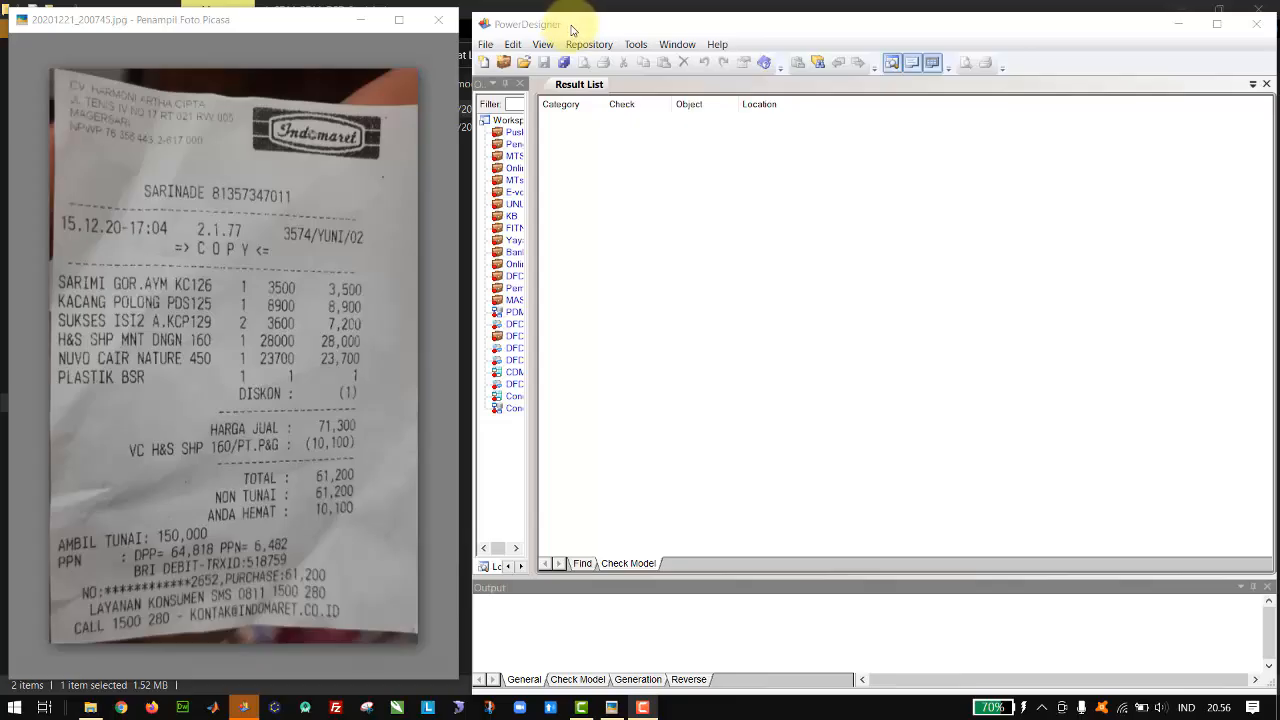
Step: Create a new empty project named Indomaret in the default Documents location
click(537, 29)
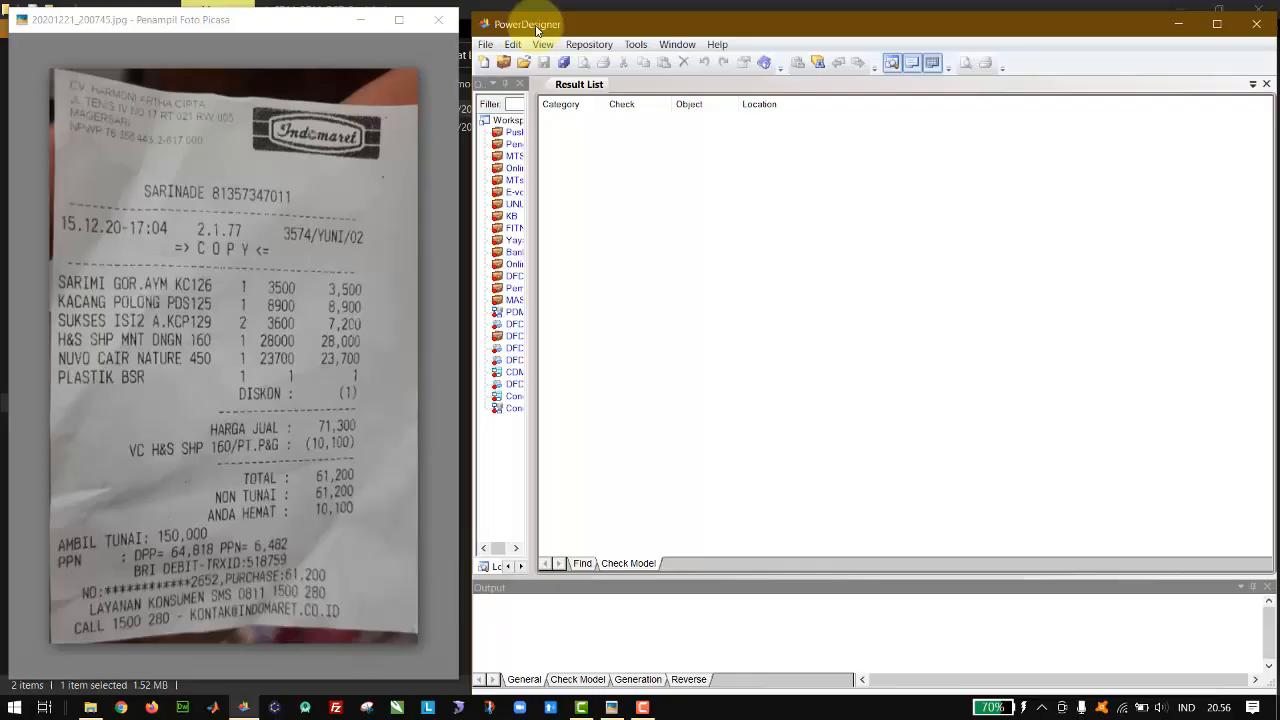
click(485, 45)
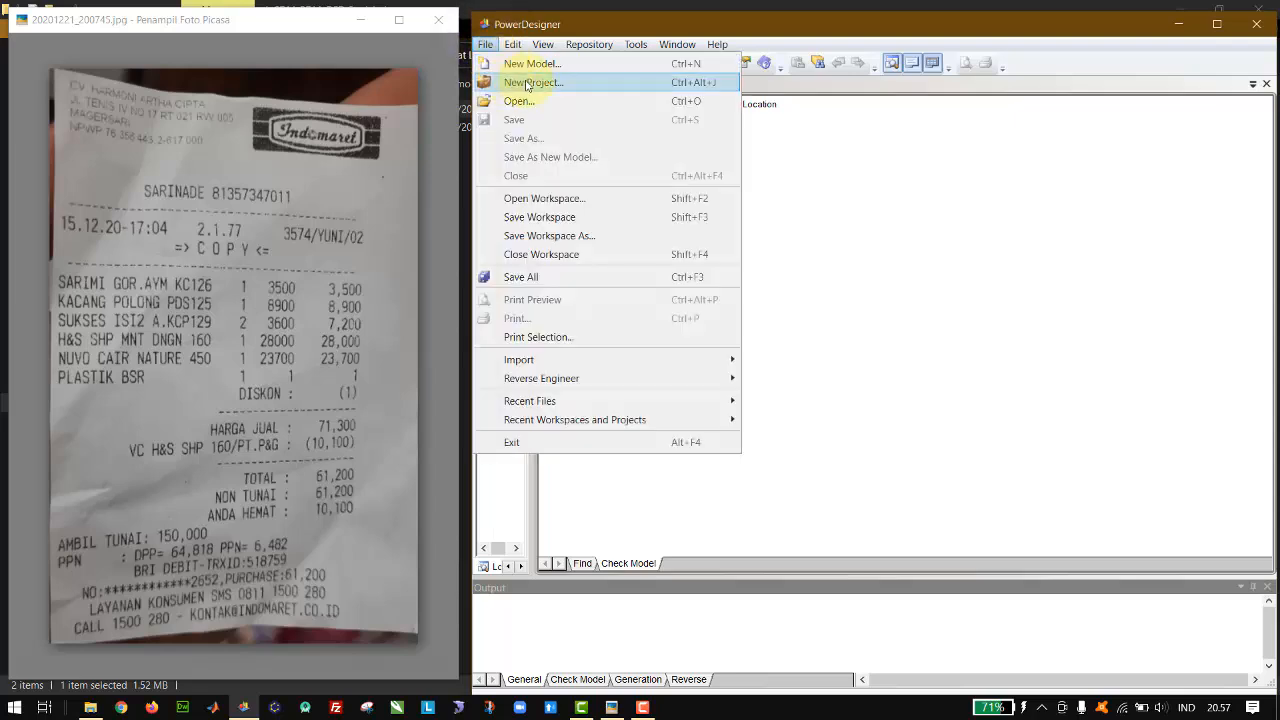
click(522, 83)
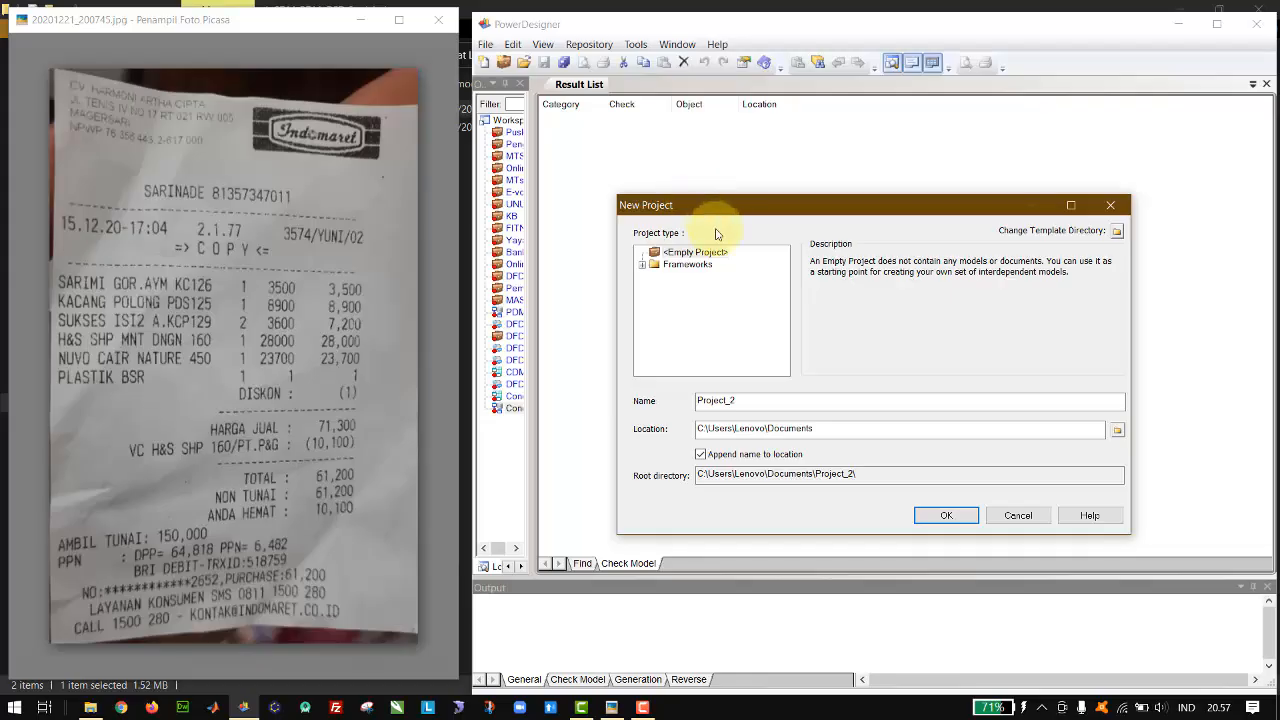
double_click(771, 400)
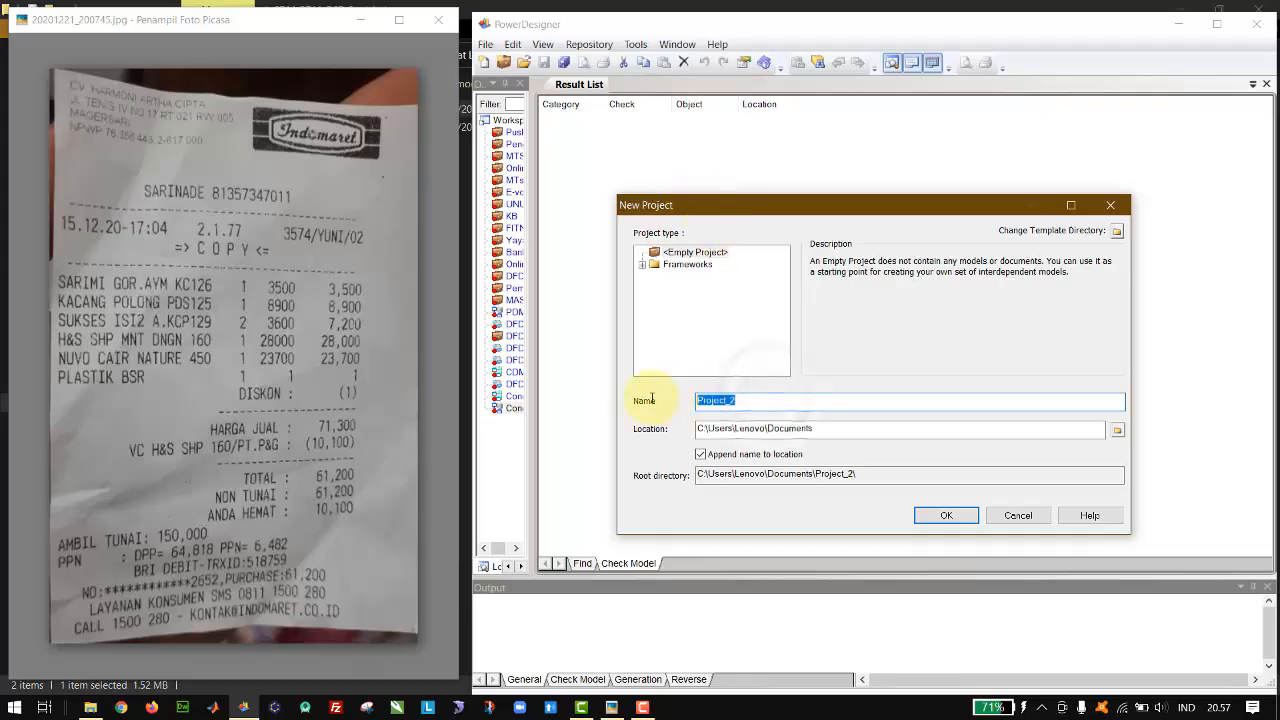
text(Indomaret)
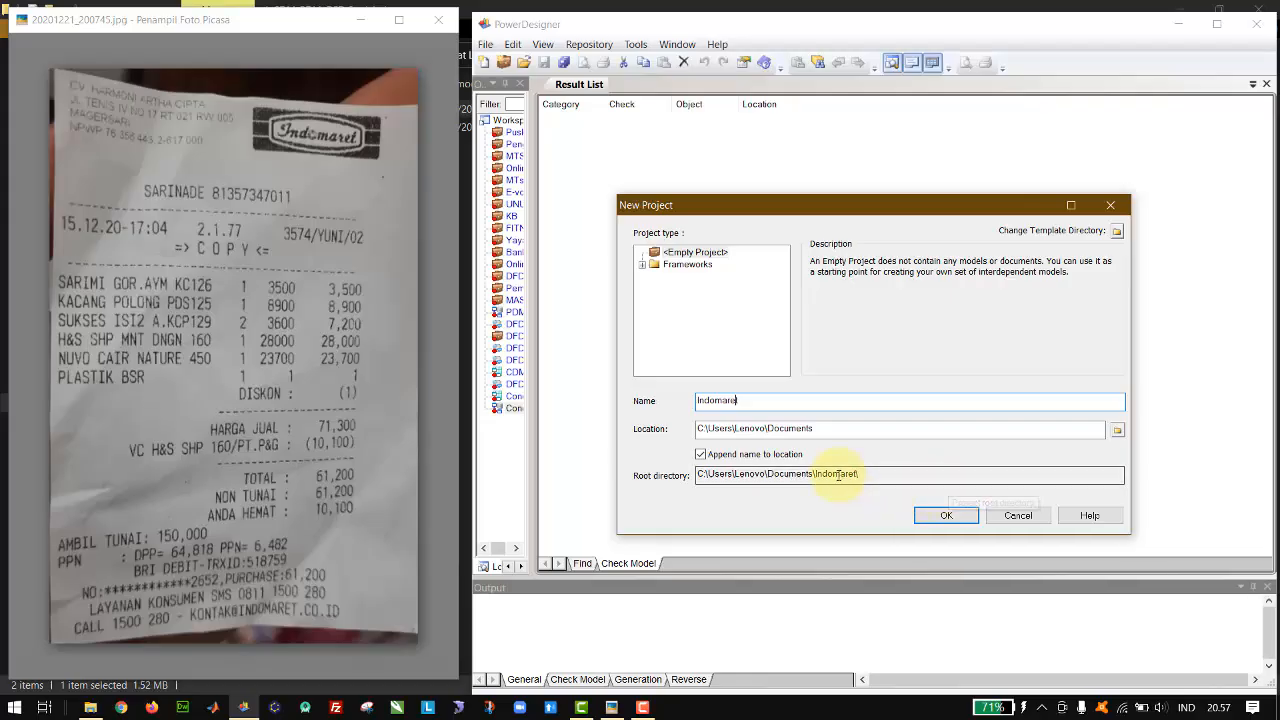
click(966, 516)
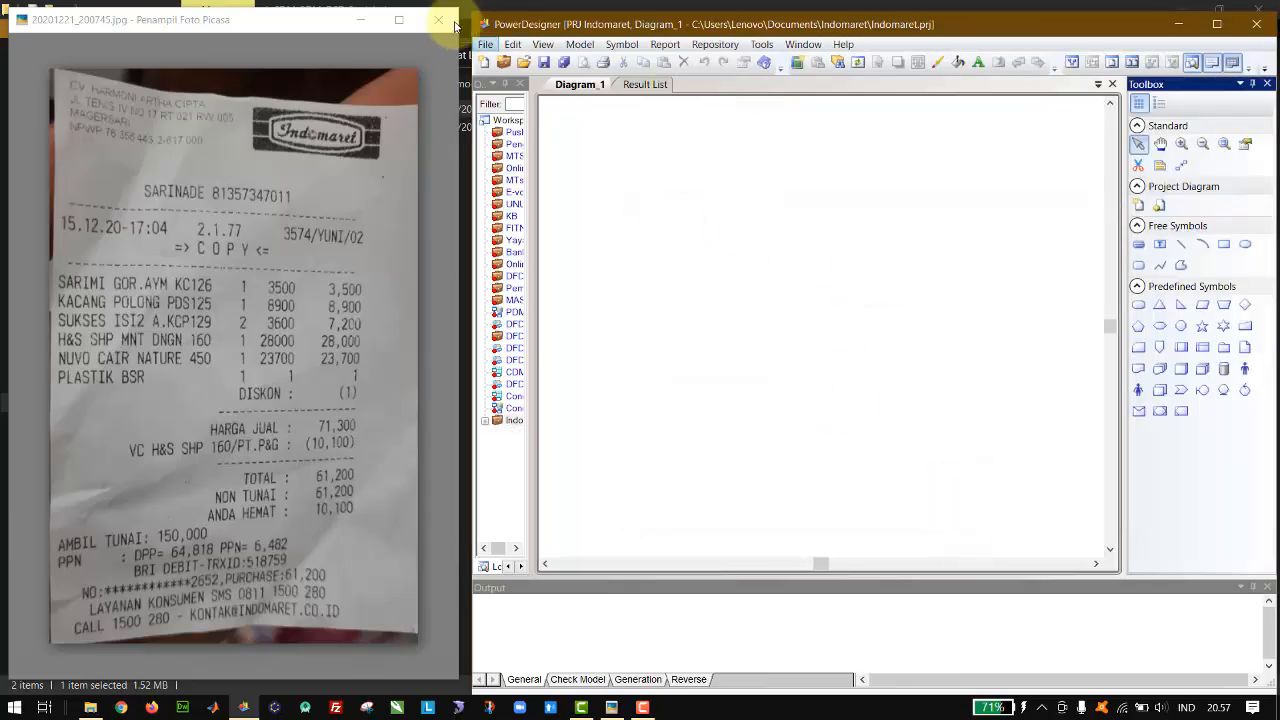
Step: Start a new model in the project and choose the Conceptual Data type from the Information category
click(485, 46)
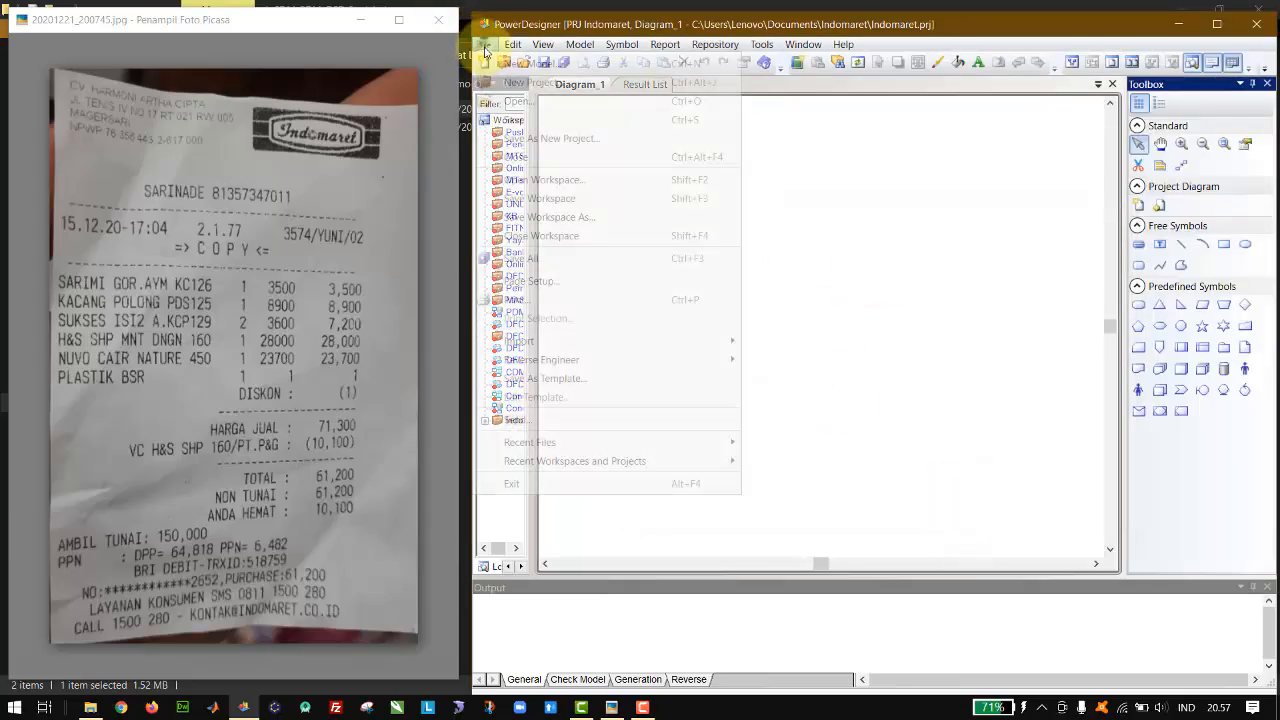
click(512, 64)
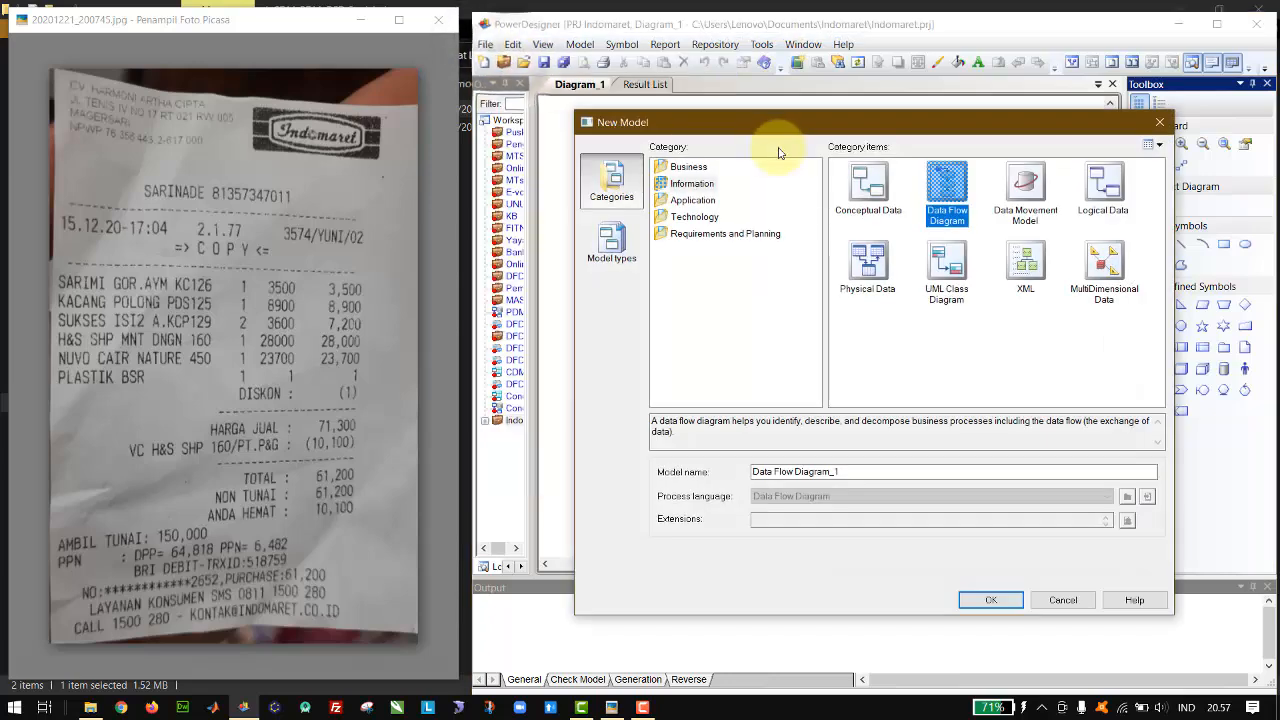
click(689, 184)
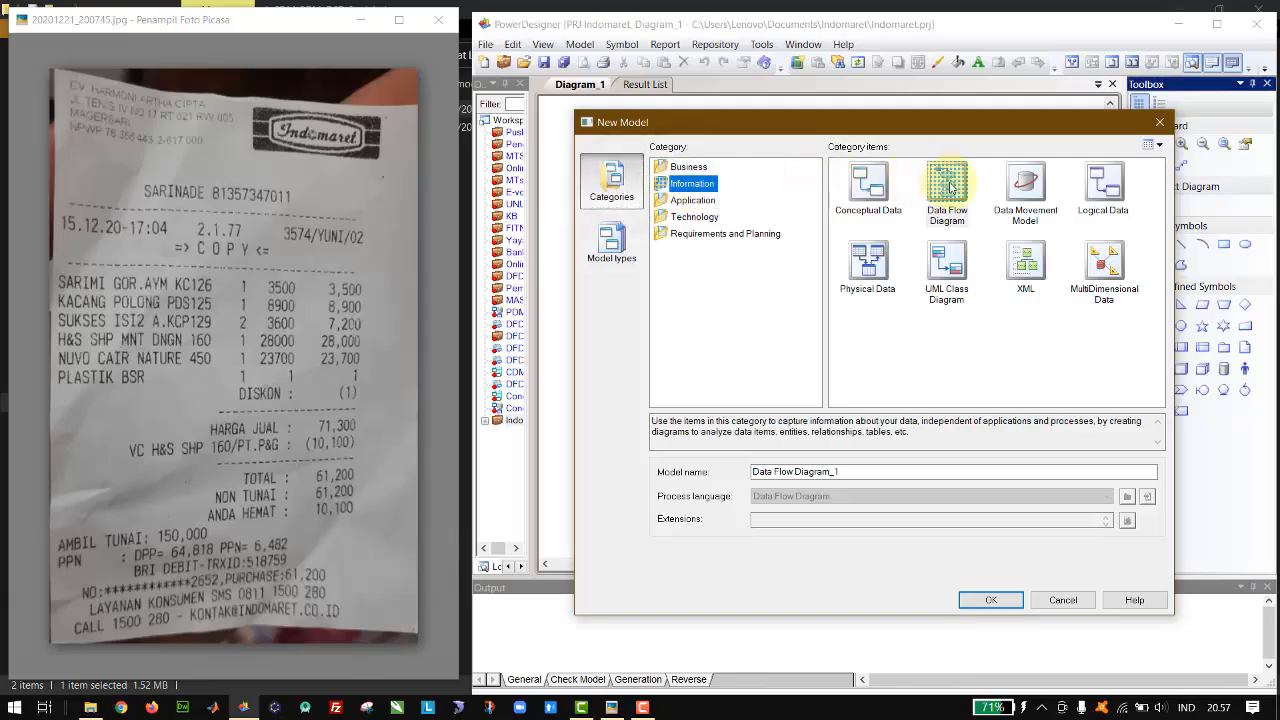
click(873, 198)
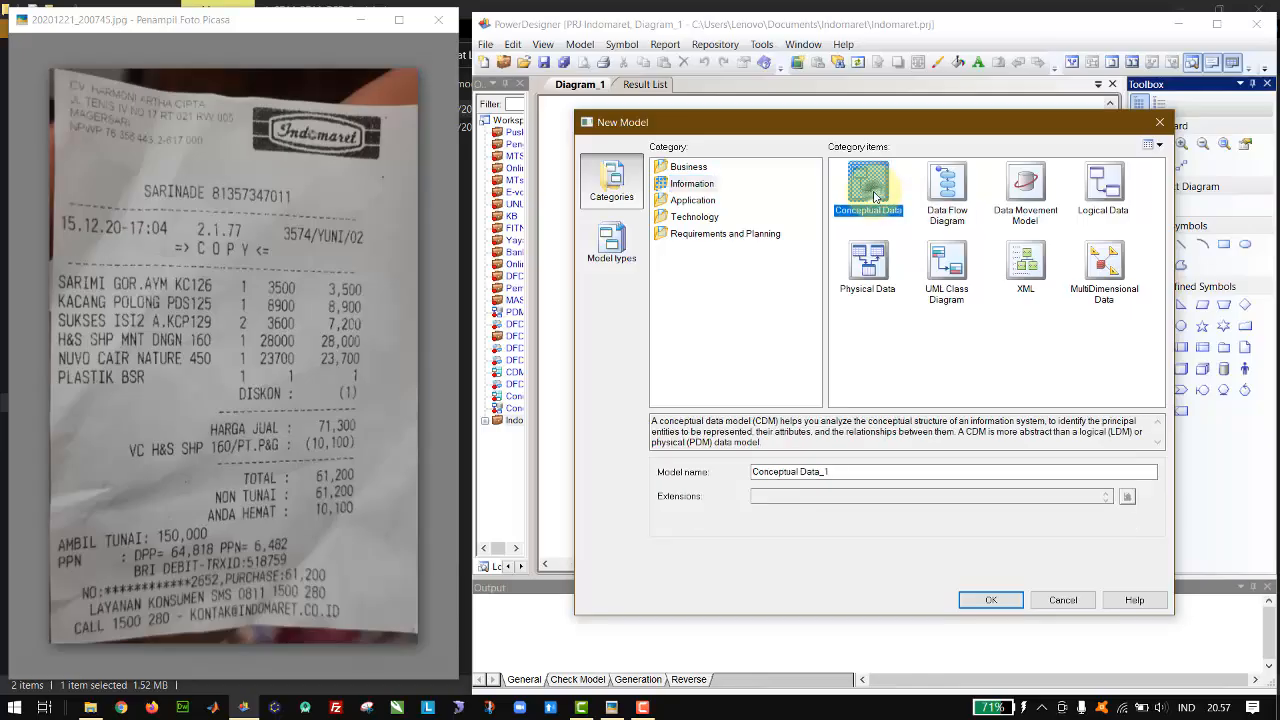
click(947, 190)
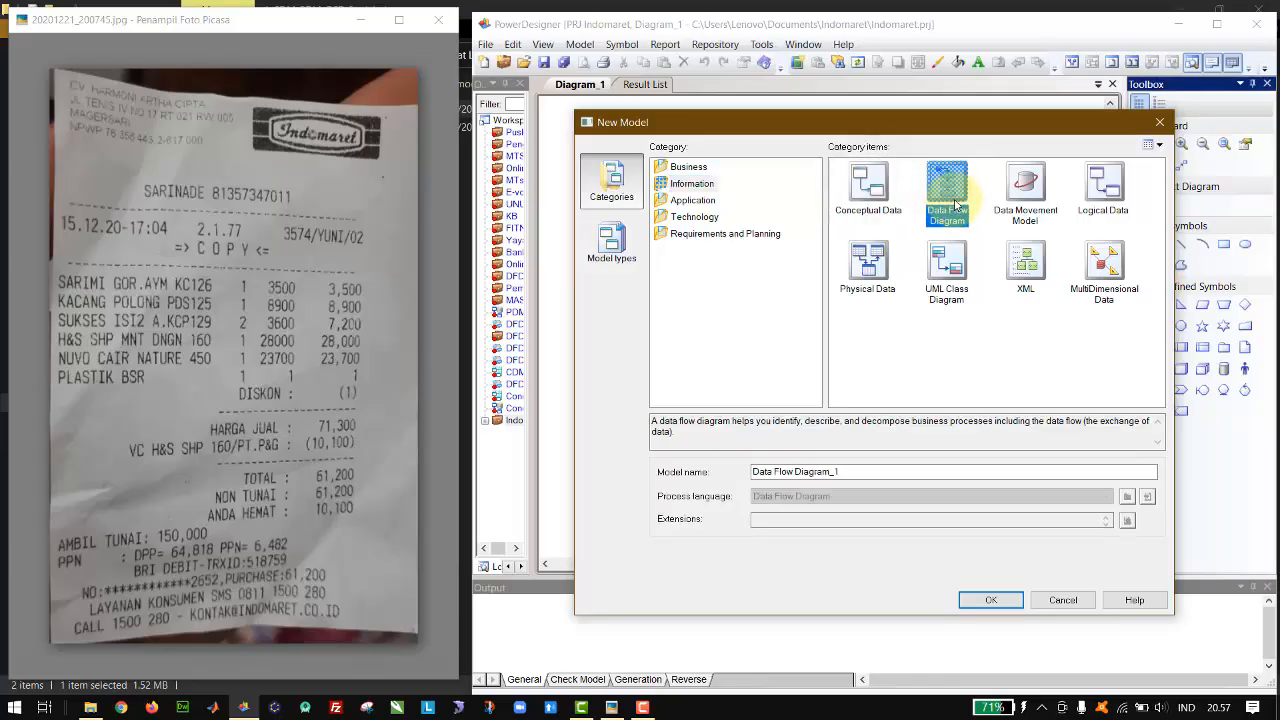
click(872, 192)
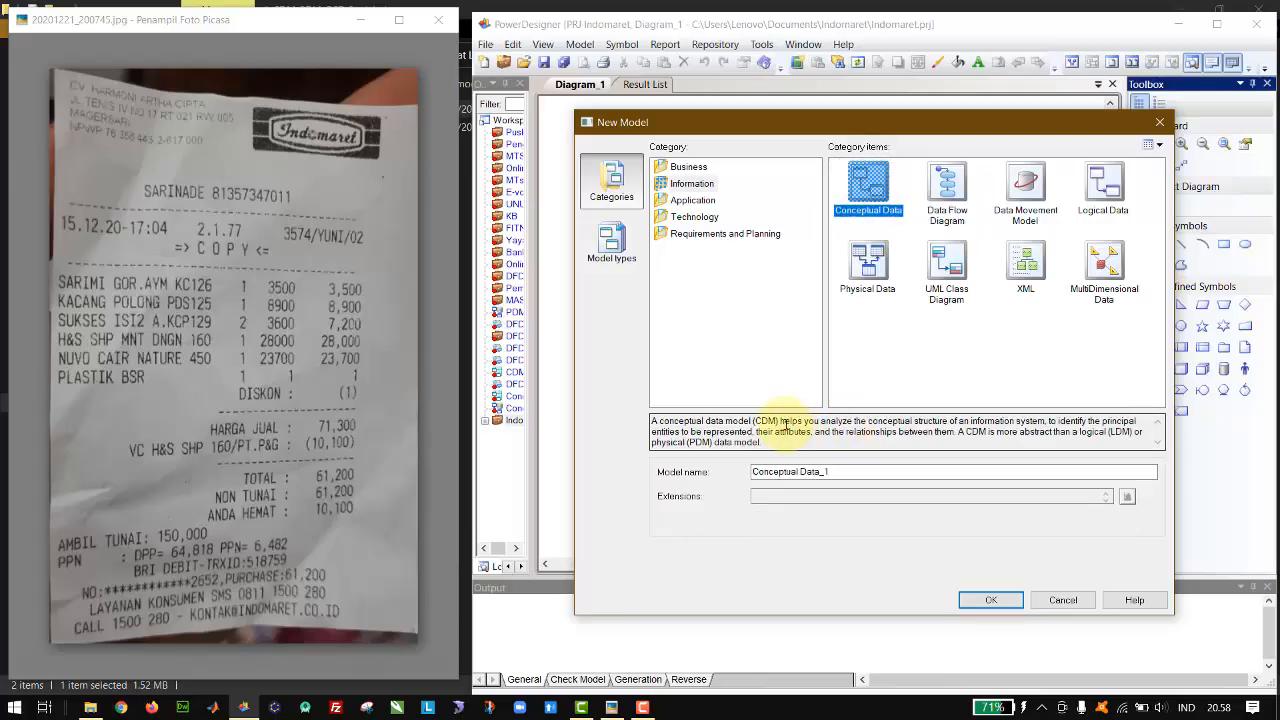
drag(748, 421, 782, 422)
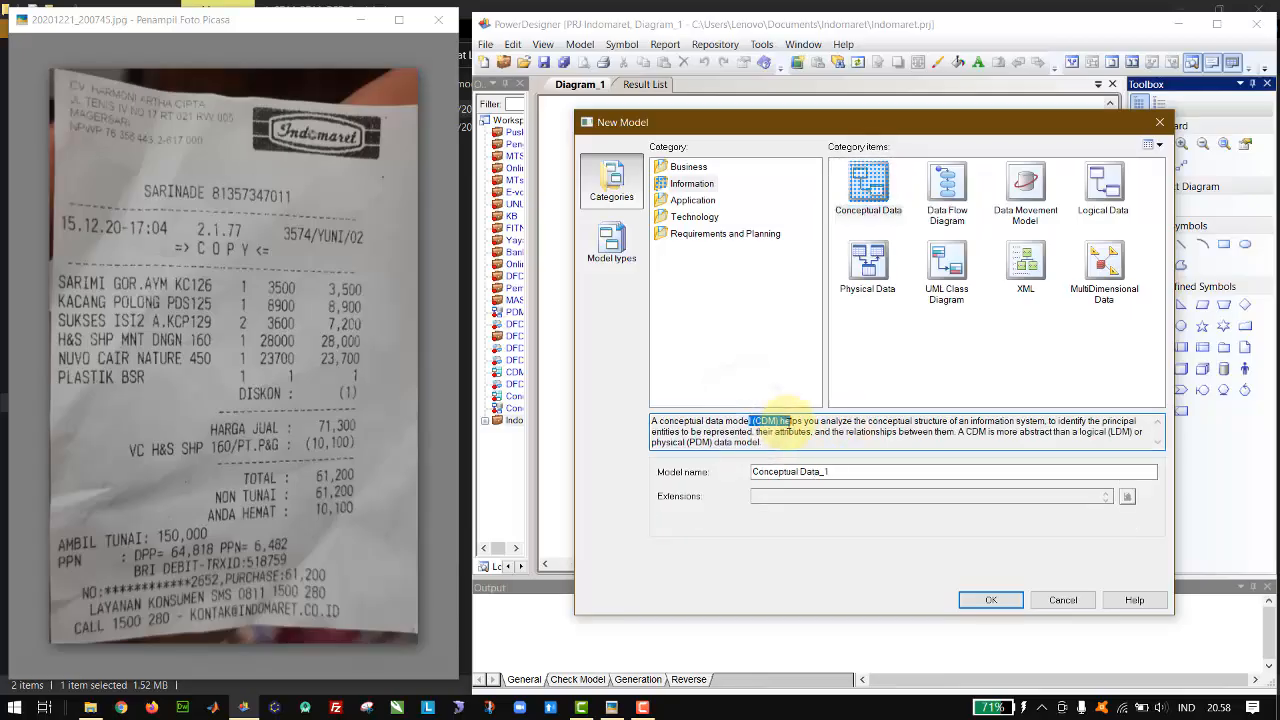
click(687, 442)
drag(687, 442, 712, 442)
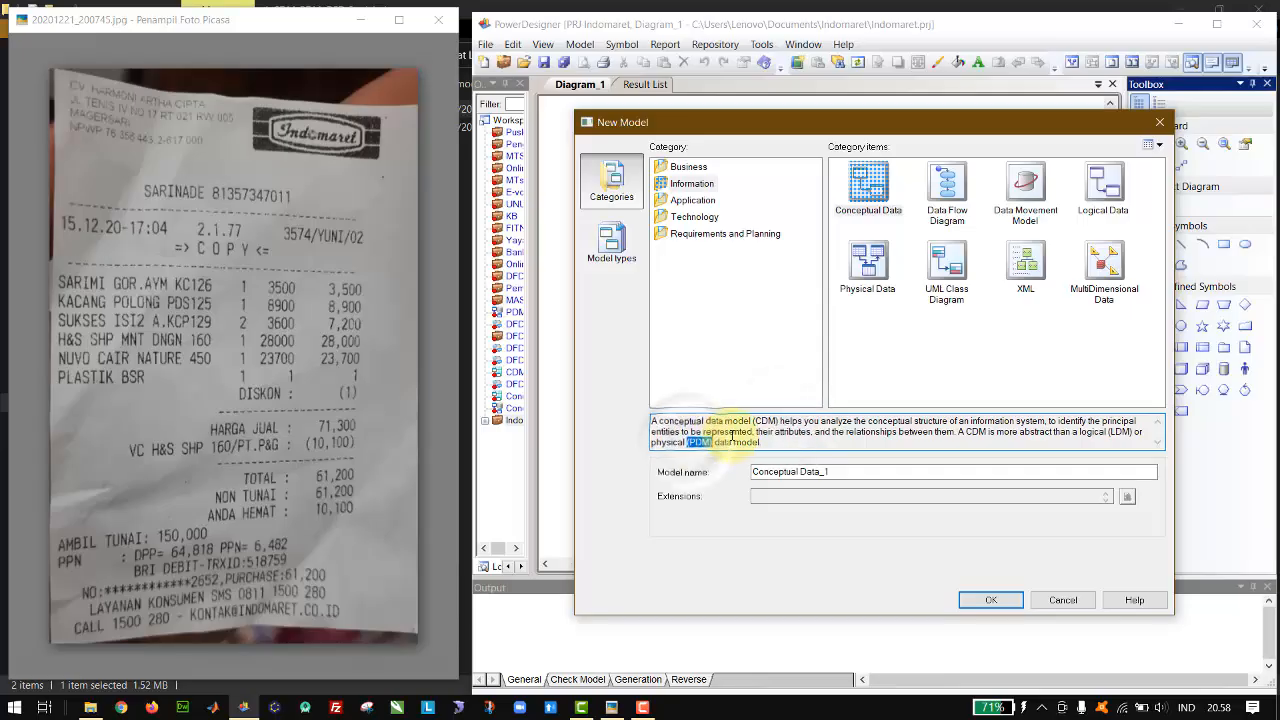
click(868, 190)
Step: Name the new conceptual data model CDM Indomaret and create it
drag(838, 478, 614, 459)
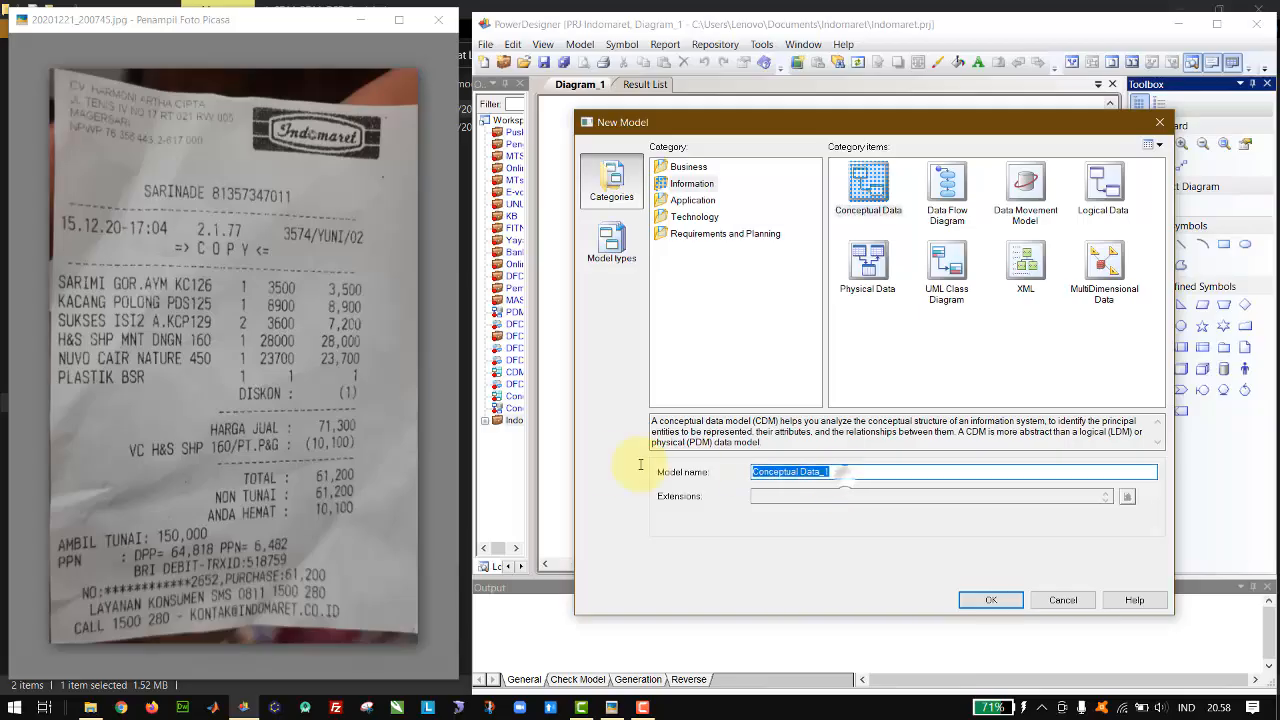
text(CDM Indomaret)
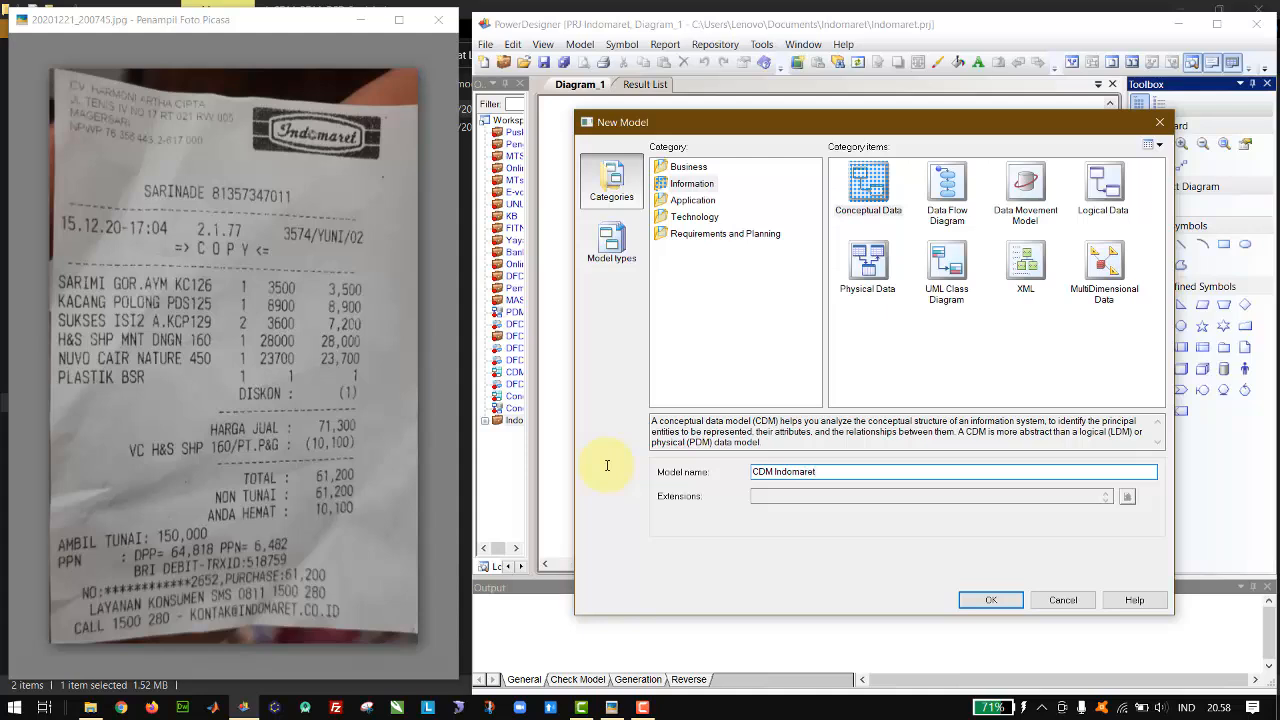
click(988, 600)
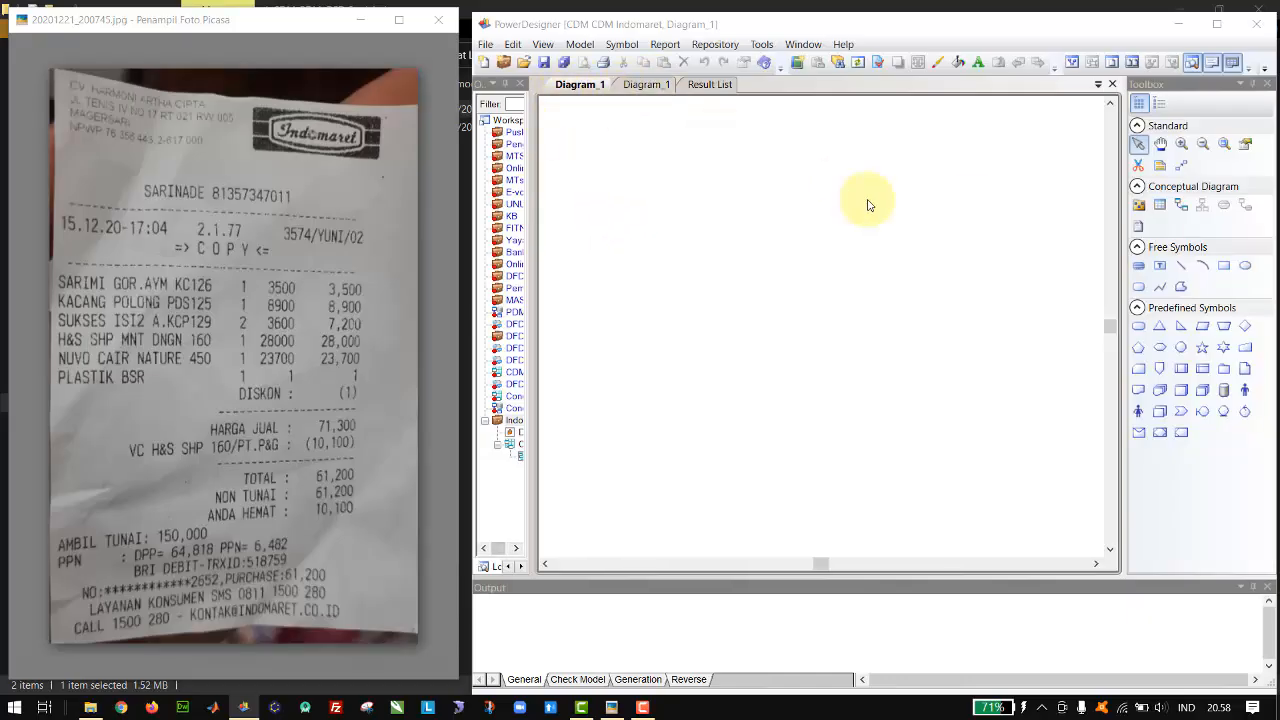
Step: Place six entities in the diagram in two rows of three, moving the fifth clear of the fourth
click(1160, 205)
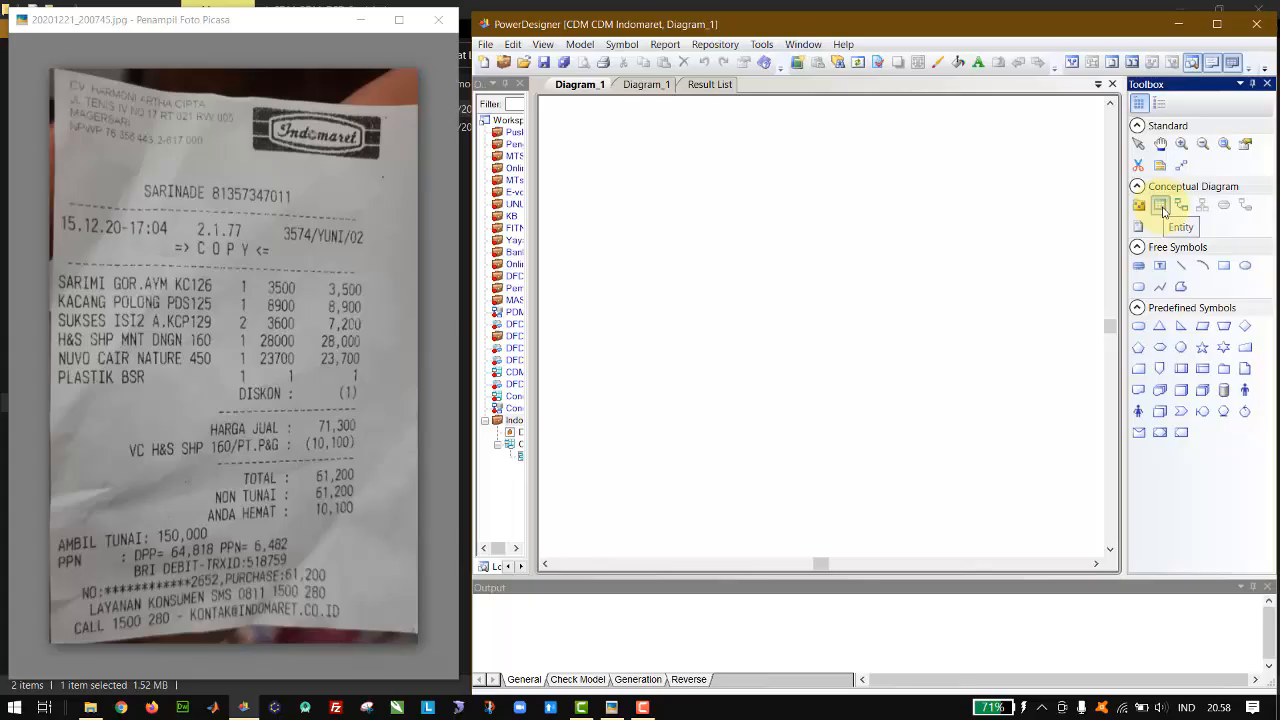
click(655, 250)
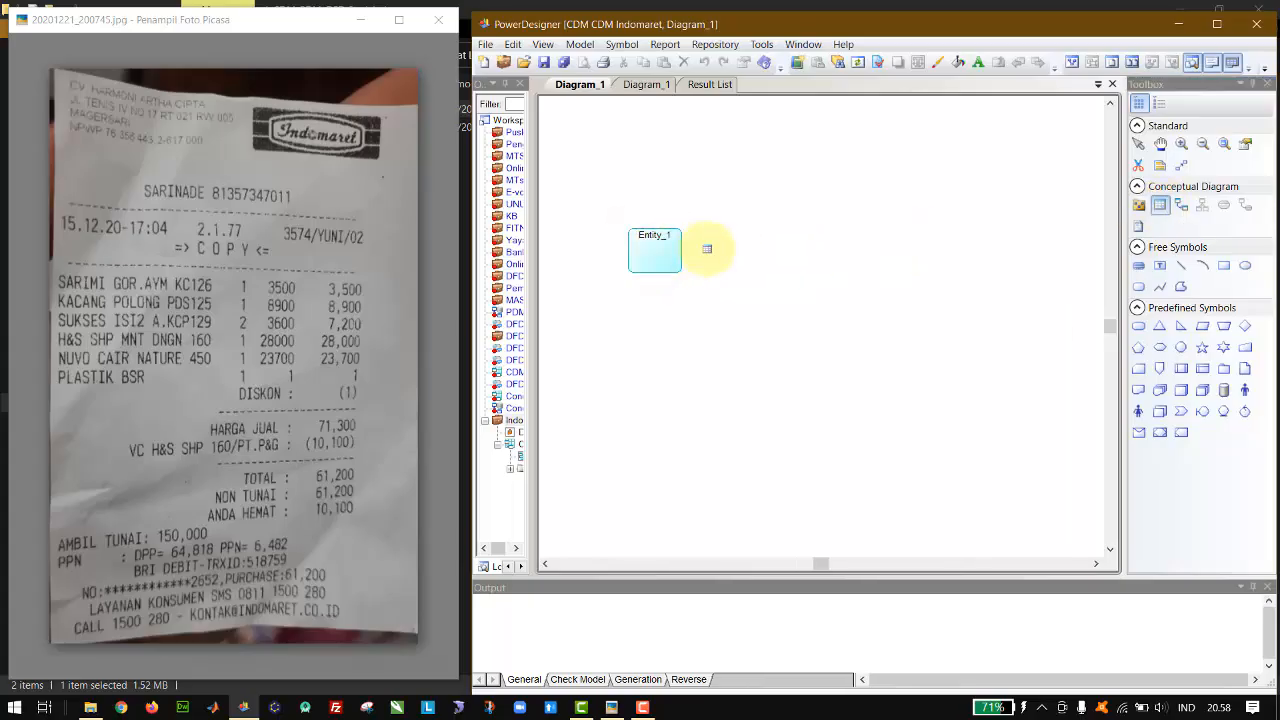
click(757, 252)
click(888, 251)
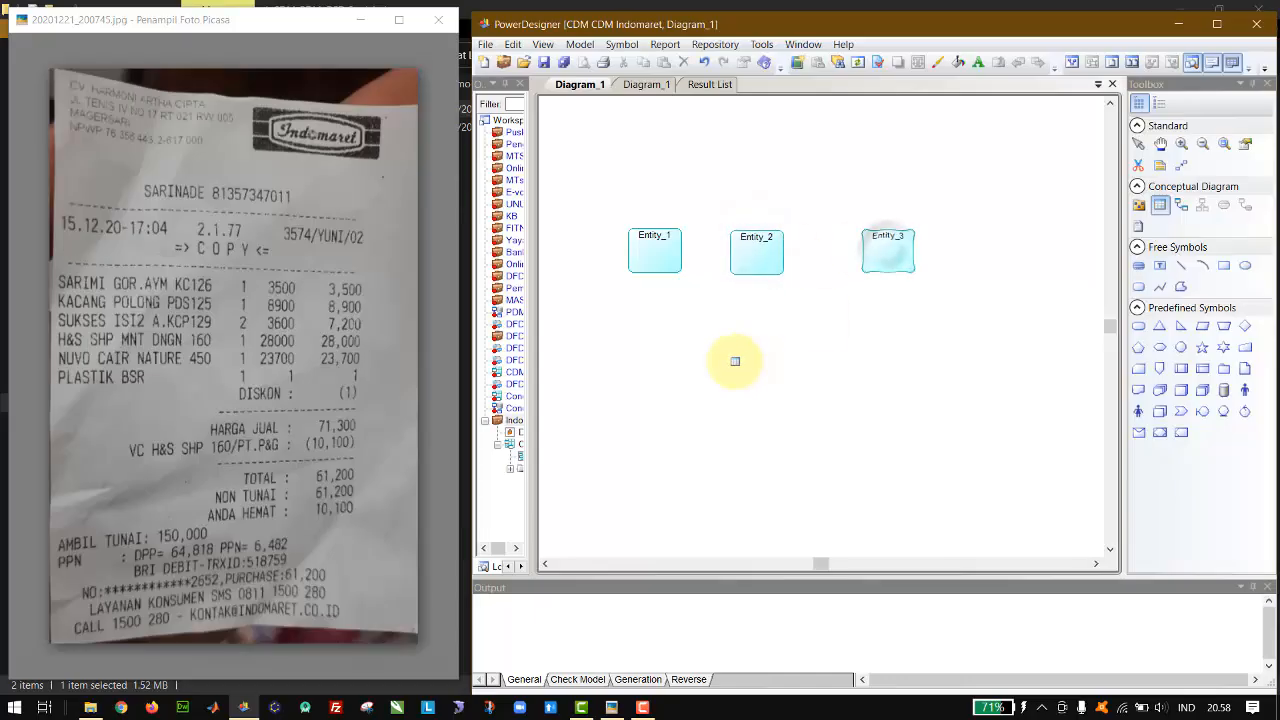
click(673, 380)
click(726, 383)
click(869, 388)
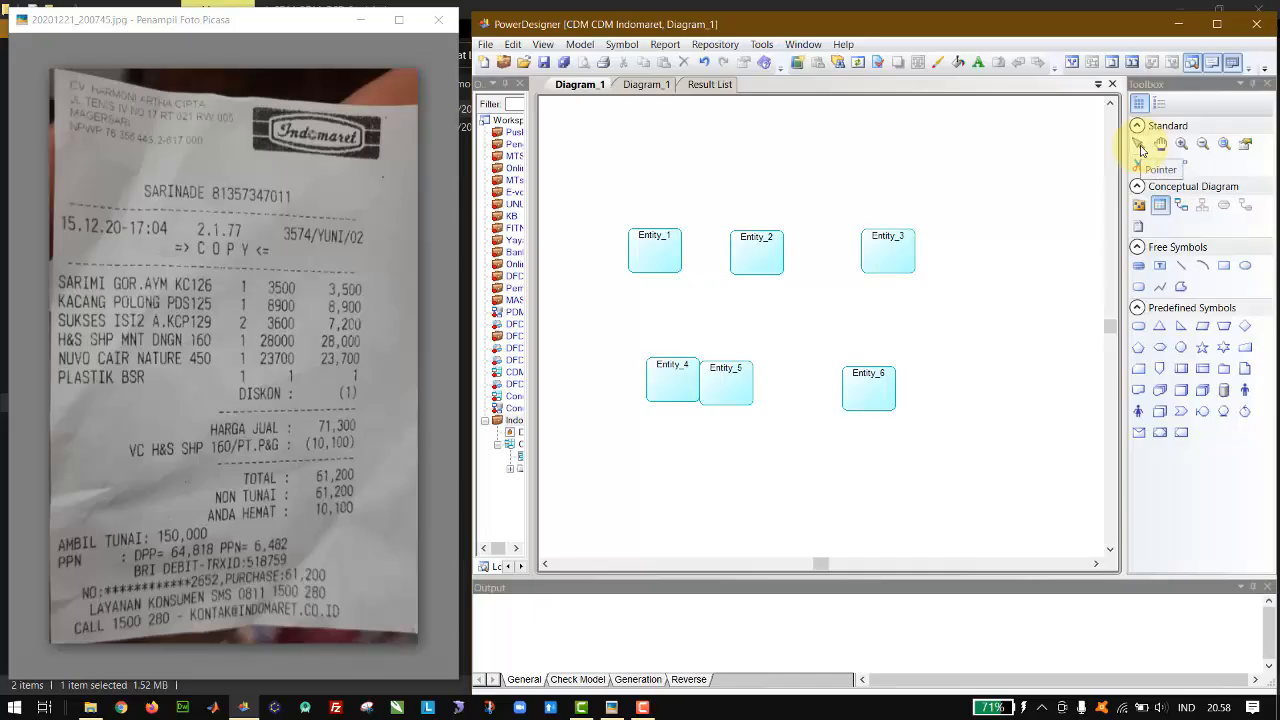
click(1138, 143)
drag(726, 385, 786, 377)
Step: Set the name of the first entity to kasir in its properties
click(655, 250)
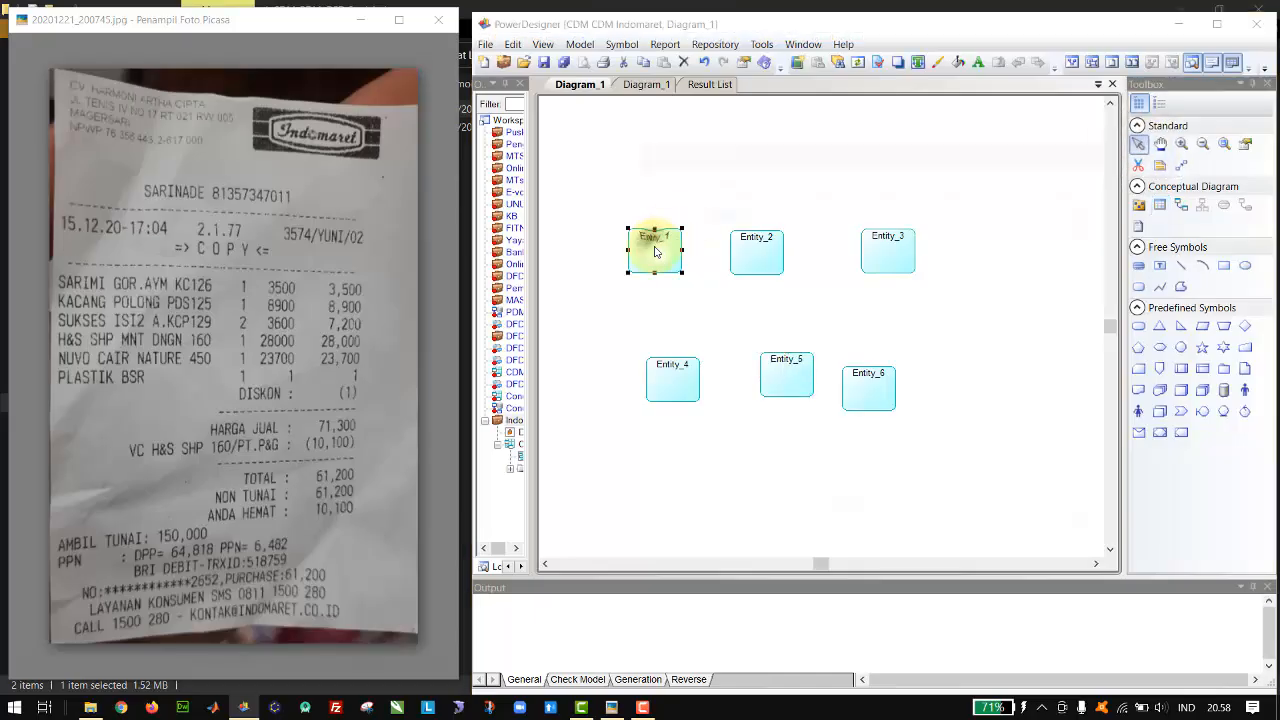
double_click(655, 250)
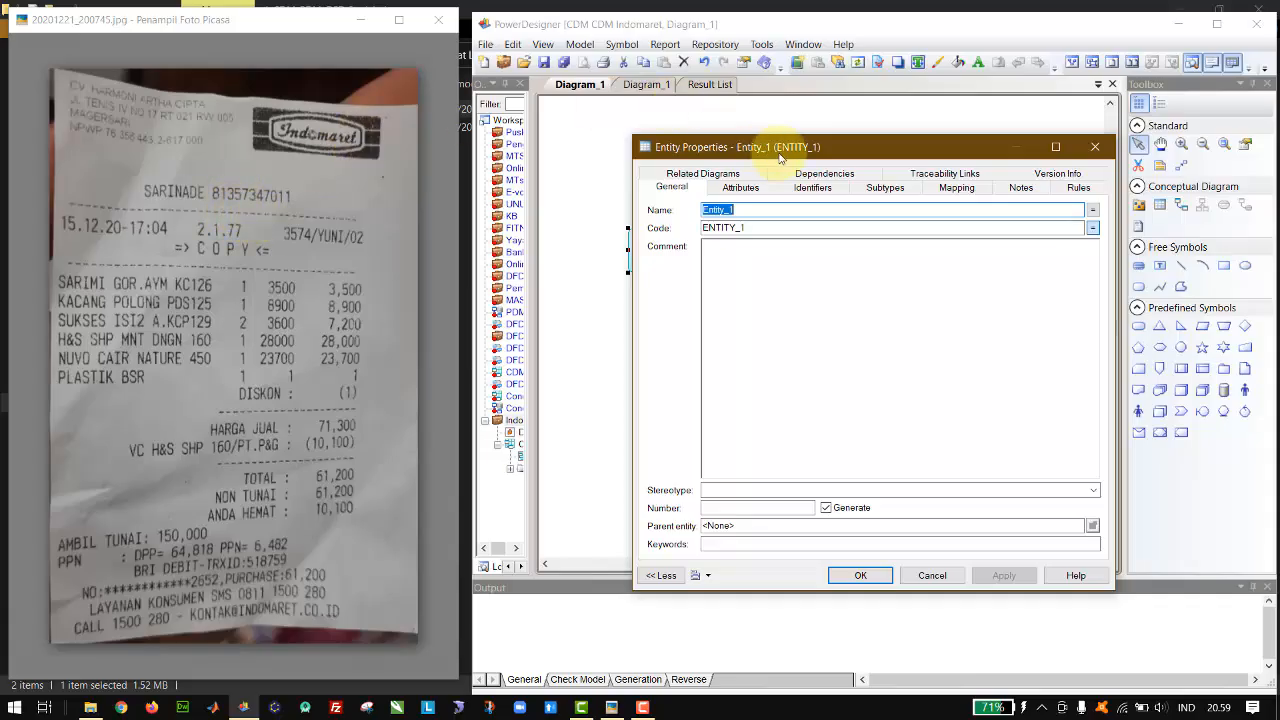
text(admin)
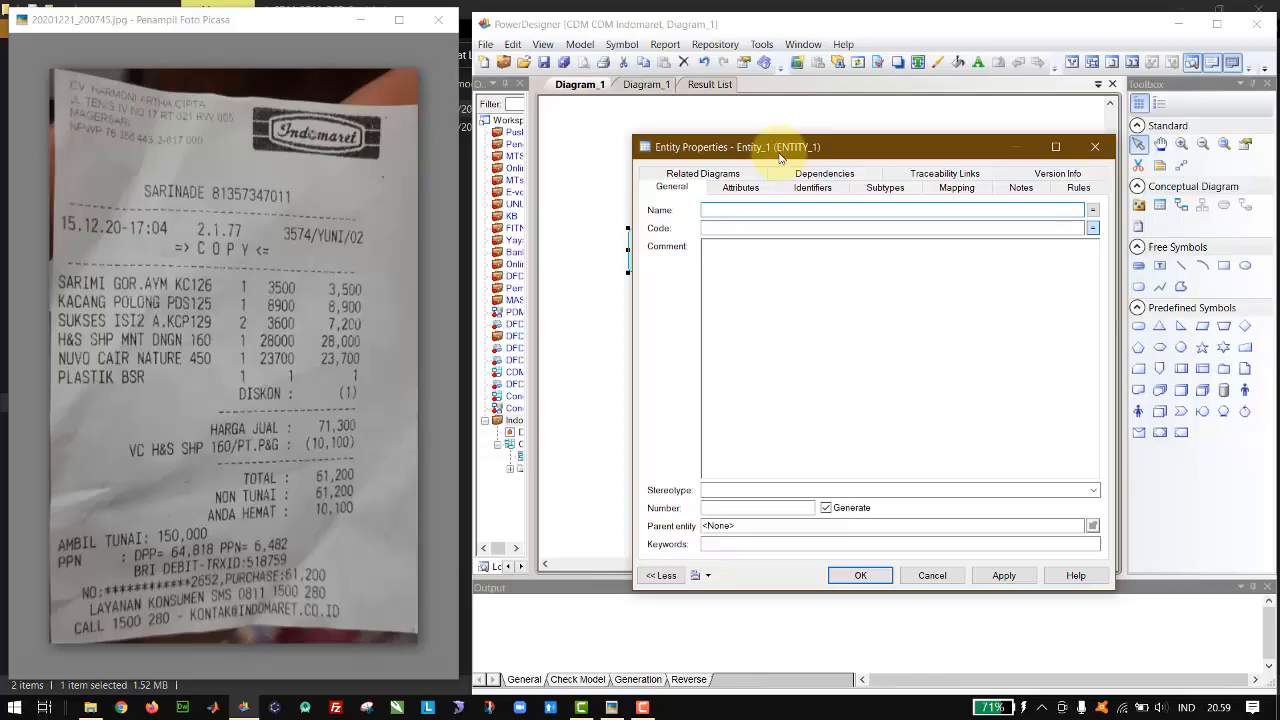
text(kasir)
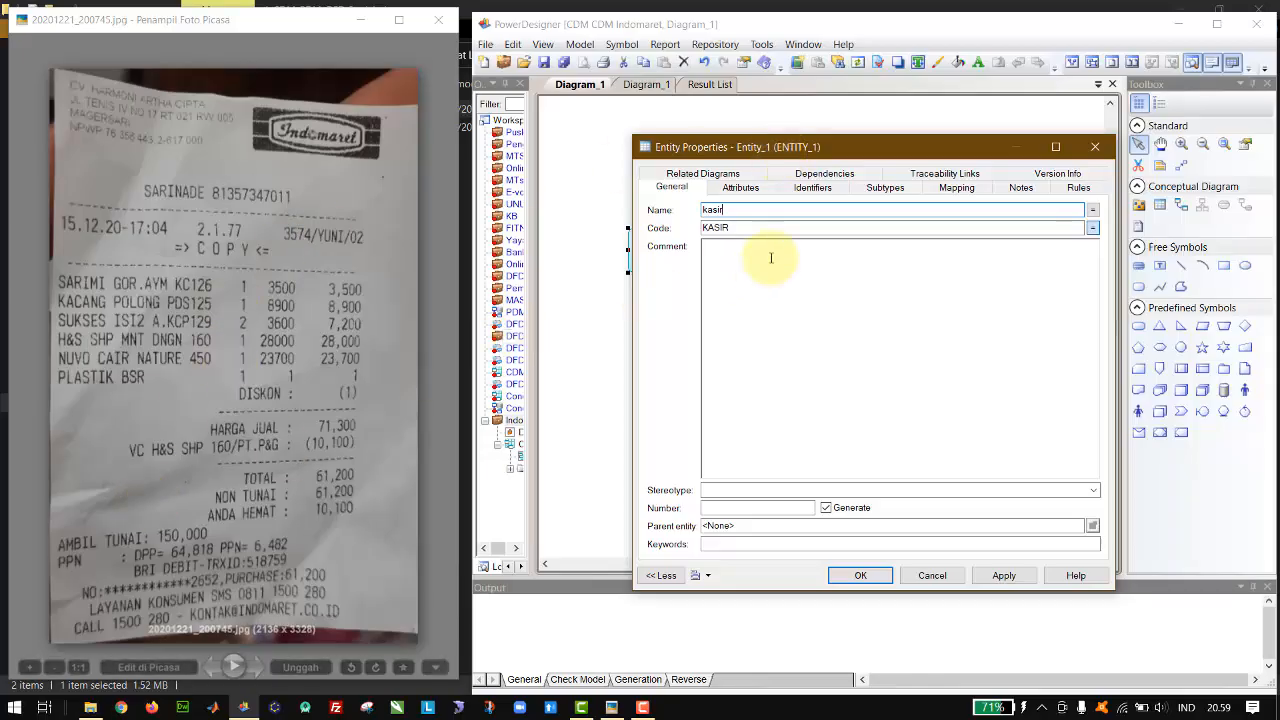
Step: Add the attributes id_kasir, nama_kasir, user_kasir and pass_kasir to the kasir entity
click(740, 187)
click(745, 240)
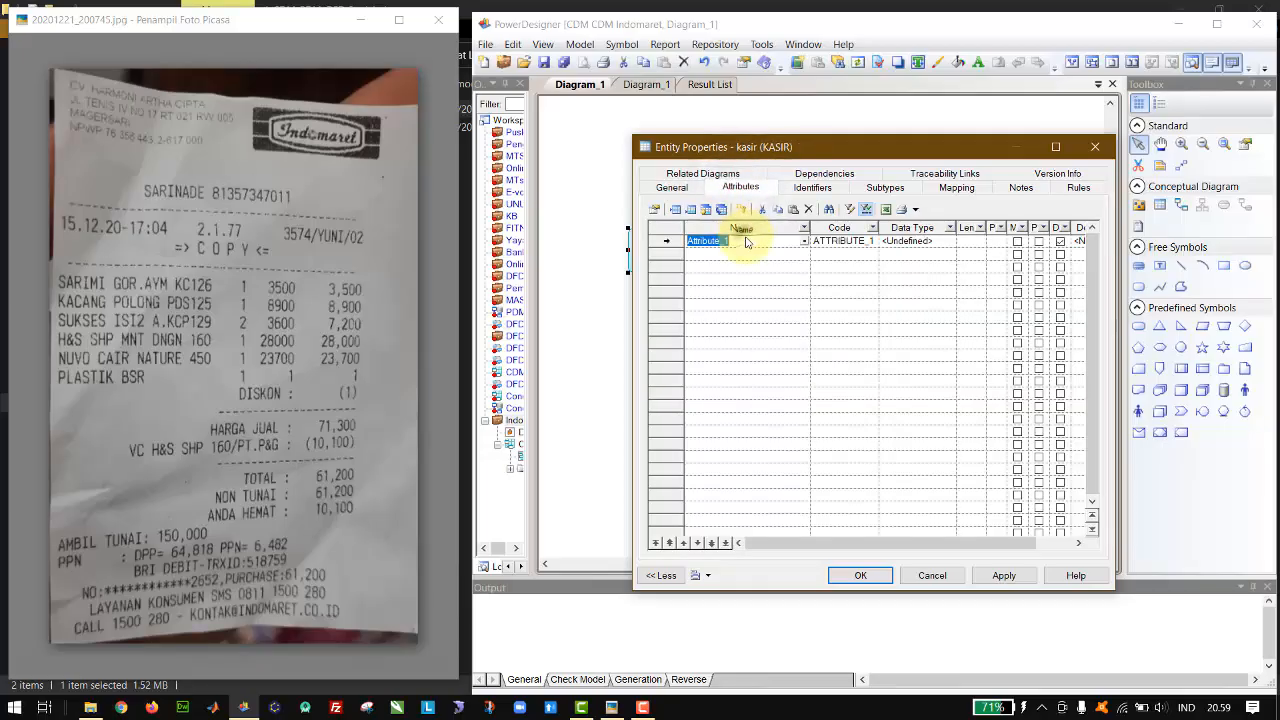
text(id_kasi)
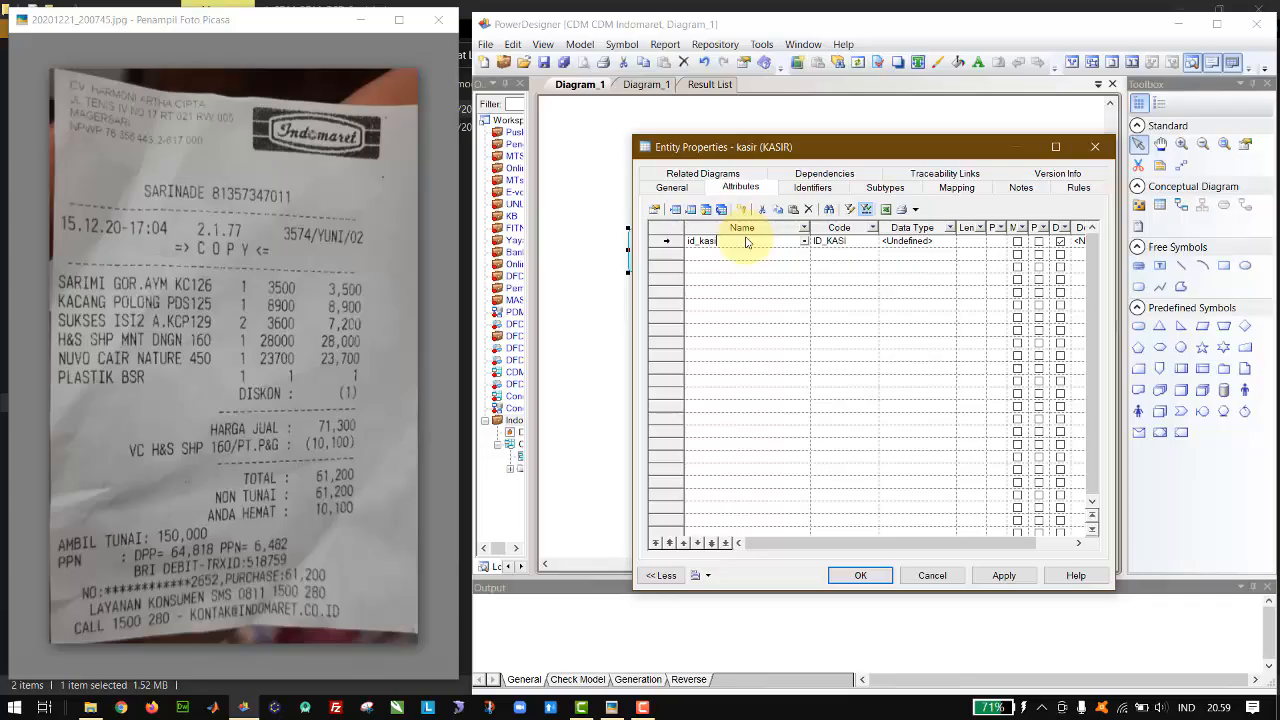
text(r)
key(Return)
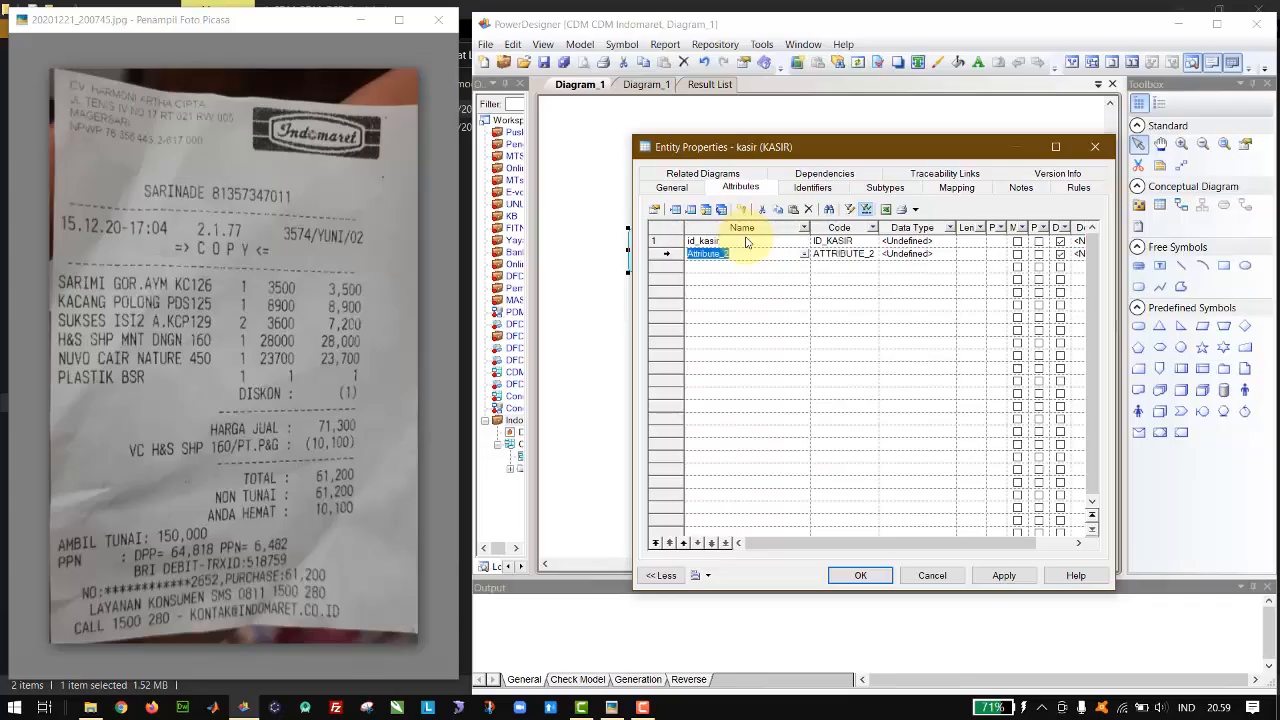
text(nama_kasir)
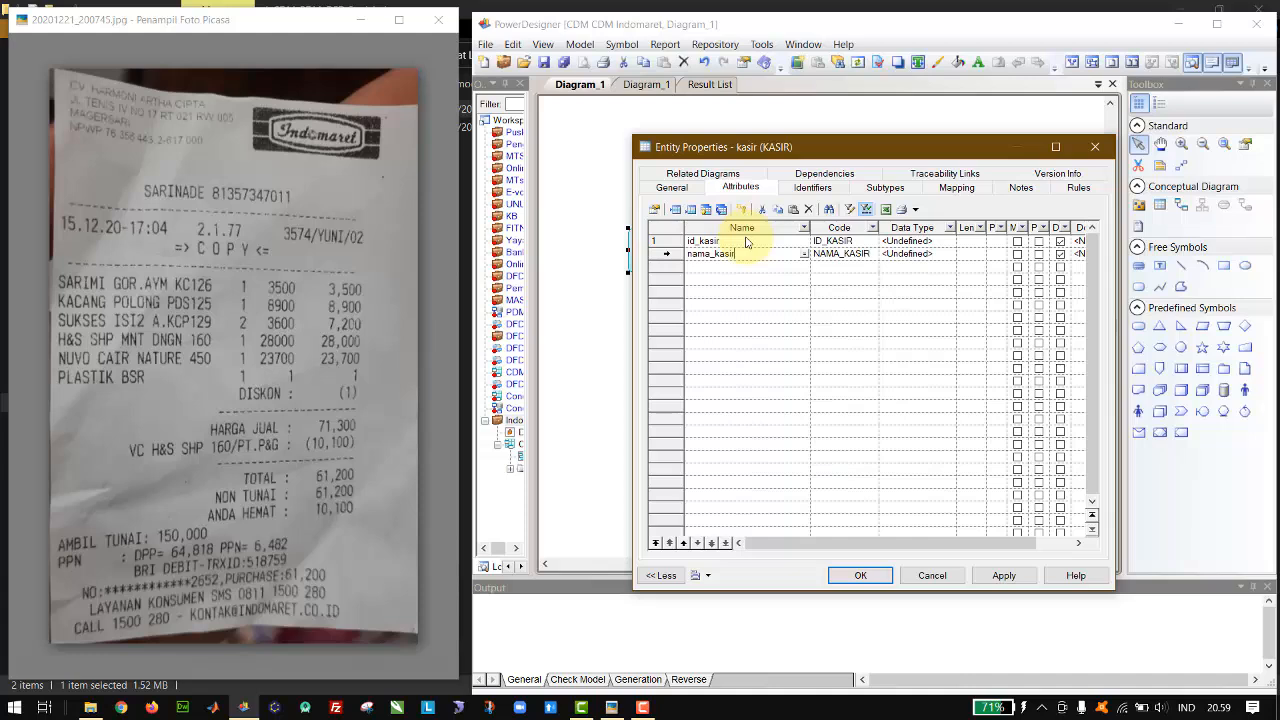
key(Return)
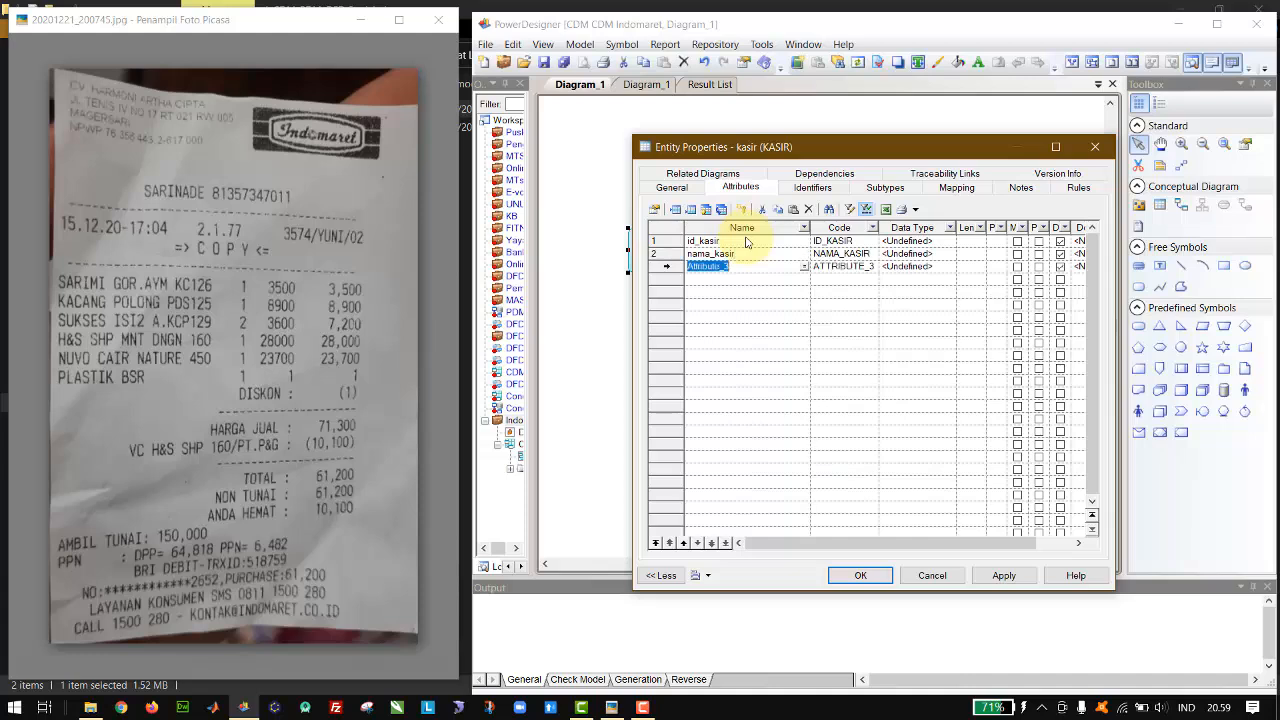
text(user_kasir)
key(Return)
text(pass_)
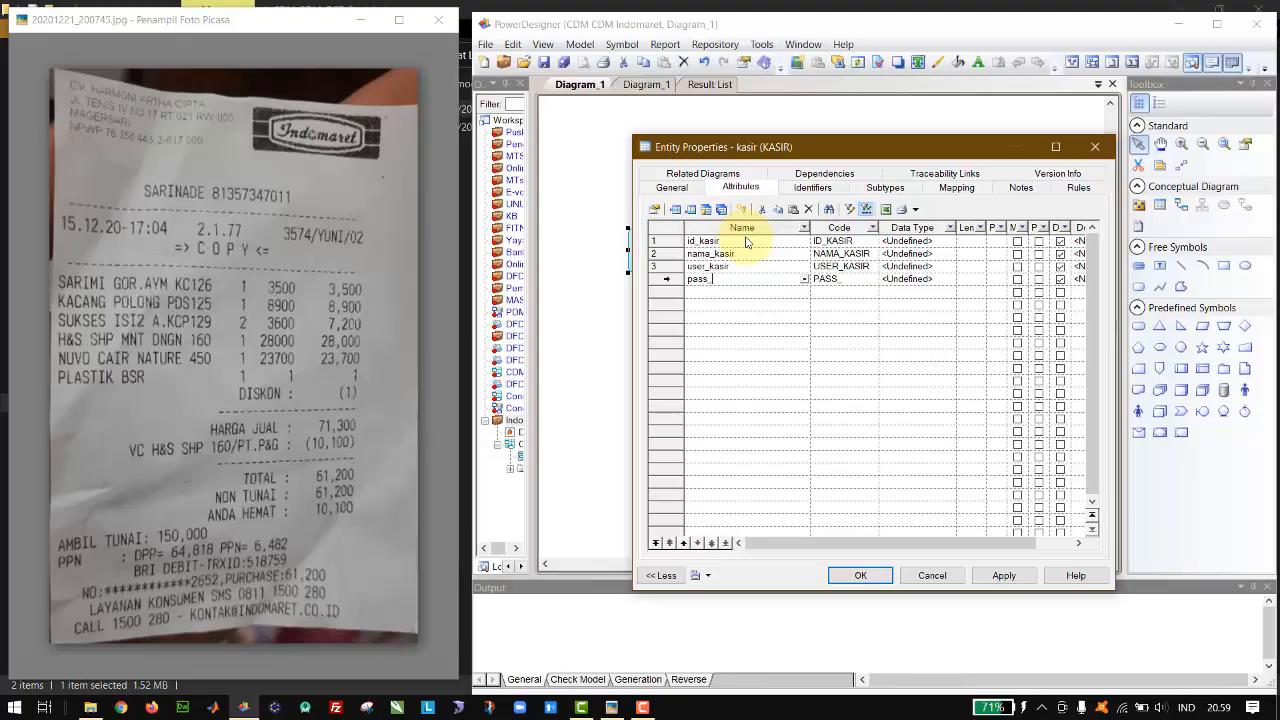
key(Return)
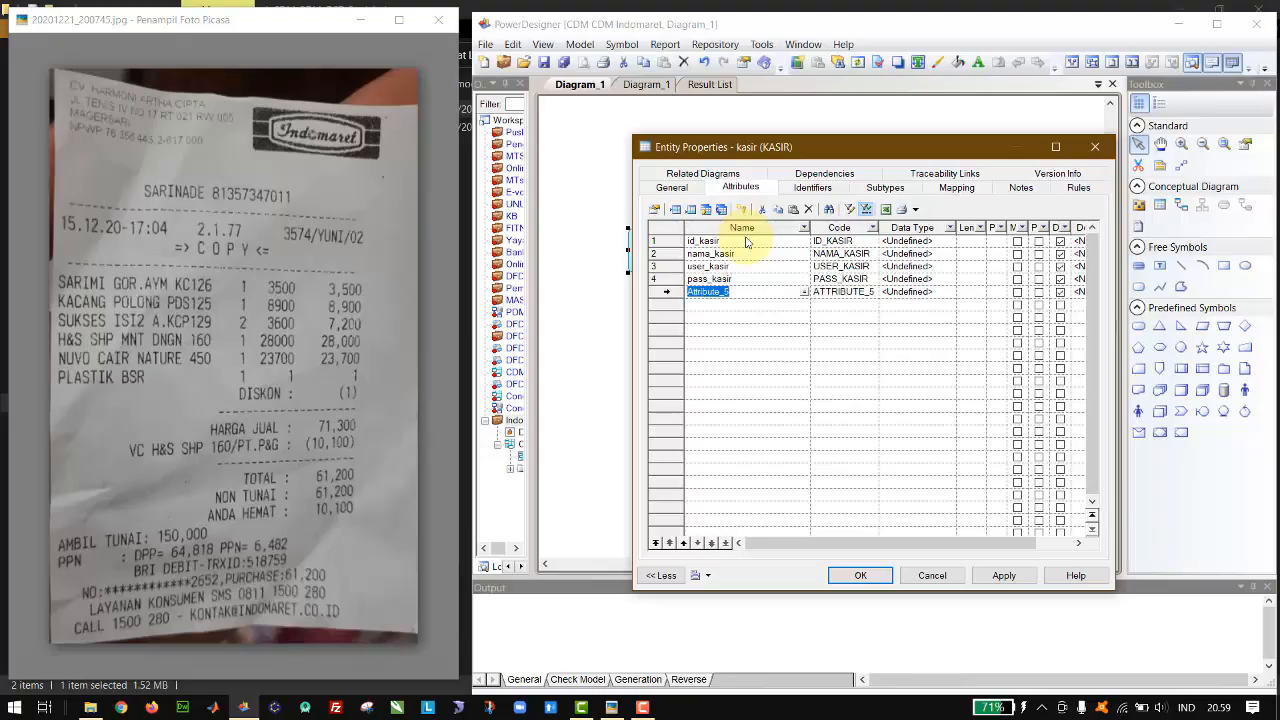
Step: Delete the surplus fifth attribute row, alama, from the kasir entity
text(alama)
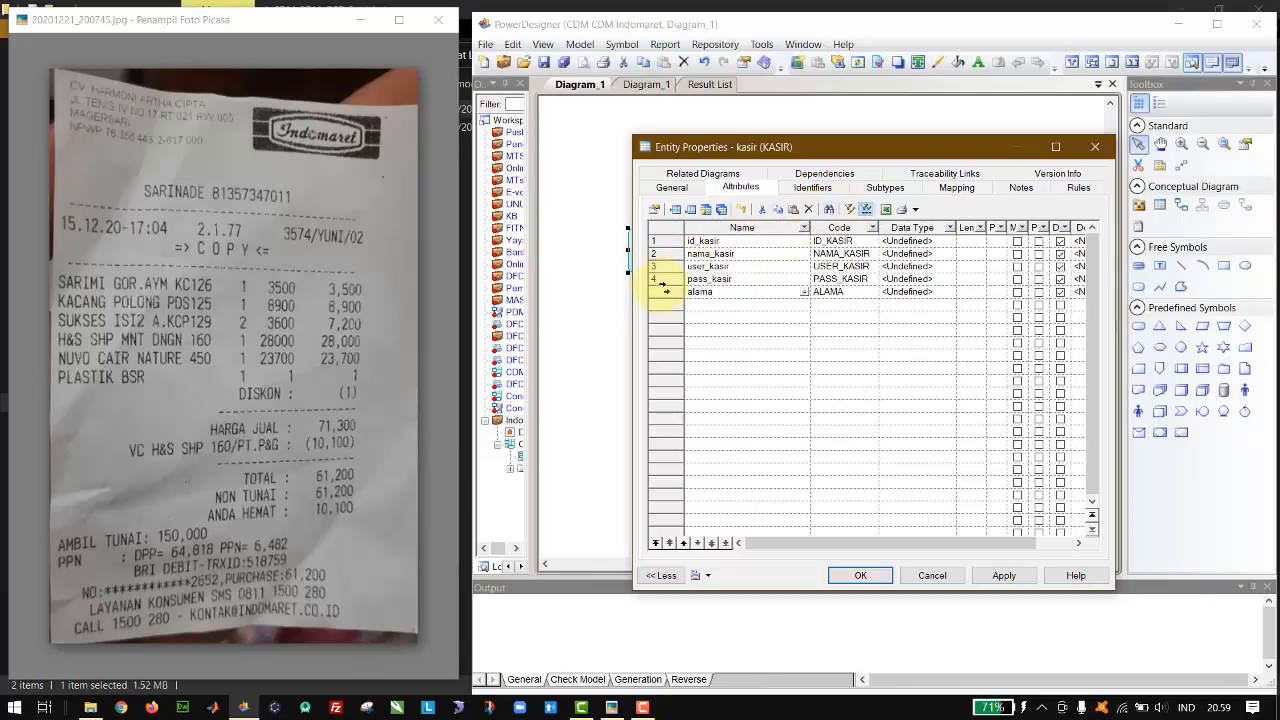
click(667, 292)
right_click(669, 296)
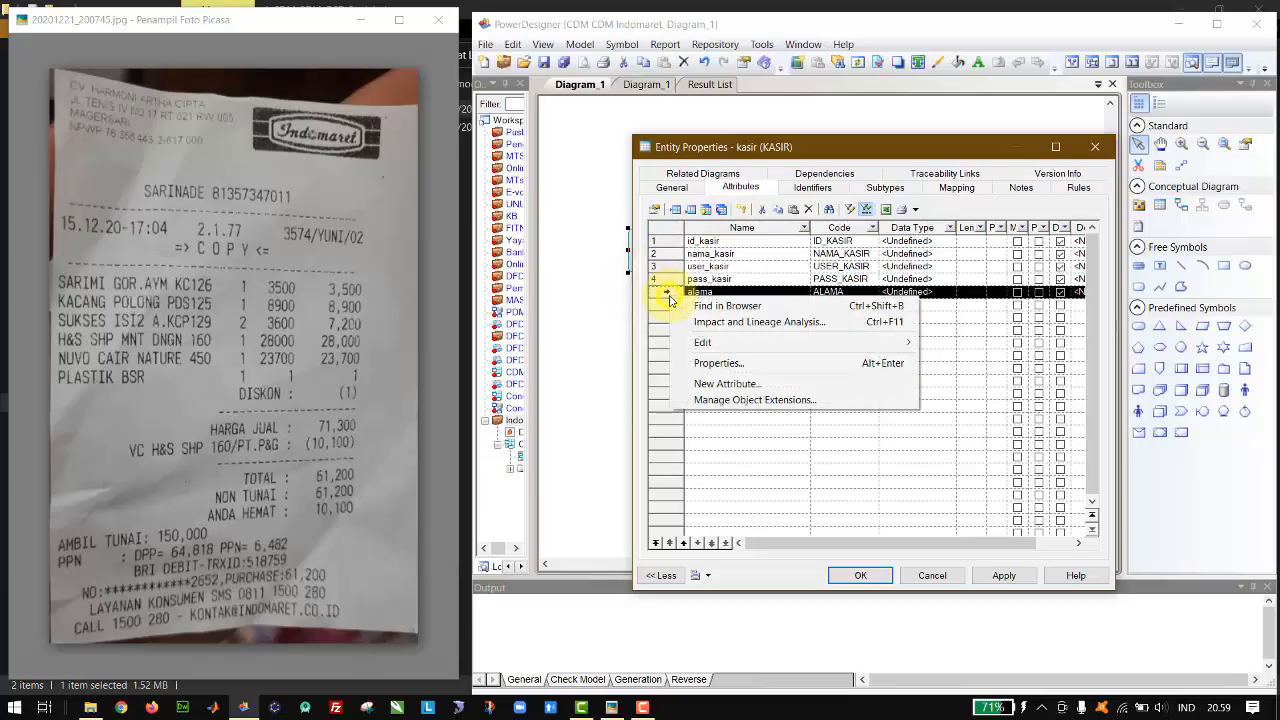
key(Escape)
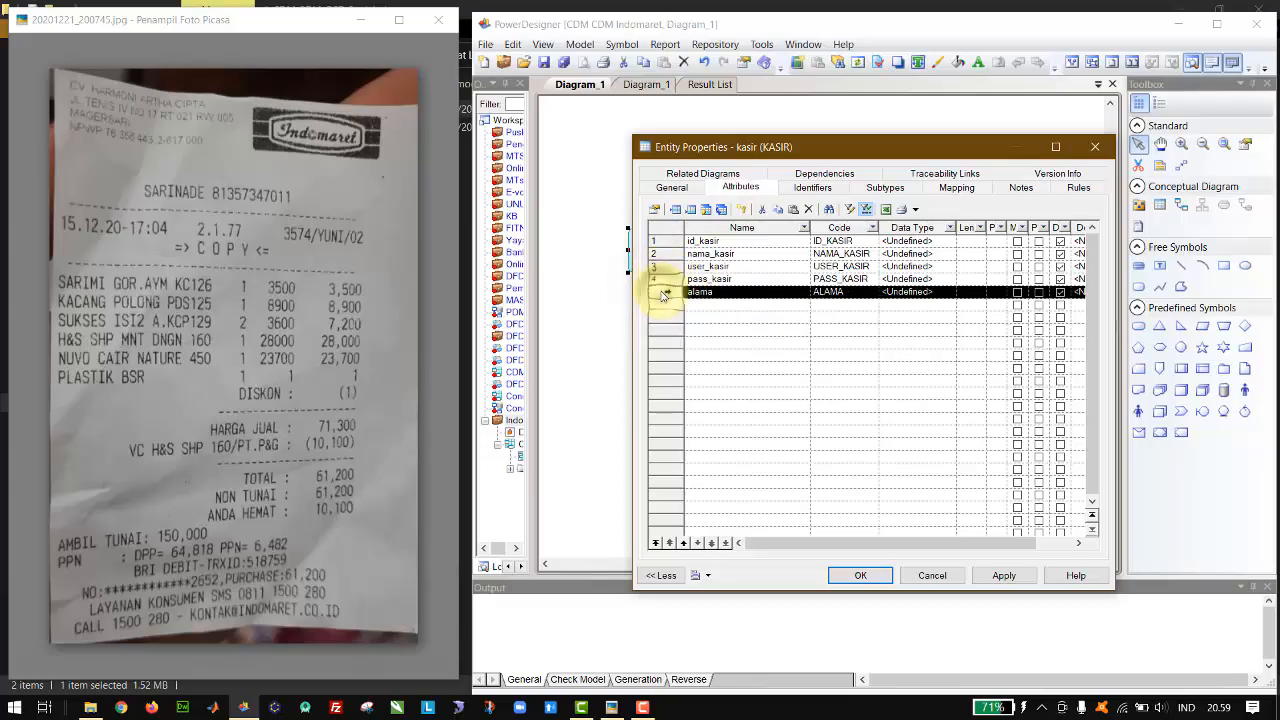
key(Delete)
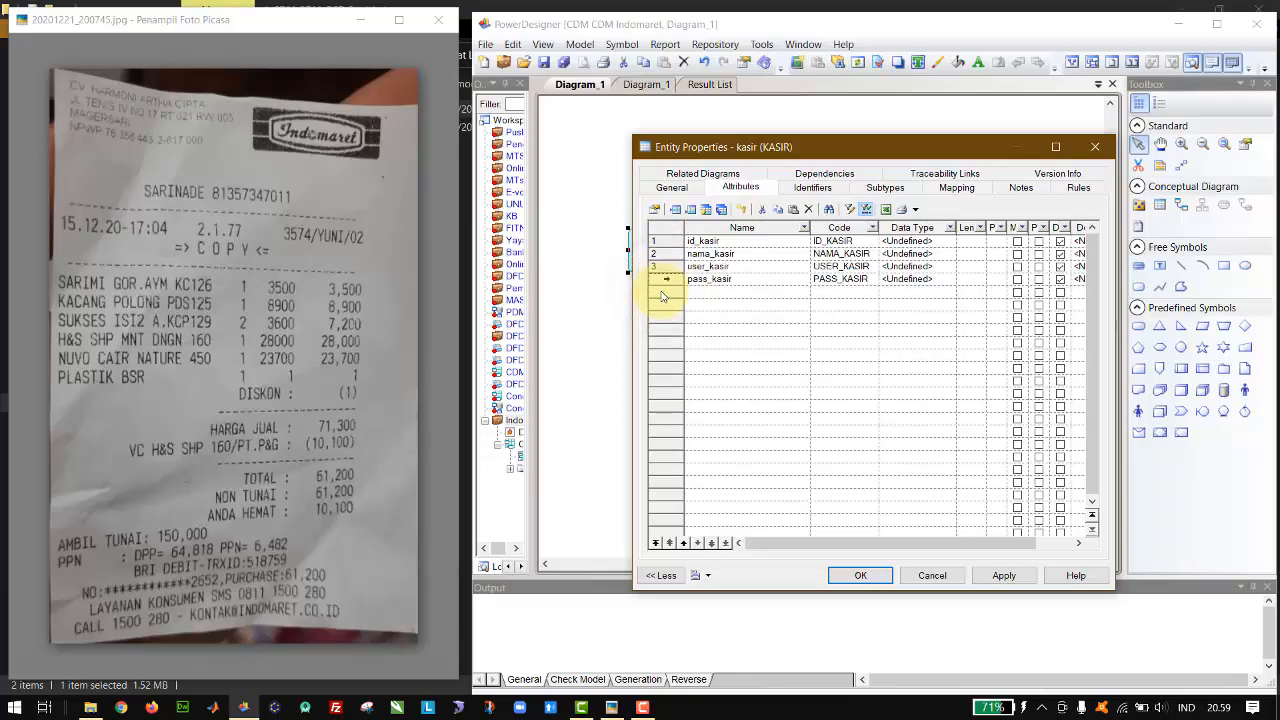
Step: Make id_kasir the primary identifier of the kasir entity and set its data type to Integer
click(1039, 242)
click(1040, 243)
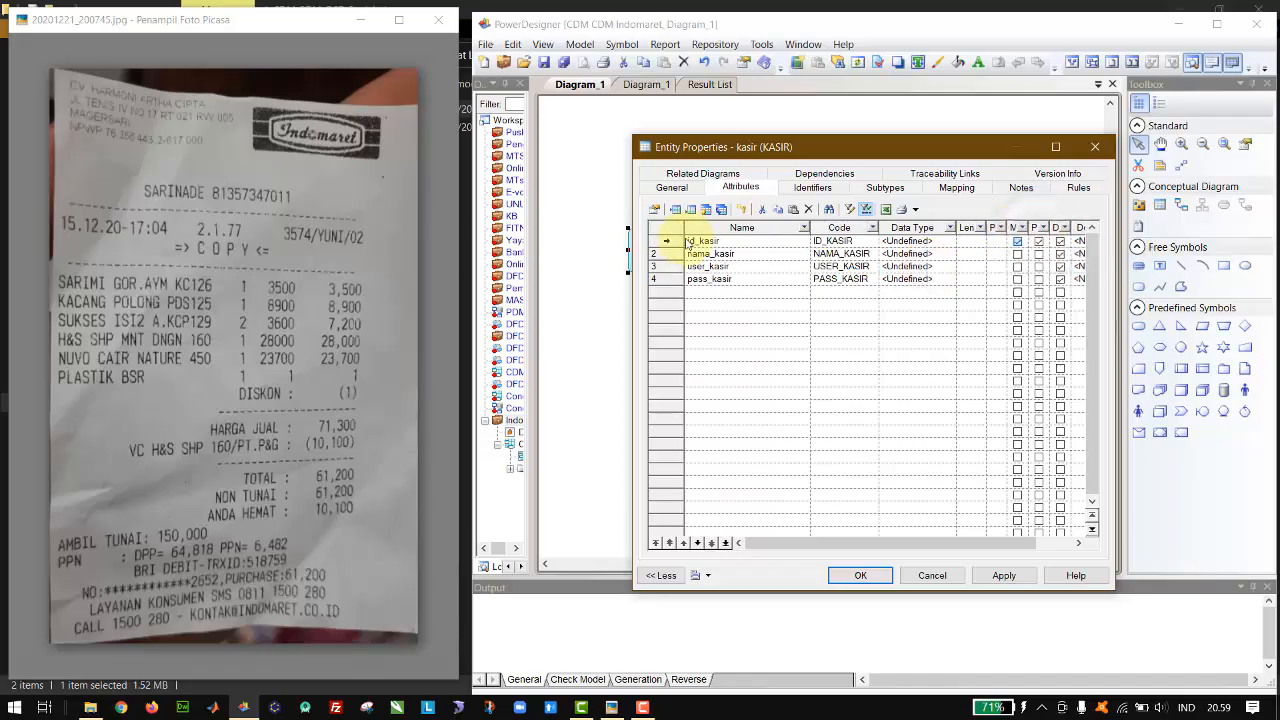
click(946, 242)
click(946, 242)
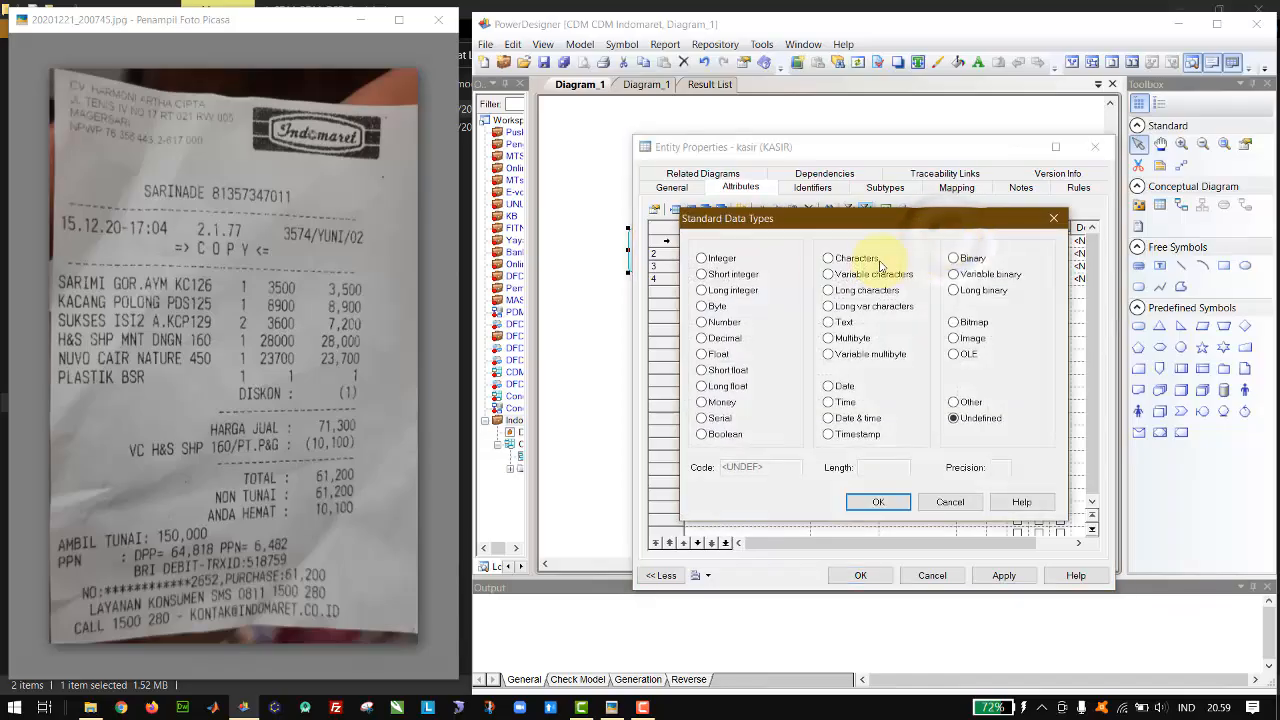
click(712, 258)
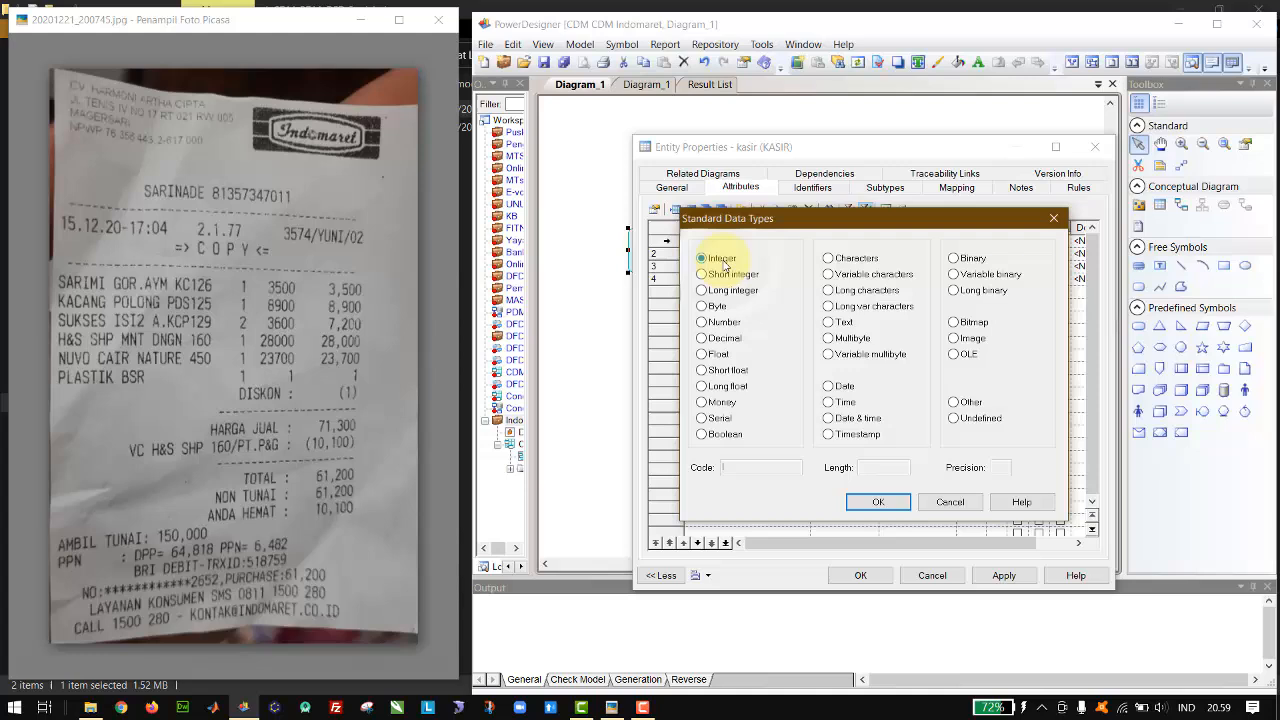
click(880, 503)
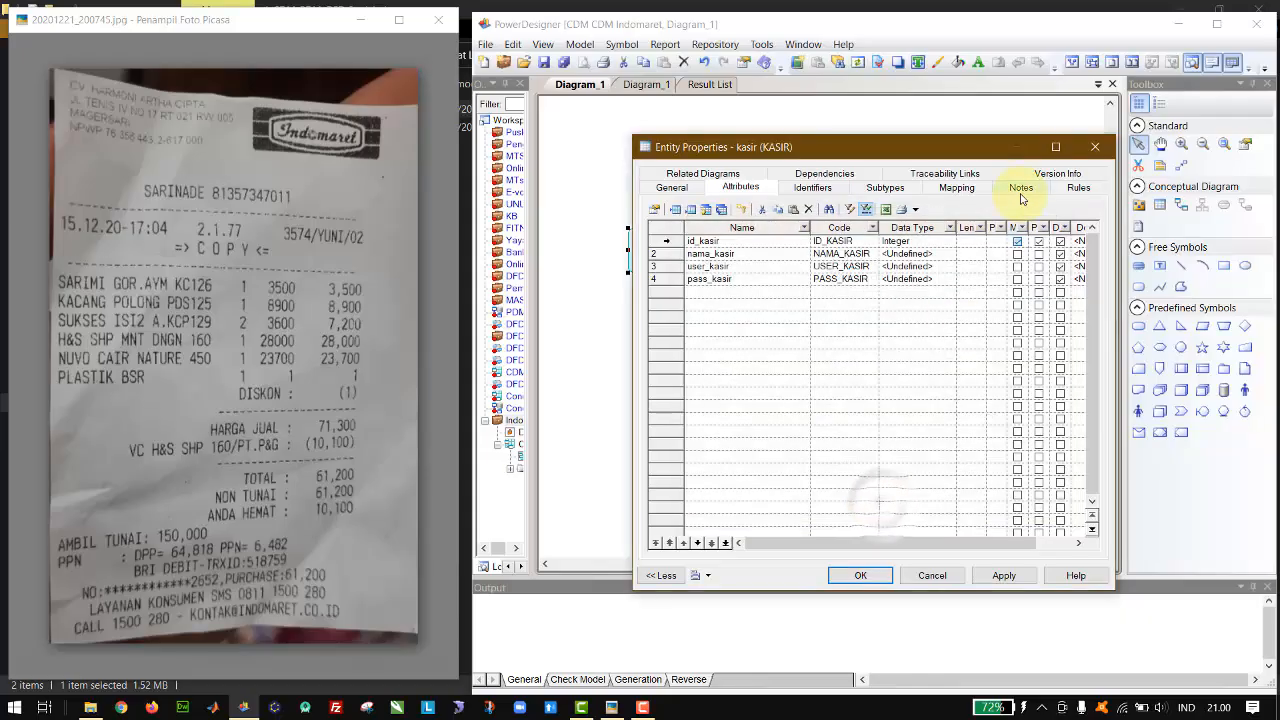
Step: Set the nama_kasir attribute's data type to Variable characters with length 150
click(948, 256)
click(948, 254)
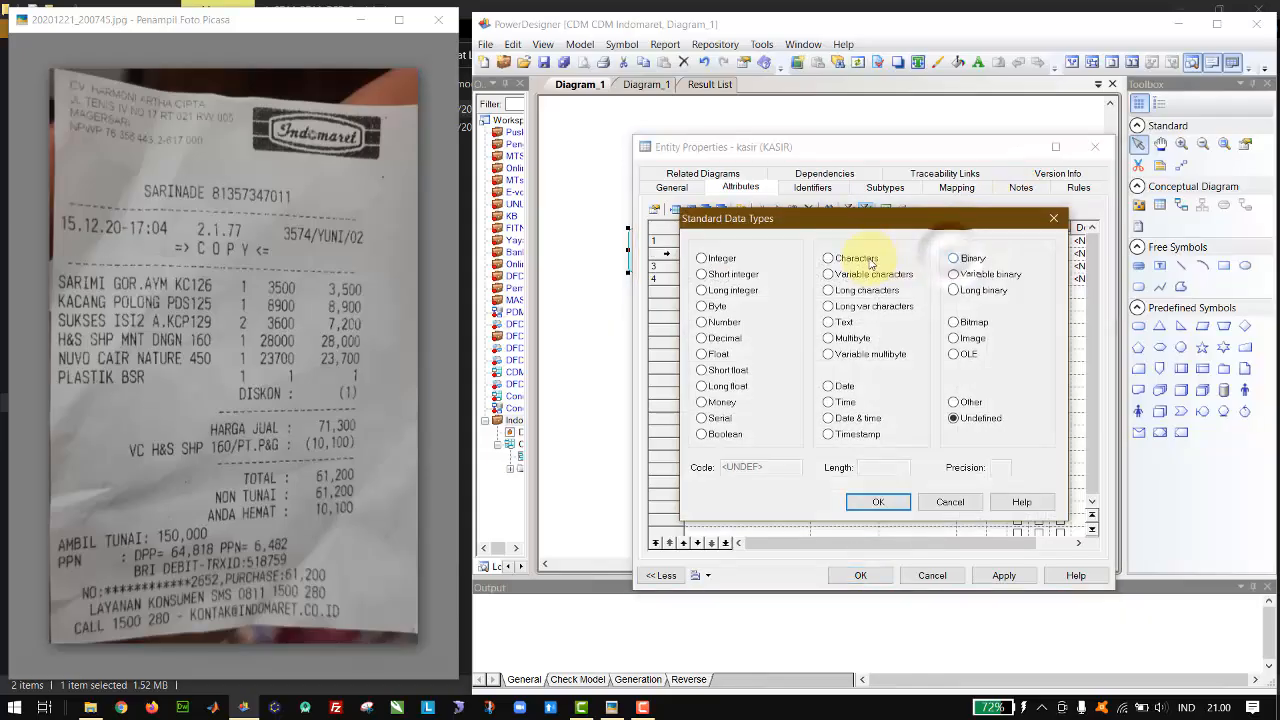
click(862, 275)
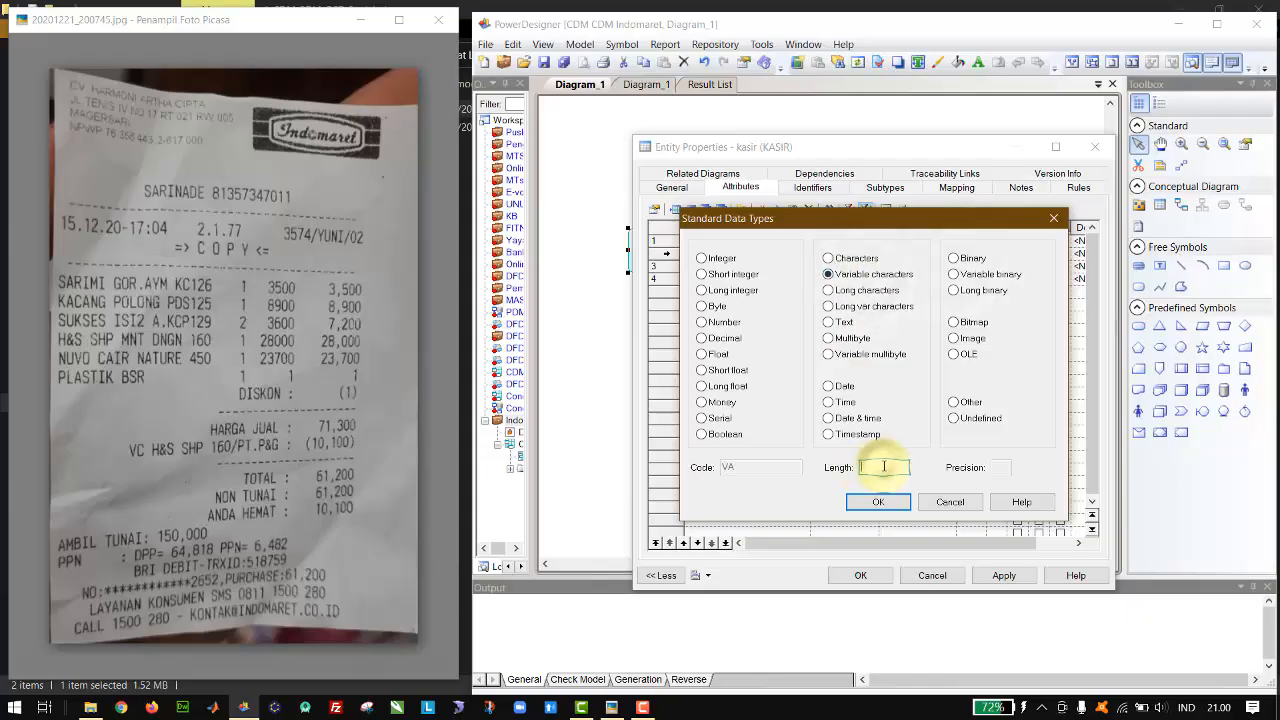
click(884, 466)
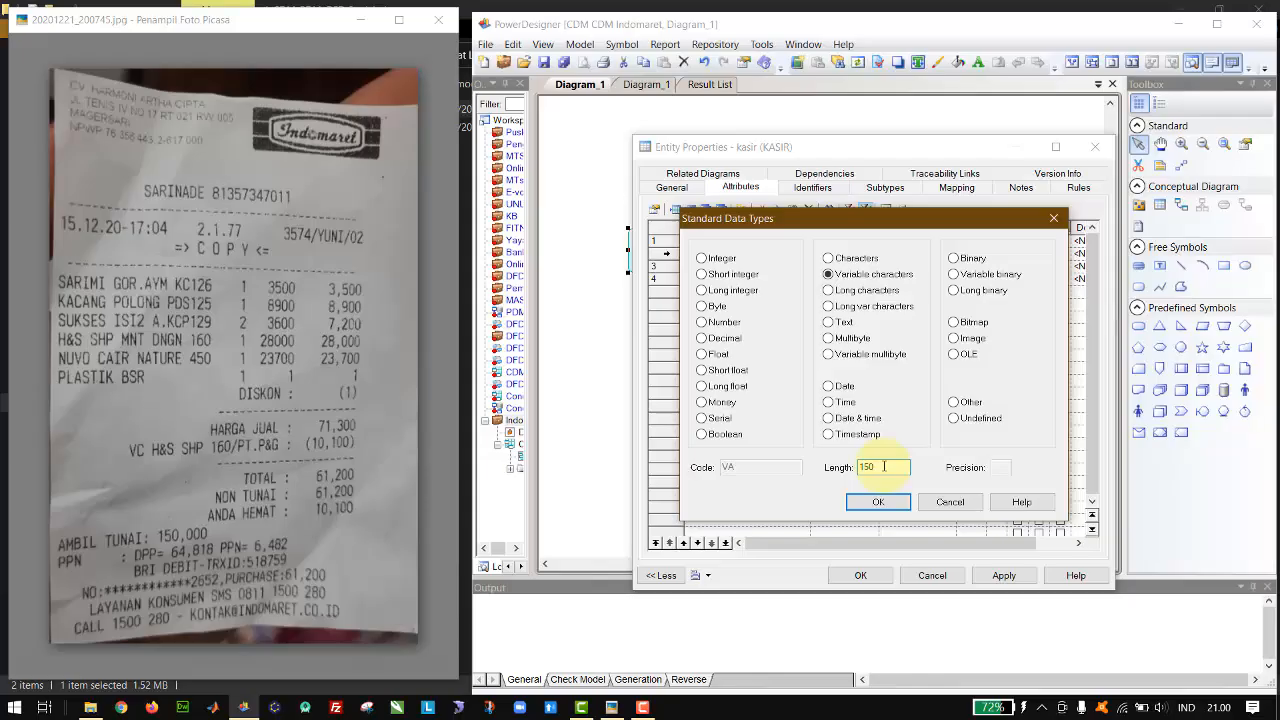
key(Return)
Step: Set the user_kasir attribute's data type to Variable characters with length 10
click(950, 266)
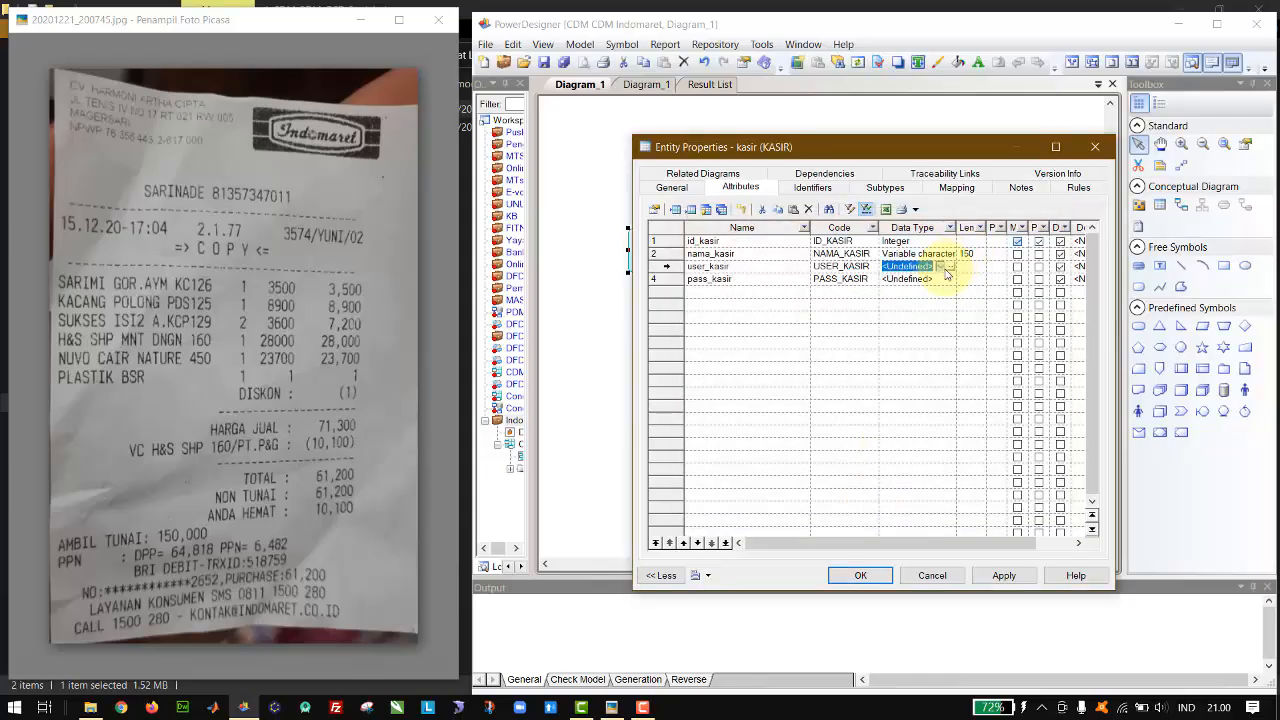
click(951, 267)
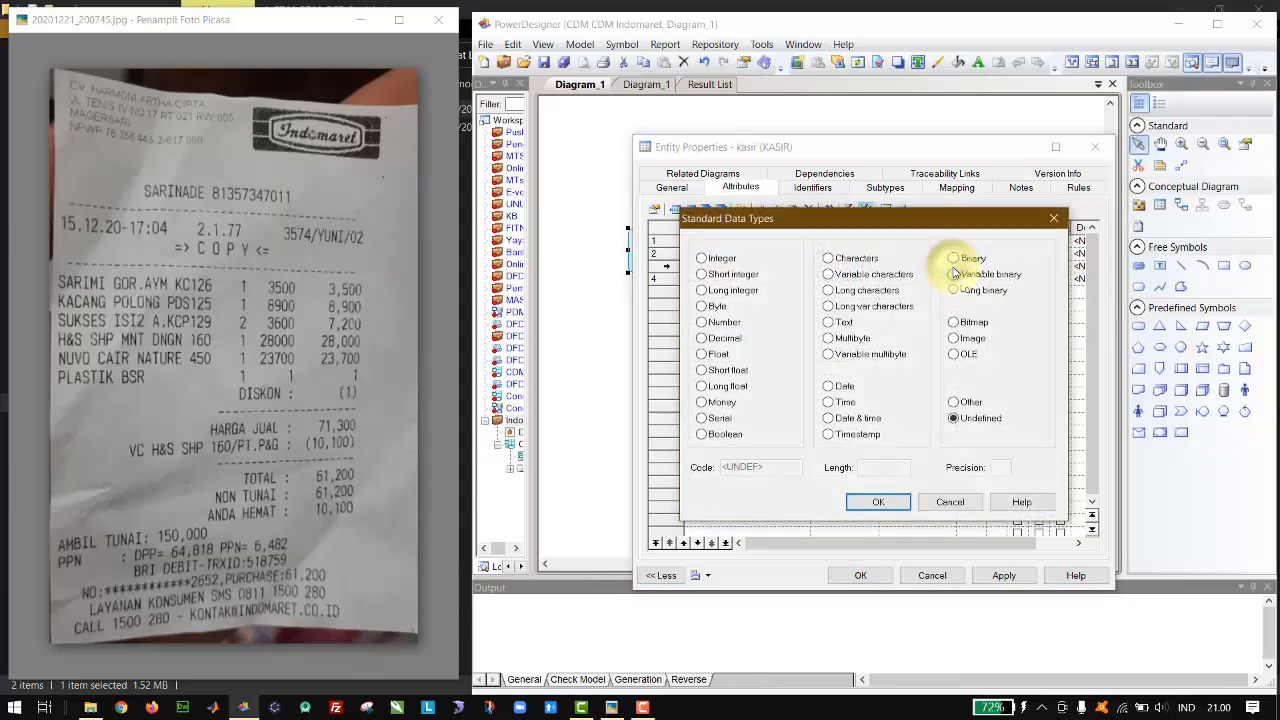
click(880, 272)
click(894, 467)
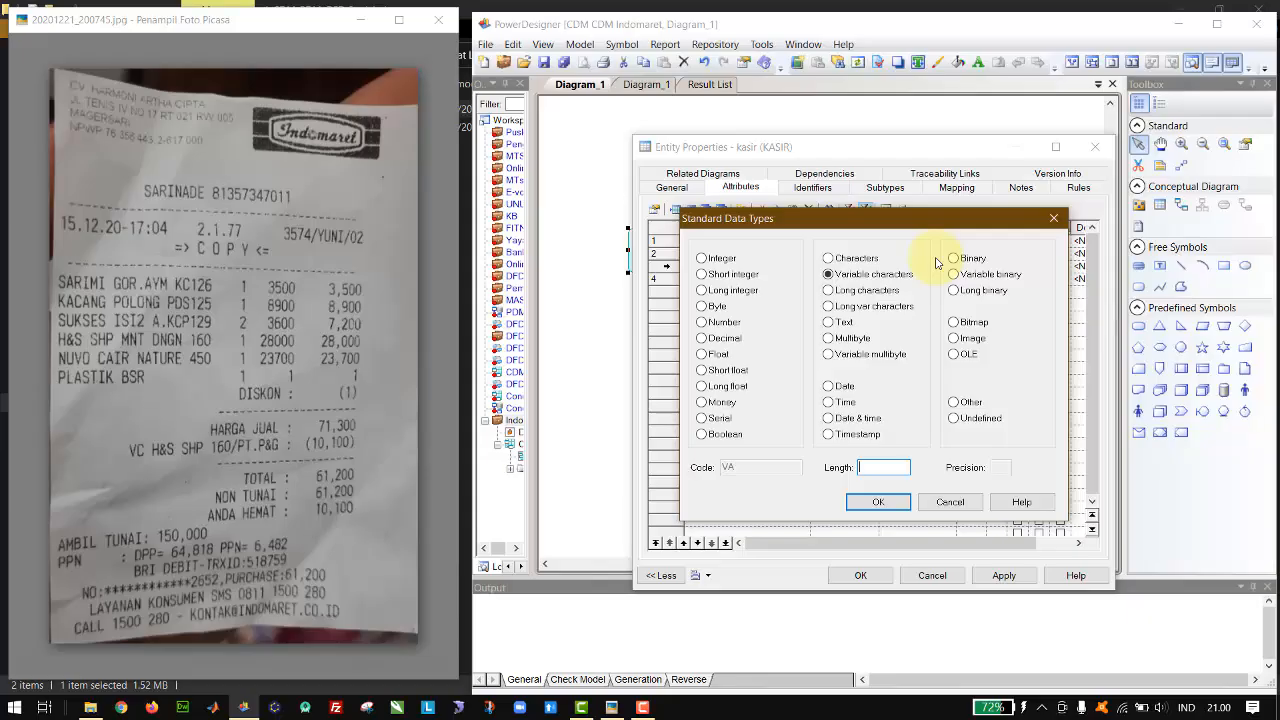
text(10)
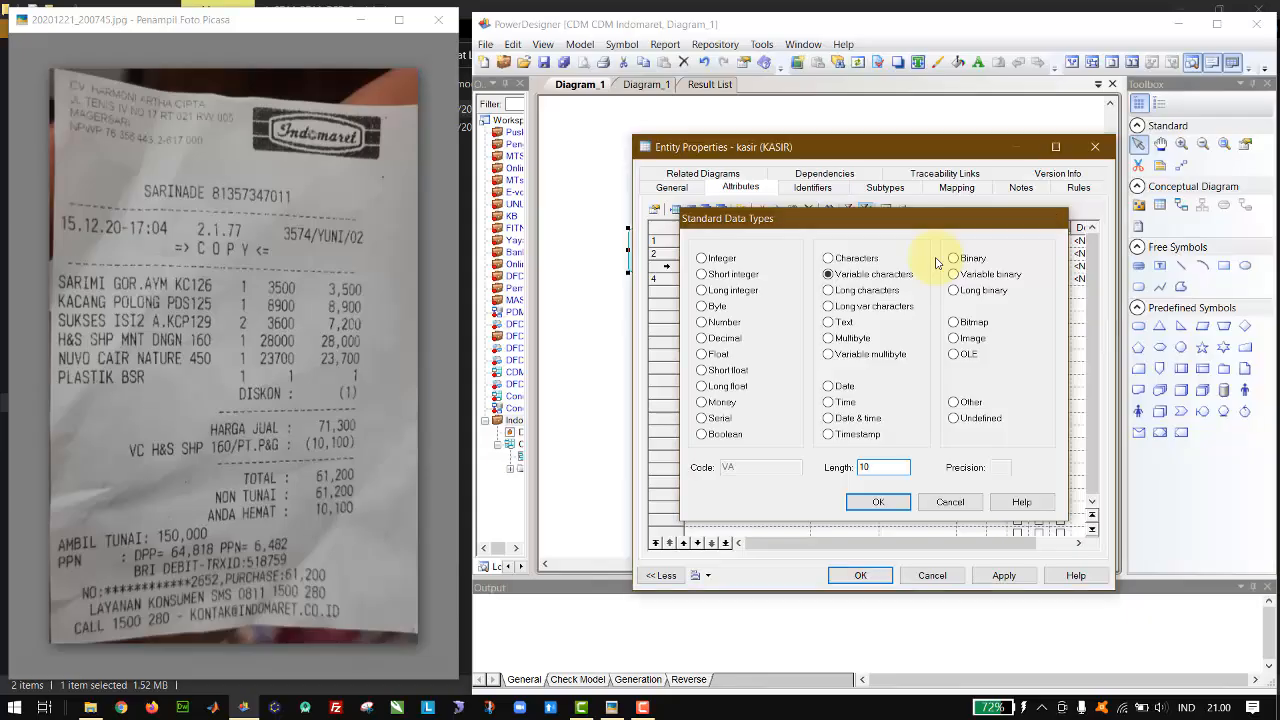
key(Return)
Step: Set the pass_kasir attribute's data type to Text and apply the kasir entity's properties
click(946, 279)
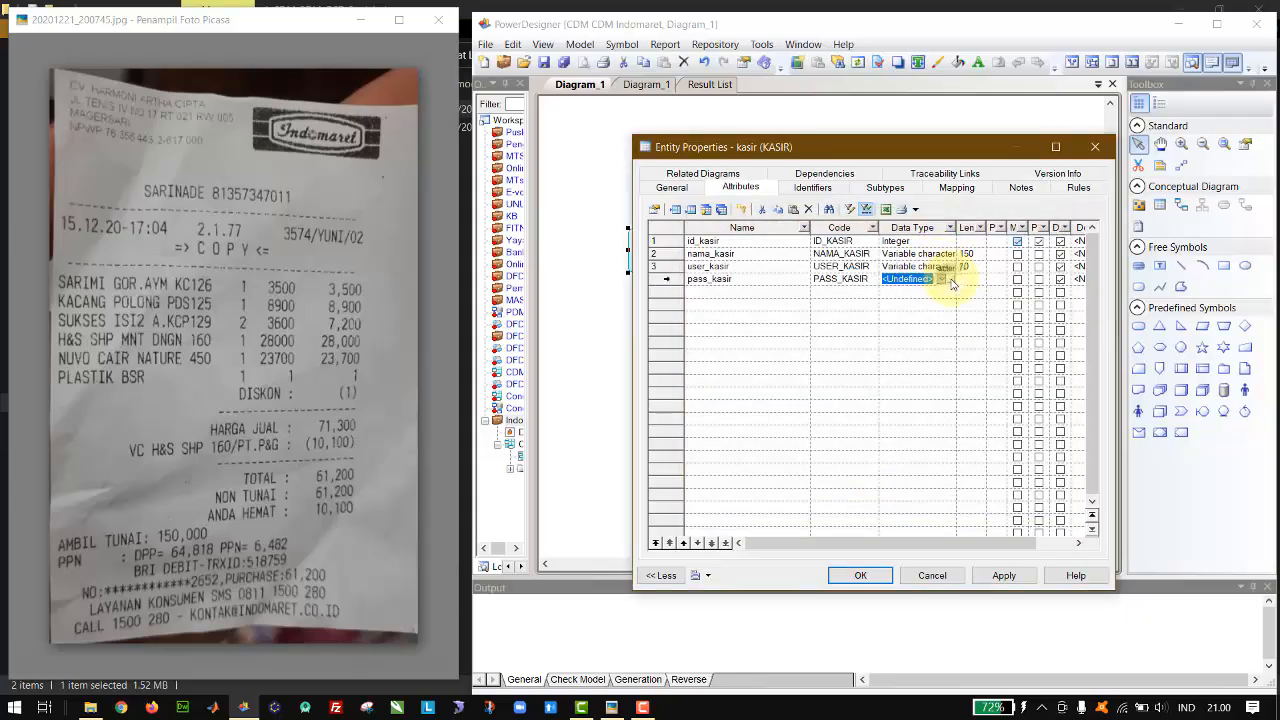
click(951, 280)
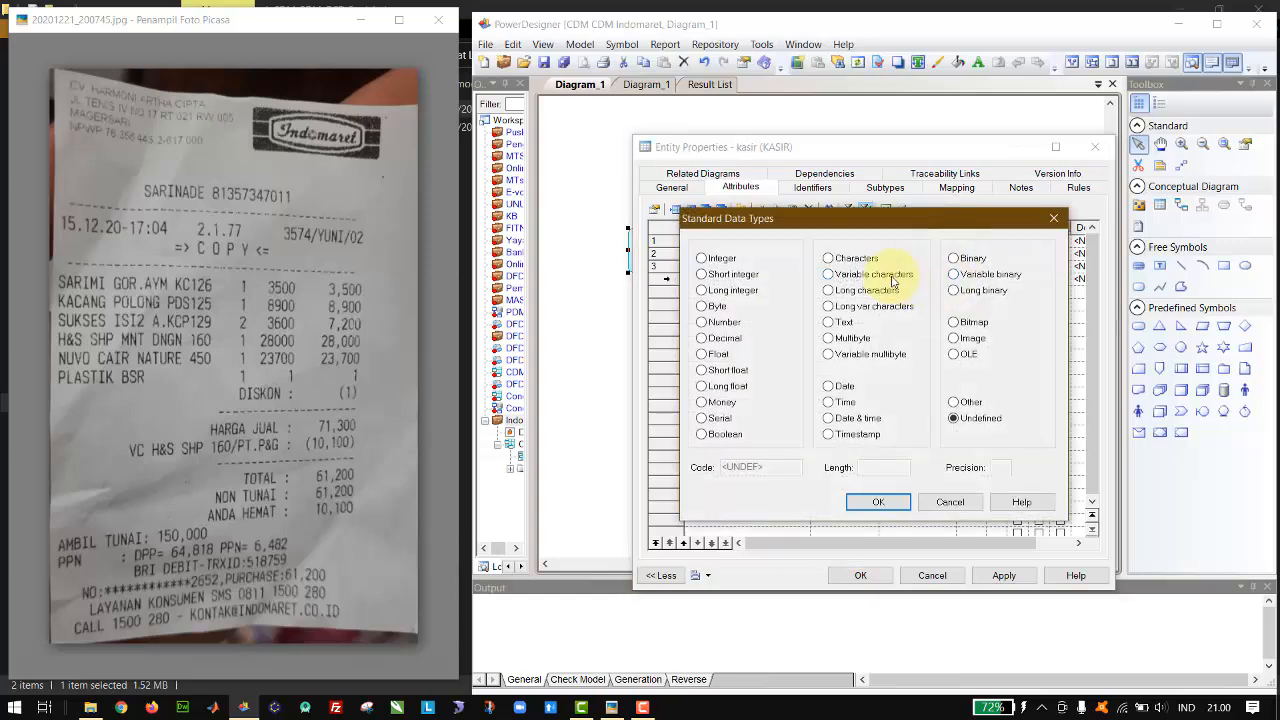
click(880, 275)
click(884, 467)
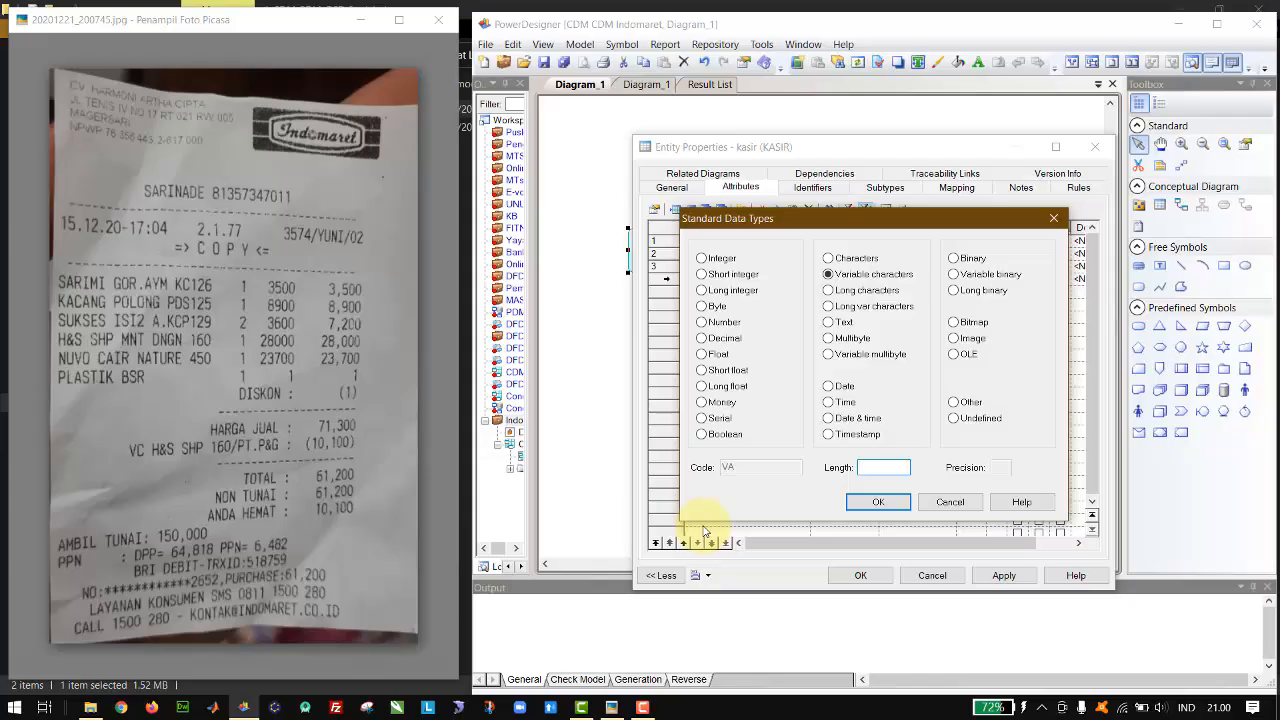
click(828, 322)
click(878, 503)
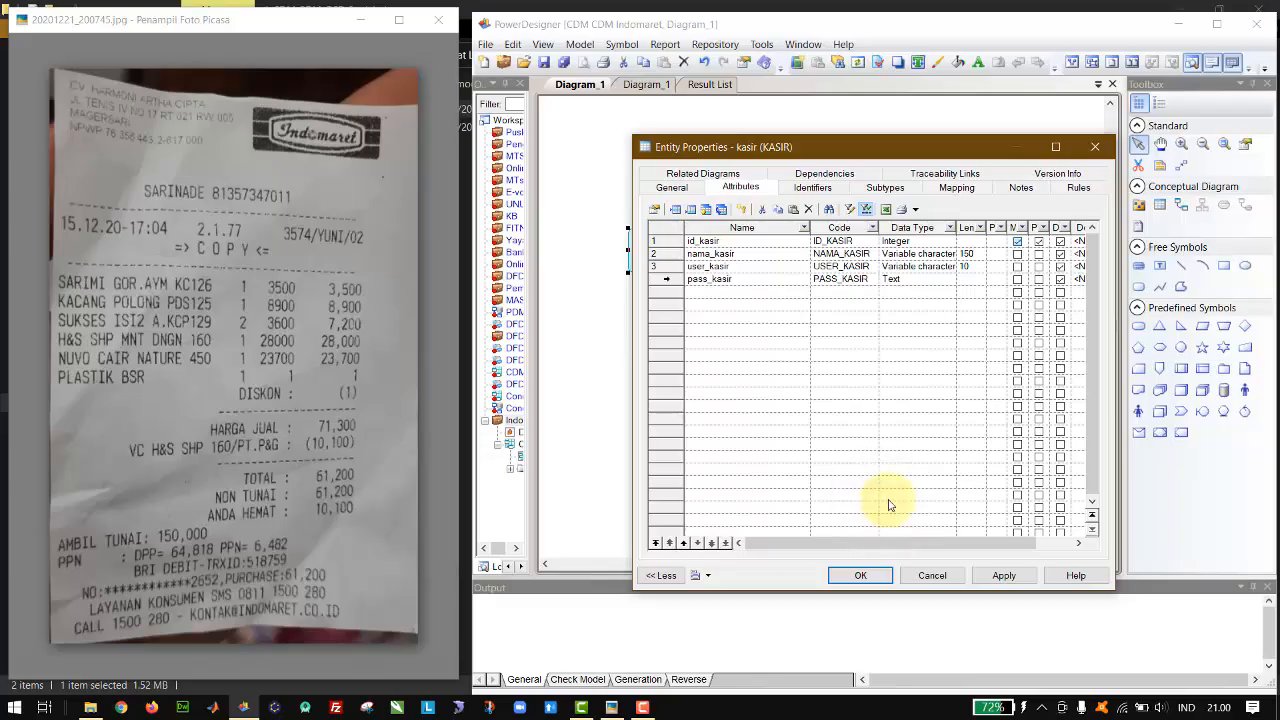
click(860, 576)
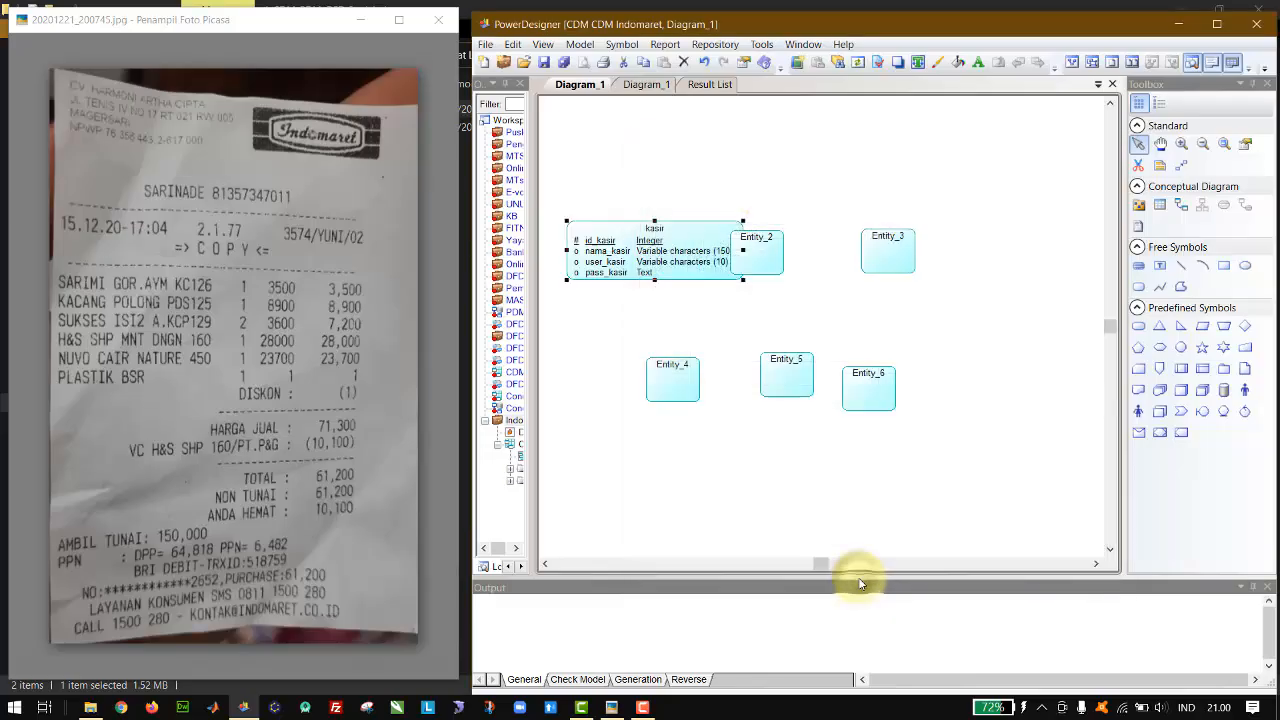
Step: Move the second and third entities clear of kasir, and name the second entity barang
click(785, 253)
drag(788, 257, 909, 243)
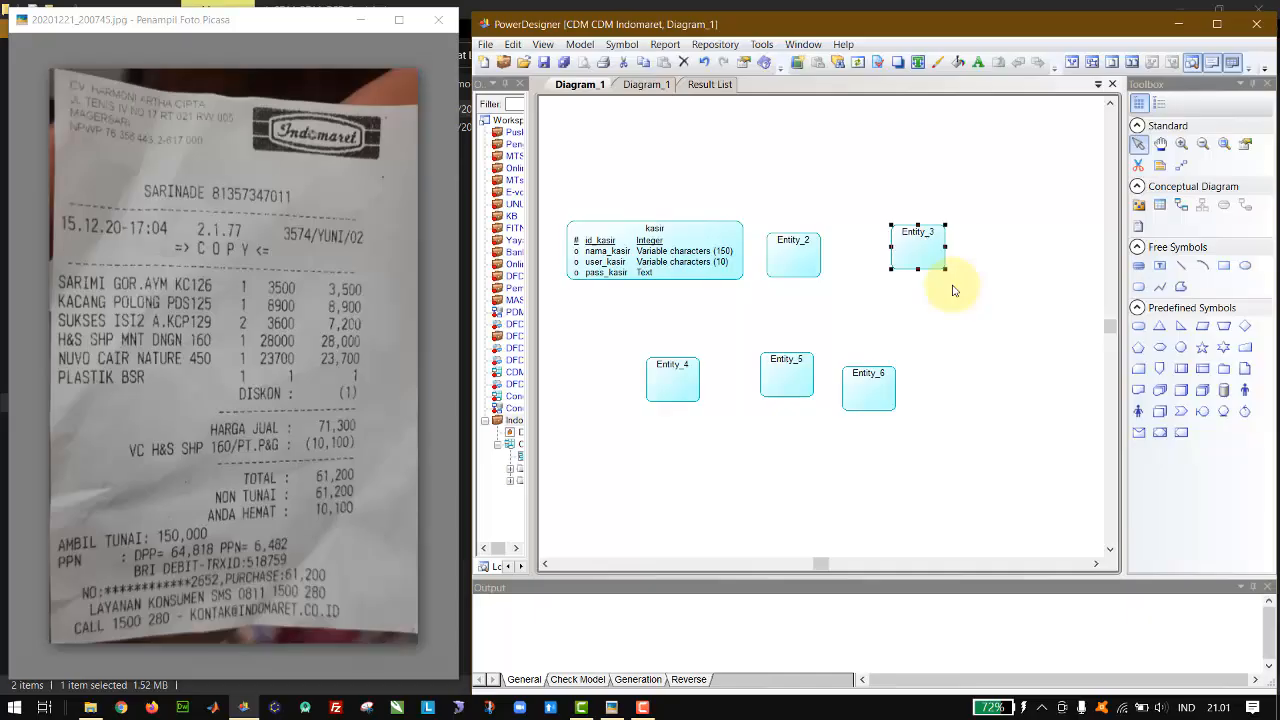
double_click(793, 268)
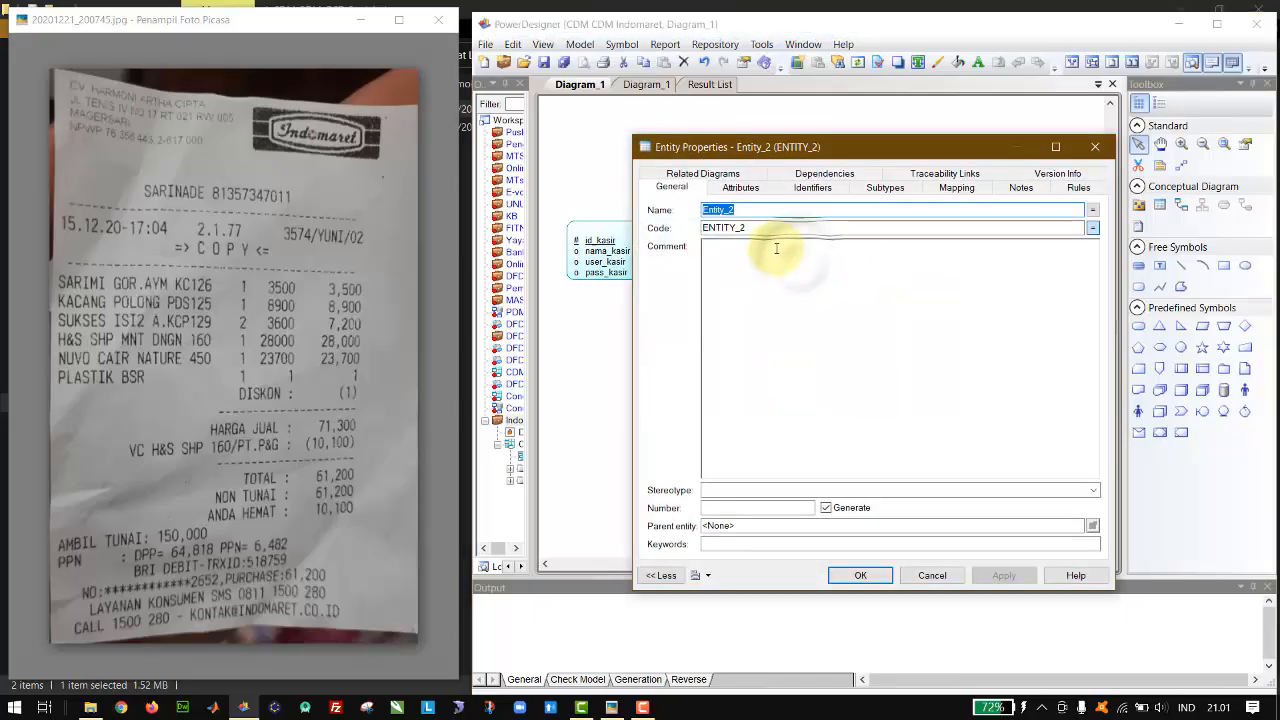
text(barang)
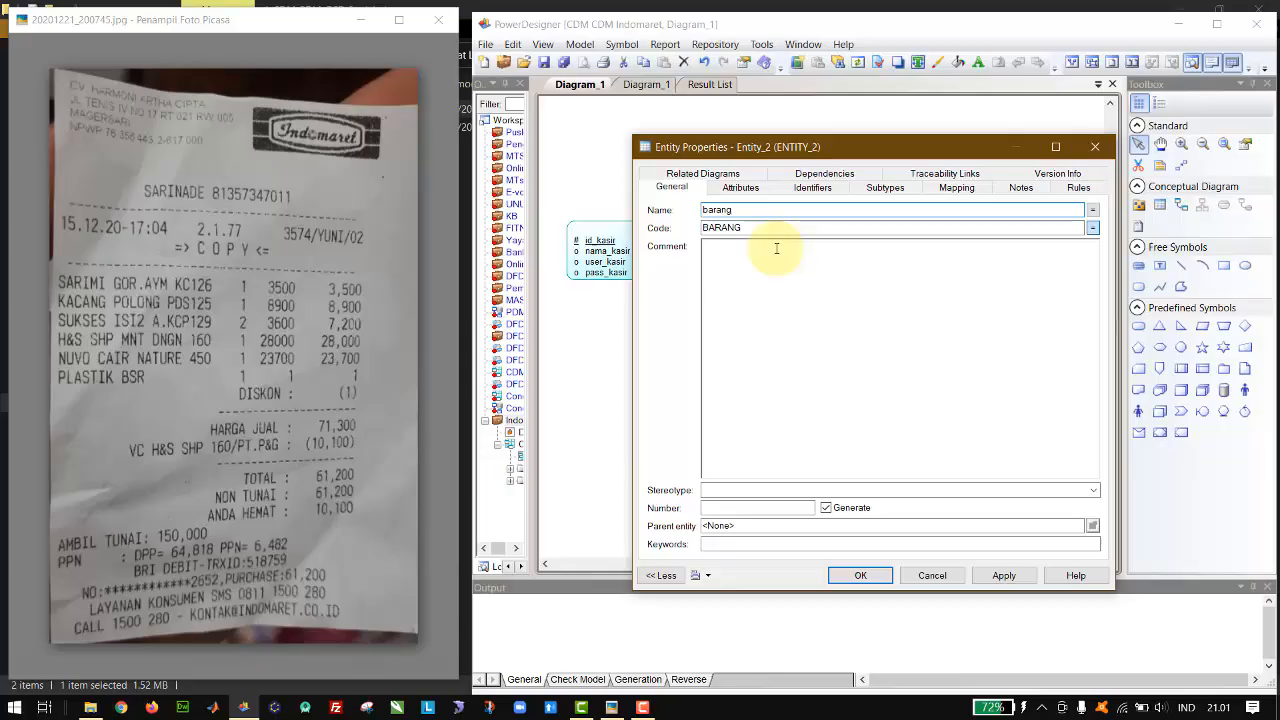
Step: Add the attributes id_barang, nama_barang and harga_barang to the barang entity, removing the surplus fourth row
click(740, 187)
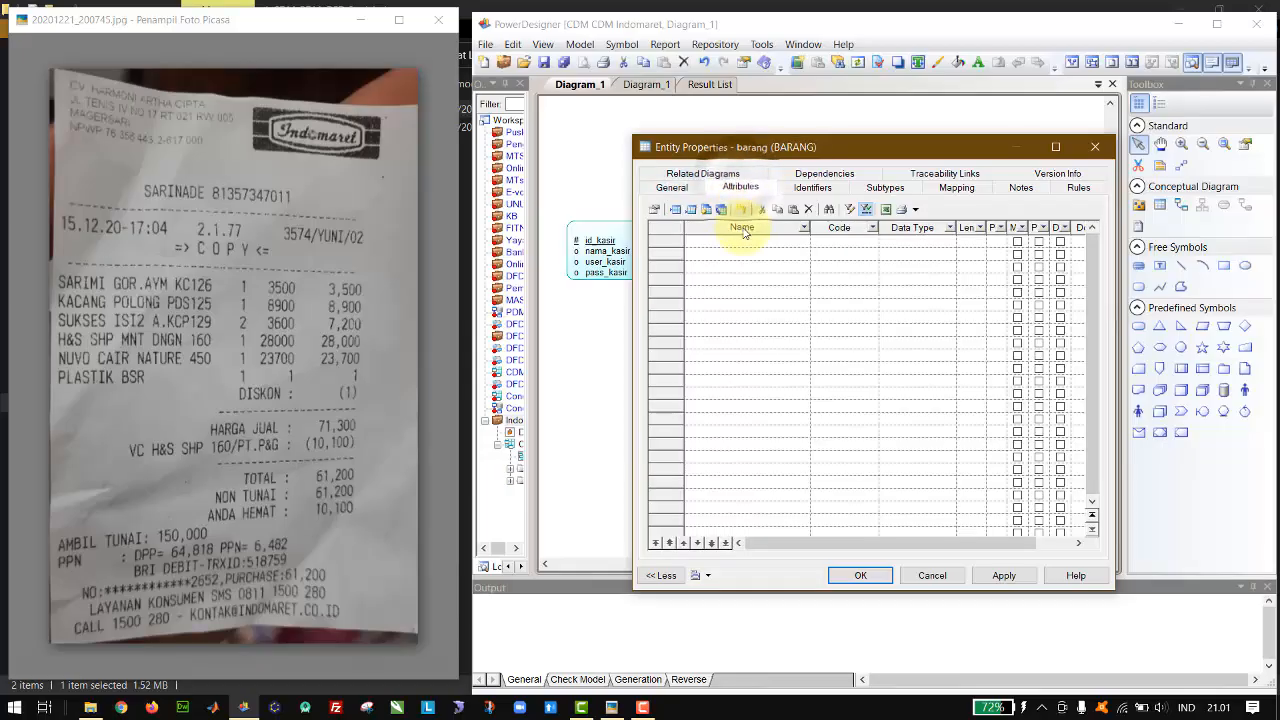
click(750, 241)
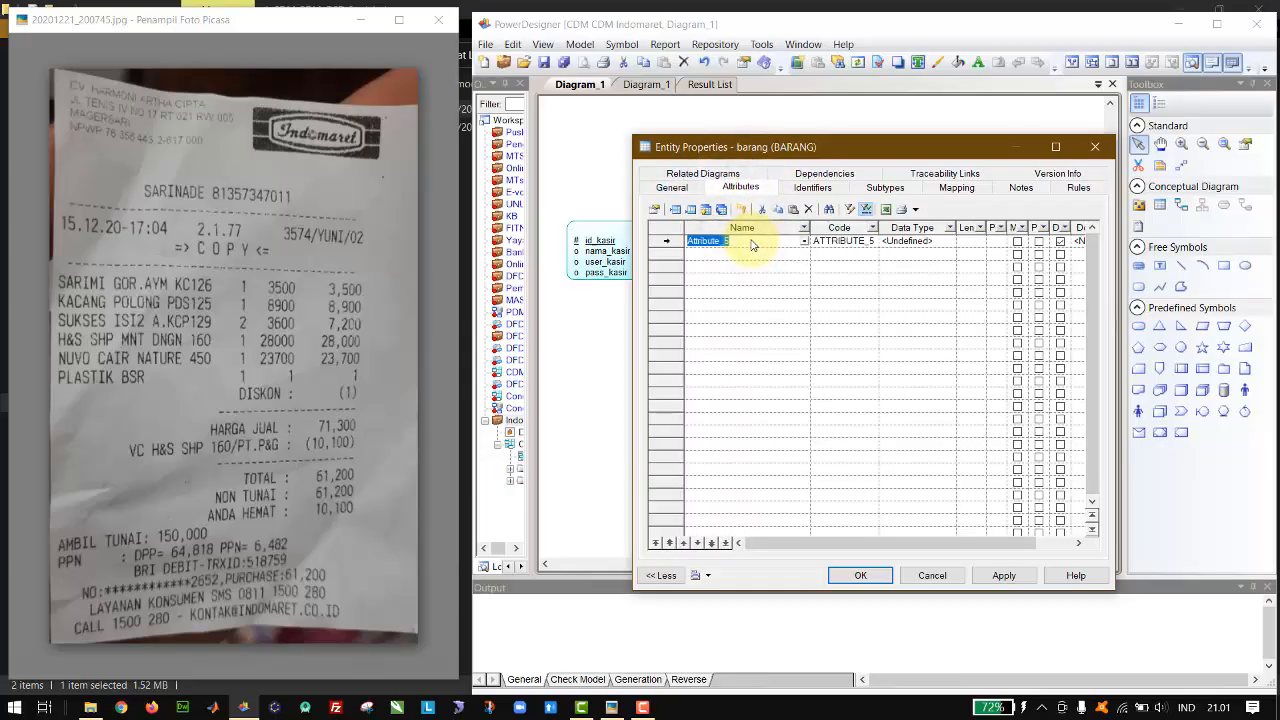
text(id_barang)
key(Down)
text(nama_)
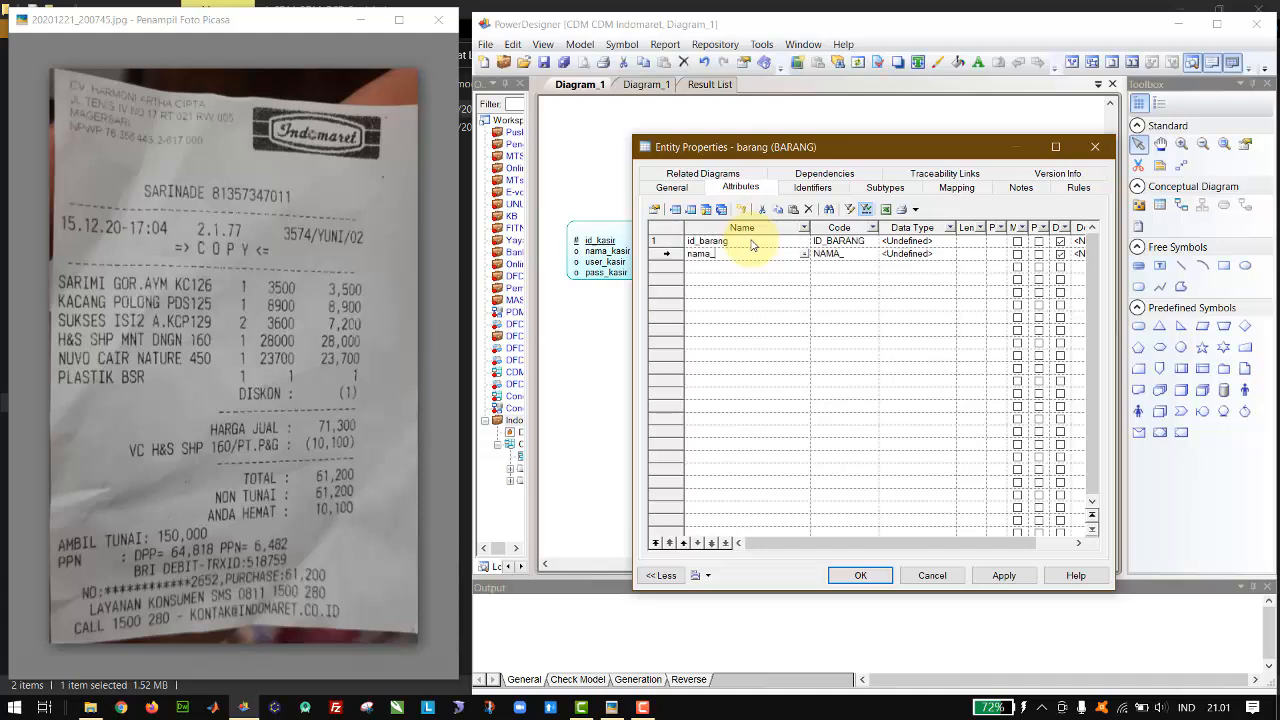
text(barang)
key(Down)
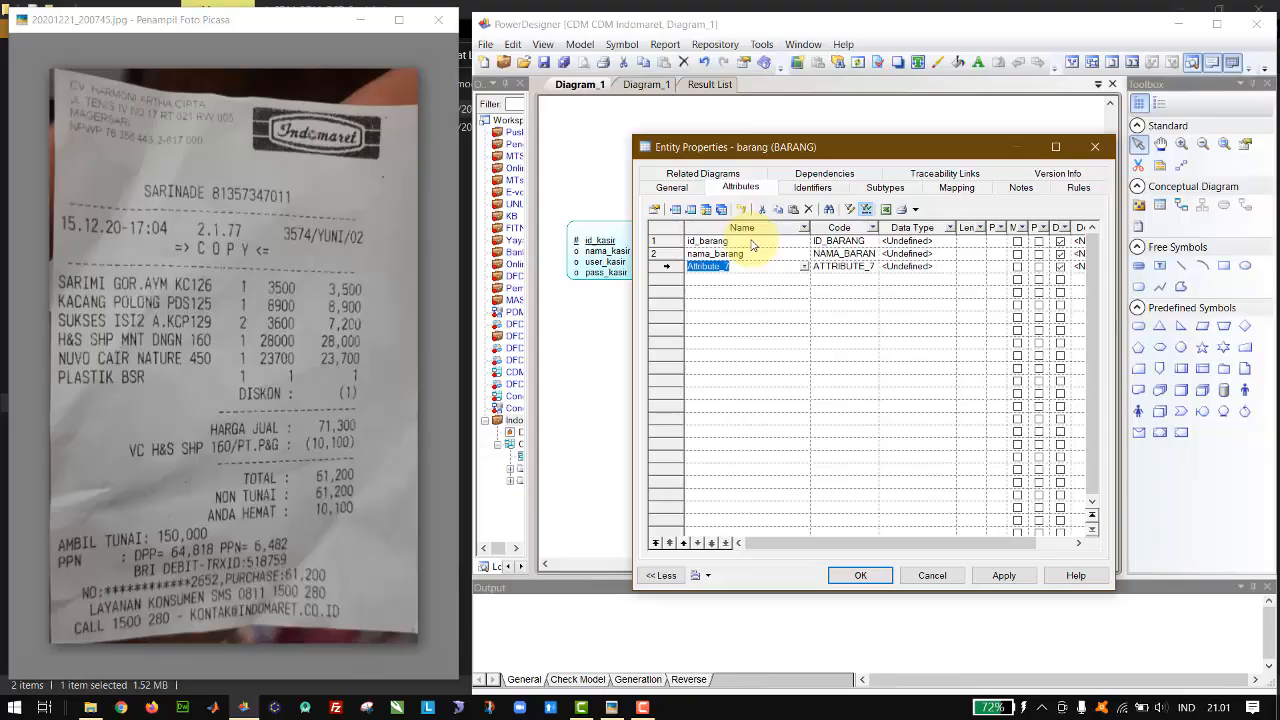
text(harga_barang)
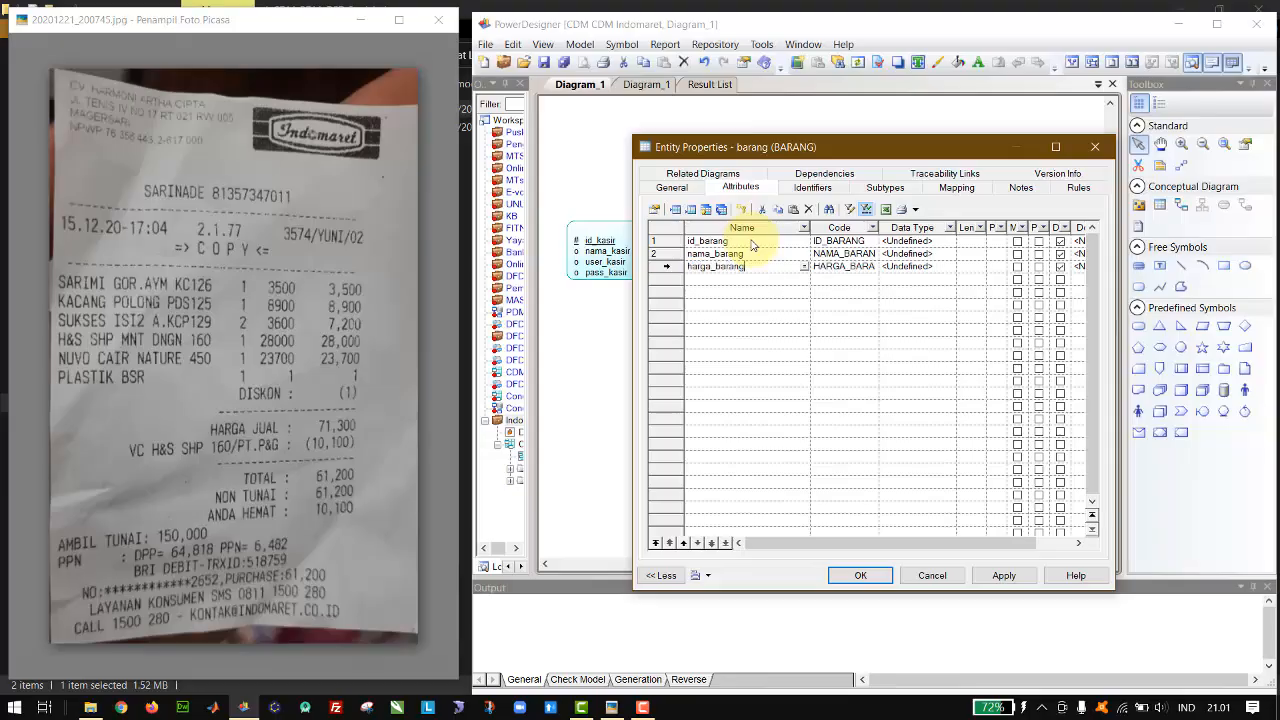
key(Down)
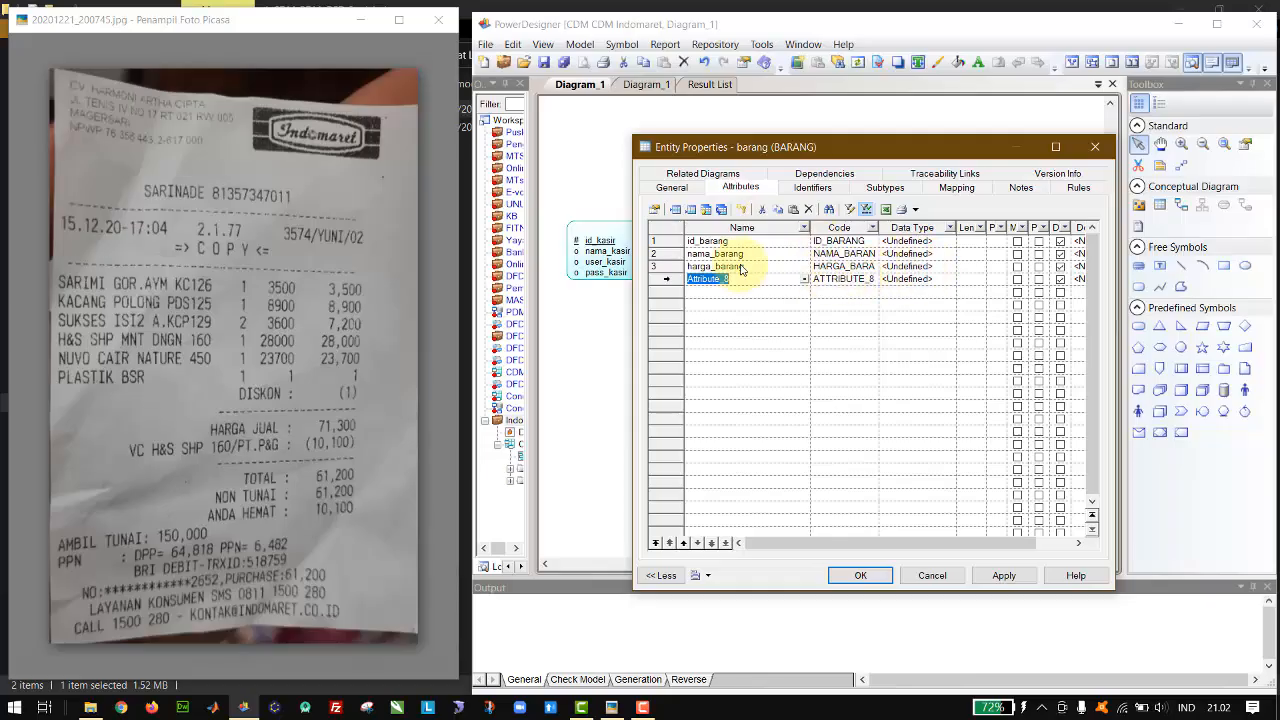
click(667, 279)
key(Delete)
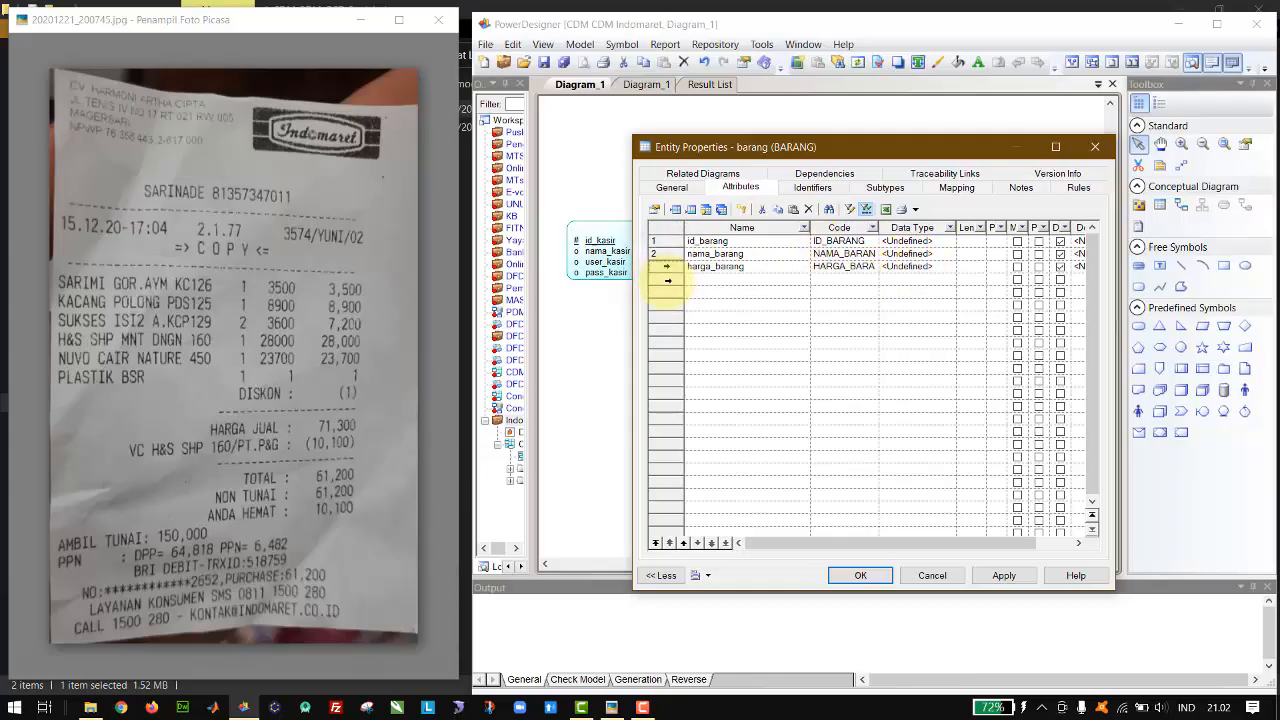
Step: Set the id_barang attribute's data type to Integer
click(940, 241)
click(950, 241)
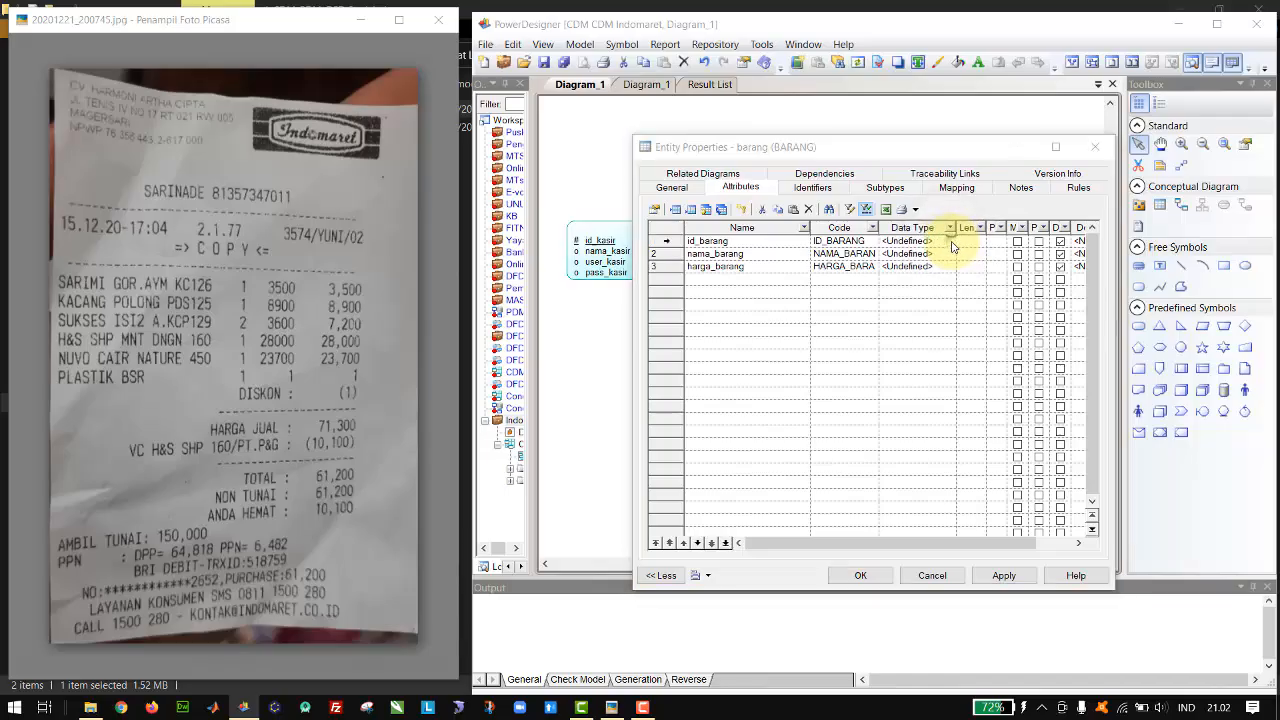
drag(823, 227, 830, 329)
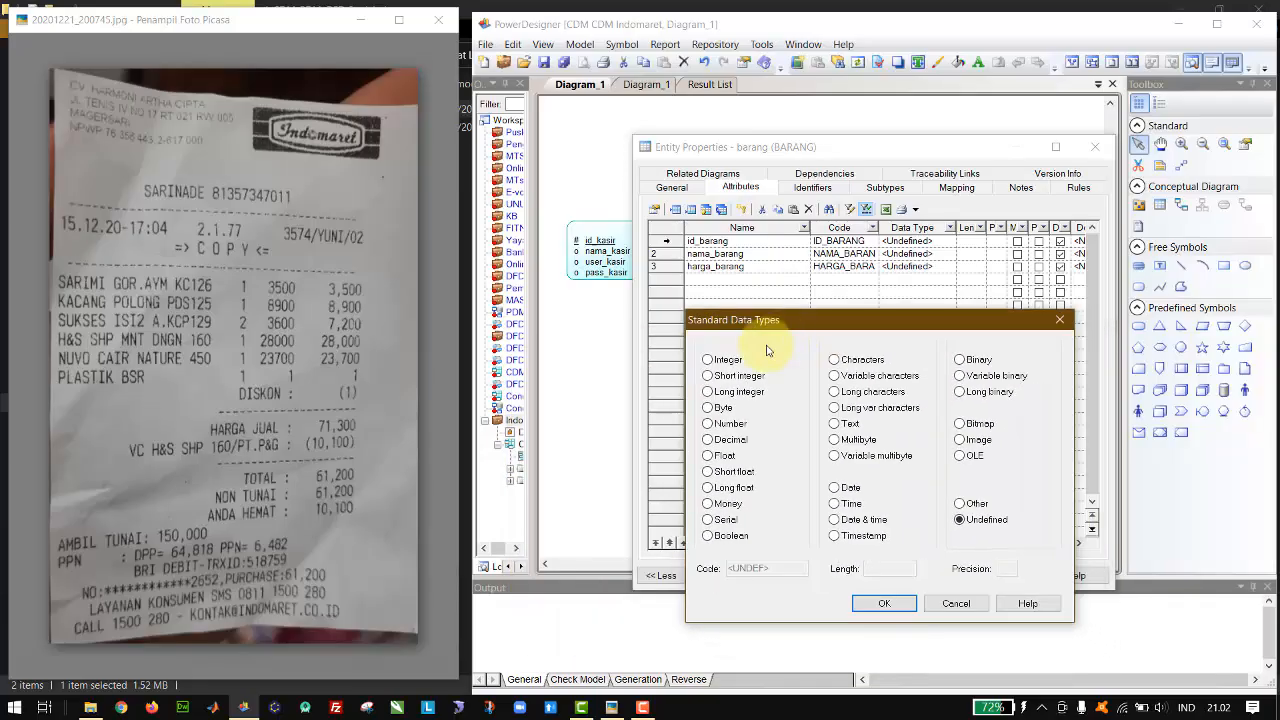
click(733, 360)
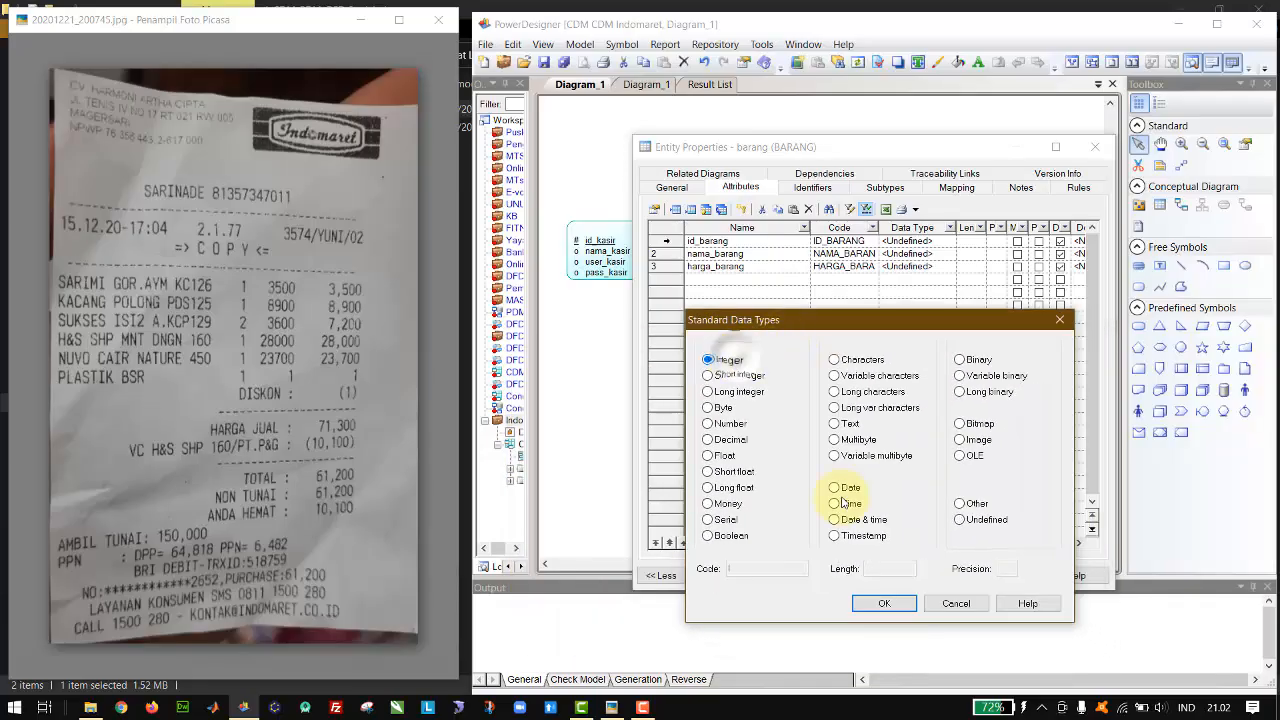
click(885, 604)
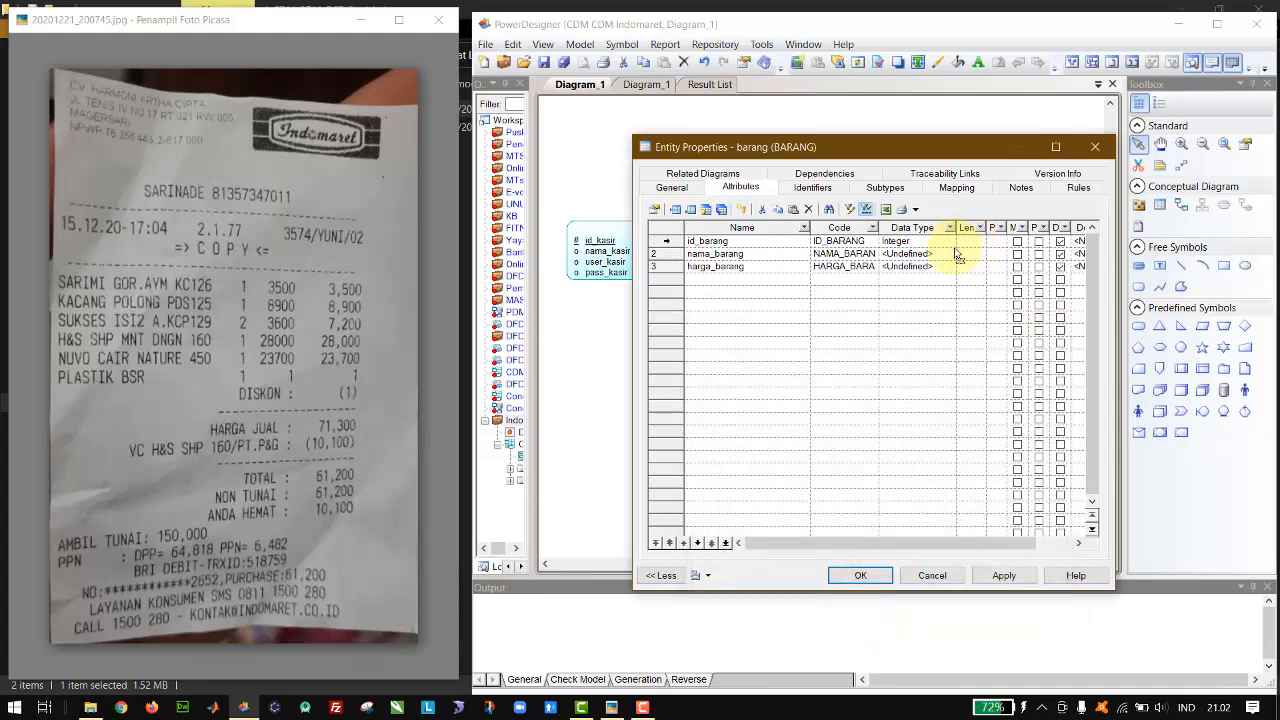
Step: Set the nama_barang attribute's data type to Variable characters with a length of 21
click(950, 255)
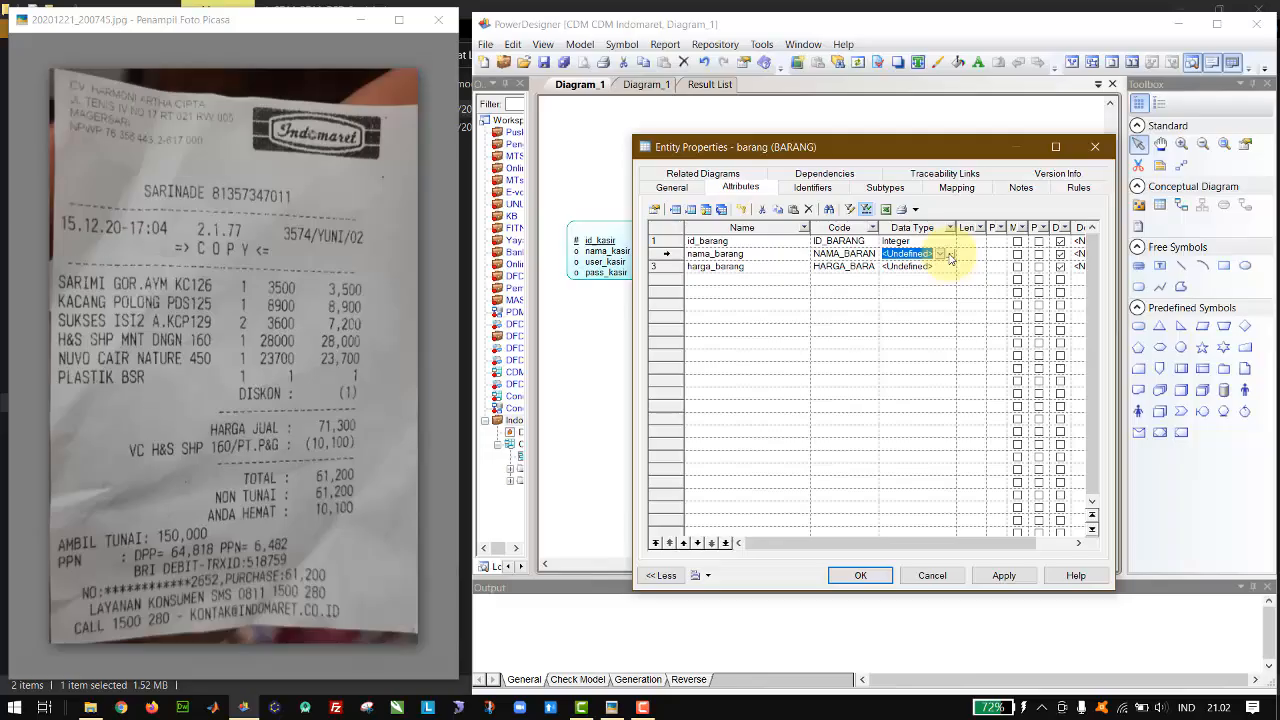
click(949, 255)
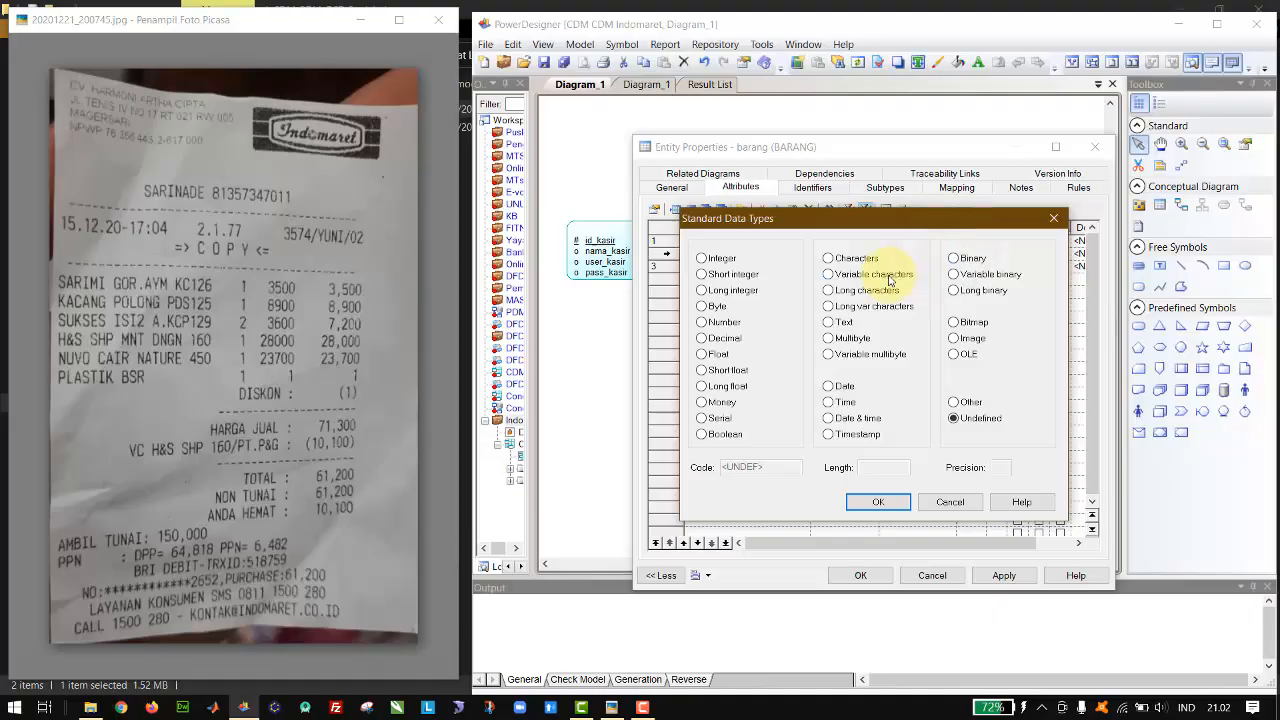
click(885, 276)
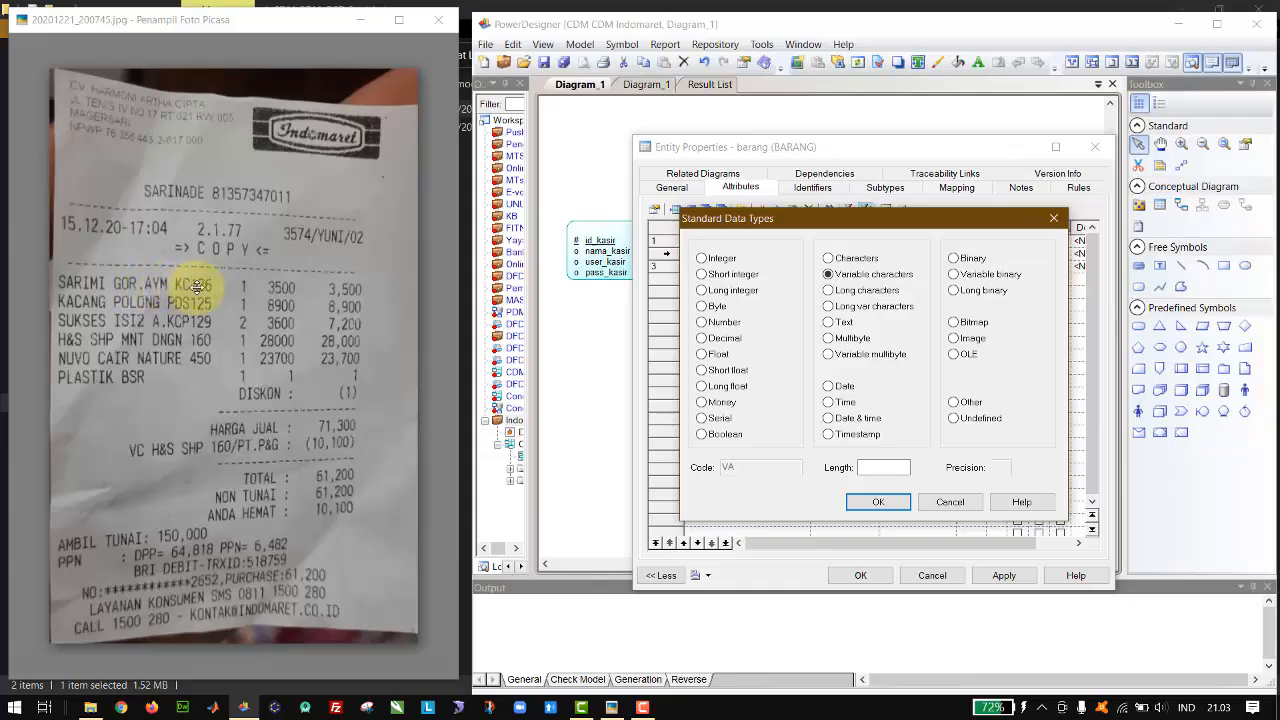
click(876, 466)
text(21)
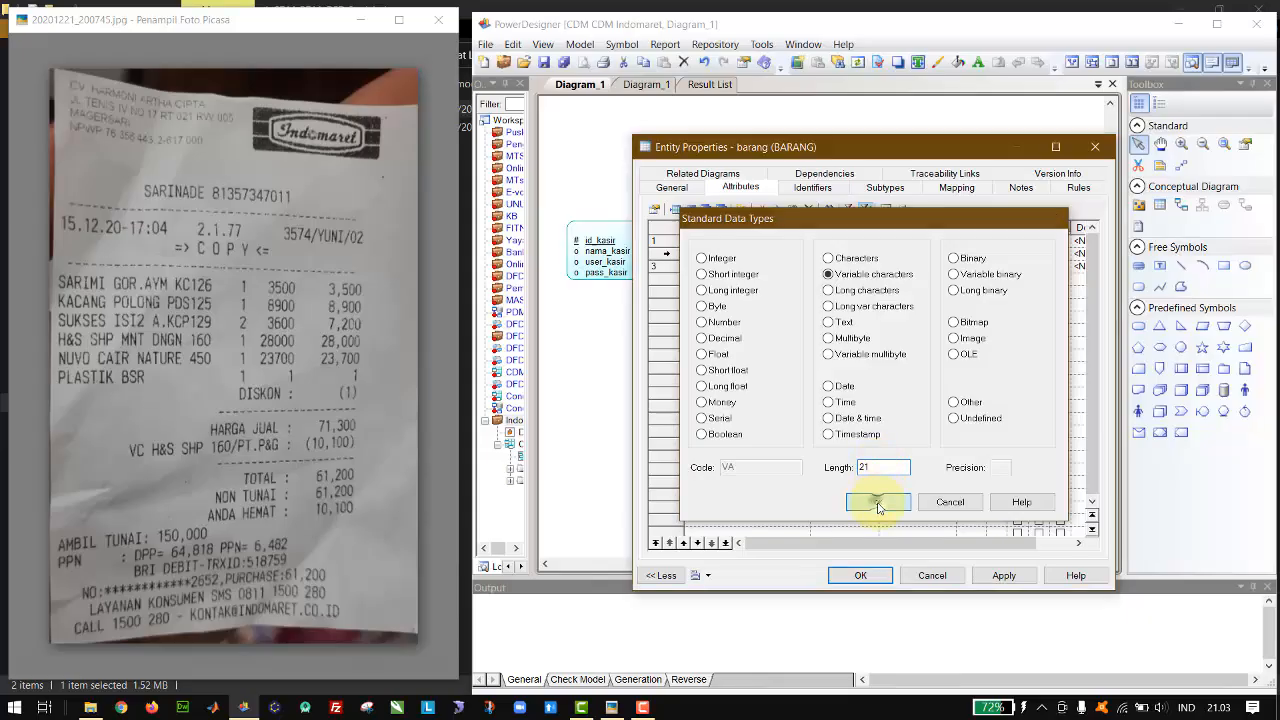
click(878, 503)
Step: Set the harga_barang attribute's data type to Integer
click(938, 267)
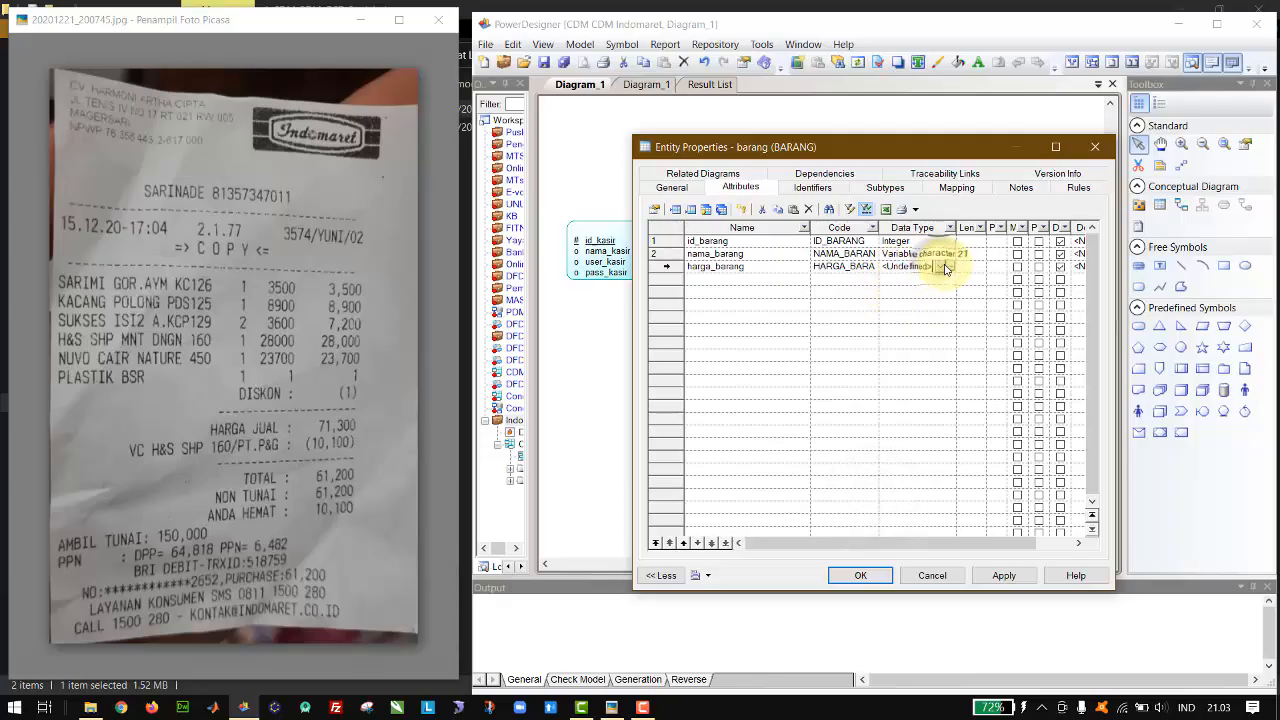
click(941, 267)
click(727, 260)
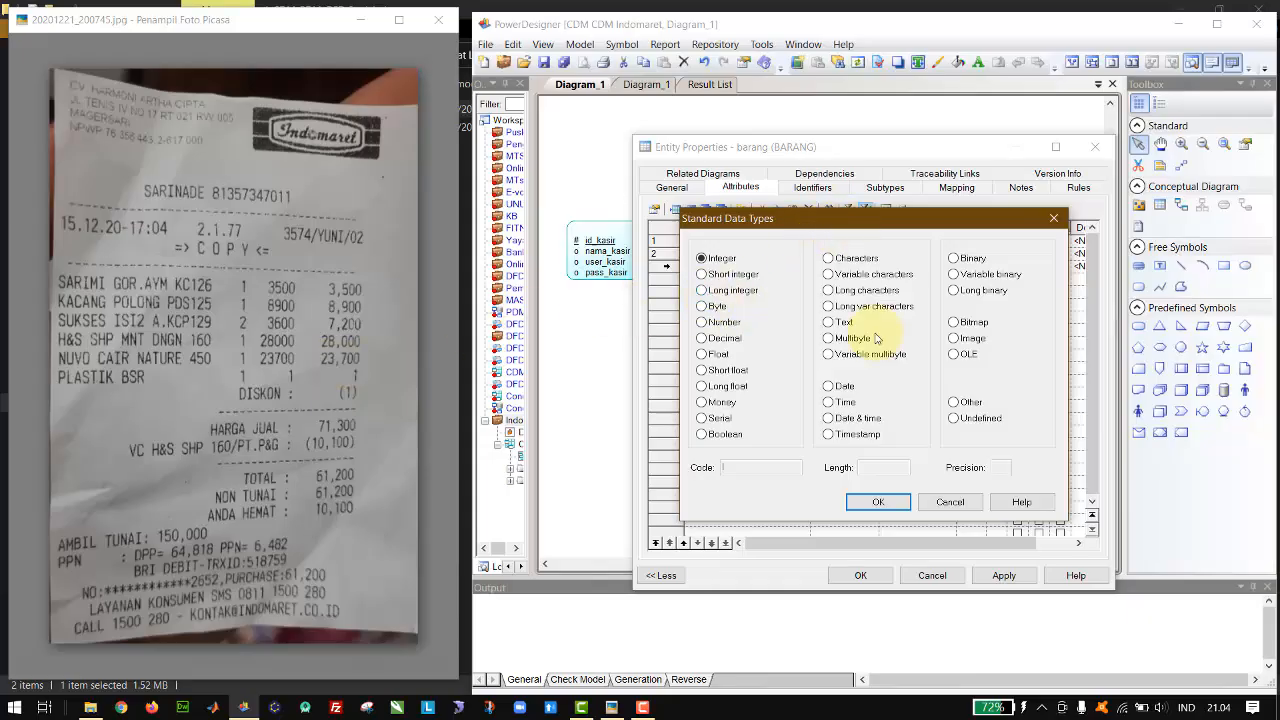
click(879, 504)
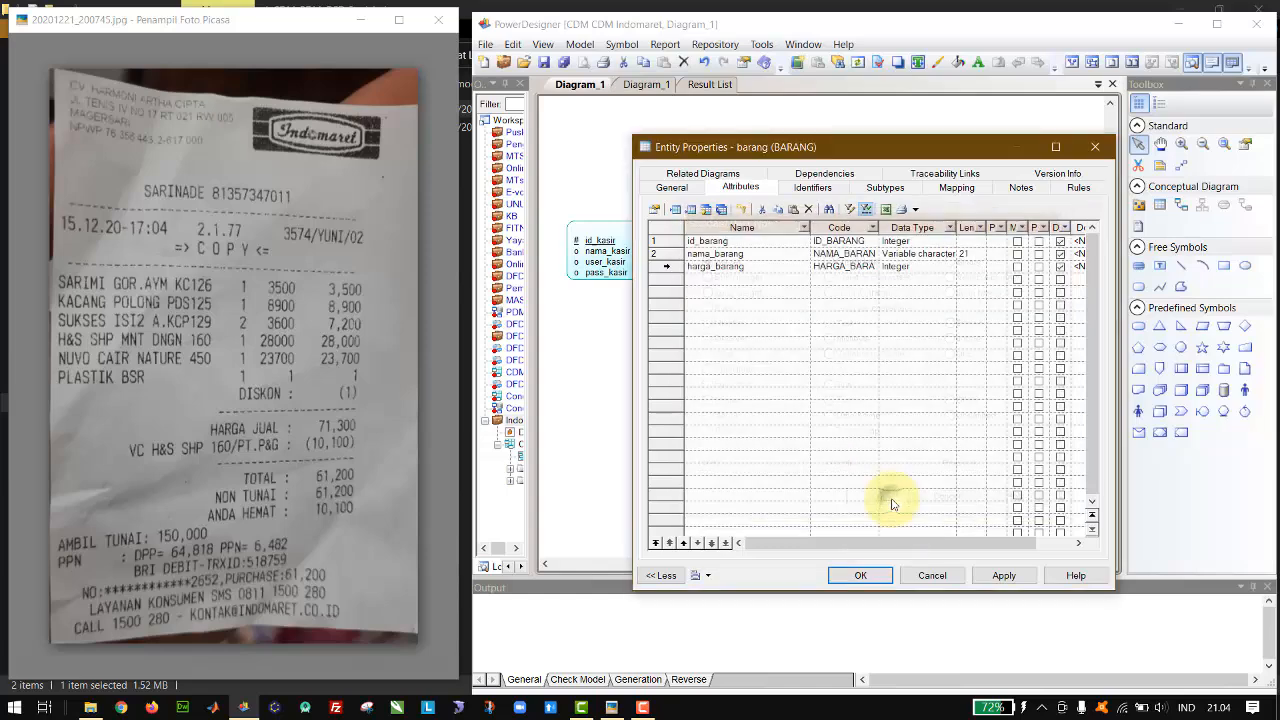
Step: Make id_barang the primary identifier of the barang entity and move the entity up clear of kasir
click(1038, 241)
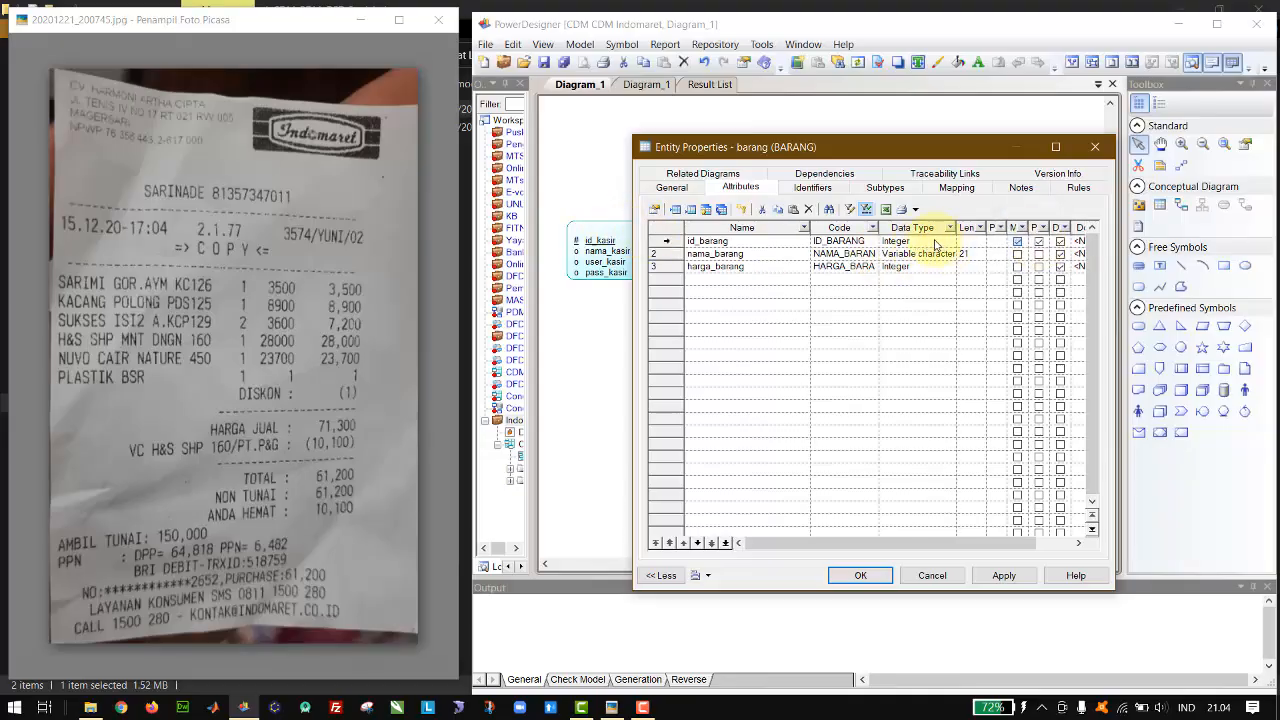
click(860, 575)
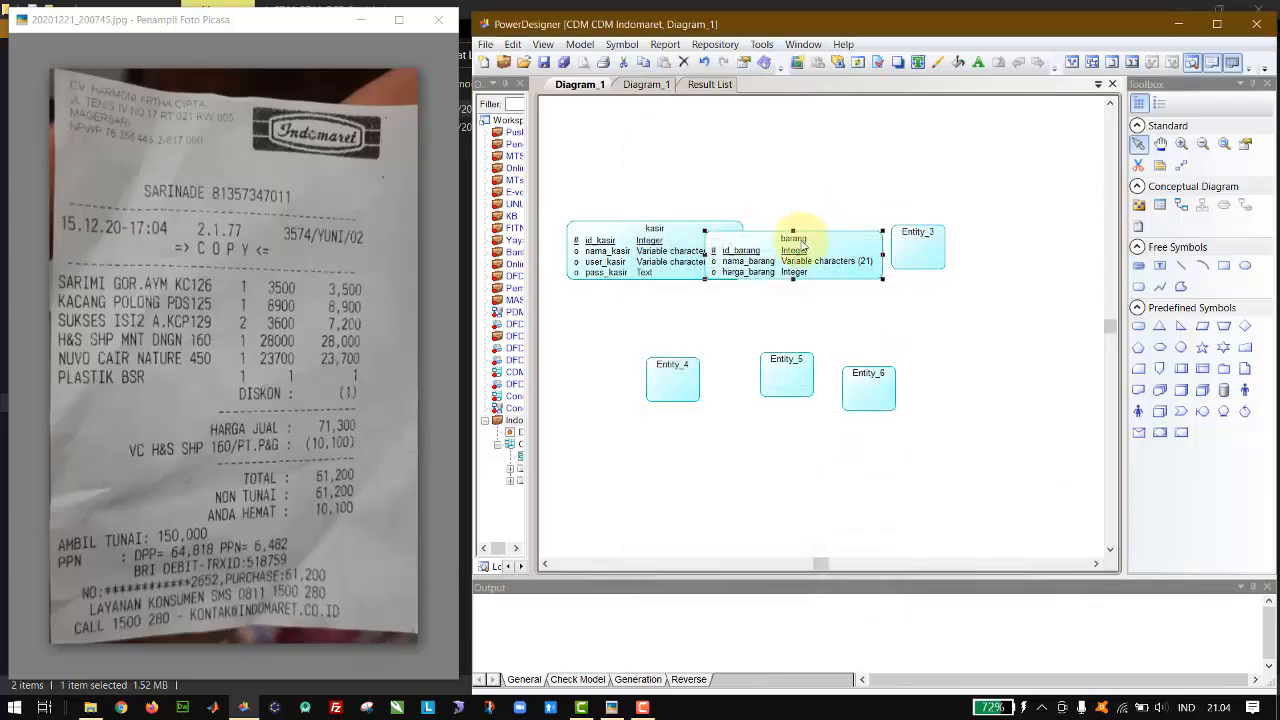
drag(794, 251, 792, 183)
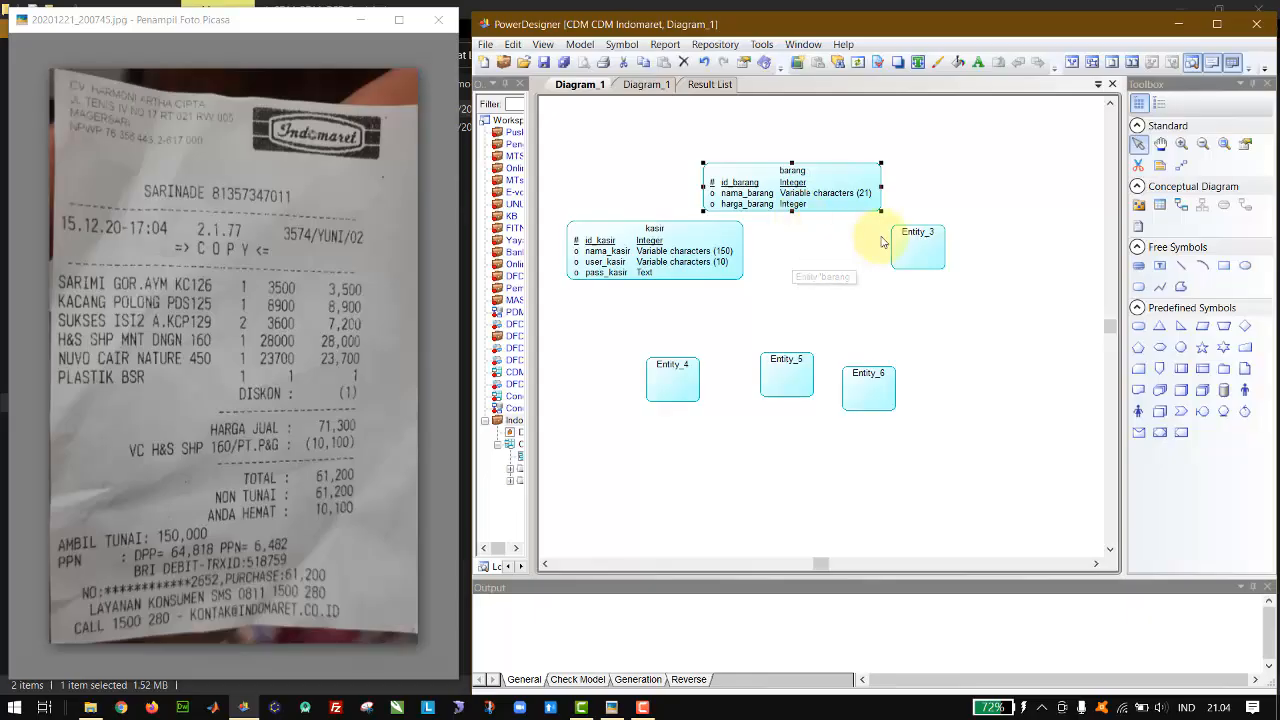
Step: Name the third entity keranjang and add id_keranjang as its first attribute
double_click(917, 244)
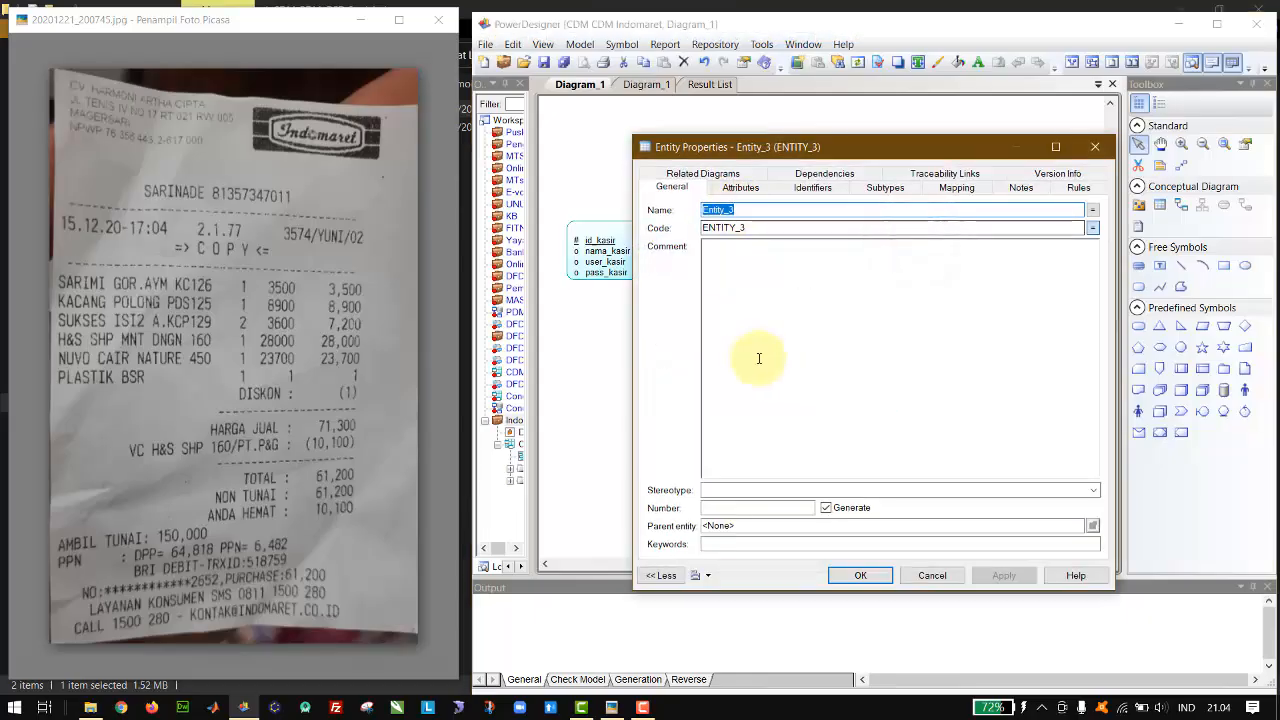
text(keranjang)
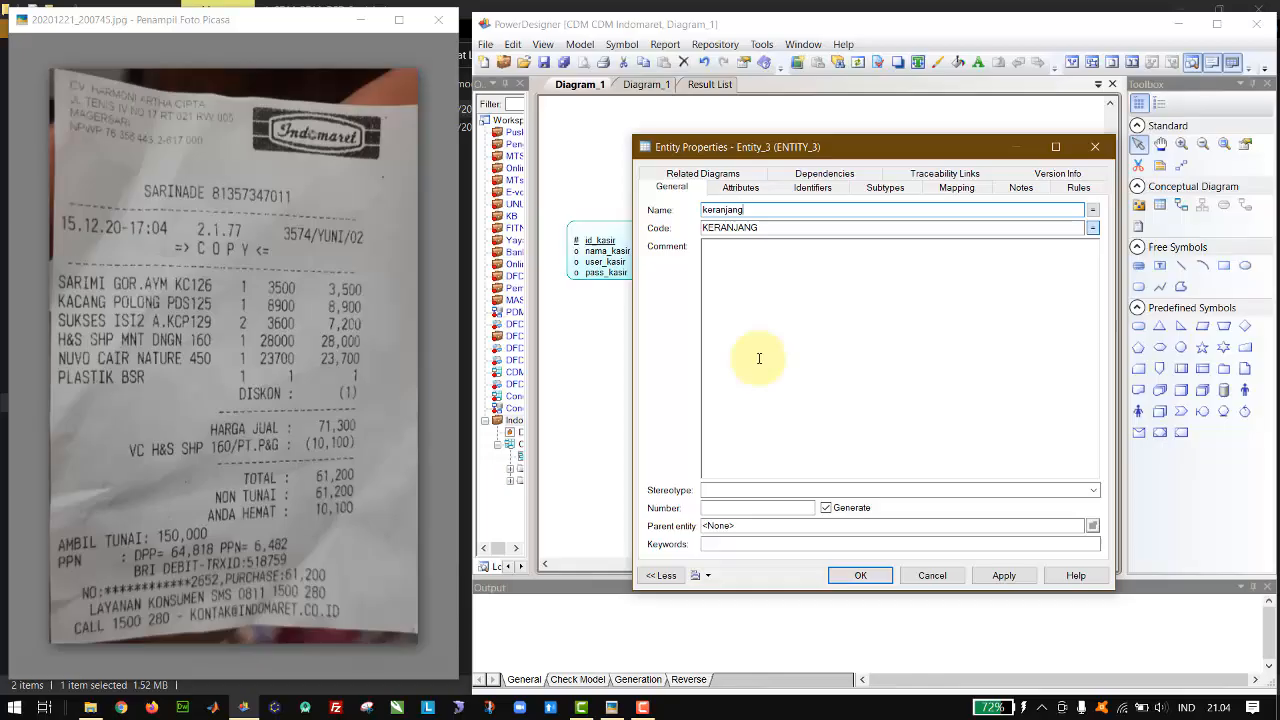
click(749, 193)
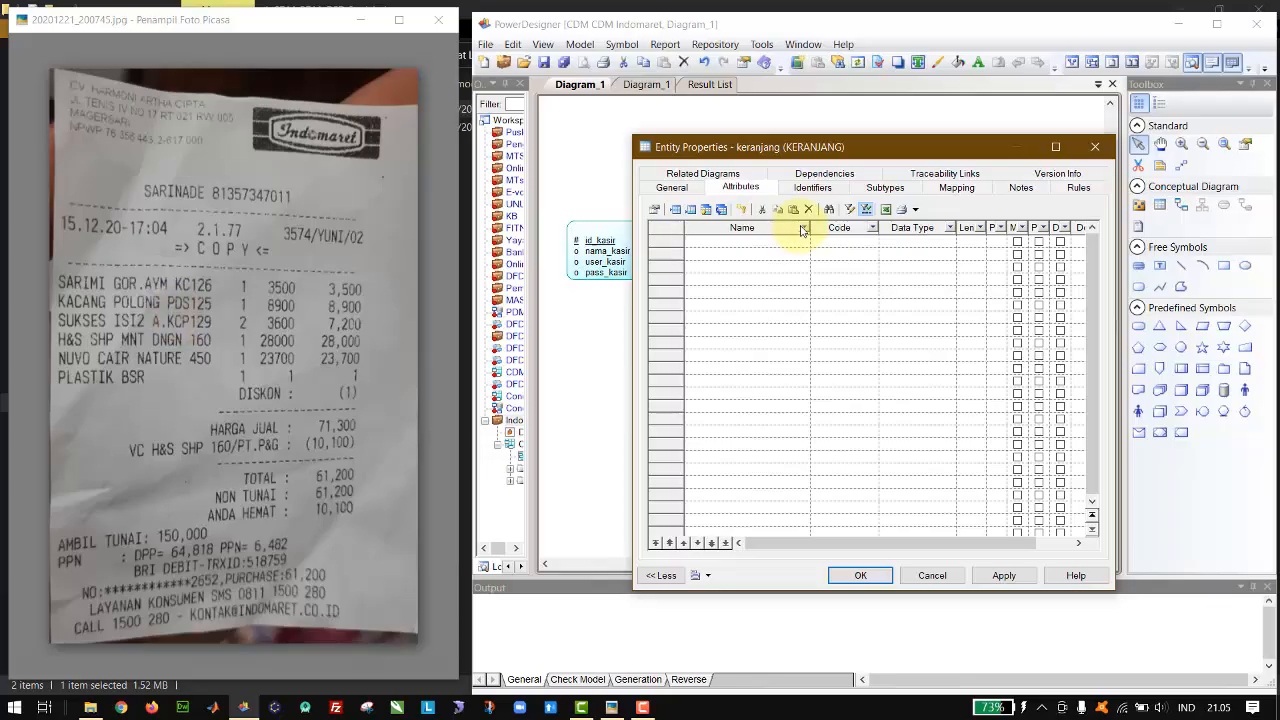
click(768, 241)
text(id)
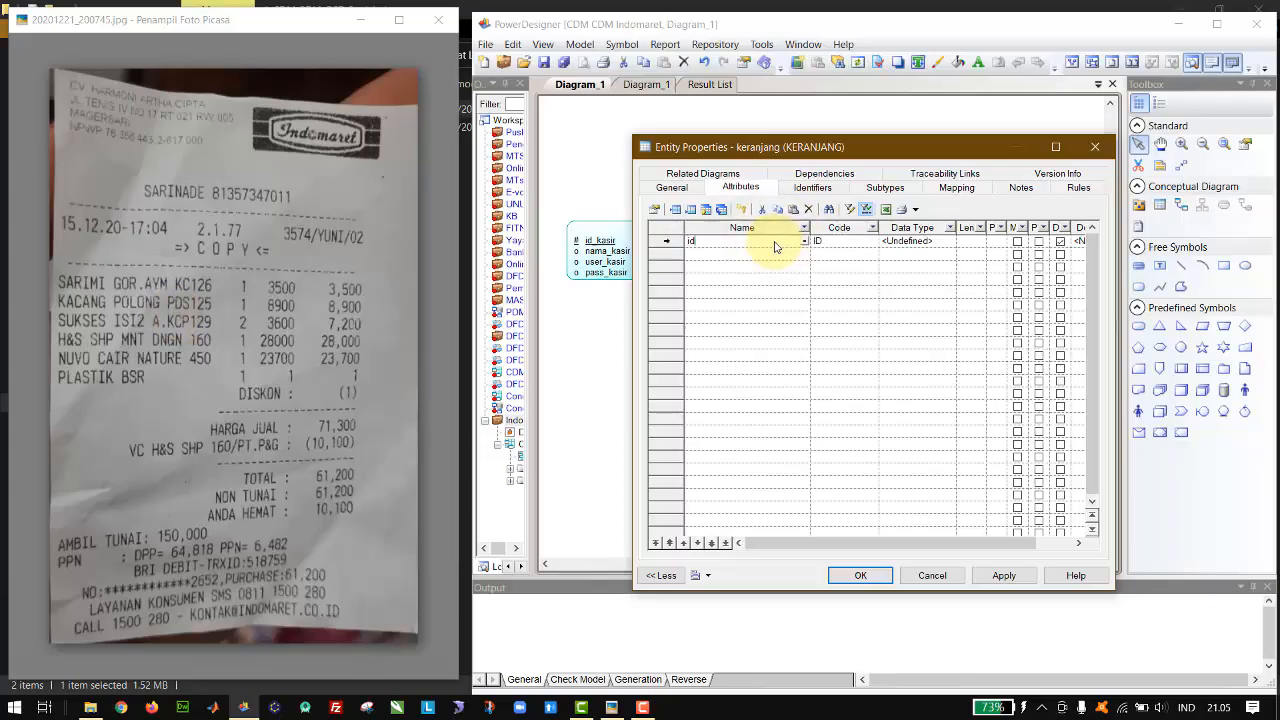
text(_keranjang)
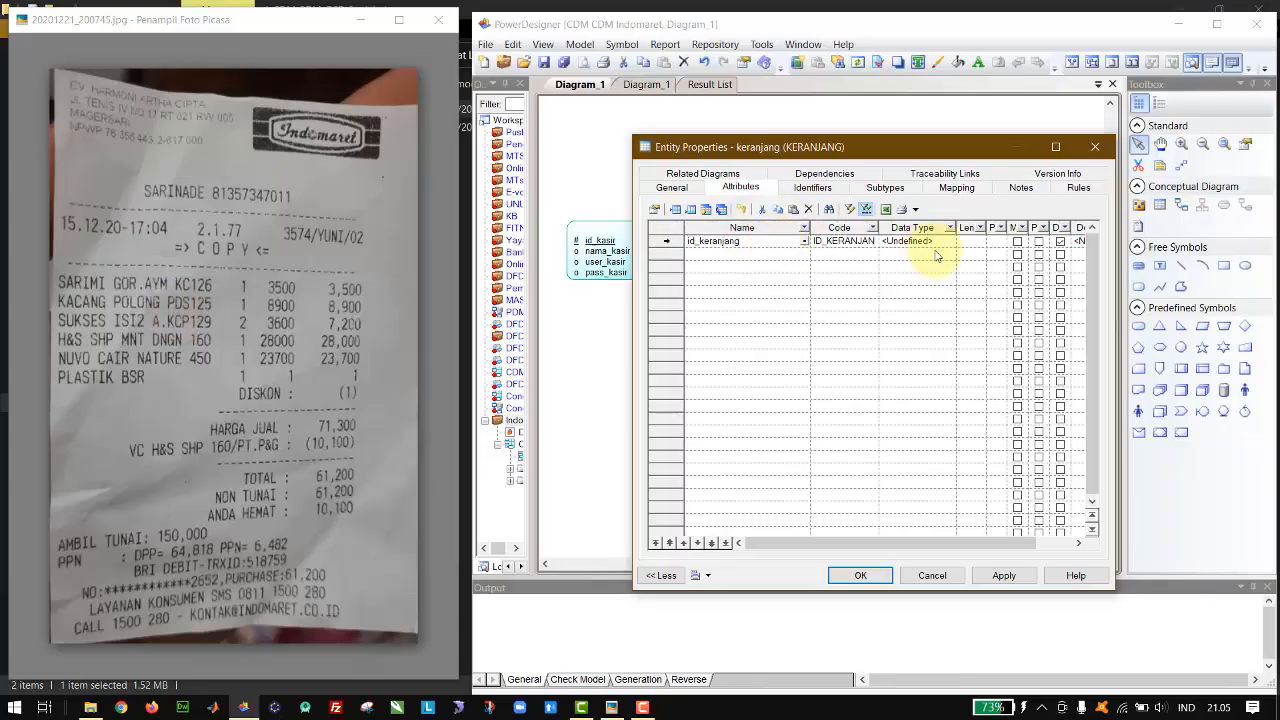
Step: Add the attributes qty and jumlah_harga to the keranjang entity below id_keranjang
click(793, 256)
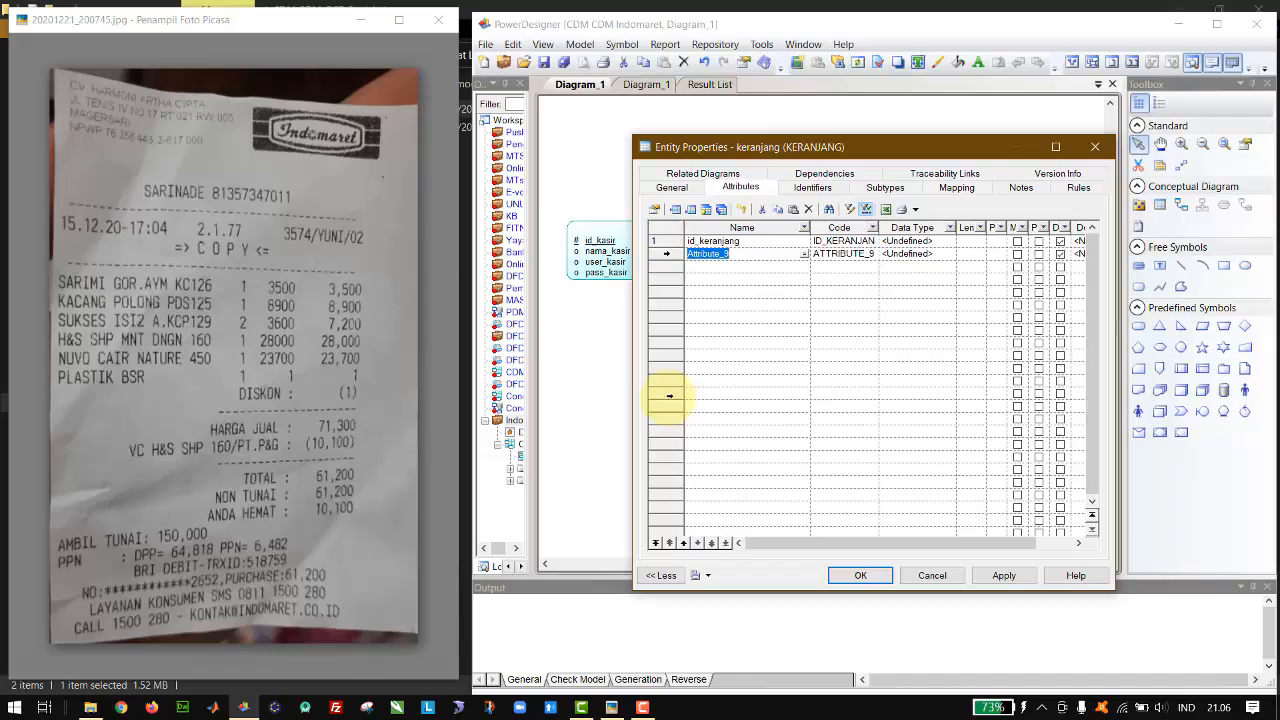
text(qyt)
key(Down)
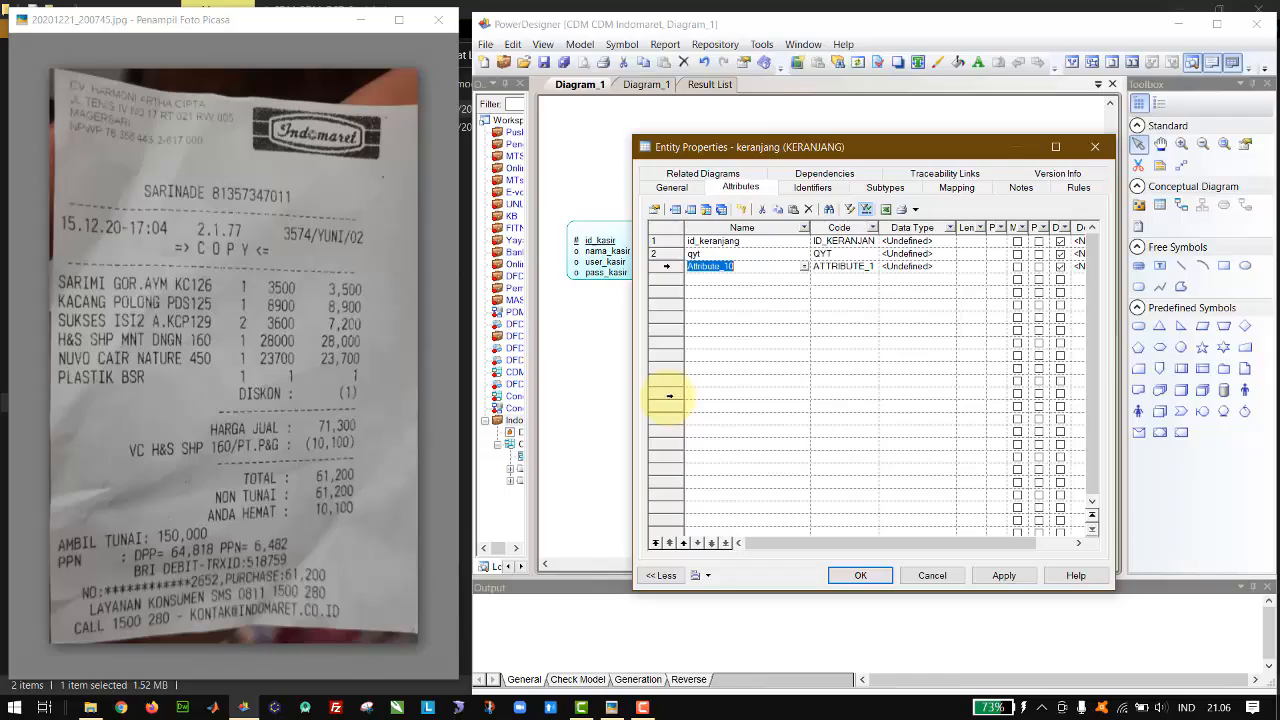
key(Up)
text(qty)
key(Down)
text(jumlah_harga)
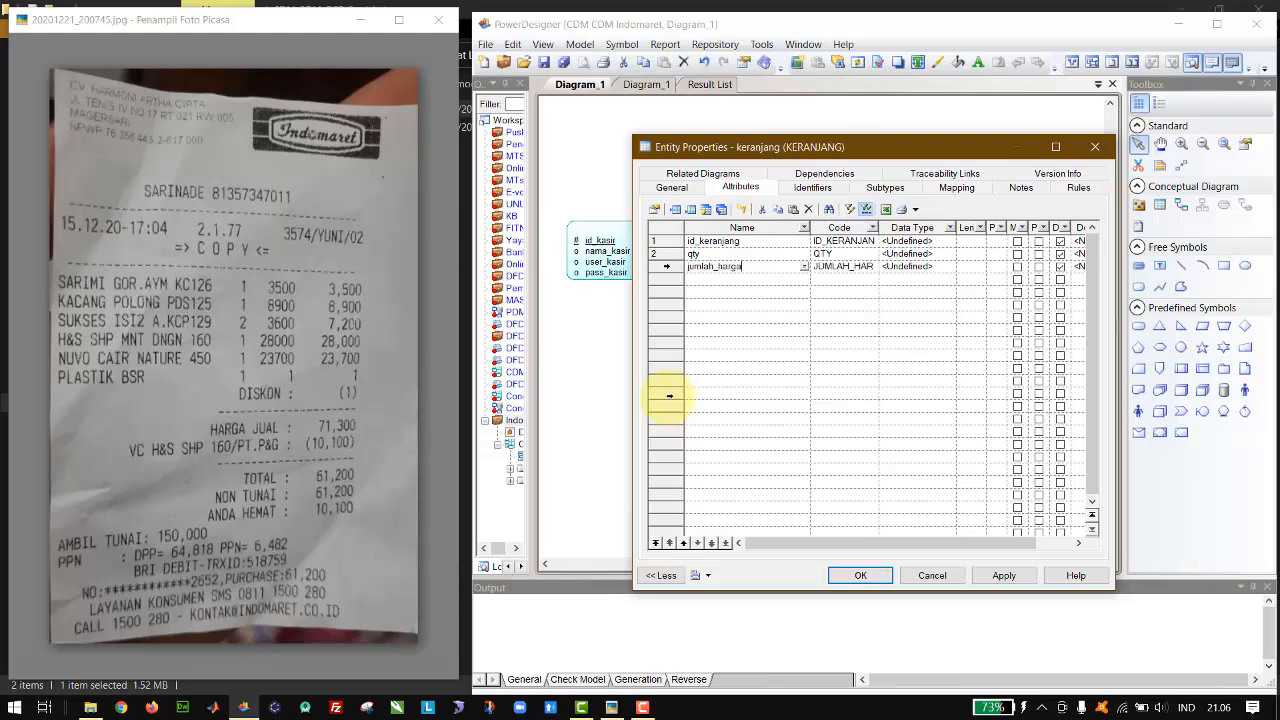
Step: Rename the qty attribute as qty_keranjang
key(Up)
key(End)
text(_keranjang)
Step: Rename the jumlah_harga attribute as jumlah_harga_keranjang
key(Down)
key(End)
text(_)
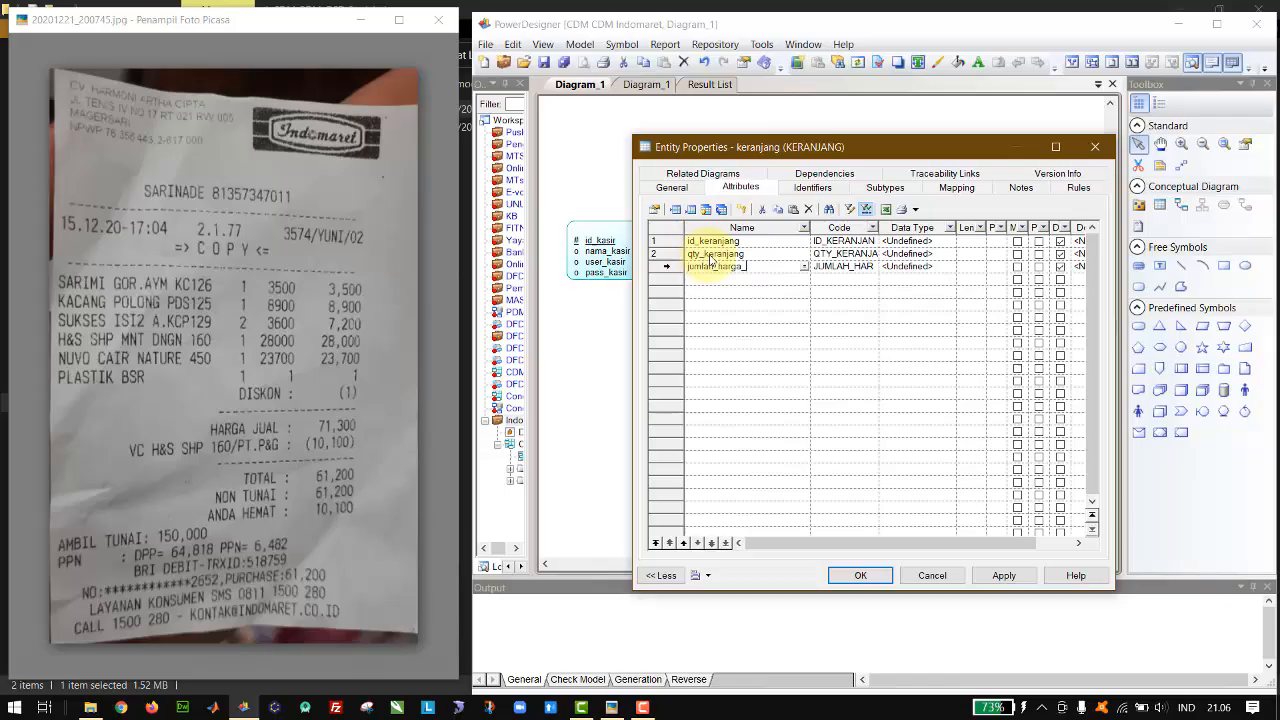
key(BackSpace)
text(_)
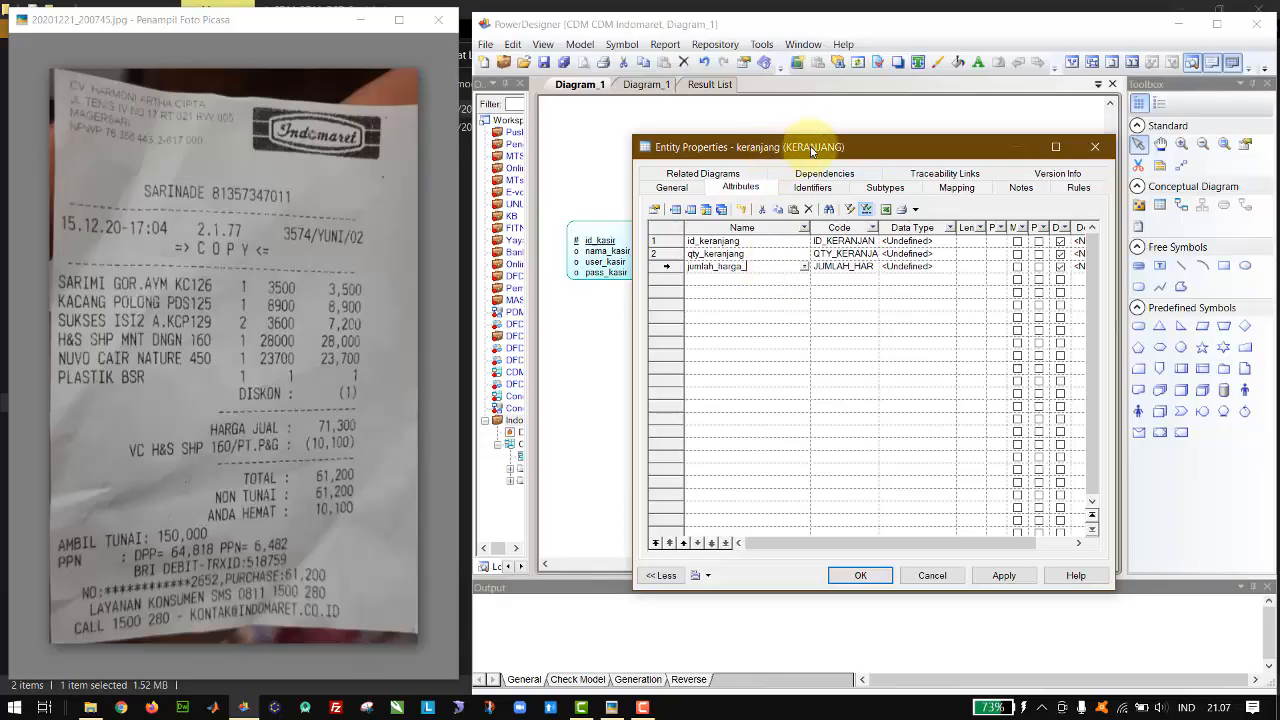
drag(812, 151, 807, 137)
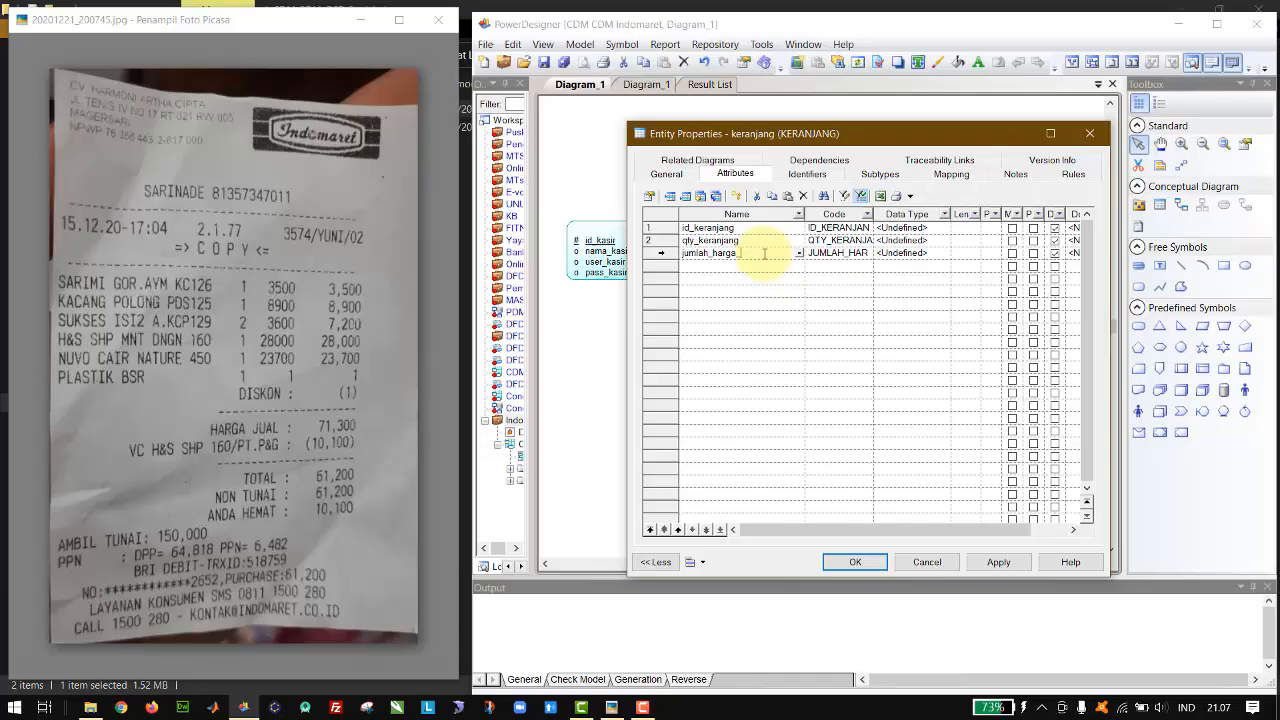
text(kerajna)
key(BackSpace)
key(BackSpace)
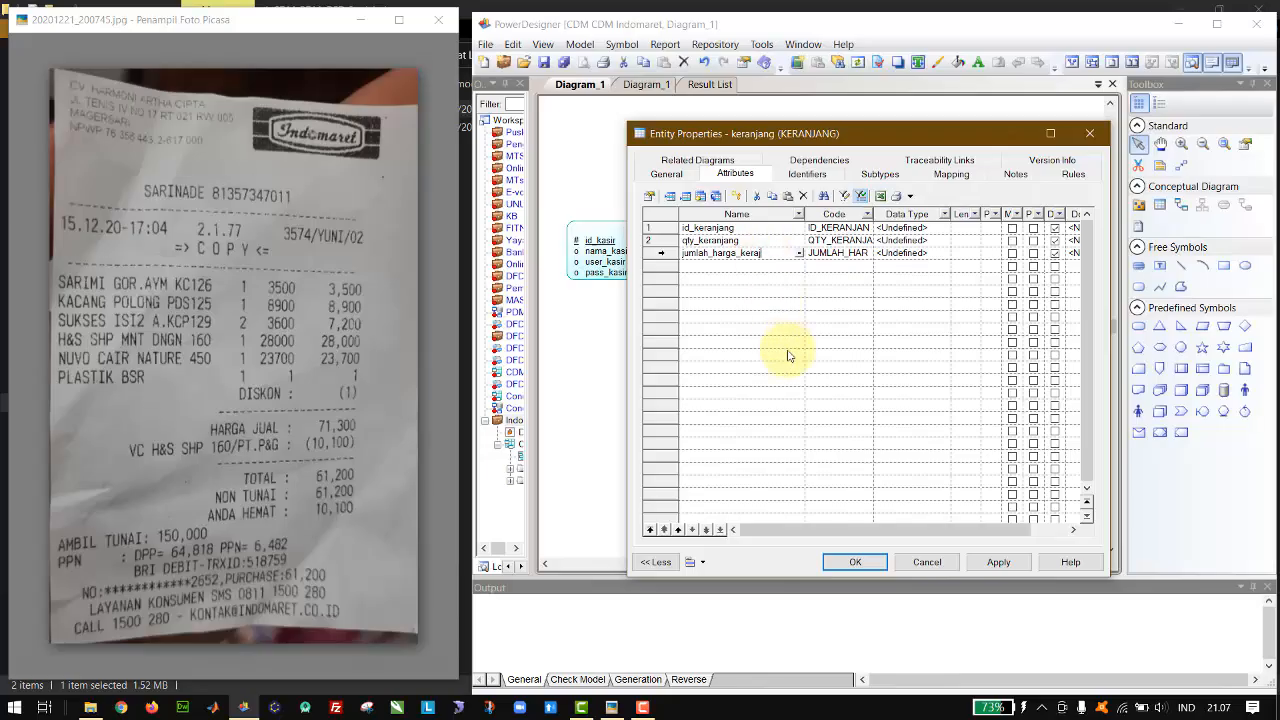
text(njang)
Step: Add a fourth attribute named total_harga_keranjang and a fifth one with the partial name total_
key(Down)
text(t)
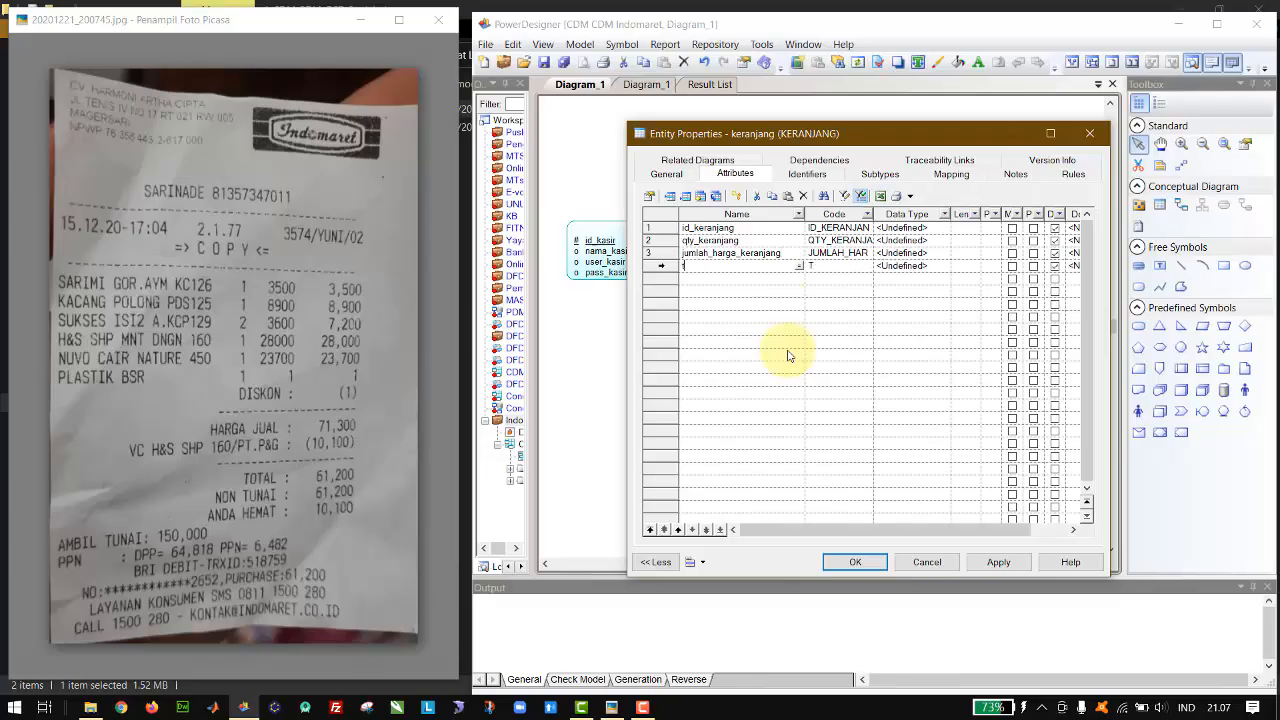
text(otal_harga_keranjang)
click(768, 282)
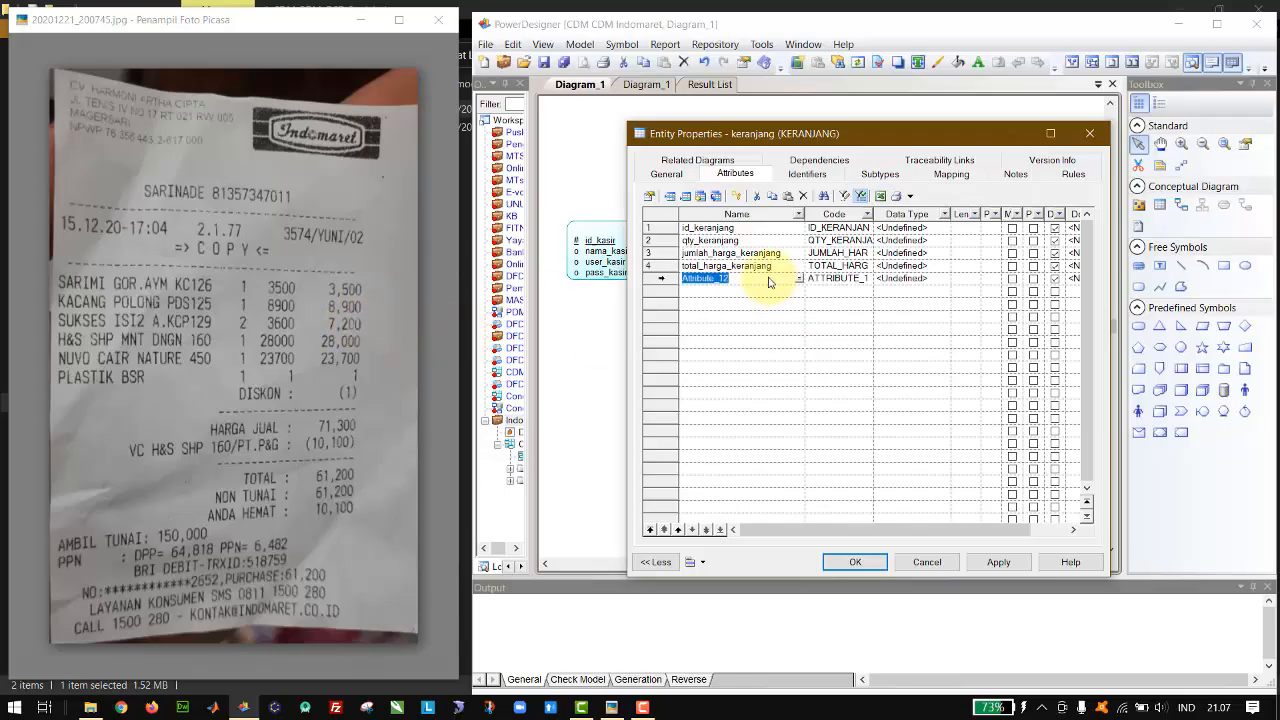
text(total_)
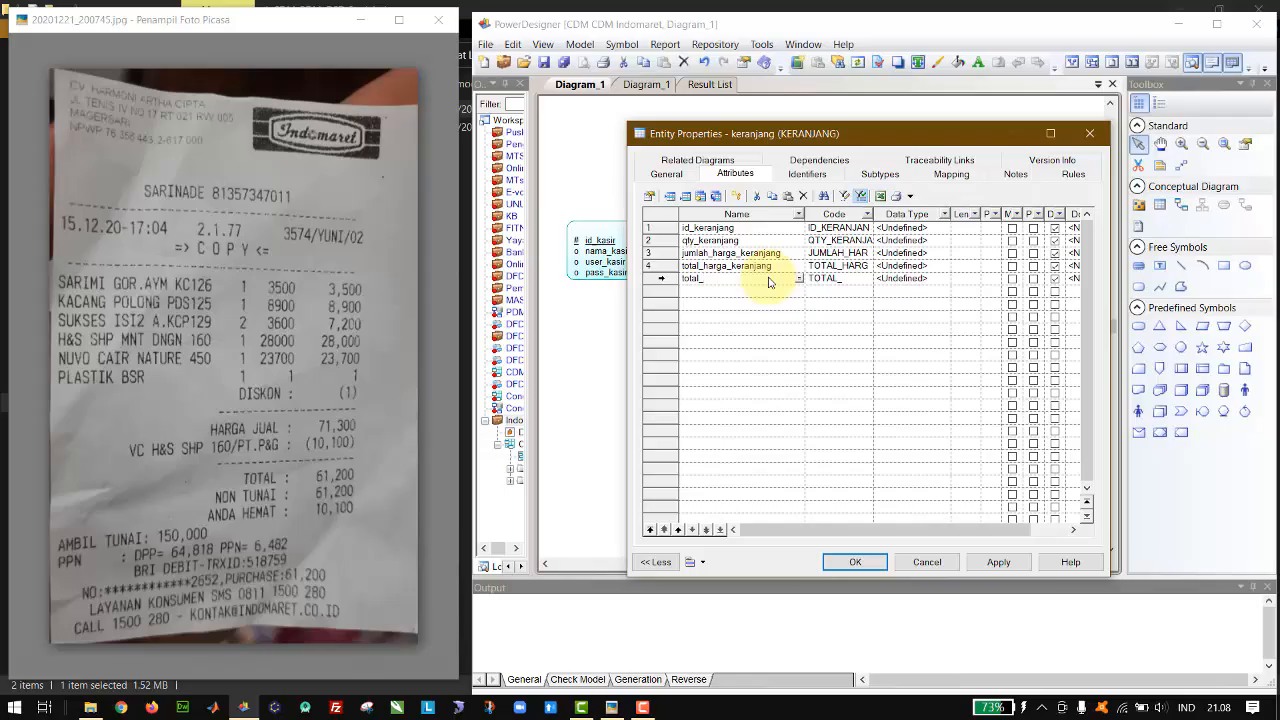
Step: Rename the third keranjang attribute as jumlah_harga_item_keranjang and widen the name column slightly to fit it
key(Up)
key(Up)
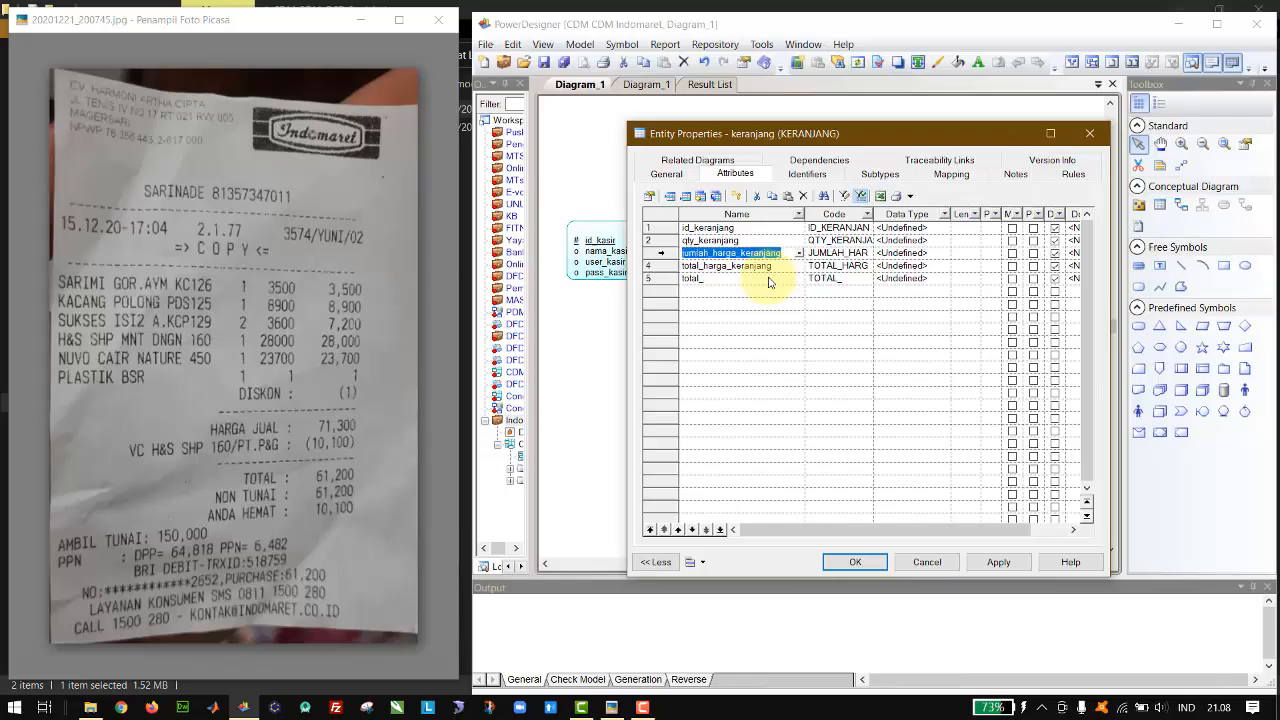
key(Right)
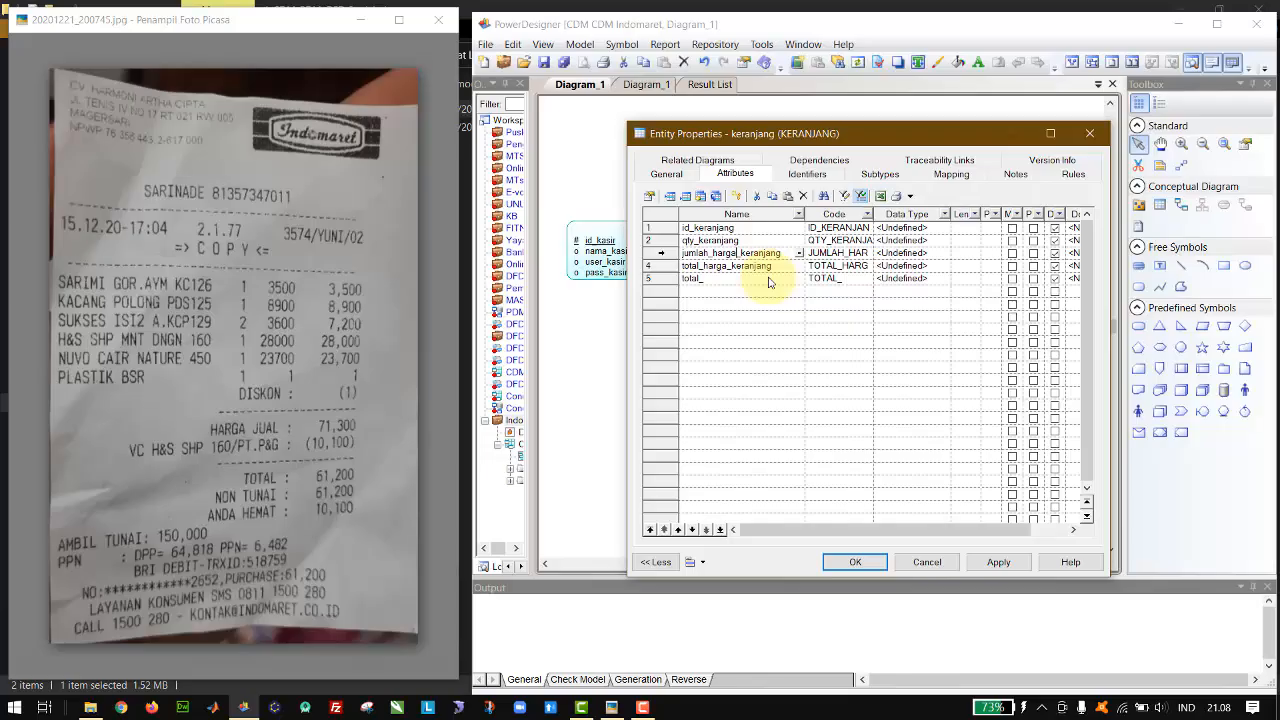
text(_item_)
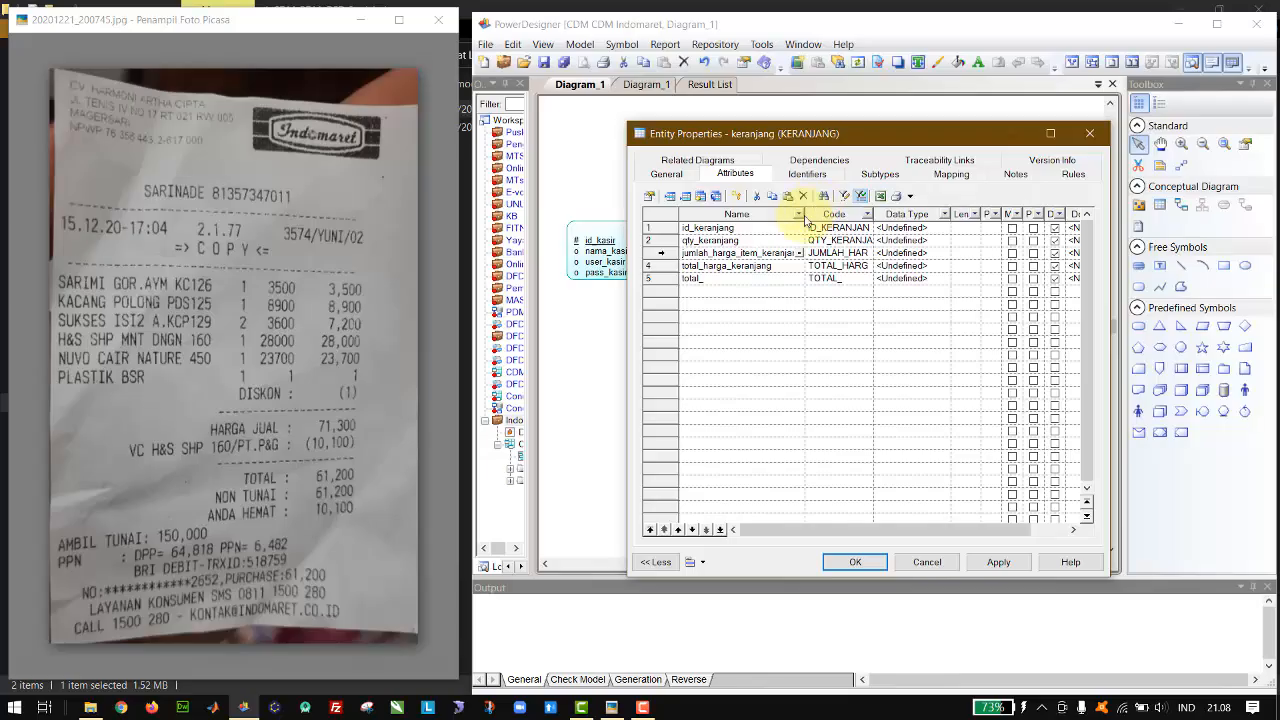
drag(805, 217, 817, 216)
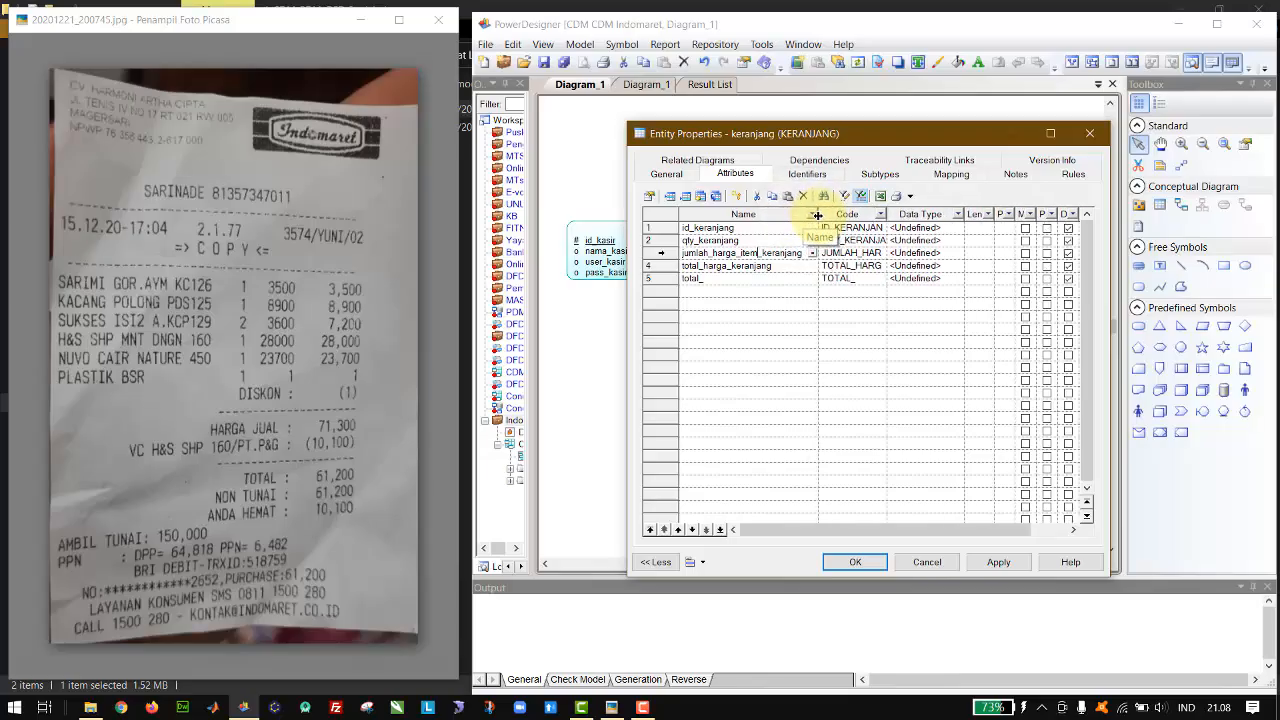
Step: Rename the fourth keranjang attribute as total_harga_item_keranjang
click(792, 268)
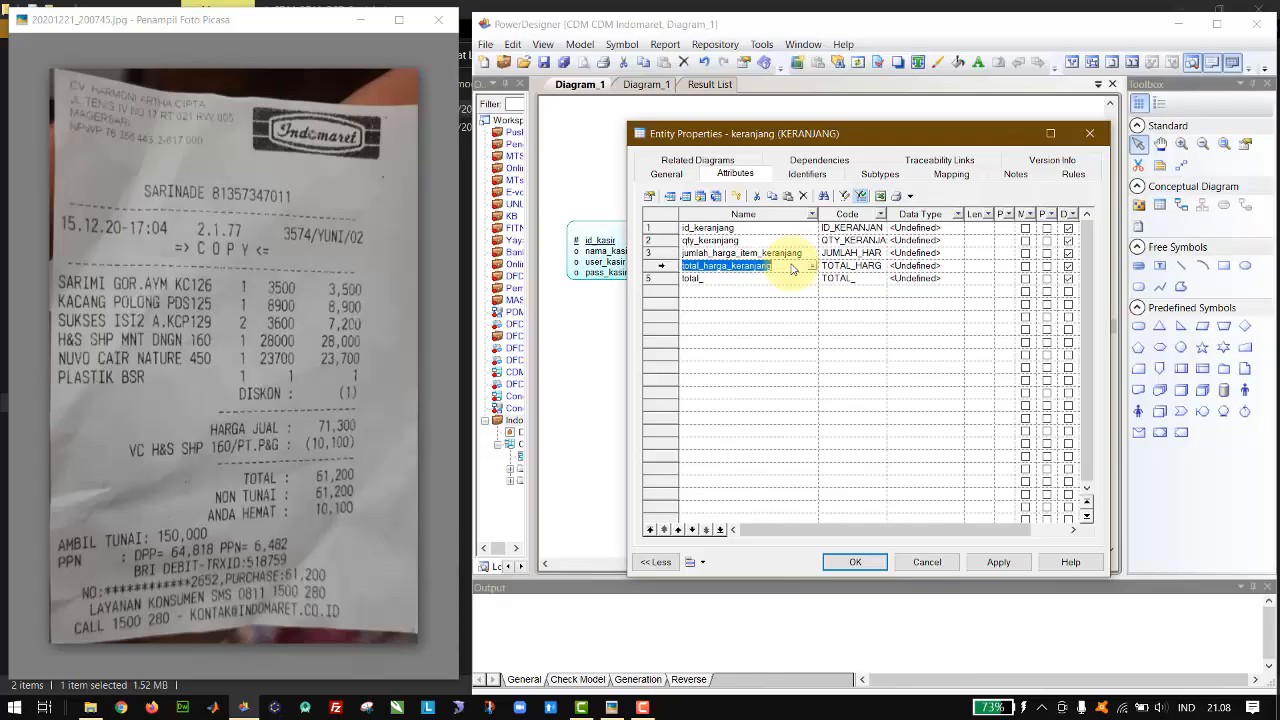
click(792, 268)
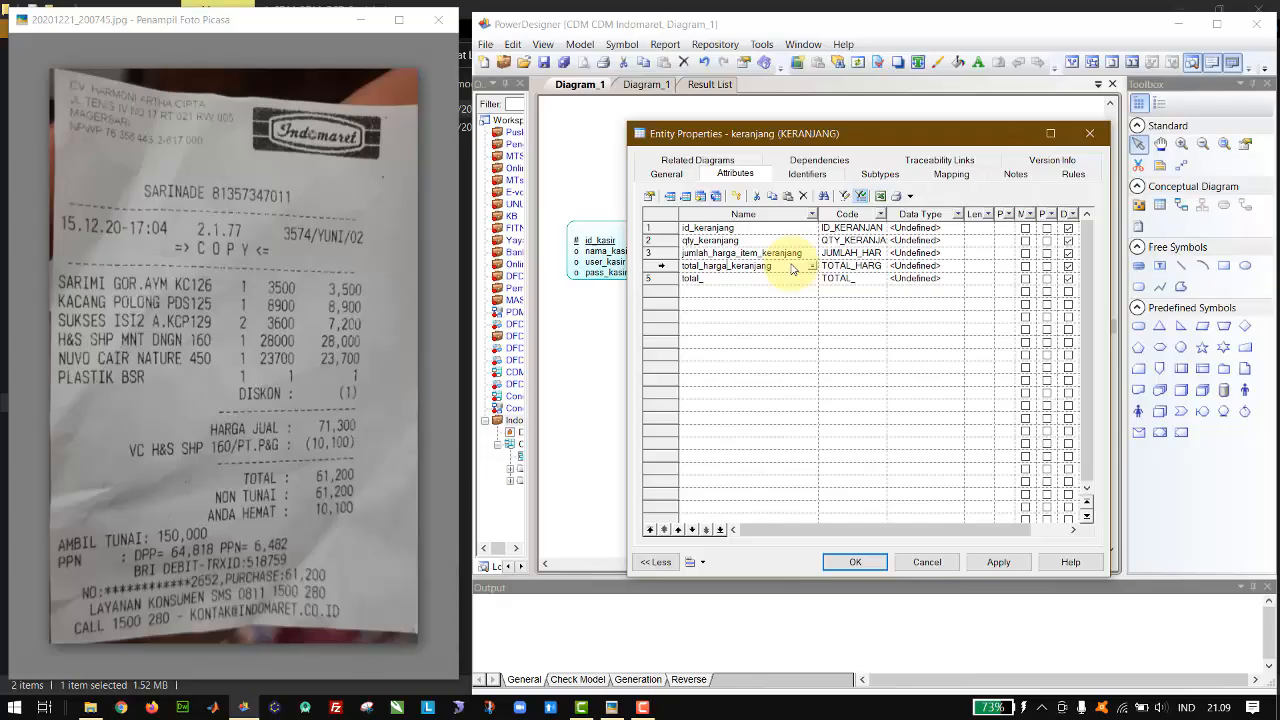
text(item_)
Step: Complete the fifth keranjang attribute's name as total_semua_item_keranjang
key(Down)
key(Right)
text(semua)
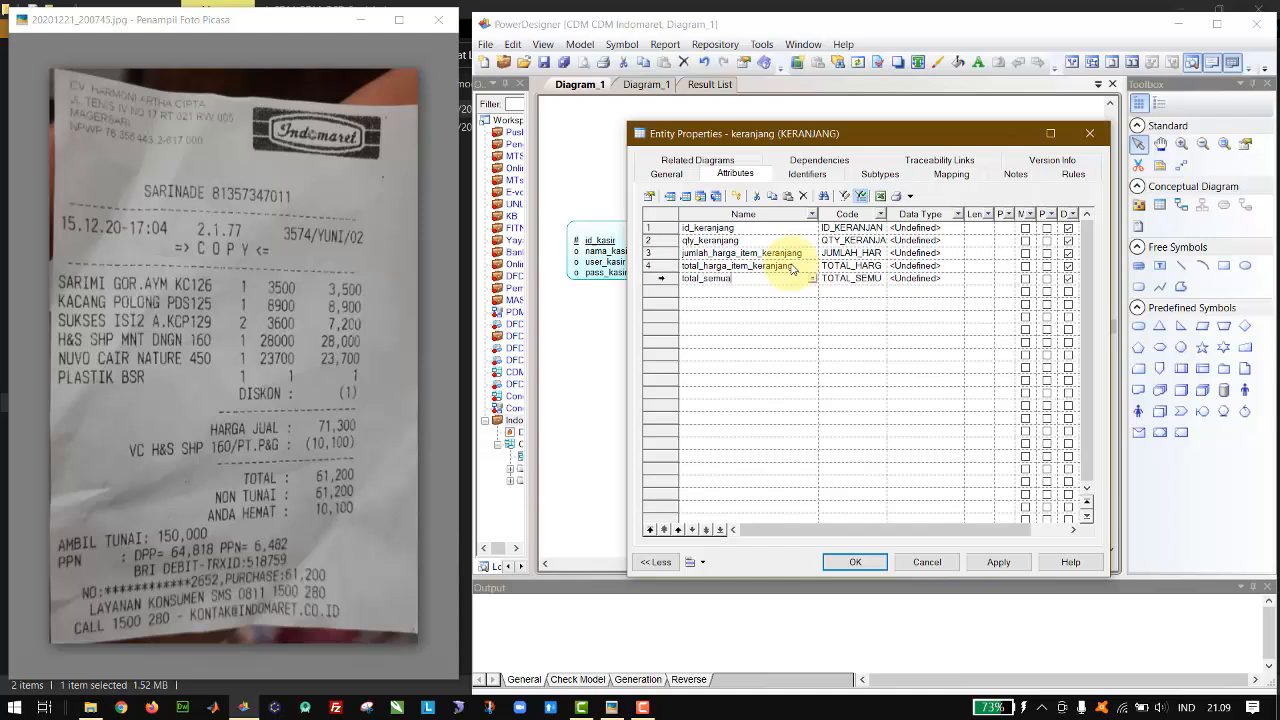
text(_item_keranjang)
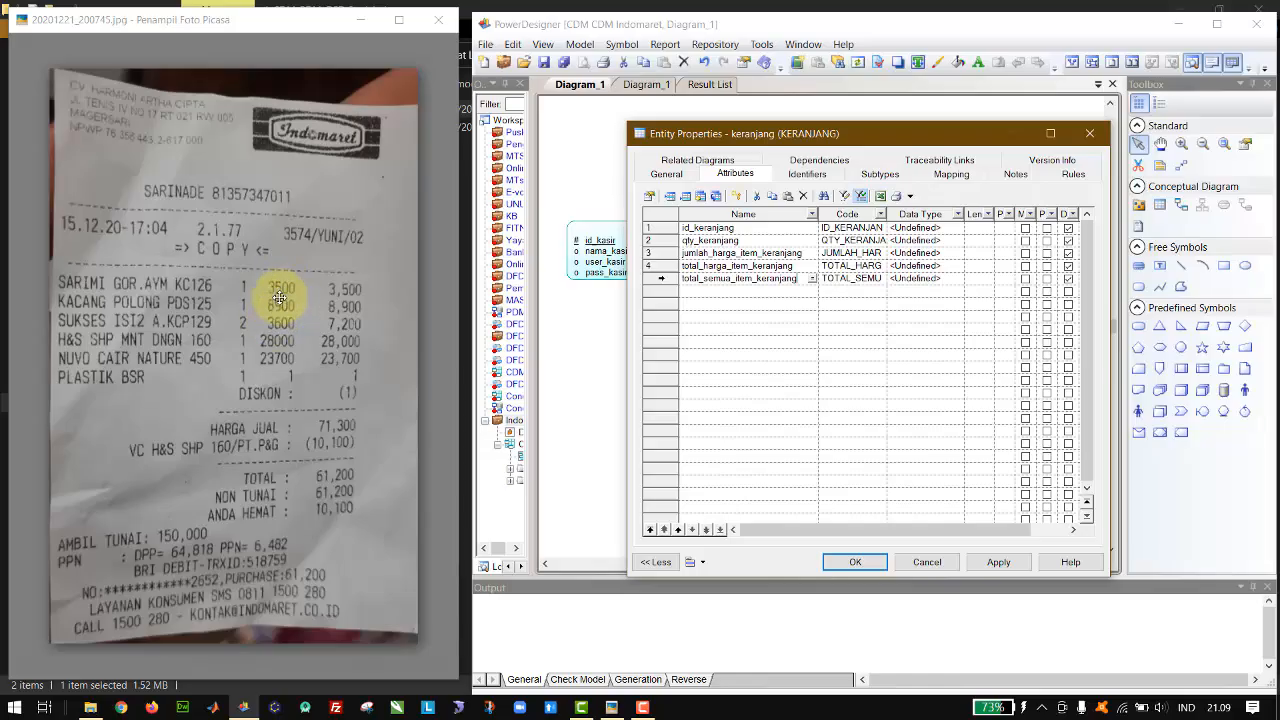
Step: Add a sixth attribute named diskon_keranjang to the keranjang entity
click(737, 266)
click(736, 266)
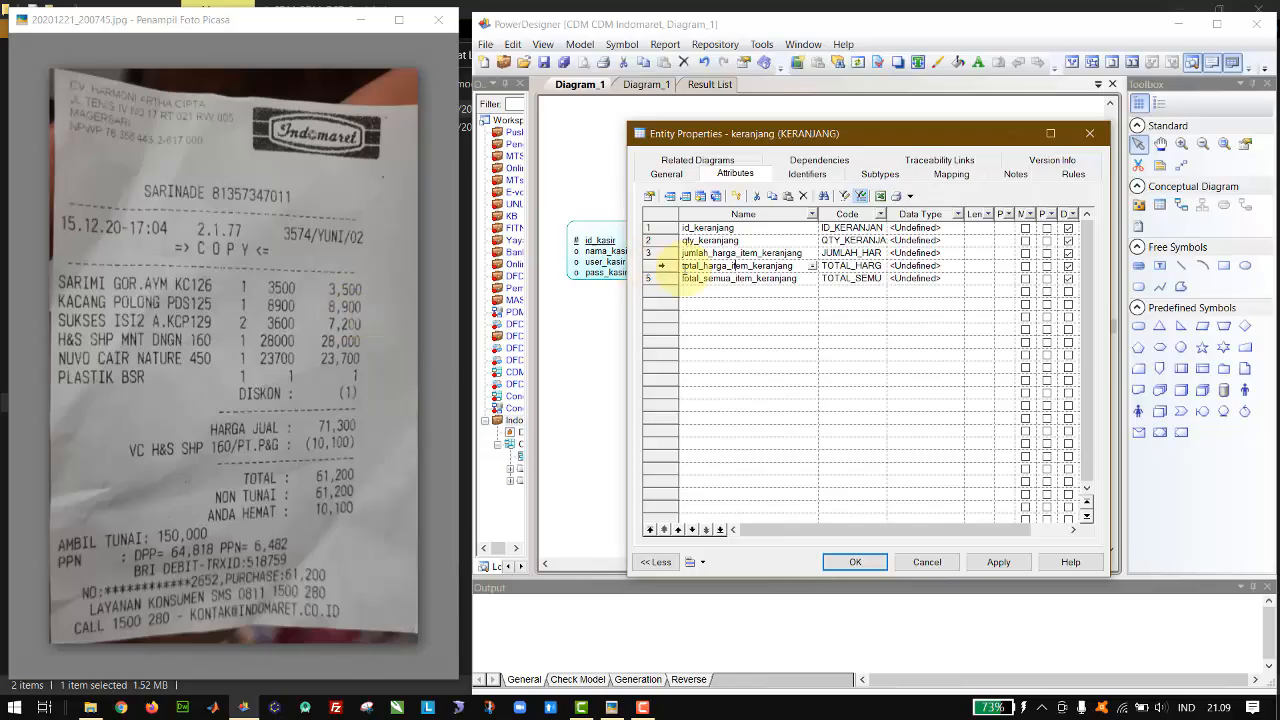
click(700, 278)
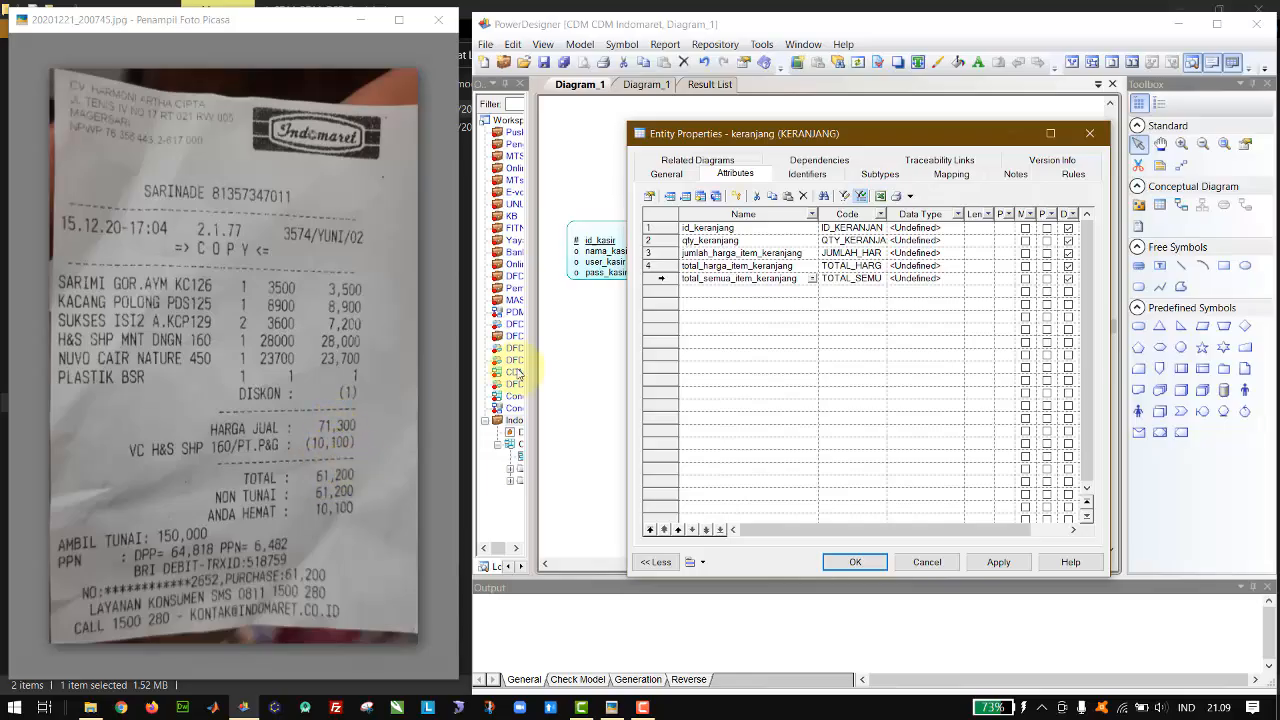
key(Down)
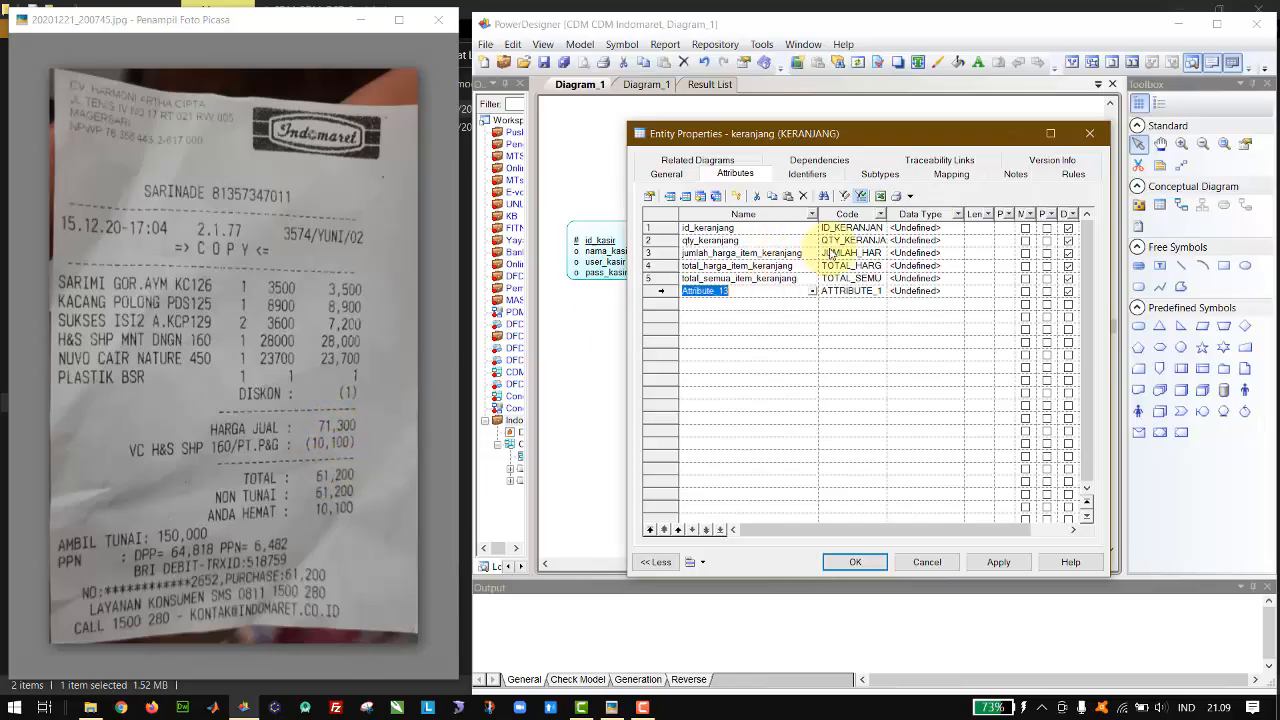
text(total_harga)
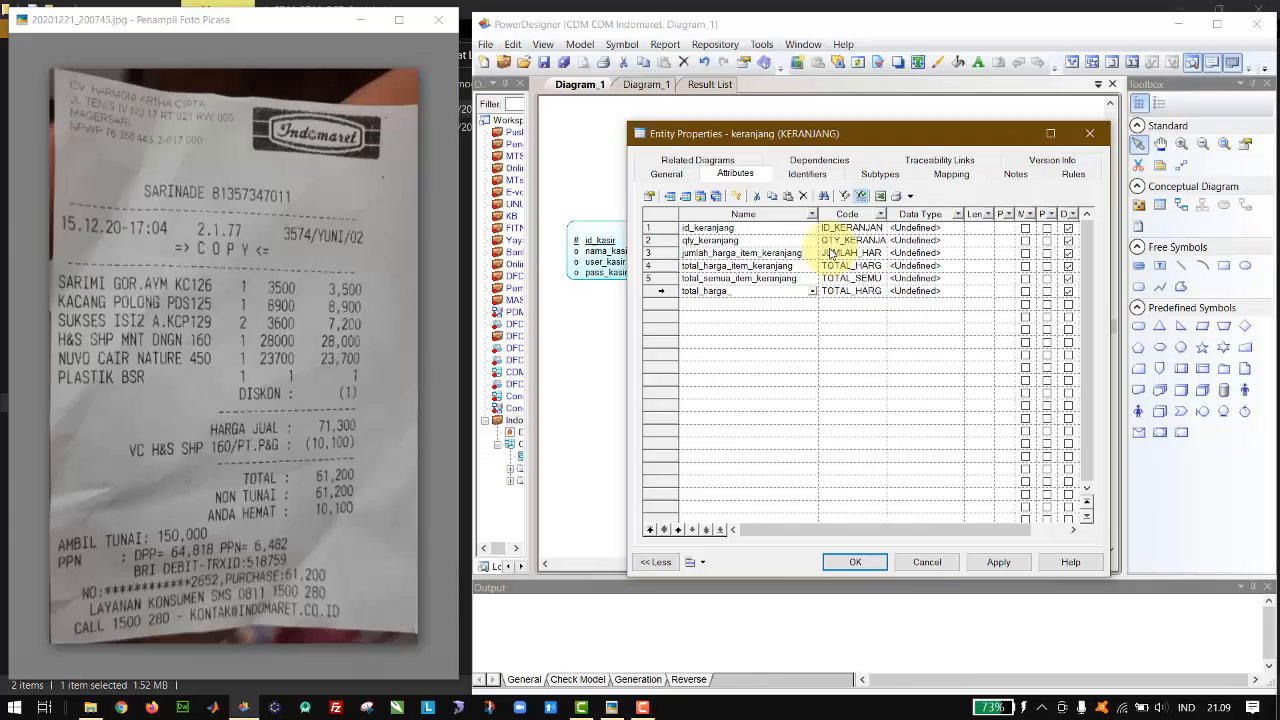
text(_)
key(BackSpace)
key(BackSpace)
key(BackSpace)
key(BackSpace)
key(BackSpace)
key(BackSpace)
key(BackSpace)
key(BackSpace)
key(BackSpace)
key(BackSpace)
key(BackSpace)
key(BackSpace)
text(disekon)
key(BackSpace)
key(BackSpace)
key(BackSpace)
key(BackSpace)
text(kon_keranjang)
key(Return)
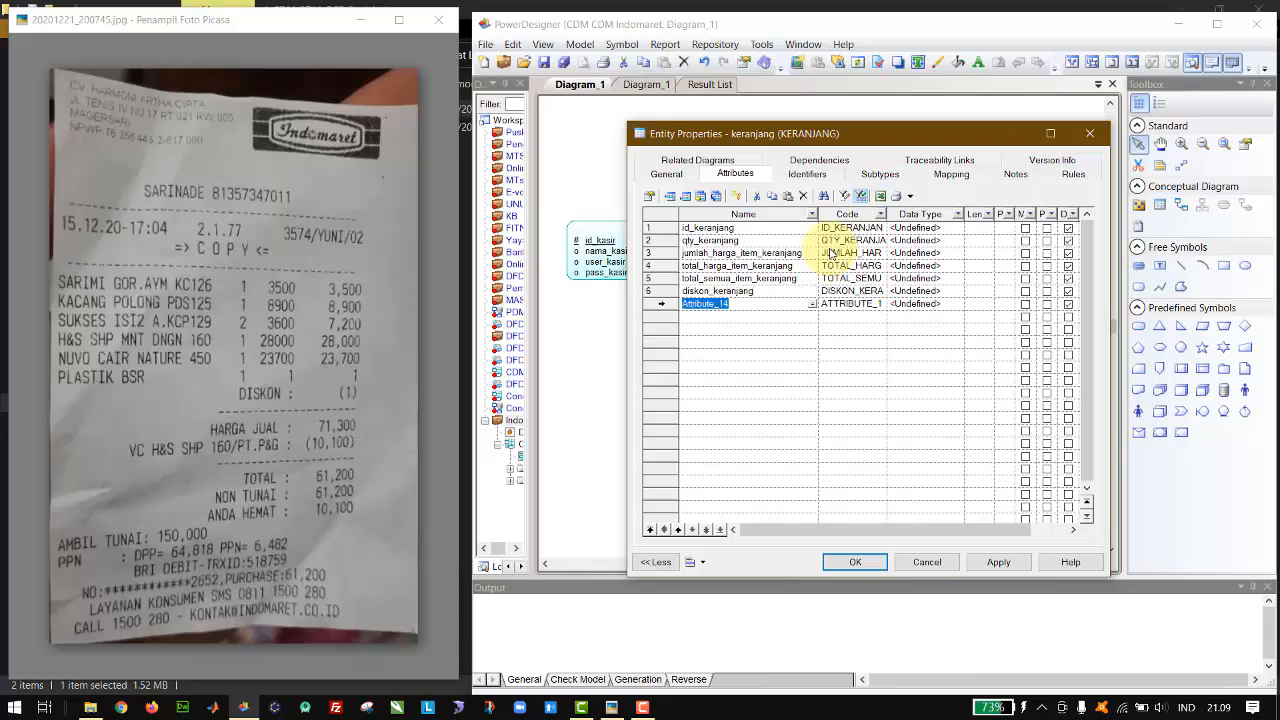
Step: Add a seventh keranjang attribute with the partial name total_ and insert the word harga after total_ in the fifth attribute's name
text(total_)
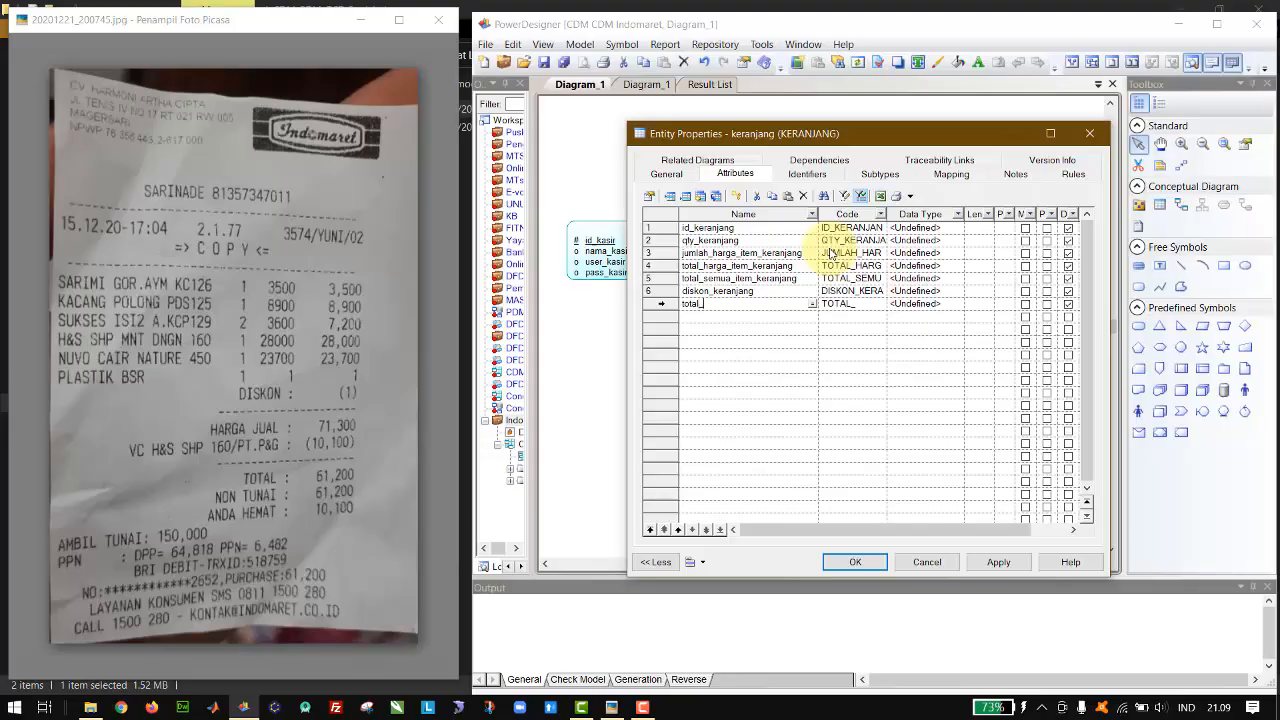
key(Up)
key(Up)
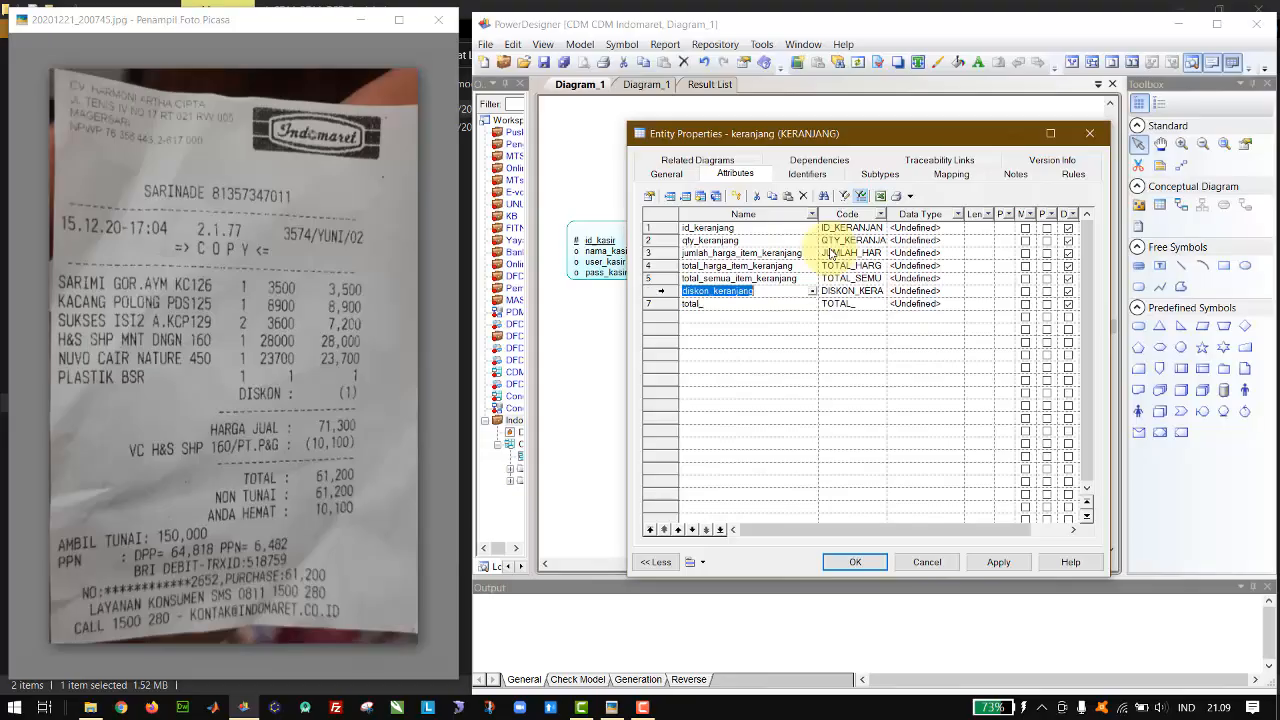
key(Right)
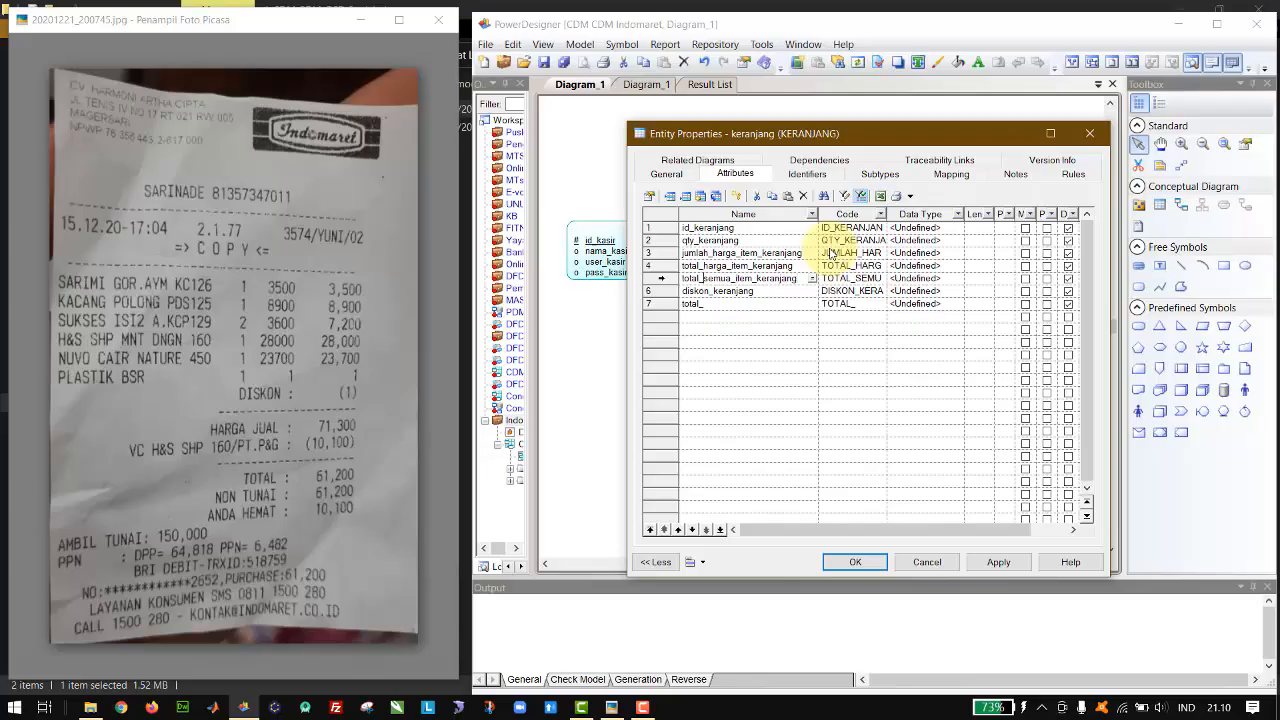
text(harga_)
key(Down)
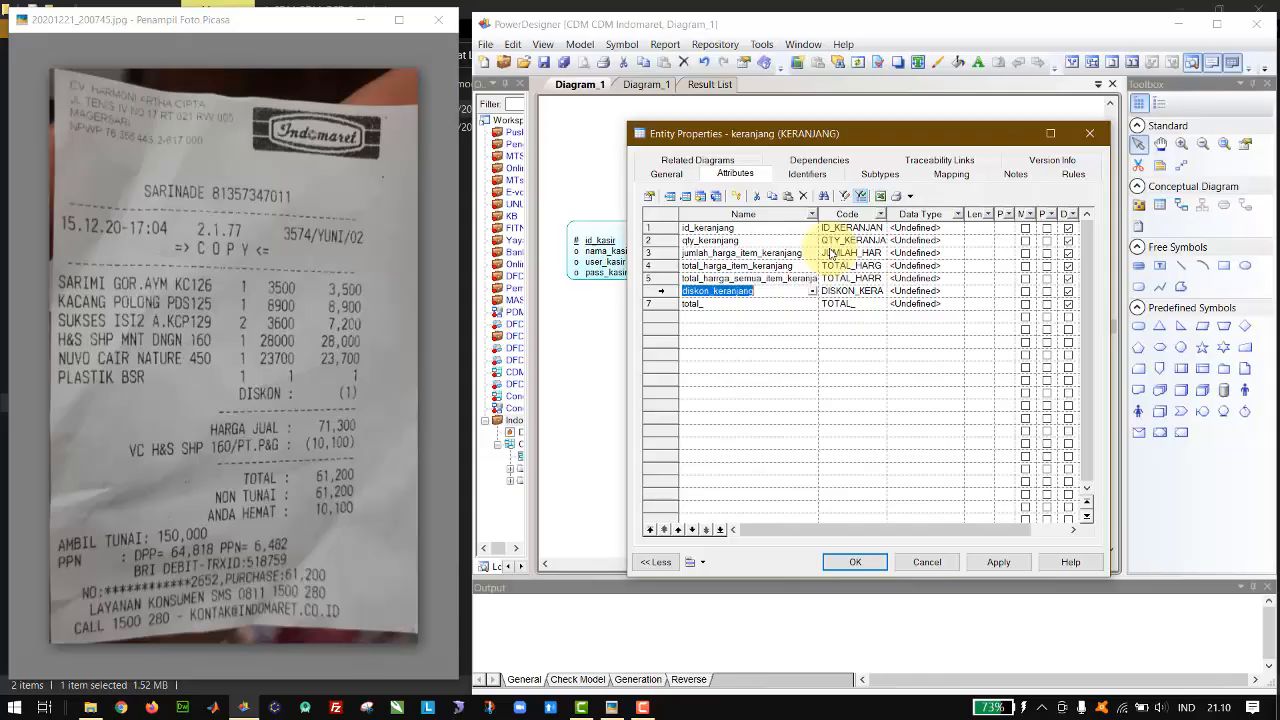
key(Right)
mouse_move(297, 353)
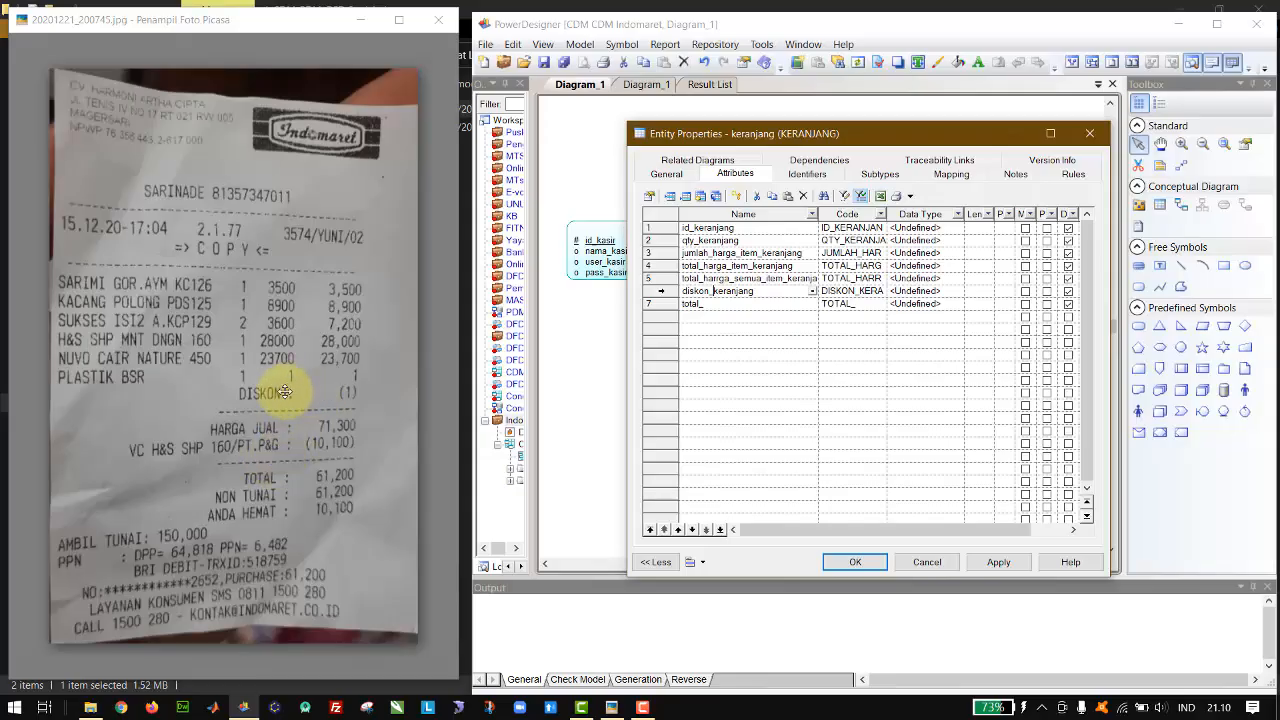
click(368, 293)
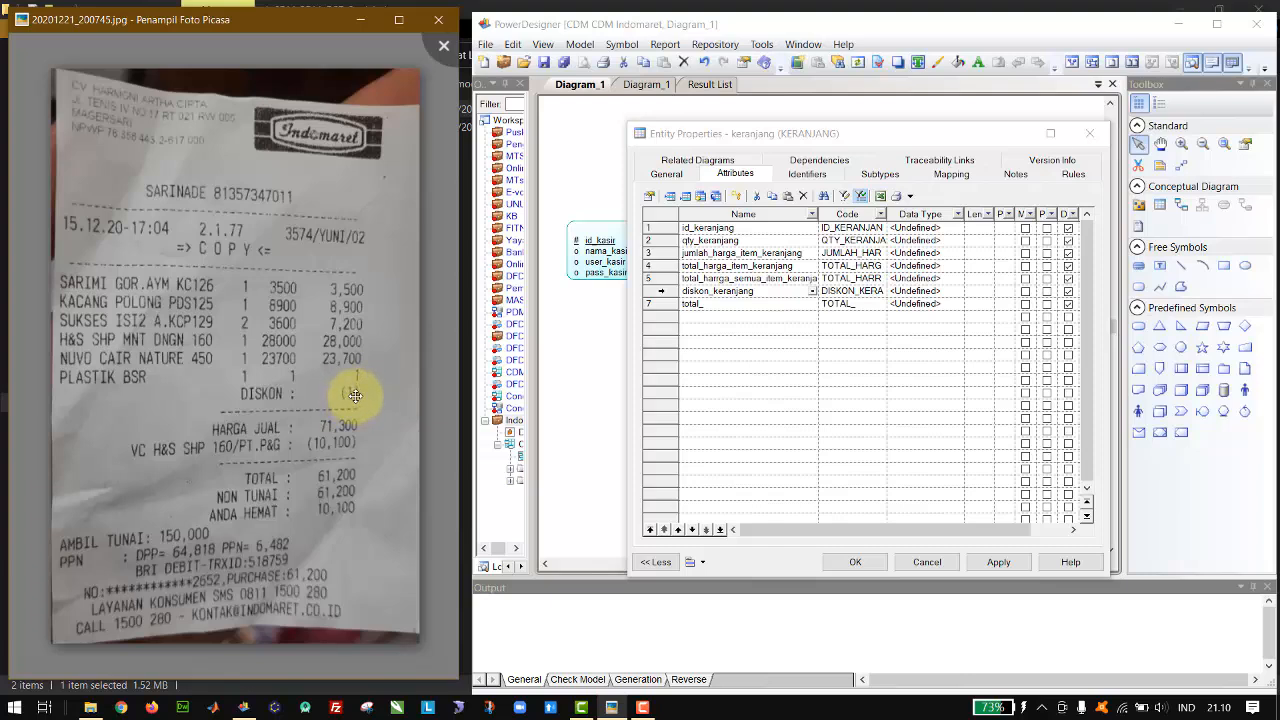
click(766, 310)
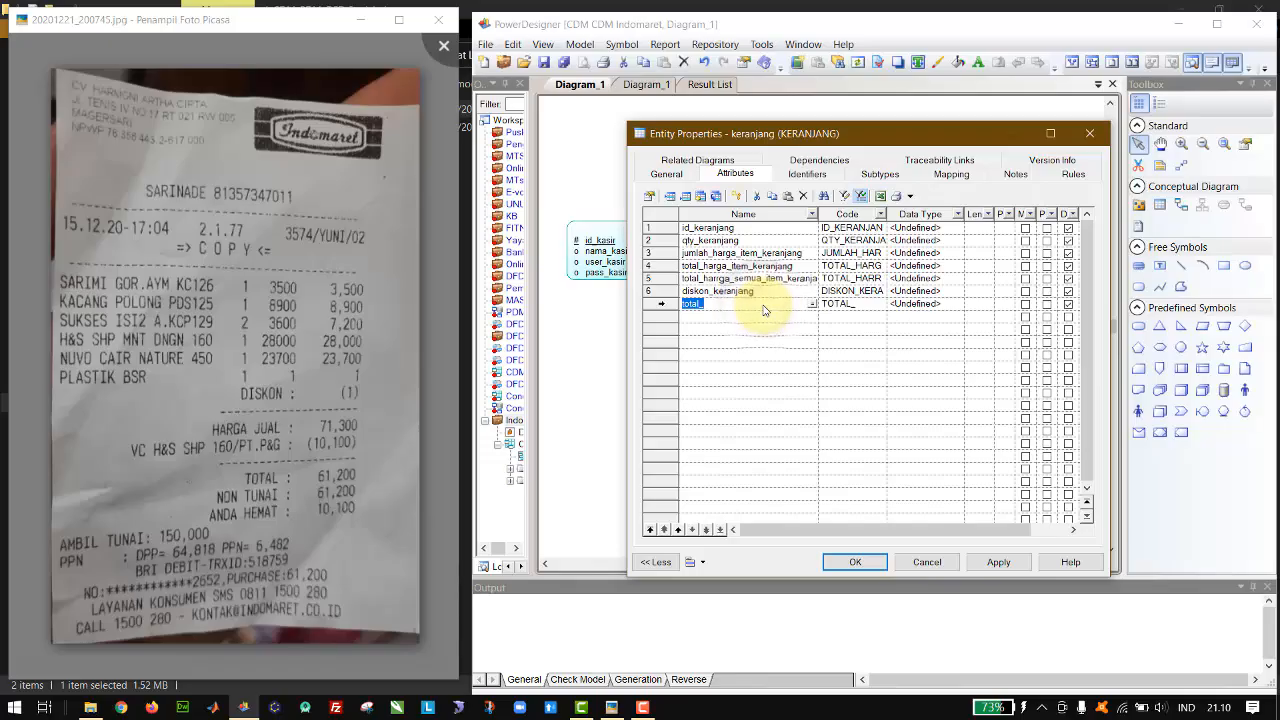
click(764, 305)
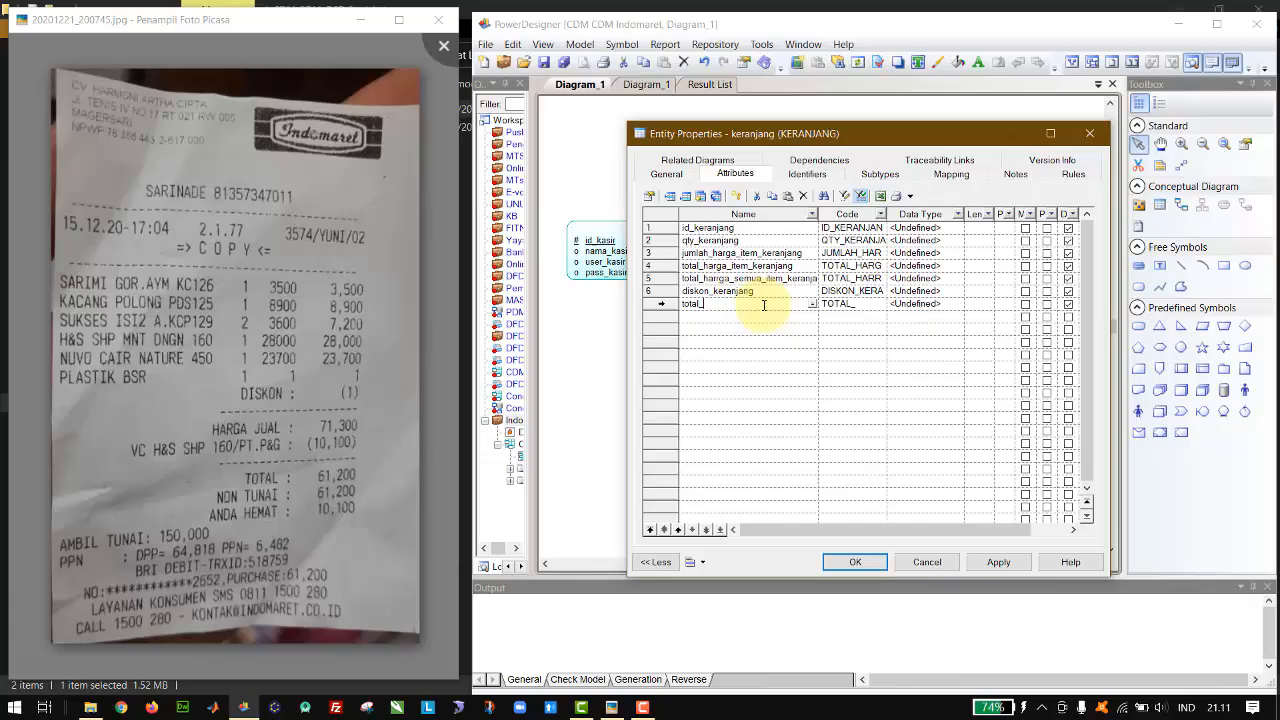
Step: Correct the misspelled fifth keranjang attribute's name to total_harga_semua_item_keranjang
key(Up)
key(Up)
key(Home)
key(Down)
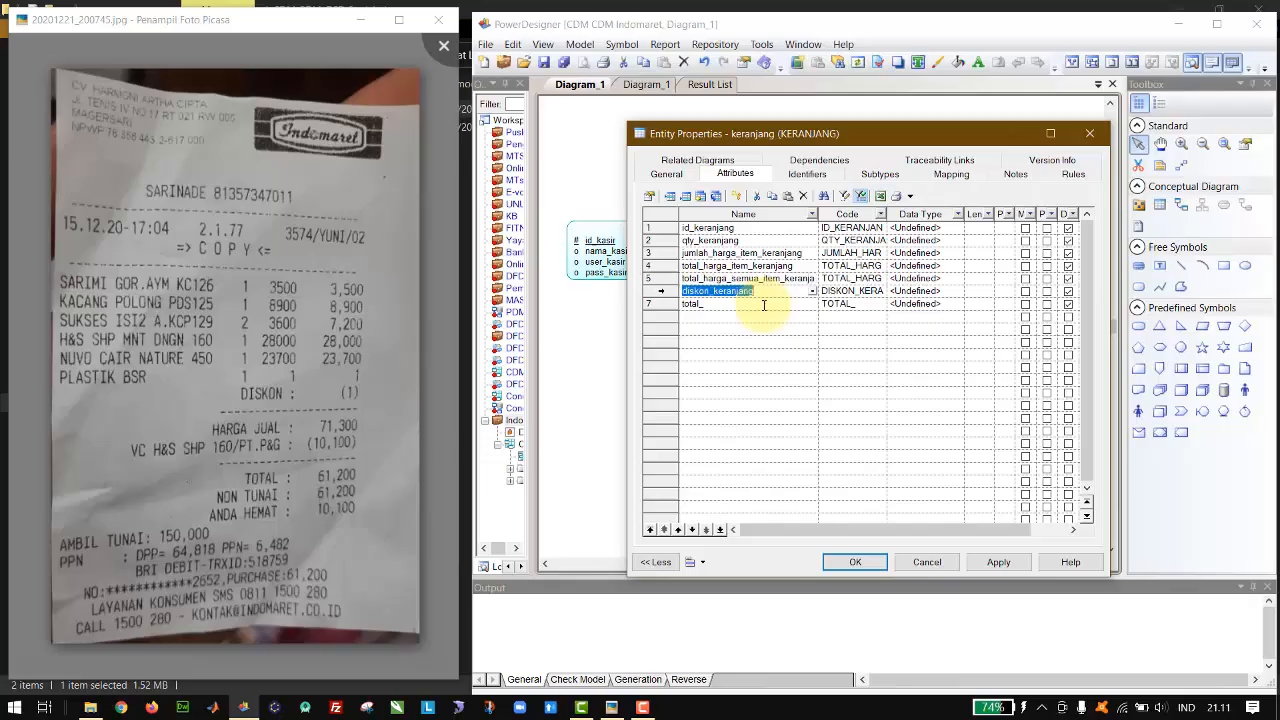
Step: Rename the sixth keranjang attribute as diskon_item_keranjang
key(End)
key(Left)
key(Tab)
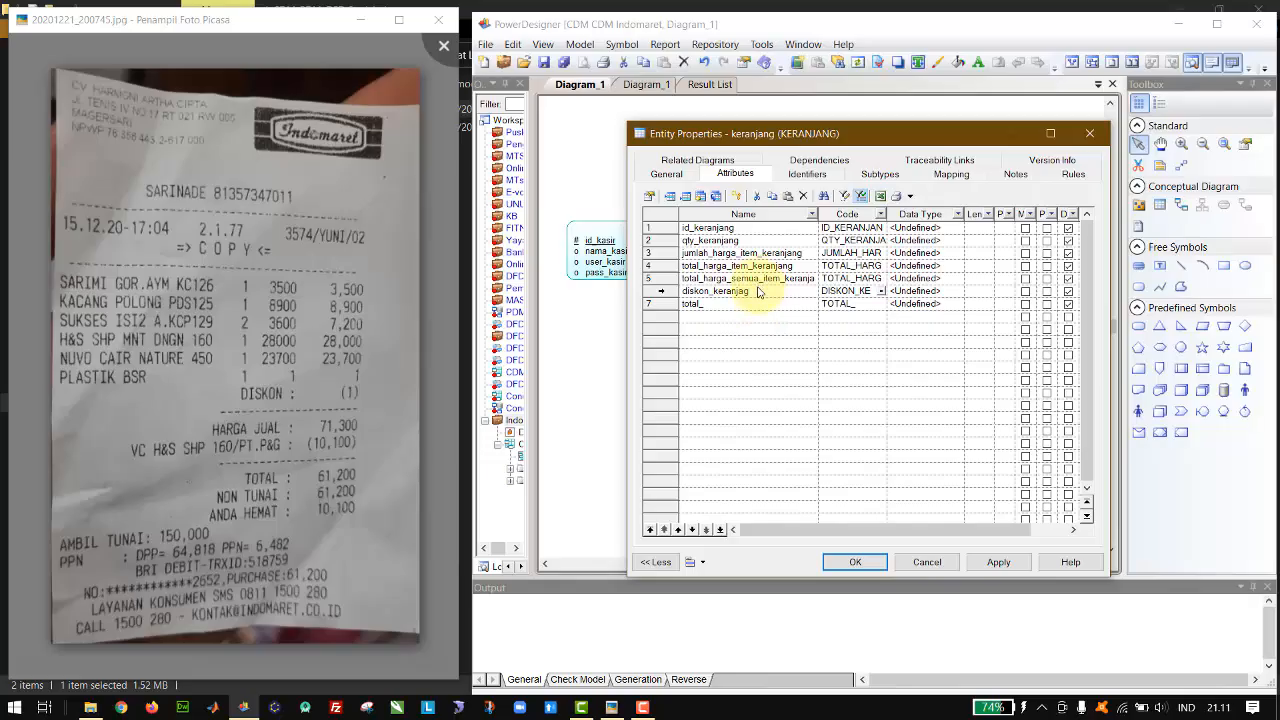
click(758, 291)
click(758, 291)
key(BackSpace)
key(BackSpace)
key(BackSpace)
key(BackSpace)
key(BackSpace)
key(BackSpace)
key(BackSpace)
key(BackSpace)
key(BackSpace)
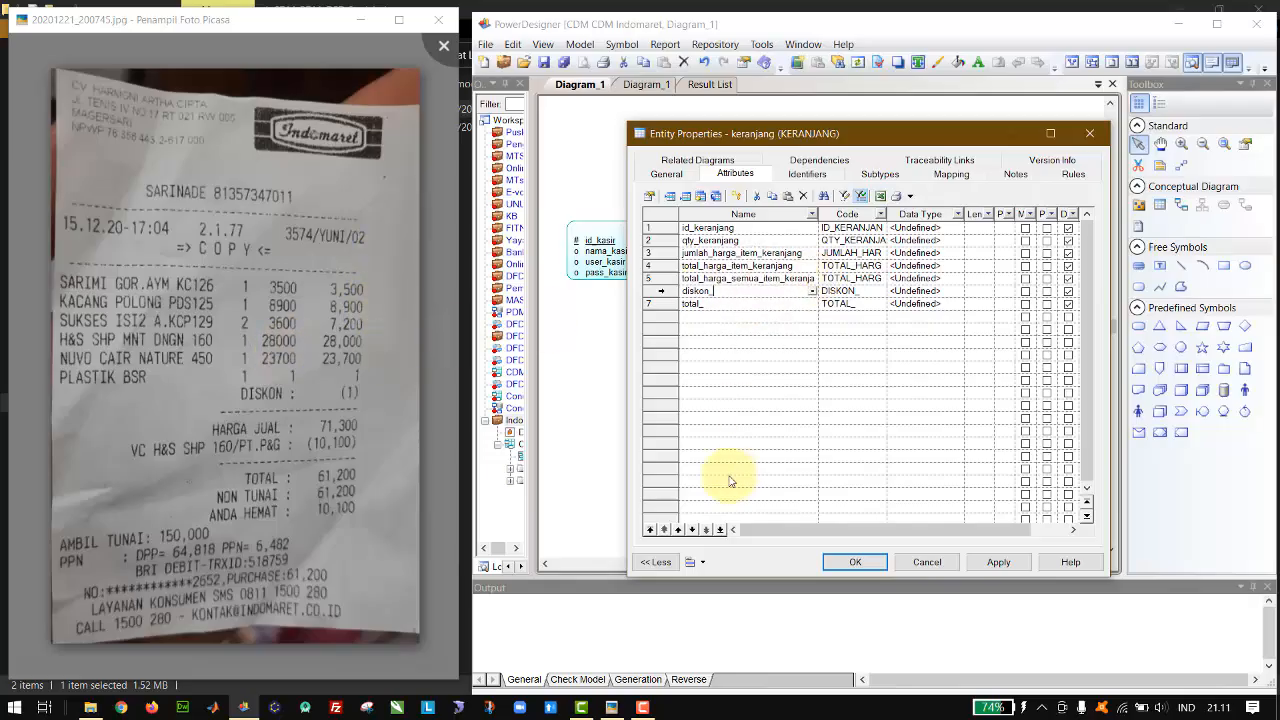
text(per)
key(BackSpace)
key(BackSpace)
key(BackSpace)
text(item_keranjang)
Step: Complete the seventh keranjang attribute's name as total_diskon_item_keranjang
key(Down)
text(total_diskon)
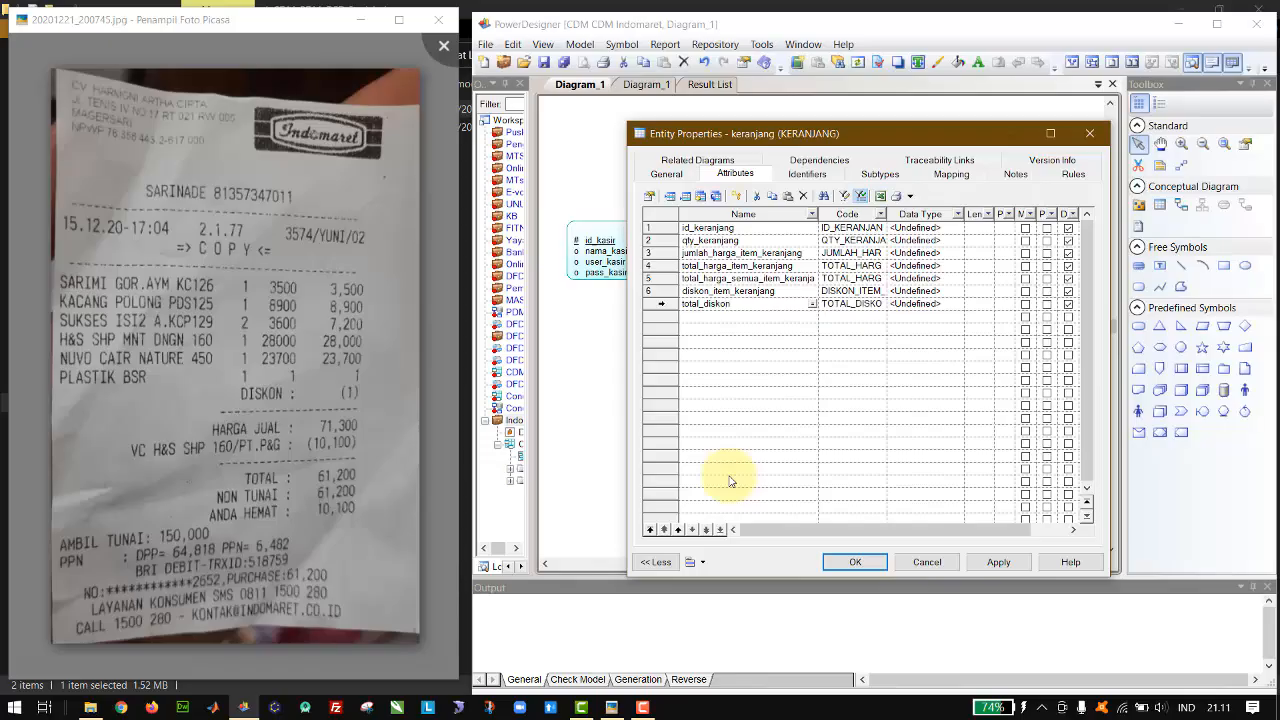
text(_item_keranjang)
key(Return)
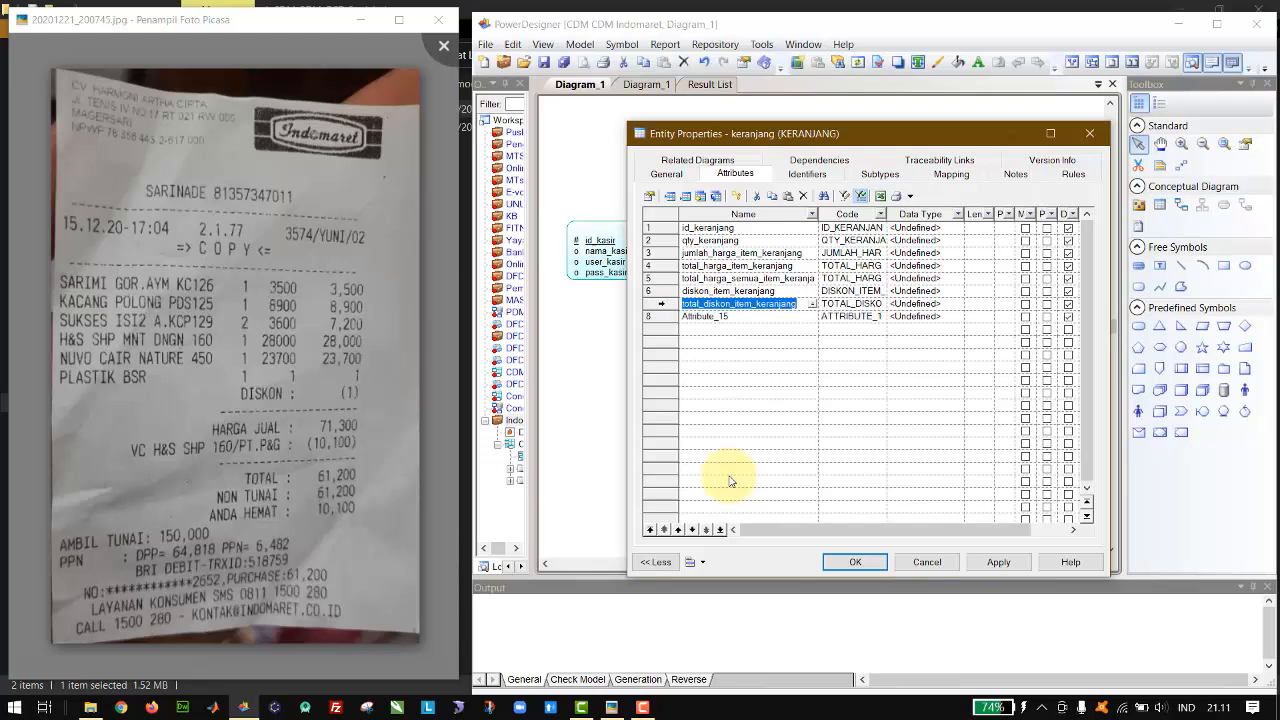
Step: Delete the two surplus unnamed attributes below total_diskon_item_keranjang
click(730, 481)
click(662, 329)
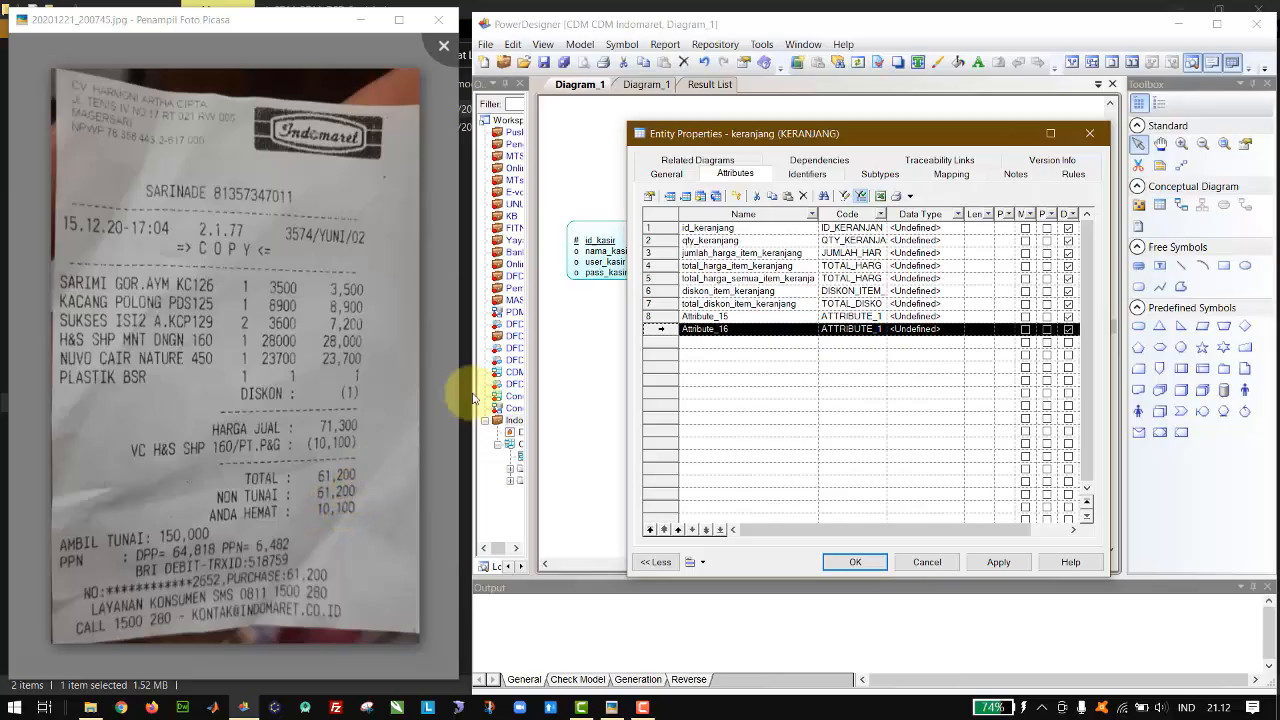
click(659, 316)
shift+click(659, 328)
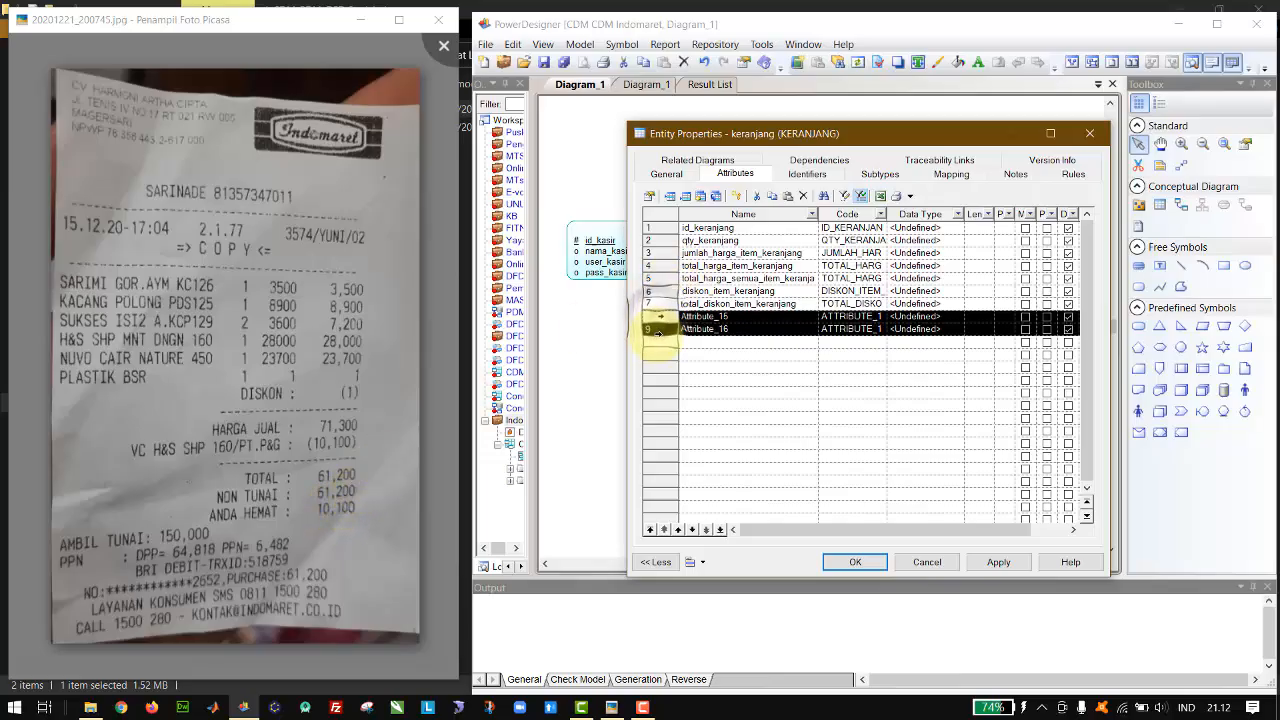
key(Delete)
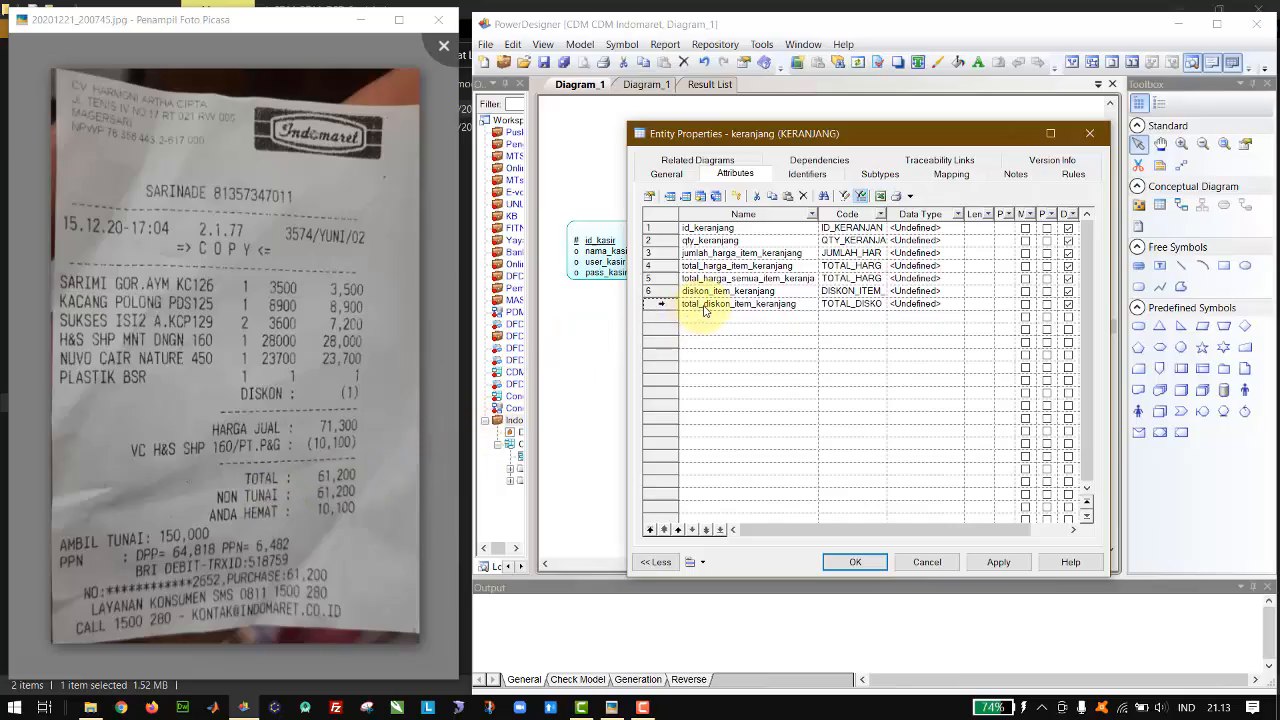
Step: Add an eighth attribute named jenis_bayar to the keranjang entity
click(689, 316)
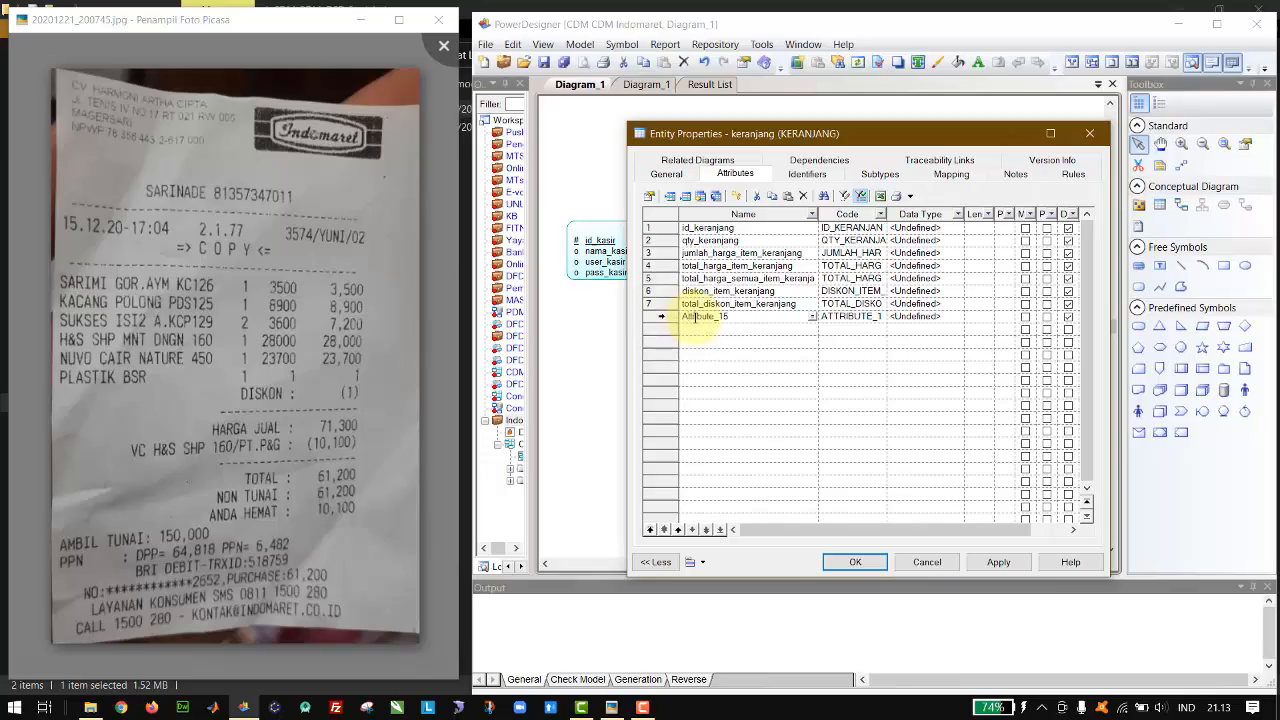
click(695, 317)
text(ti)
text(jenis_bayar)
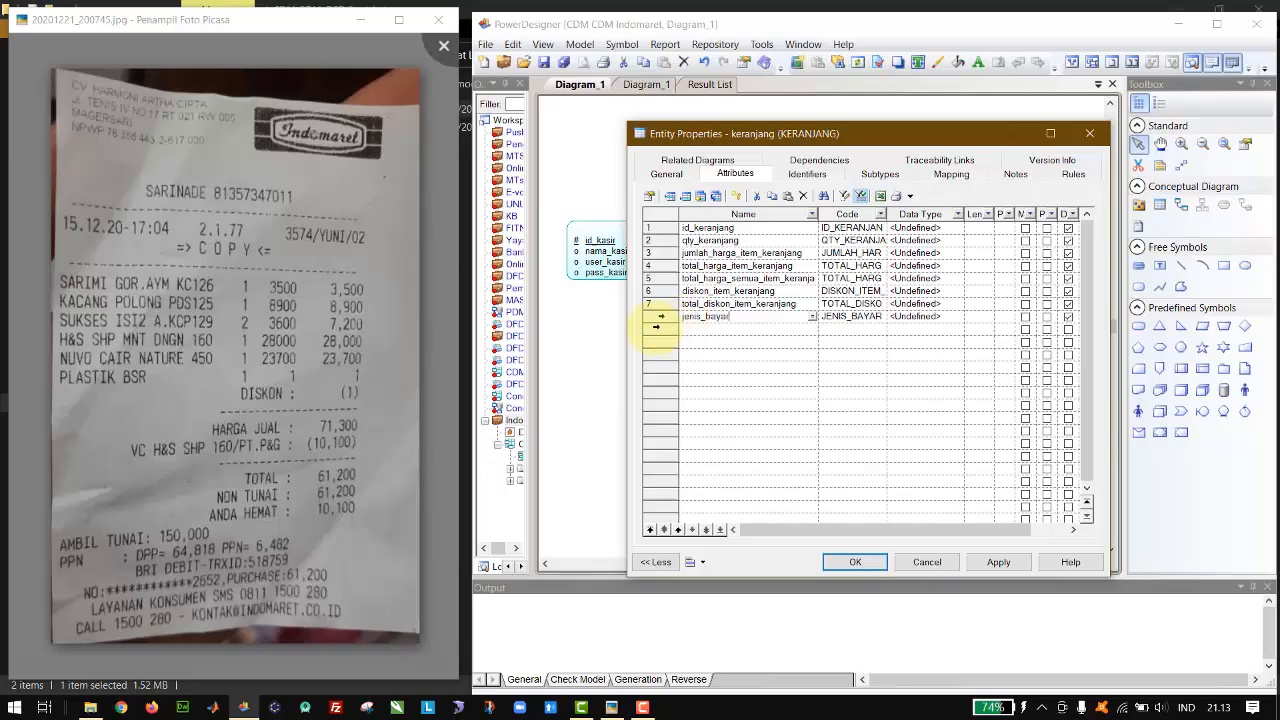
Step: Mark id_keranjang as the primary identifier and set its data type to Integer
click(1047, 228)
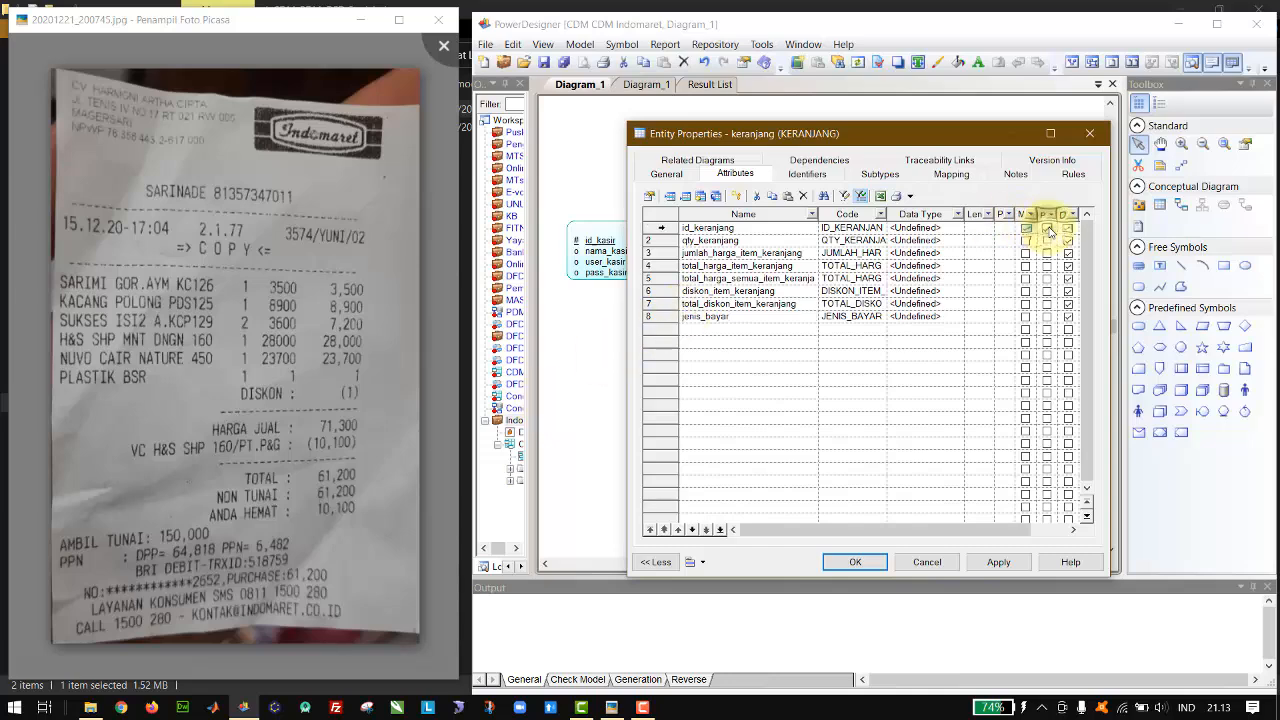
click(957, 228)
click(957, 228)
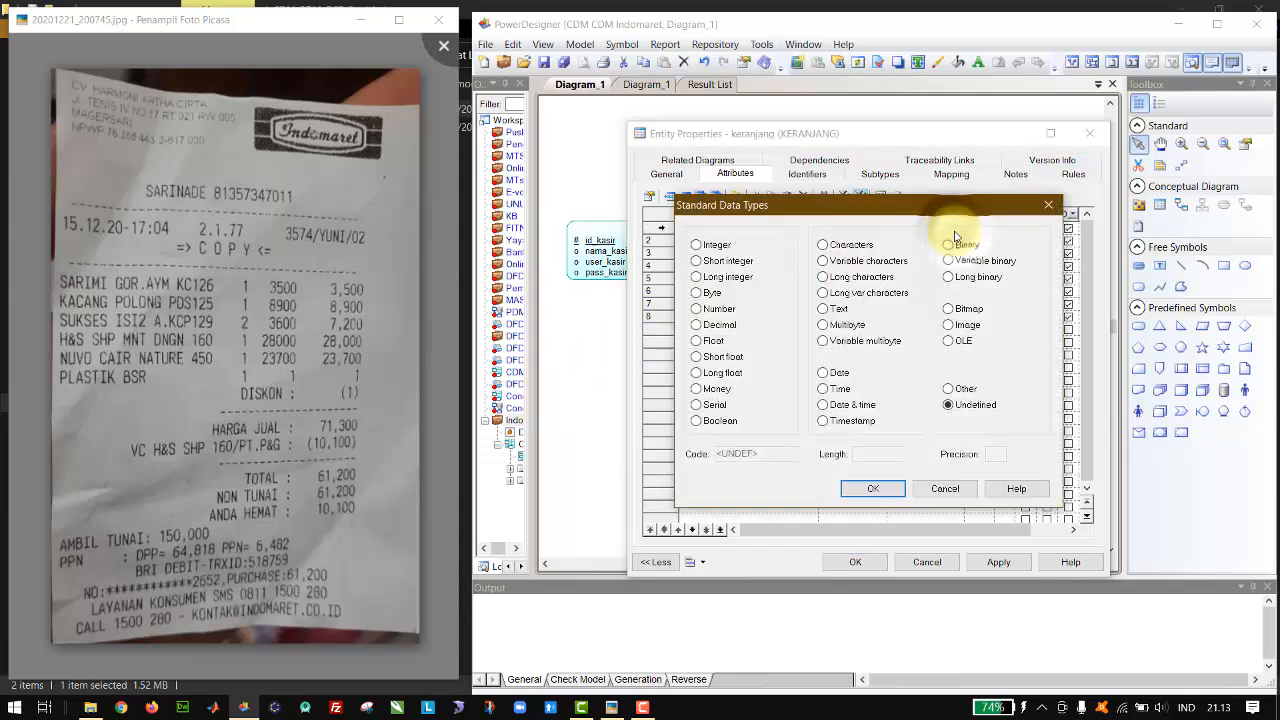
click(731, 248)
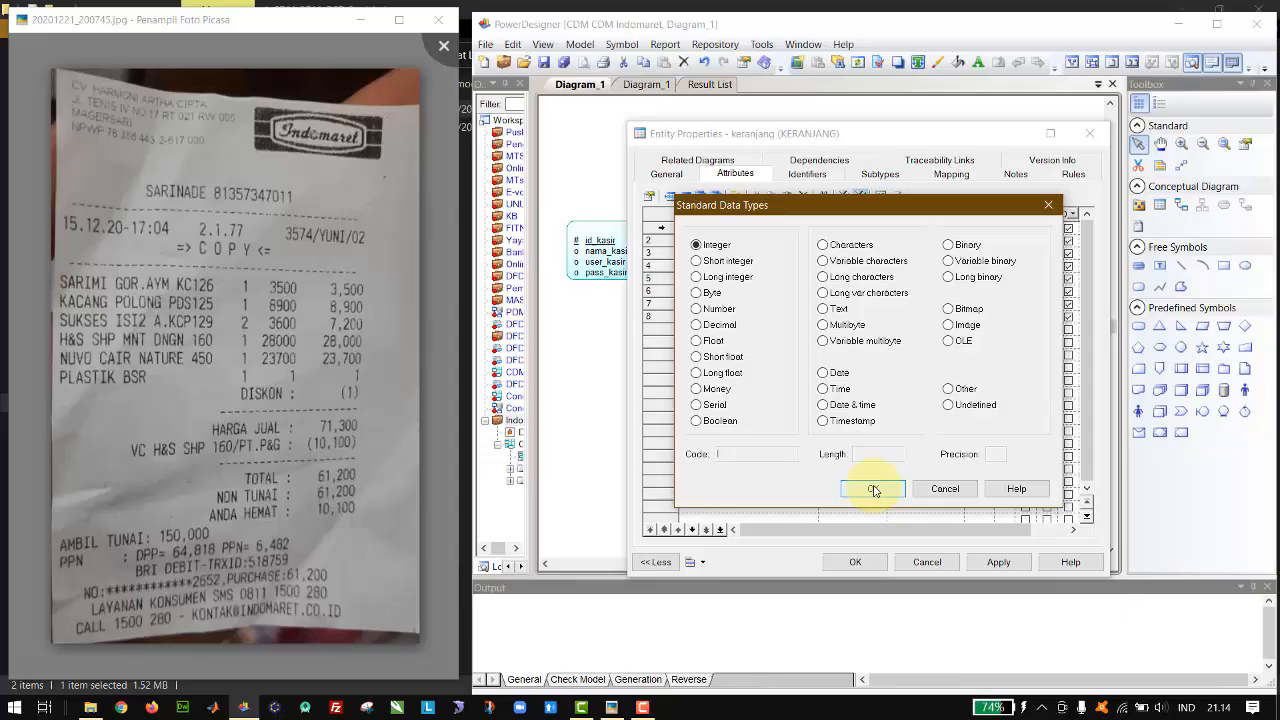
click(873, 489)
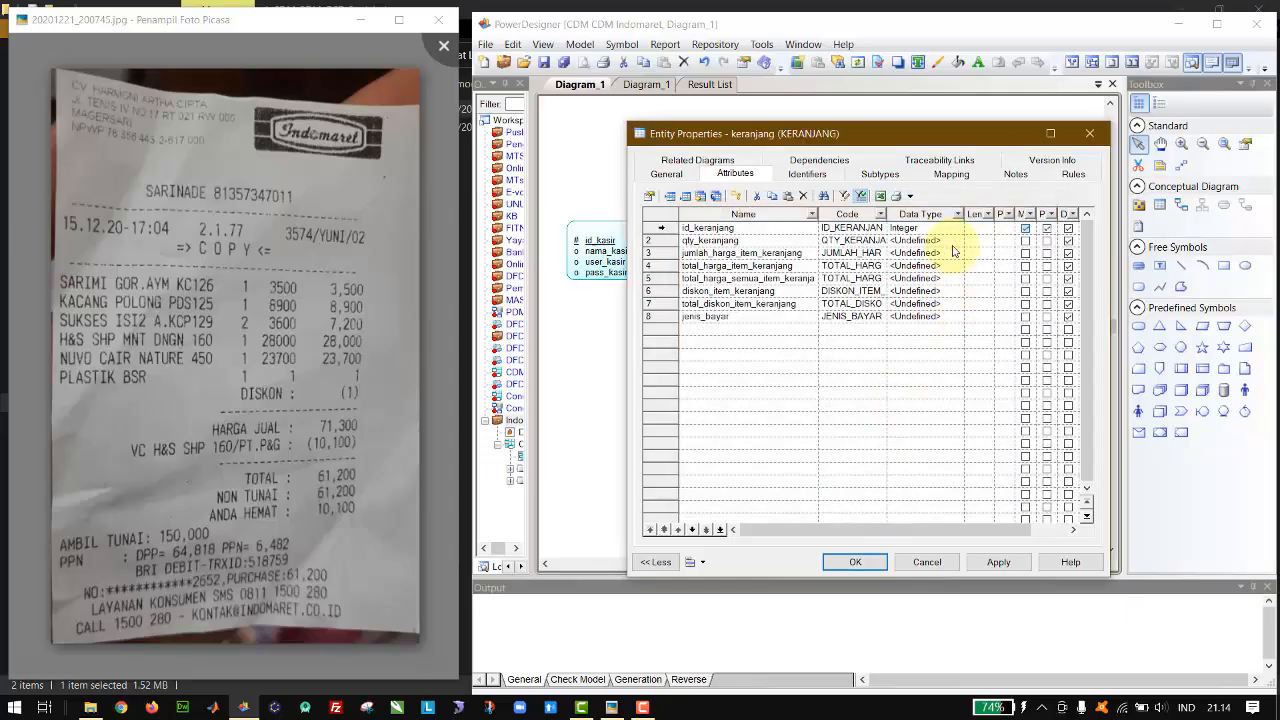
Step: Set the data type of qty_keranjang to Integer
click(955, 241)
click(960, 240)
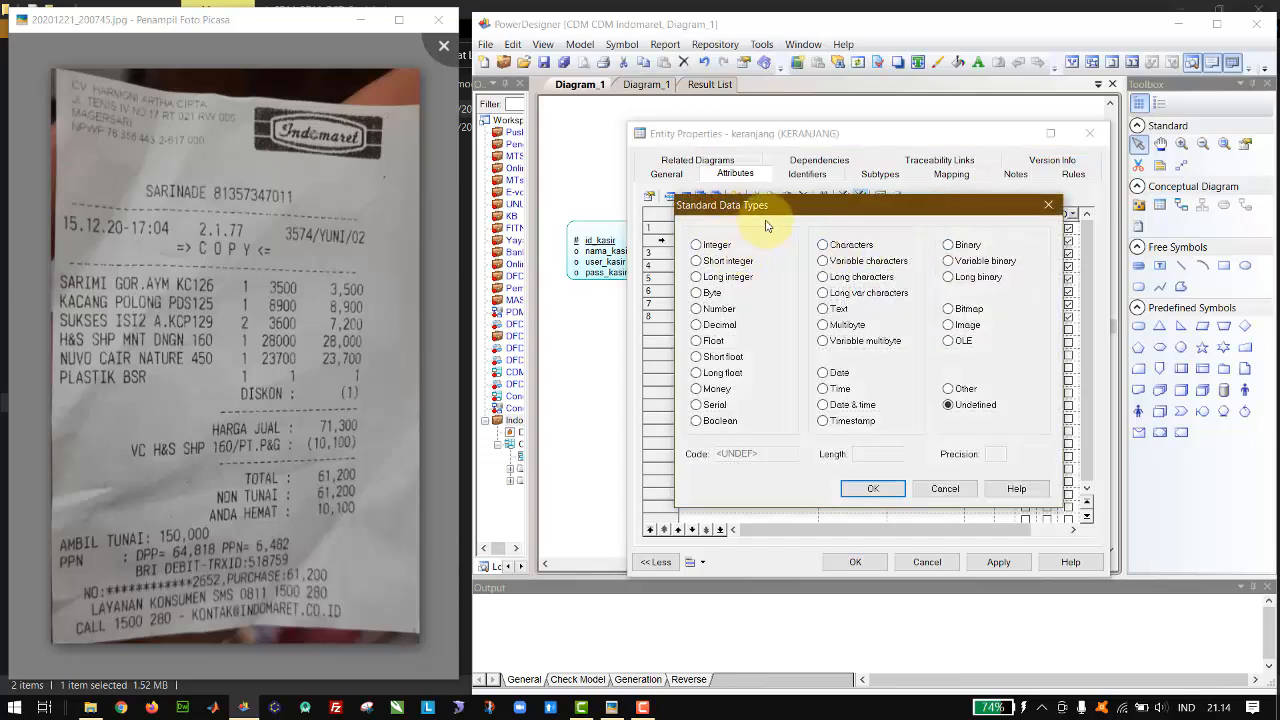
drag(784, 213, 950, 215)
click(872, 243)
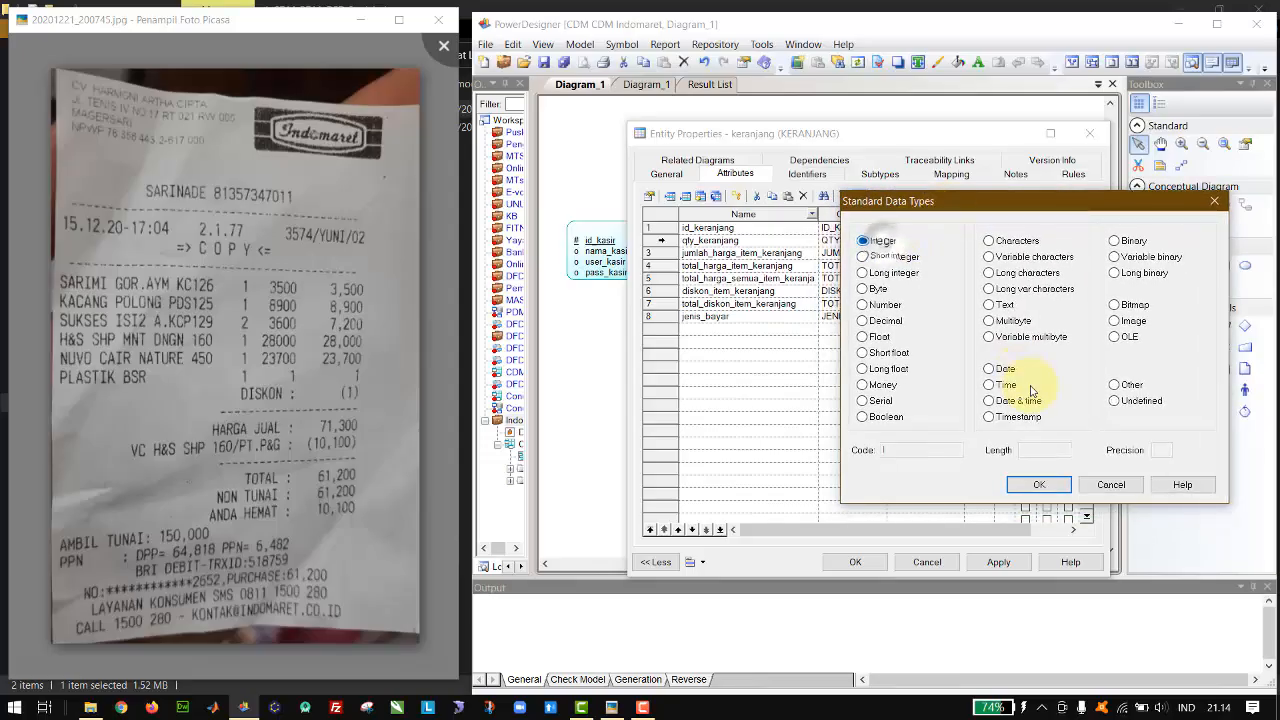
click(1037, 485)
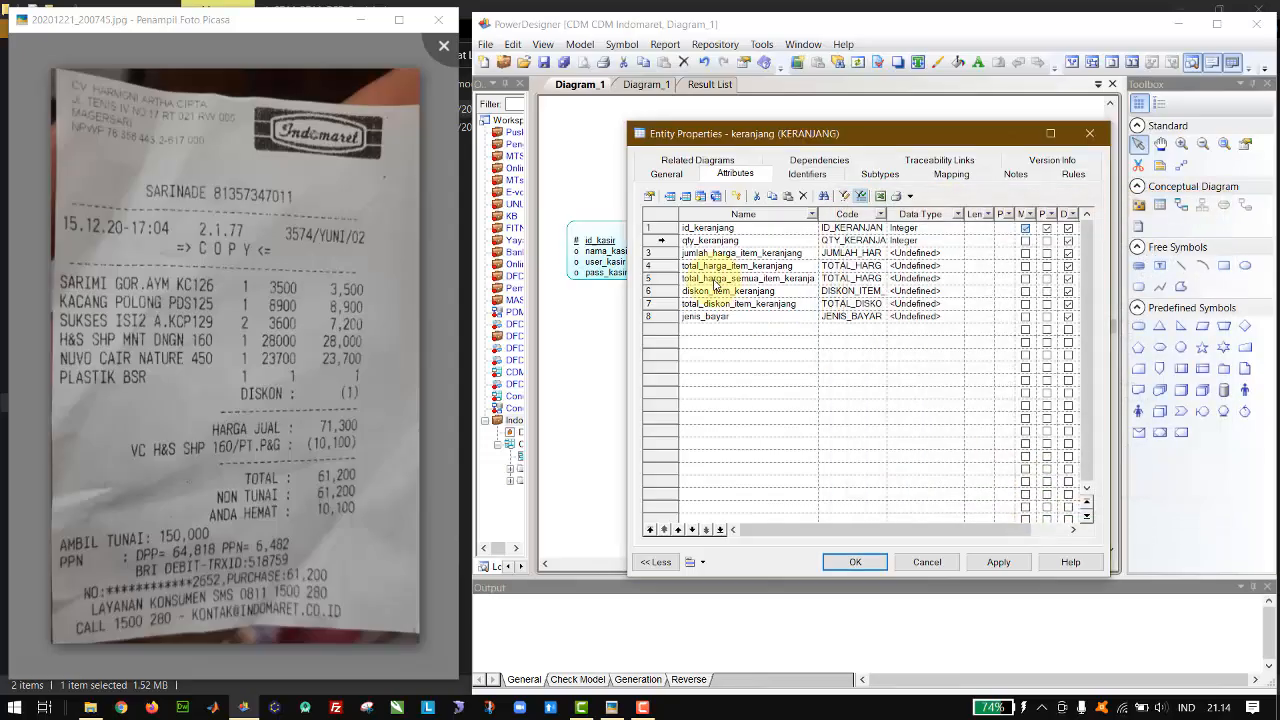
Step: Set the data type of the jumlah_harga_item_keranjang attribute to Integer
click(762, 253)
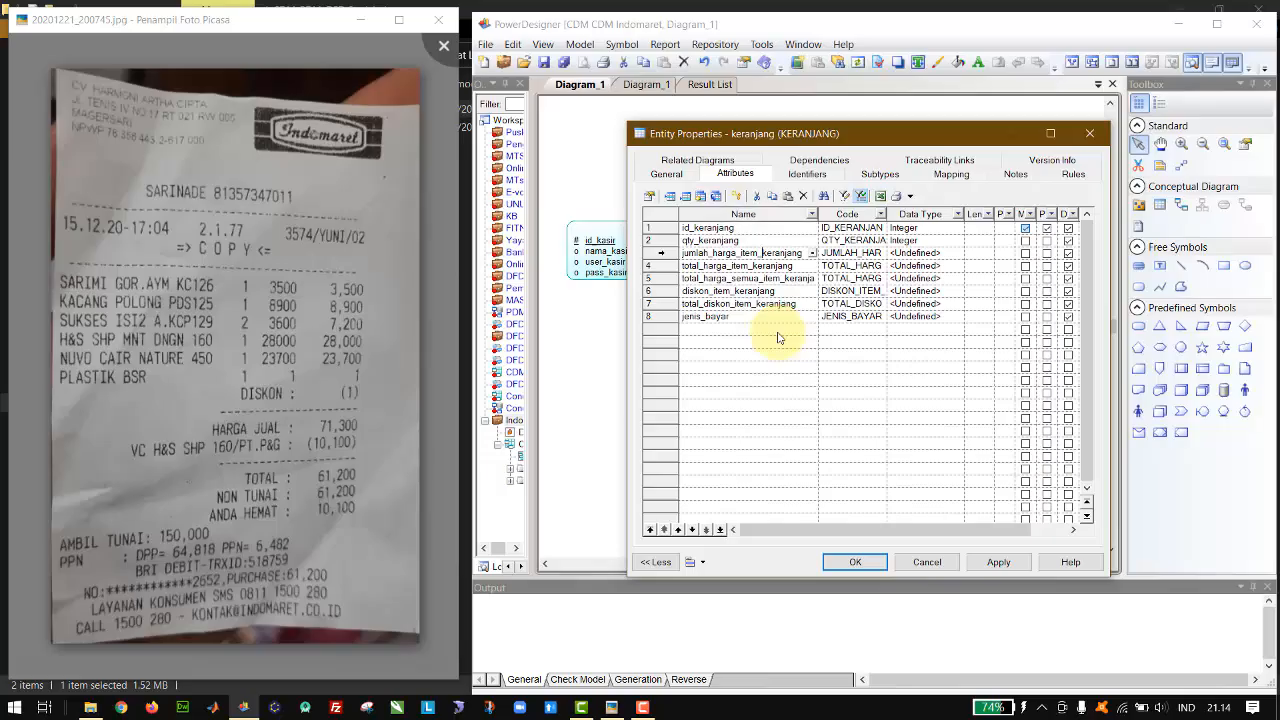
click(955, 254)
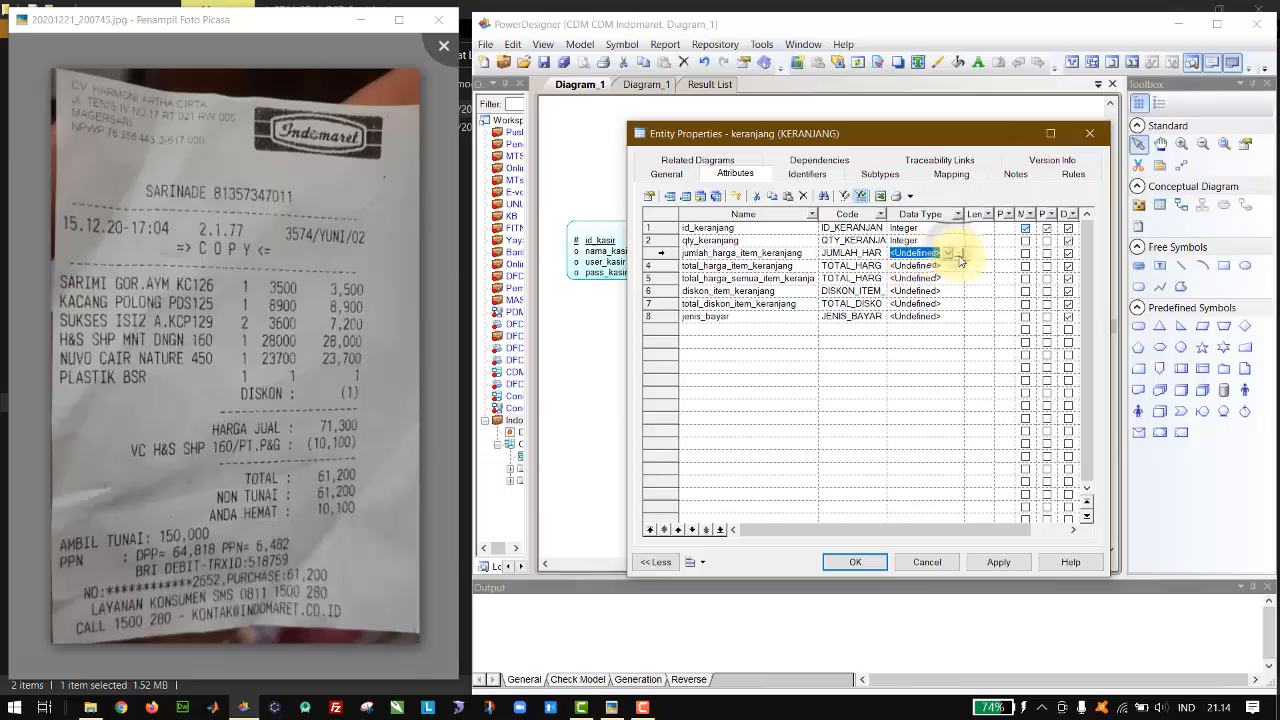
click(960, 254)
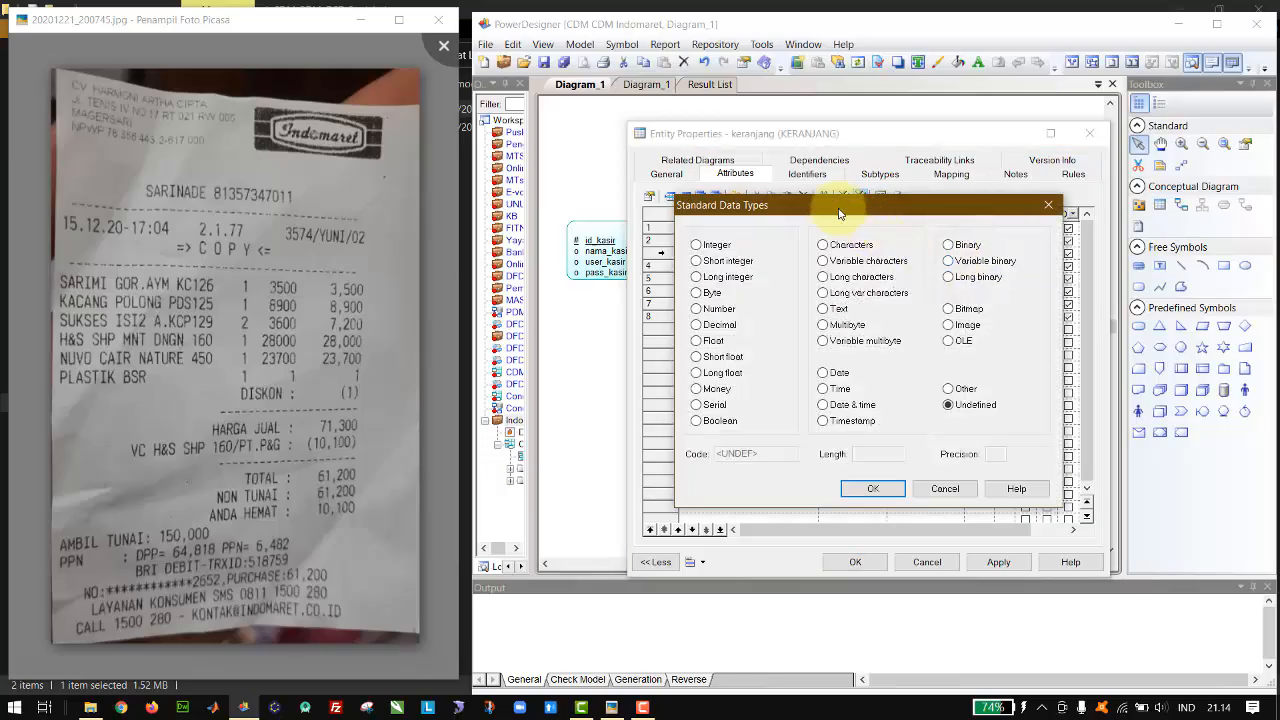
drag(838, 213, 786, 367)
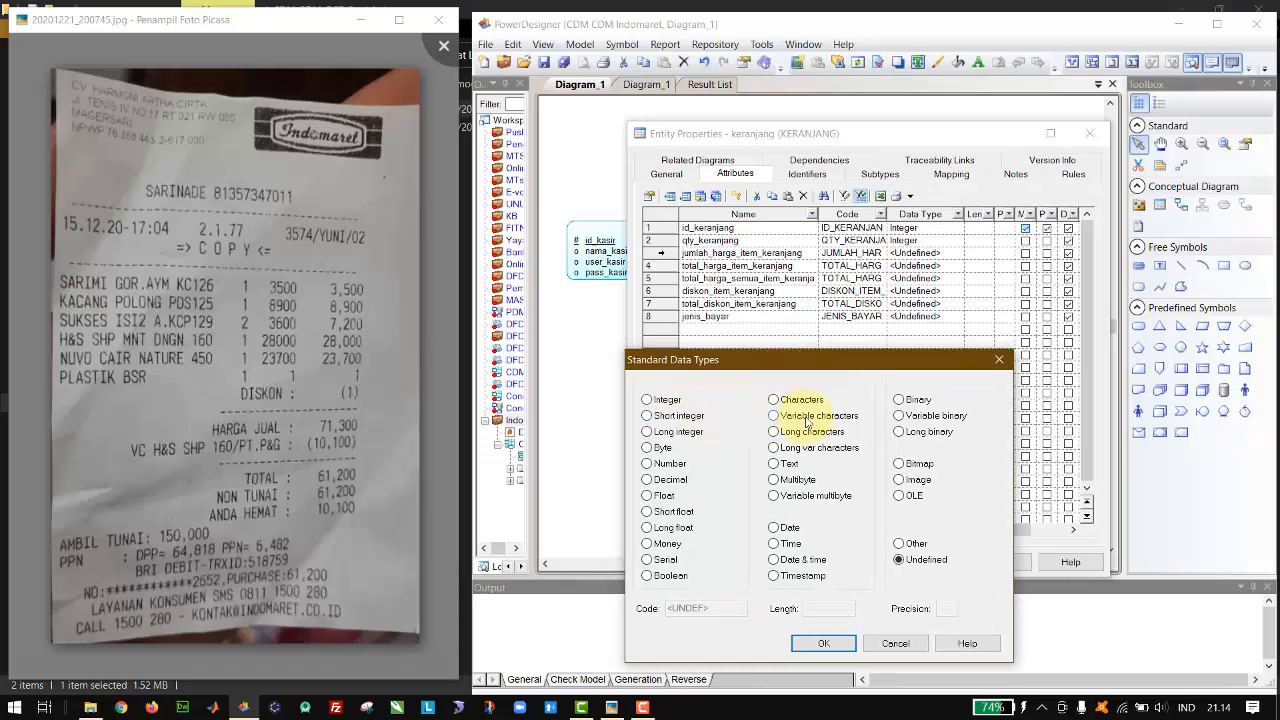
click(679, 402)
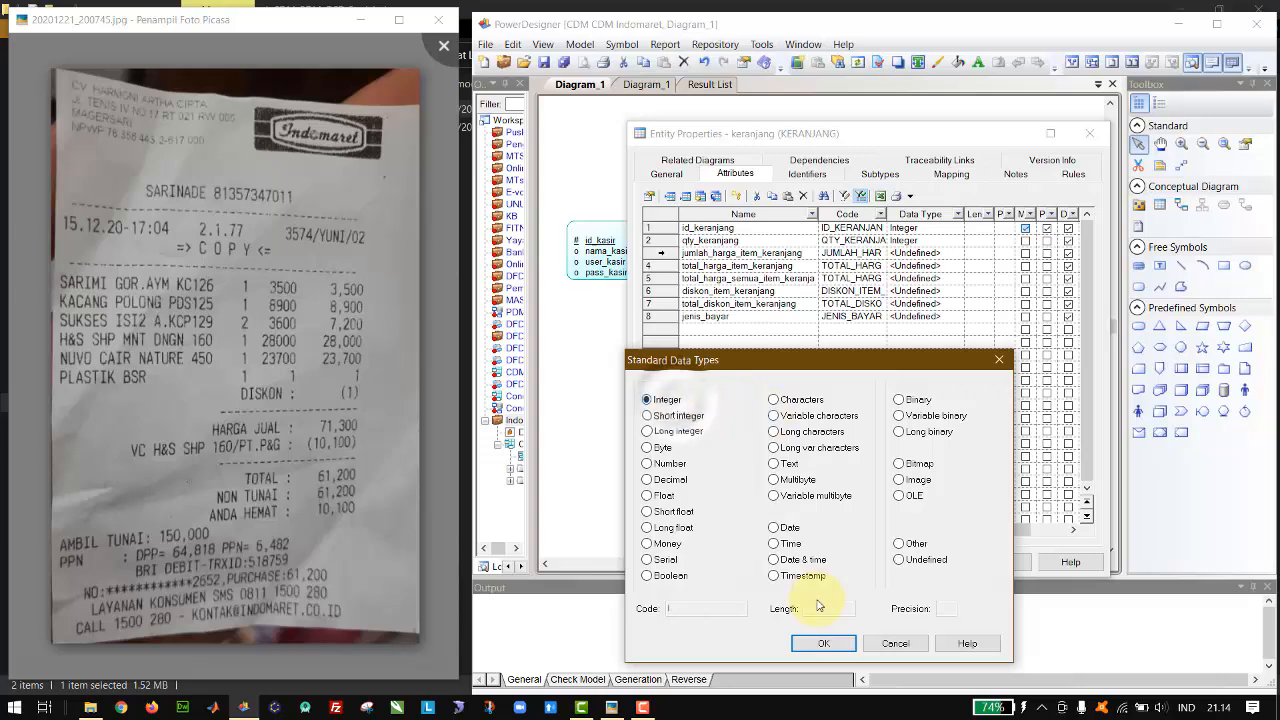
click(823, 643)
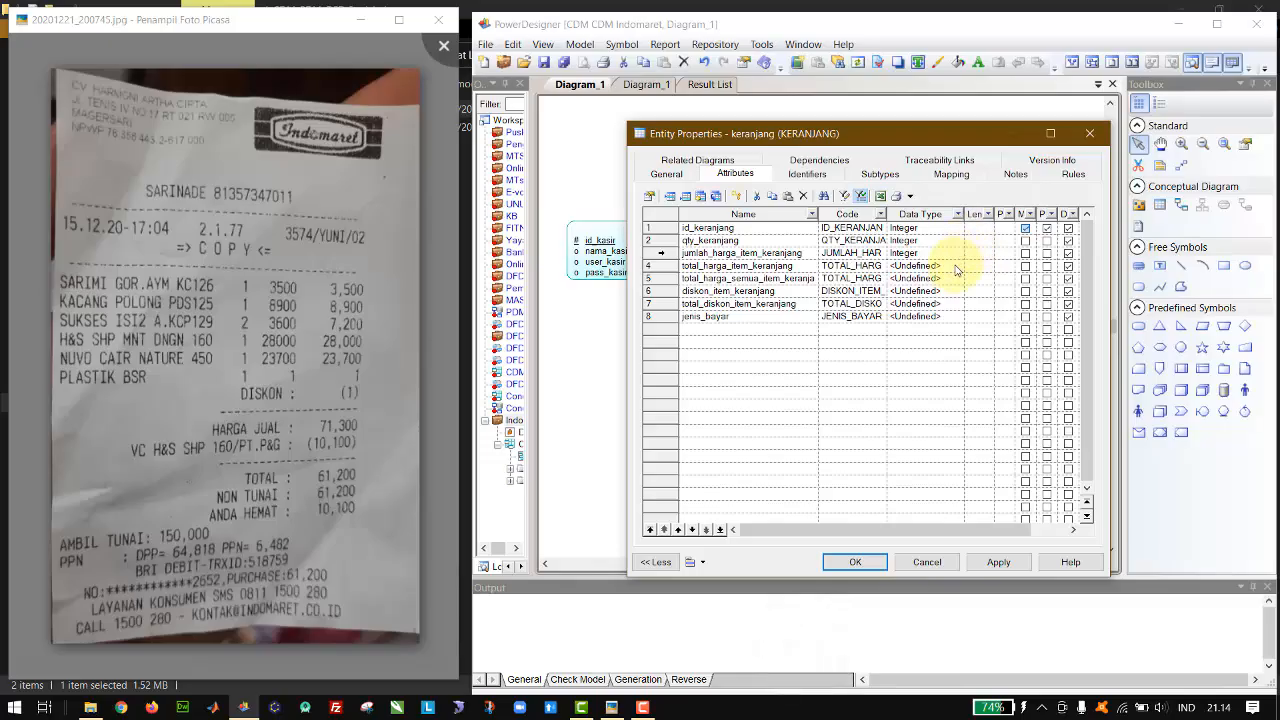
Step: Set the data types of total_harga_item_keranjang and total_harga_semua_item_keranjang to Integer
click(957, 266)
click(960, 266)
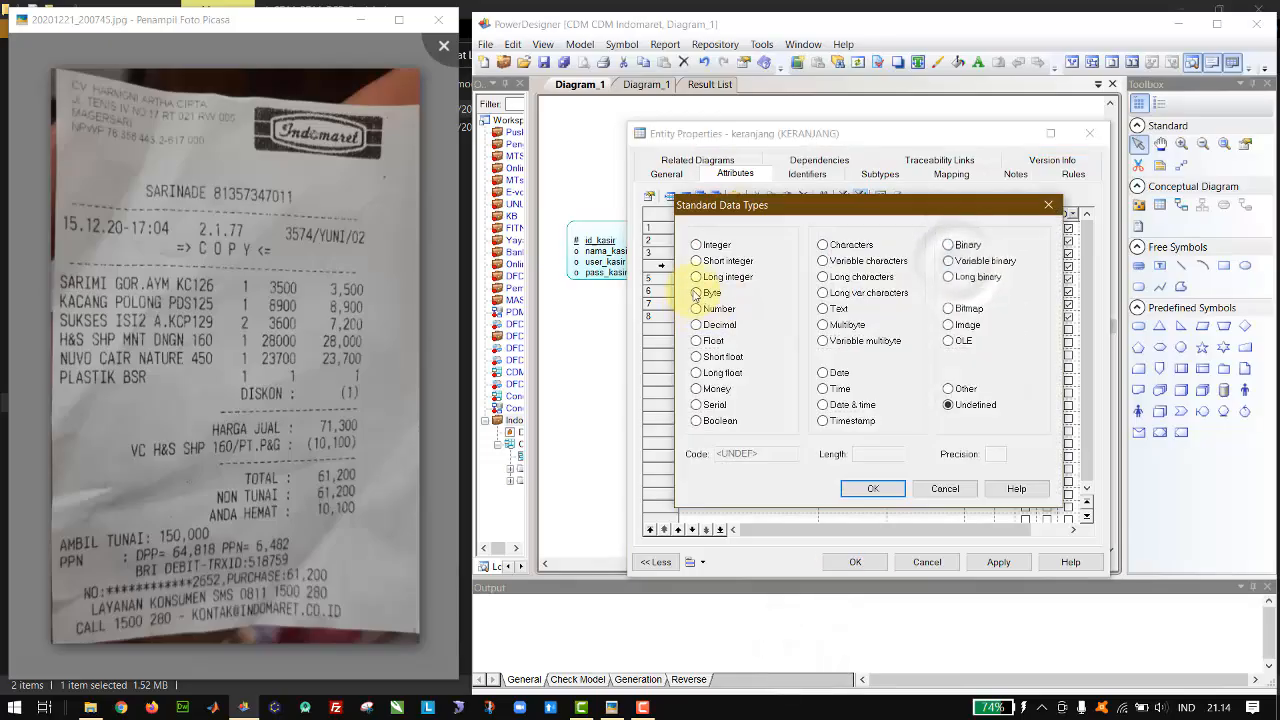
double_click(715, 246)
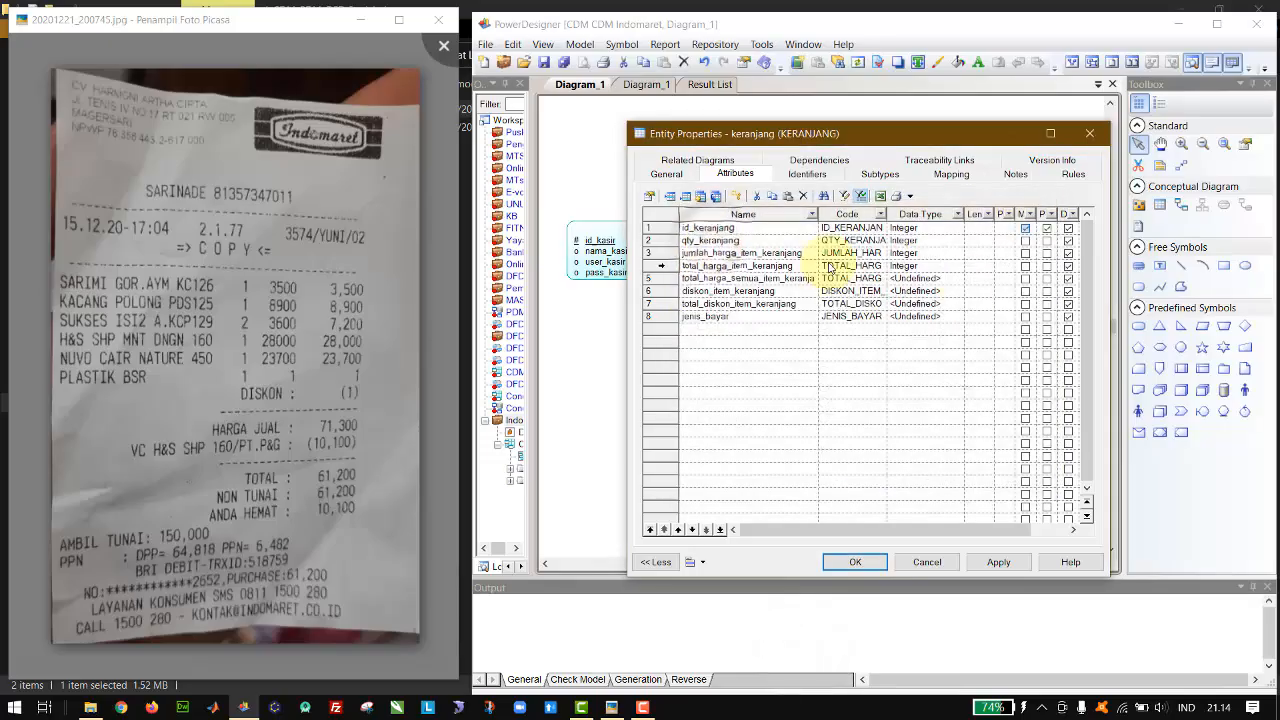
click(961, 278)
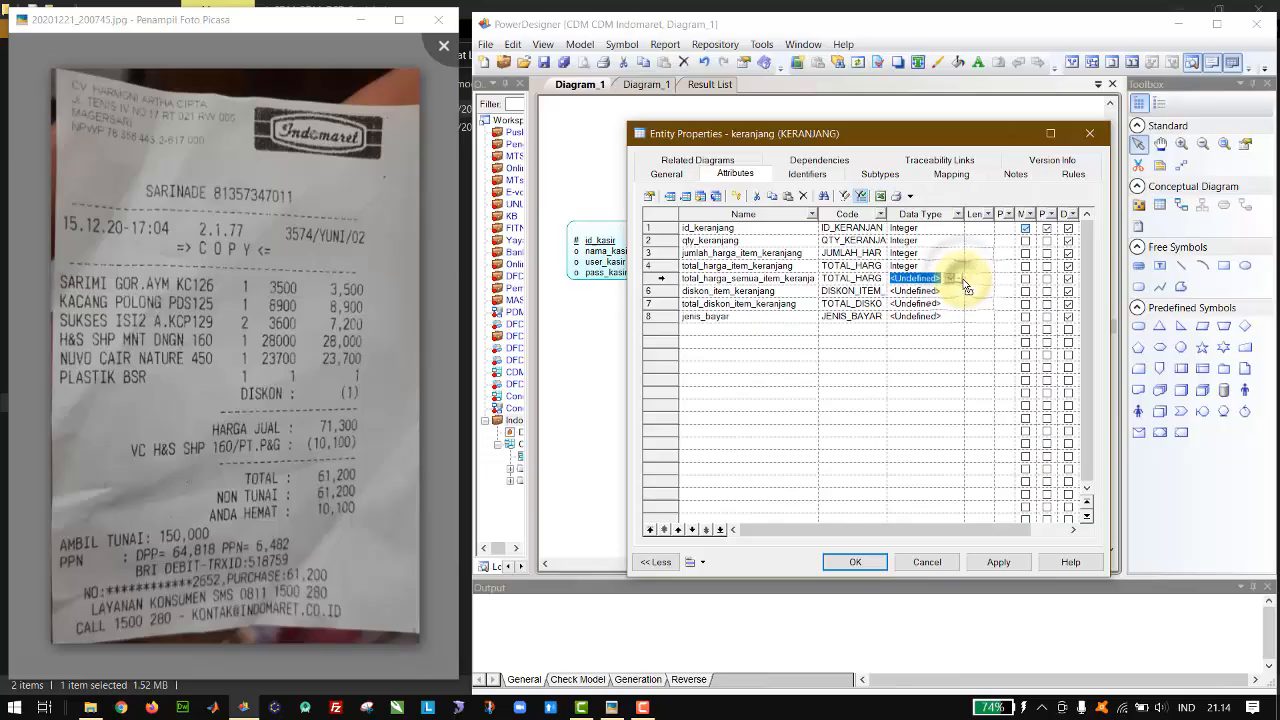
click(958, 279)
double_click(711, 248)
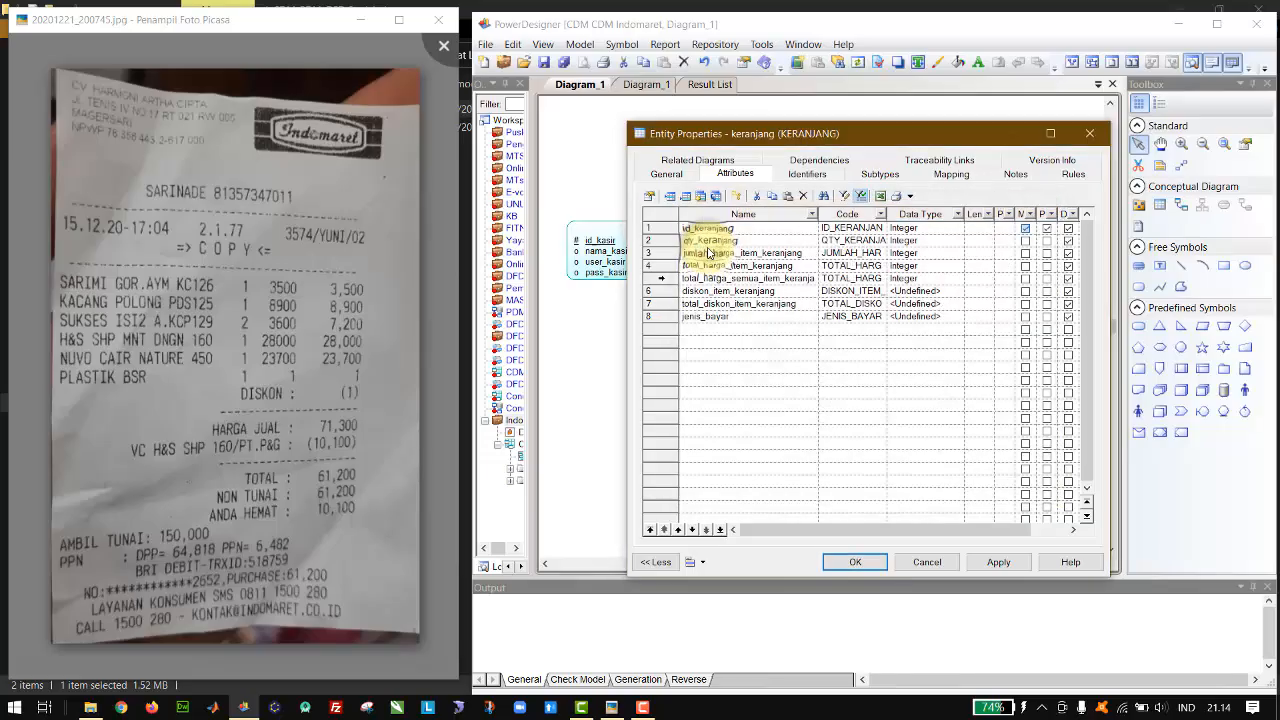
Step: Set the data types of diskon_item_keranjang and total_diskon_item_keranjang to Integer
click(957, 290)
click(957, 290)
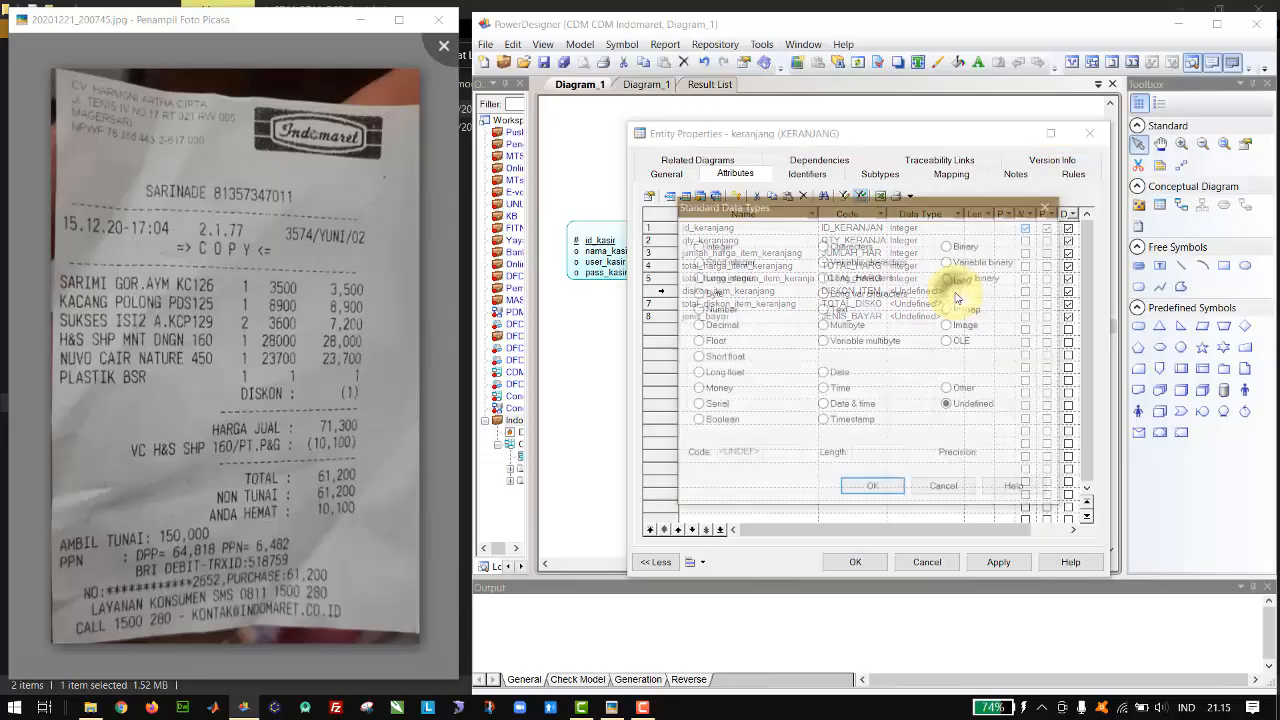
double_click(708, 246)
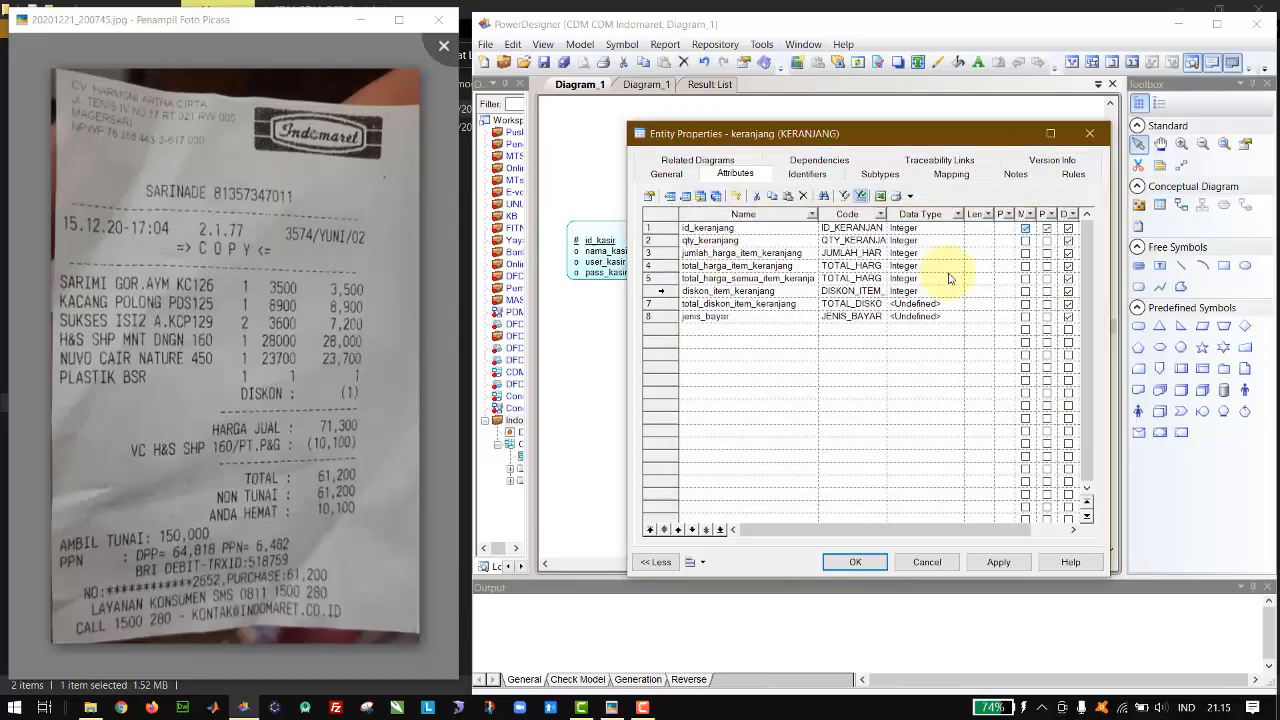
click(963, 304)
click(963, 304)
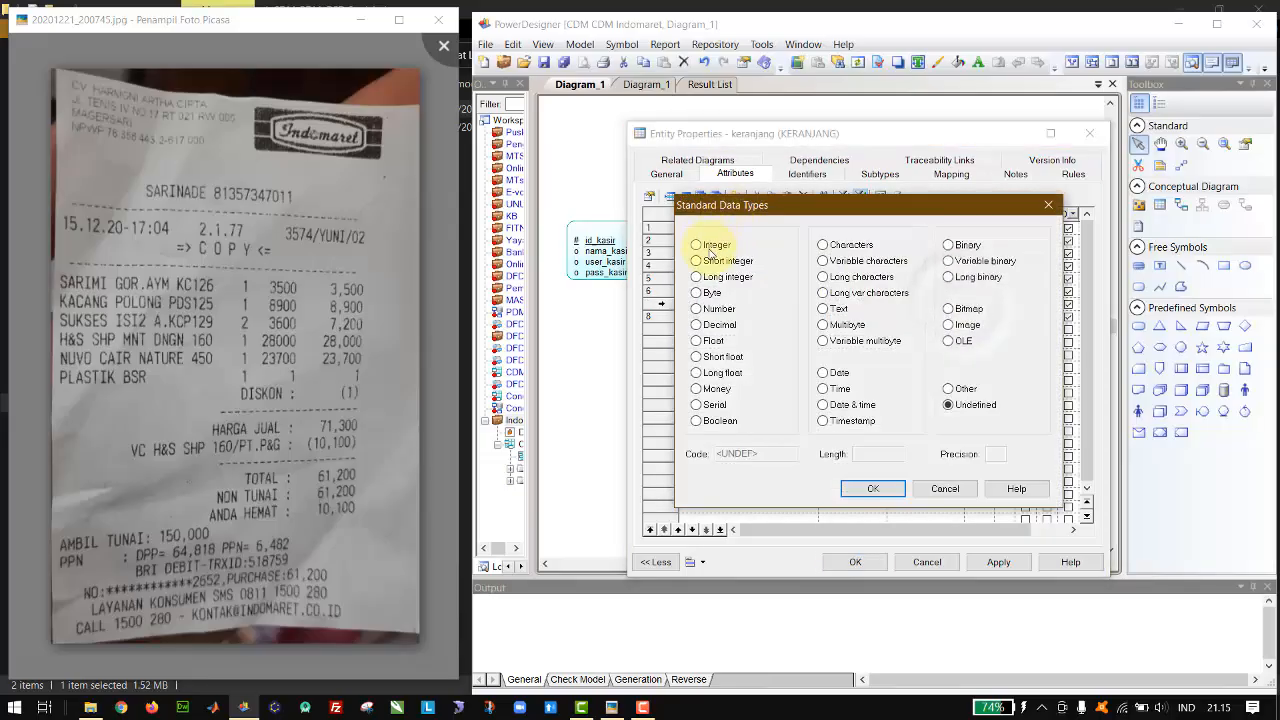
double_click(708, 248)
Step: Set the data type of jenis_bayar to Variable characters with a length of 10
click(960, 316)
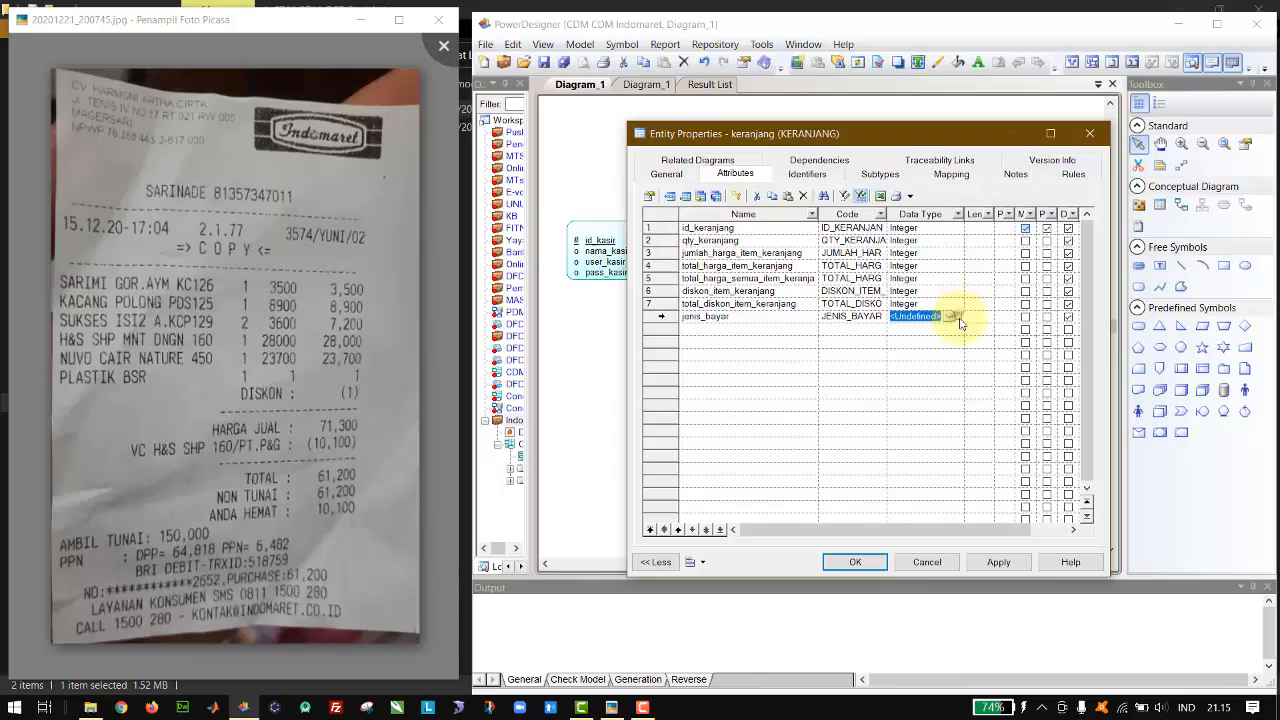
click(960, 316)
click(868, 261)
click(866, 455)
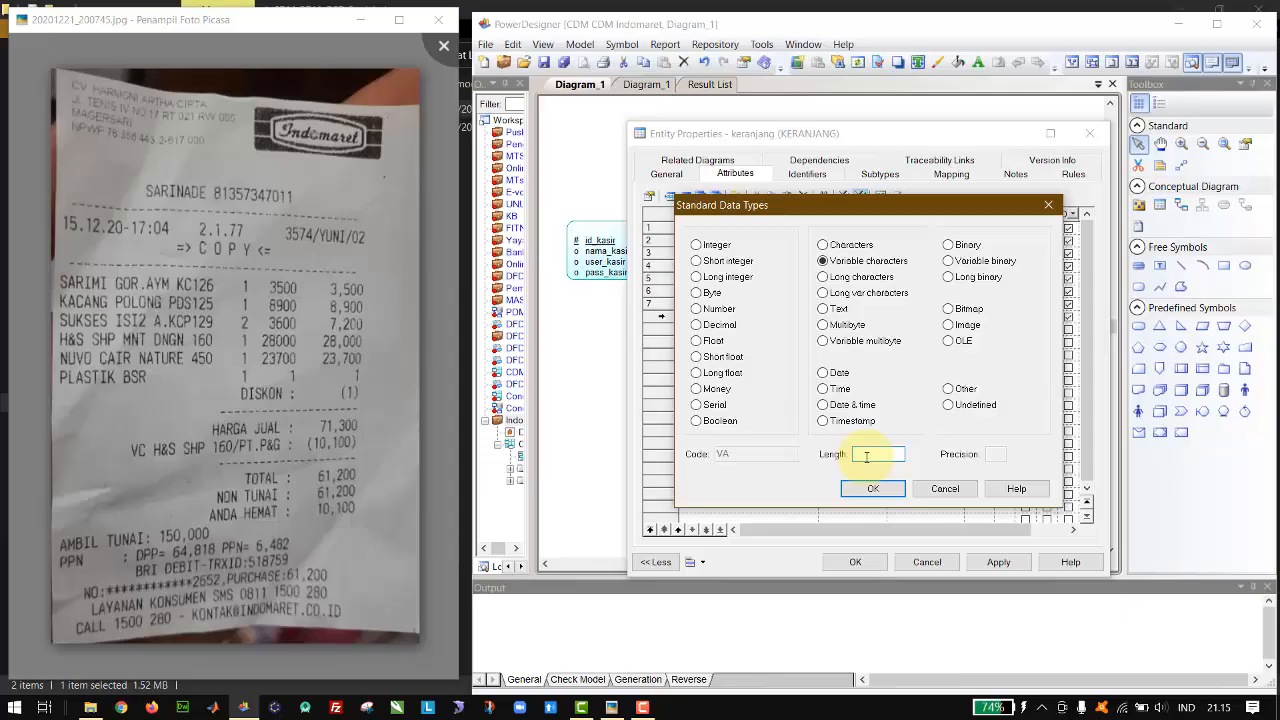
click(870, 488)
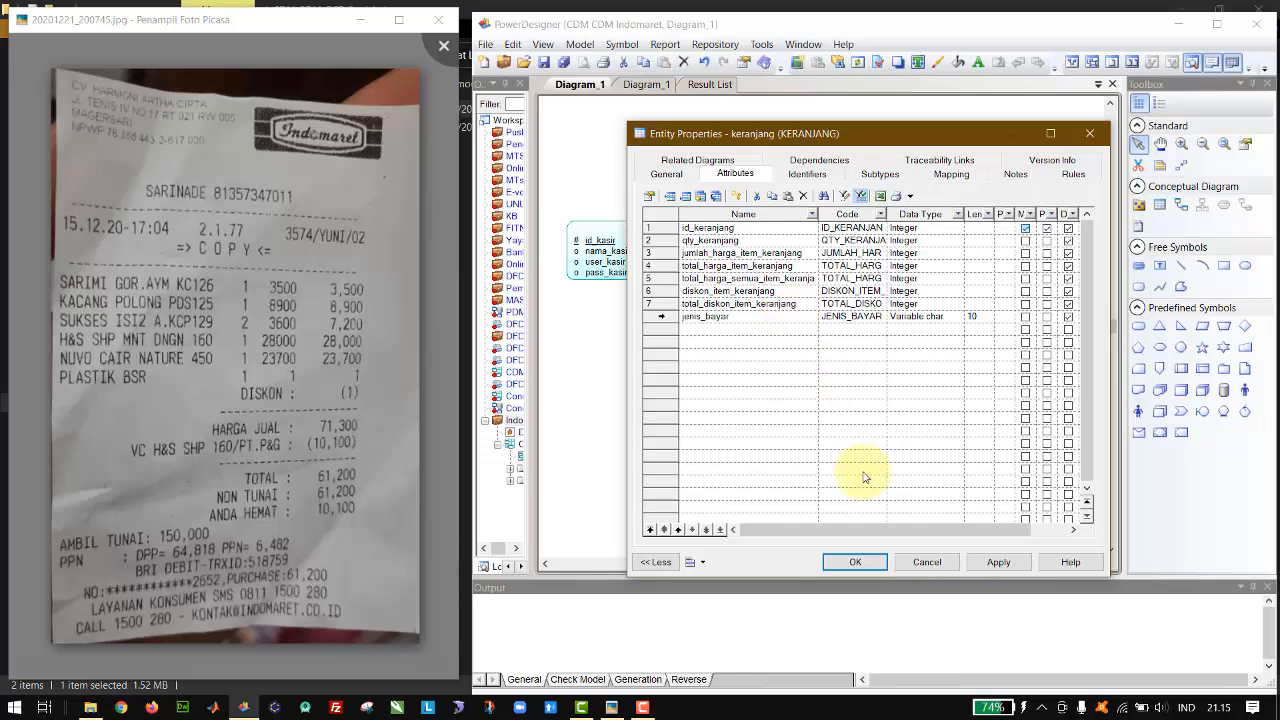
Step: Confirm the keranjang entity's properties and move the entity down and to the right, clear of the barang entity
click(855, 566)
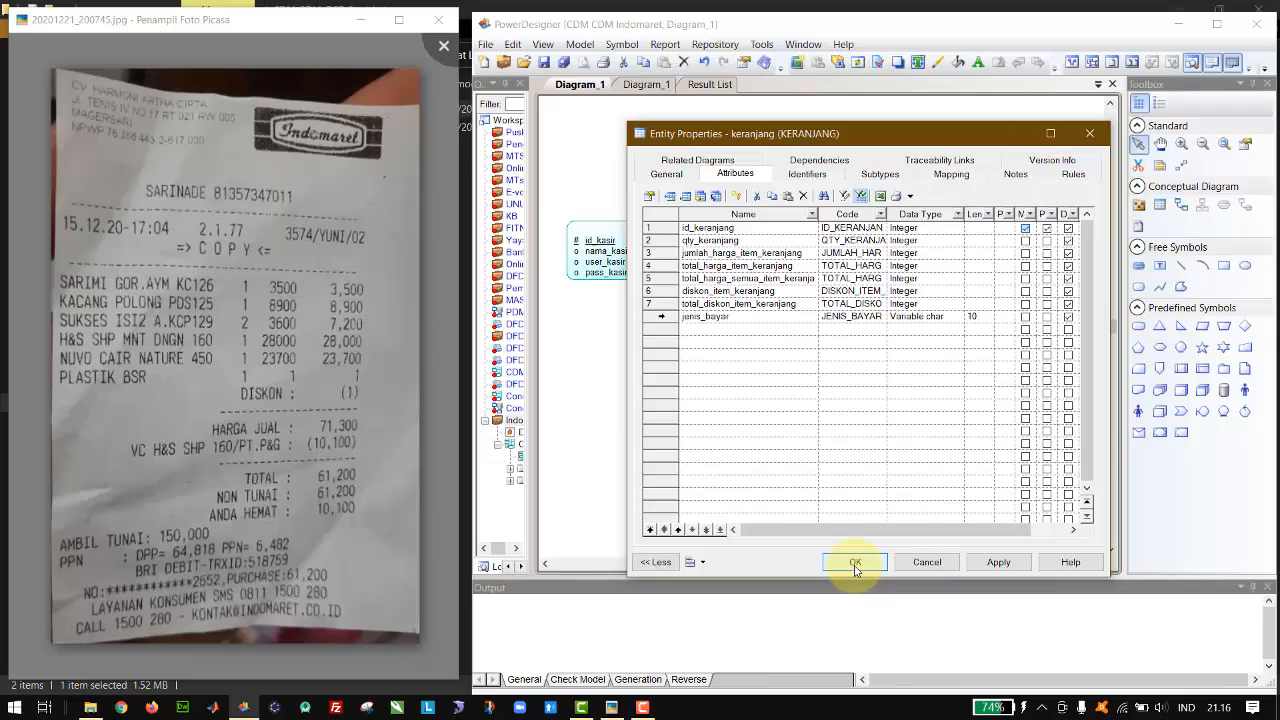
click(855, 566)
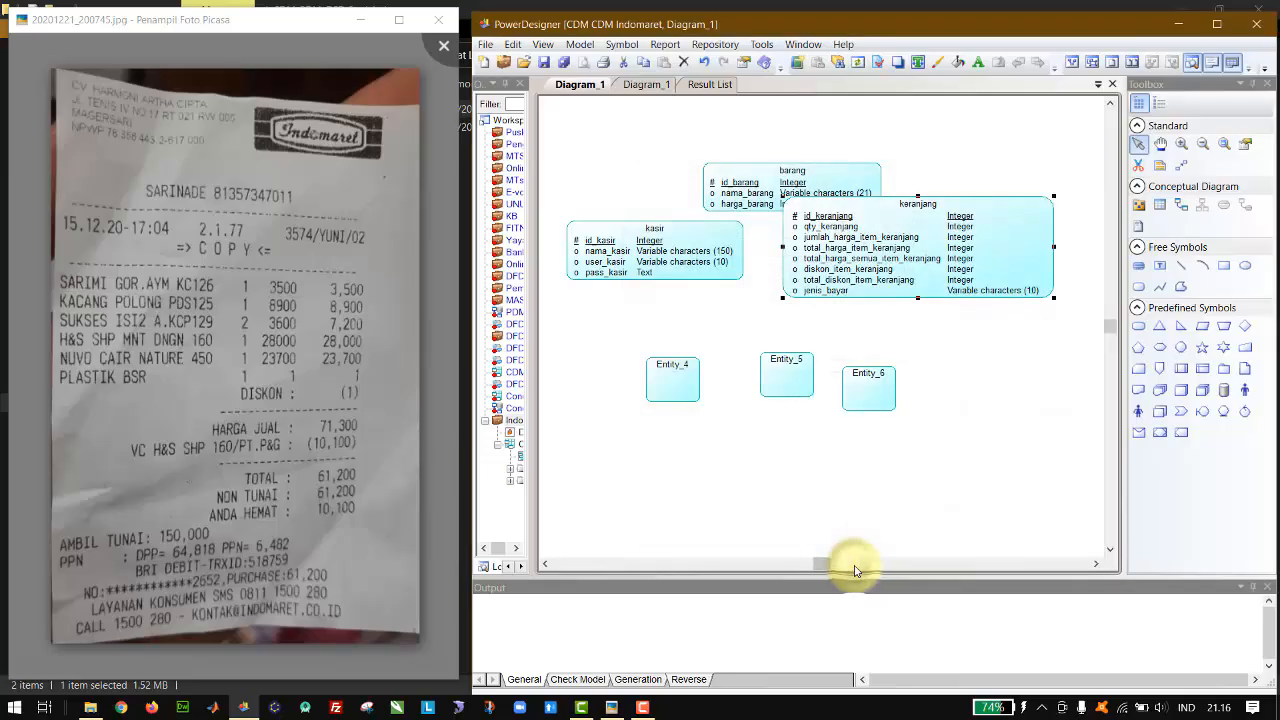
drag(914, 250, 968, 283)
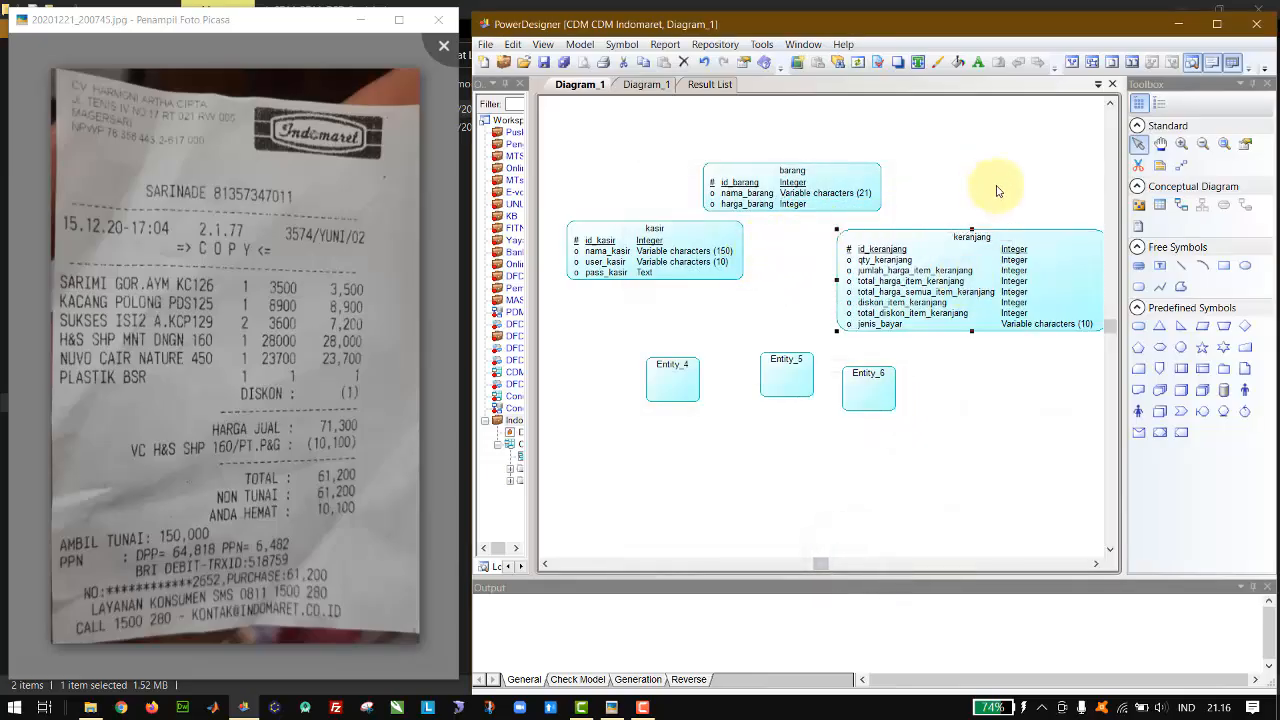
Step: Open the properties of Entity_4 and rename the entity as pembelian
click(679, 374)
double_click(679, 374)
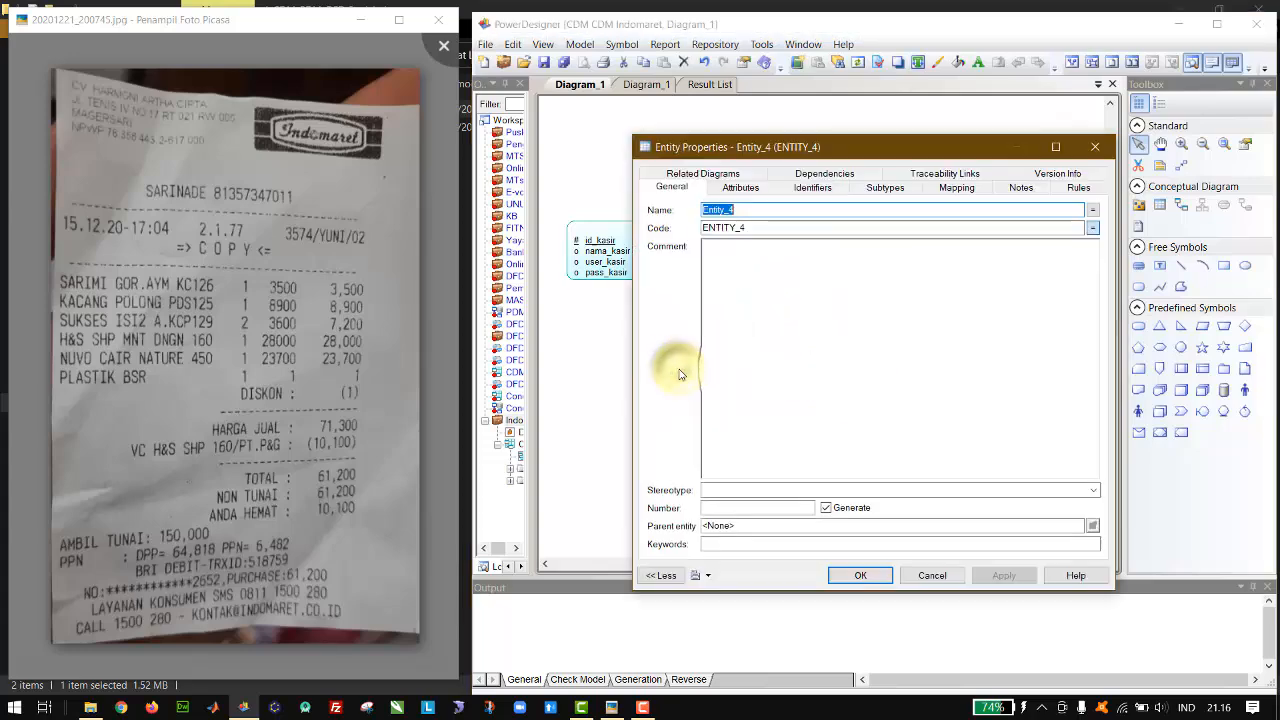
text(pembelian)
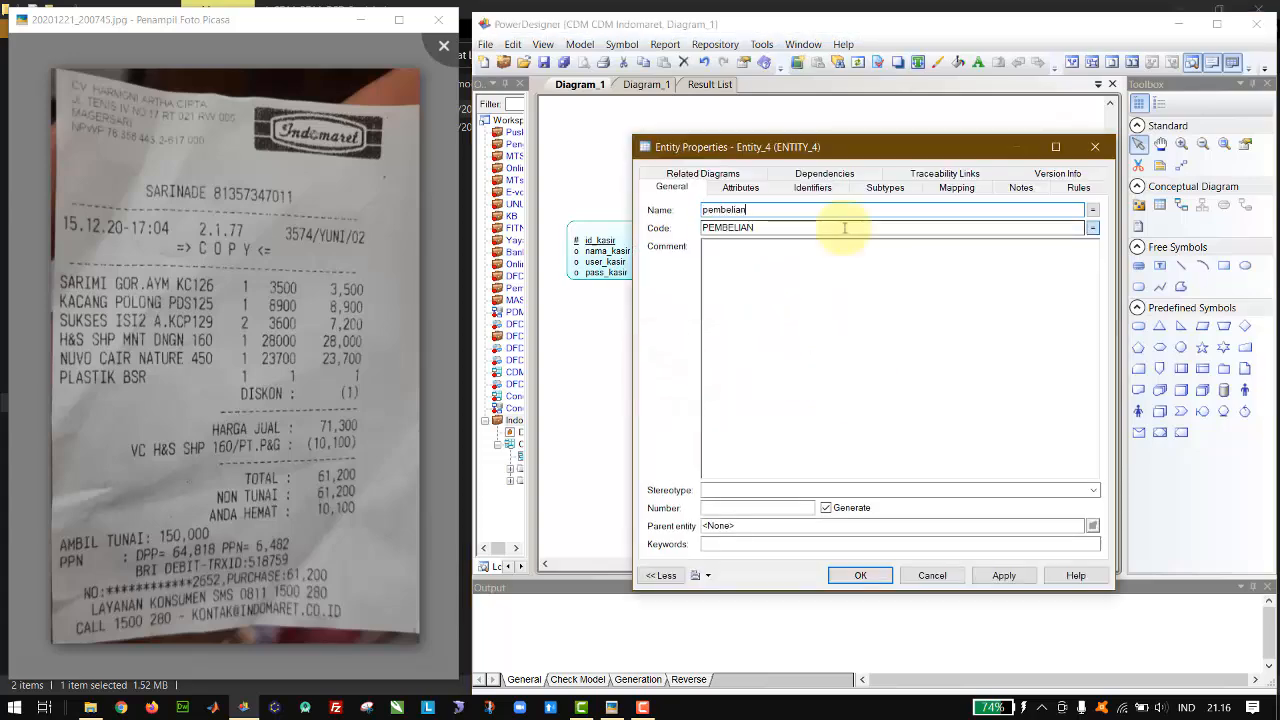
Step: Add a first attribute named id_pembelian to the pembelian entity and start a second attribute row
click(741, 187)
click(761, 244)
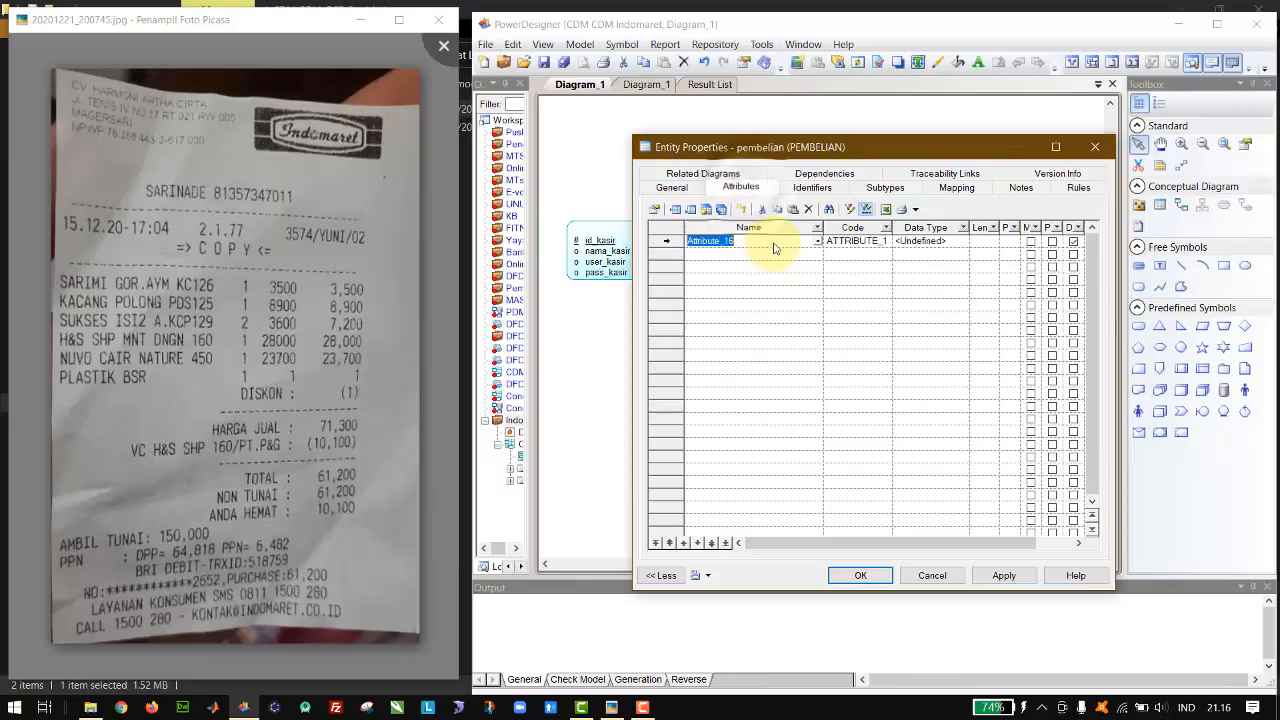
text(id_pembelian)
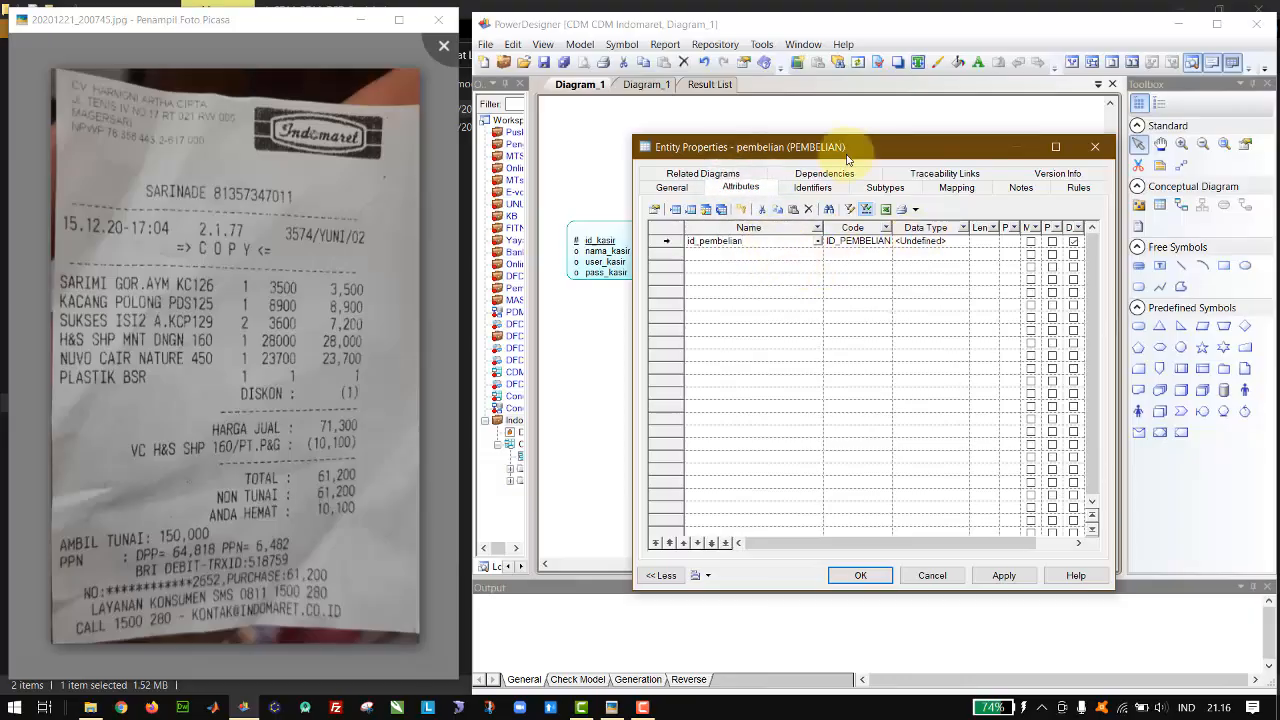
key(Down)
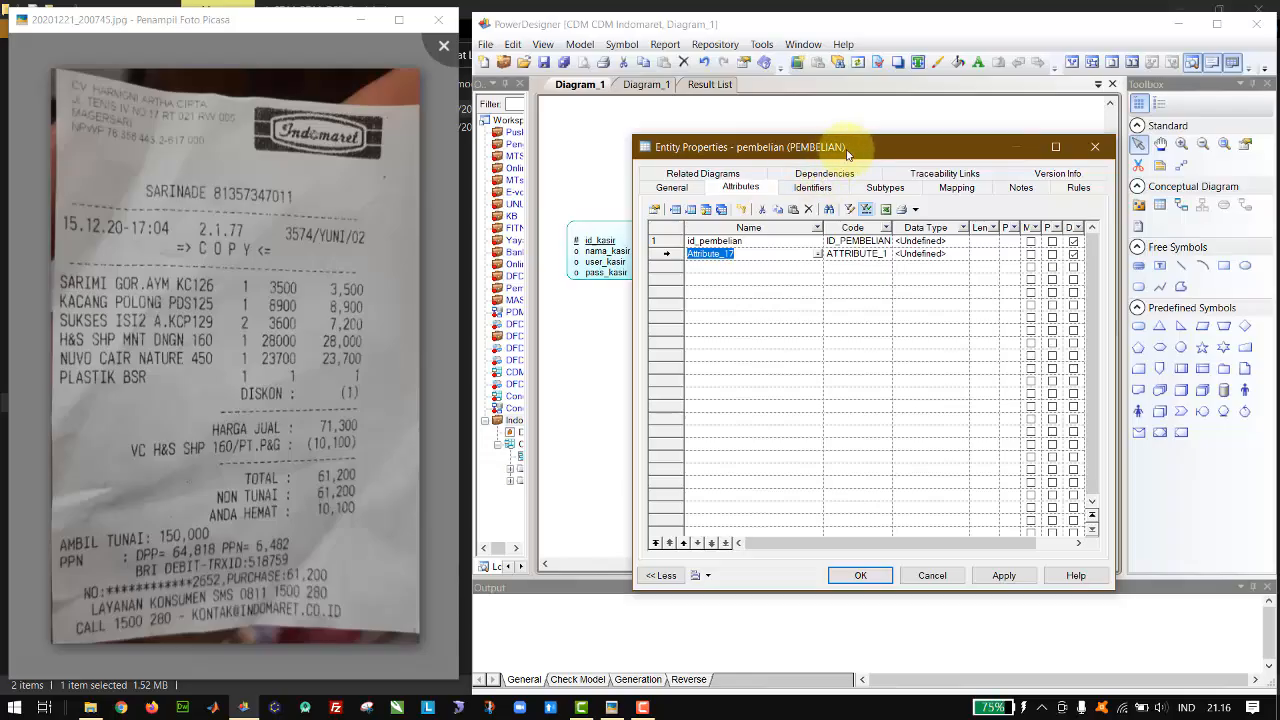
Step: Name the second attribute of the pembelian entity tgl_pembelian and add a third attribute row
drag(868, 153, 770, 365)
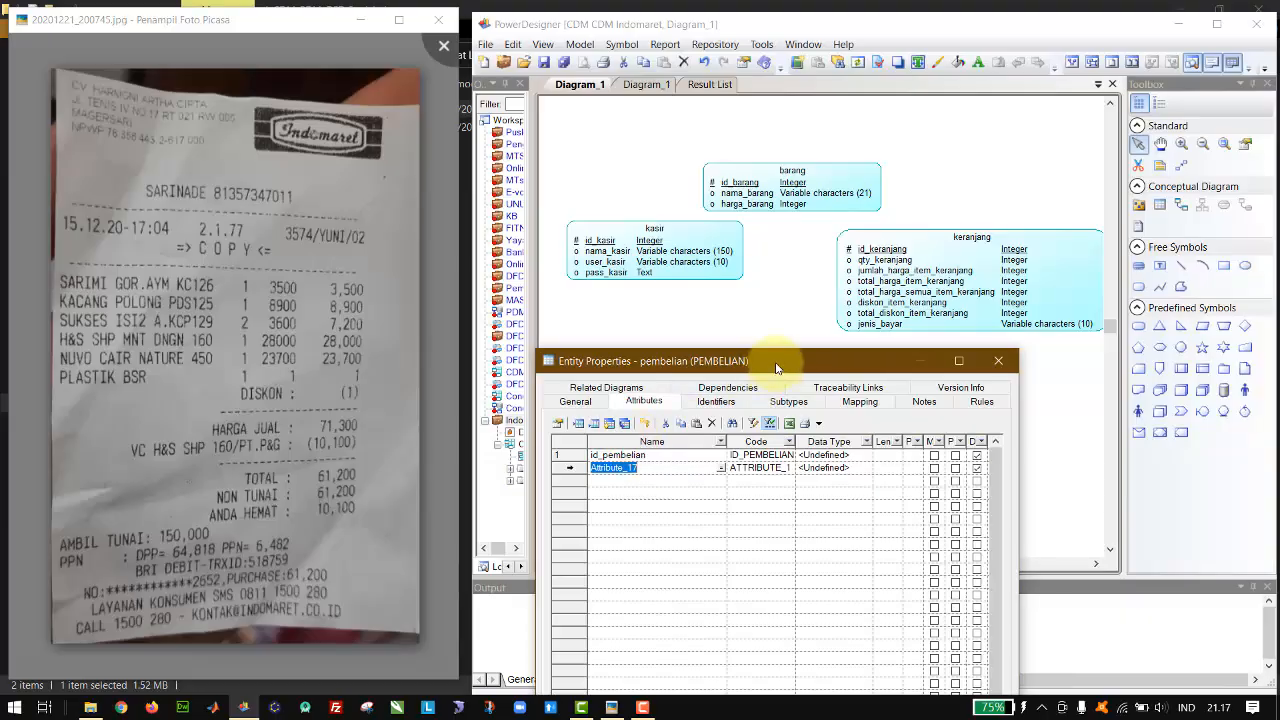
drag(792, 360, 818, 327)
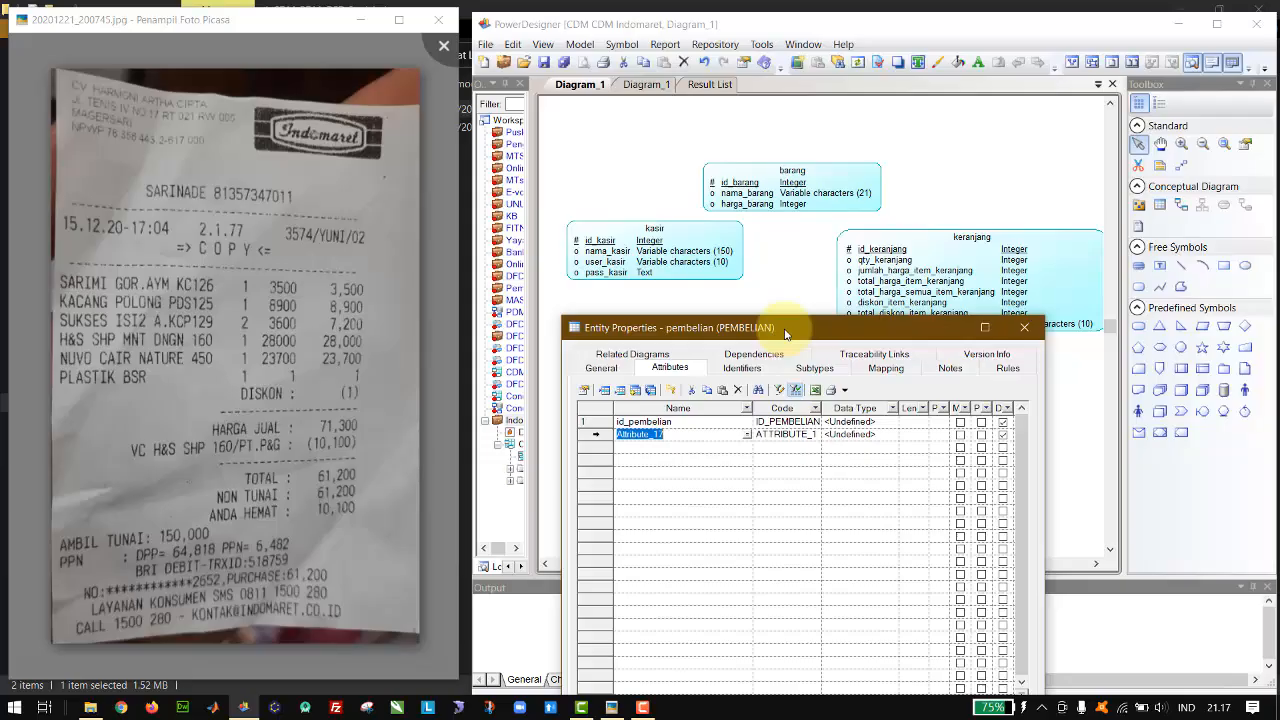
text(tgl)
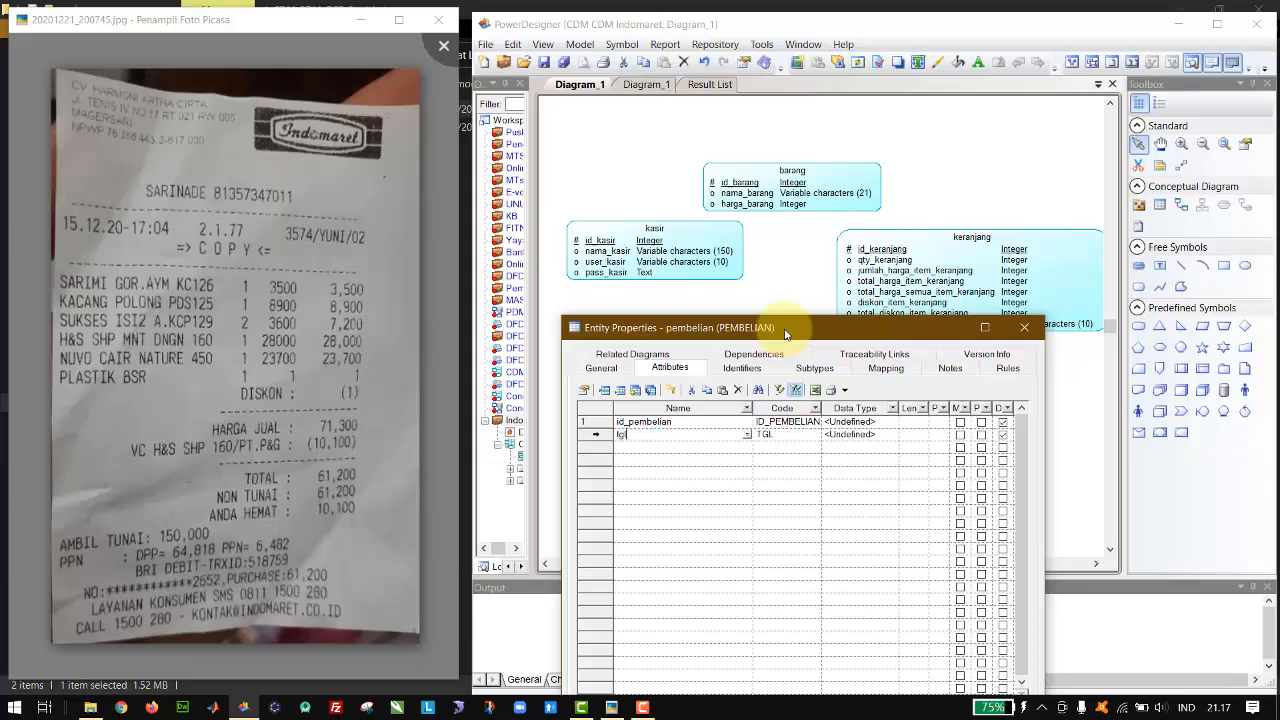
text(_pembelian)
key(Return)
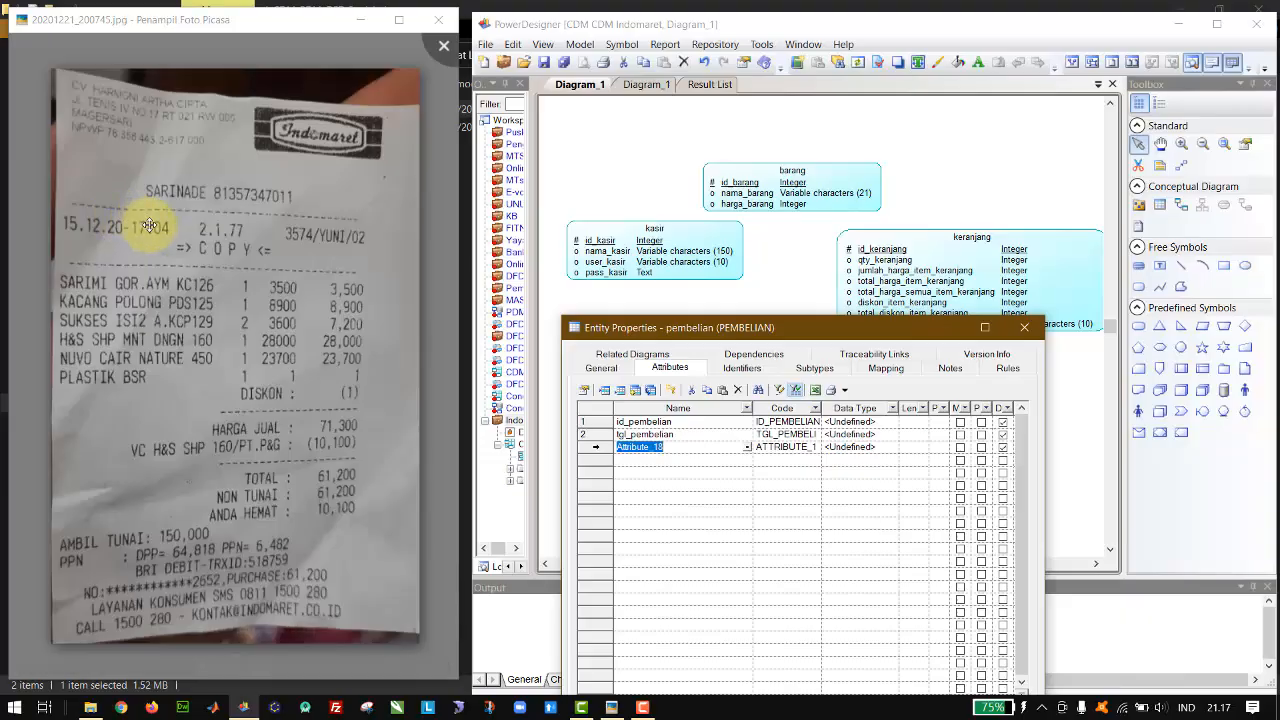
Step: Rename the tgl_pembelian attribute as waktu_pembelian
click(632, 435)
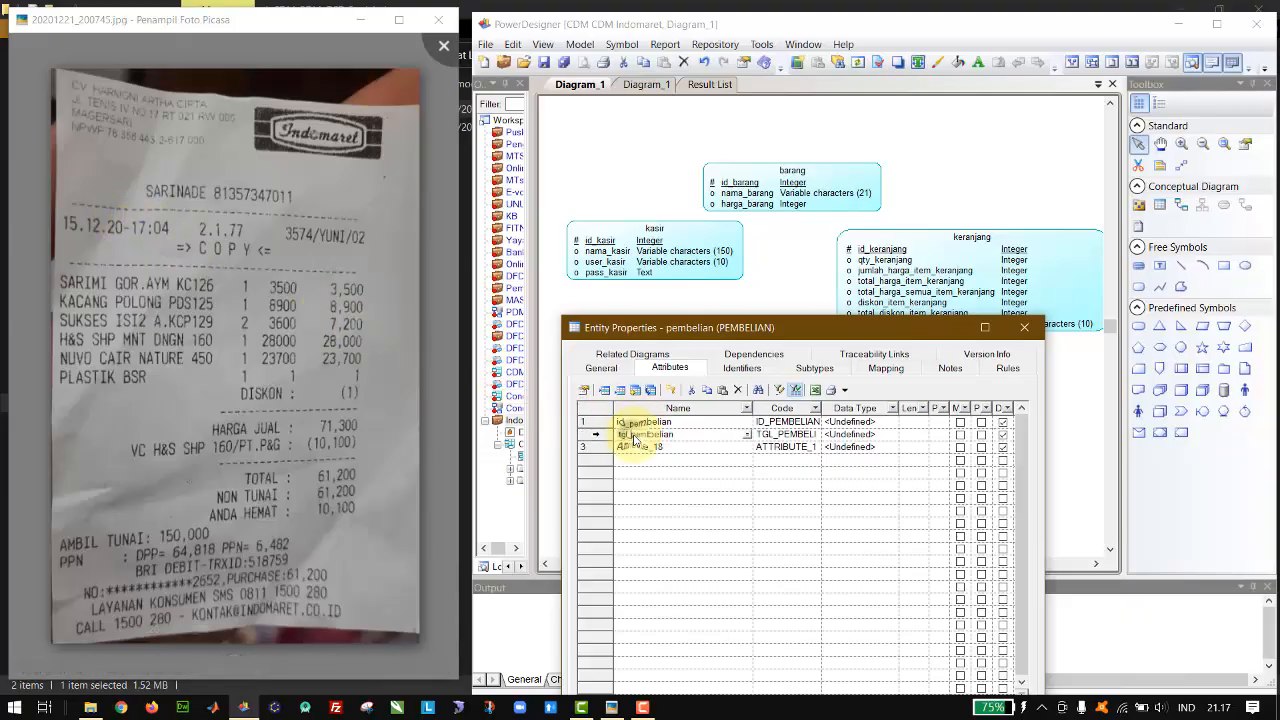
key(BackSpace)
key(BackSpace)
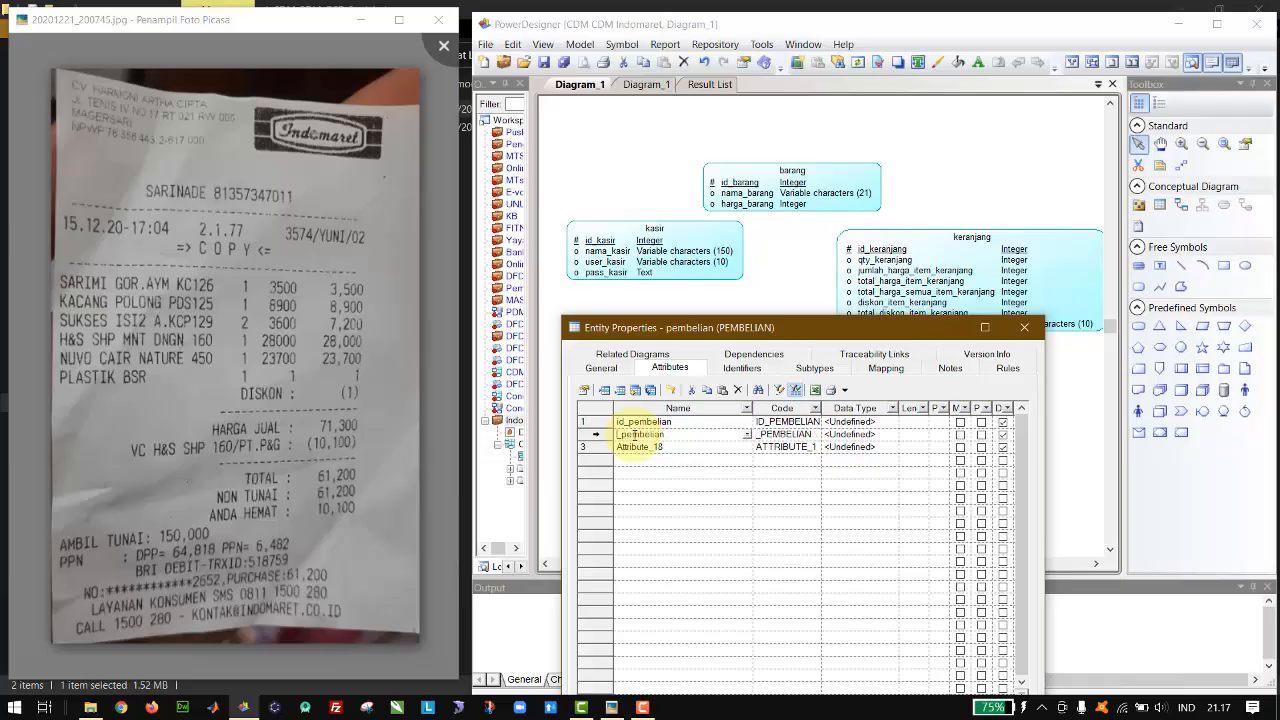
text(waktu)
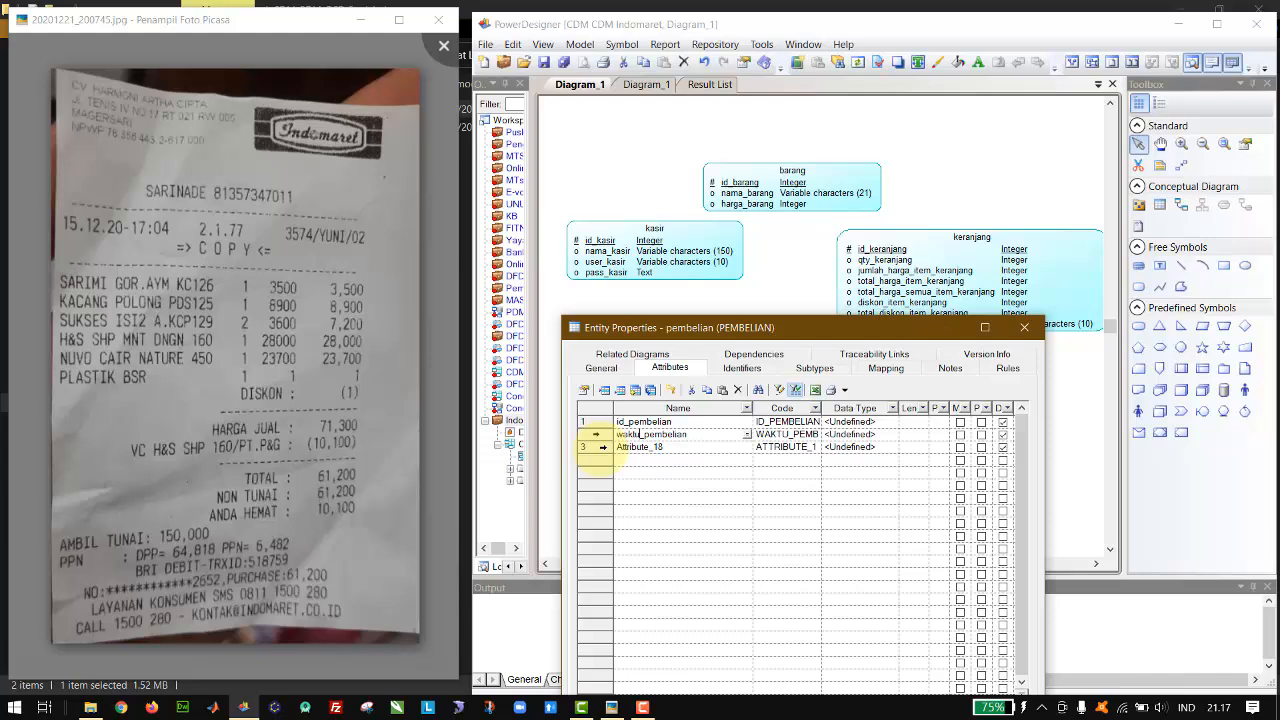
Step: Name the third attribute of the pembelian entity nota_pembelian
click(597, 446)
click(702, 448)
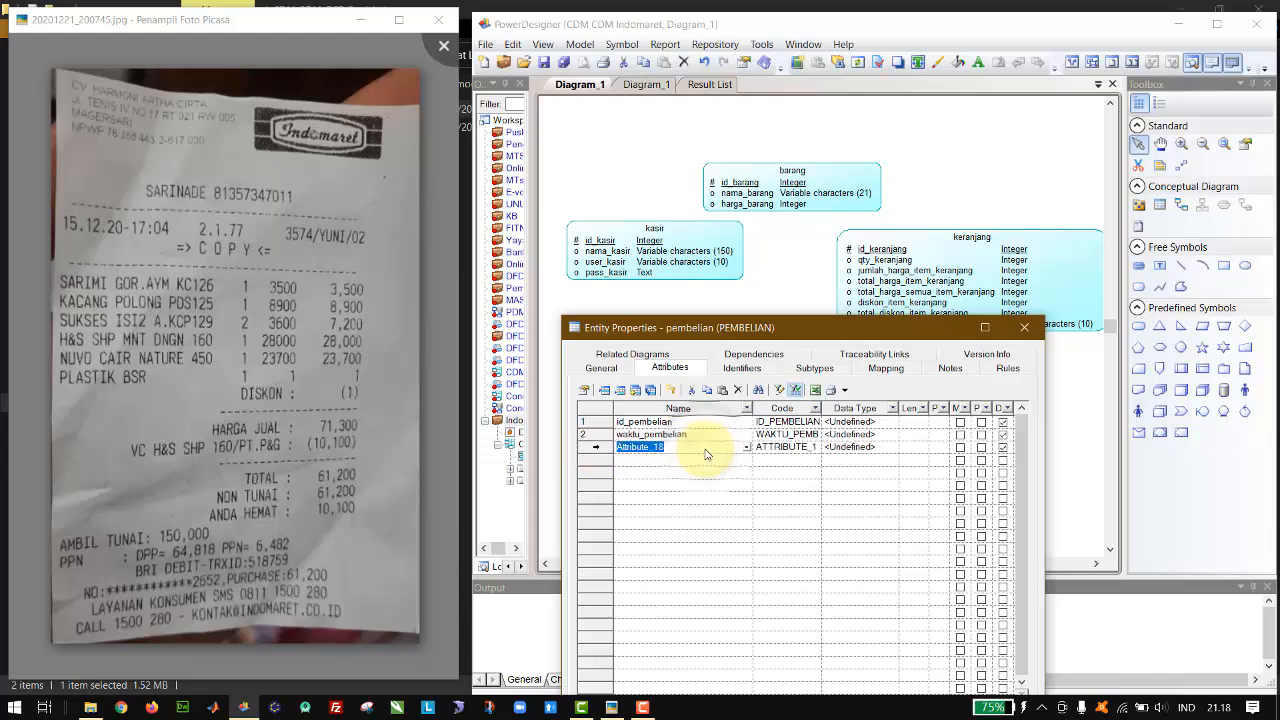
text(nota_pembelian)
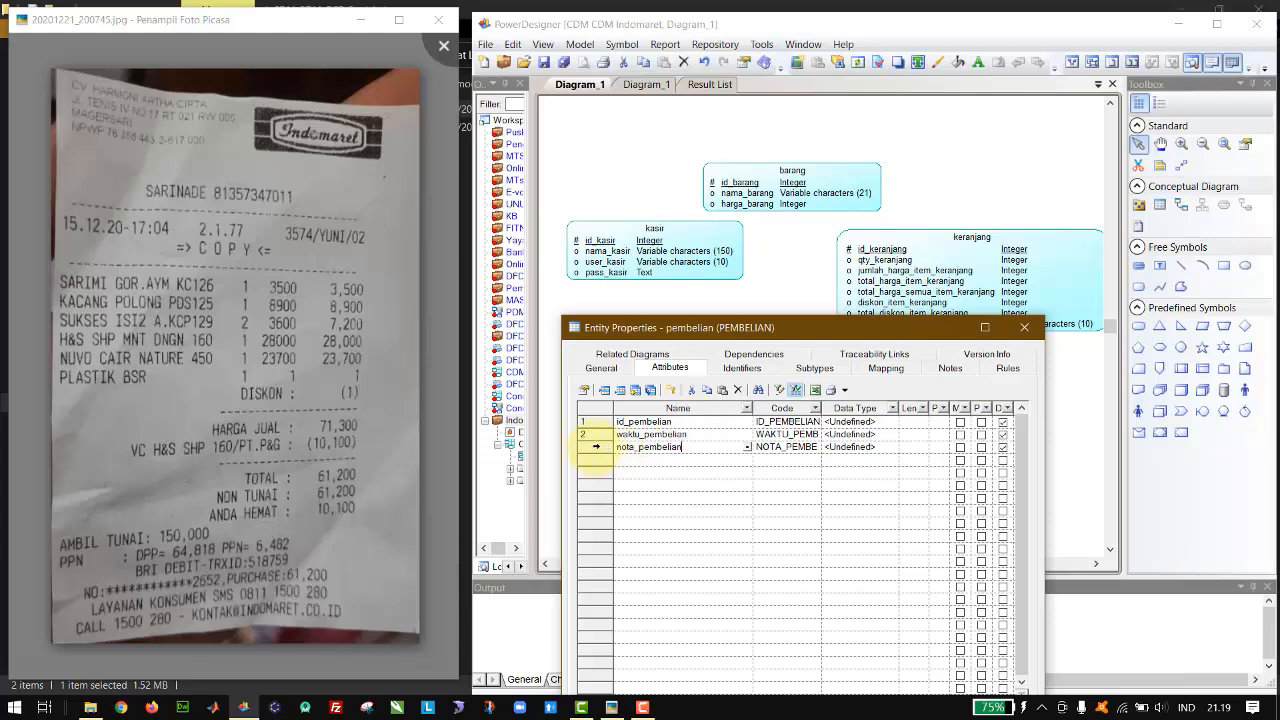
Step: Delete the nota_pembelian attribute from the pembelian entity
click(598, 447)
key(Delete)
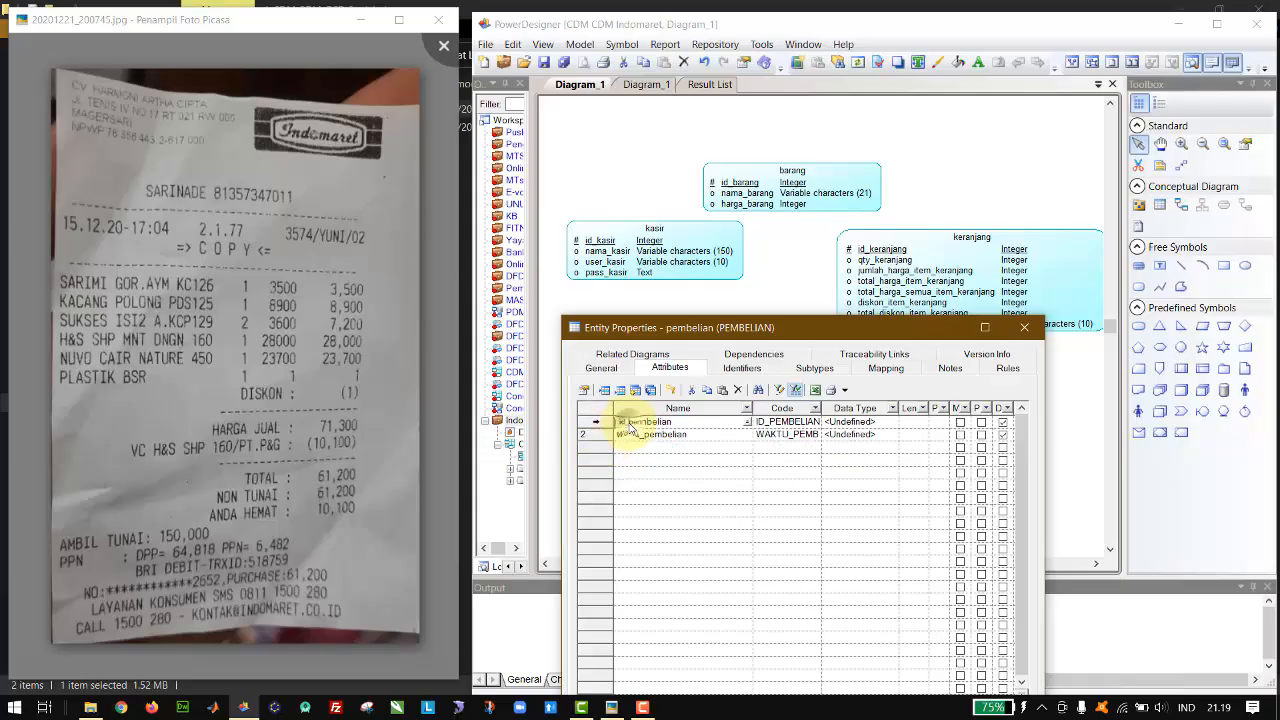
Step: Mark id_pembelian as the primary identifier and set its data type to Variable characters with length 15
click(622, 421)
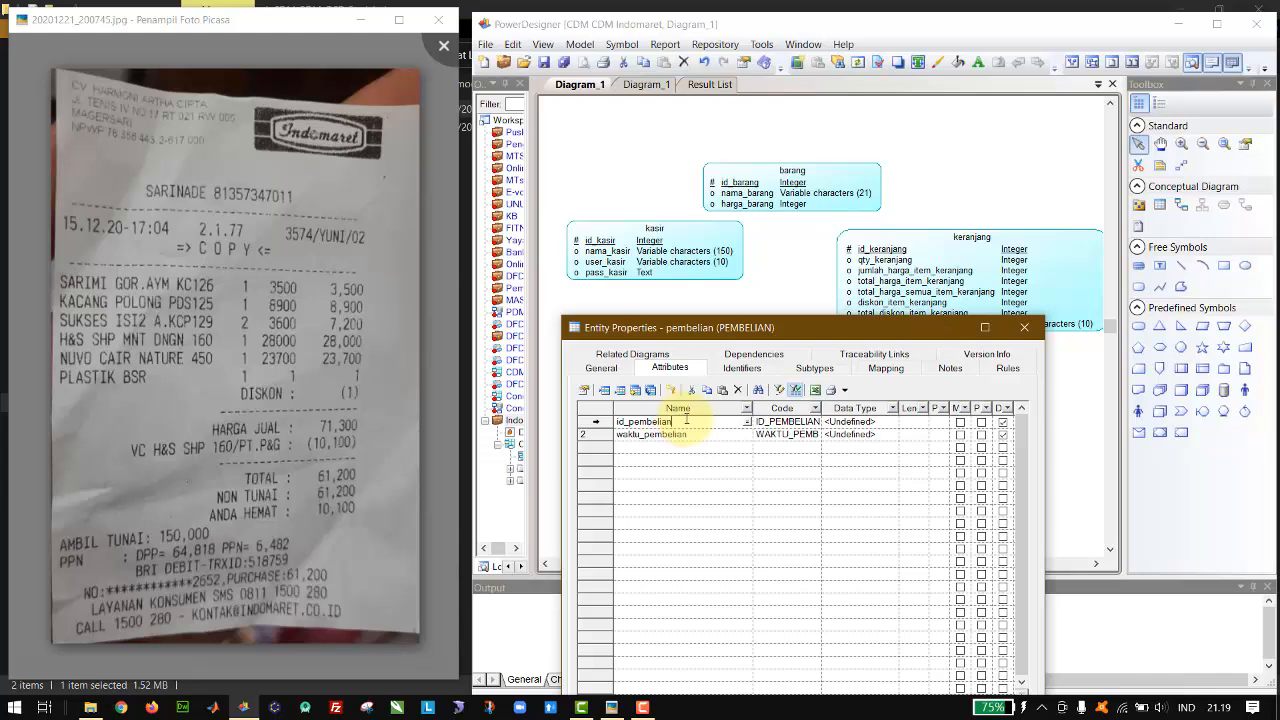
click(981, 422)
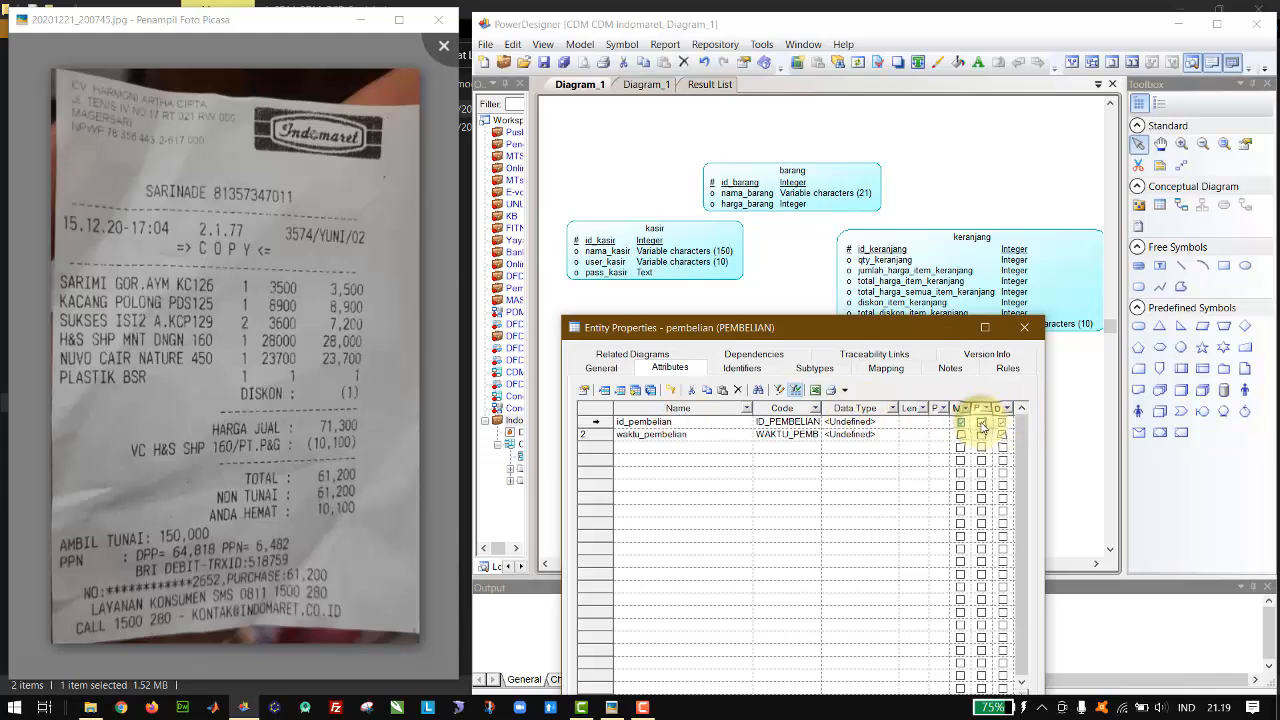
click(894, 422)
drag(725, 393, 903, 281)
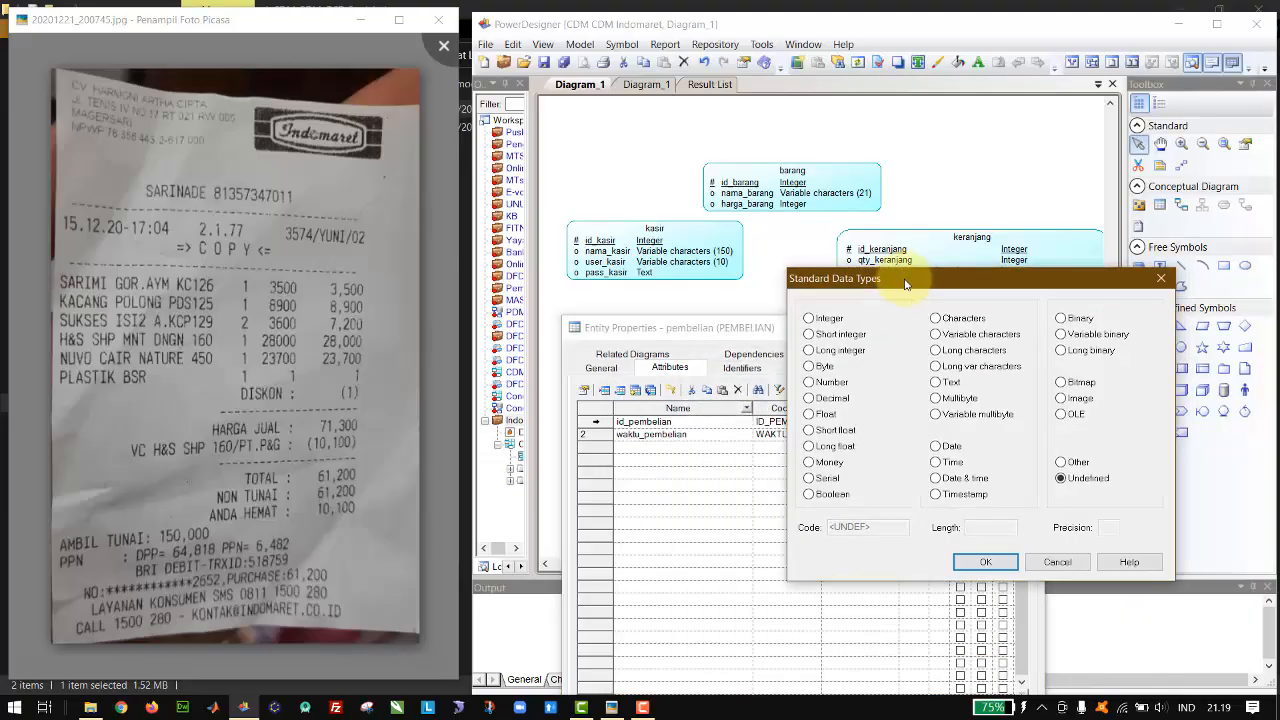
click(960, 338)
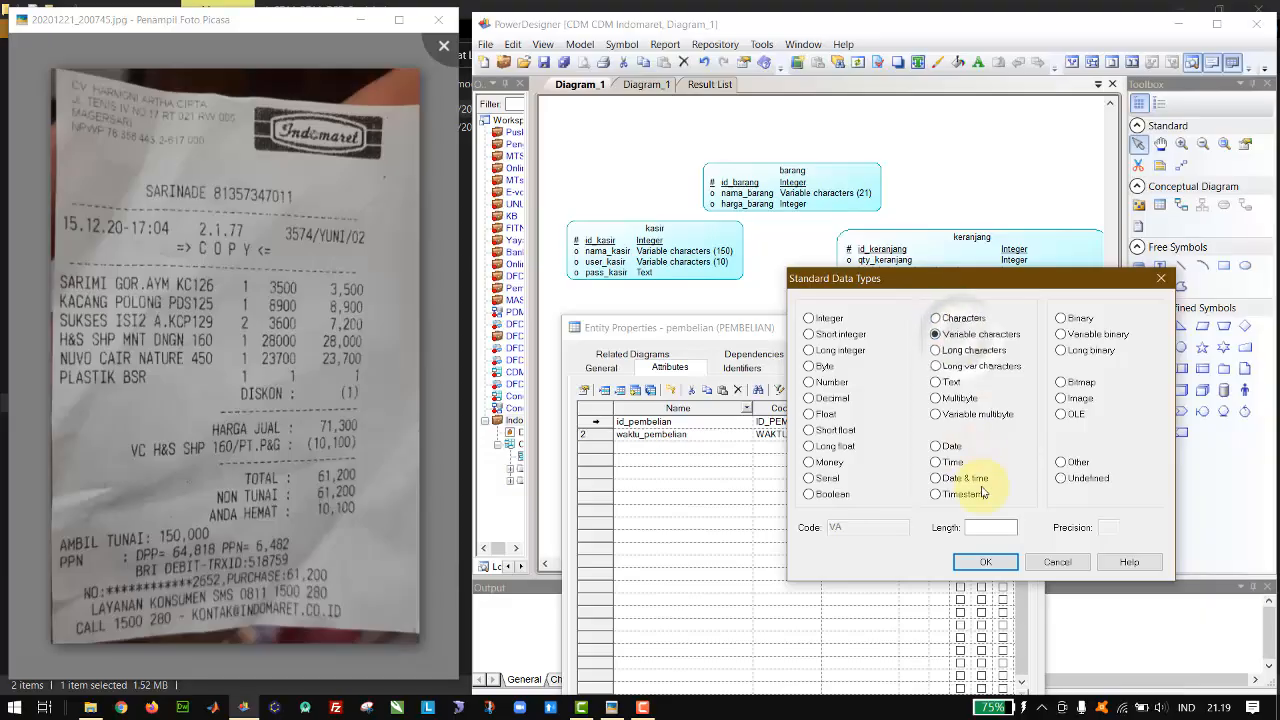
click(1004, 521)
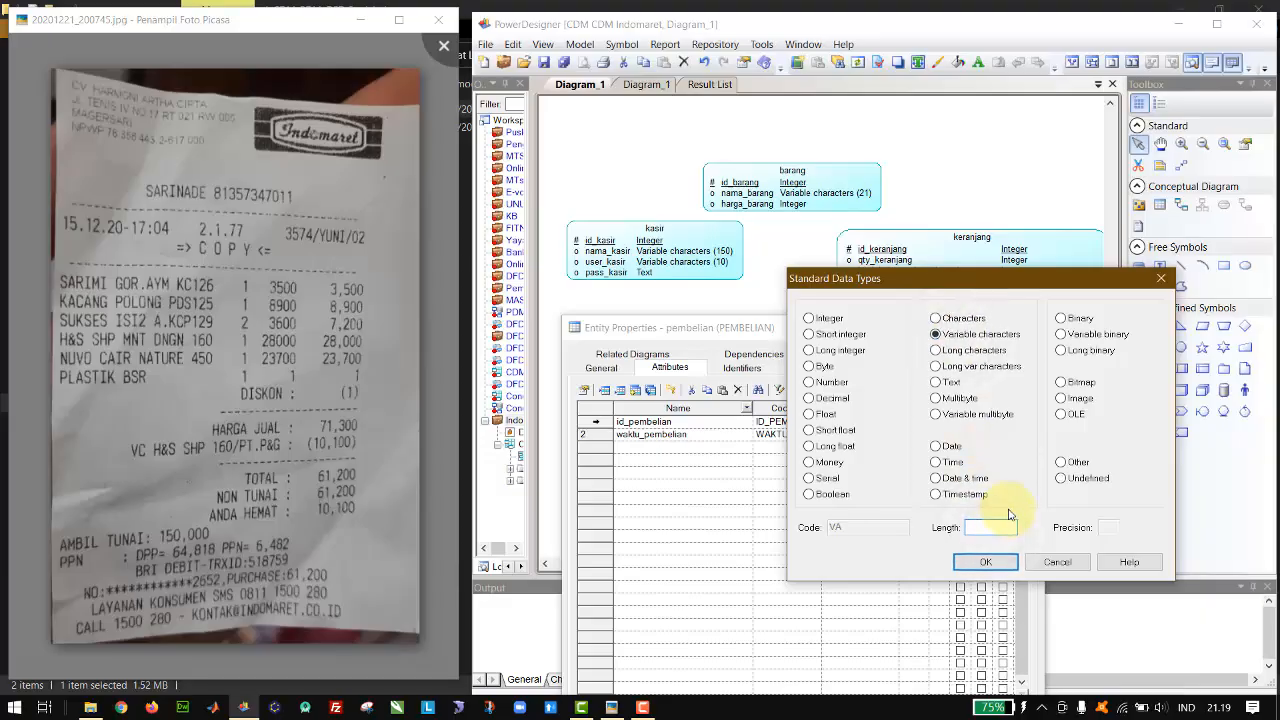
text(15)
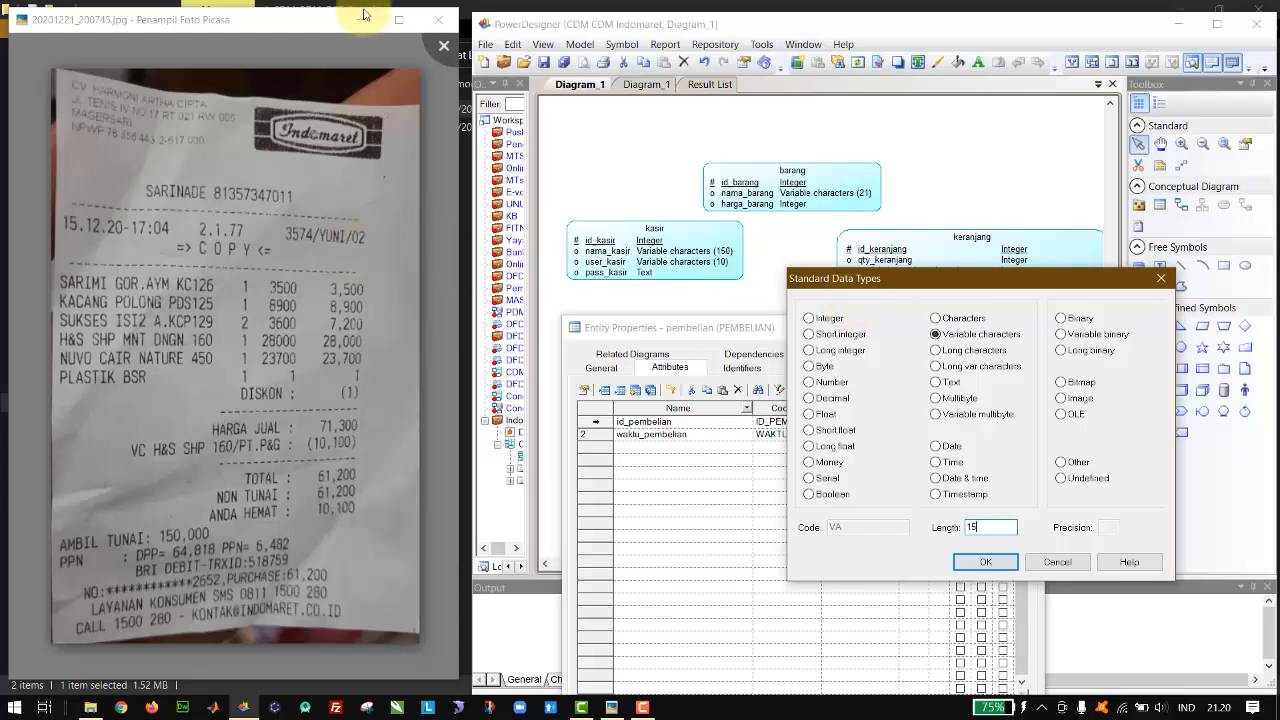
click(259, 224)
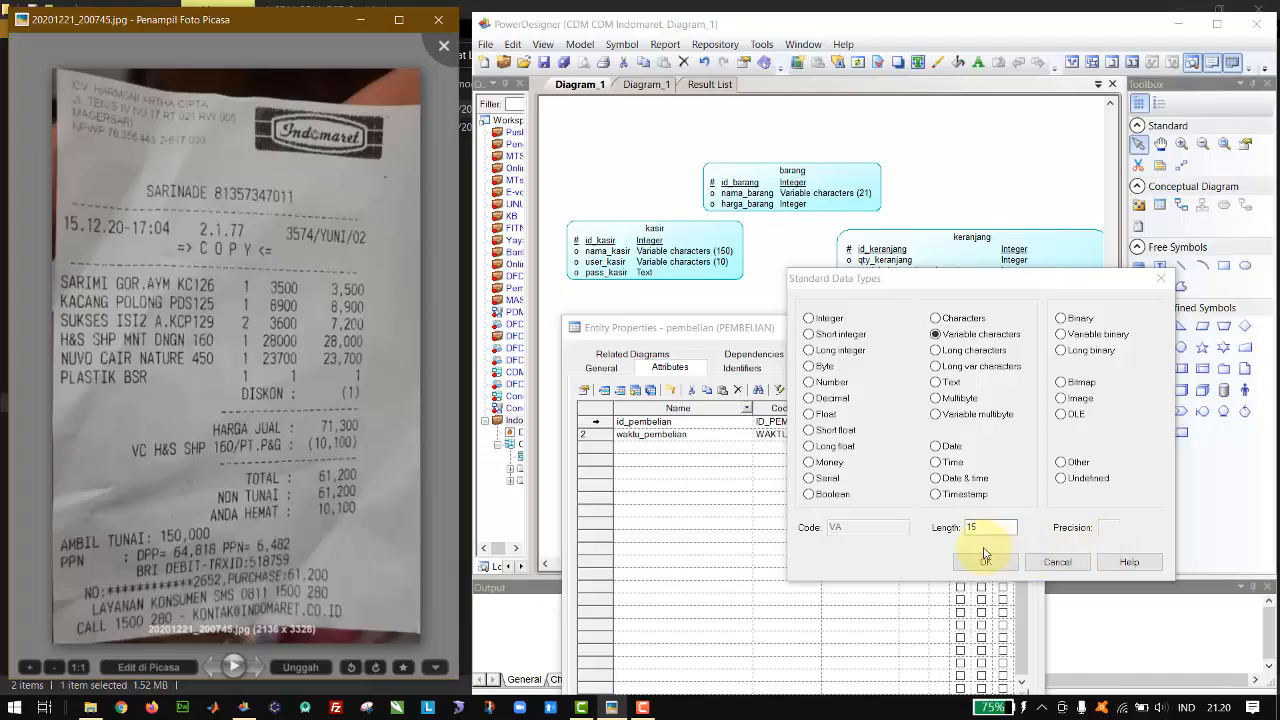
click(984, 549)
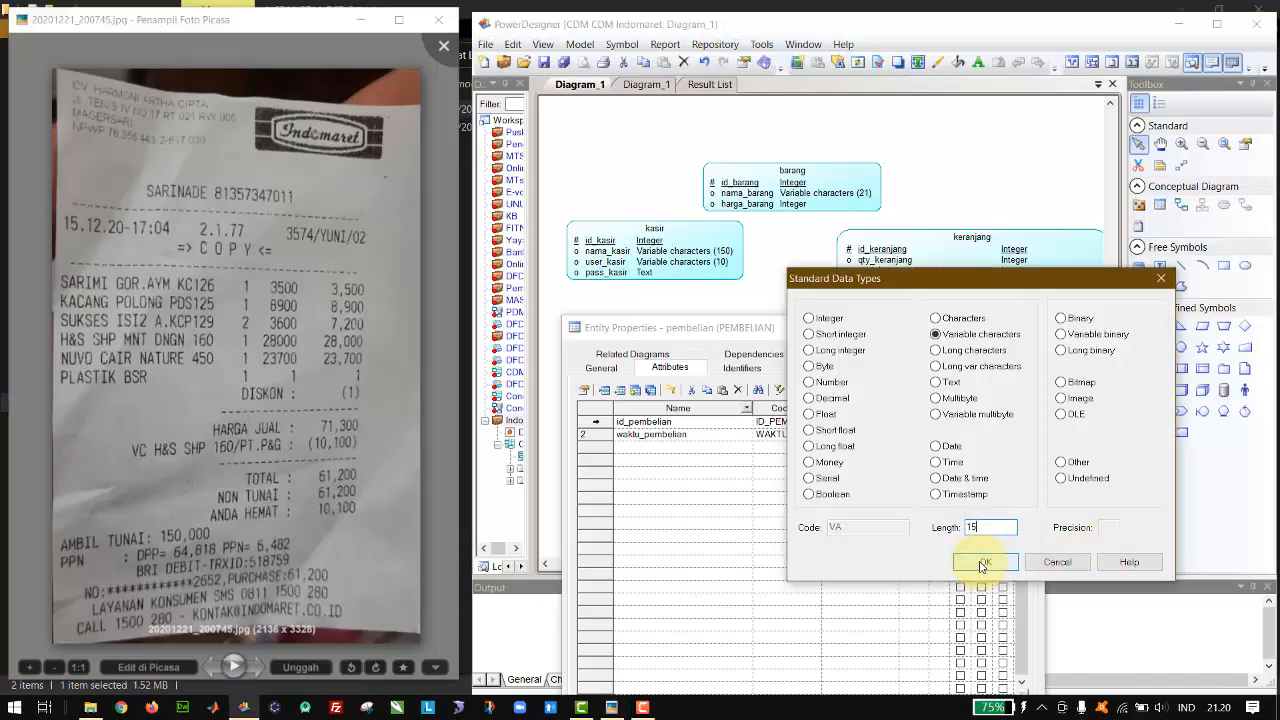
click(985, 563)
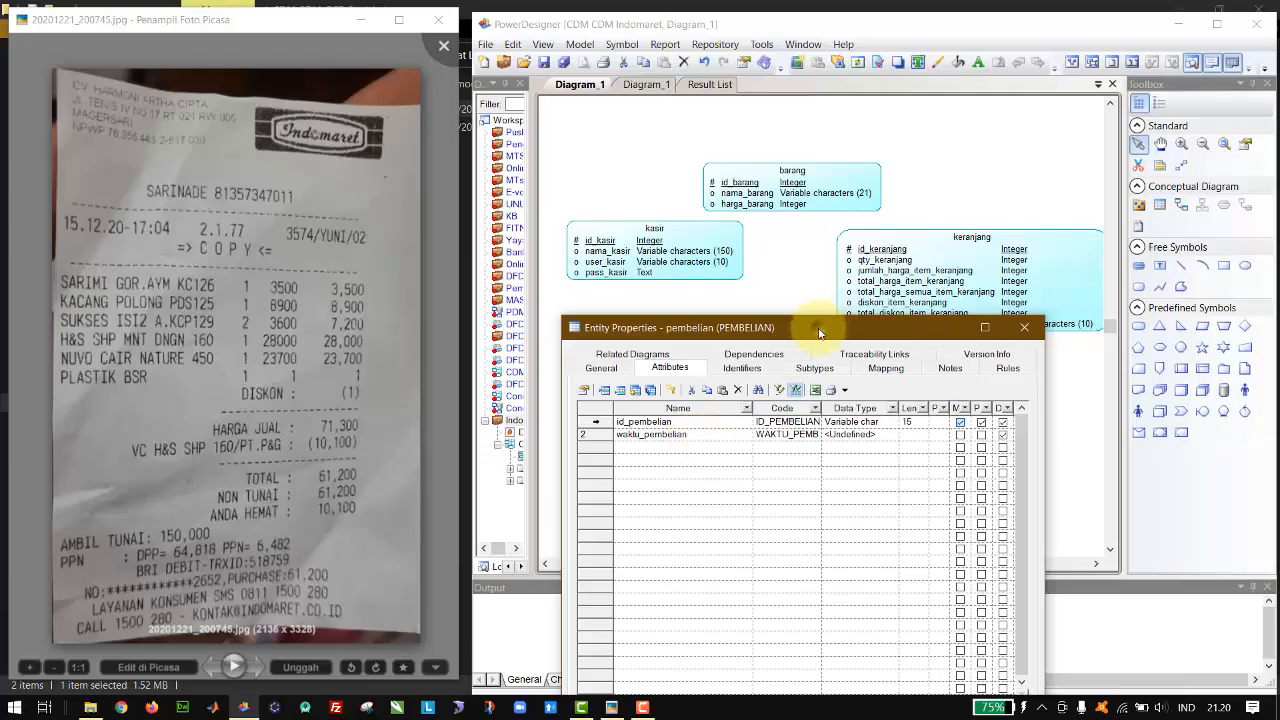
Step: Add a third attribute named jumlah_uang_pembelian to the pembelian entity, followed by a fourth attribute row
drag(818, 333, 826, 370)
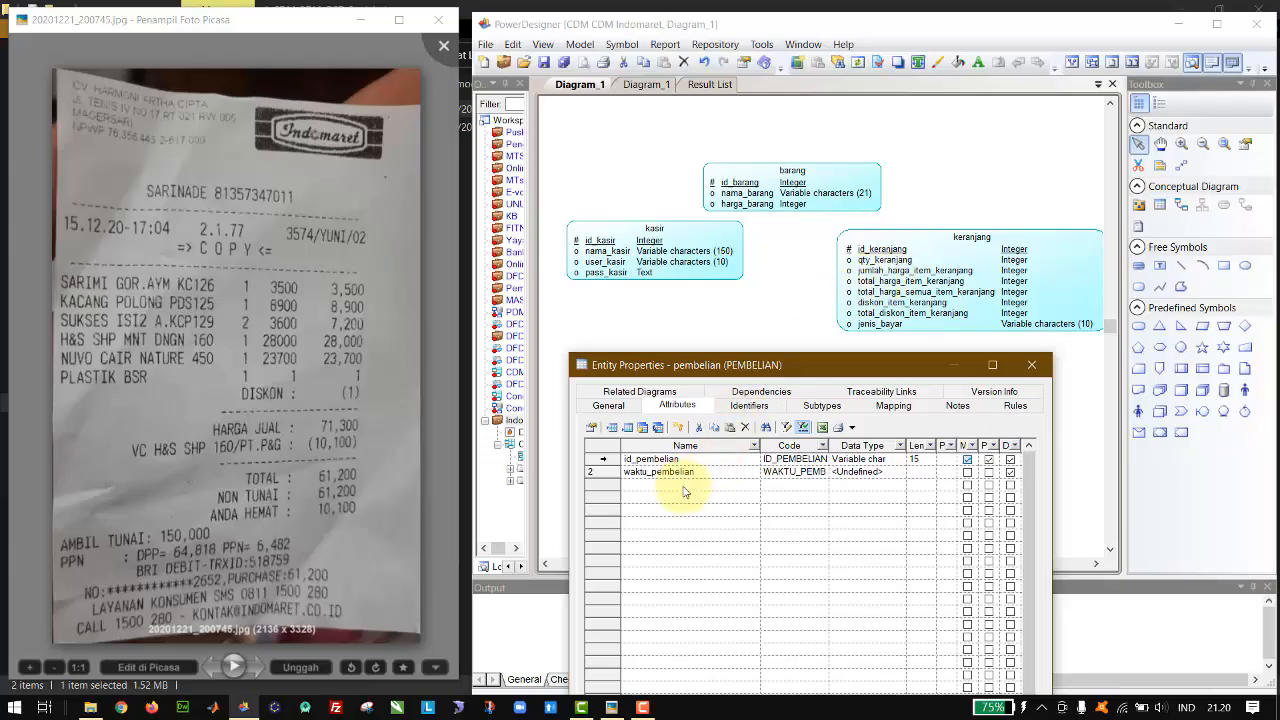
drag(812, 372, 797, 359)
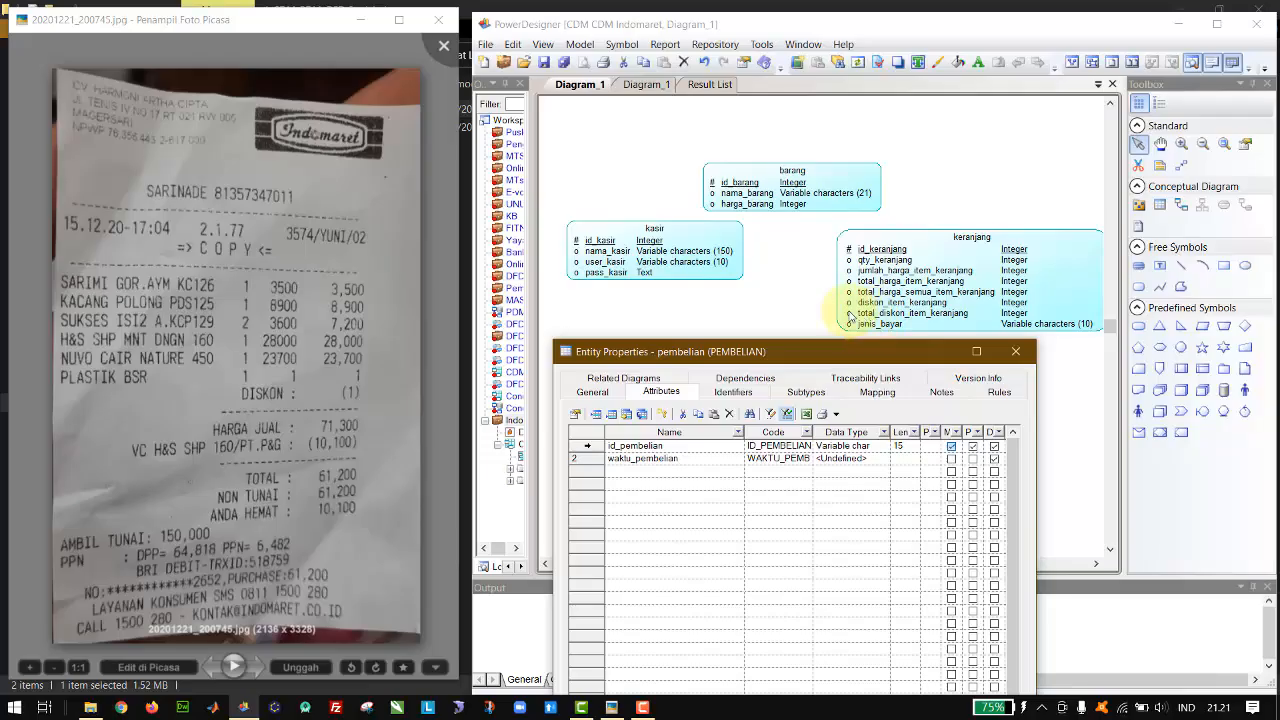
click(826, 306)
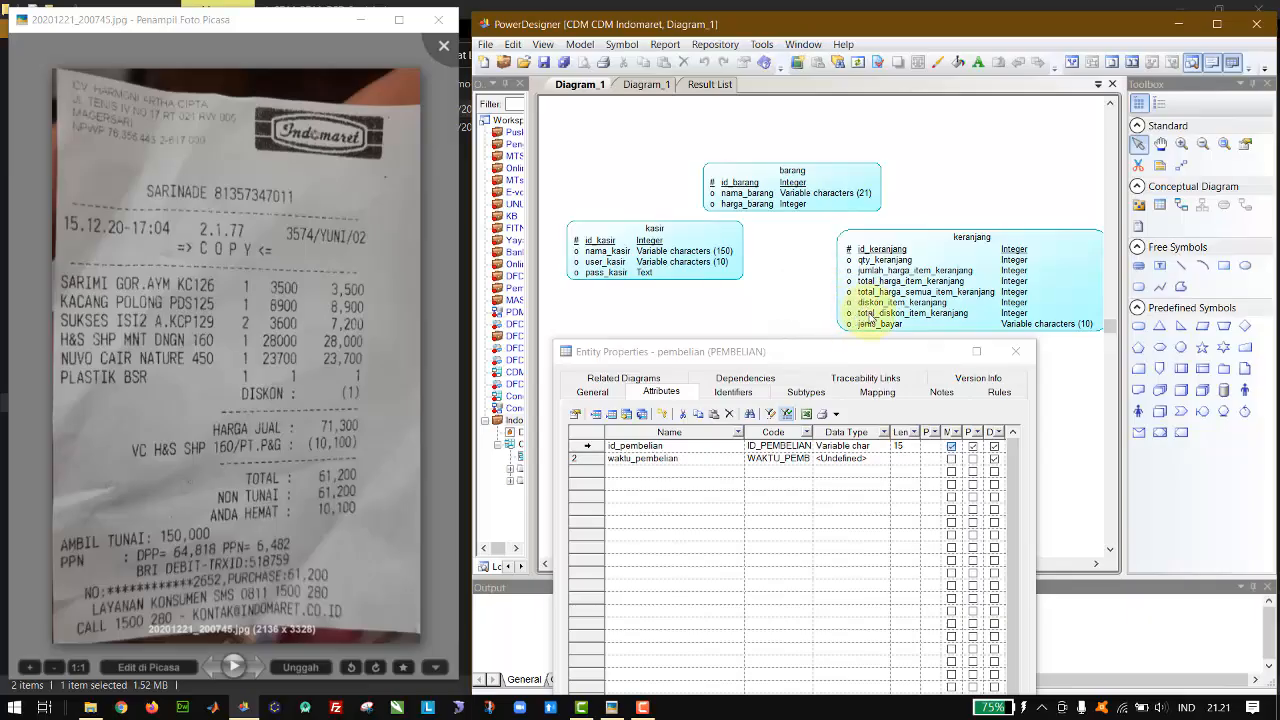
click(705, 476)
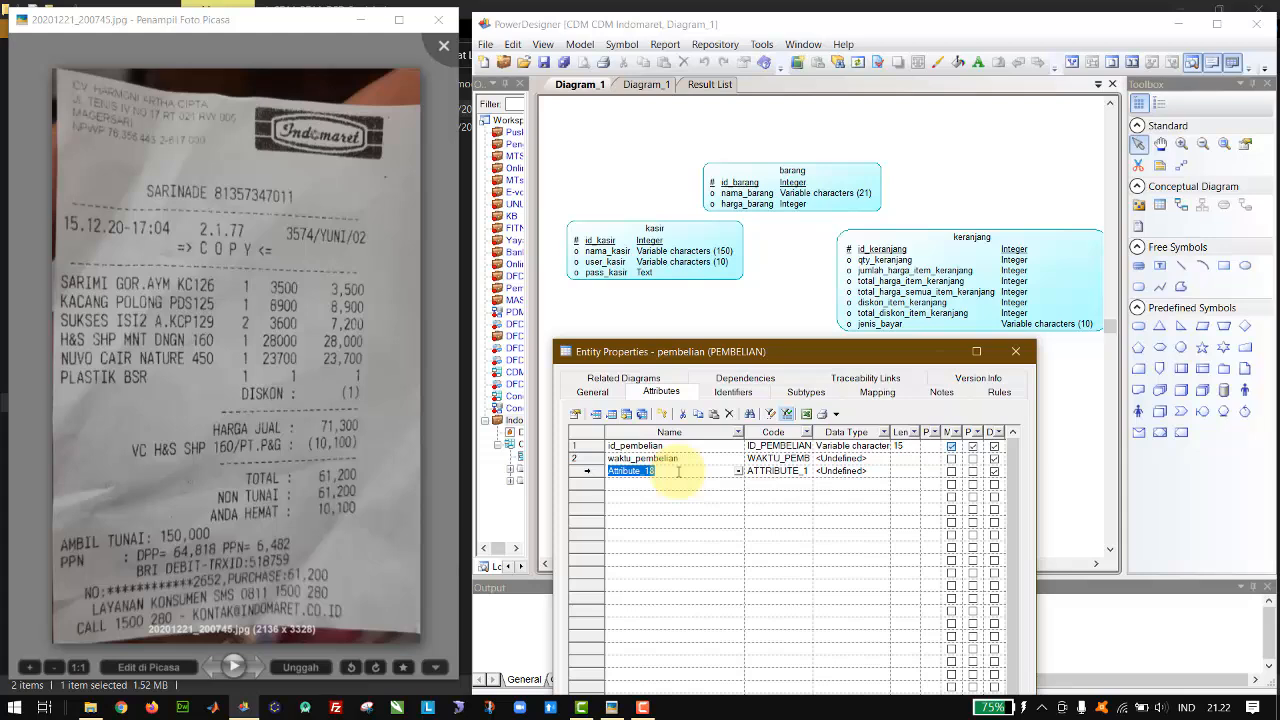
click(678, 471)
text(a)
key(BackSpace)
key(BackSpace)
key(BackSpace)
key(BackSpace)
key(BackSpace)
key(BackSpace)
key(BackSpace)
key(BackSpace)
key(BackSpace)
key(BackSpace)
key(BackSpace)
key(BackSpace)
key(BackSpace)
text(ju)
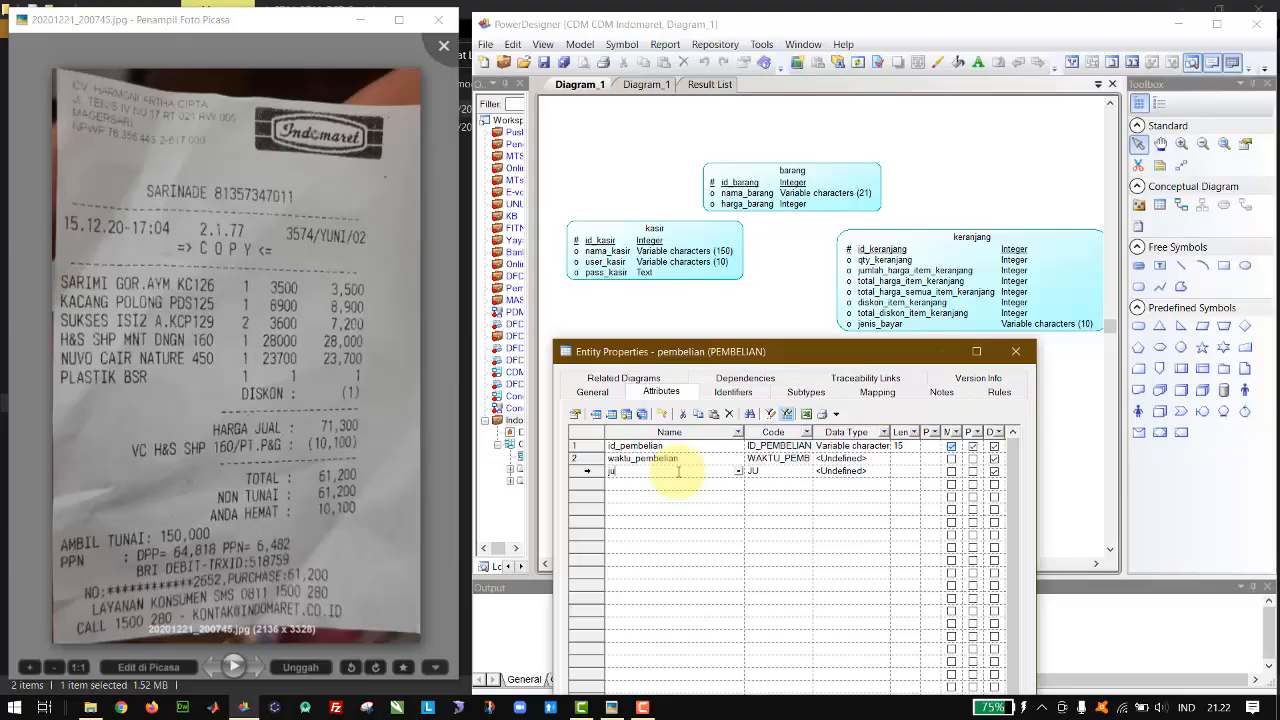
text(mlah_uang_pembelian)
key(Return)
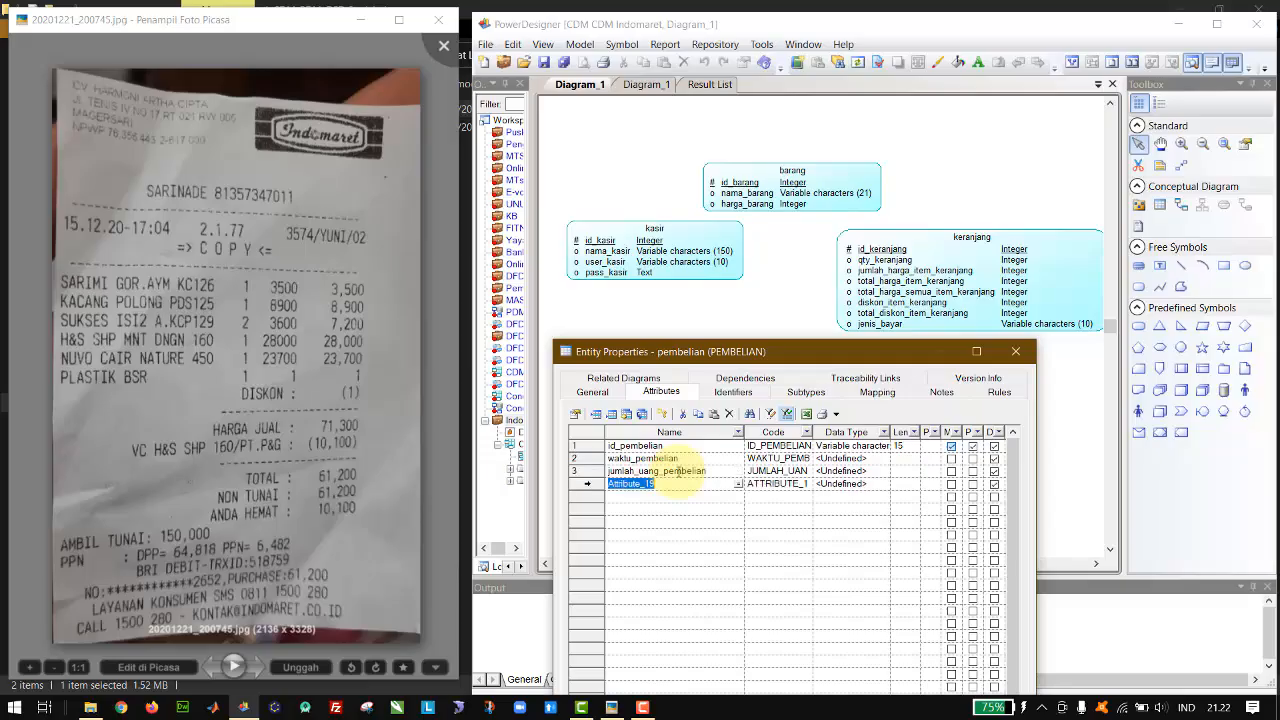
Step: Name the fourth attribute of the pembelian entity kembalian_uang_pembelian
text(kembalian)
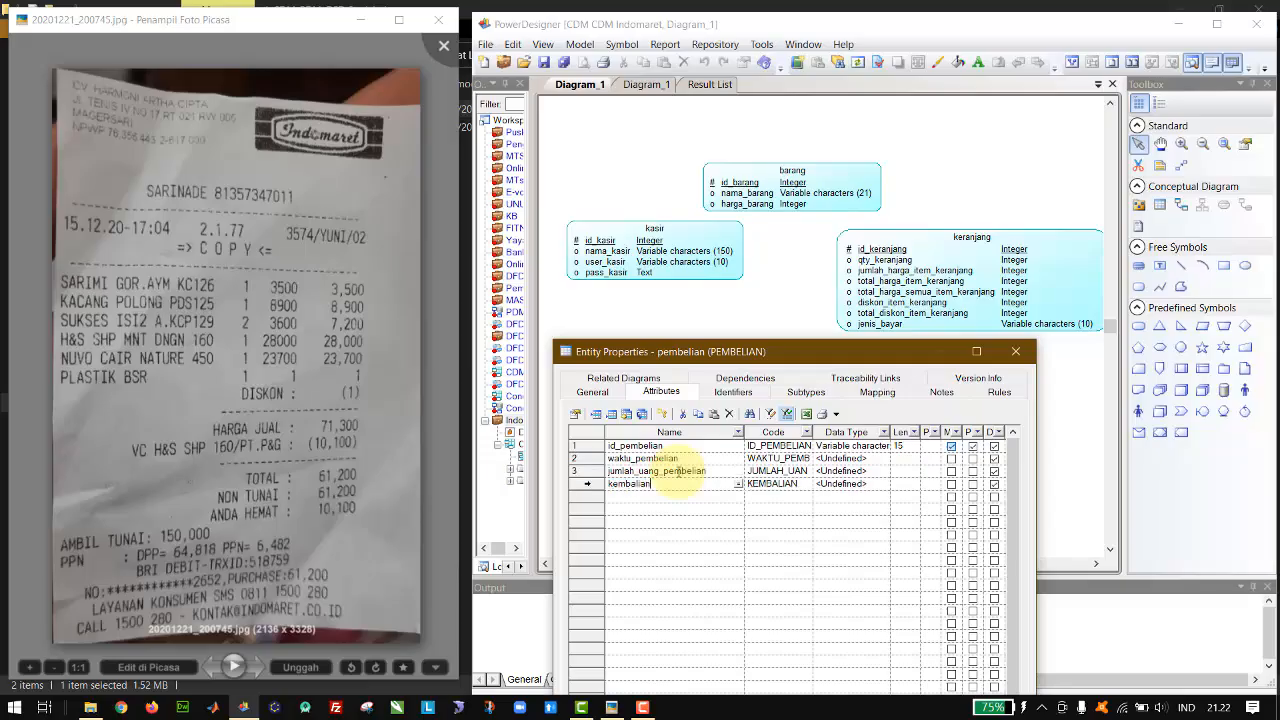
text(_uang_pembelian)
Step: Set the data type of the waktu_pembelian attribute to Date & time
click(882, 461)
click(882, 461)
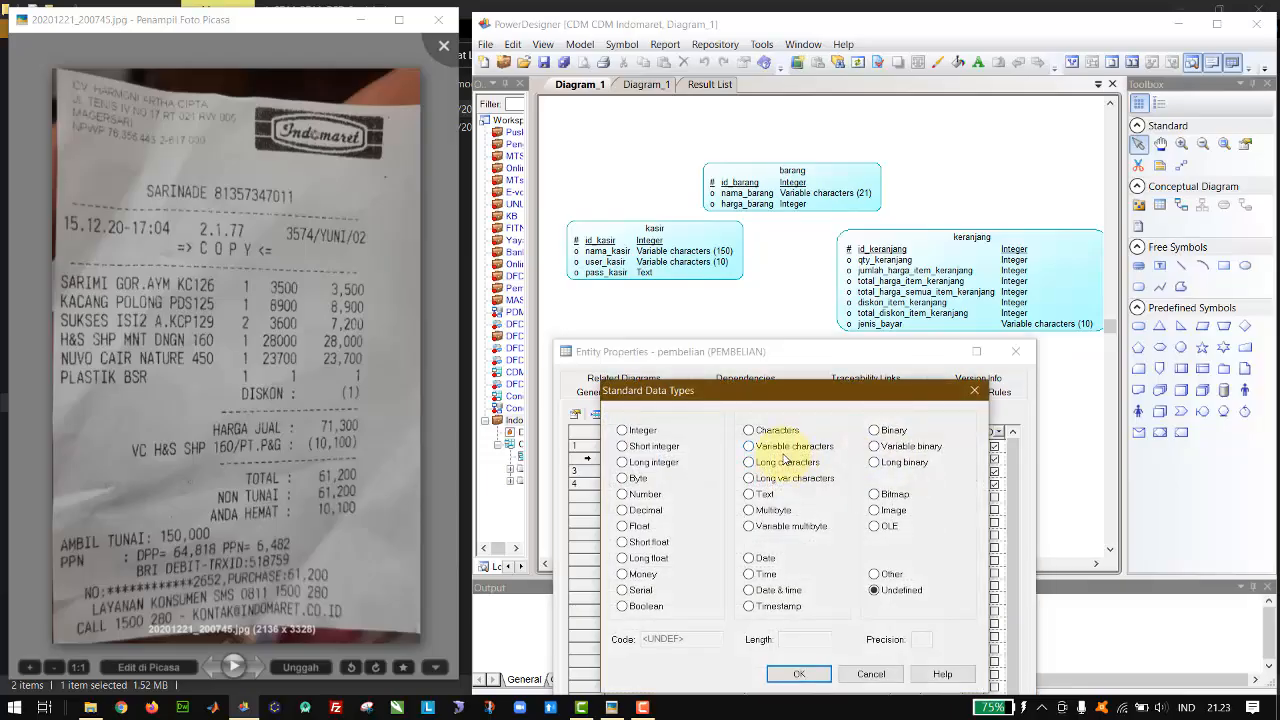
click(775, 591)
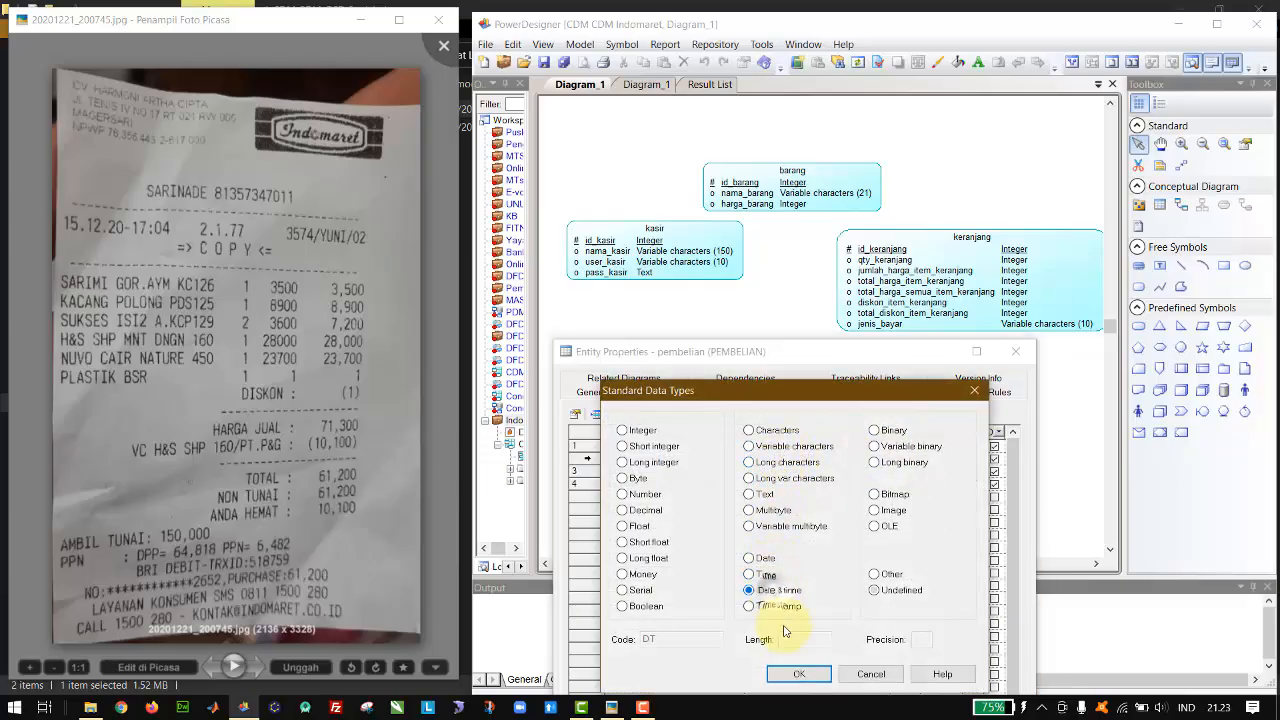
click(799, 673)
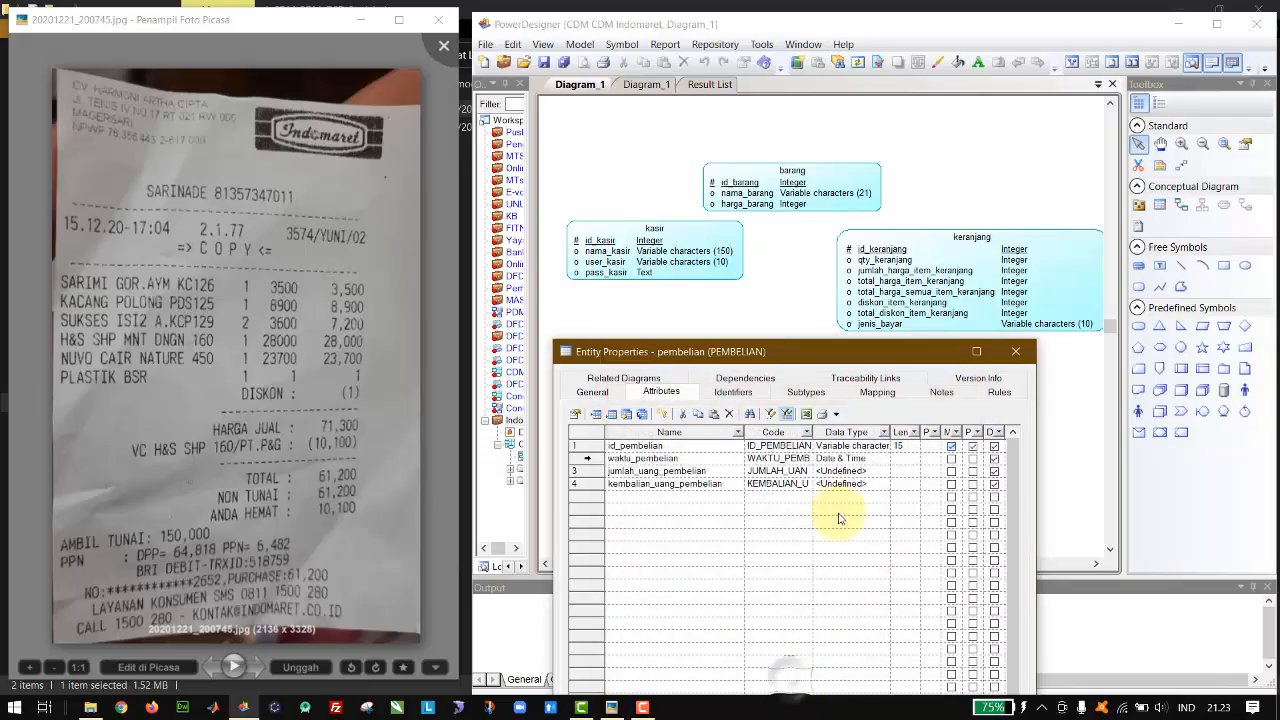
Step: Set the data types of jumlah_uang_pembelian and kembalian_uang_pembelian to Integer and accept the pembelian entity's properties
click(880, 471)
click(884, 472)
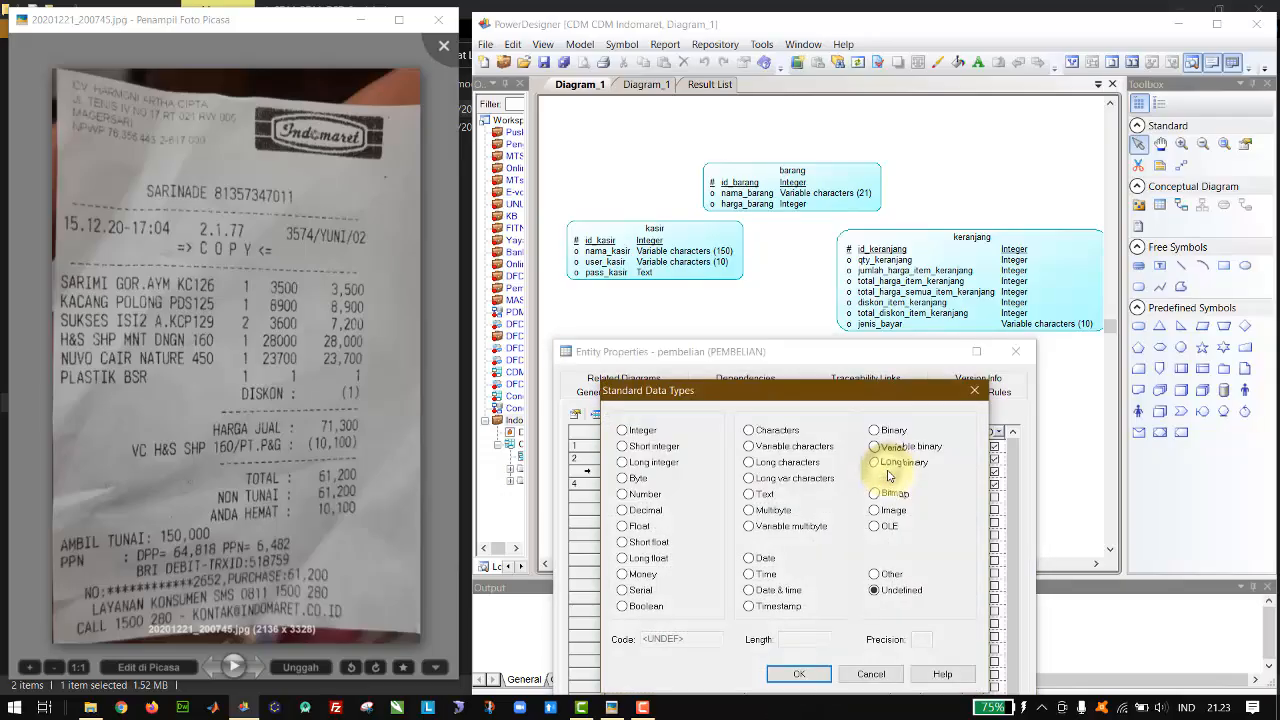
double_click(628, 431)
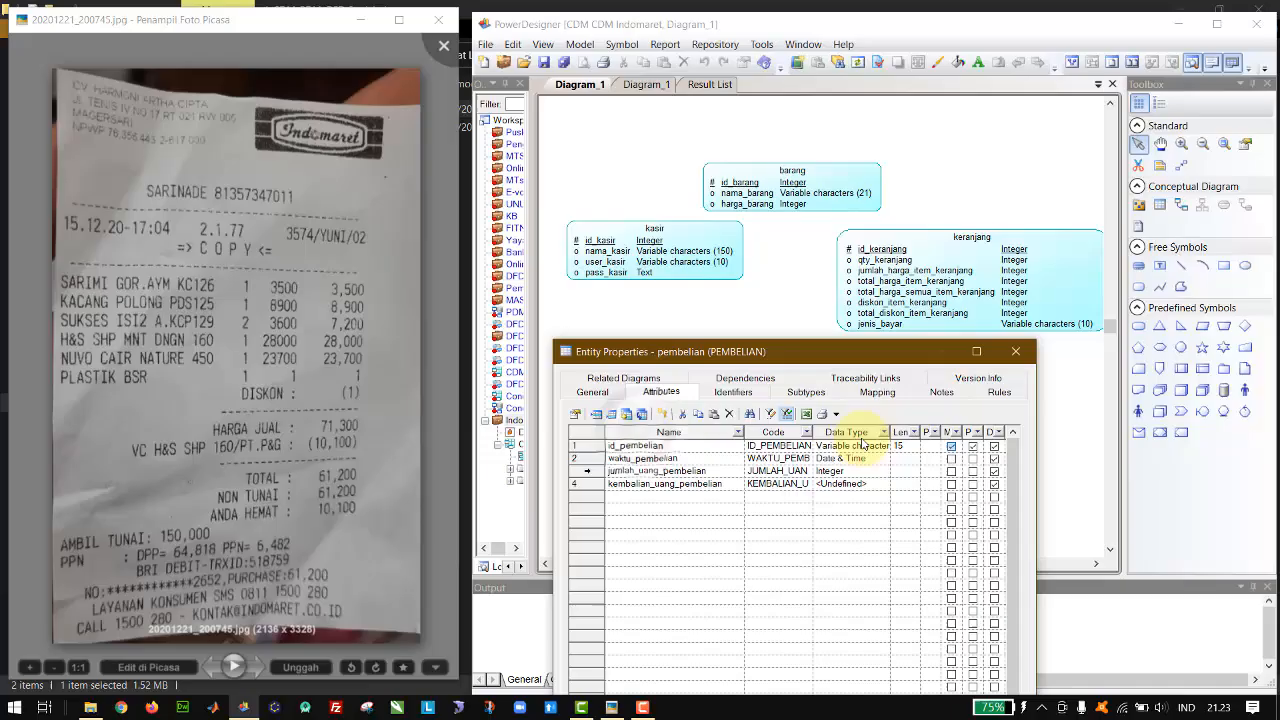
click(884, 484)
click(884, 484)
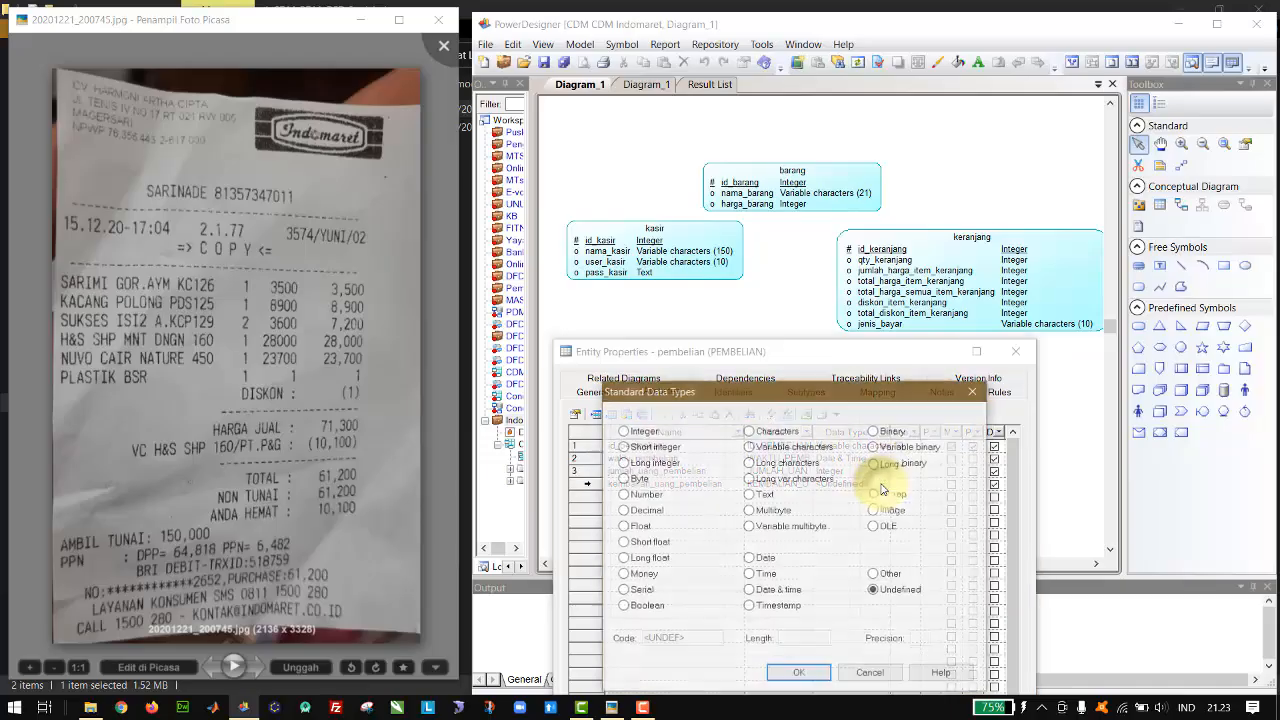
double_click(650, 431)
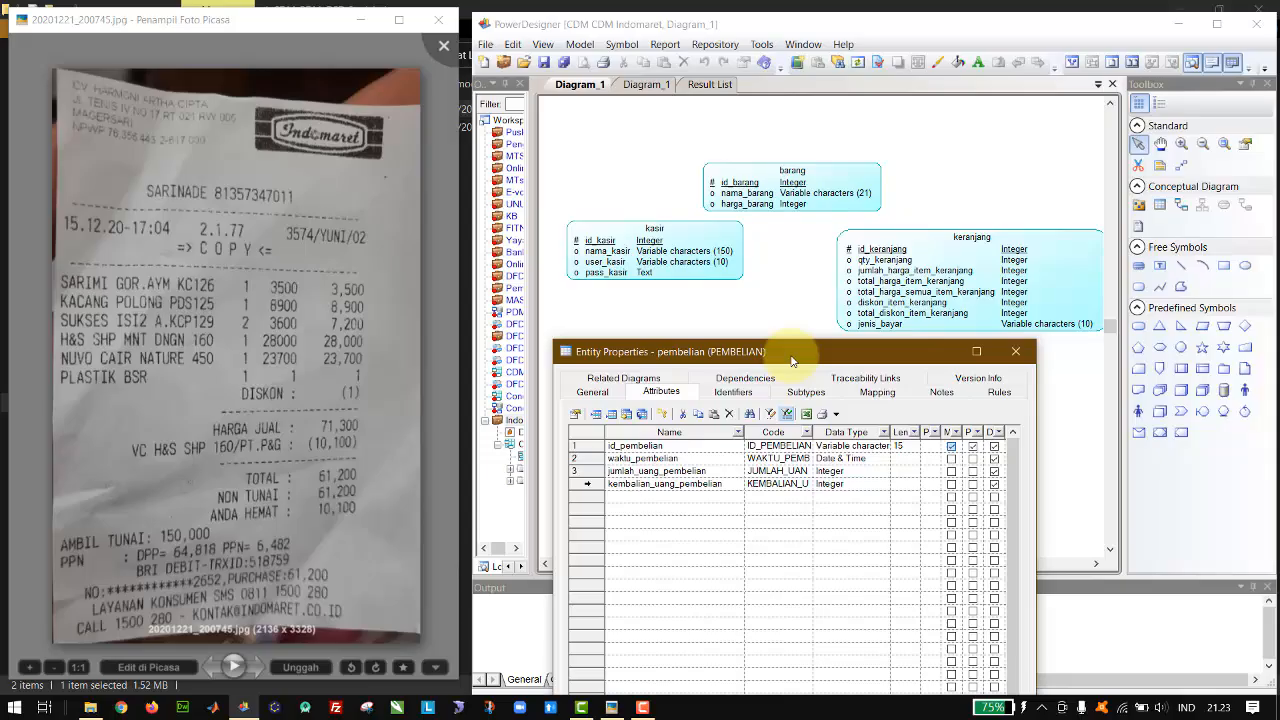
key(Return)
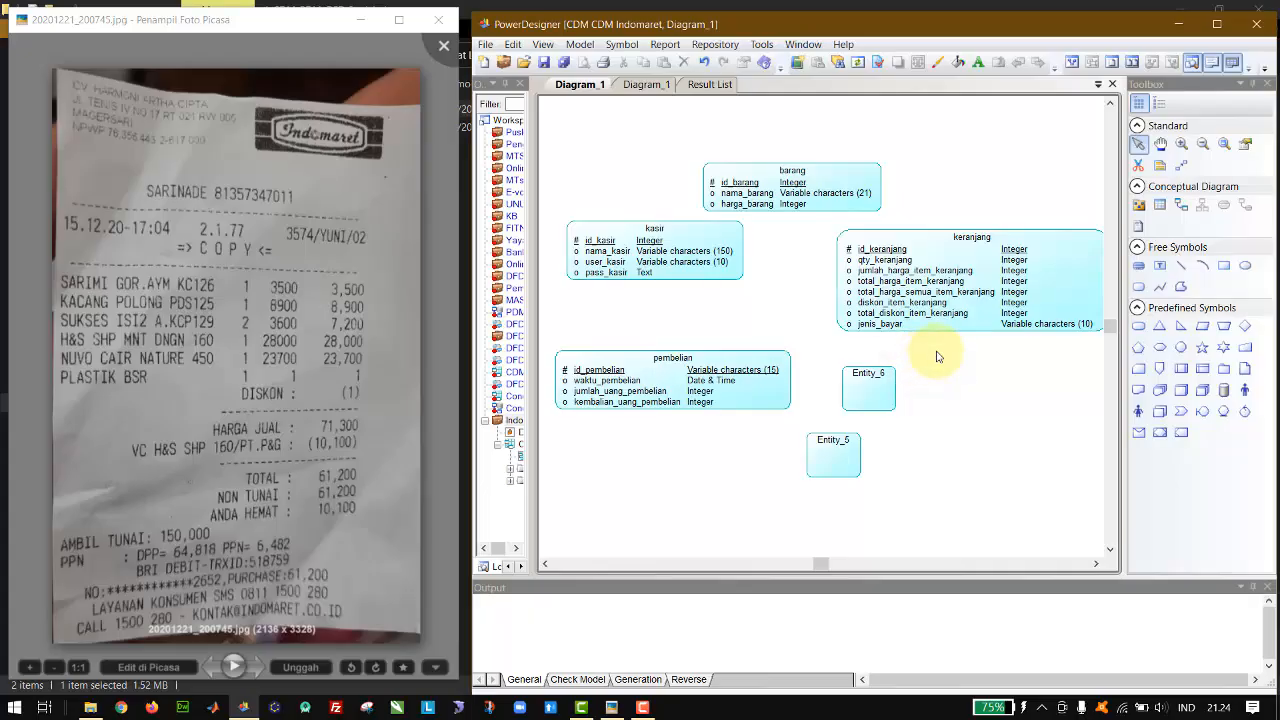
Step: Delete the two empty entities Entity_5 and Entity_6 from the diagram together with their objects
drag(929, 358, 748, 531)
key(Delete)
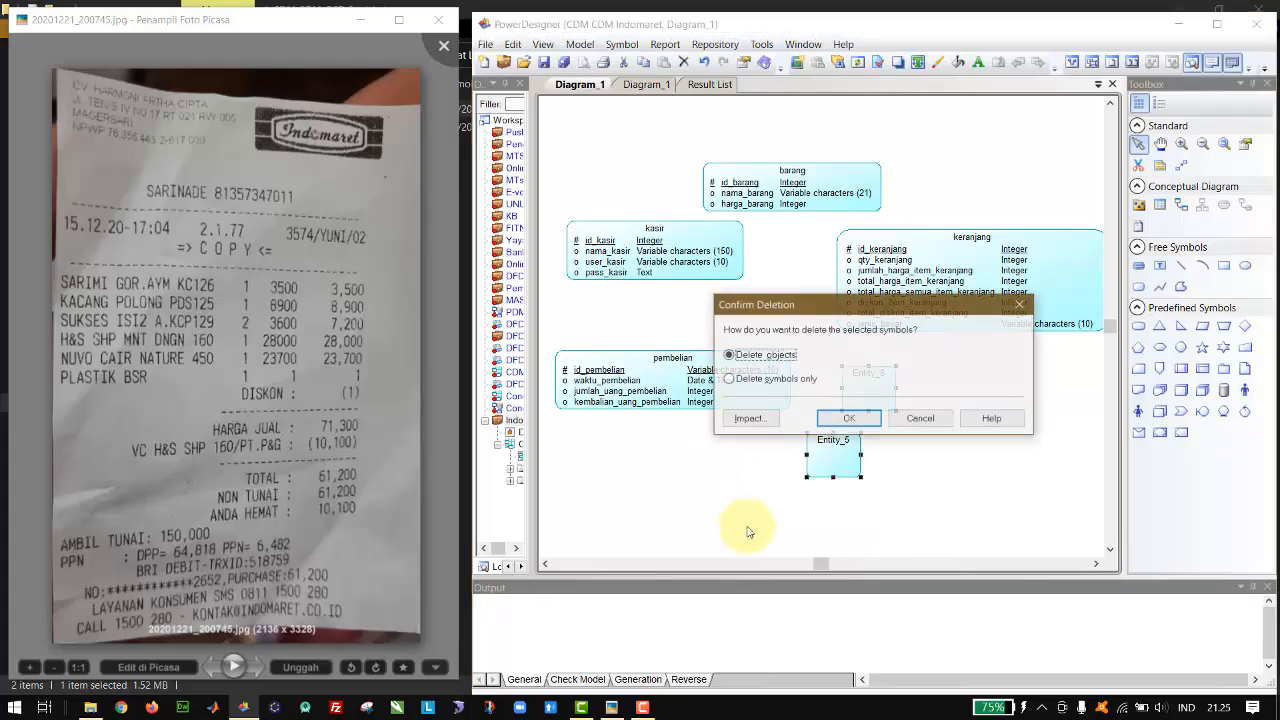
key(Return)
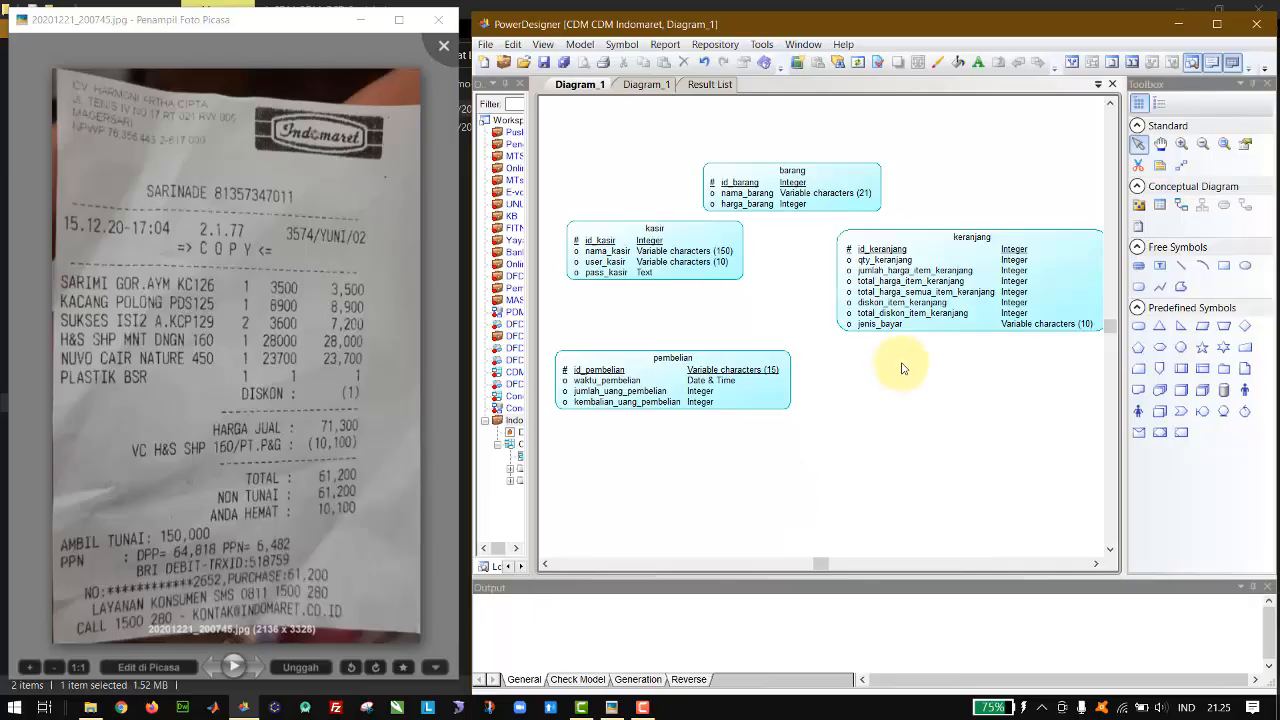
Step: Spread the entities apart in the diagram, with barang above, kasir to the left, keranjang to the right and pembelian below
drag(979, 313, 932, 316)
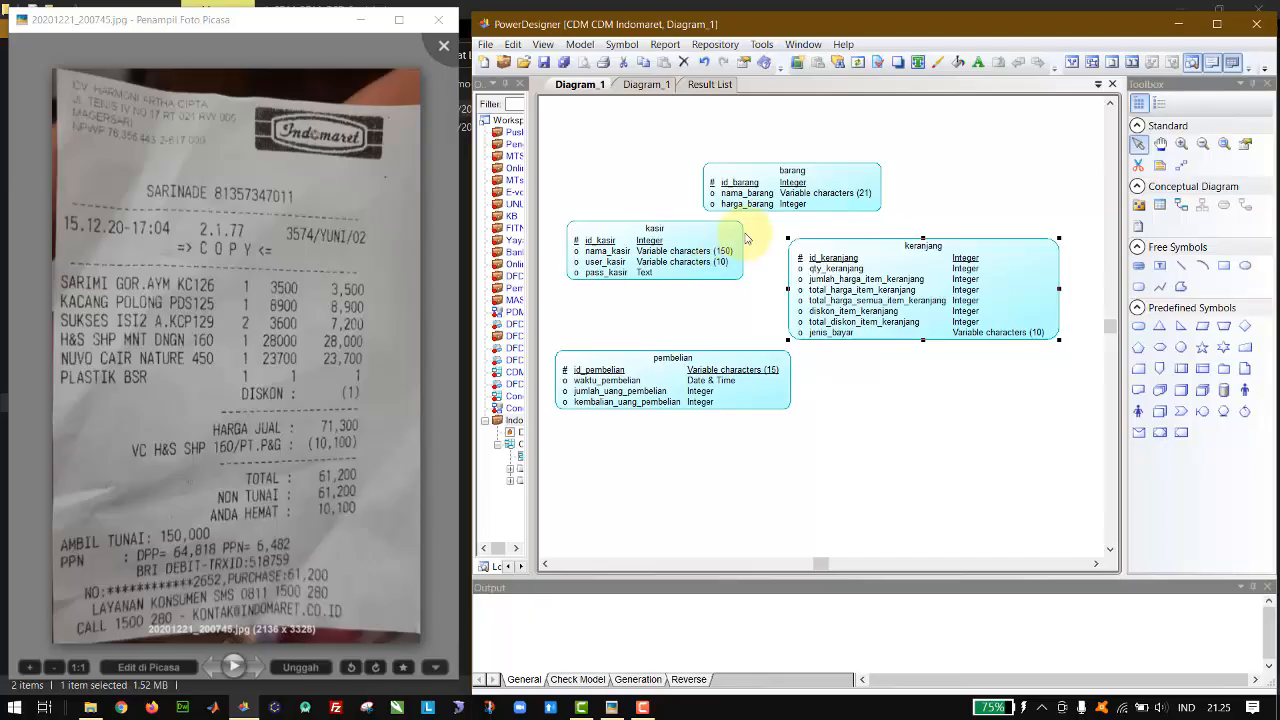
click(792, 195)
drag(908, 176, 908, 178)
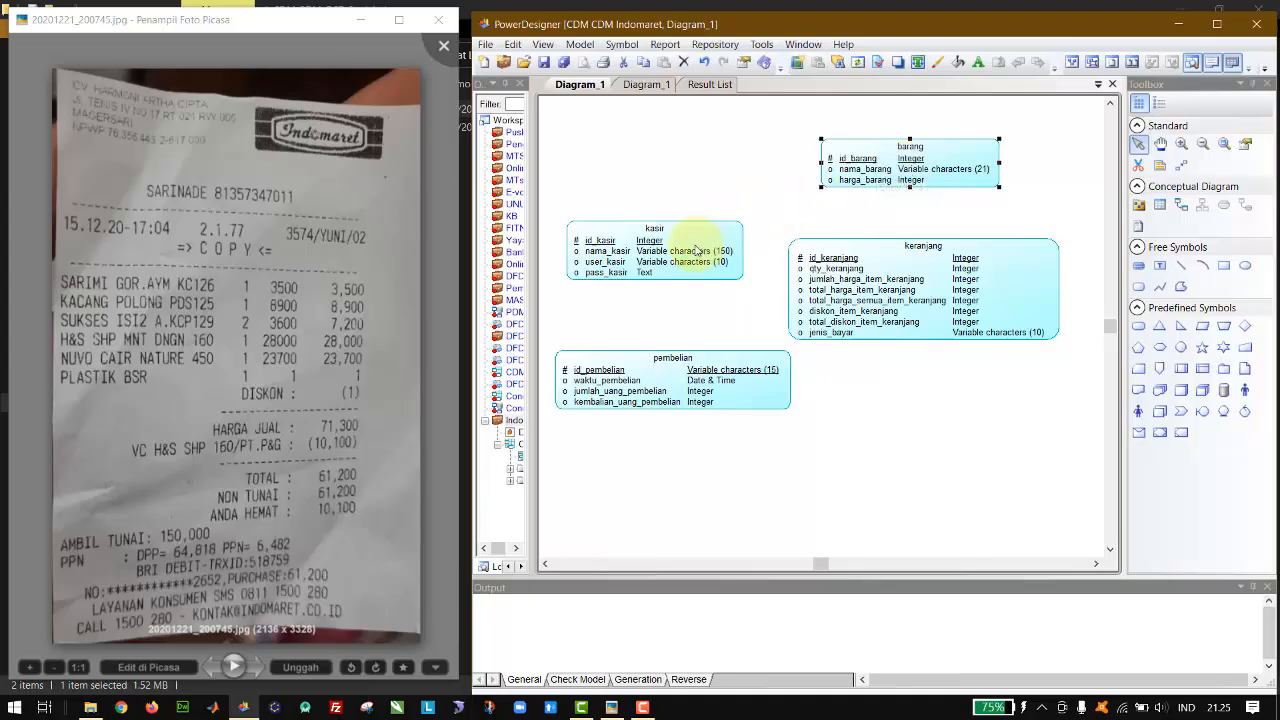
click(720, 248)
drag(948, 272, 990, 272)
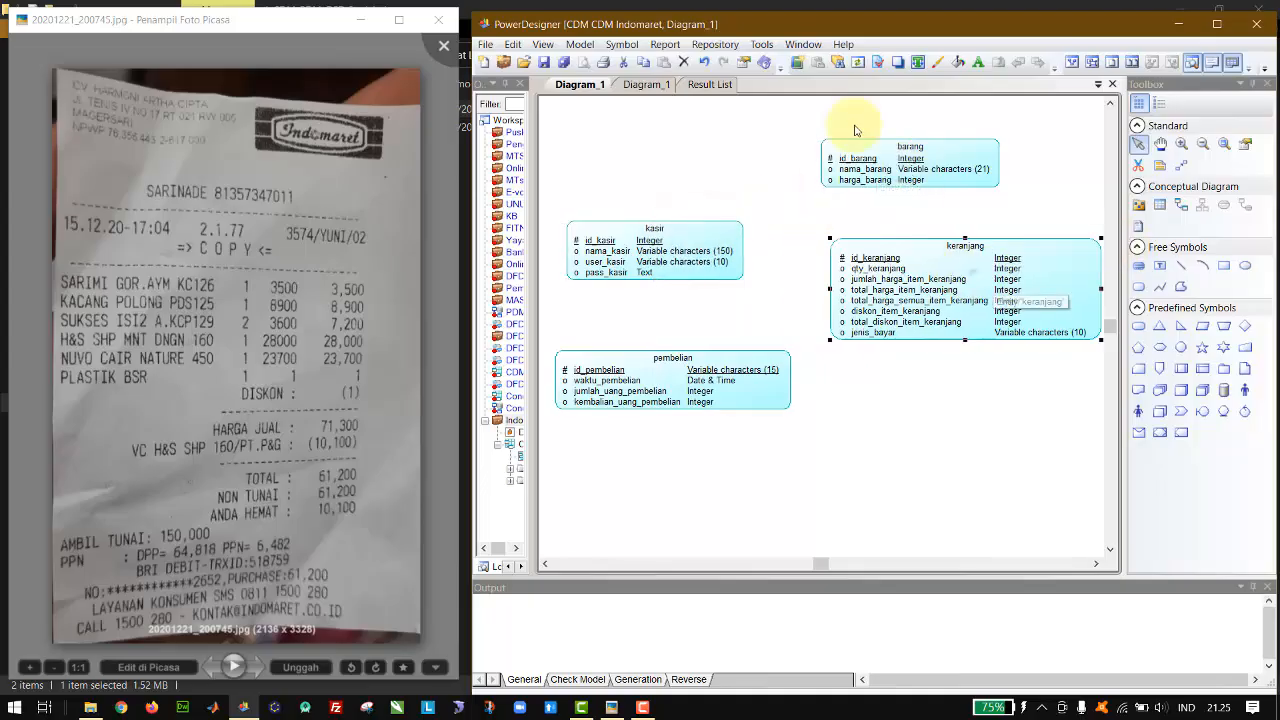
drag(698, 395, 756, 456)
drag(692, 260, 701, 353)
drag(878, 184, 683, 211)
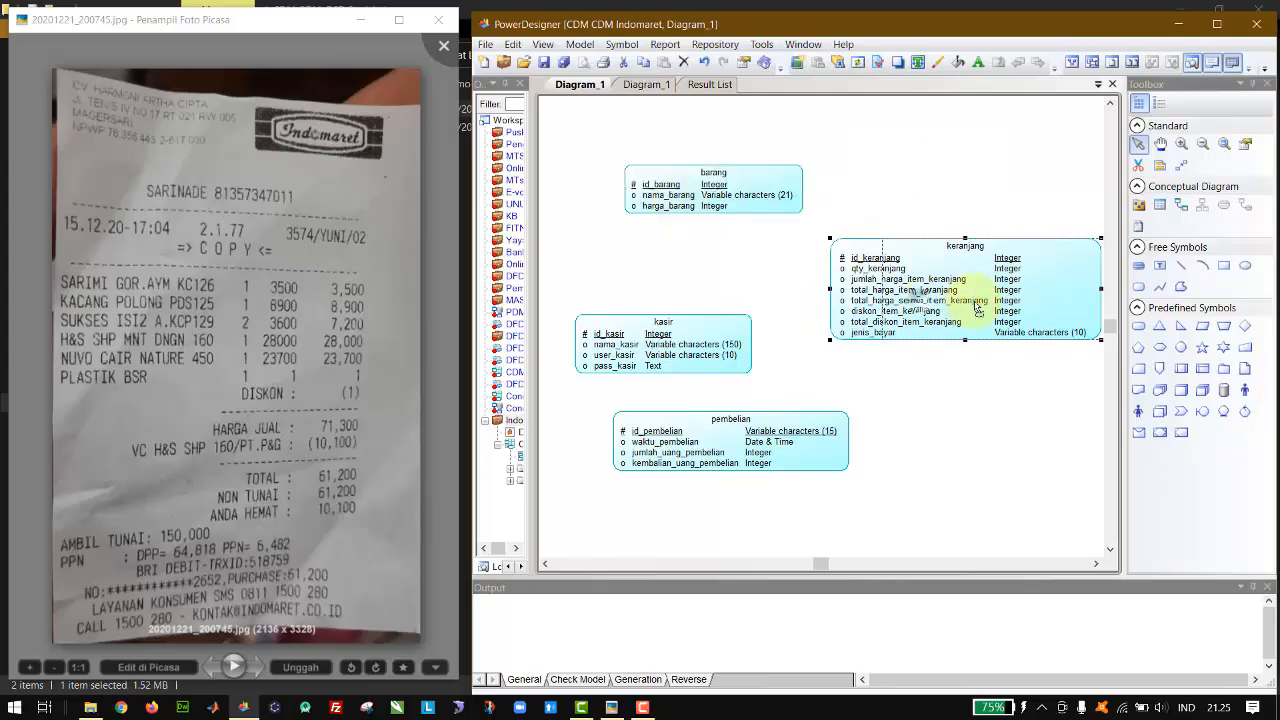
drag(960, 300, 1014, 300)
drag(746, 209, 790, 209)
drag(712, 320, 690, 292)
drag(757, 417, 804, 418)
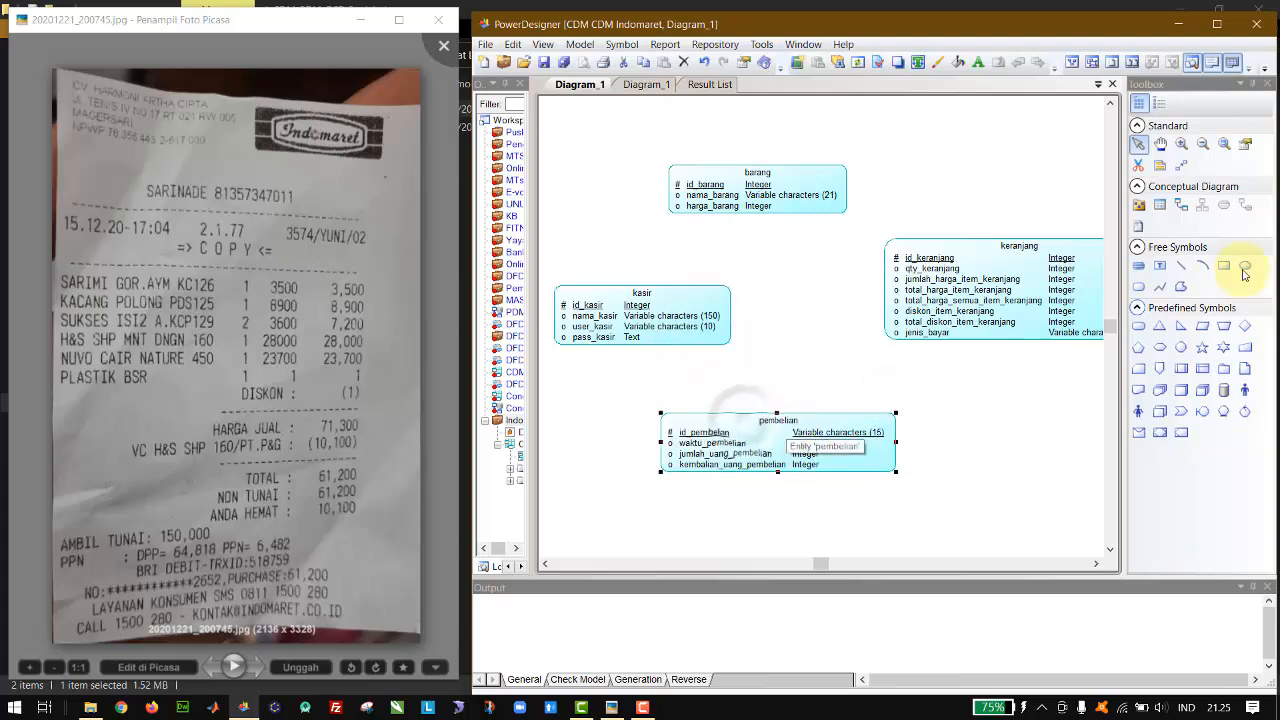
Step: Draw relationships from kasir to keranjang, from barang to keranjang, and from keranjang to pembelian
click(1183, 207)
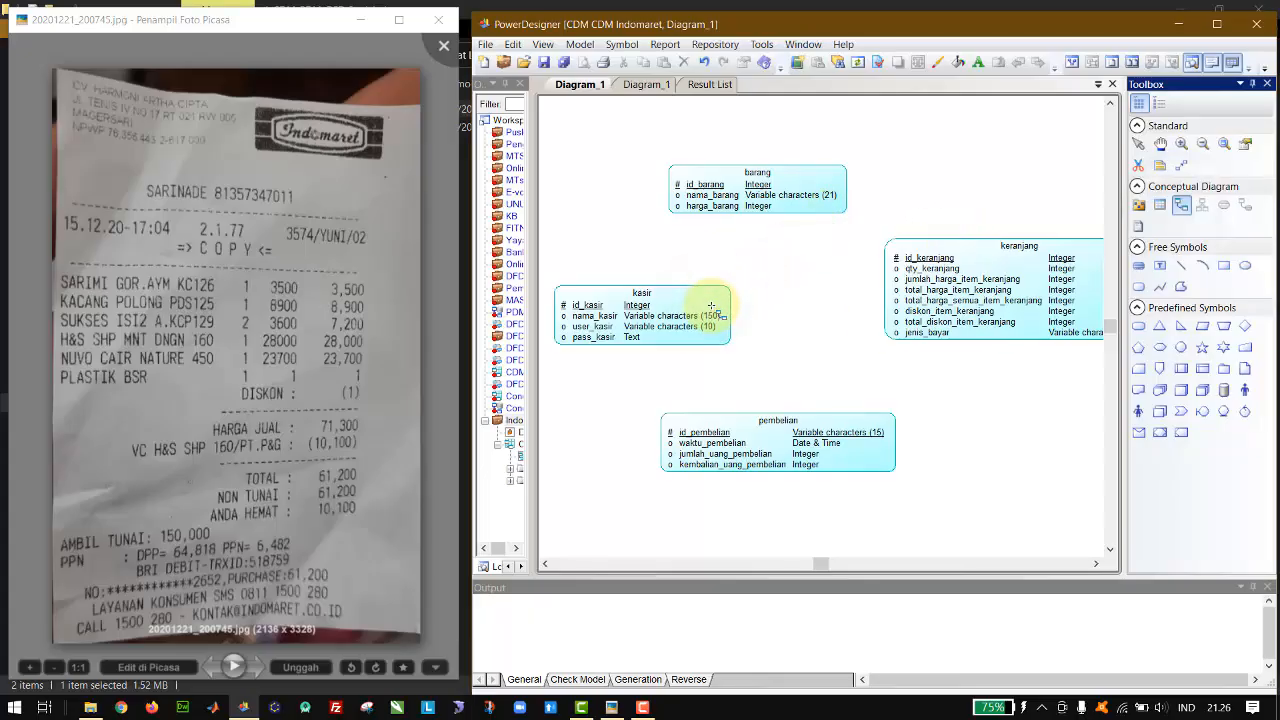
drag(711, 305, 933, 278)
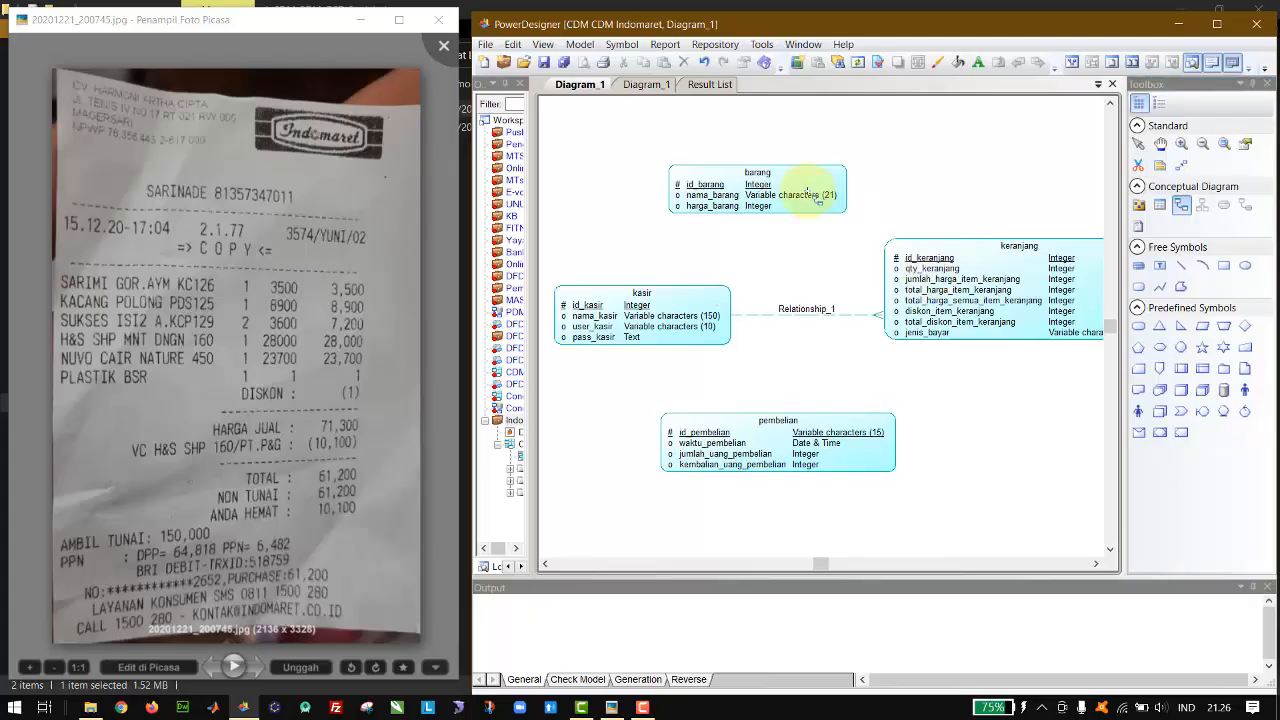
drag(823, 188, 934, 280)
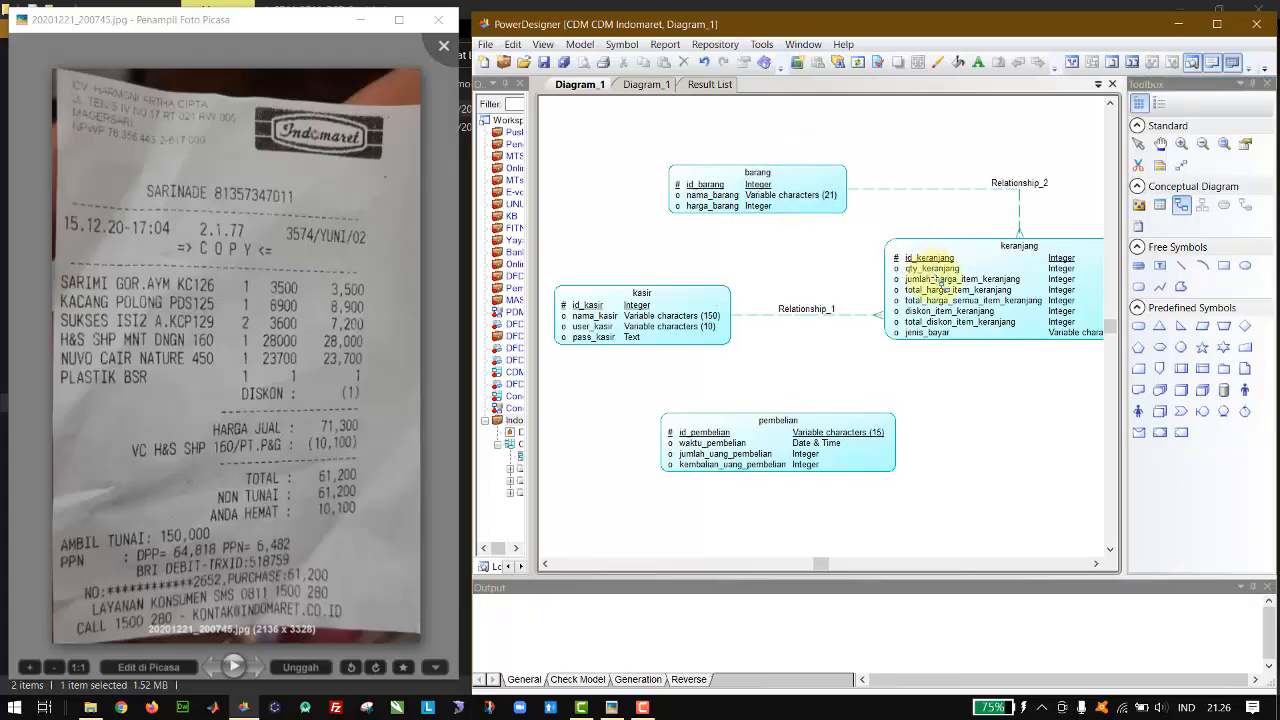
drag(938, 328, 840, 440)
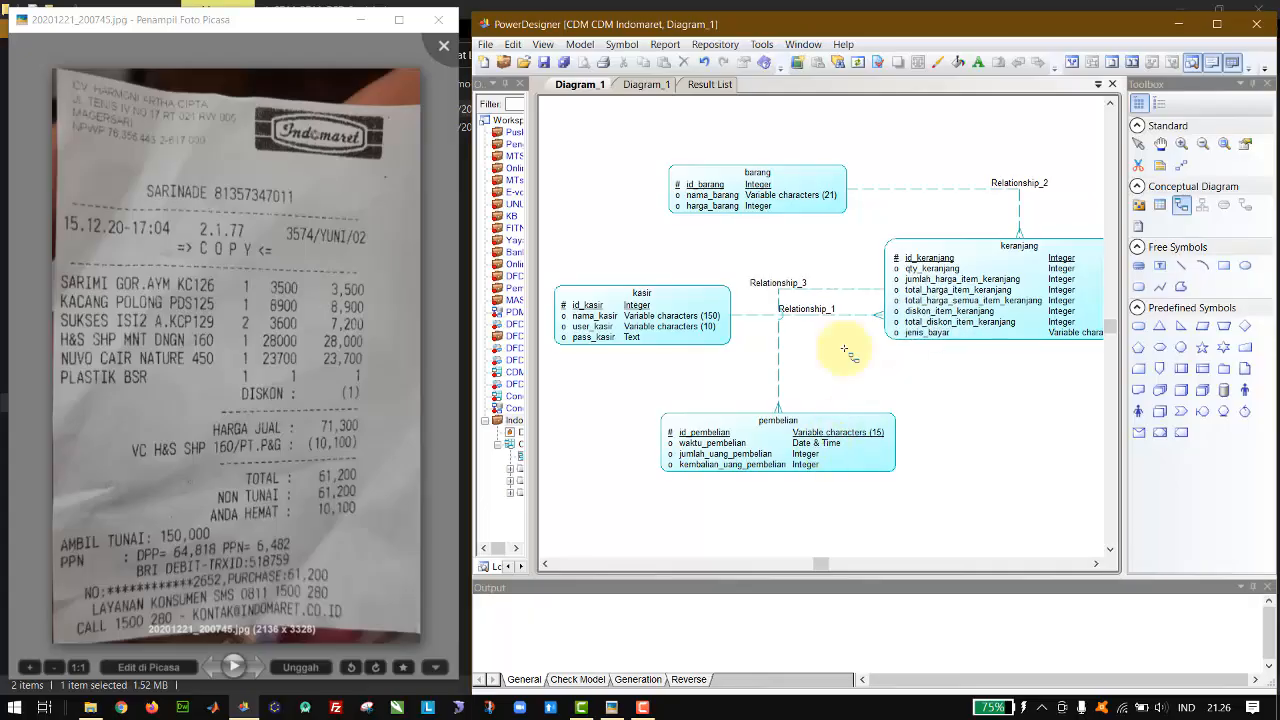
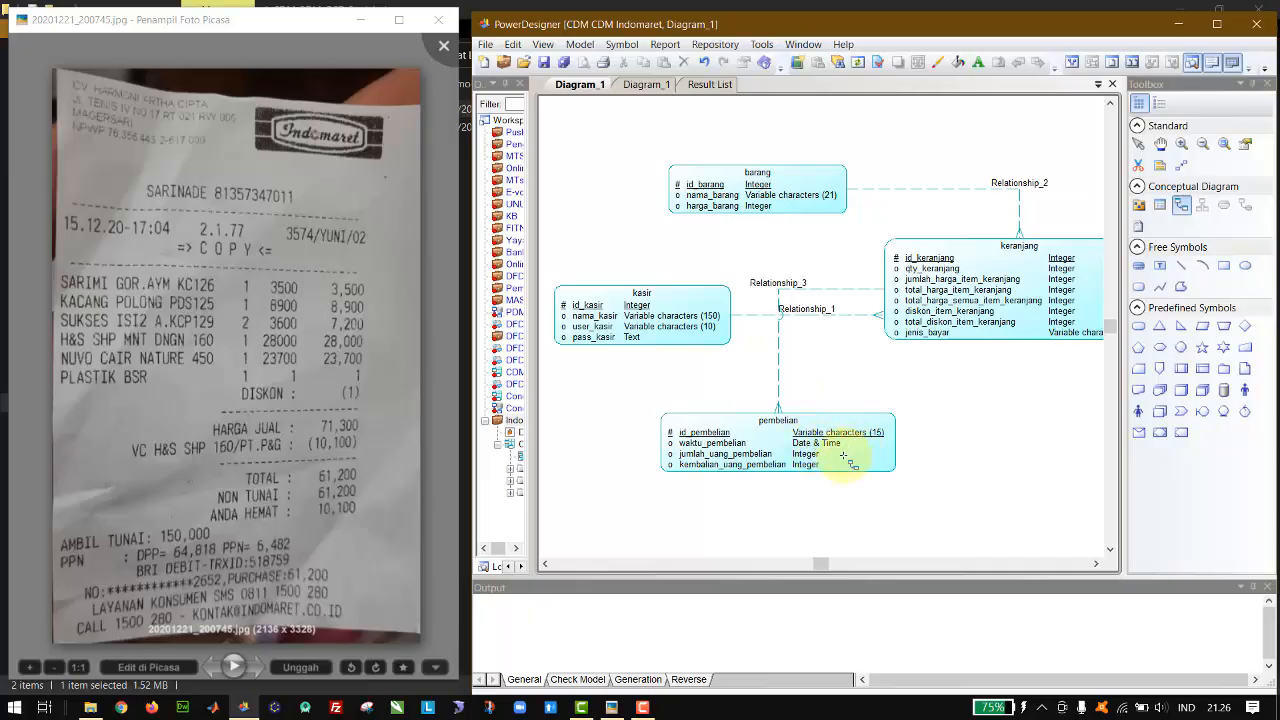
Step: Add a status_keranjang attribute to the keranjang entity after jenis_bayar
click(1139, 145)
double_click(923, 294)
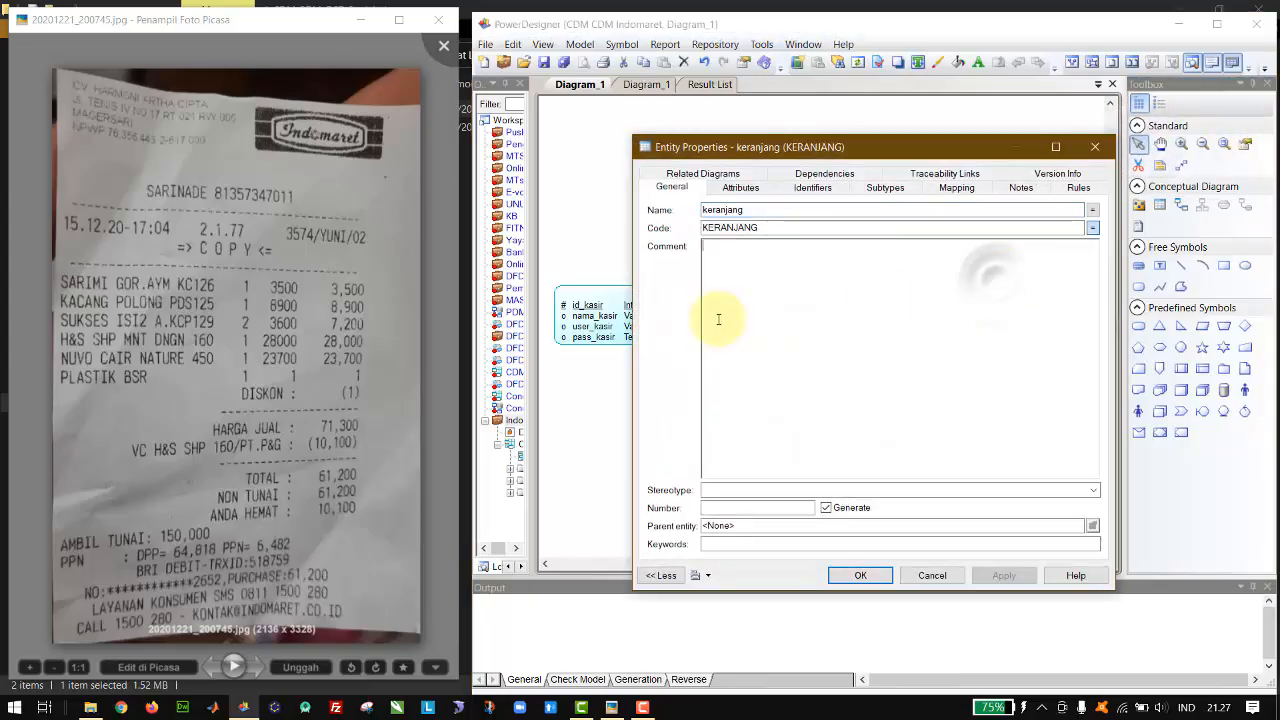
click(741, 187)
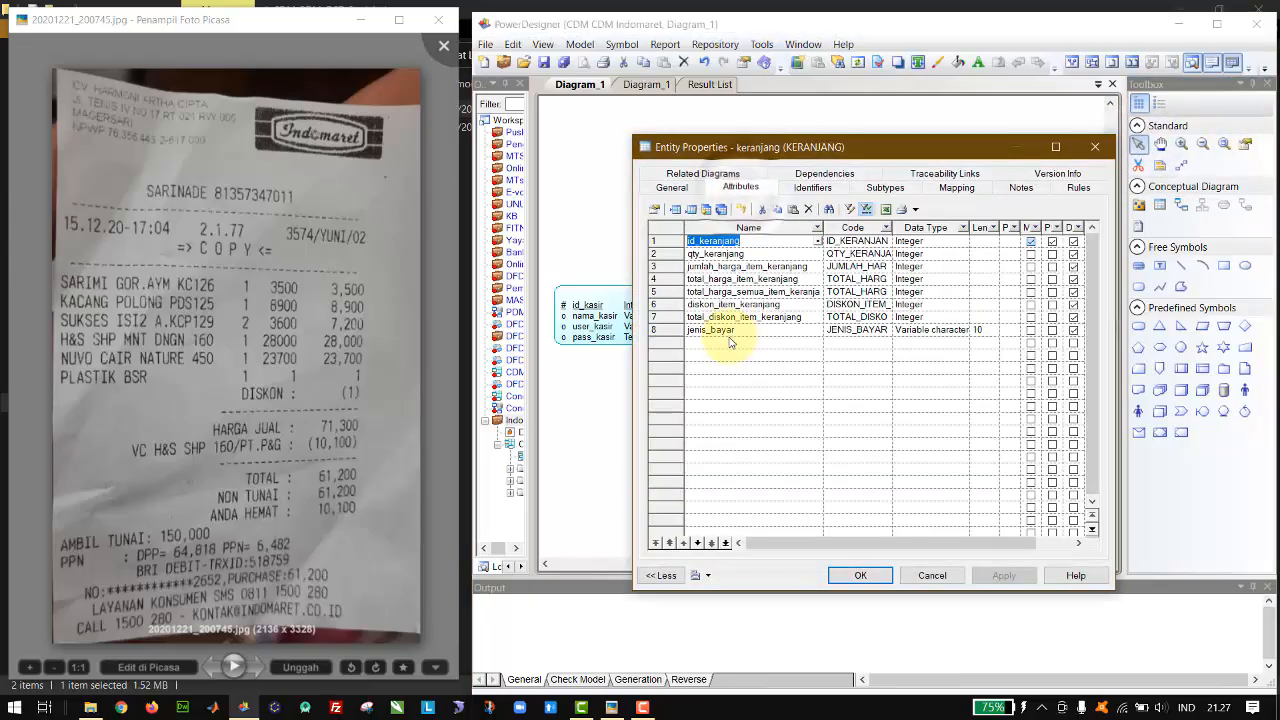
click(737, 342)
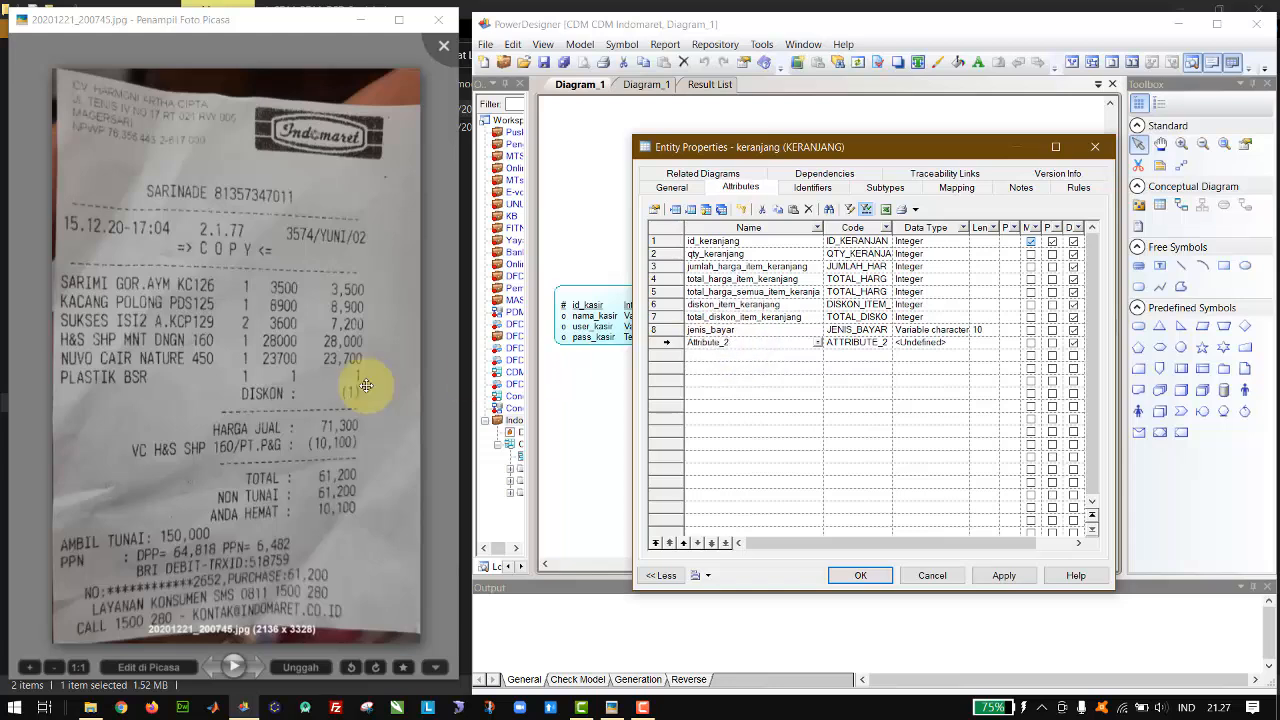
key(BackSpace)
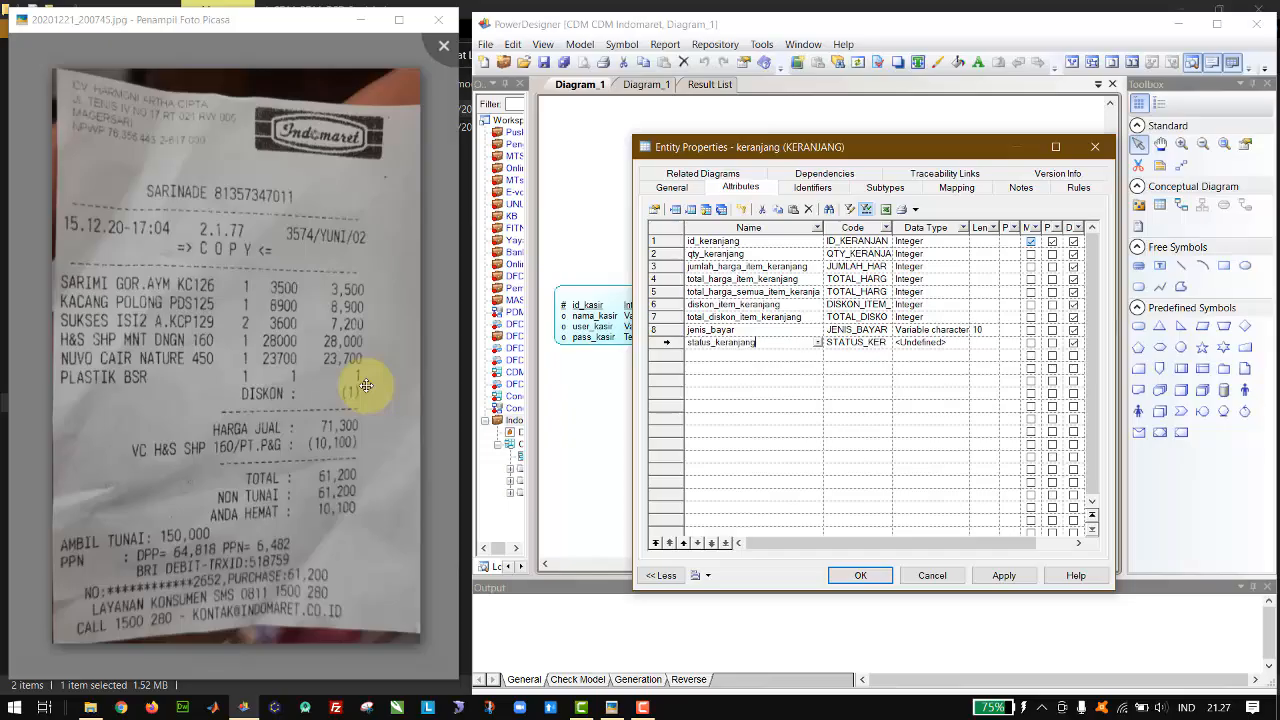
Step: Set the data type of status_keranjang to Variable characters with length 15 and accept the keranjang entity's properties
click(964, 343)
click(964, 343)
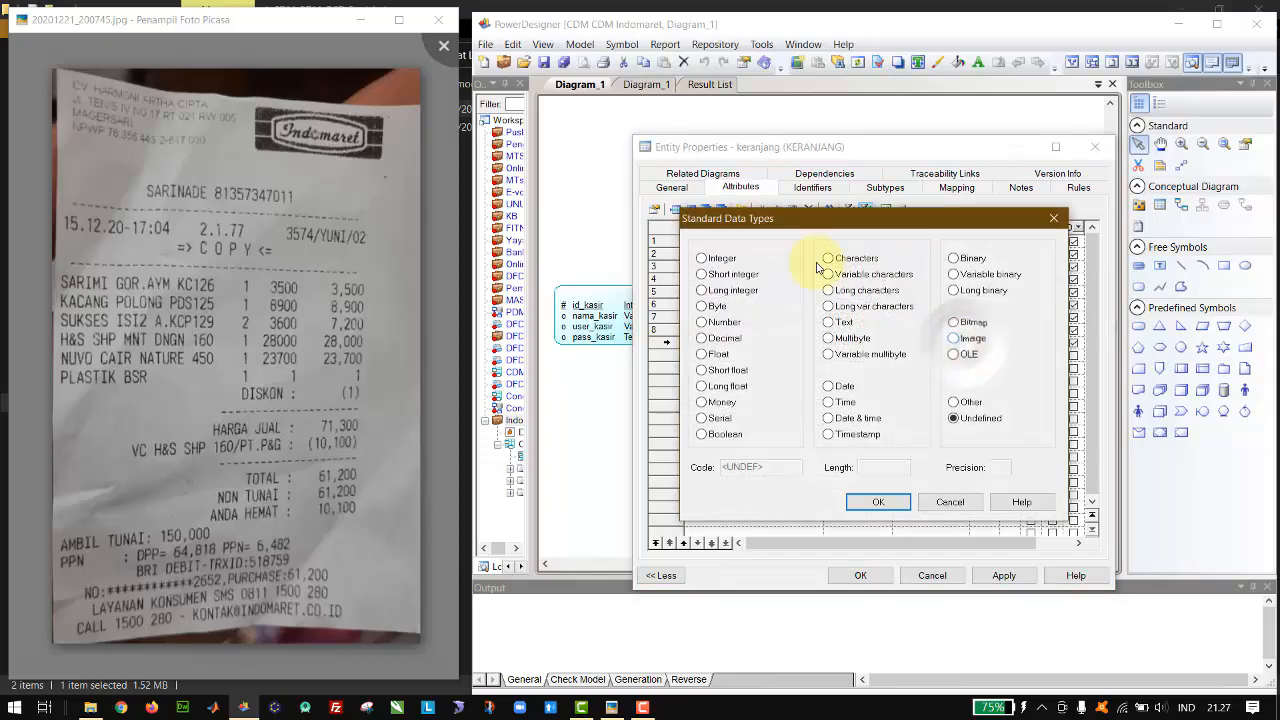
click(860, 275)
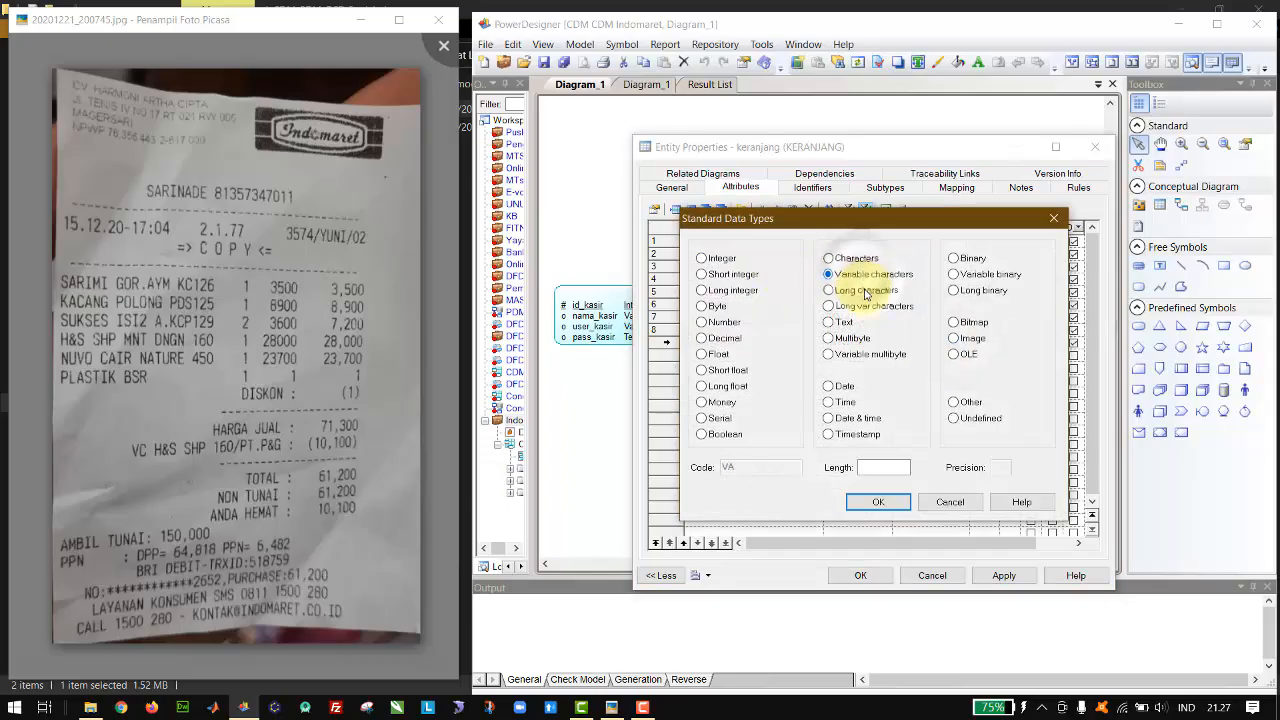
click(896, 469)
text(10)
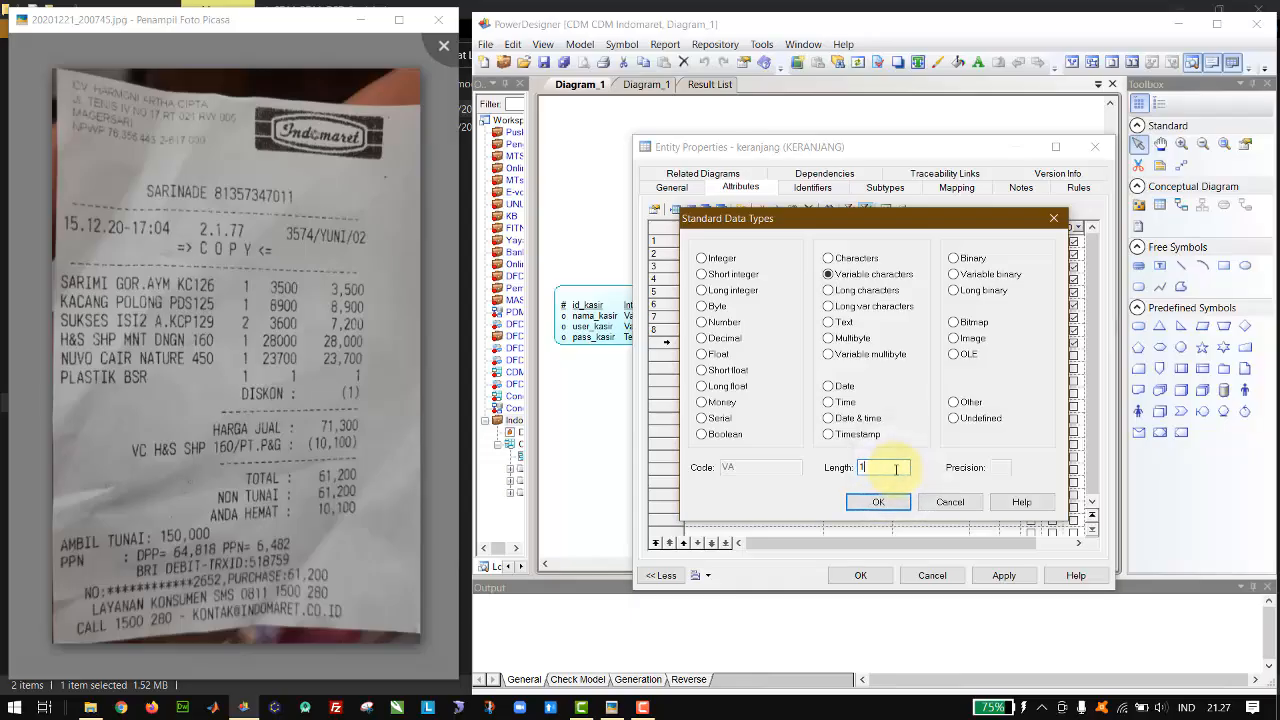
text(5)
key(Return)
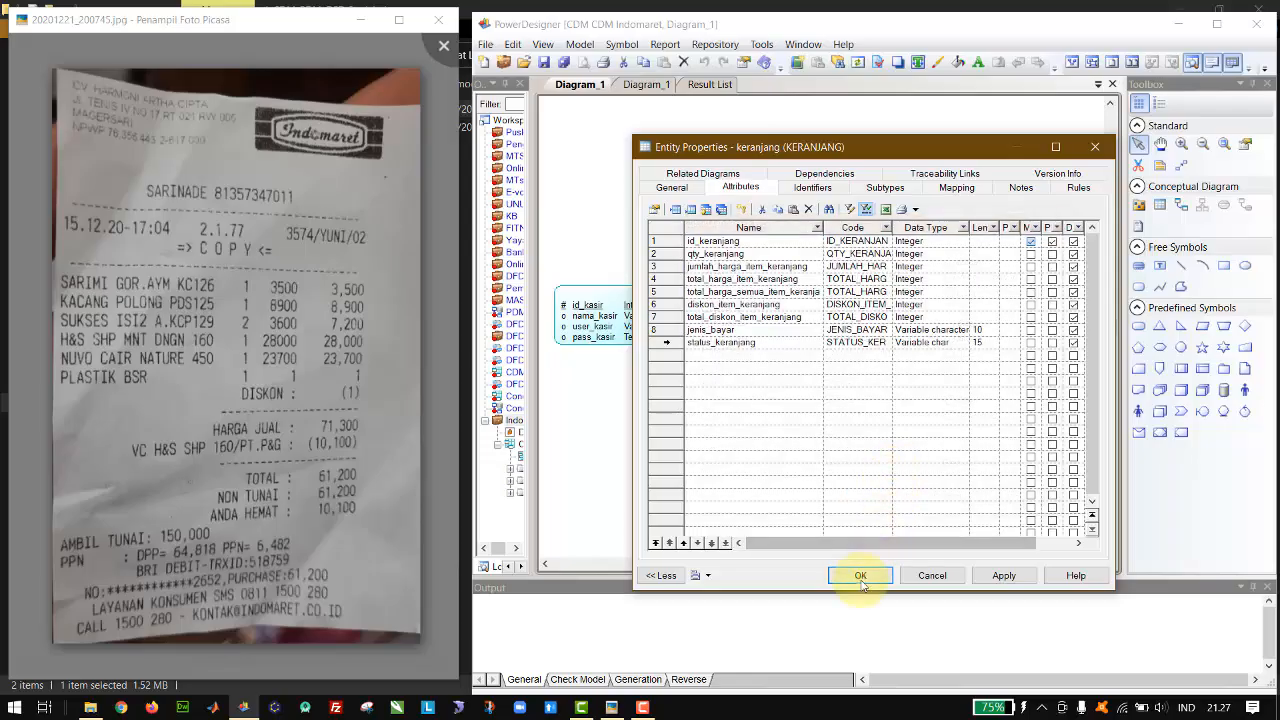
click(861, 578)
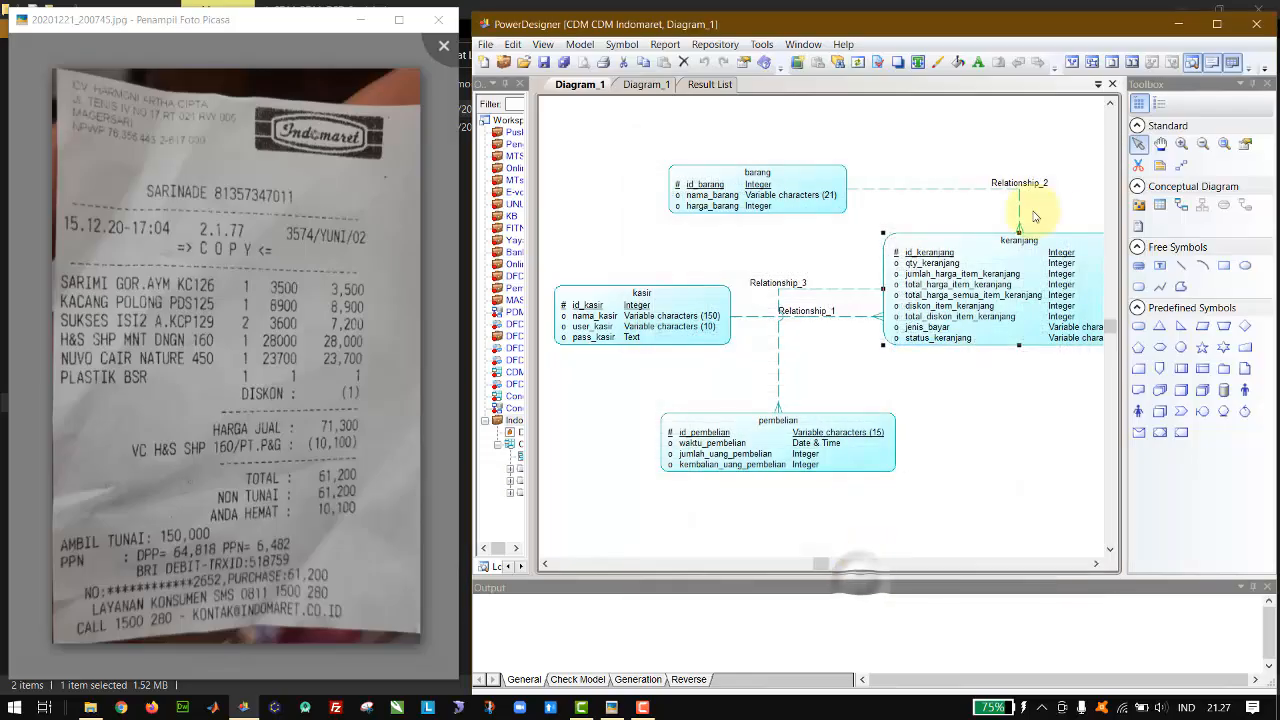
Step: Move the keranjang–pembelian relationship line down so it runs below the kasir–keranjang line
click(934, 196)
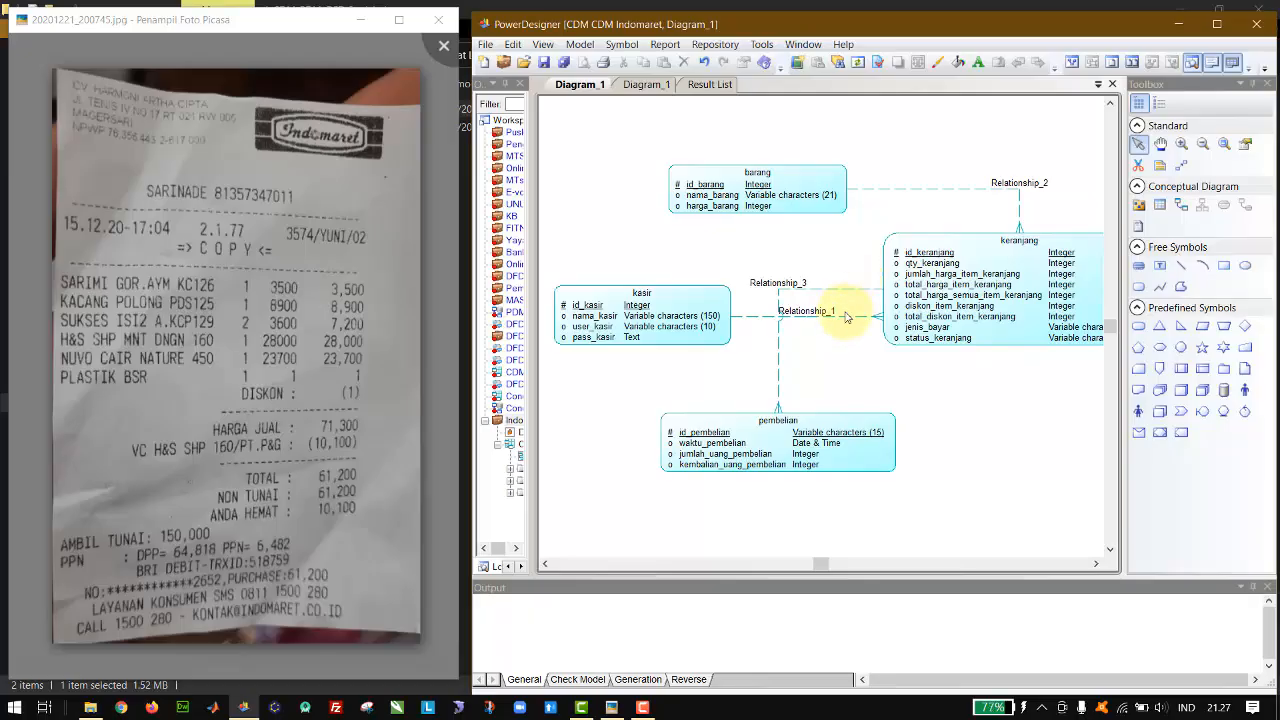
drag(851, 290, 855, 343)
click(964, 386)
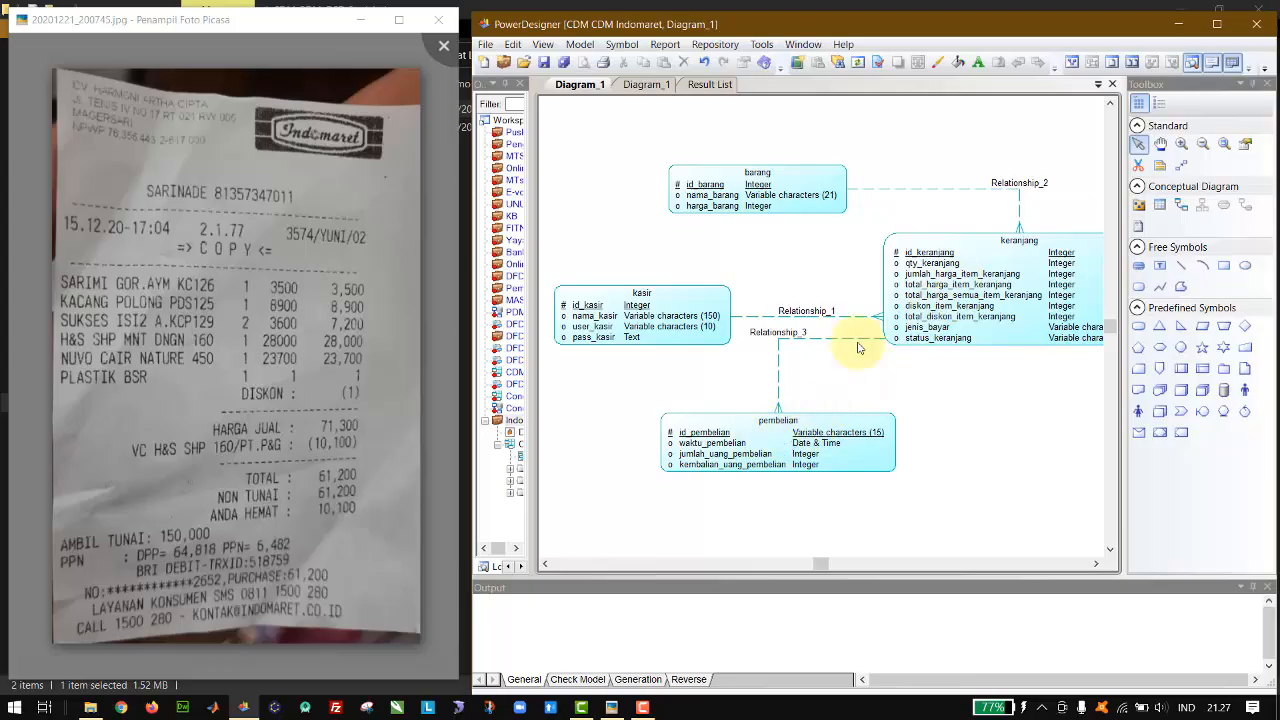
Step: Rename the relationship between barang and keranjang to "barng yang dibeli"
double_click(1020, 182)
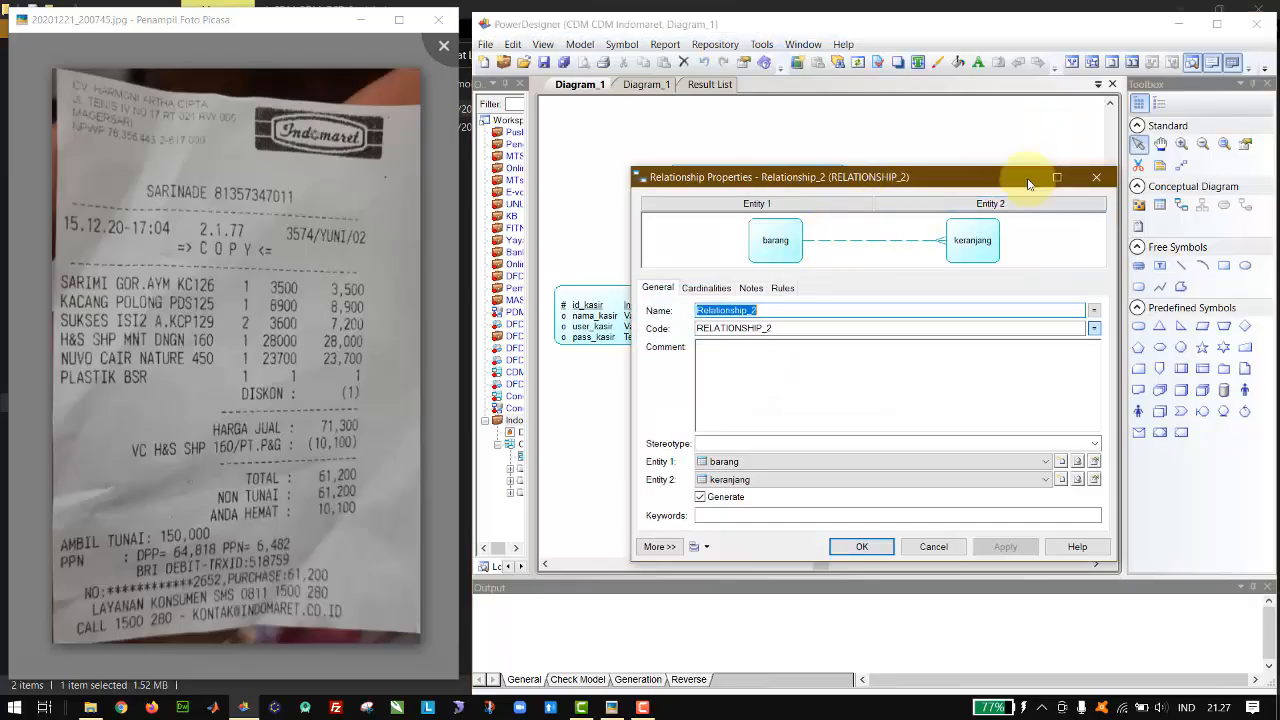
text(barng yang dibeli)
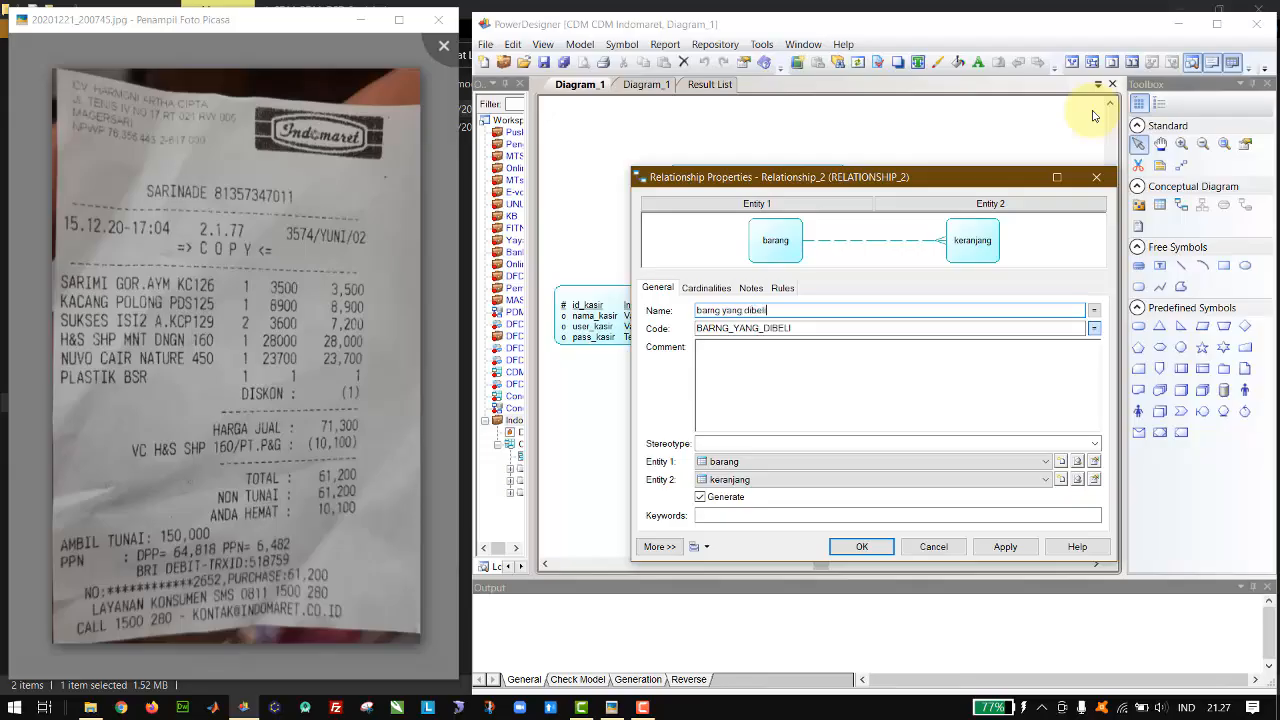
key(Return)
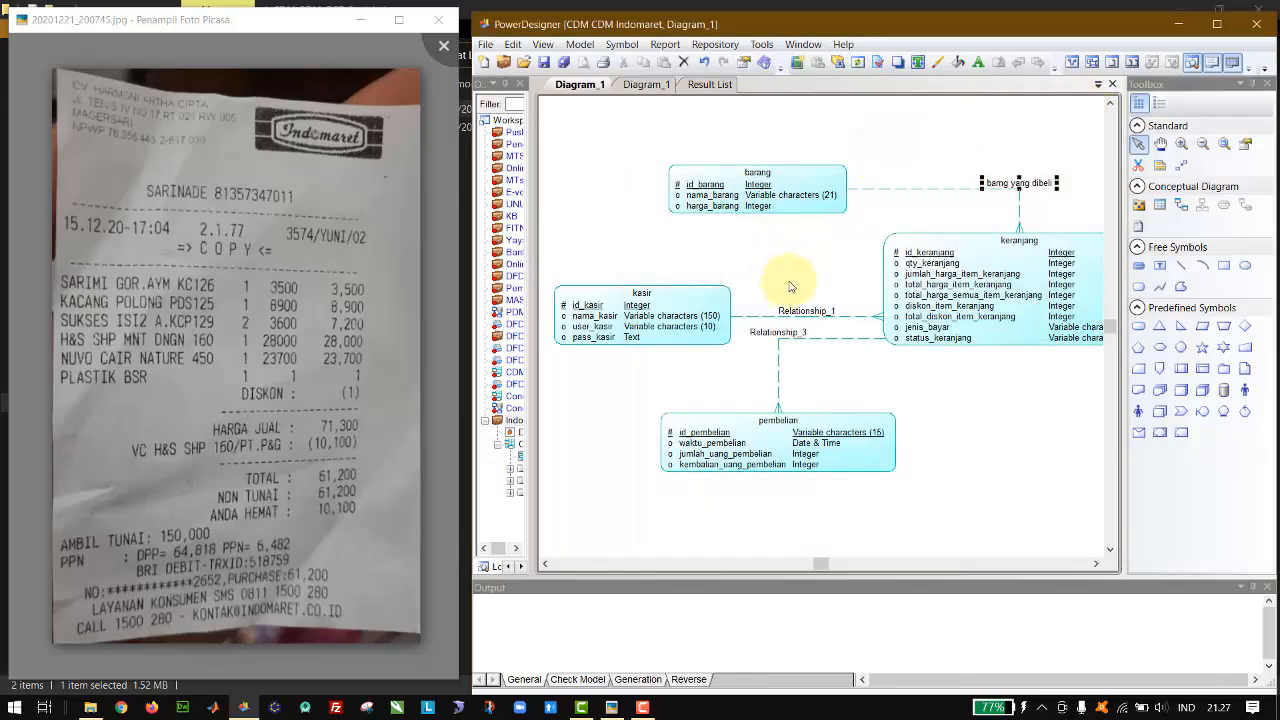
Step: Rename the kasir–keranjang relationship to "kasir yang melayani" and the keranjang–pembelian relationship to "keranjang yang diproses"
double_click(802, 311)
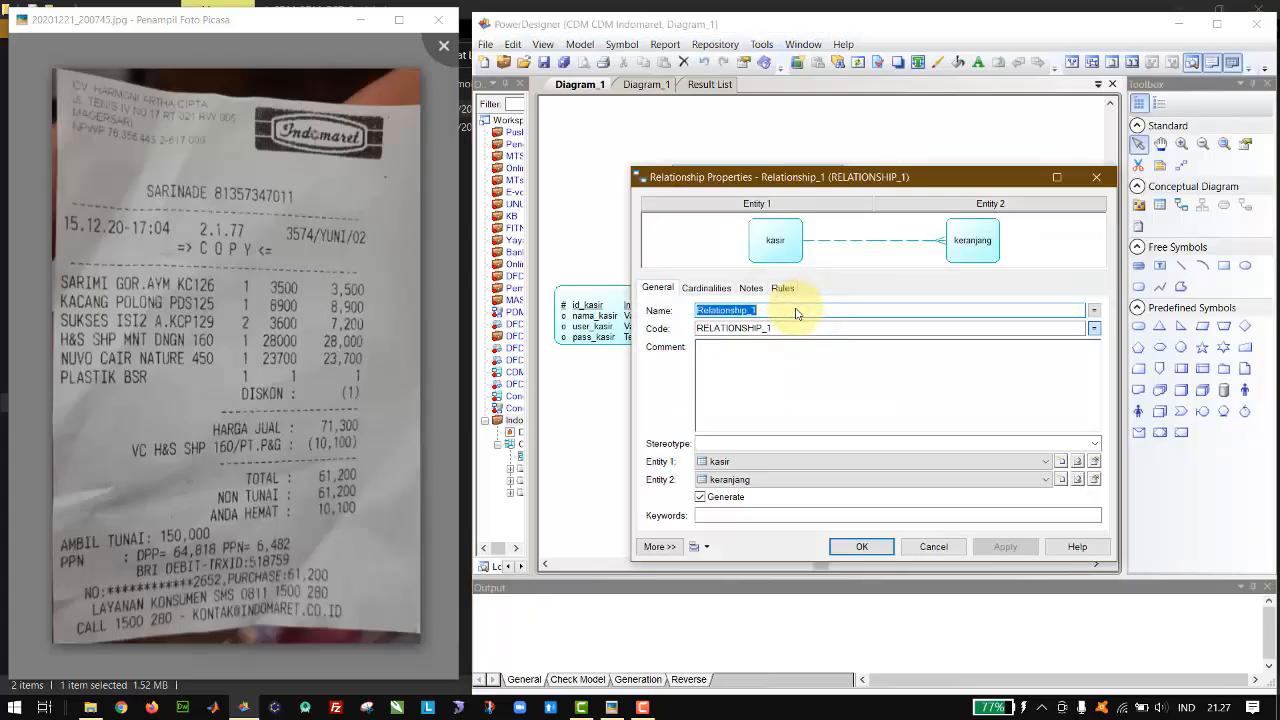
text(kasir yang melayani)
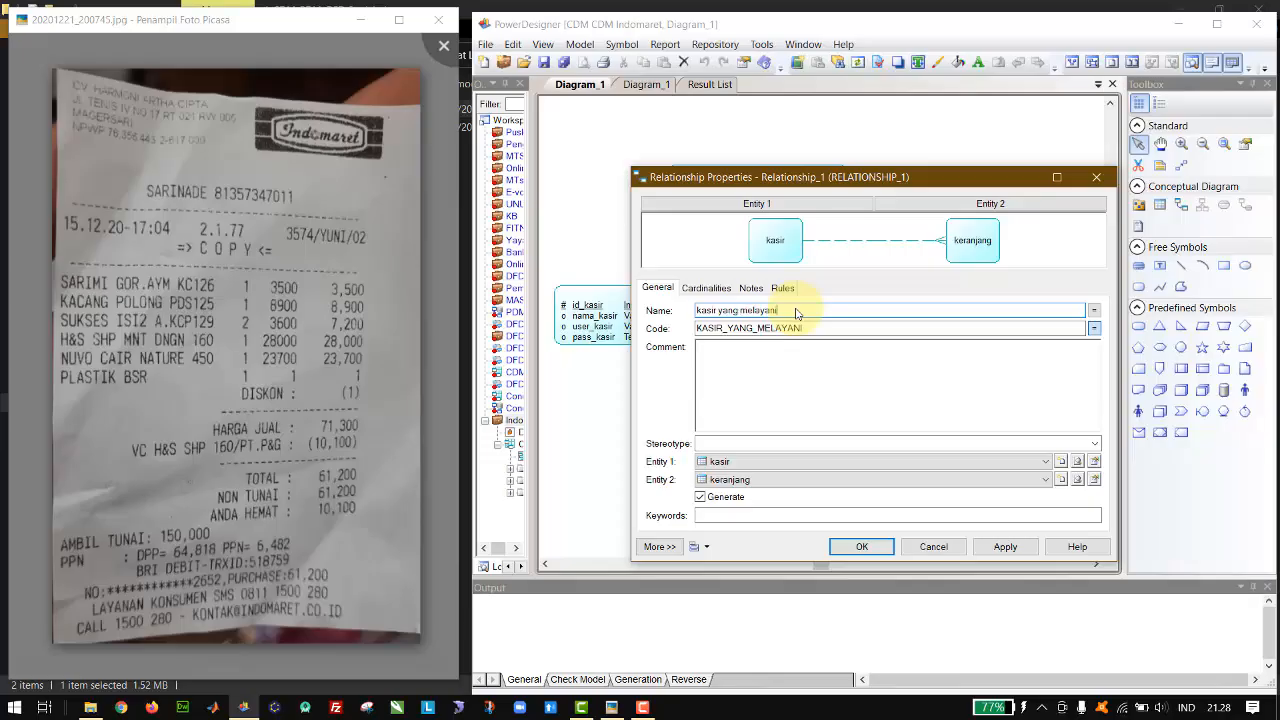
key(Return)
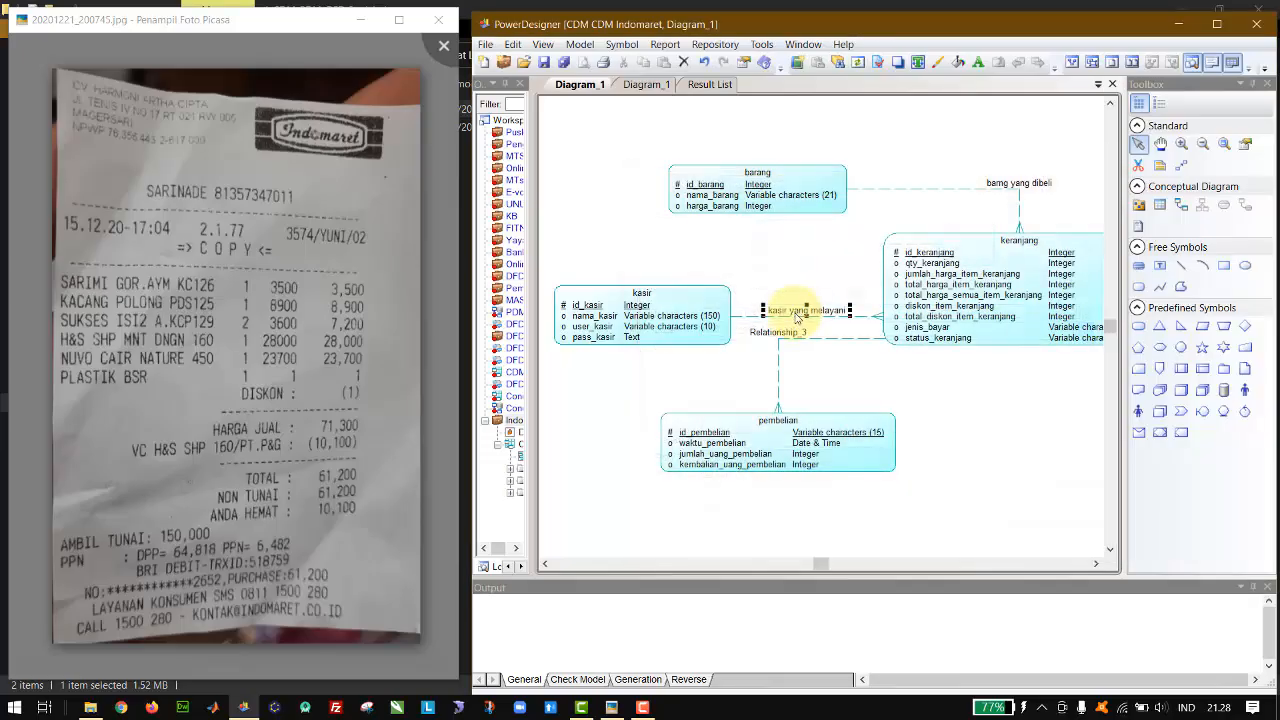
click(777, 336)
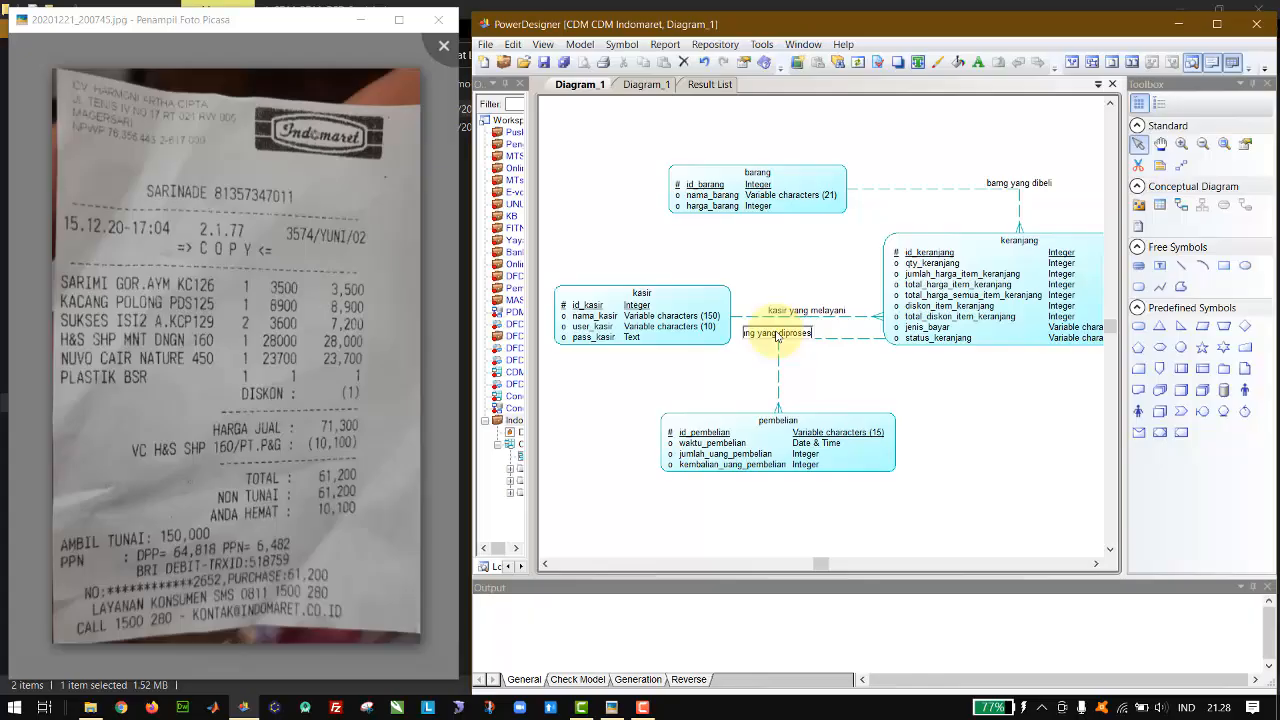
key(Return)
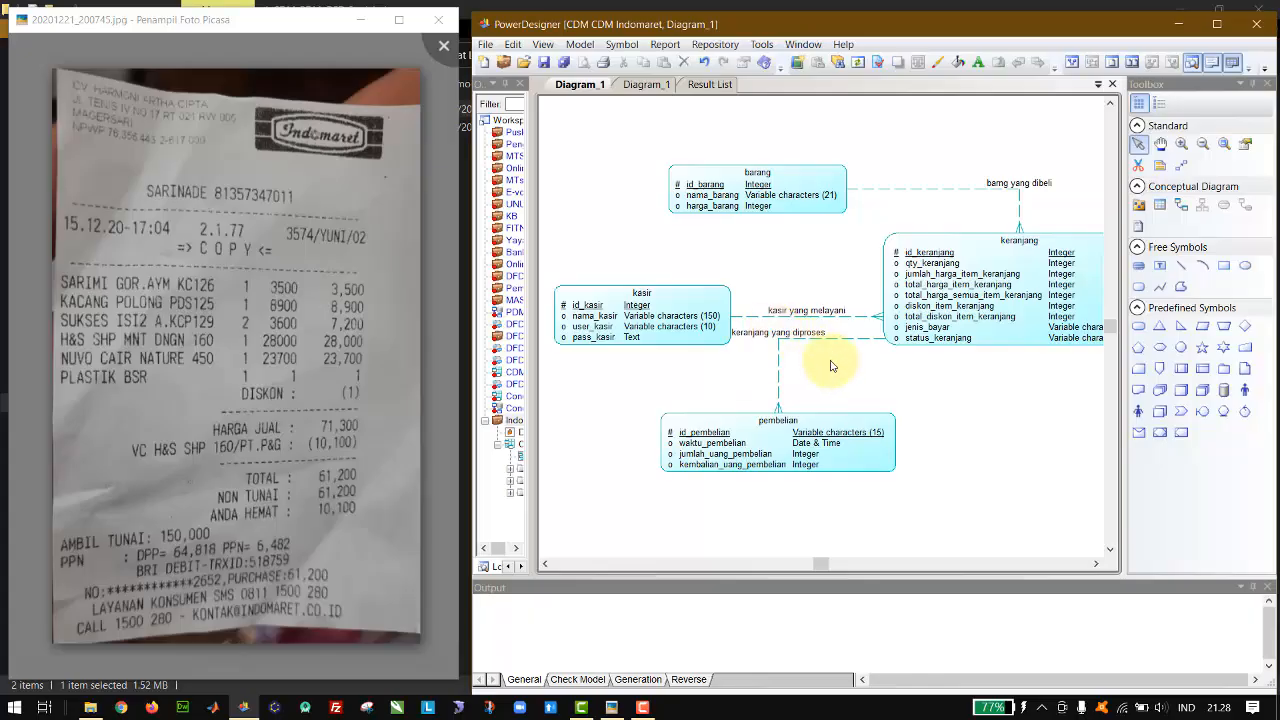
Step: Move the kasir entity slightly higher in the diagram and shift the "kasir yang melayani" label above its relationship line
click(692, 329)
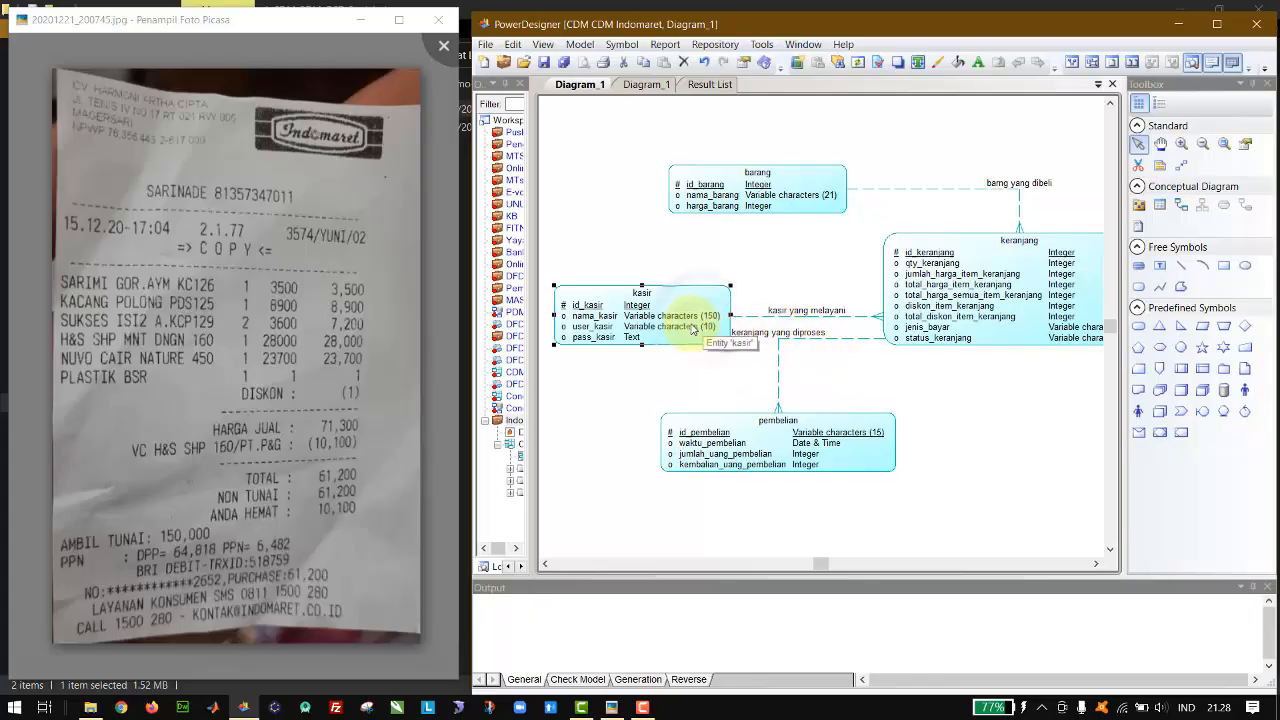
drag(692, 329, 688, 291)
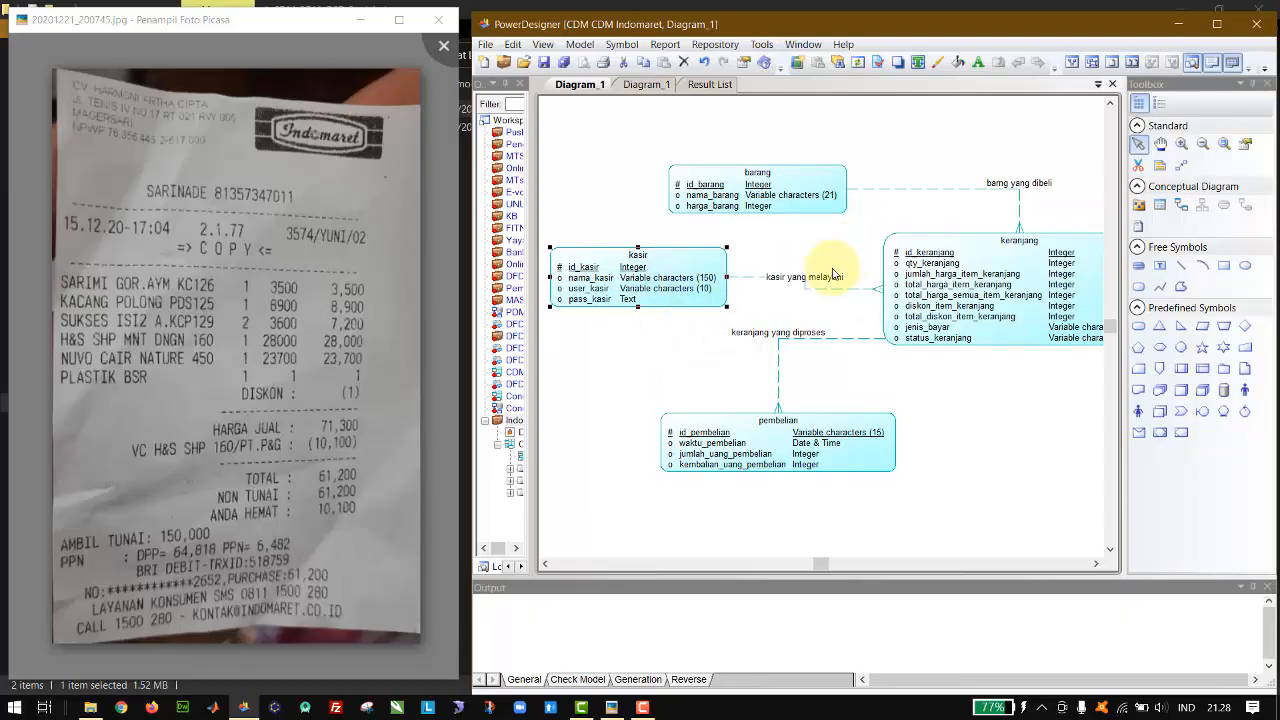
mouse_move(827, 281)
mouse_down()
mouse_move(824, 270)
mouse_move(840, 275)
mouse_up()
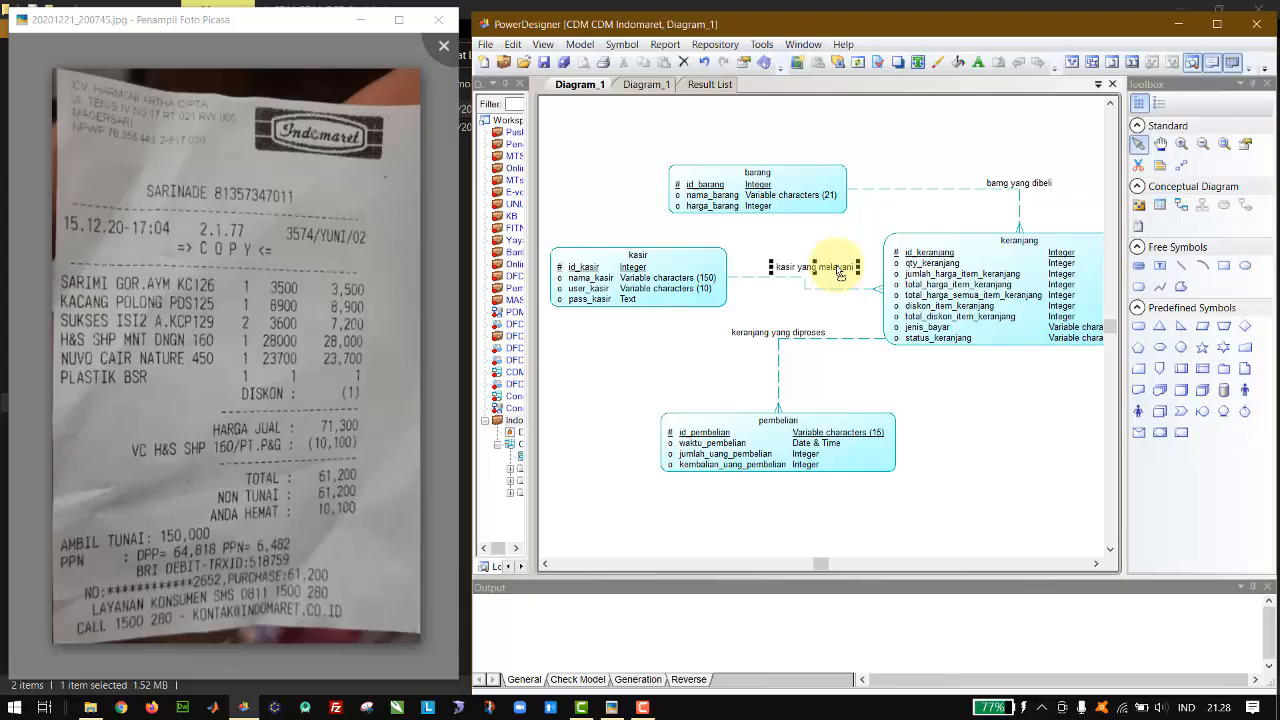
Step: Save the model as CDM Indomaret.cdm in a new INDOMART folder inside Documents
key(ctrl+s)
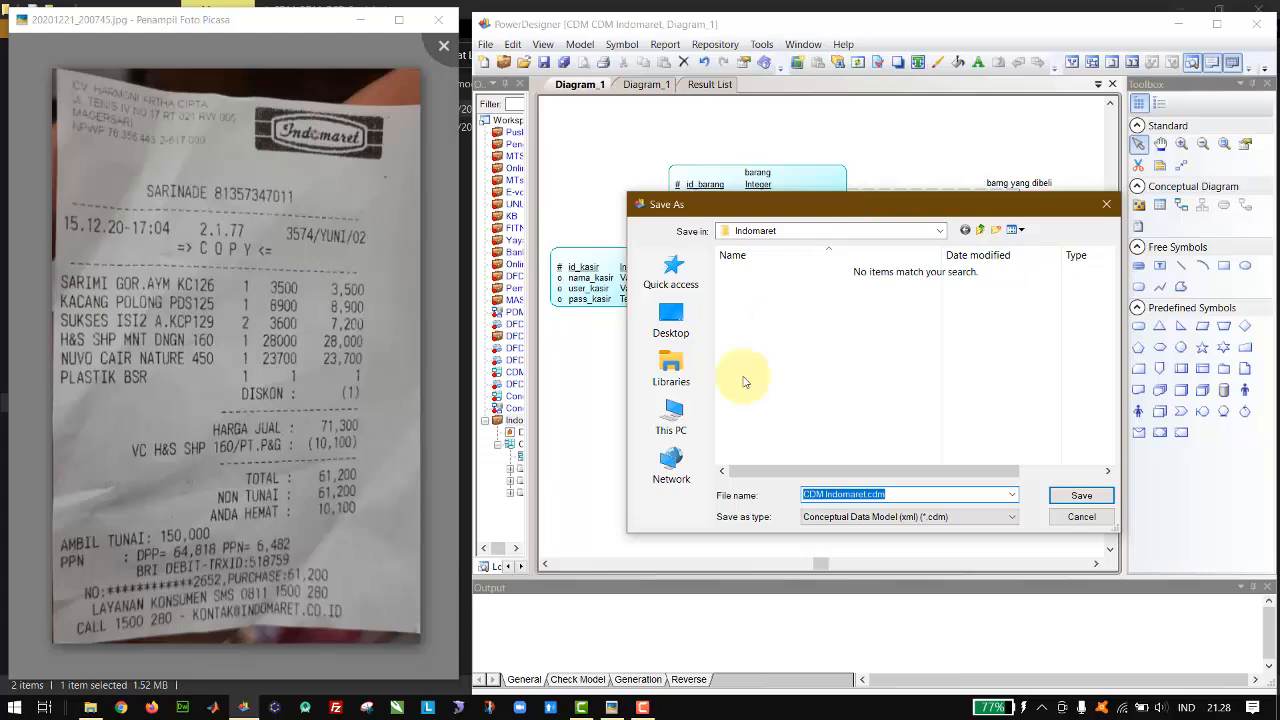
click(668, 420)
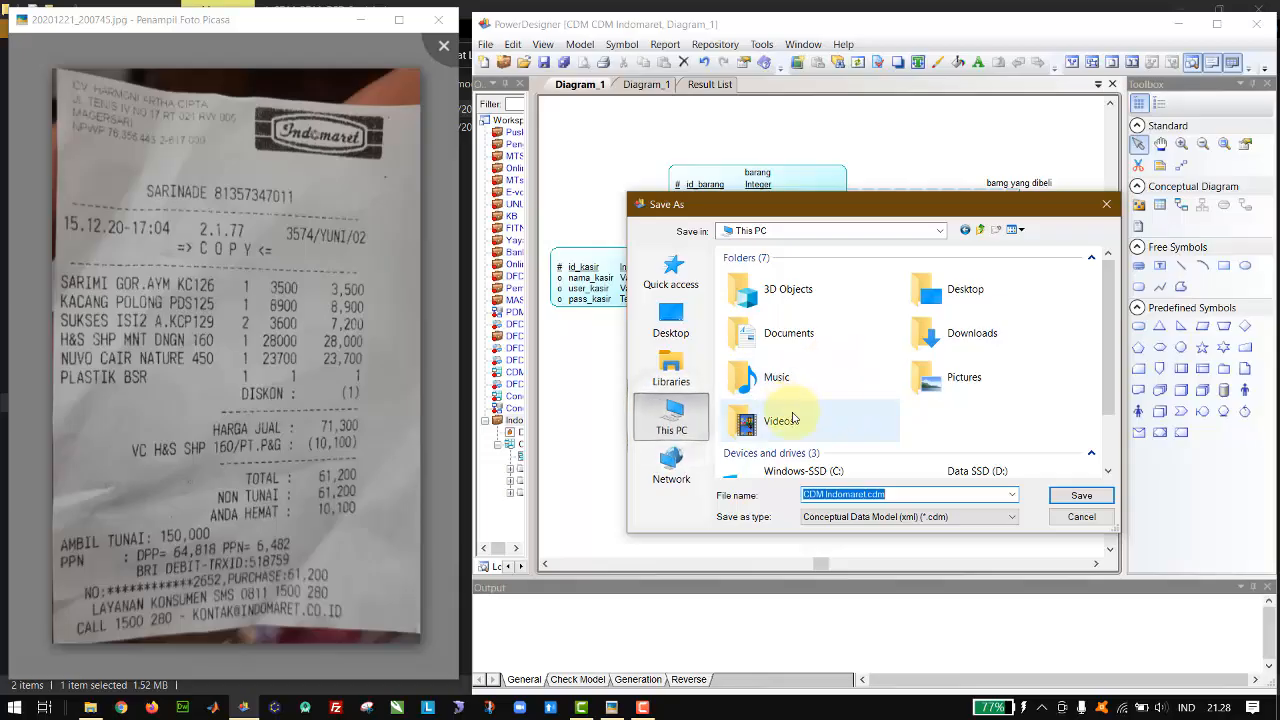
mouse_move(1107, 316)
mouse_down()
mouse_move(1106, 363)
mouse_move(1108, 300)
mouse_up()
double_click(857, 324)
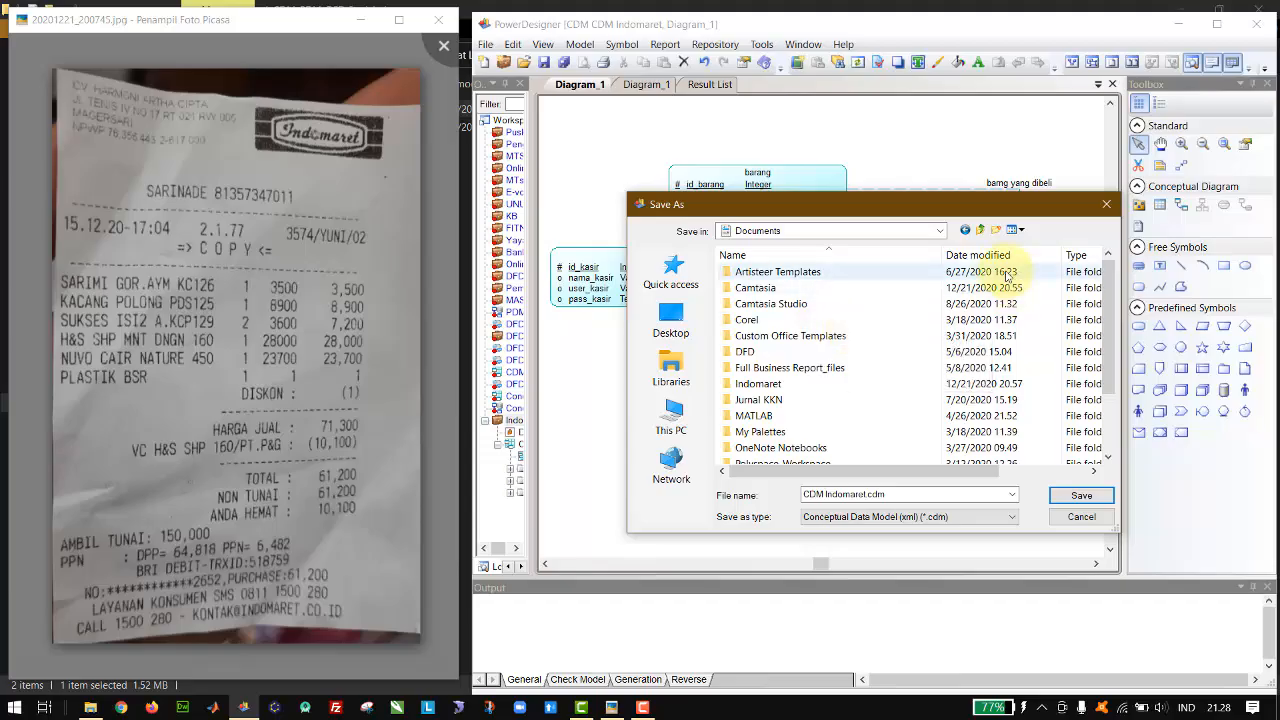
click(997, 230)
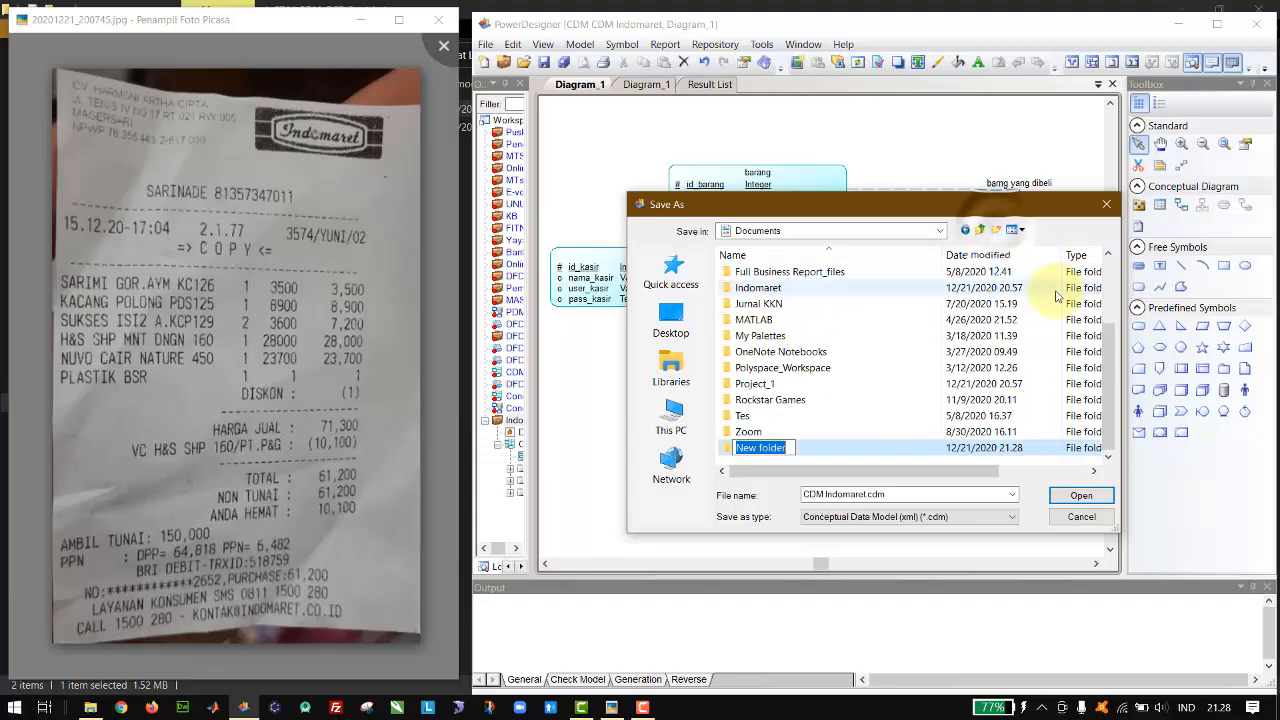
text(INDO)
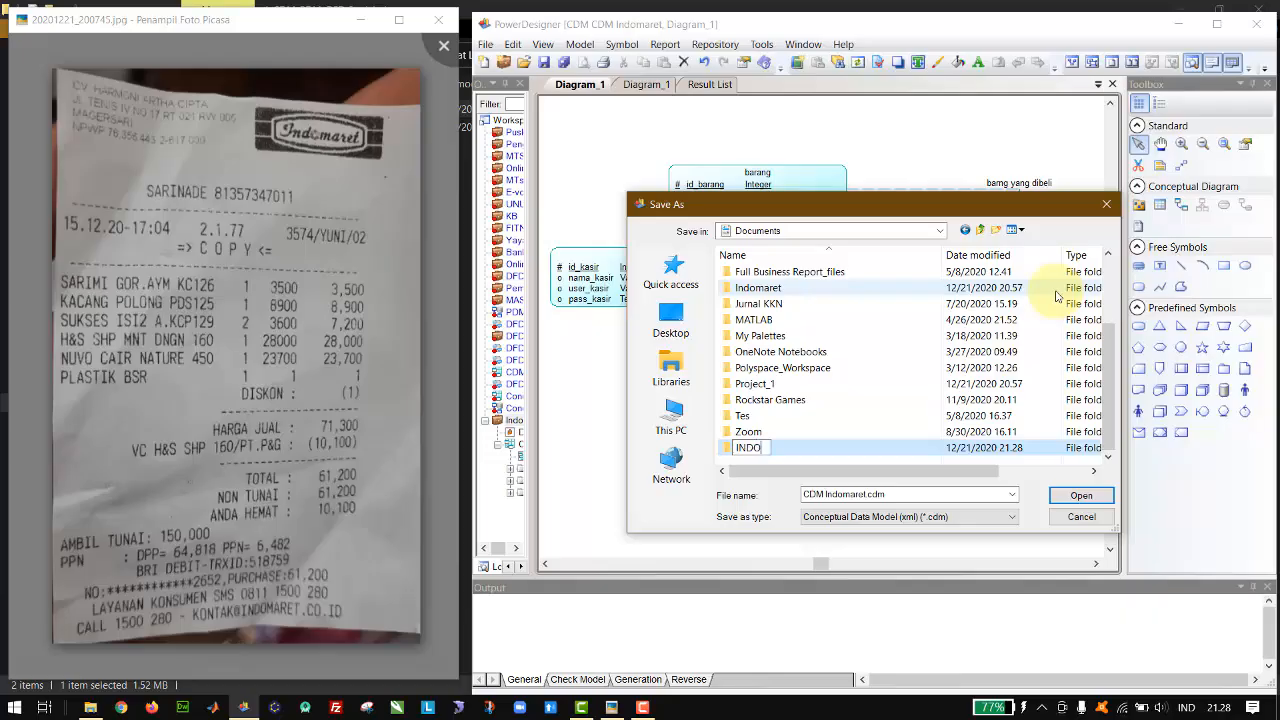
key(Return)
key(Return)
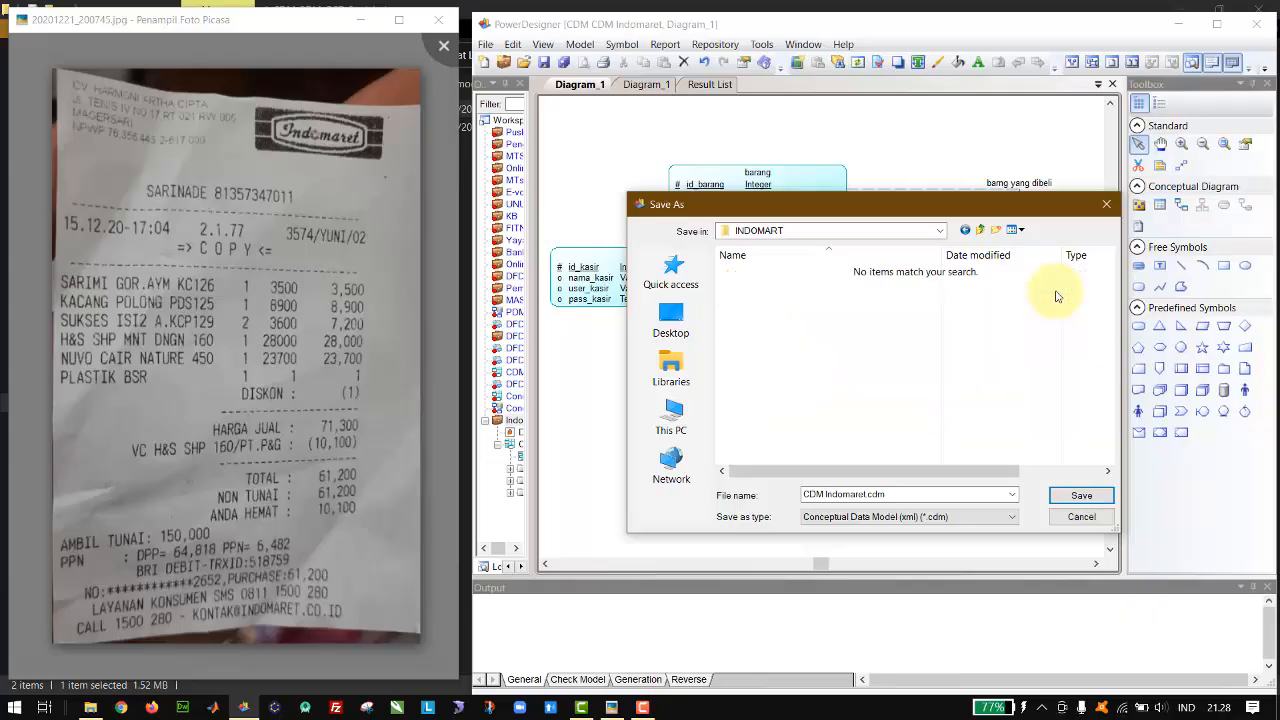
click(1078, 496)
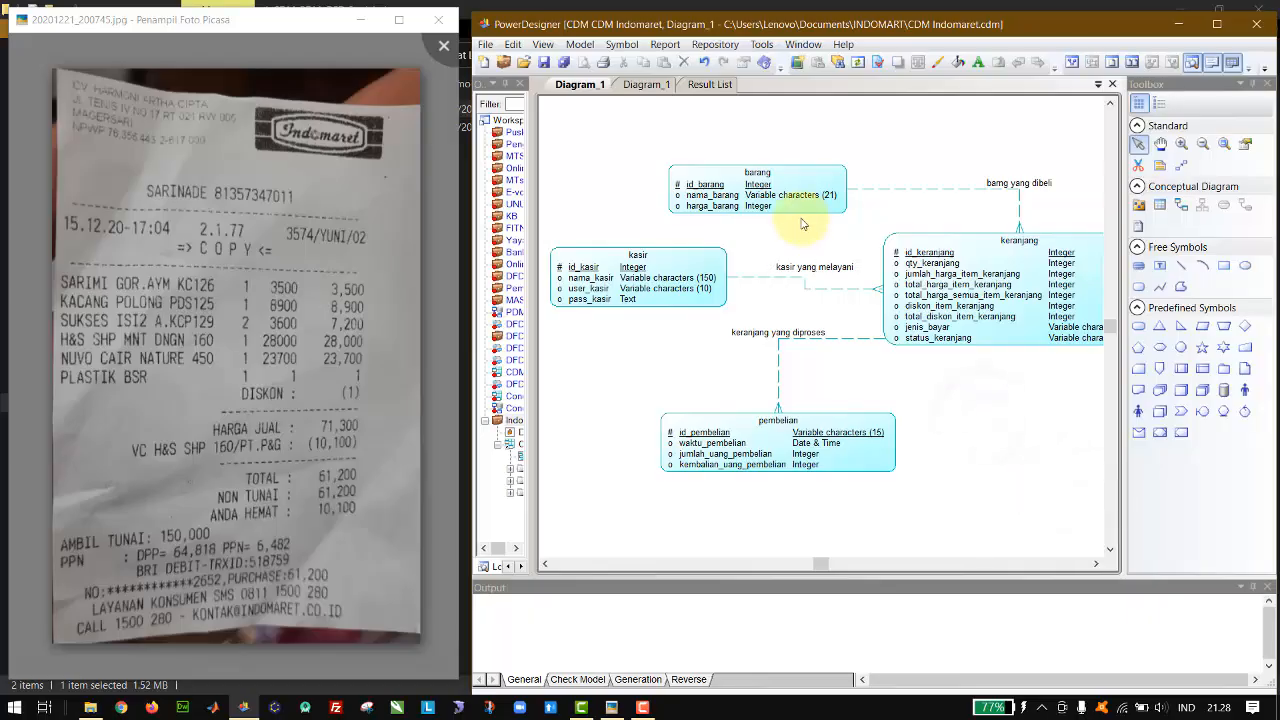
Step: Generate a new physical data model named CDM Indomaret from the conceptual model, with MySQL 5.0 as the DBMS
click(762, 45)
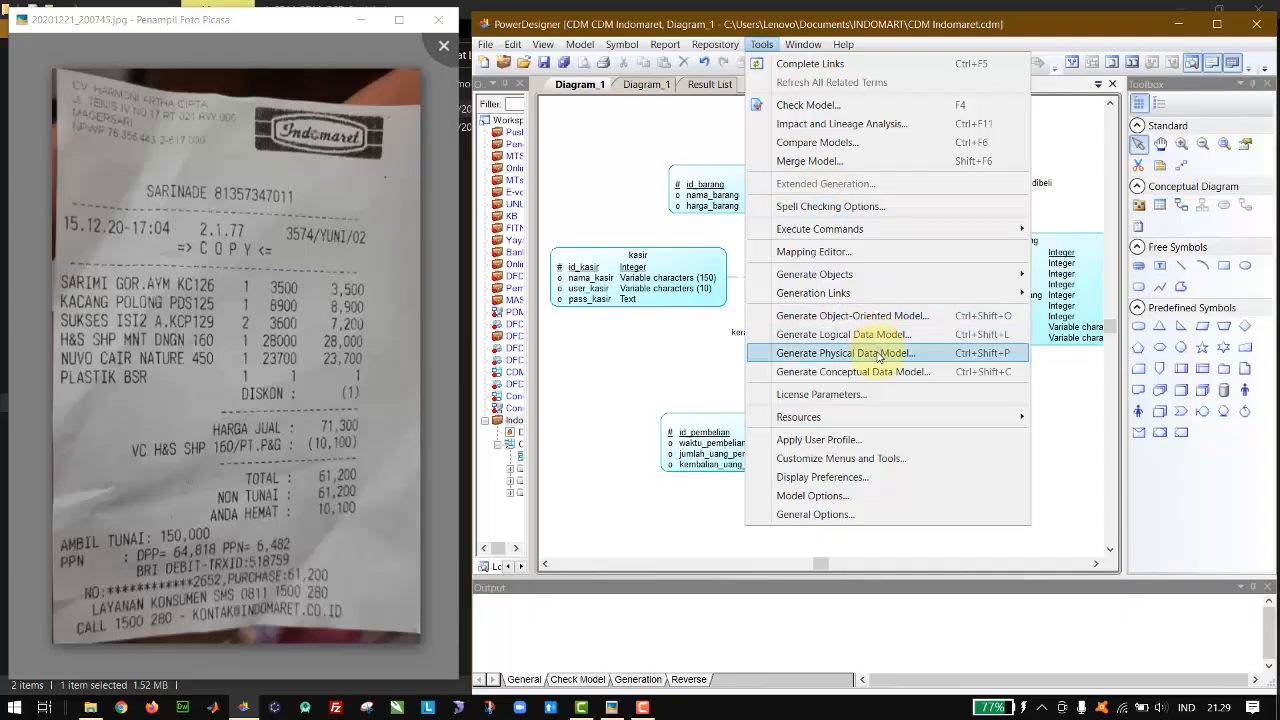
click(929, 361)
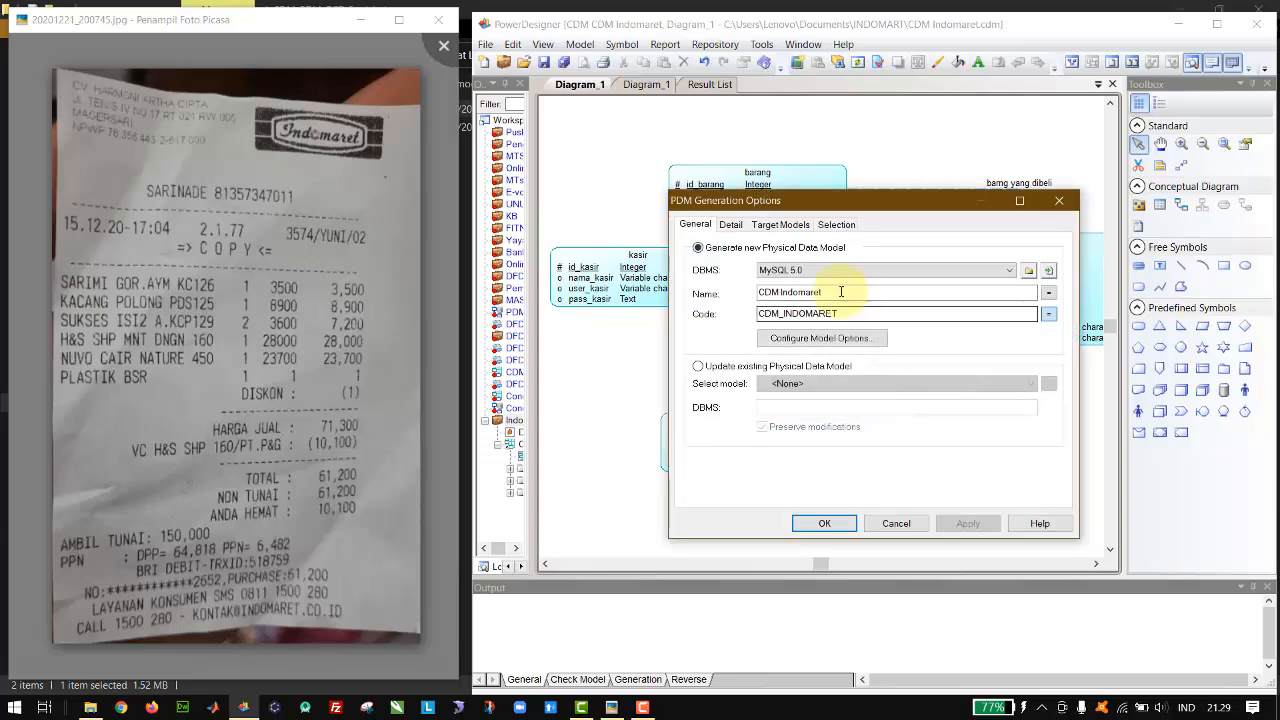
click(785, 270)
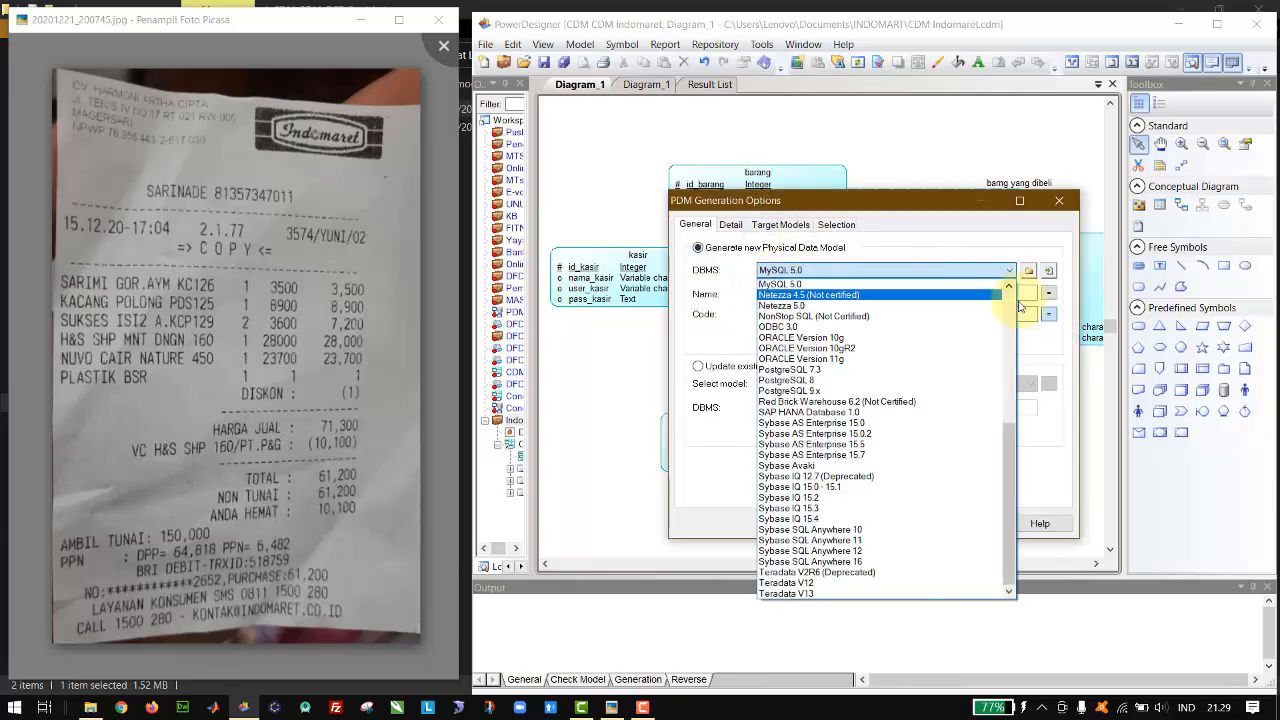
drag(1006, 434, 1012, 414)
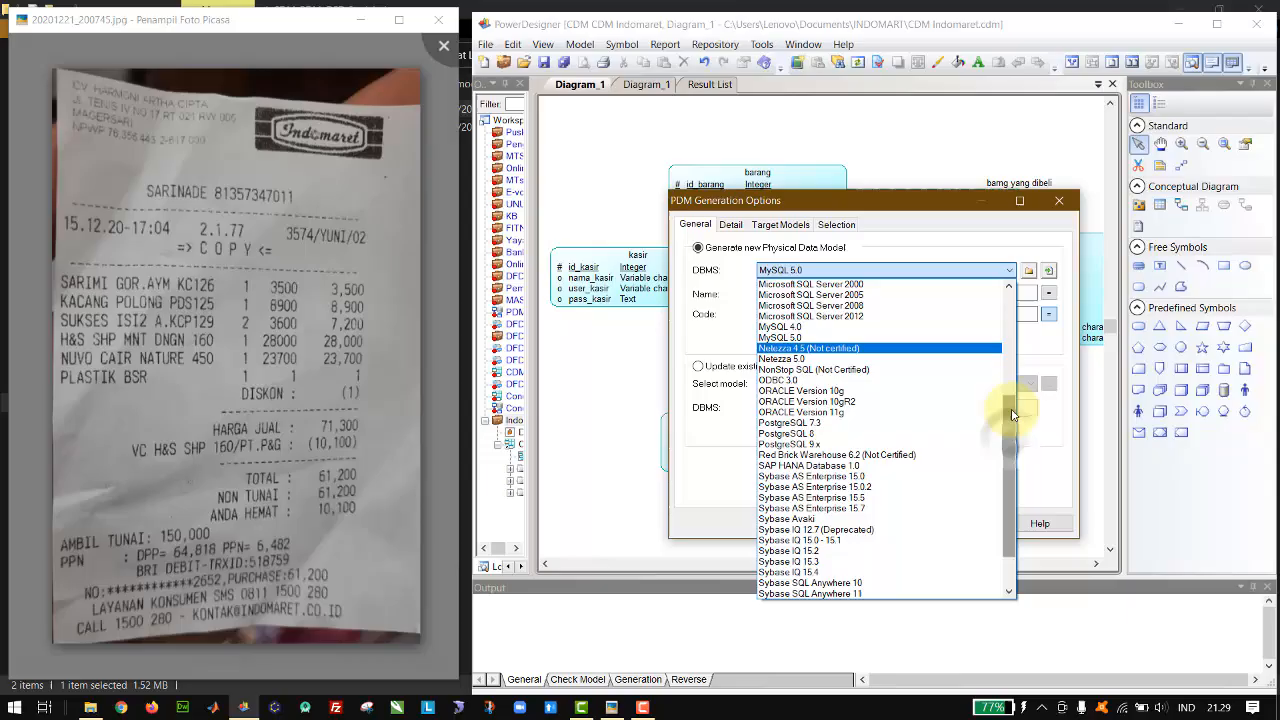
click(900, 337)
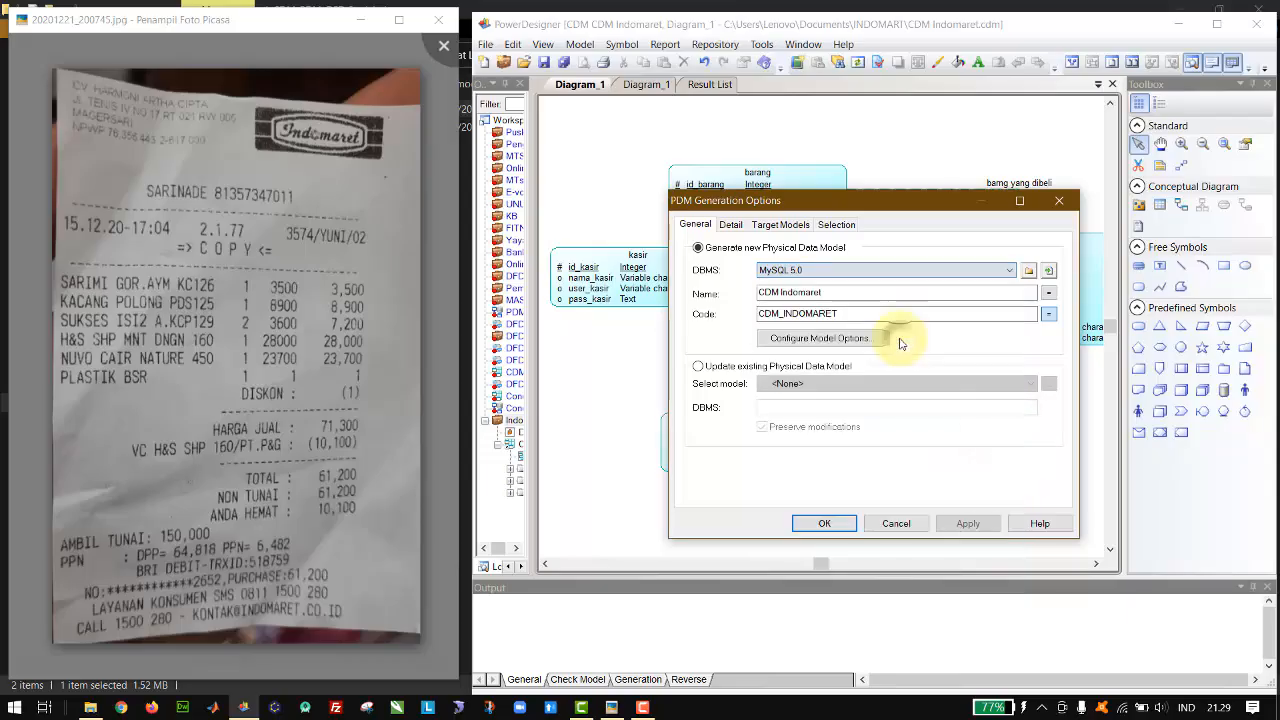
click(800, 269)
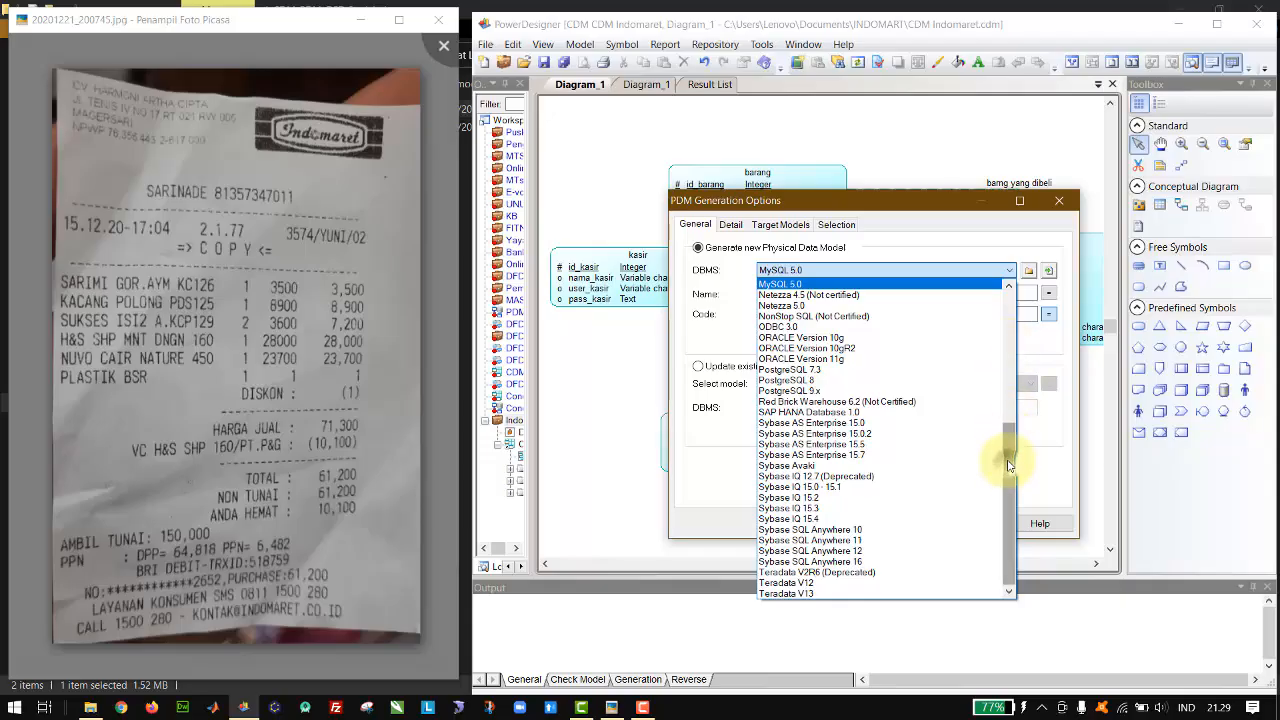
drag(1009, 465, 1016, 320)
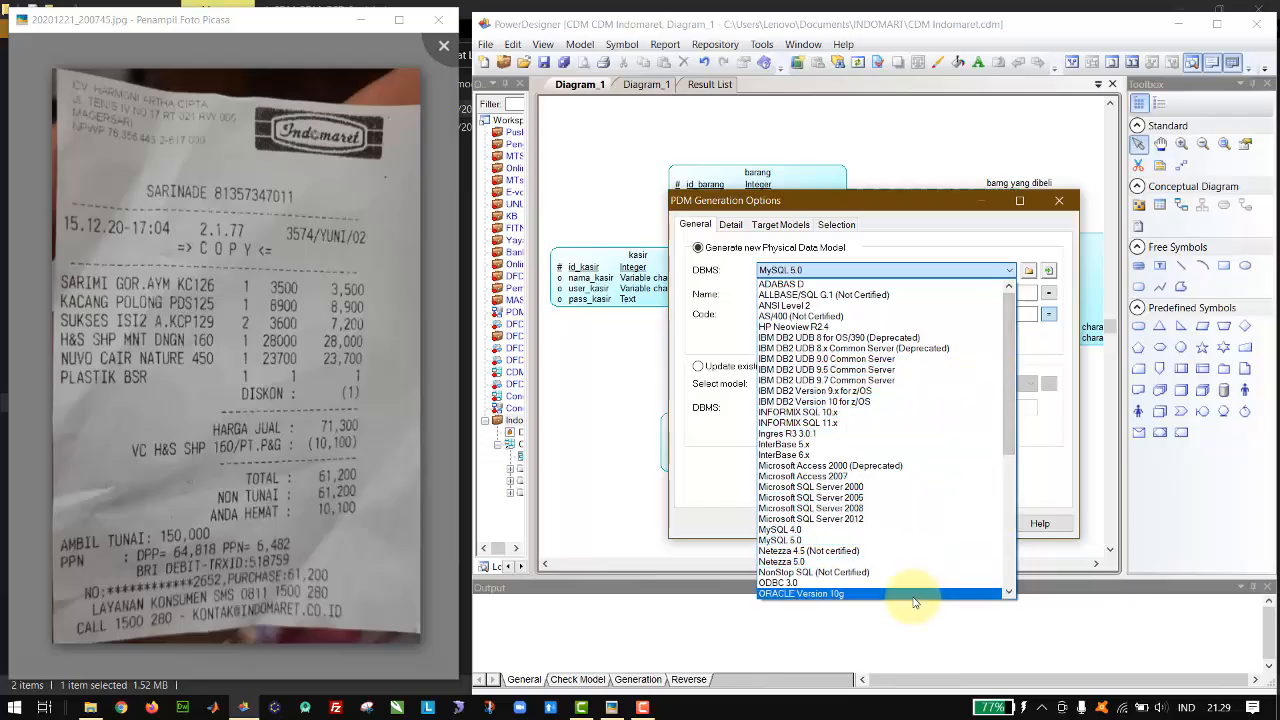
drag(1010, 420, 1000, 595)
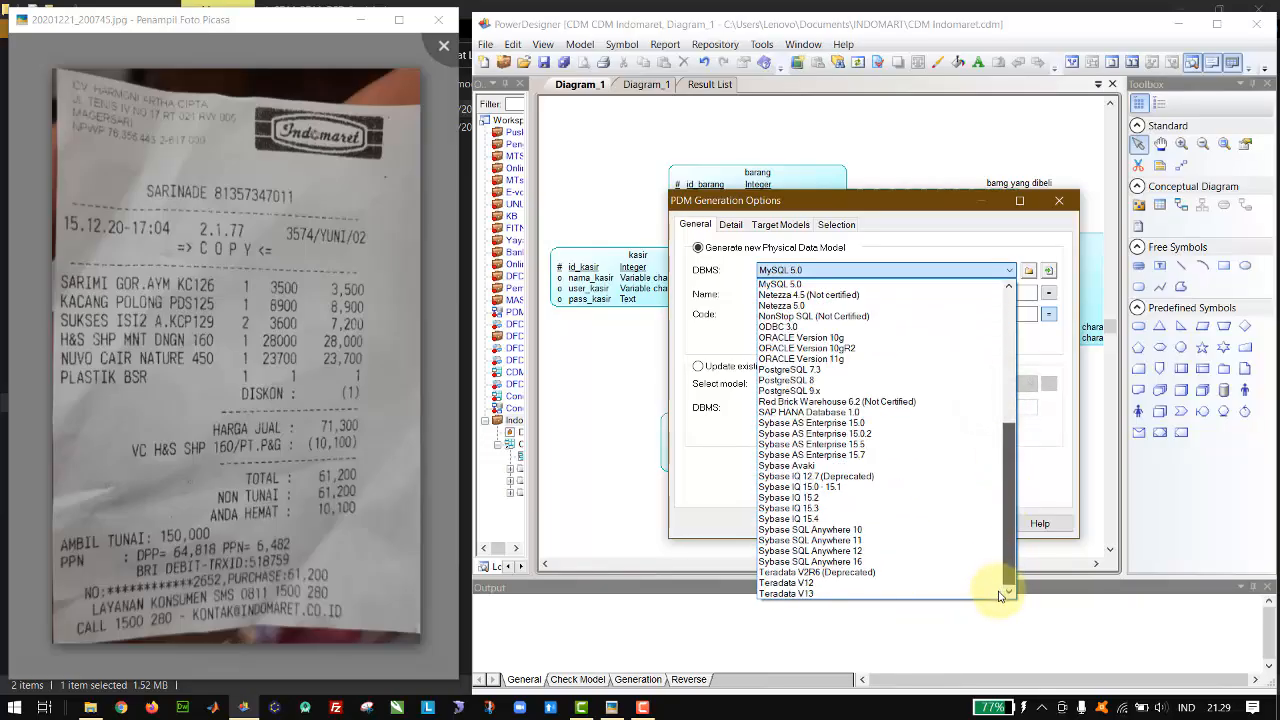
scroll(1005, 530, up, 3)
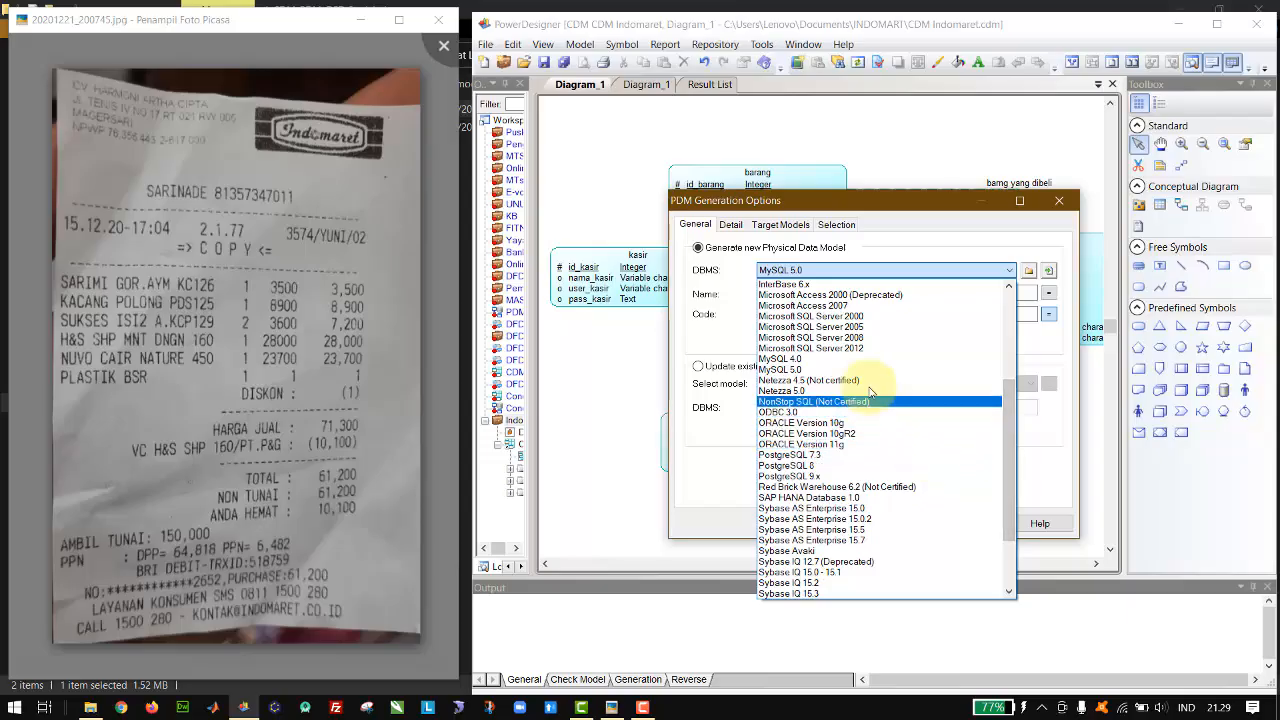
click(838, 369)
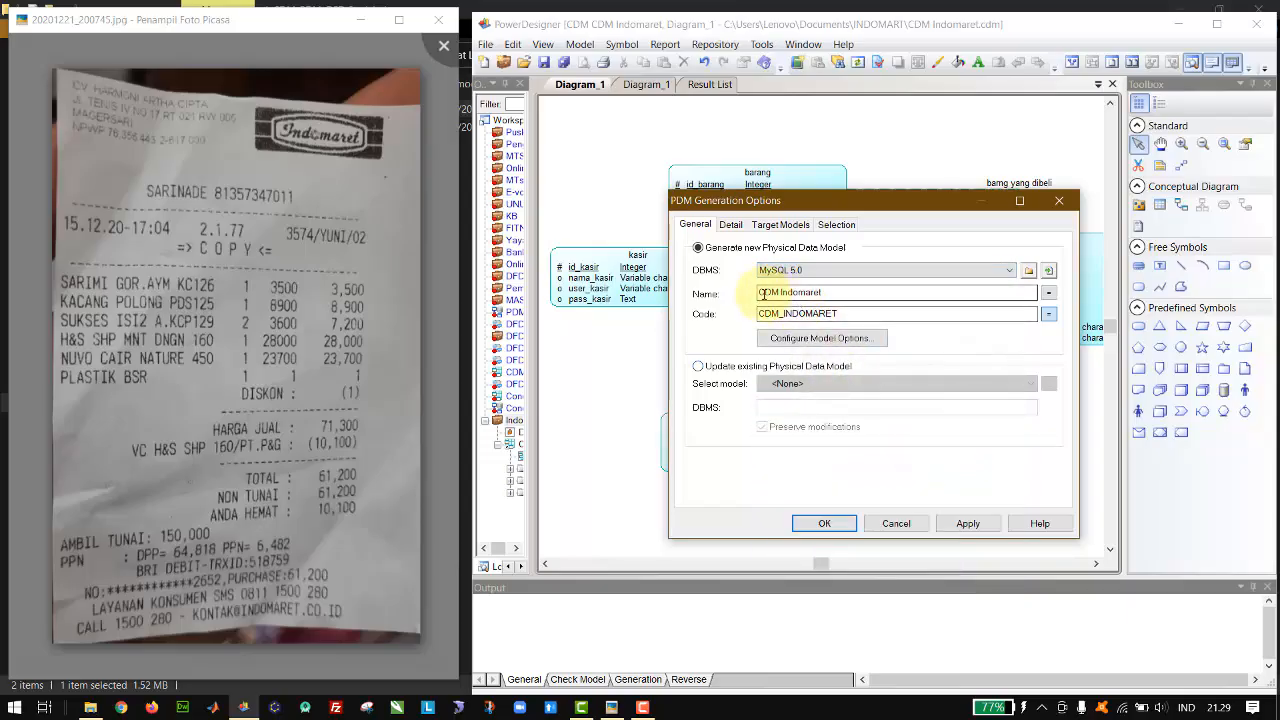
click(825, 518)
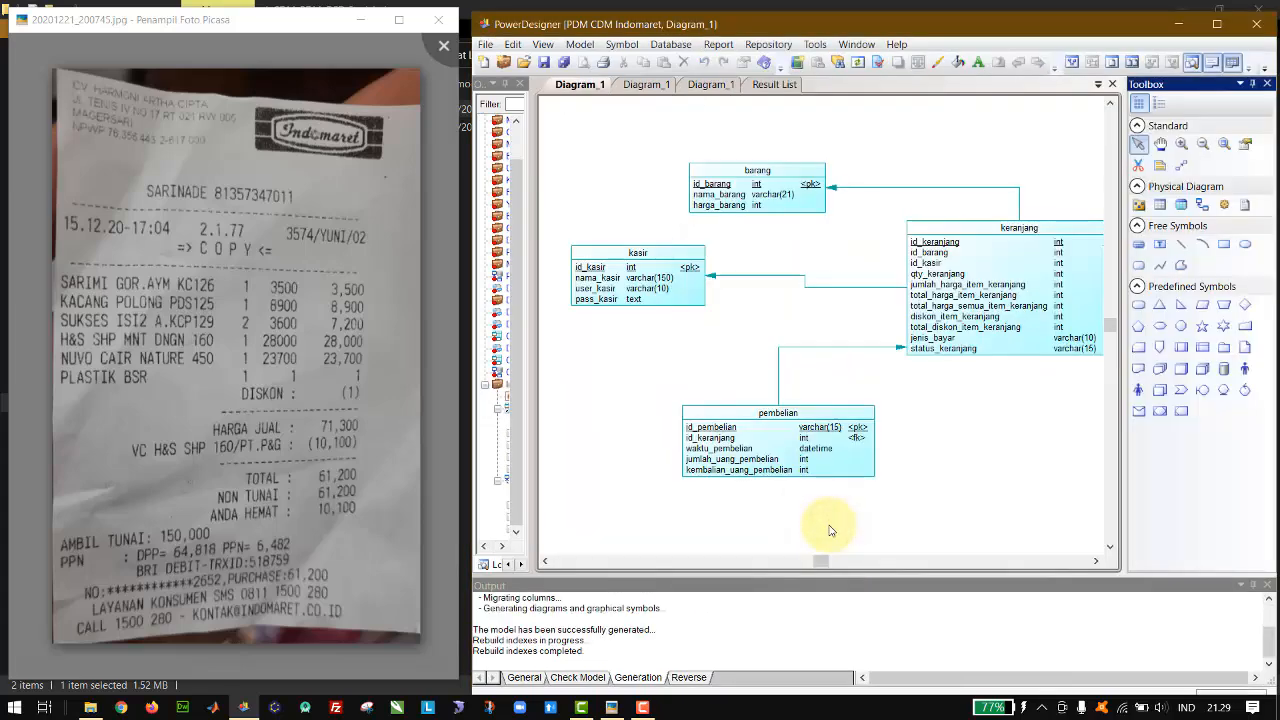
Step: Save the generated physical data model as PDM Indomaret.pdm in the INDOMART folder
click(886, 511)
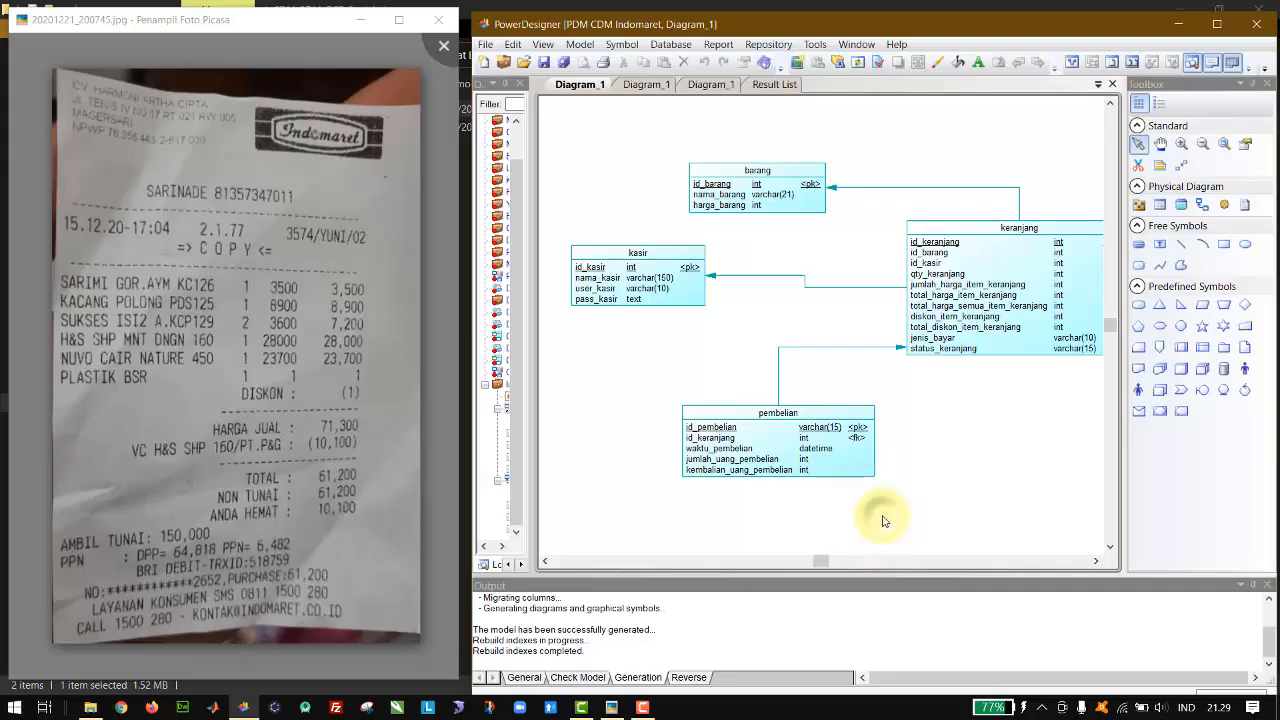
key(ctrl+s)
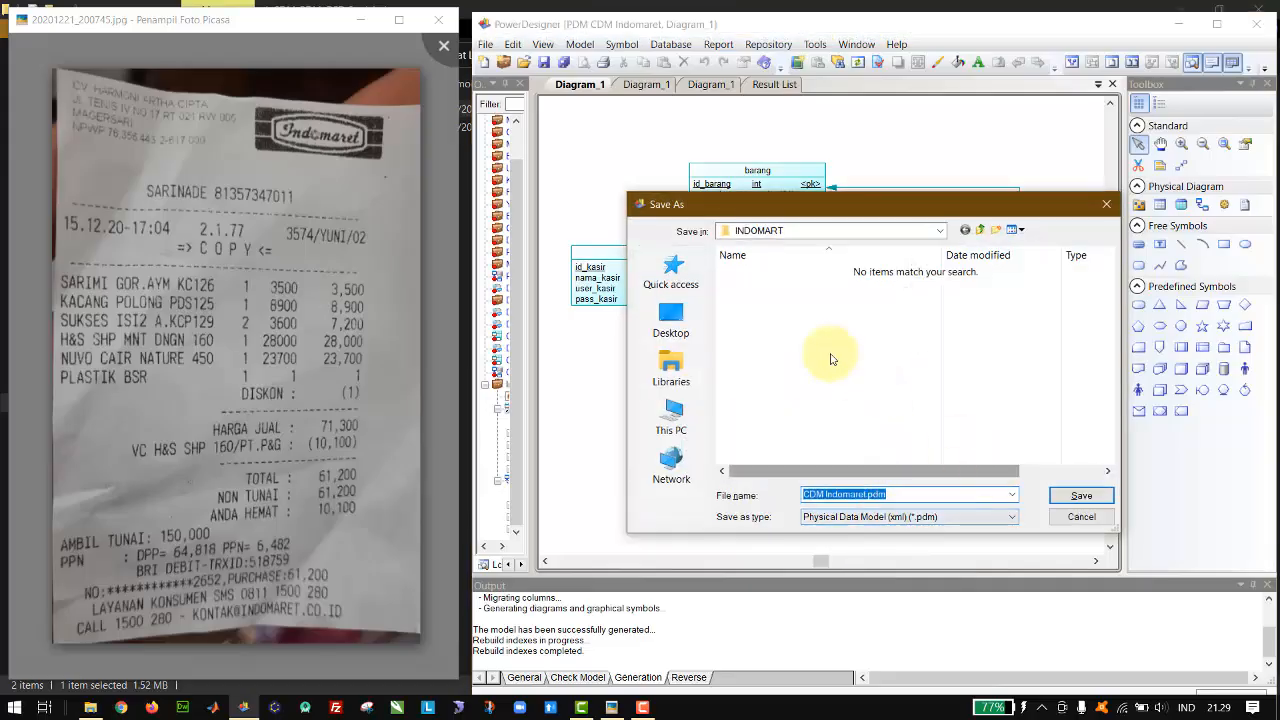
click(790, 233)
click(1043, 418)
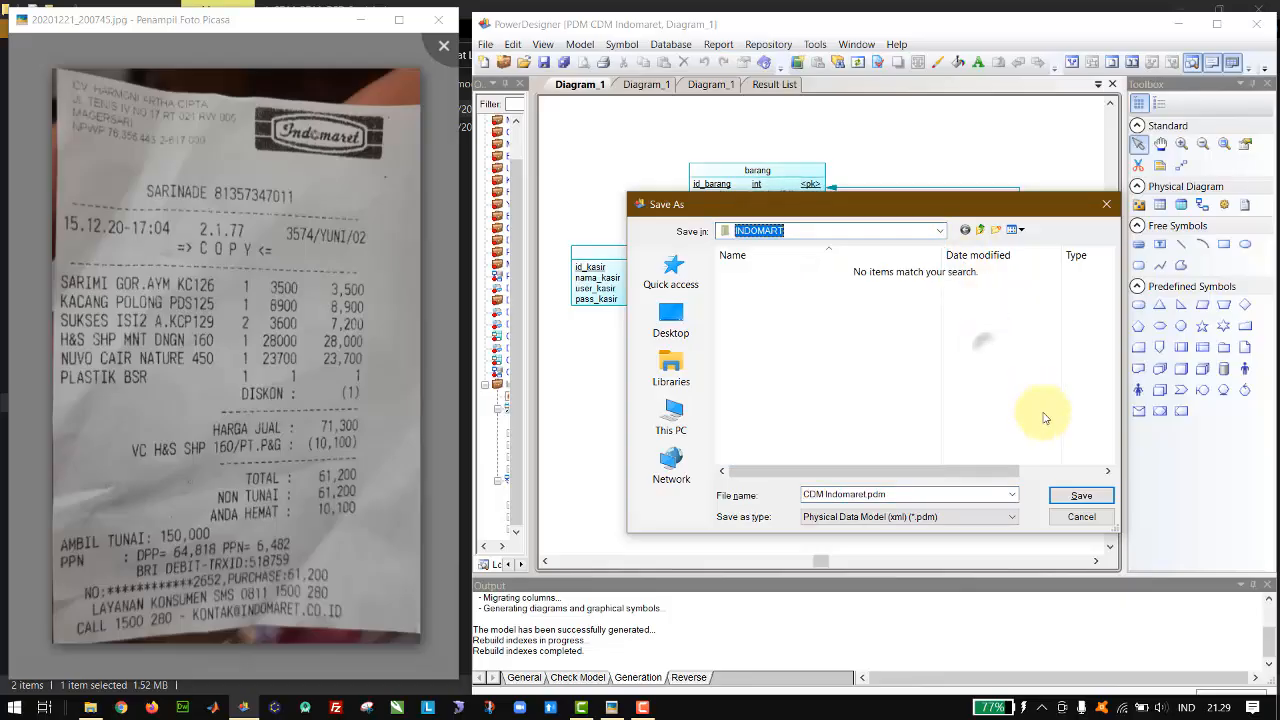
click(817, 493)
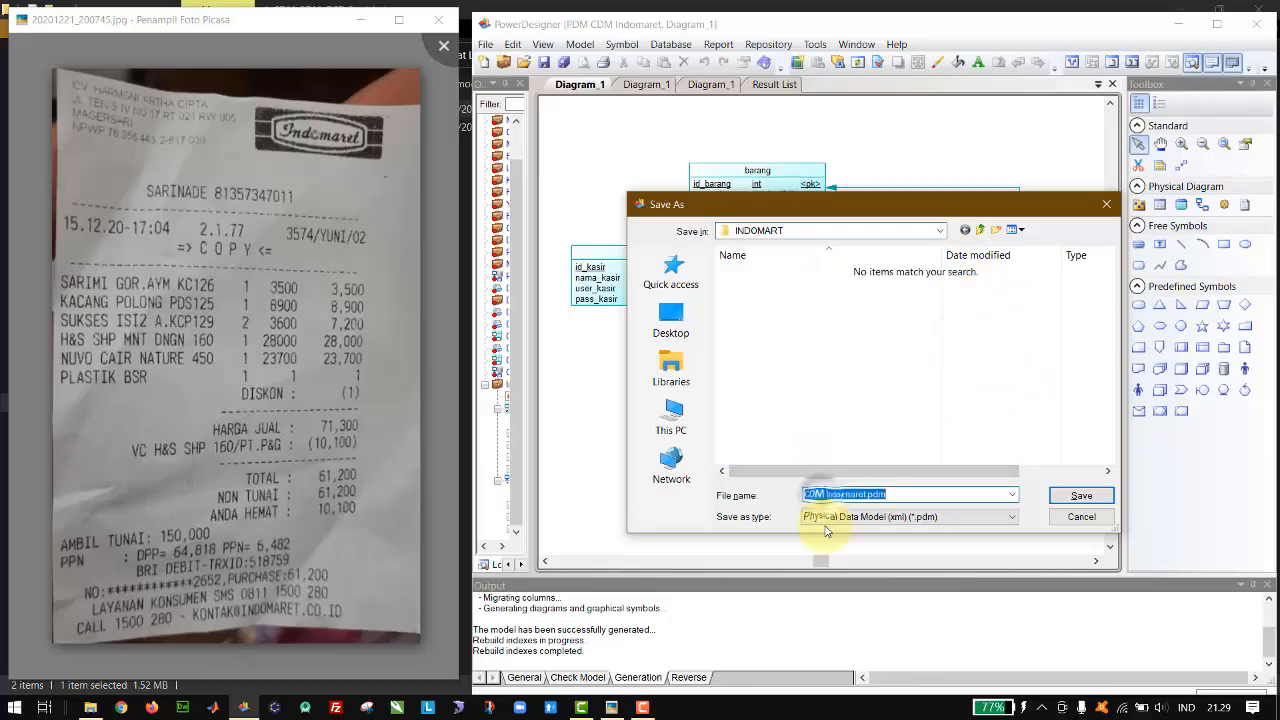
key(Left)
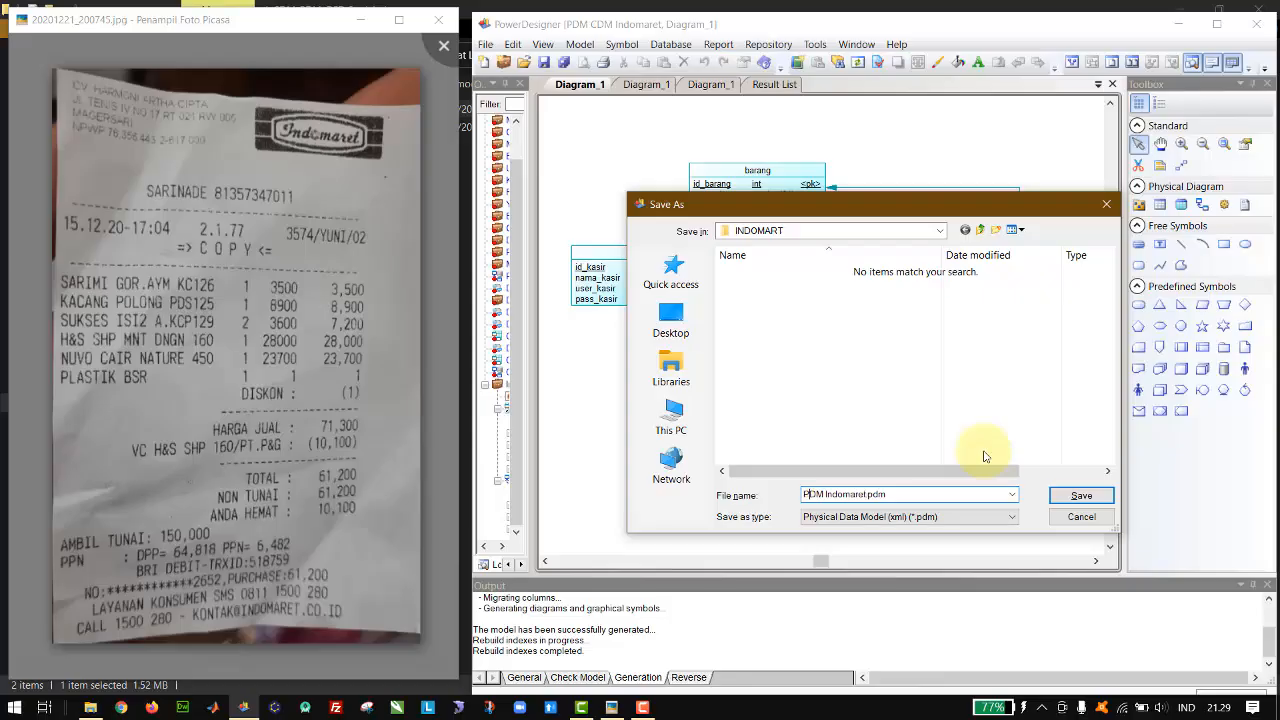
key(Return)
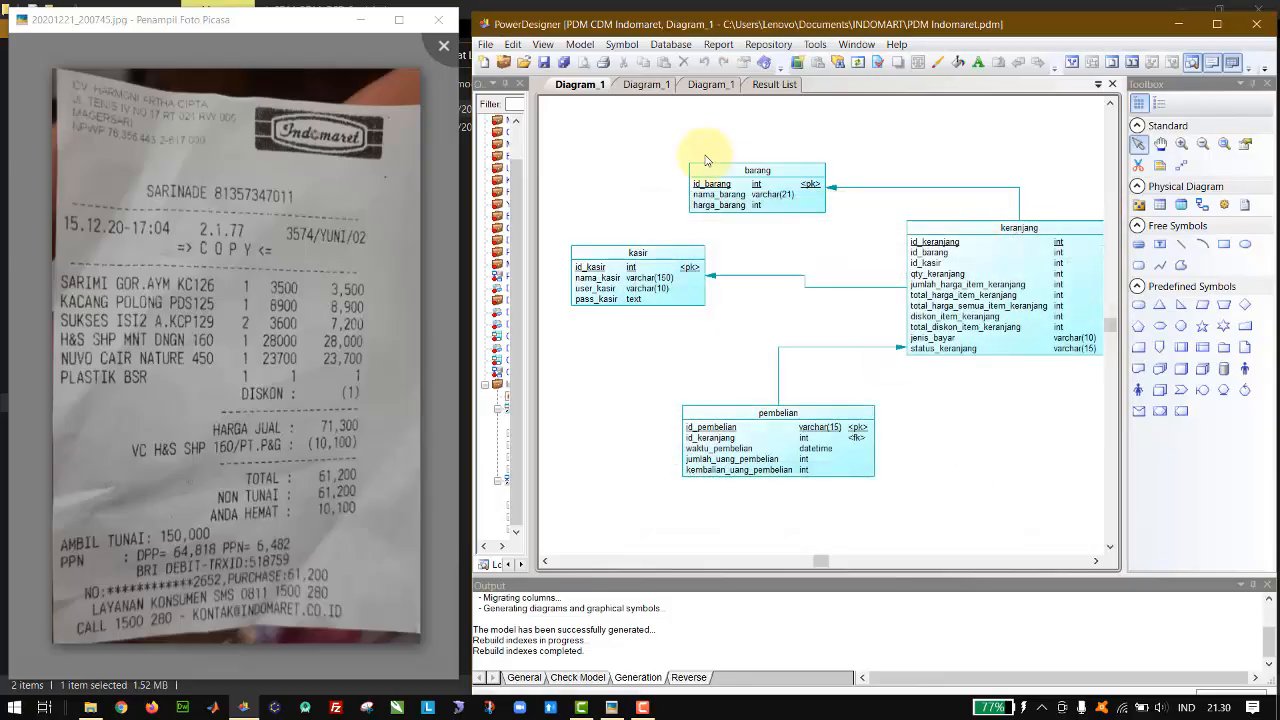
Step: Generate another new MySQL 5.0 physical data model from the conceptual diagram, with the name PDM Indomaret and code PDM_INDOMARET
click(646, 88)
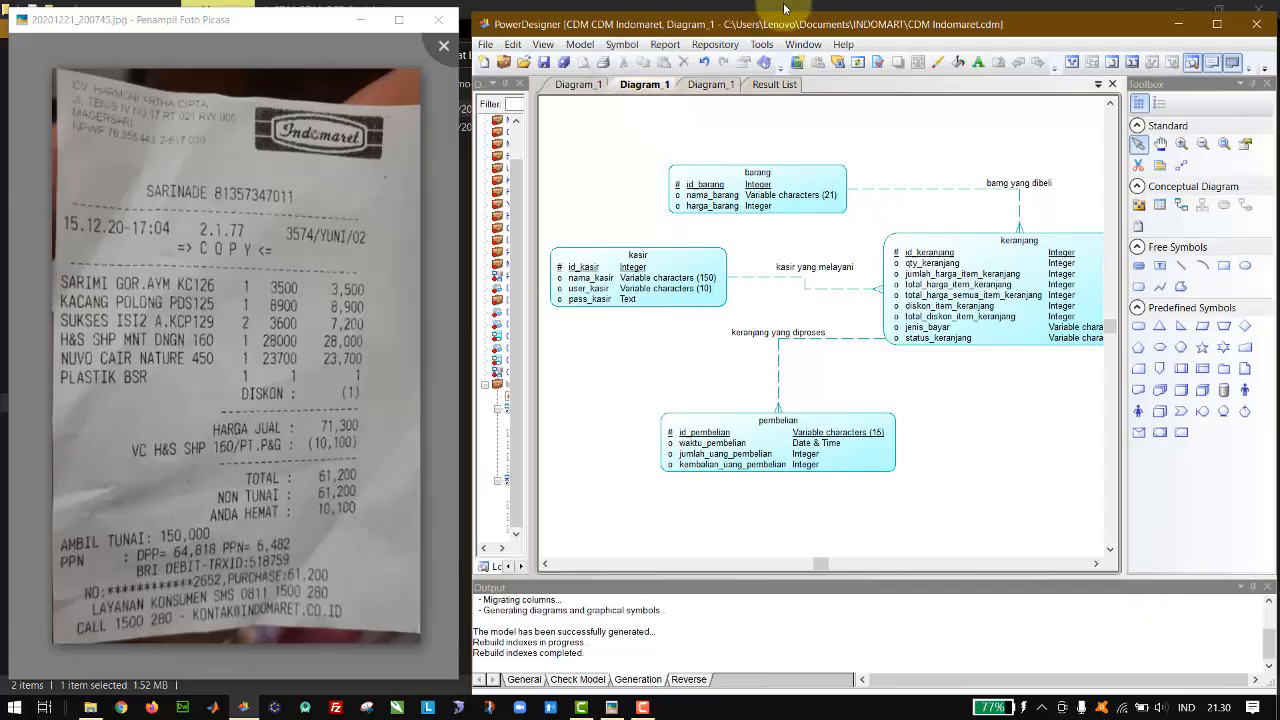
click(762, 48)
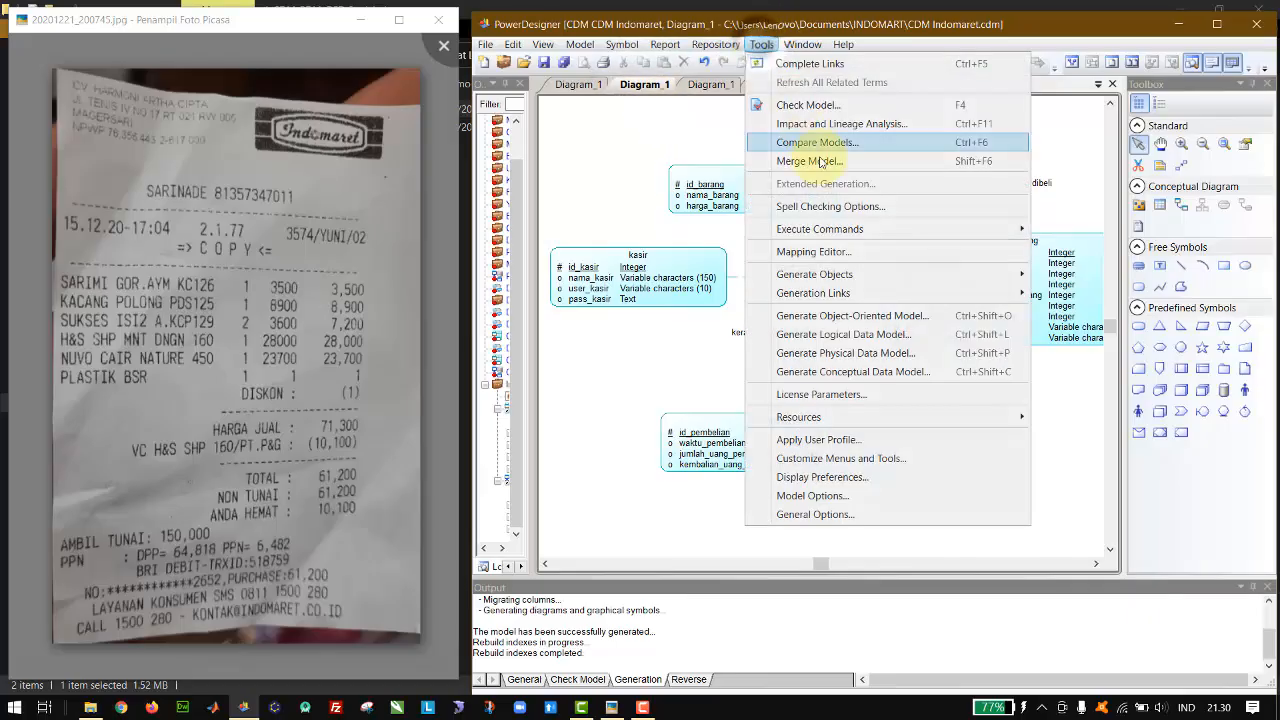
click(846, 360)
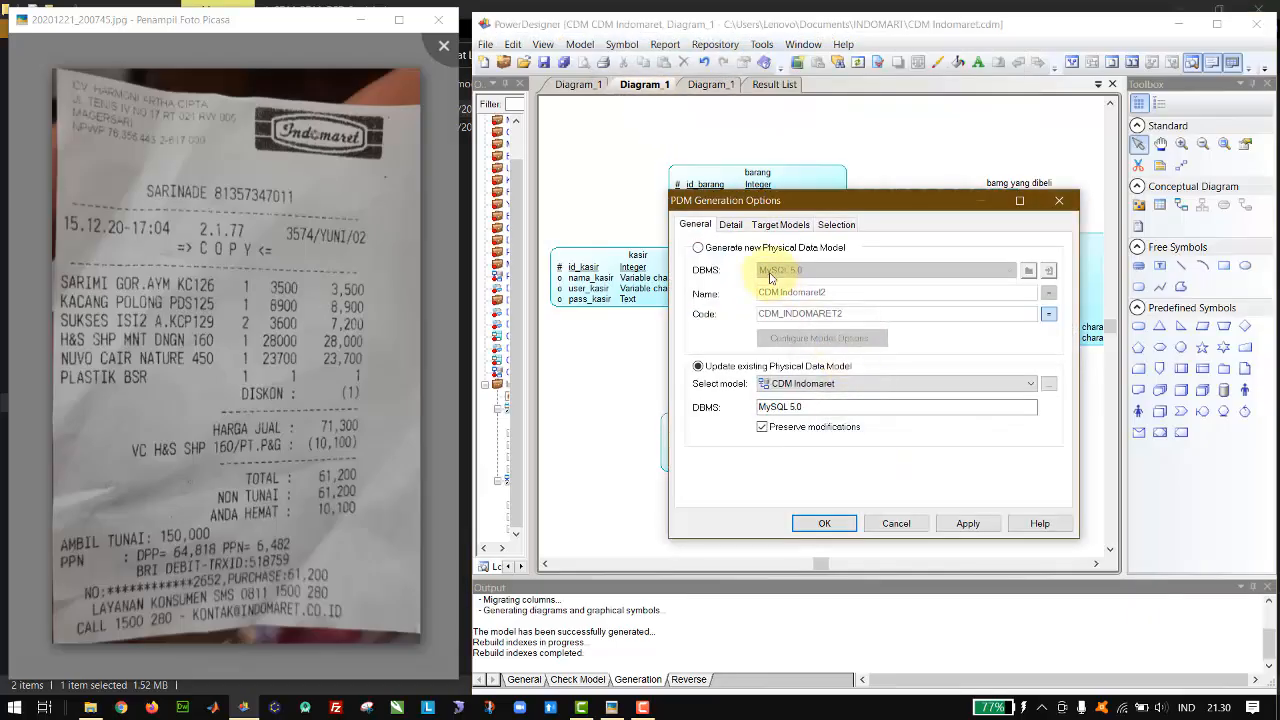
click(741, 253)
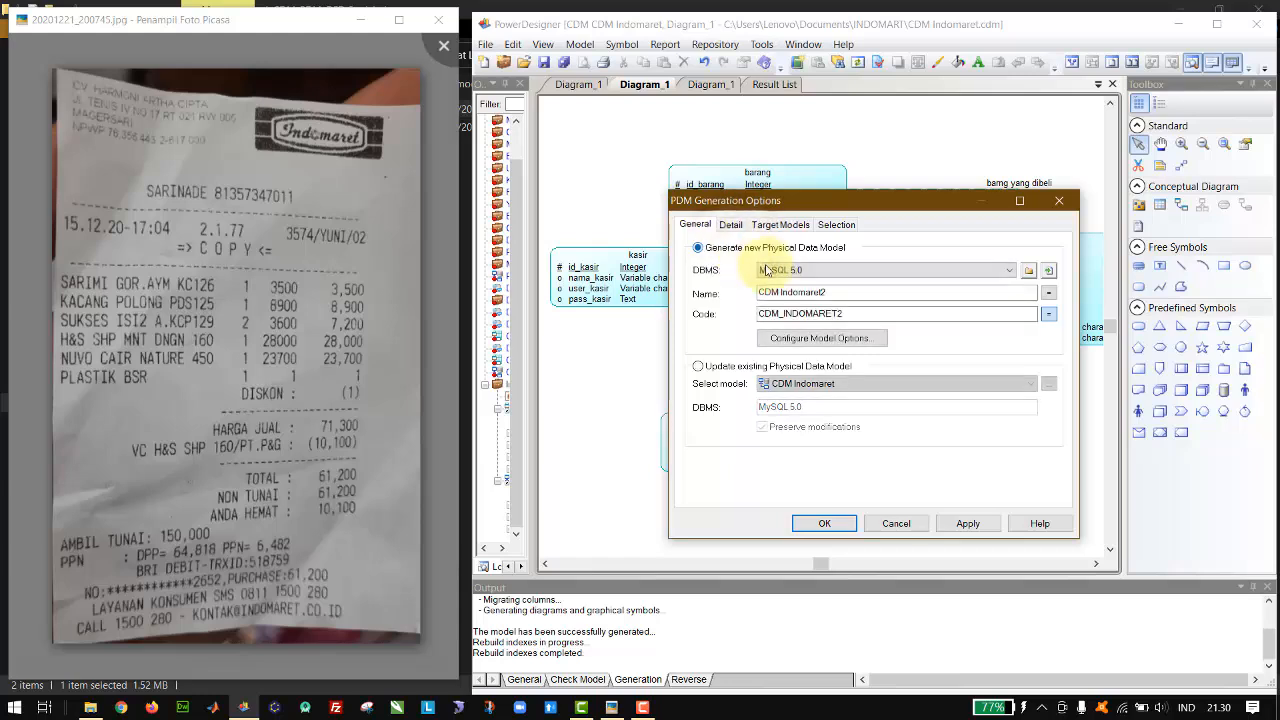
drag(767, 293, 748, 295)
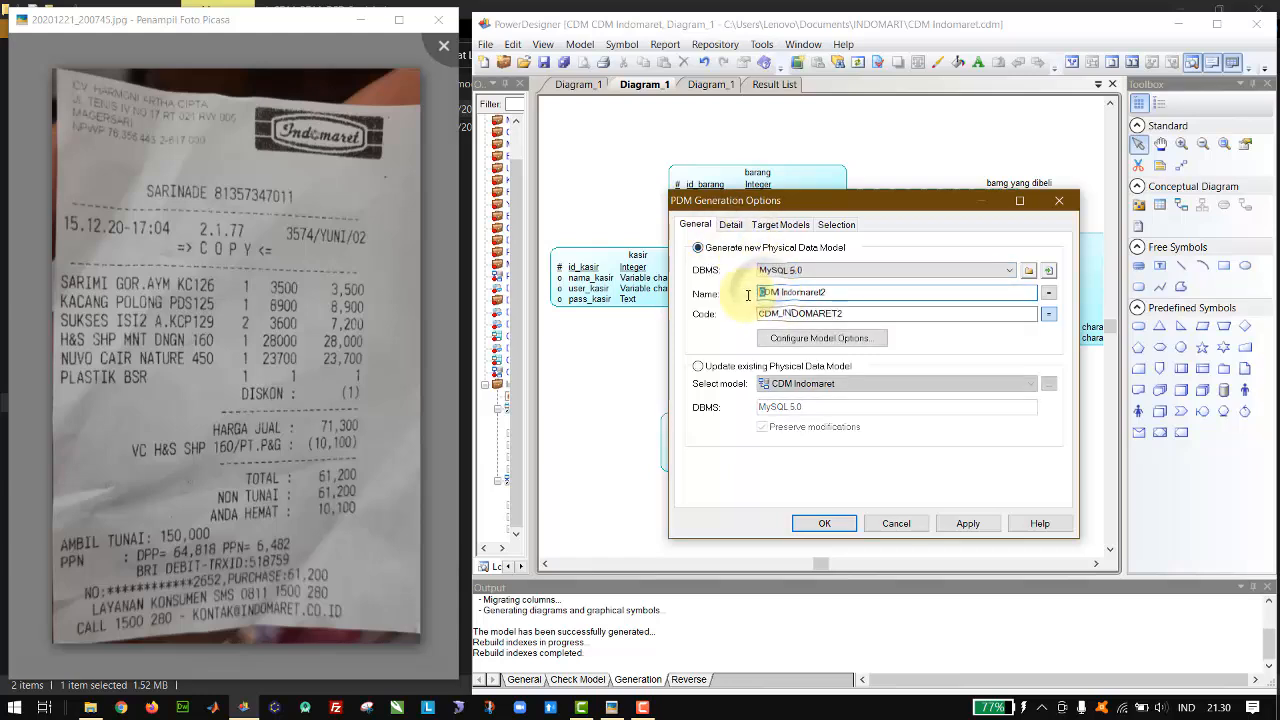
text(P)
click(766, 314)
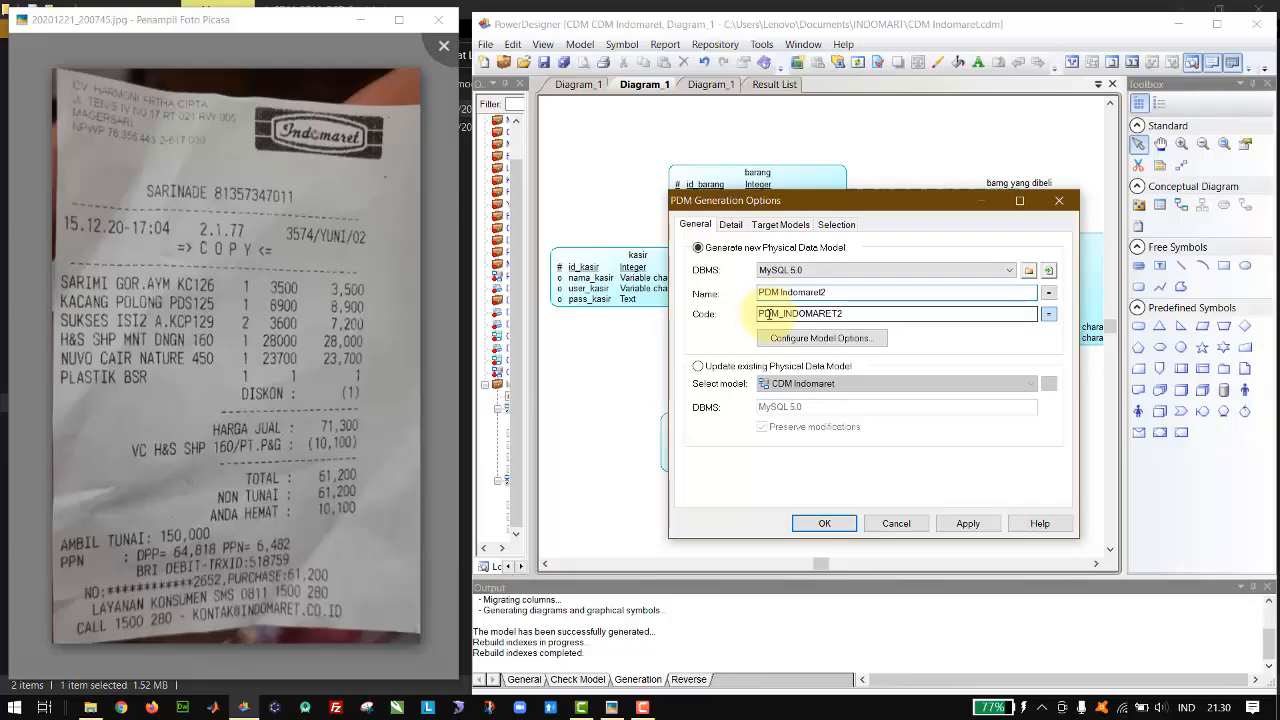
click(837, 292)
key(BackSpace)
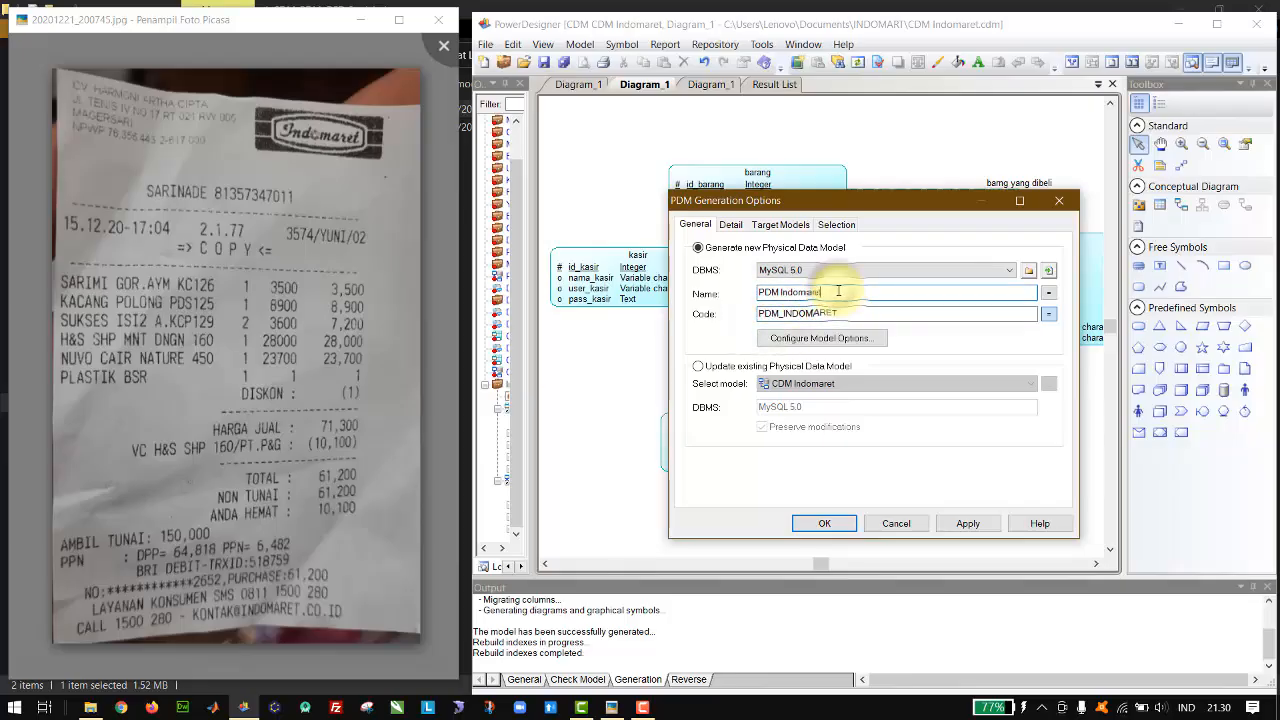
click(822, 522)
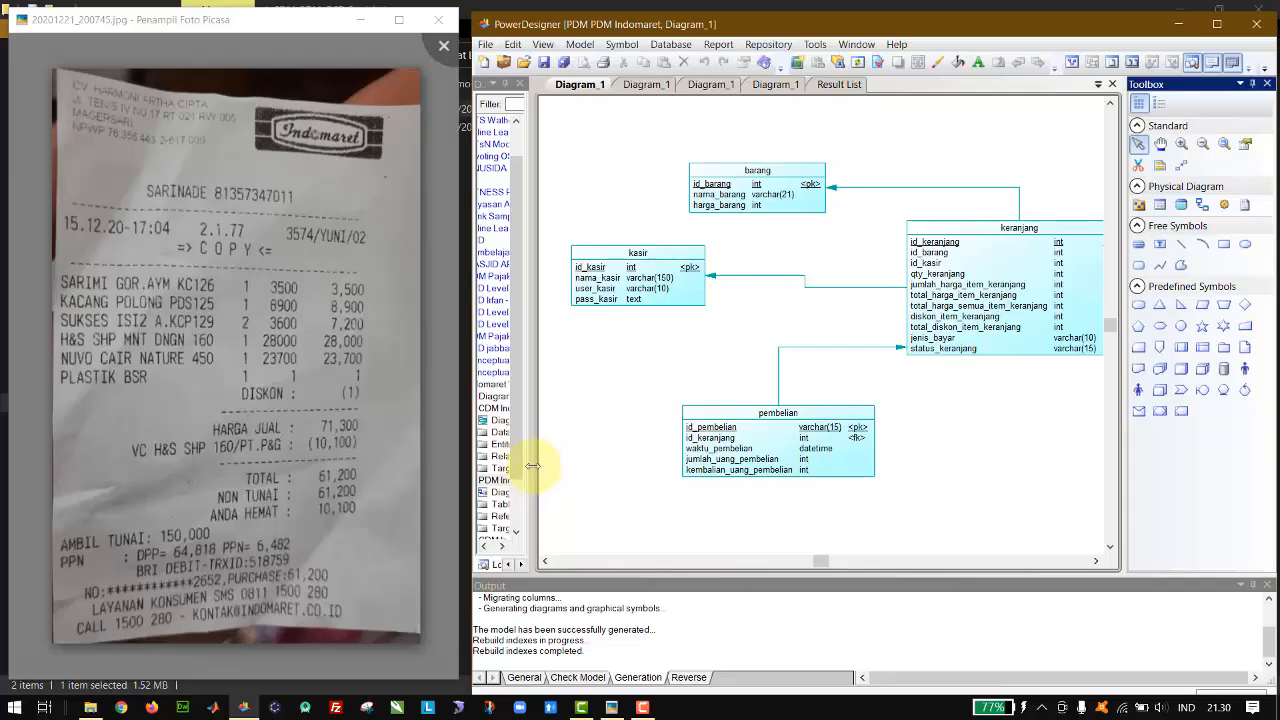
Step: Try to save the newly generated model over the existing PDM Indomaret.pdm in the INDOMART folder
key(ctrl+s)
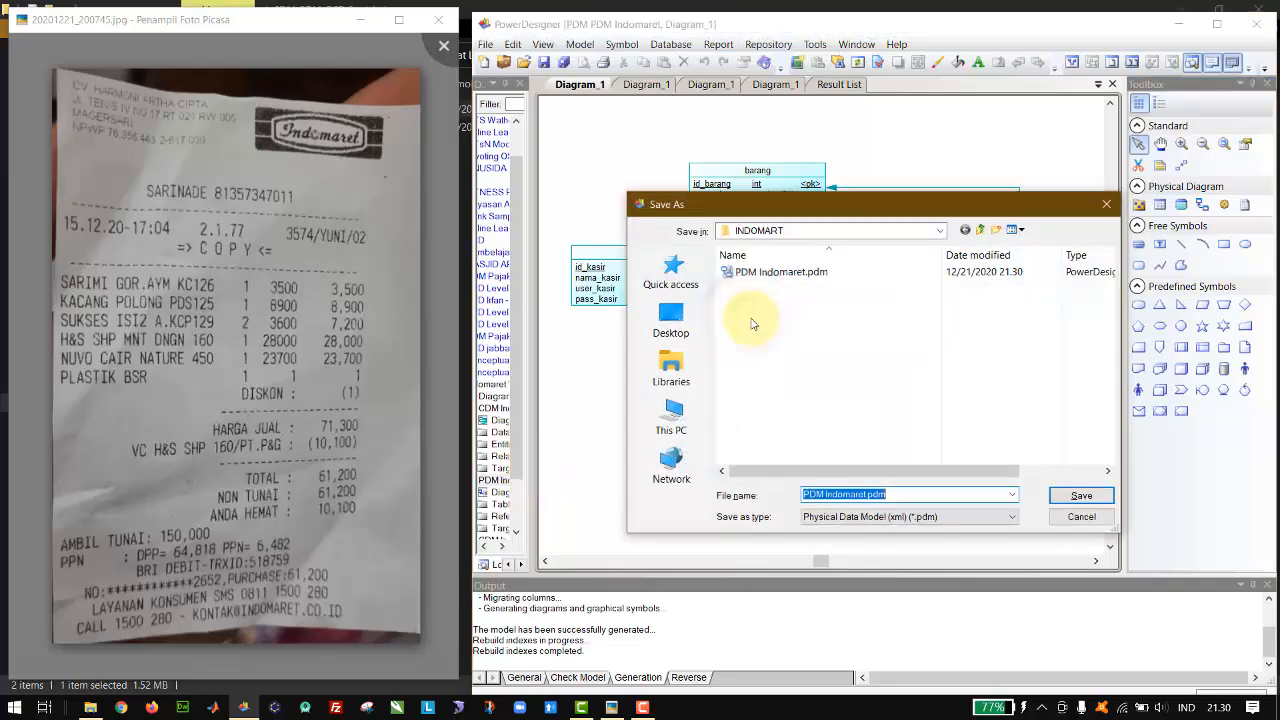
click(1084, 496)
key(Left)
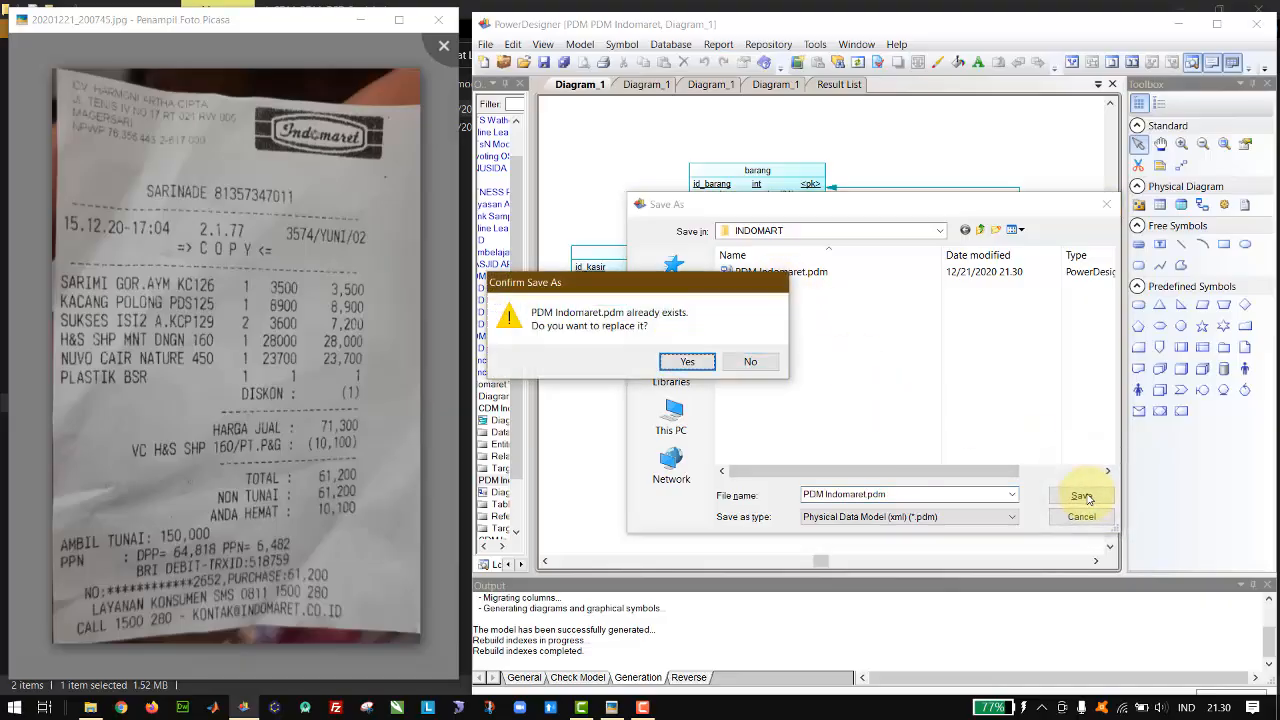
key(Return)
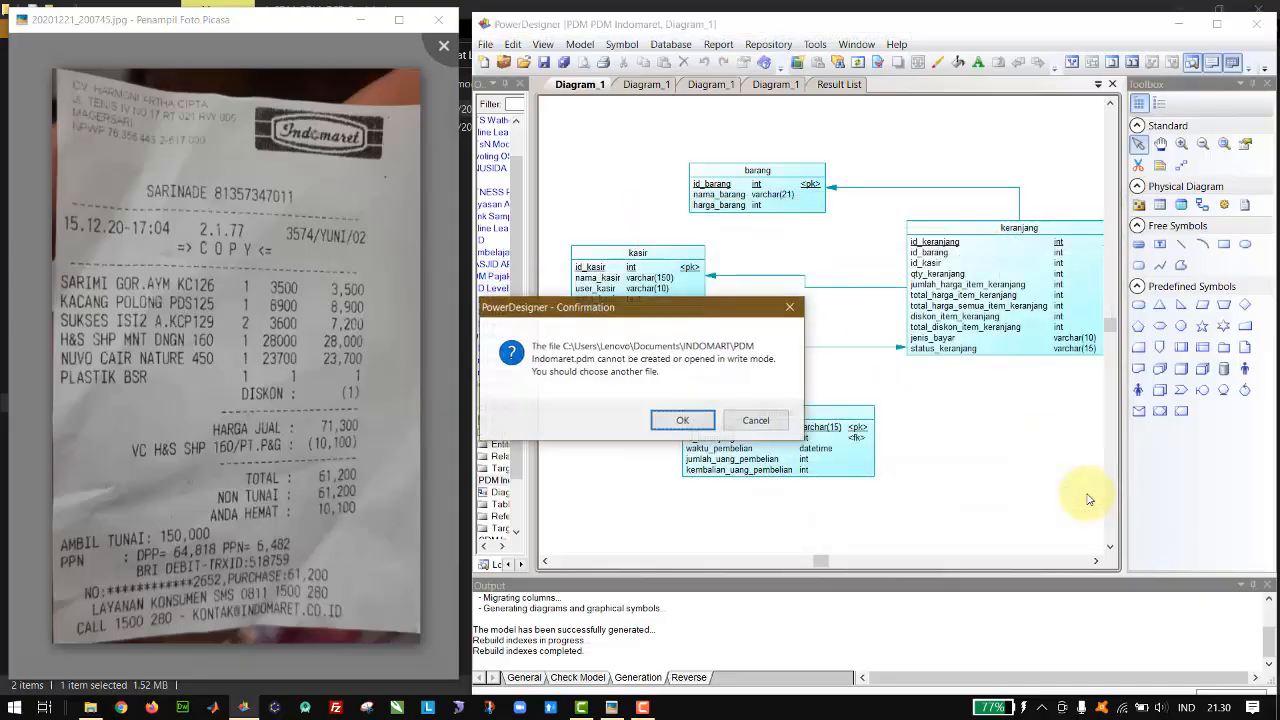
click(688, 421)
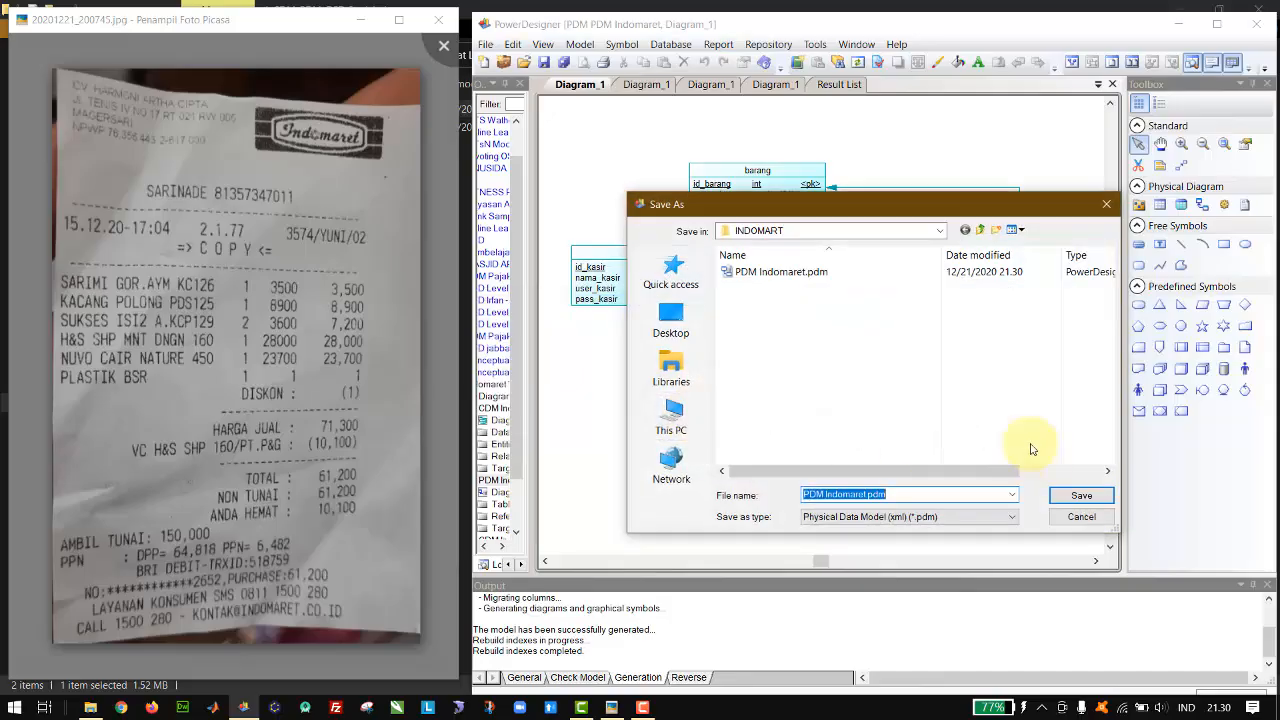
click(1106, 206)
Step: Close the diagram of the first generated physical model, the one named CDM Indomaret
click(644, 85)
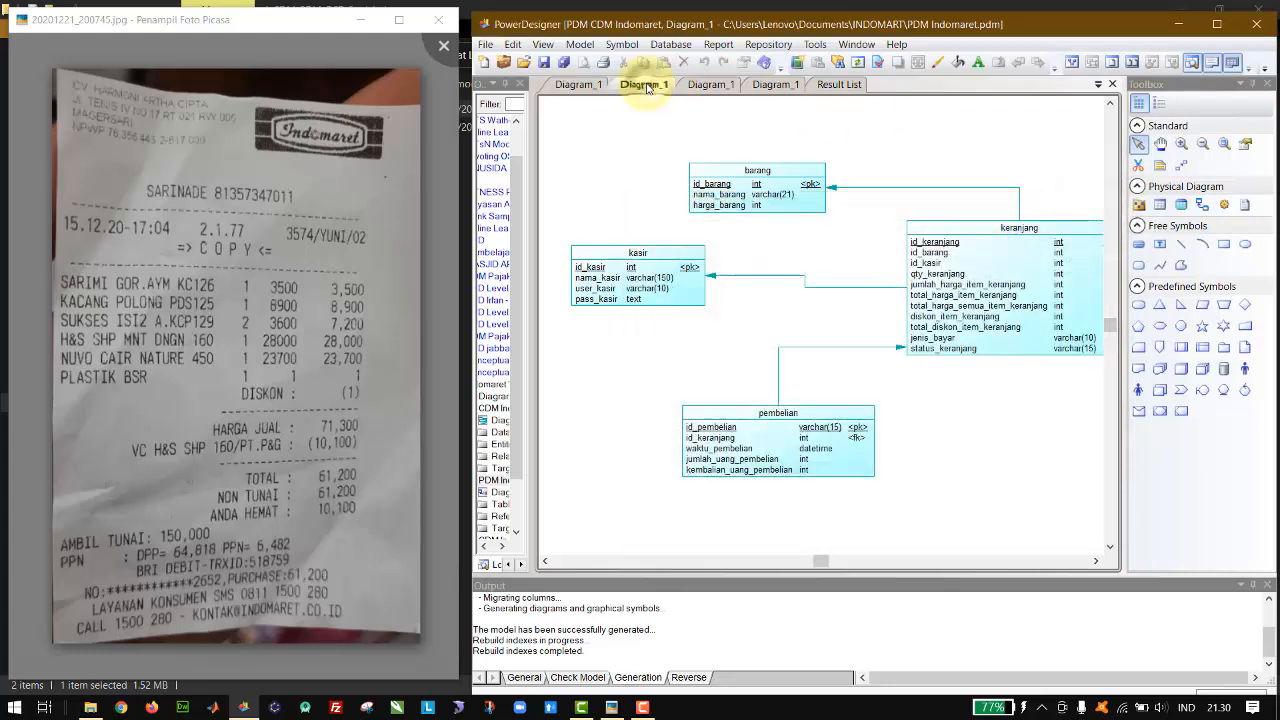
right_click(648, 88)
click(630, 96)
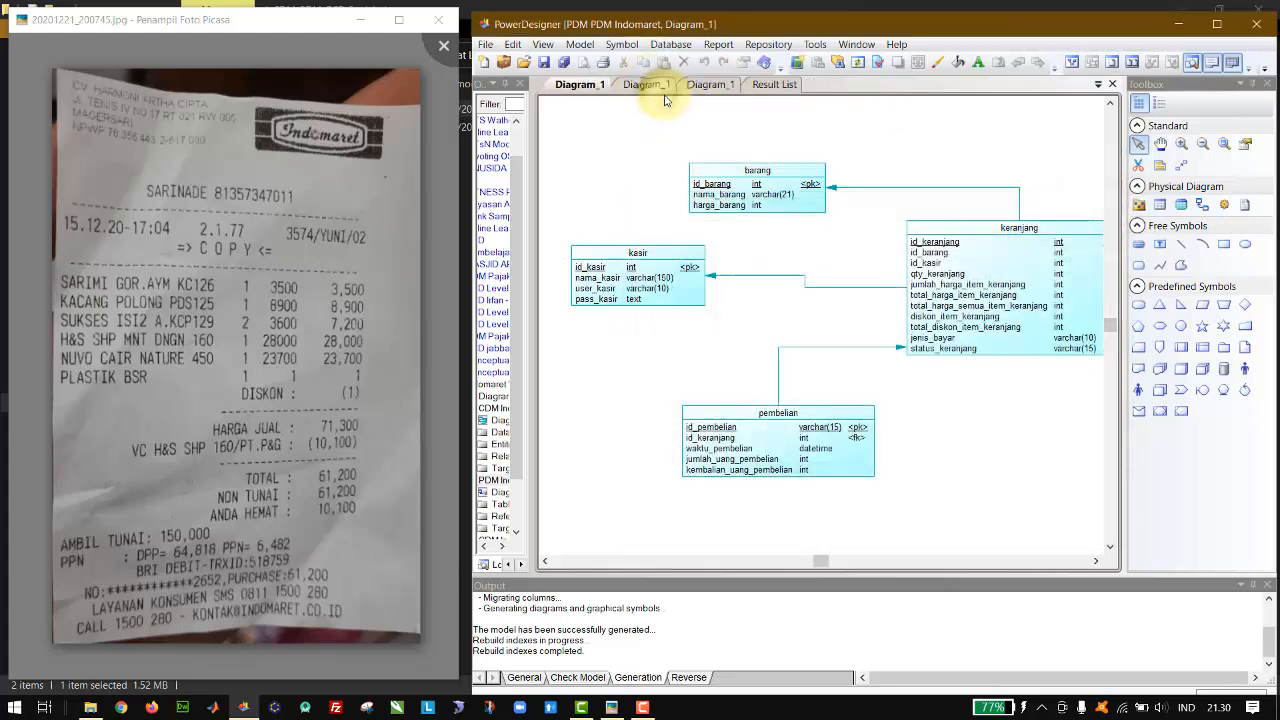
key(ctrl+s)
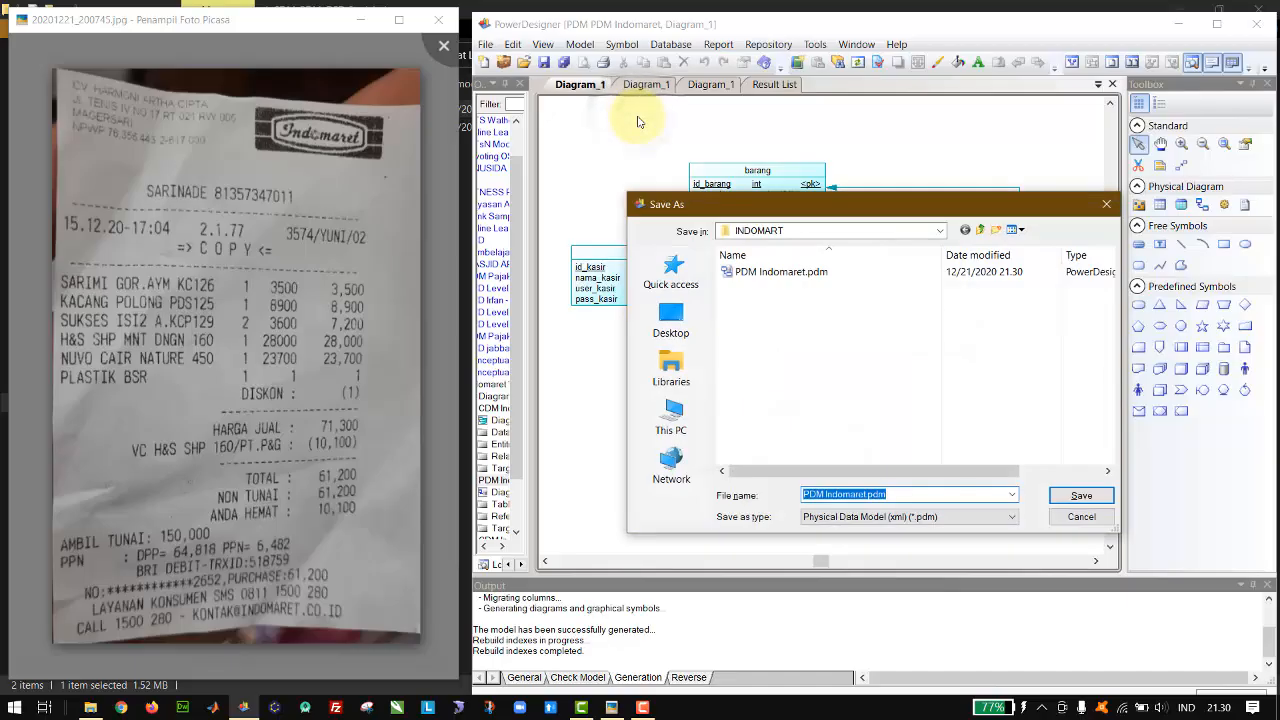
click(750, 272)
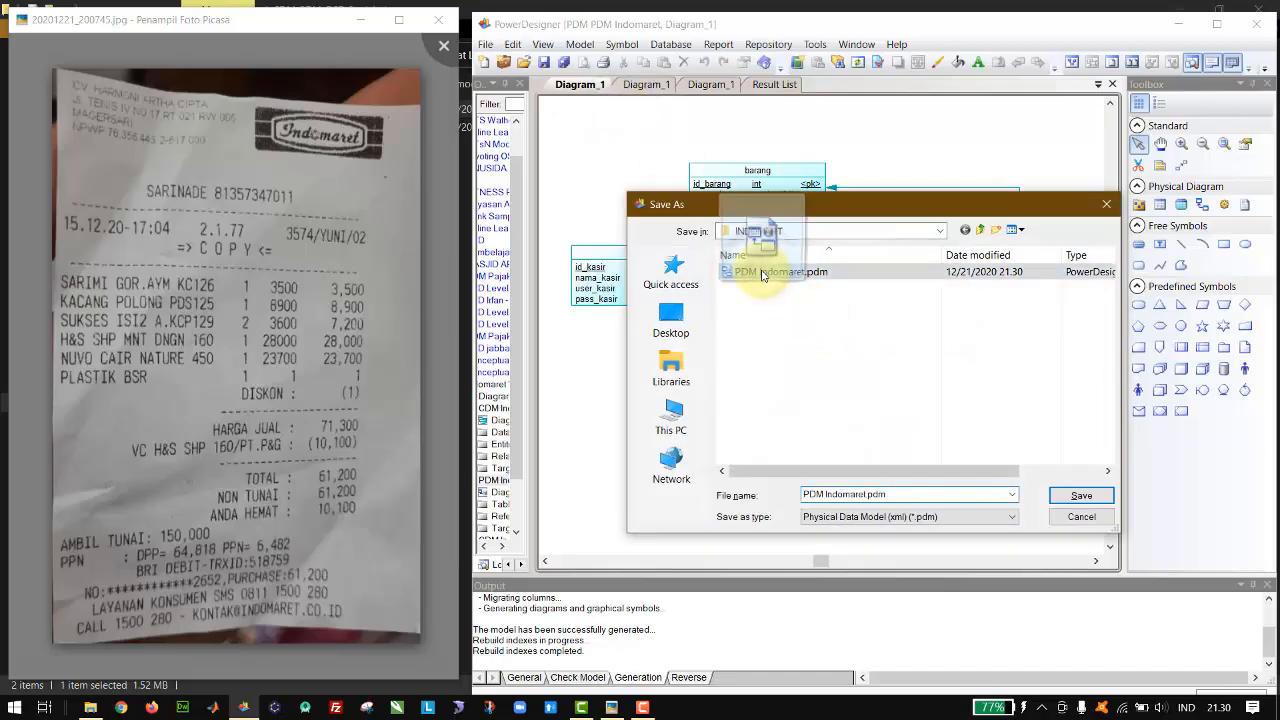
double_click(762, 273)
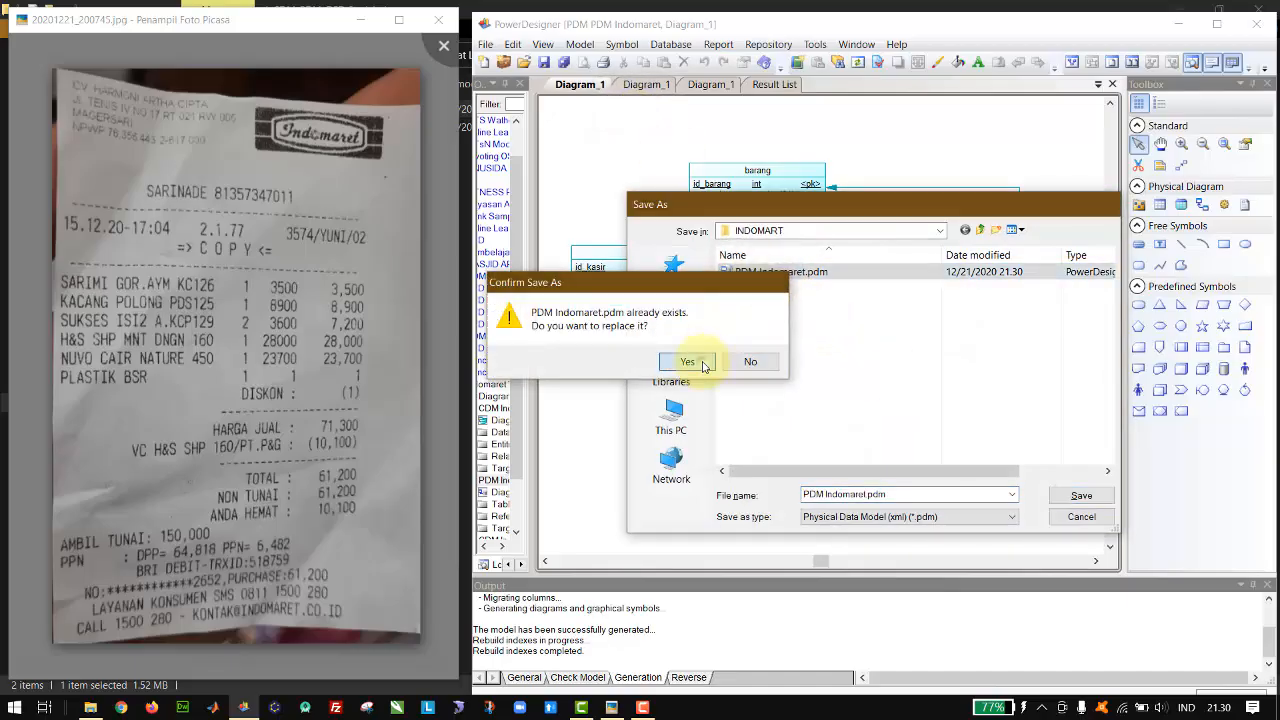
click(762, 361)
click(682, 420)
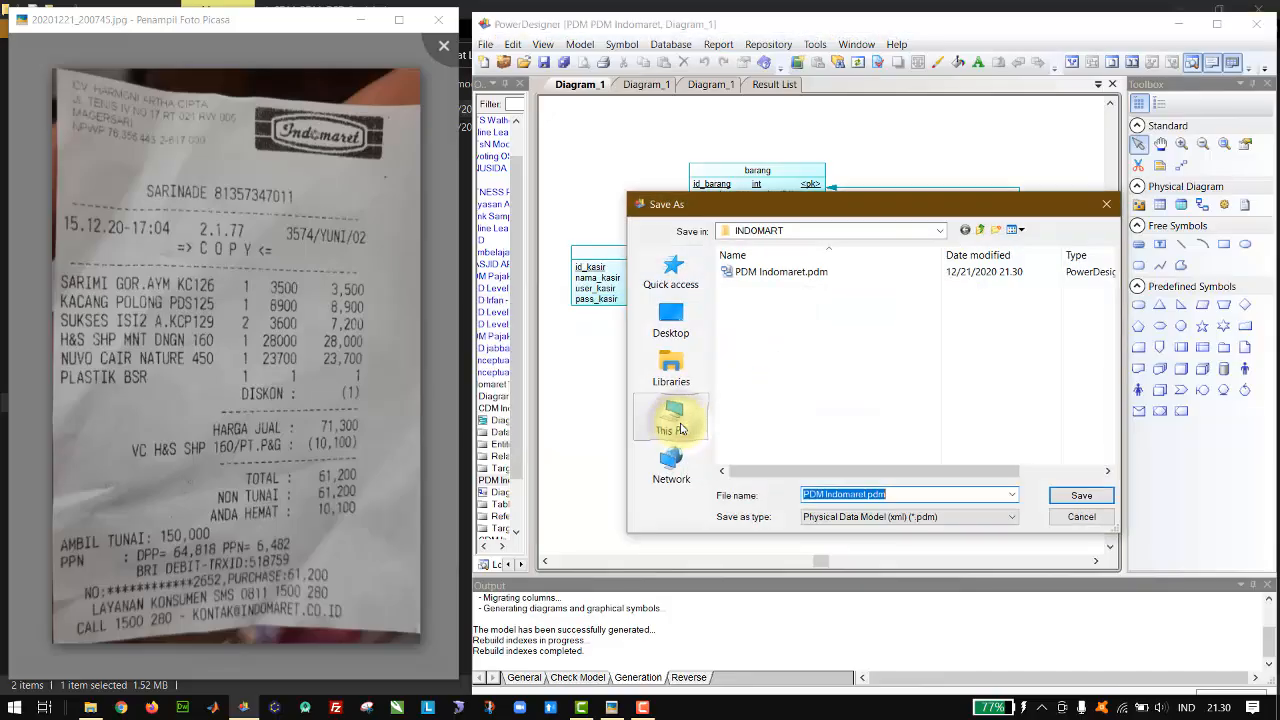
click(1066, 514)
click(646, 86)
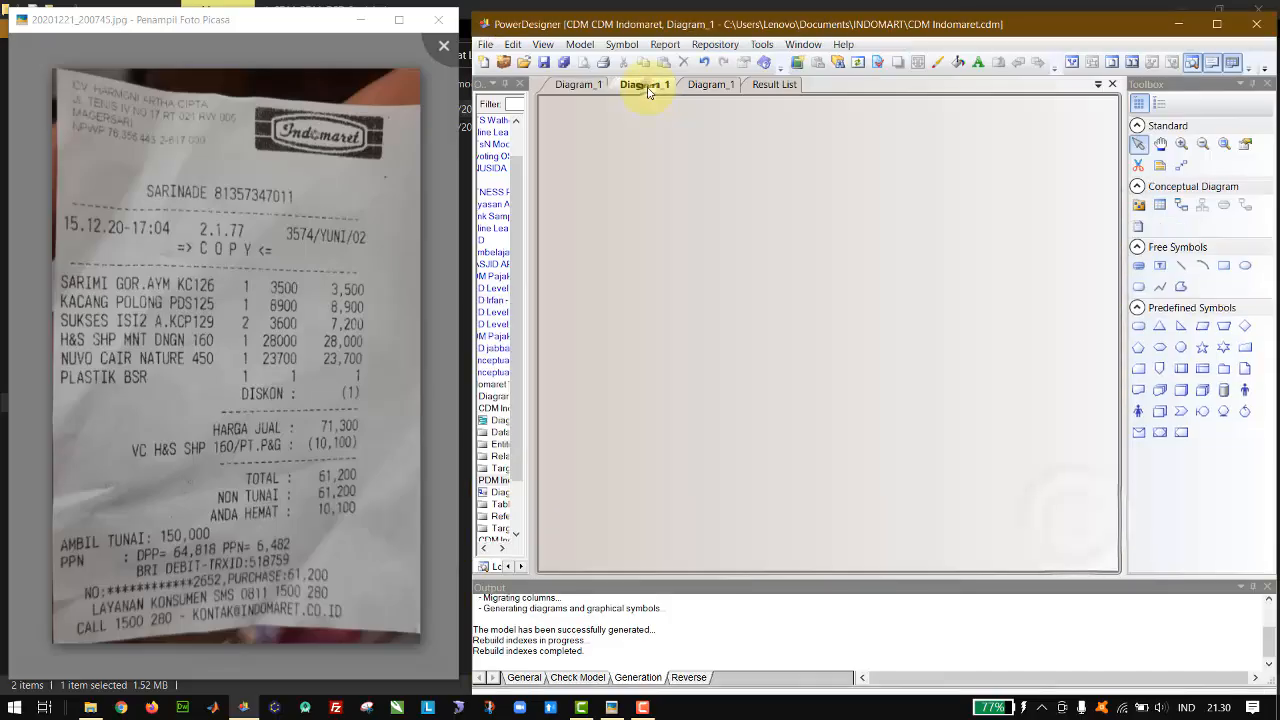
click(580, 86)
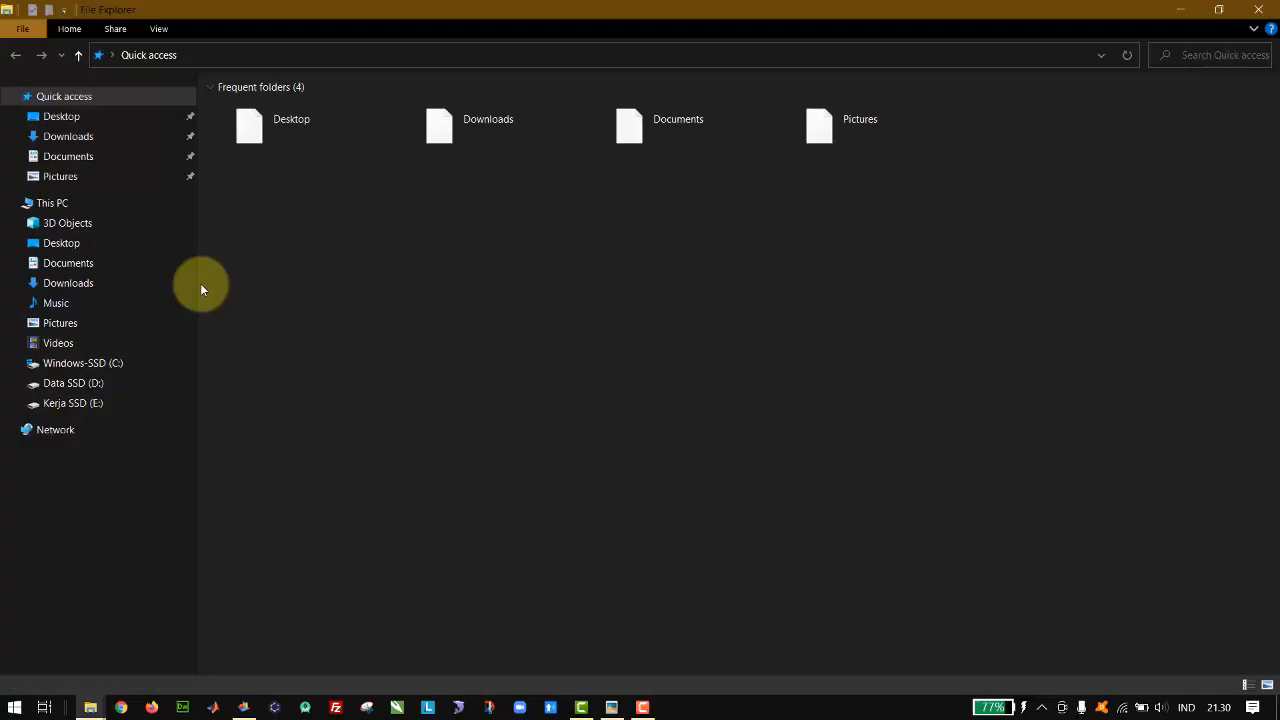
Step: Close PowerDesigner, saving the current workspace and all changed projects and models
key(super+e)
click(243, 707)
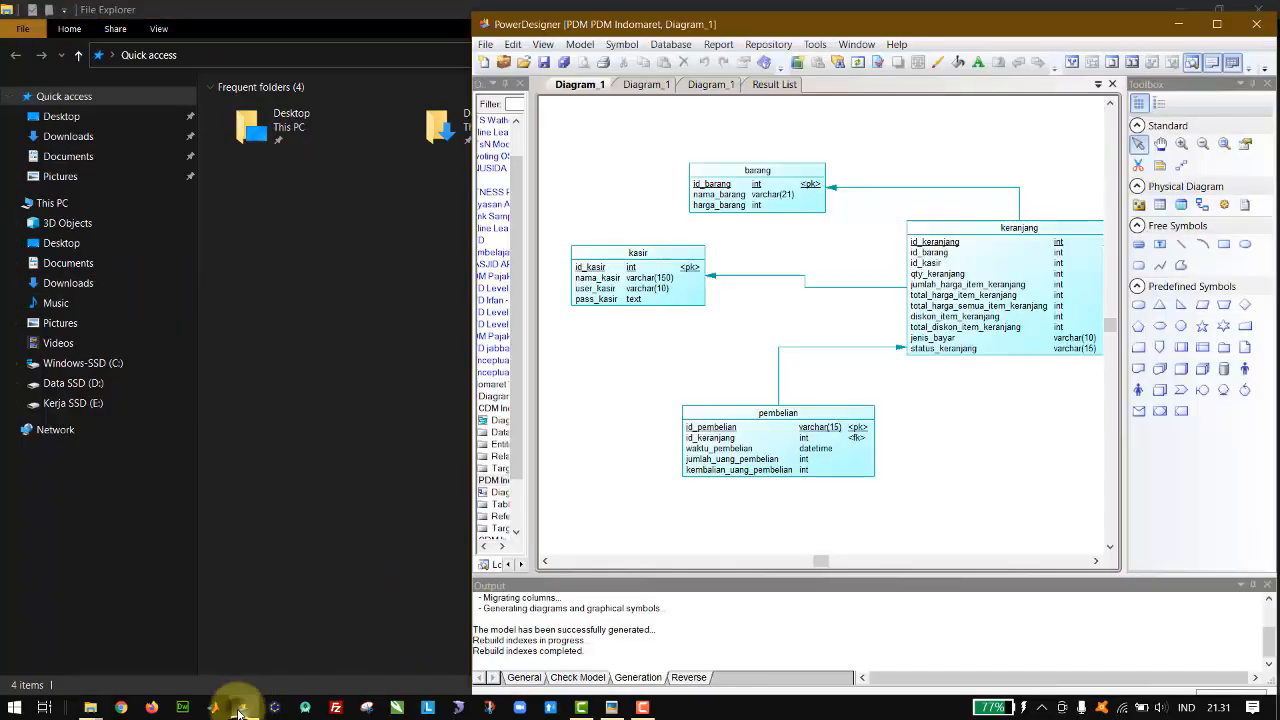
right_click(240, 707)
click(262, 677)
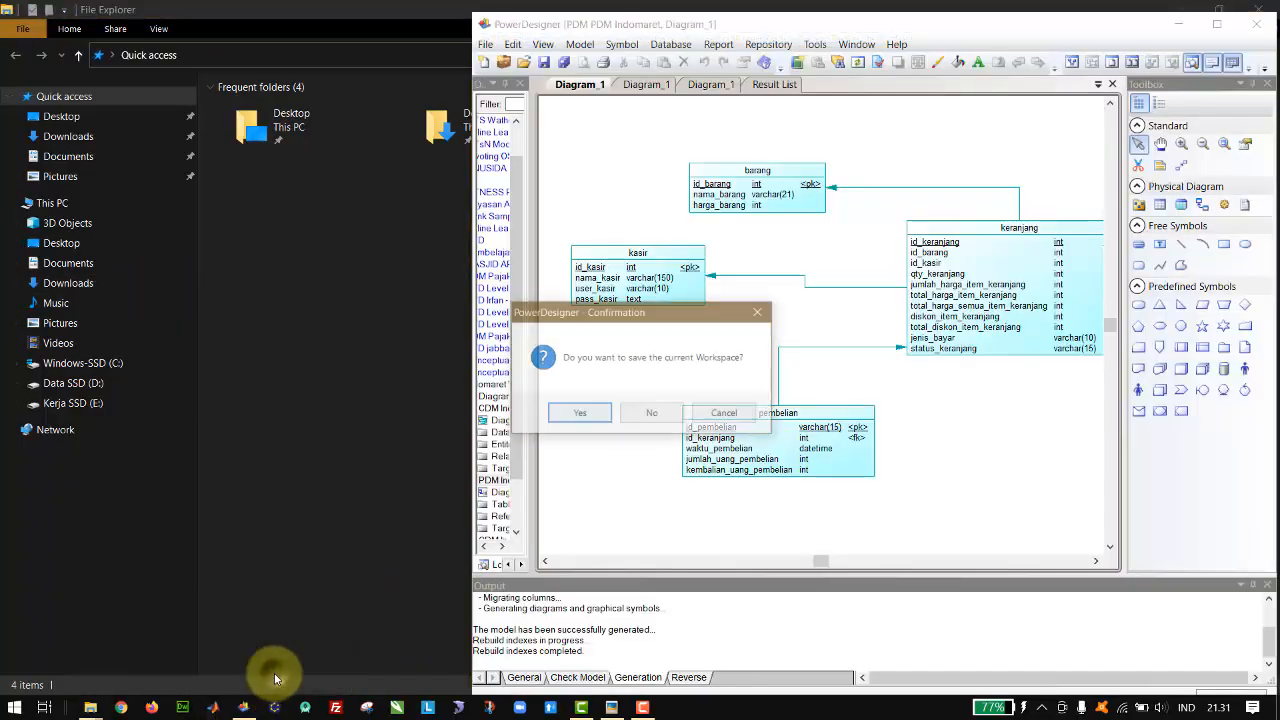
click(582, 414)
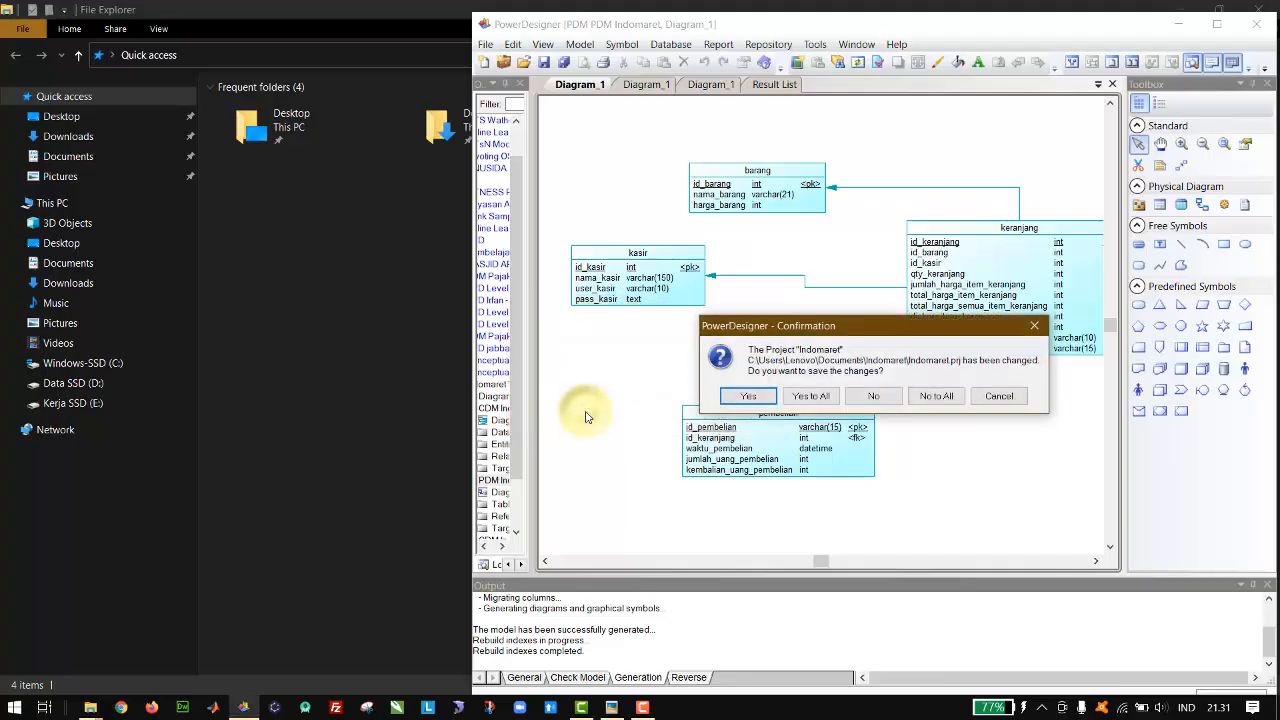
click(826, 399)
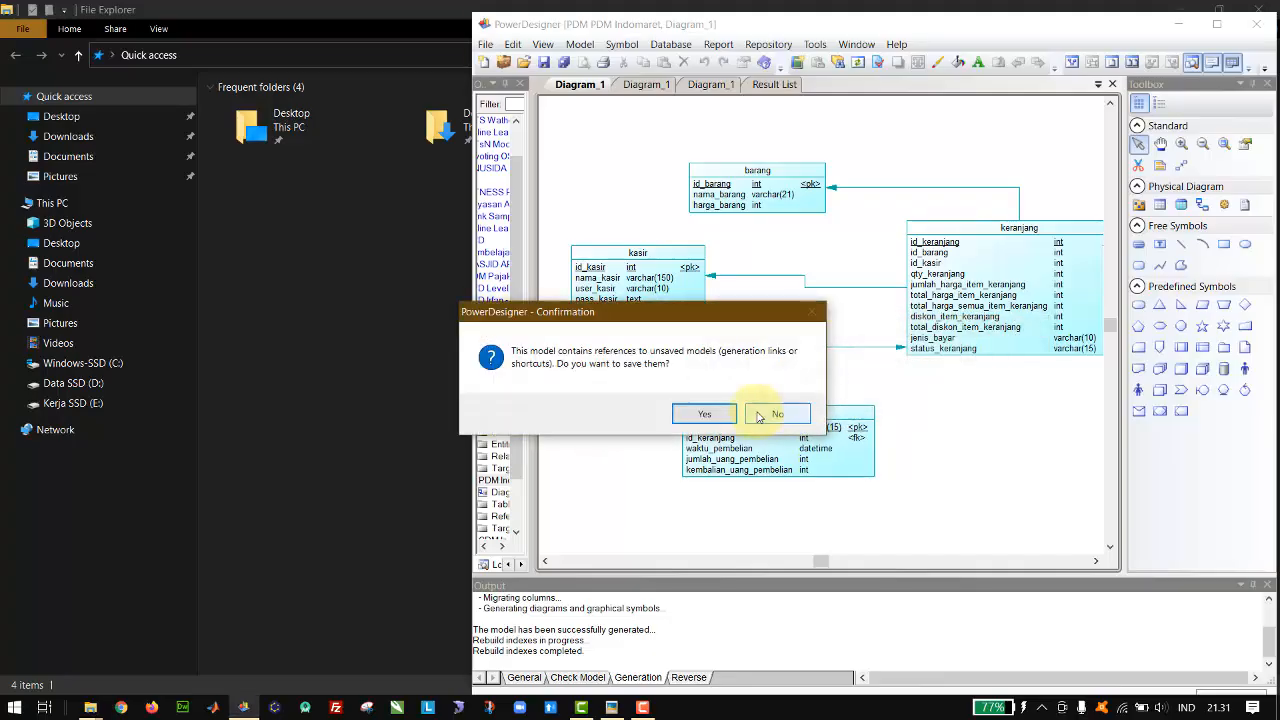
Step: Save the referenced unsaved physical model as PDM Indomaret2.pdm in the INDOMART folder
click(705, 414)
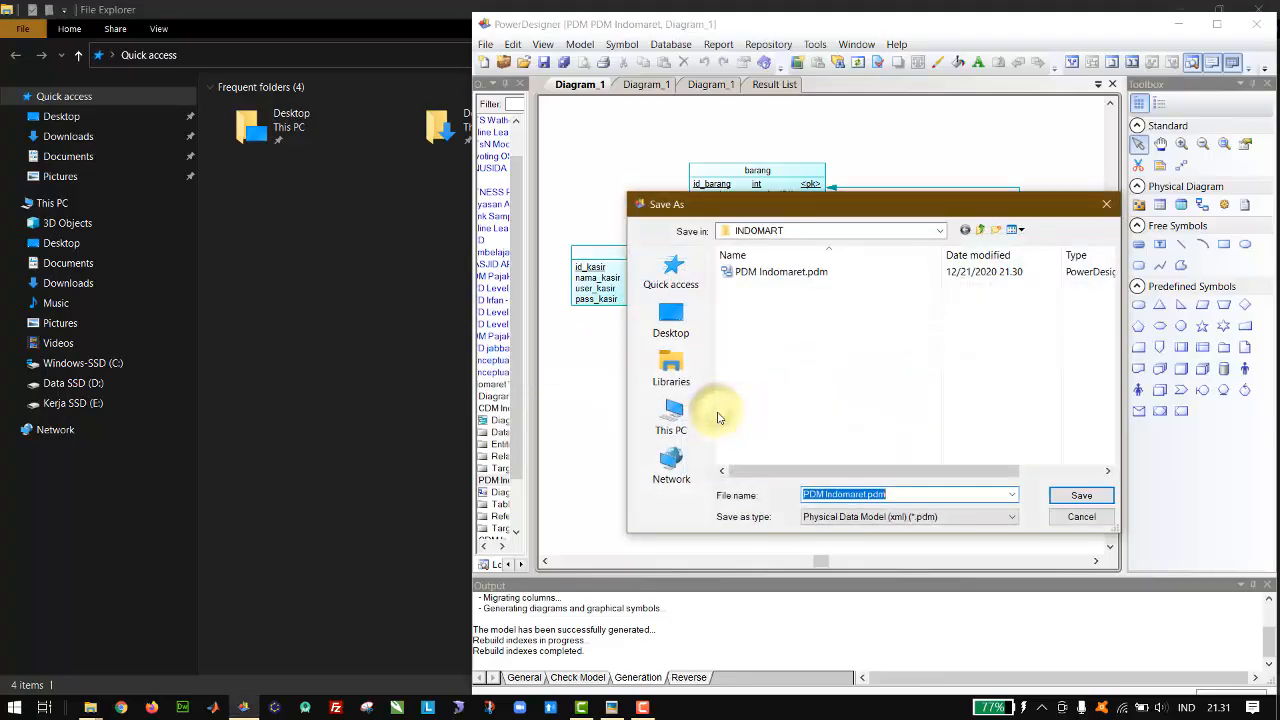
key(End)
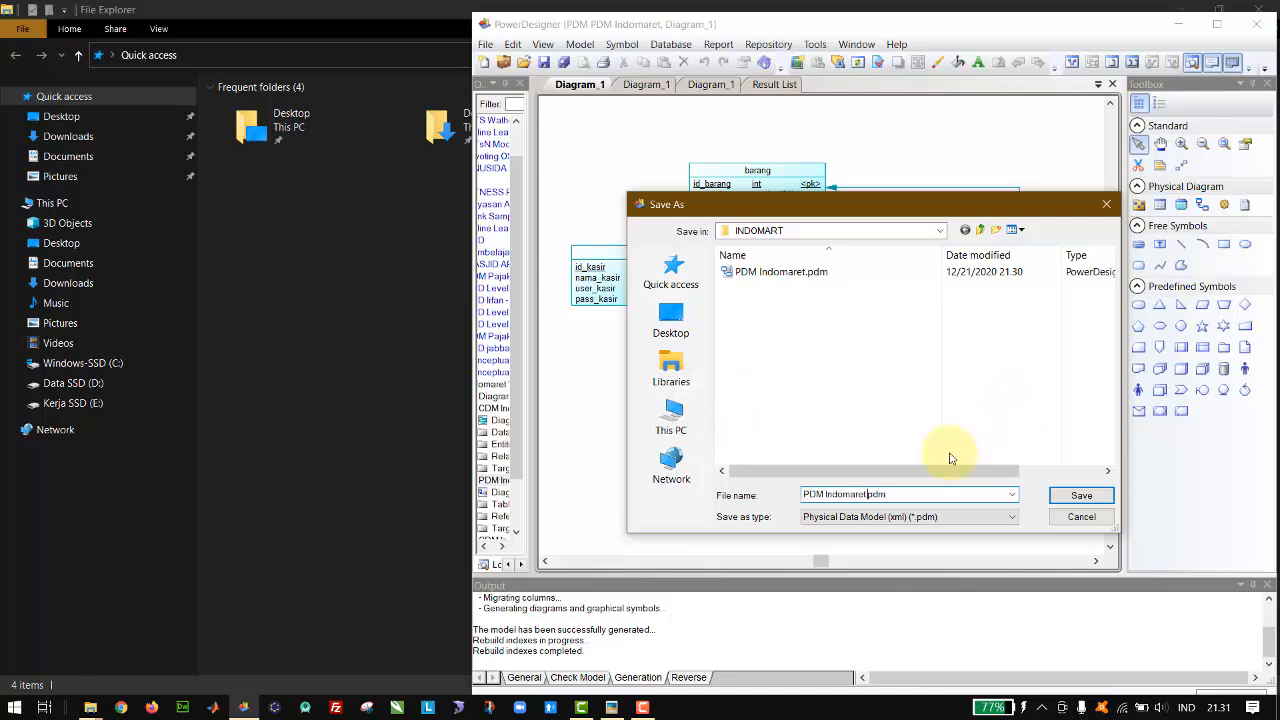
key(Return)
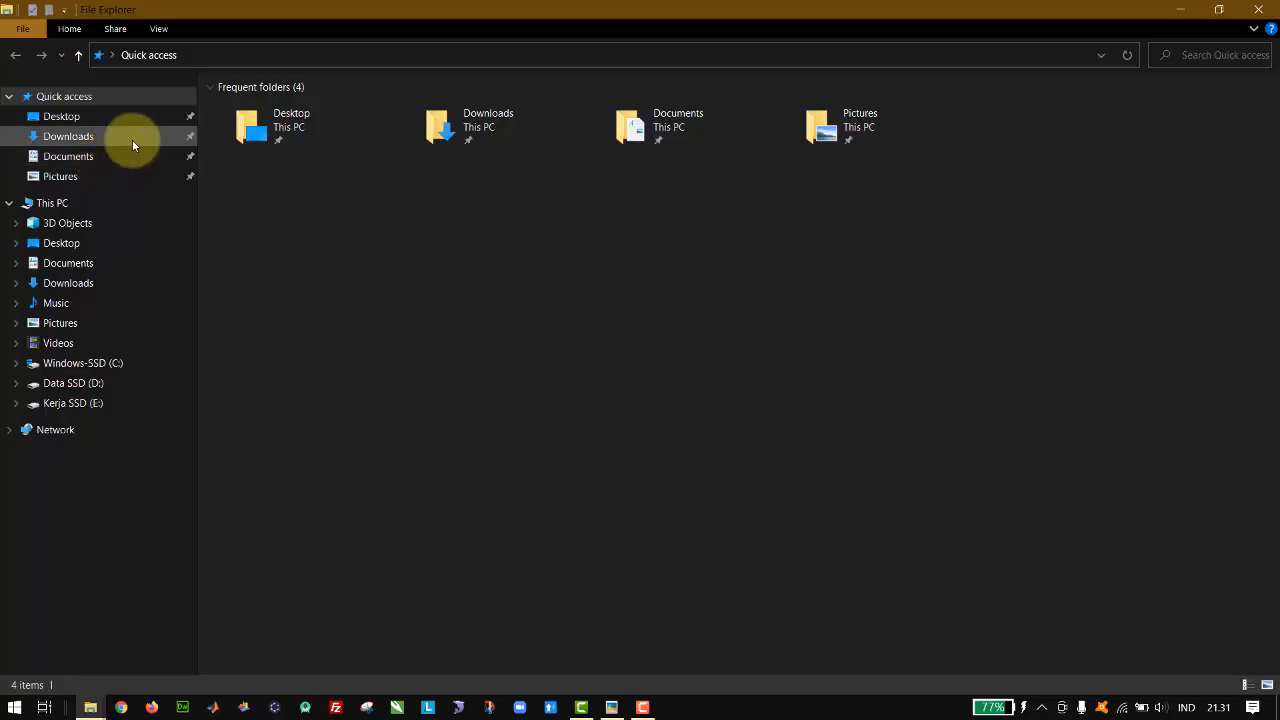
Step: In File Explorer, delete PDM Indomaret.pdm from the INDOMART folder in Documents
click(104, 158)
key(i)
key(i)
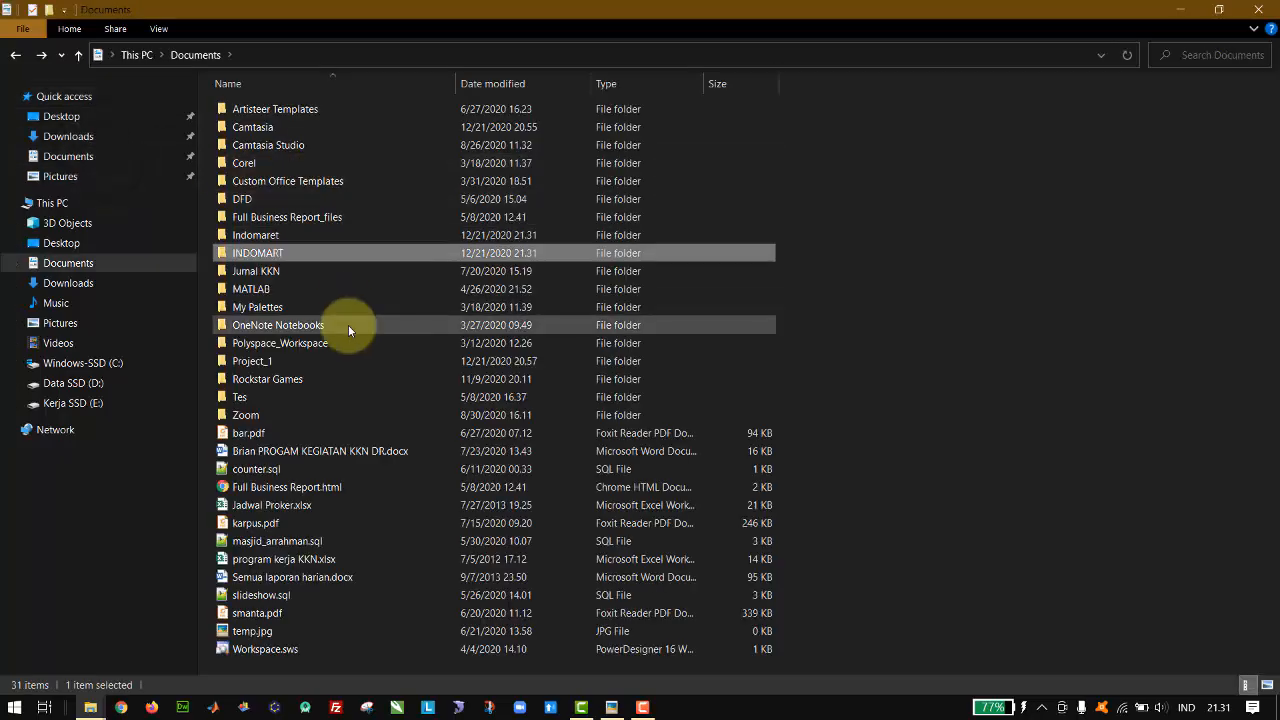
key(Return)
key(Down)
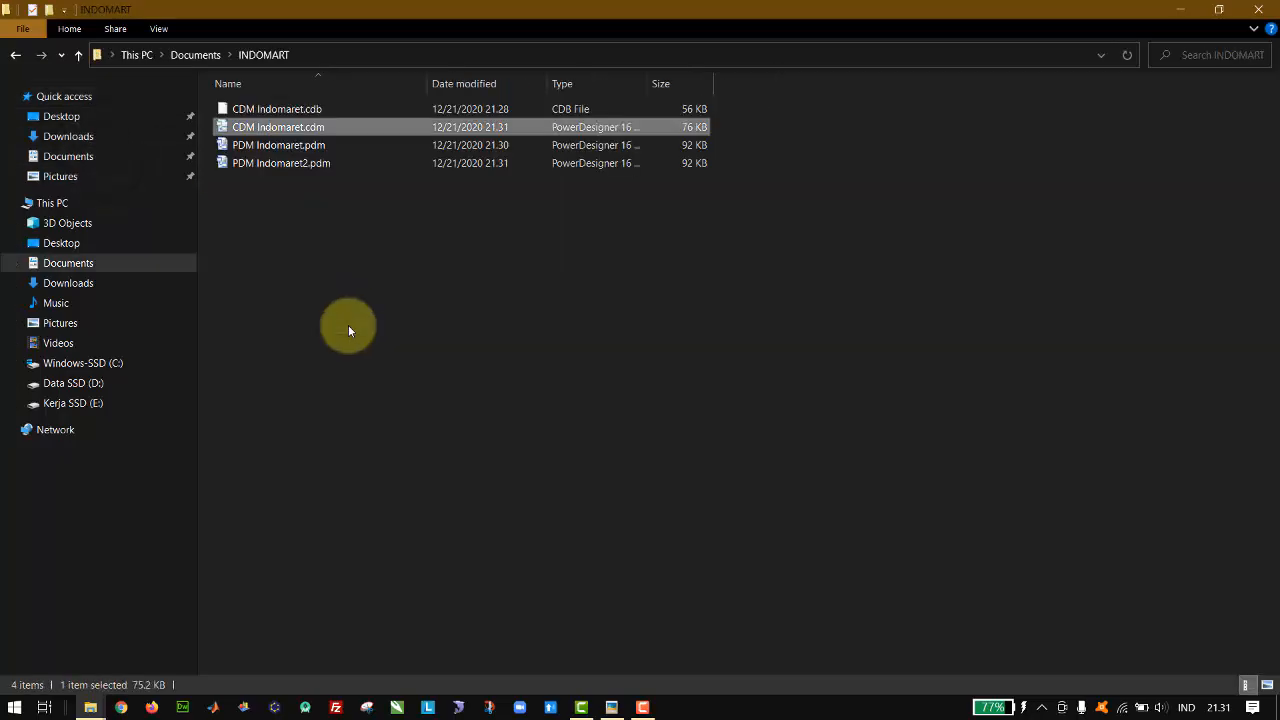
key(Down)
key(Up)
key(Down)
key(Delete)
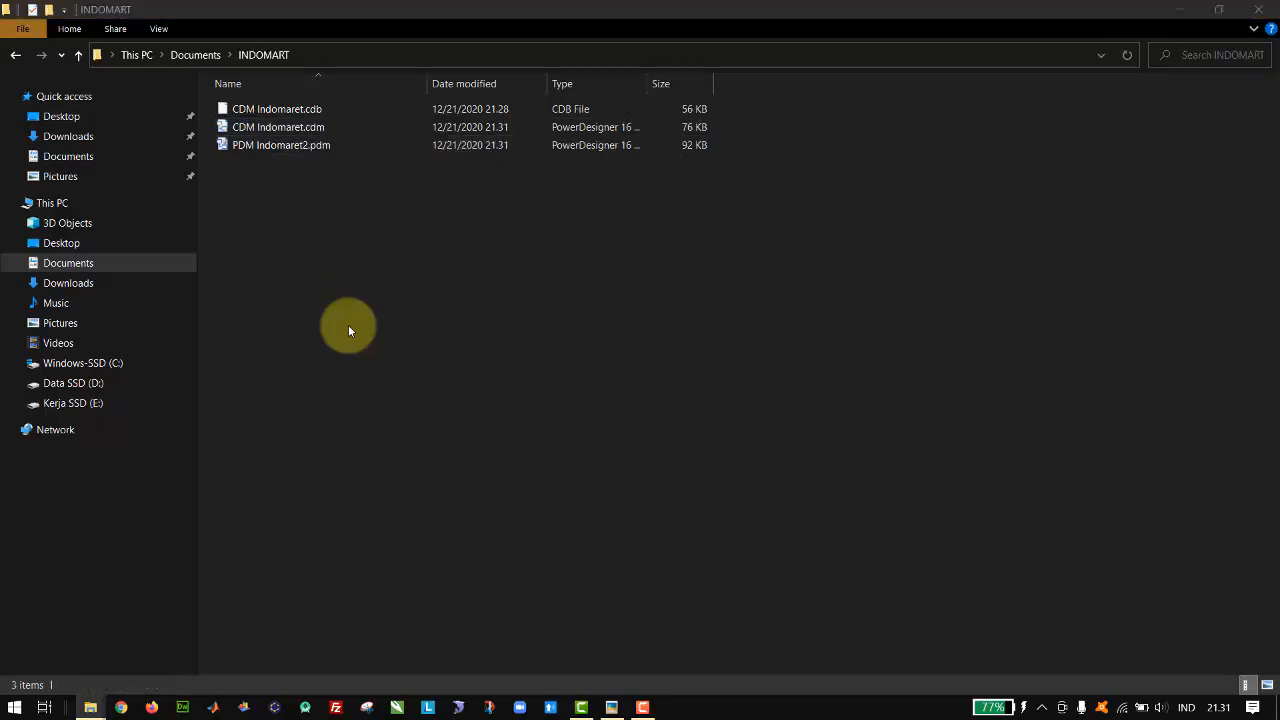
Step: Rename PDM Indomaret2.pdm to PDM Indomaret.pdm
key(Down)
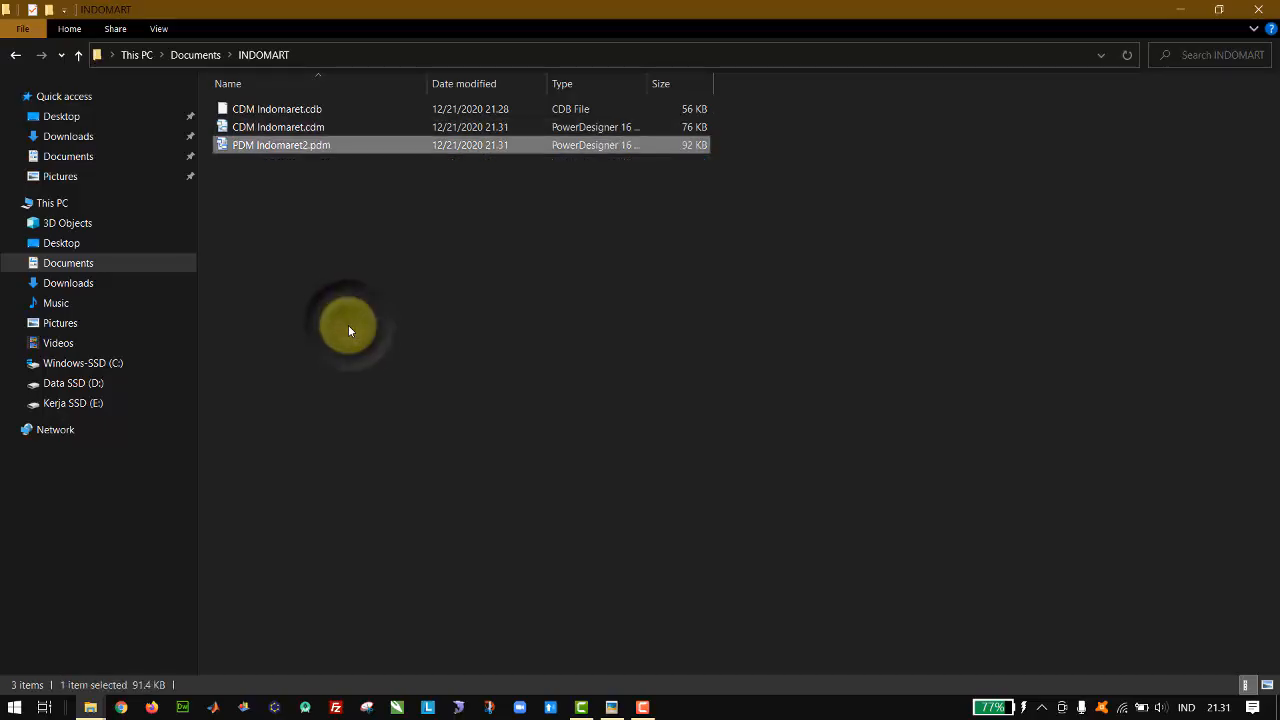
key(F2)
key(End)
key(BackSpace)
key(Return)
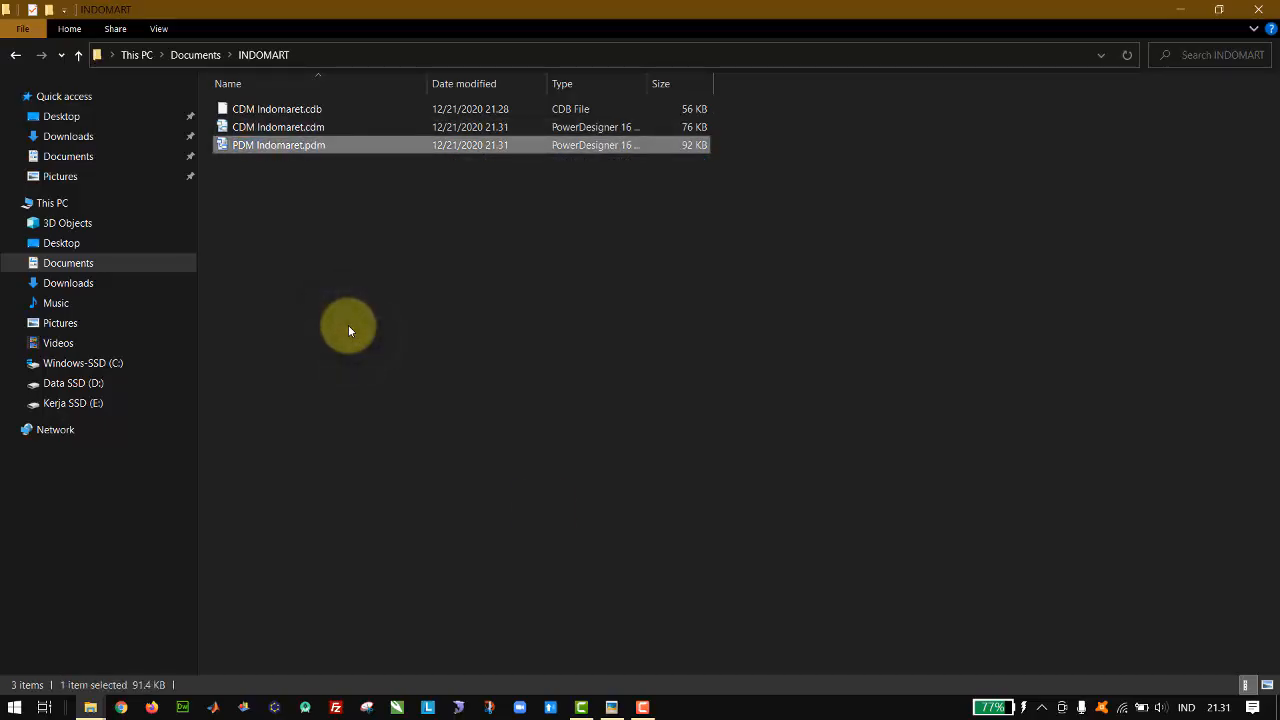
Step: Restart PowerDesigner, bring the receipt photo back beside it, and open the Indomaret project
click(246, 700)
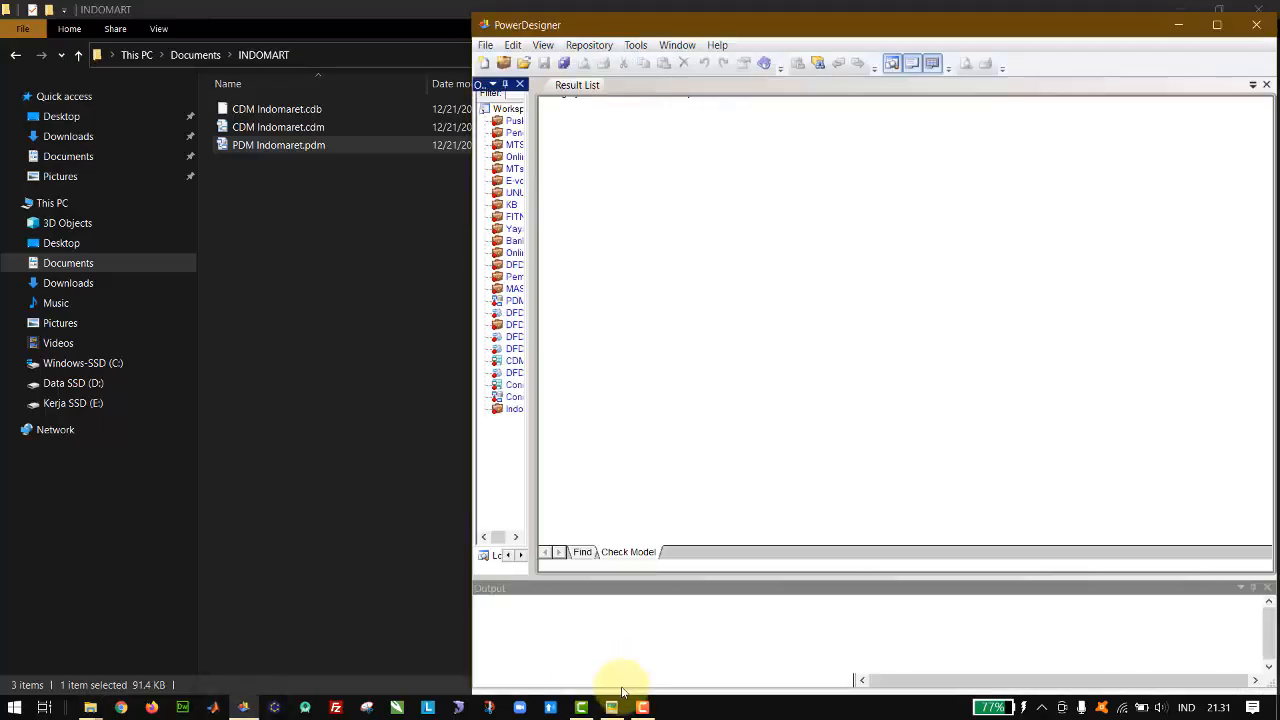
click(612, 707)
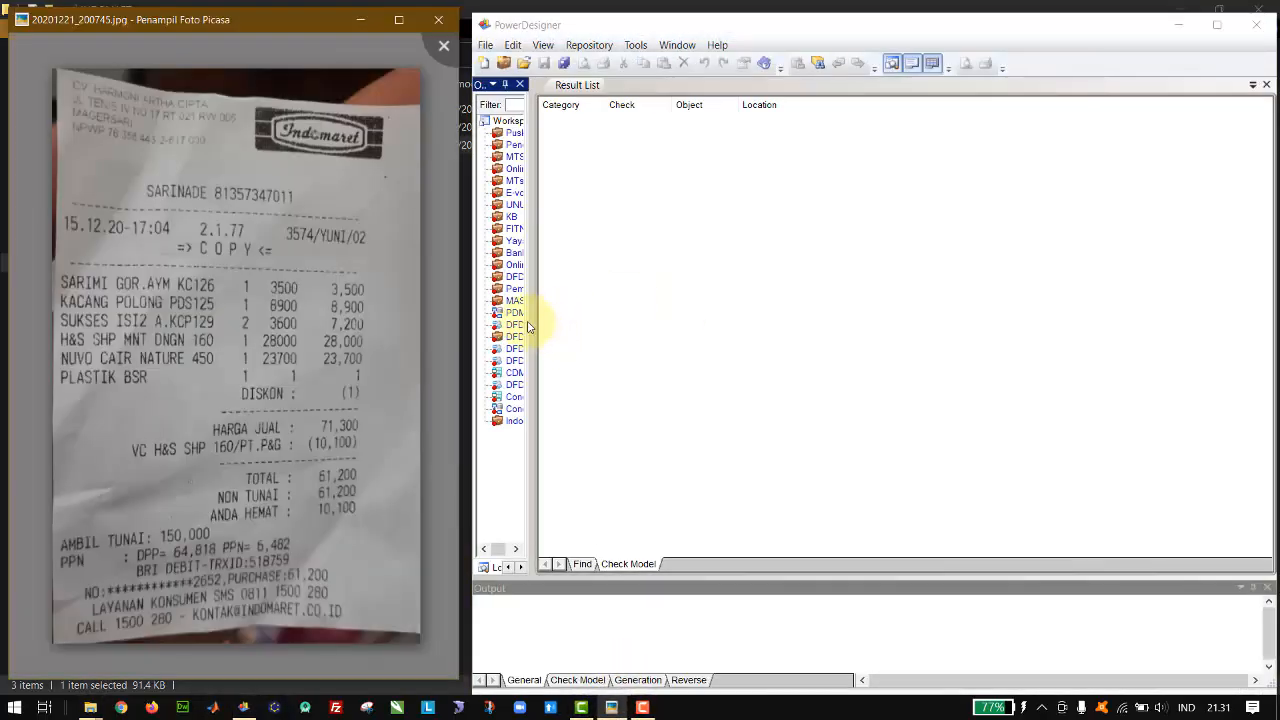
double_click(509, 420)
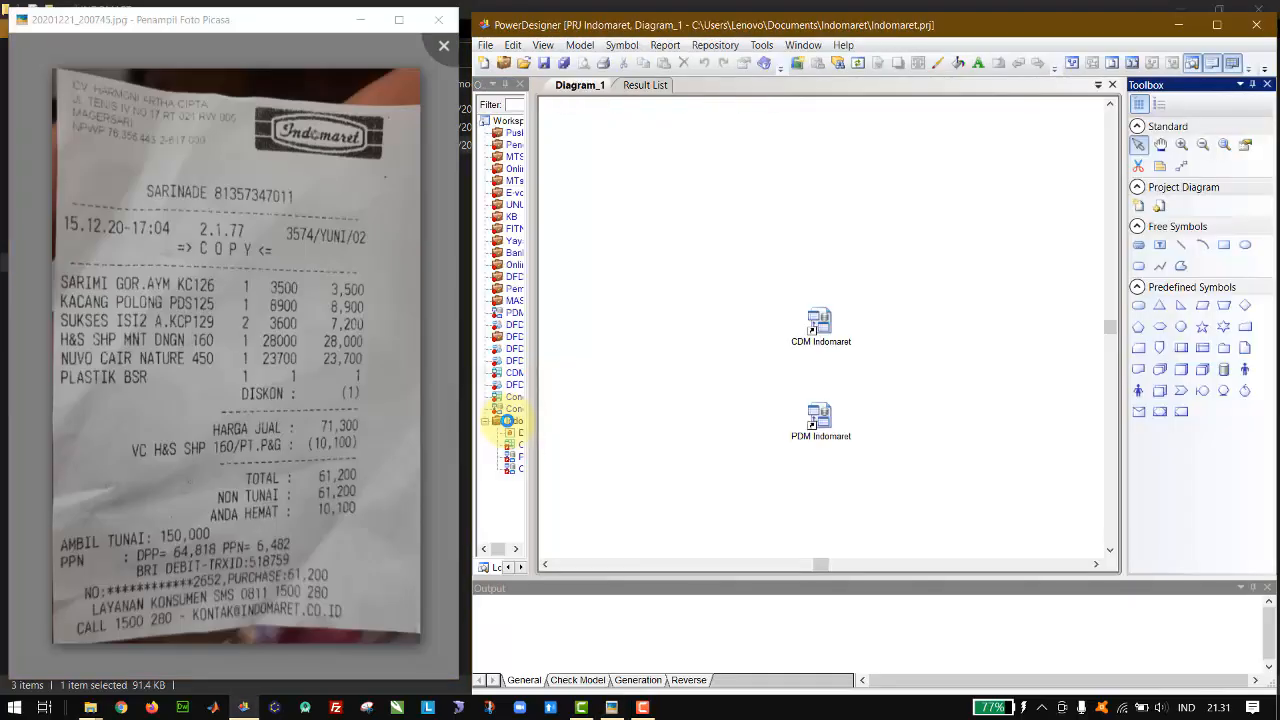
Step: Delete the last, duplicate CDM Indomaret model entry from the Indomaret project
drag(523, 429, 571, 436)
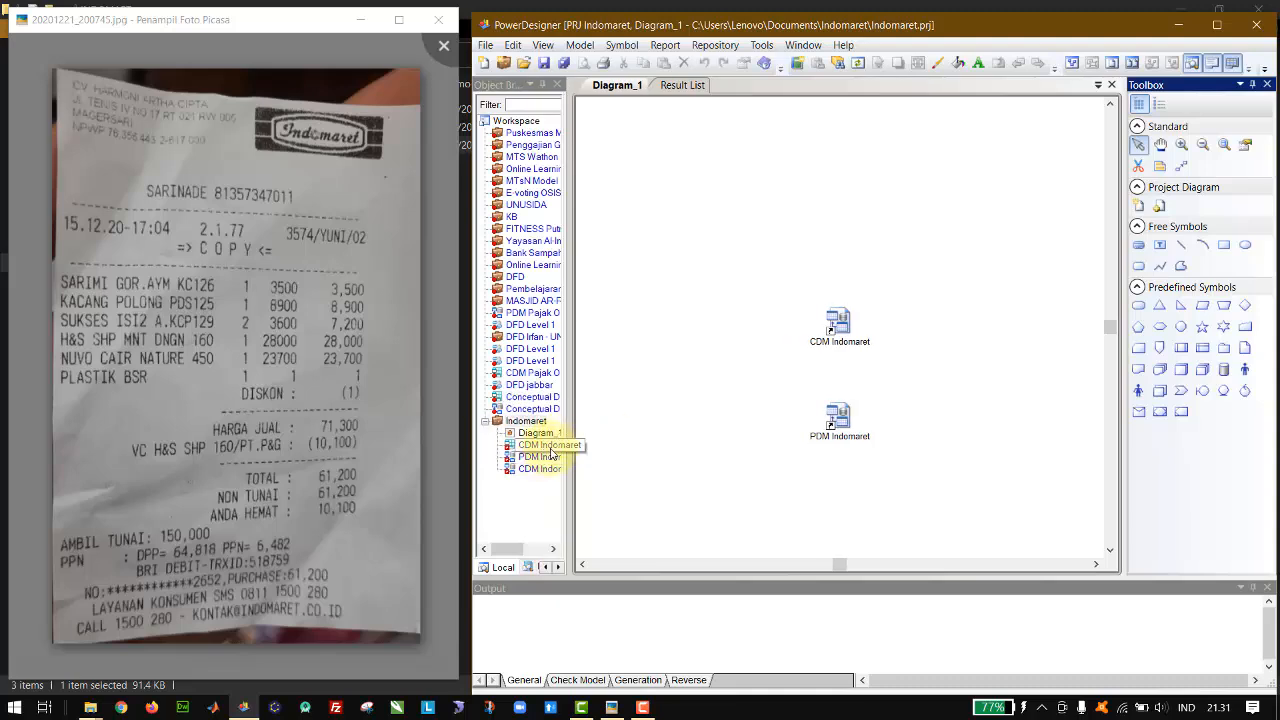
click(538, 470)
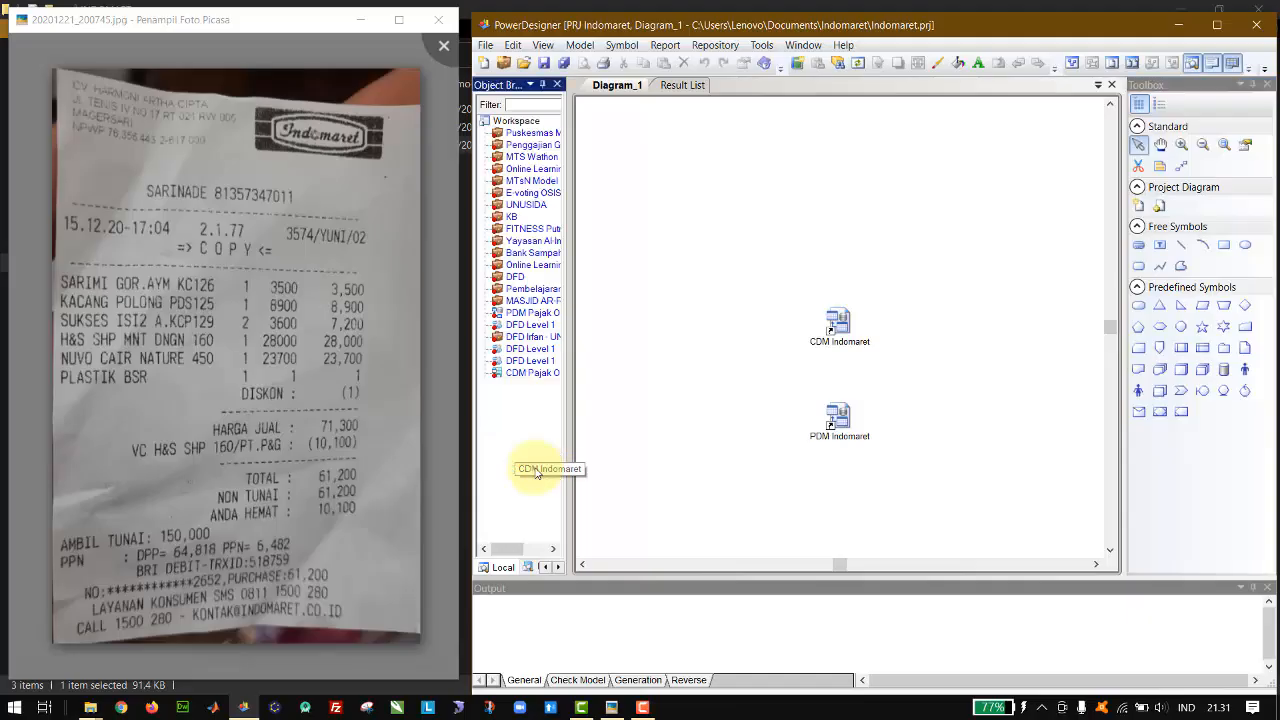
key(Delete)
key(Return)
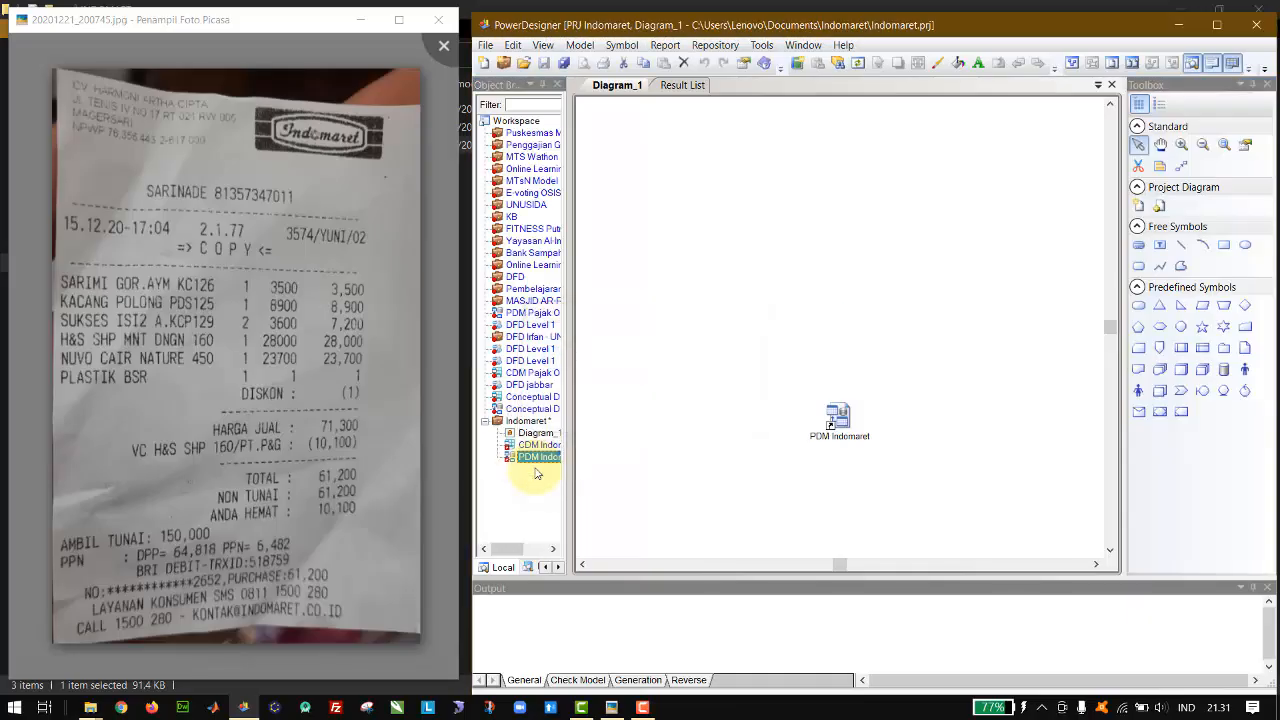
Step: Open the project's PDM Indomaret model by locating PDM Indomaret.pdm in the INDOMART folder, and save all changes
double_click(536, 456)
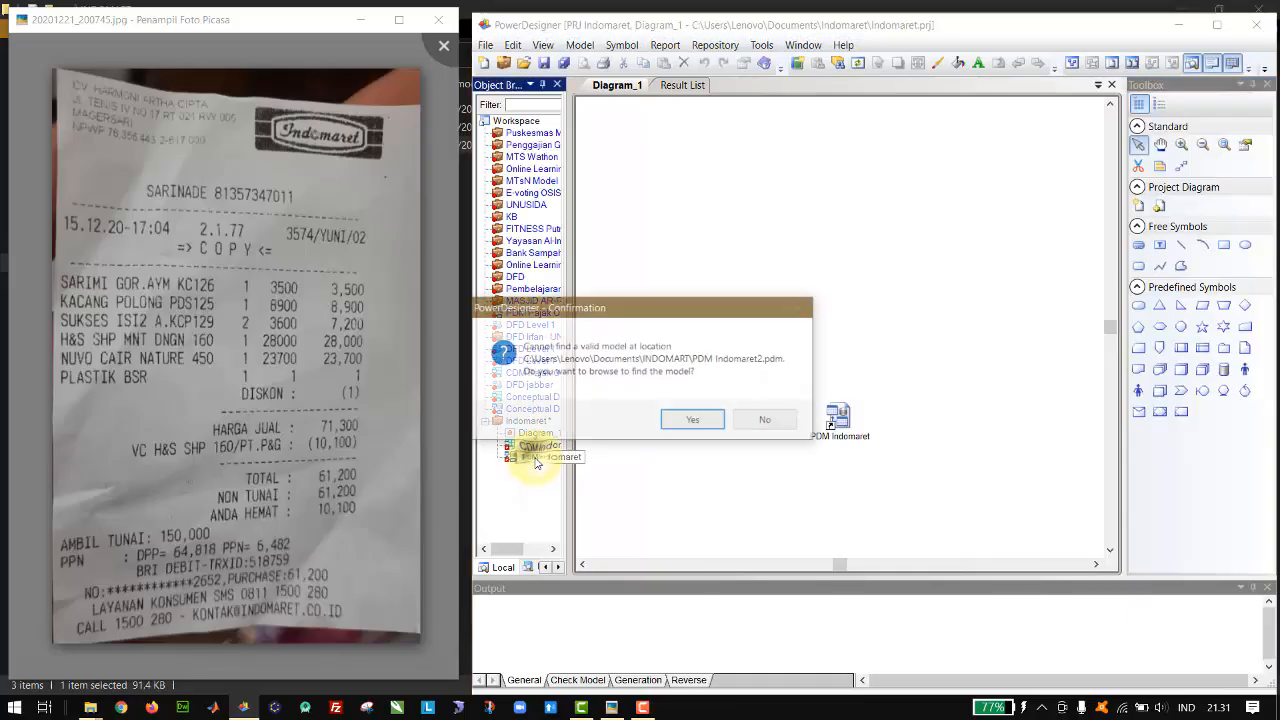
click(692, 419)
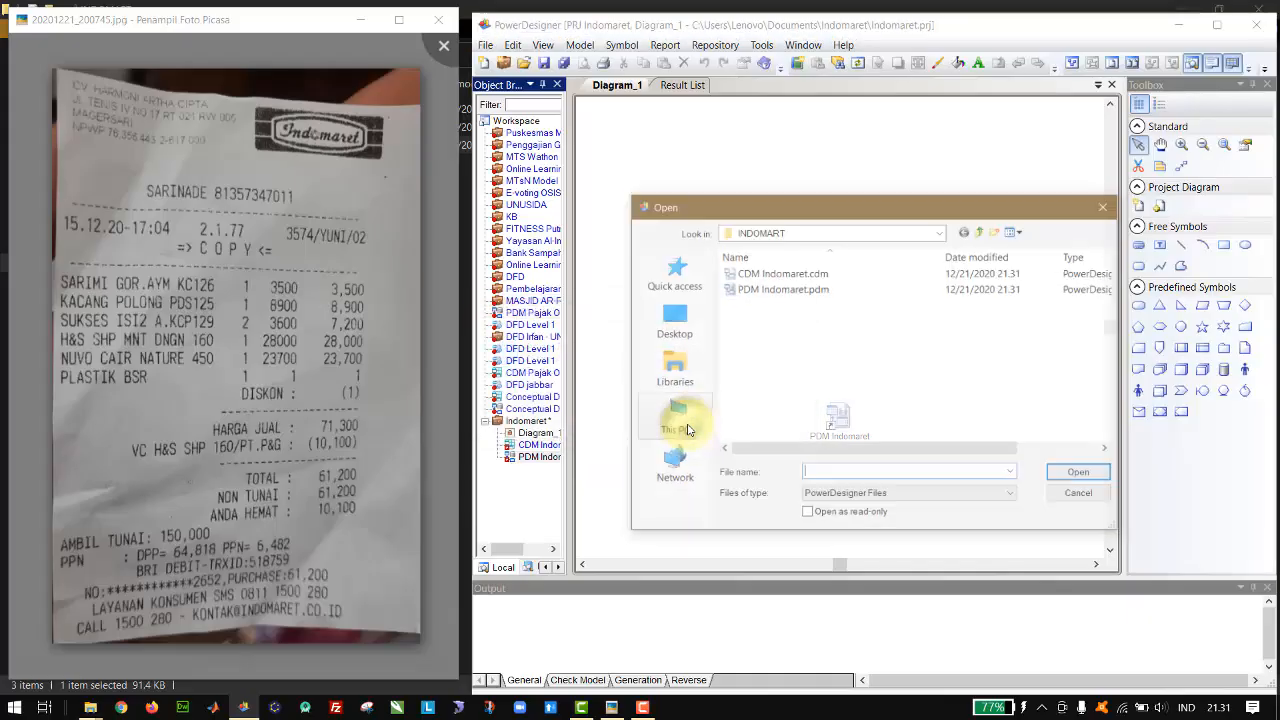
double_click(830, 288)
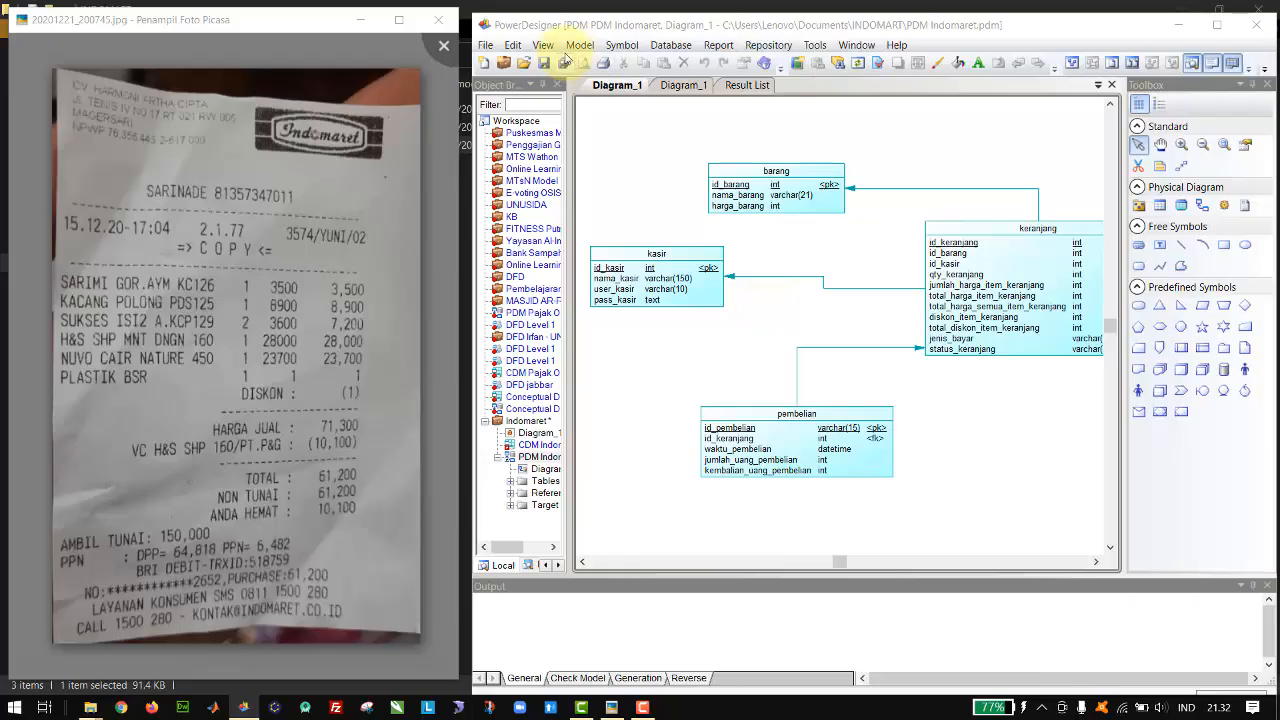
click(564, 62)
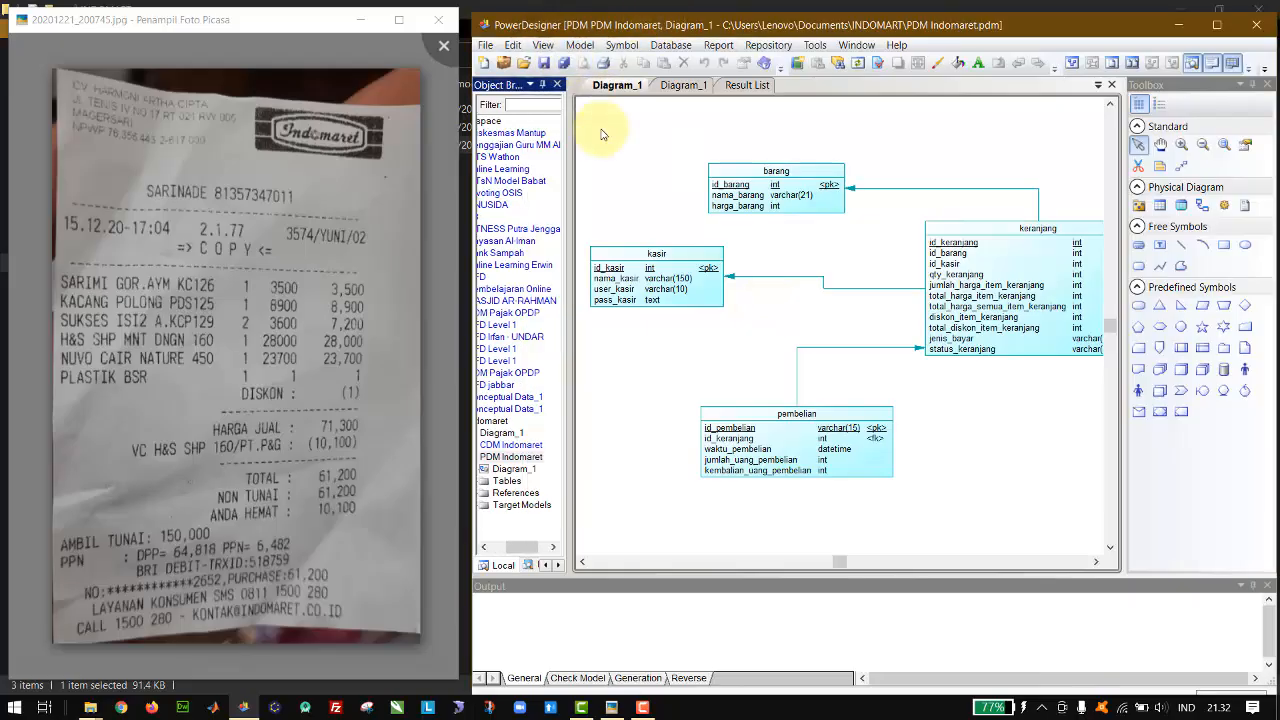
Step: Examine the keranjang table's keys and its references to the barang, kasir and pembelian tables in the physical diagram
drag(571, 330, 530, 410)
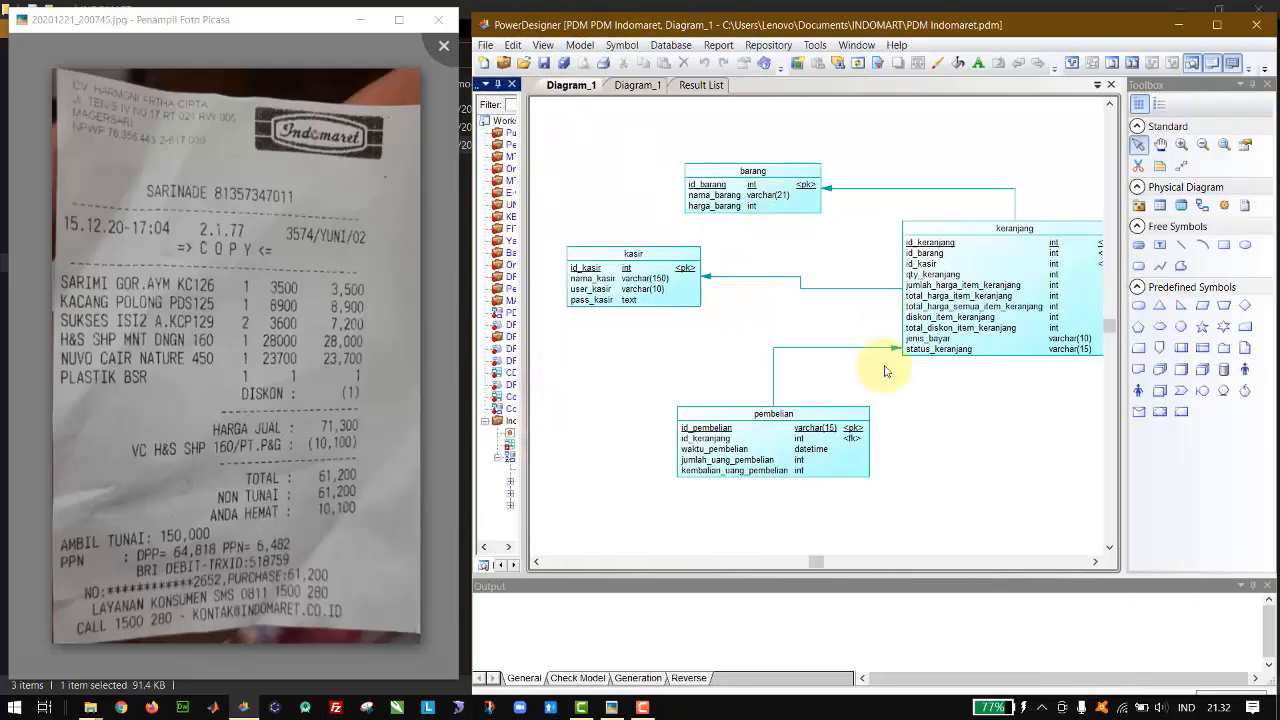
click(1095, 562)
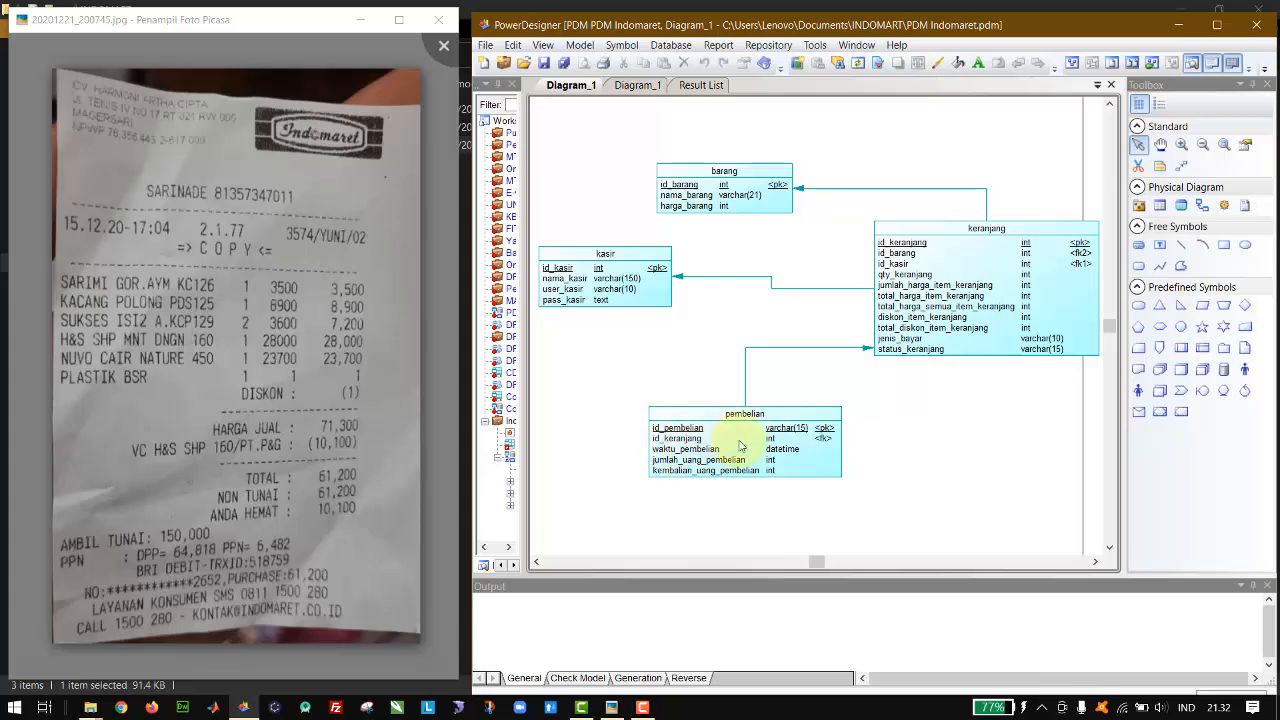
click(968, 231)
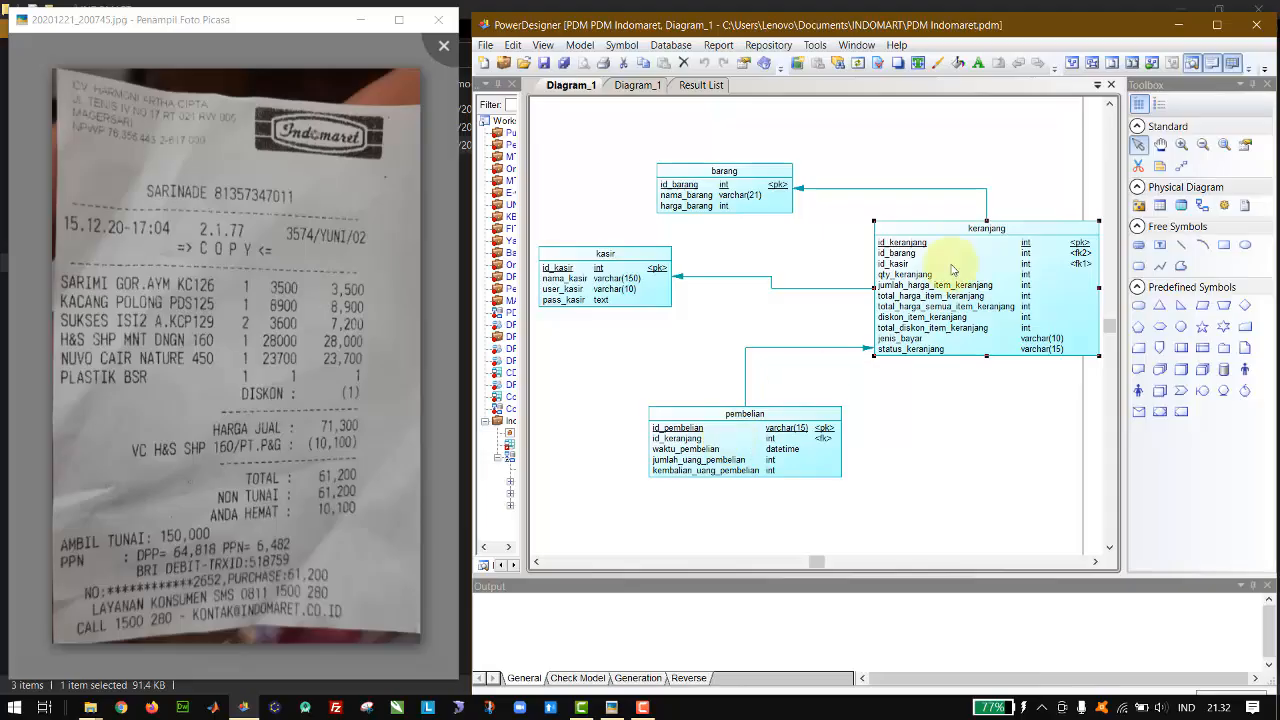
click(828, 245)
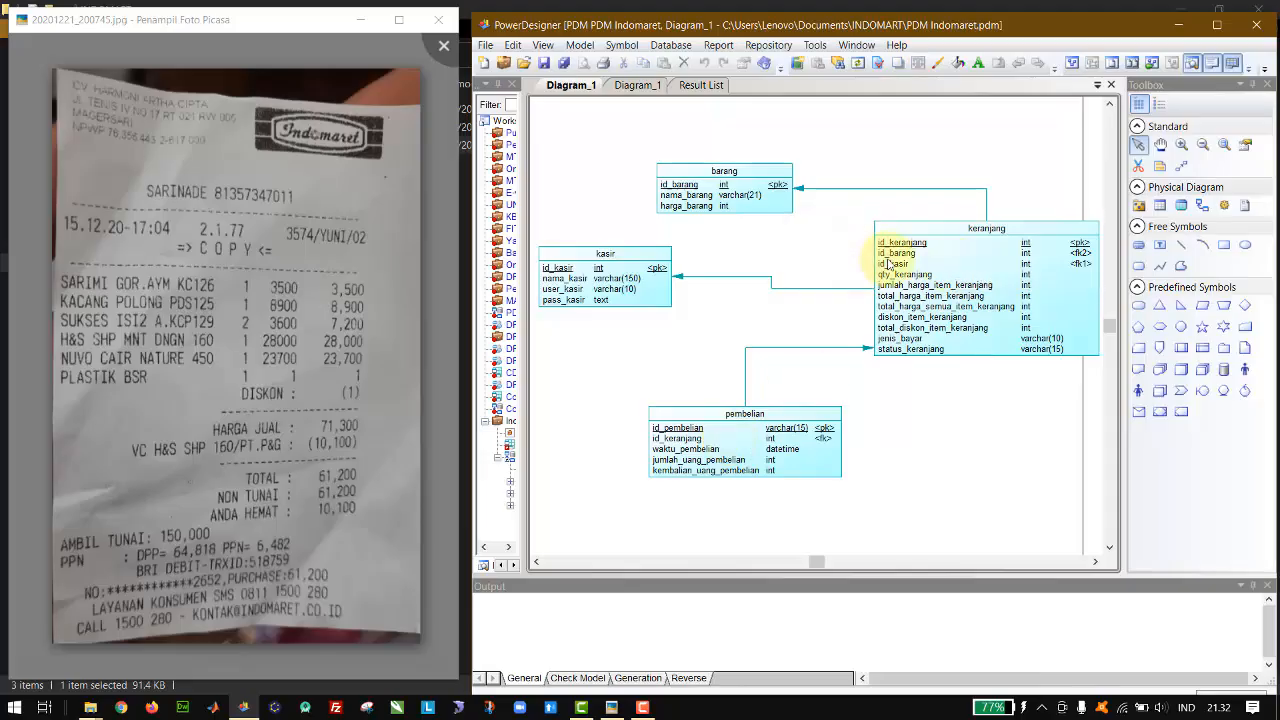
click(940, 248)
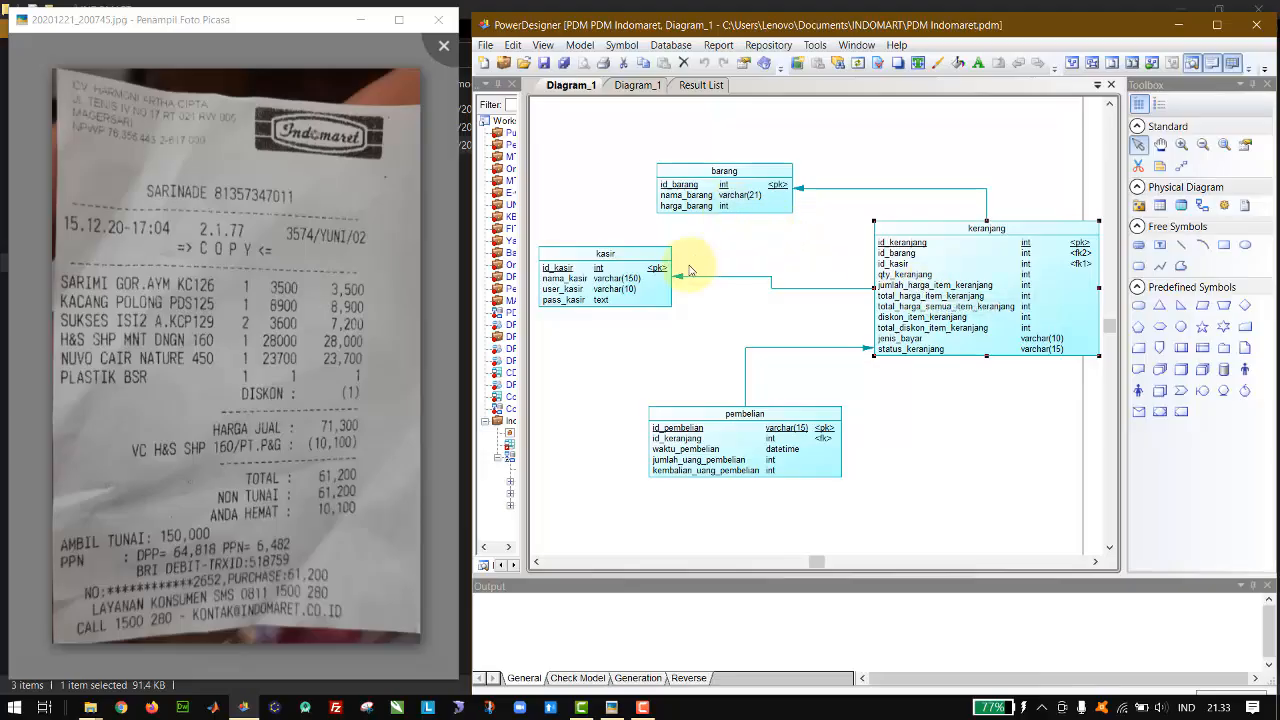
click(800, 254)
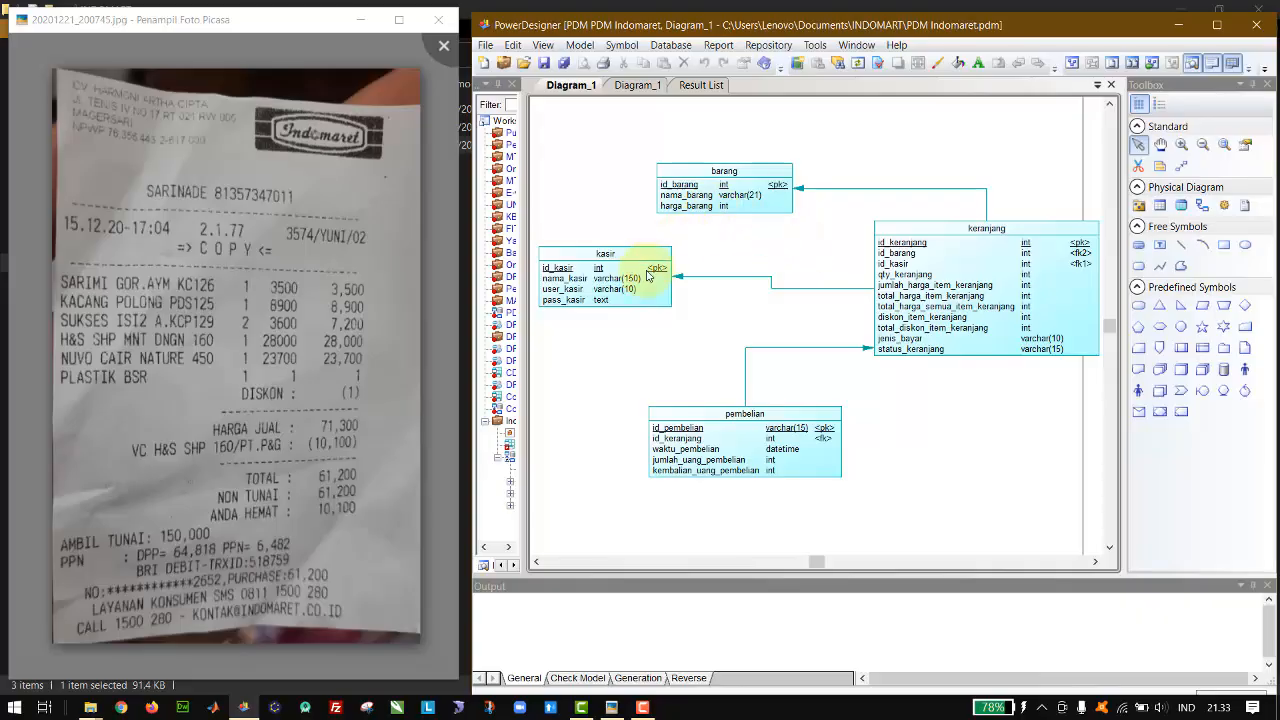
click(763, 245)
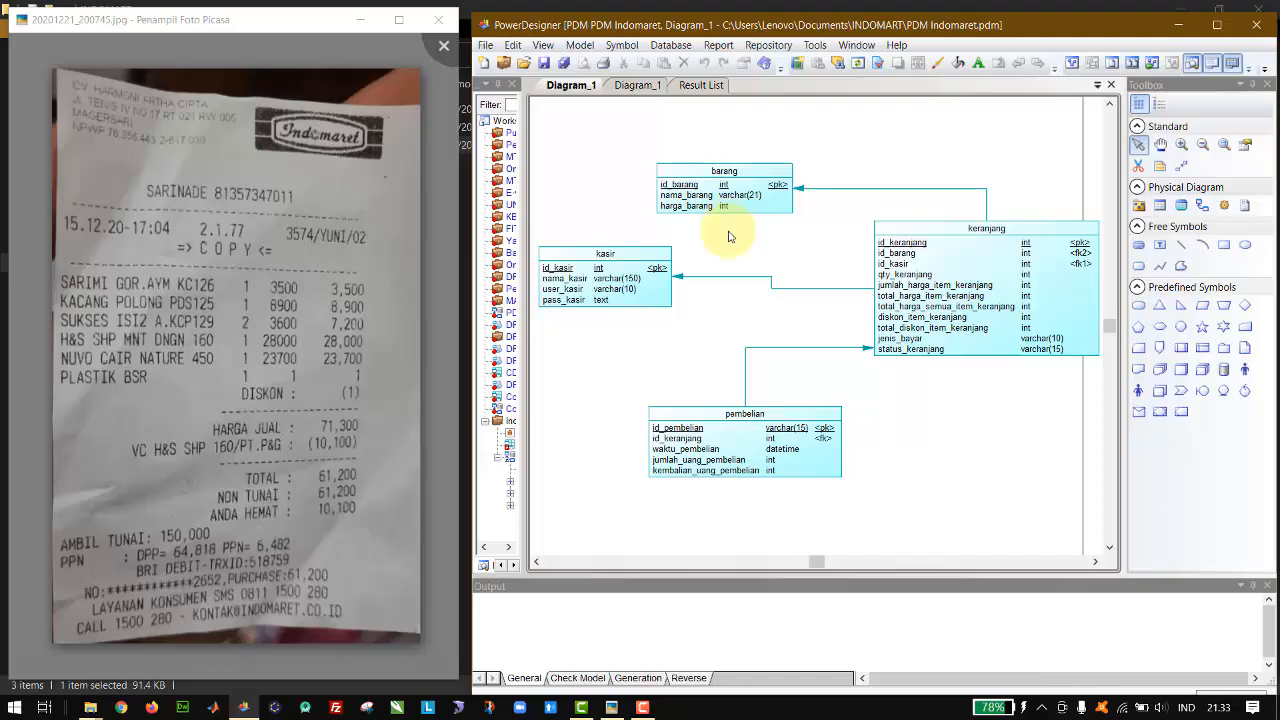
Step: Shift the kasir table slightly so that its reference line from the keranjang table runs straight
click(690, 200)
click(635, 280)
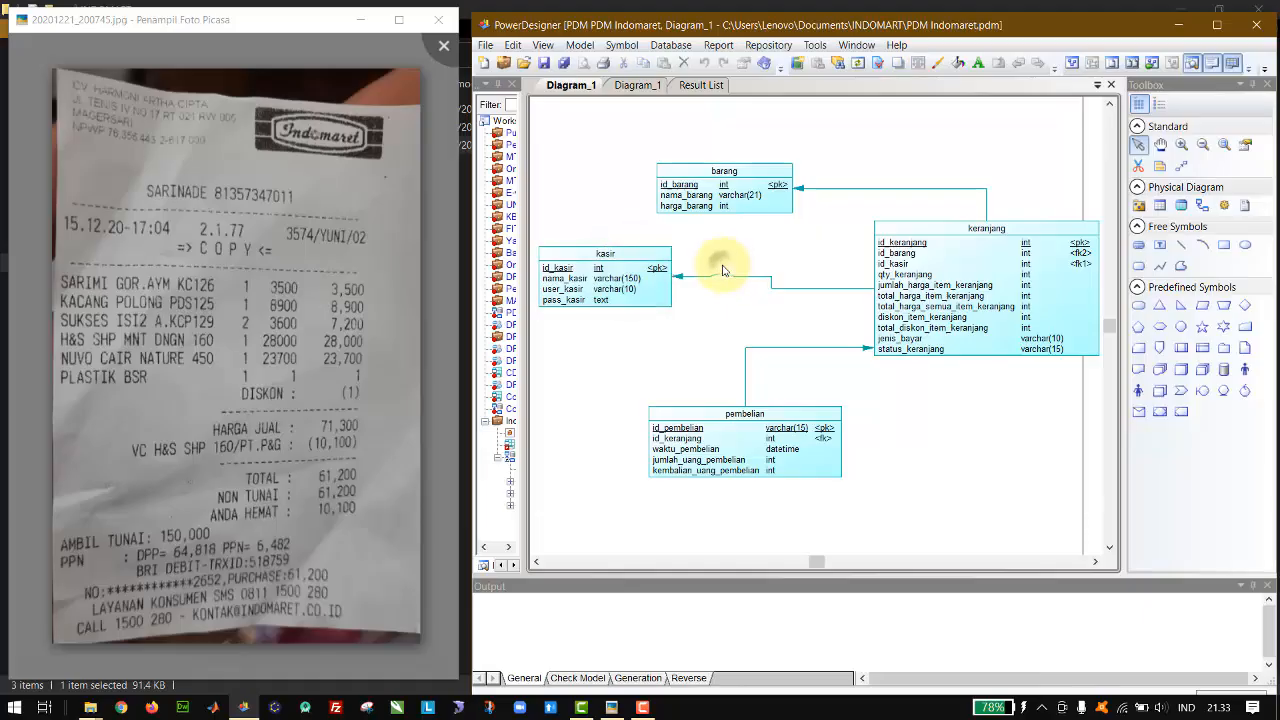
click(724, 270)
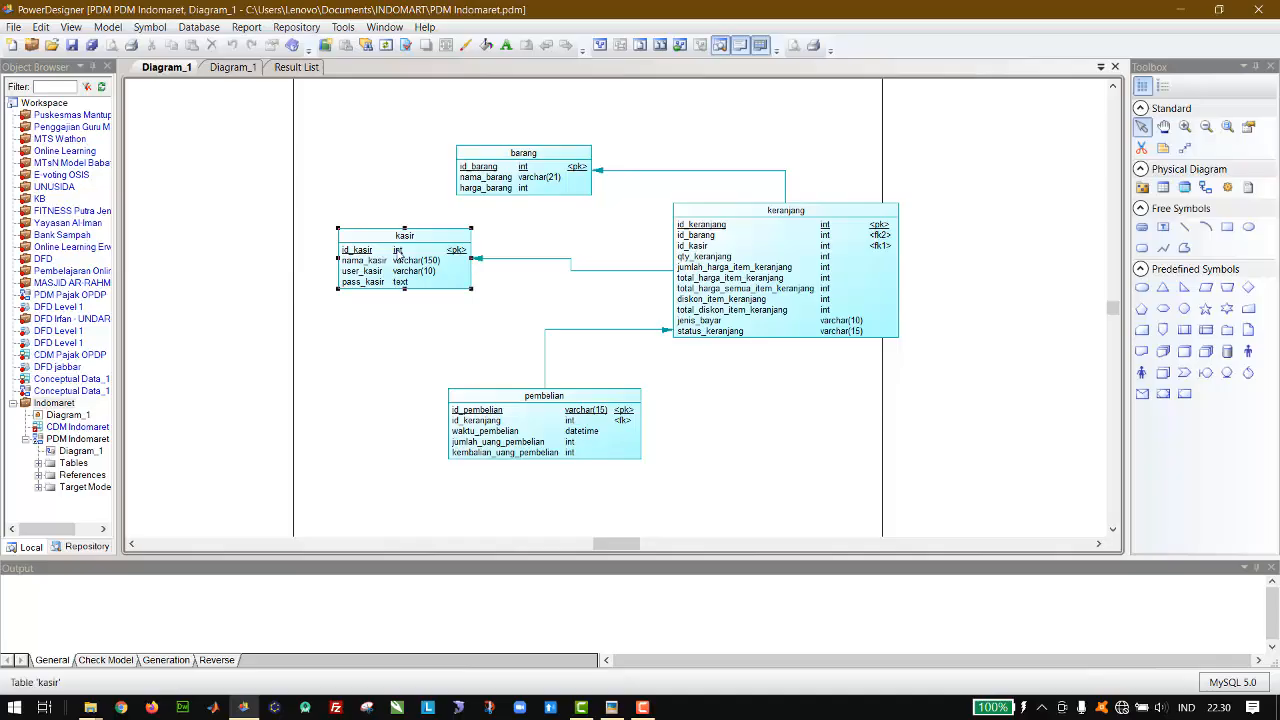
drag(398, 250, 377, 258)
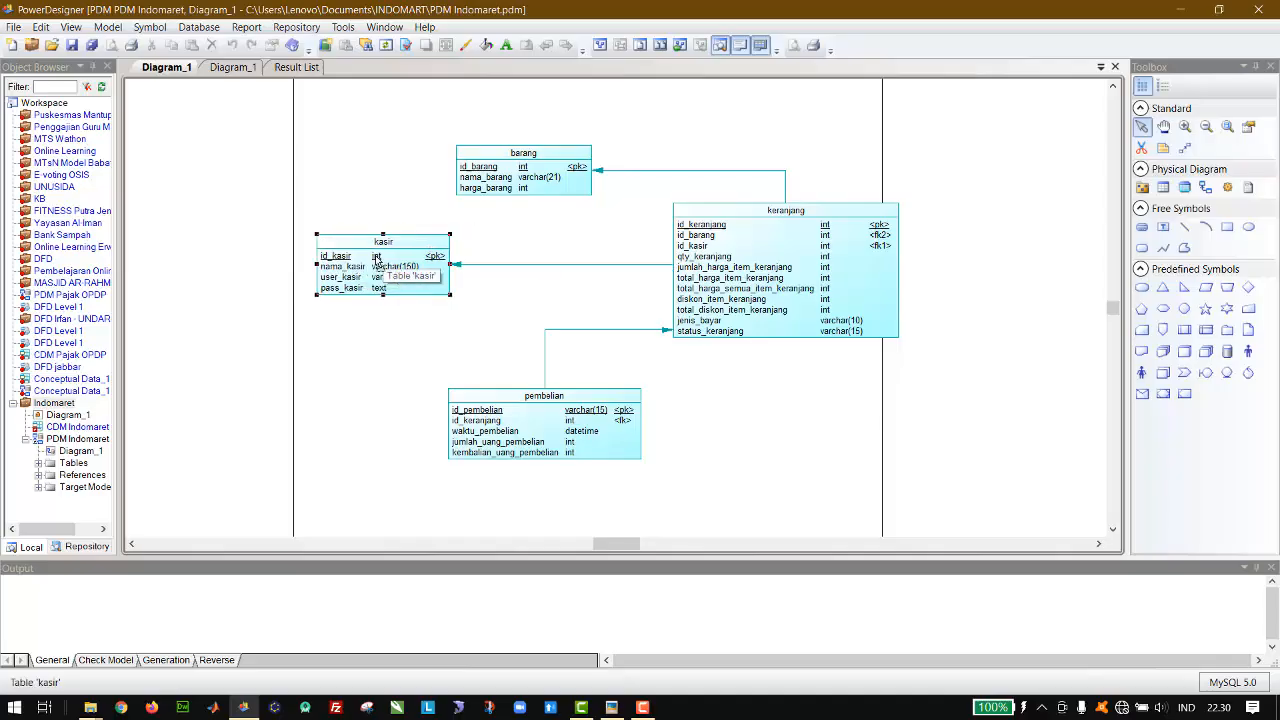
click(459, 255)
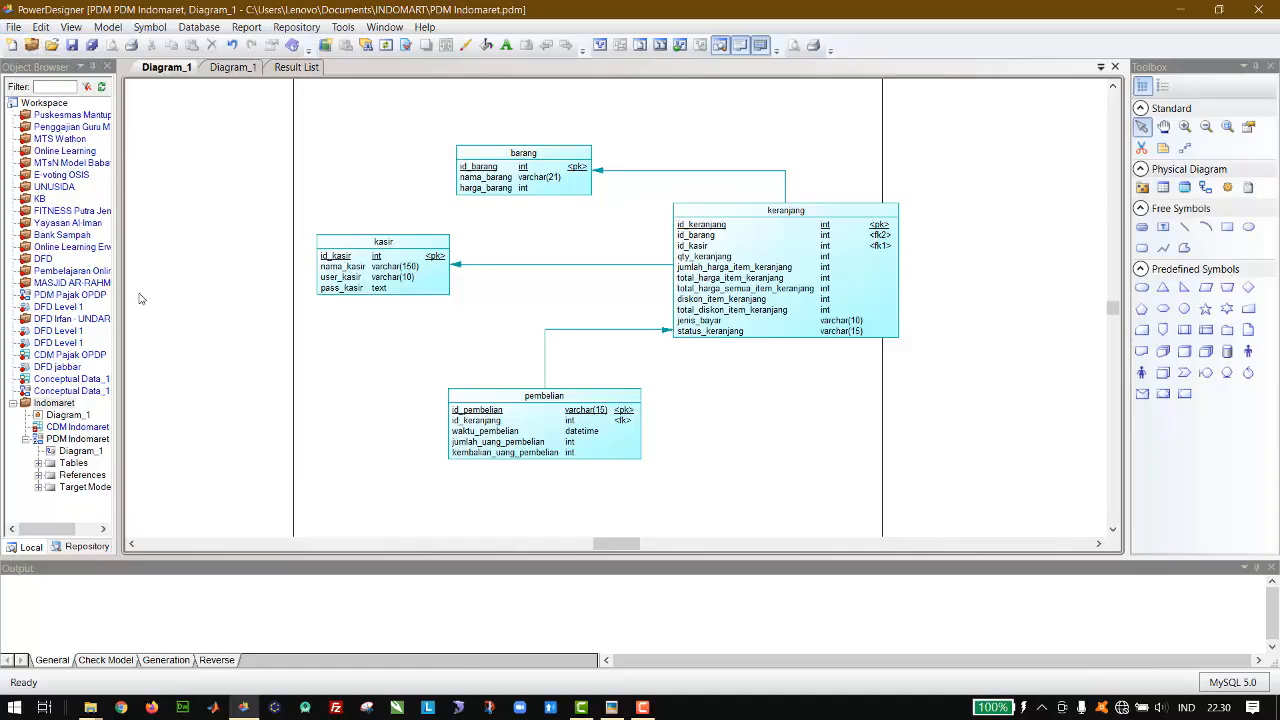
Step: Create a new Data Flow Diagram model from the Information category, named DFD Level 0
click(14, 27)
click(45, 46)
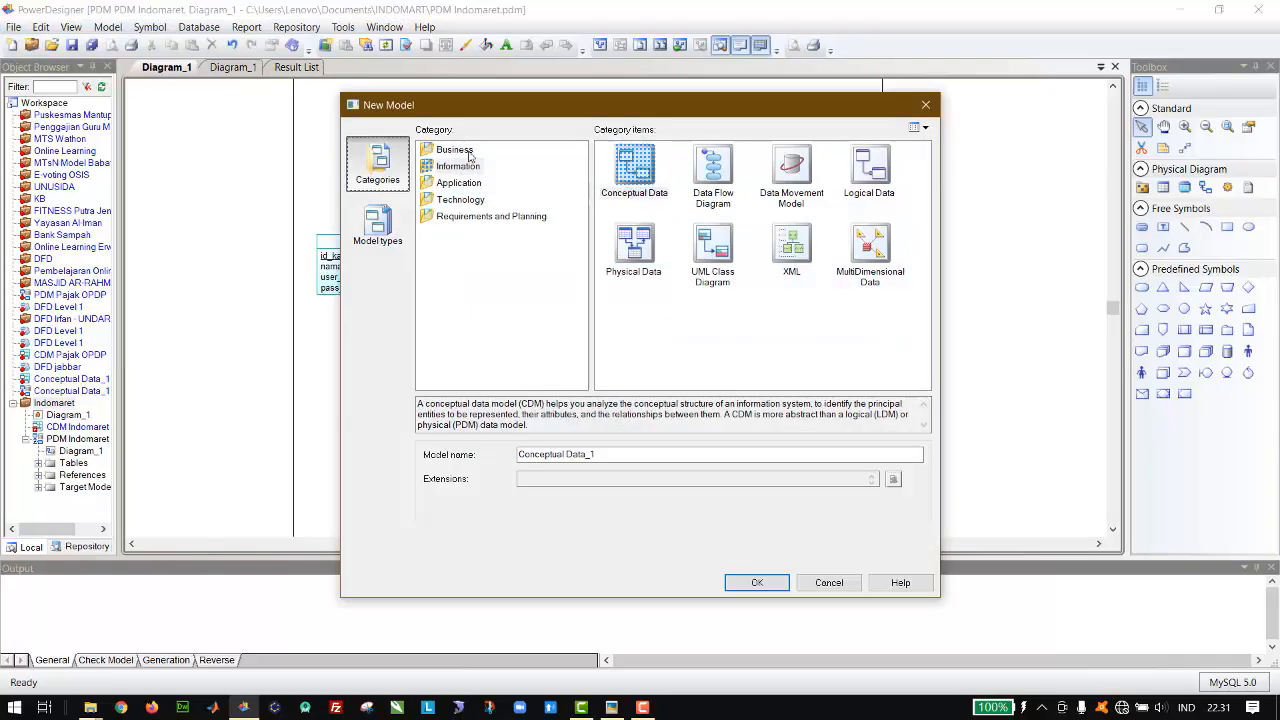
click(466, 166)
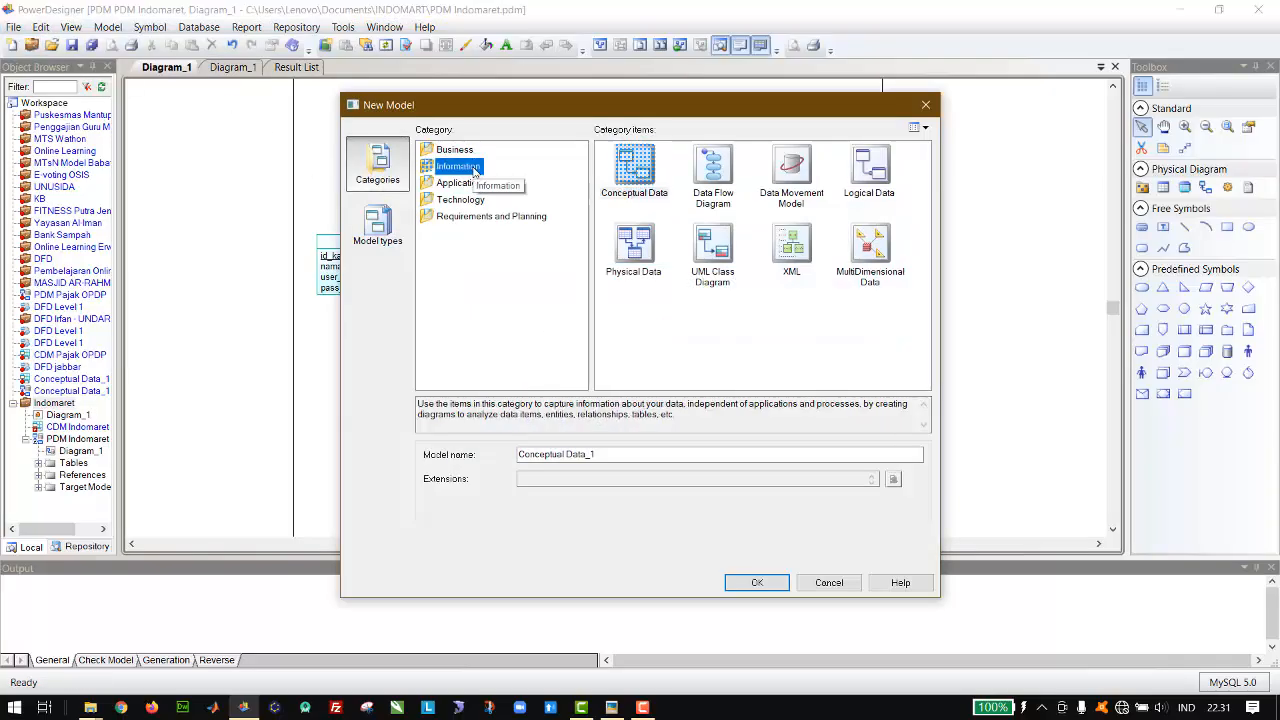
click(714, 175)
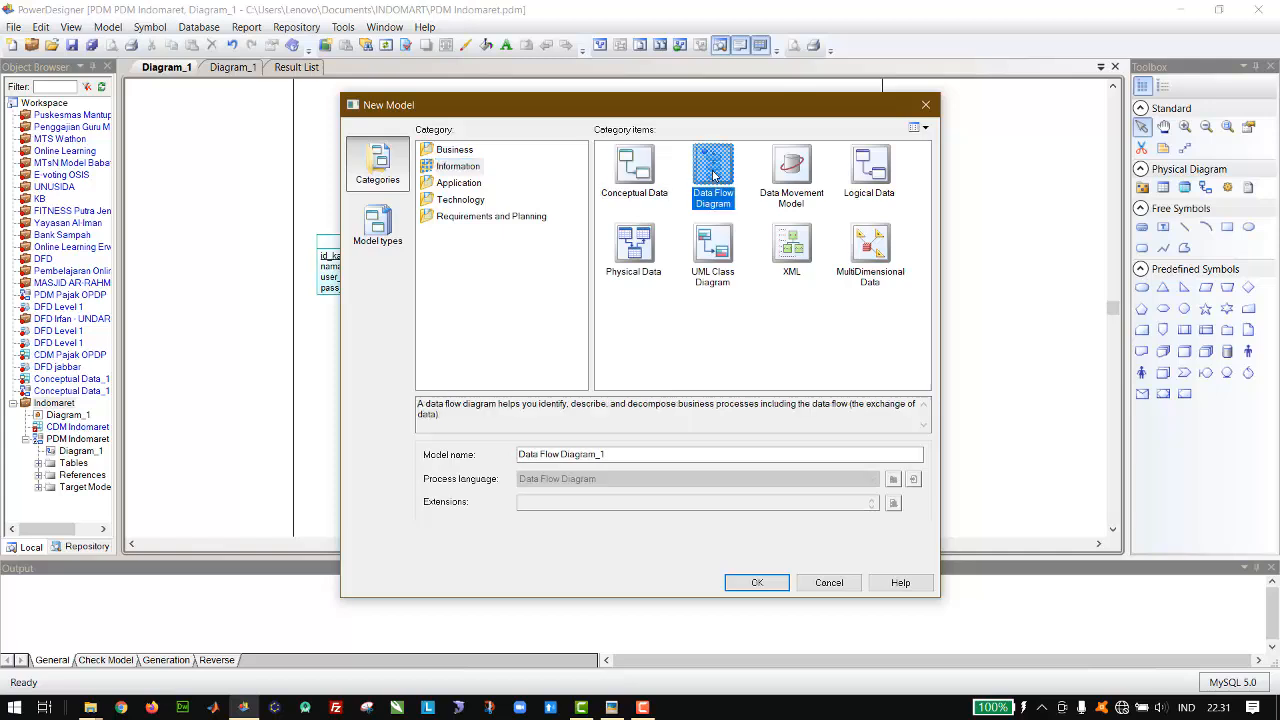
click(614, 454)
key(ctrl+a)
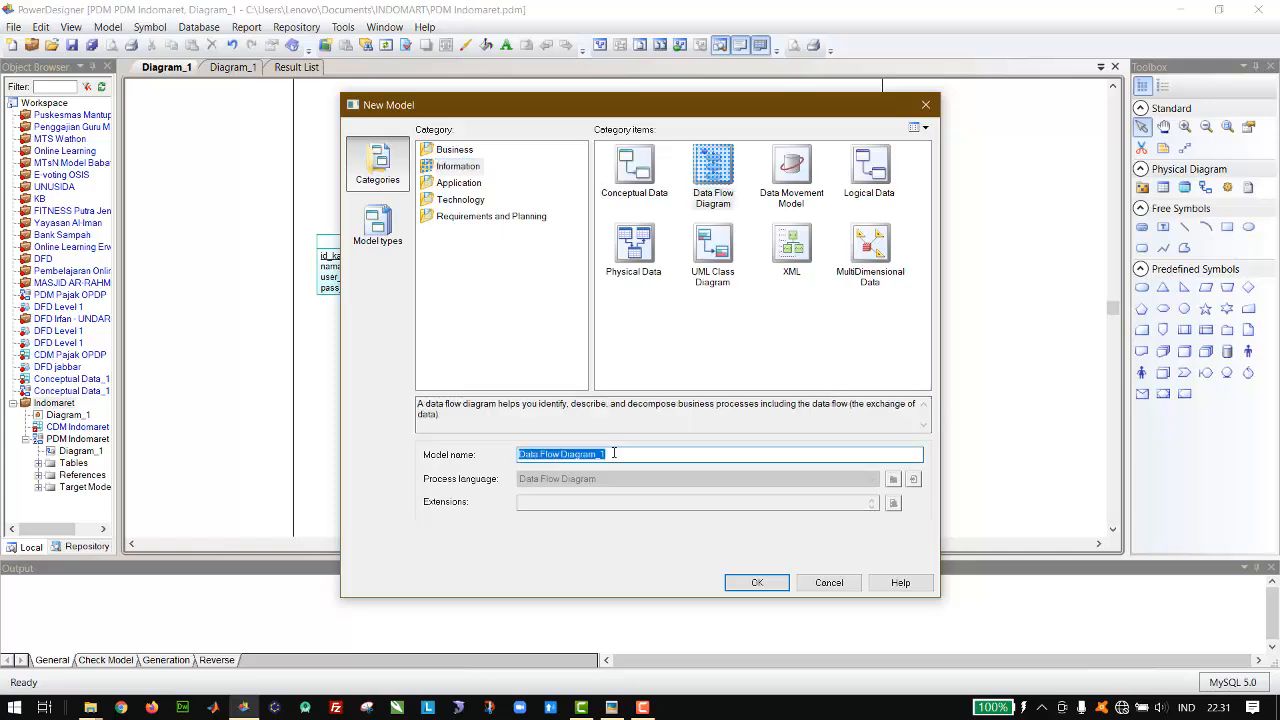
text(DFD level 0)
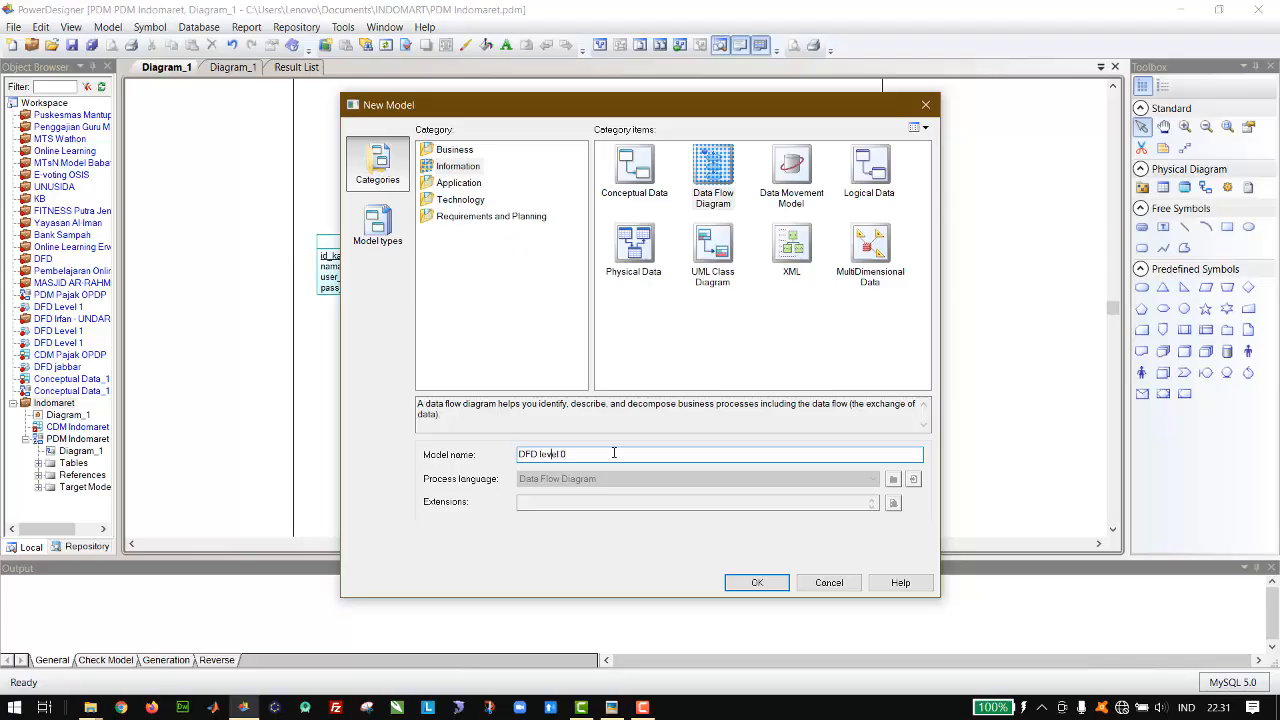
key(Delete)
text(L)
click(750, 580)
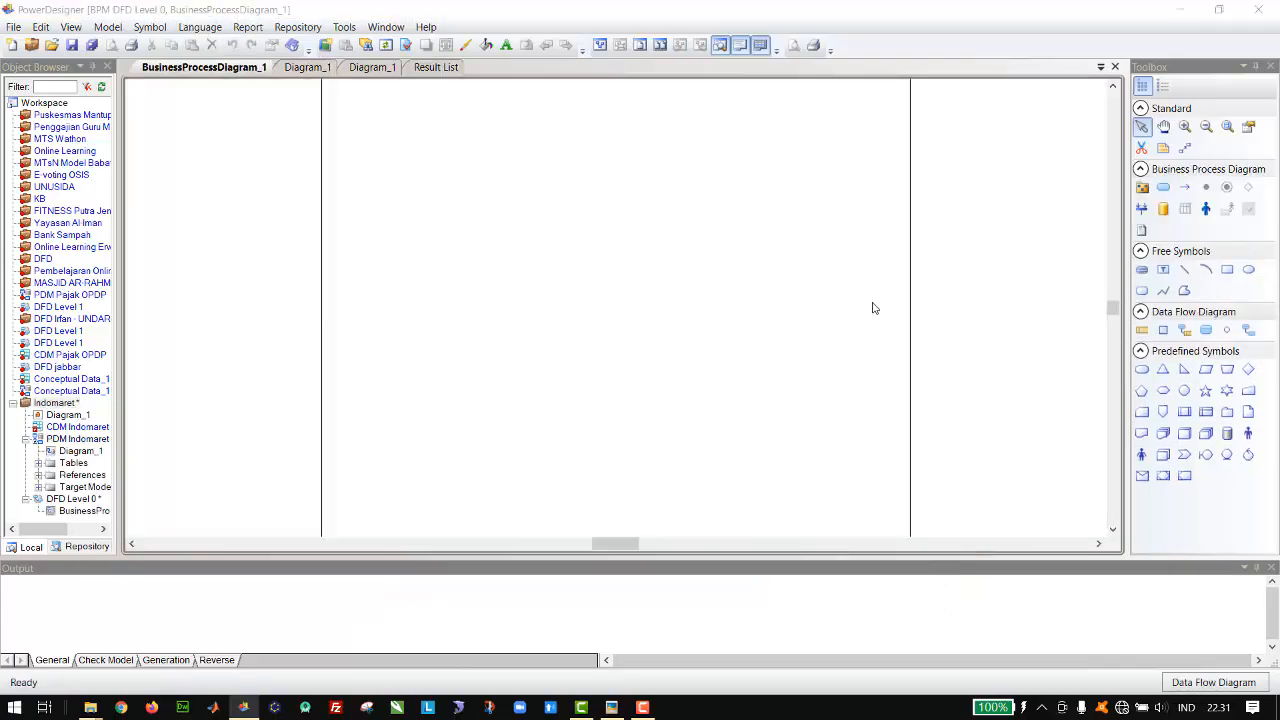
Step: Reorder the open diagrams so the physical model's Diagram_1 comes before BusinessProcessDiagram_1, and return to the physical diagram
click(315, 69)
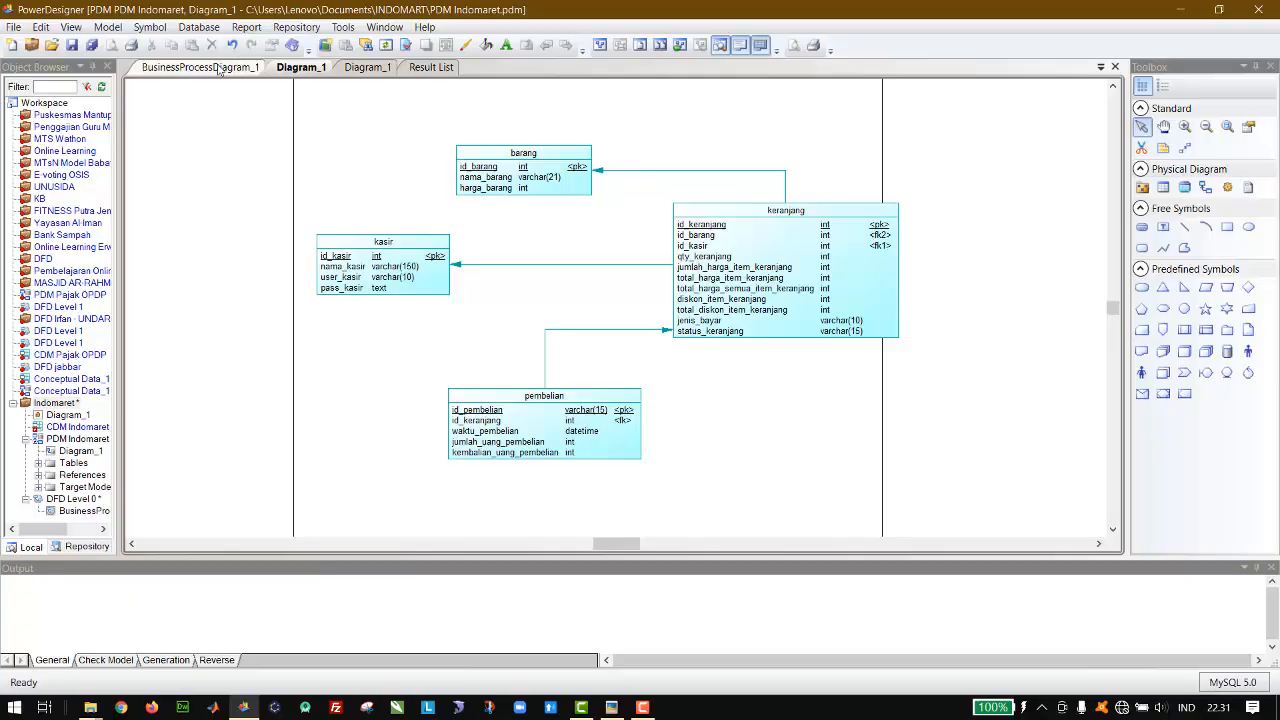
drag(216, 69, 306, 73)
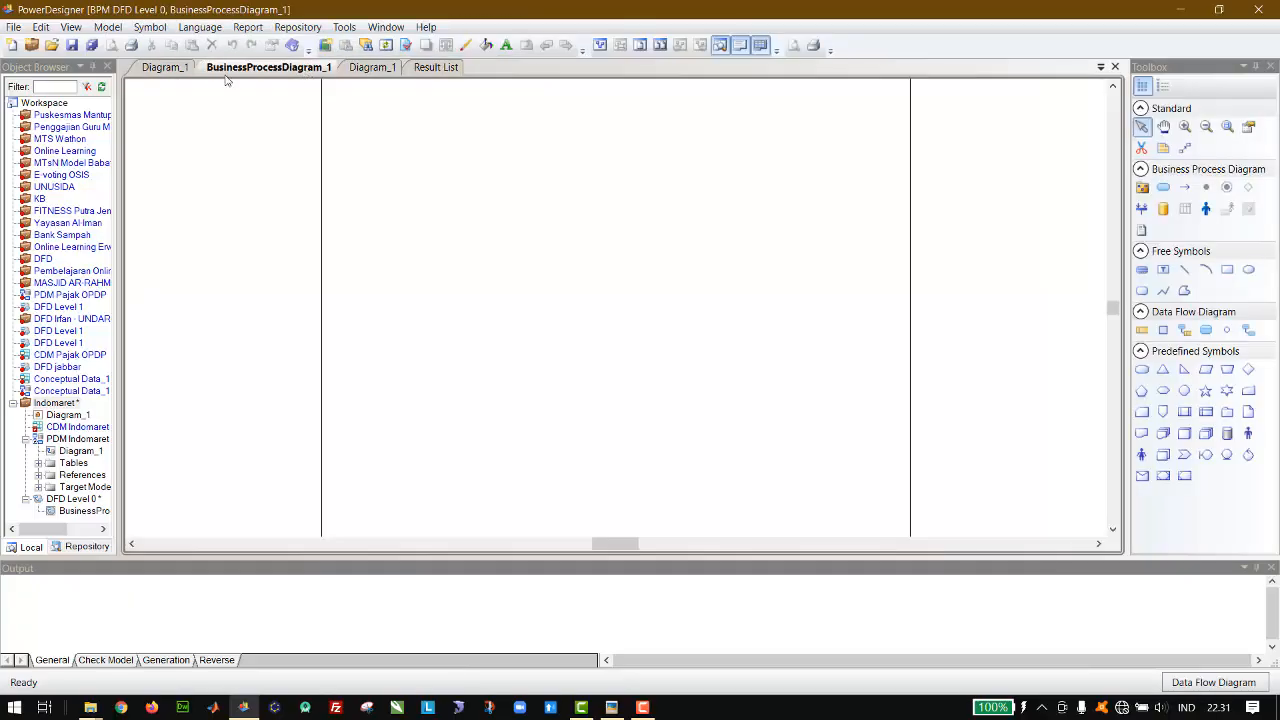
click(192, 72)
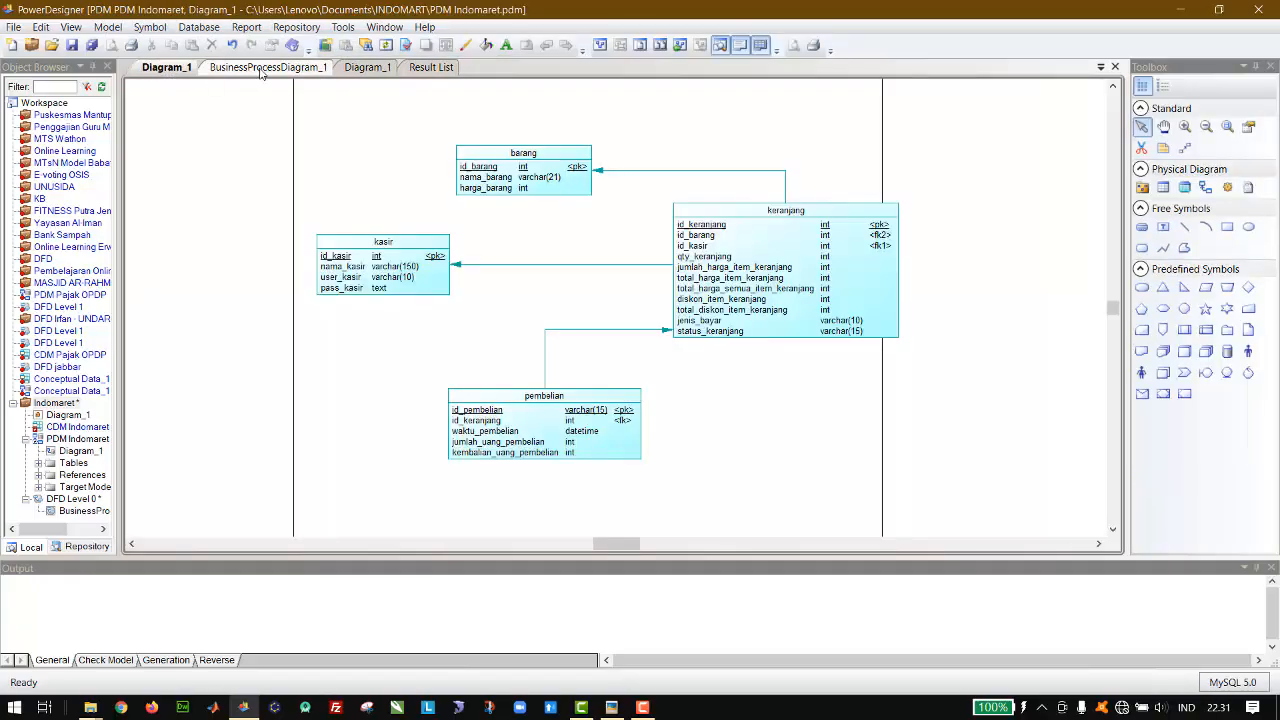
click(258, 69)
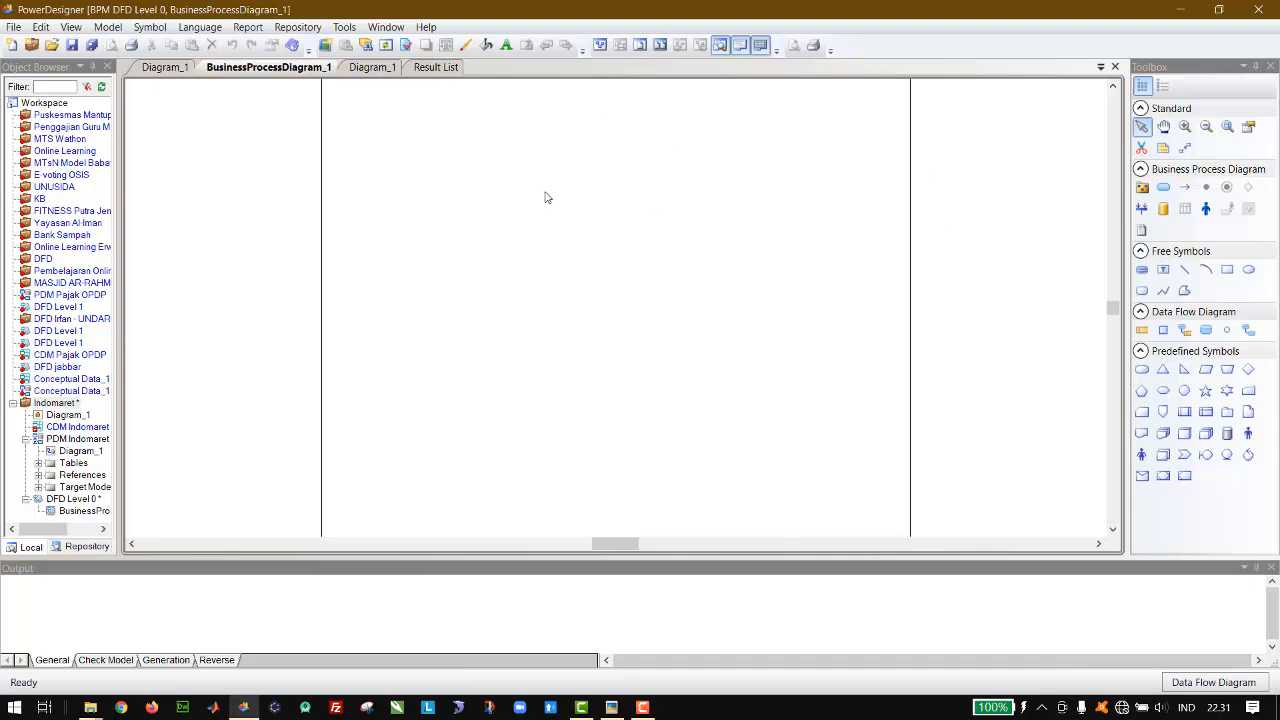
click(170, 70)
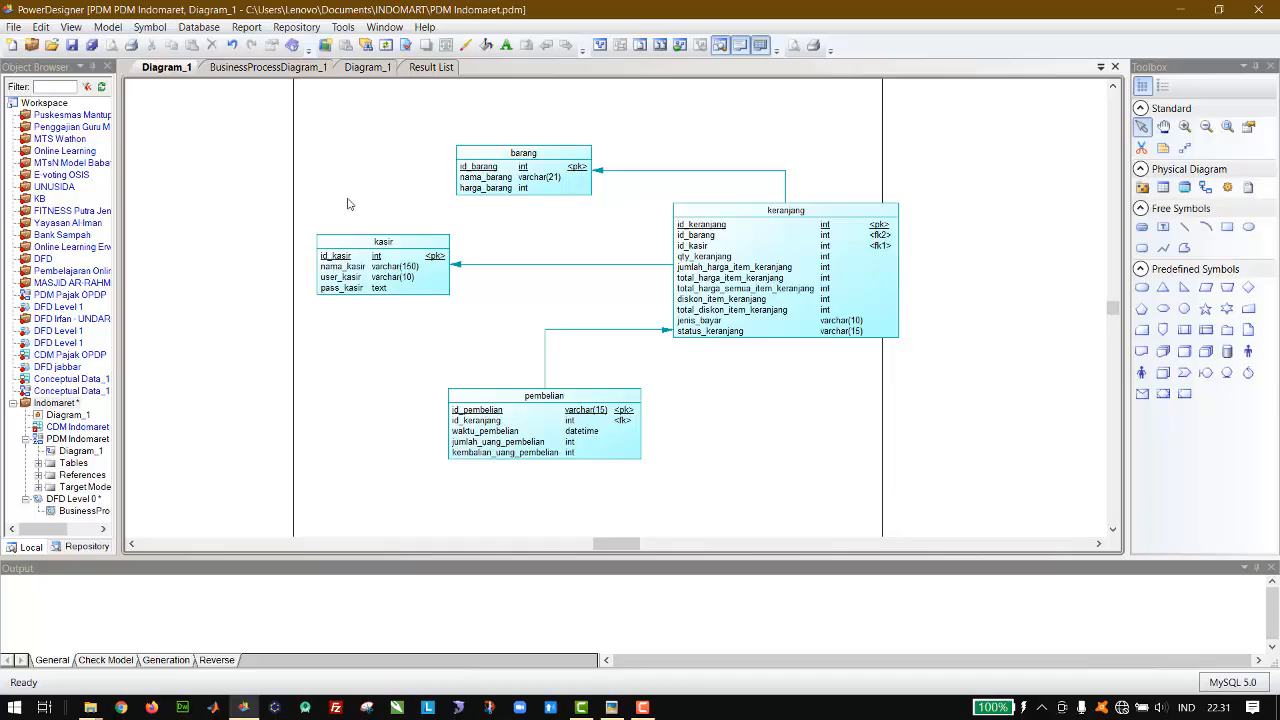
Step: Examine the receipt photo alongside the physical diagram's tables
click(612, 707)
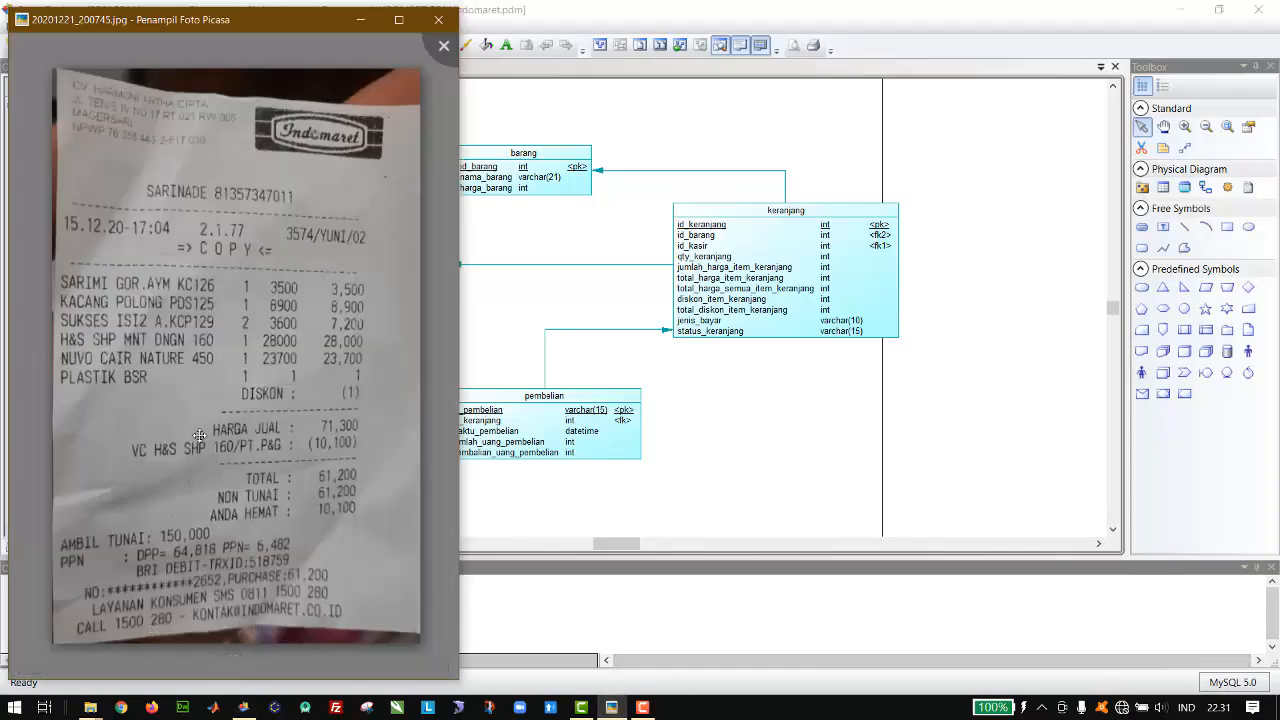
mouse_move(201, 437)
mouse_down()
mouse_move(205, 427)
mouse_move(197, 447)
mouse_up()
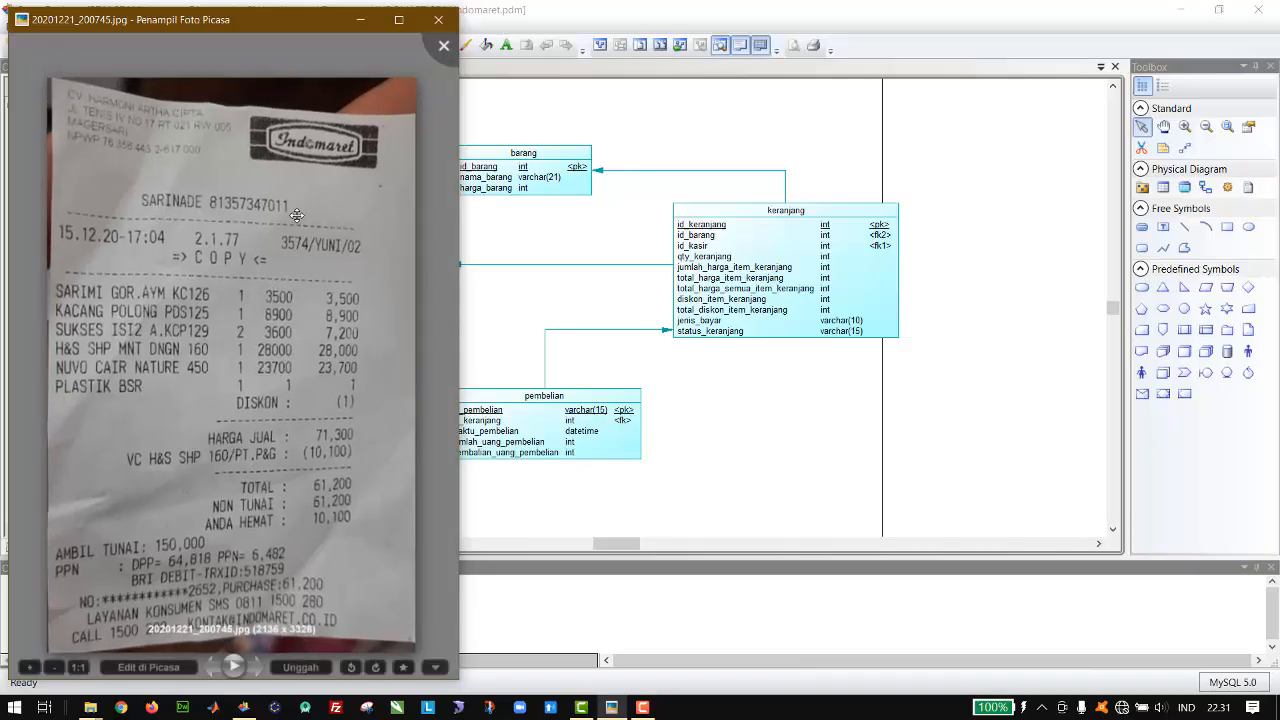
click(503, 233)
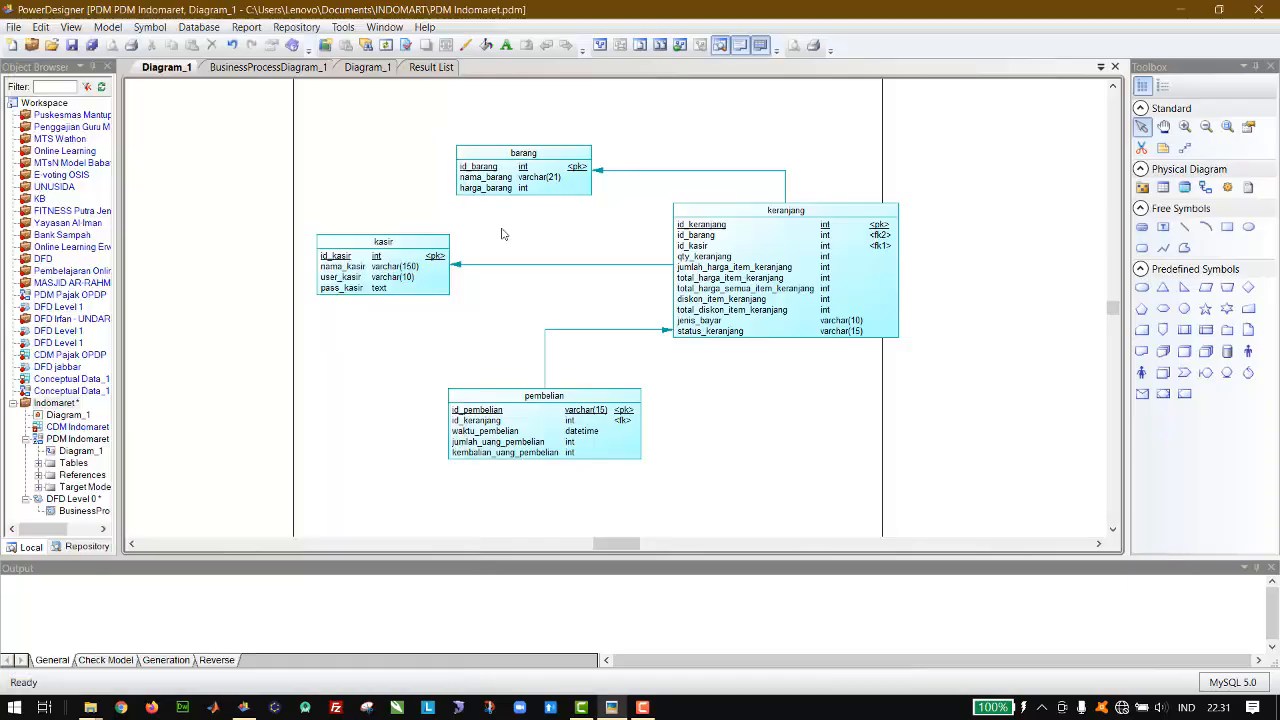
Step: Place a process in the middle of the DFD Level 0 diagram and enlarge its symbol
click(270, 68)
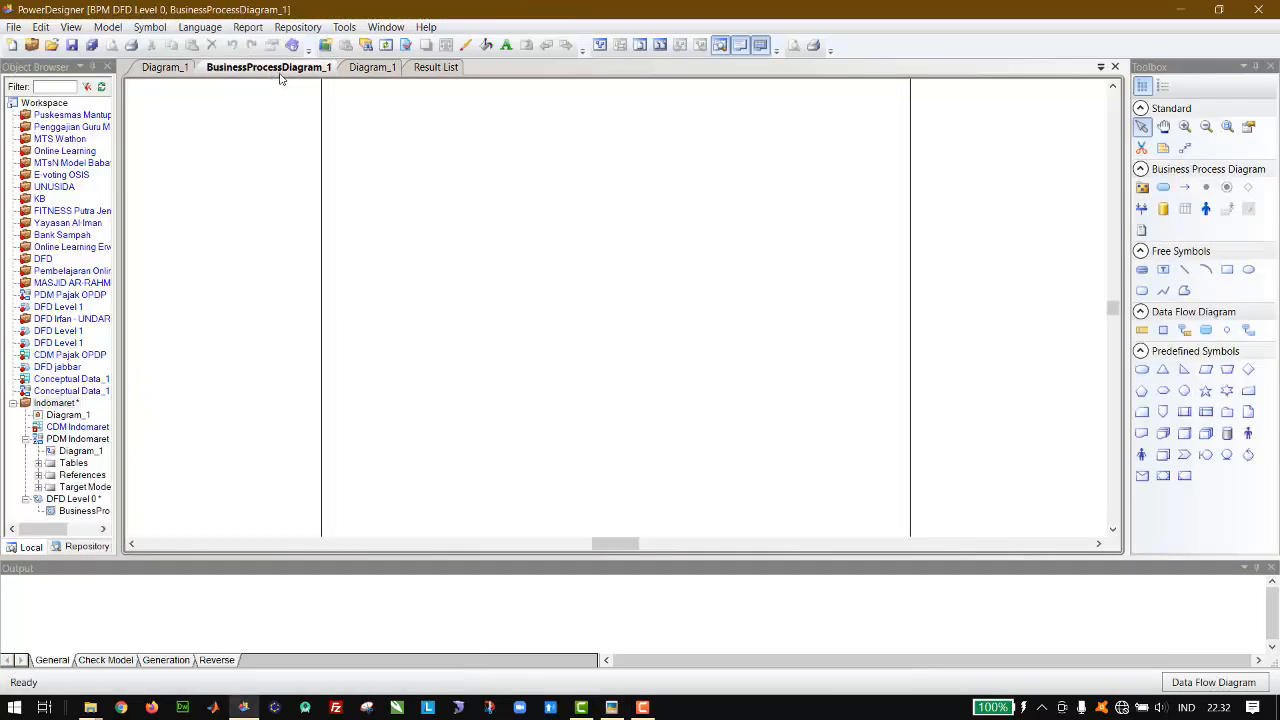
click(1164, 189)
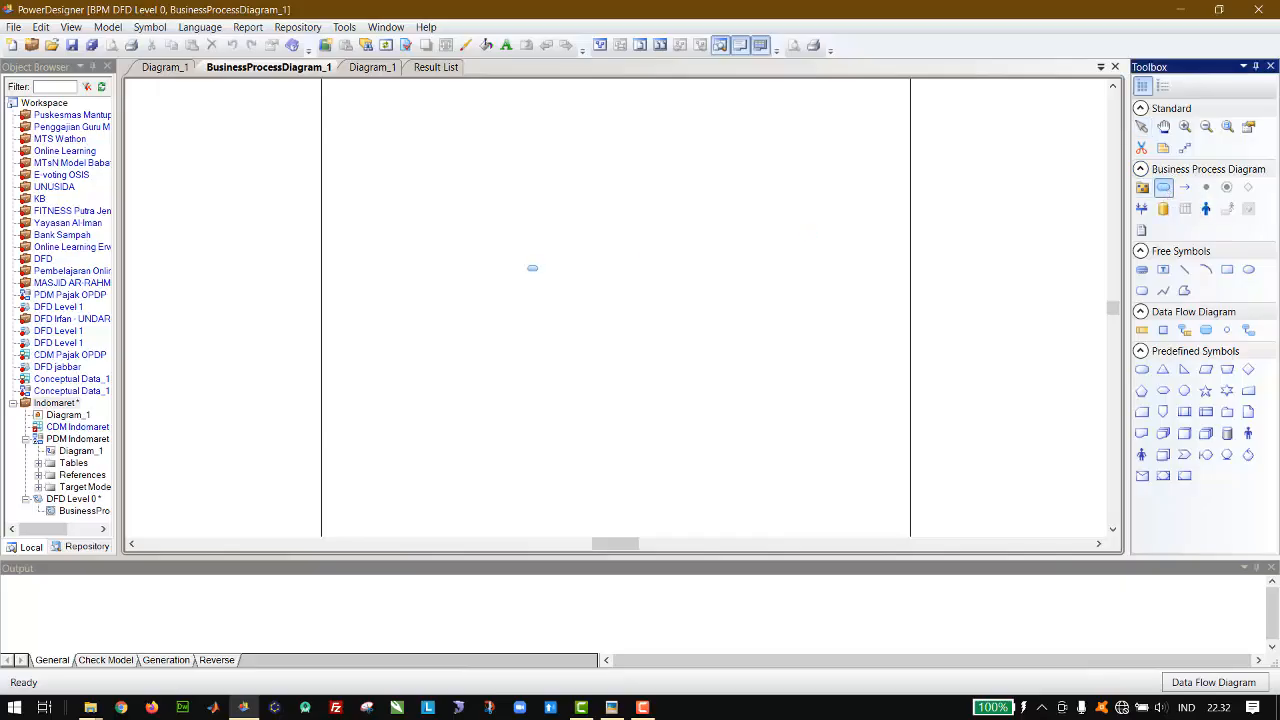
click(575, 294)
click(1142, 126)
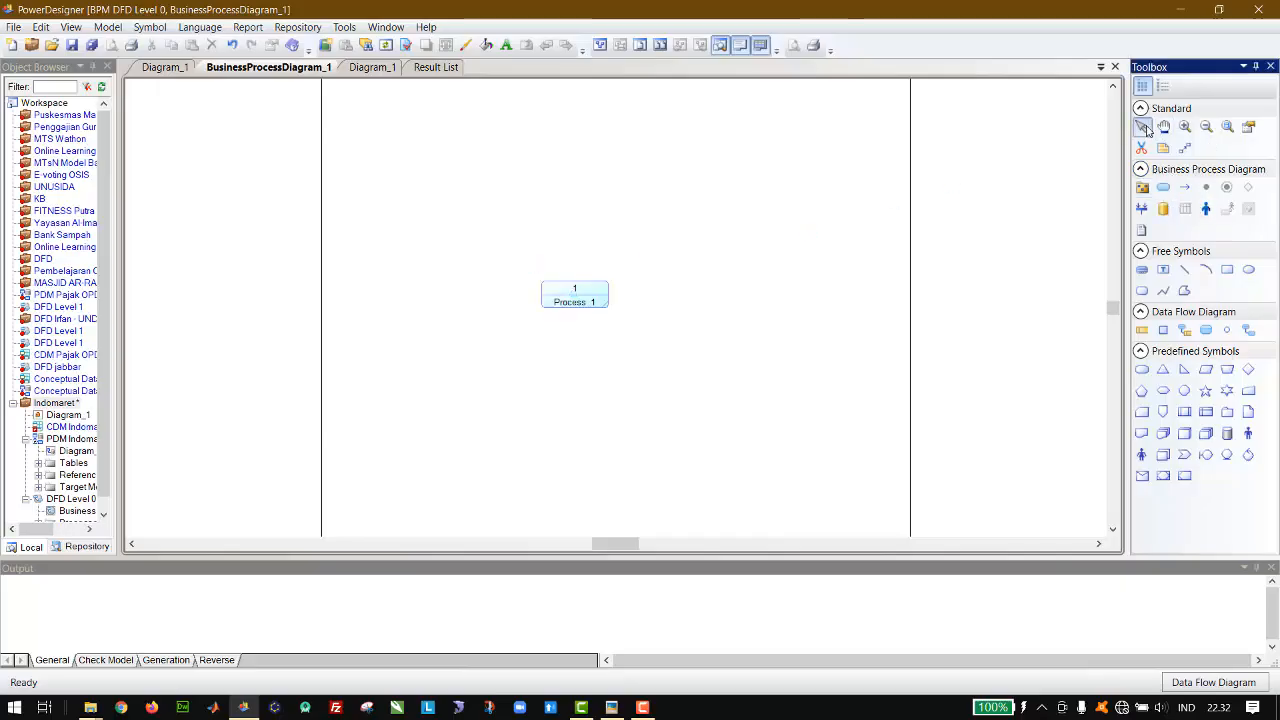
click(593, 303)
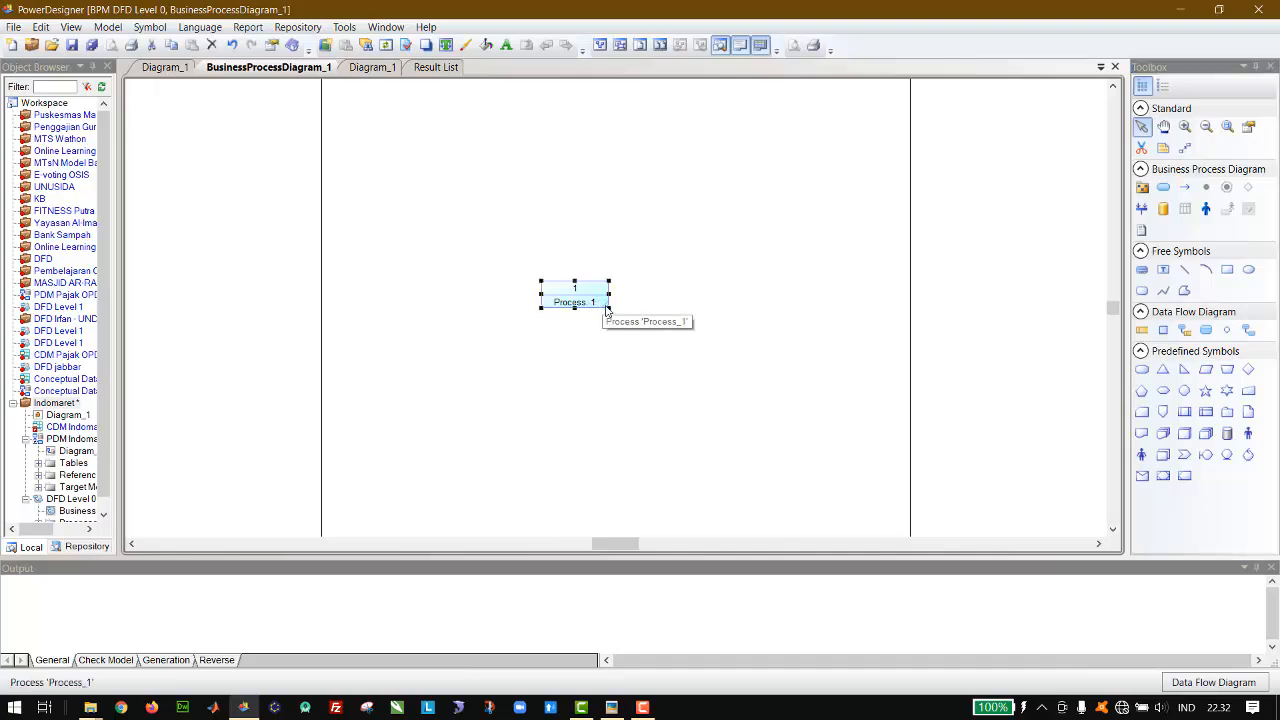
drag(608, 307, 652, 366)
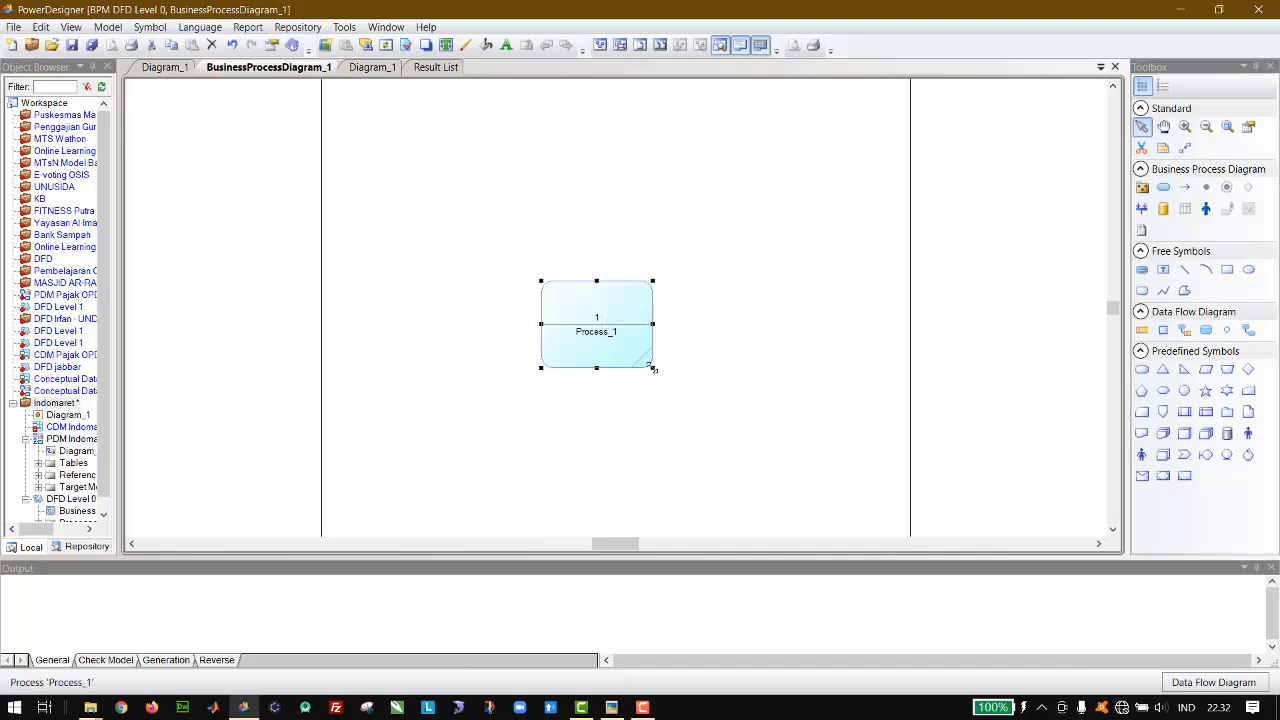
Step: Name the process Aplikasi Kasir Indomaret
double_click(598, 328)
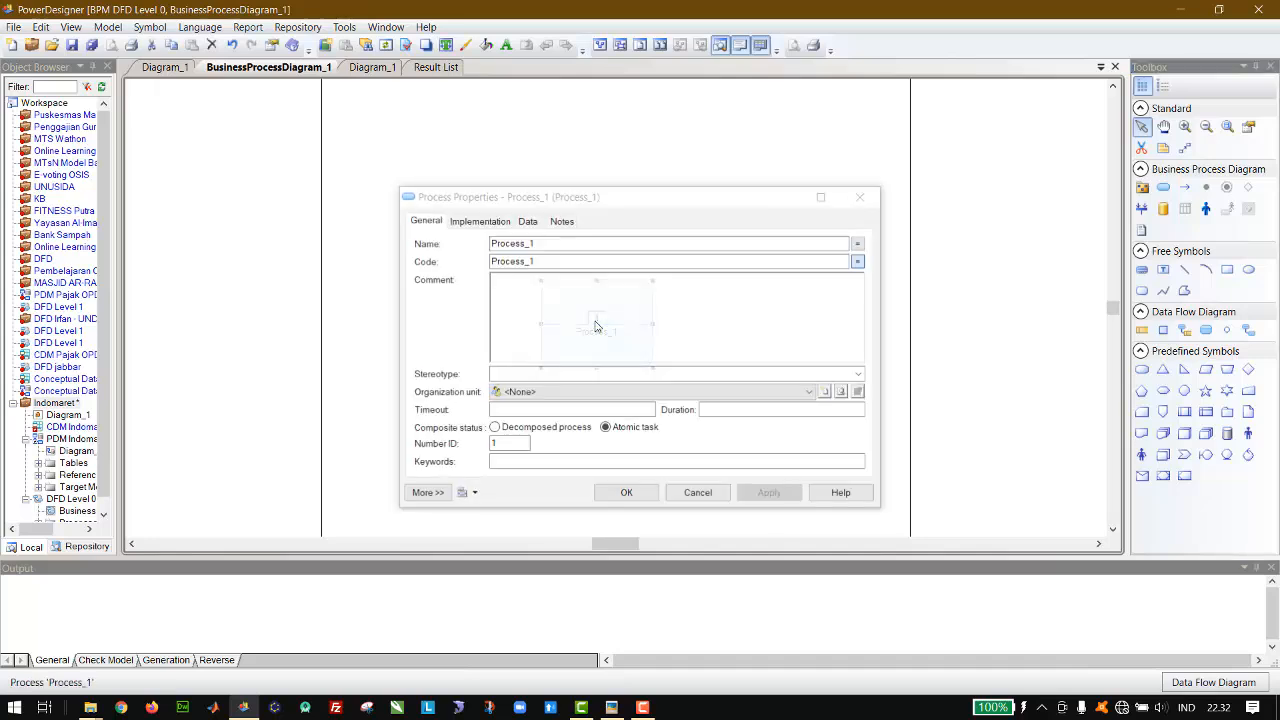
click(547, 245)
double_click(546, 244)
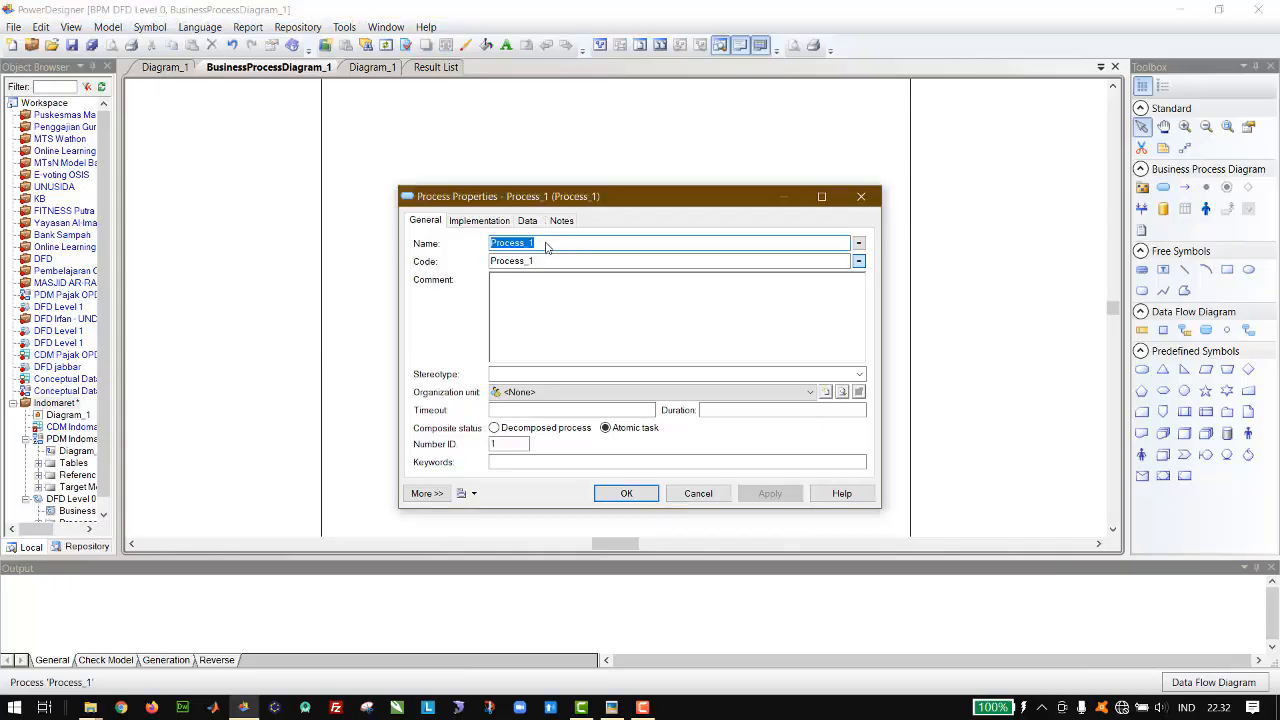
text(Aplikasi Kasir)
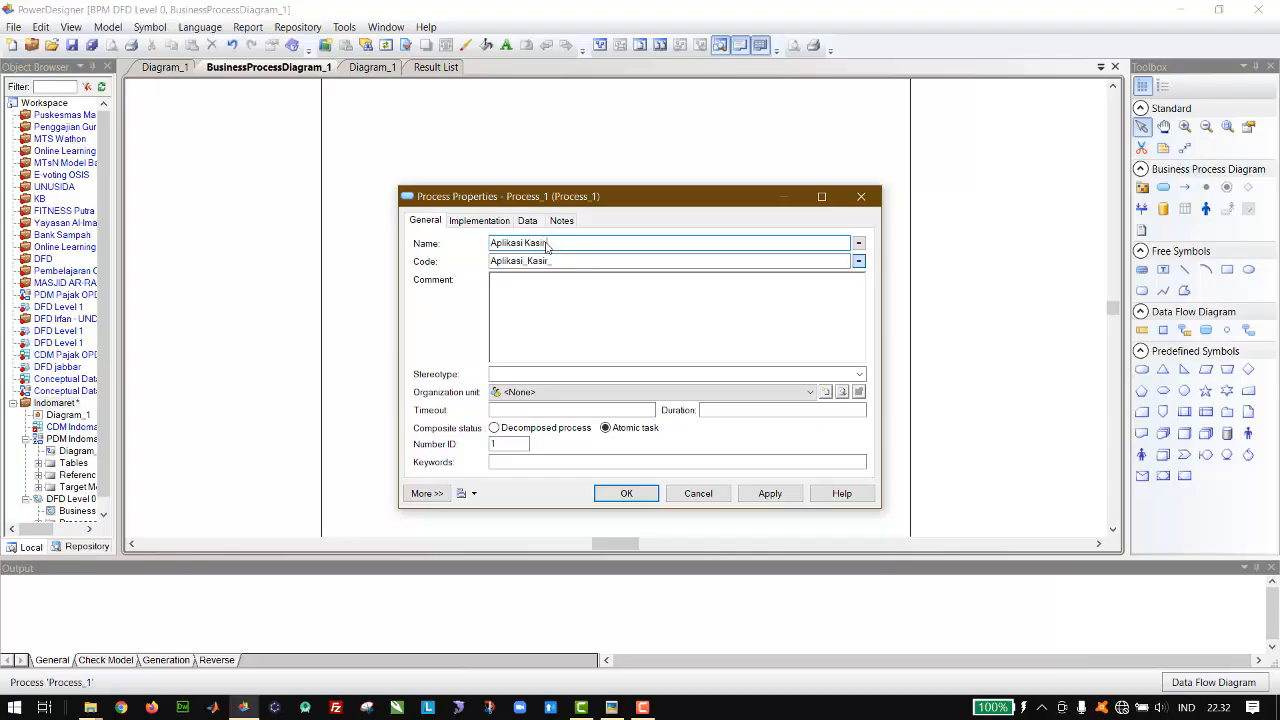
text( Indomaret)
key(Return)
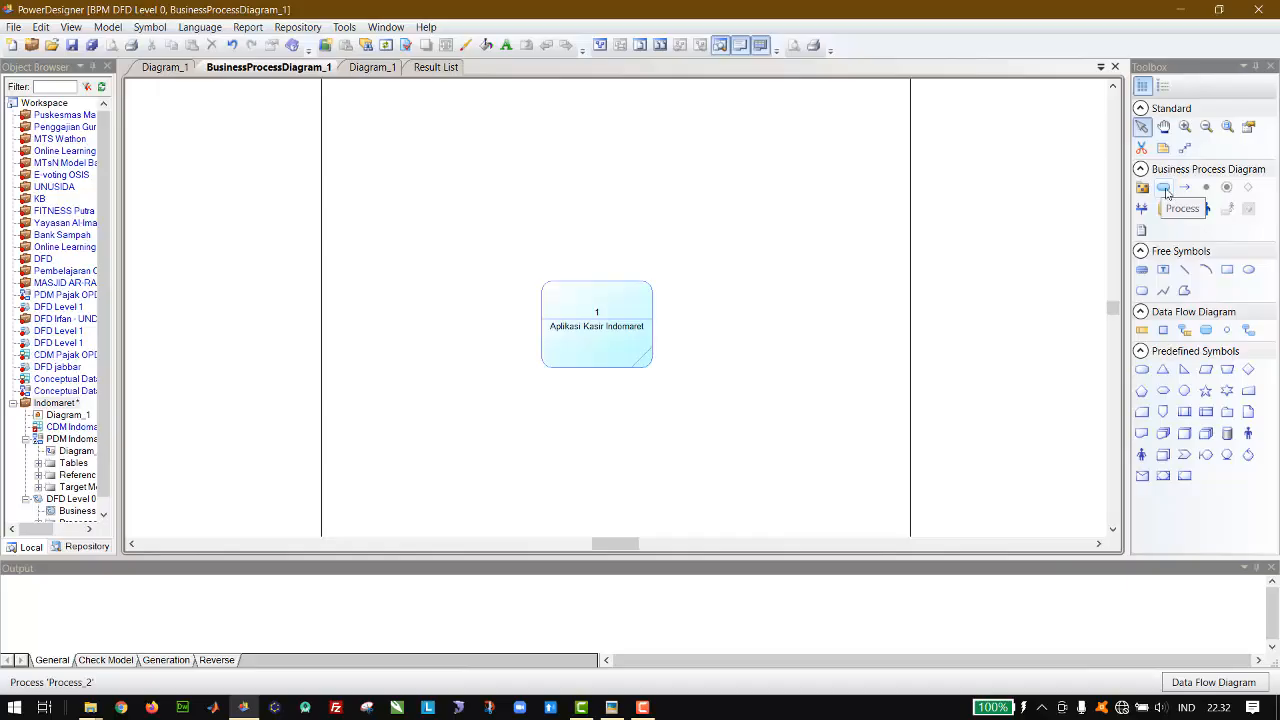
click(1206, 331)
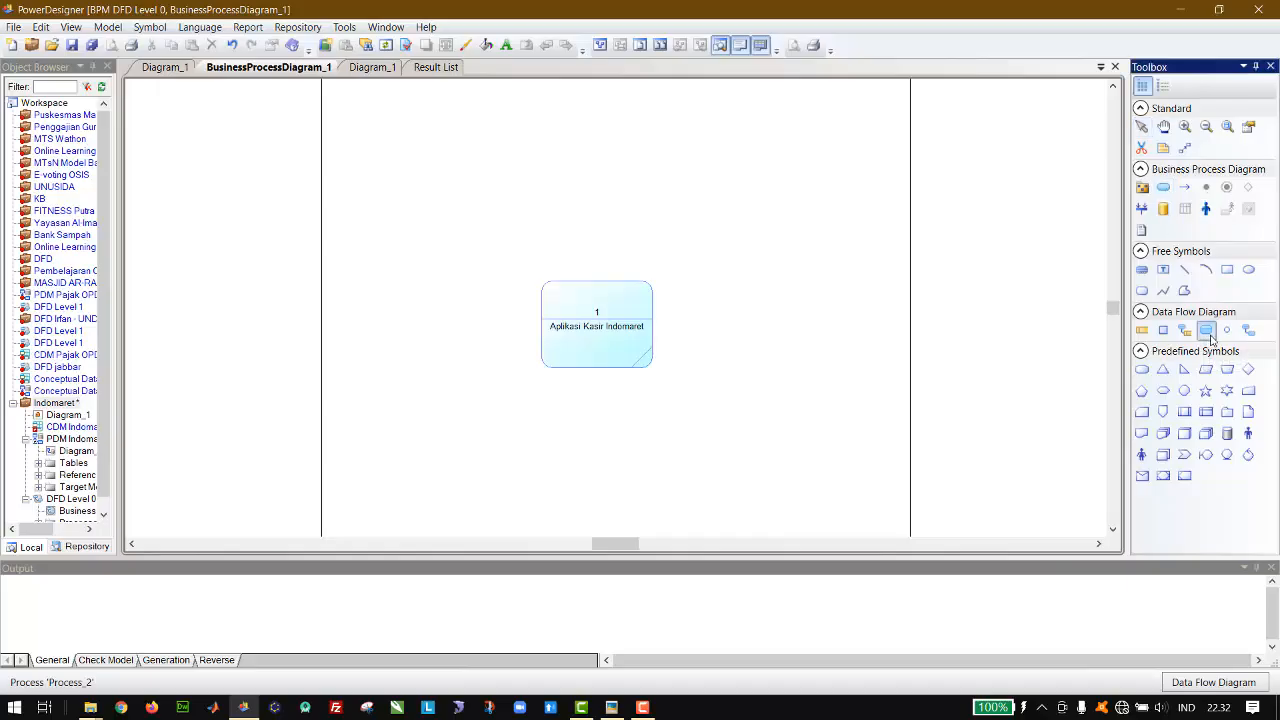
click(836, 306)
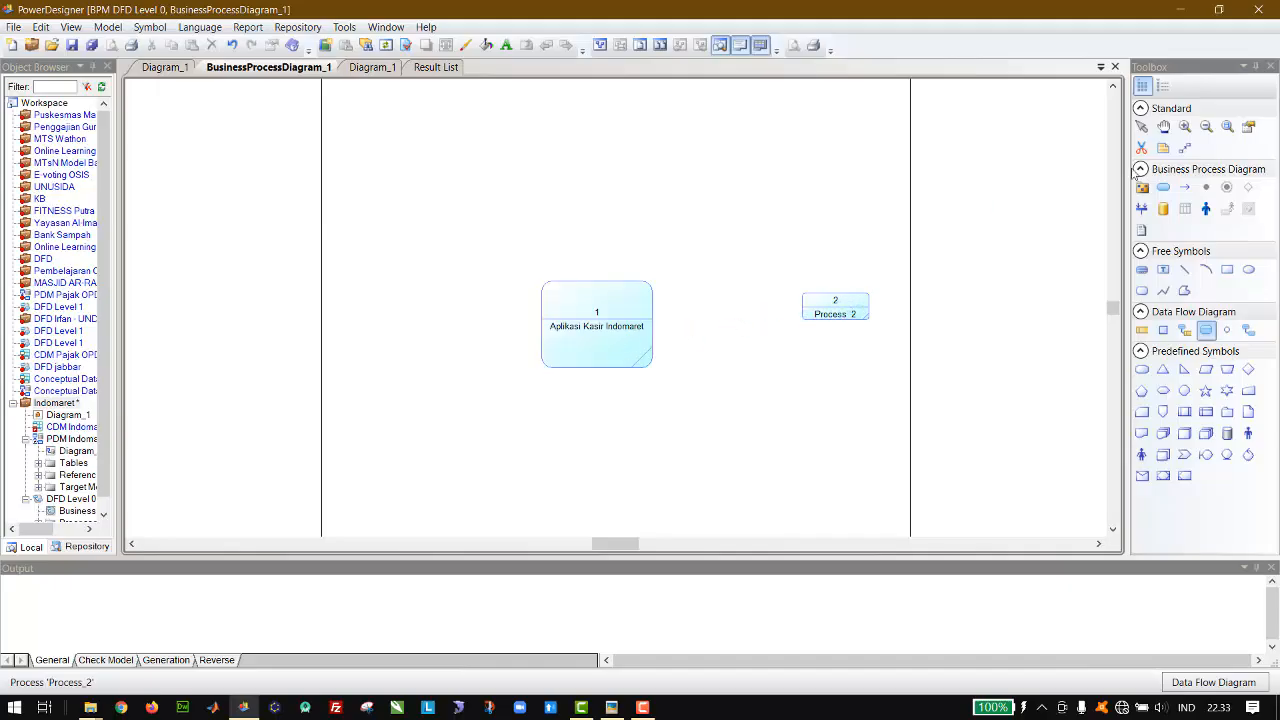
click(1141, 126)
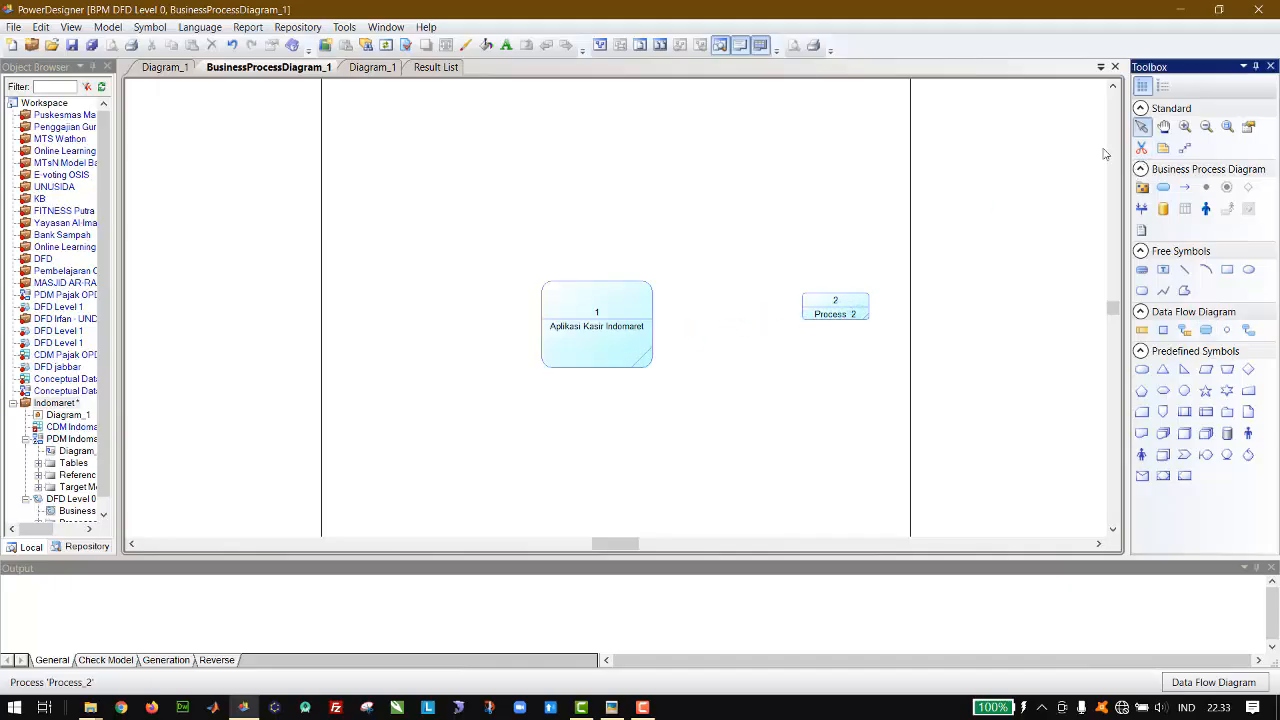
click(854, 305)
key(Delete)
key(Return)
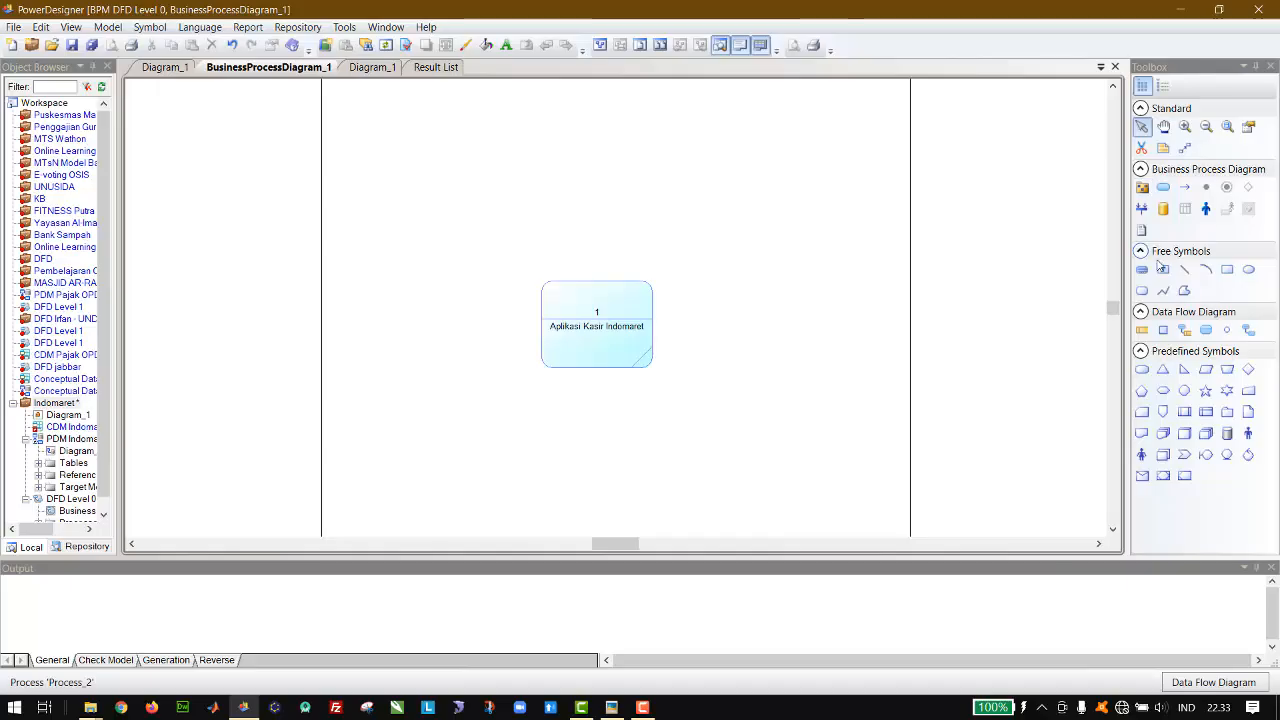
Step: Add an external entity just above the Aplikasi Kasir Indomaret process and name it Kasir
click(1163, 331)
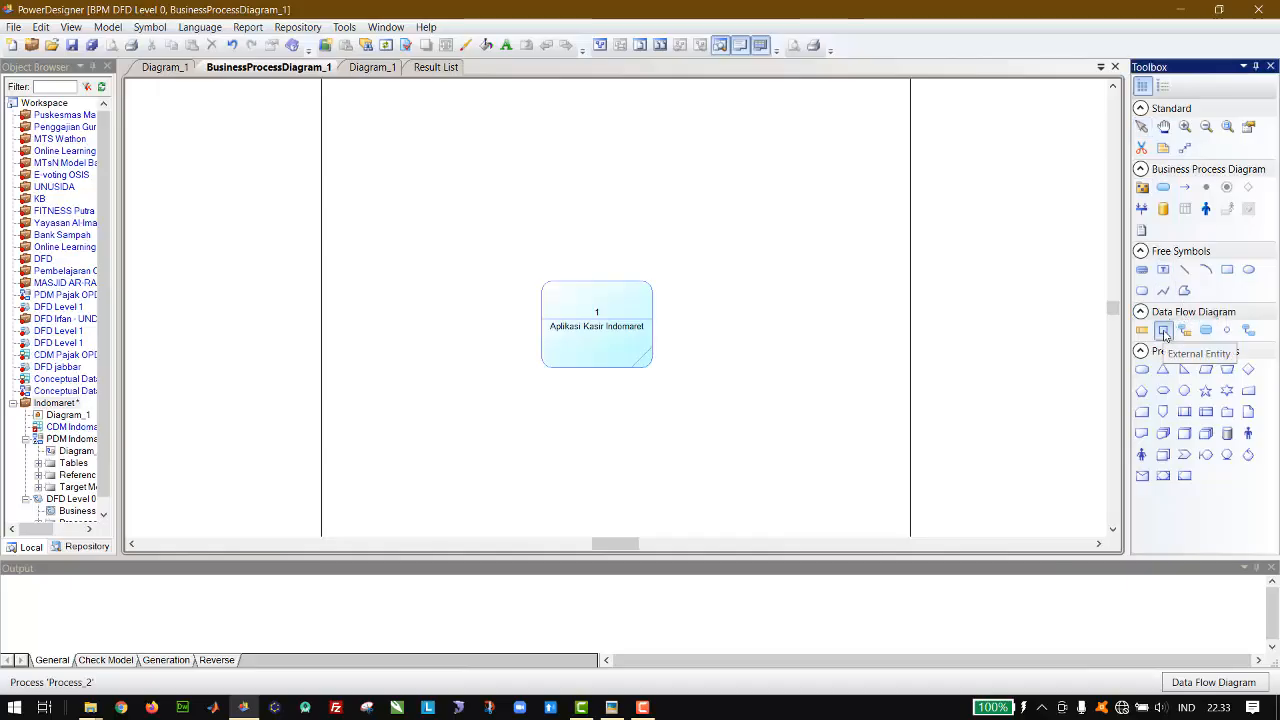
click(605, 251)
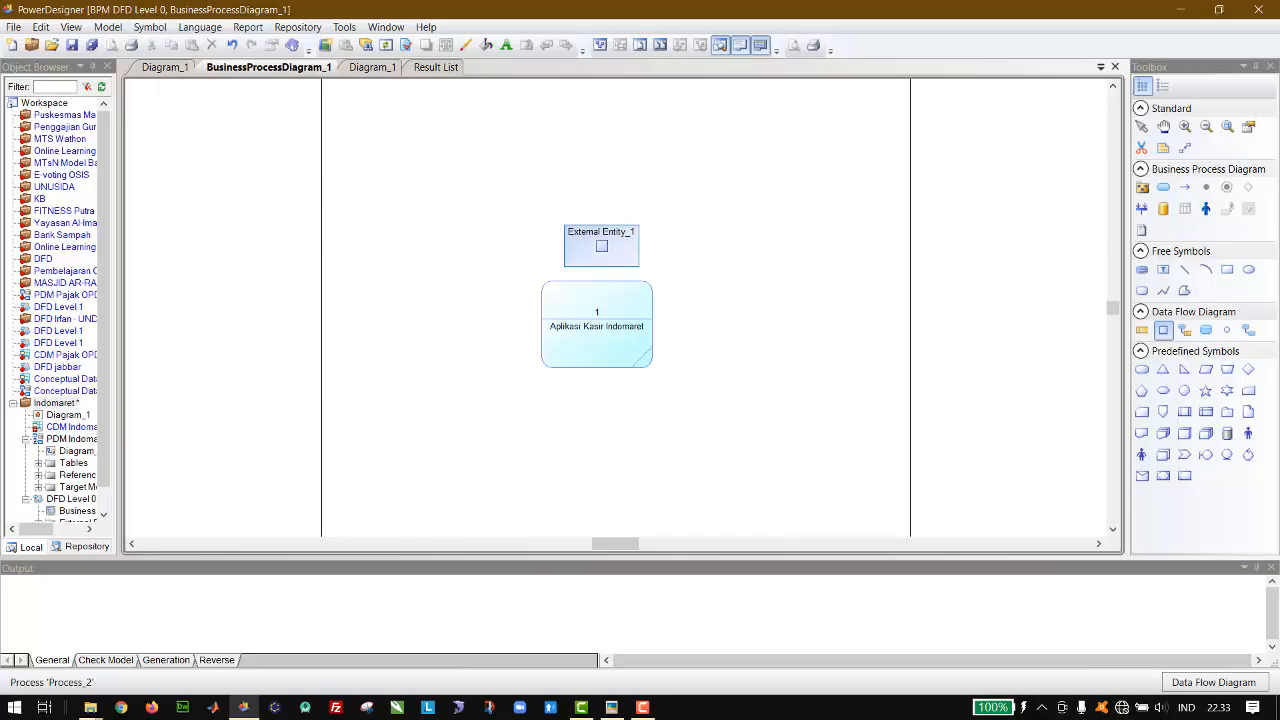
click(1141, 126)
double_click(604, 242)
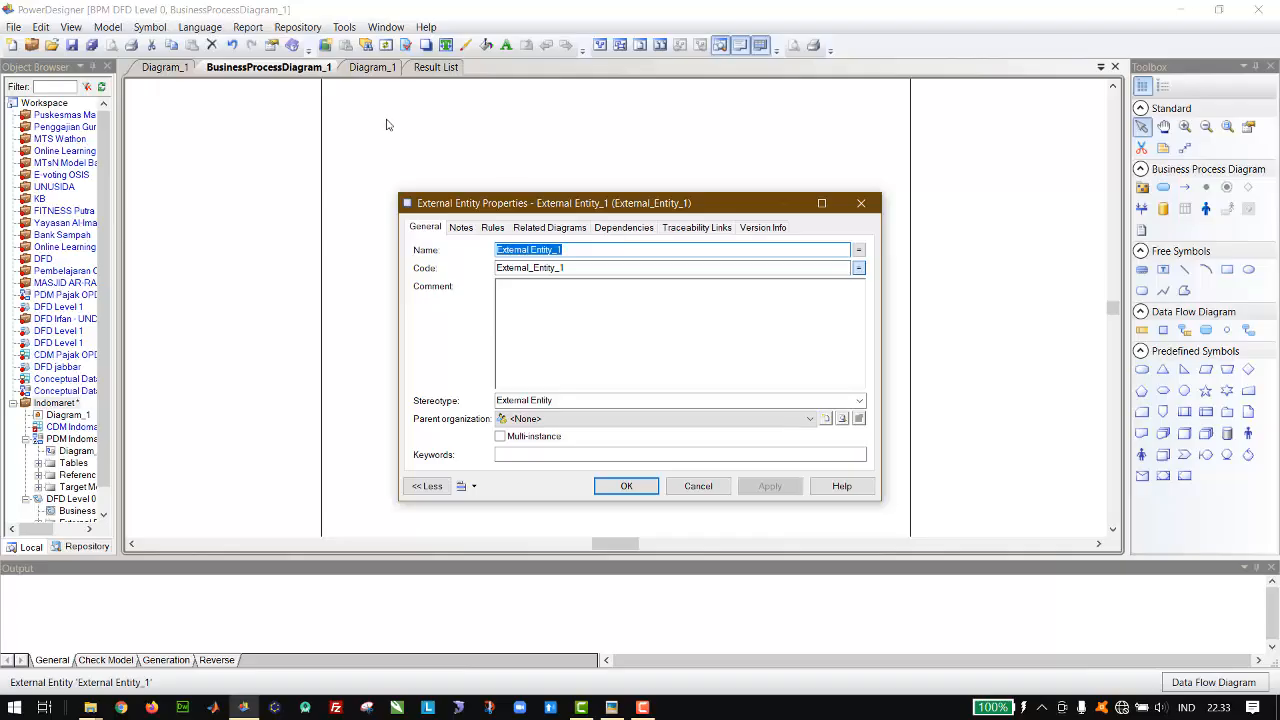
click(165, 67)
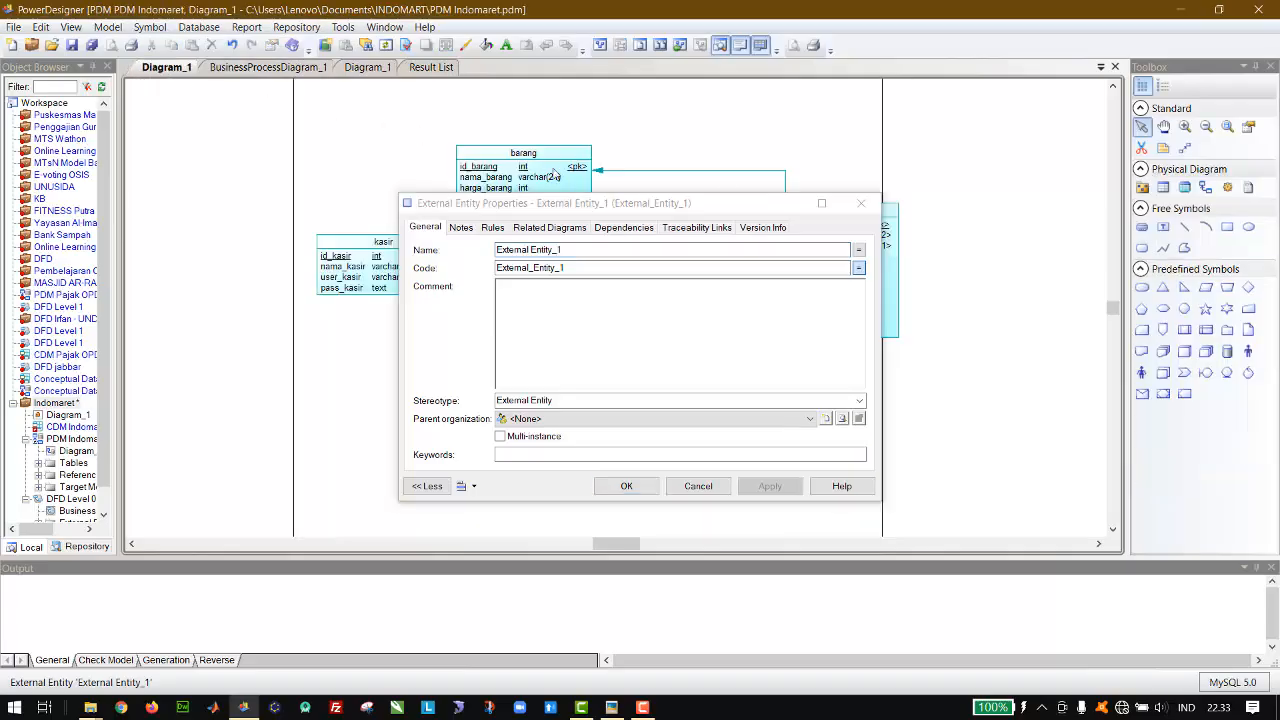
click(268, 67)
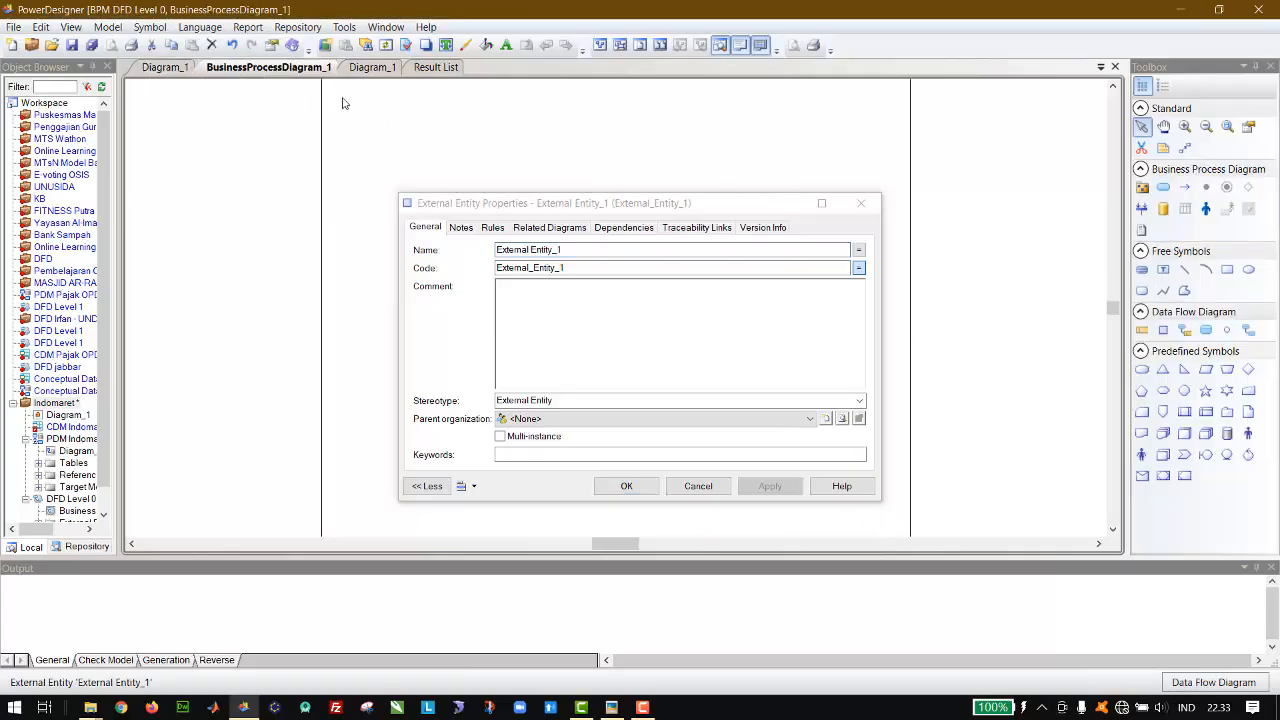
click(602, 254)
key(ctrl+a)
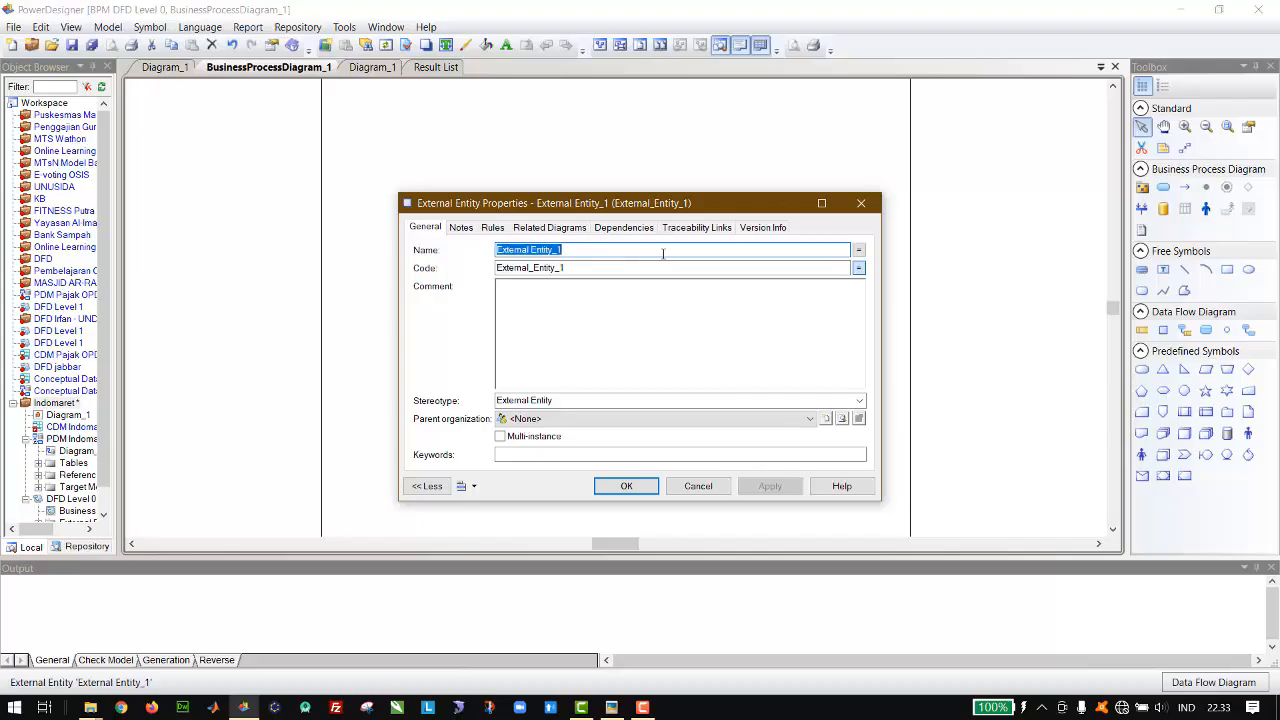
text(Kasir)
key(Return)
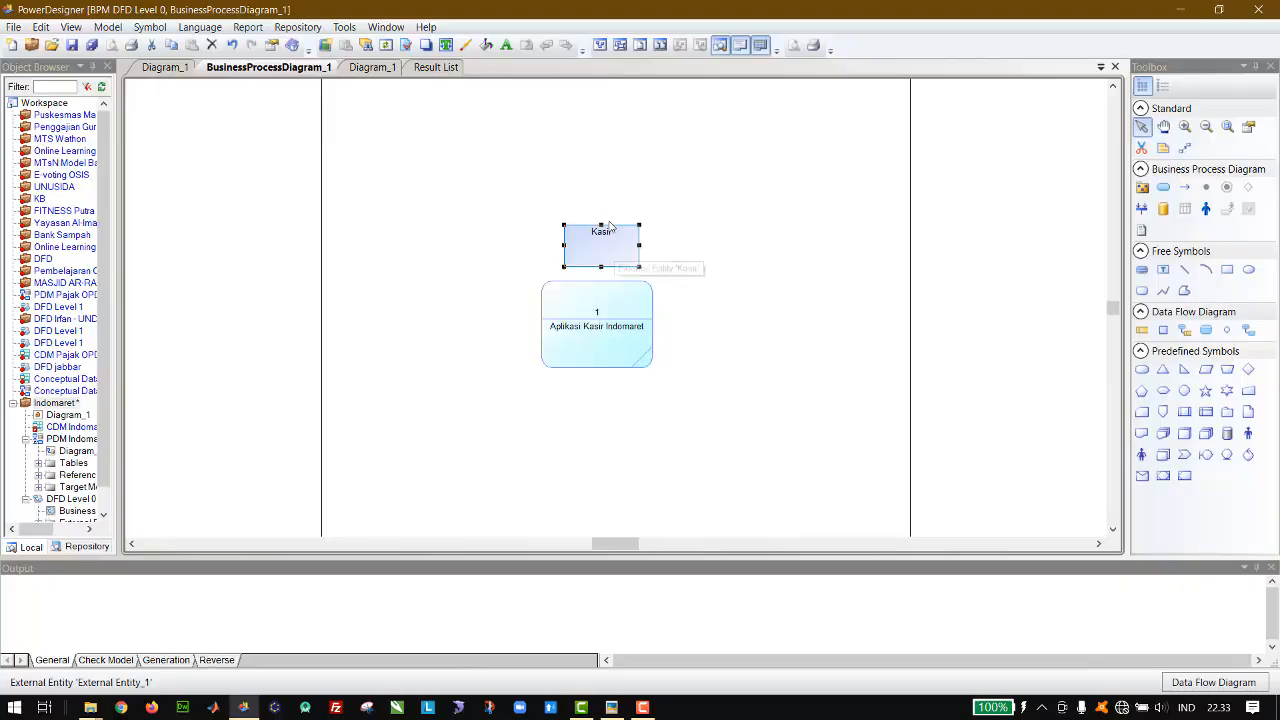
Step: Move the Kasir external entity higher, centred above the process with a clear gap between them
drag(604, 244, 598, 210)
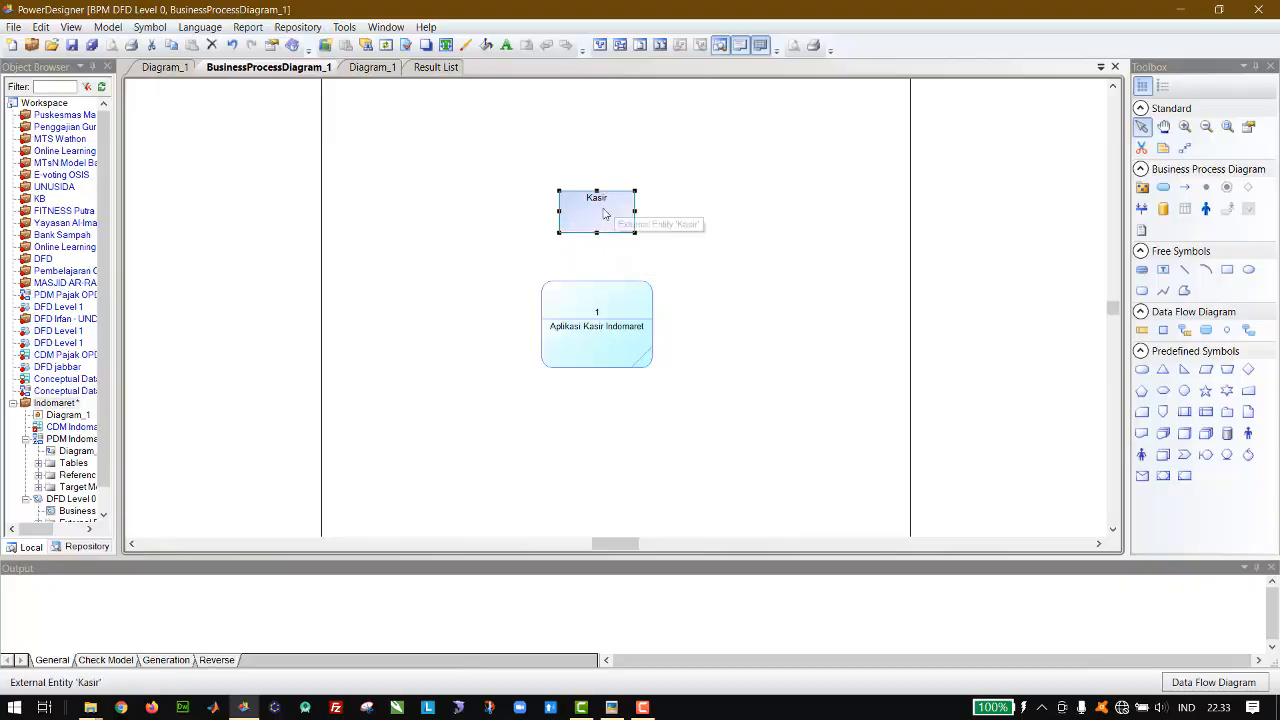
drag(603, 210, 603, 172)
click(702, 178)
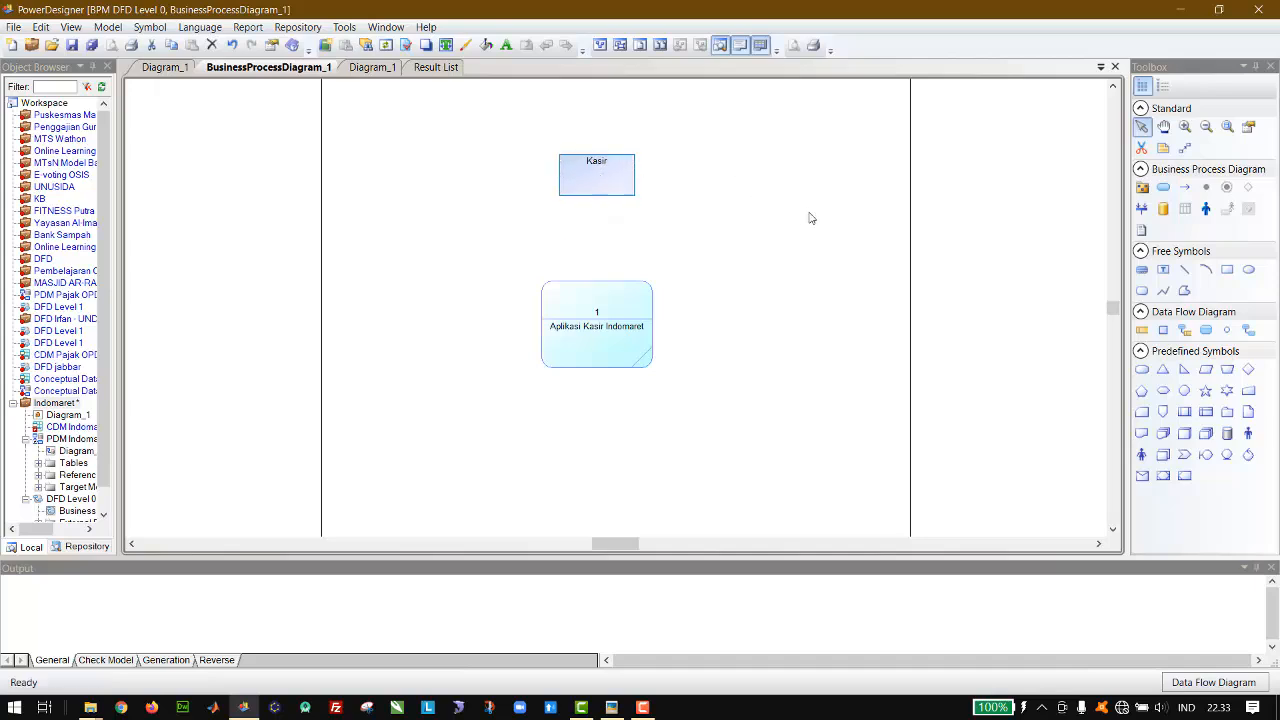
Step: Open the CDM Indomaret conceptual model, accepting replacement of its unresolved target model with PDM Indomaret.pdm
click(190, 70)
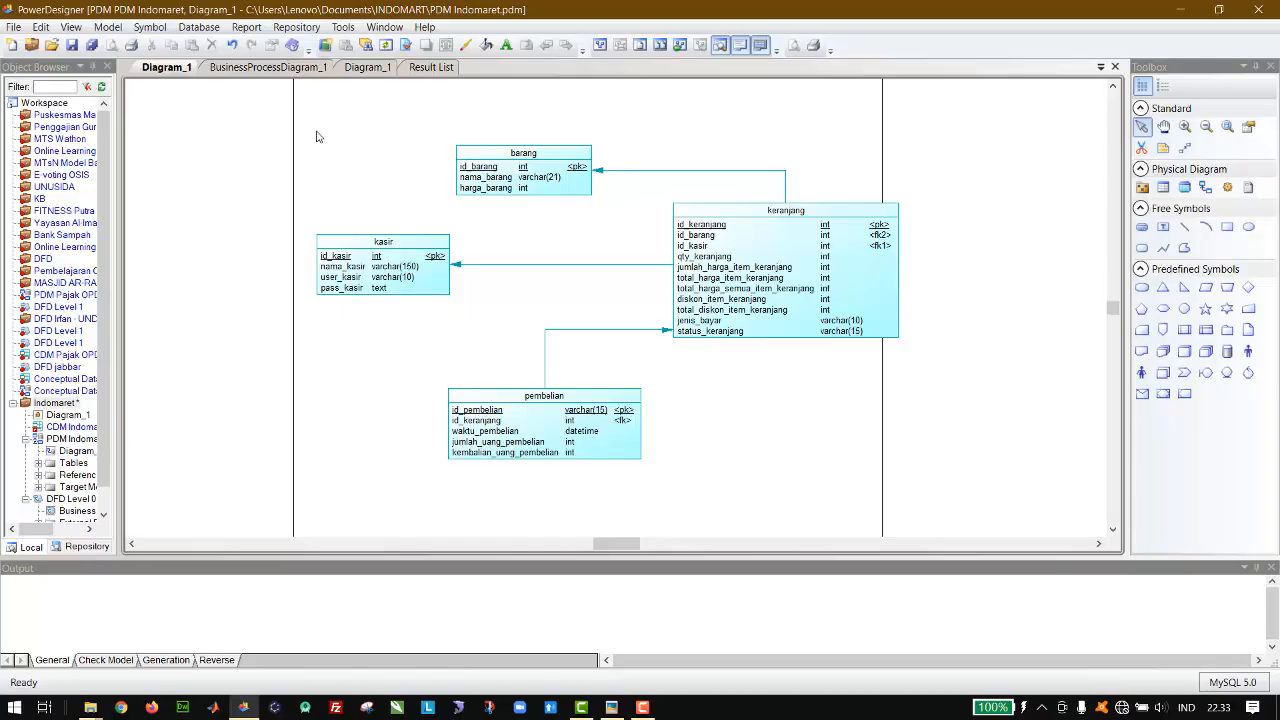
click(273, 68)
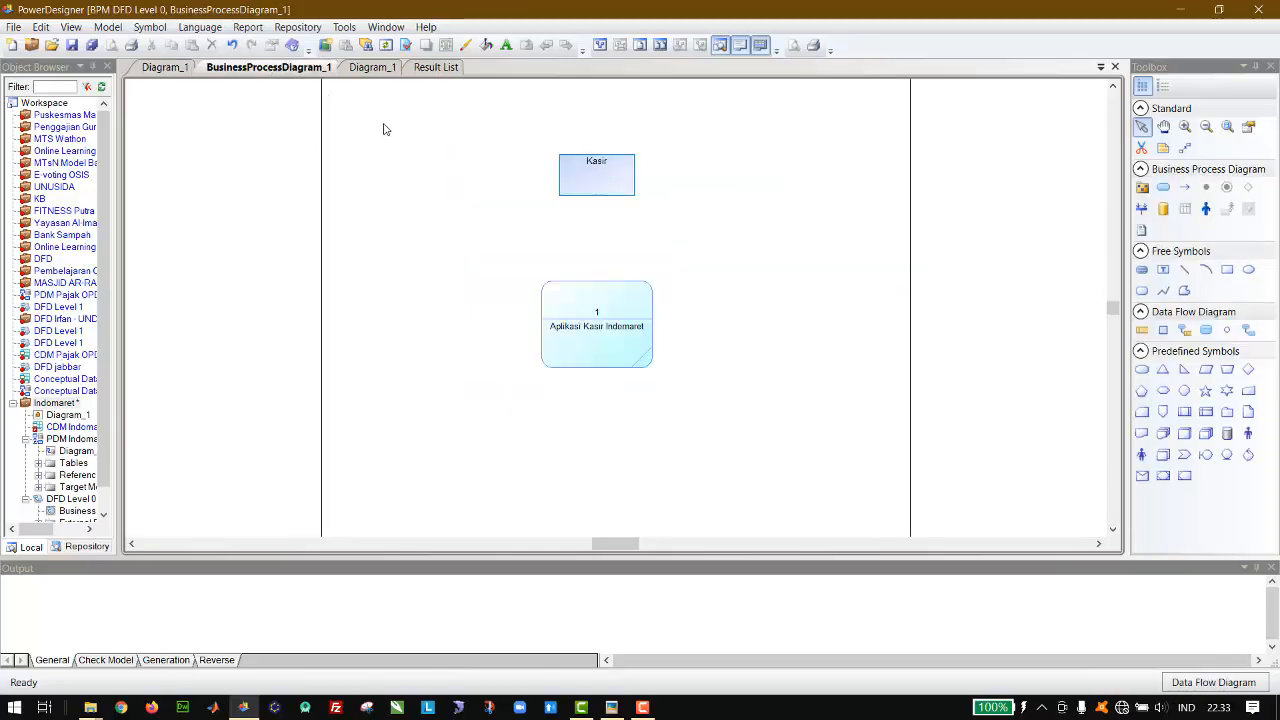
click(182, 75)
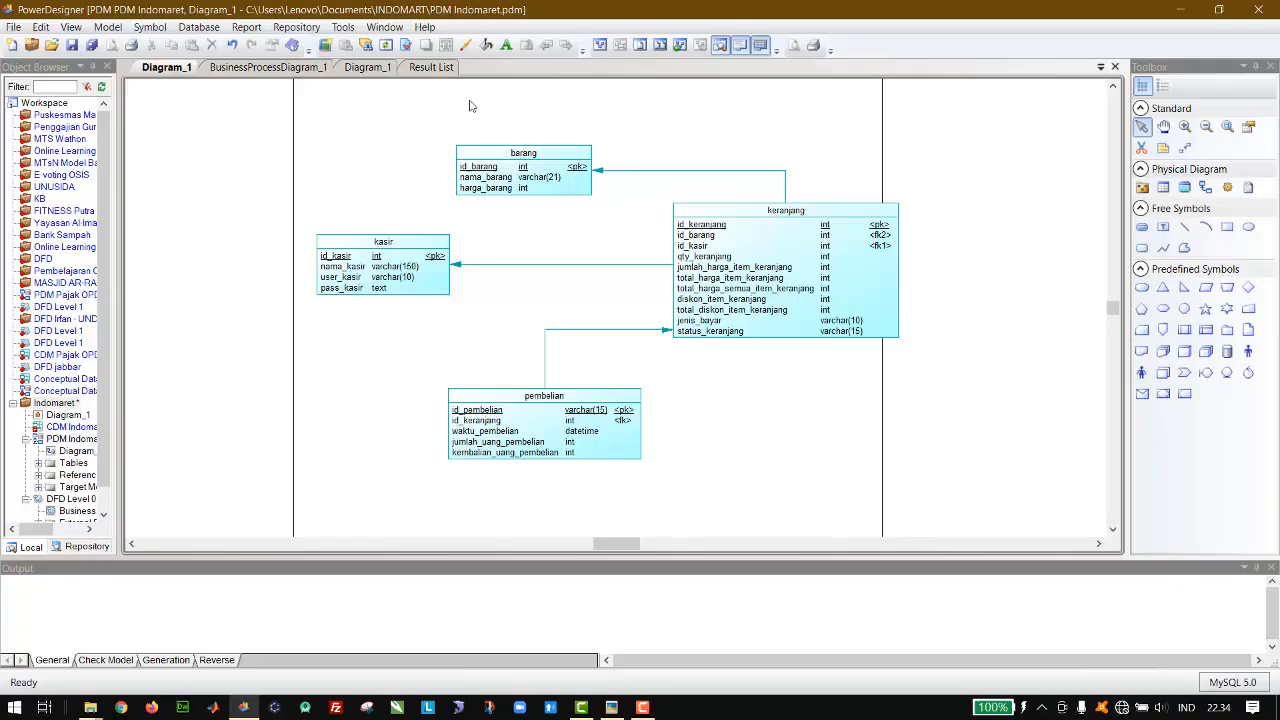
scroll(80, 410, down, 1)
double_click(78, 405)
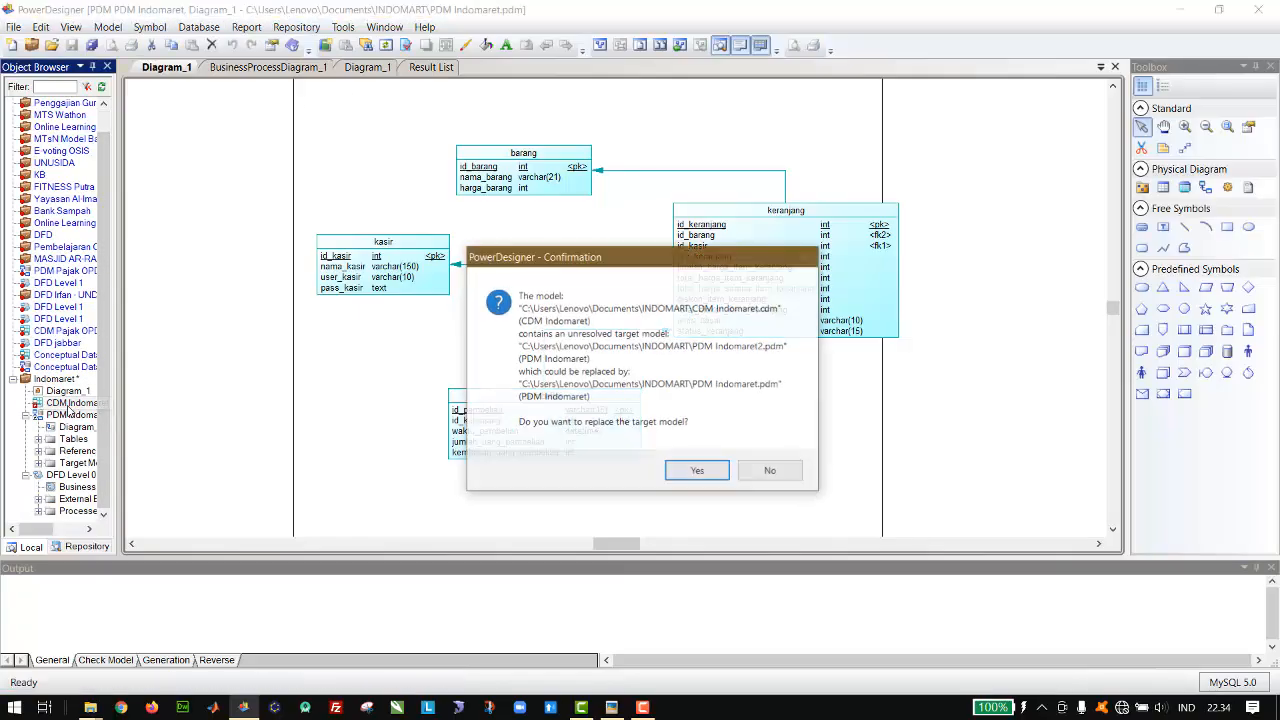
click(699, 469)
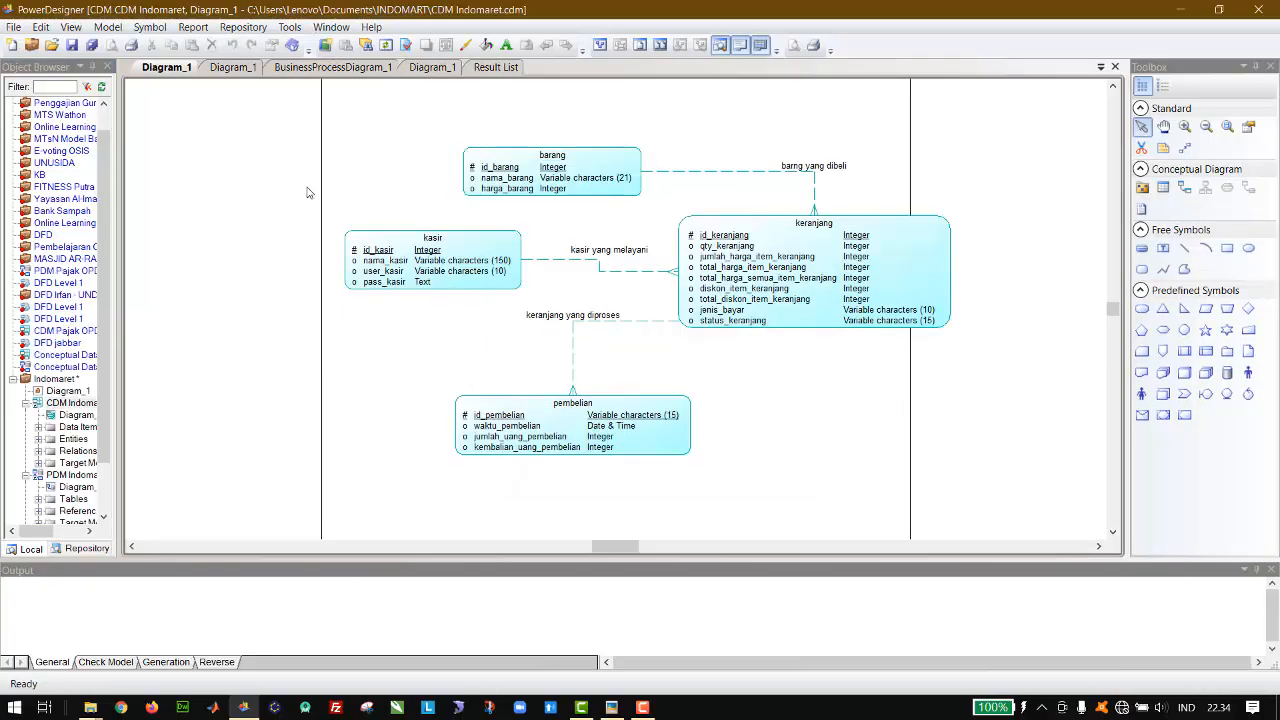
Step: Place a new entity below keranjang in the conceptual diagram and name it manager
click(1165, 189)
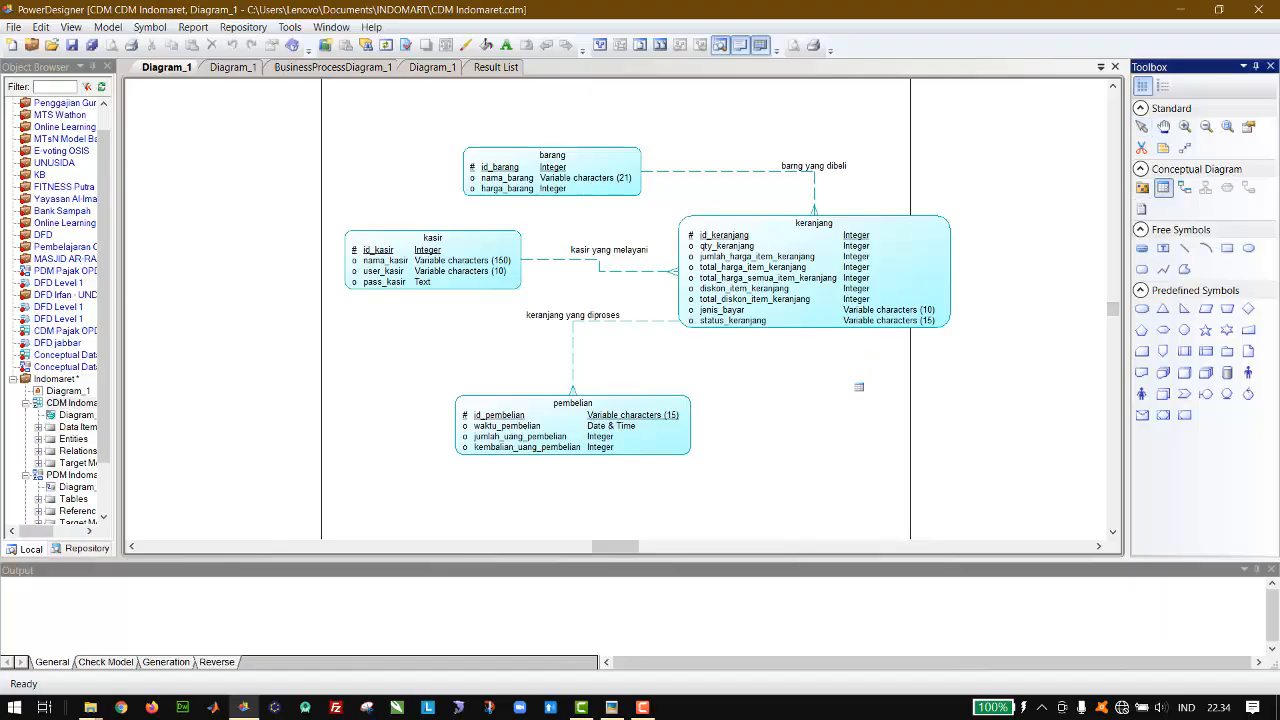
click(866, 412)
click(1142, 126)
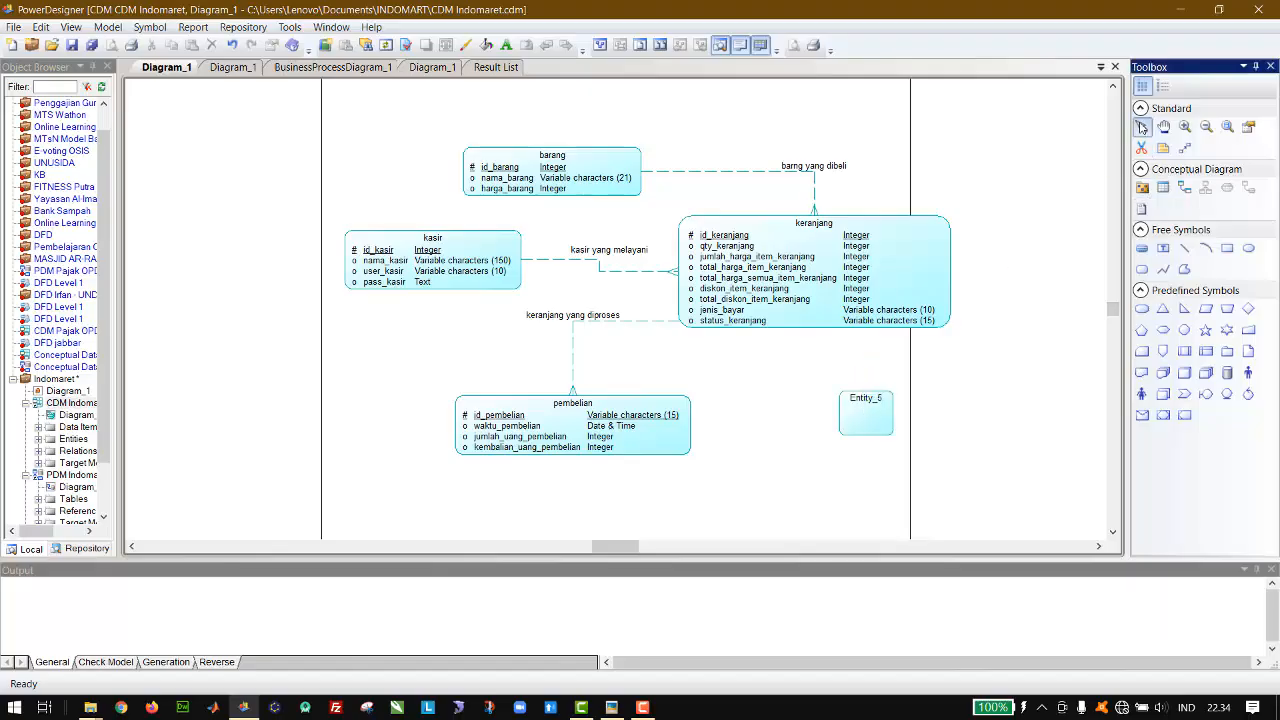
double_click(870, 420)
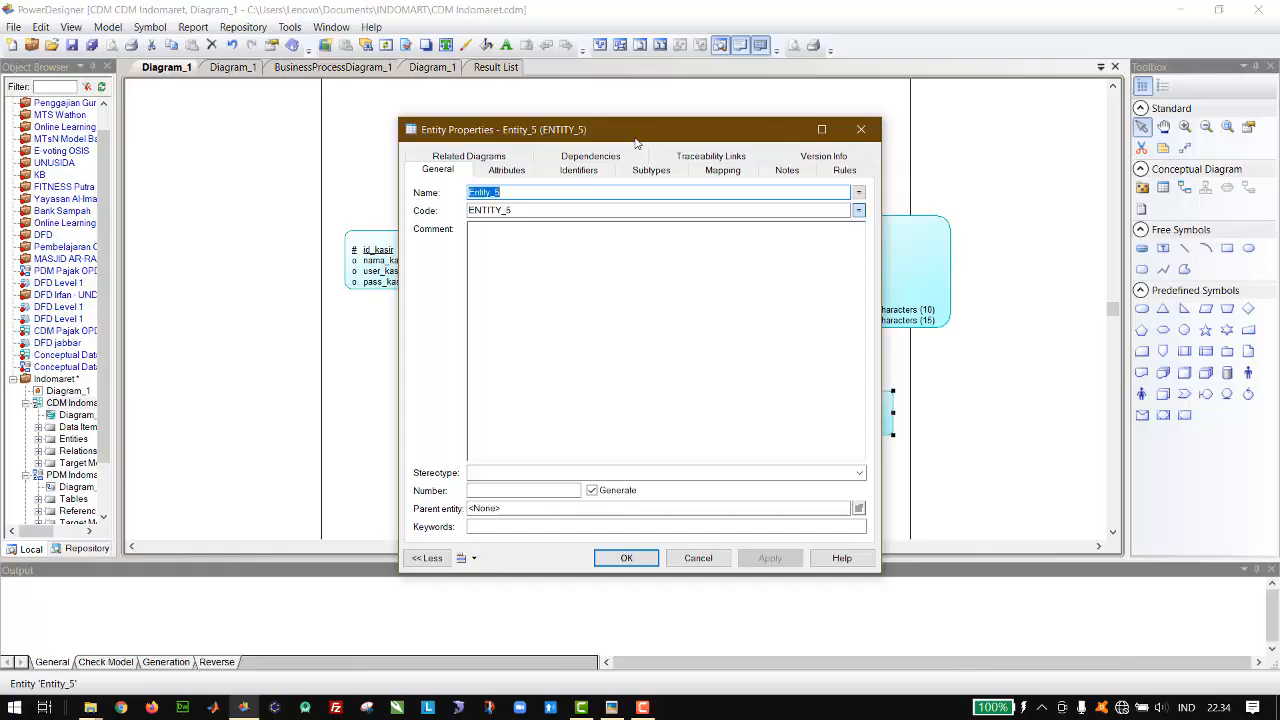
text(mana)
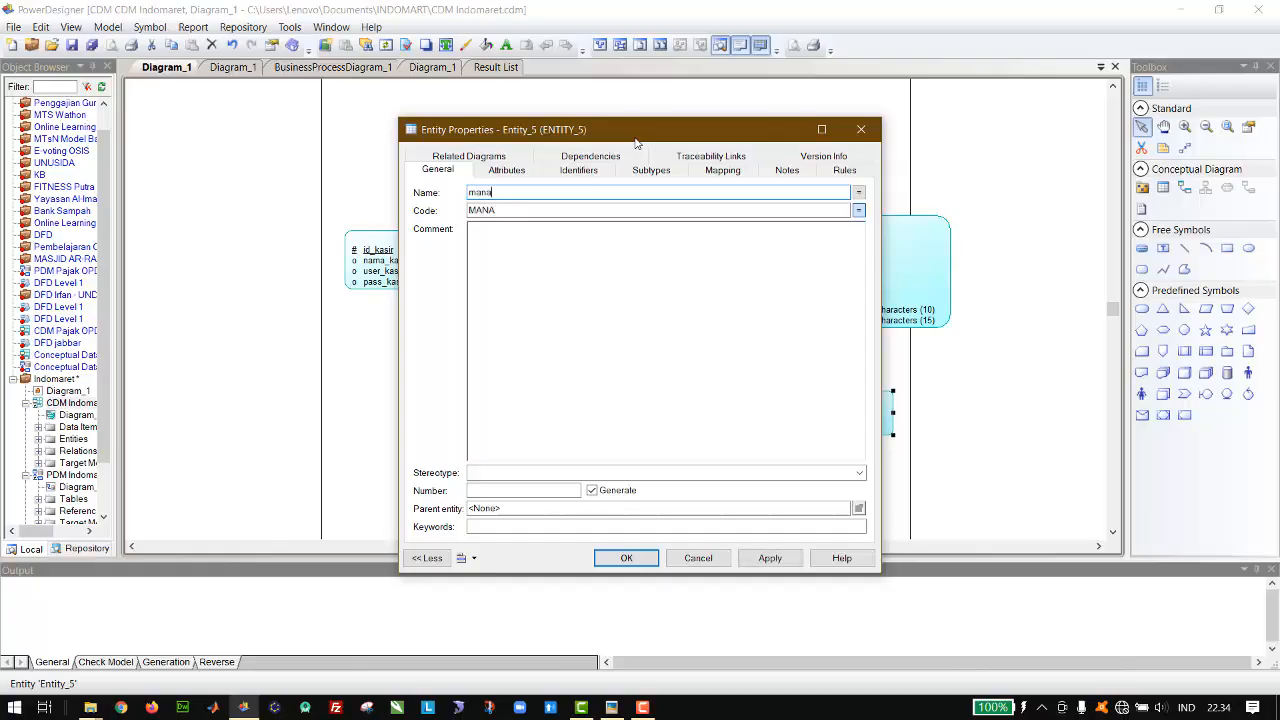
text(ger)
Step: Add the attributes id_manager, nama_manager, user_manager and pass_manager to the manager entity
click(507, 170)
click(527, 225)
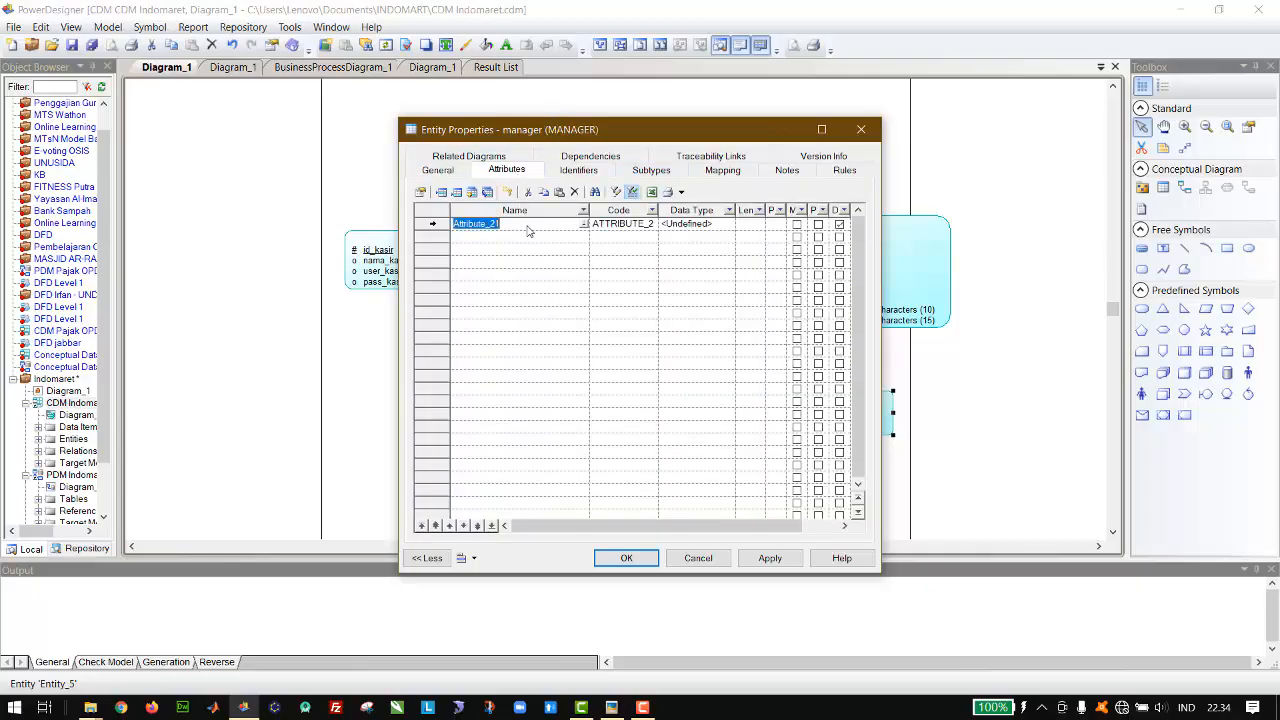
key(BackSpace)
text(id_managej)
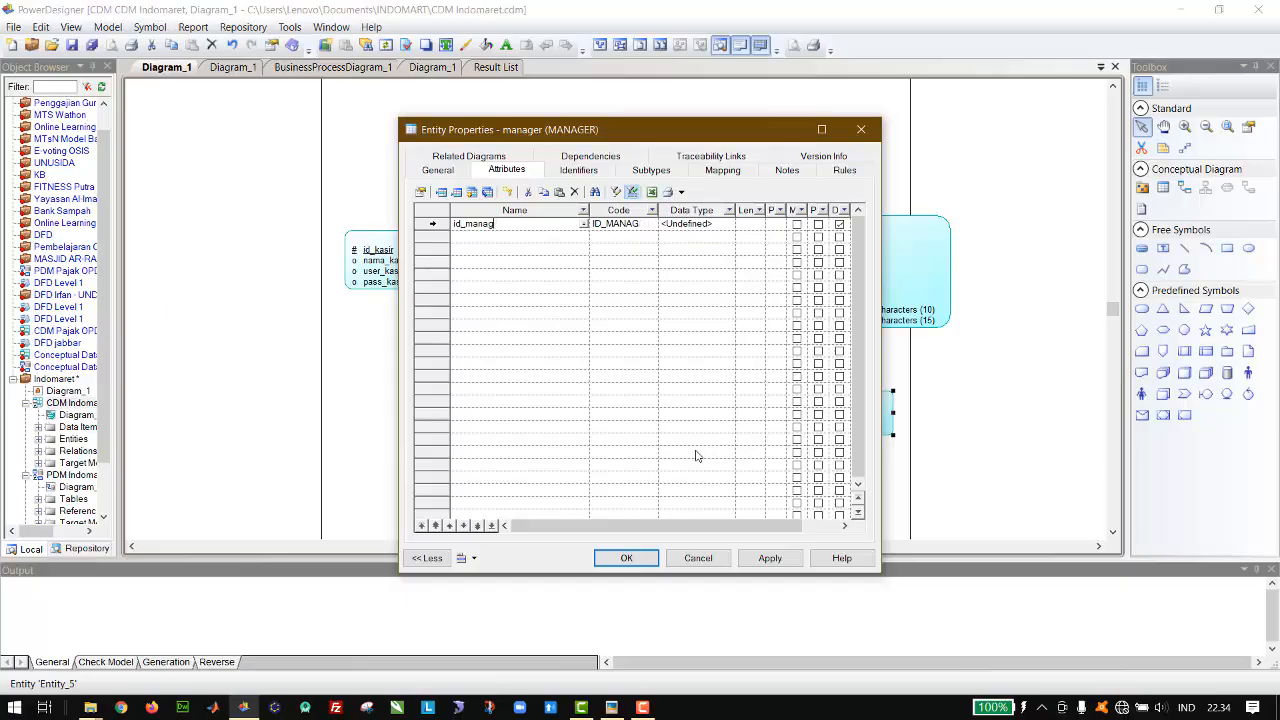
key(Down)
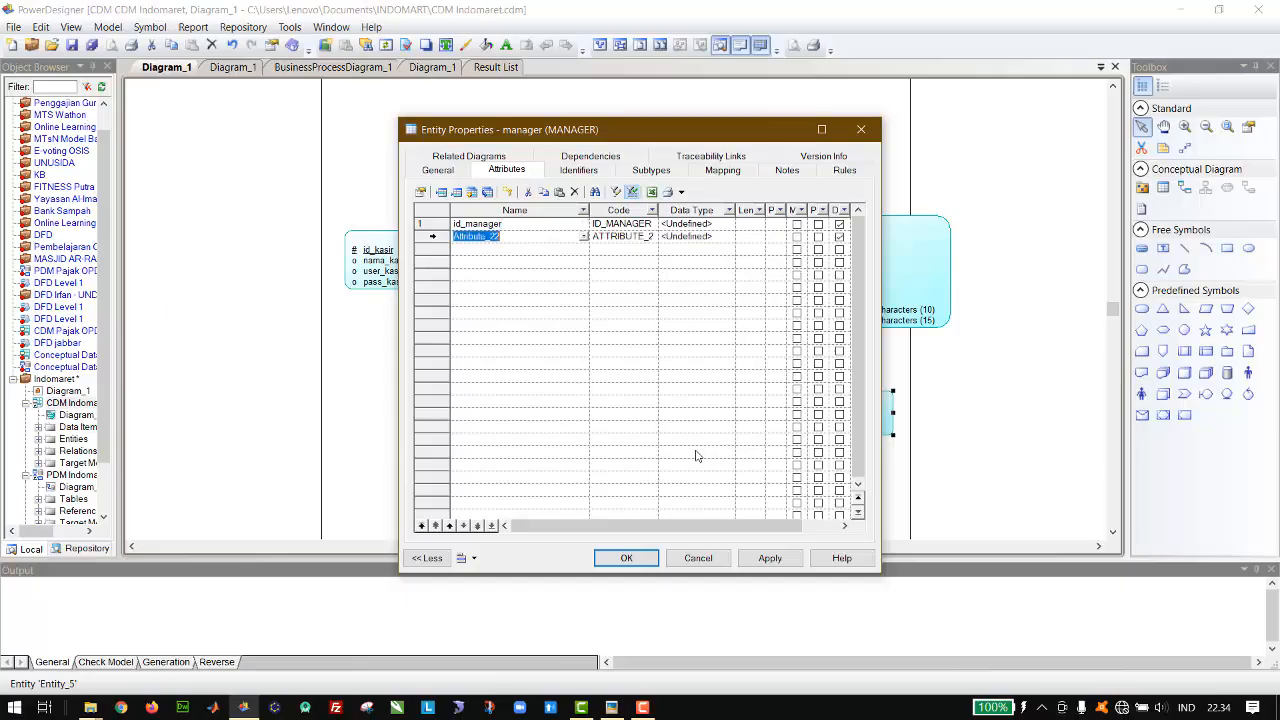
text(nama_manager)
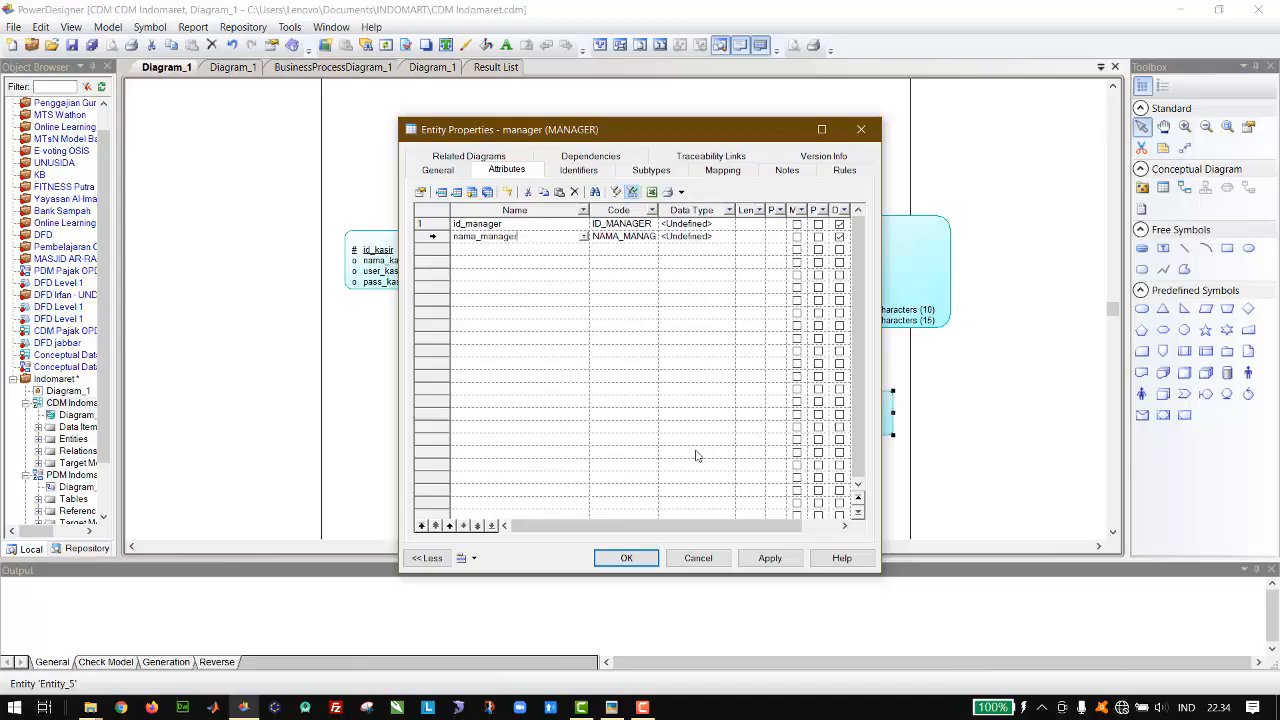
key(Down)
text(user_)
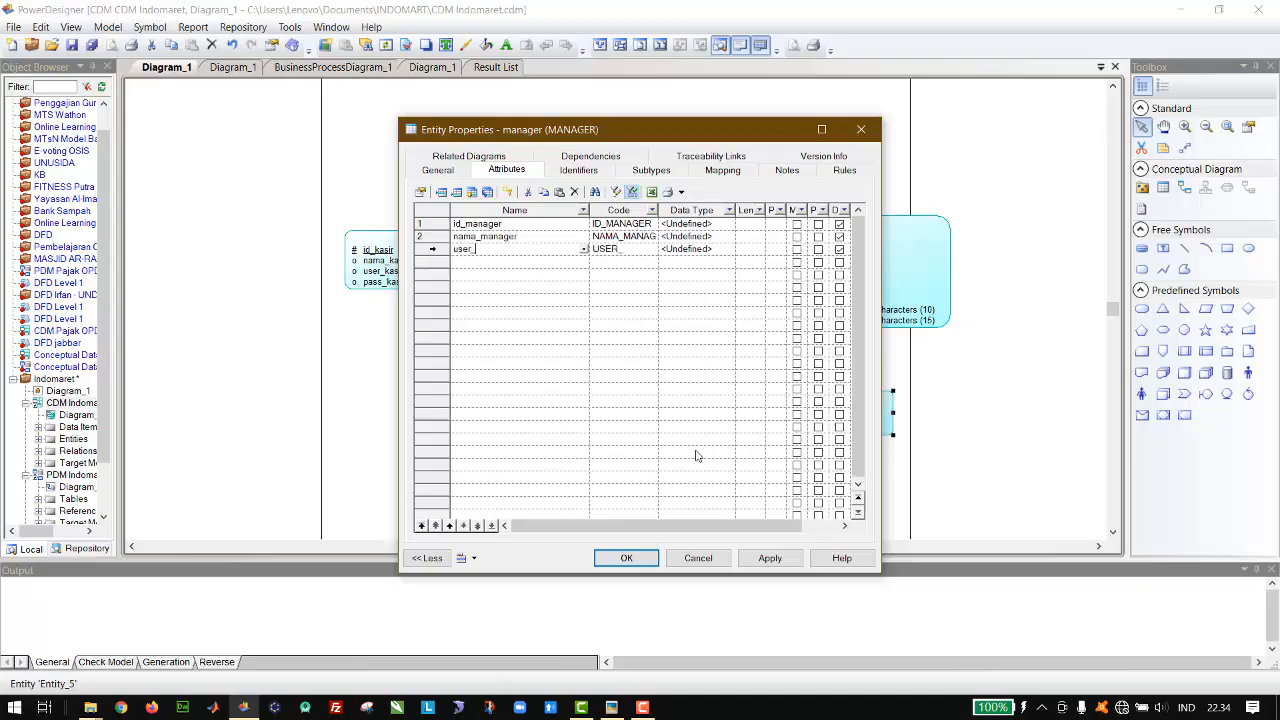
text(manager)
key(Down)
text(p)
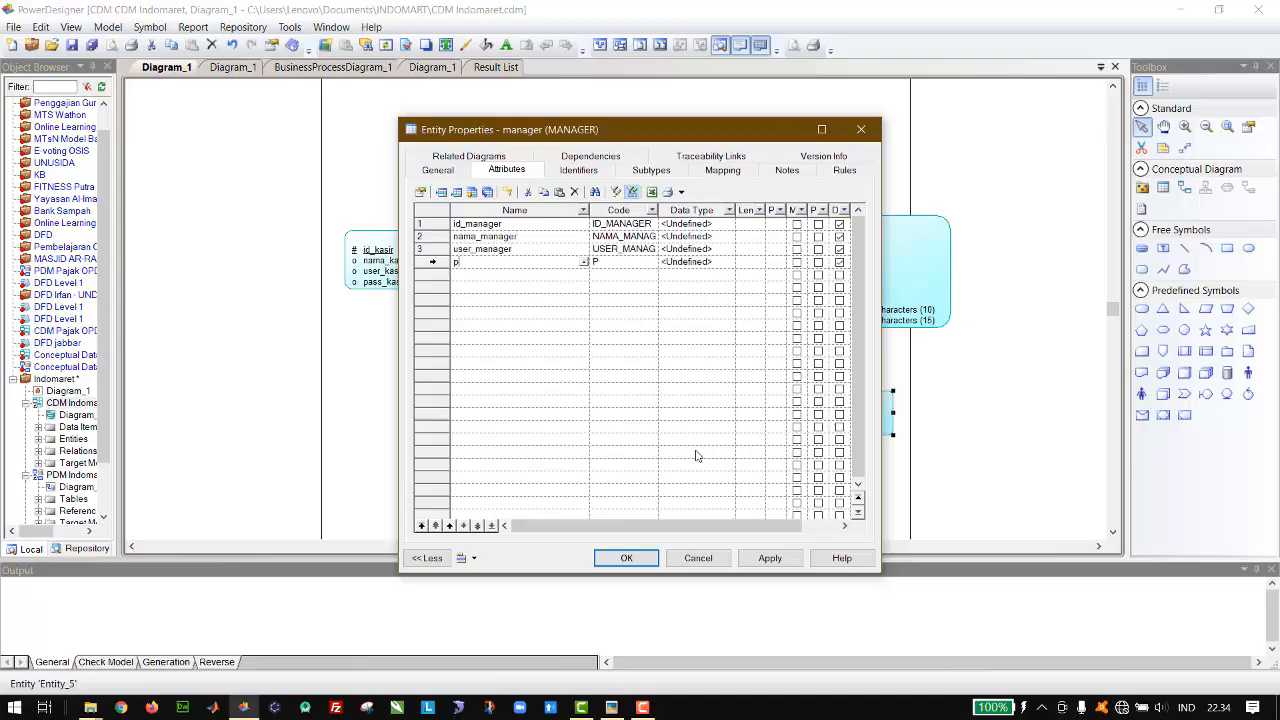
text(ass_manager)
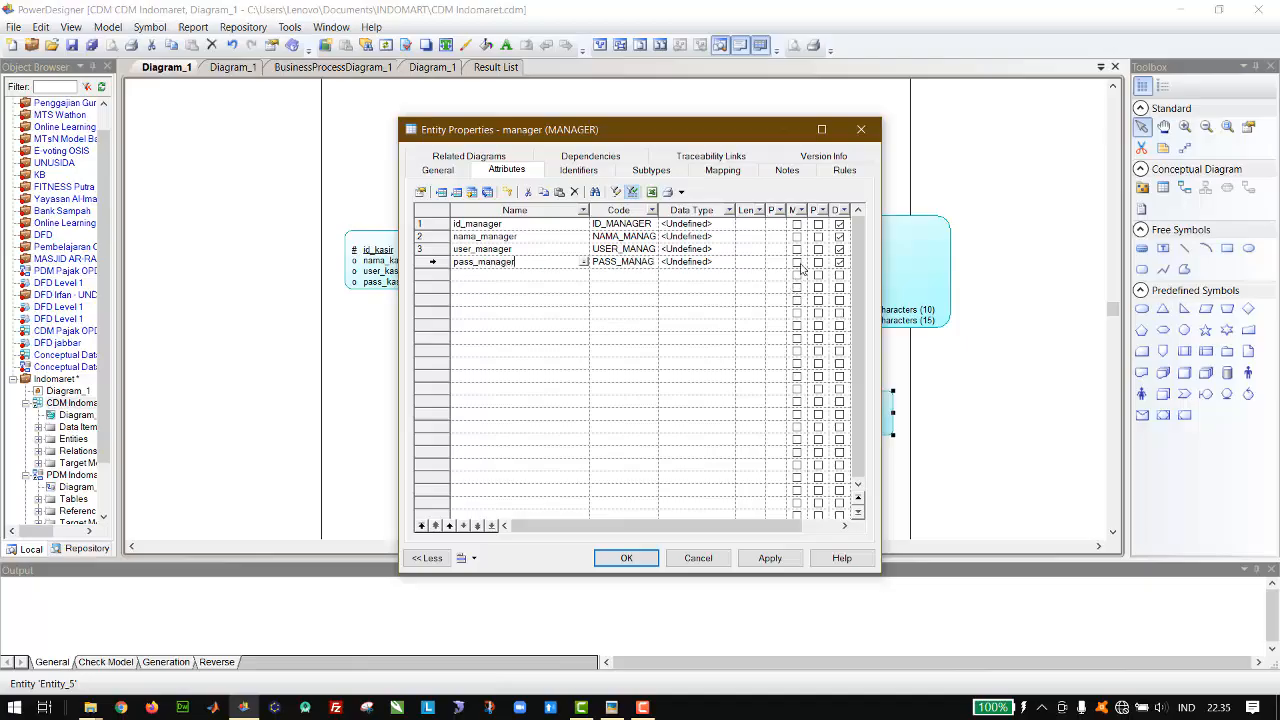
Step: Make id_manager the primary identifier and set its data type to Integer
click(818, 223)
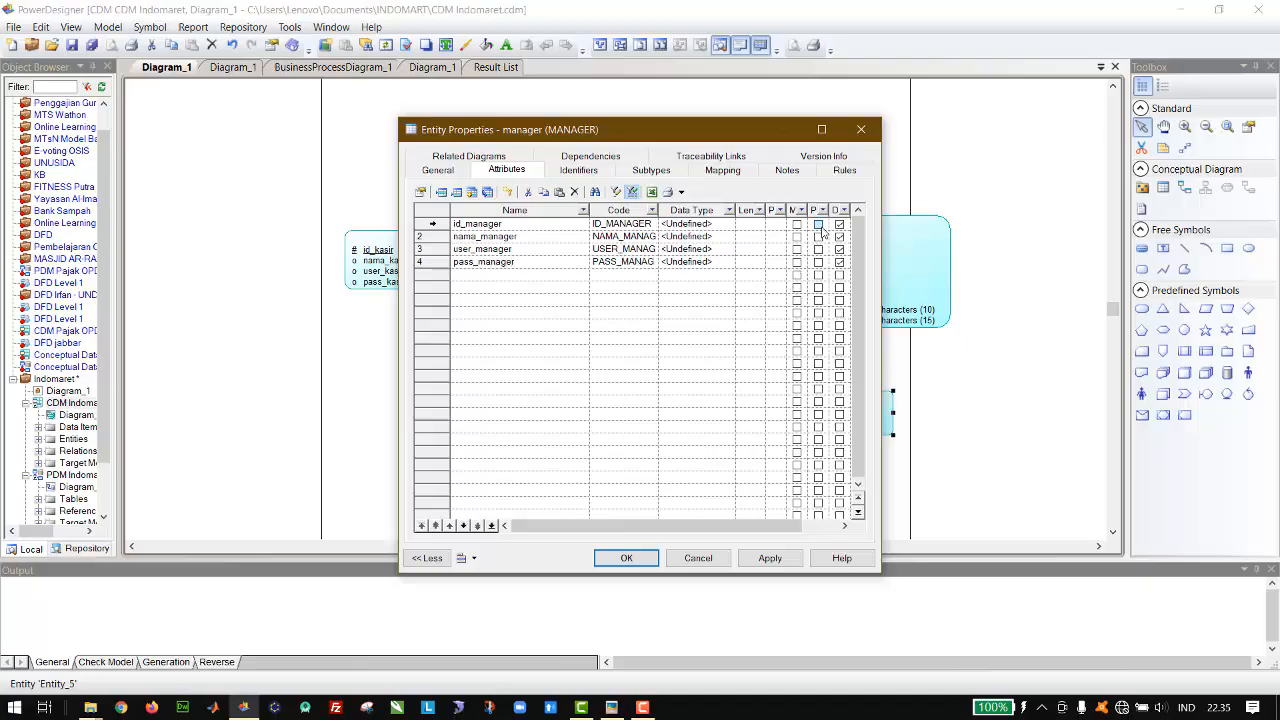
click(732, 224)
click(731, 225)
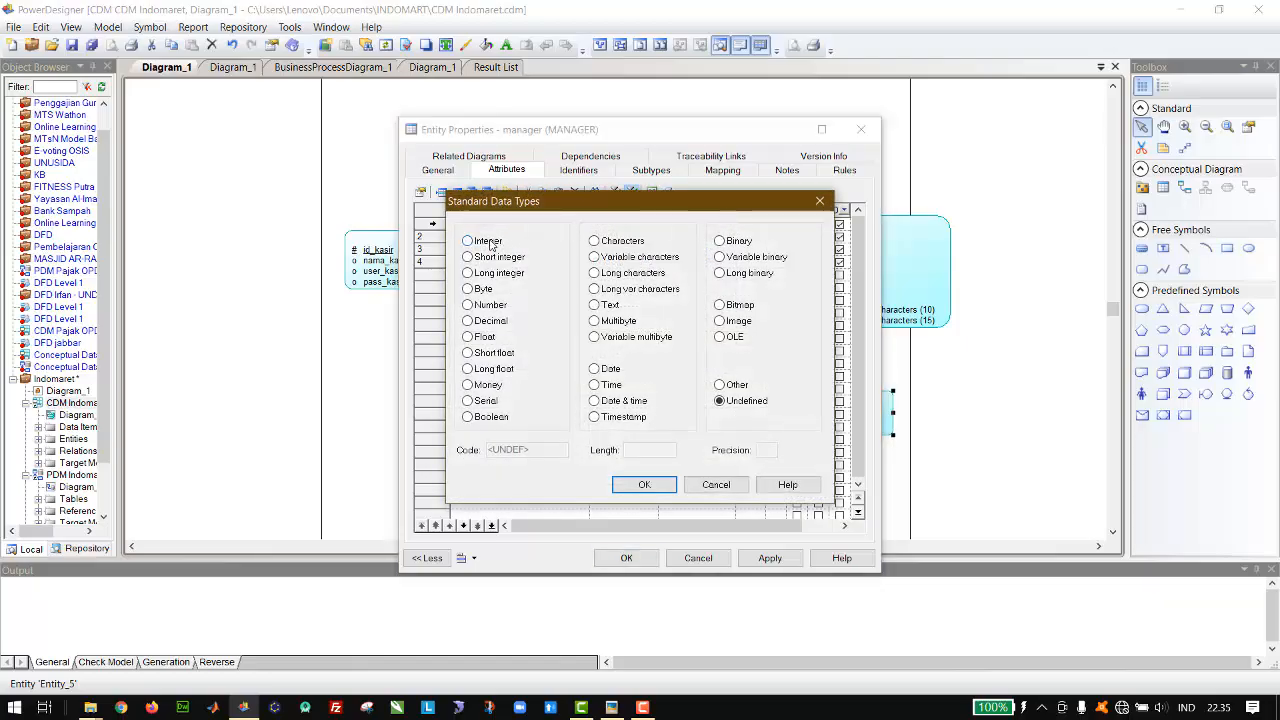
double_click(490, 245)
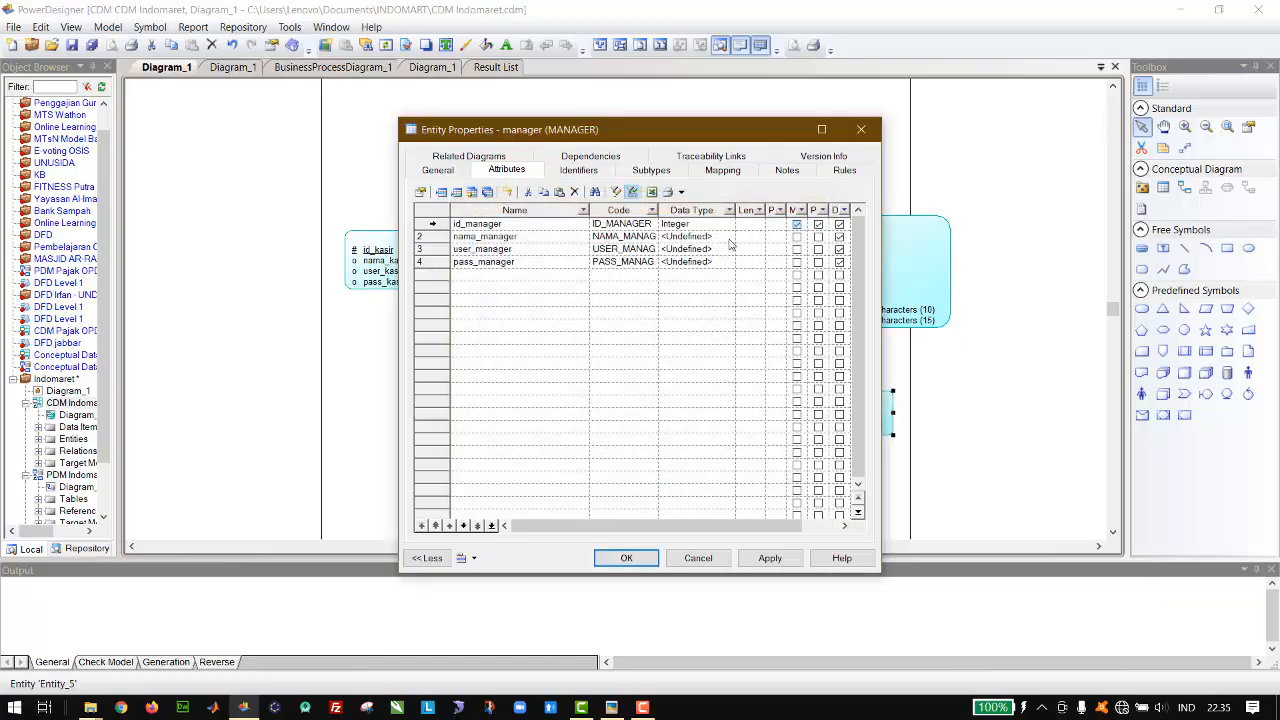
Step: Set the nama_manager data type to Variable characters with a length of 150
click(730, 243)
click(731, 240)
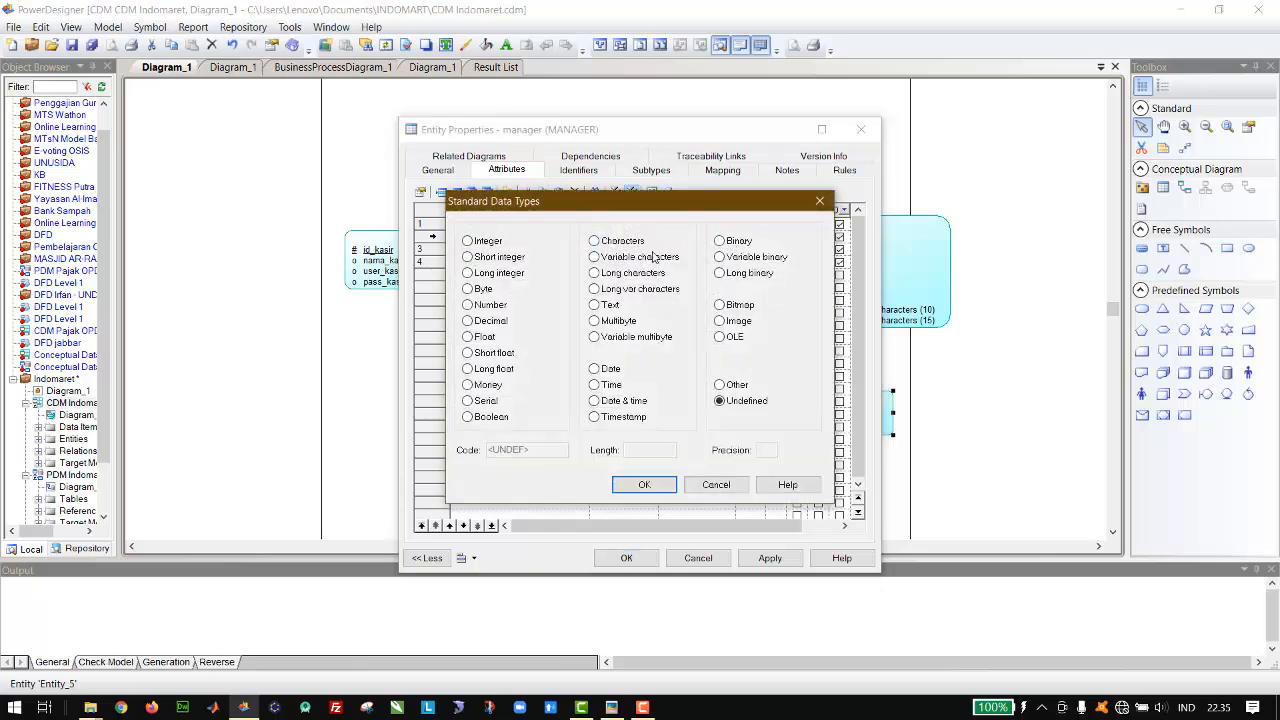
click(652, 257)
click(640, 450)
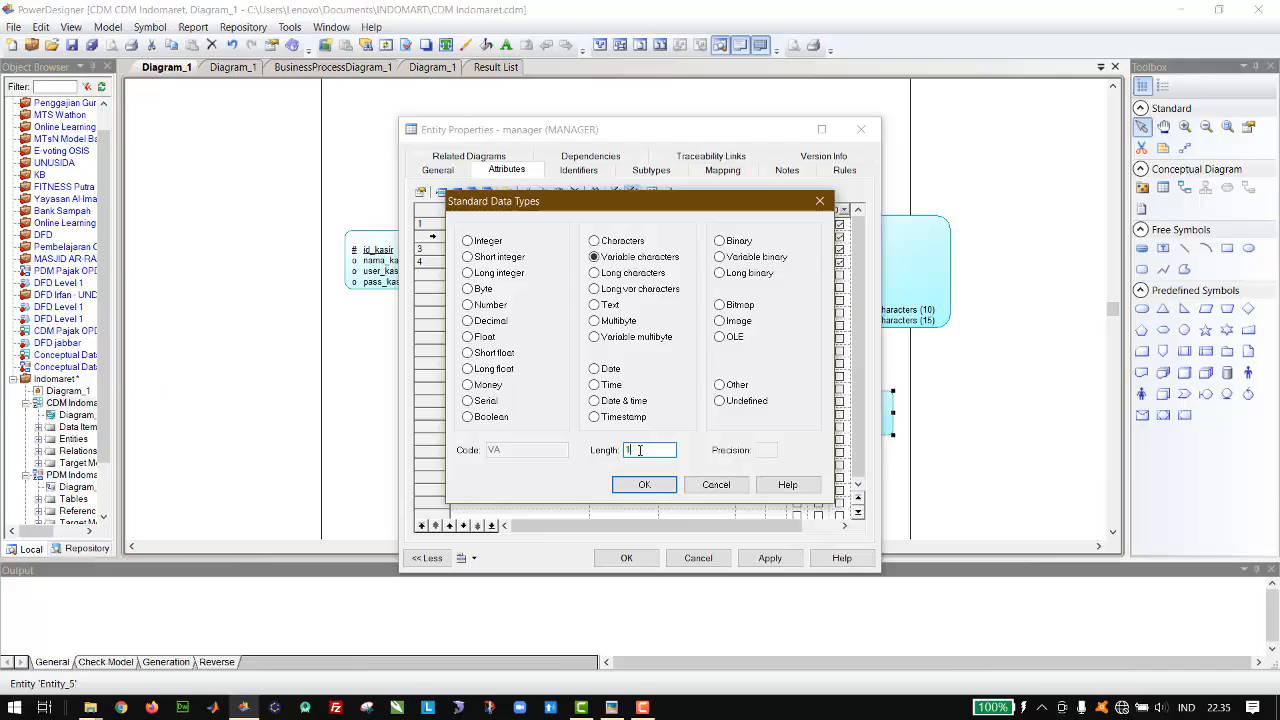
key(Return)
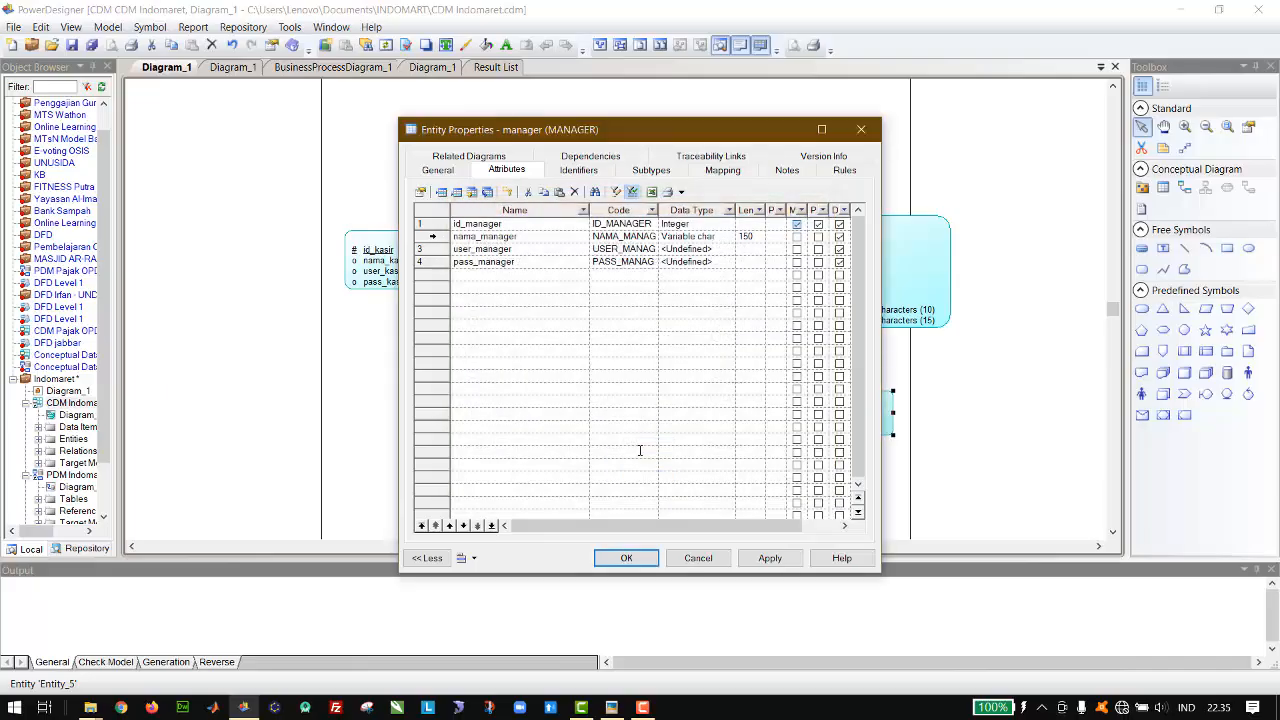
Step: Set the user_manager data type to Variable characters with a length of 20
click(730, 250)
click(730, 249)
click(655, 257)
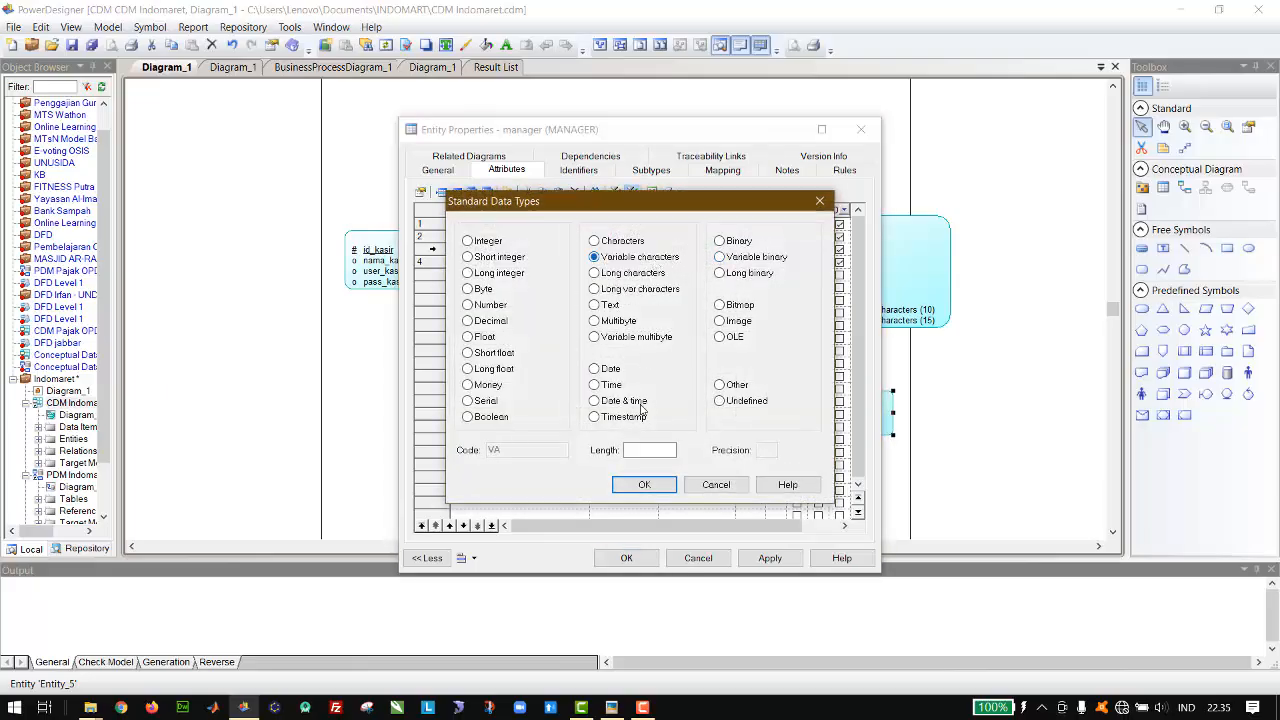
click(637, 449)
text(20)
key(Return)
Step: Set the pass_manager data type to Text and accept the manager entity's properties
click(731, 262)
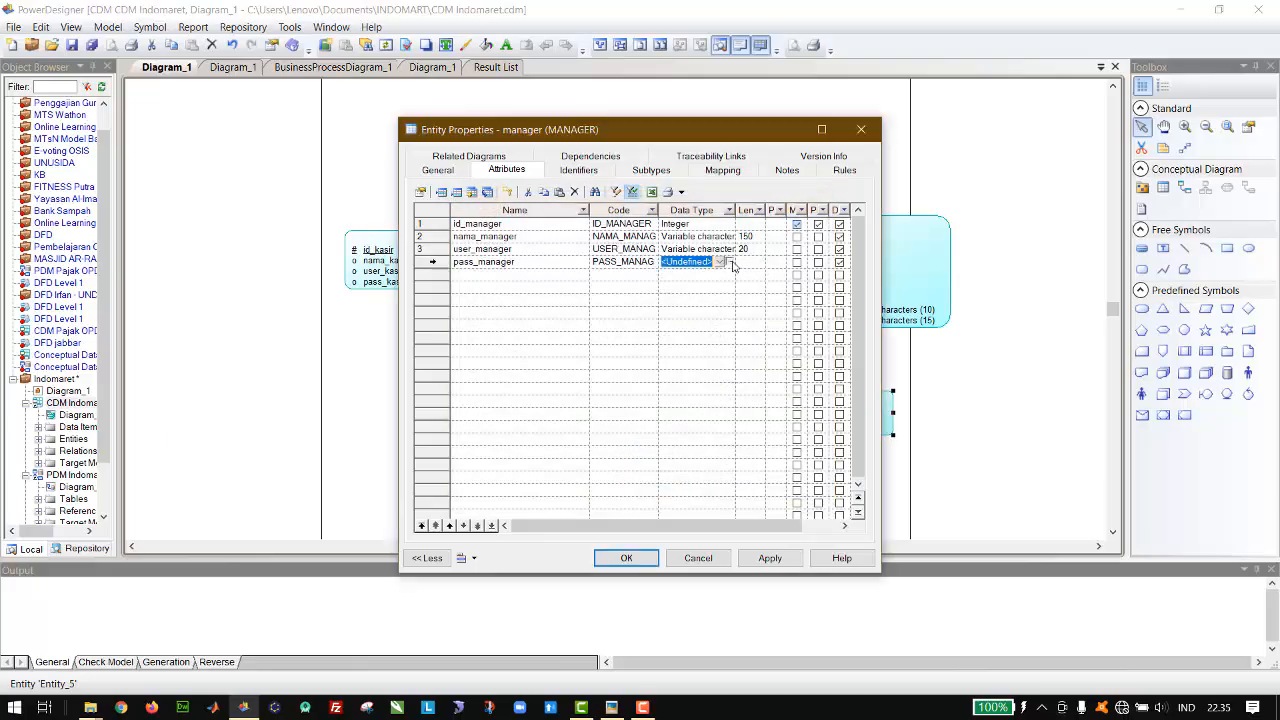
click(732, 262)
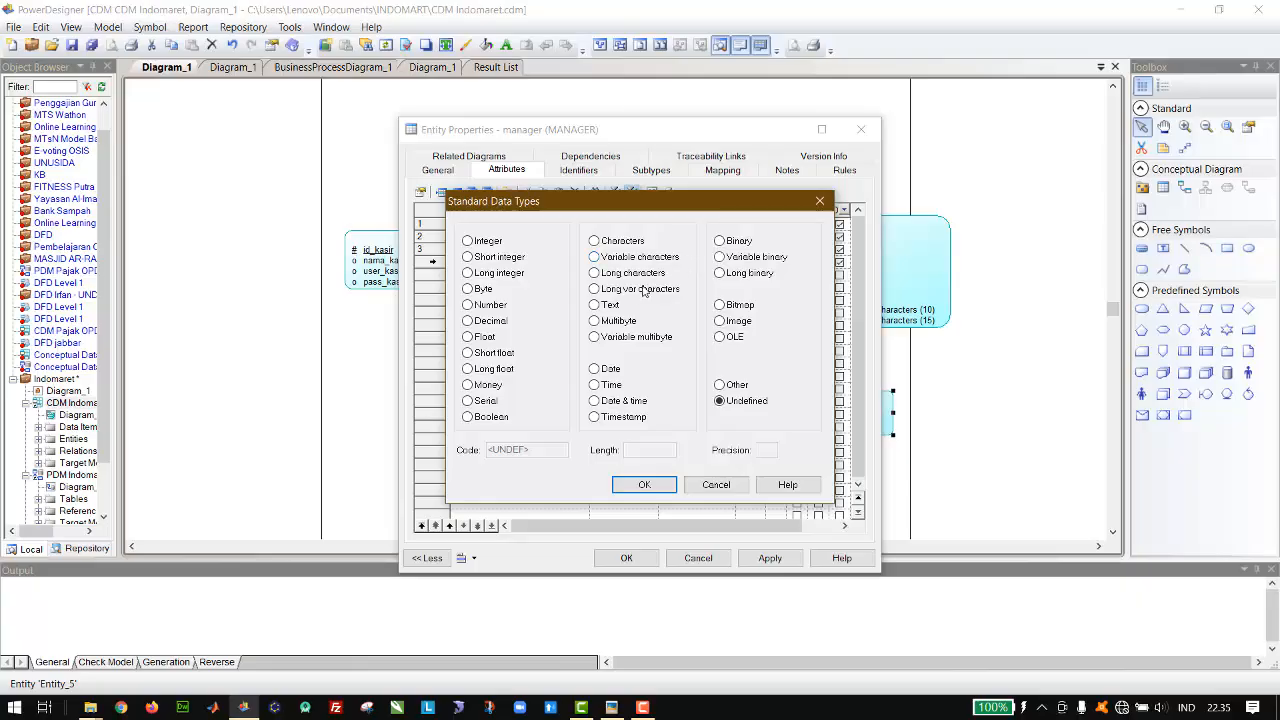
double_click(612, 305)
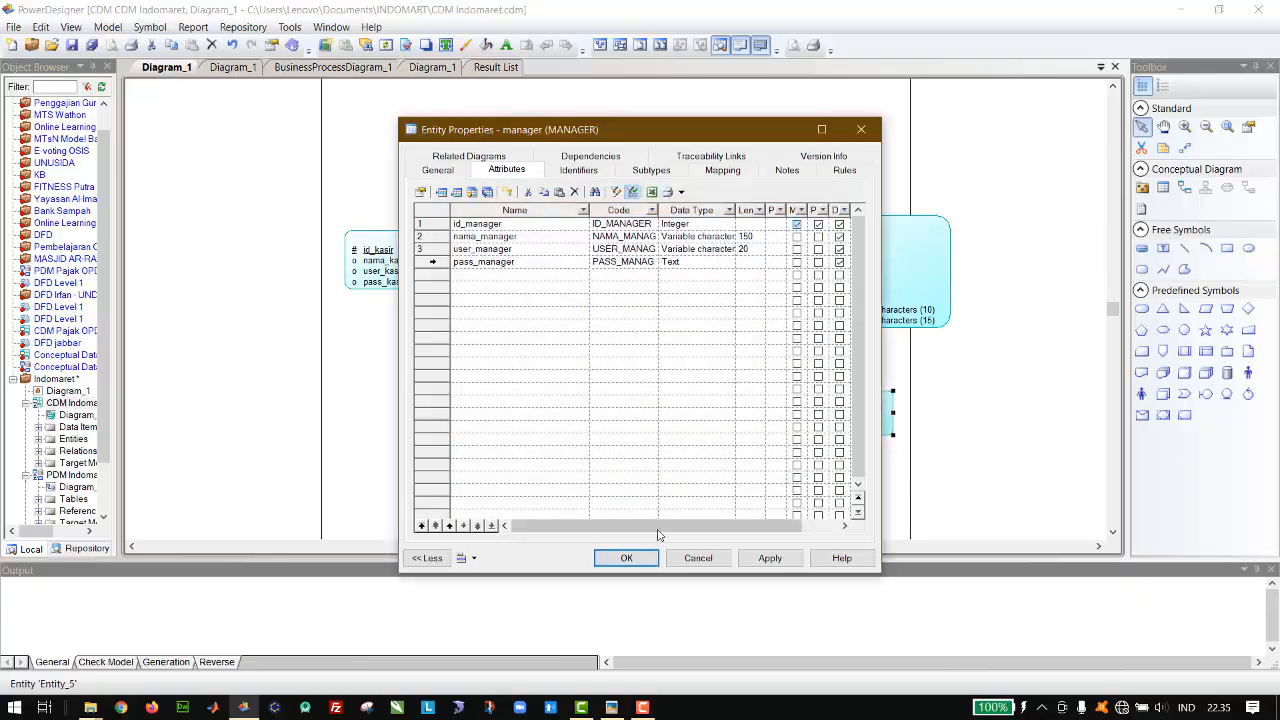
click(627, 558)
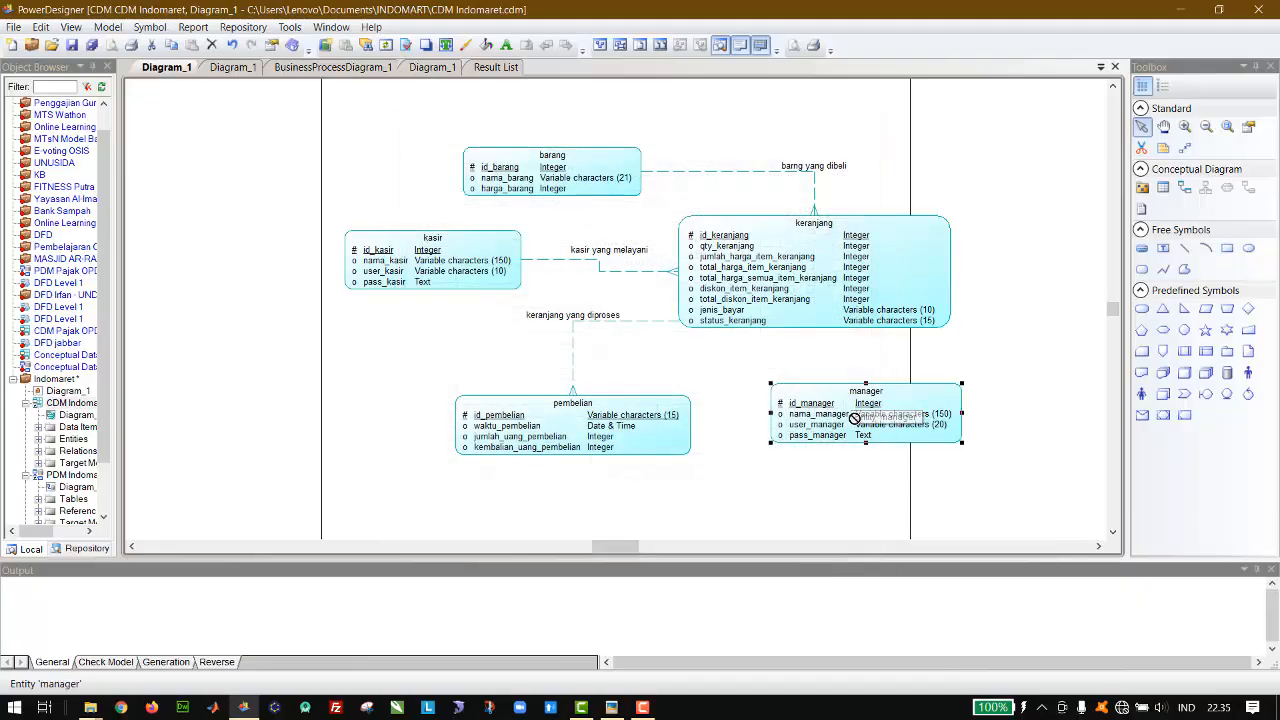
Step: Reposition the manager entity slightly, keeping it below the keranjang entity without a relationship
drag(848, 430, 856, 438)
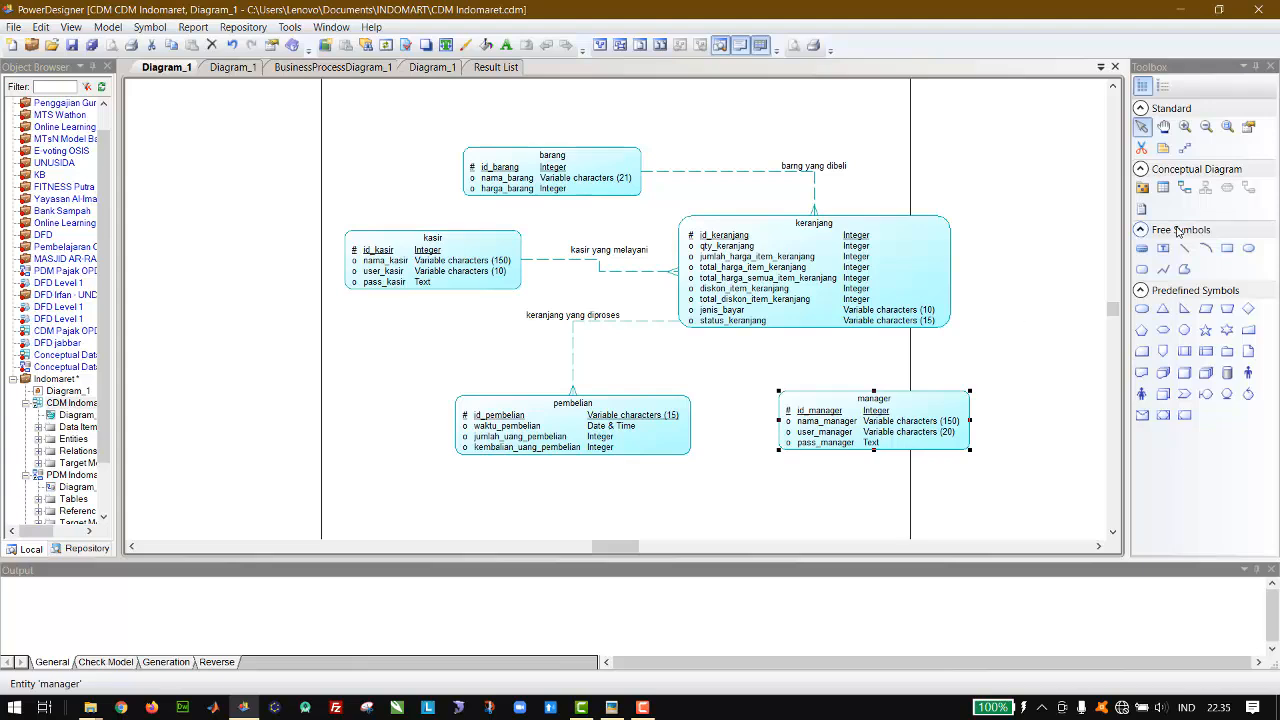
click(1185, 190)
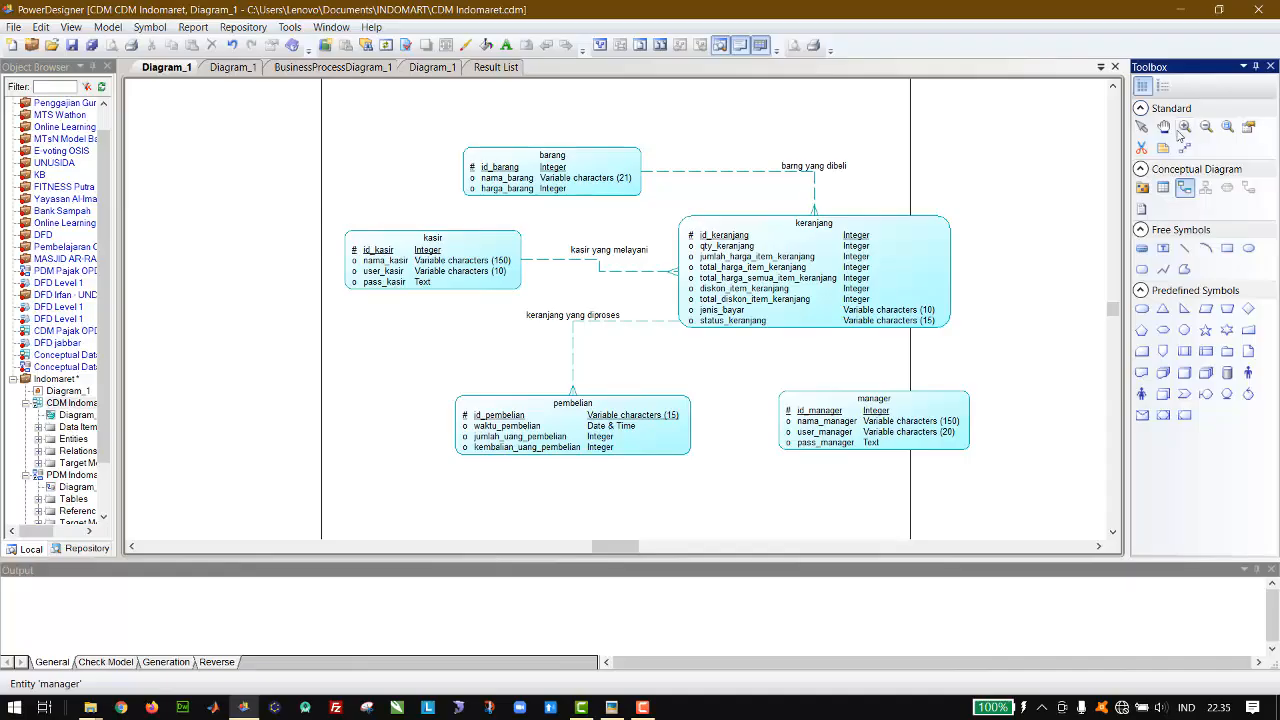
click(1142, 127)
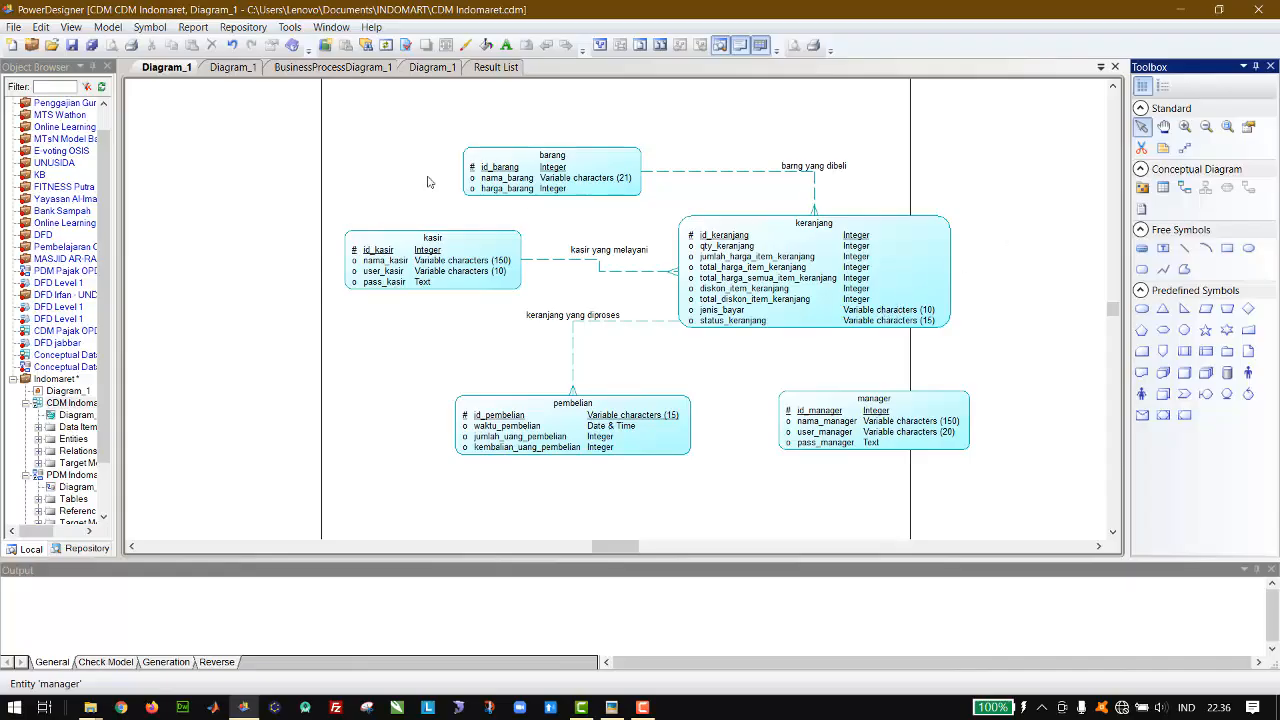
Step: Generate the physical data model again from the conceptual model and merge the changes into PDM Indomaret
click(289, 27)
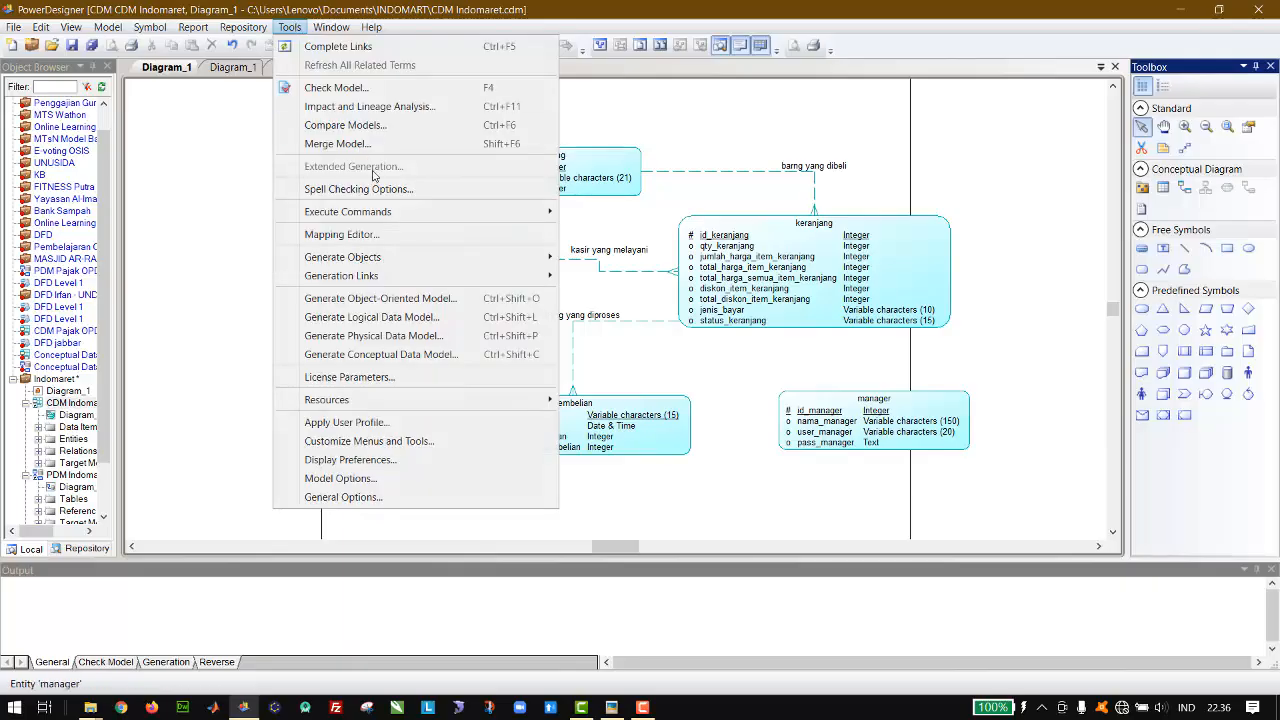
click(389, 336)
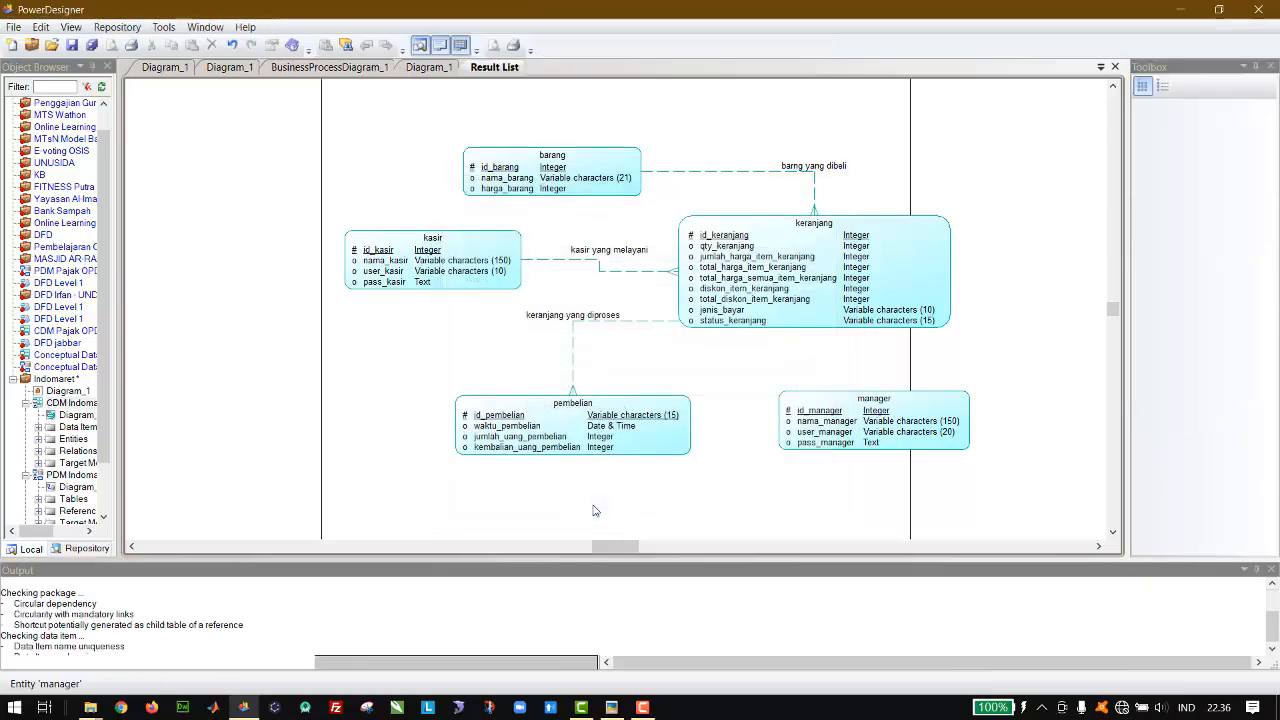
click(590, 505)
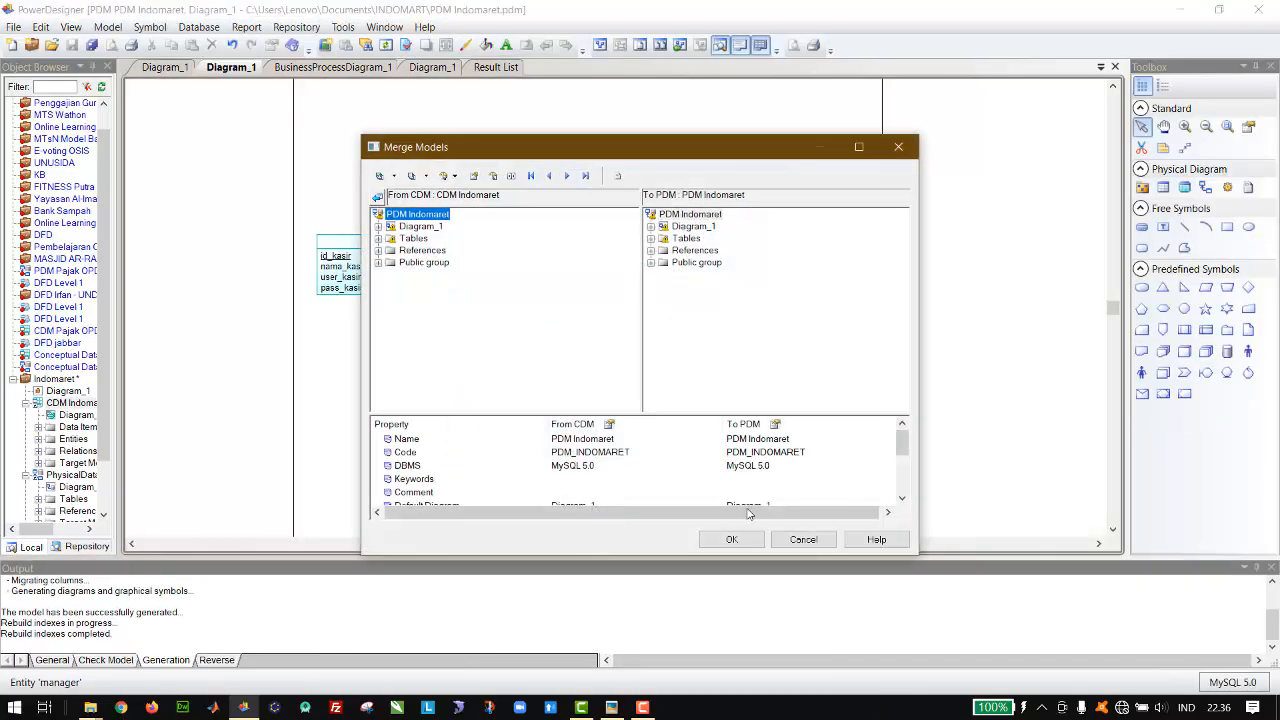
click(732, 540)
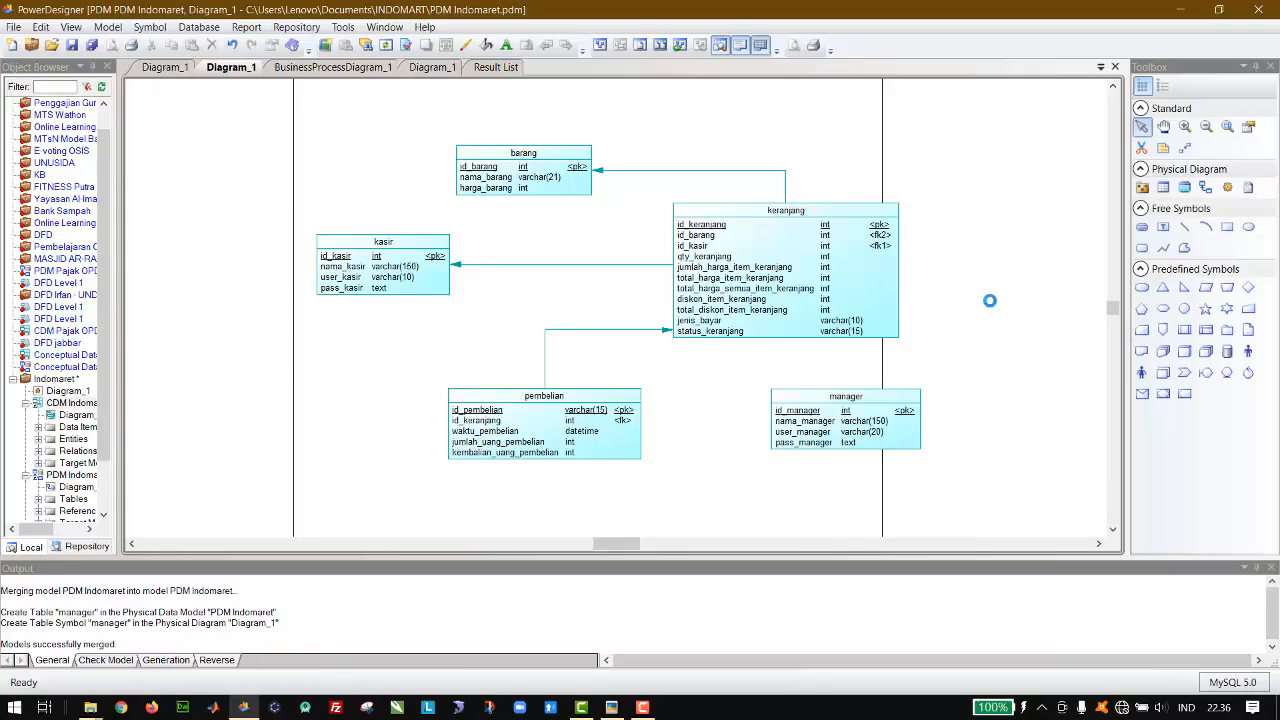
Step: In the DFD Level 0 diagram, add an external entity named manager below the Aplikasi Kasir Indomaret process
click(301, 68)
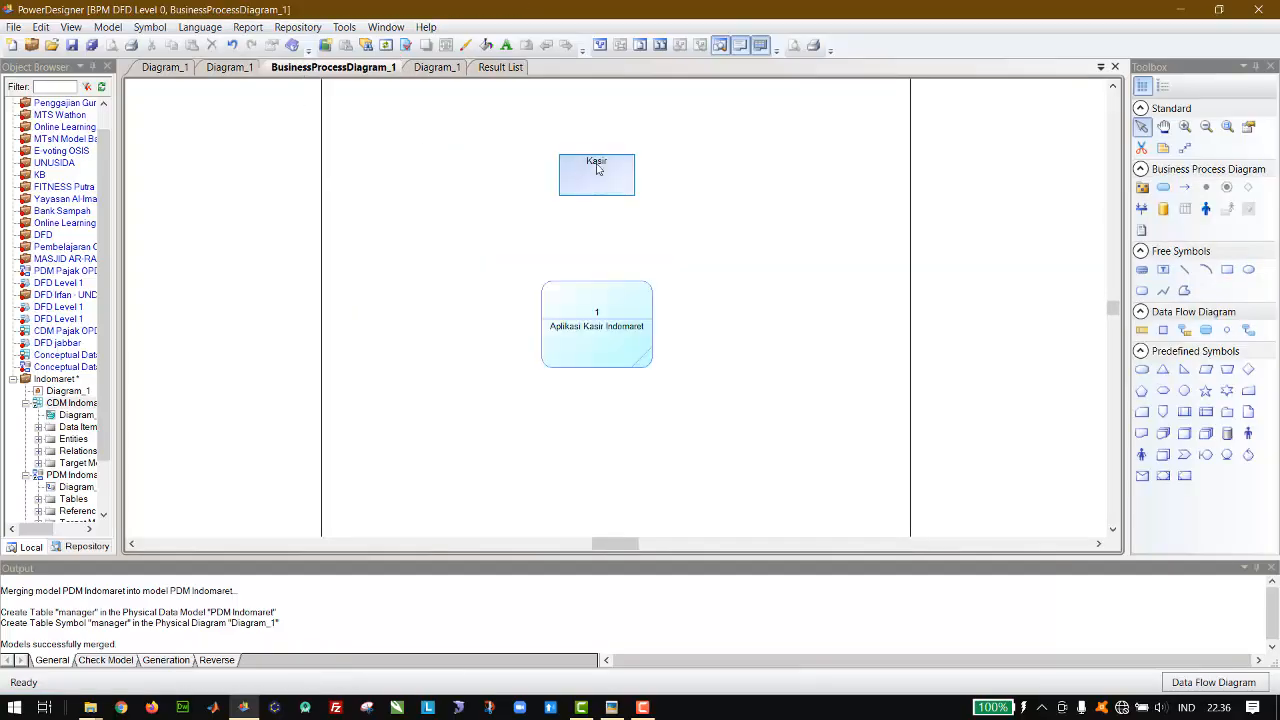
click(1164, 331)
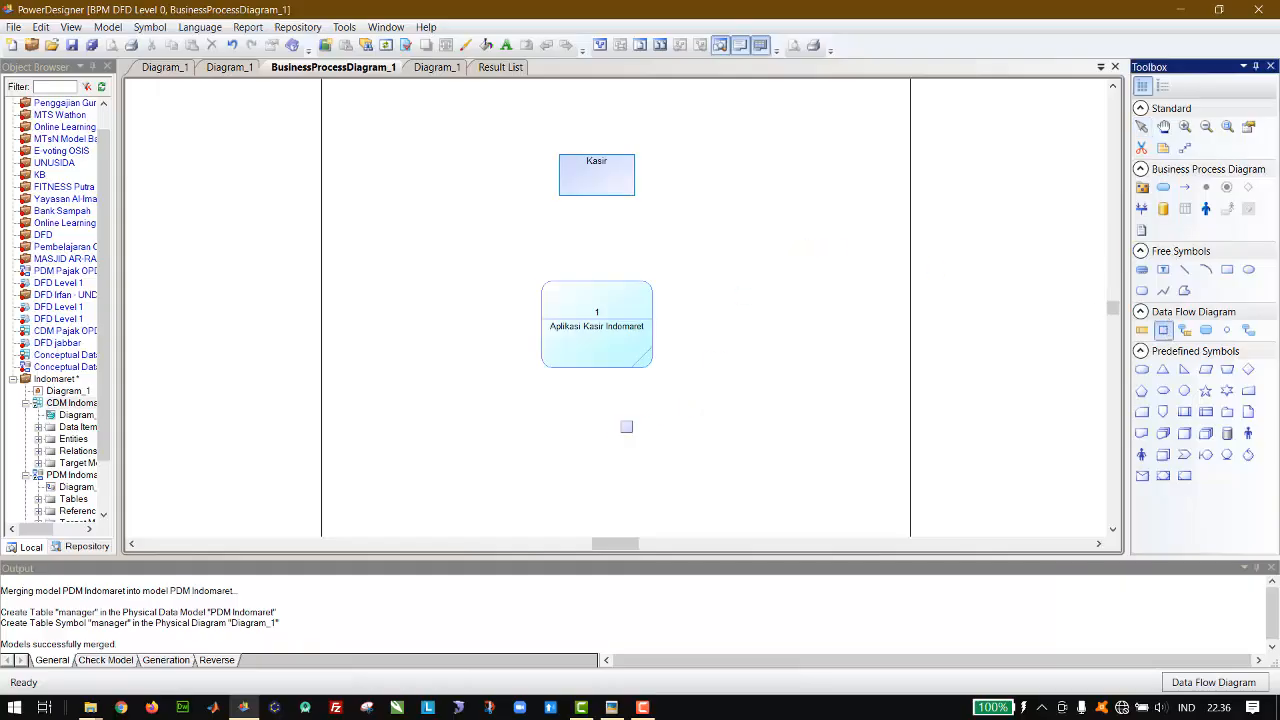
click(601, 436)
click(1142, 126)
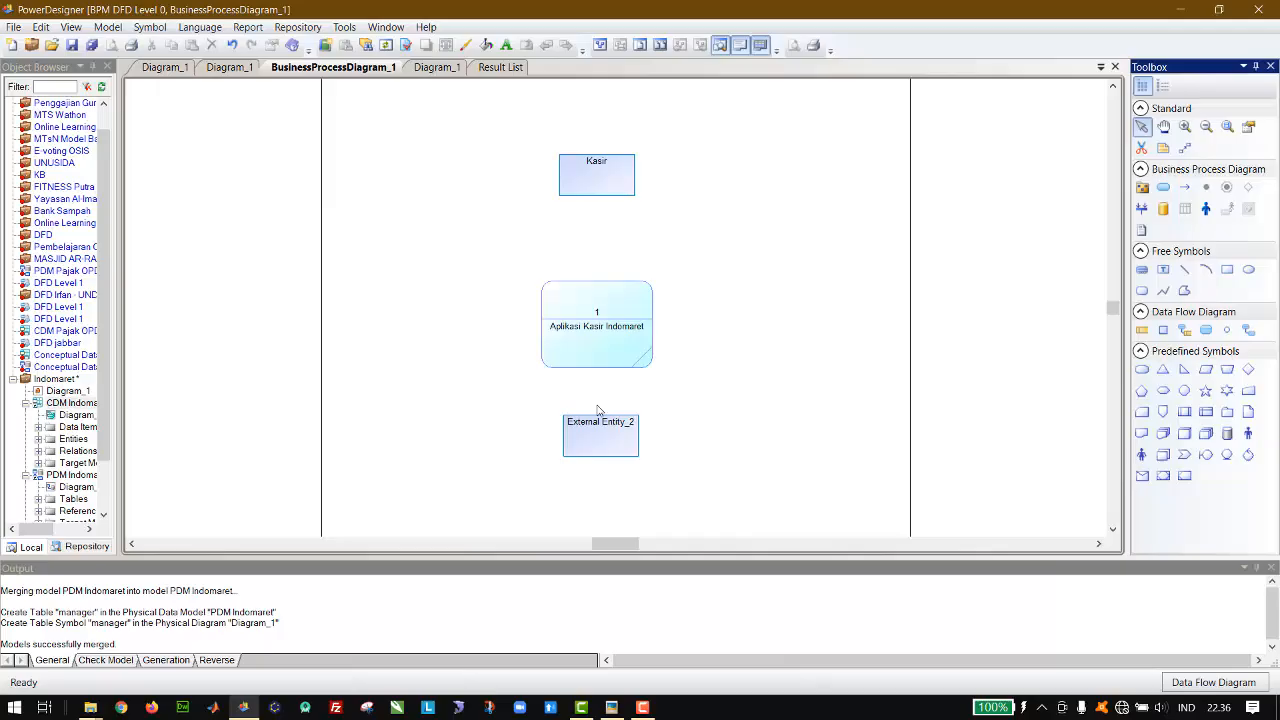
double_click(594, 438)
text(mnager)
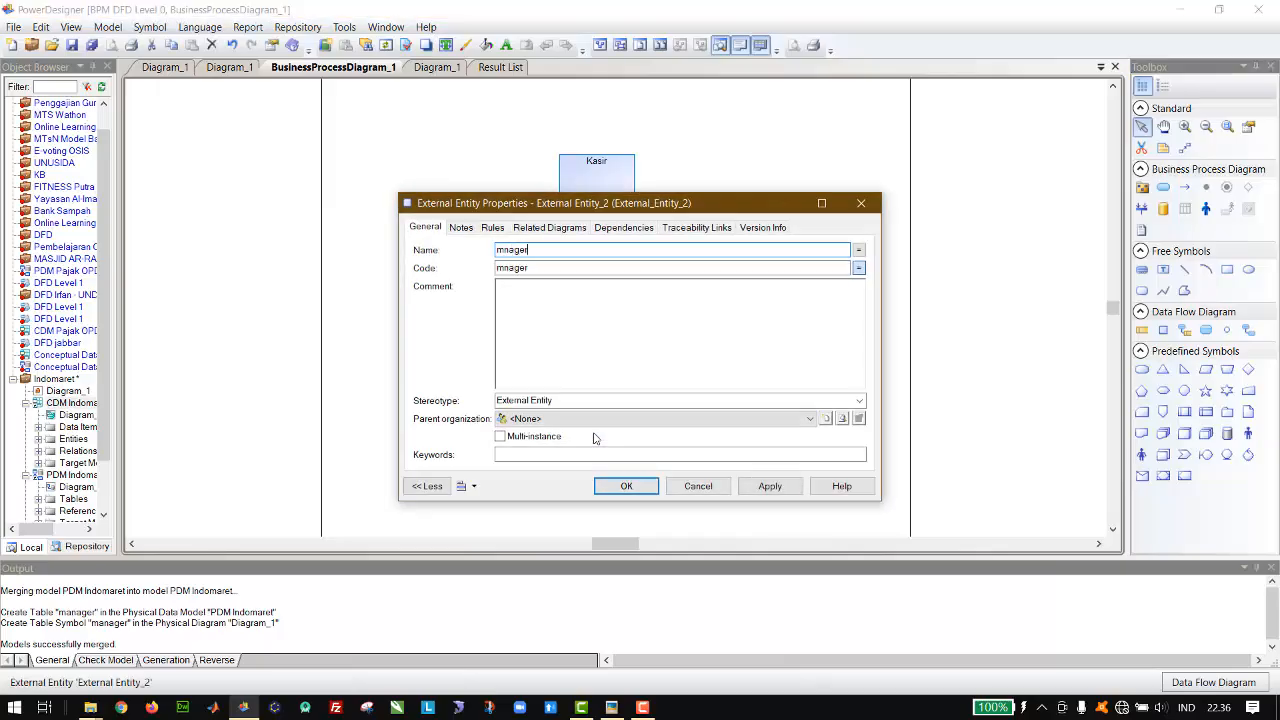
key(Return)
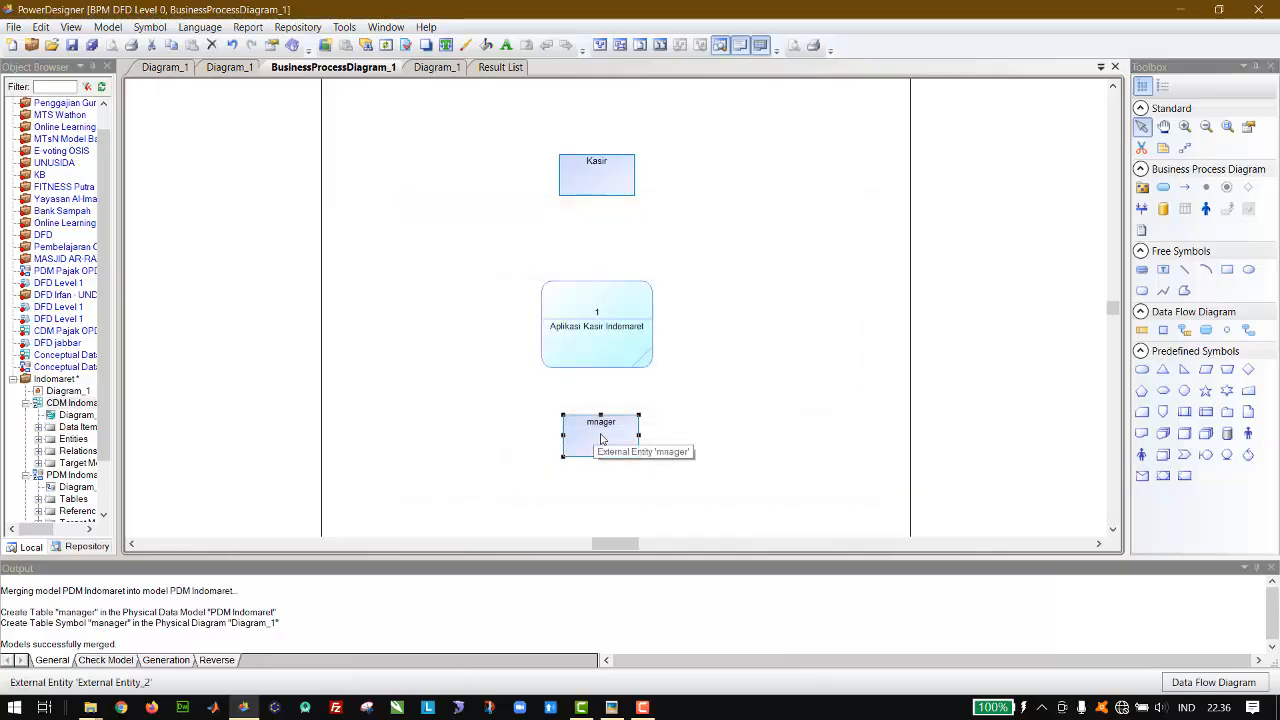
double_click(601, 438)
click(503, 250)
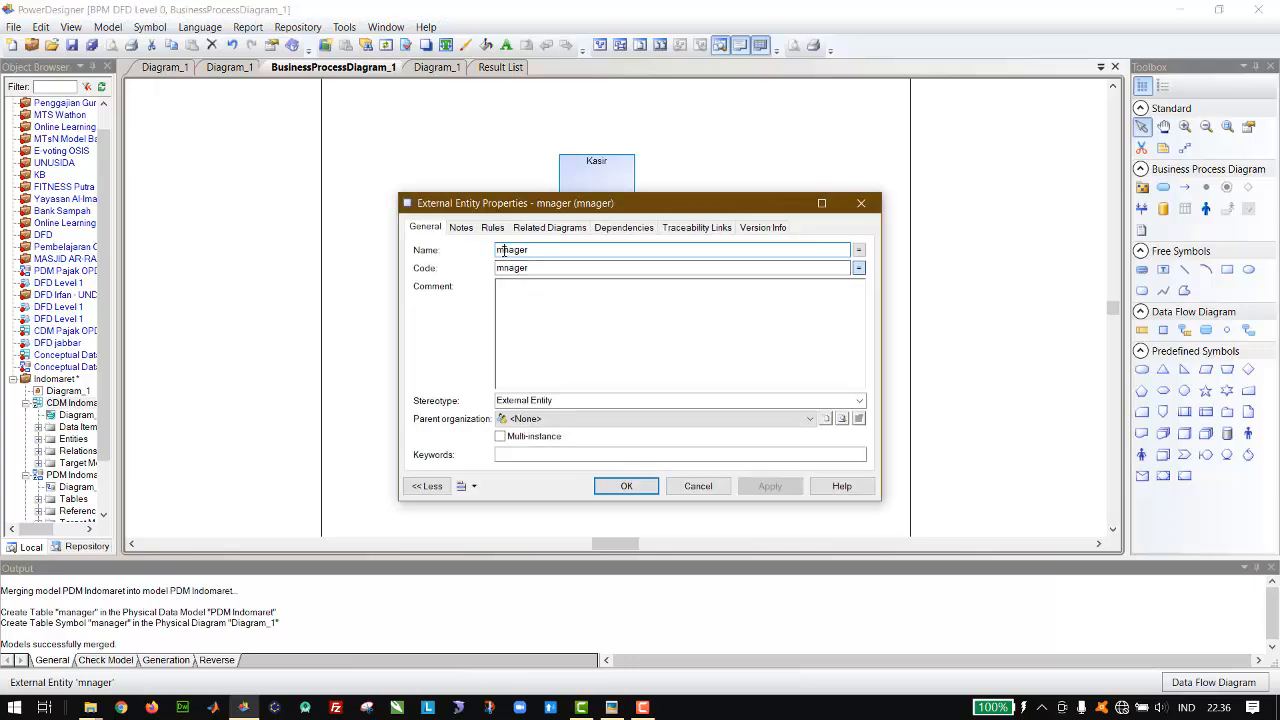
text(a)
key(Return)
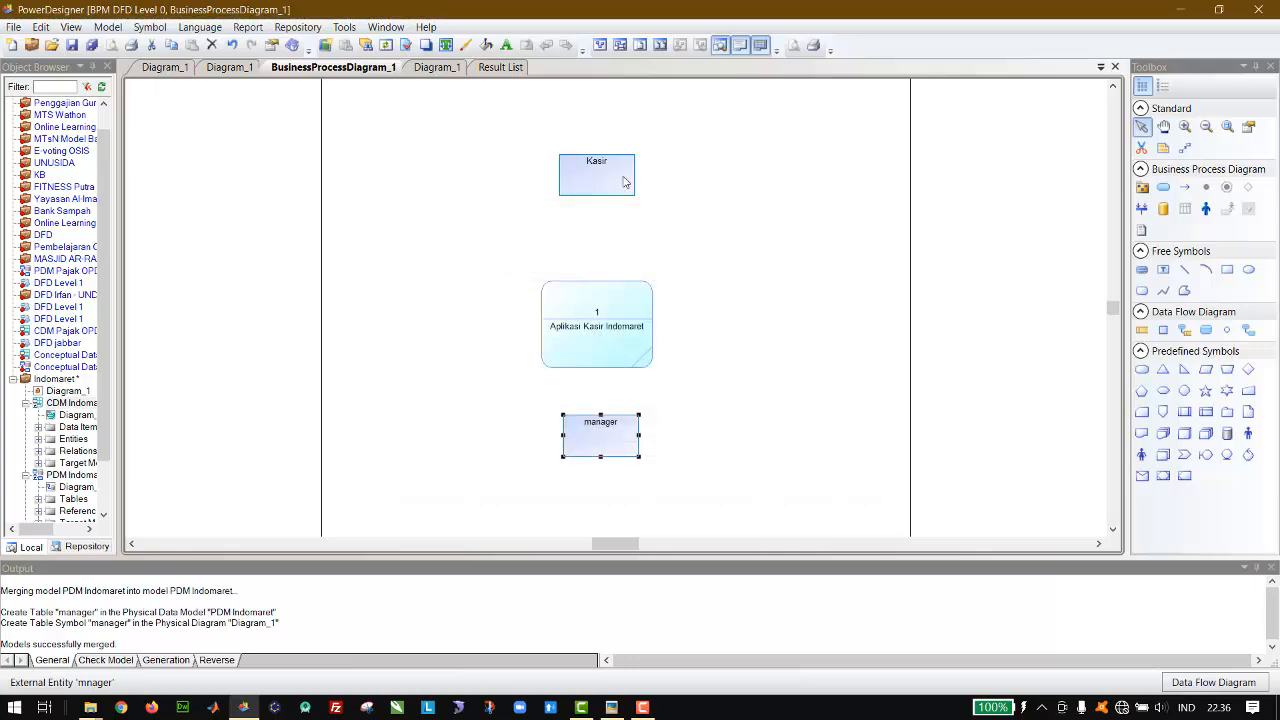
Step: Move the Aplikasi Kasir Indomaret process up slightly and save the model as DFD Level 0.bpm in the Indomaret folder
drag(606, 318, 604, 309)
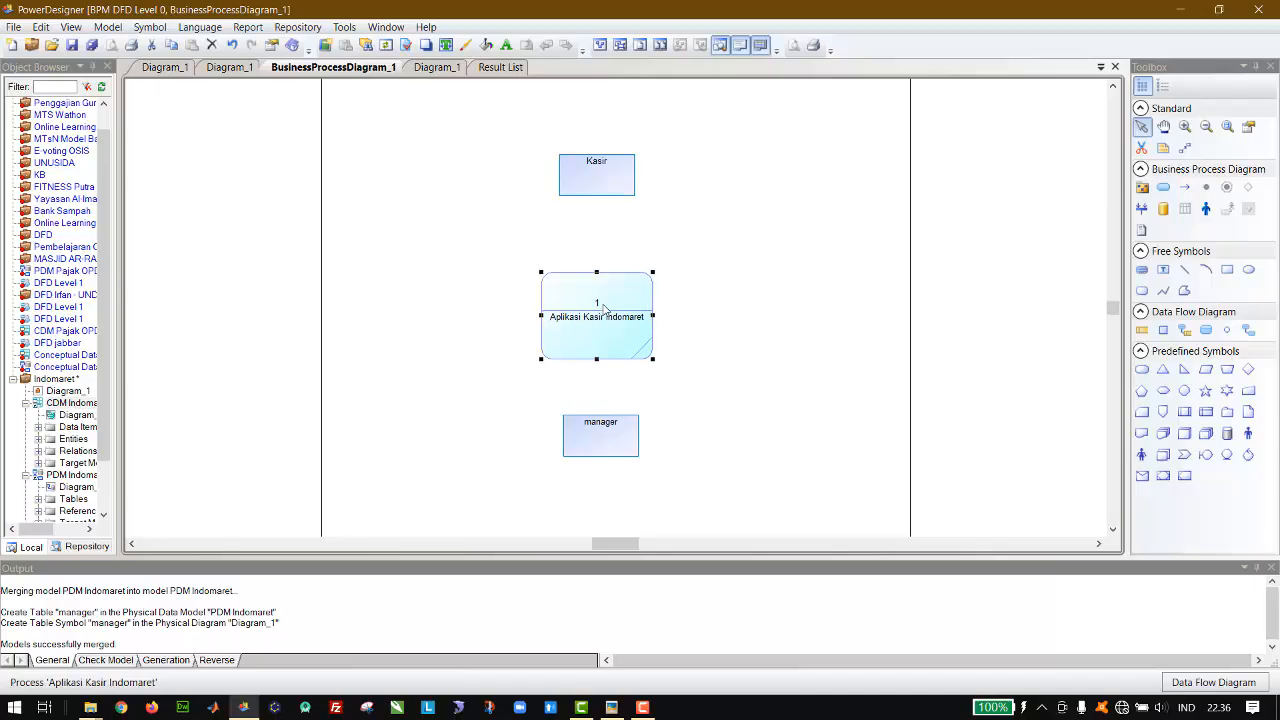
key(ctrl+s)
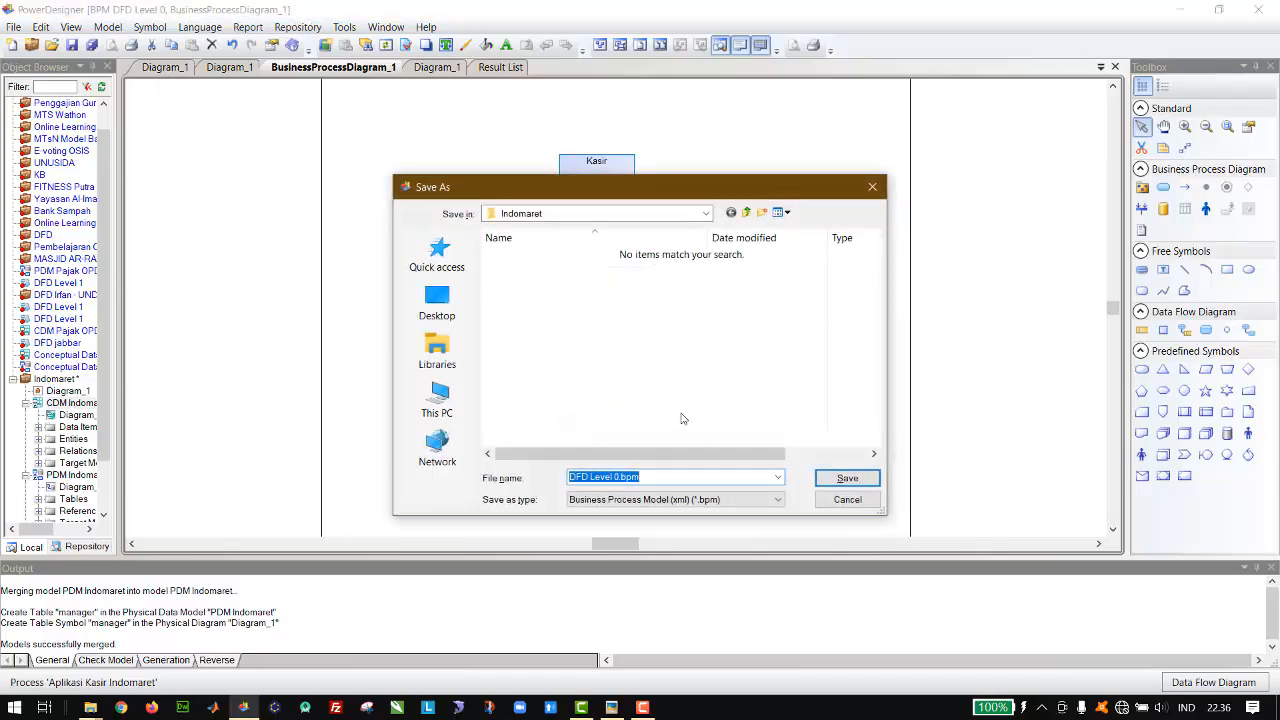
click(835, 479)
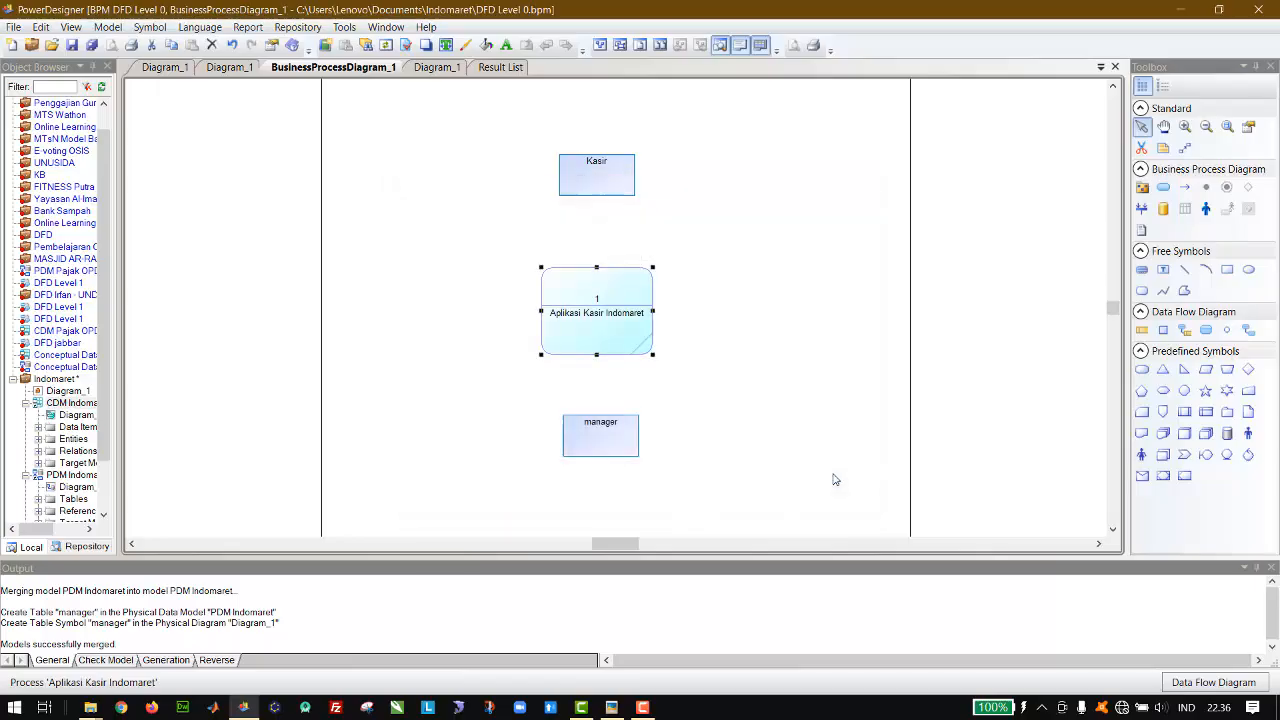
Step: Draw flows in both directions between Kasir and the Aplikasi Kasir Indomaret process, and between the process and manager
click(1248, 331)
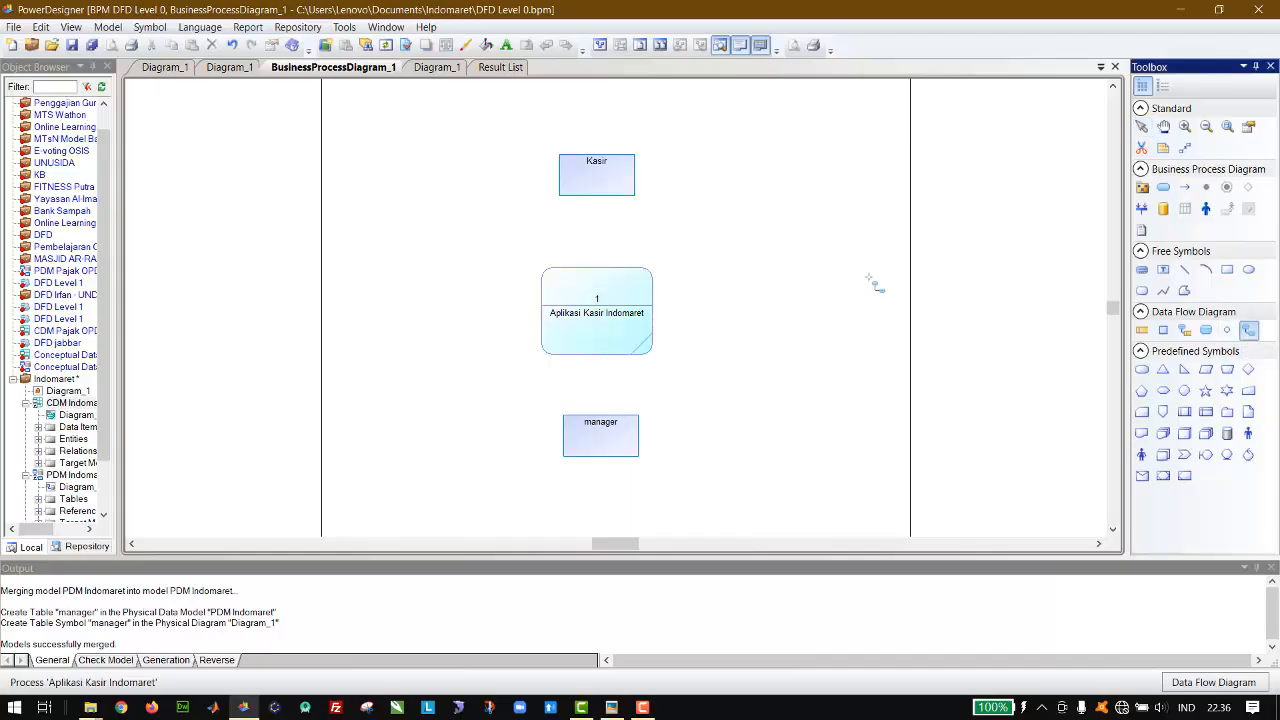
click(869, 277)
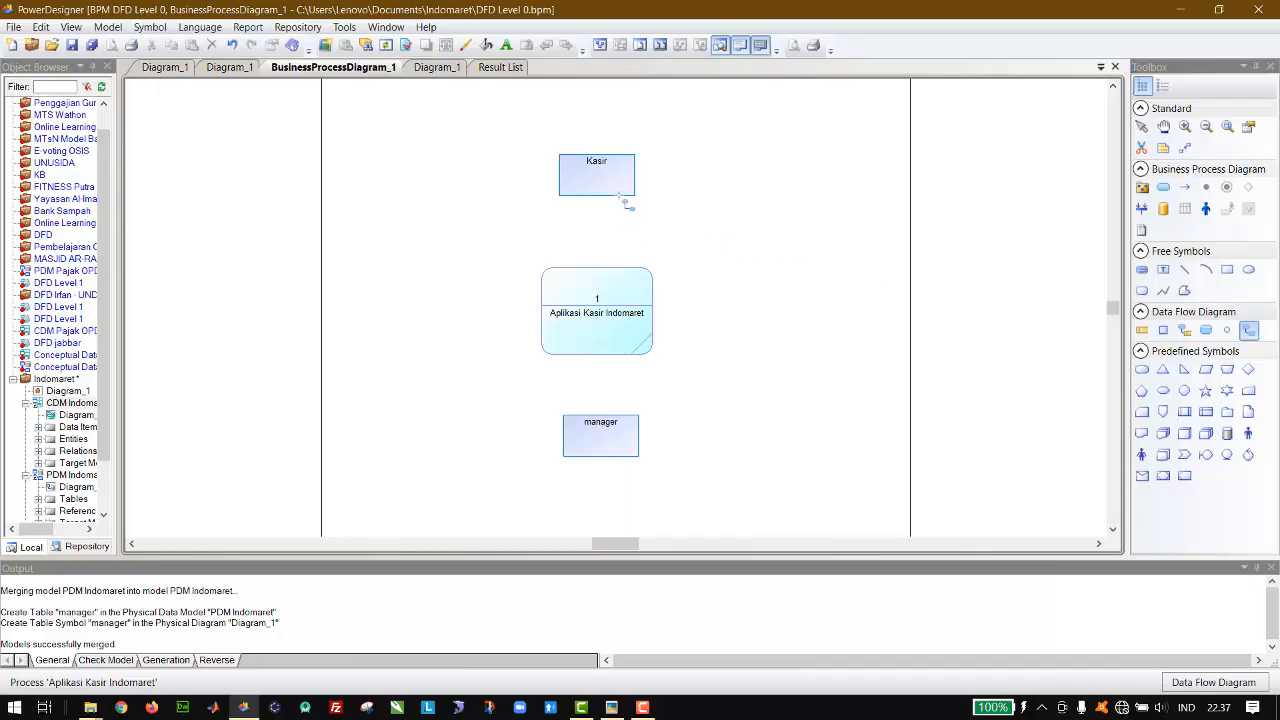
drag(614, 188, 618, 277)
mouse_move(565, 205)
mouse_down()
mouse_move(569, 156)
mouse_move(565, 179)
mouse_up()
drag(633, 333, 587, 340)
click(1141, 126)
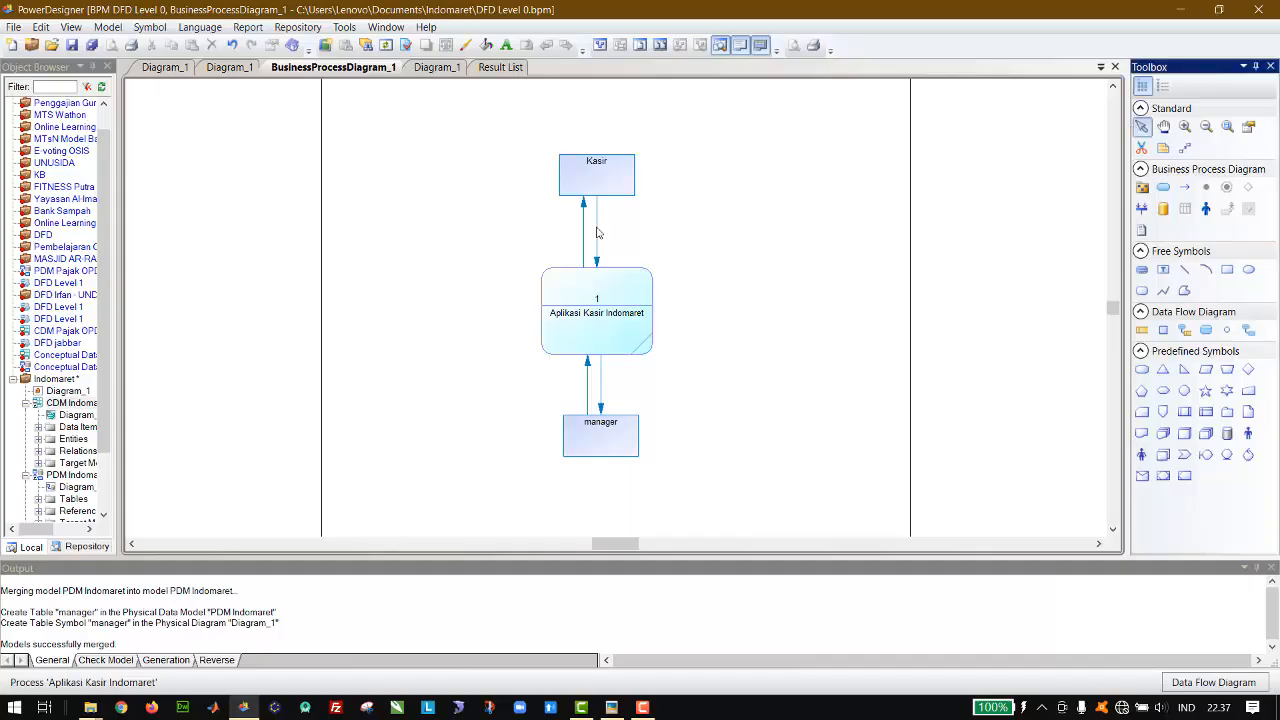
Step: Spread the paired flows apart above and below the process so each pair runs as separate parallel arrows
mouse_move(597, 234)
mouse_down()
mouse_move(618, 233)
mouse_move(573, 234)
mouse_up()
drag(587, 385, 575, 387)
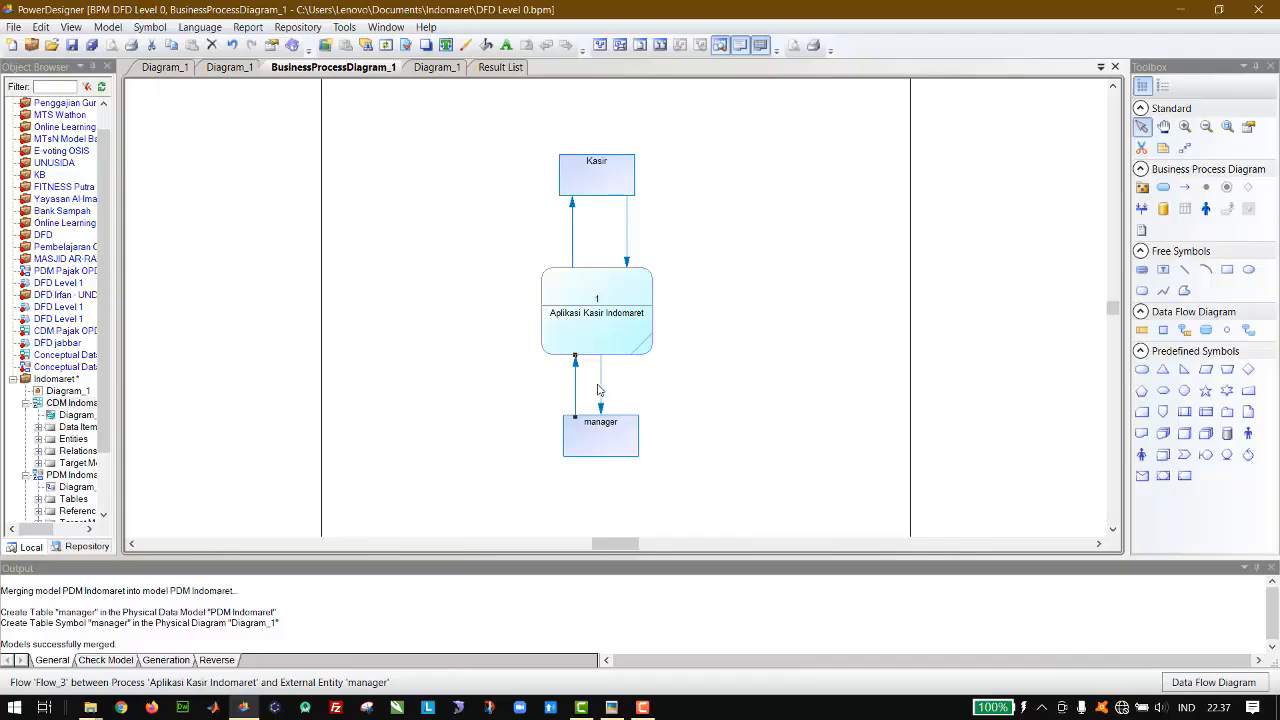
drag(602, 390, 625, 388)
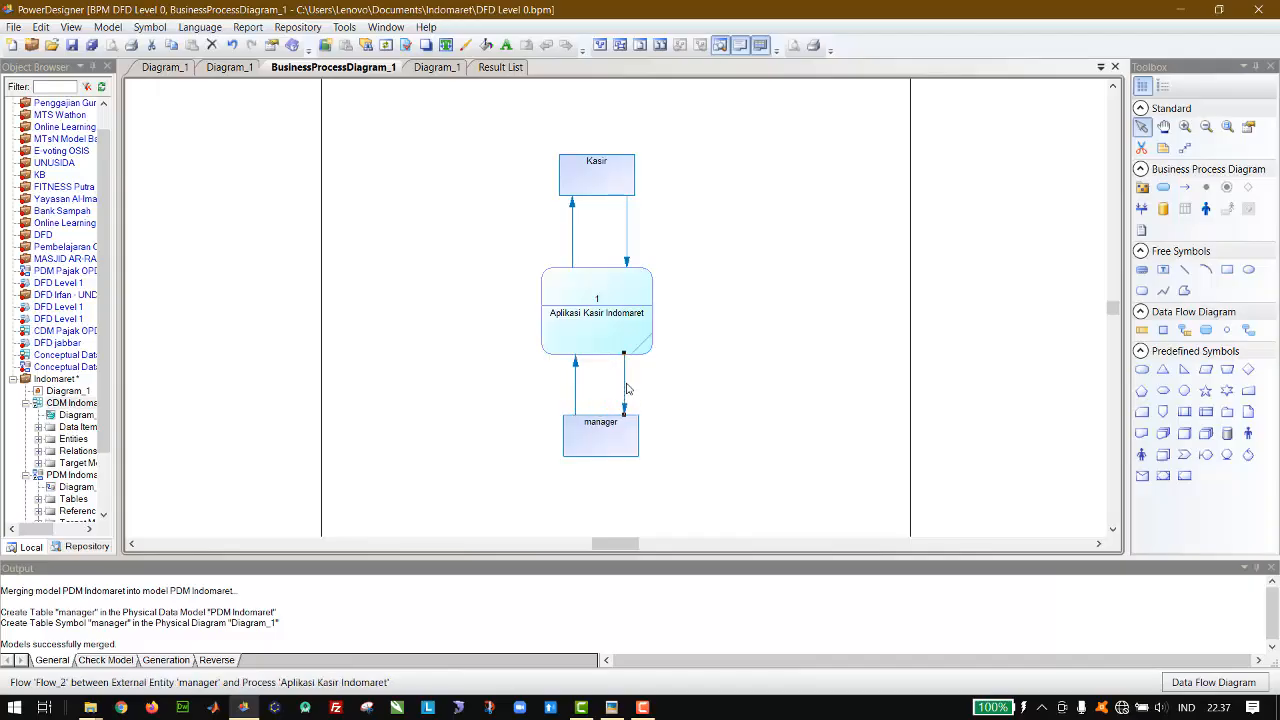
click(703, 376)
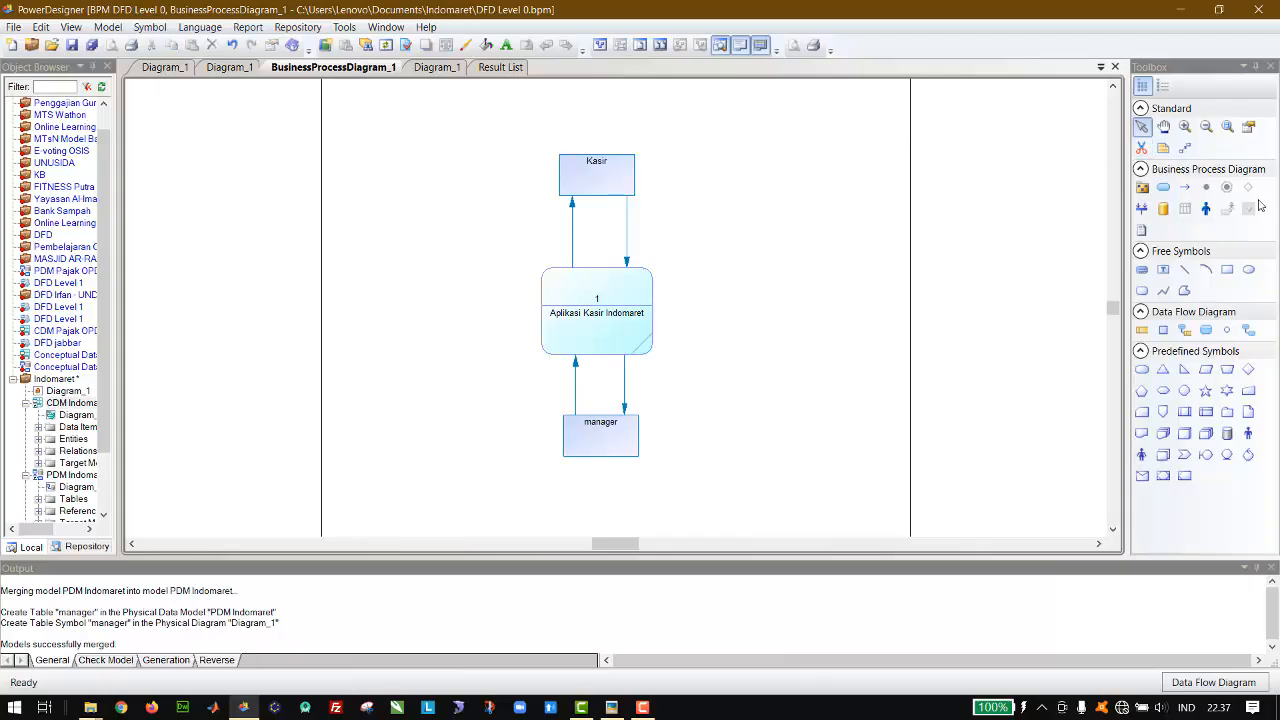
Step: Place a text label beside the flow from Kasir to the process and enlarge its frame
click(1164, 270)
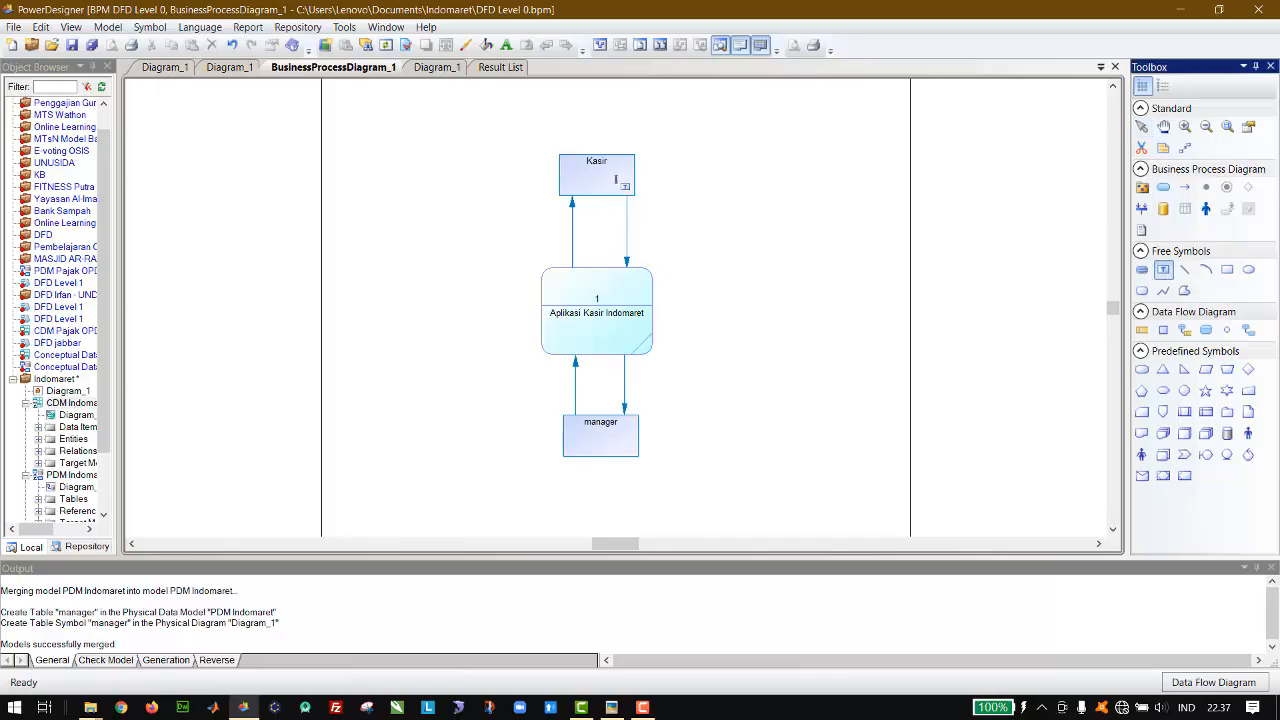
click(636, 220)
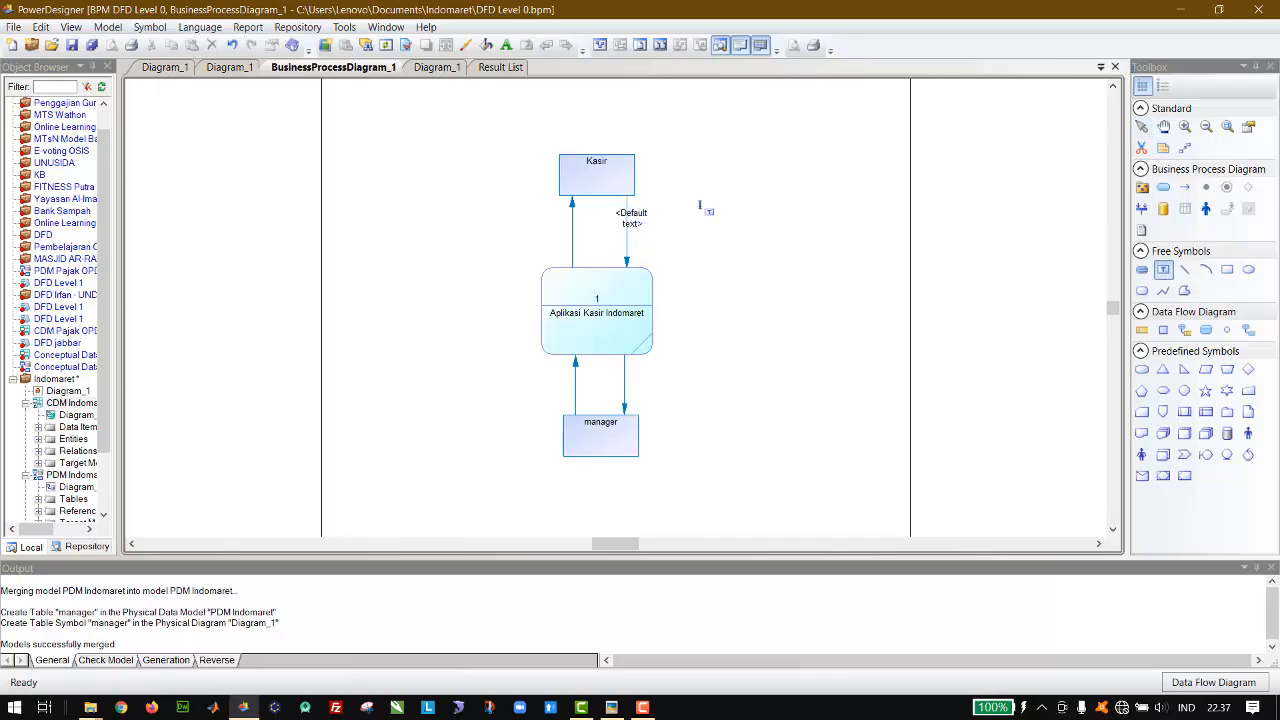
click(1142, 128)
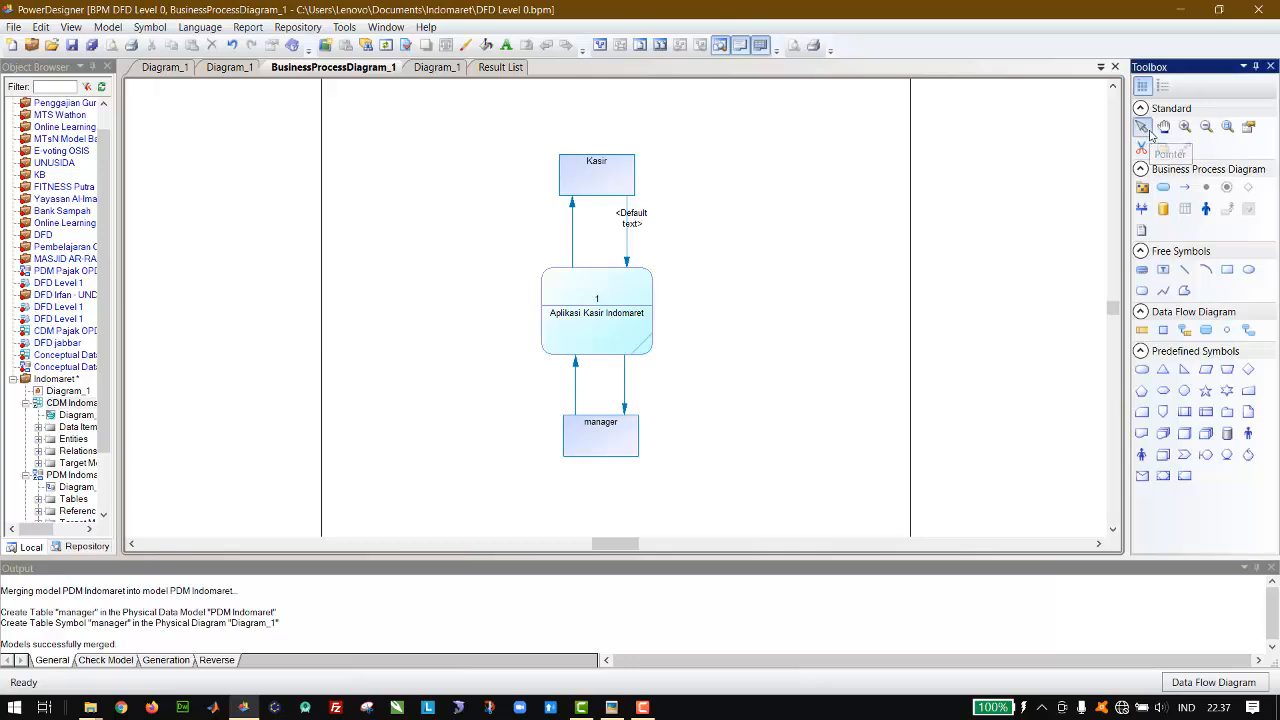
click(643, 221)
mouse_move(660, 238)
mouse_down()
mouse_move(688, 250)
mouse_move(677, 233)
mouse_up()
Step: Set the label's RTF text to the lines "Login", "Tambah transaksi penjualan" and "Logout", and fit it beside the flow from Kasir
double_click(677, 233)
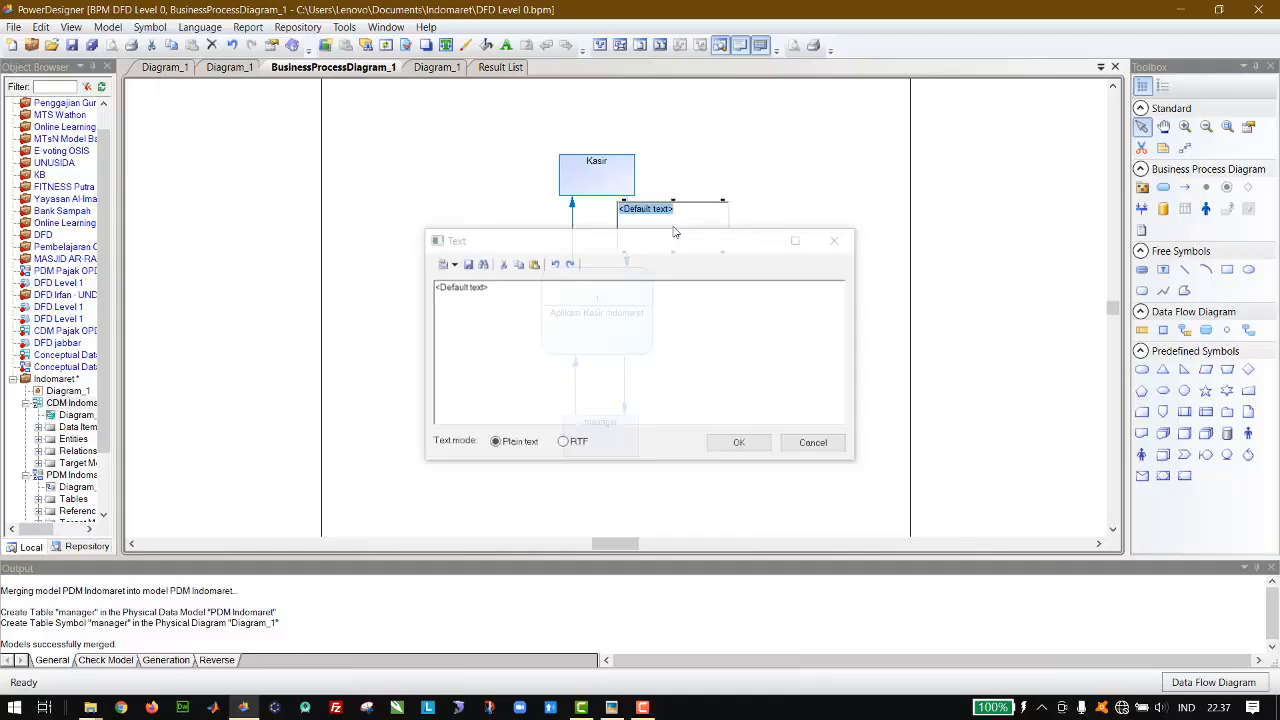
click(578, 442)
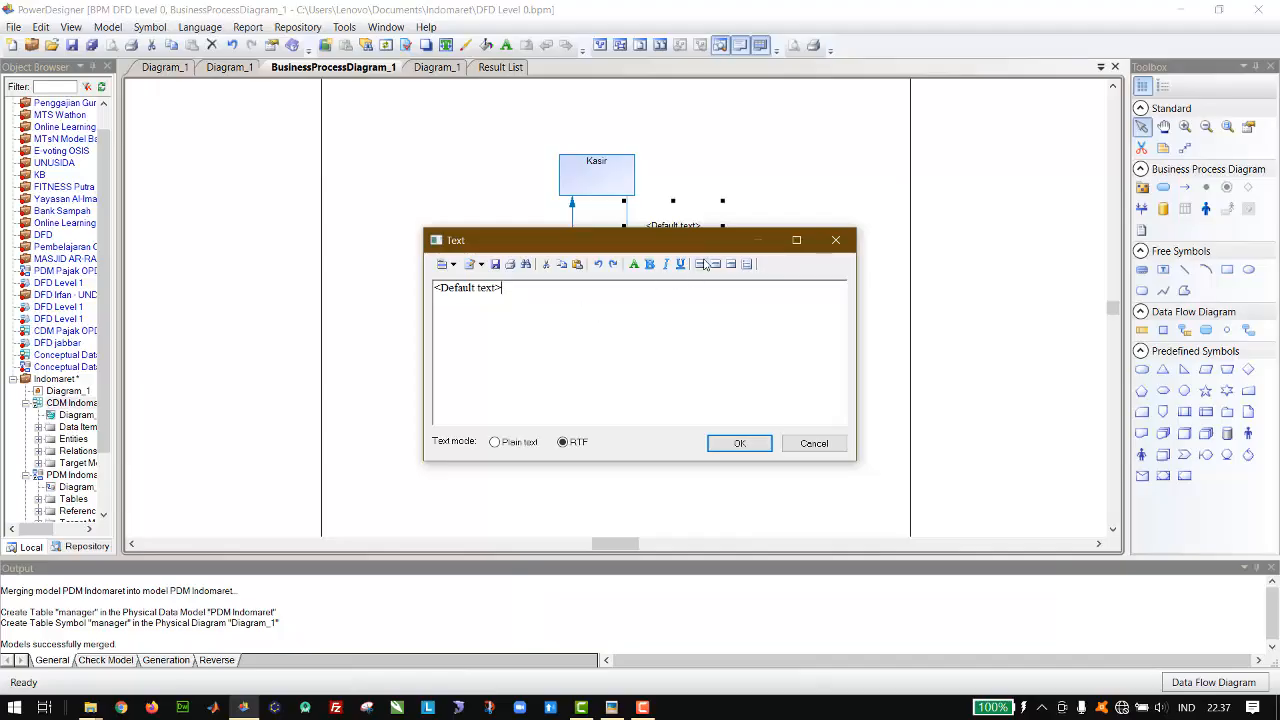
drag(534, 357, 410, 288)
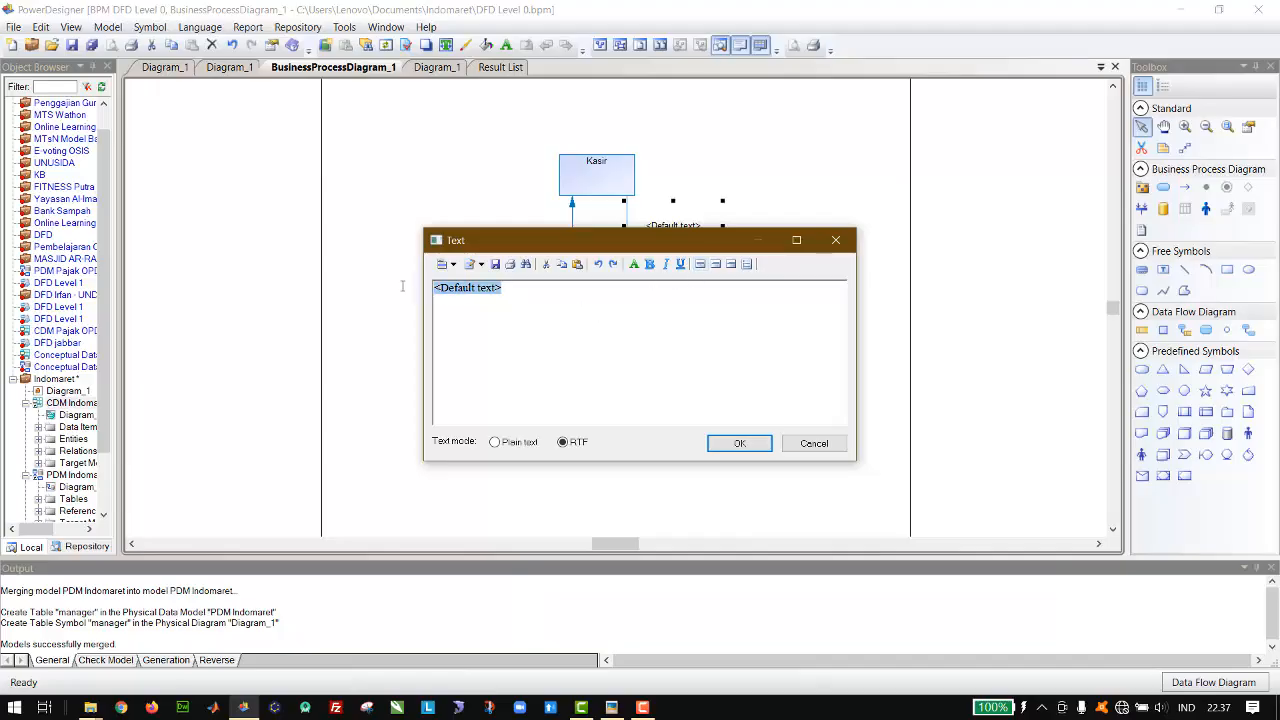
text(Login)
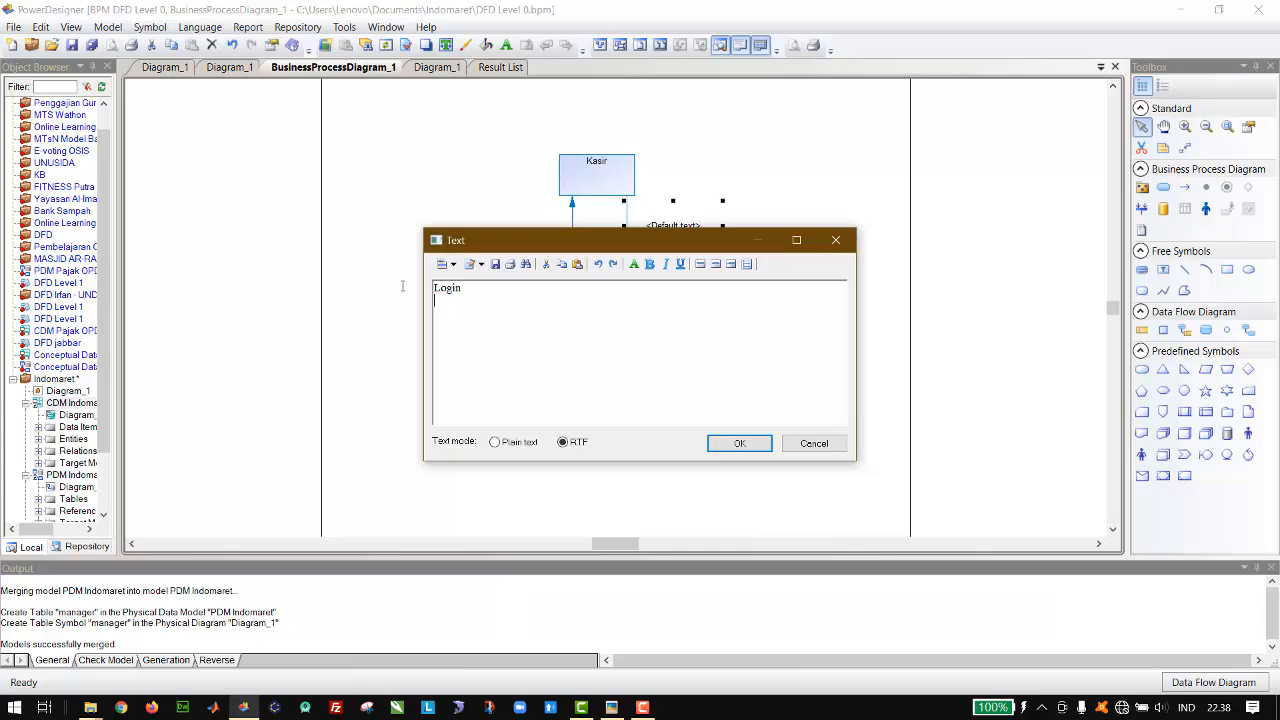
text(Tambah )
text(penjuala)
key(Left)
key(Left)
key(Left)
text(tran )
text(saksi)
text(Logou)
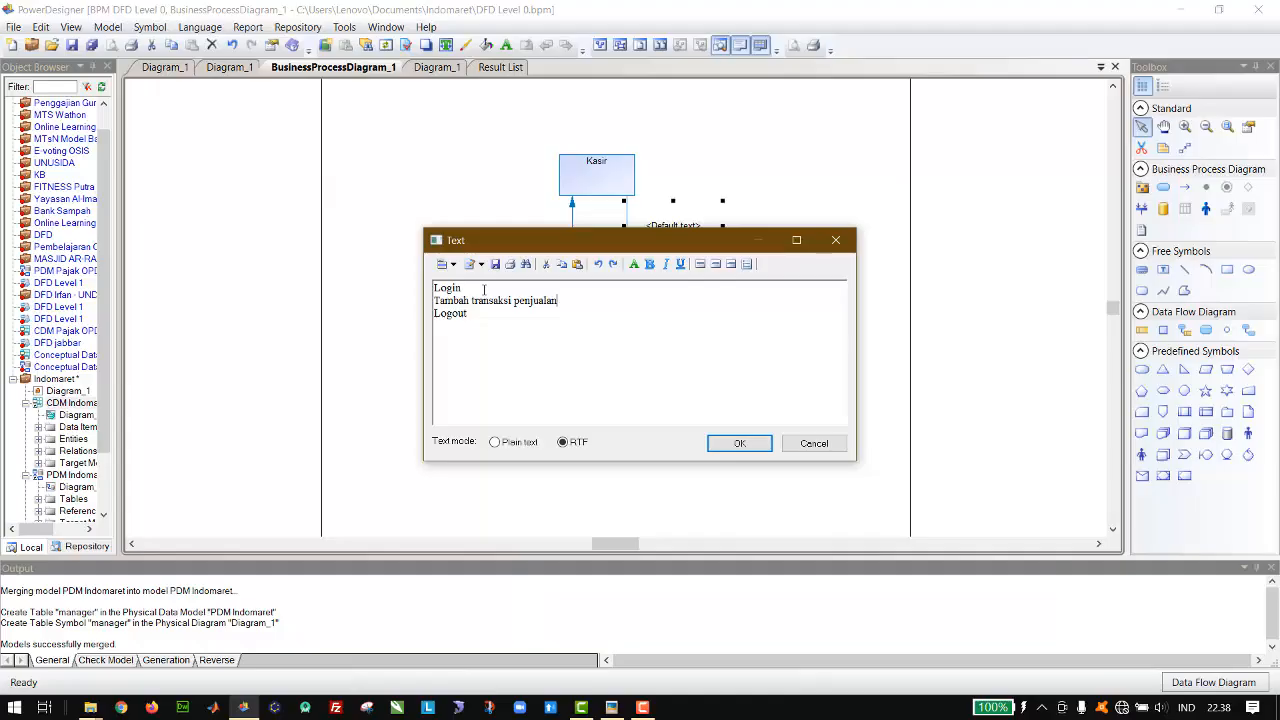
click(748, 448)
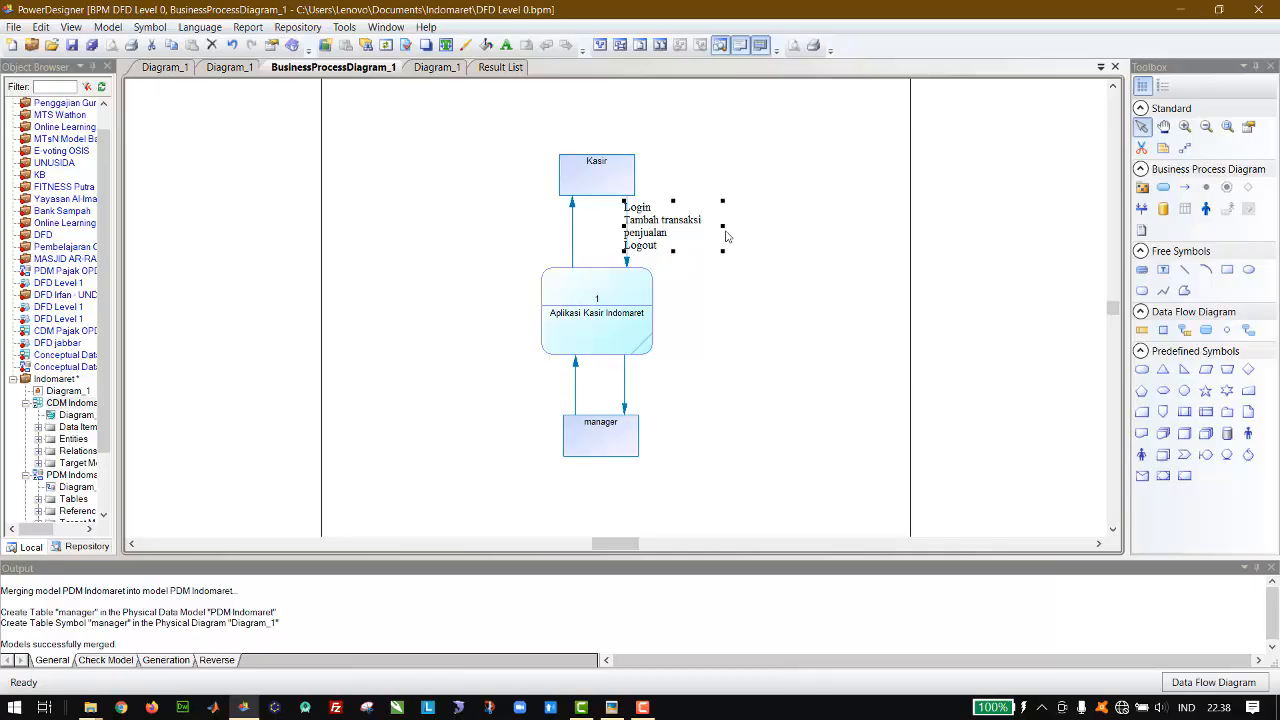
drag(723, 226, 772, 226)
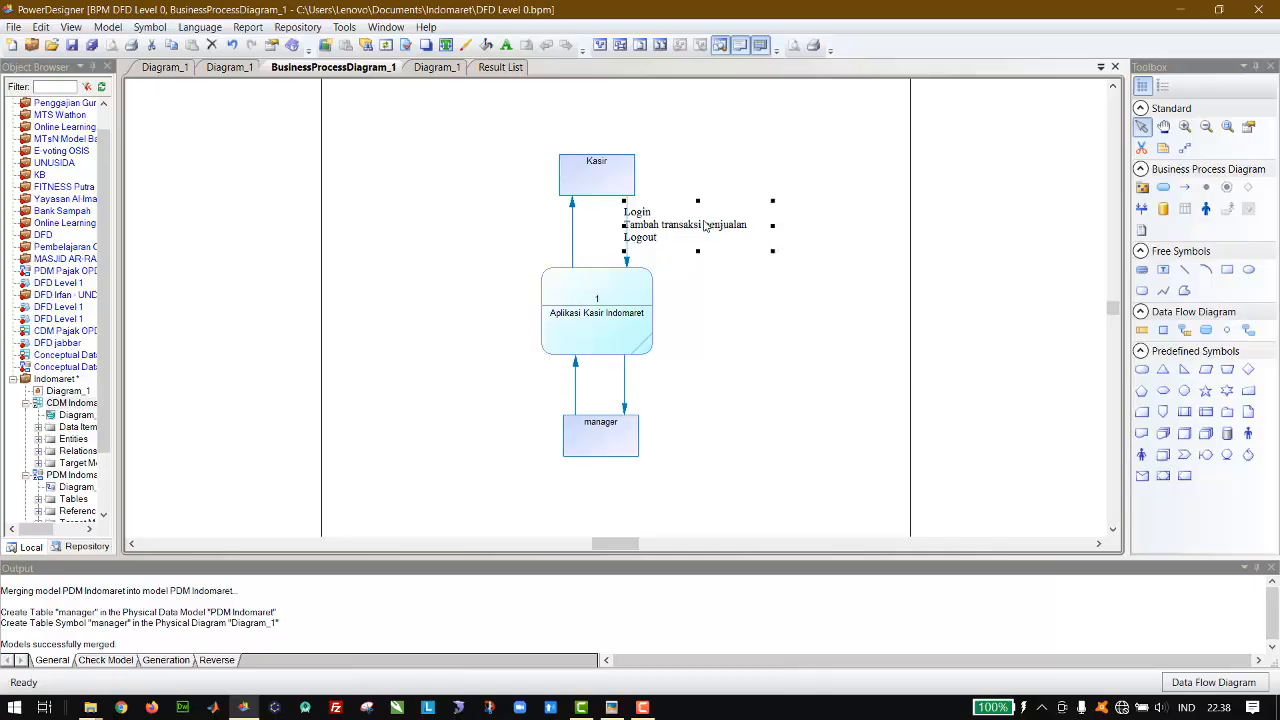
drag(678, 234, 688, 238)
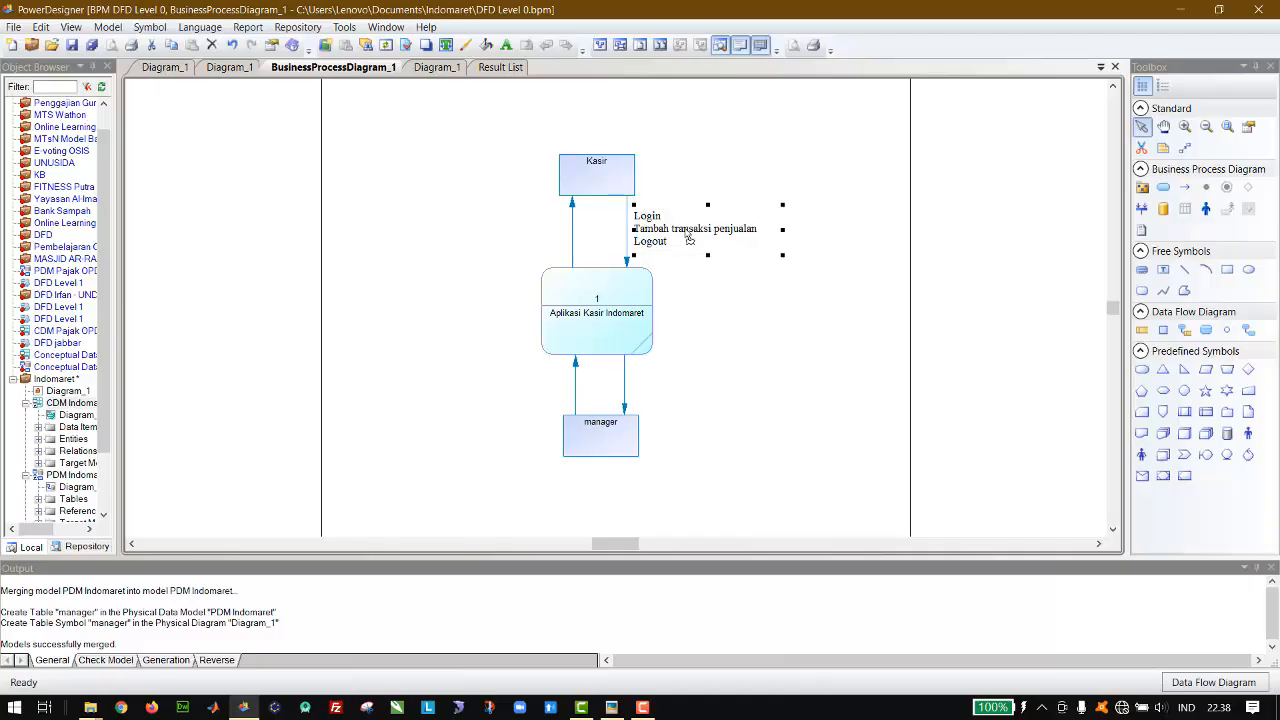
Step: Duplicate the label of the flow from Kasir and place the copy beside the flow from the process back to Kasir
key(ctrl+c)
key(ctrl+v)
drag(565, 318, 442, 242)
Step: Open the copied label's text beside the return flow to Kasir and right-align all three lines
double_click(457, 238)
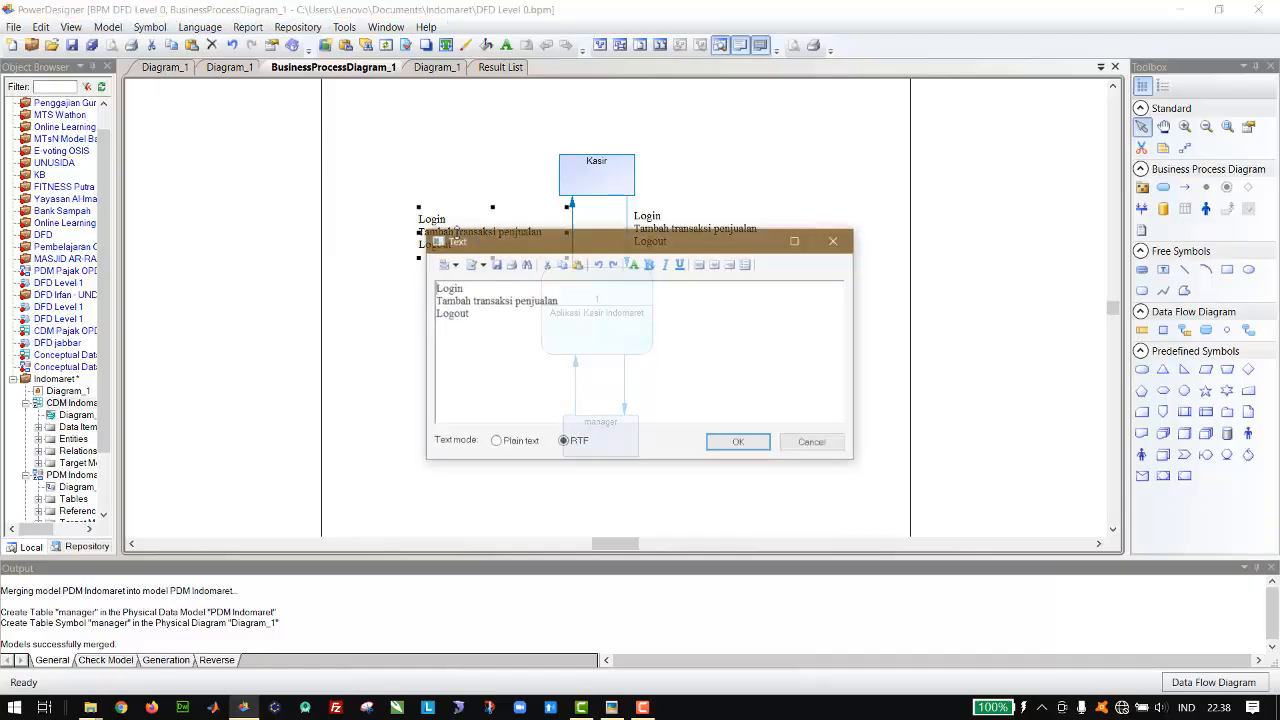
click(731, 266)
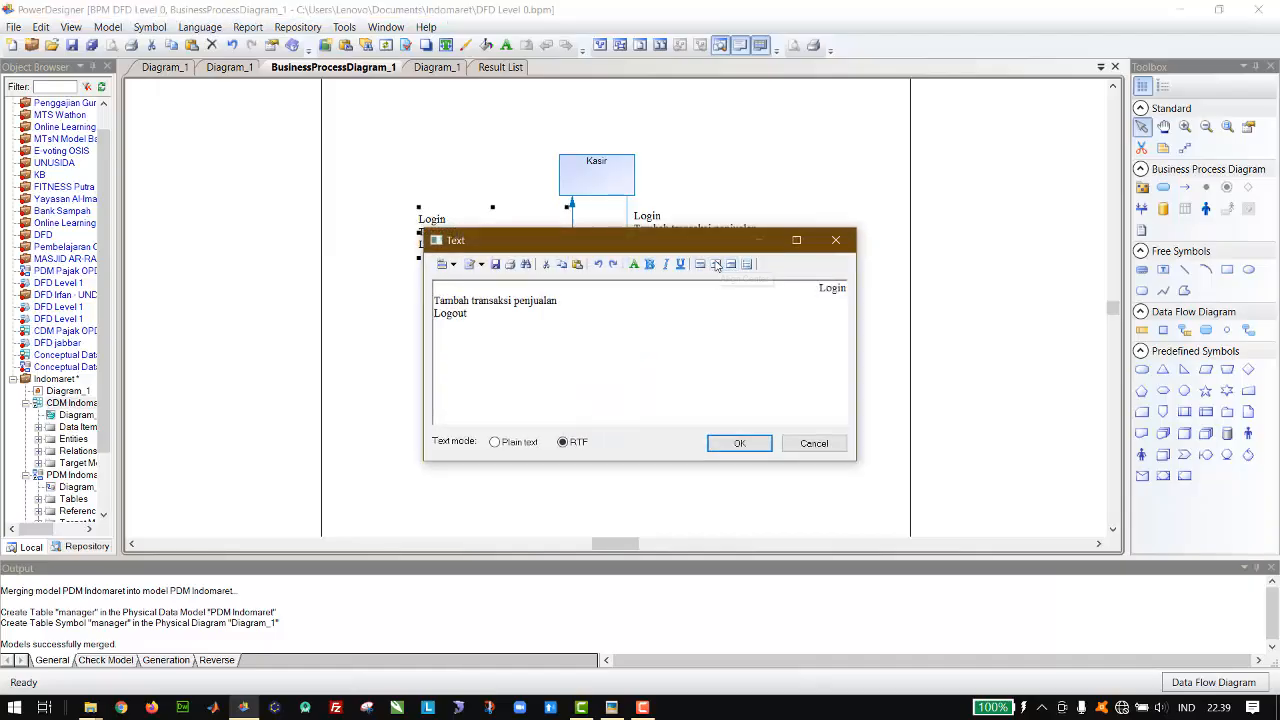
key(ctrl+a)
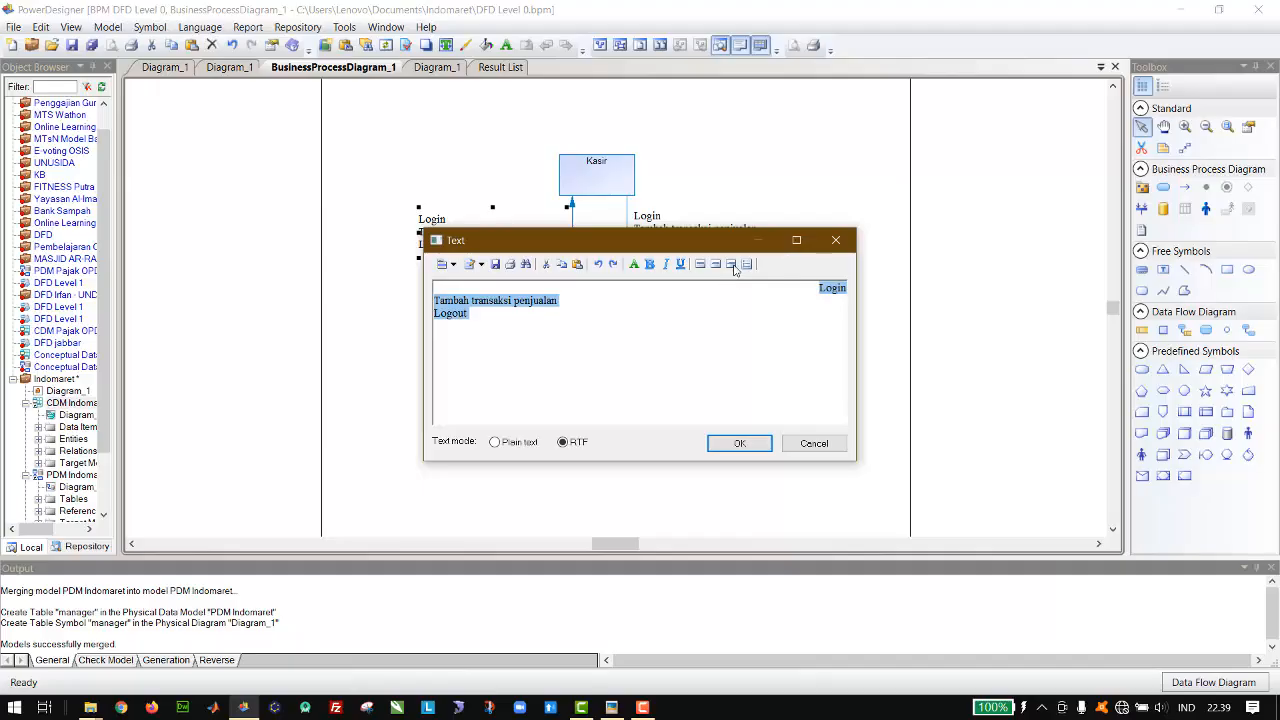
click(733, 266)
click(730, 268)
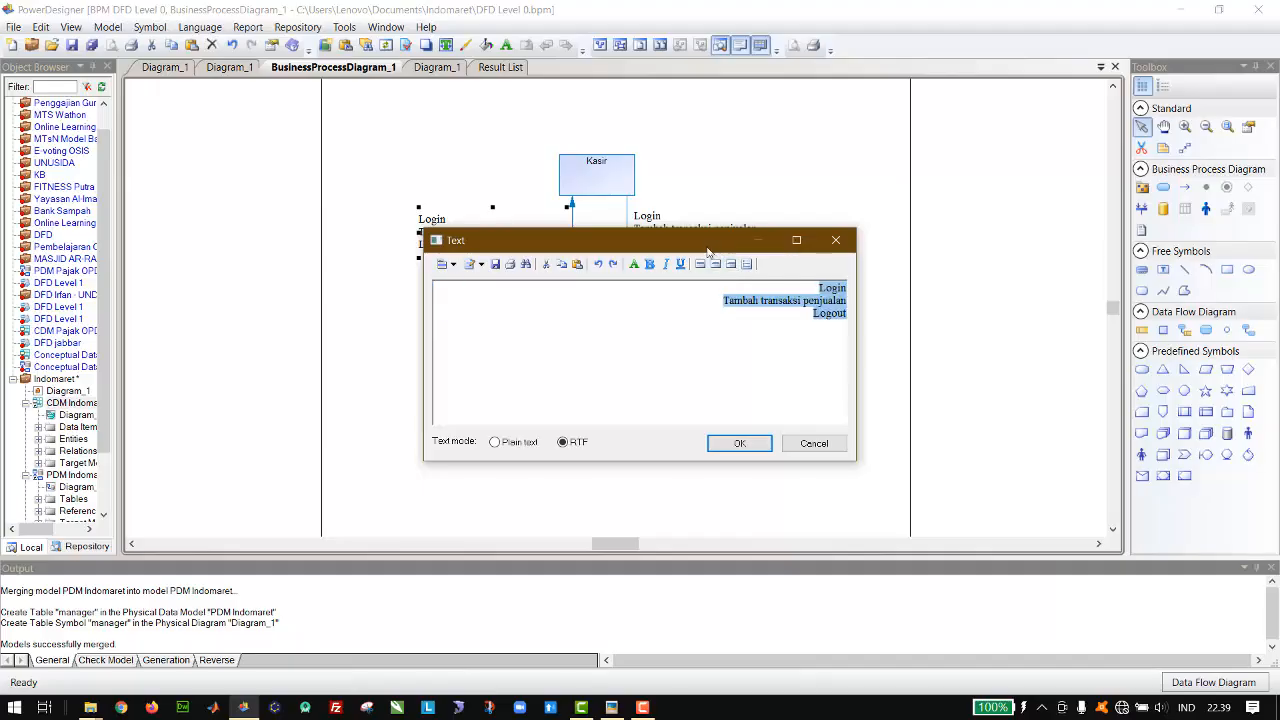
Step: Replace the first line of the return-flow label with "Konfirmasi login"
drag(700, 243, 603, 314)
double_click(733, 358)
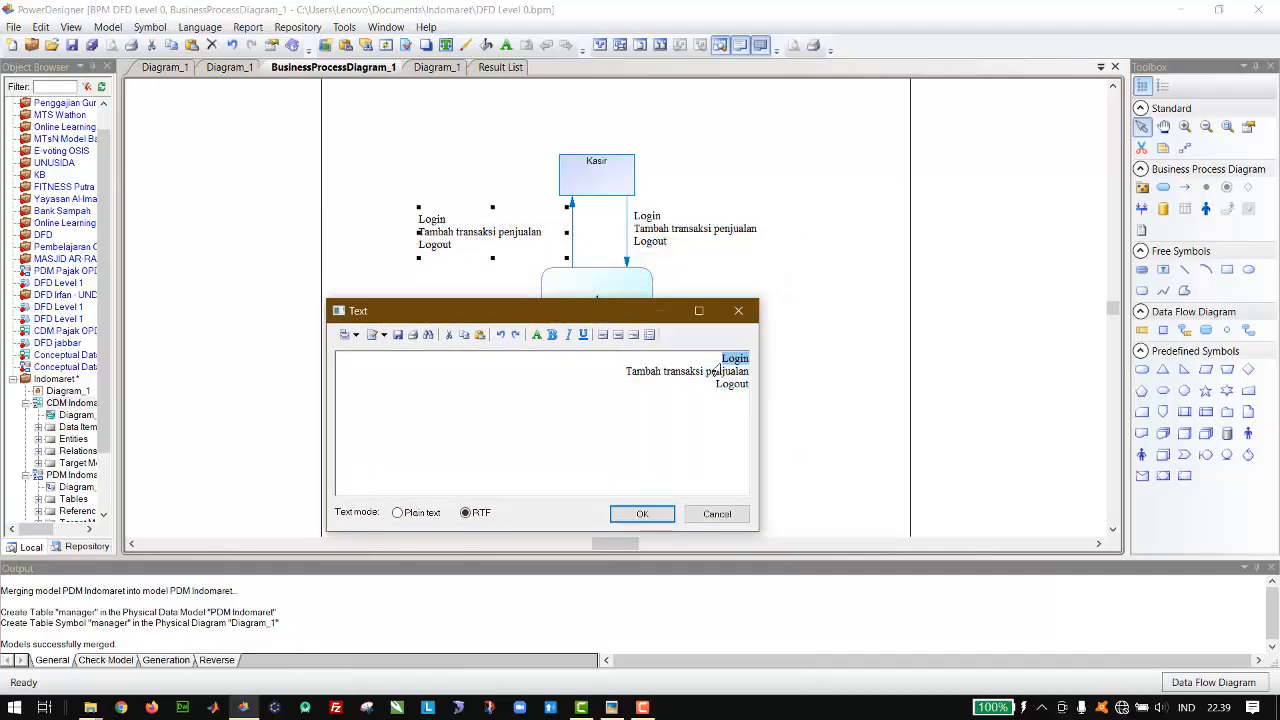
click(723, 360)
double_click(723, 361)
key(Right)
key(BackSpace)
key(BackSpace)
key(BackSpace)
key(BackSpace)
text(K)
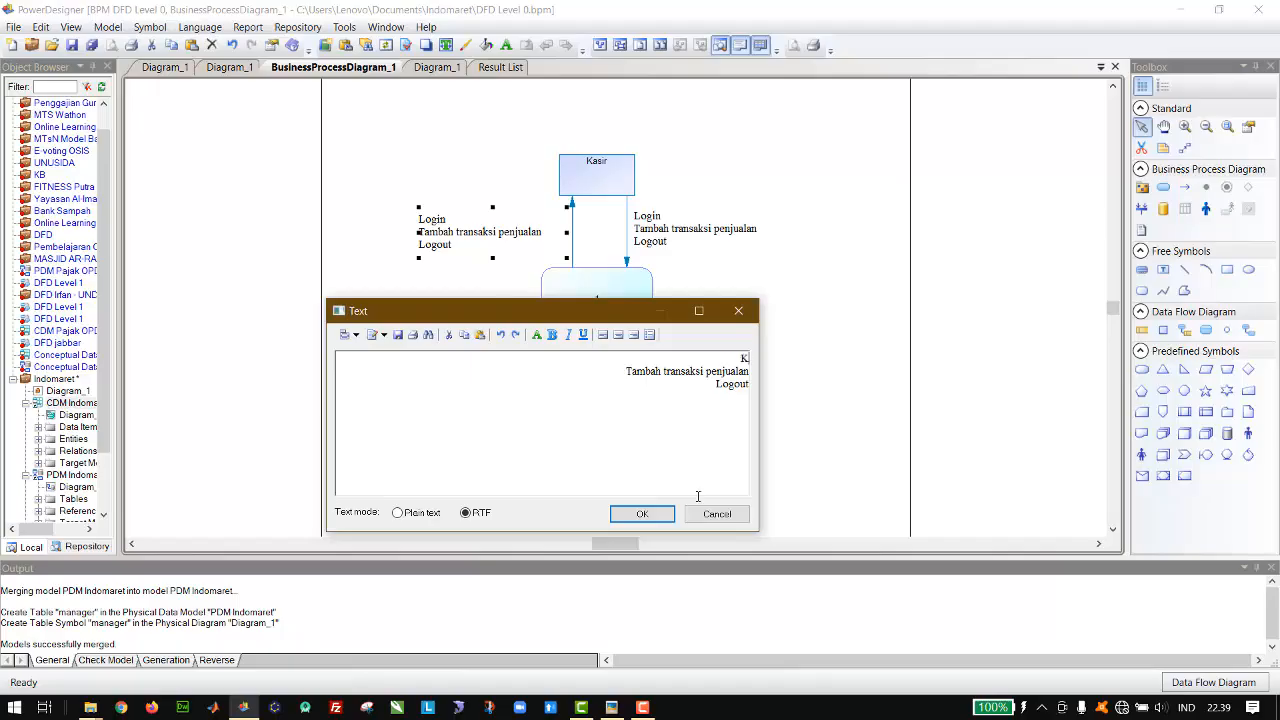
text(onfirmasiLogin)
key(Delete)
text(l)
Step: Reword the remaining lines of the return-flow label as "Info transaksi penjualan" and "Konfirmasi logout", and apply the text
key(ctrl+Left)
key(BackSpace)
key(BackSpace)
key(BackSpace)
key(BackSpace)
key(BackSpace)
key(BackSpace)
text(Info)
key(Up)
text(Konfirmasi )
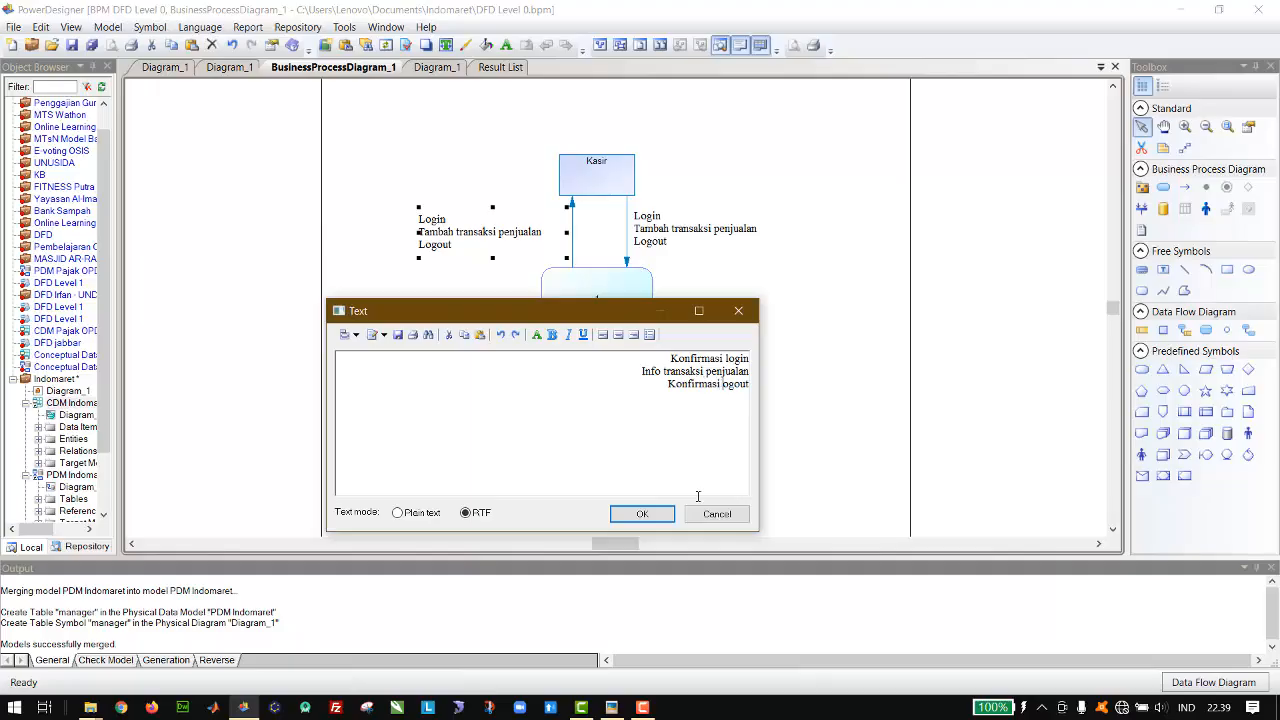
text(l)
click(641, 514)
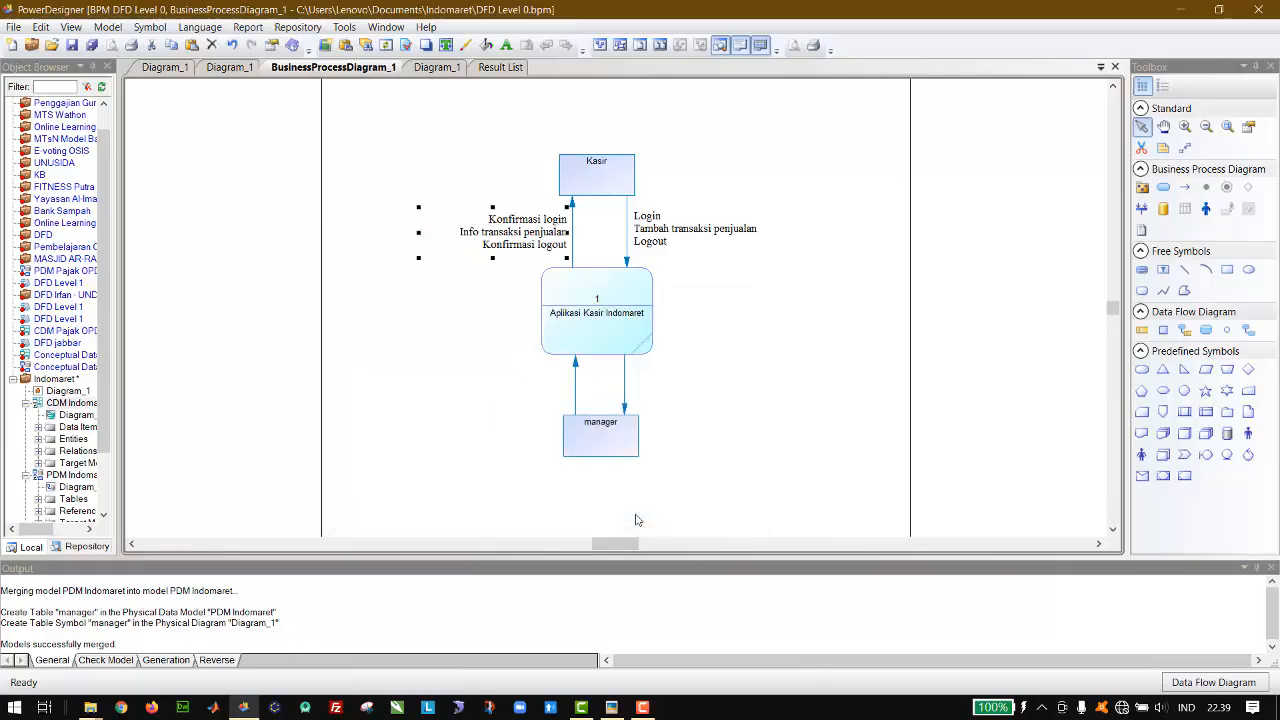
click(811, 208)
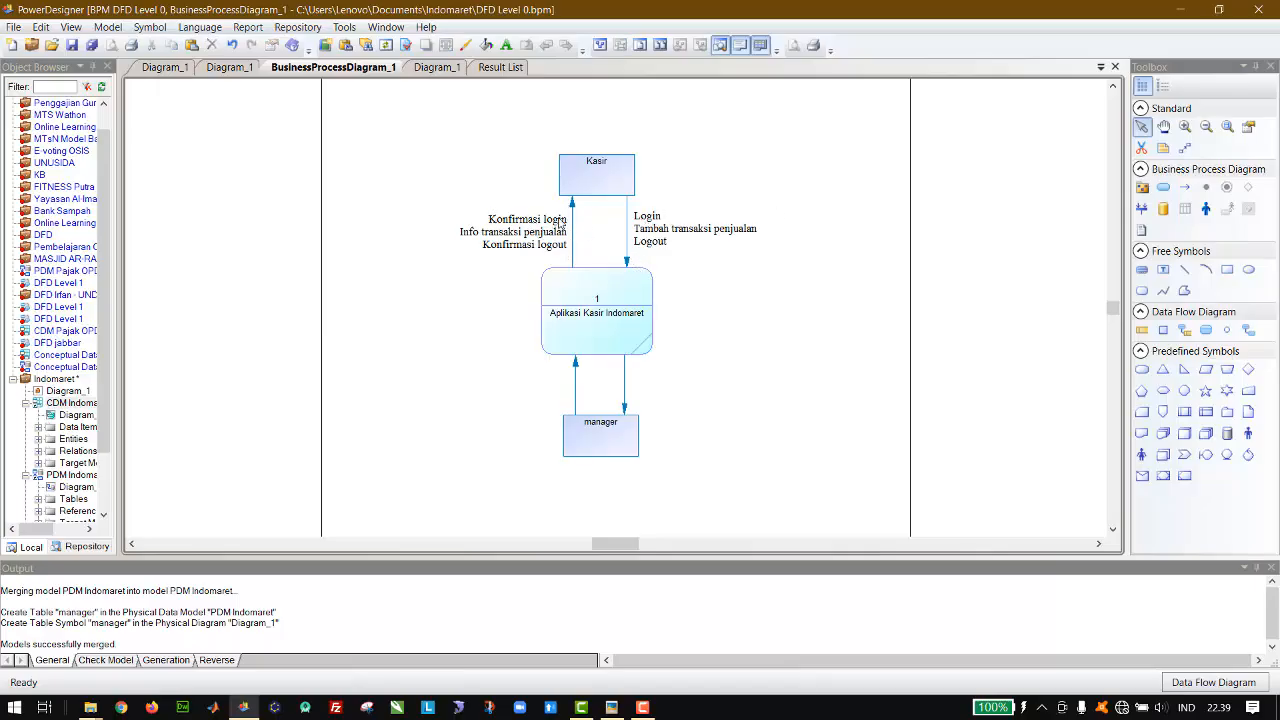
Step: Paste another copy of the three-line login label and place it beside the flow from manager to the process
click(660, 238)
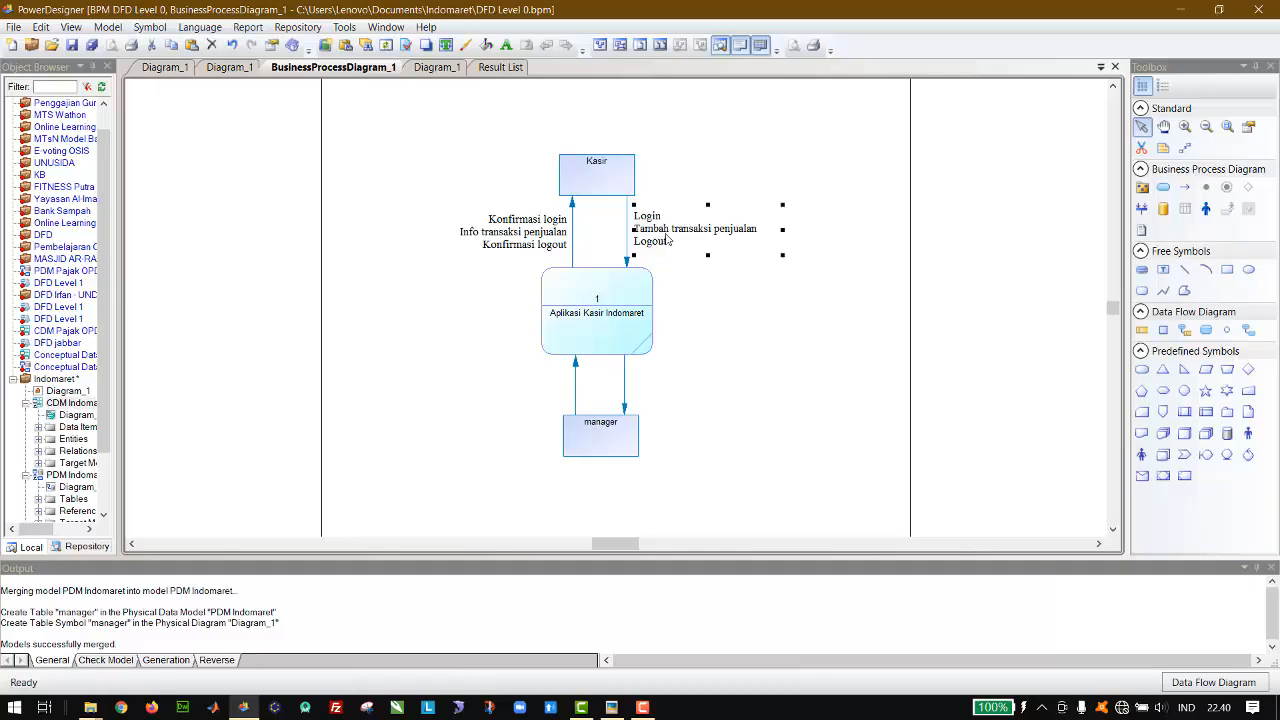
key(ctrl+v)
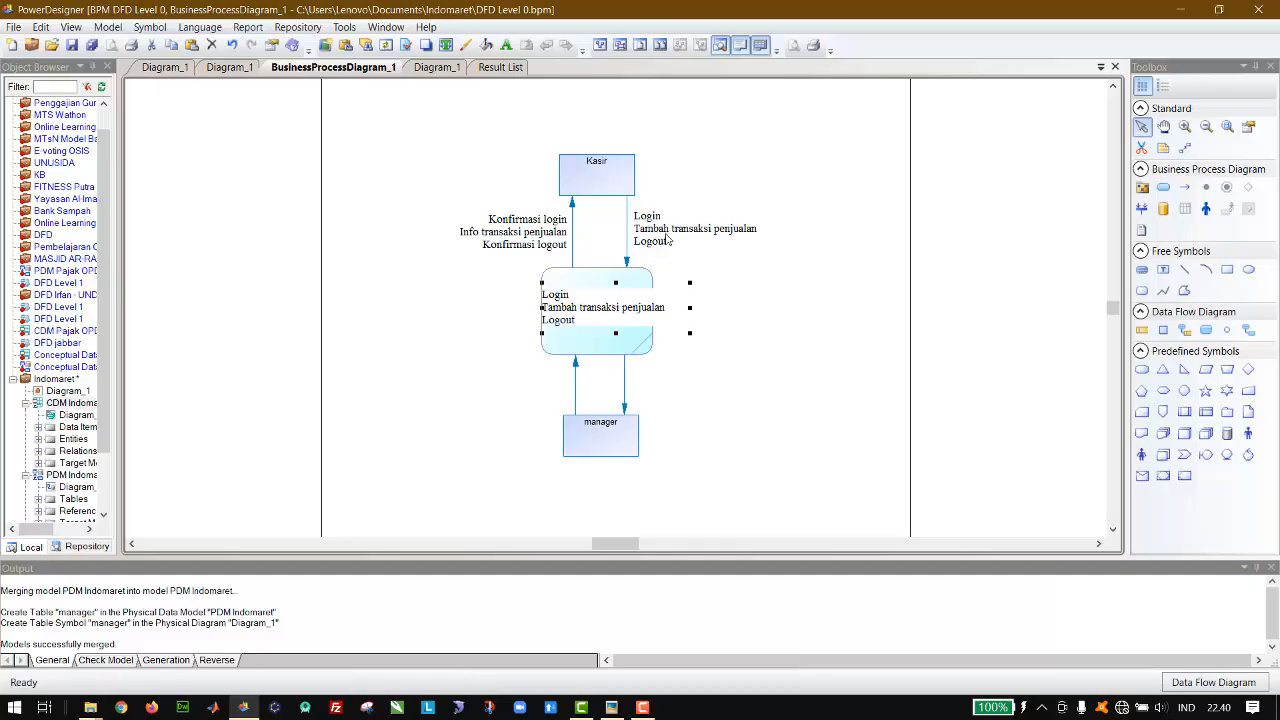
drag(563, 306, 438, 388)
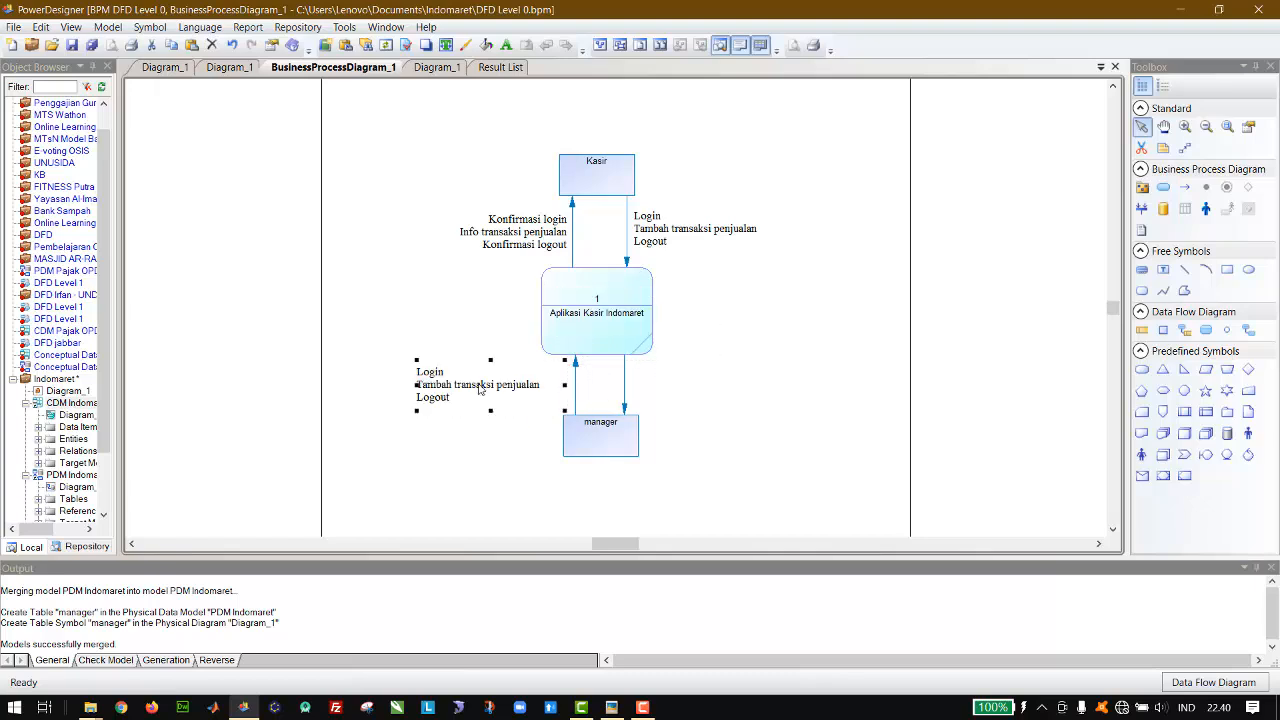
click(610, 432)
Step: Open the text of the label beside the manager's flow to the process and right-align all its lines
double_click(446, 384)
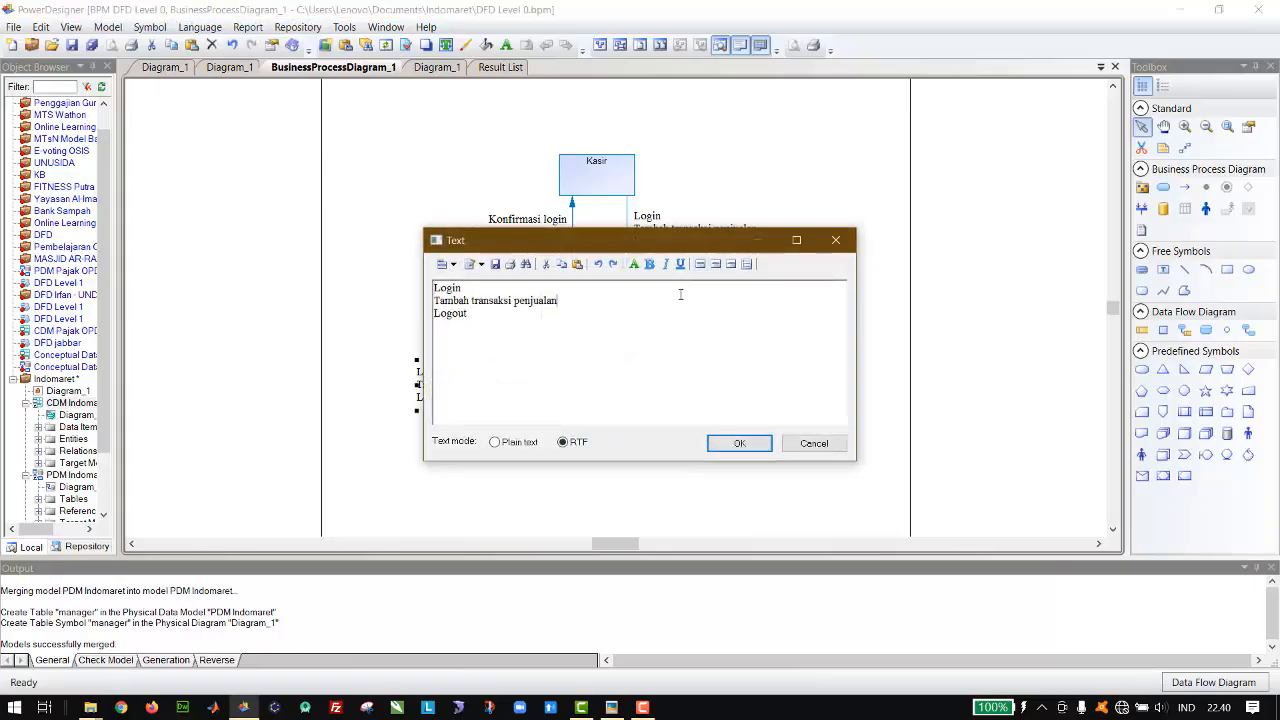
click(731, 264)
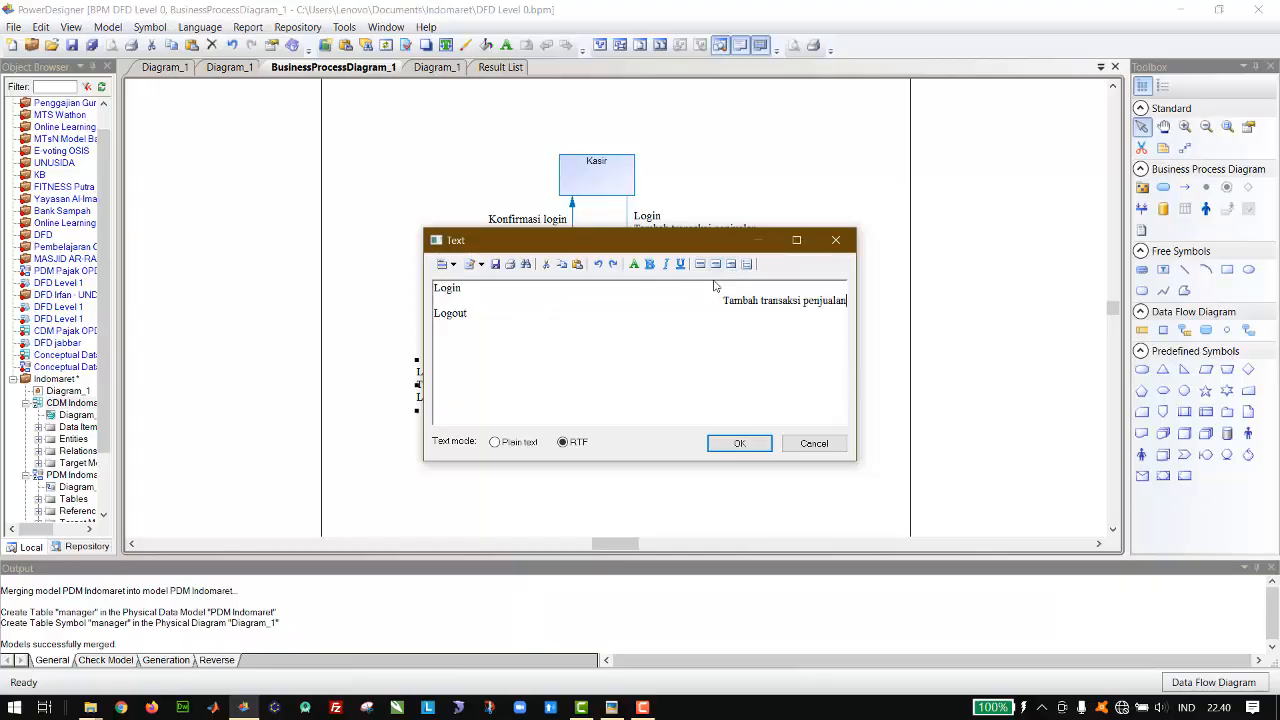
triple_click(691, 300)
key(ctrl+a)
click(731, 264)
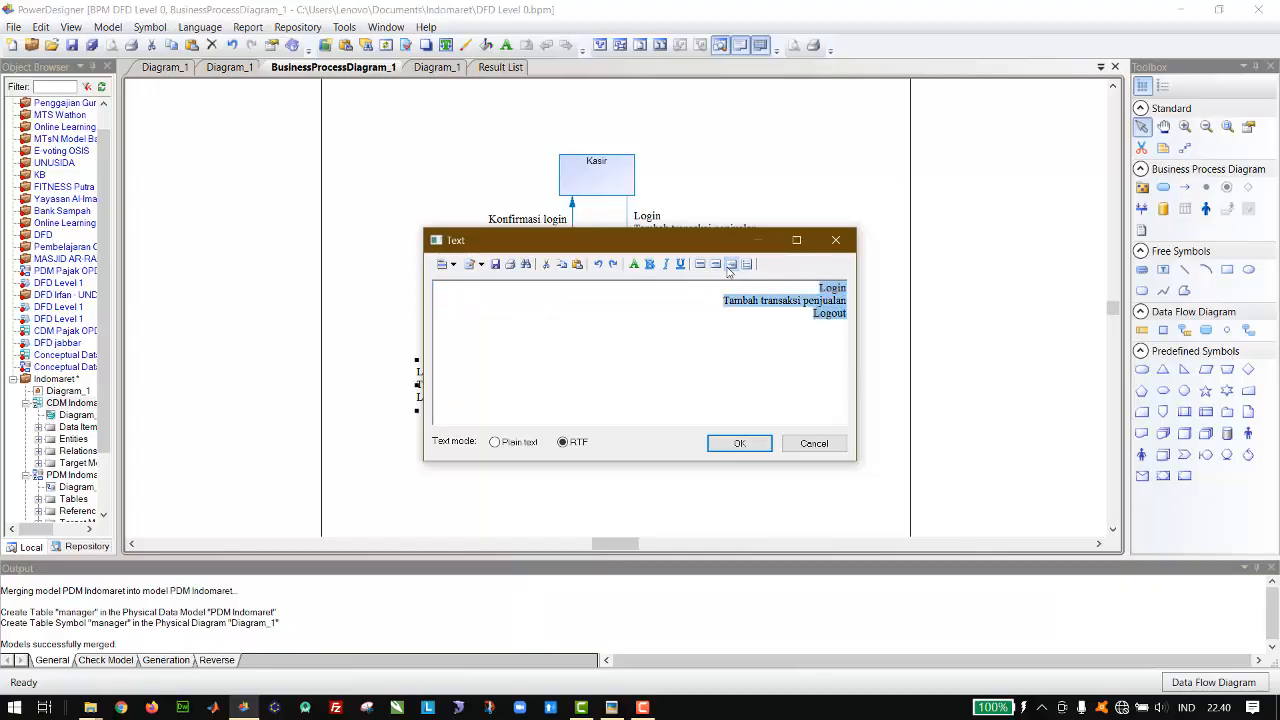
click(797, 312)
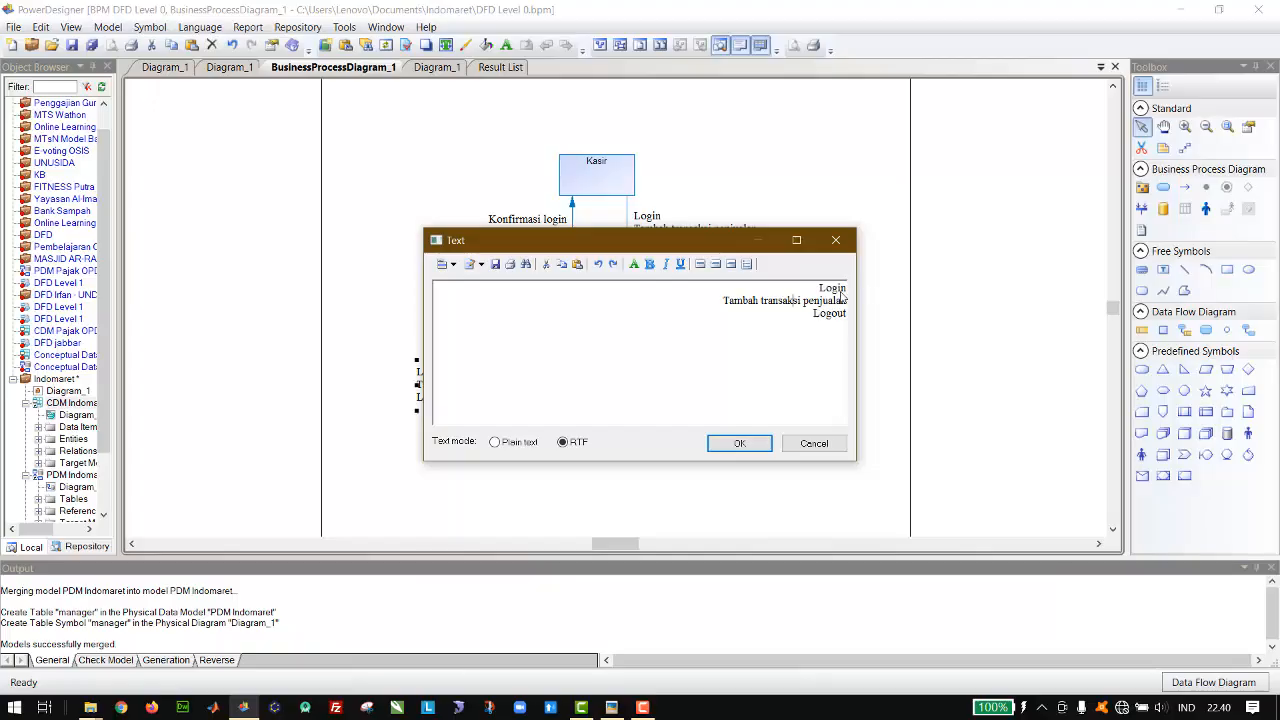
Step: Replace the middle line of the manager flow label with "Kelola data barang"
drag(703, 241, 957, 327)
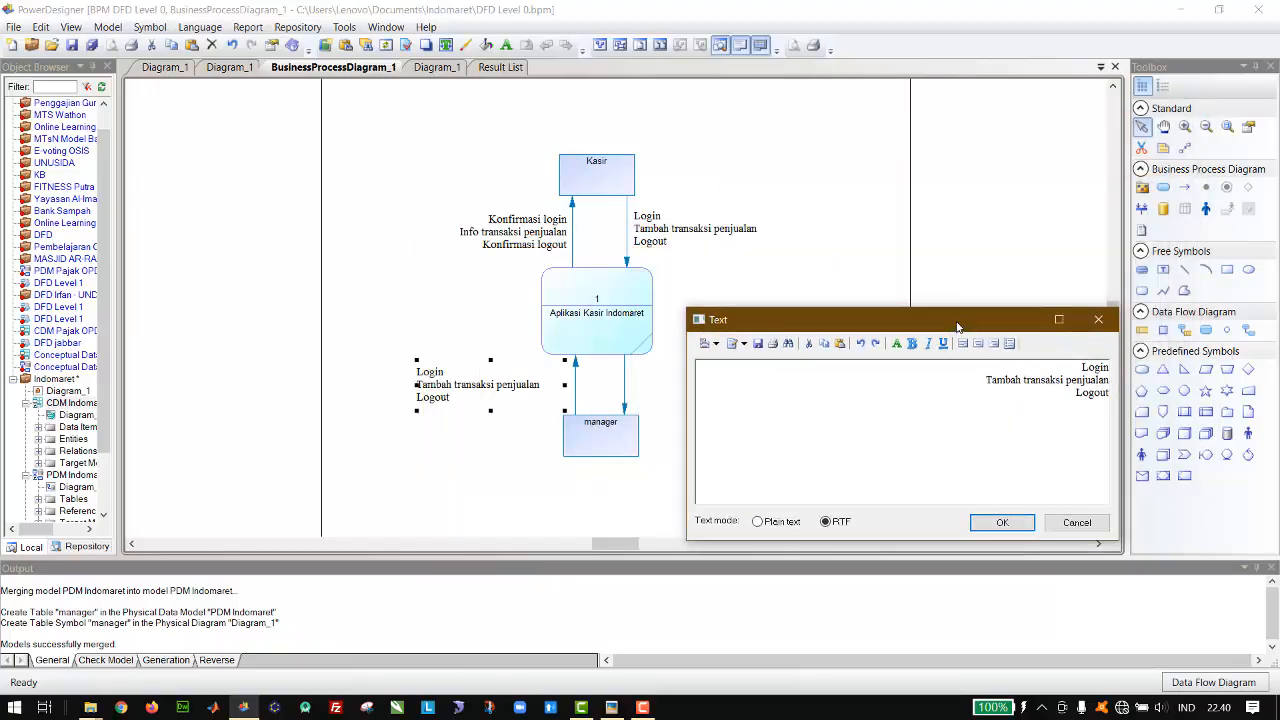
double_click(1006, 380)
drag(1003, 385, 1116, 385)
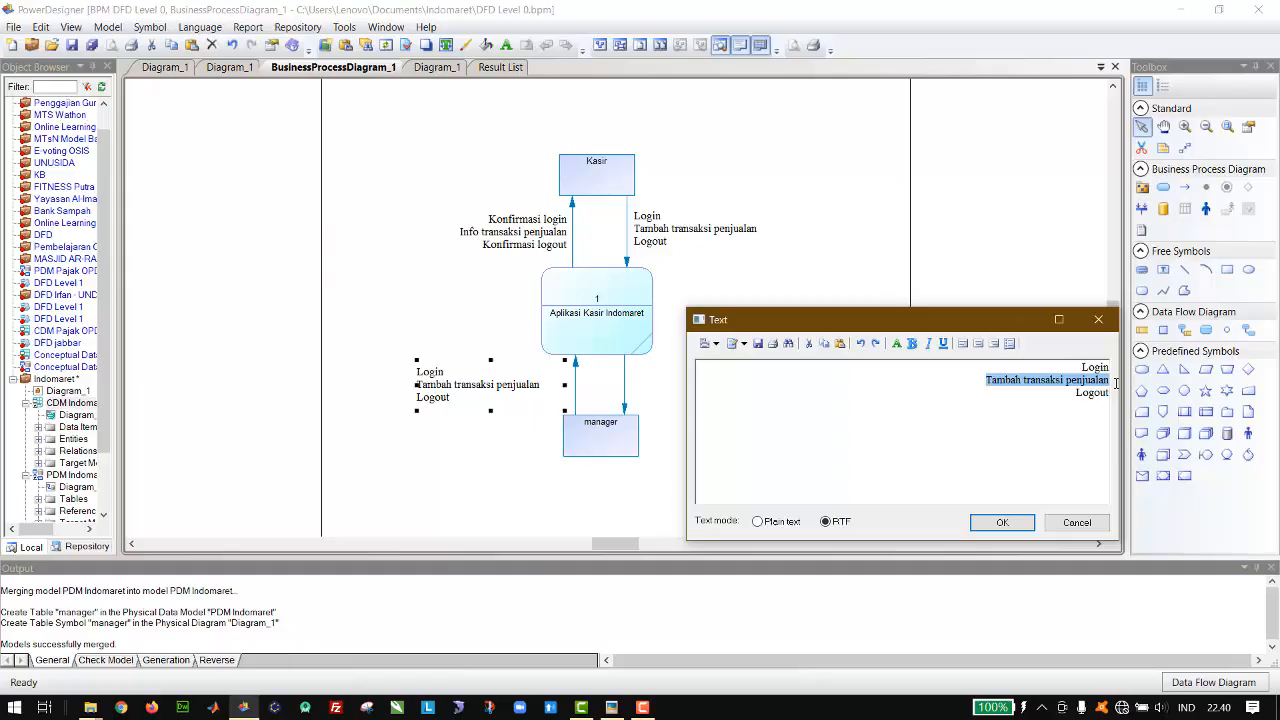
key(BackSpace)
text(Kelola)
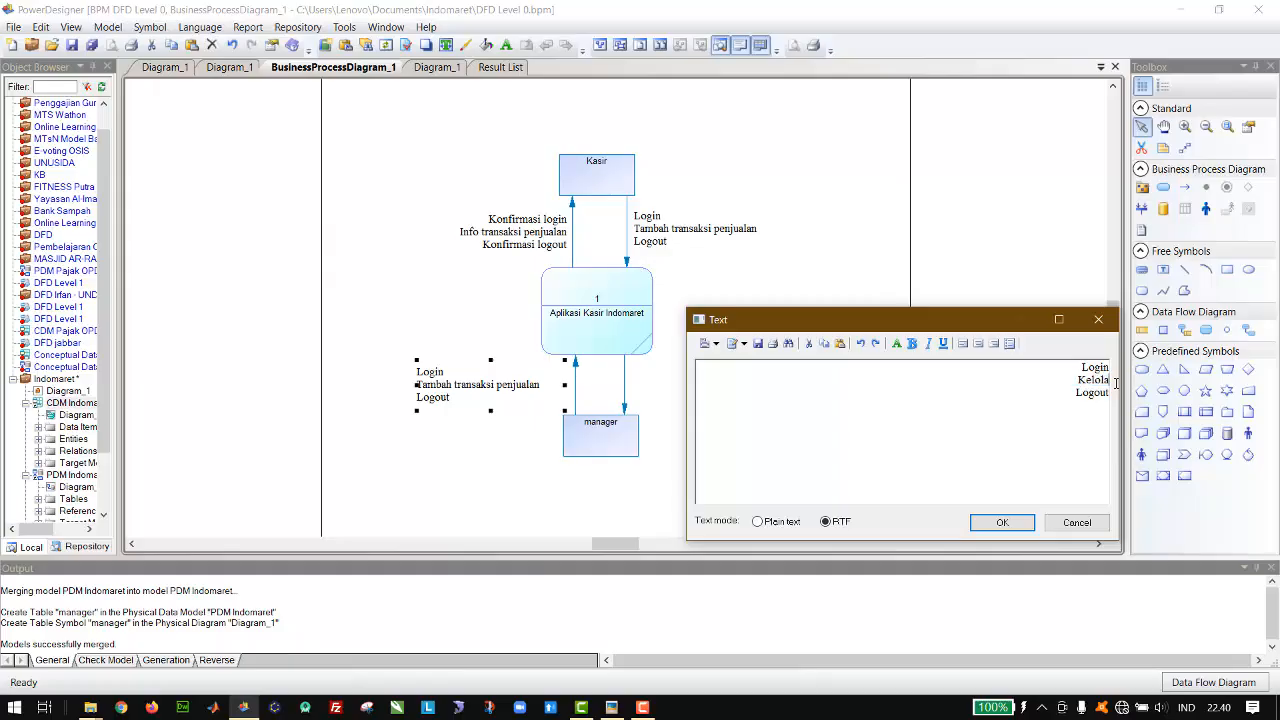
text( data)
key(Left)
key(Left)
key(BackSpace)
key(End)
text(barang)
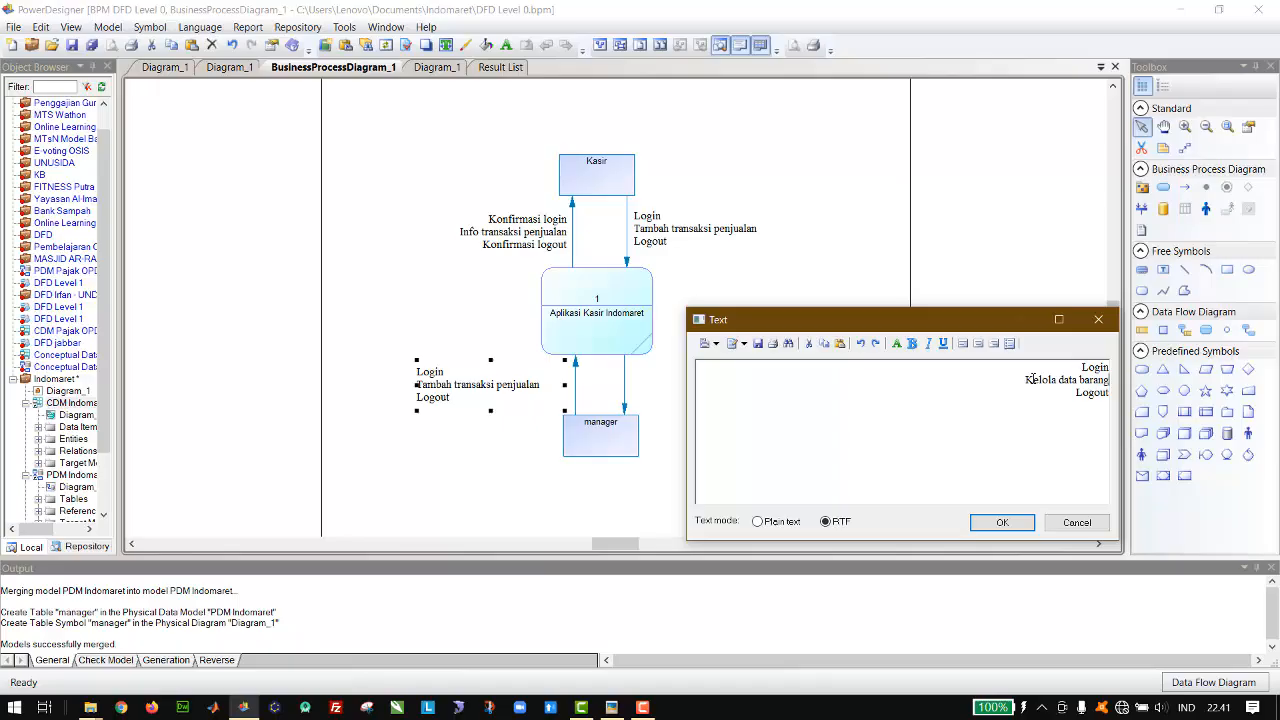
Step: Add the line "Mencari info penjualan" below "Kelola data barang" in the manager flow label and apply the text
drag(945, 330, 1038, 220)
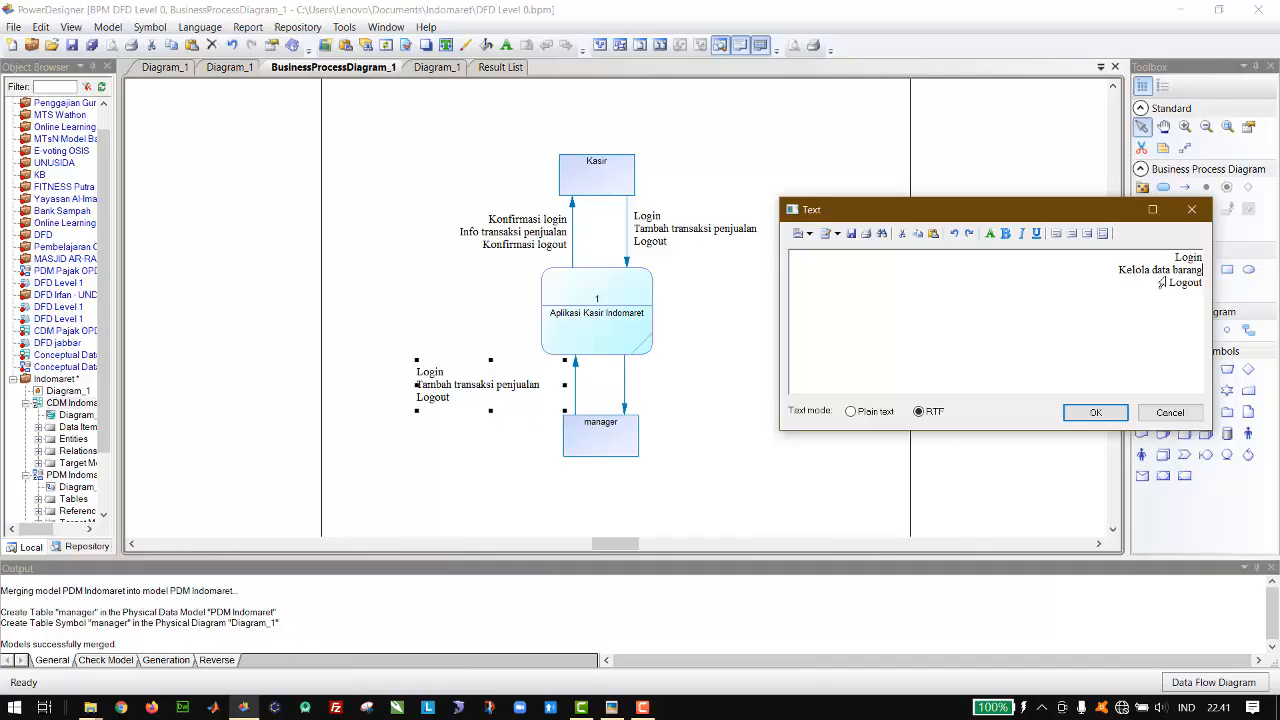
key(Return)
text(Mencari  info penjualan)
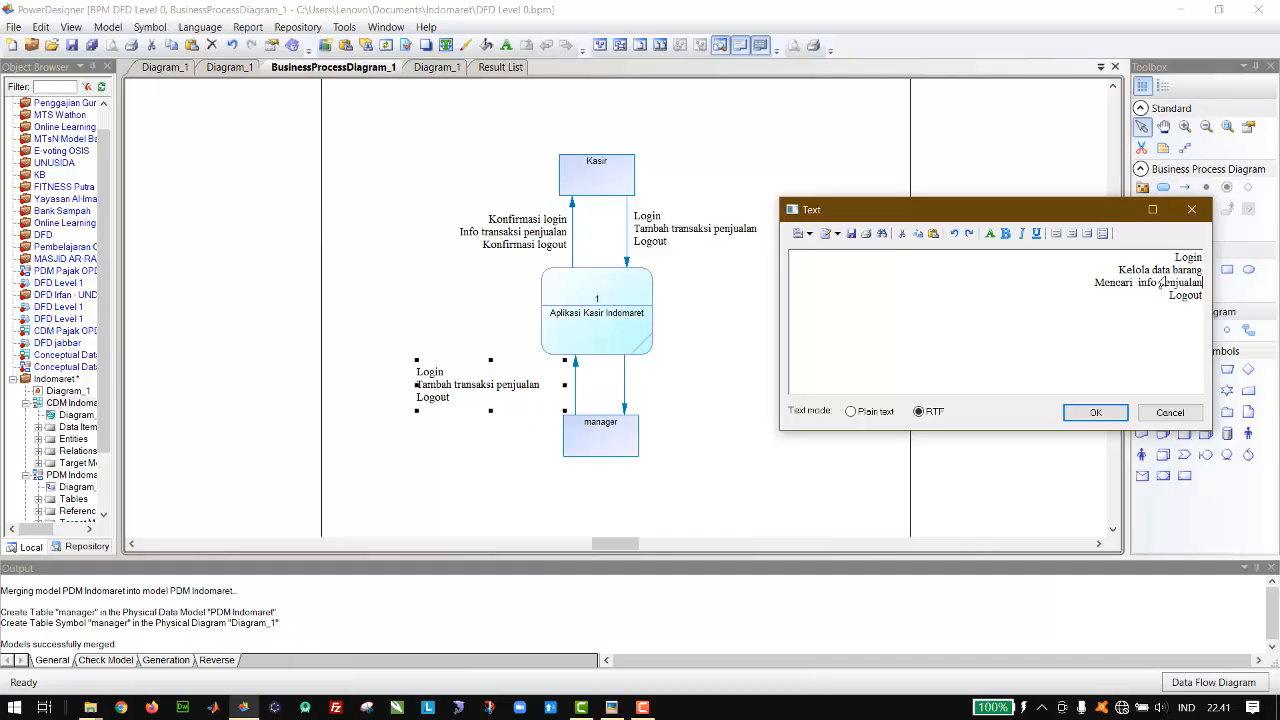
key(BackSpace)
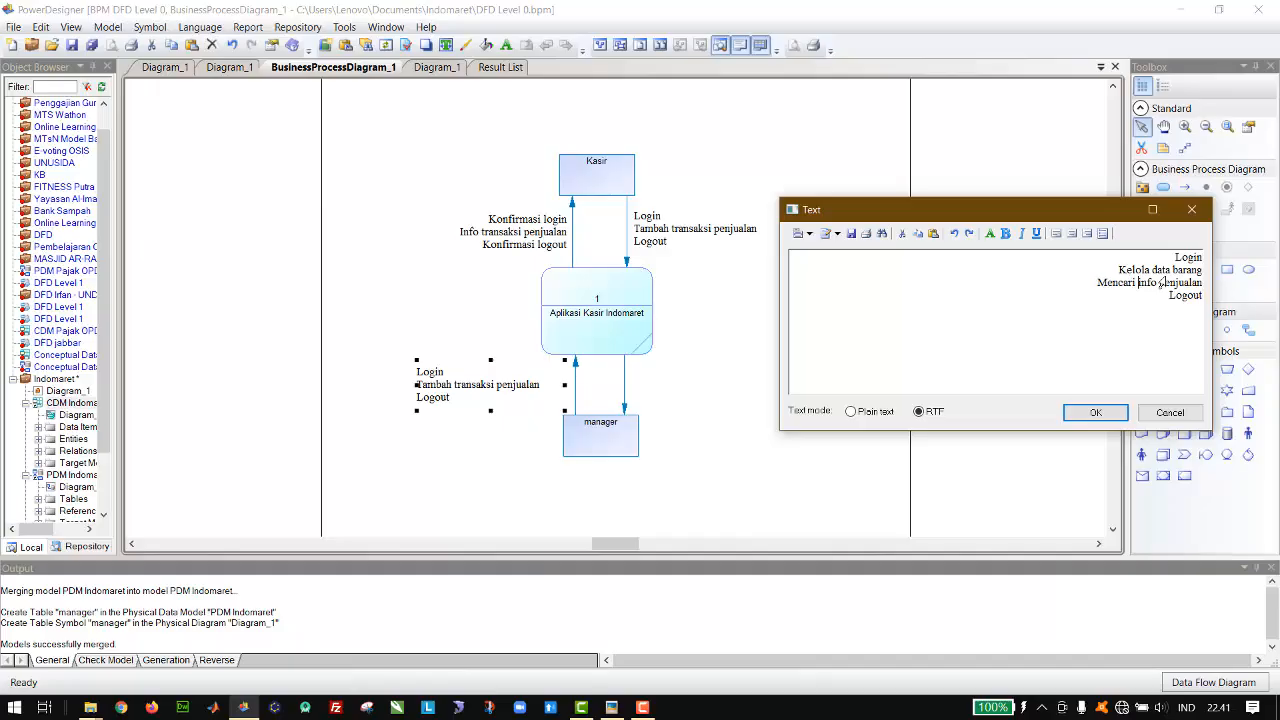
click(1096, 413)
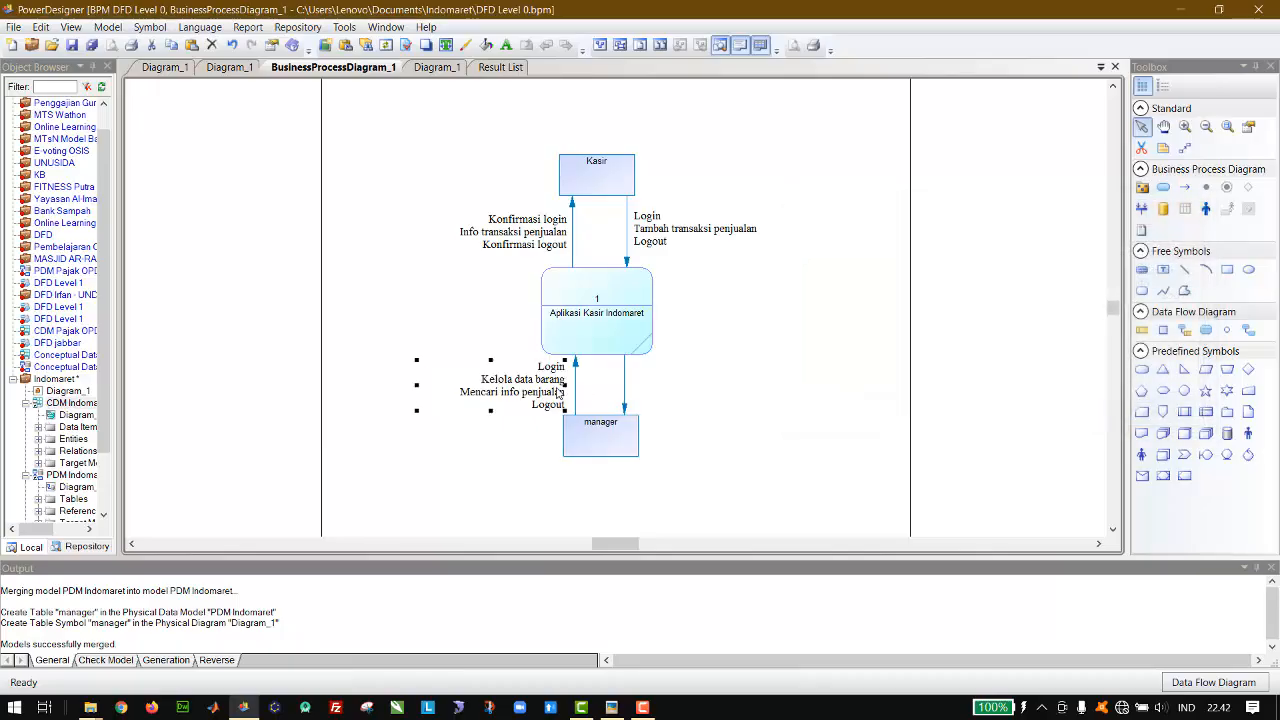
Step: Paste a copy of the manager label beside the flow from the process to manager and left-align all its lines
key(ctrl+v)
drag(653, 320, 745, 396)
double_click(746, 396)
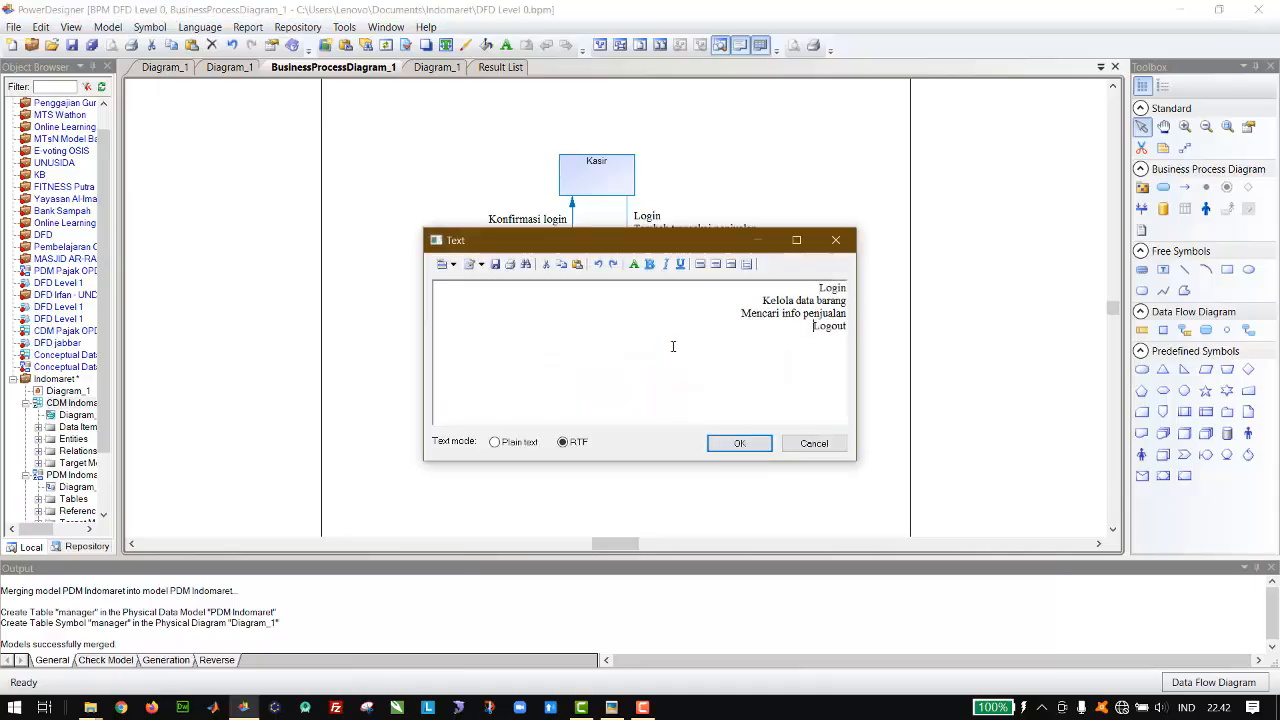
click(721, 290)
key(ctrl+a)
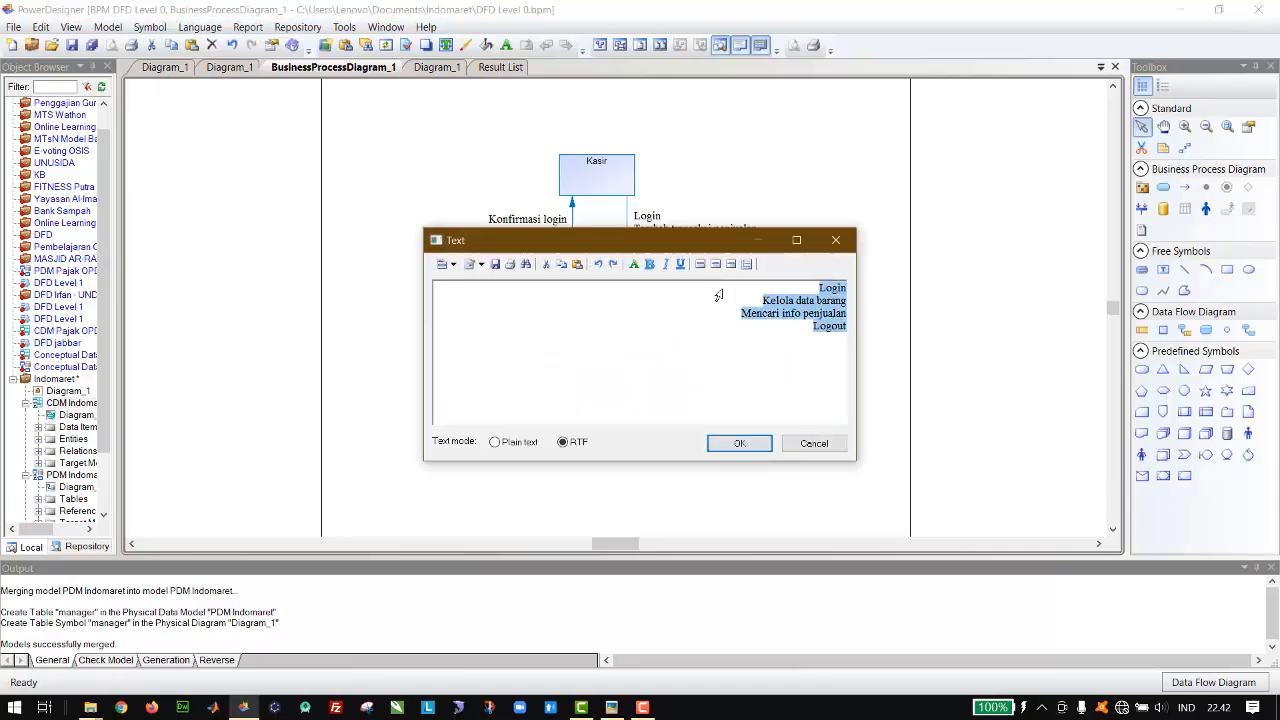
click(700, 264)
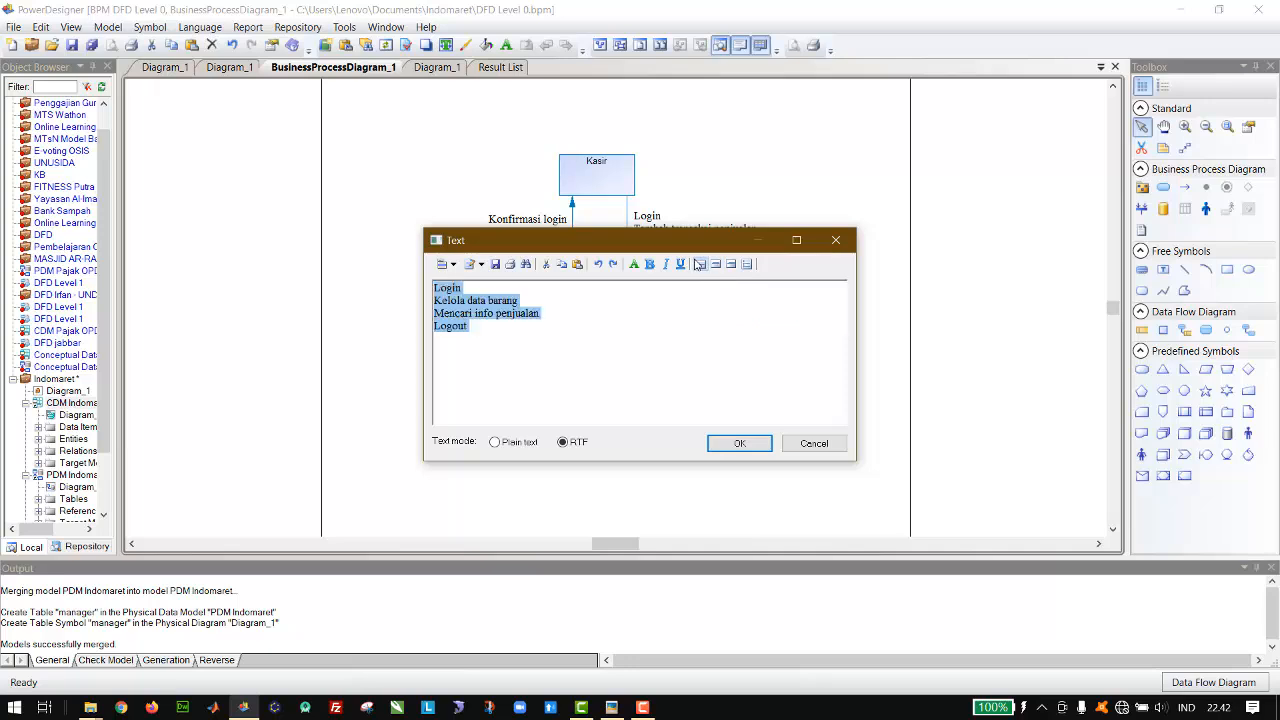
Step: Reword the second and third lines of the copied label as "Info data barang" and "Laporan penjualan"
click(534, 304)
key(BackSpace)
key(BackSpace)
key(BackSpace)
key(BackSpace)
key(BackSpace)
key(BackSpace)
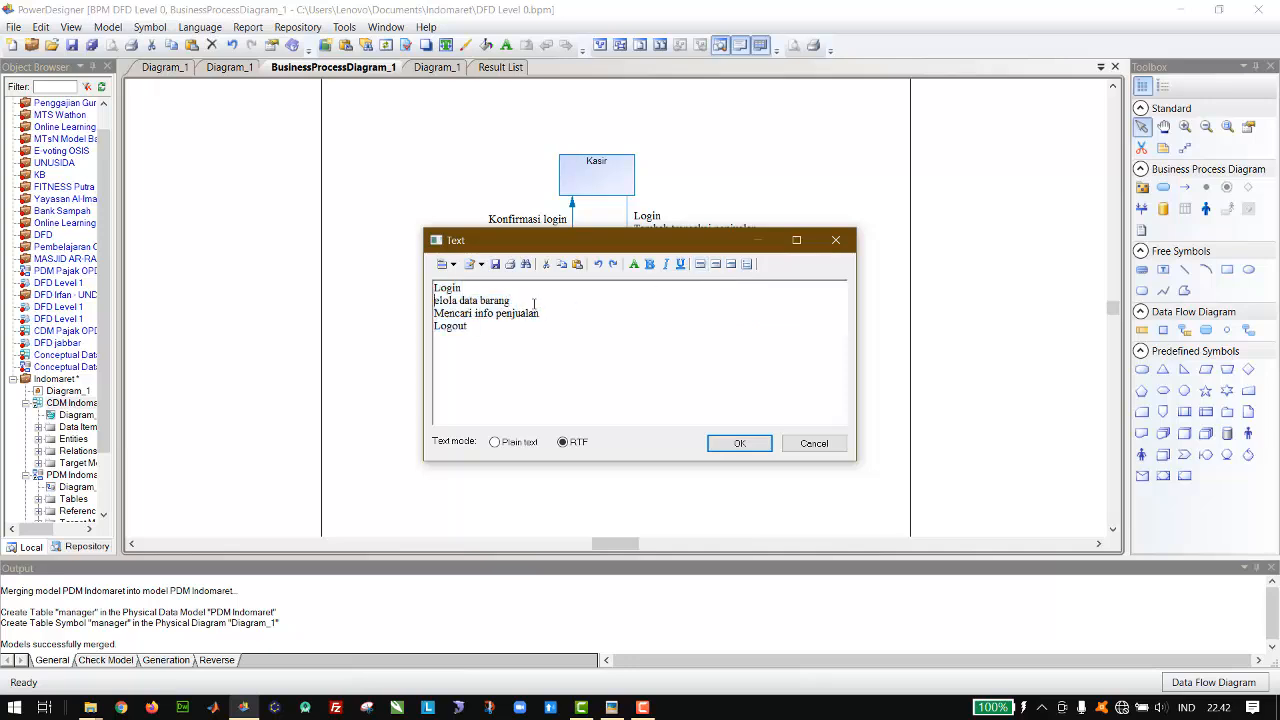
text(Info)
key(BackSpace)
key(BackSpace)
key(BackSpace)
key(BackSpace)
key(BackSpace)
key(BackSpace)
key(BackSpace)
key(BackSpace)
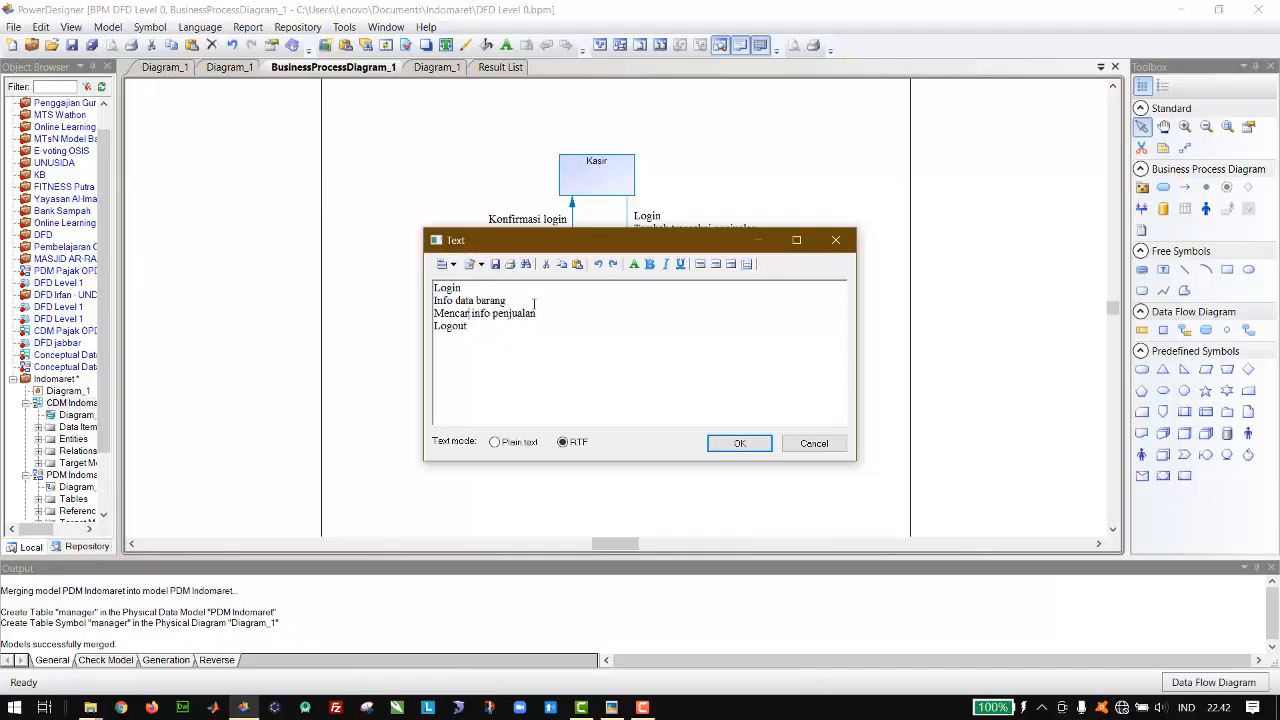
text(Laporan info penjualan)
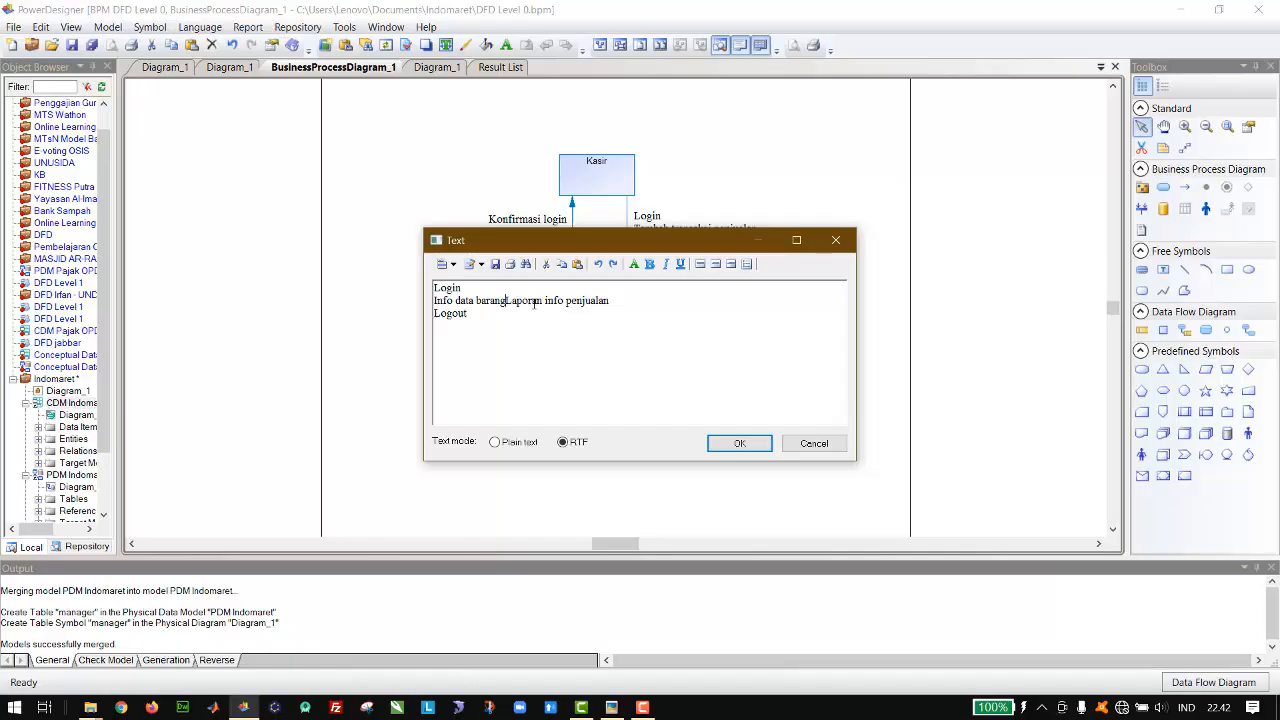
key(Return)
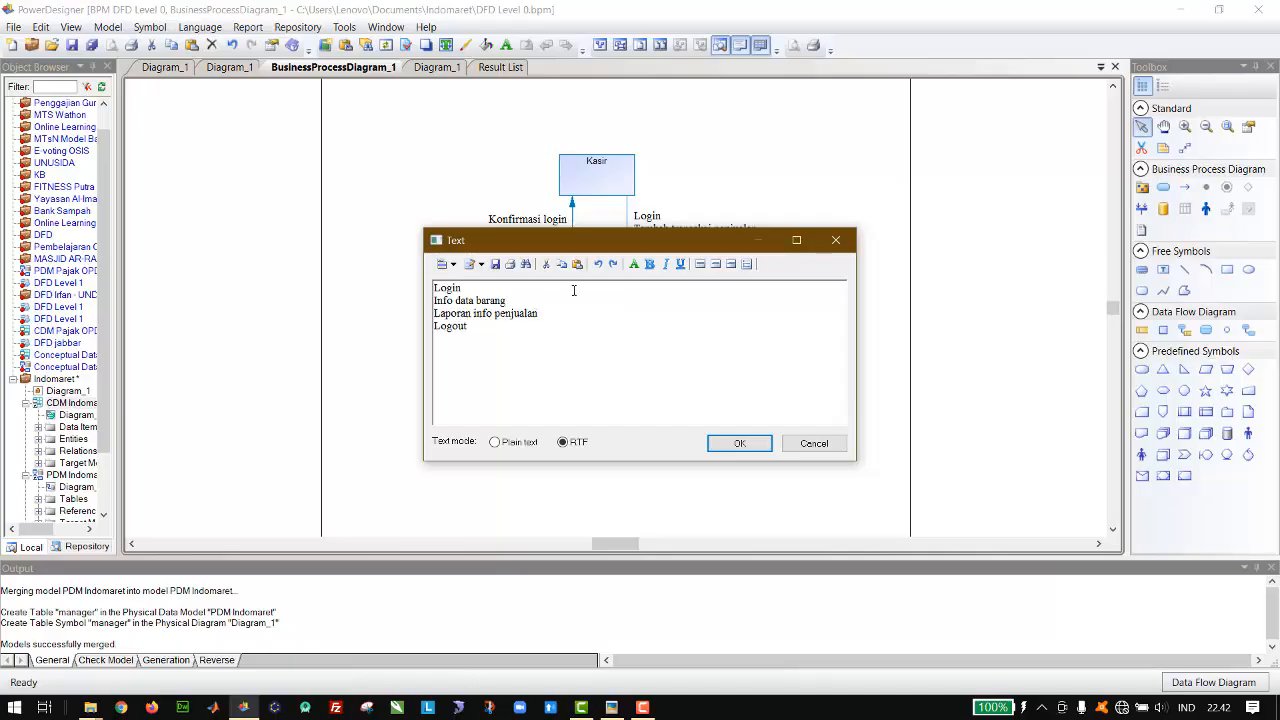
double_click(476, 313)
key(BackSpace)
Step: Change the last line of the copied label to "Konfirmasi logout"
key(Home)
text(Konfirmasi)
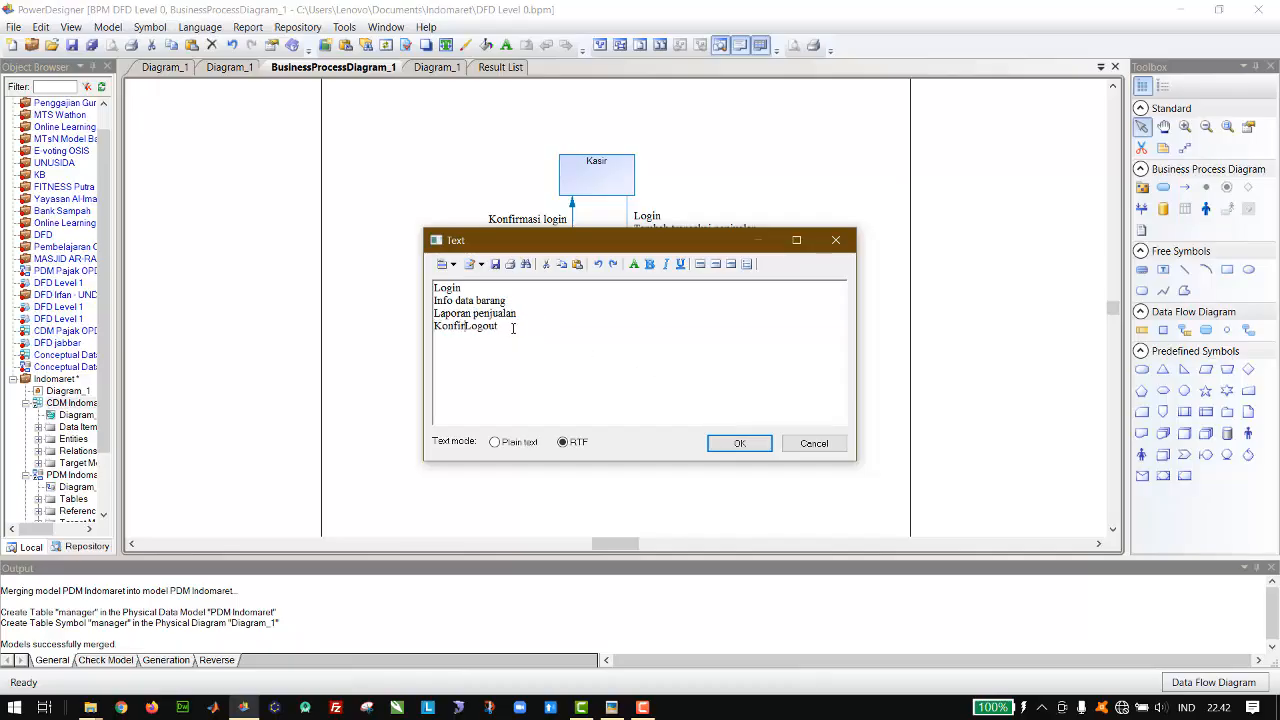
key(Delete)
text(l)
Step: Change the label's first line to "Konfirmasi login", apply the text, and nudge the label slightly down beside its flow
key(Up)
key(Up)
key(Delete)
text(l)
key(Left)
text(Konfirmasi)
click(733, 444)
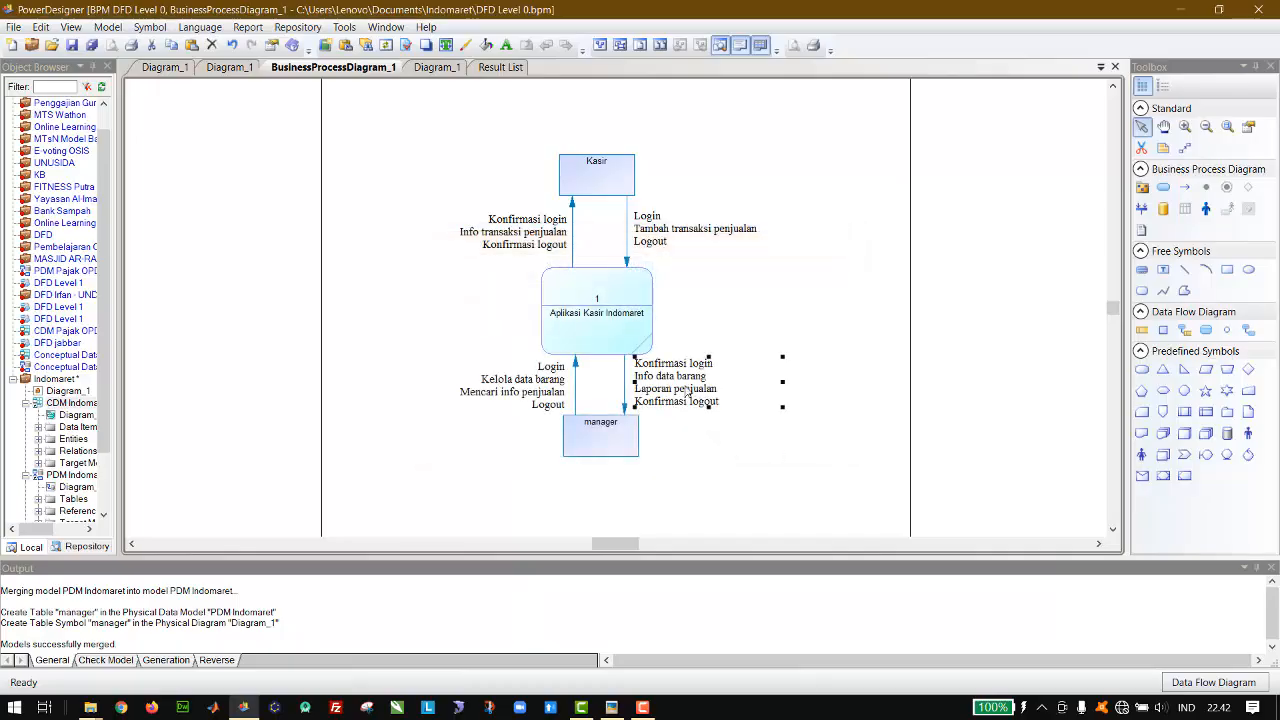
key(Down)
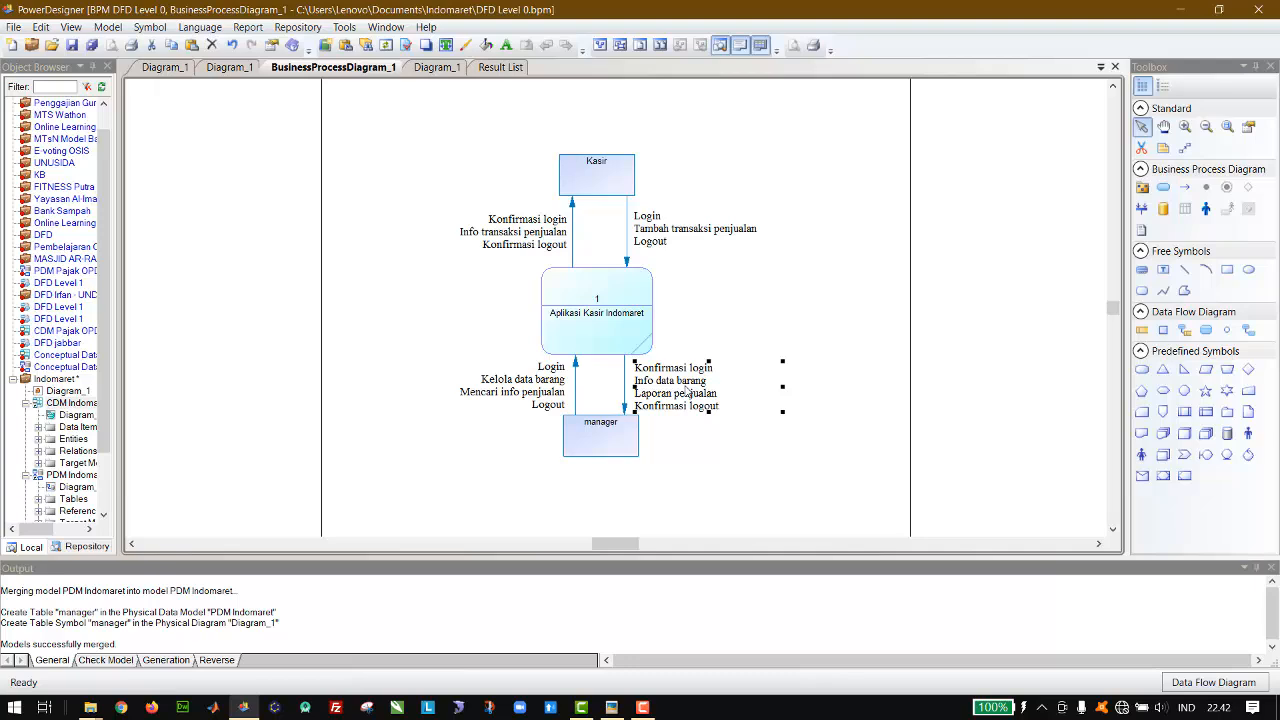
click(840, 343)
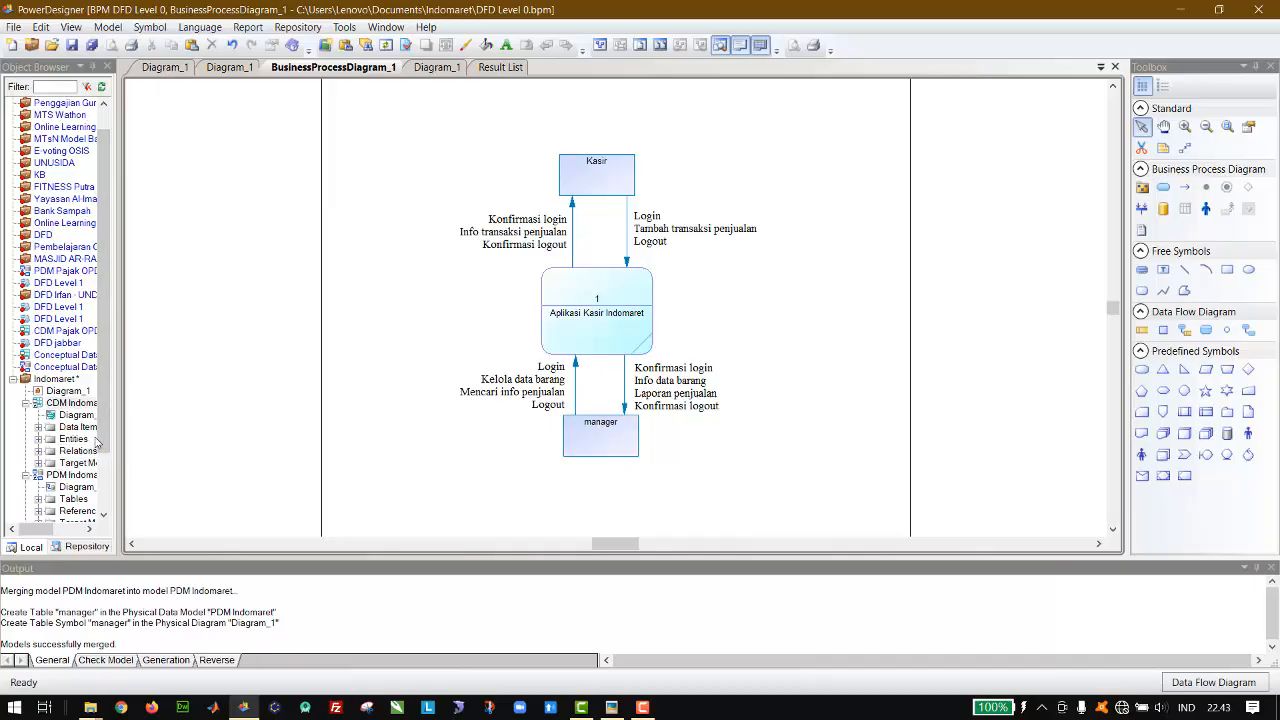
Step: Start a new model in the Indomaret project and choose Data Flow Diagram as its type
scroll(97, 443, down, 2)
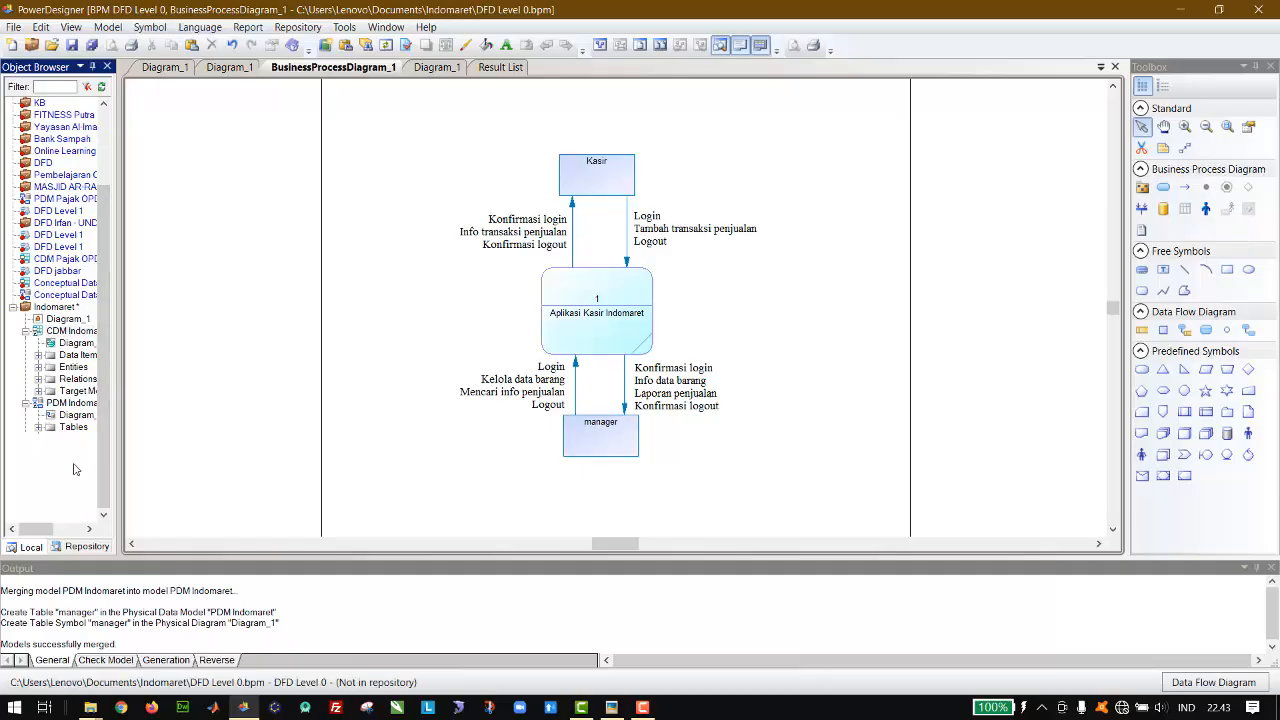
click(76, 467)
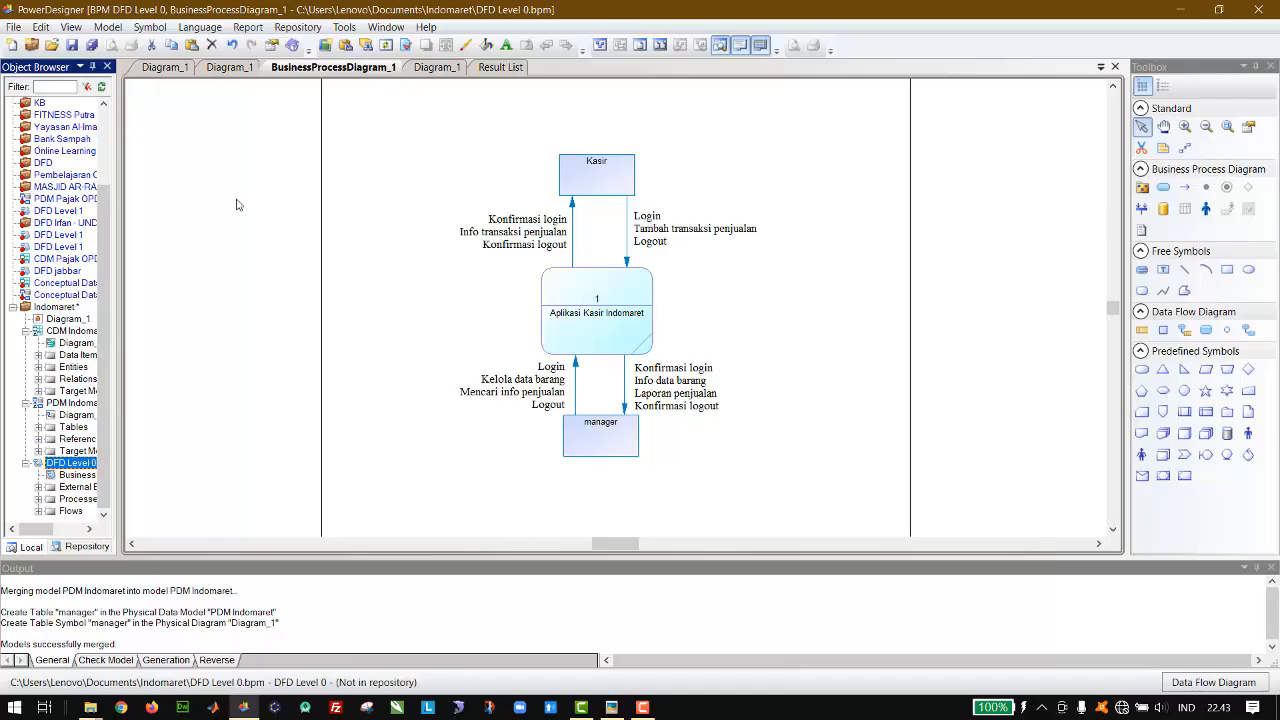
click(14, 27)
click(30, 46)
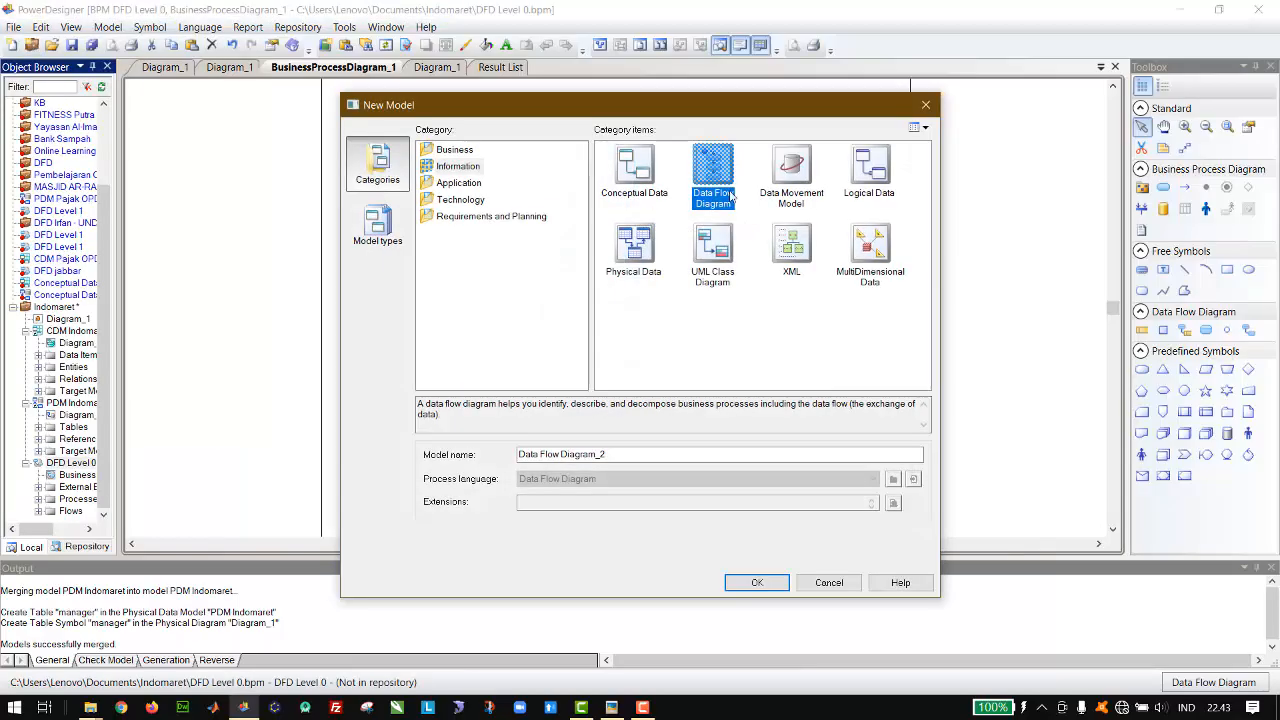
click(727, 184)
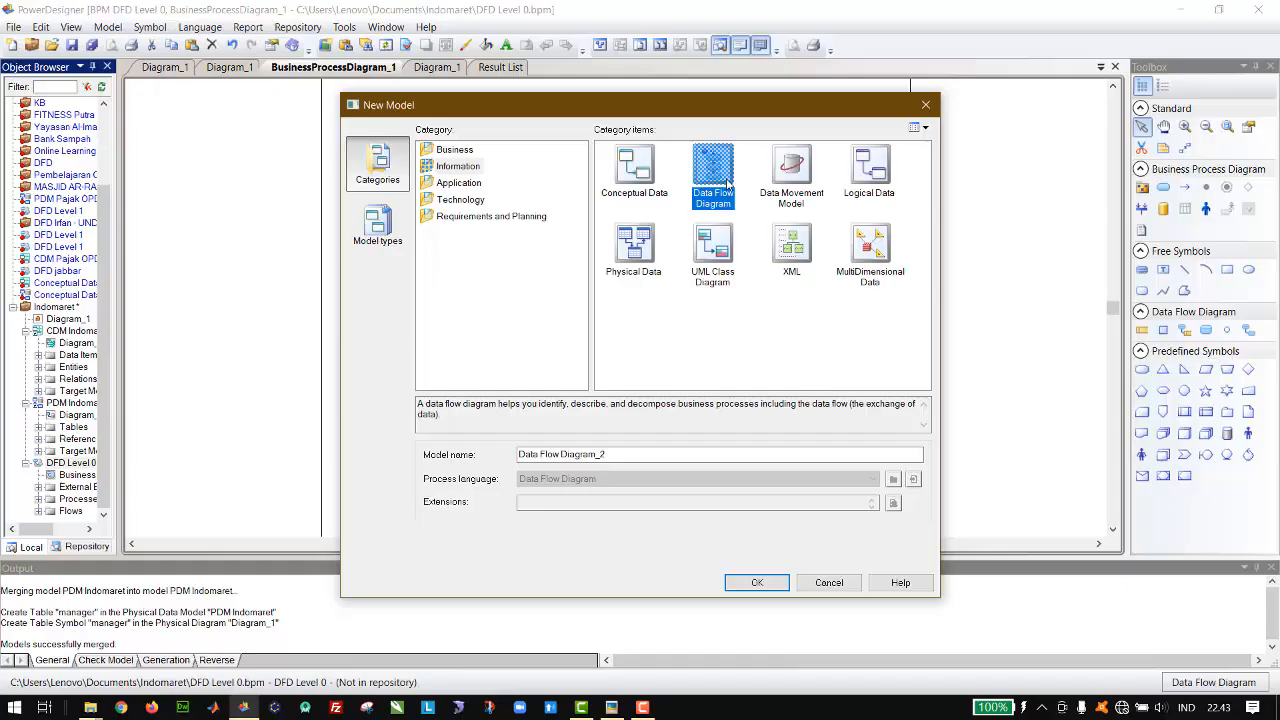
Step: Name the new data flow model "DFD Level 1" and create it
click(692, 457)
key(ctrl+a)
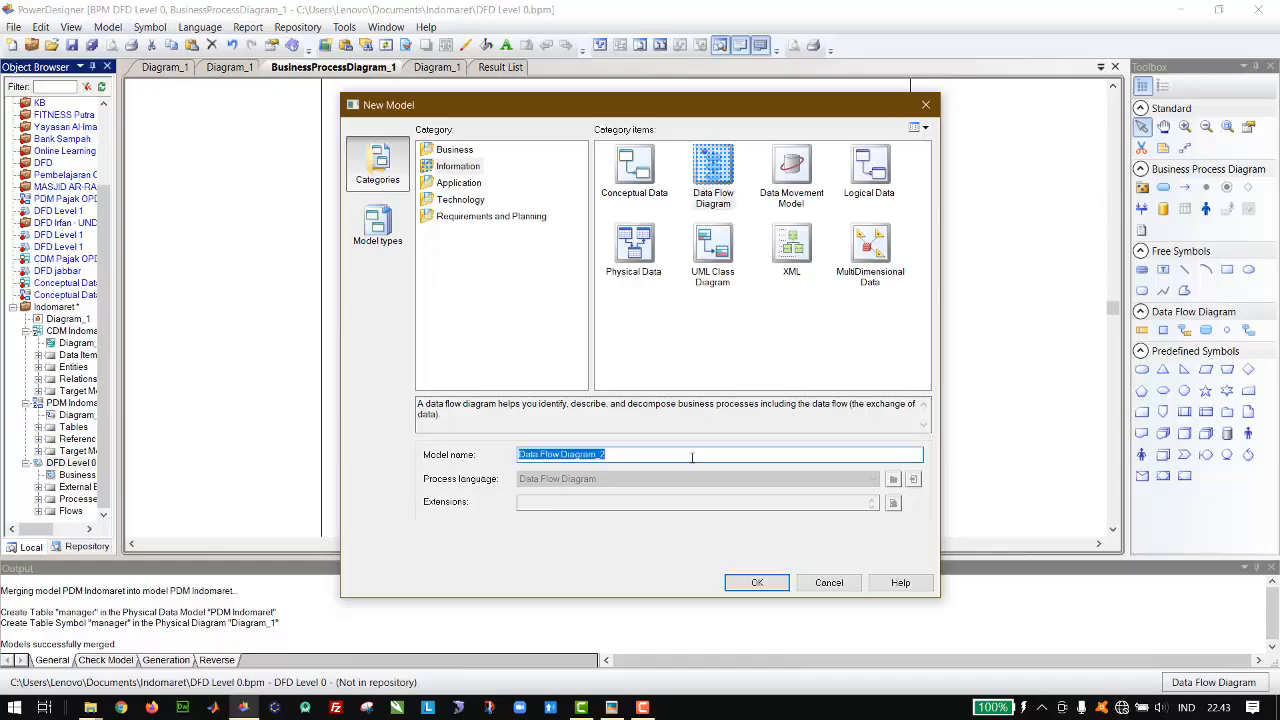
text(DFD)
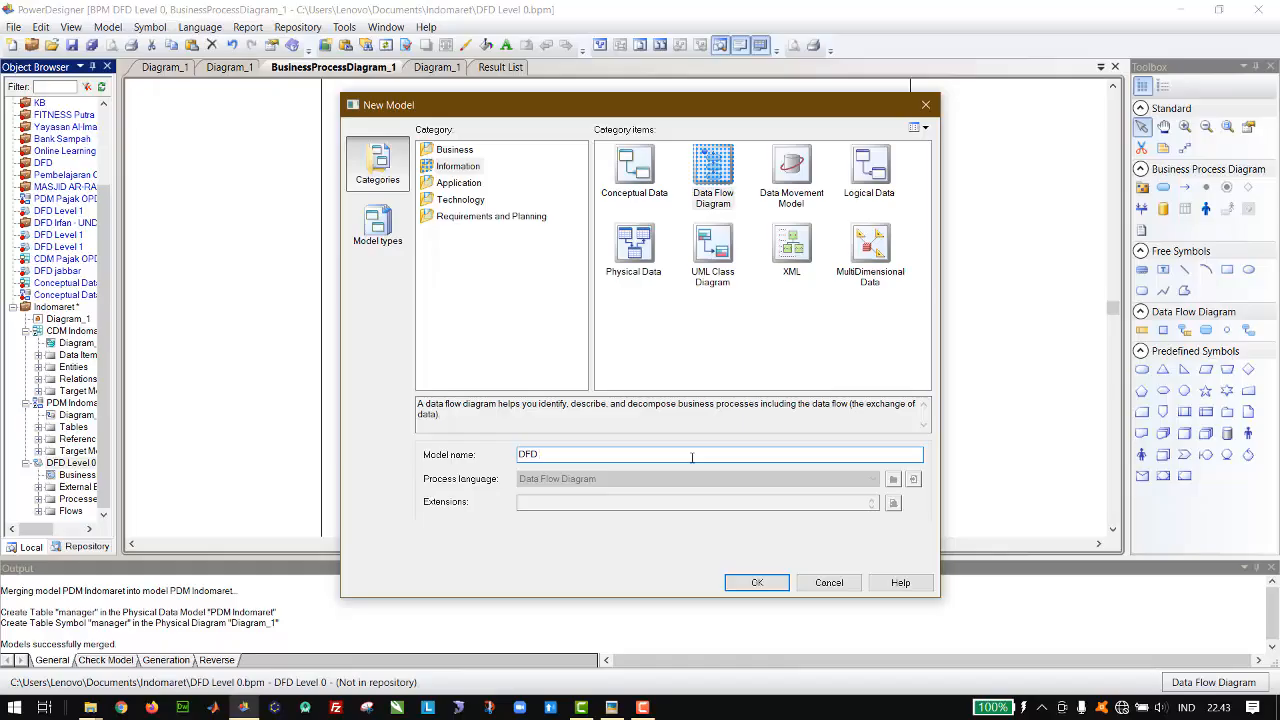
text( Leevl)
text( 1)
key(Left)
key(Left)
key(BackSpace)
key(BackSpace)
key(BackSpace)
text(ve)
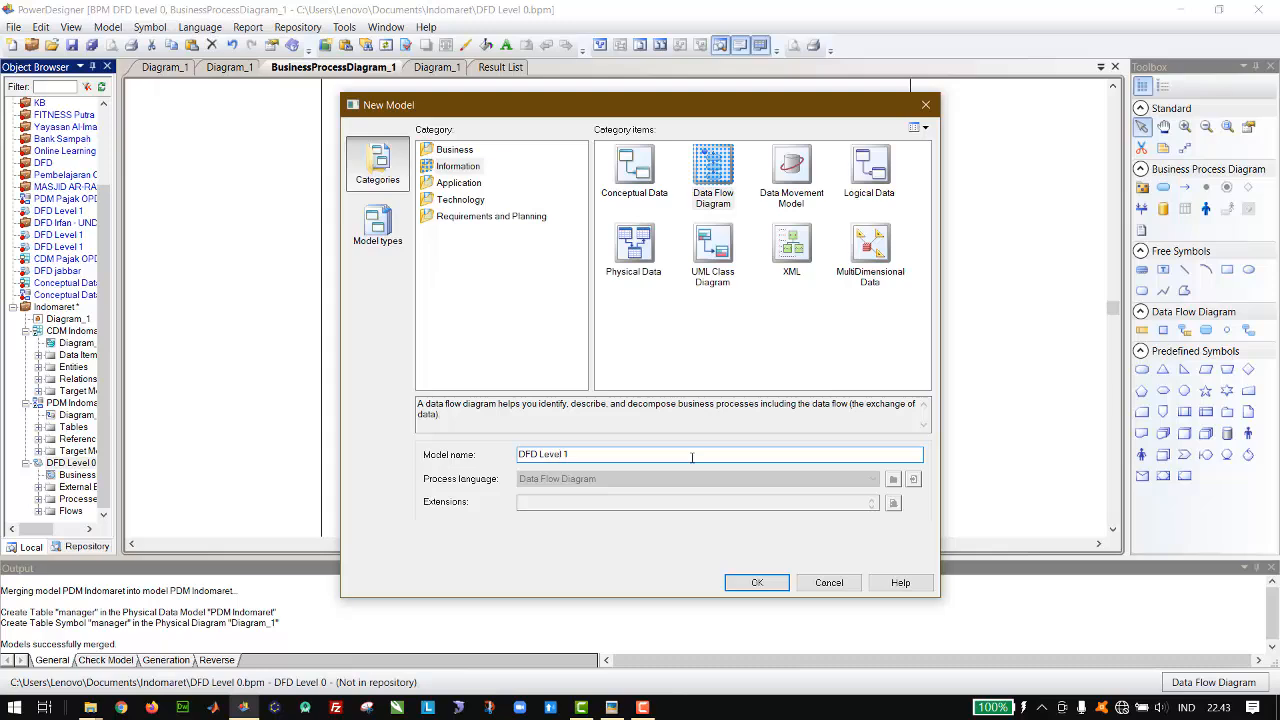
click(764, 578)
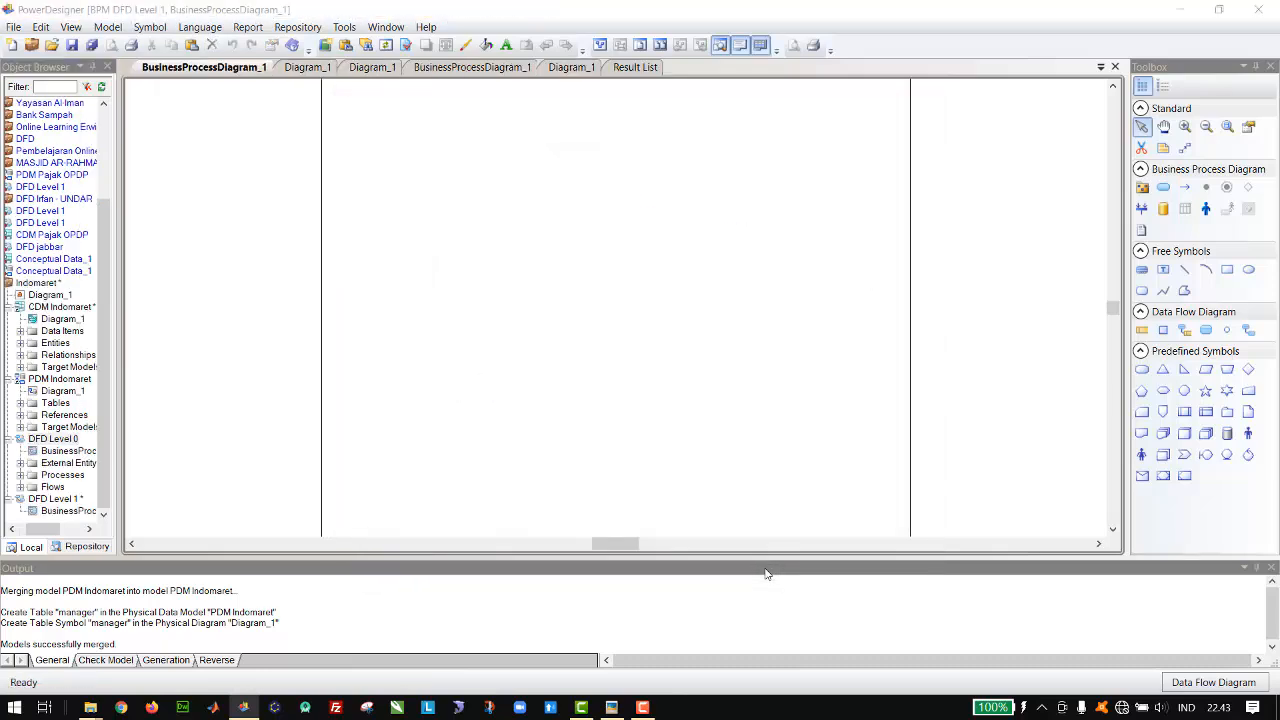
click(172, 68)
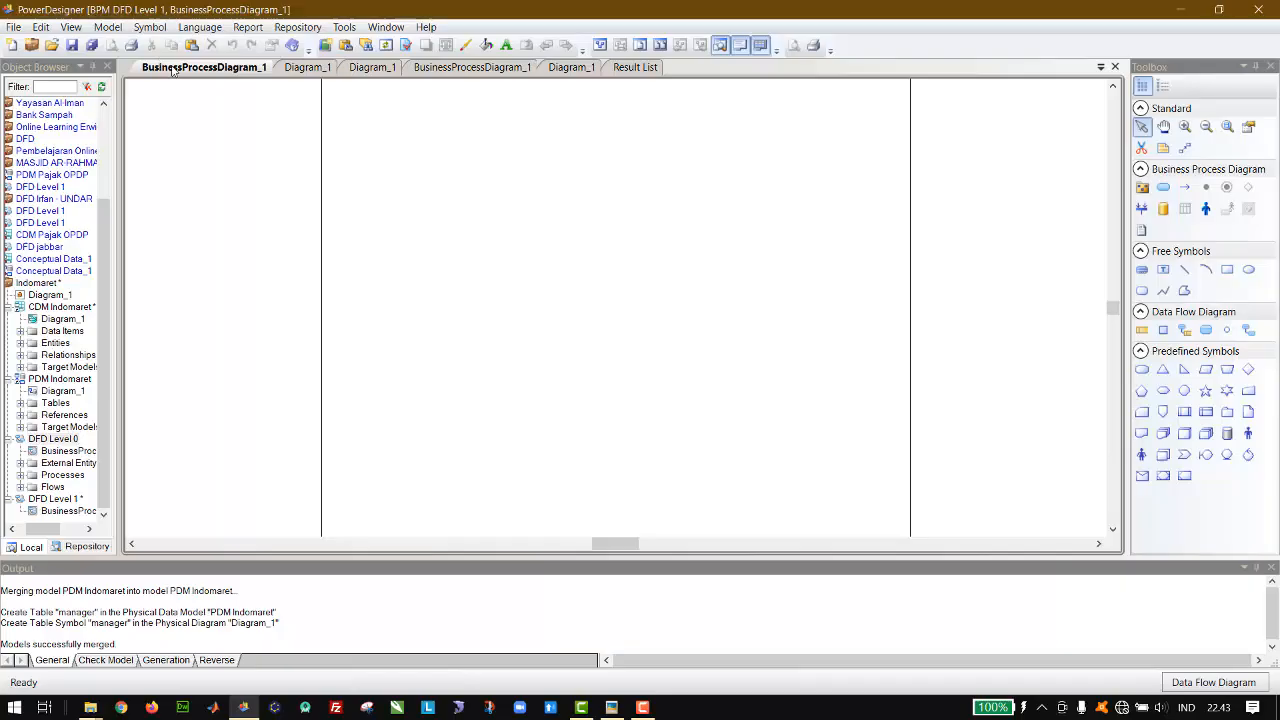
drag(172, 68, 623, 285)
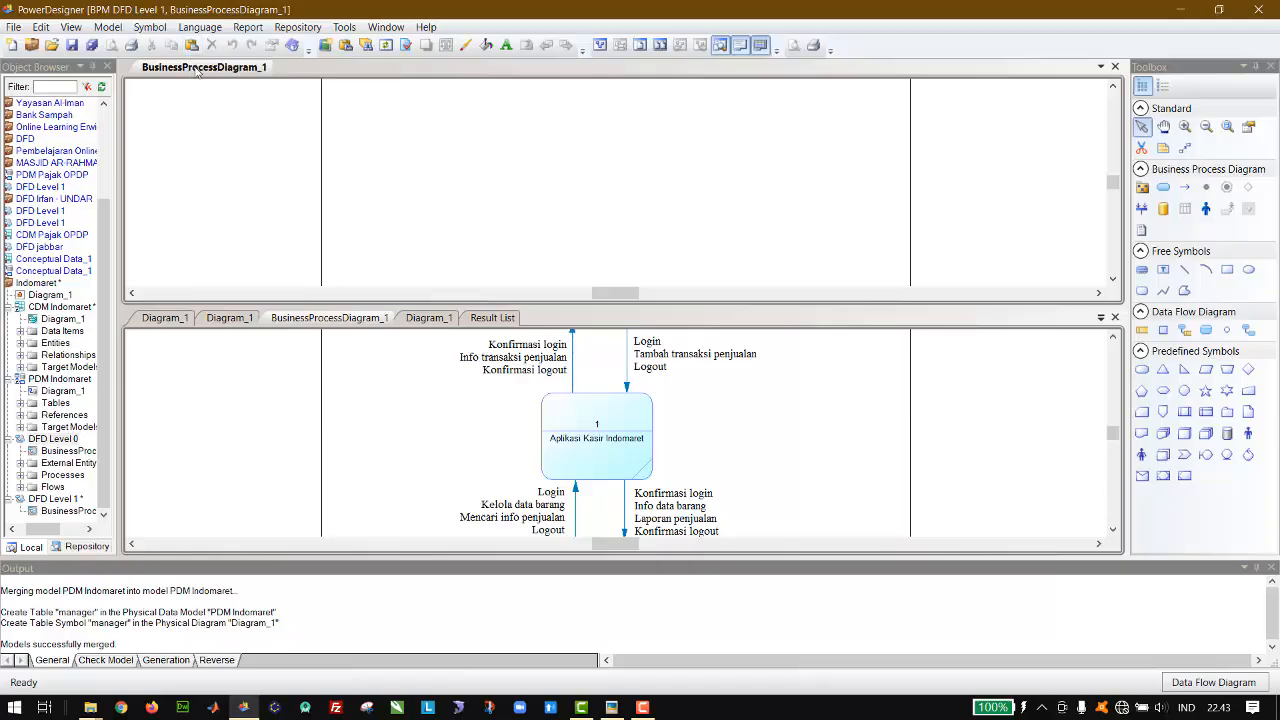
drag(195, 66, 622, 440)
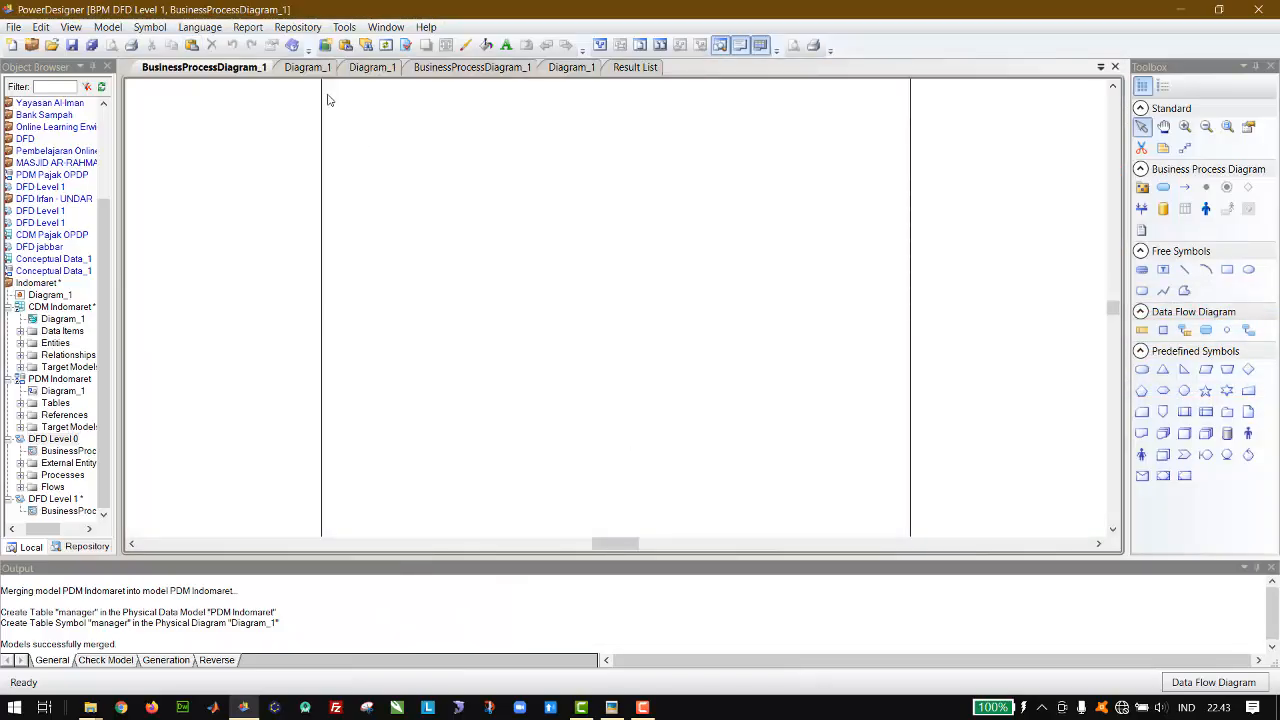
click(348, 67)
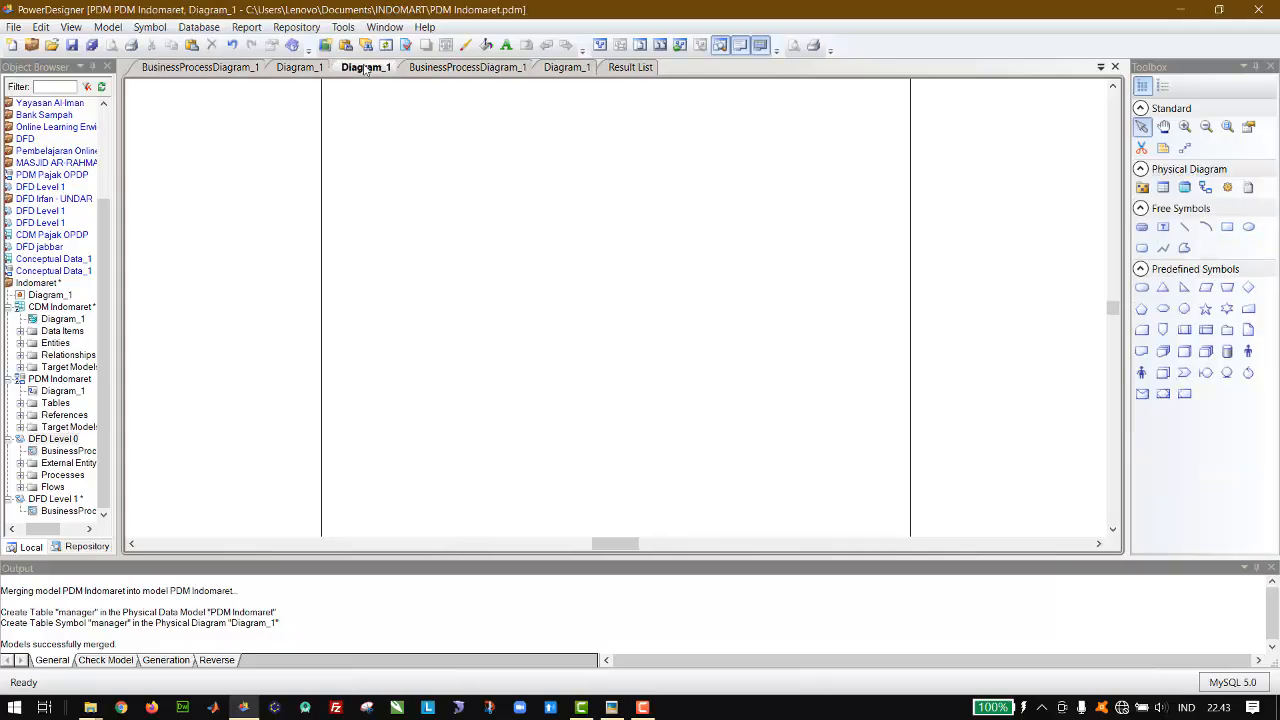
click(450, 74)
click(372, 72)
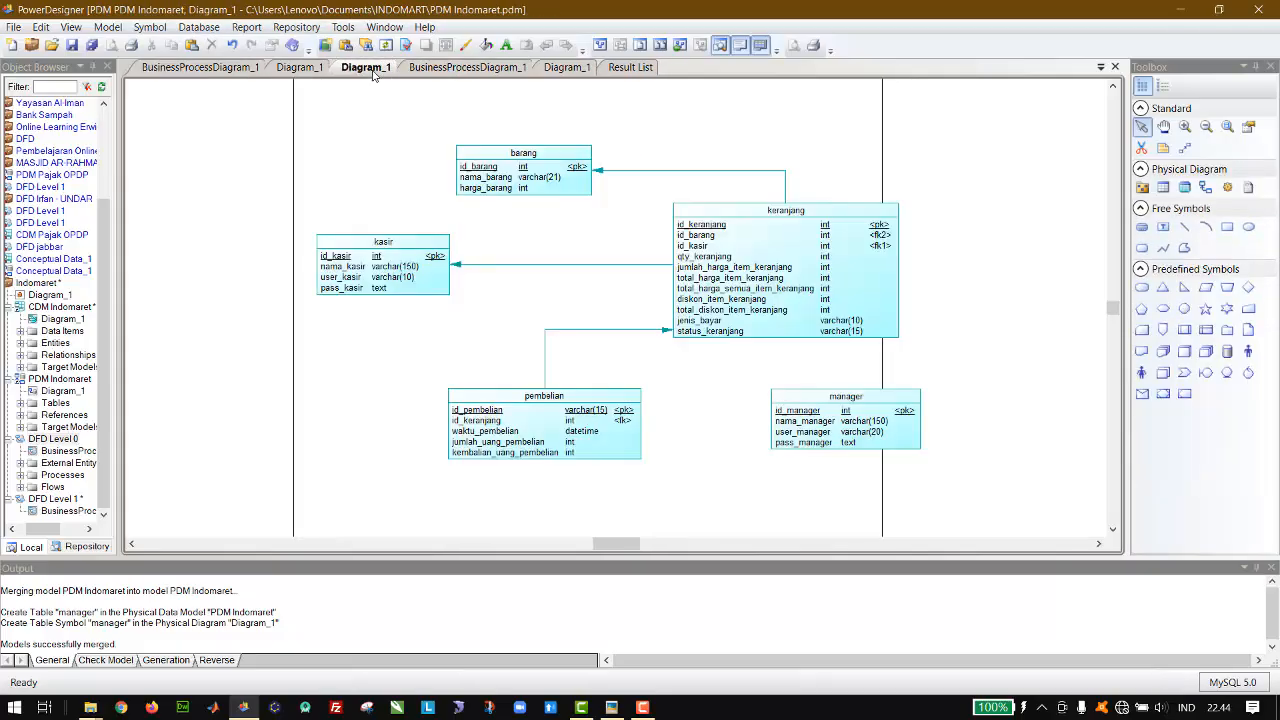
drag(263, 70, 622, 307)
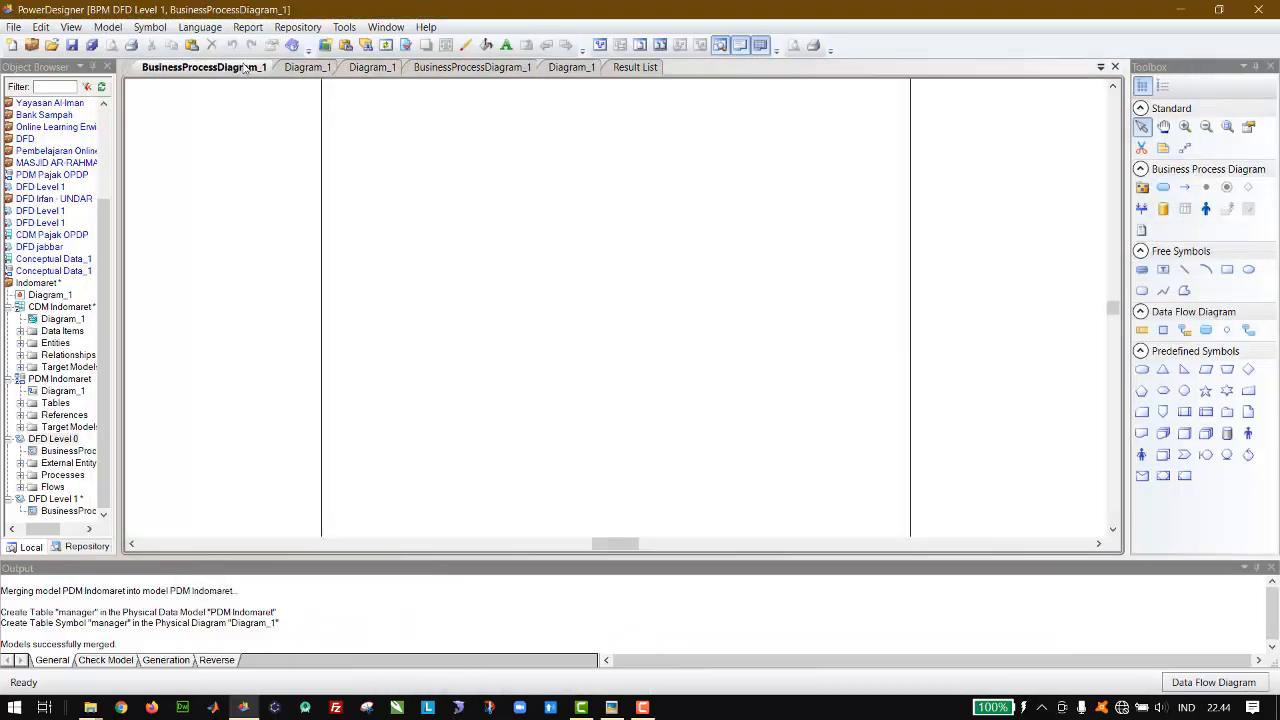
drag(243, 66, 622, 307)
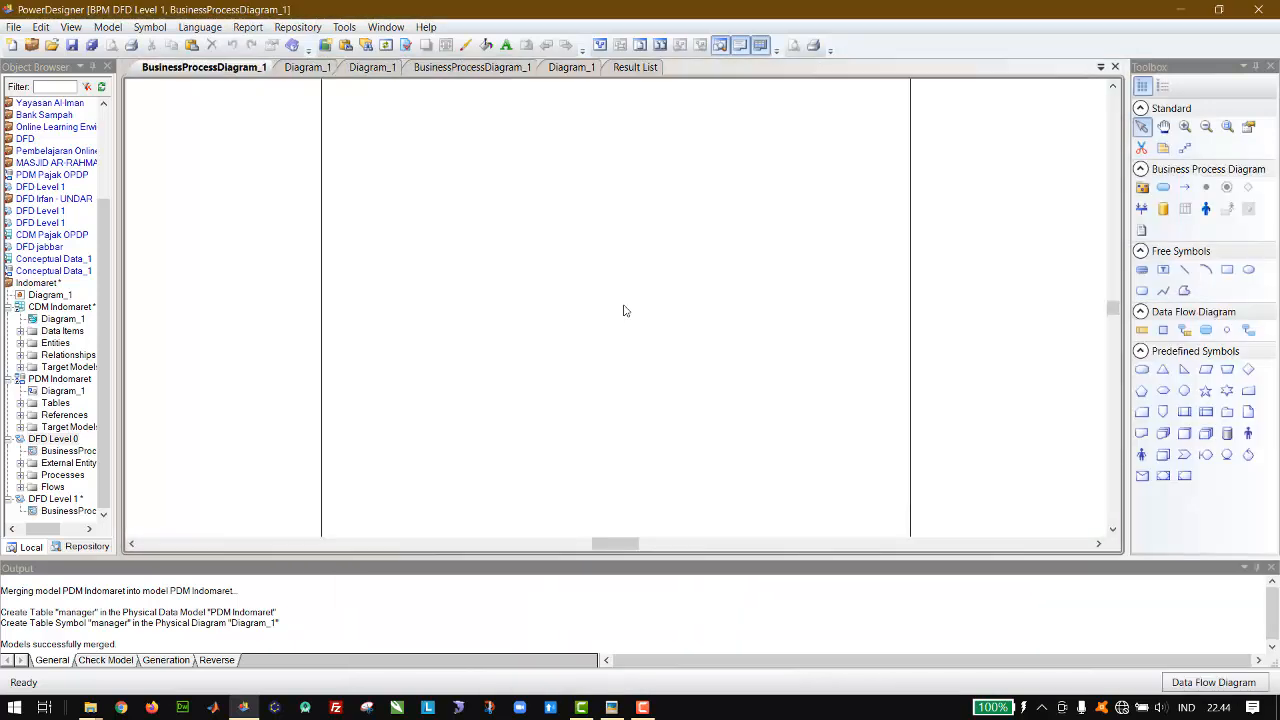
Step: Close the CDM Indomaret diagram and return to the PDM Indomaret diagram
click(305, 68)
right_click(300, 70)
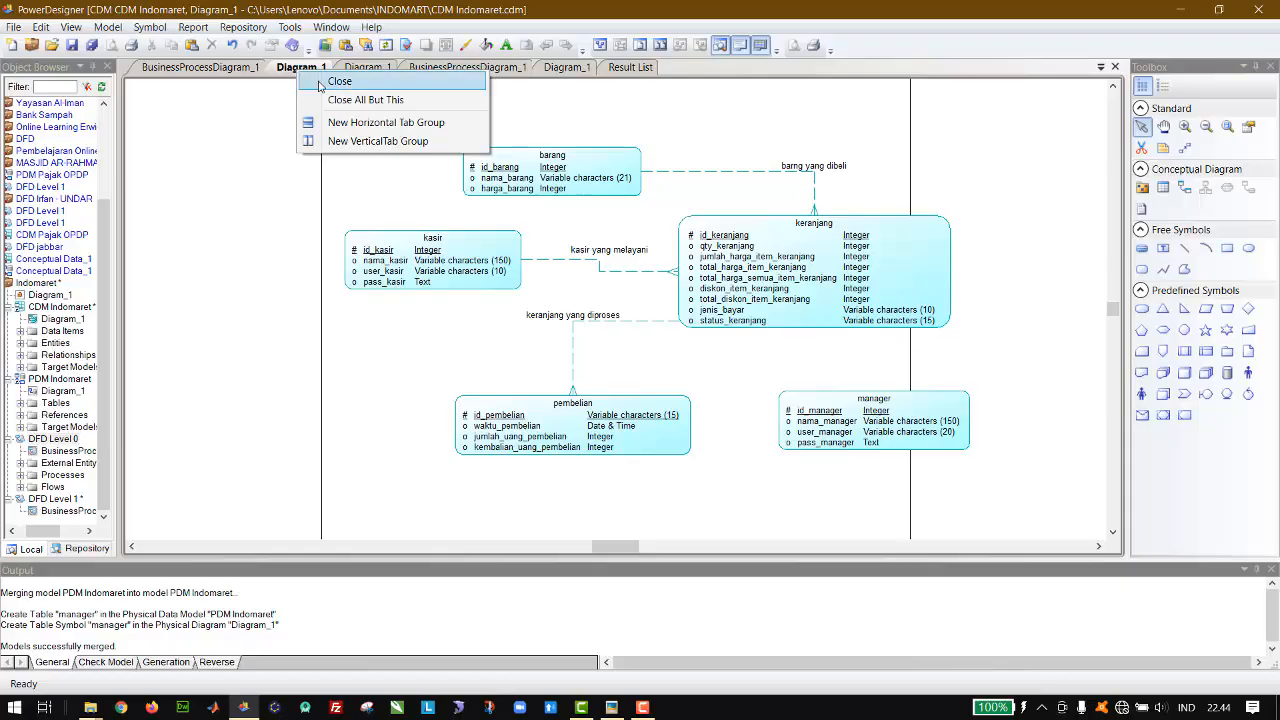
click(319, 83)
click(377, 68)
right_click(377, 70)
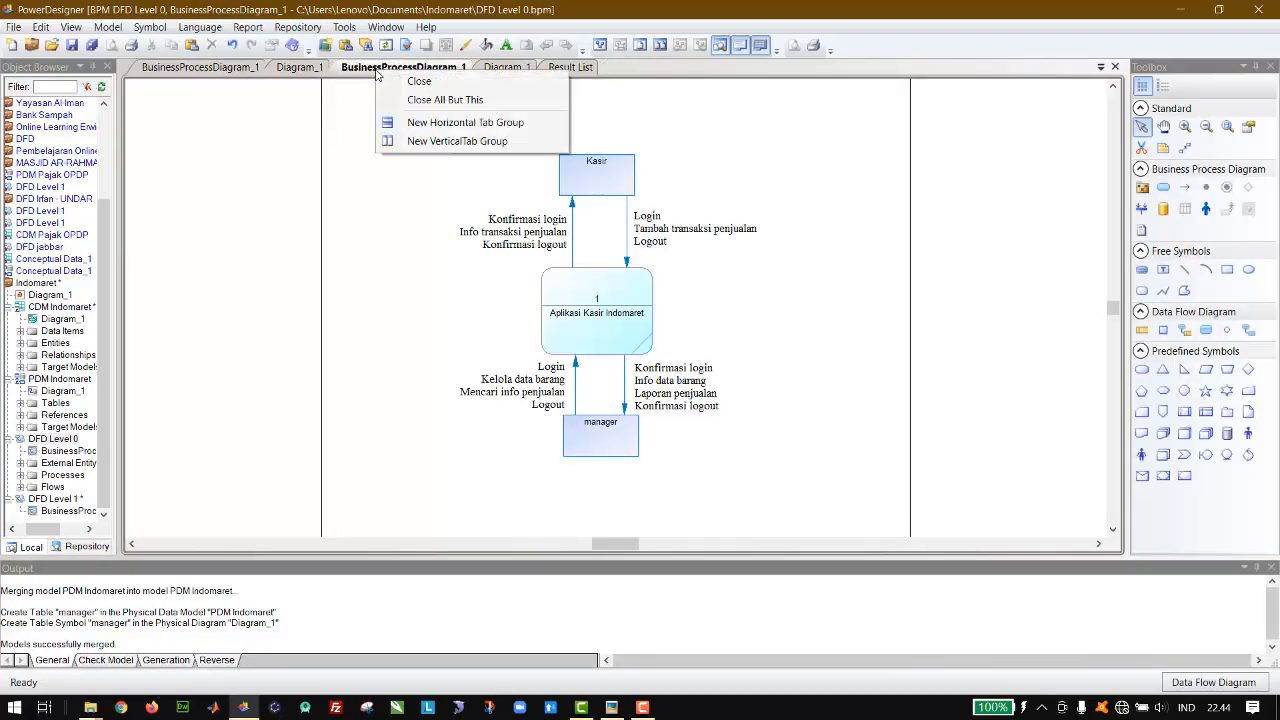
click(310, 68)
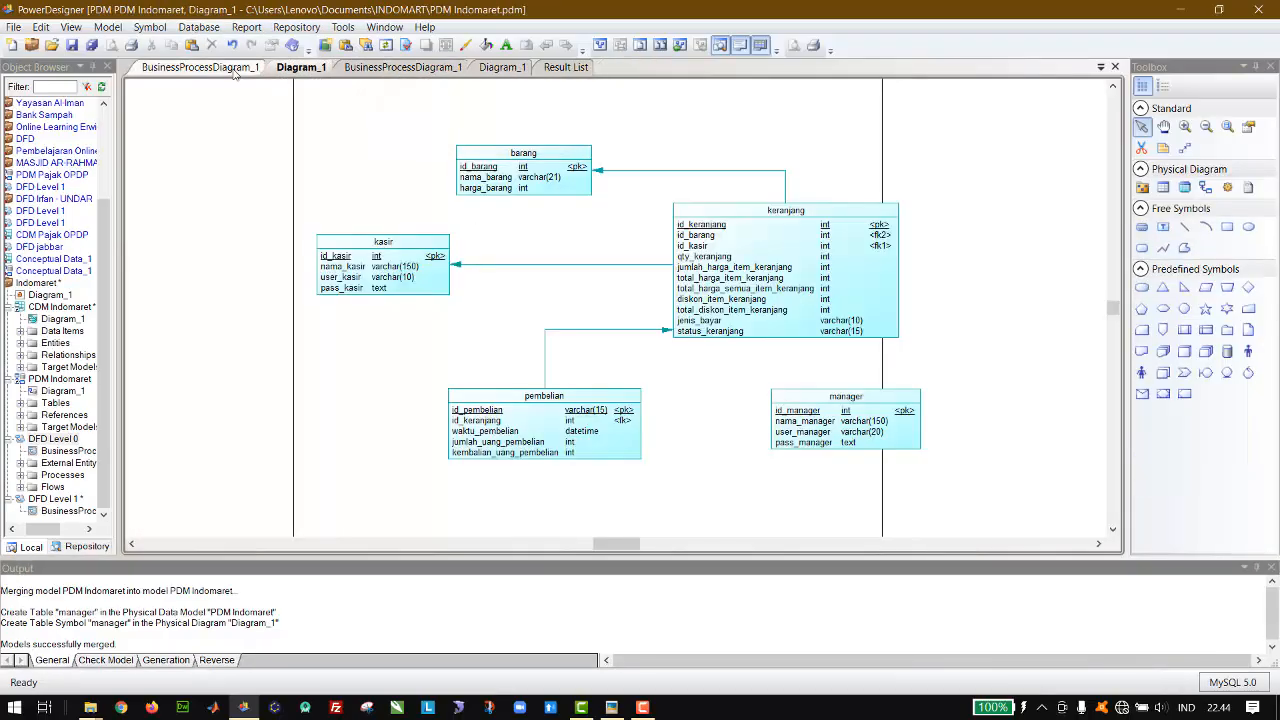
Step: Copy all symbols of the DFD Level 0 diagram into the empty DFD Level 1 diagram and clear the selection
click(403, 68)
key(ctrl+a)
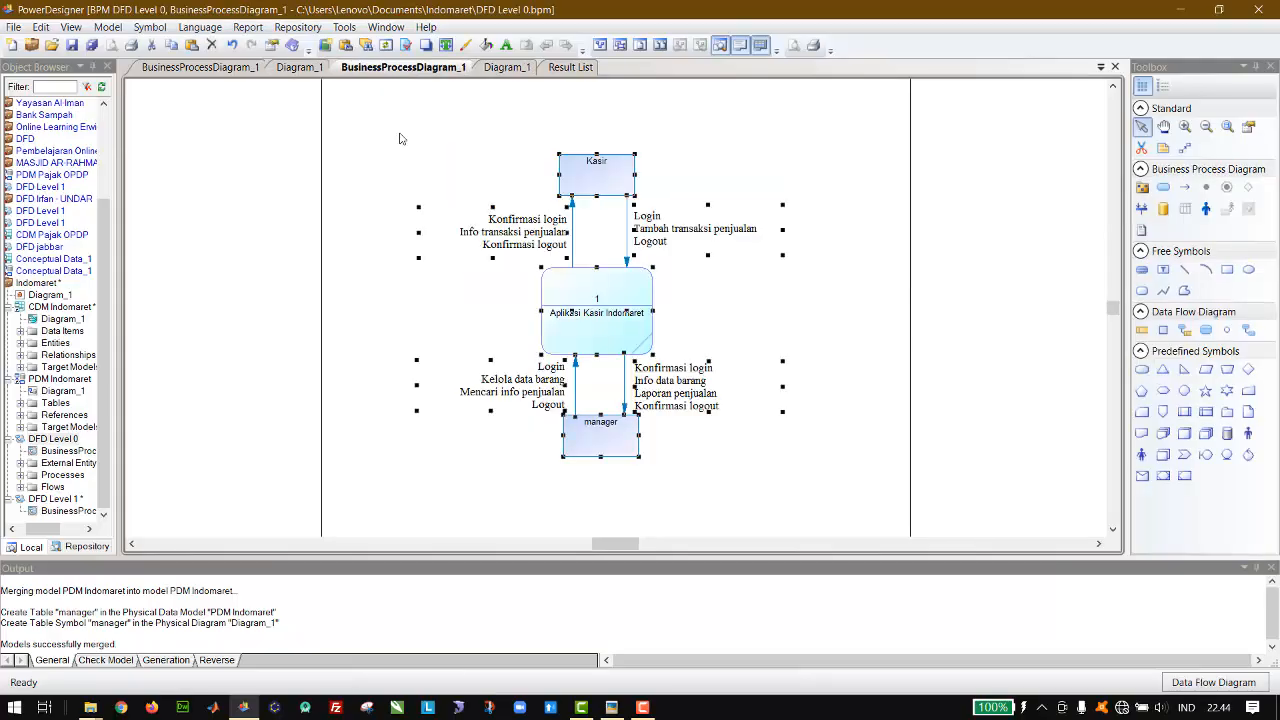
click(234, 70)
key(ctrl+v)
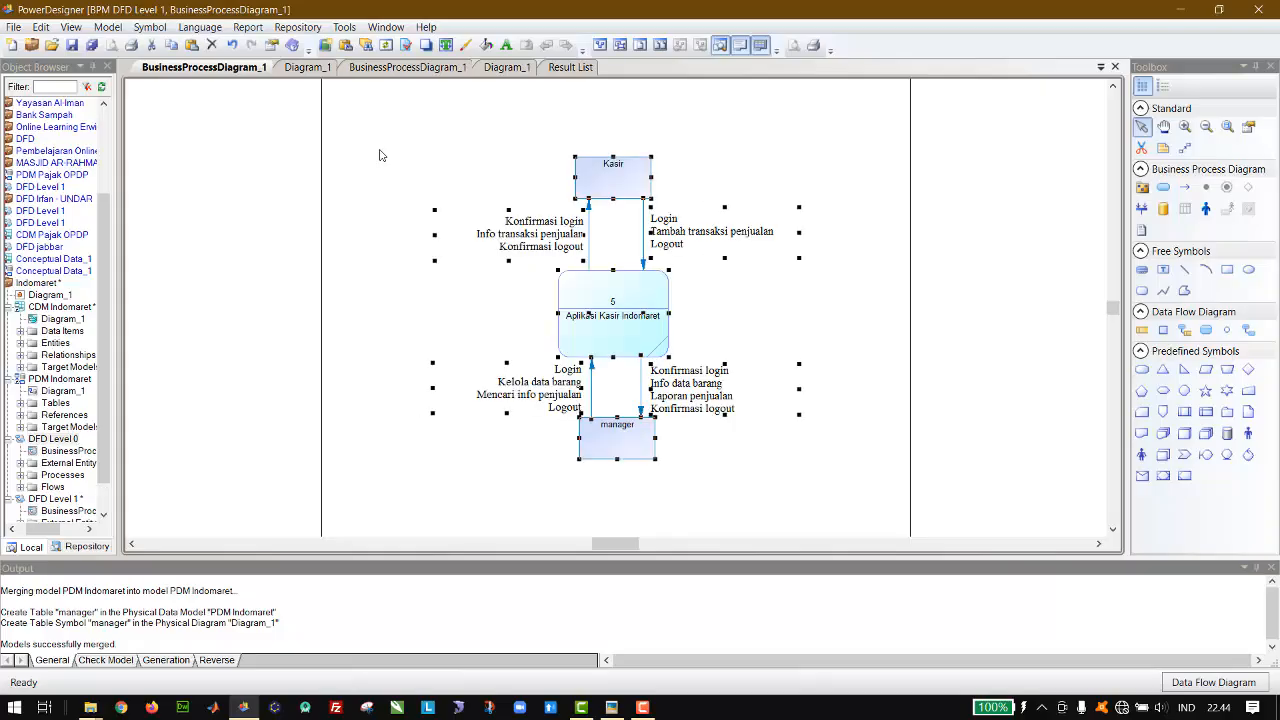
click(375, 161)
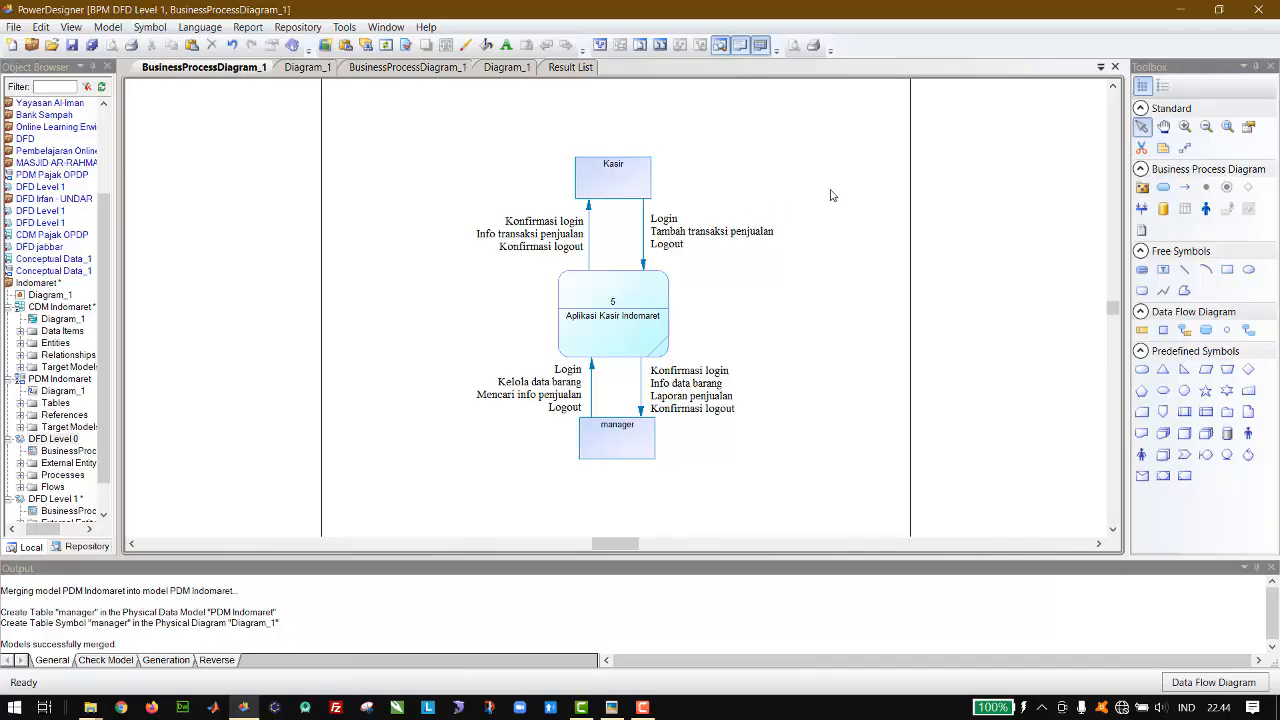
Step: Delete the flows and text labels on the left side of the process, as objects, from the DFD Level 1 diagram
drag(851, 188, 644, 448)
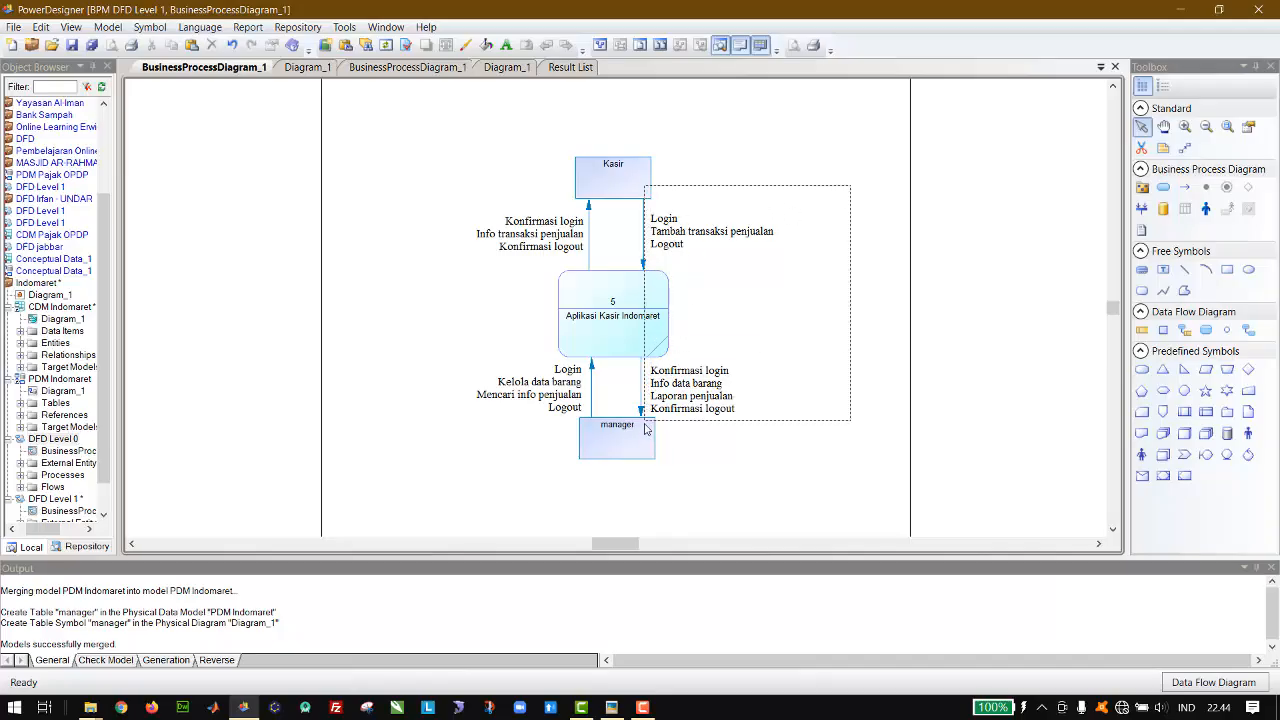
drag(440, 174, 605, 446)
key(Delete)
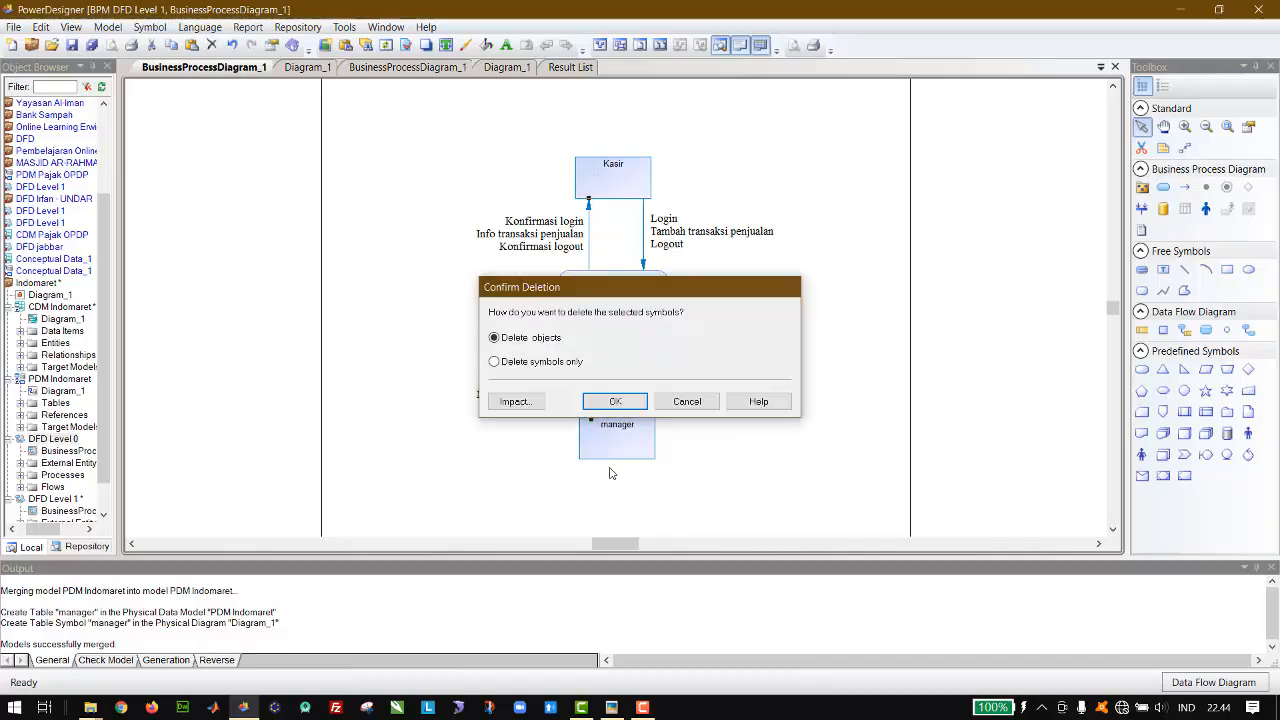
key(Return)
drag(359, 177, 624, 420)
key(Delete)
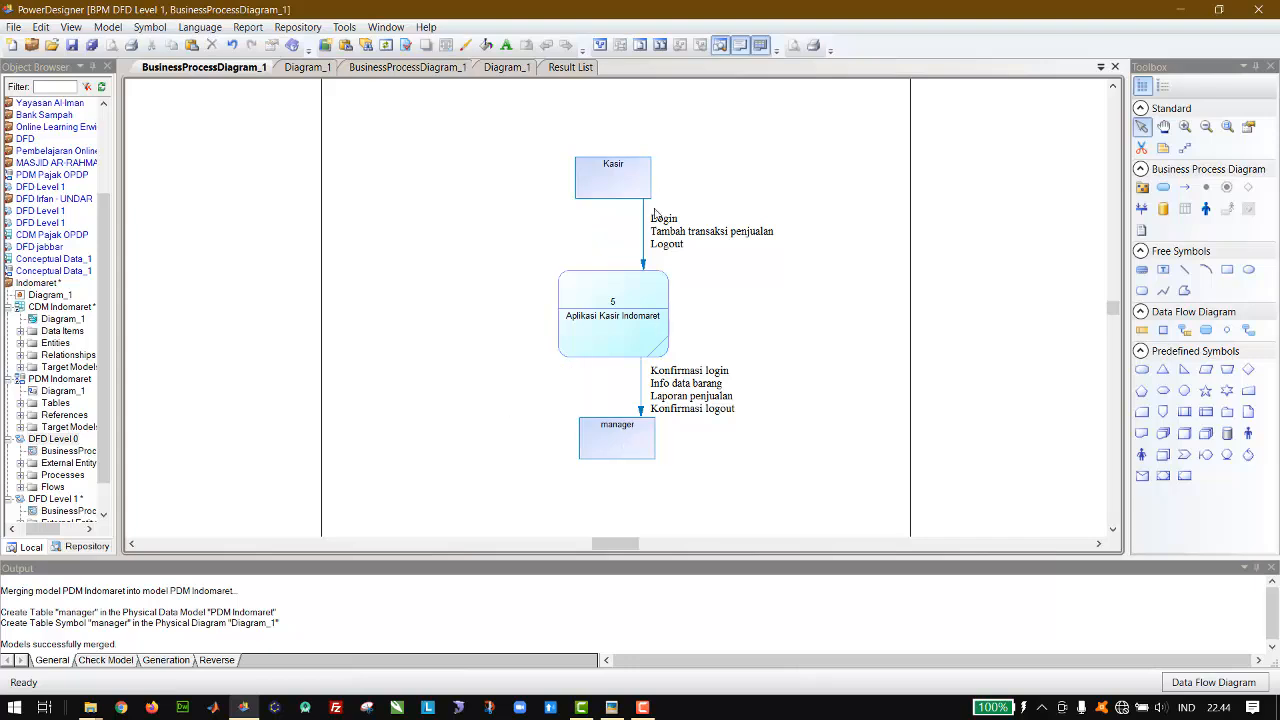
Step: Delete the remaining flow from Kasir and the "Aplikasi Kasir Indomaret" process, including their objects
click(644, 224)
key(Delete)
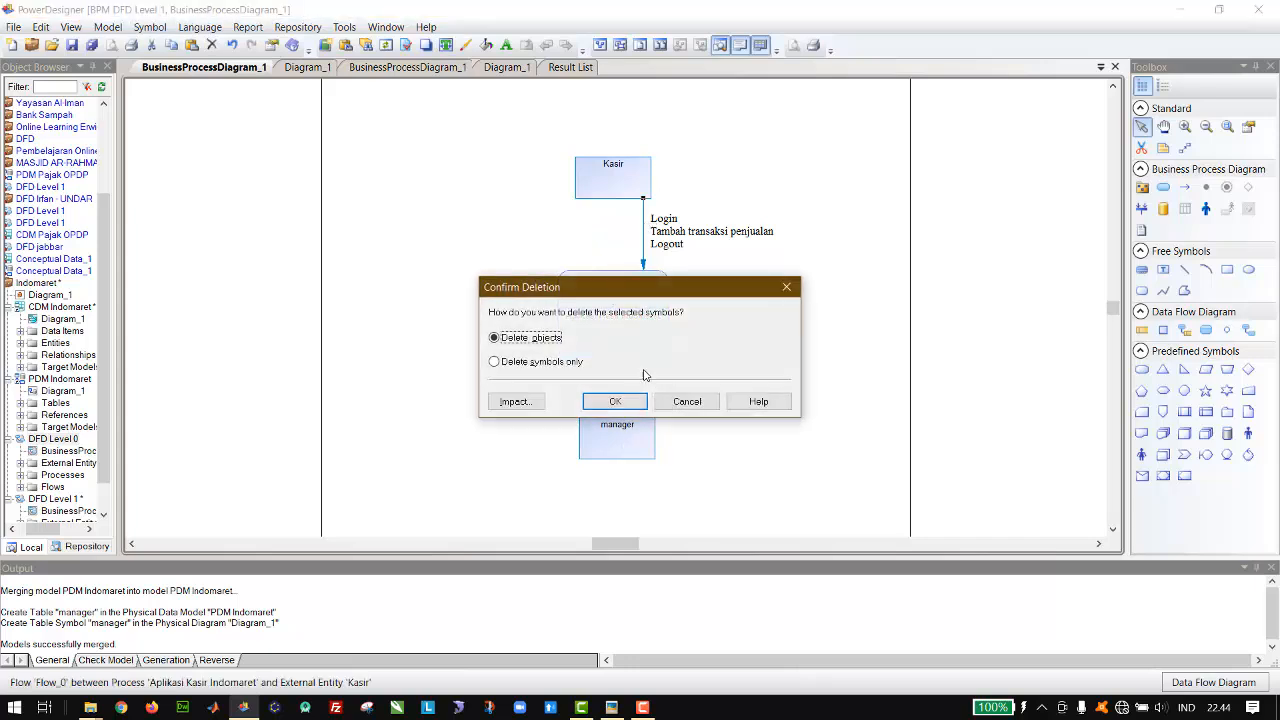
key(Return)
click(608, 345)
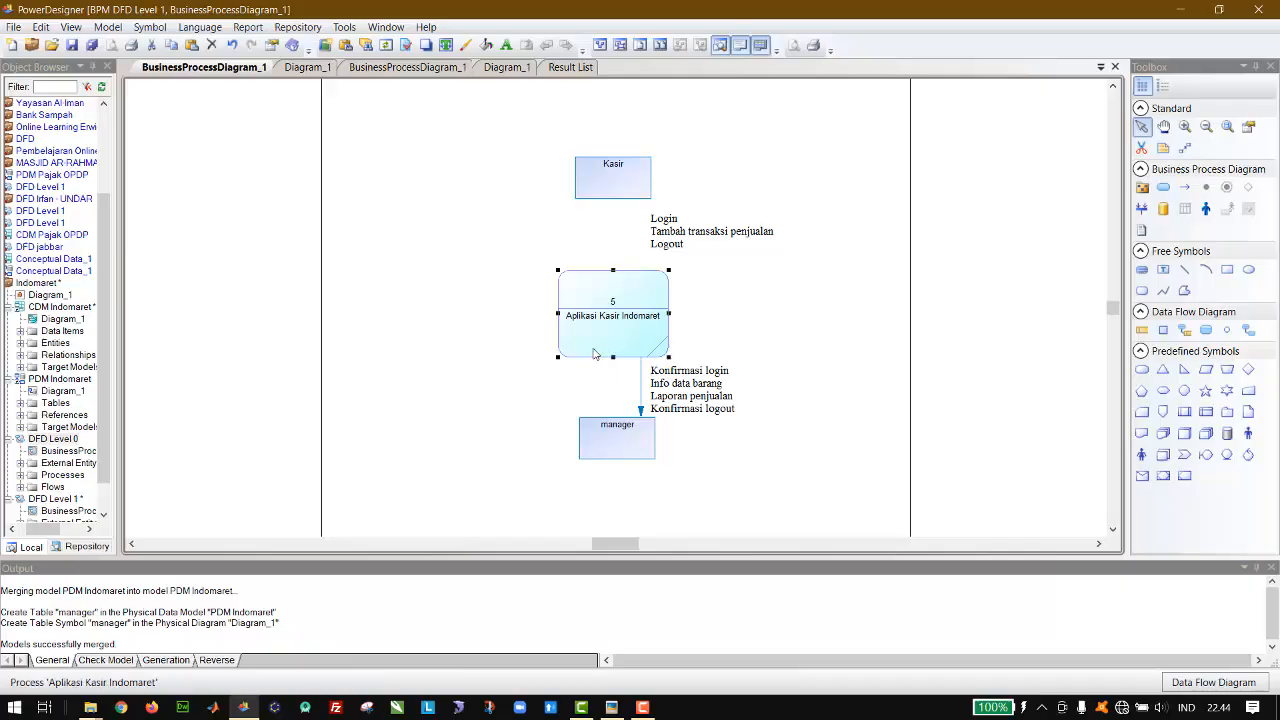
key(Delete)
key(Return)
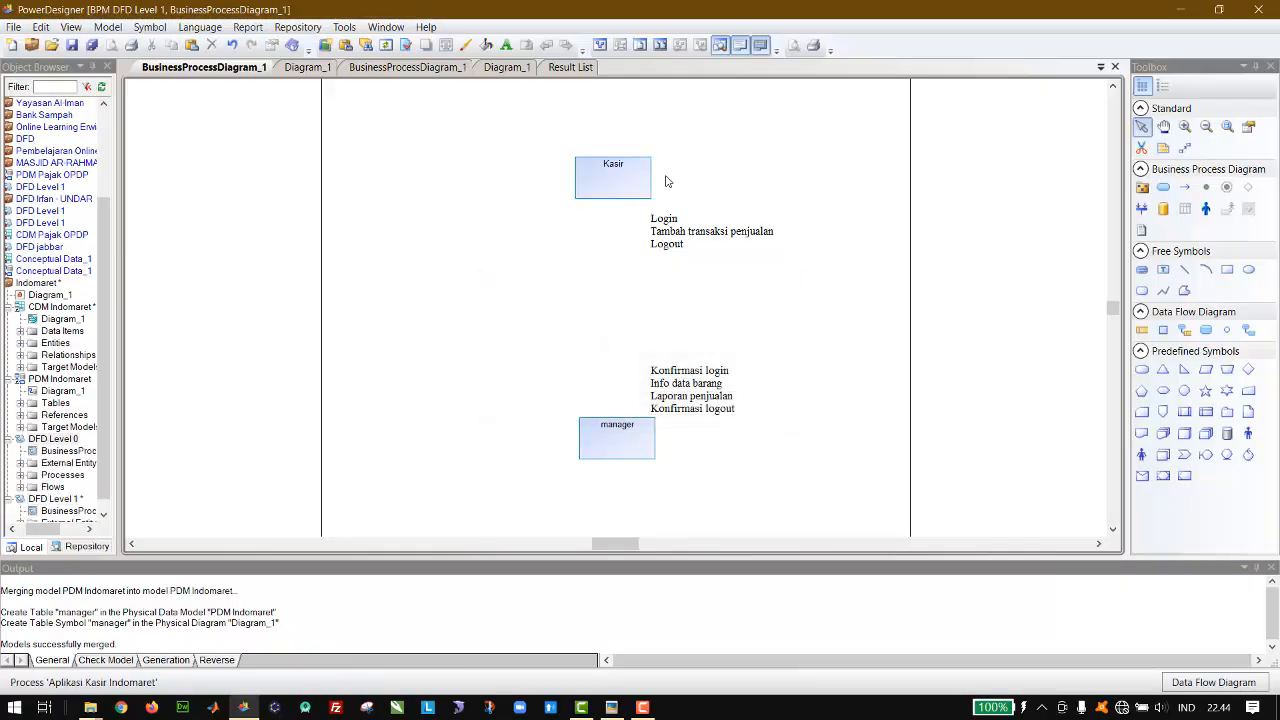
Step: Move the two remaining text labels together to the left edge of the diagram page
drag(630, 205, 792, 460)
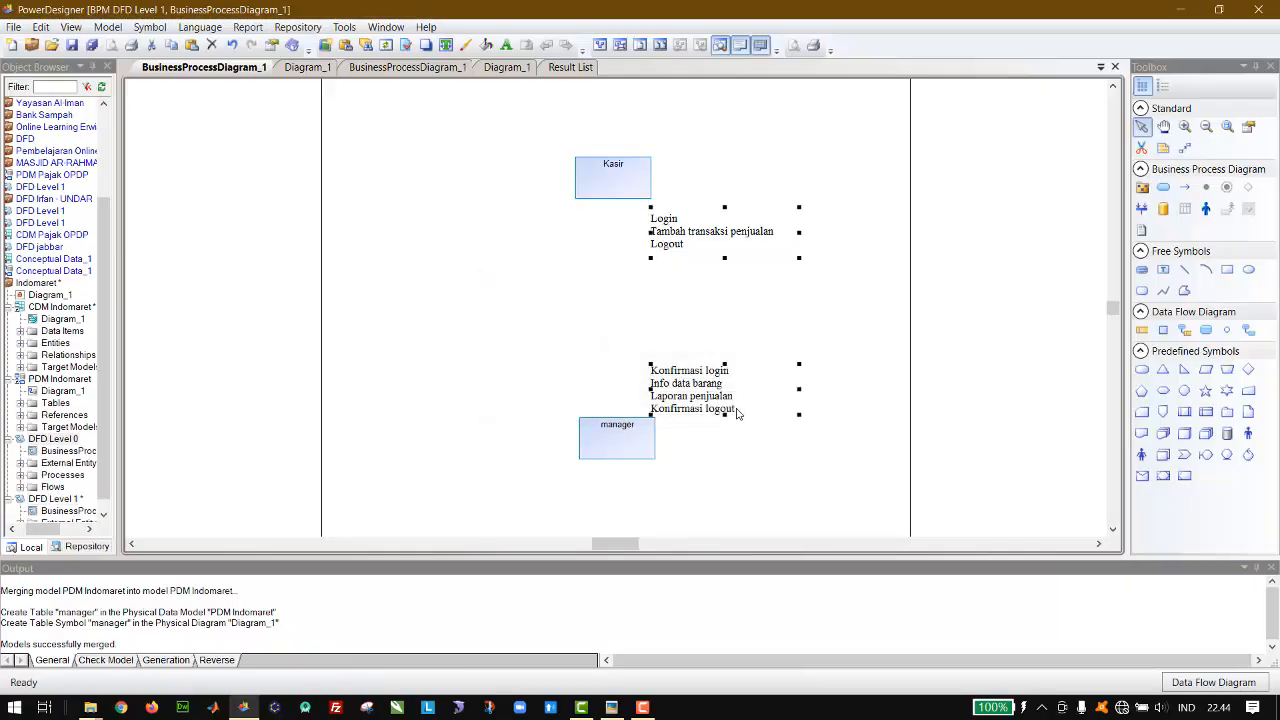
drag(714, 408, 330, 381)
click(470, 320)
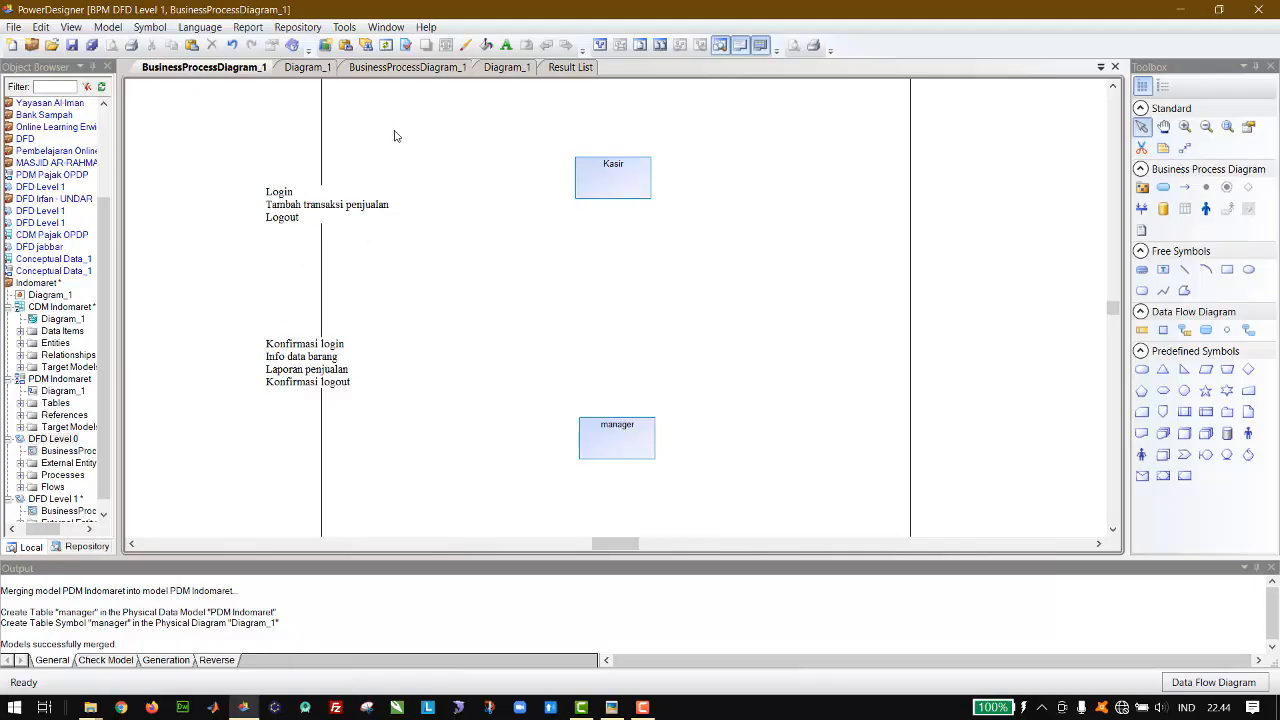
Step: Check the DFD Level 0 flows, then place seven new processes in a row between Kasir and manager in DFD Level 1
click(404, 68)
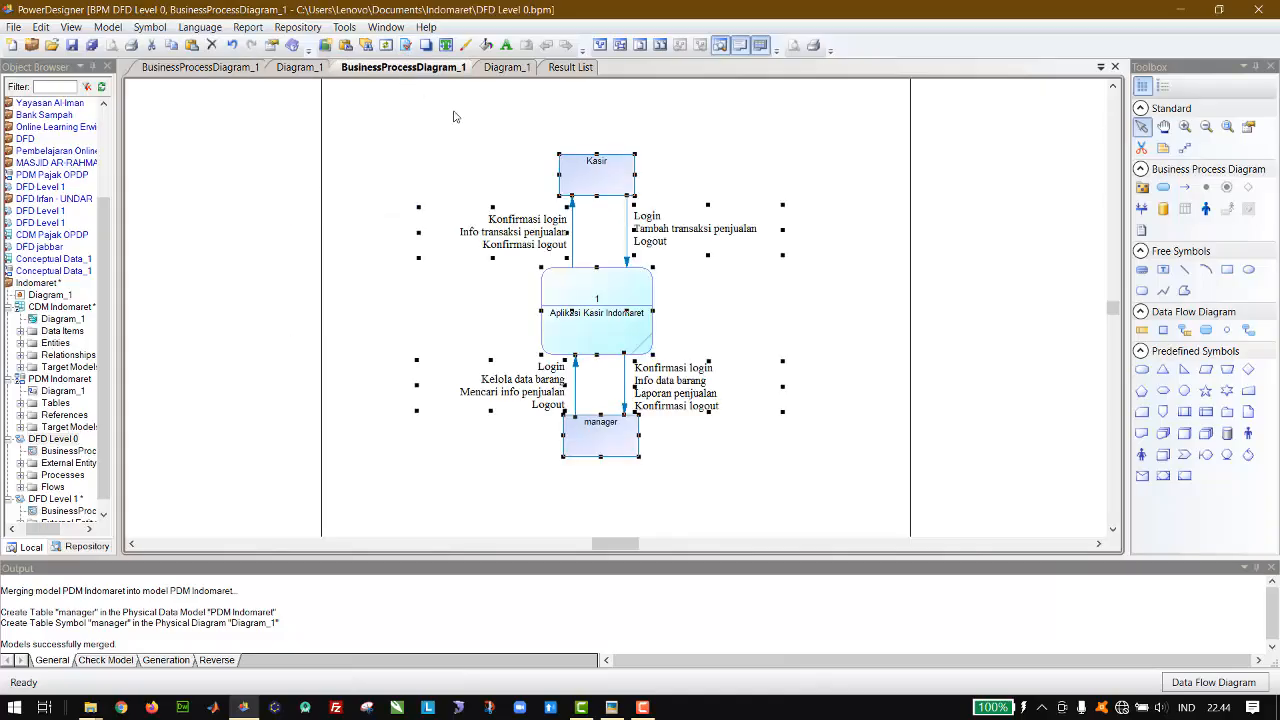
click(314, 152)
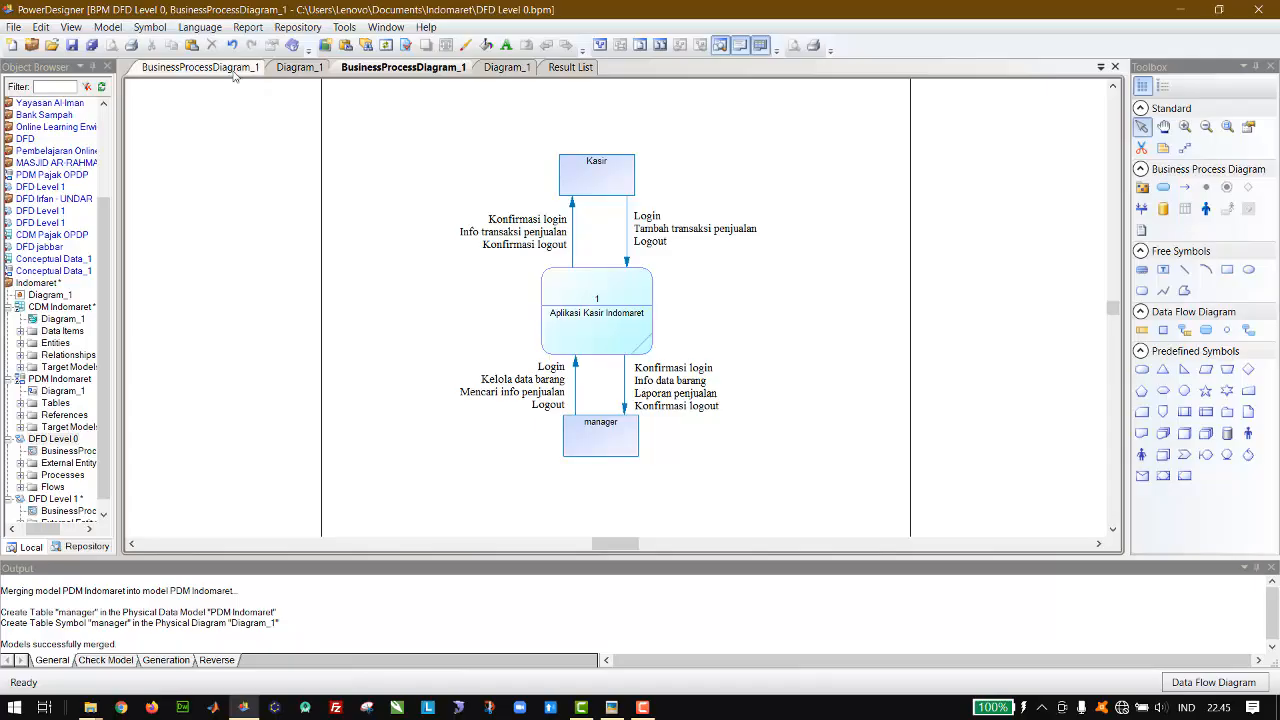
click(200, 67)
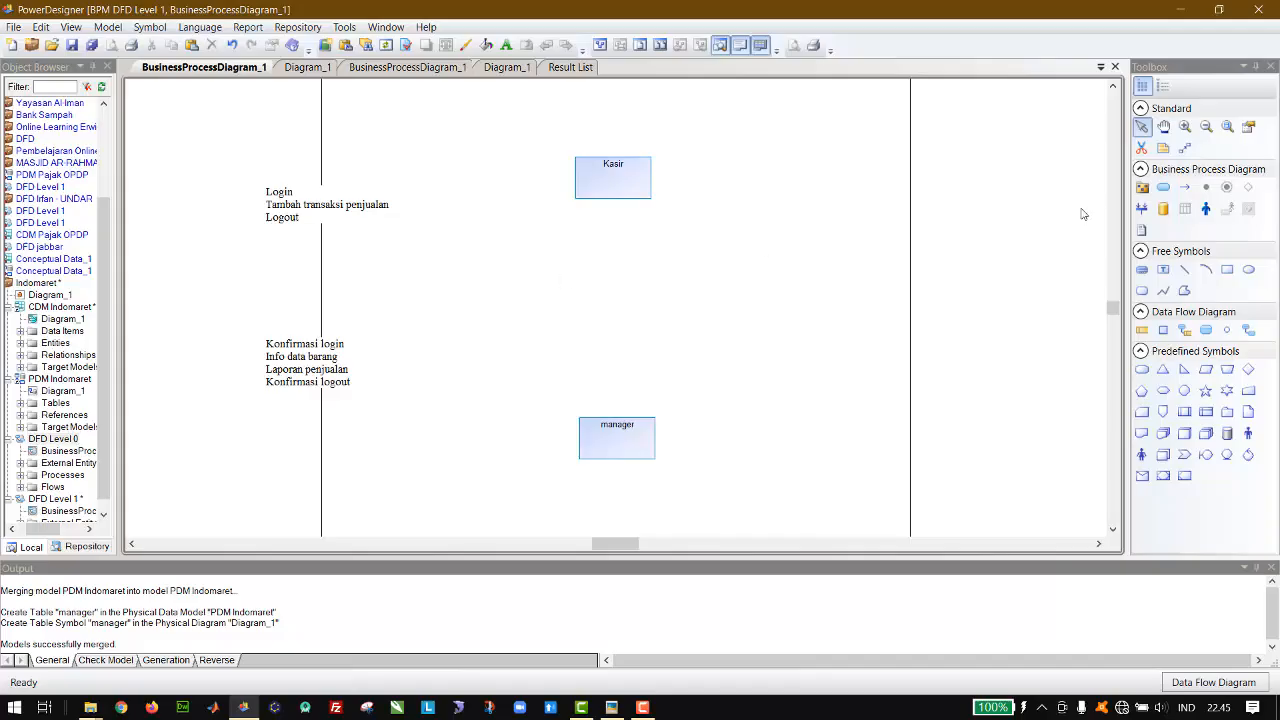
click(1207, 332)
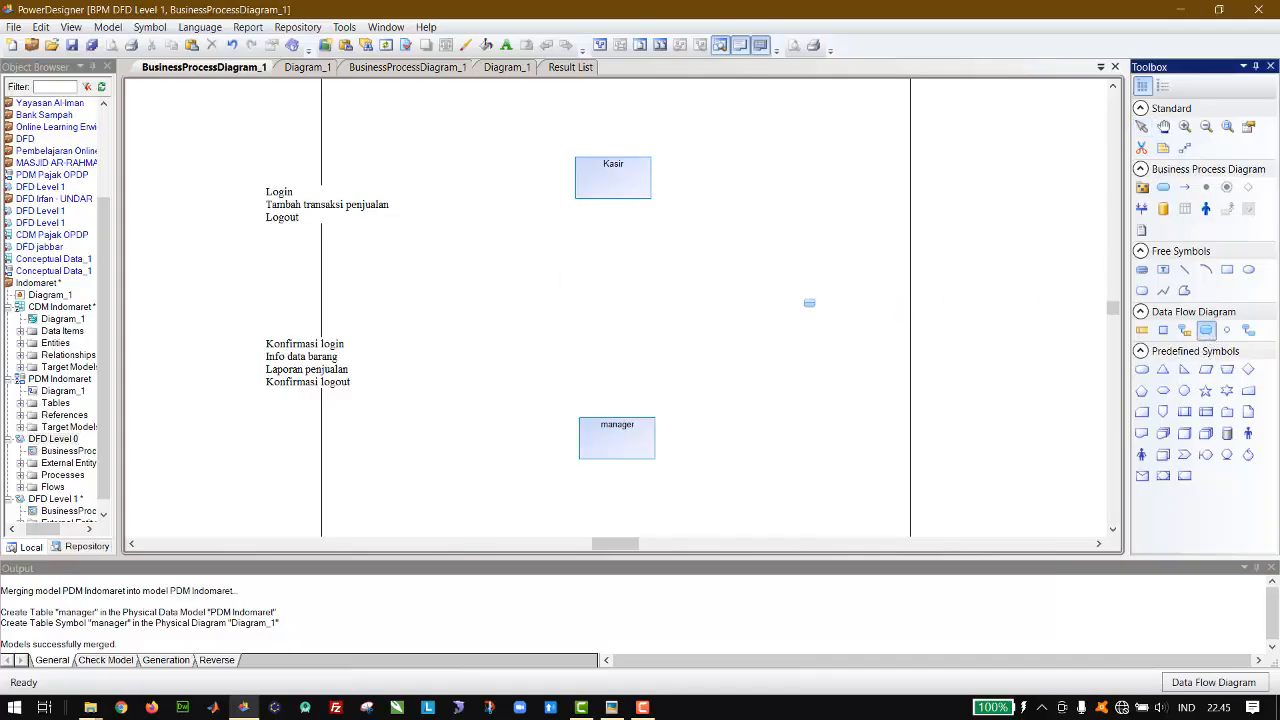
click(626, 289)
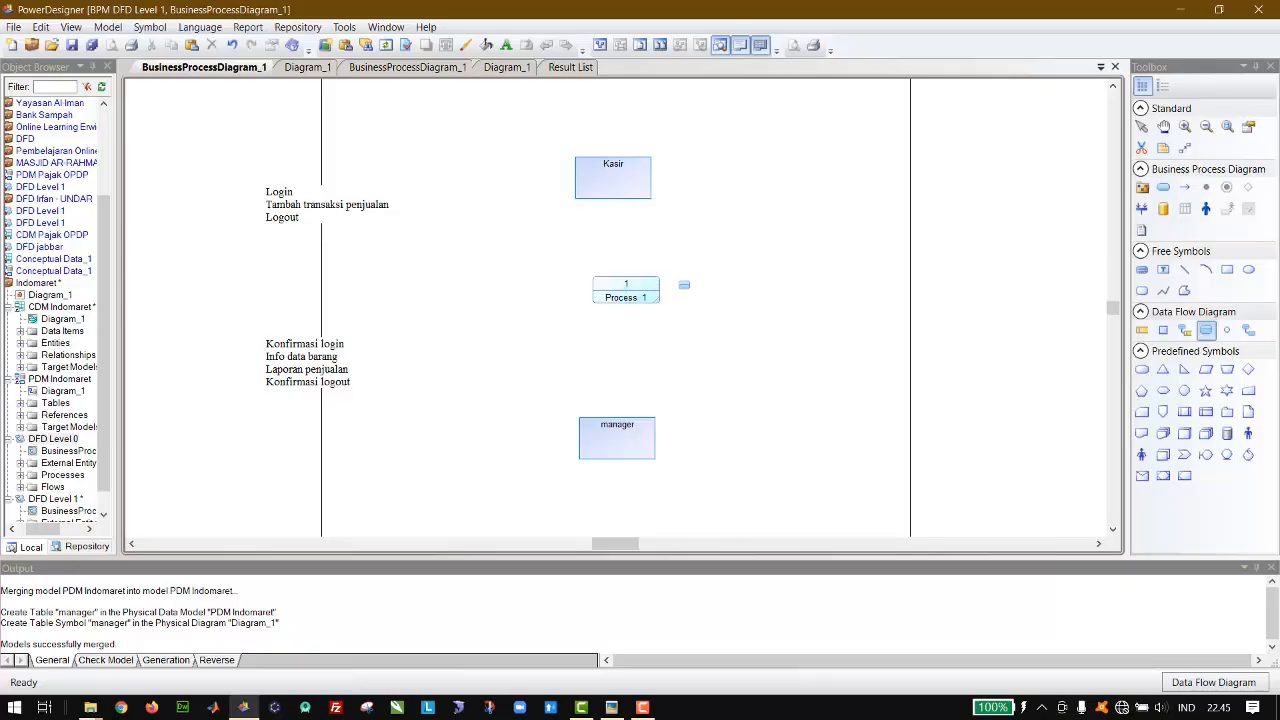
click(706, 295)
click(775, 298)
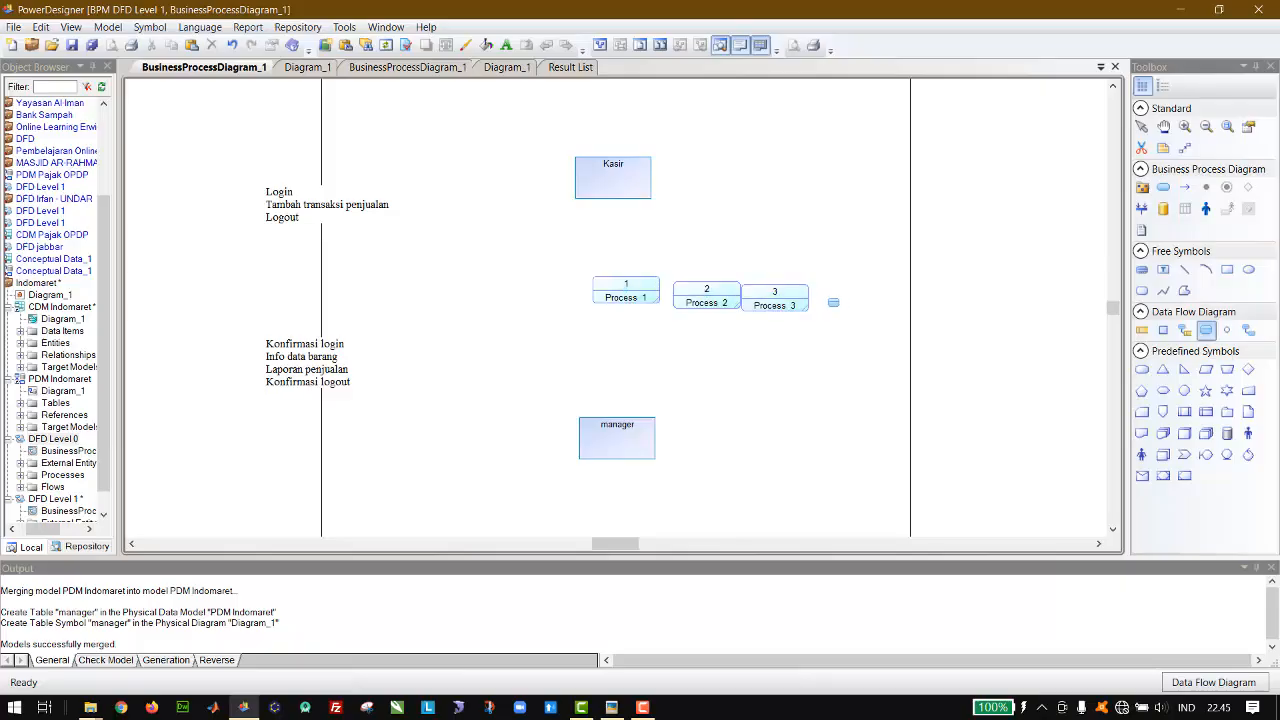
click(843, 303)
click(888, 307)
click(1000, 318)
click(1035, 320)
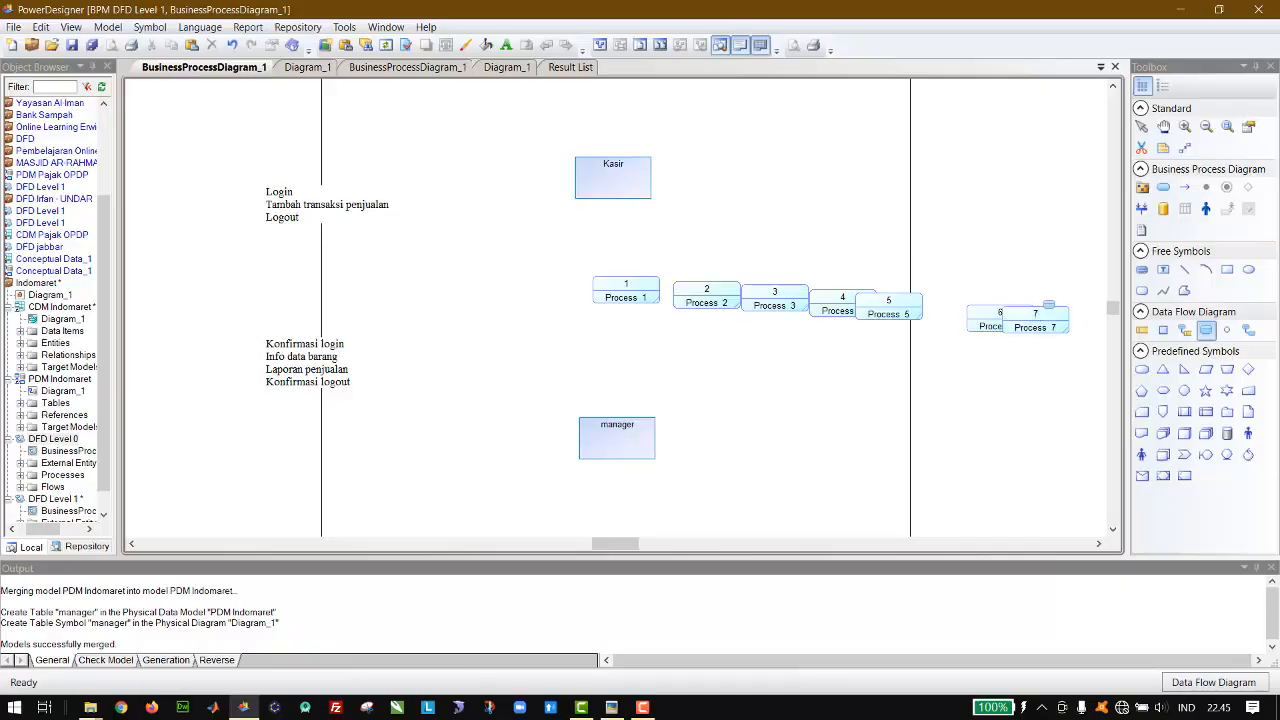
click(1145, 130)
Step: Name process 1 "Login Kasir", enlarge its symbol, and arrange it and process 2 beneath the Kasir entity
drag(650, 292, 577, 267)
double_click(575, 266)
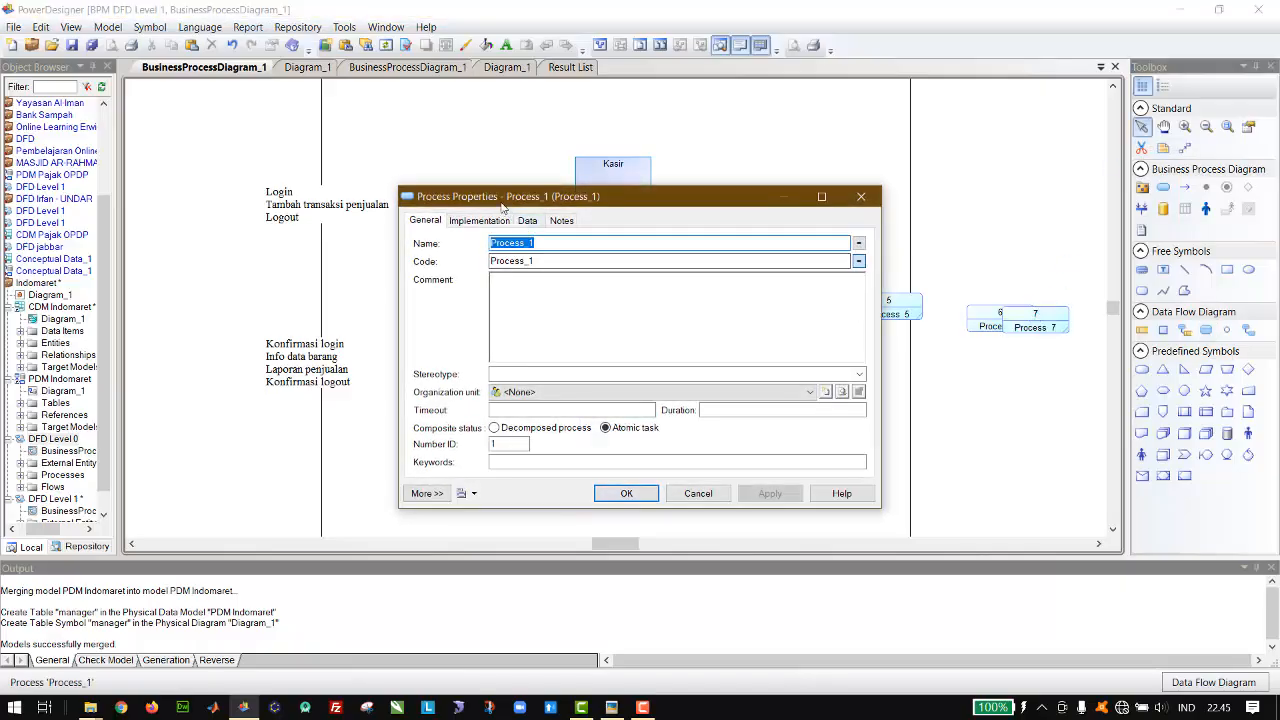
text(Login Kasir)
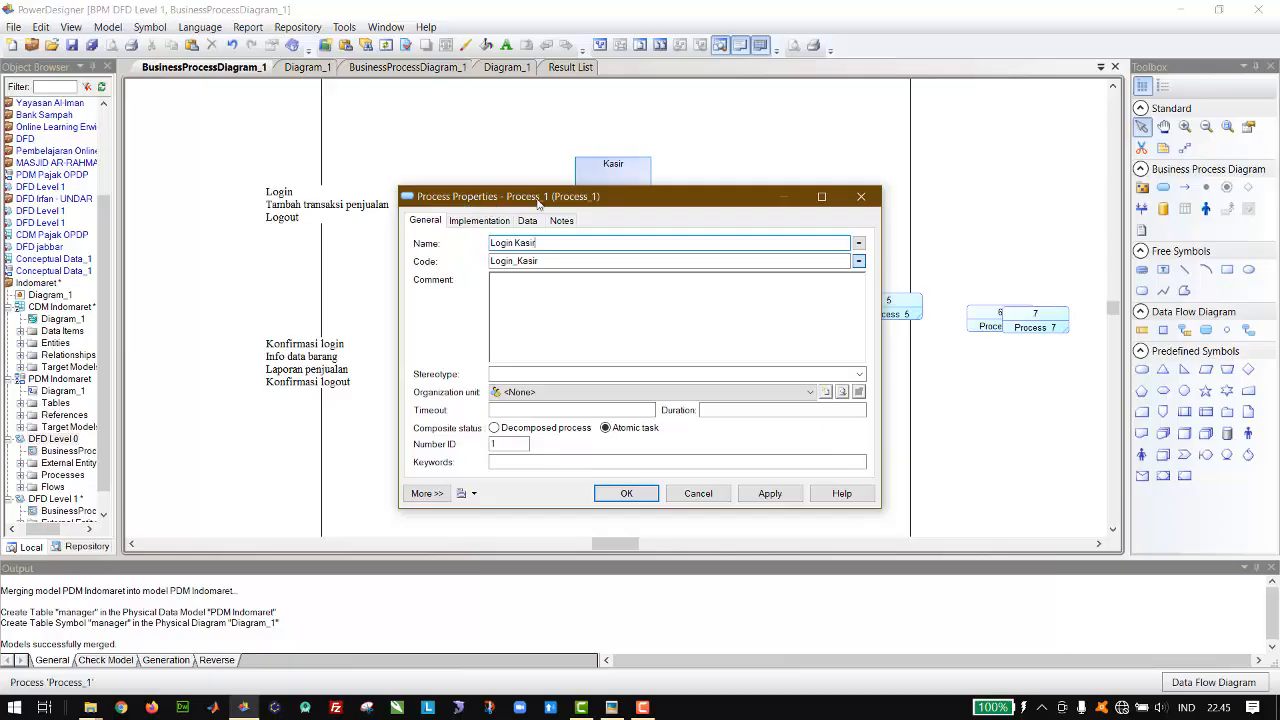
key(Return)
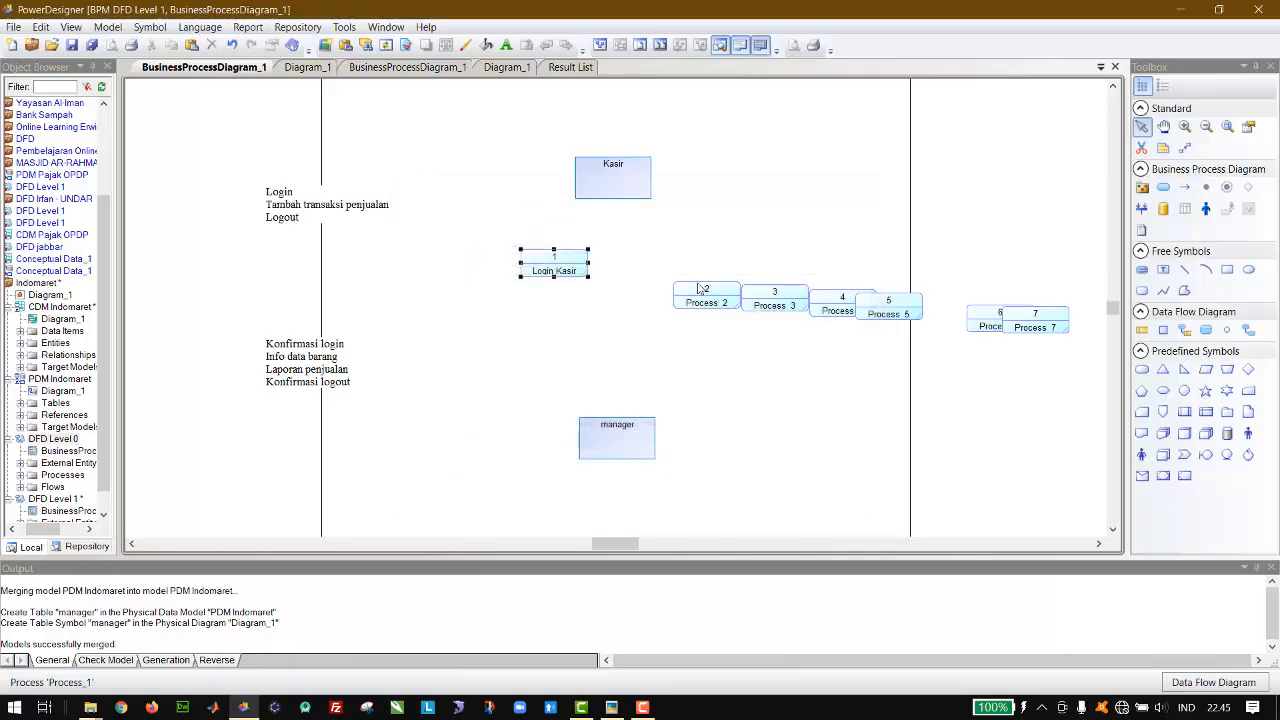
drag(700, 300, 672, 273)
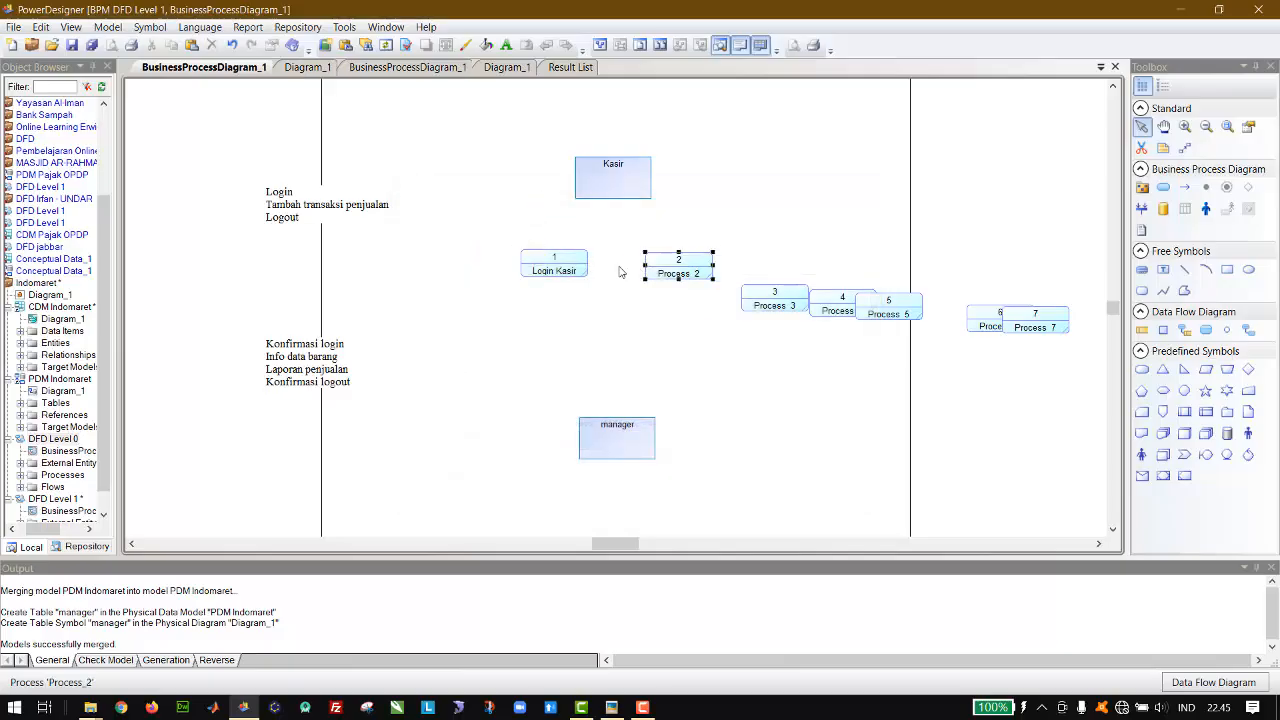
click(570, 268)
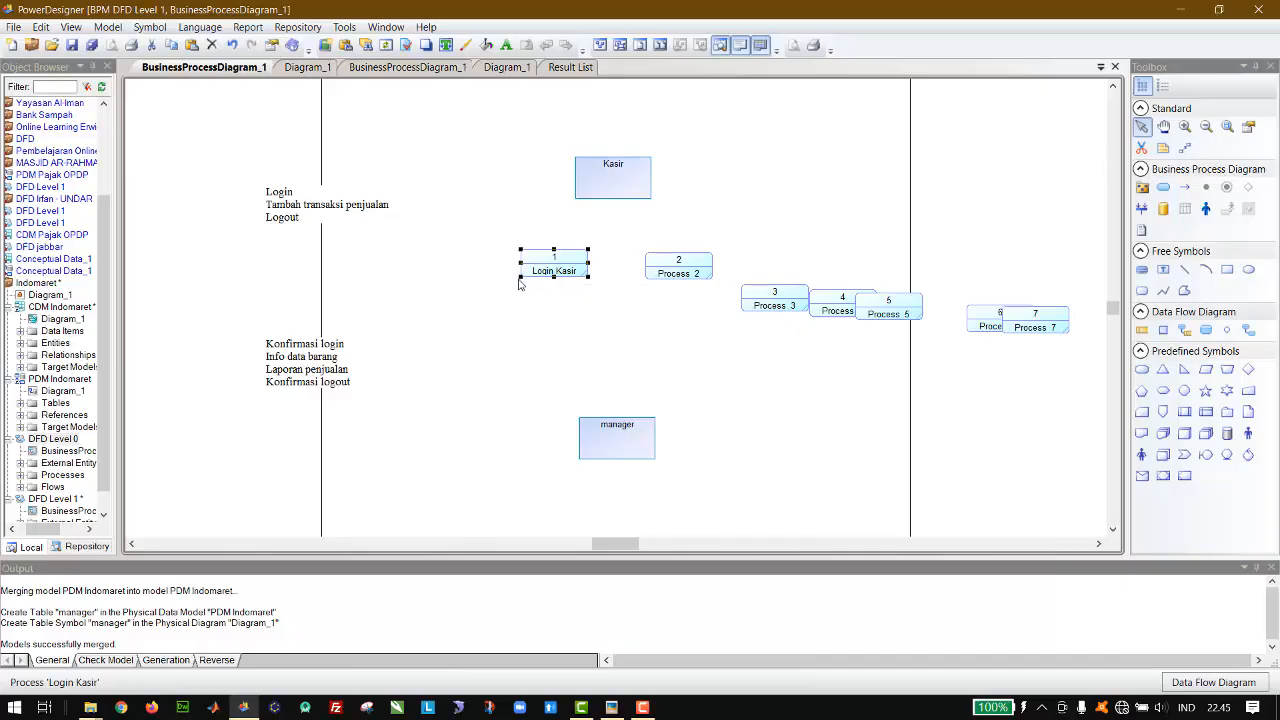
drag(518, 276, 506, 306)
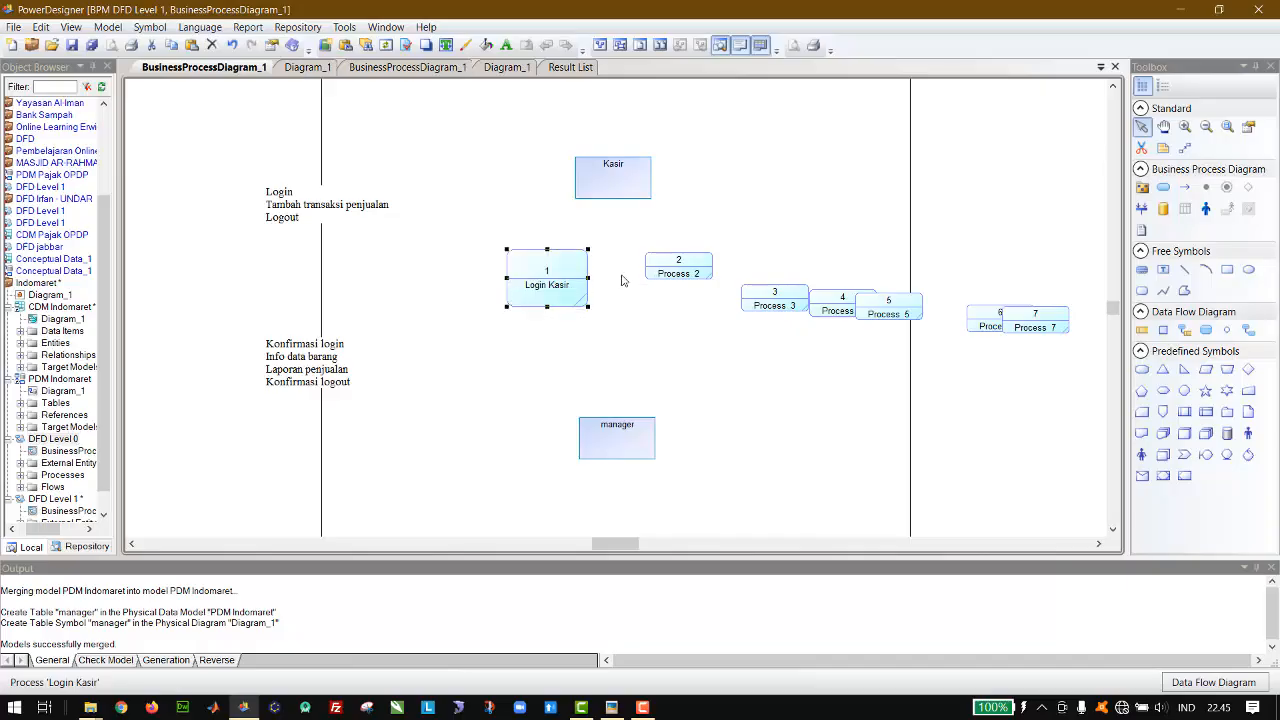
Step: Name process 2 "Tambah Transaksi Penjualan" and make its symbol taller
double_click(678, 268)
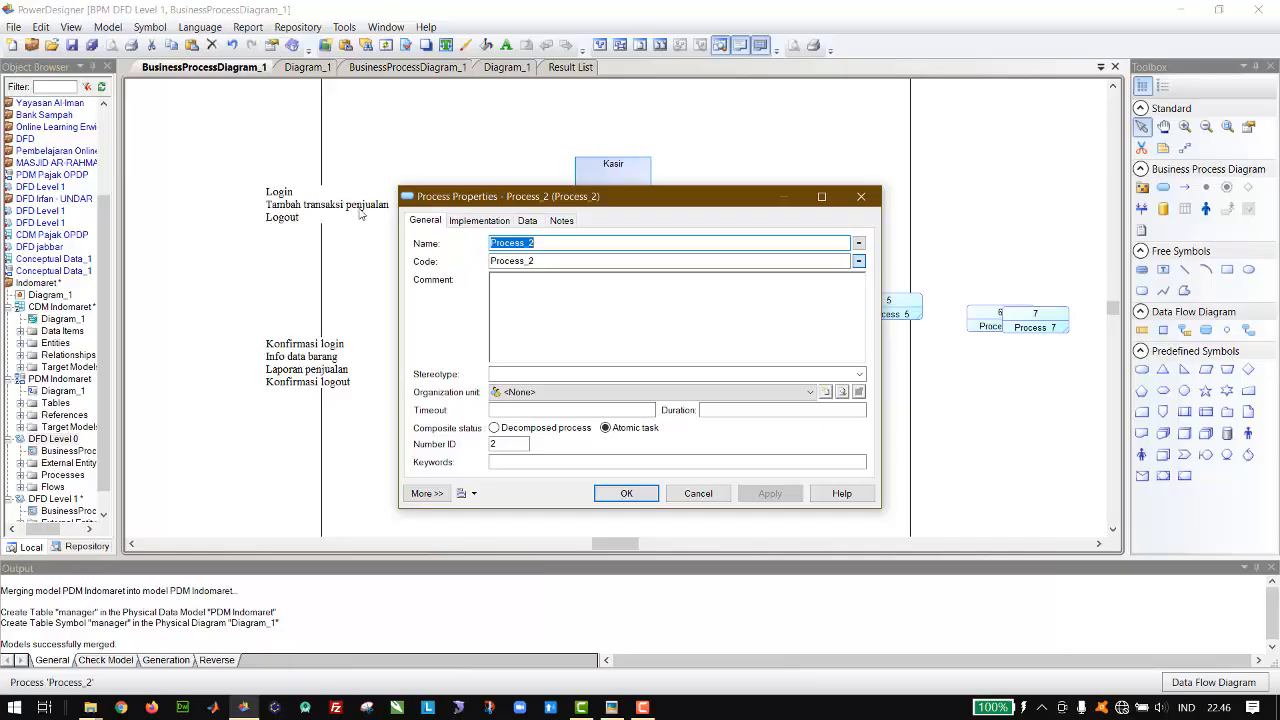
text(Tambah )
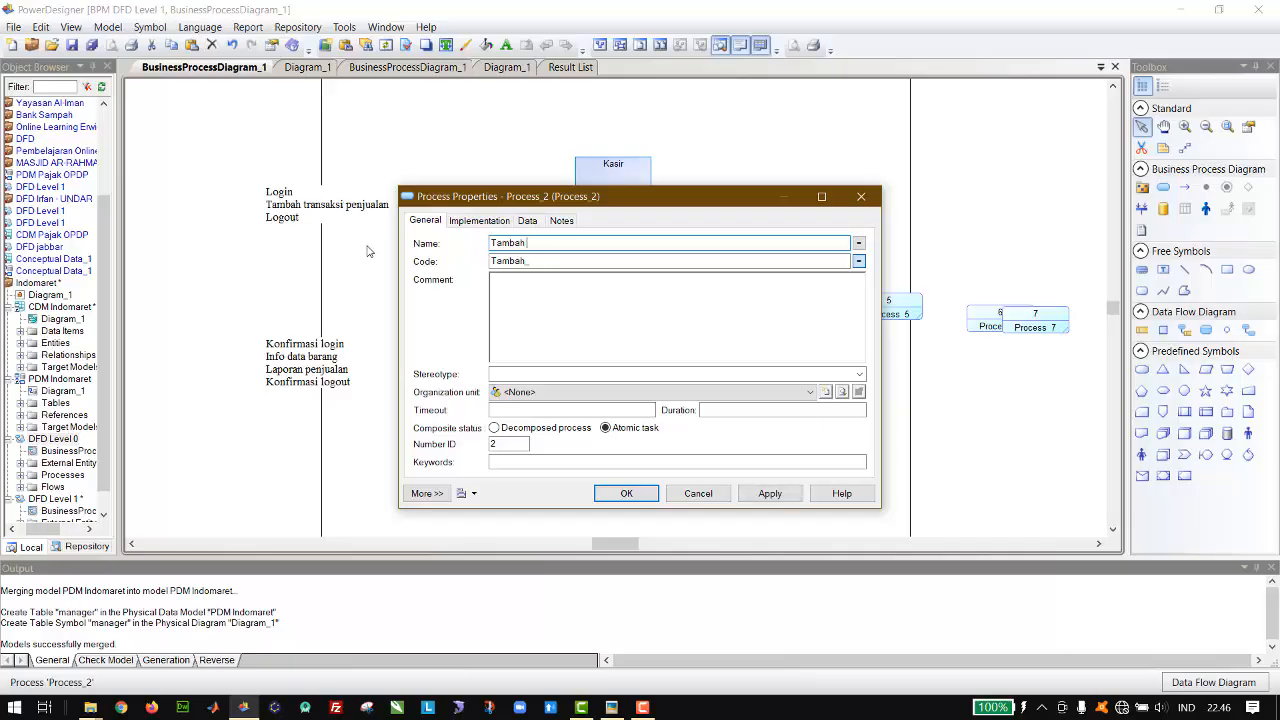
text(Transaksi Penjualan)
key(Return)
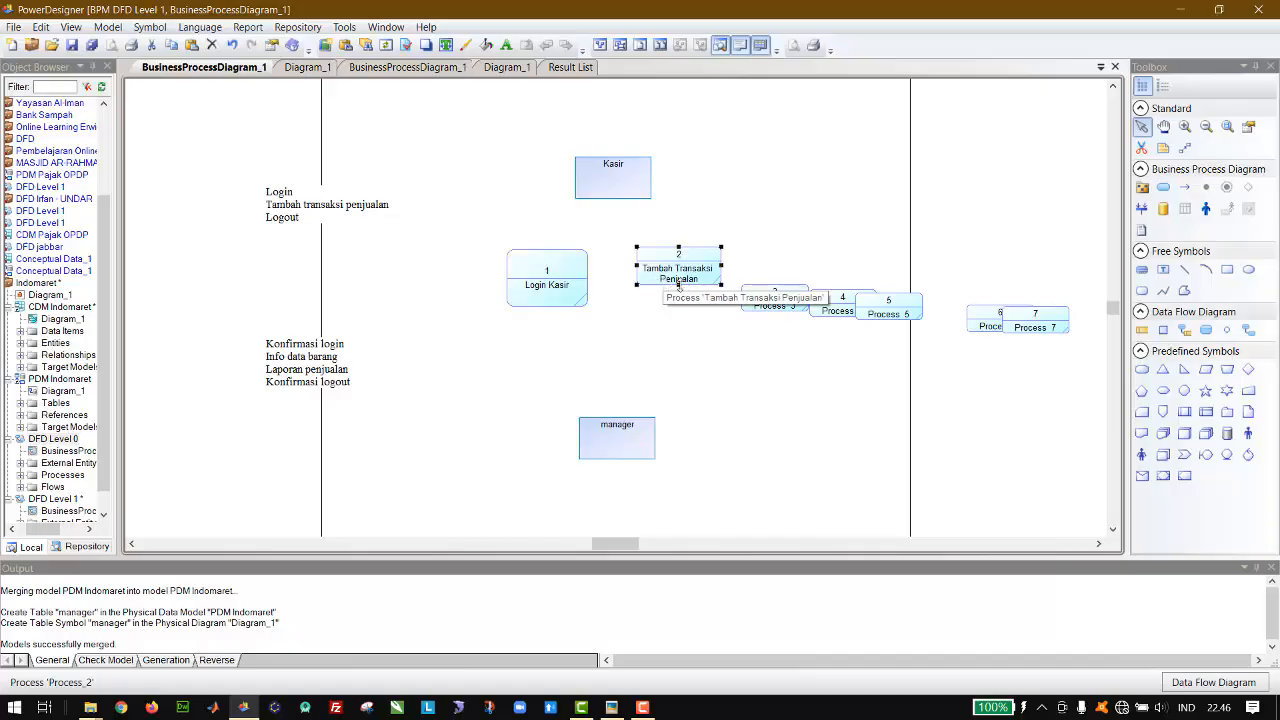
drag(679, 287, 680, 306)
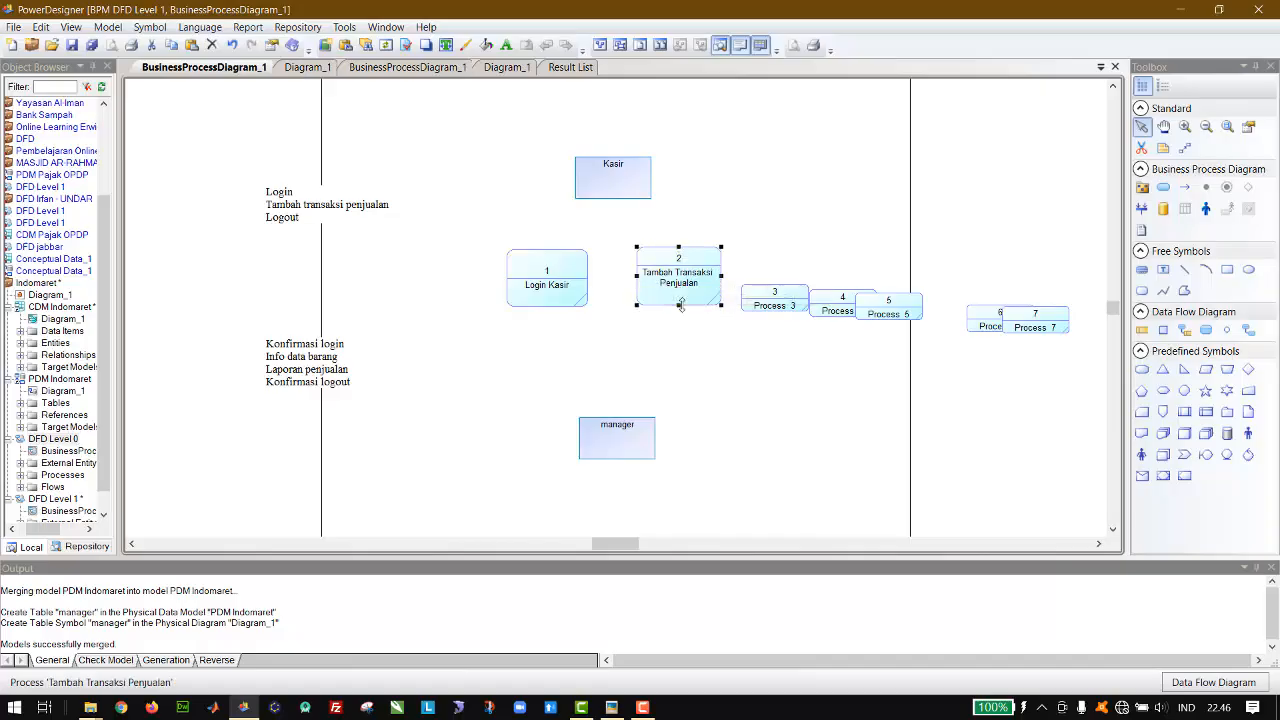
Step: Name process 3 "Logout Kasir", enlarge its symbol, and move process 4 up away from the other processes
double_click(766, 308)
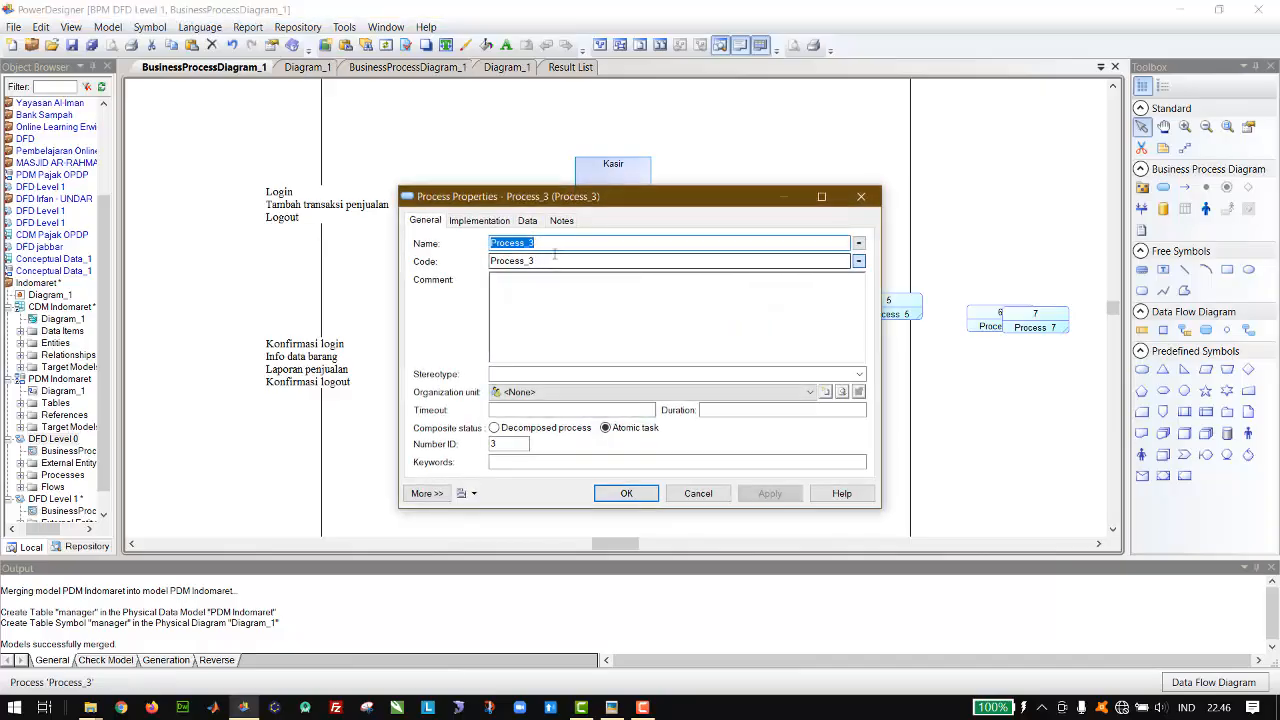
text(Logout)
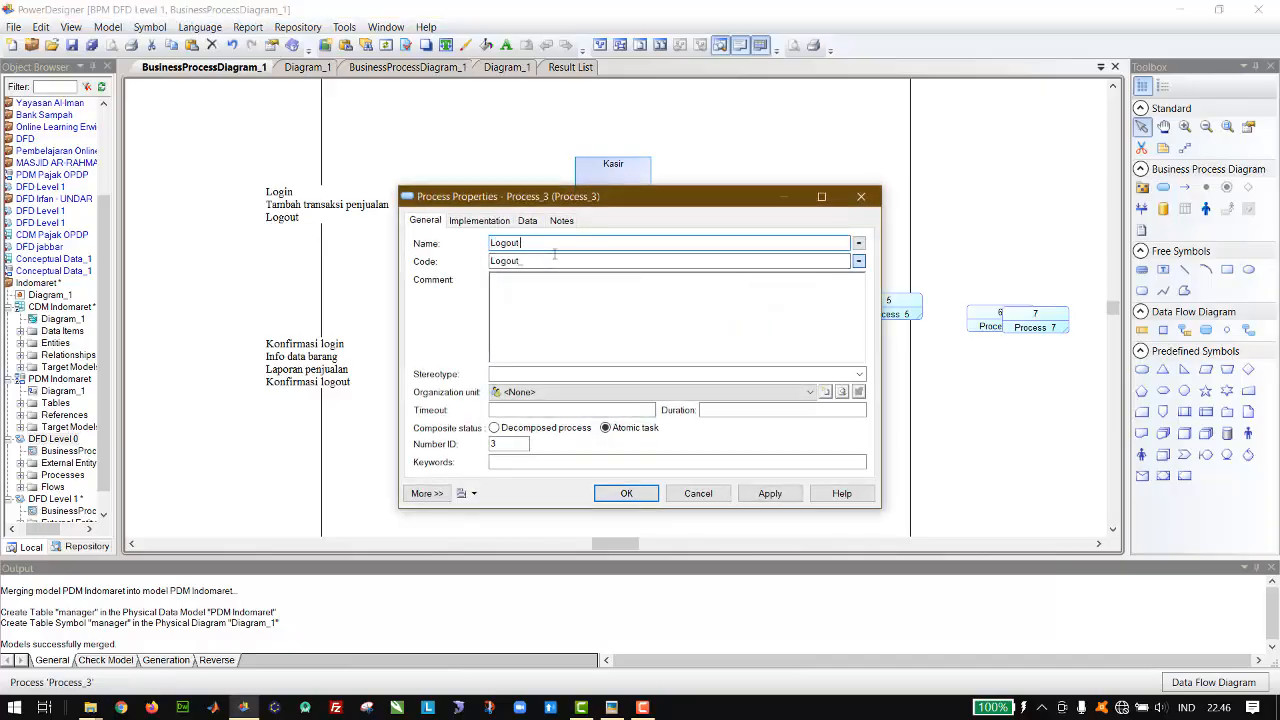
text( Kasir)
key(Return)
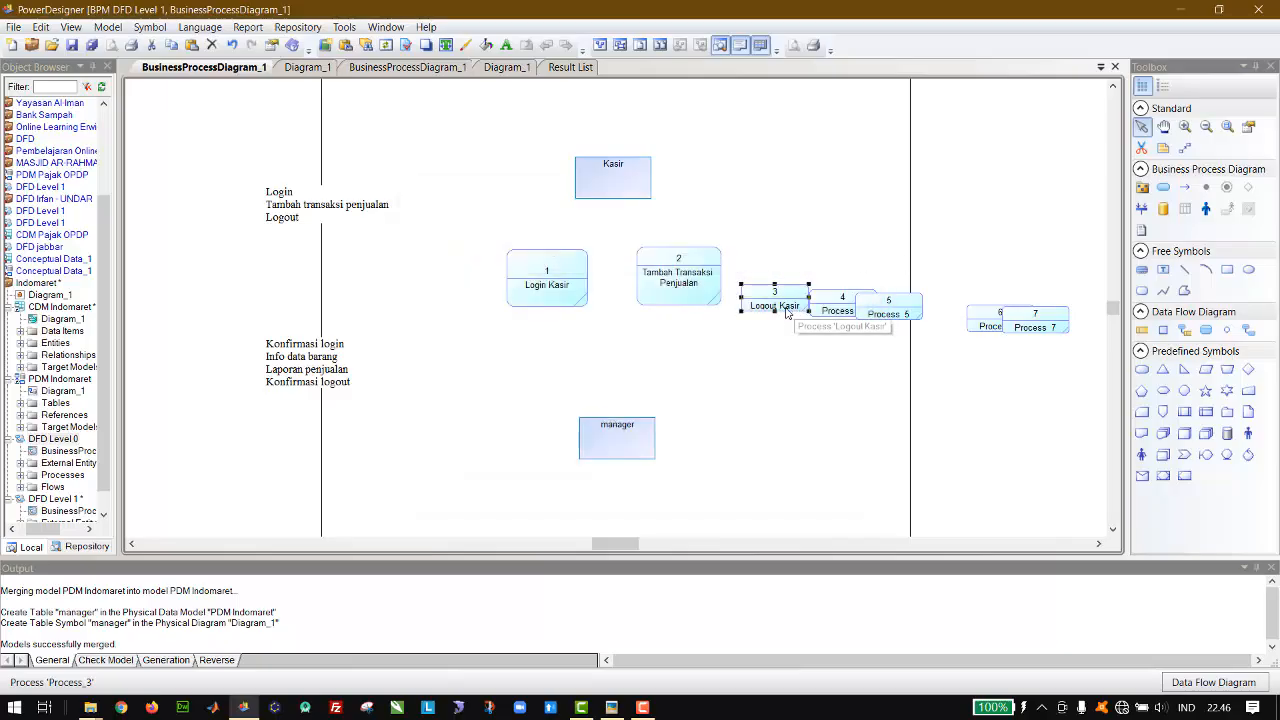
drag(774, 310, 830, 258)
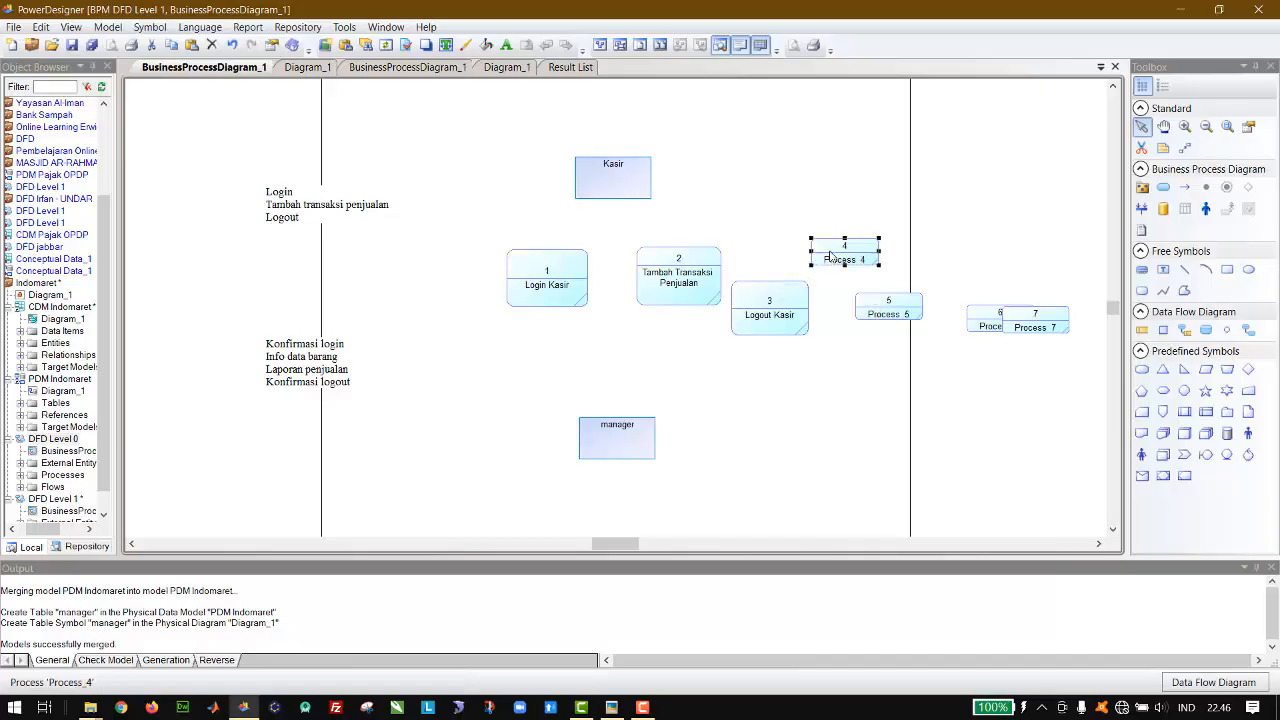
Step: Open the properties of process 4 and delete the two leftover text labels at the page's left edge
double_click(830, 255)
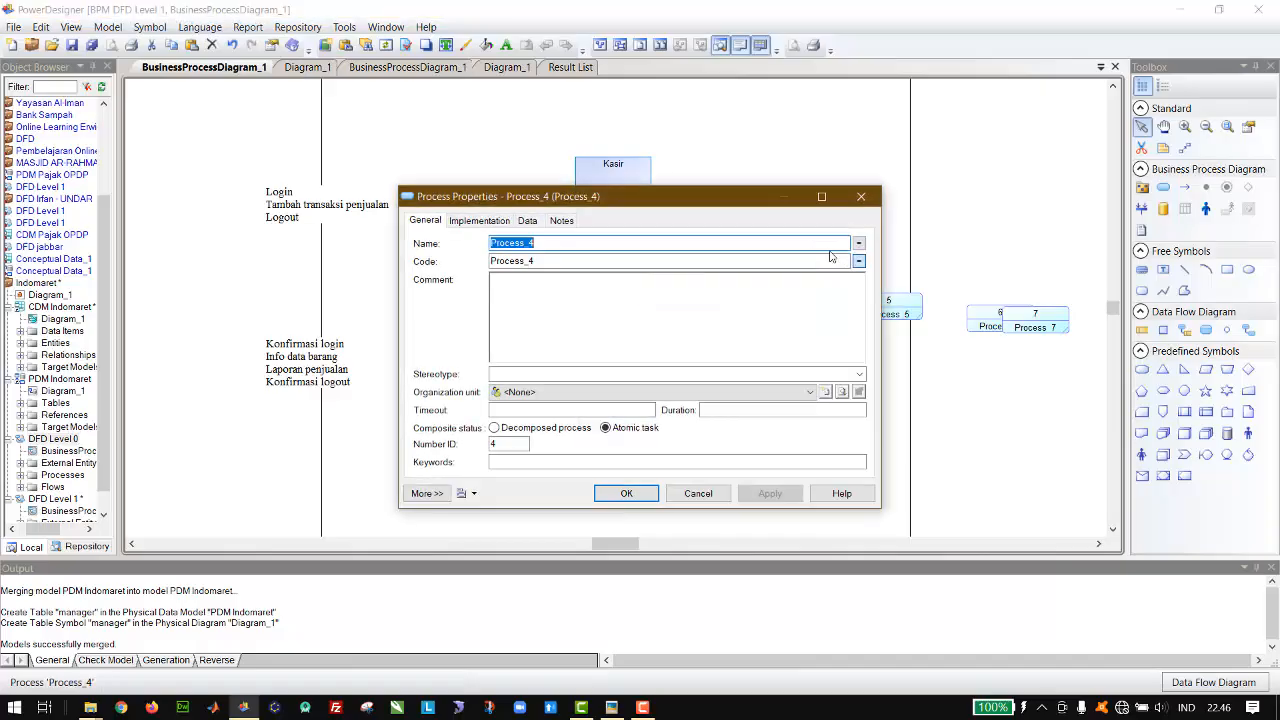
click(303, 350)
key(Delete)
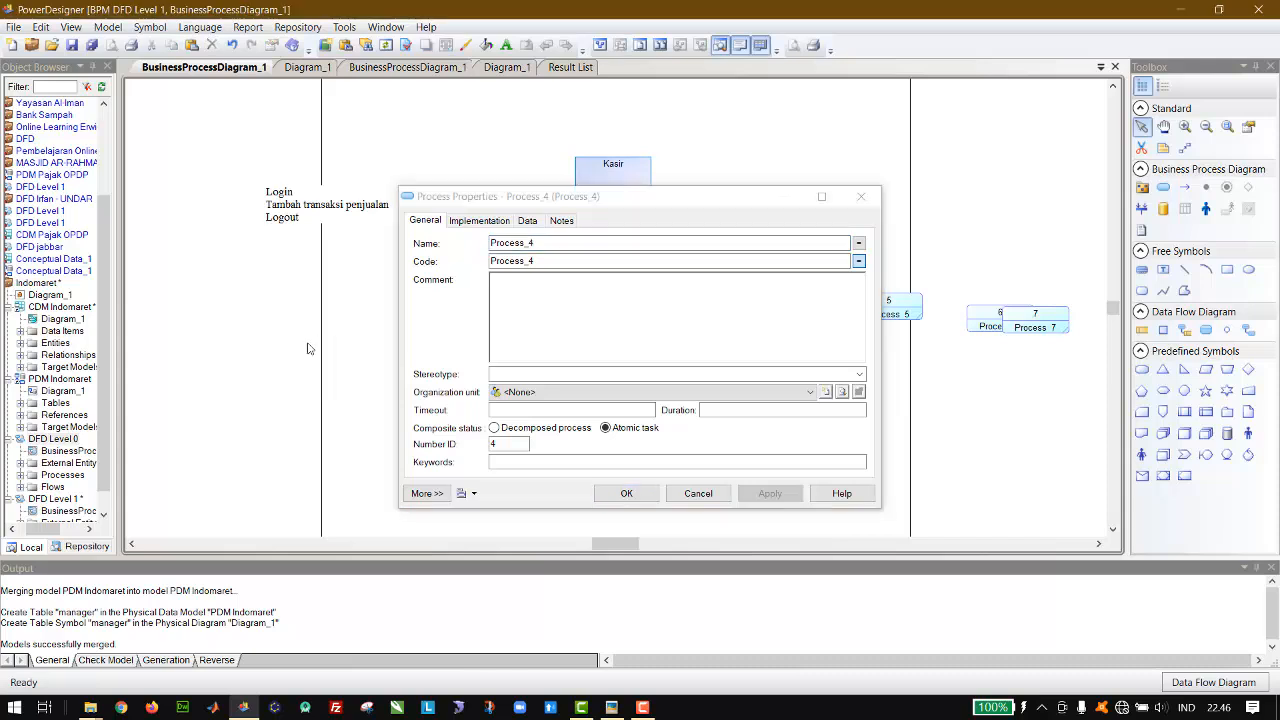
click(287, 210)
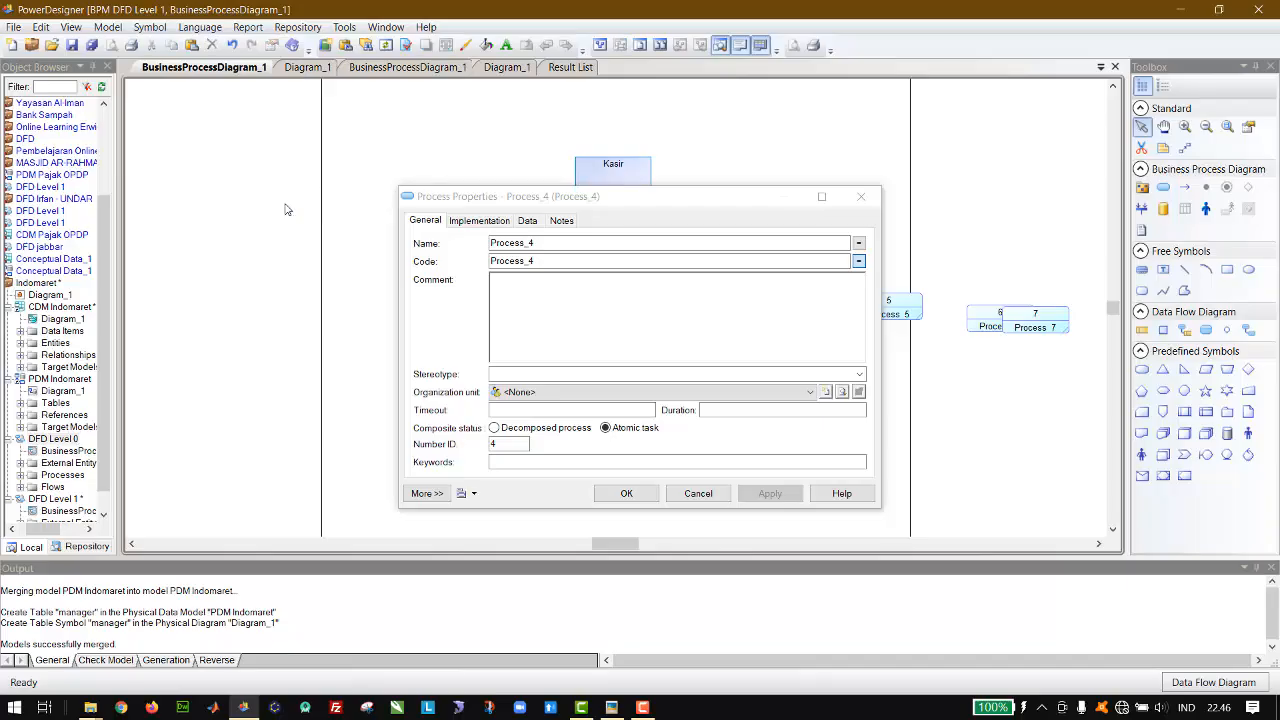
Step: Copy the manager's "Login, Kelola data barang, Mencari info penjualan, Logout" label from DFD Level 0 into DFD Level 1, placing it right of Kasir
click(392, 70)
drag(566, 198, 189, 169)
click(506, 408)
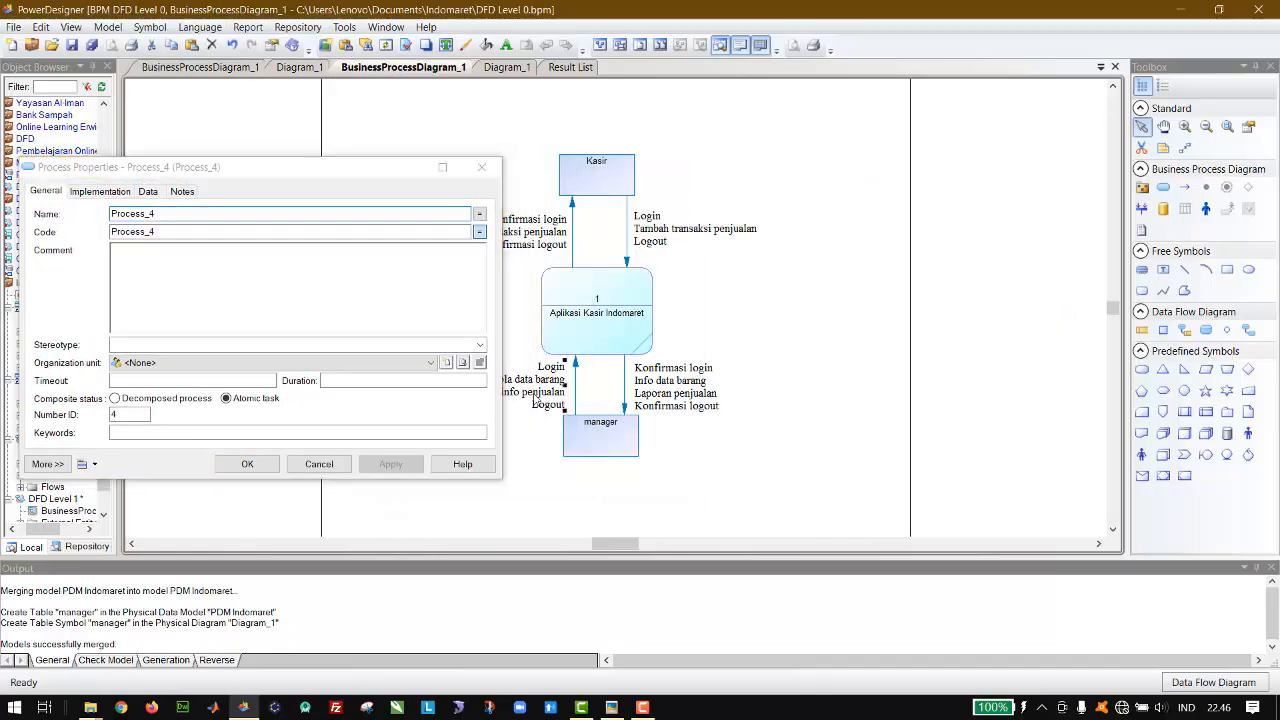
drag(175, 169, 664, 171)
click(178, 70)
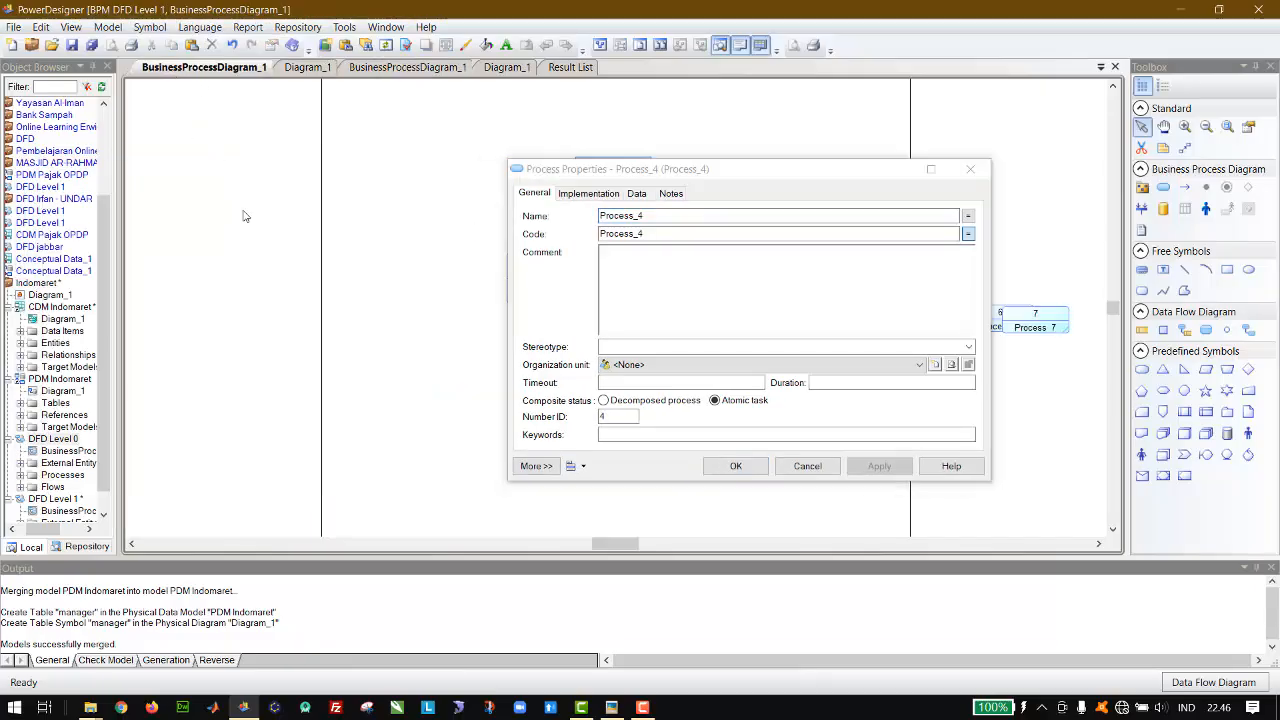
drag(677, 173, 126, 180)
drag(656, 322, 827, 192)
Step: Name process 4 "Login Manager"
drag(308, 181, 368, 178)
text(Login)
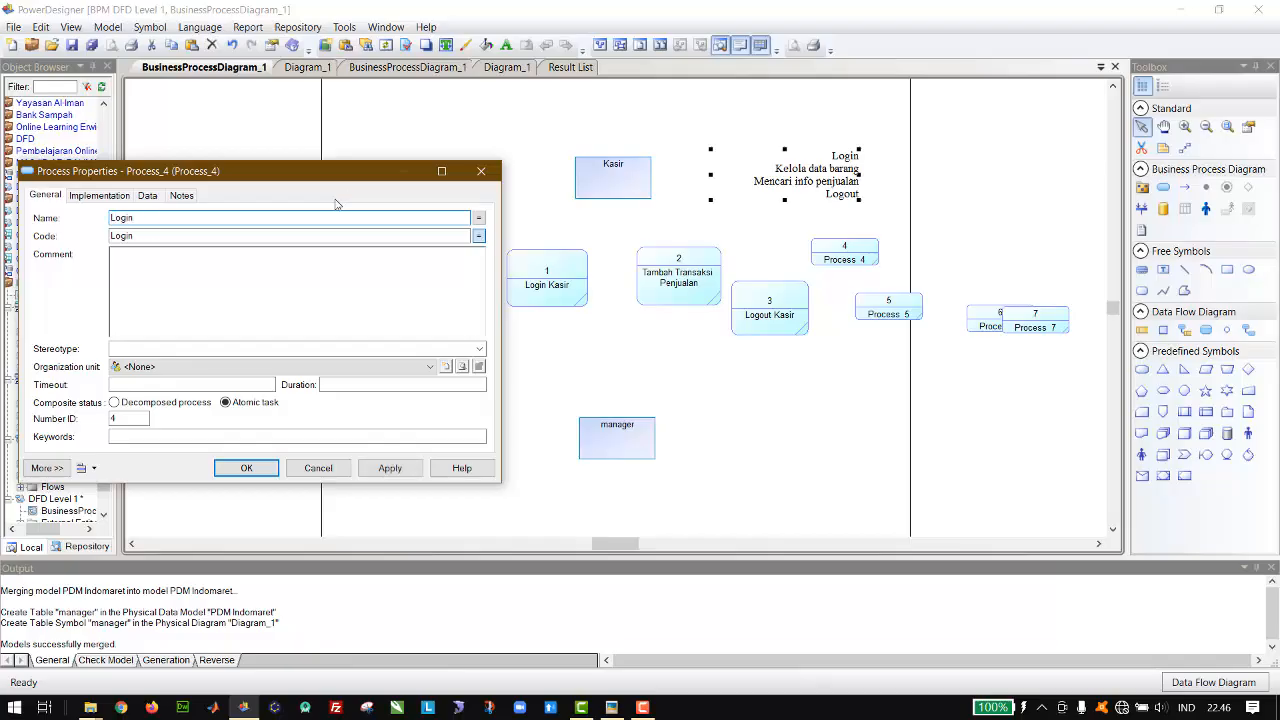
text( Manager)
key(Return)
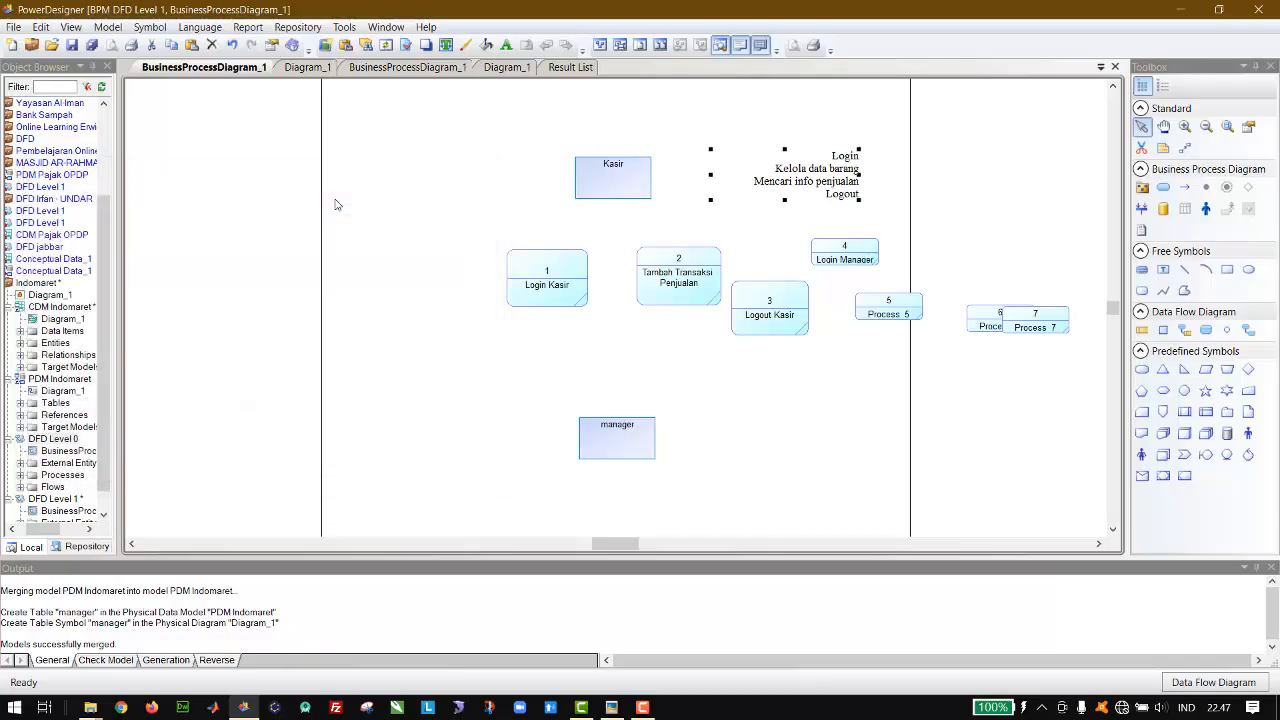
Step: Name process 5 "Mencari Info Penjualan"
double_click(881, 309)
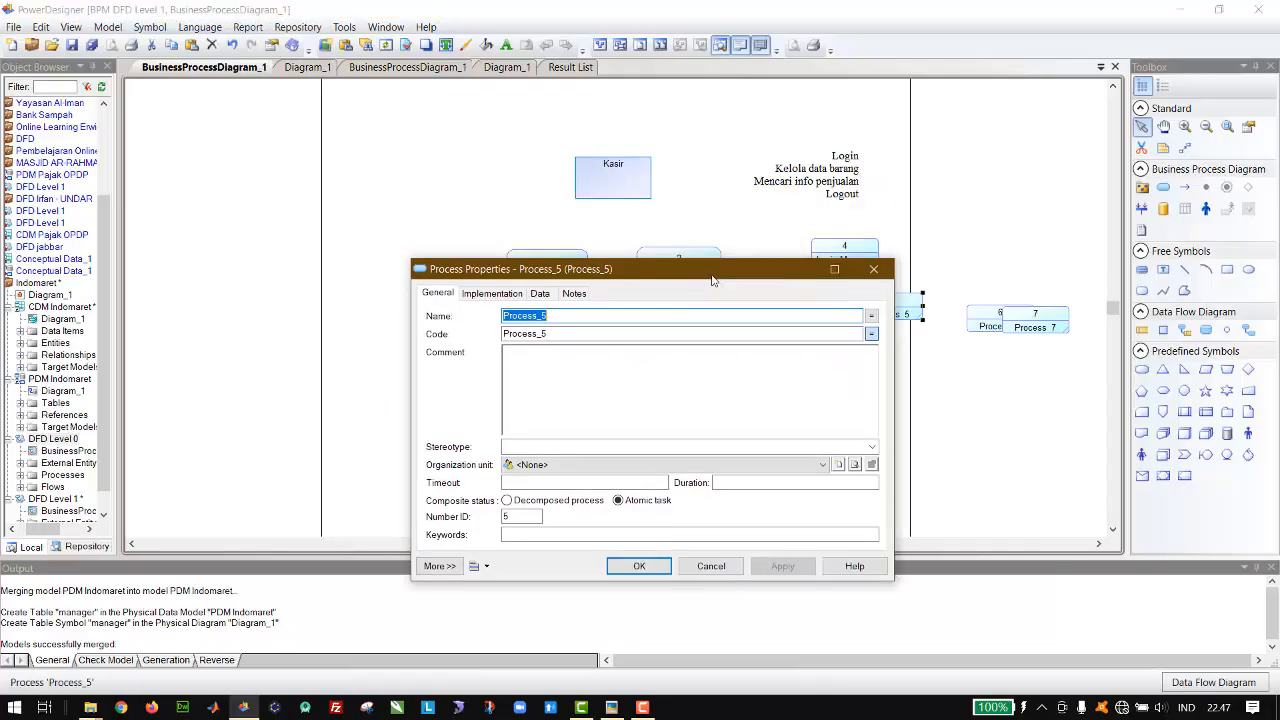
drag(713, 280, 713, 295)
text(Ma)
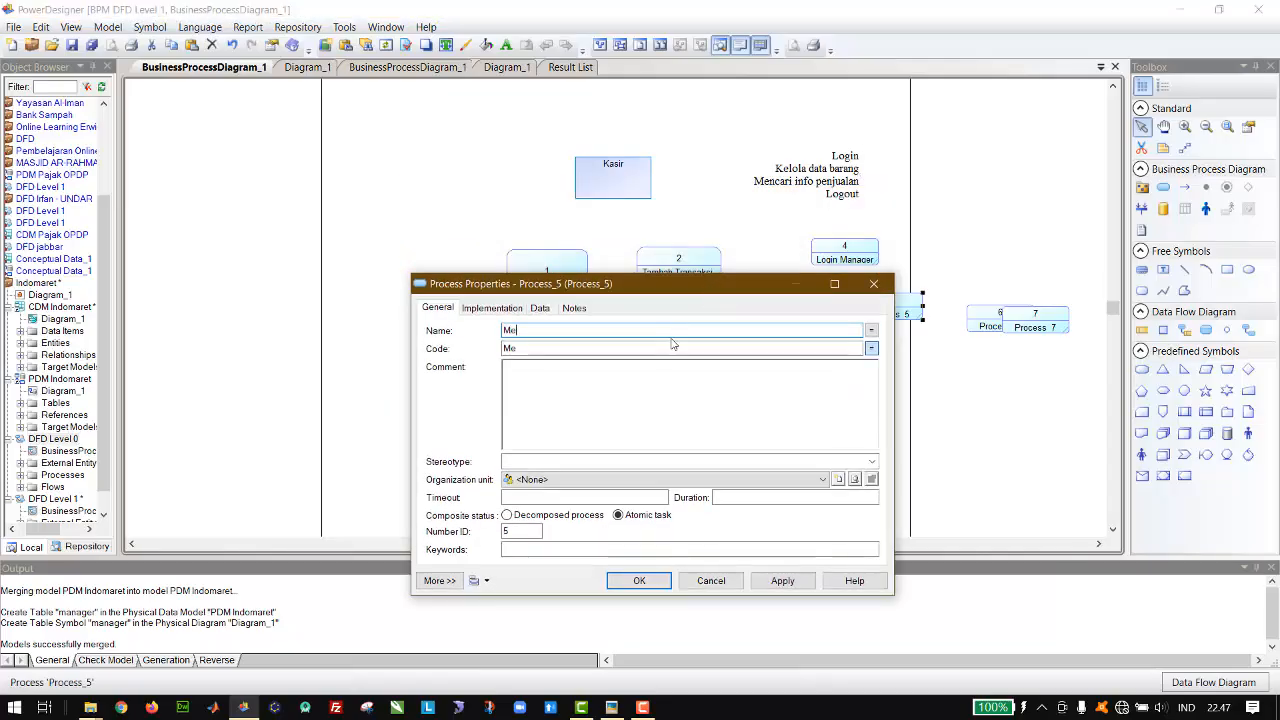
text(ncari Info Penjualan)
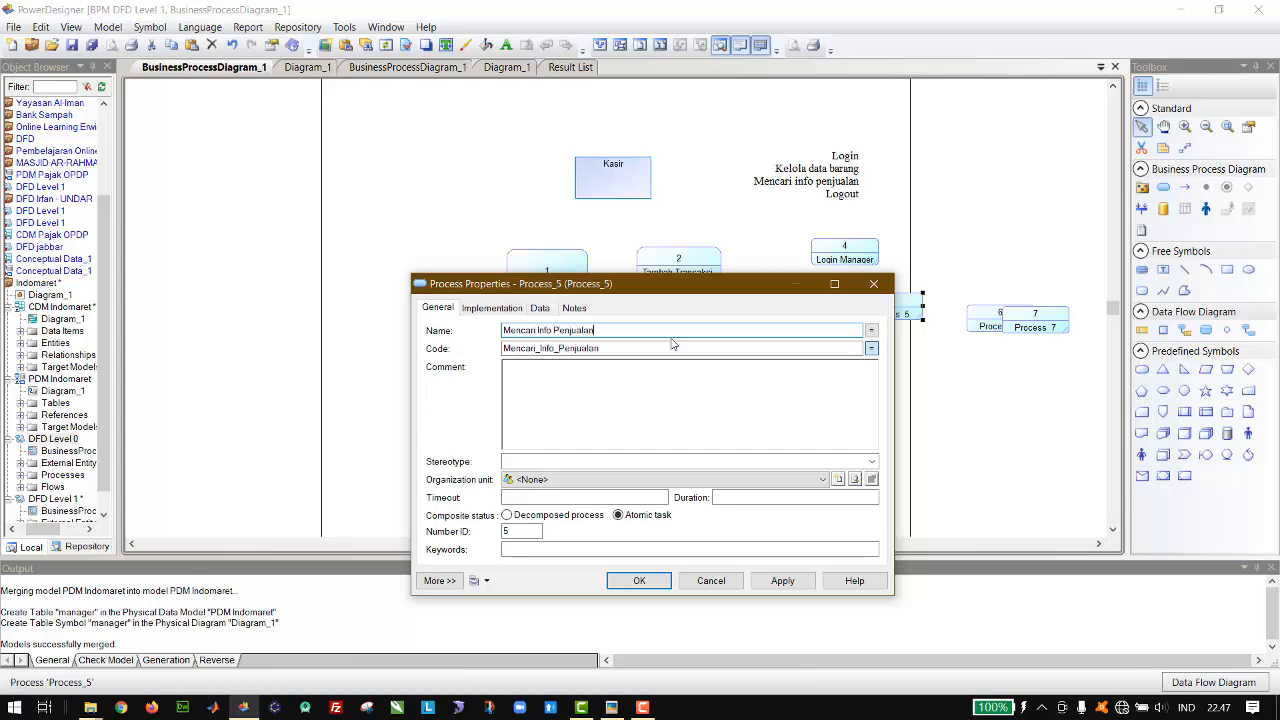
key(Return)
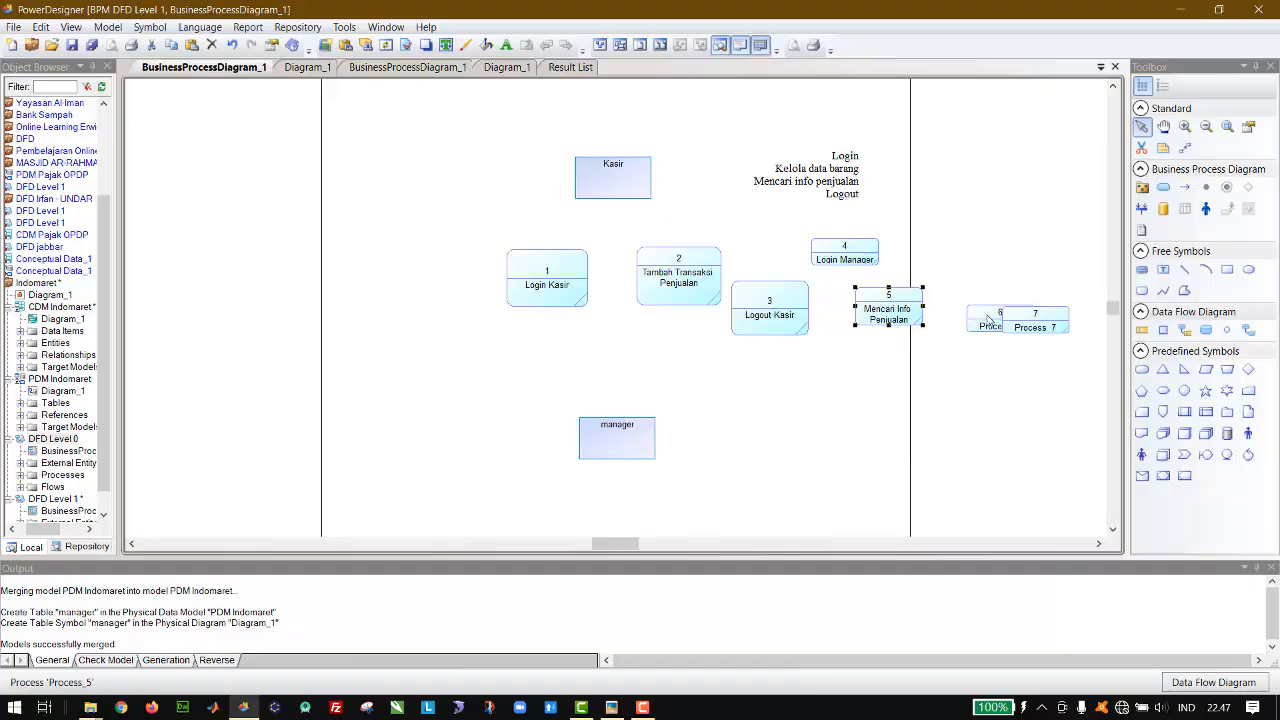
Step: Move process 6 below and to the right of Mencari Info Penjualan and name it "Kelola data Barang"
drag(990, 318, 938, 363)
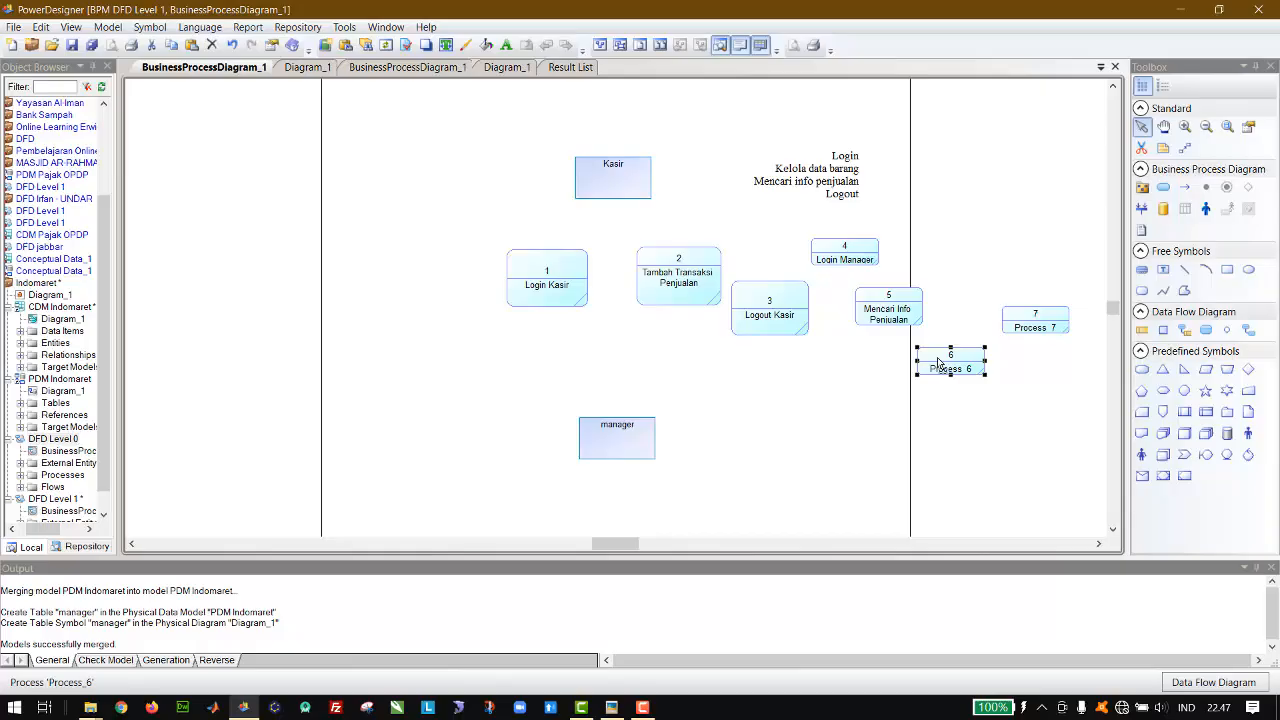
double_click(898, 326)
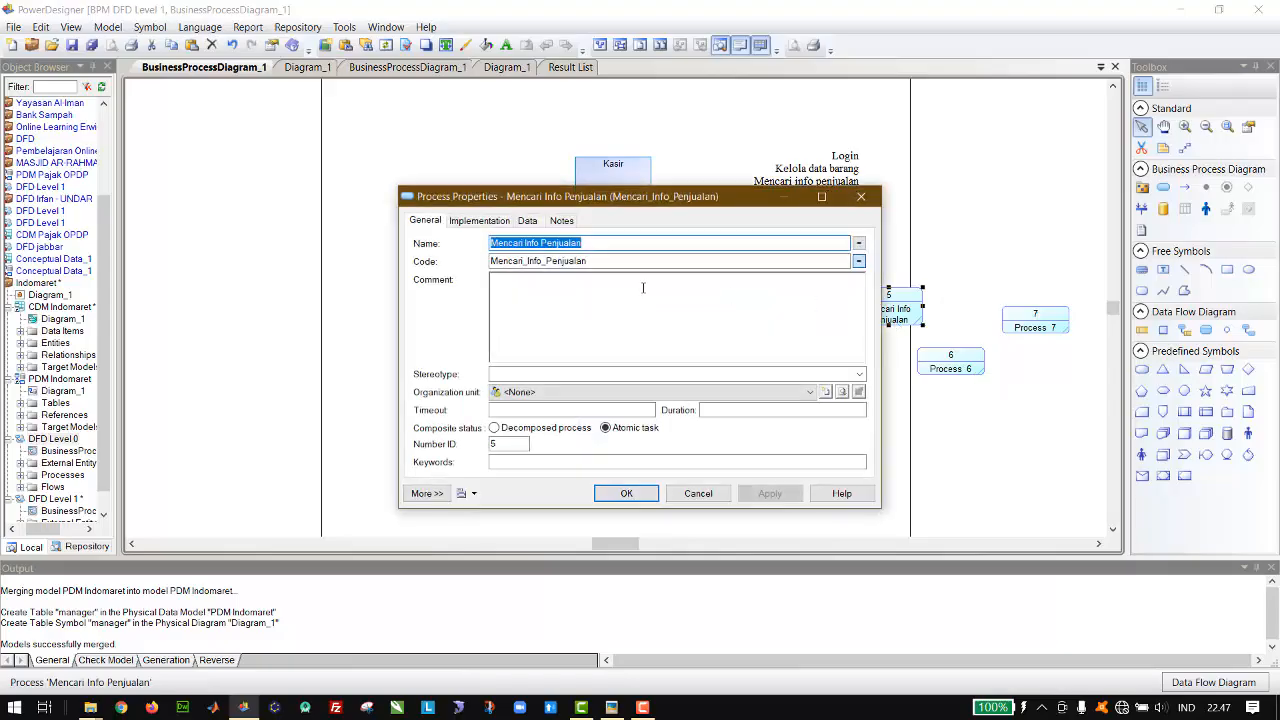
click(861, 196)
click(955, 370)
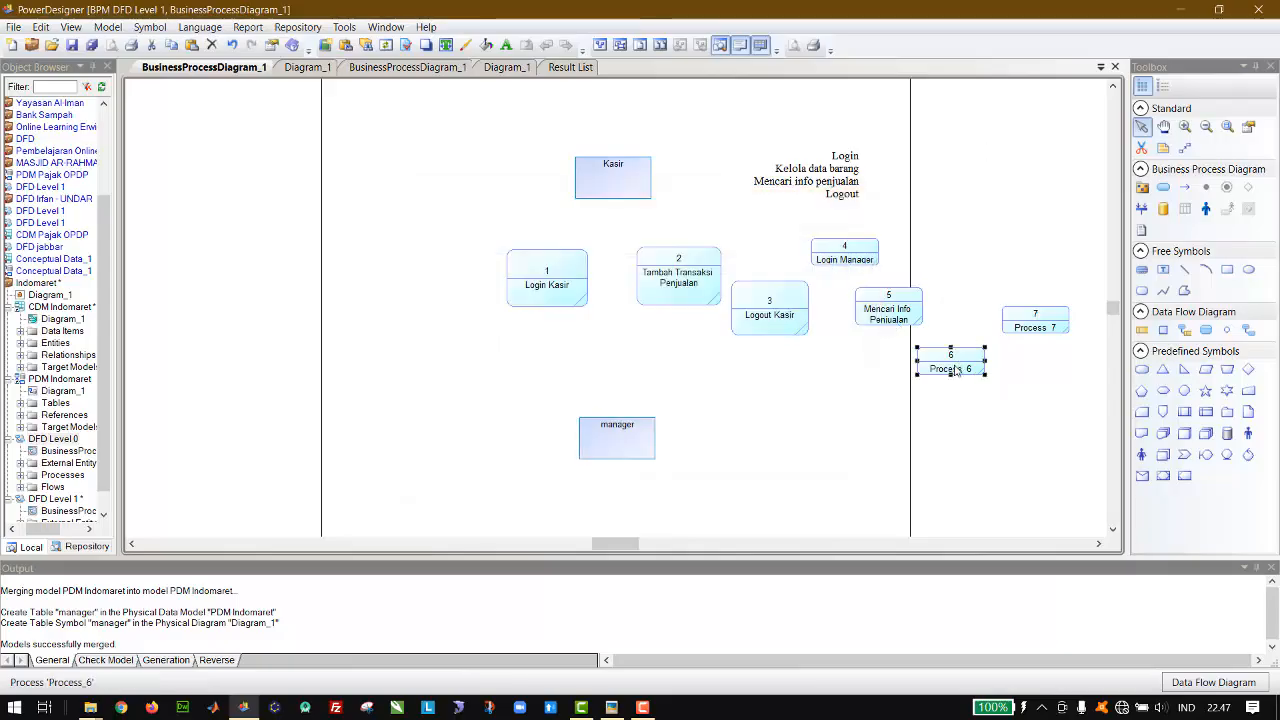
double_click(955, 370)
text(Kelola data Barang)
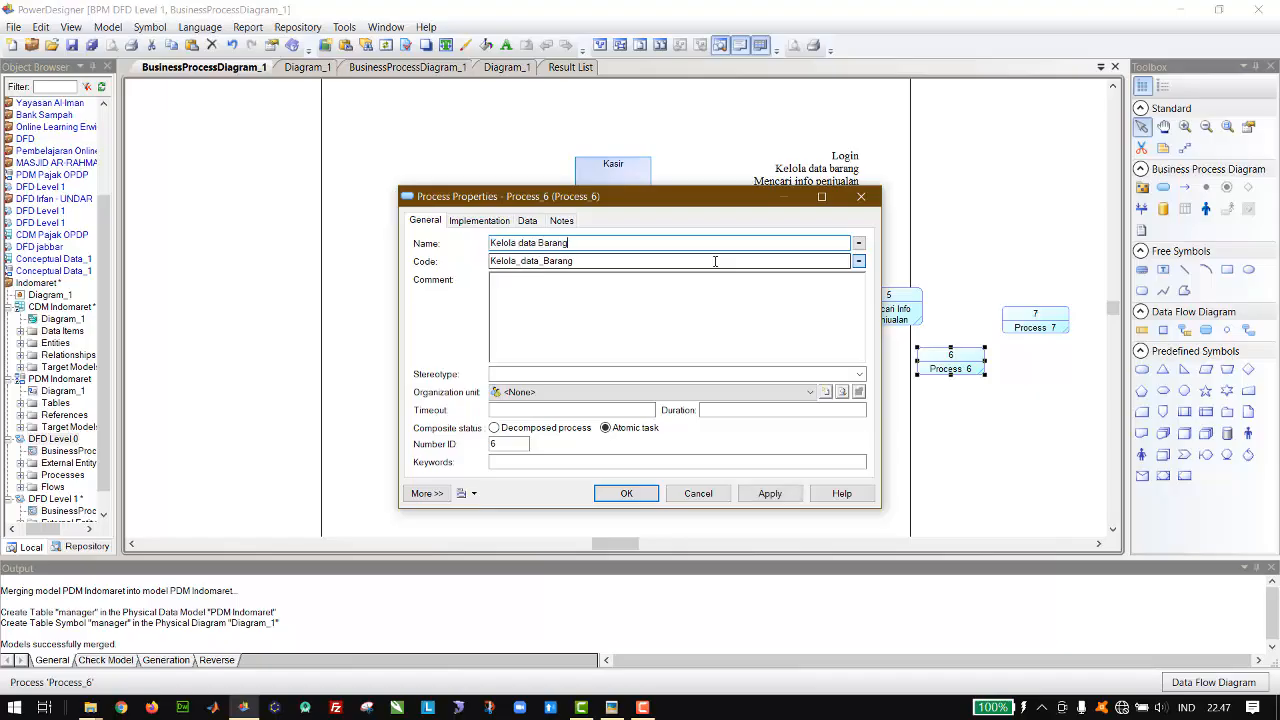
key(Return)
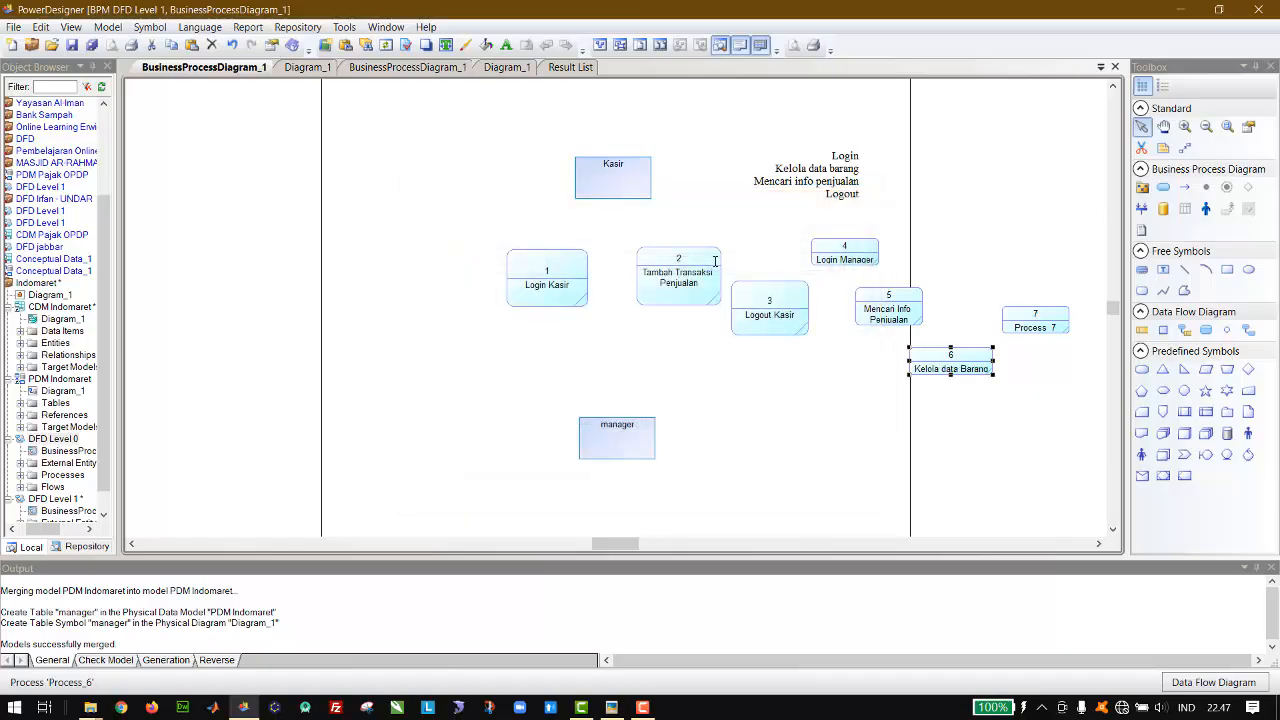
Step: Name process 7 "Logout Manager"
double_click(1013, 323)
text(Lo)
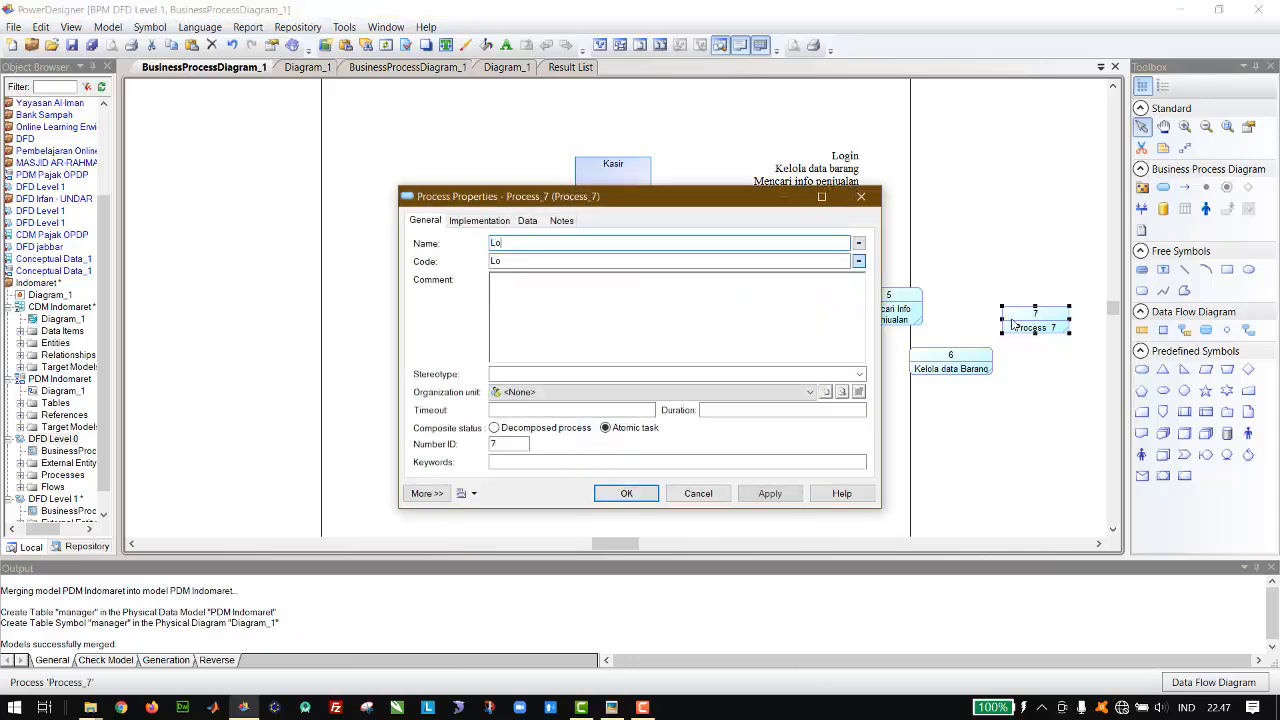
text(gout Manager)
key(Return)
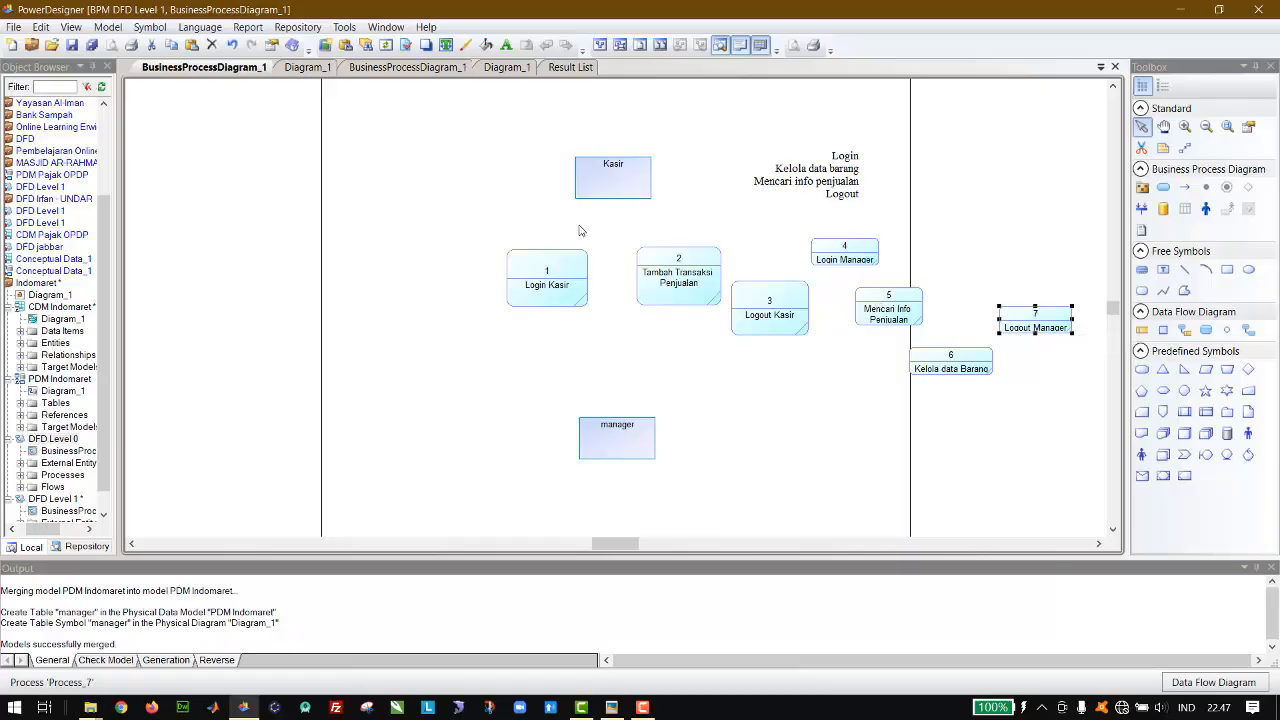
Step: Shift the Login Kasir process and the Kasir entity to the left, and delete the manager's copied text label
drag(557, 284, 468, 280)
drag(620, 184, 578, 190)
click(842, 176)
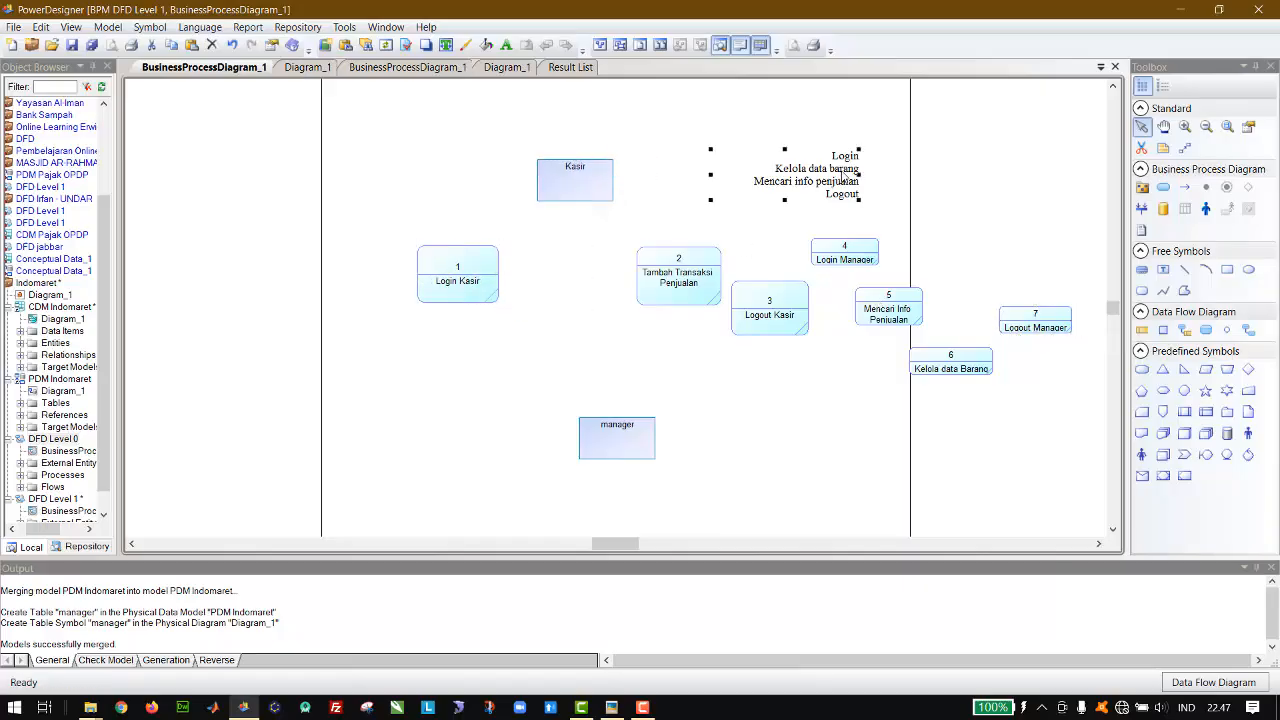
key(Delete)
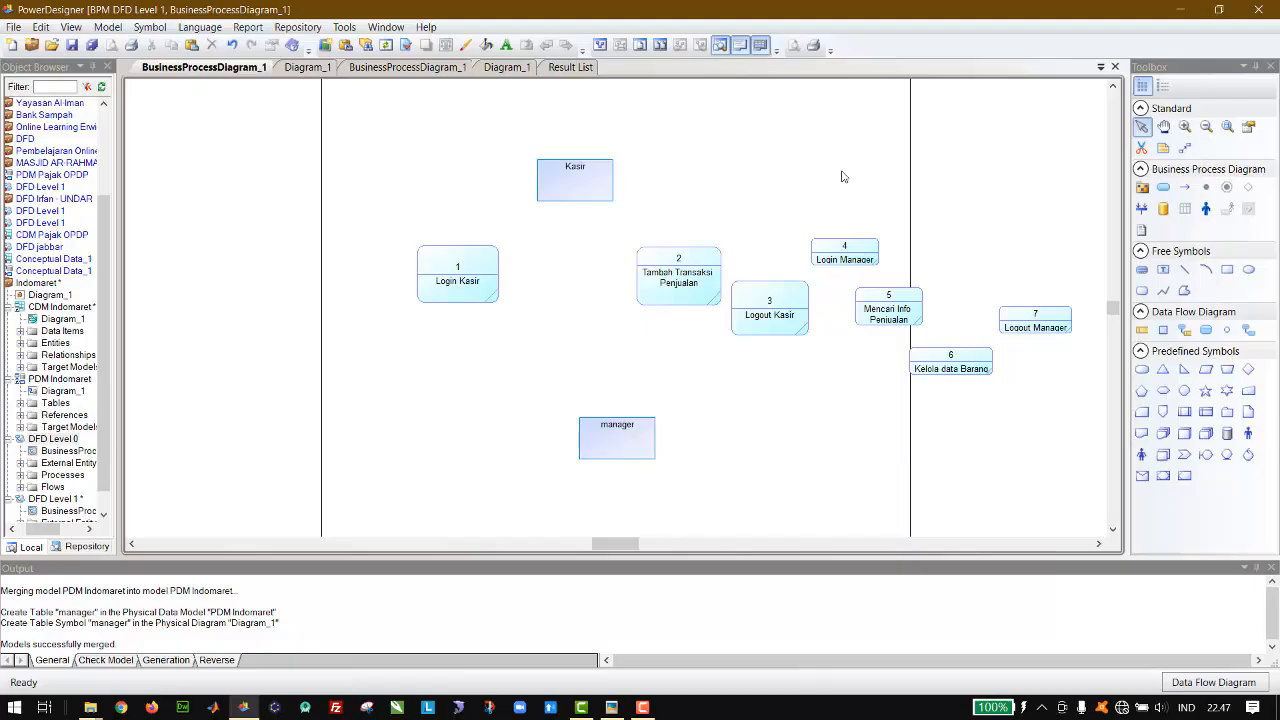
Step: Enlarge the symbols of the Login Manager and Logout Manager processes to about the size of the cashier processes
click(845, 248)
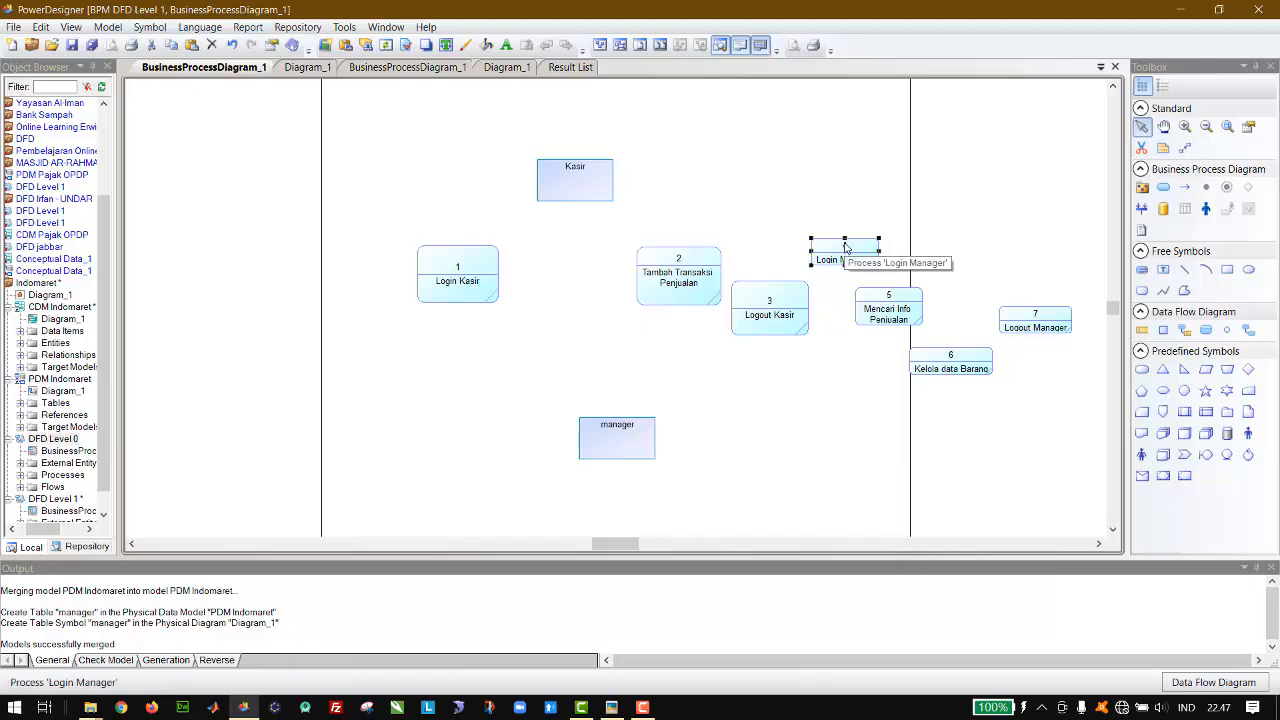
drag(844, 238, 887, 241)
click(1038, 313)
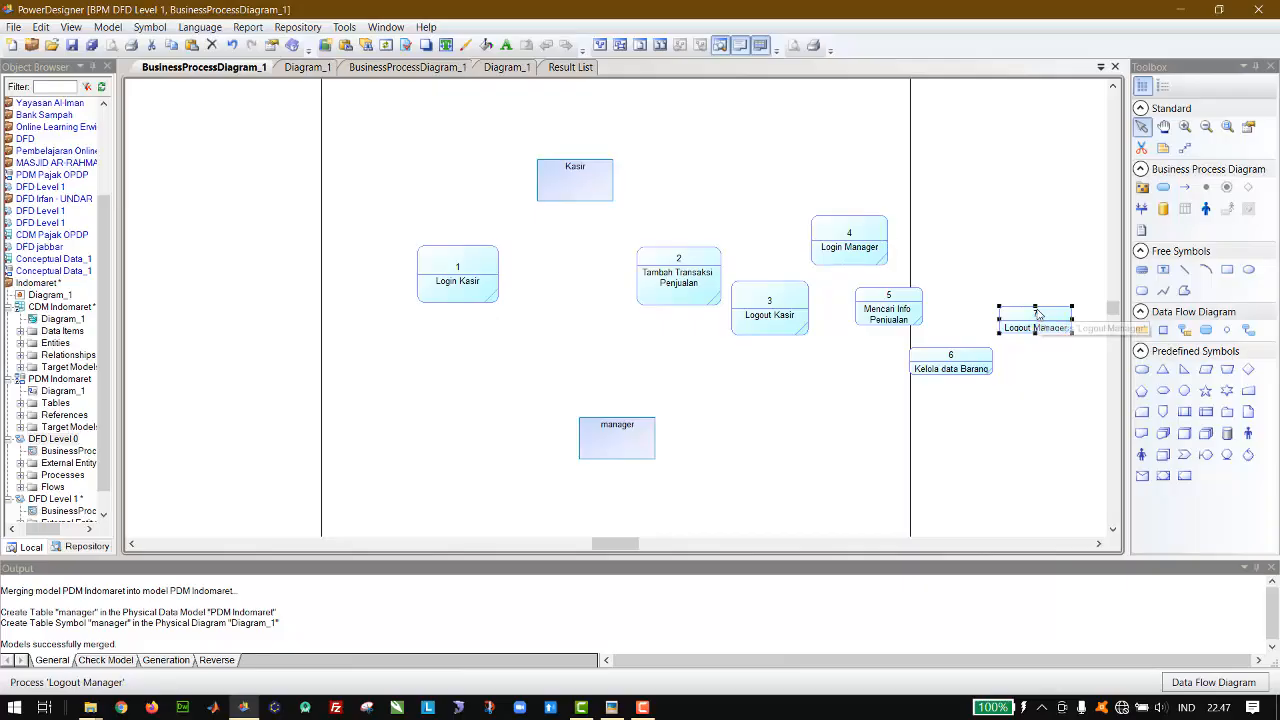
drag(1035, 307, 1035, 284)
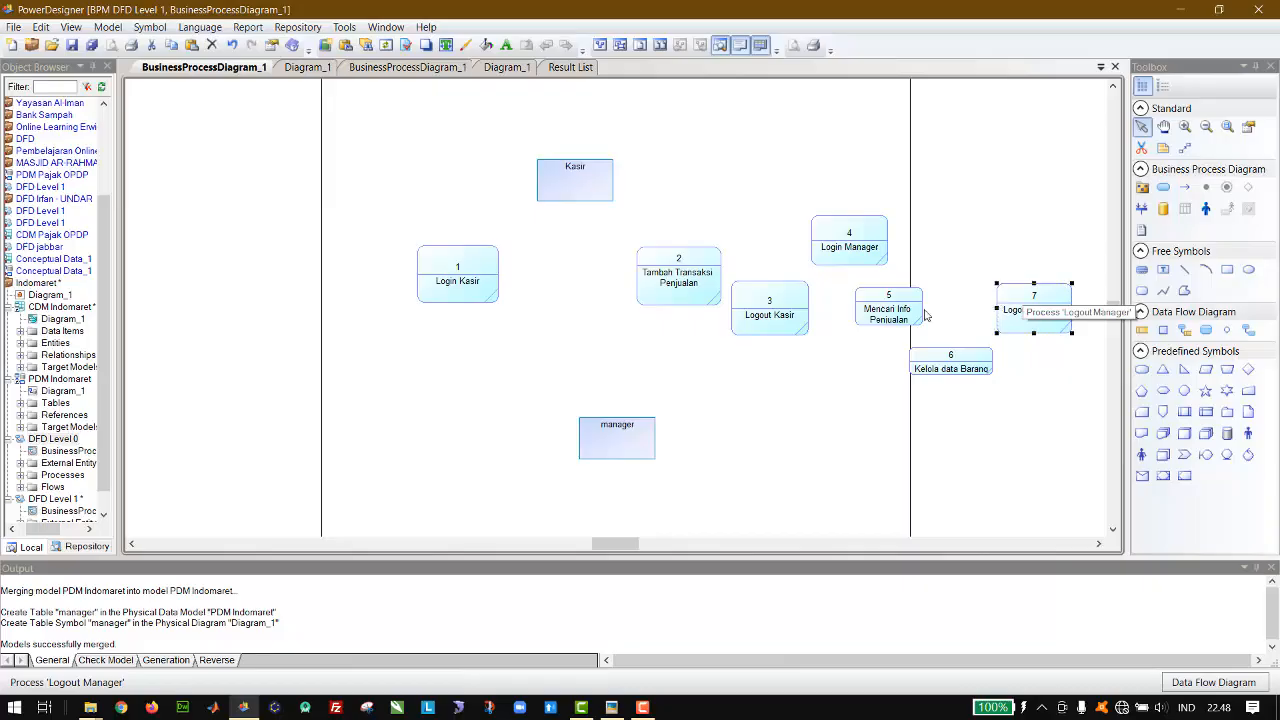
Step: Enlarge the Mencari Info Penjualan and Kelola data Barang symbols, and save the model as "DFD Level 1.bpm" in the Indomaret folder
click(894, 315)
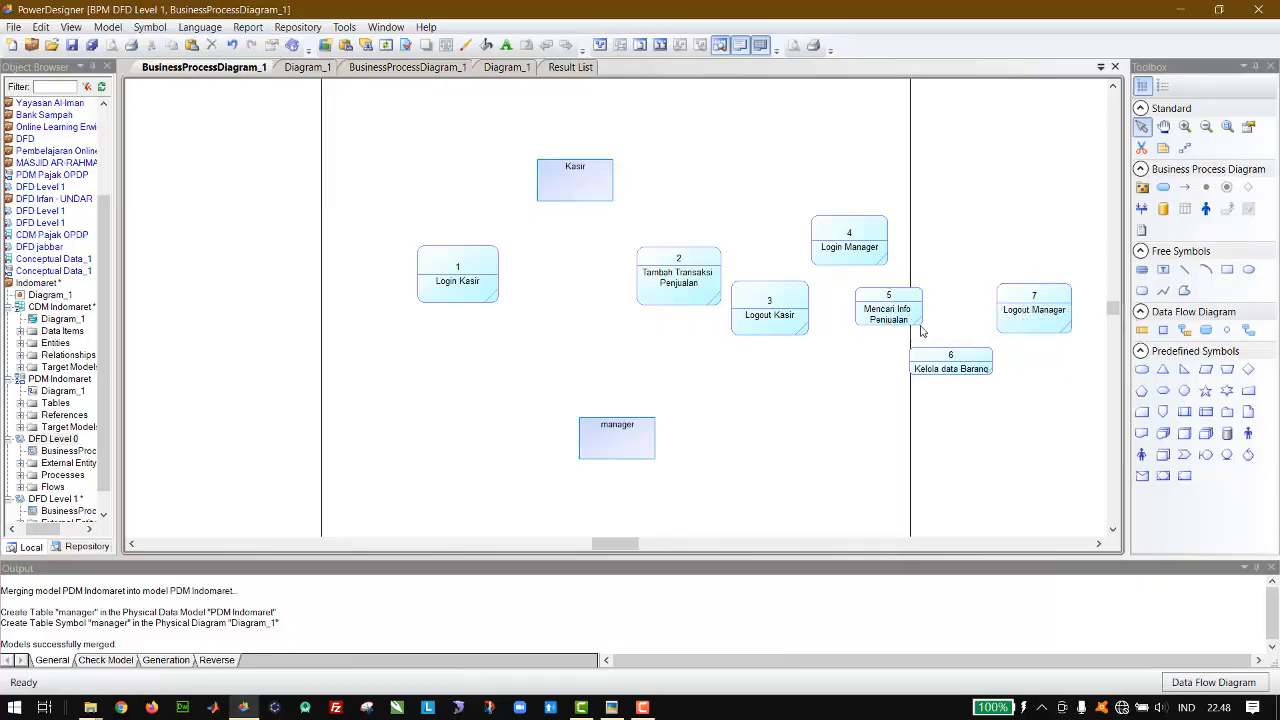
drag(921, 328, 935, 341)
click(953, 368)
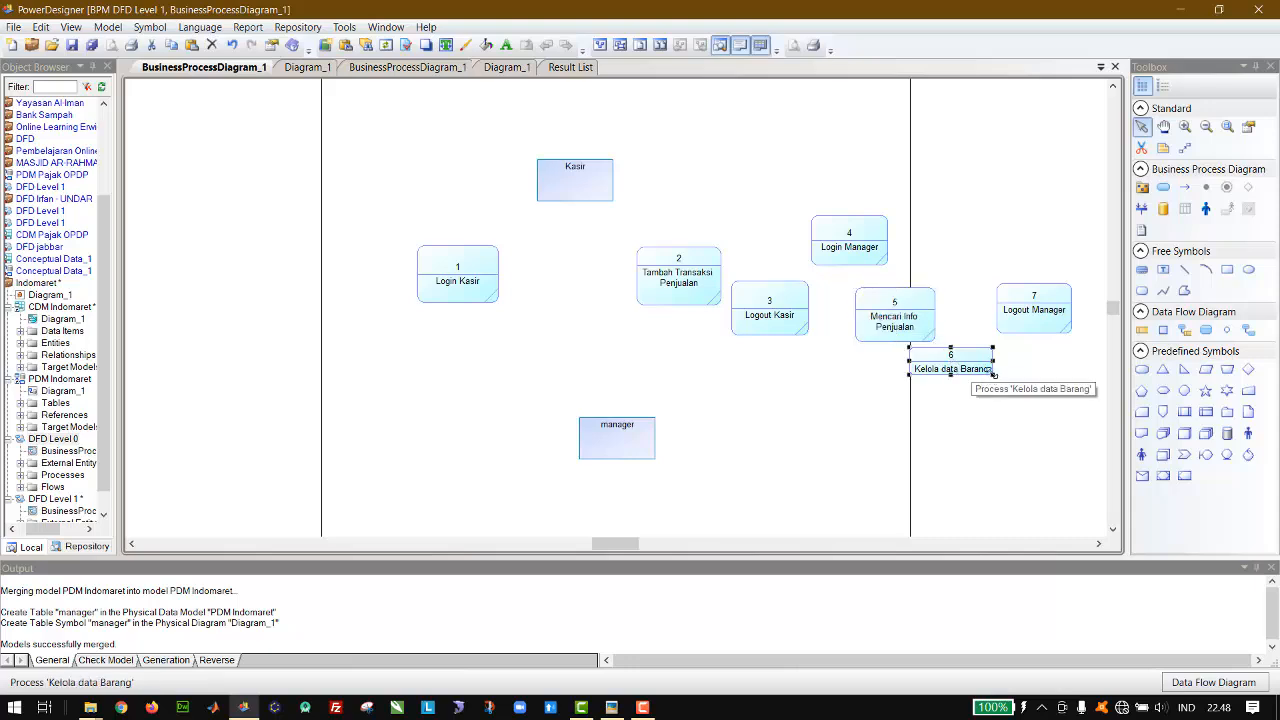
drag(993, 375, 997, 406)
click(1020, 403)
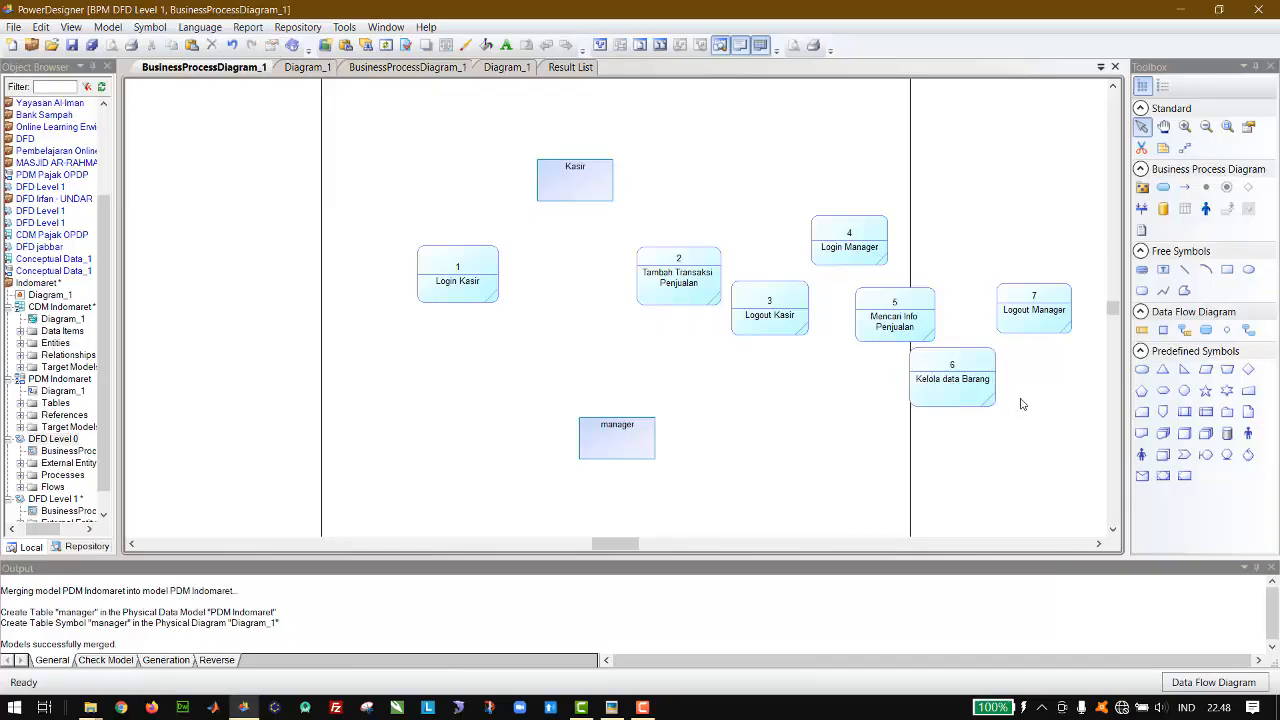
key(ctrl+s)
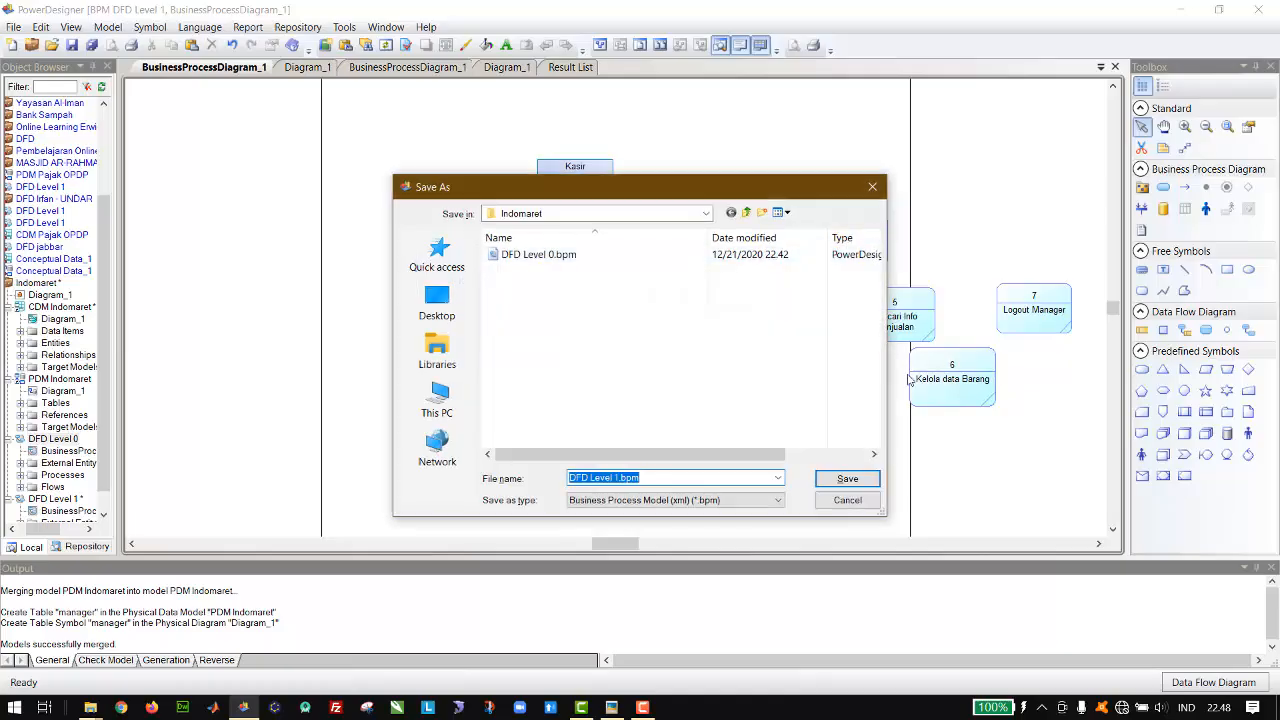
key(Return)
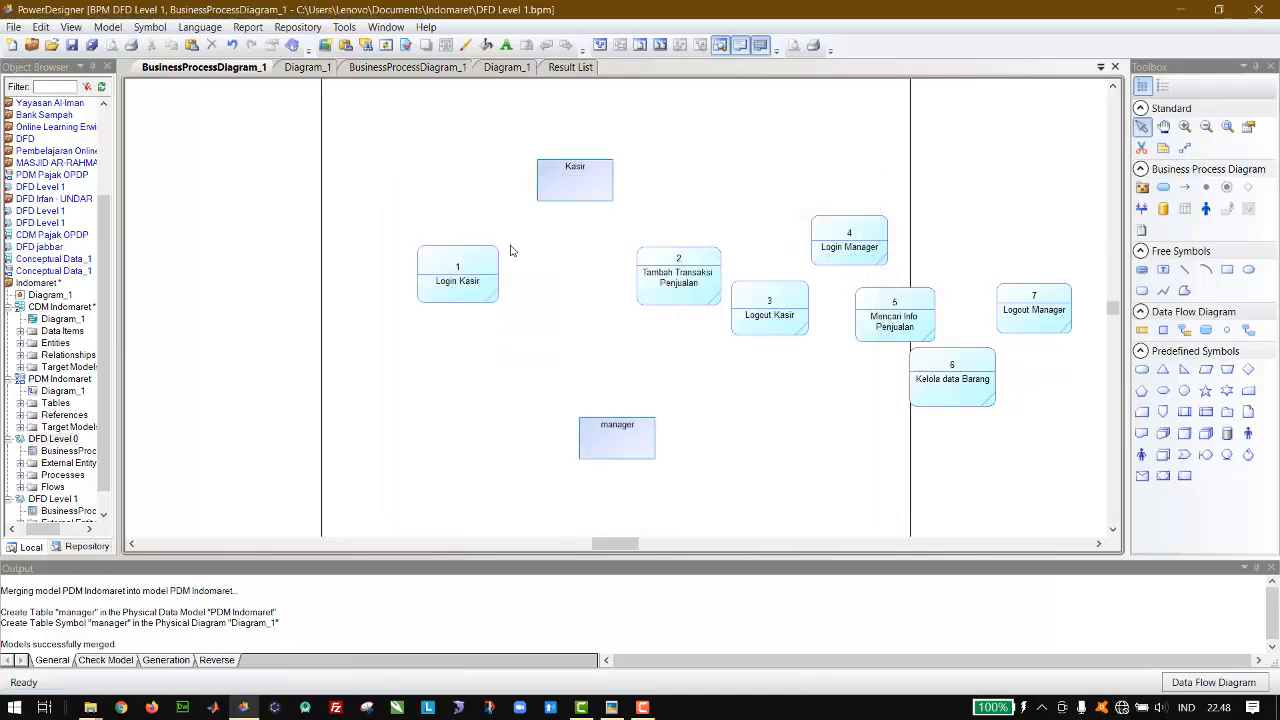
Step: Move the Kasir entity further left above Login Kasir, and move the manager entity up closer to the processes
click(575, 203)
drag(575, 203, 520, 196)
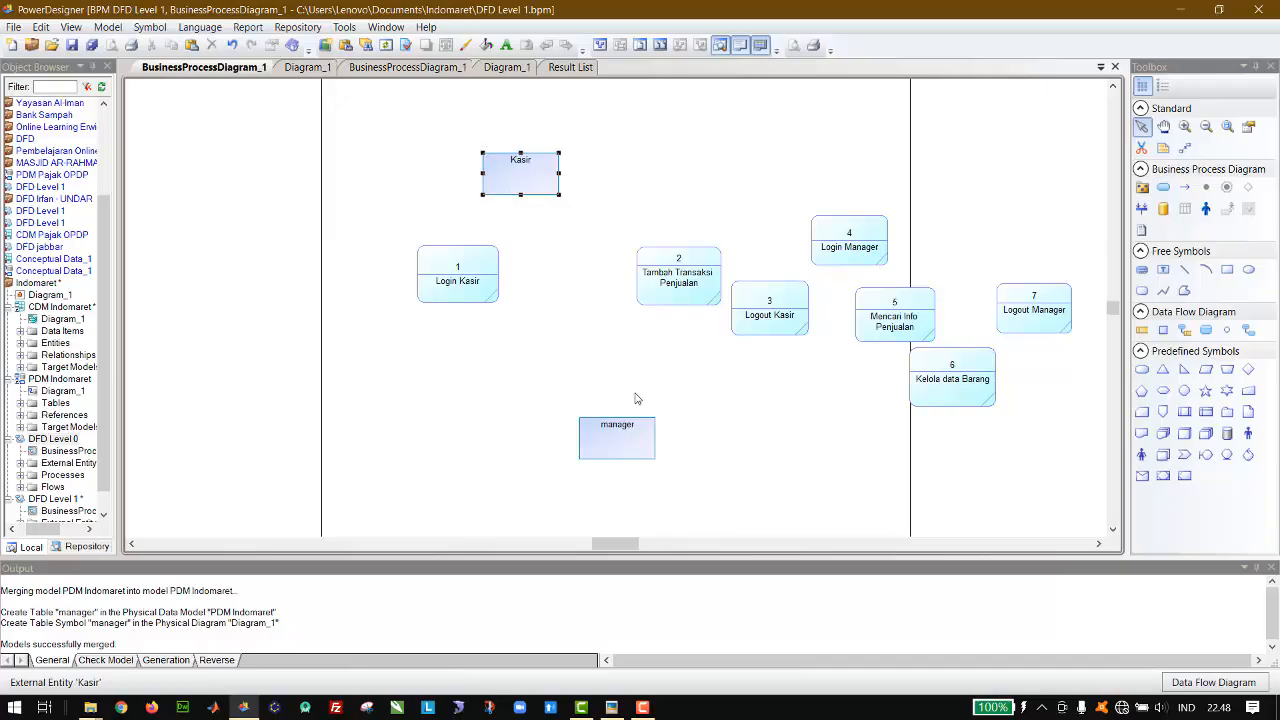
click(625, 442)
drag(625, 442, 602, 372)
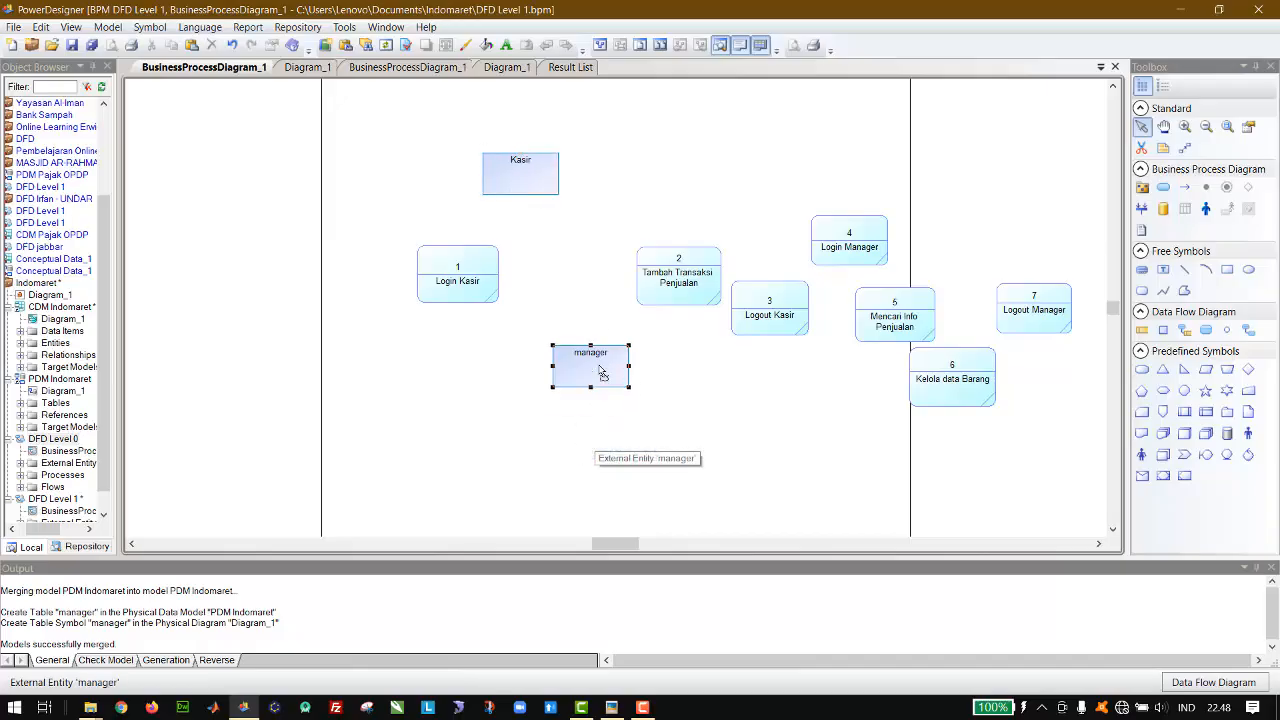
Step: Check the tables in the PDM Indomaret diagram and place five data stores in a row below the processes in DFD Level 1
click(1142, 333)
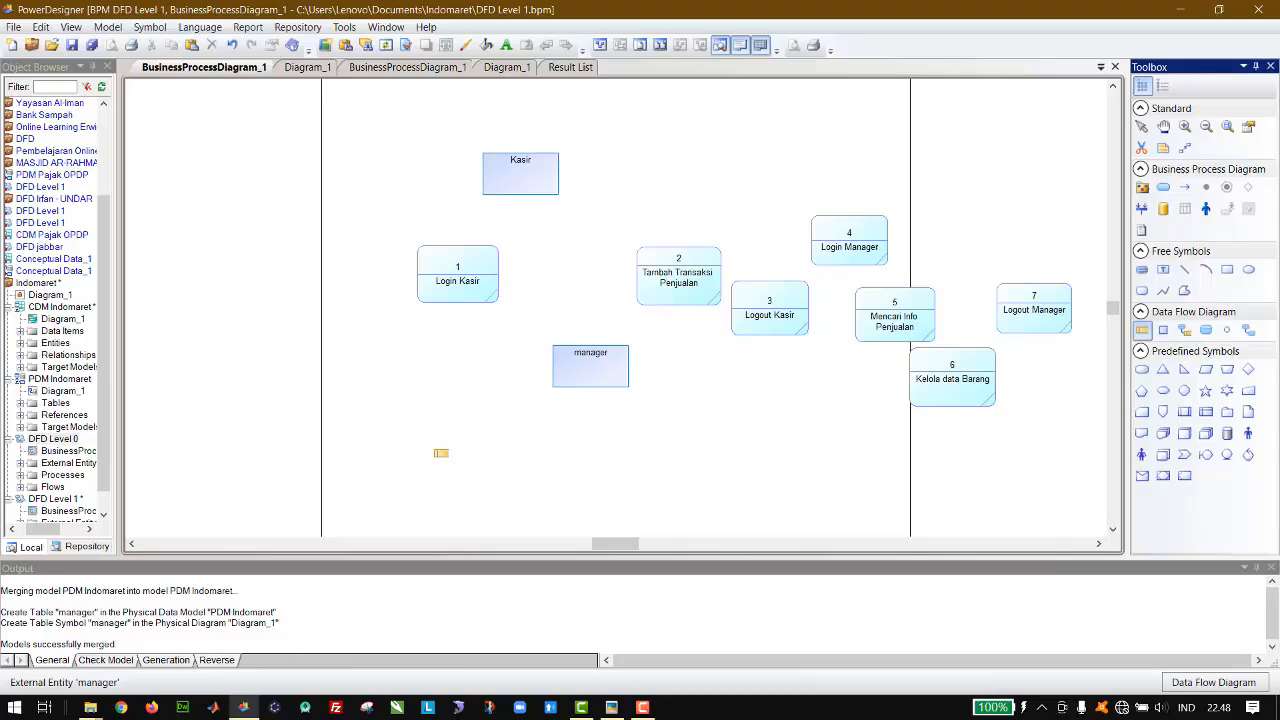
click(1144, 128)
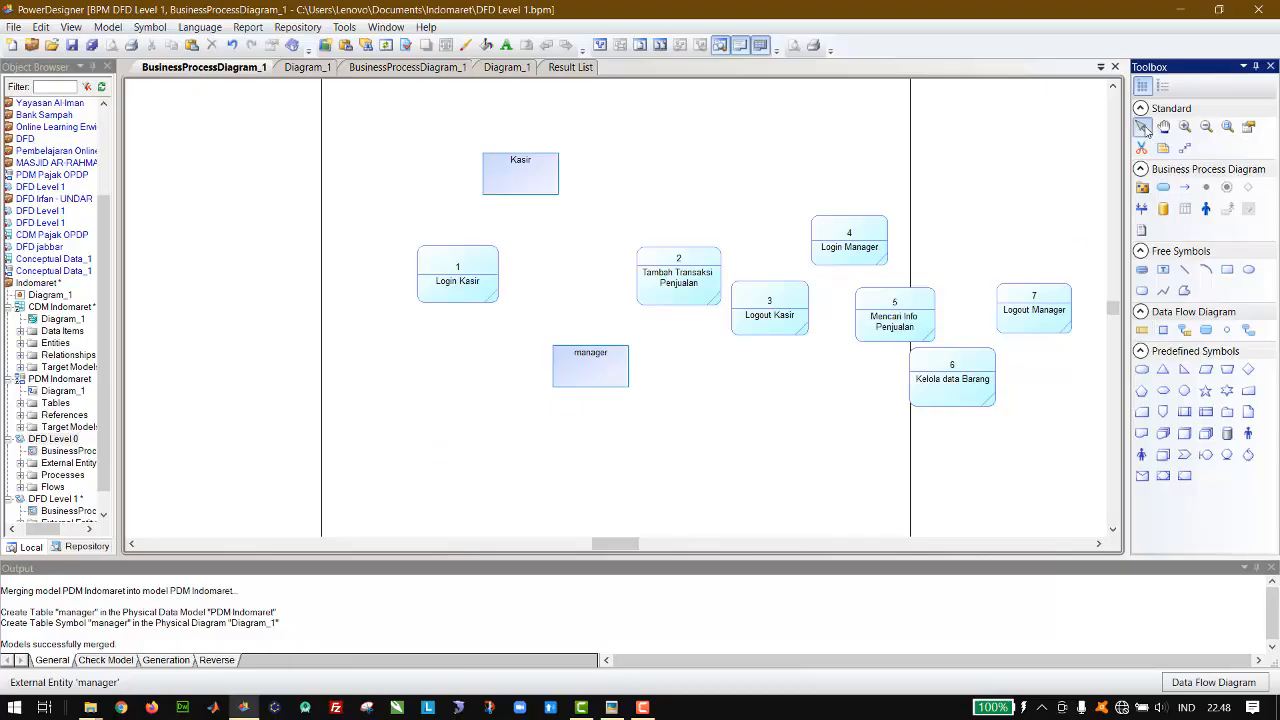
click(425, 70)
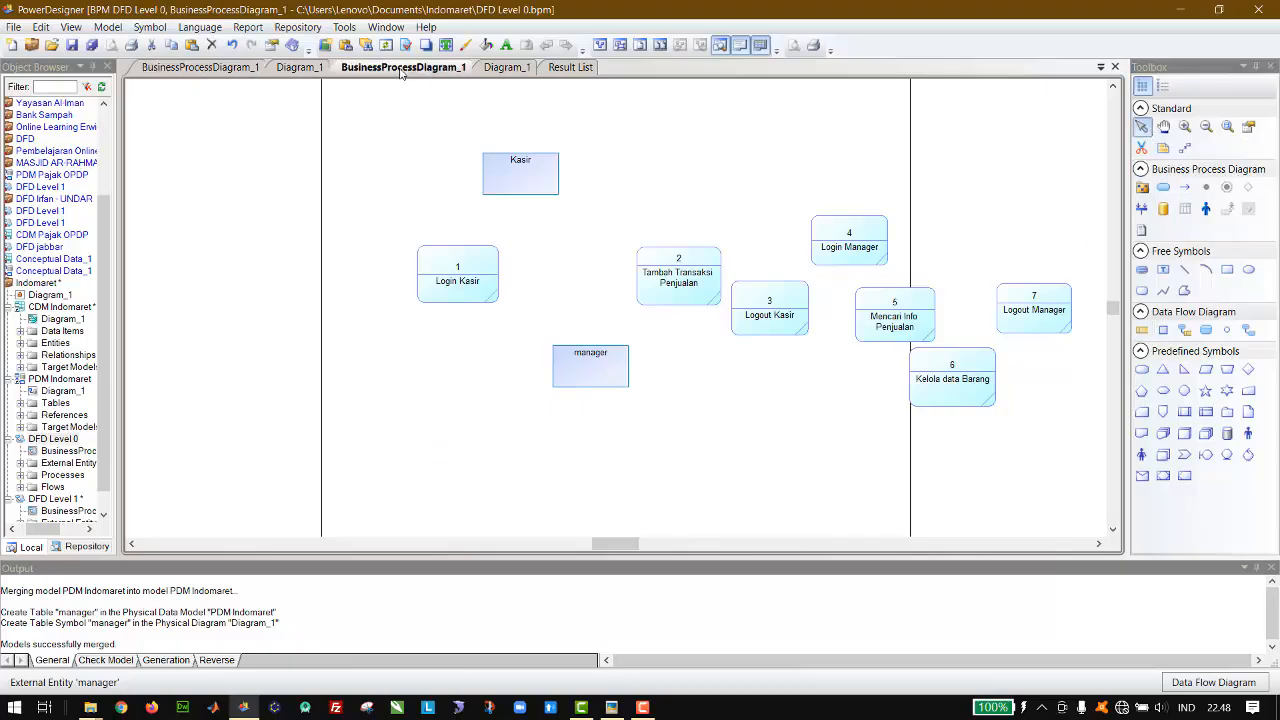
click(303, 68)
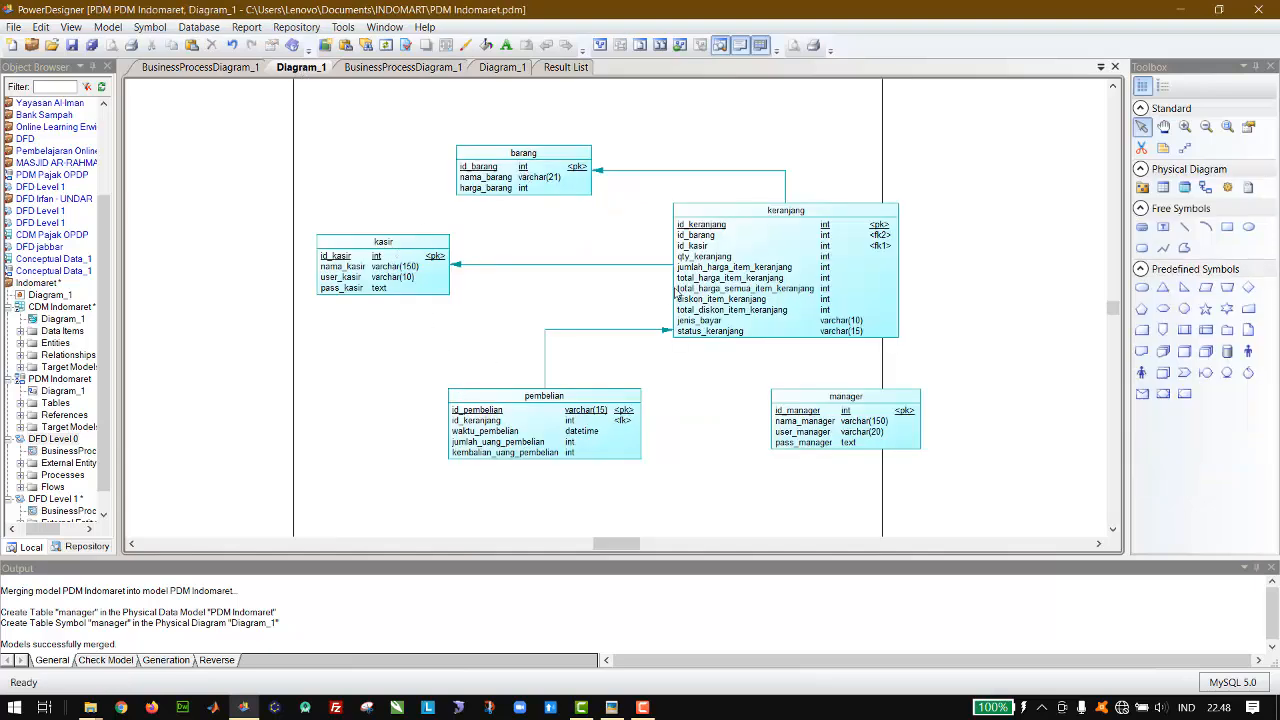
click(199, 69)
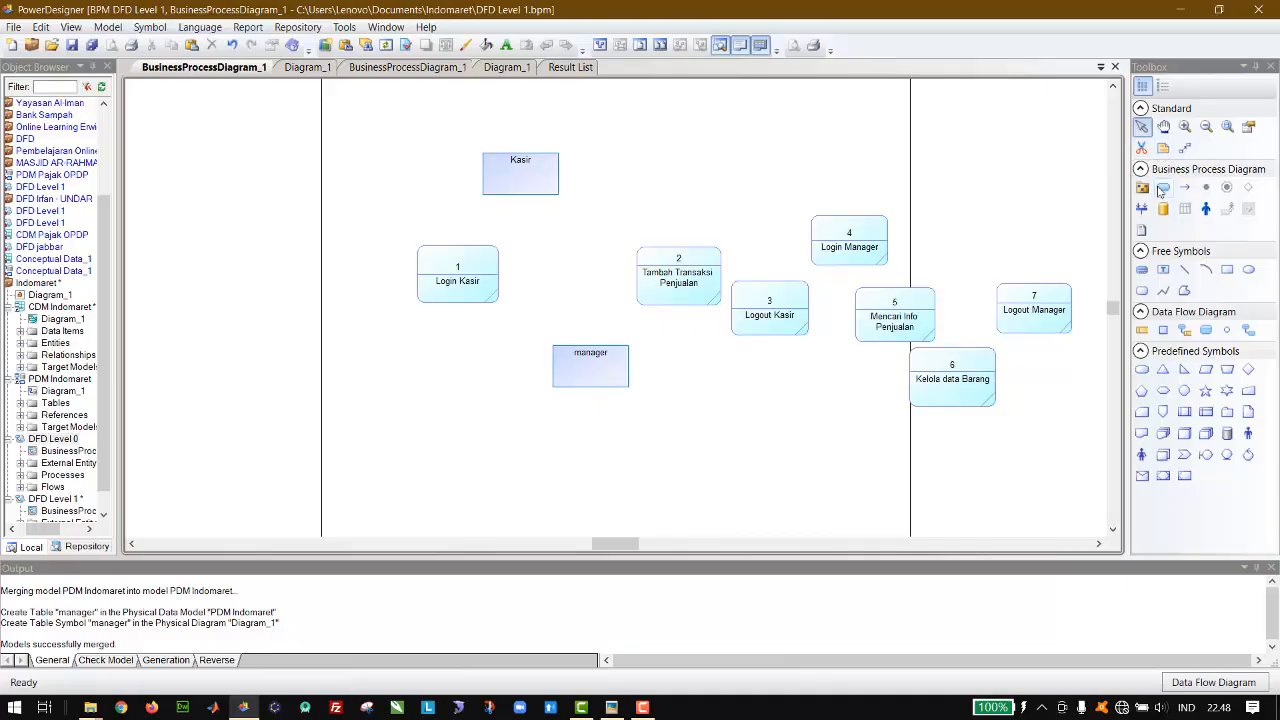
click(1142, 330)
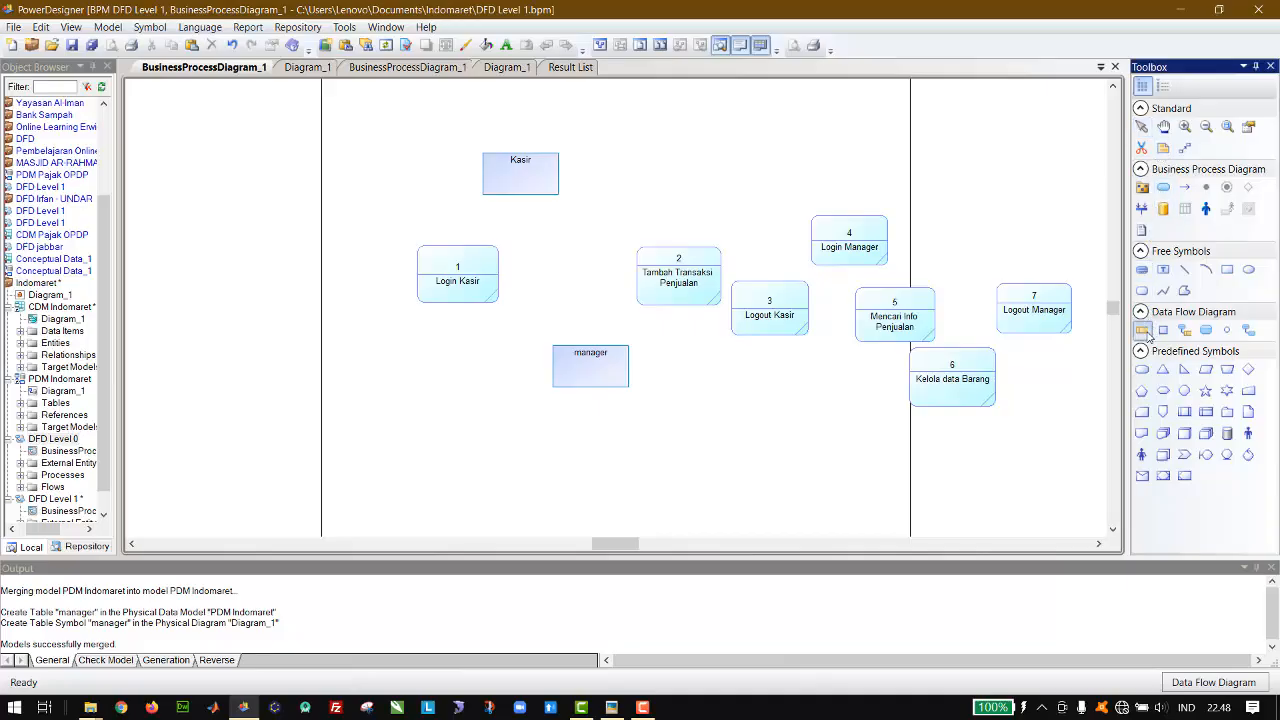
click(346, 468)
click(390, 468)
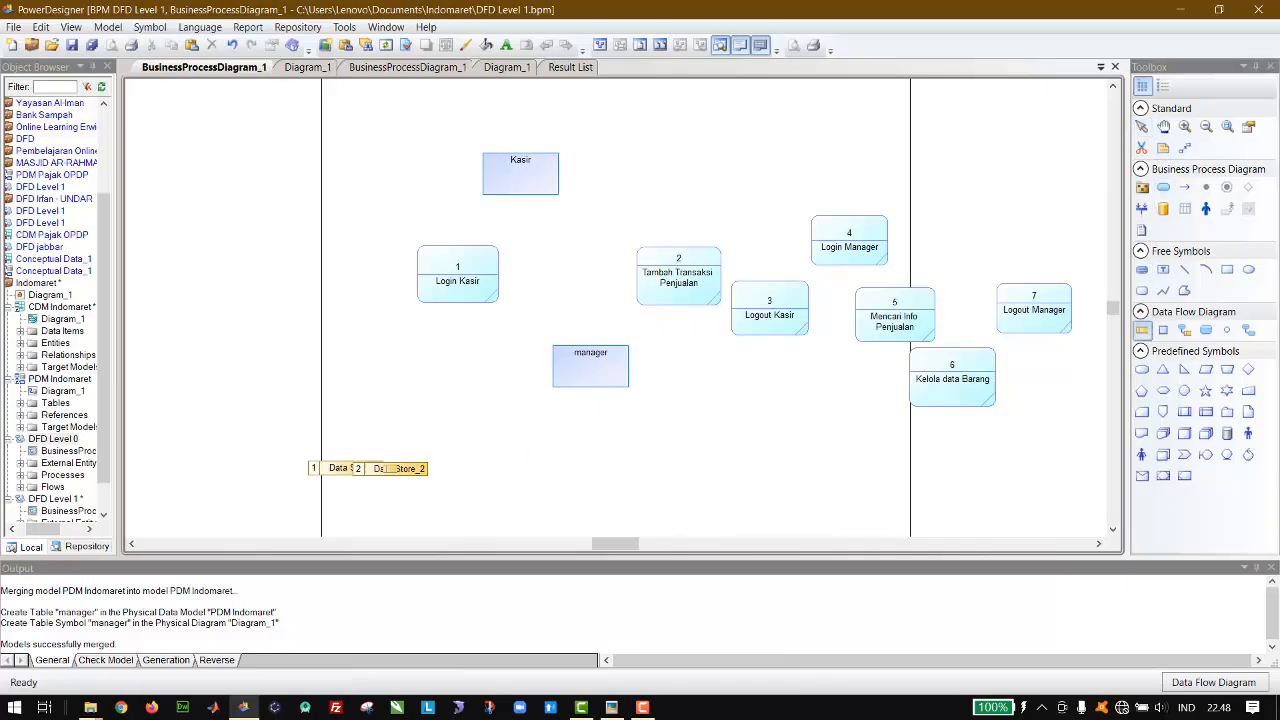
click(458, 472)
click(660, 480)
click(818, 480)
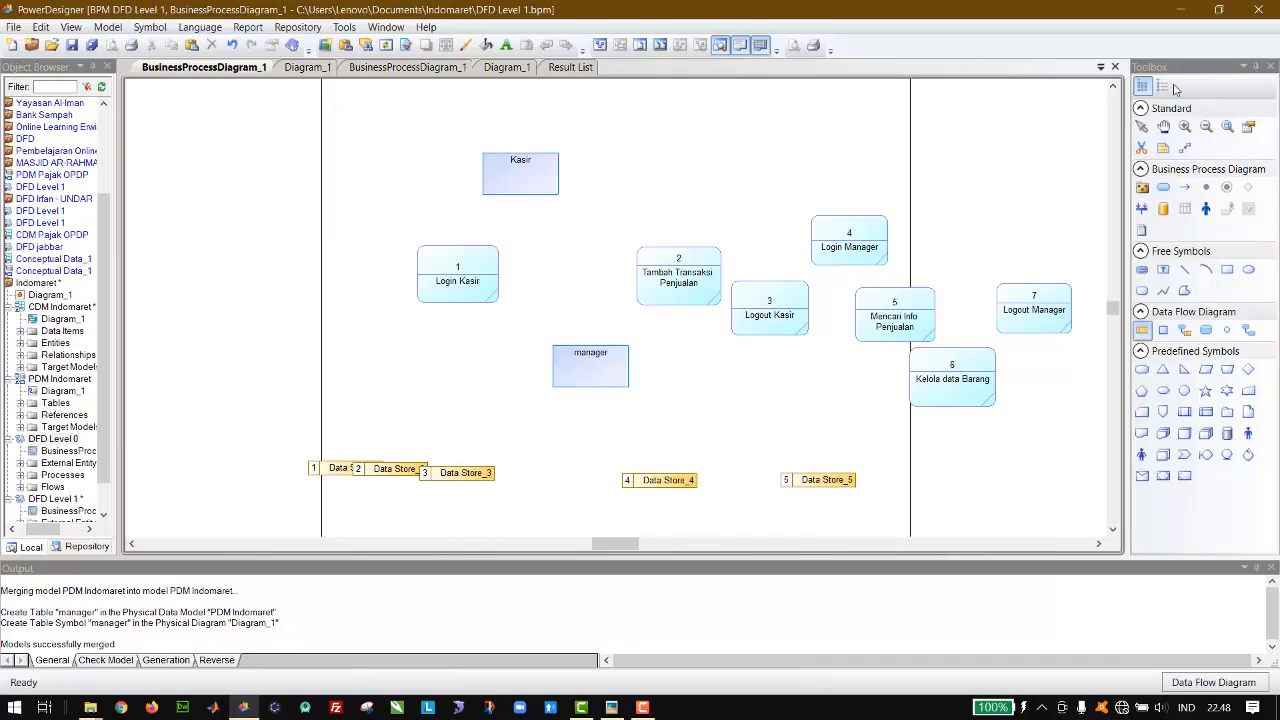
click(1143, 128)
Step: Spread out the overlapping data stores and rename data store 1 as "Kasir"
drag(436, 478, 465, 484)
double_click(365, 470)
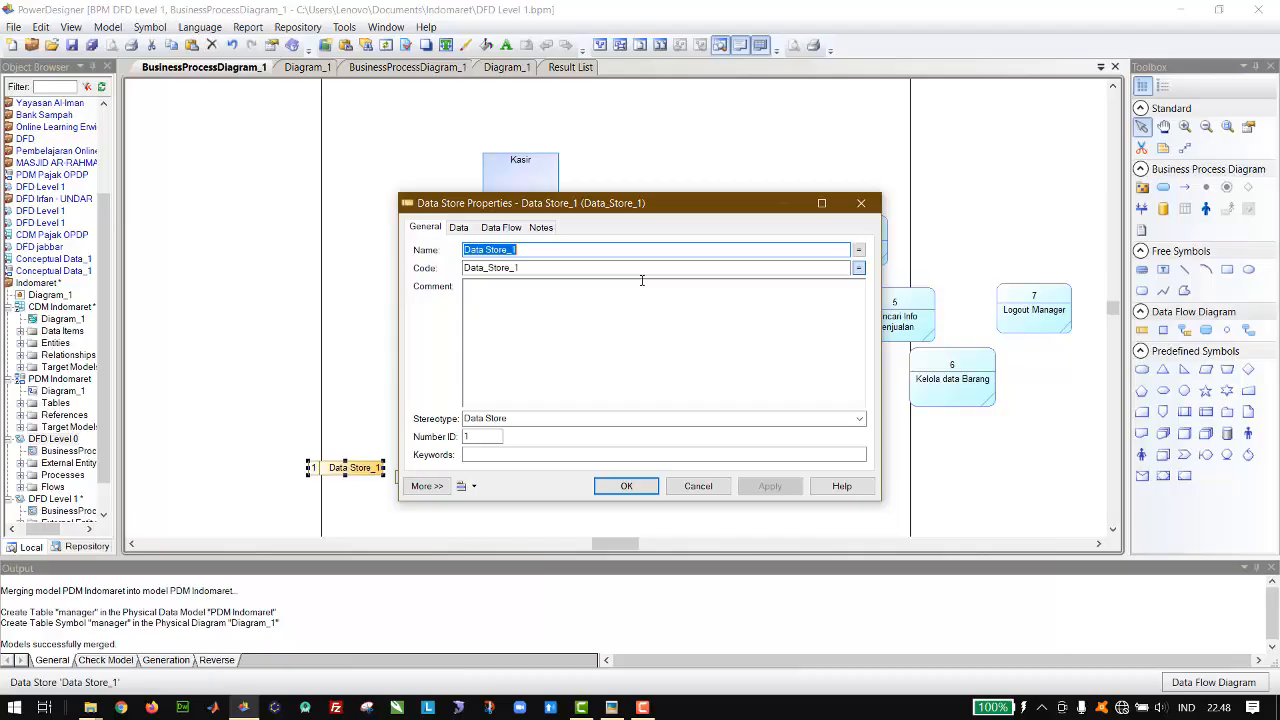
text(Kasir)
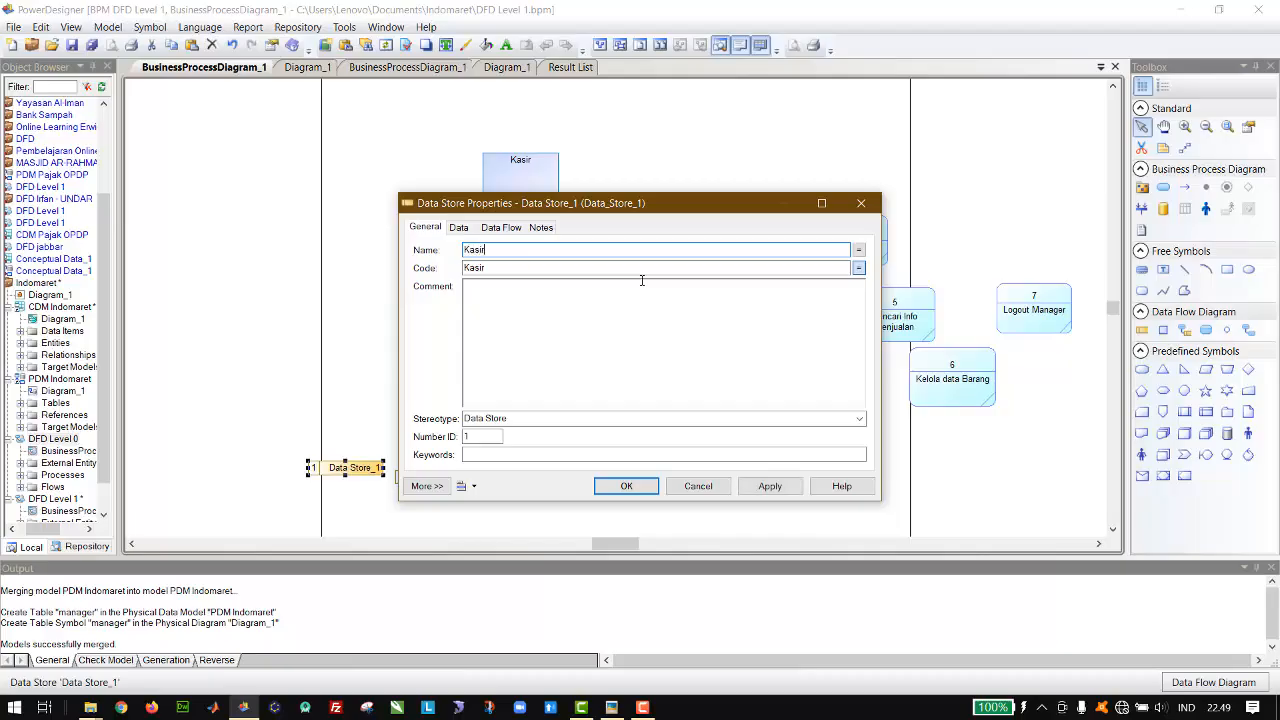
key(Return)
Step: Rename data store 2 as "Manager"
double_click(463, 474)
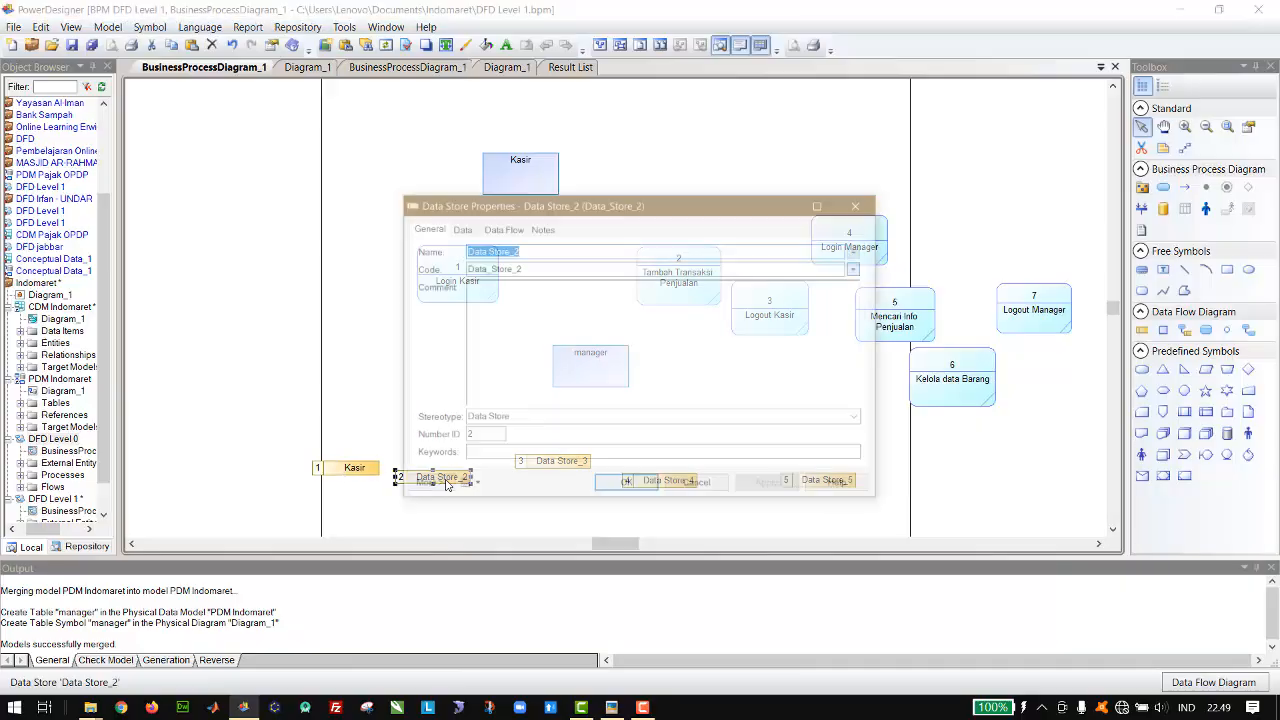
text(Manager)
key(Return)
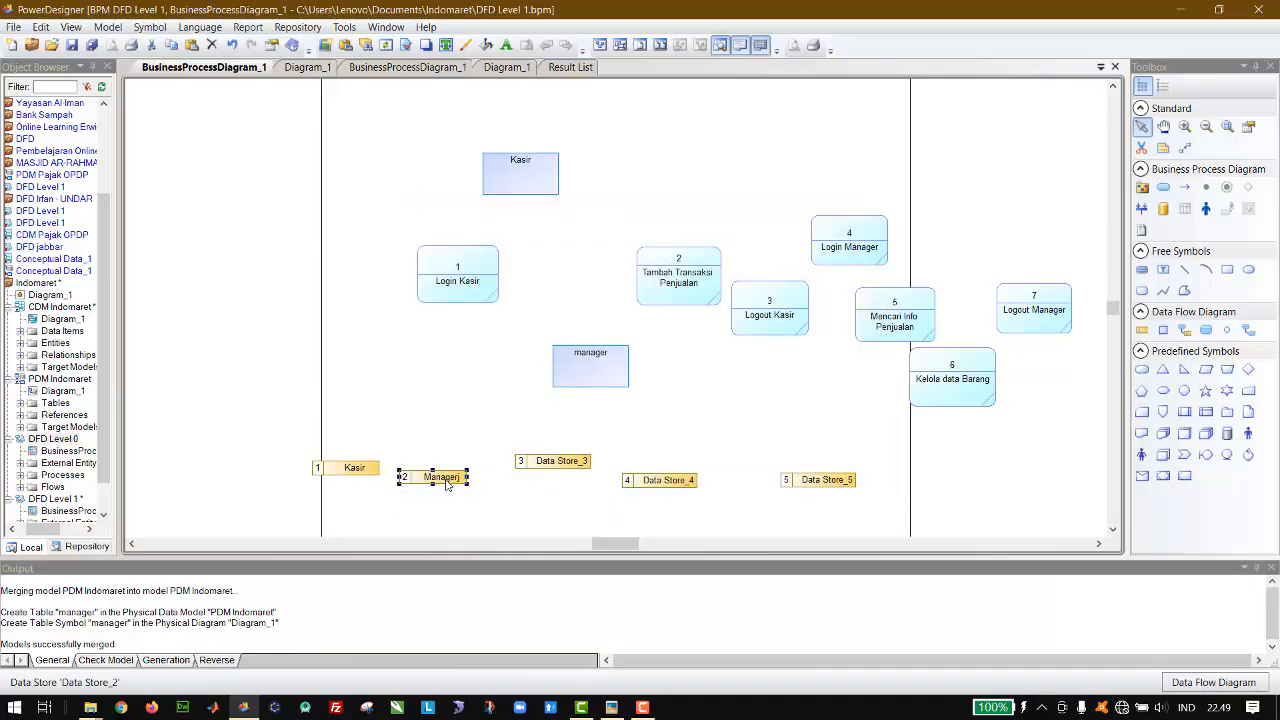
double_click(445, 480)
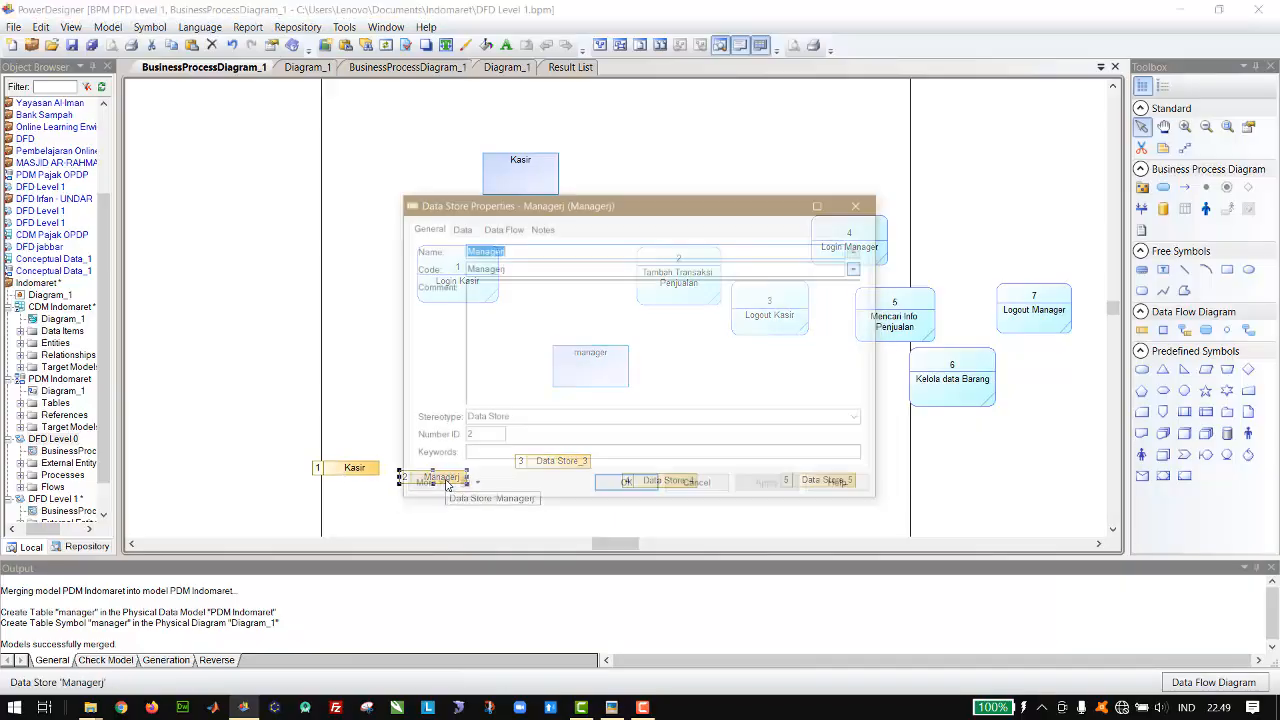
click(659, 250)
key(BackSpace)
key(Return)
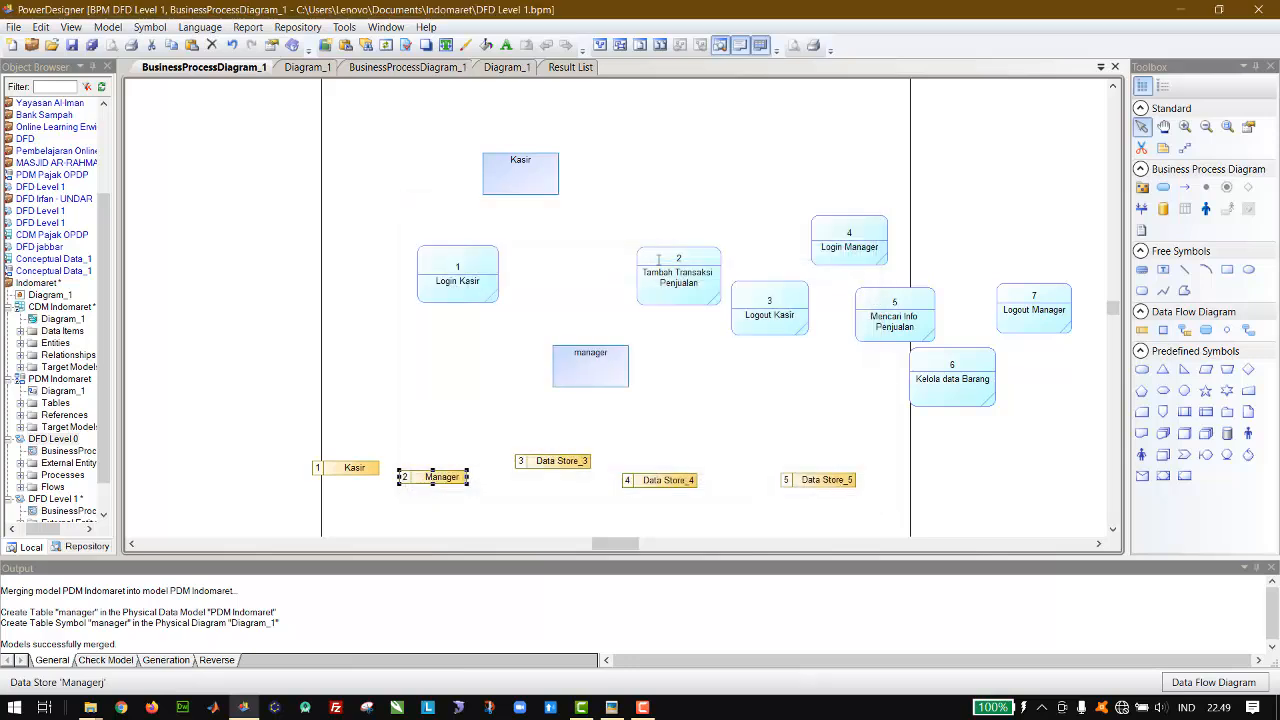
Step: Rename data store 3 as "Barang" and data store 4 as "Keranjang"
double_click(542, 458)
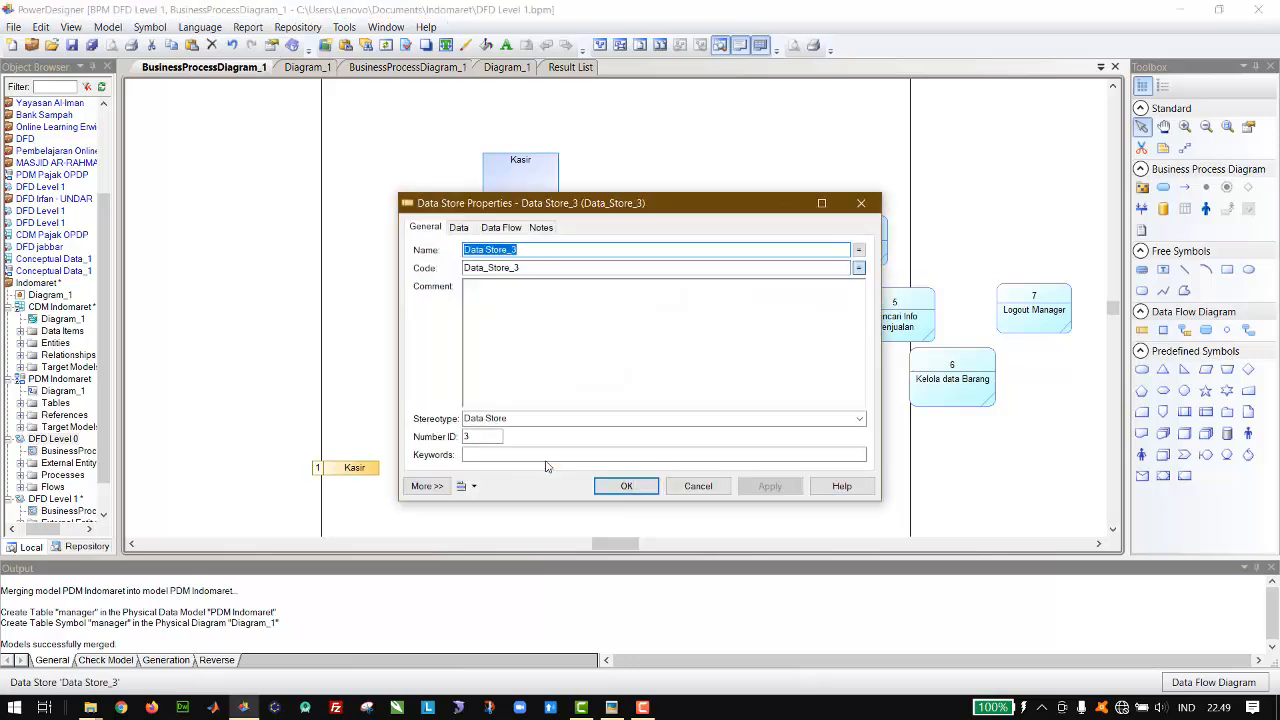
text(Barang)
key(Return)
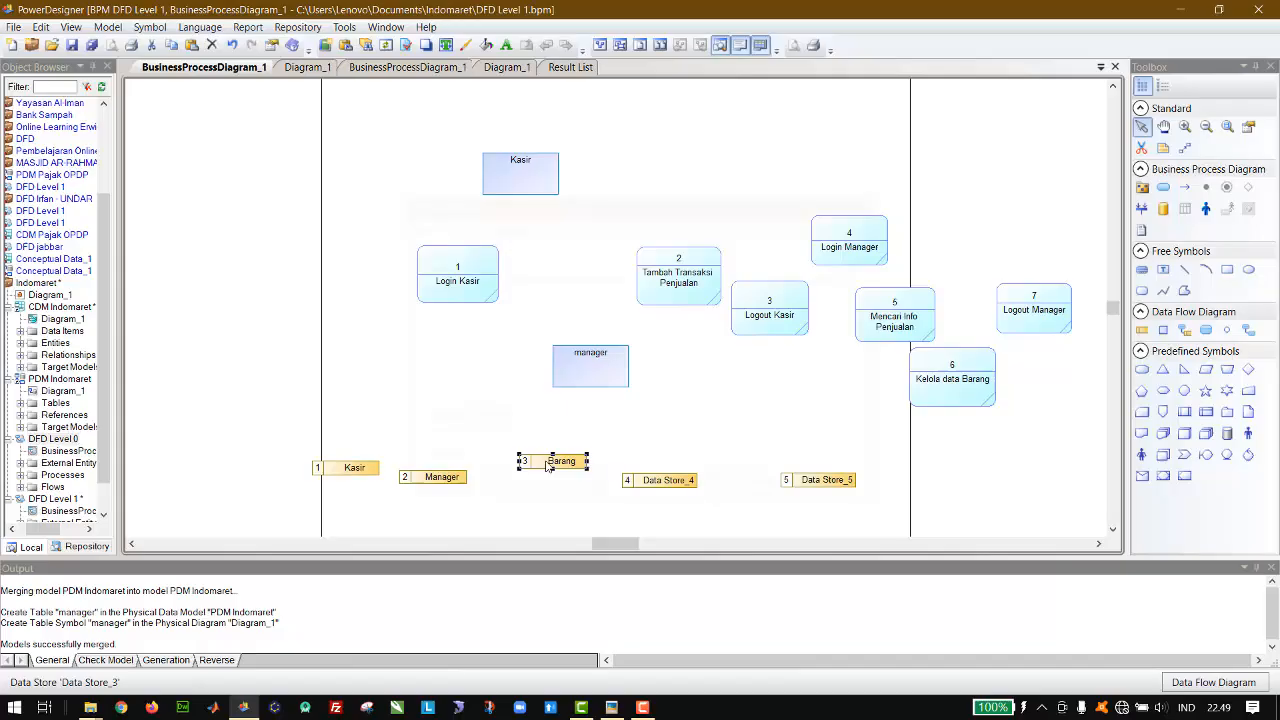
click(655, 481)
double_click(655, 481)
key(Escape)
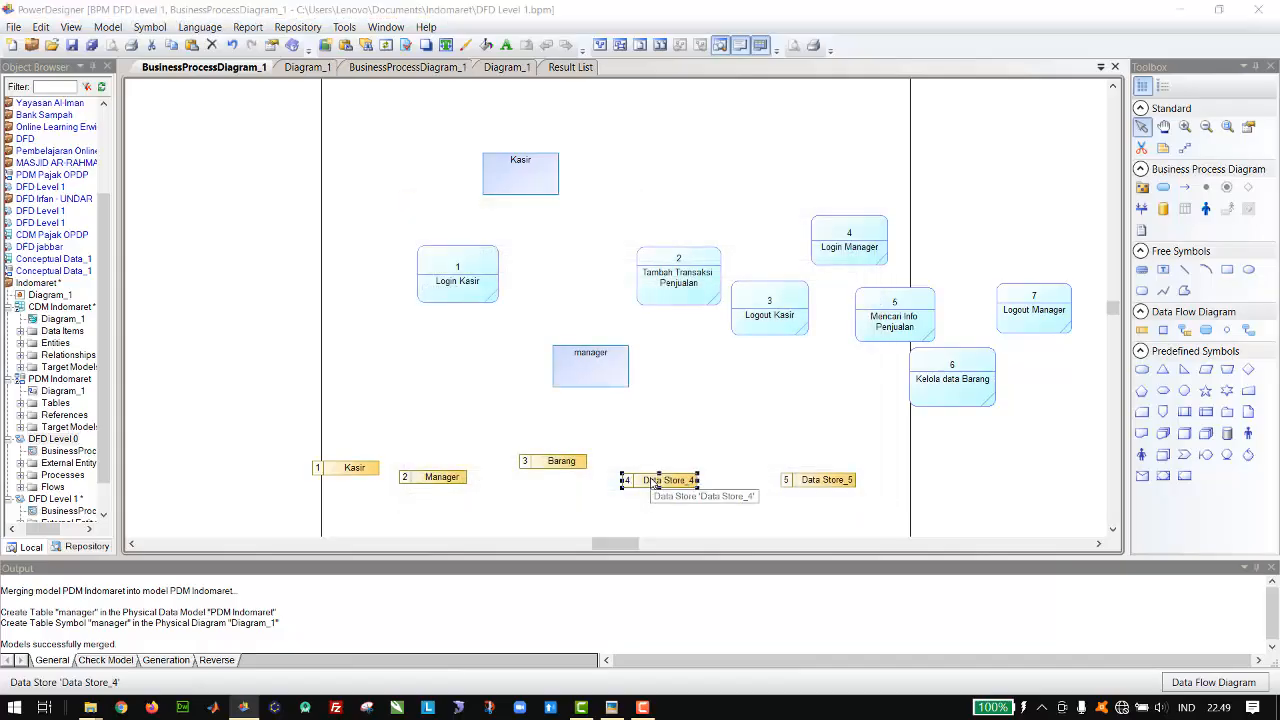
double_click(655, 481)
text(Keranjang)
click(651, 483)
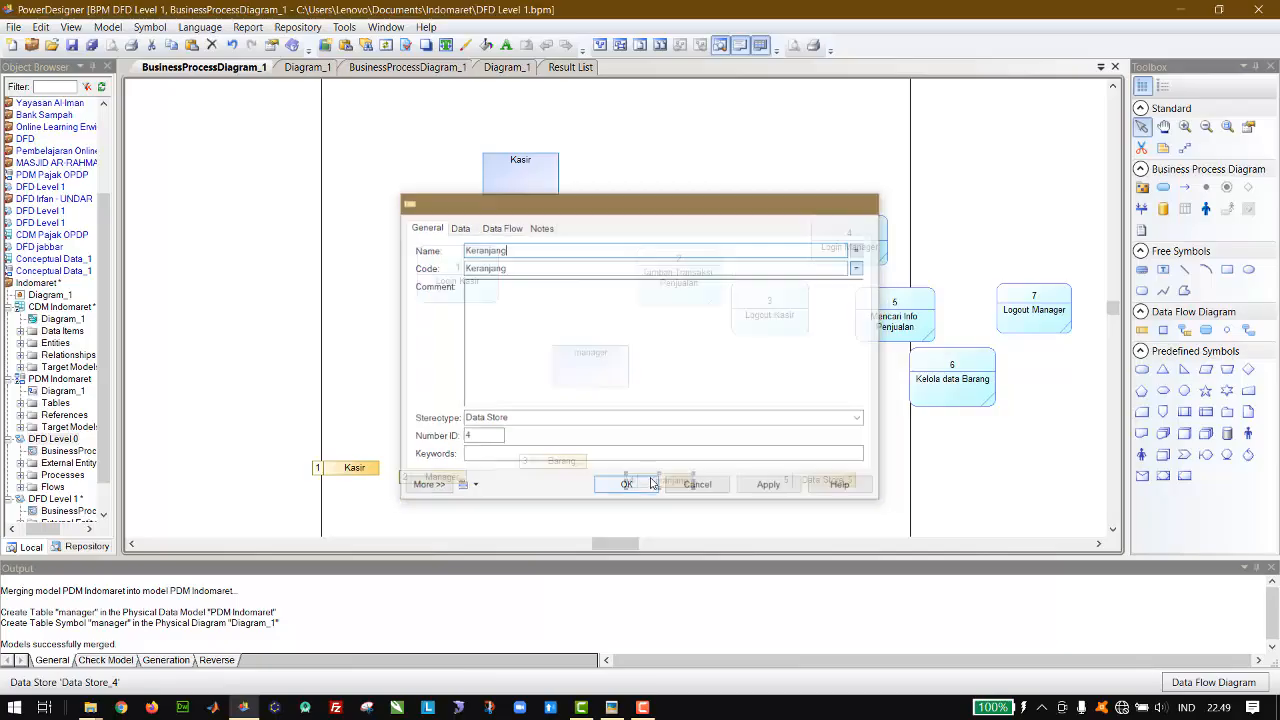
Step: Check the table names in the PDM Indomaret diagram and rename data store 5 as "Pembelian"
click(810, 483)
double_click(810, 483)
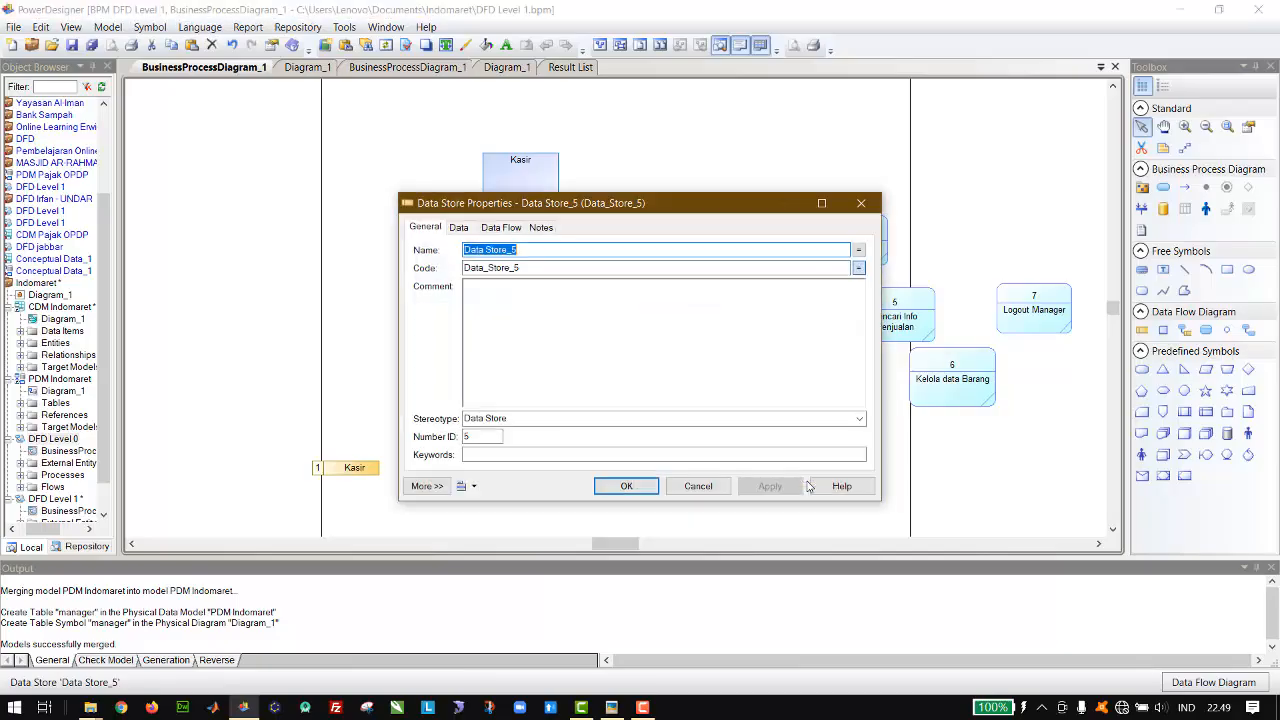
click(305, 67)
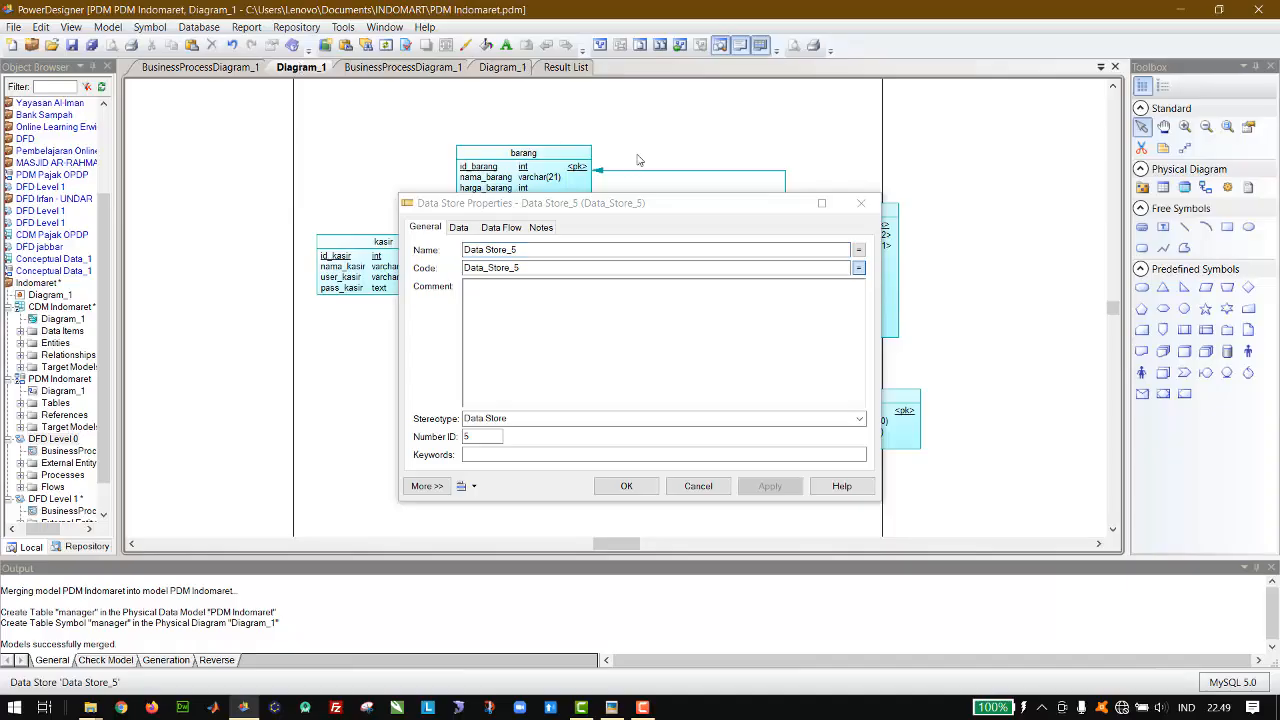
drag(623, 205, 792, 242)
click(180, 70)
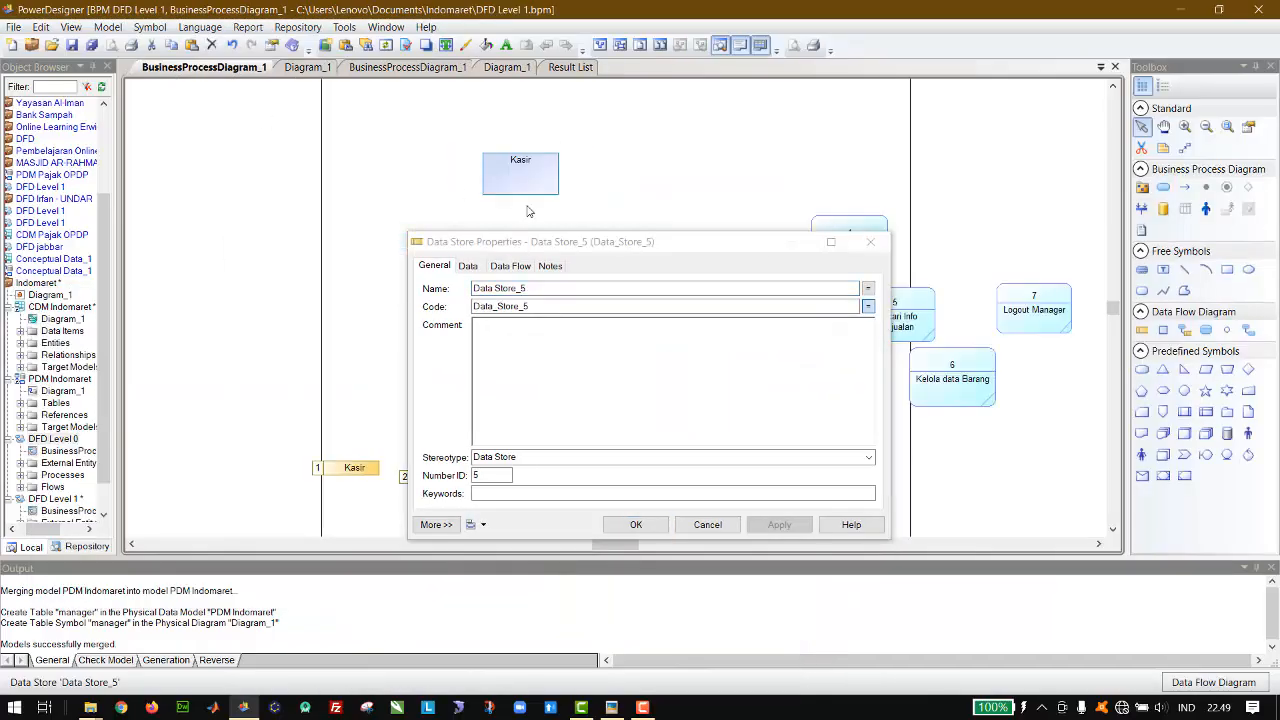
click(525, 290)
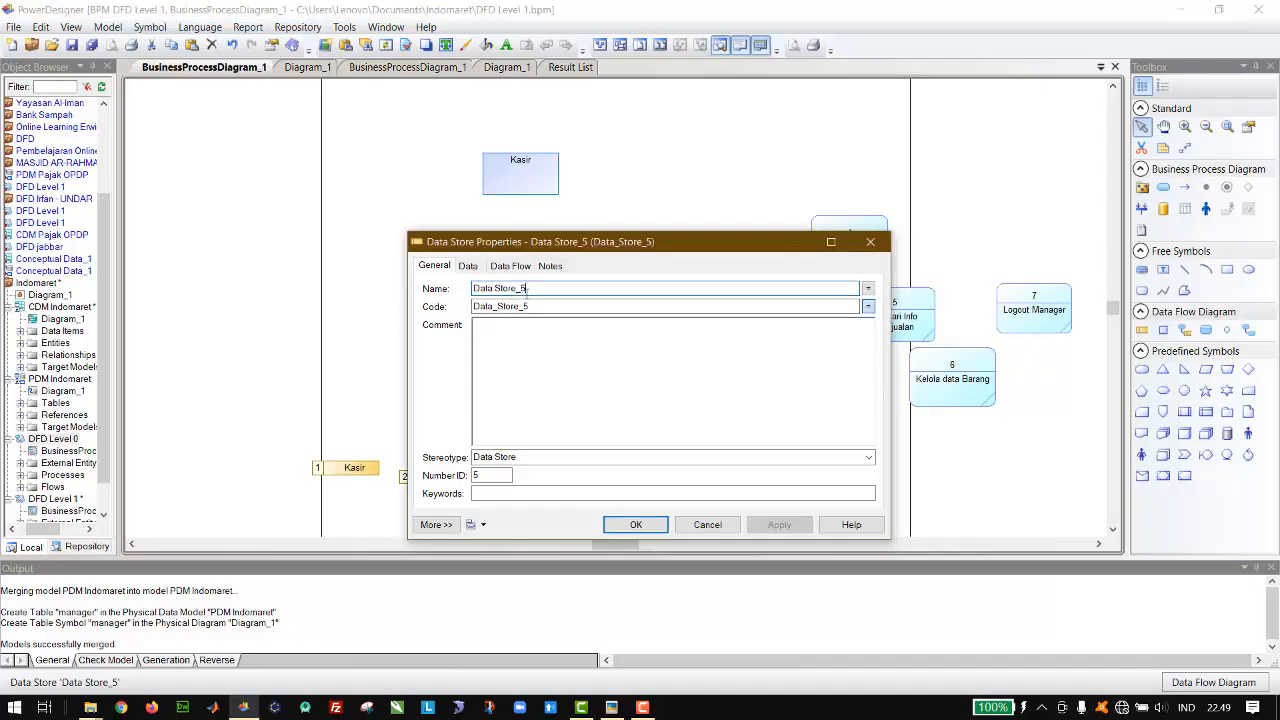
key(ctrl+a)
text(Pembe)
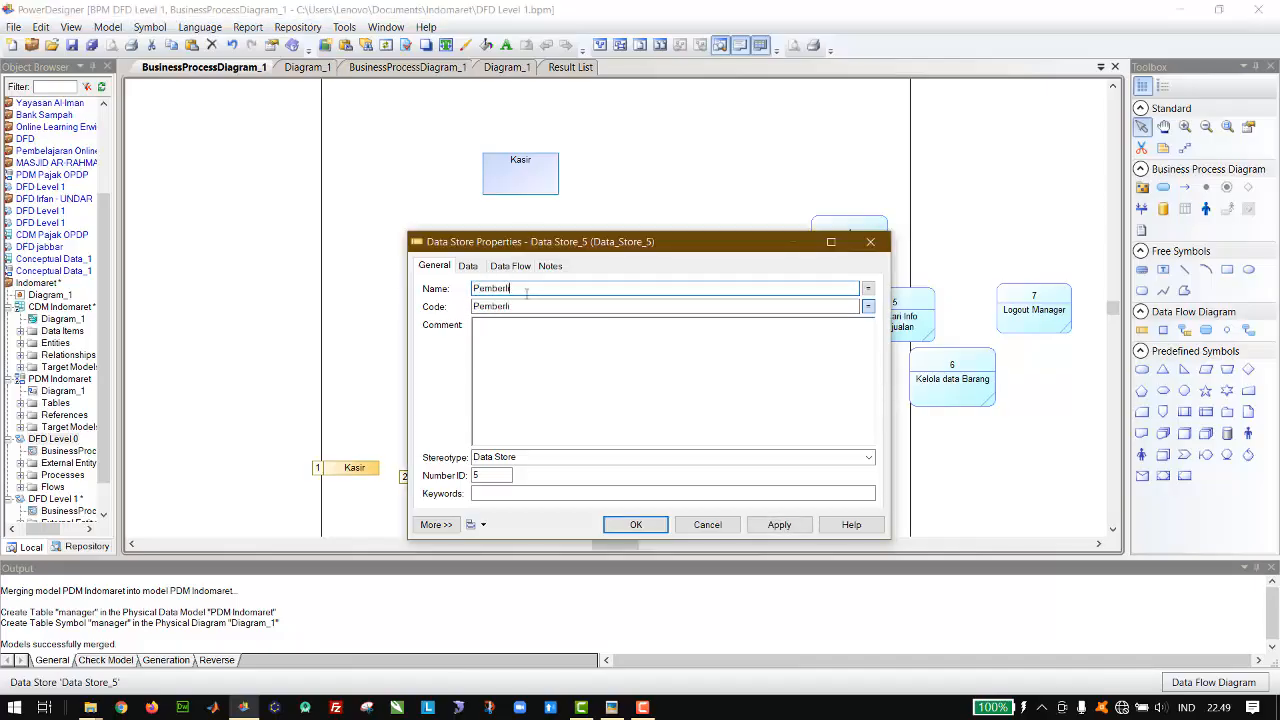
key(BackSpace)
key(Return)
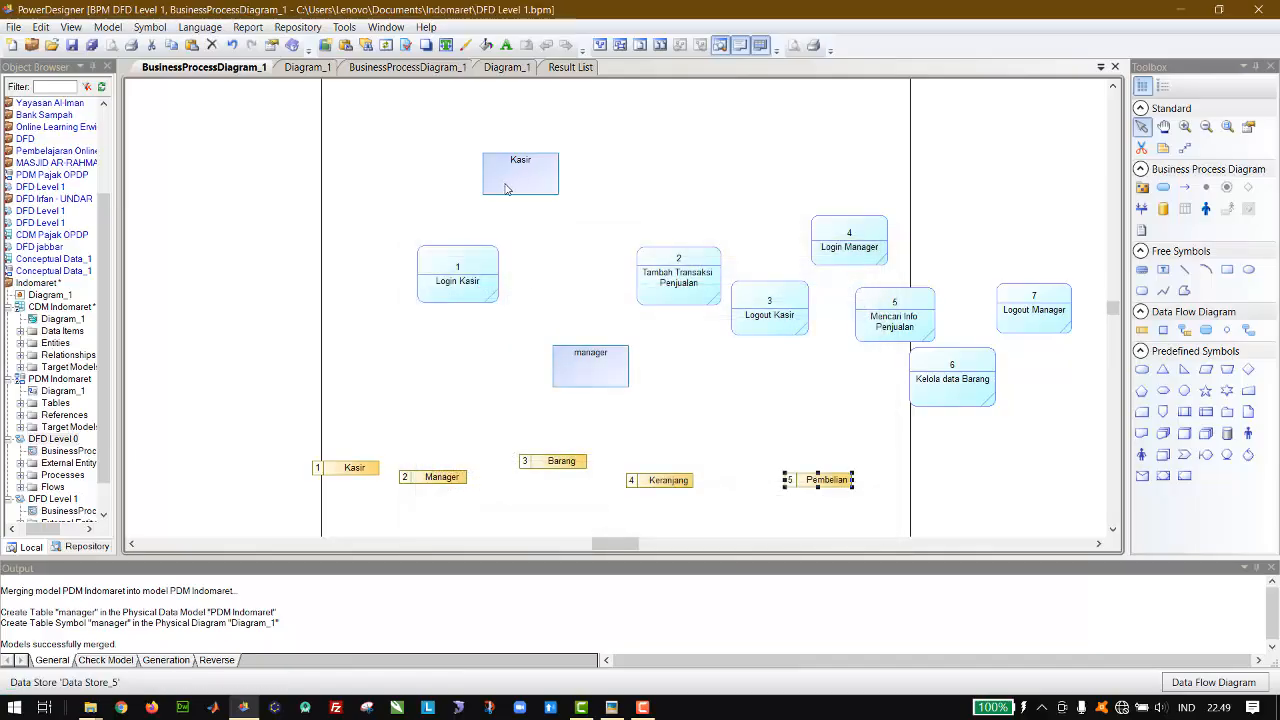
Step: Try placing the Kasir entity above the Login Kasir process and the manager entity to the left of that process
drag(508, 188, 456, 170)
drag(460, 266, 476, 266)
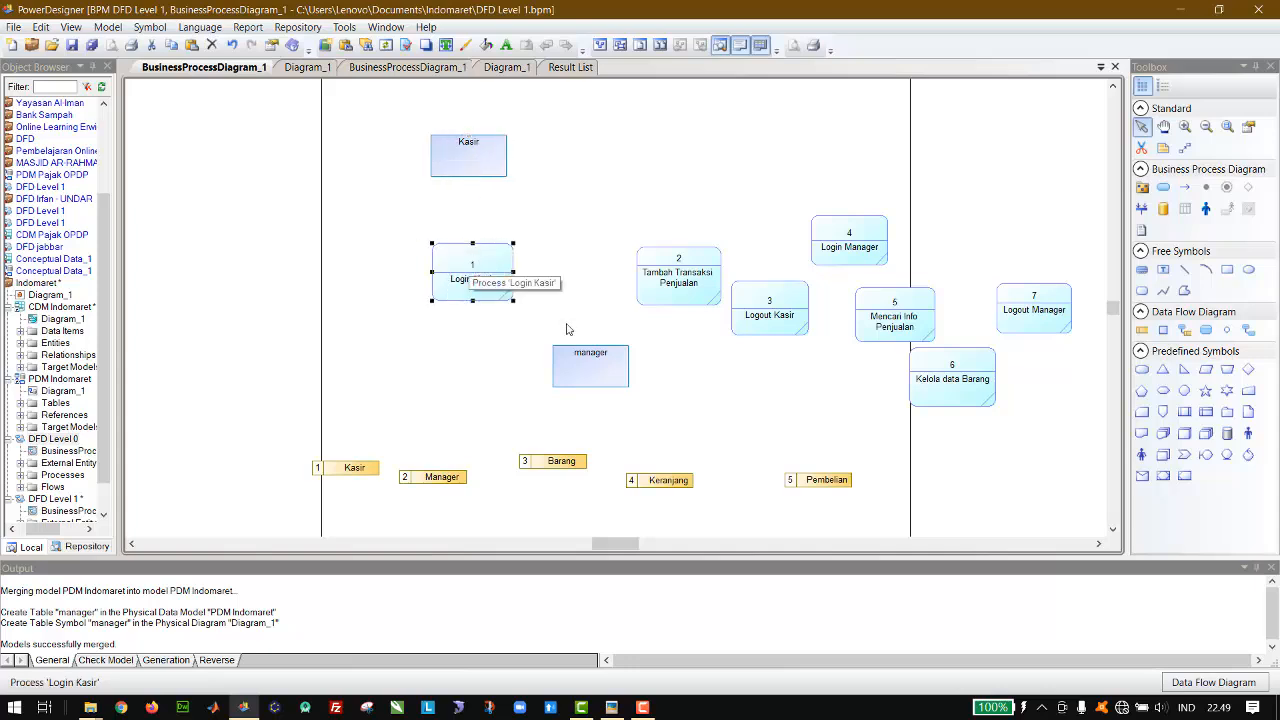
drag(593, 366, 280, 276)
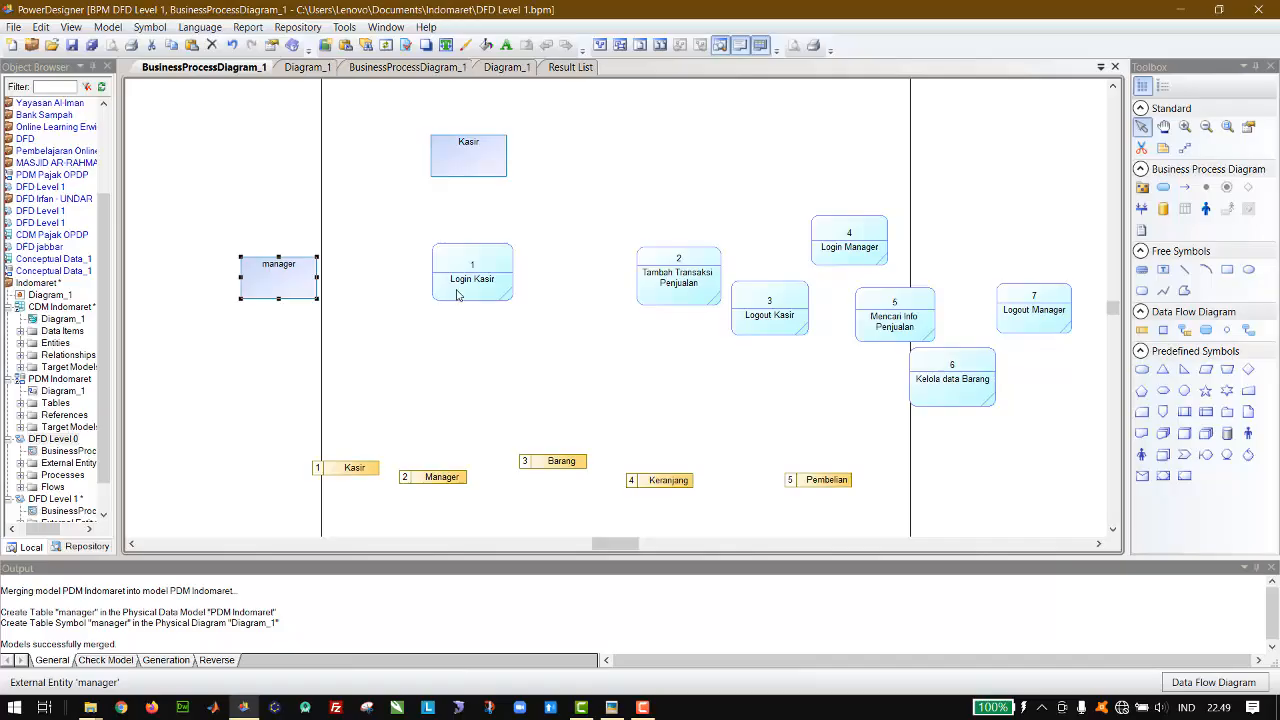
drag(457, 293, 433, 296)
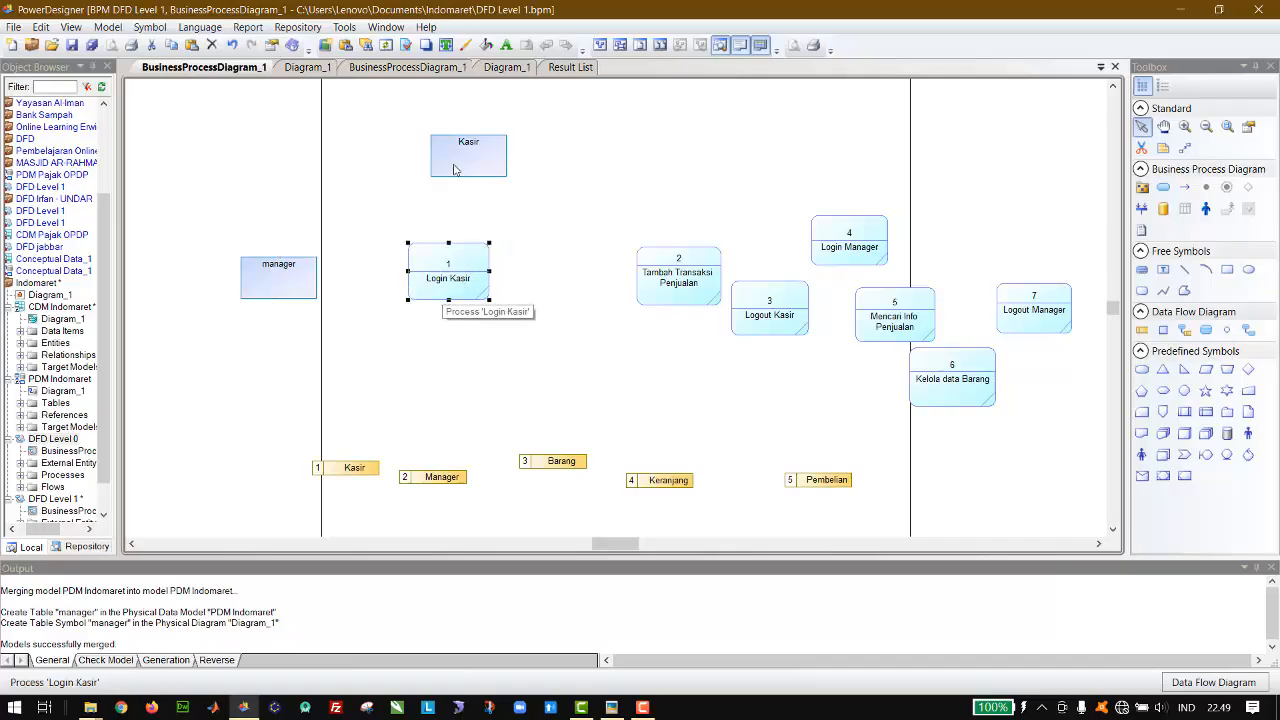
drag(453, 170, 399, 173)
Step: Arrange the cashier processes around the Kasir entity: Login Kasir to its left, Tambah Transaksi Penjualan to its right, Logout Kasir above
drag(461, 274, 511, 192)
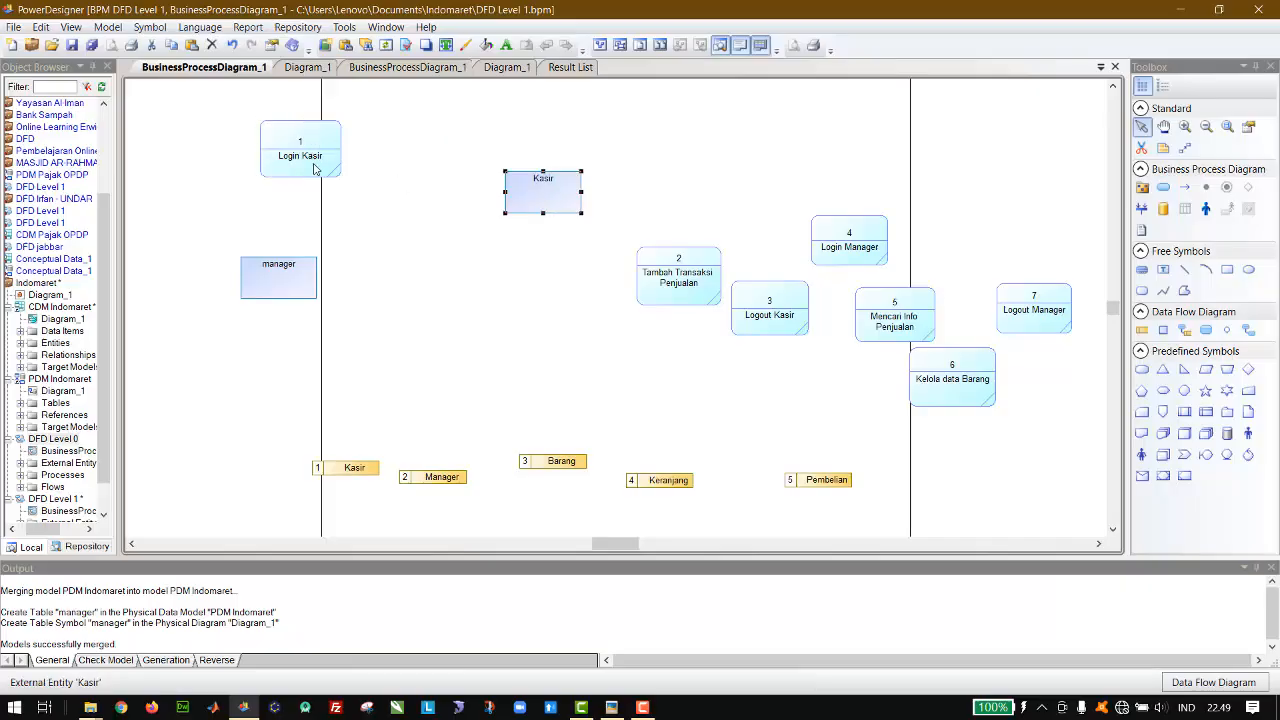
drag(293, 162, 383, 207)
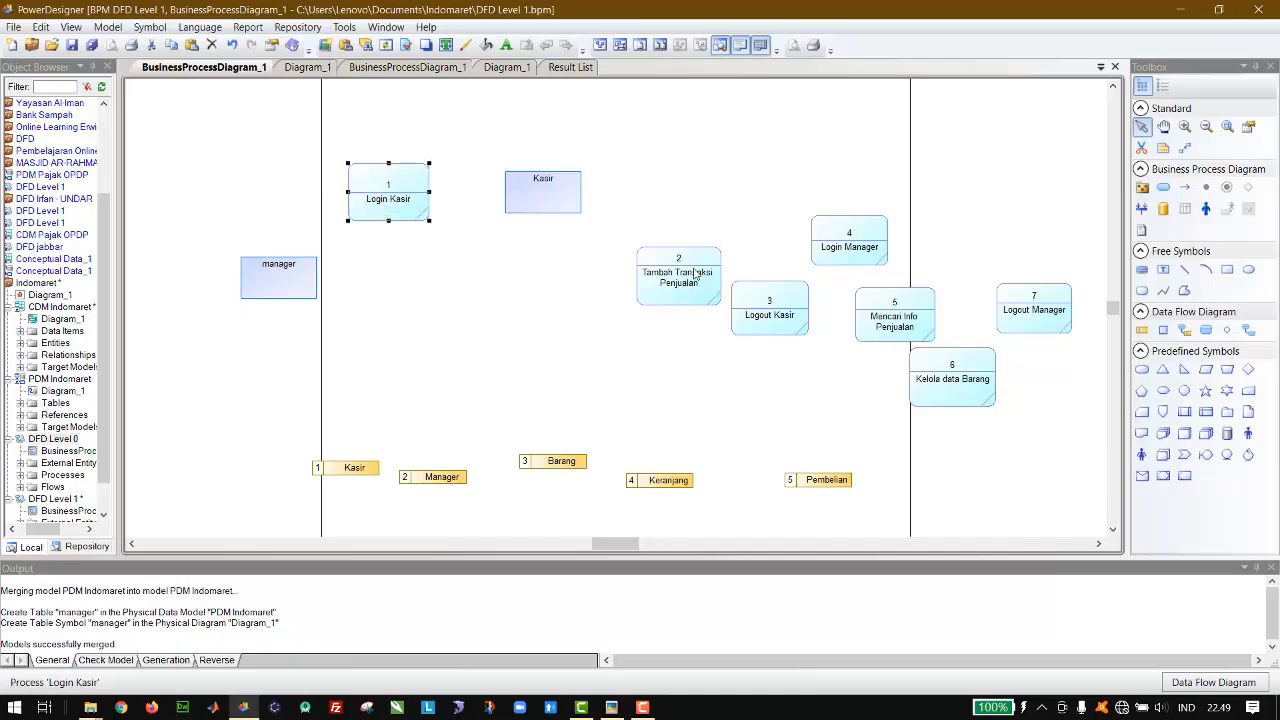
drag(690, 292, 707, 210)
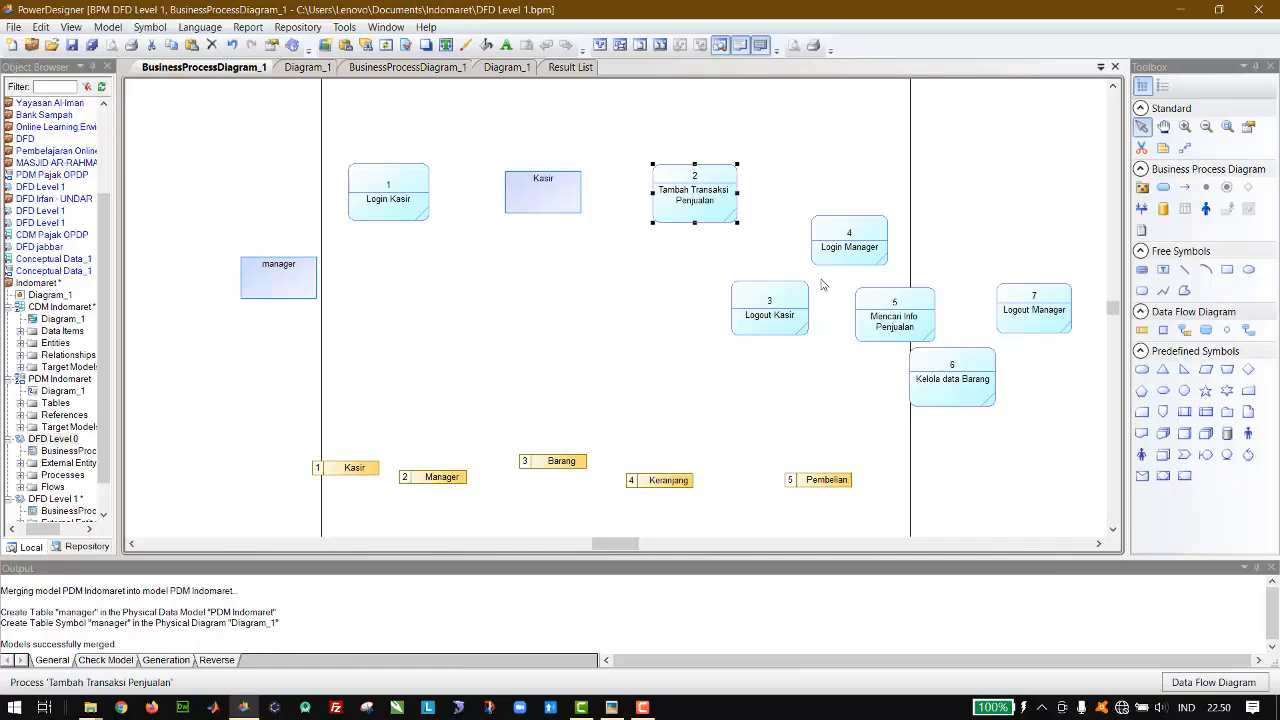
click(778, 314)
drag(778, 314, 557, 106)
Step: Move the manager entity below Kasir, with Login Manager left, Mencari Info Penjualan right, and Kelola data Barang and Logout Manager beneath on either side
drag(289, 287, 562, 375)
drag(860, 256, 402, 381)
drag(905, 328, 731, 379)
drag(1050, 319, 777, 426)
drag(960, 376, 477, 434)
drag(787, 424, 738, 434)
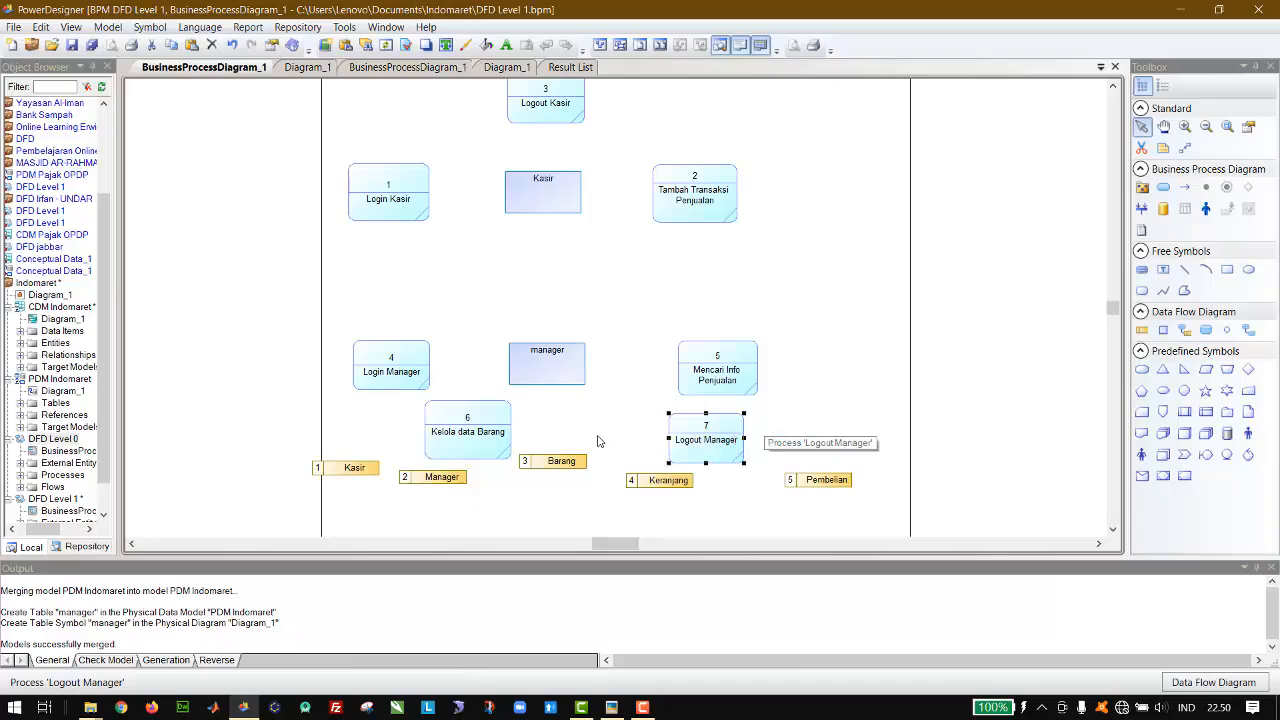
click(980, 306)
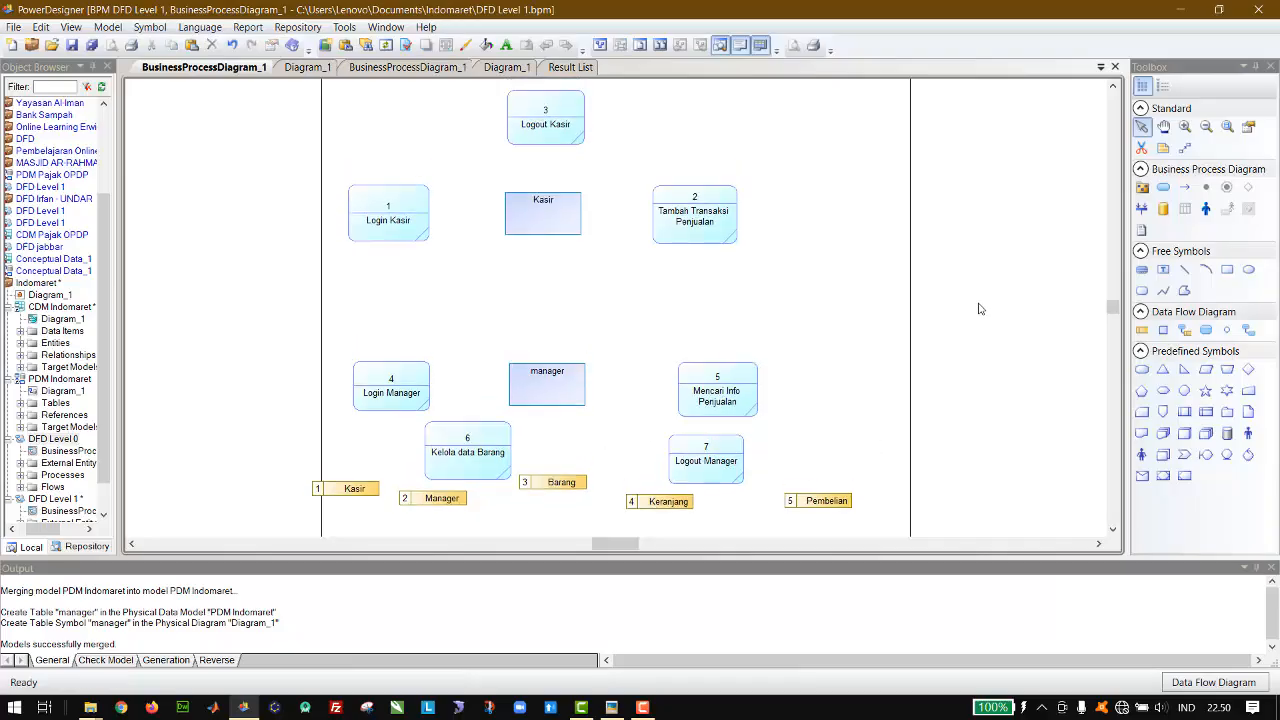
Step: Place the Kasir data store above Login Kasir and Keranjang above Tambah Transaksi Penjualan, and shift Logout Kasir slightly higher
drag(362, 502, 409, 140)
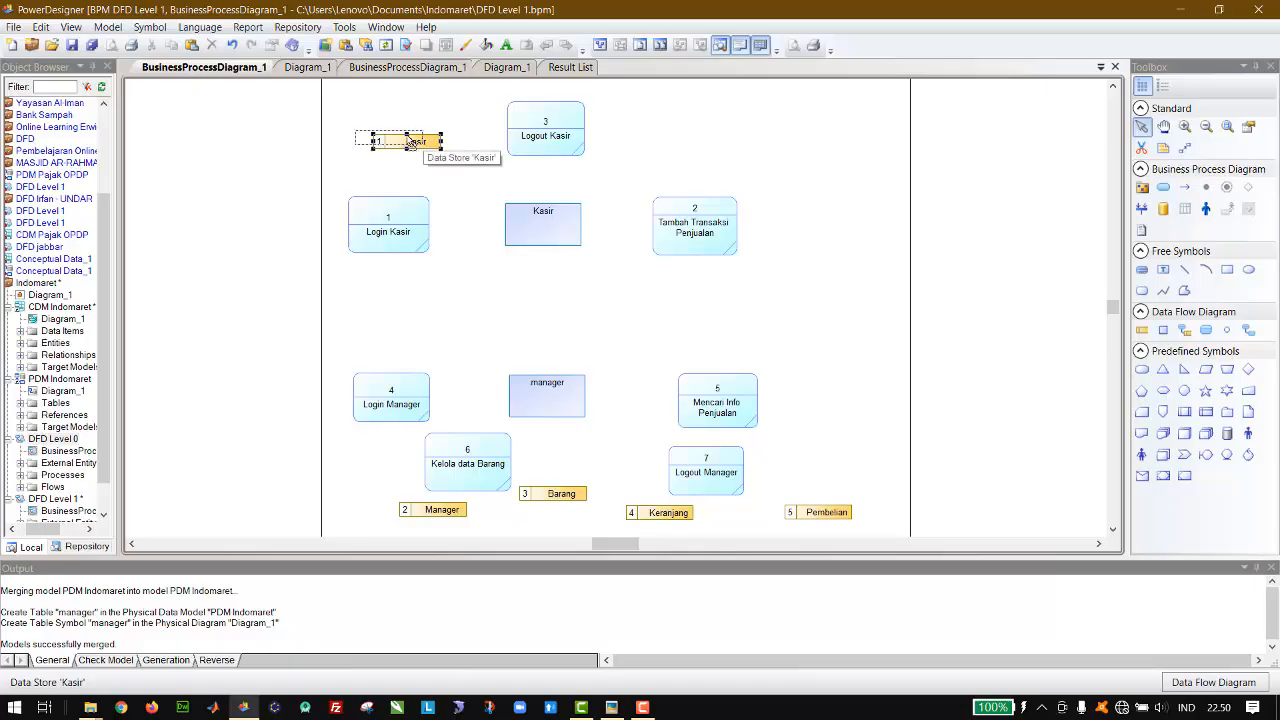
drag(411, 141, 410, 141)
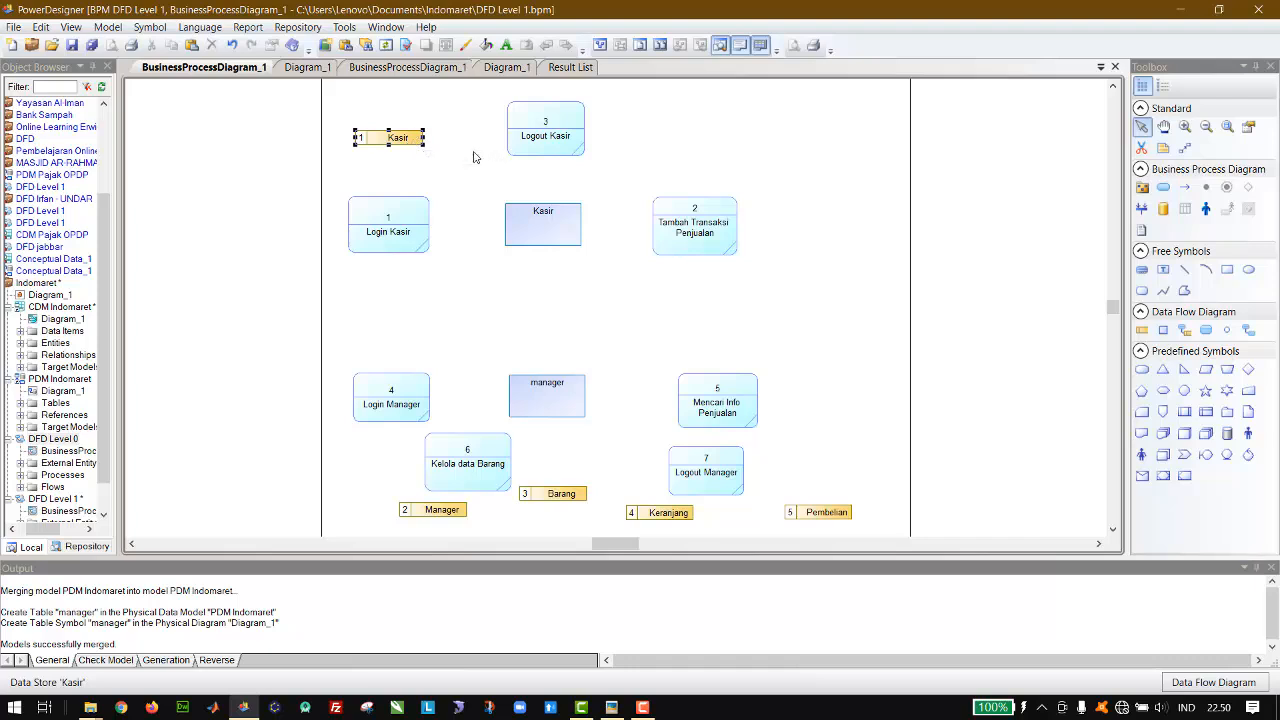
click(534, 346)
drag(677, 514, 701, 165)
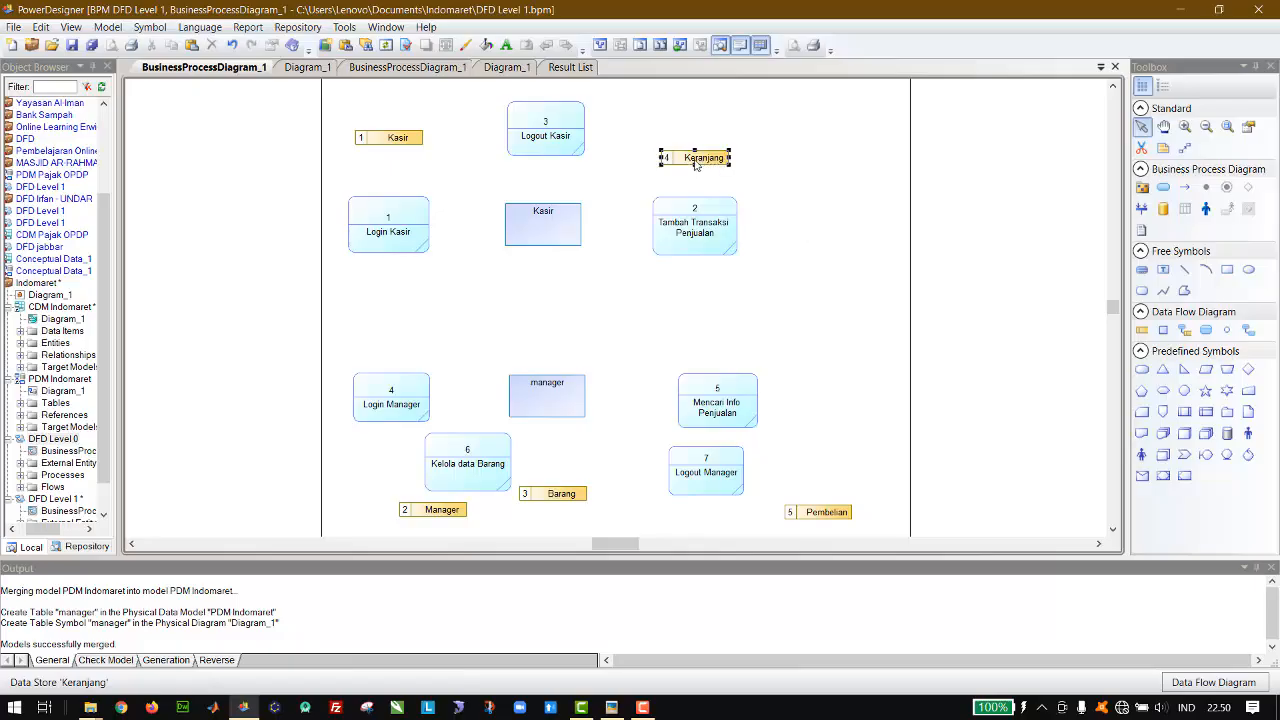
click(550, 138)
drag(550, 138, 549, 103)
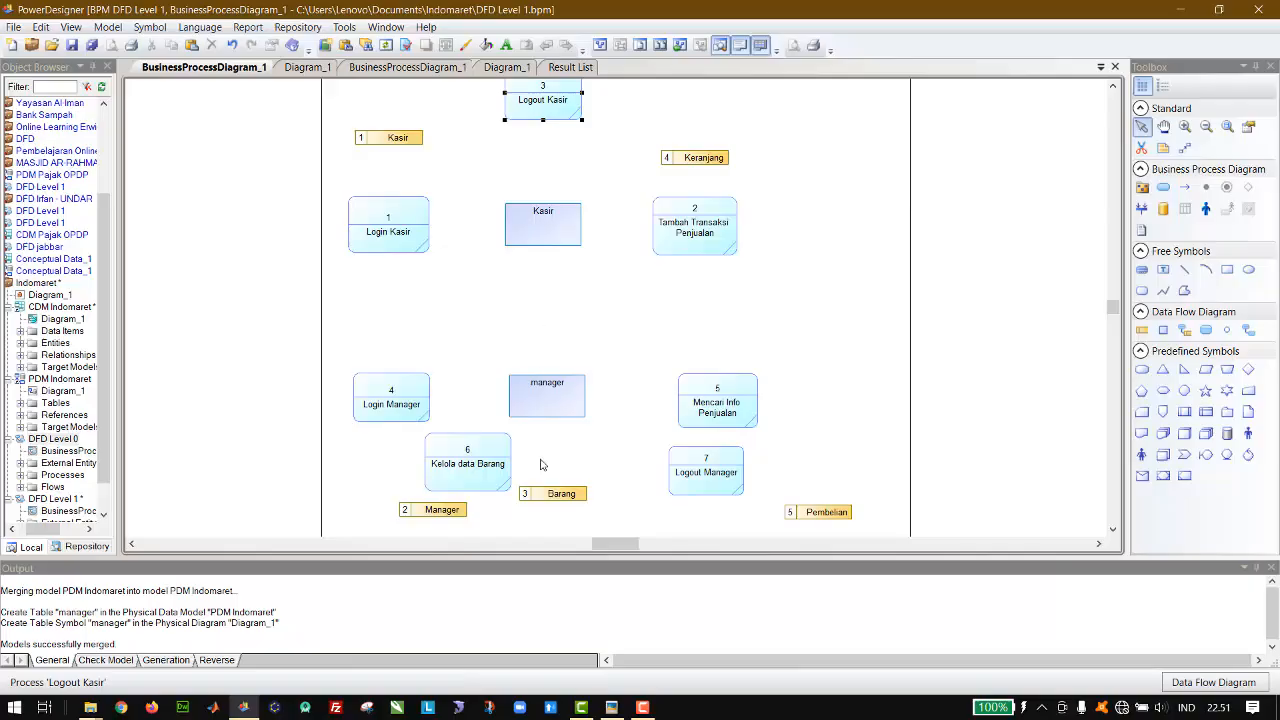
Step: Place the Barang data store below Tambah Transaksi Penjualan and the Pembelian data store between the Kasir and manager entities
click(555, 496)
drag(555, 497, 698, 313)
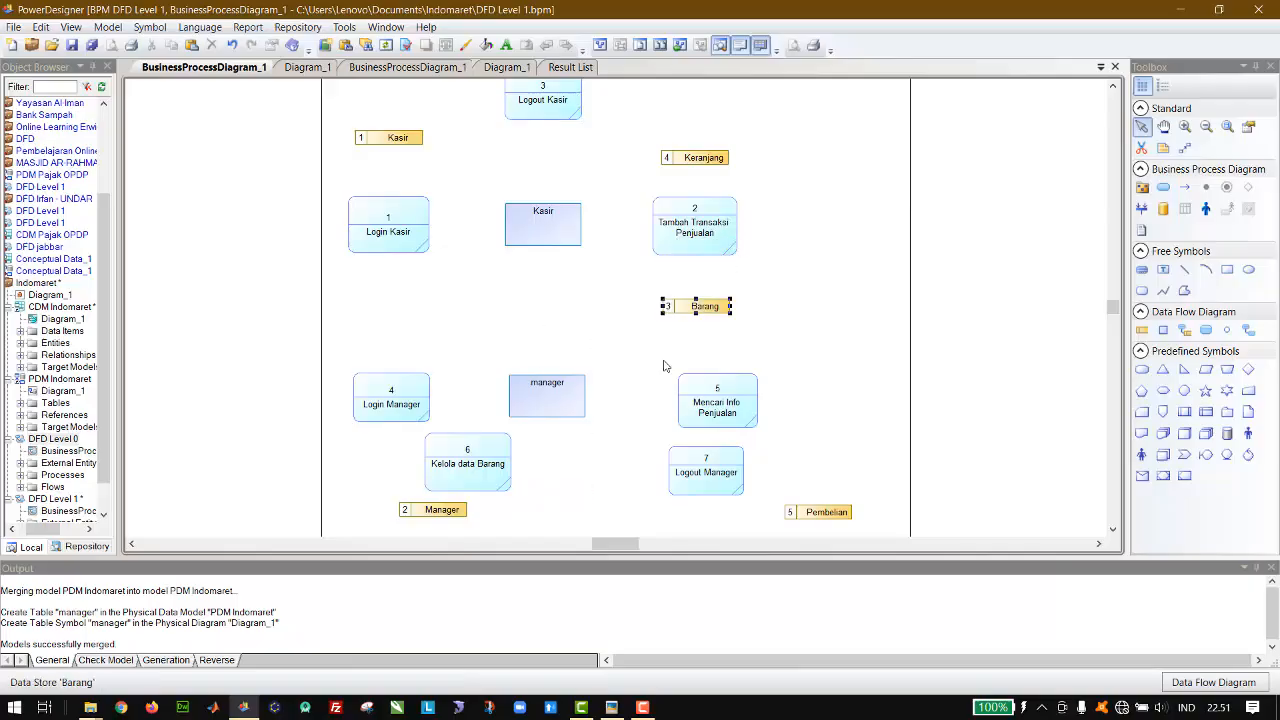
click(826, 518)
drag(826, 520, 553, 322)
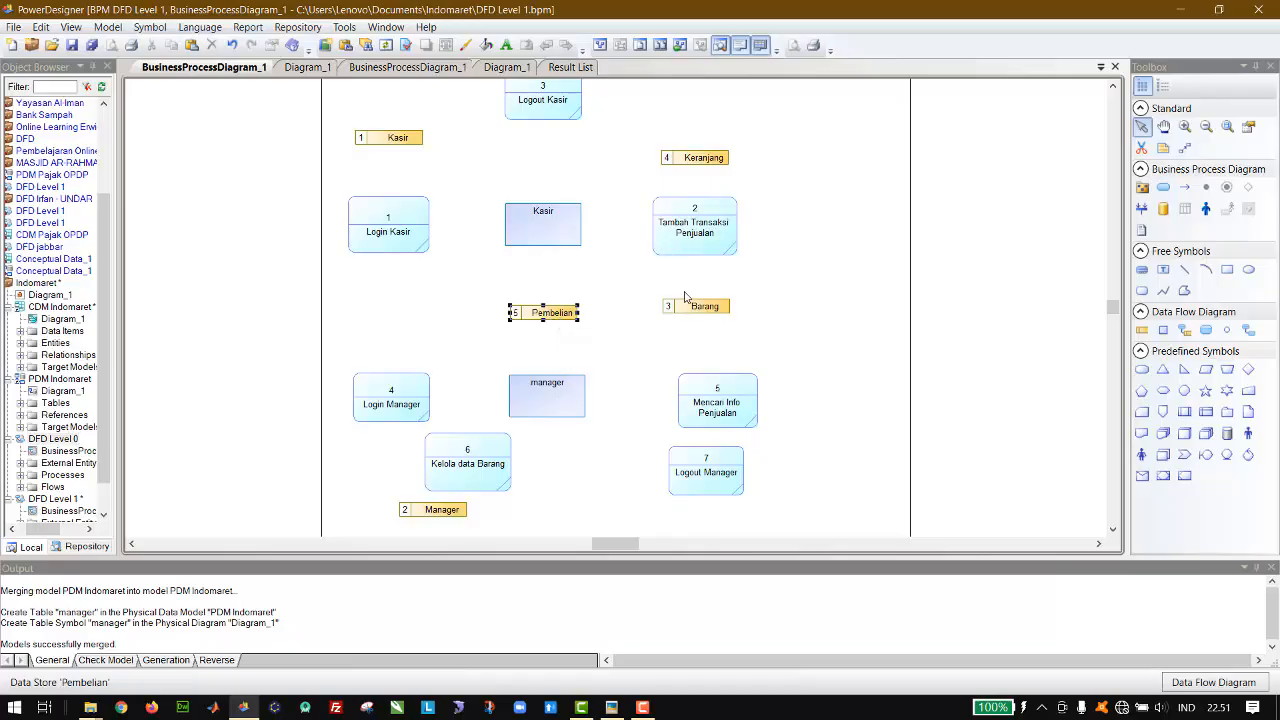
key(Up)
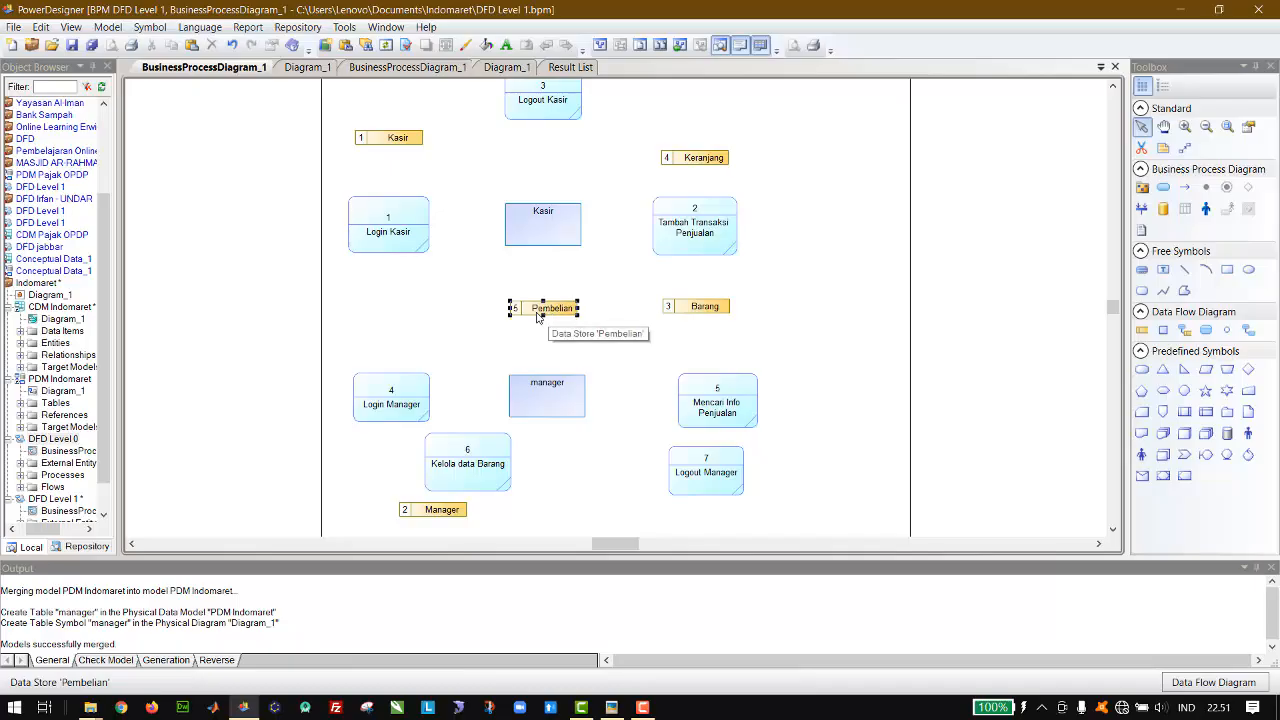
Step: Stack the Manager data store and Logout Manager process beneath Login Manager, and move Kelola data Barang below the manager entity
click(436, 512)
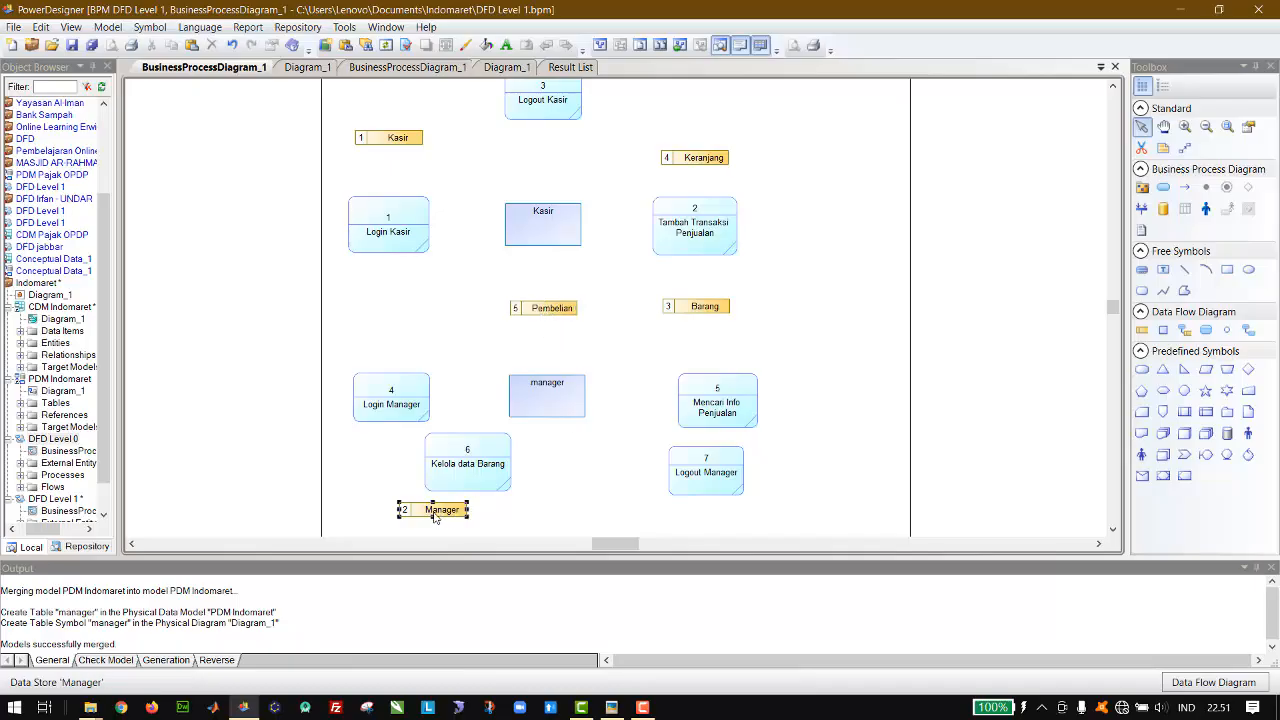
drag(435, 516, 375, 476)
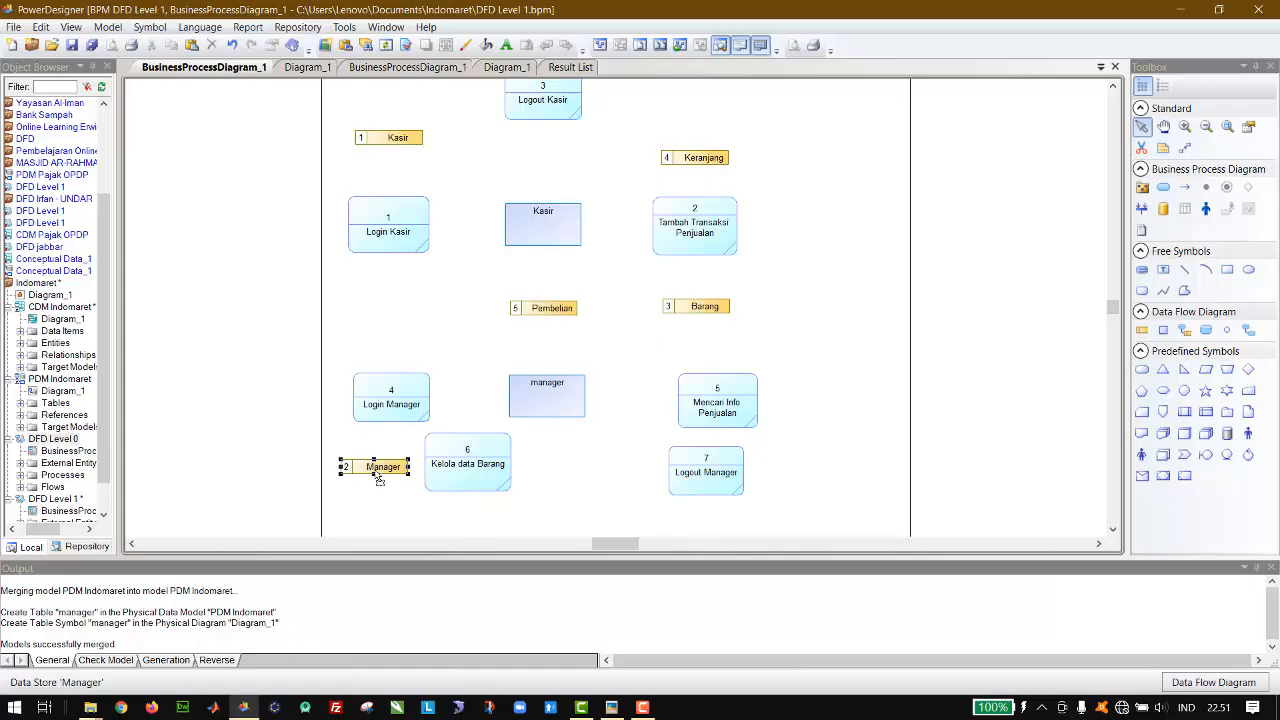
click(453, 469)
drag(453, 469, 557, 469)
drag(706, 482, 395, 530)
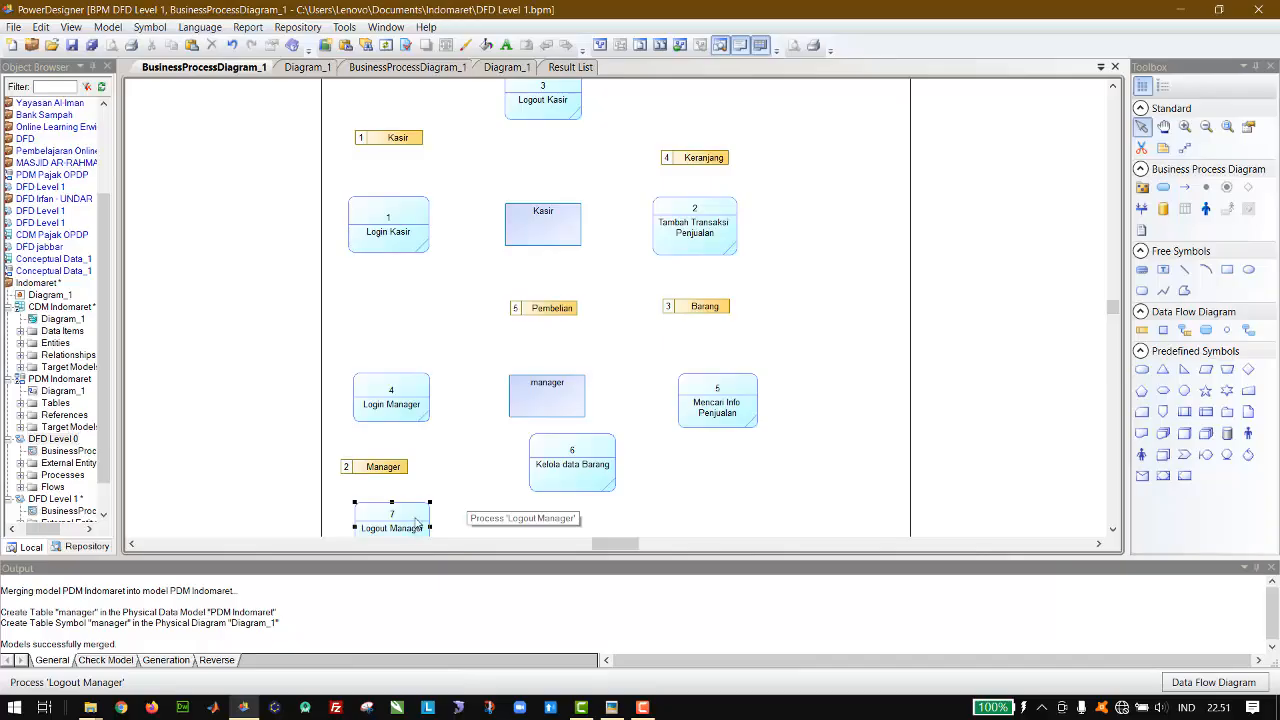
click(378, 470)
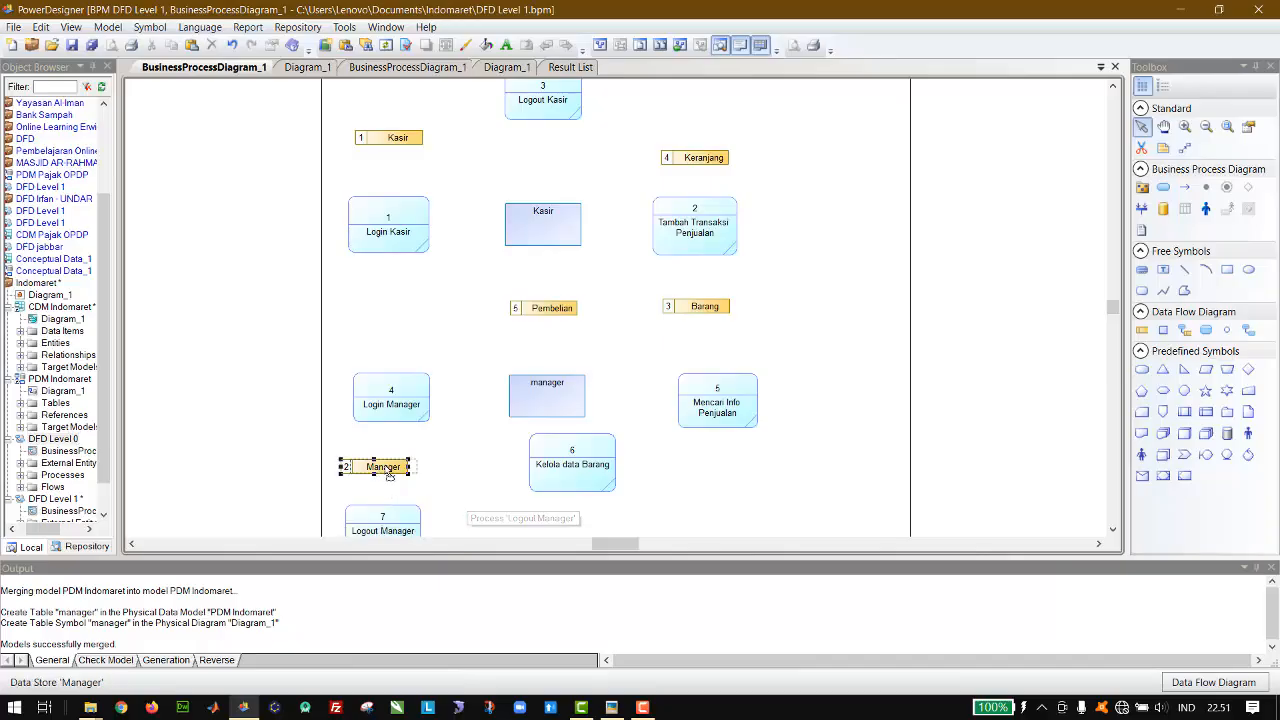
drag(378, 470, 393, 469)
click(381, 511)
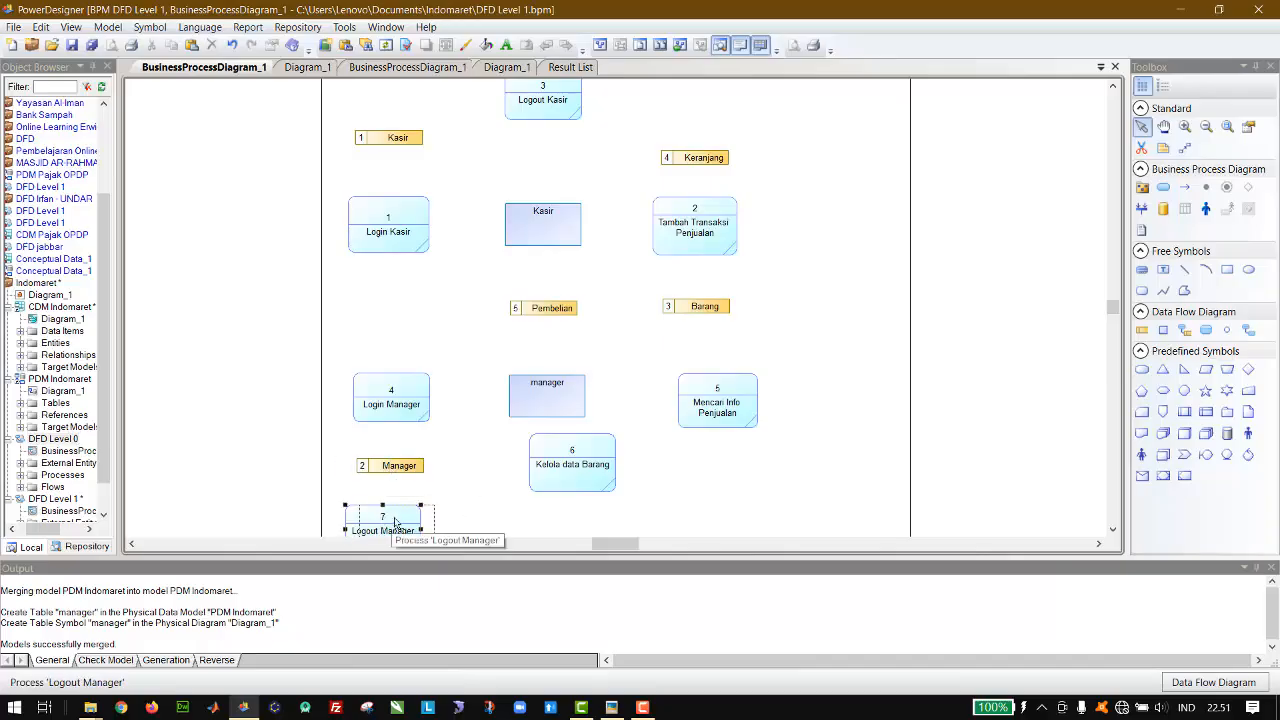
drag(382, 512, 394, 514)
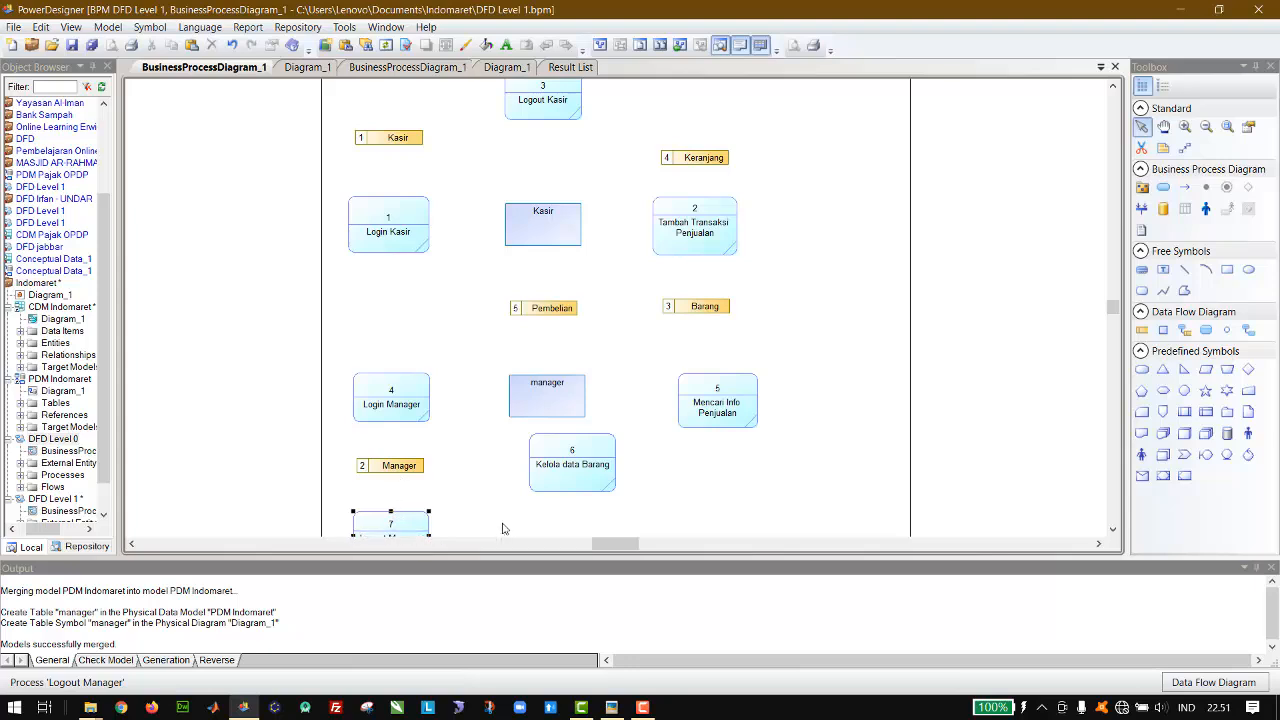
Step: Shift Mencari Info Penjualan farther right of the manager entity and place Kelola data Barang lower, between the two
click(585, 464)
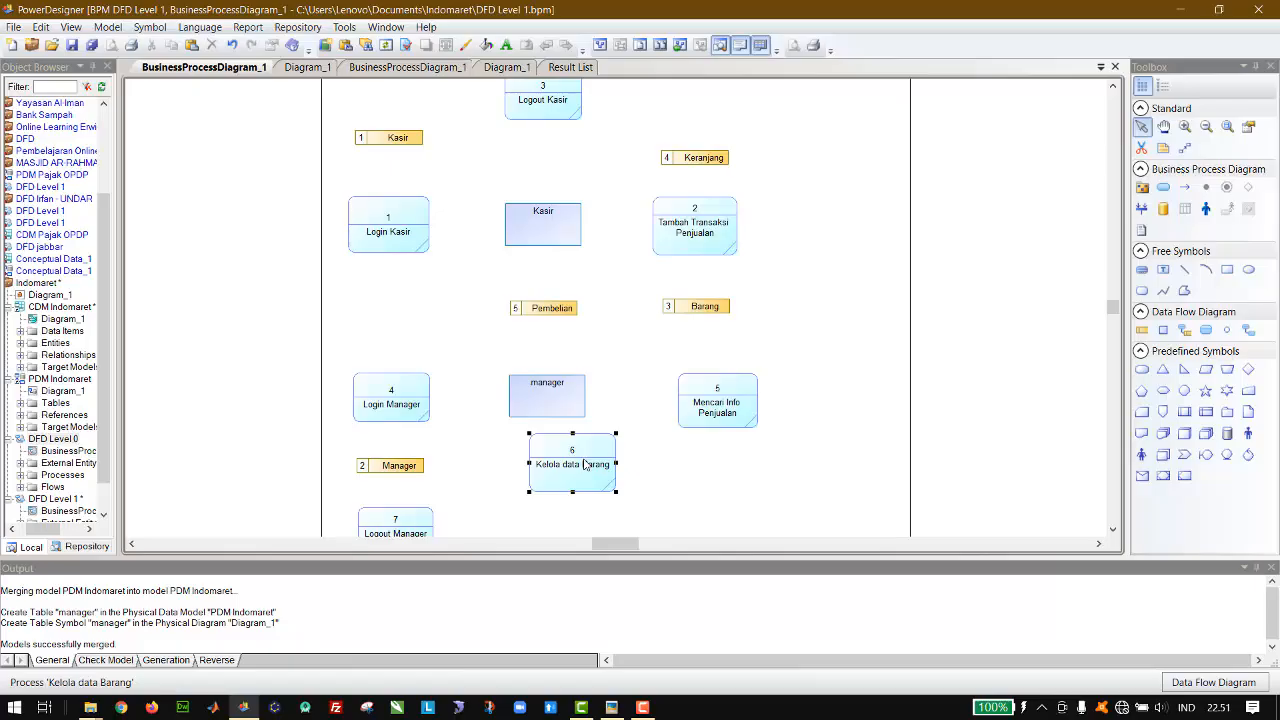
drag(585, 464, 640, 470)
click(718, 416)
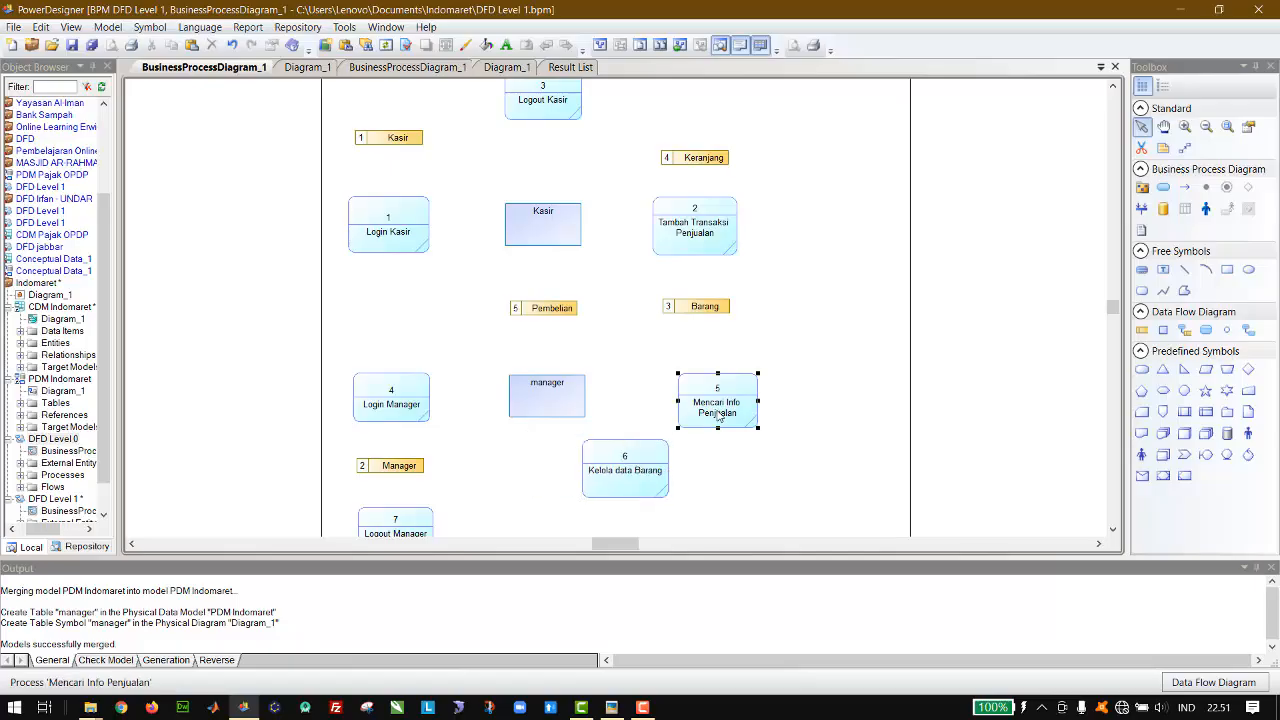
drag(718, 416, 770, 415)
drag(635, 471, 670, 480)
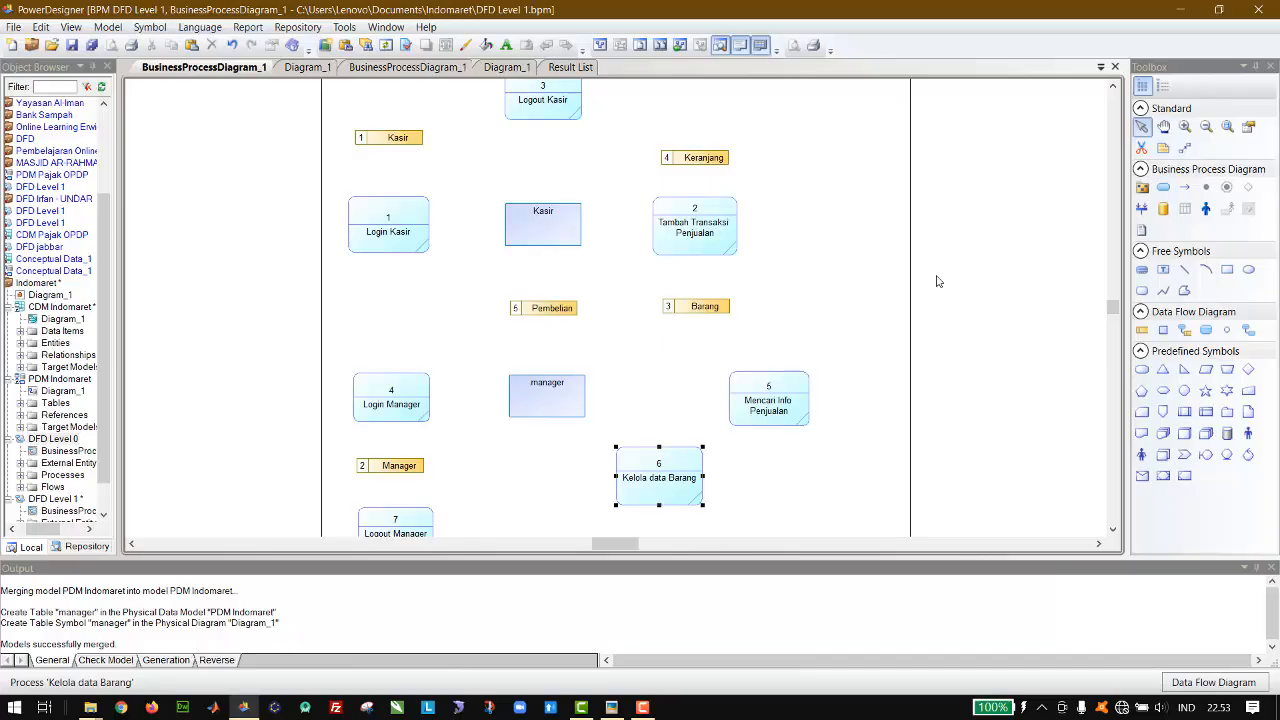
Step: Draw data flows in both directions between the Kasir entity and Login Kasir, Logout Kasir and Tambah Transaksi Penjualan
click(869, 280)
click(1186, 333)
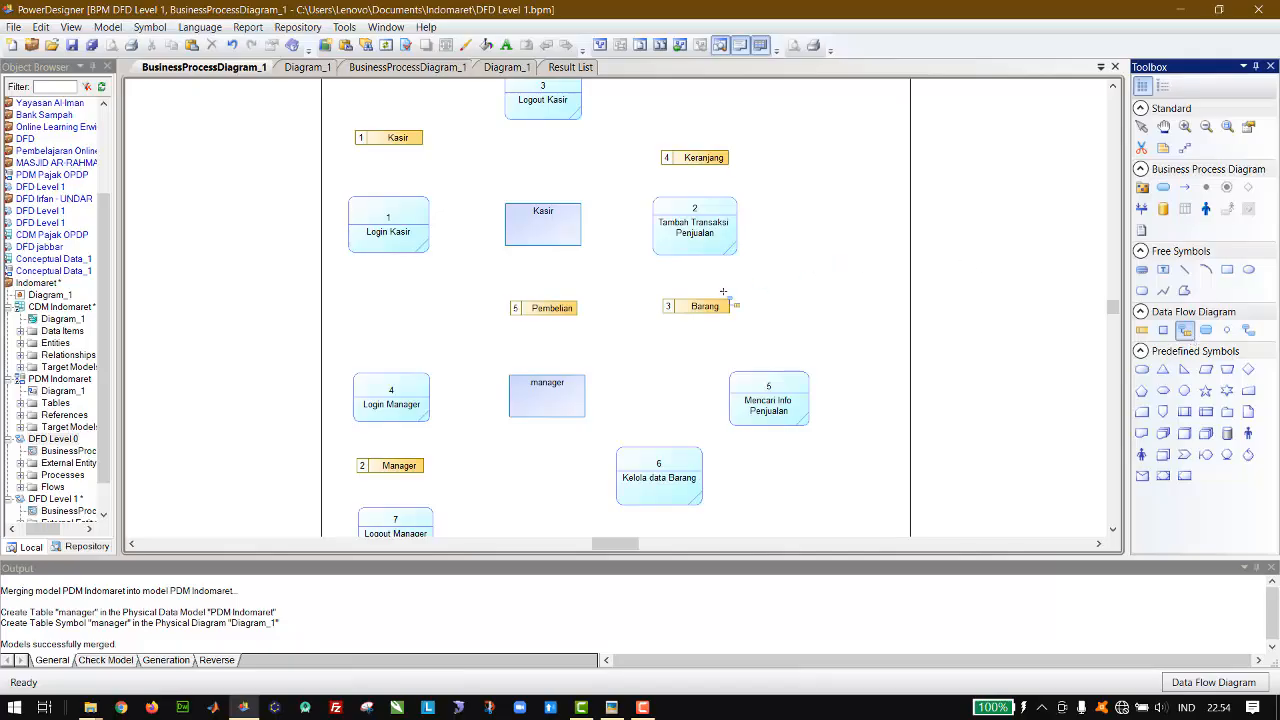
click(1247, 336)
click(1113, 87)
click(1113, 87)
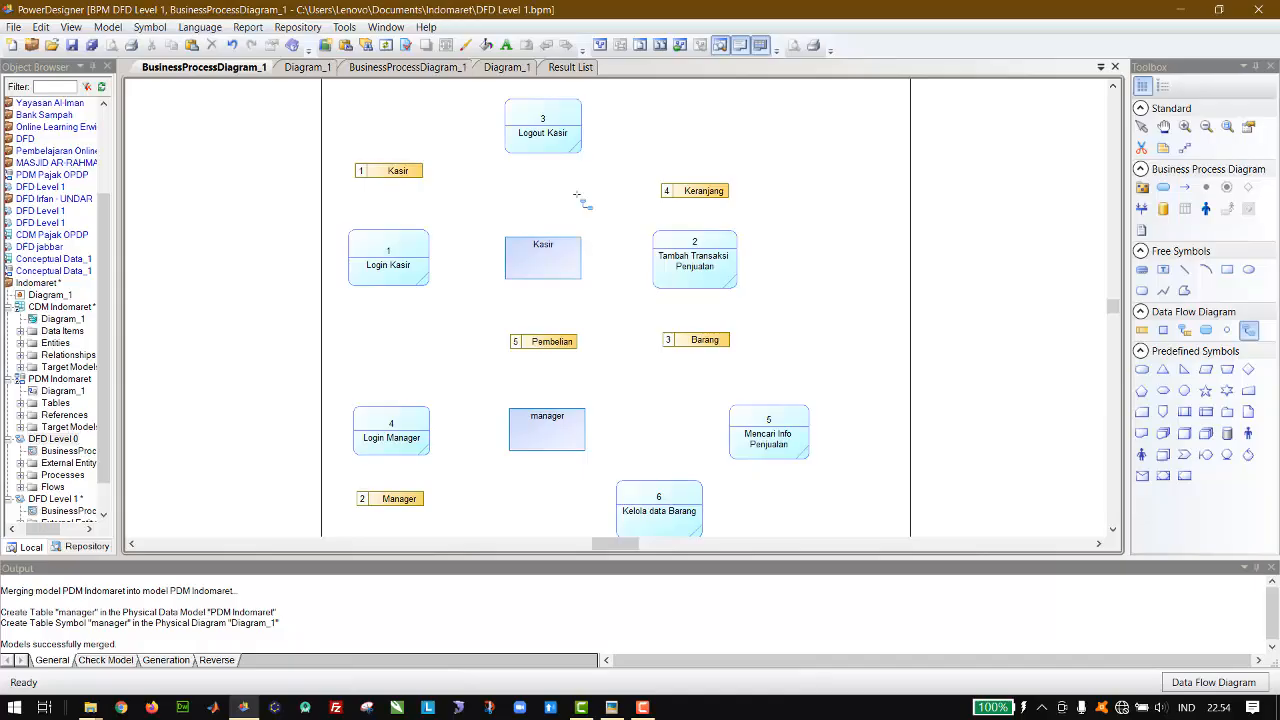
mouse_move(423, 256)
mouse_down()
mouse_move(533, 258)
mouse_move(462, 268)
mouse_up()
drag(420, 276, 420, 276)
drag(528, 150, 564, 148)
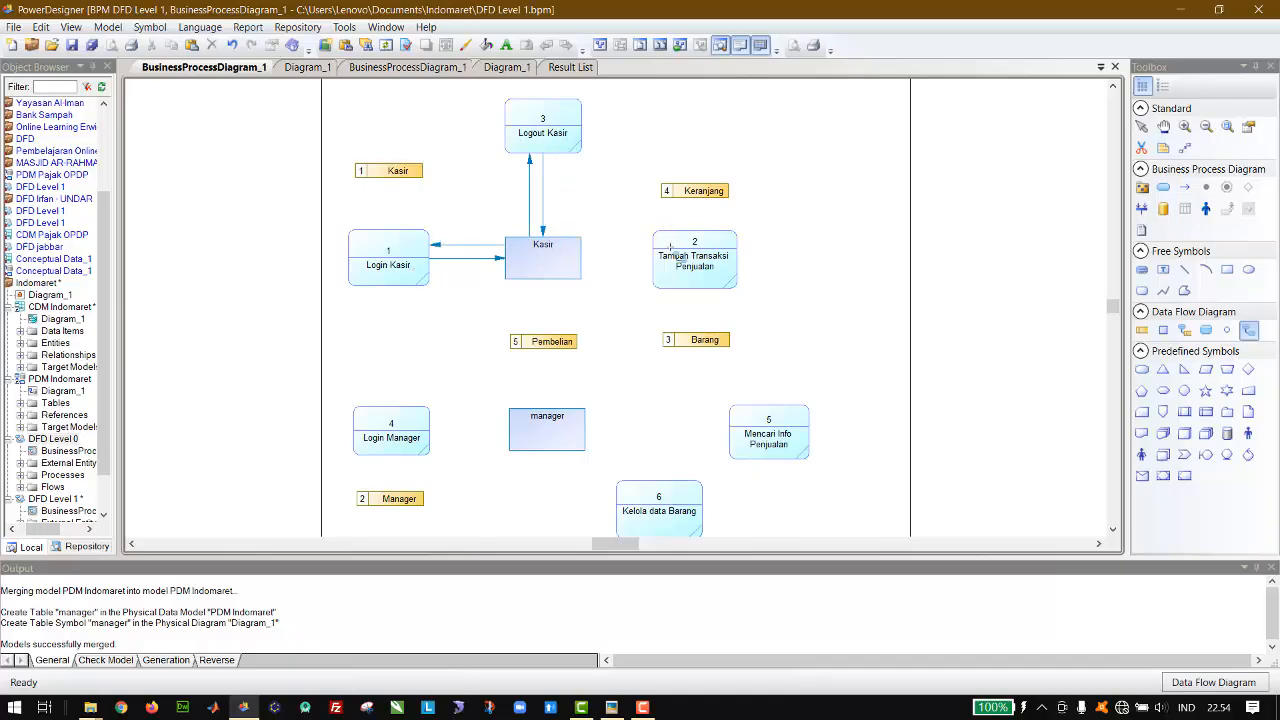
mouse_move(670, 252)
mouse_down()
mouse_move(550, 257)
mouse_move(681, 242)
mouse_up()
Step: Draw two-way data flows between the manager entity and Login Manager, Mencari Info Penjualan, Kelola data Barang and Logout Manager
click(1114, 525)
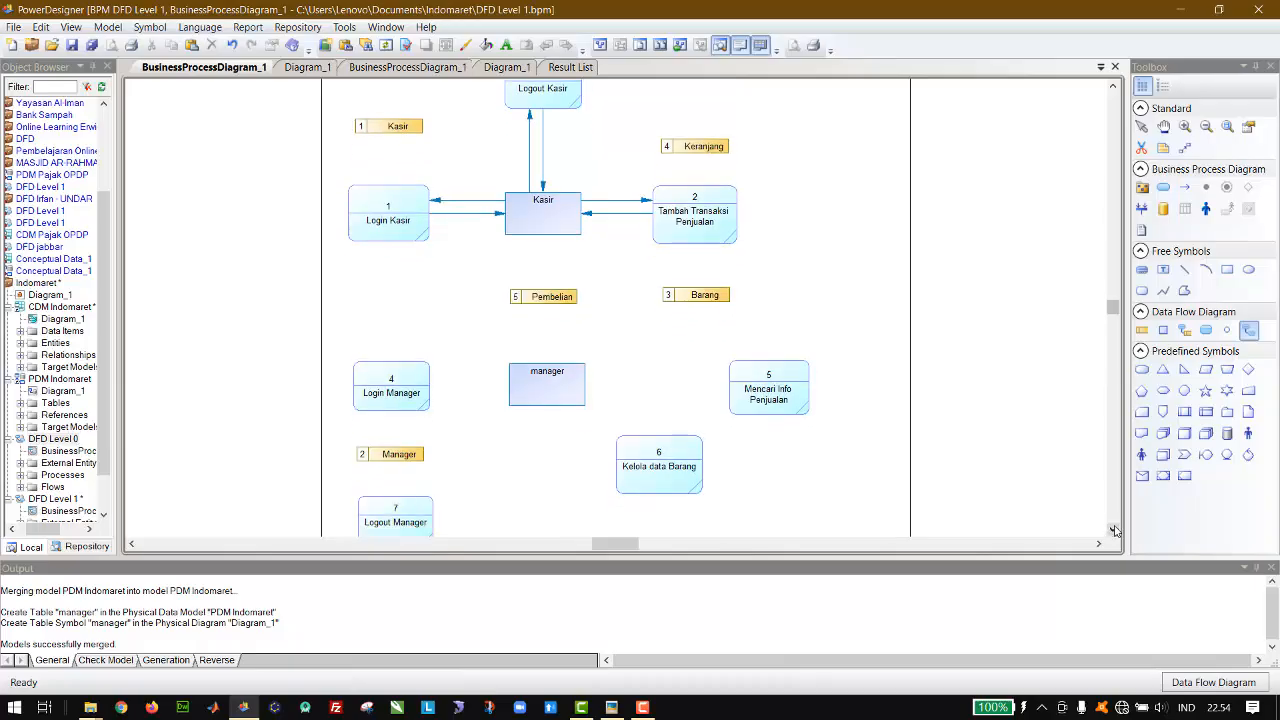
mouse_move(573, 366)
mouse_down()
mouse_move(742, 364)
mouse_move(567, 382)
mouse_move(622, 402)
mouse_move(668, 446)
mouse_move(546, 367)
mouse_move(406, 362)
mouse_move(558, 373)
mouse_move(416, 500)
mouse_move(553, 380)
mouse_up()
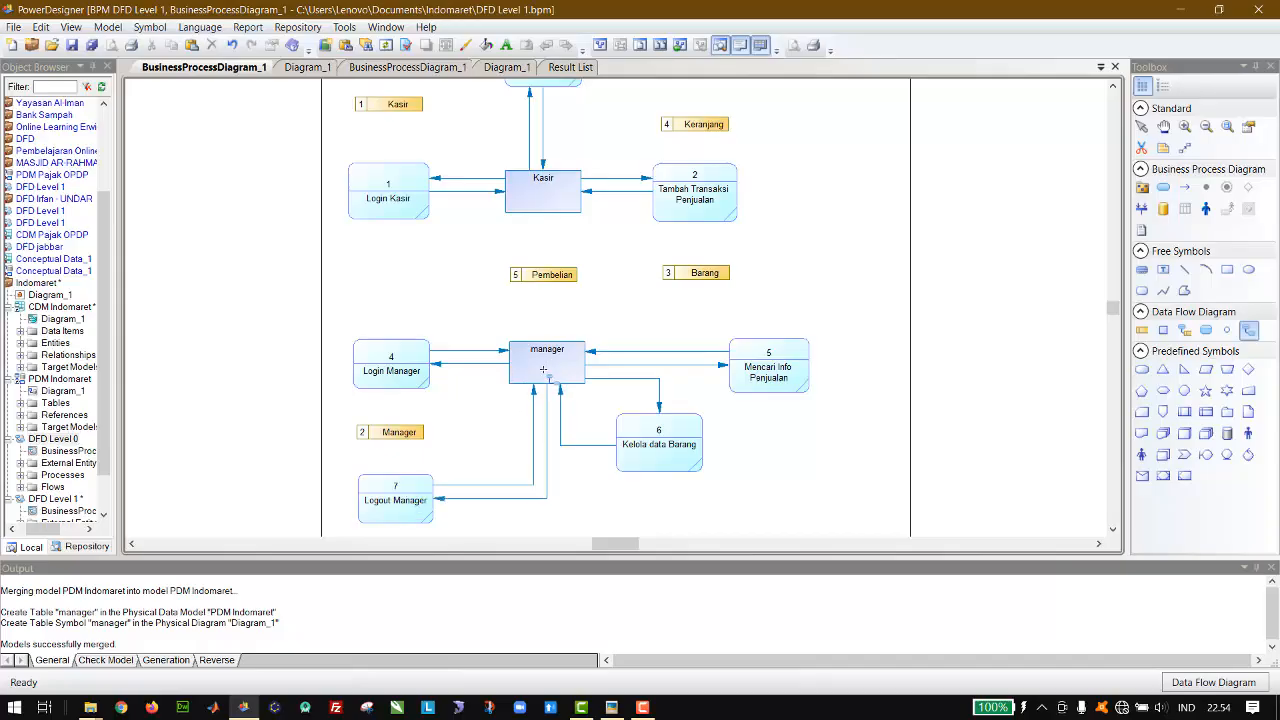
Step: Space apart the paired flow lines linking the Kasir entity with Logout Kasir, Tambah Transaksi Penjualan and Login Kasir
click(1113, 86)
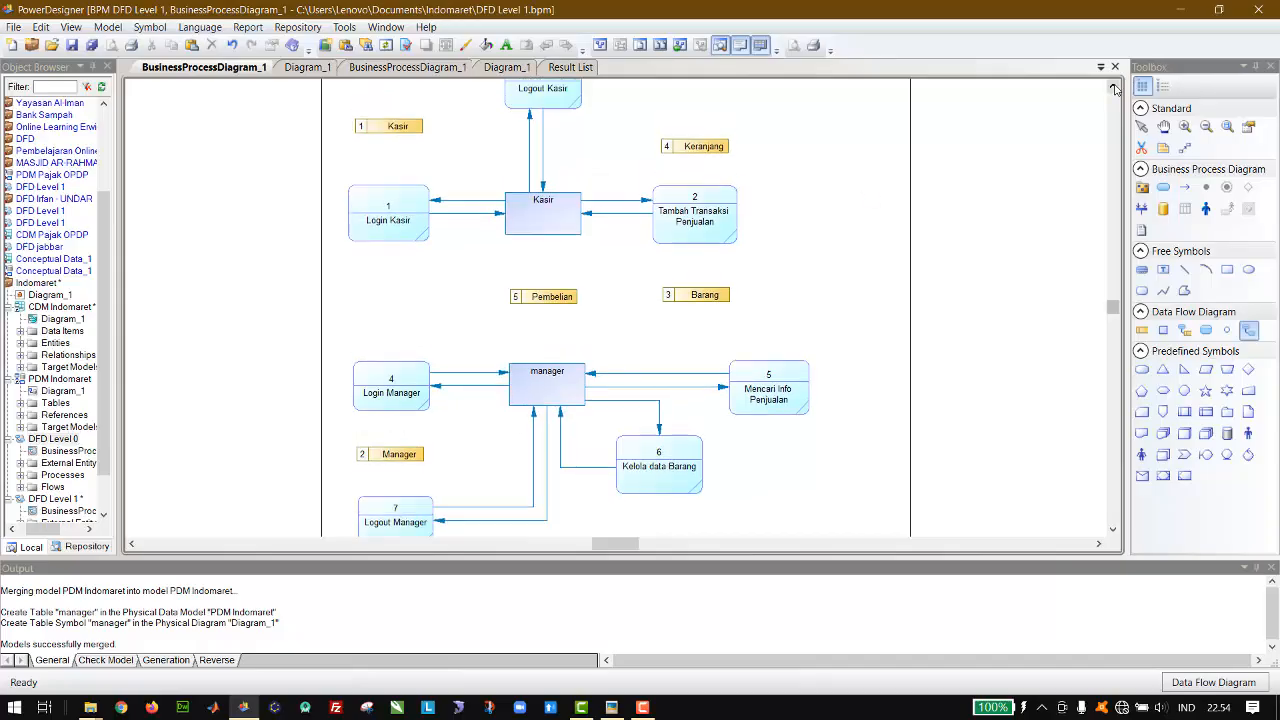
click(1113, 88)
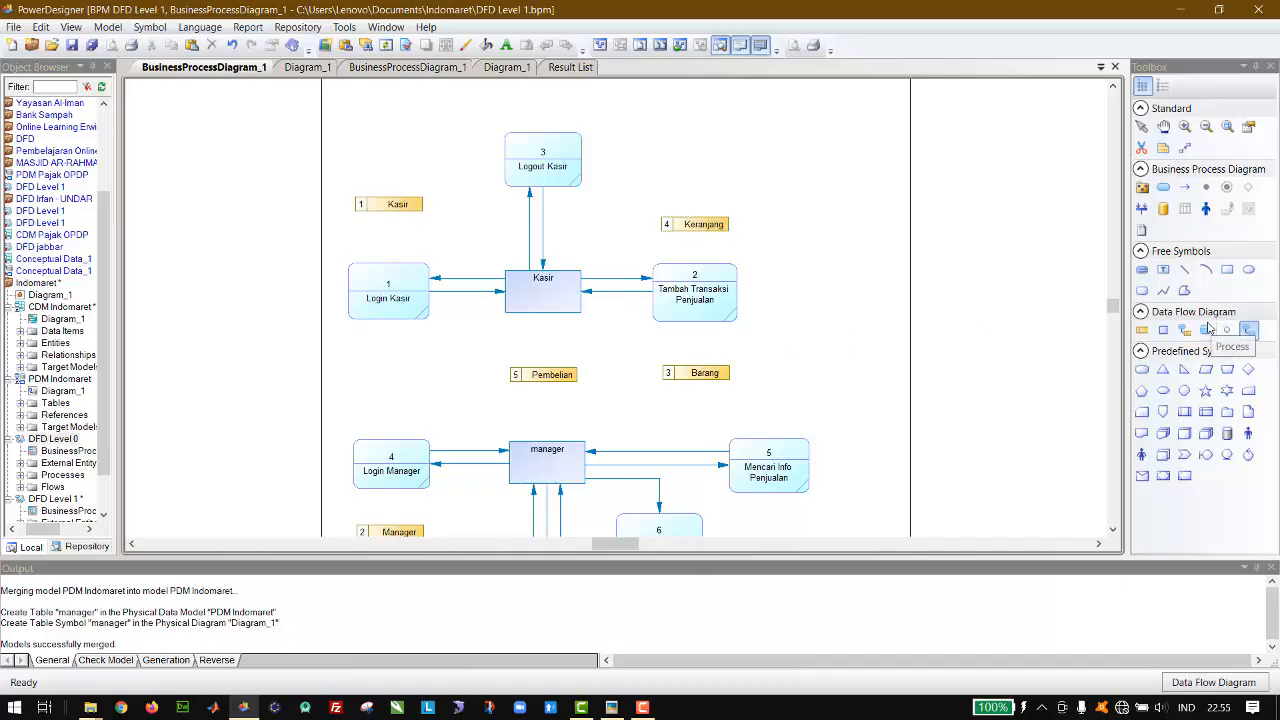
click(1166, 271)
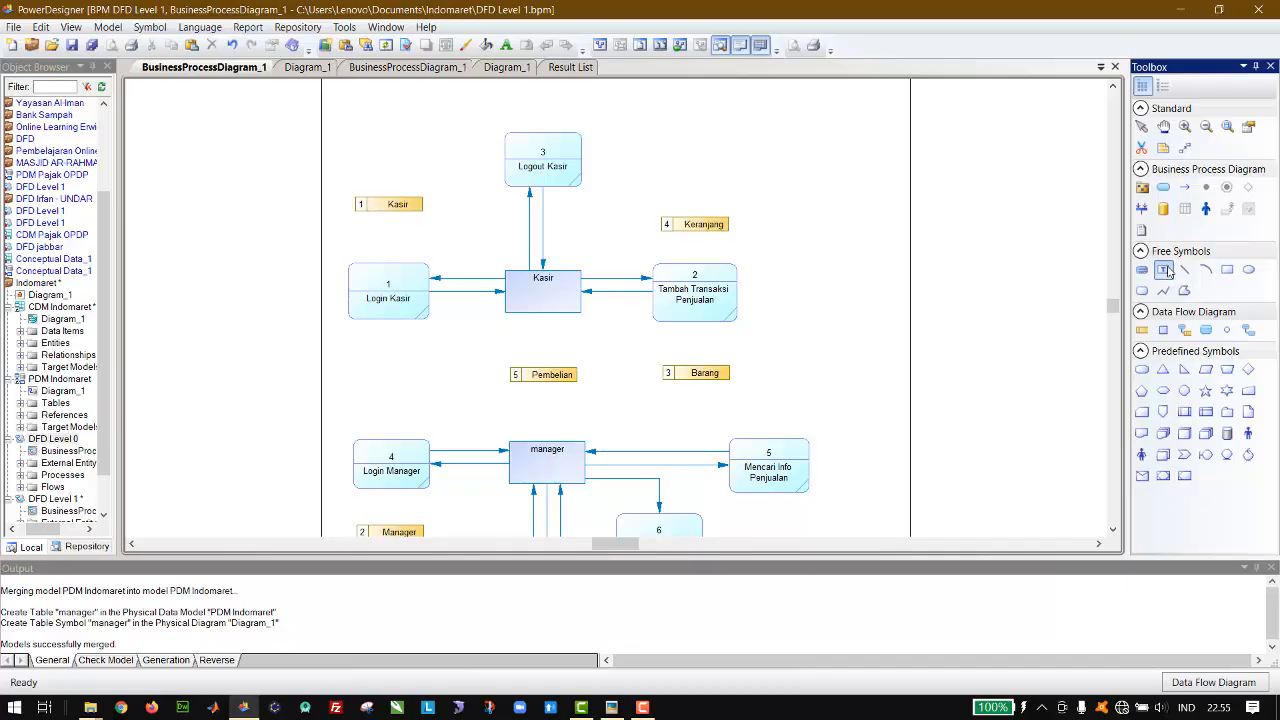
click(1142, 127)
drag(543, 232, 561, 229)
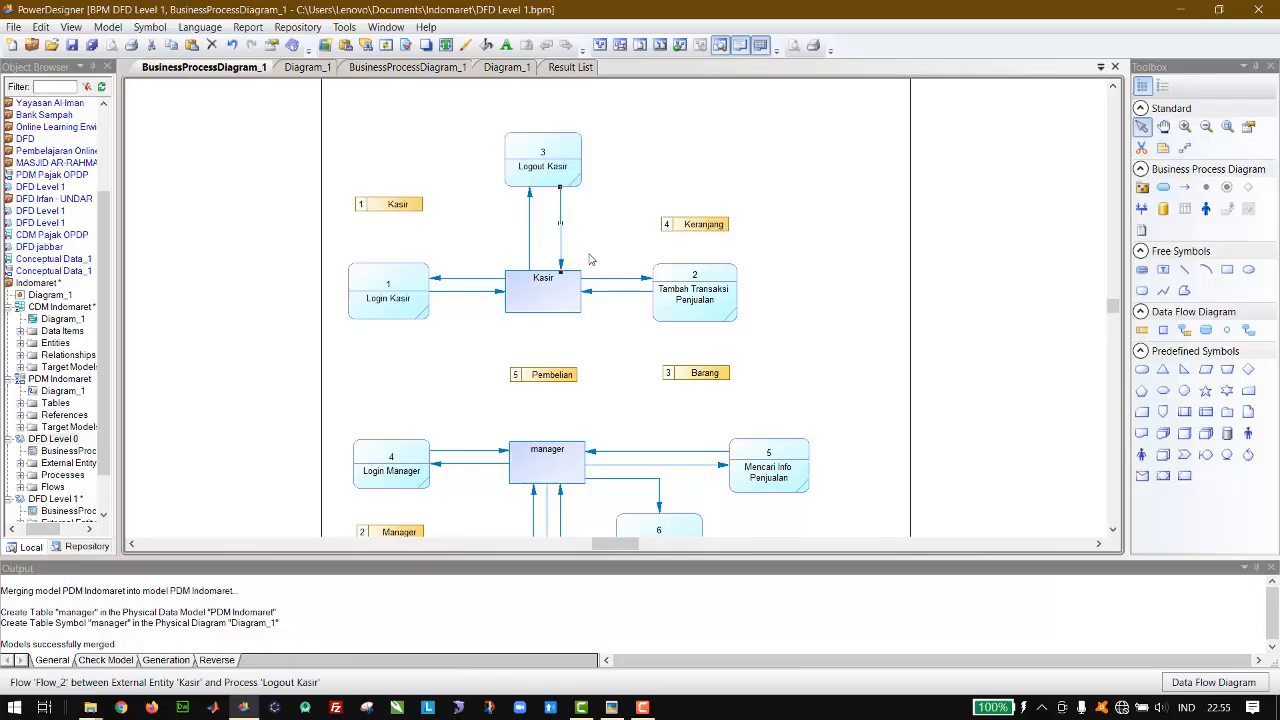
click(630, 294)
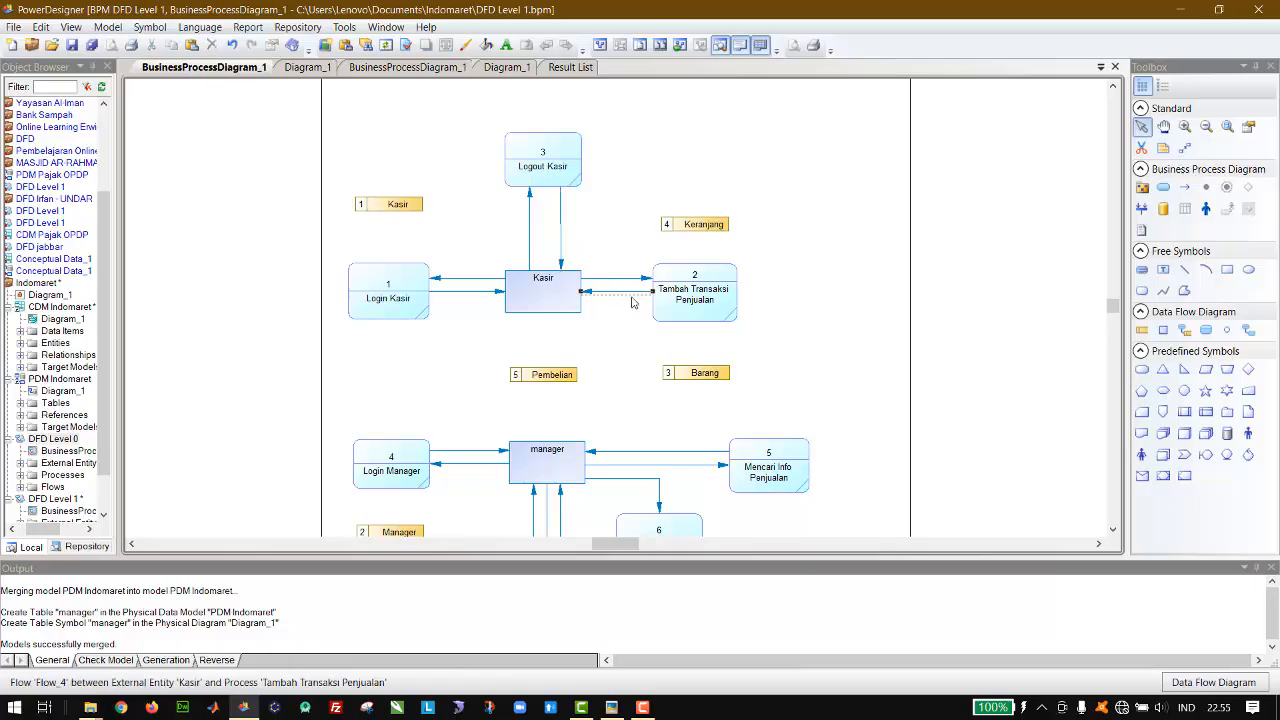
drag(632, 297, 632, 304)
drag(485, 291, 485, 302)
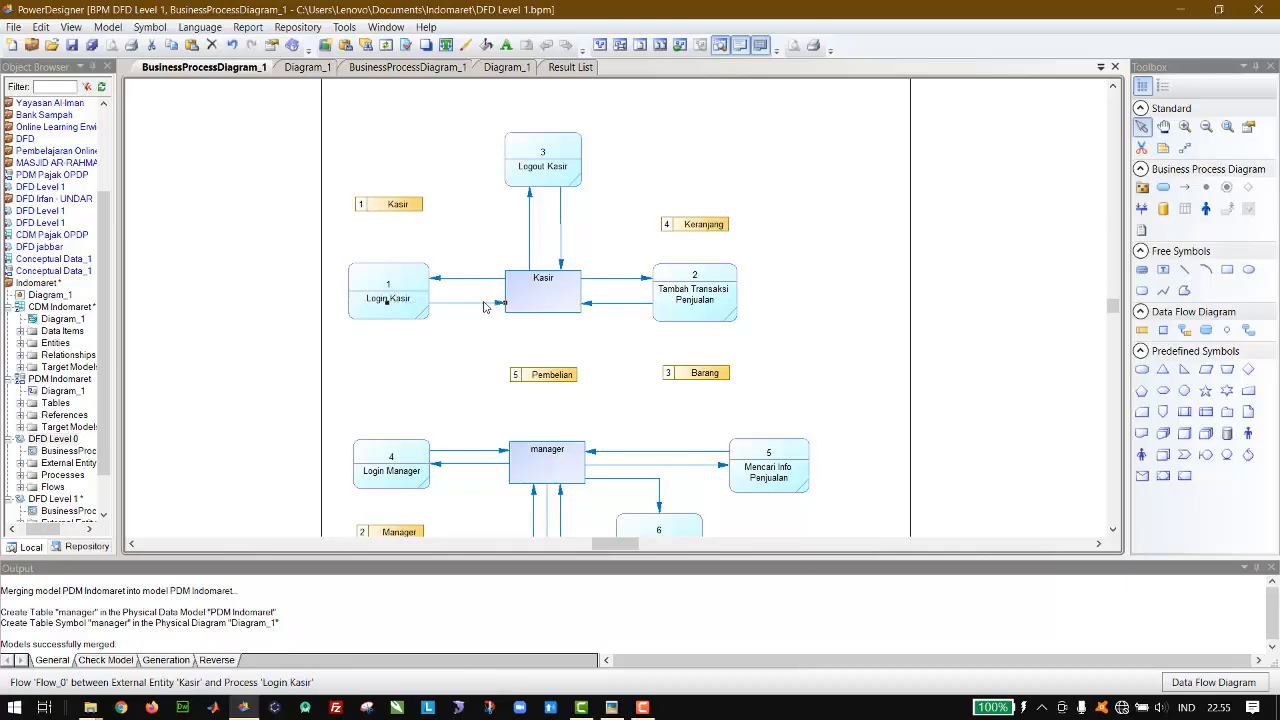
Step: Space the manager entity's flow lines to Login Manager and Mencari Info Penjualan, and adjust the outgoing line to Kelola data Barang
click(474, 465)
drag(474, 466, 475, 475)
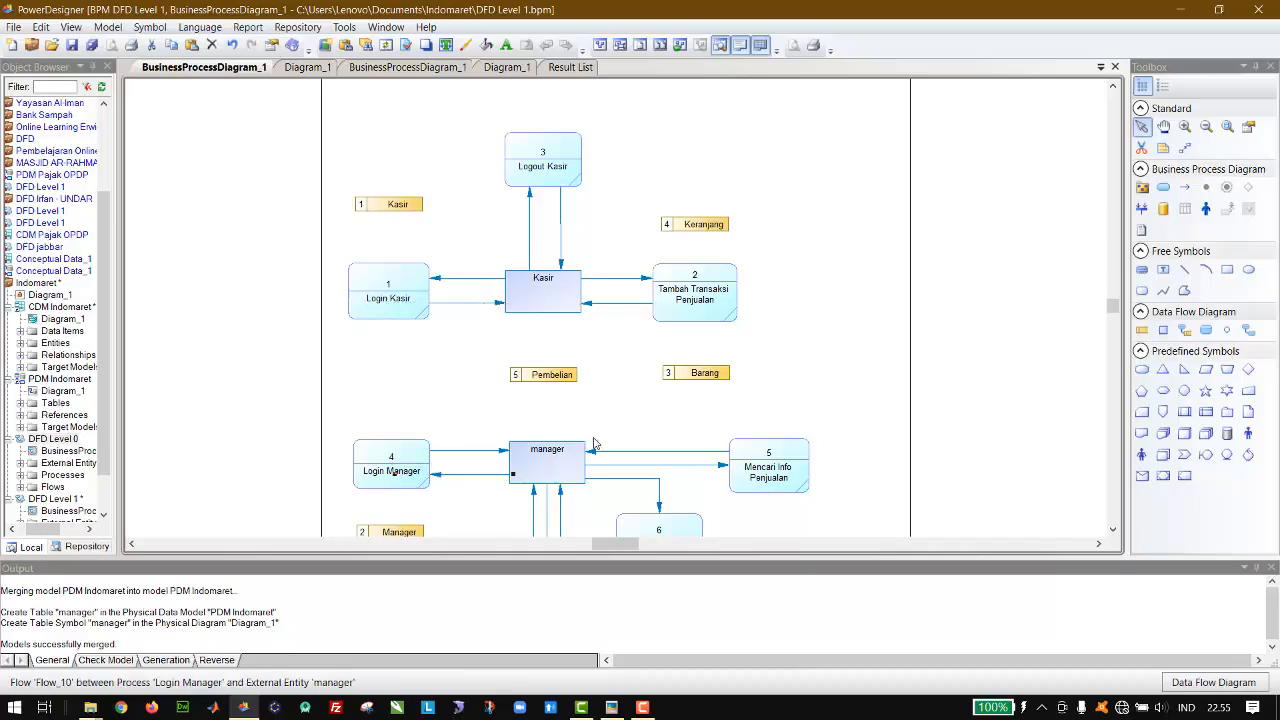
click(617, 451)
drag(617, 451, 626, 447)
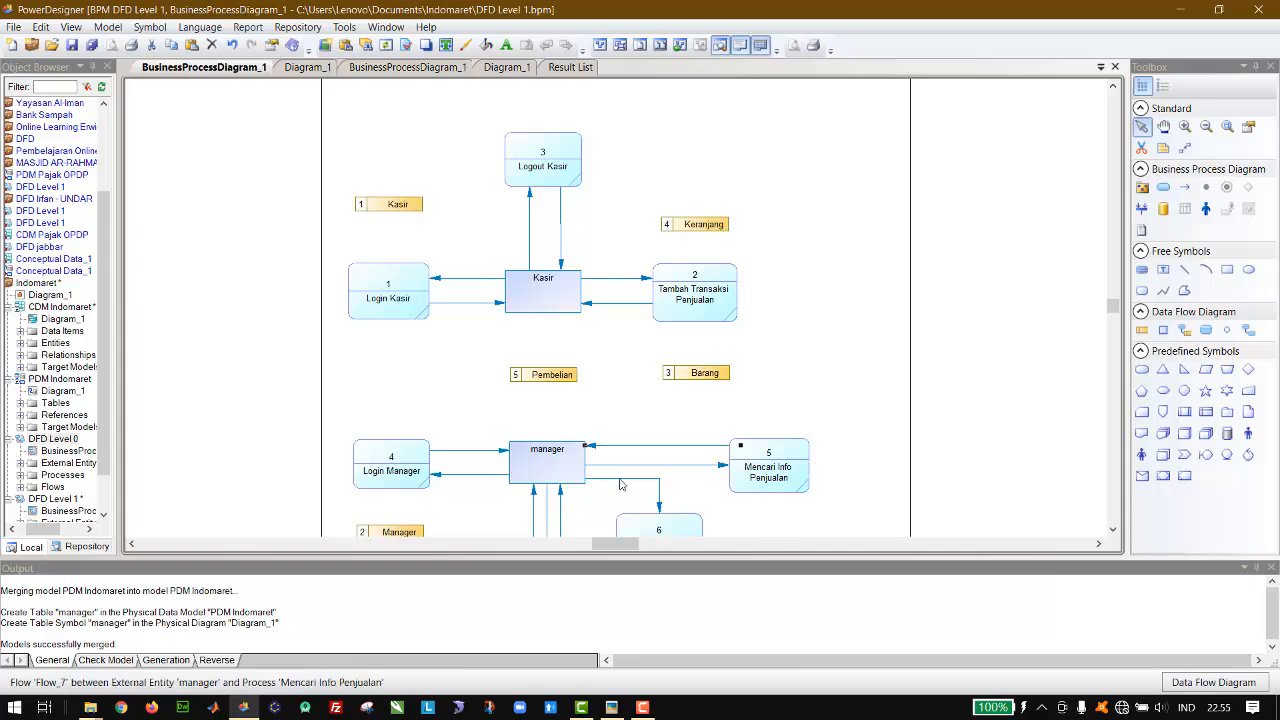
click(620, 480)
drag(620, 480, 622, 477)
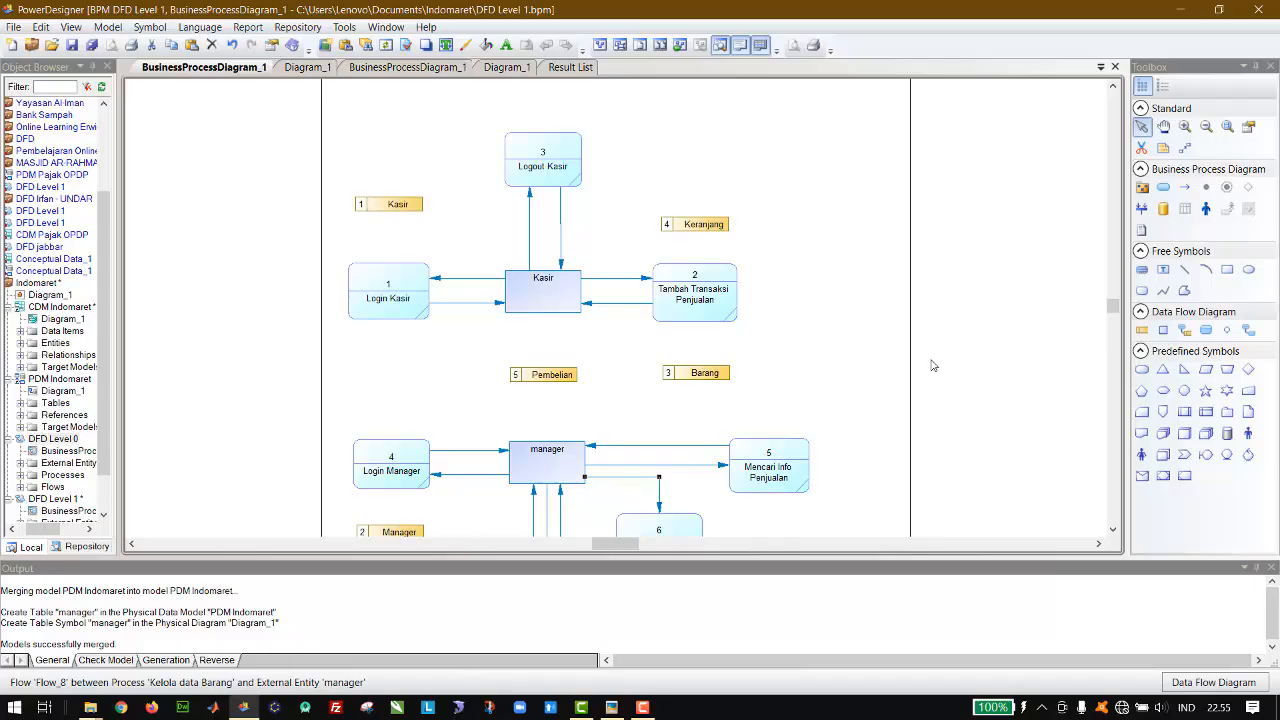
Step: Spread apart the two Logout Manager flow lines and shift the returning Kelola data Barang line toward the manager entity's right edge
click(1113, 530)
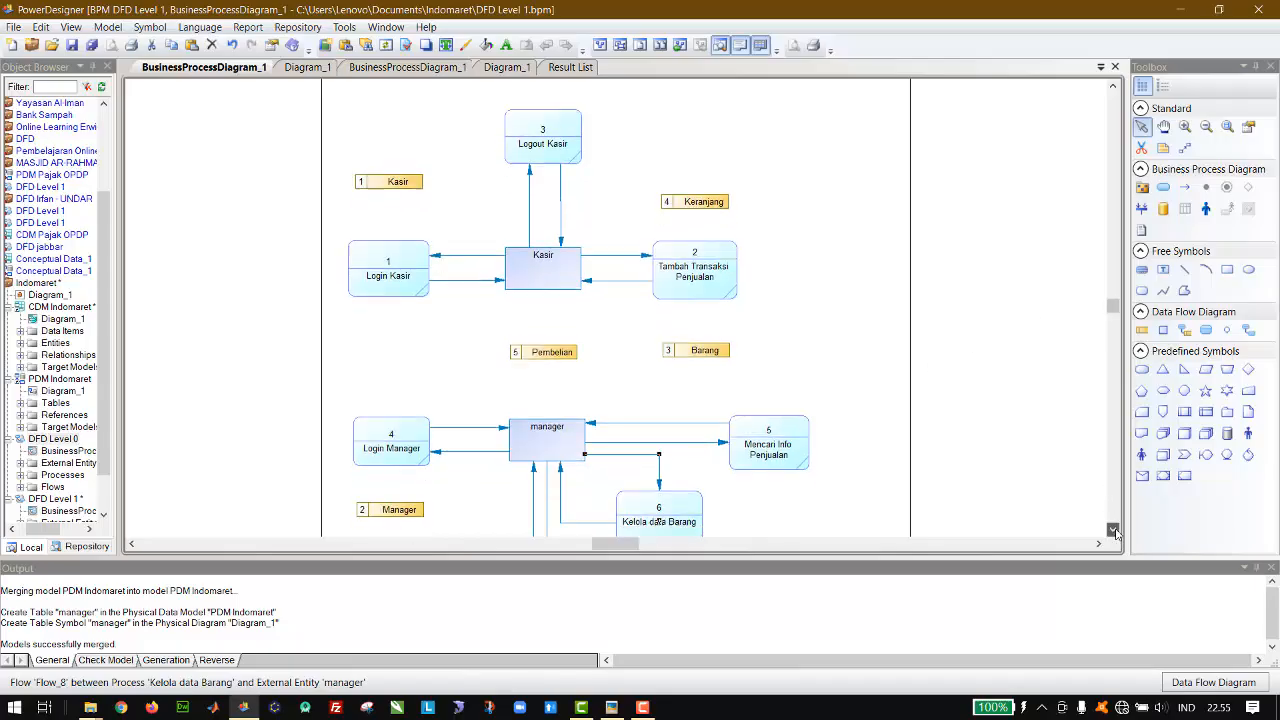
scroll(1113, 530, down, 5)
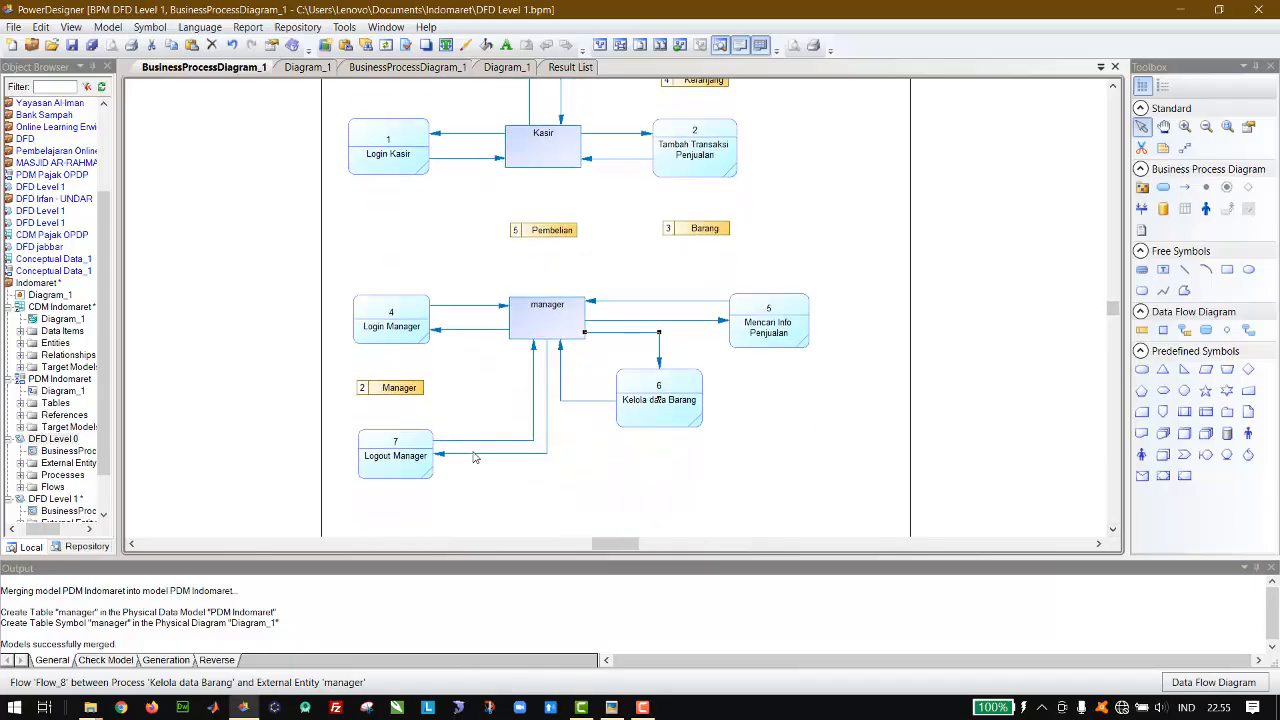
click(475, 454)
drag(475, 455, 477, 481)
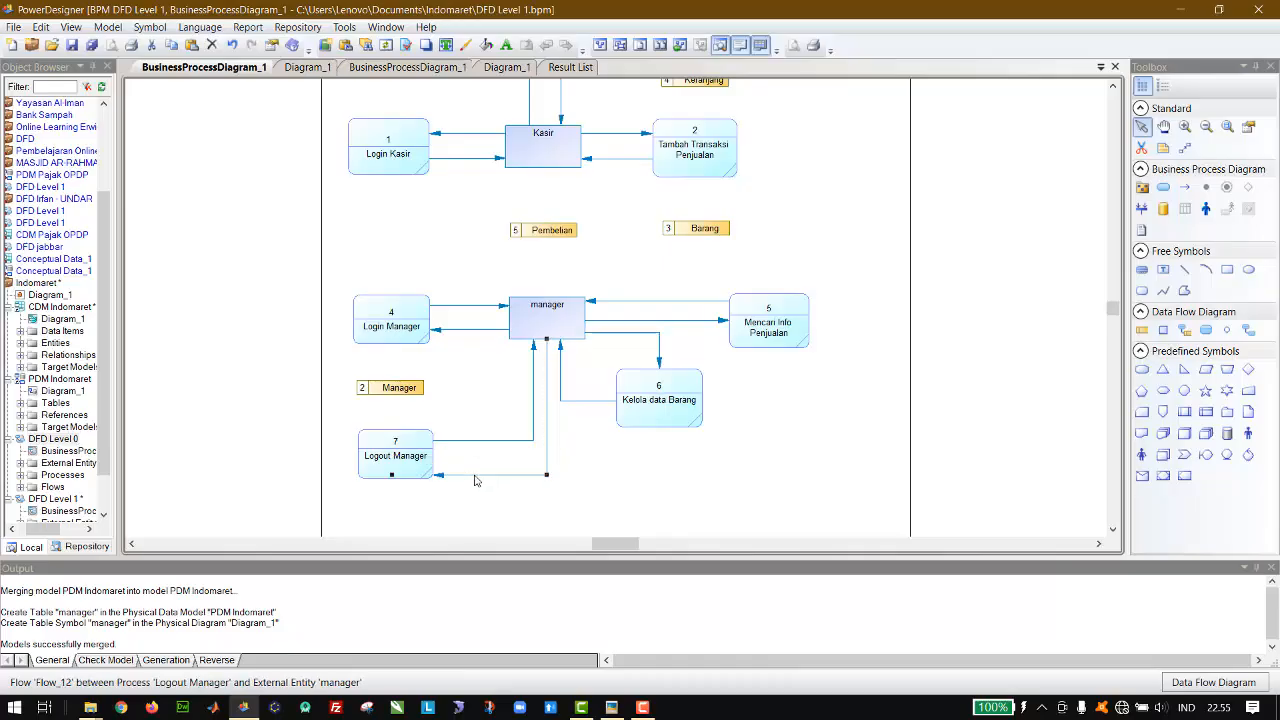
click(534, 392)
drag(534, 392, 516, 394)
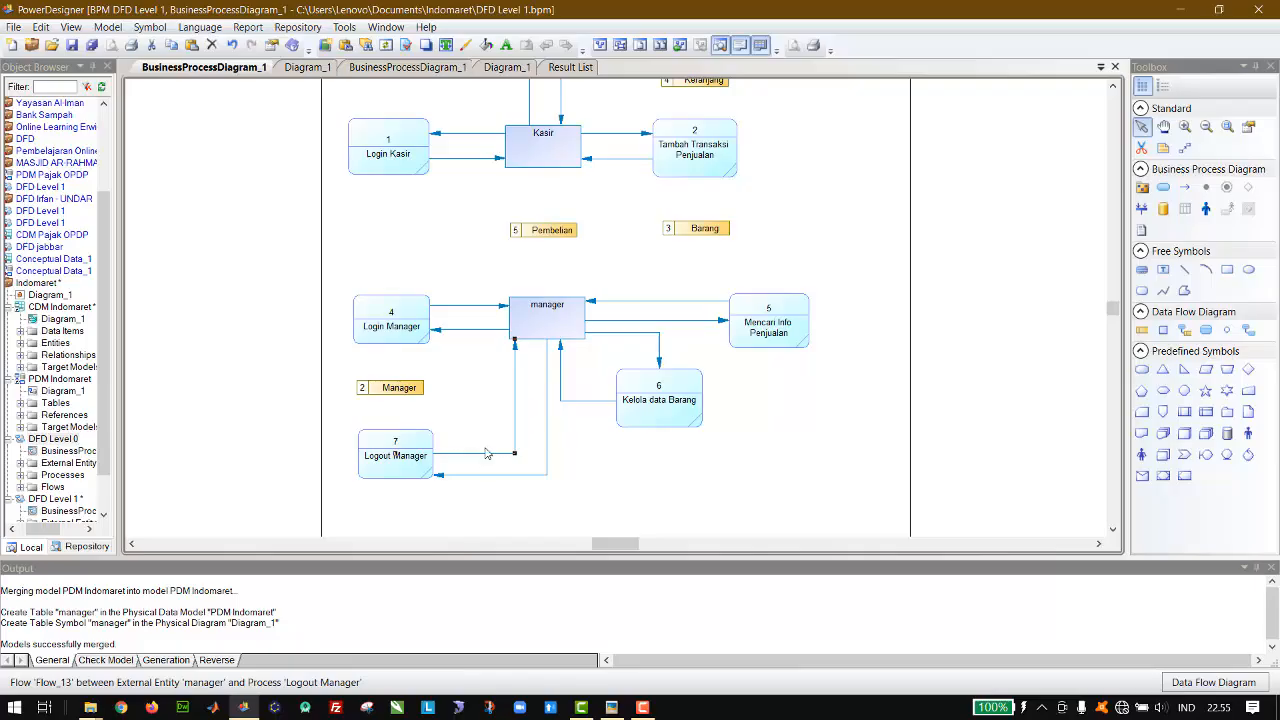
drag(487, 453, 487, 438)
drag(561, 382, 580, 382)
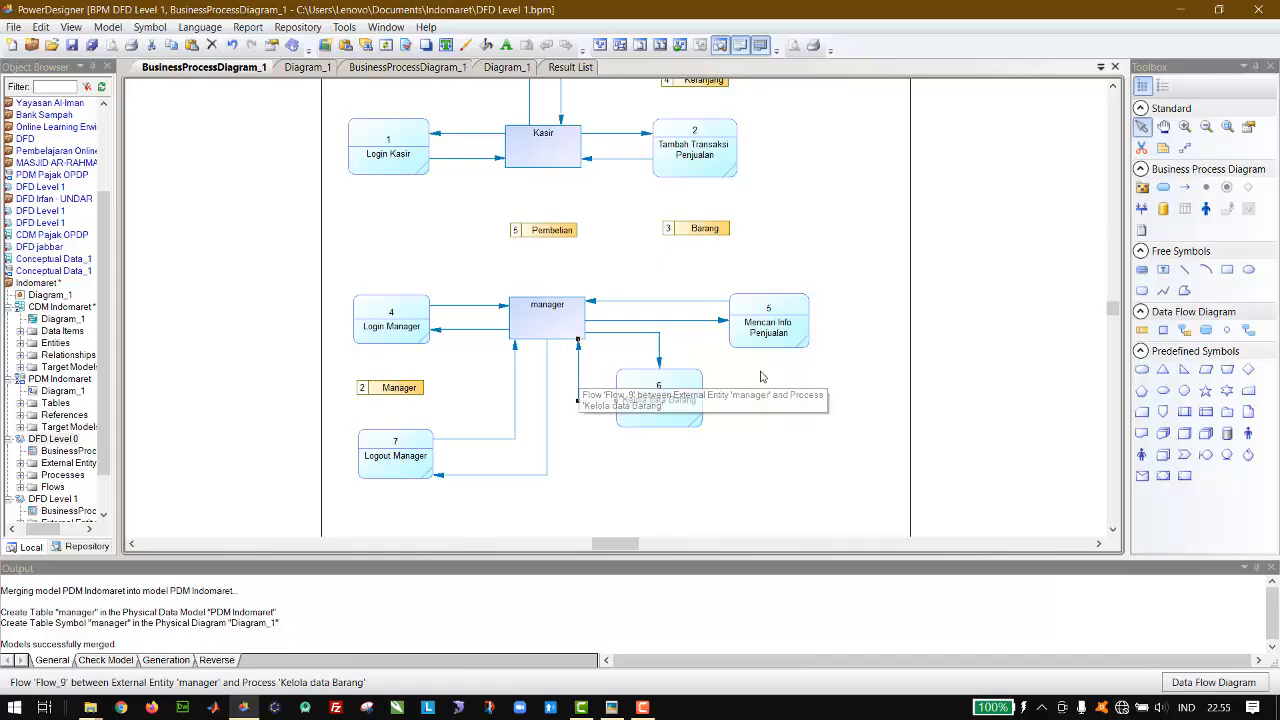
click(628, 342)
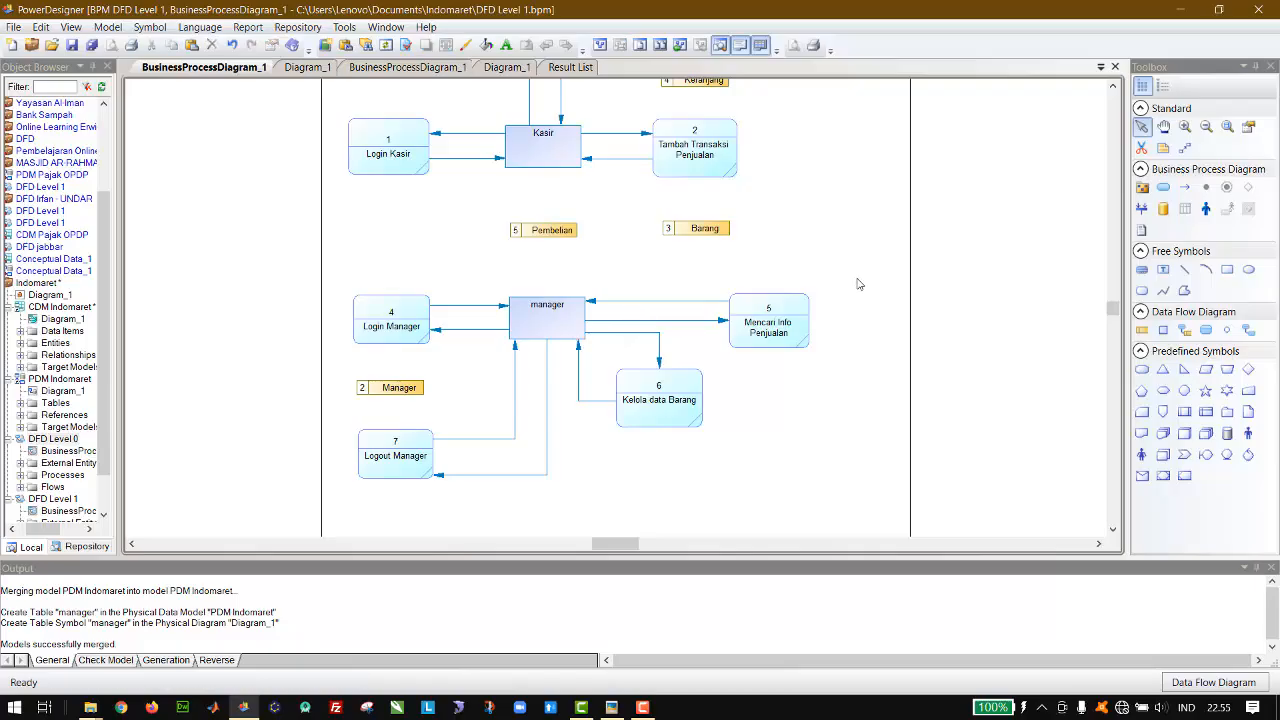
Step: Move the Keranjang data store slightly higher above Tambah Transaksi Penjualan, roughly level with the Kasir data store
scroll(857, 284, up, 3)
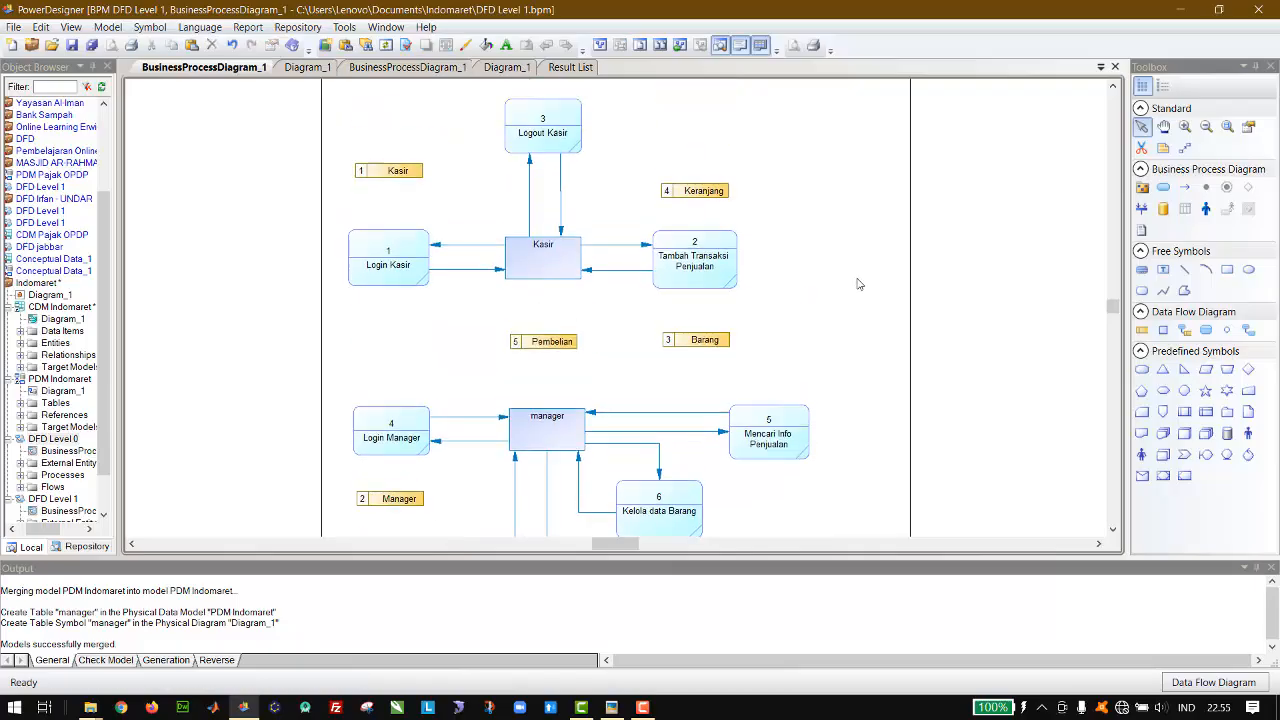
scroll(857, 284, up, 1)
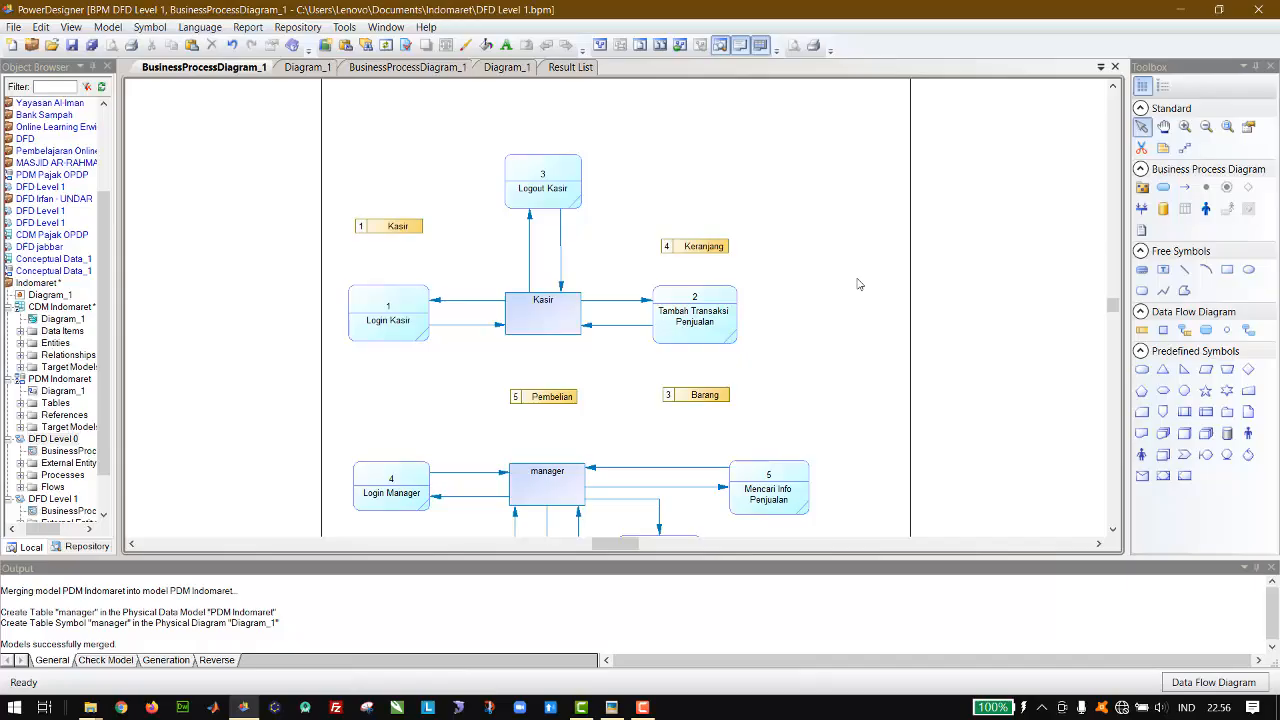
click(707, 252)
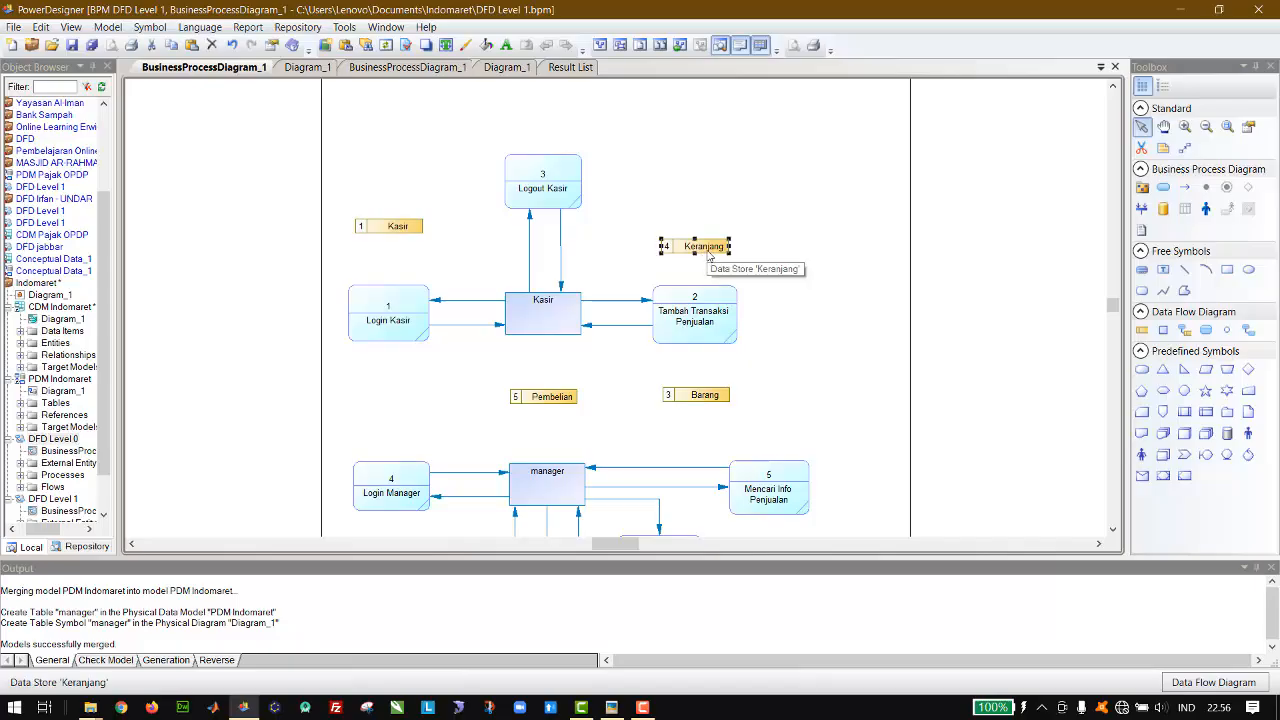
key(Up)
key(Up)
key(Up)
key(Up)
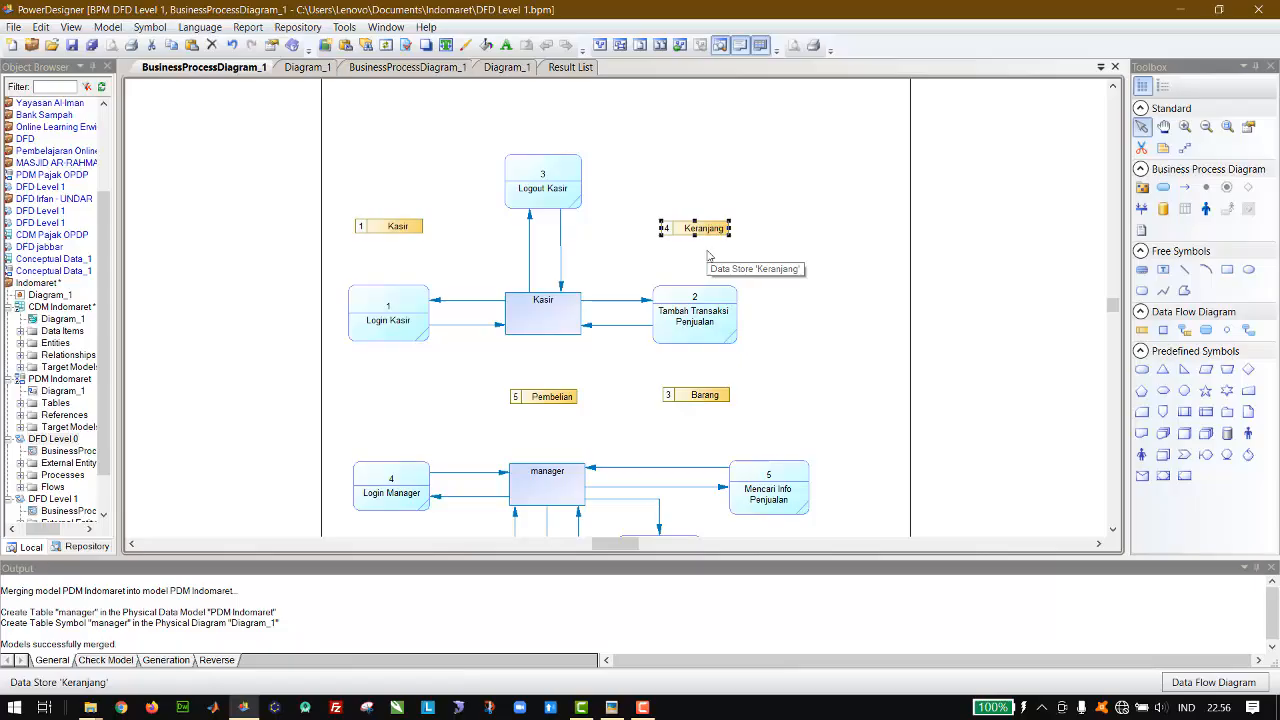
click(707, 256)
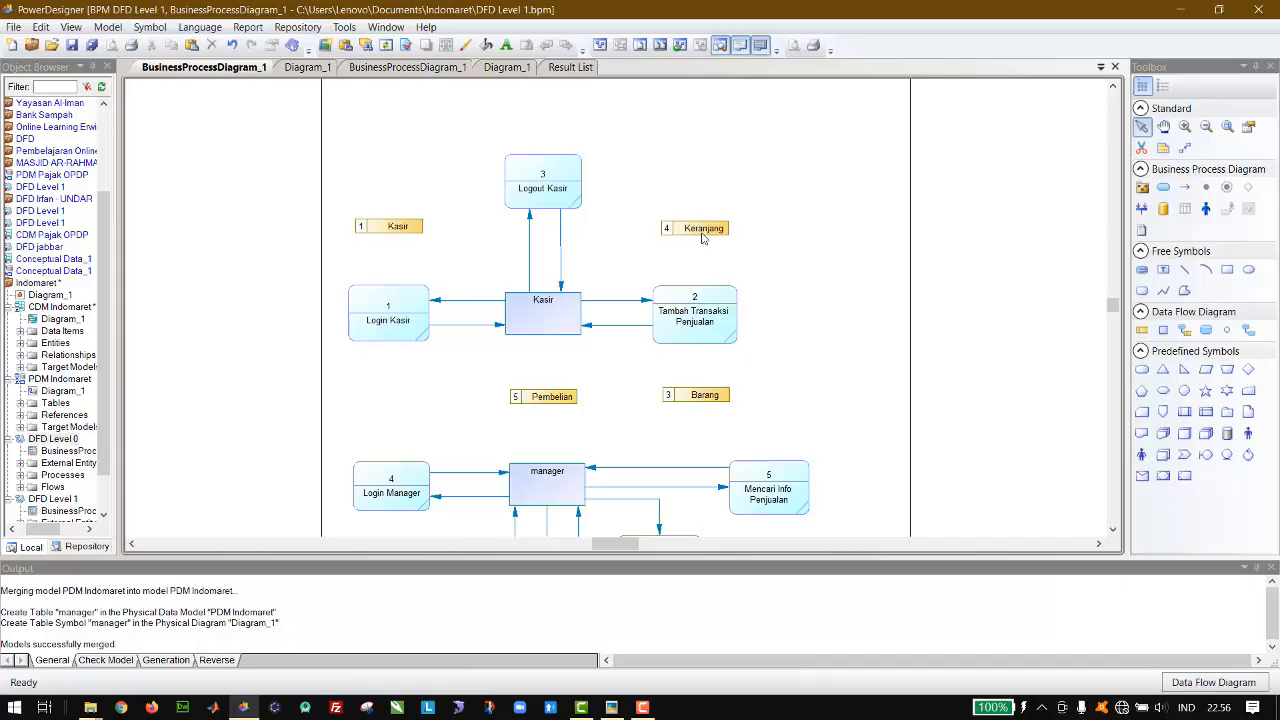
click(703, 238)
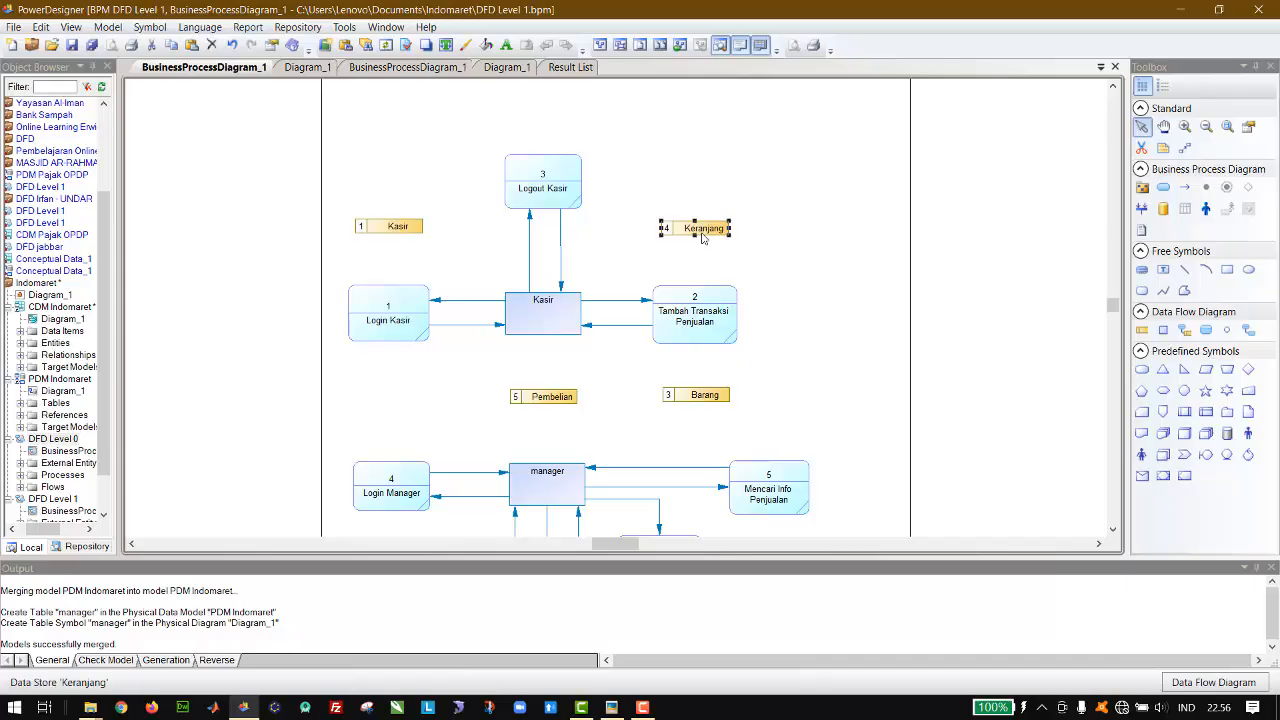
Step: Nudge the Keranjang data store up until it sits roughly level with the Kasir data store
key(Up)
click(905, 235)
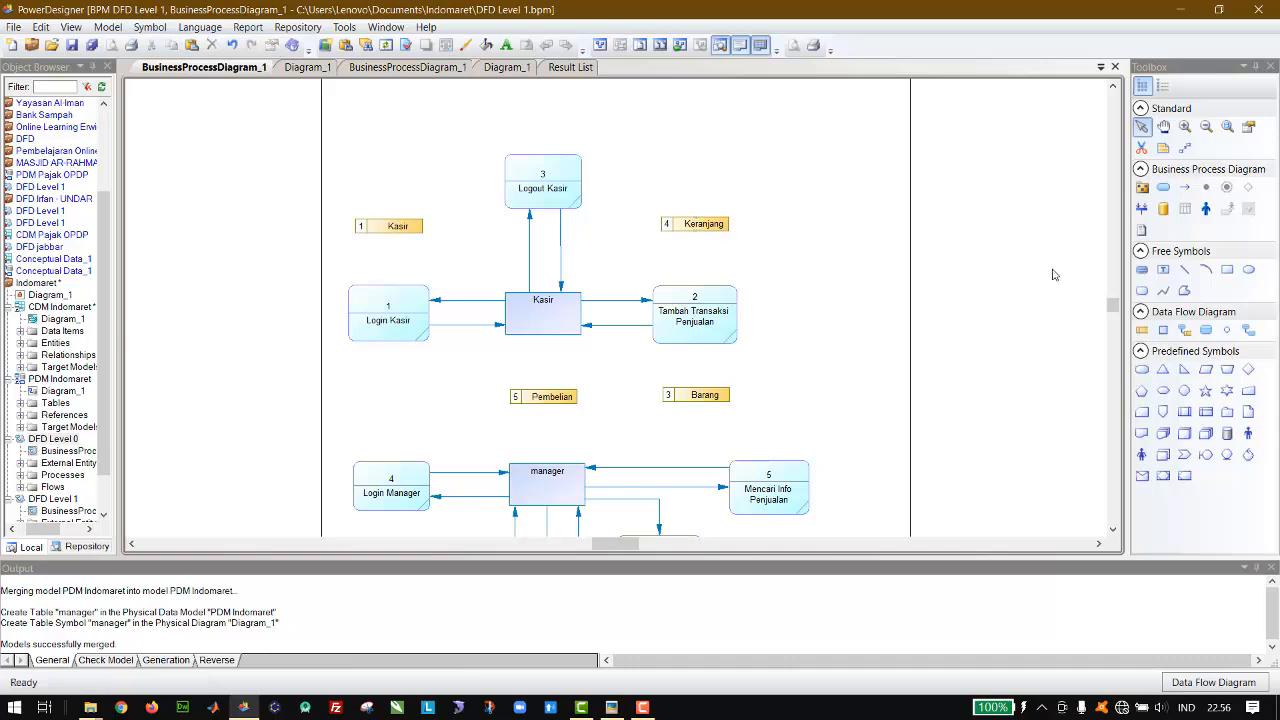
Step: Place a free text symbol above the flow from the Kasir entity to Login Kasir, and raise that flow line slightly
click(1163, 269)
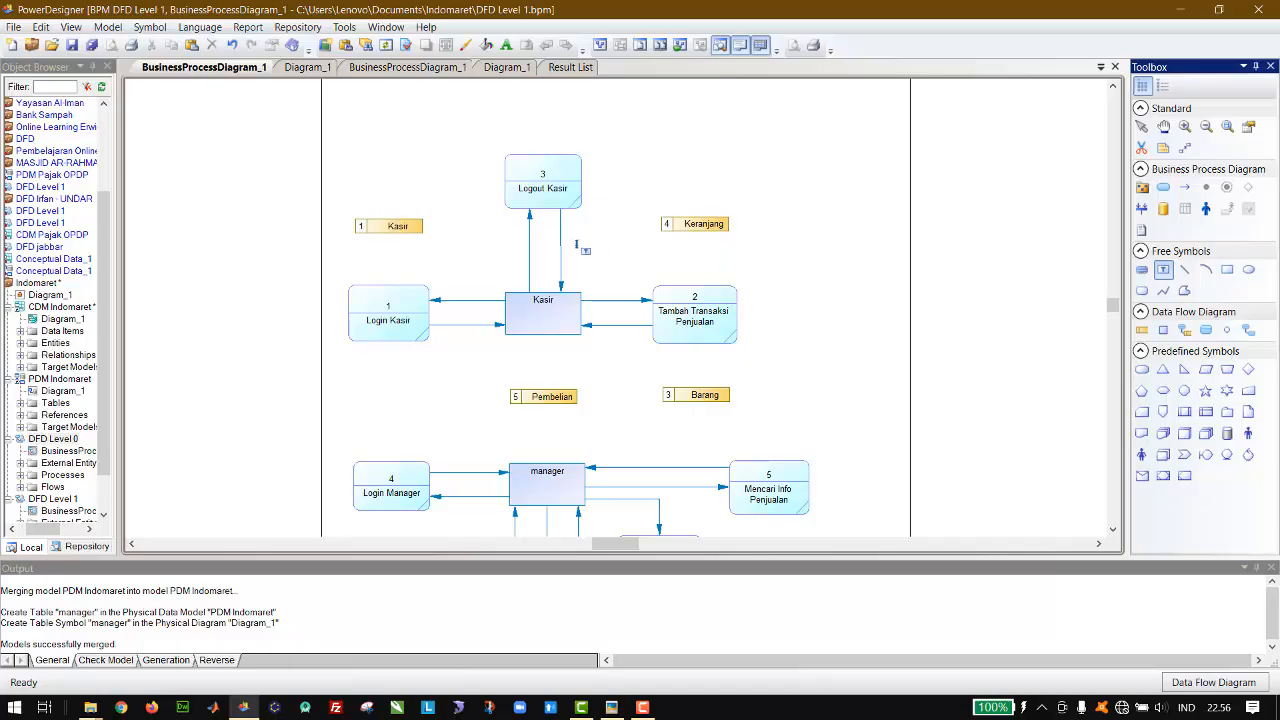
click(464, 292)
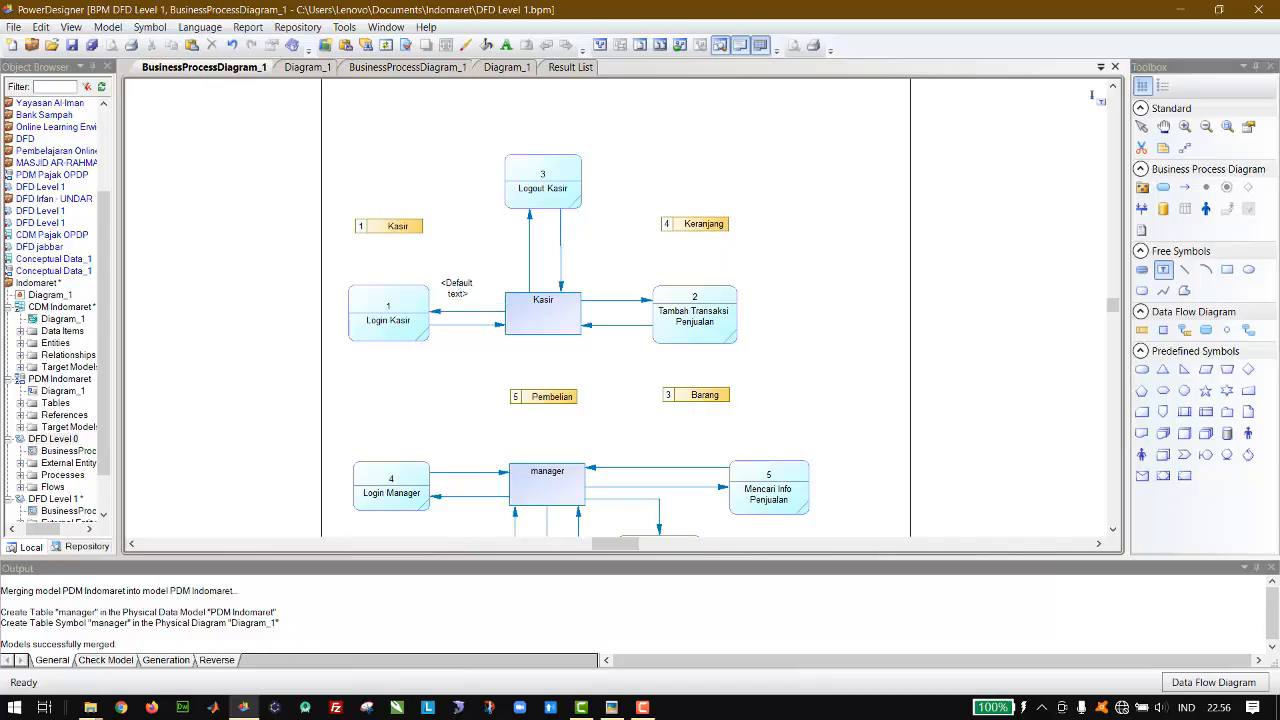
click(1142, 126)
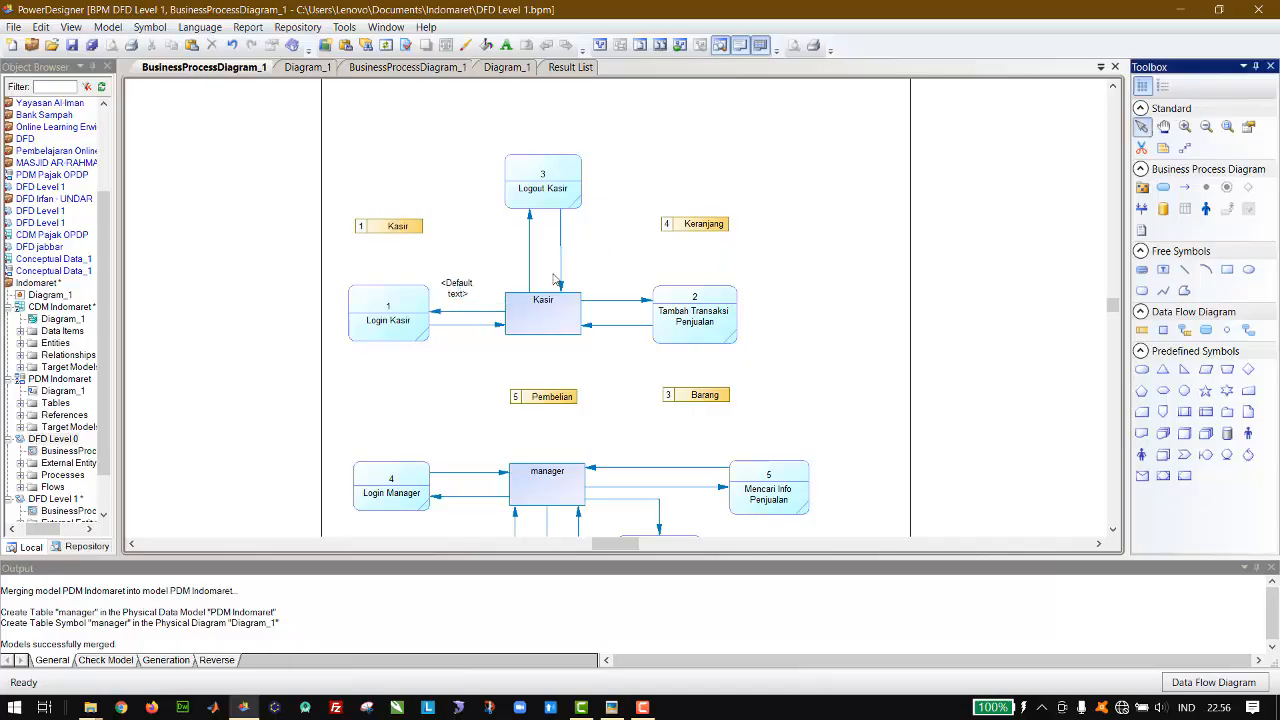
drag(478, 311, 528, 278)
Step: Switch the new text symbol to RTF mode and replace its default text with "Login"
double_click(470, 284)
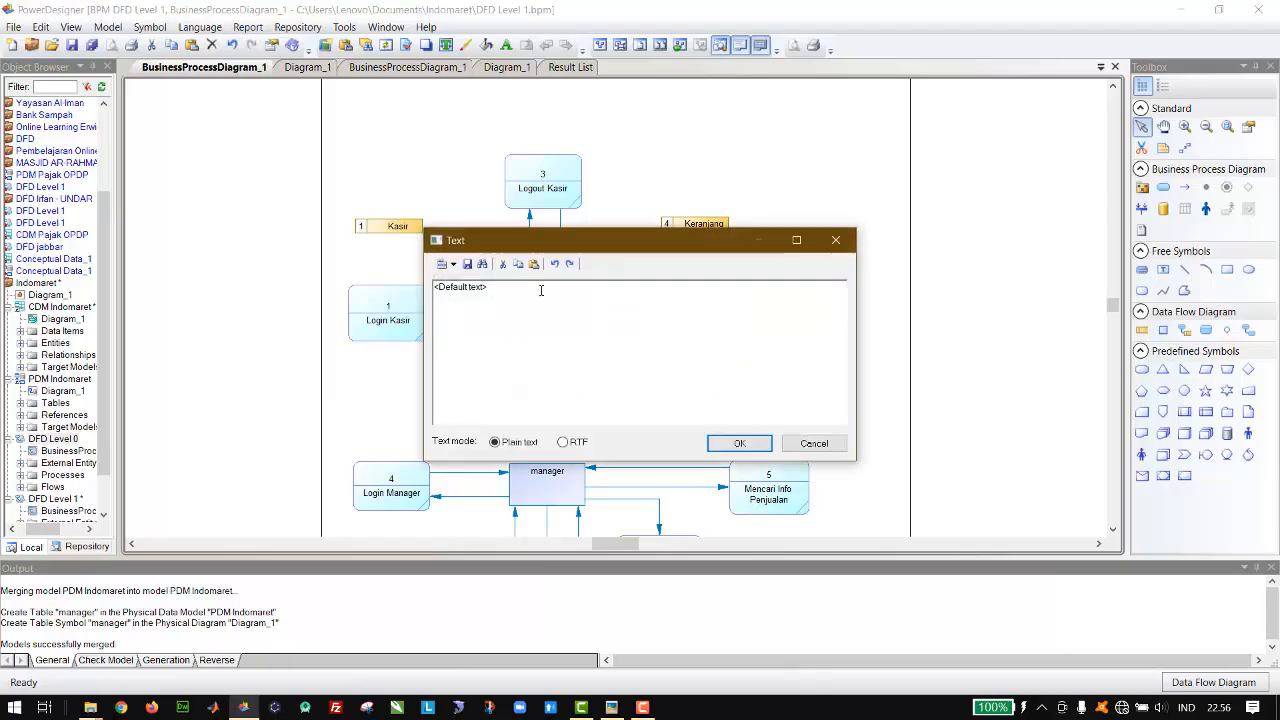
click(563, 442)
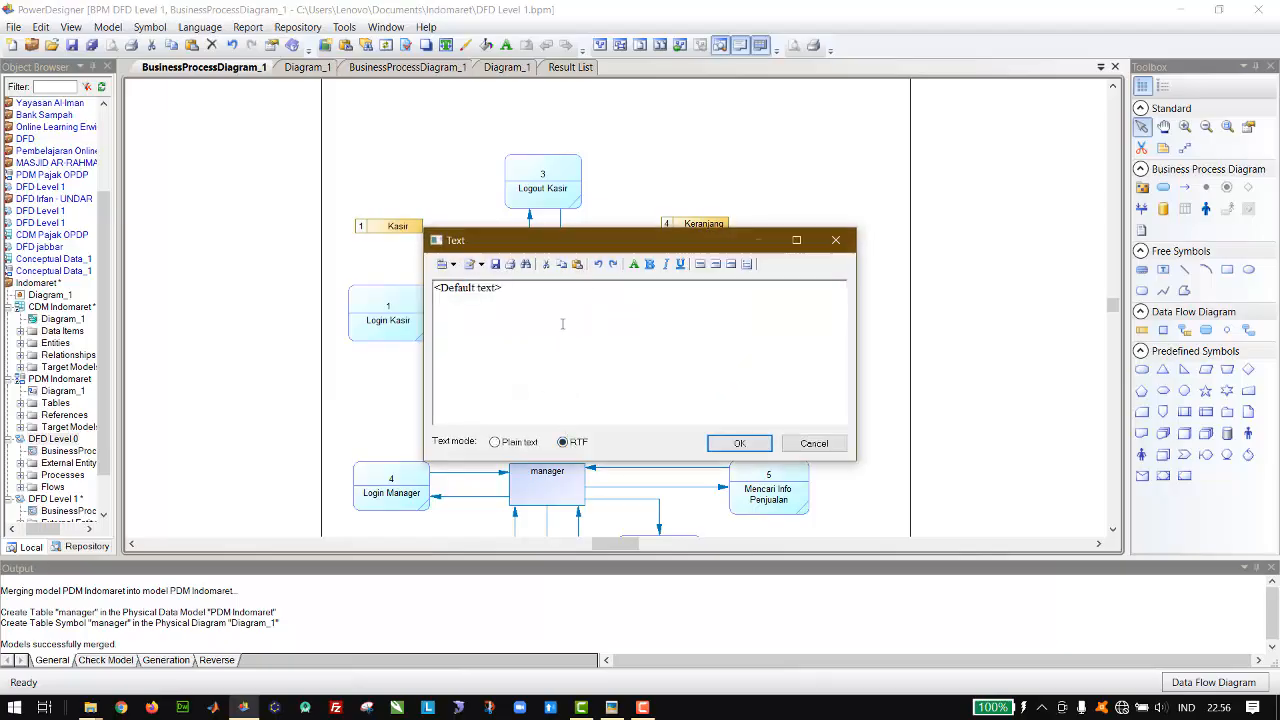
key(ctrl+a)
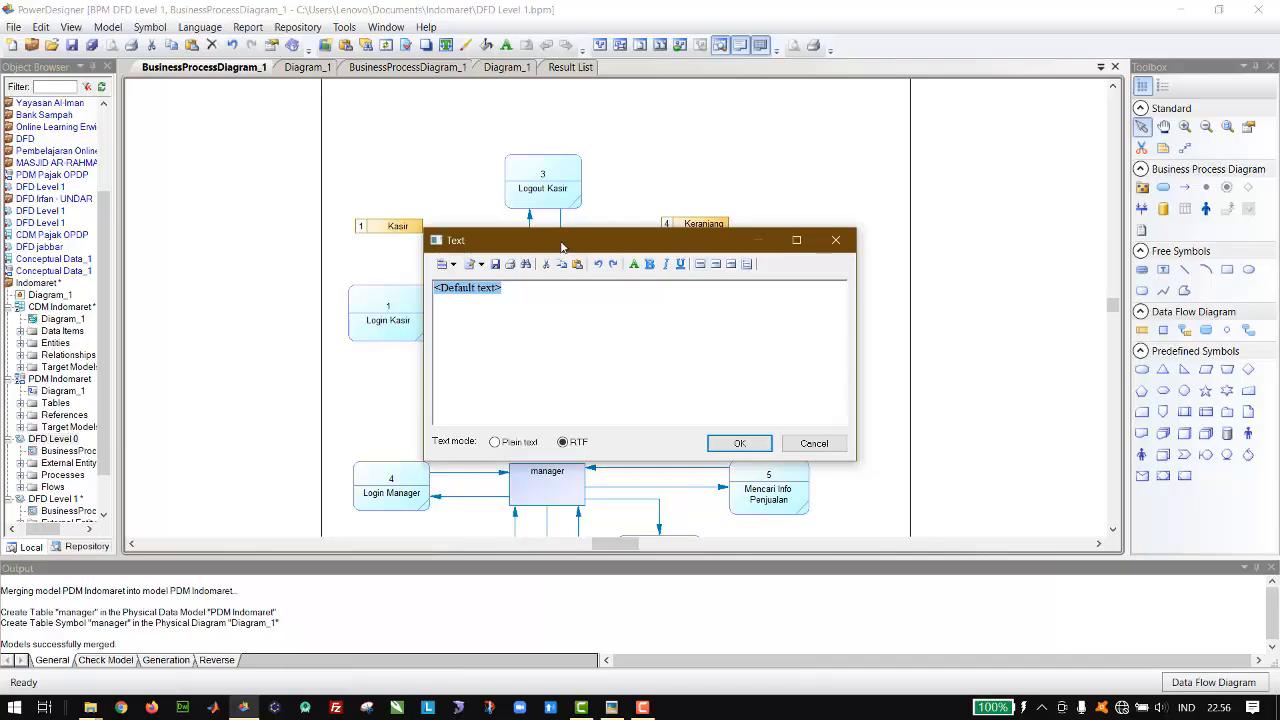
drag(548, 240, 729, 180)
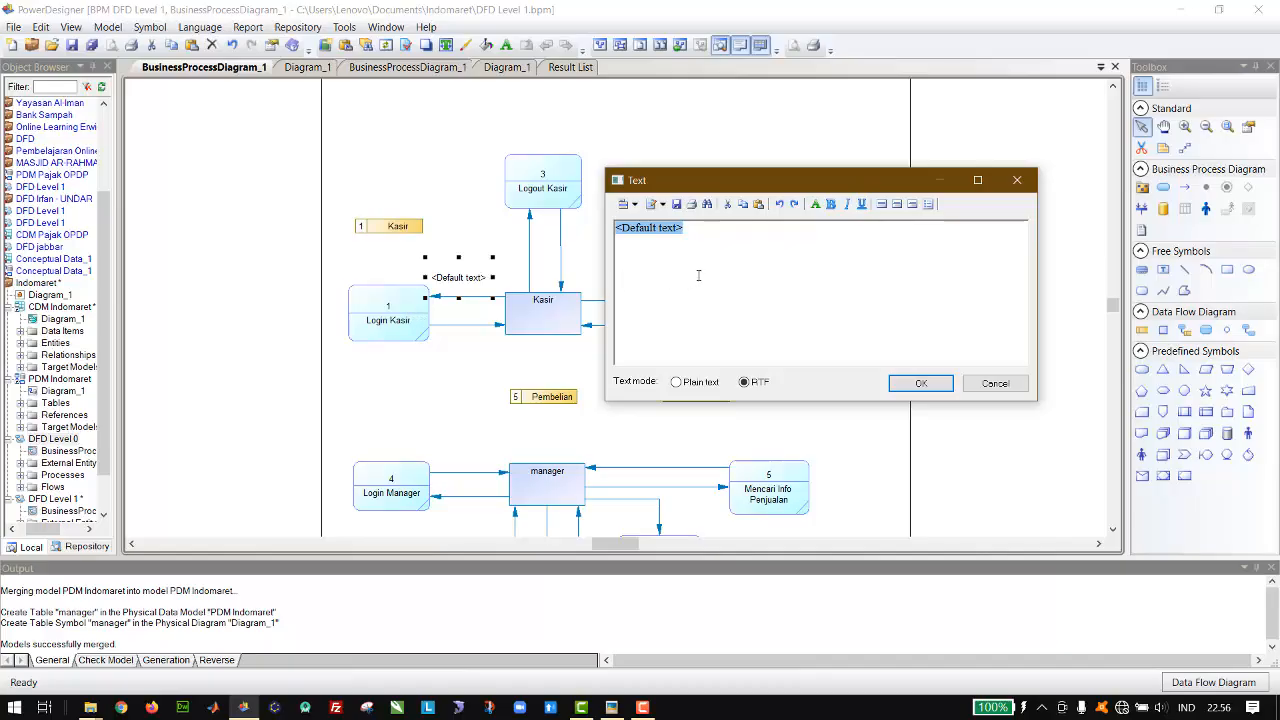
text(Login)
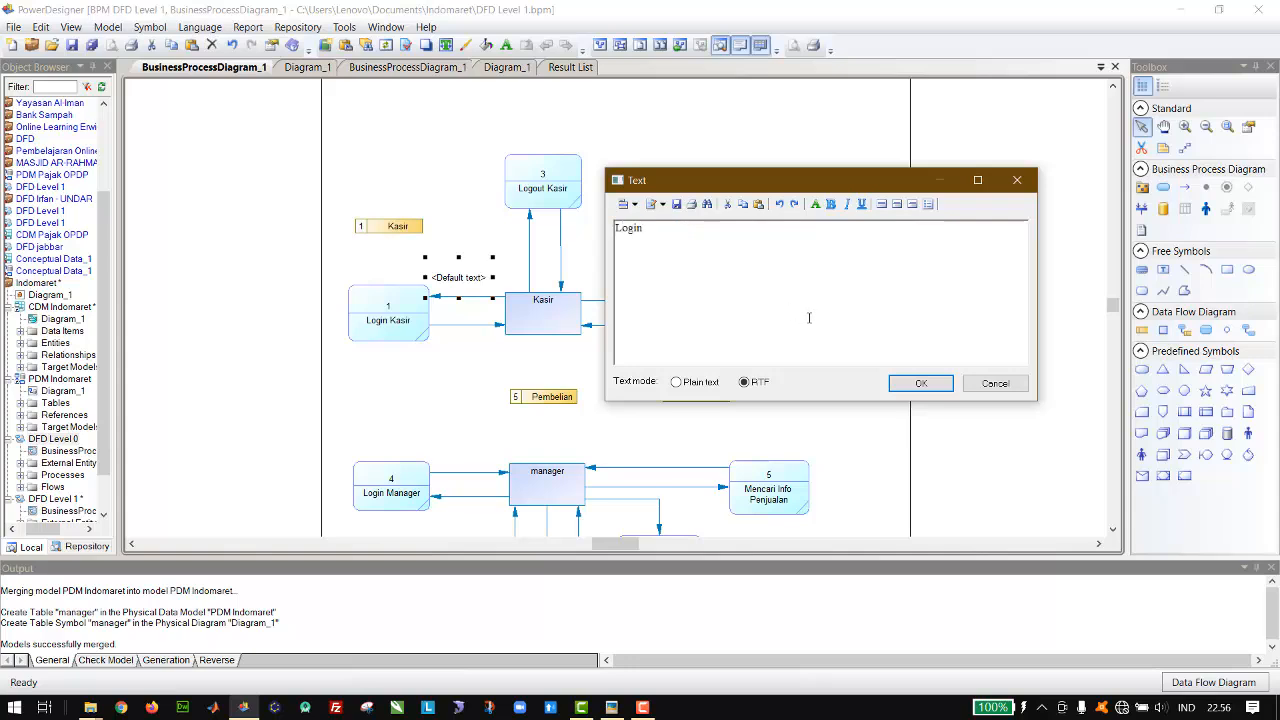
click(920, 384)
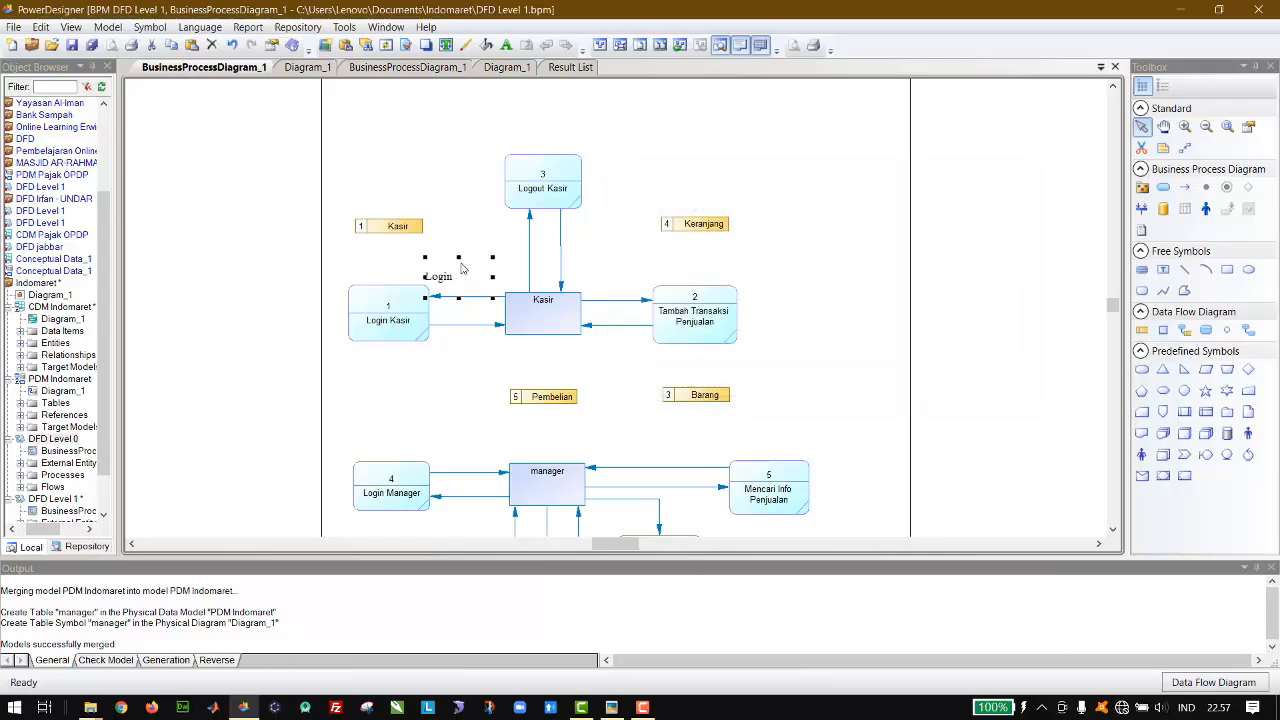
Step: Shrink the Login label's box and centre it just above the flow line from the Kasir entity to Login Kasir
click(461, 297)
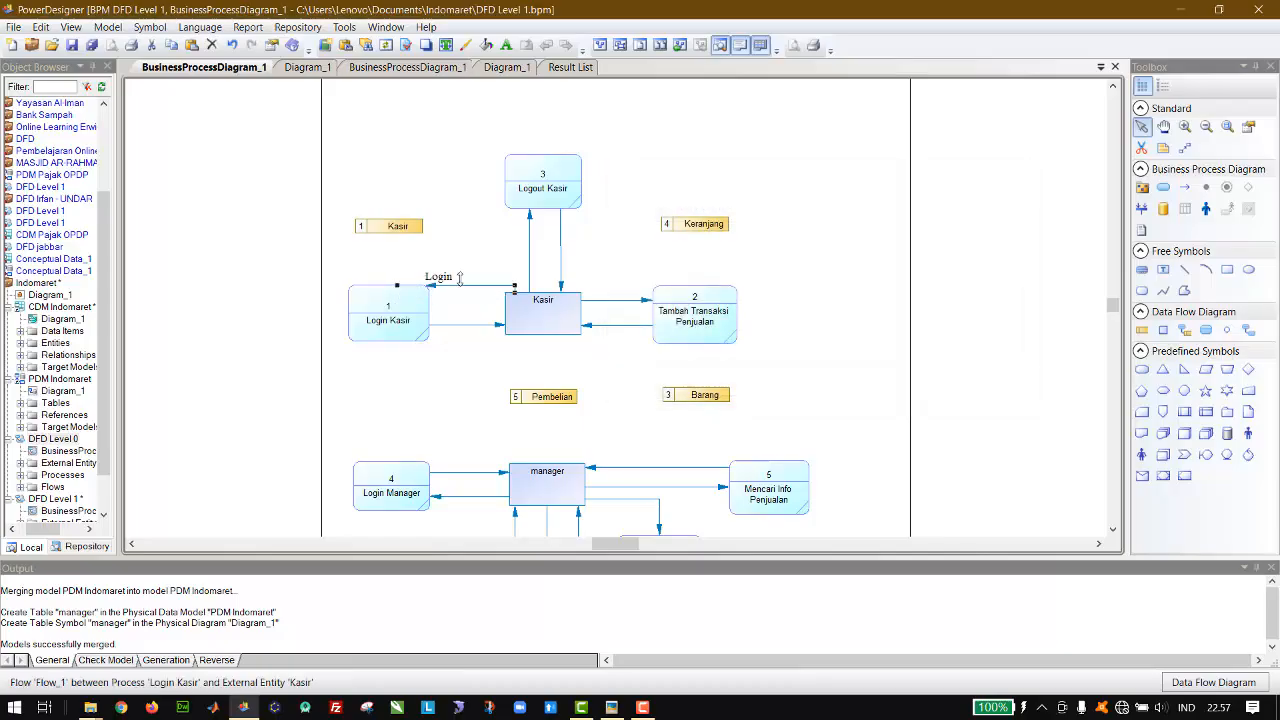
click(459, 278)
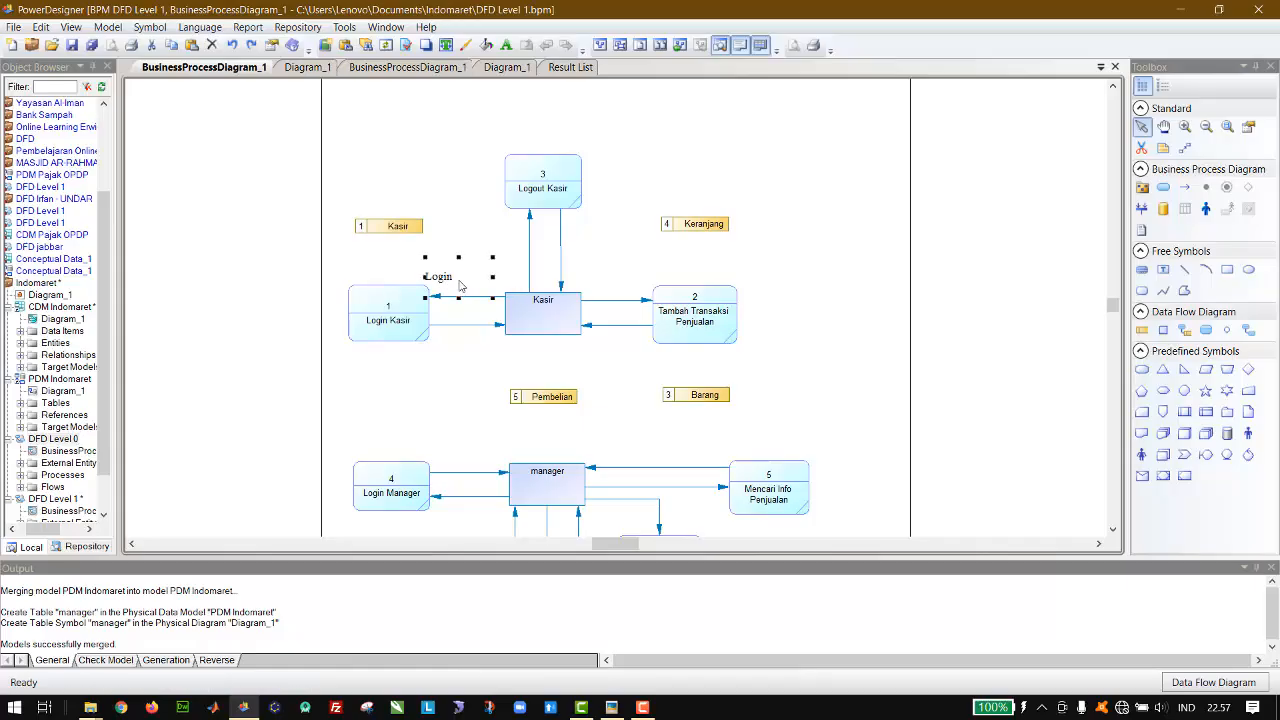
mouse_move(451, 284)
mouse_down()
mouse_move(468, 255)
mouse_move(468, 266)
mouse_up()
double_click(467, 272)
drag(467, 271, 467, 272)
drag(501, 278, 463, 297)
Step: Duplicate the Login label below the flow from Login Kasir to the Kasir entity and change its text to "Konfirmasi Login"
key(ctrl+v)
drag(610, 313, 463, 340)
double_click(461, 337)
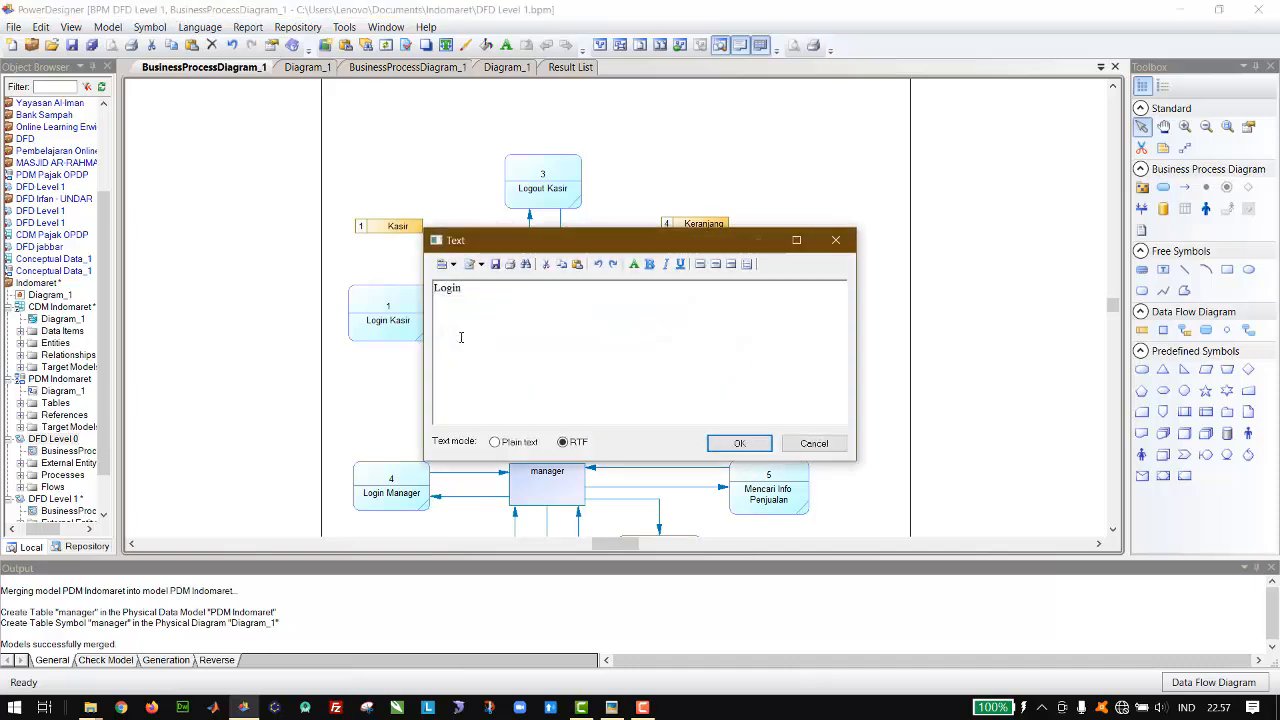
text(Konfirmasi)
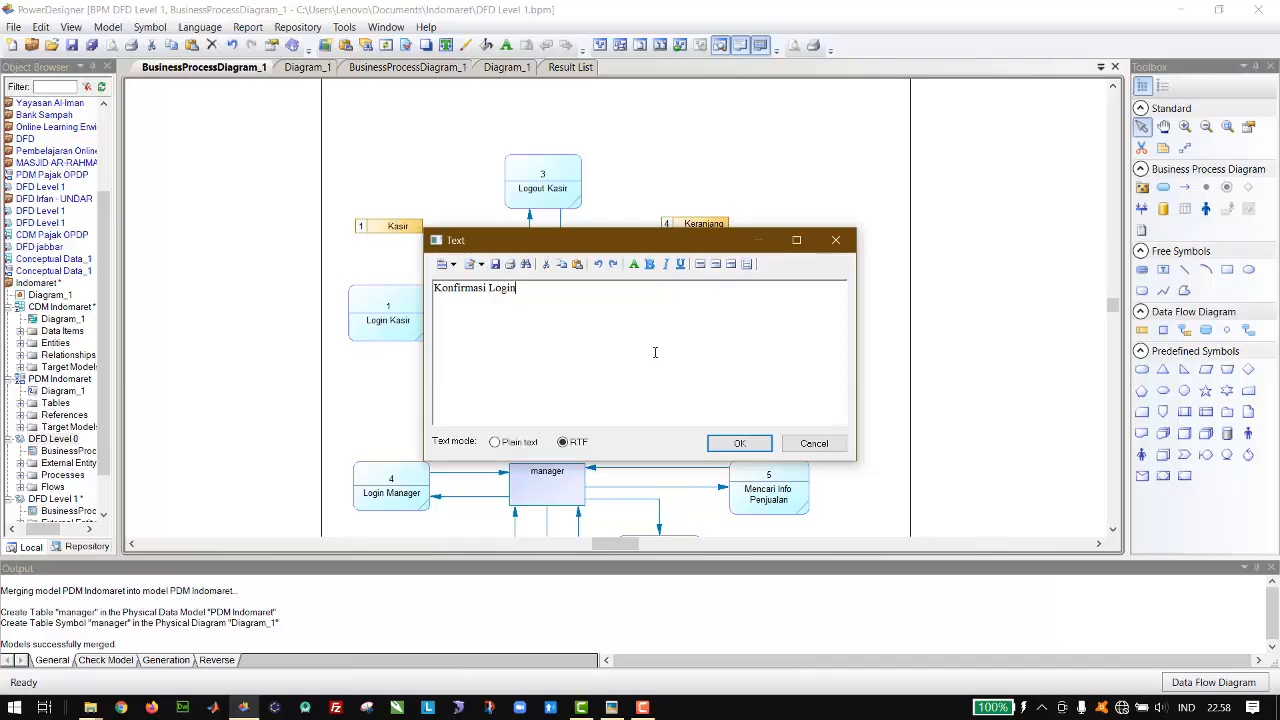
Step: Set the font size of the Konfirmasi Login label text to 8
key(ctrl+a)
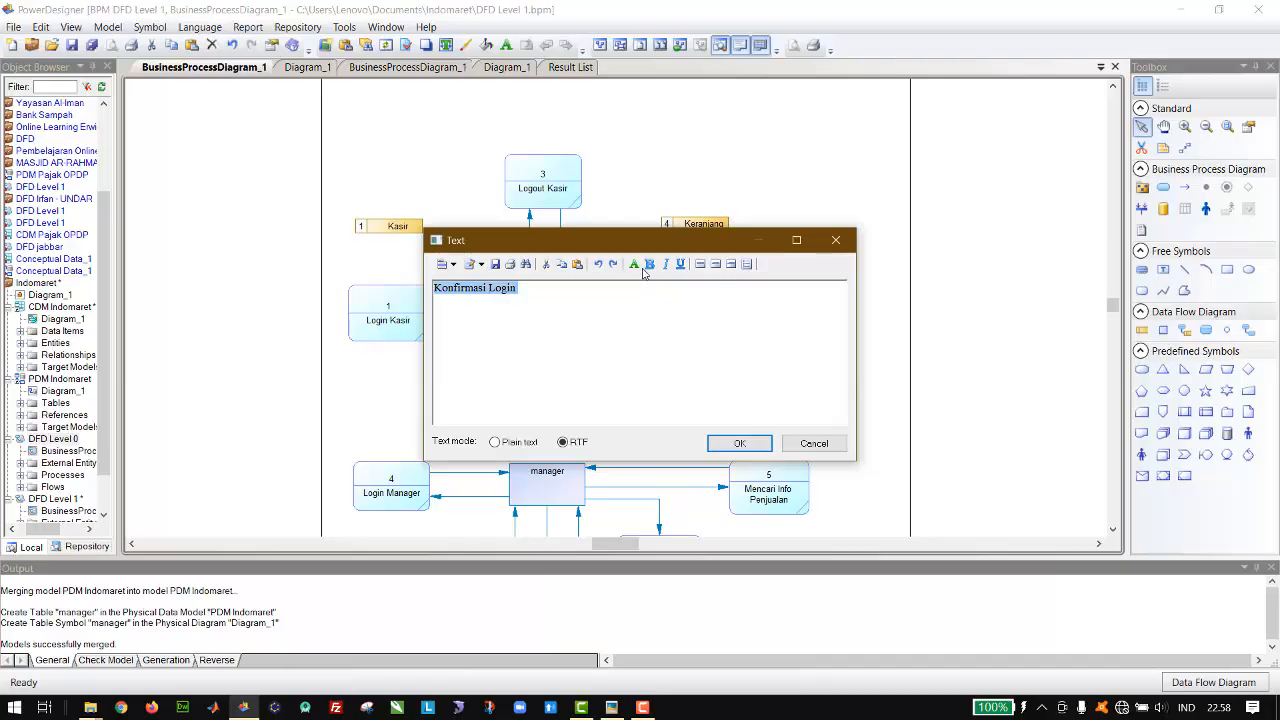
click(640, 268)
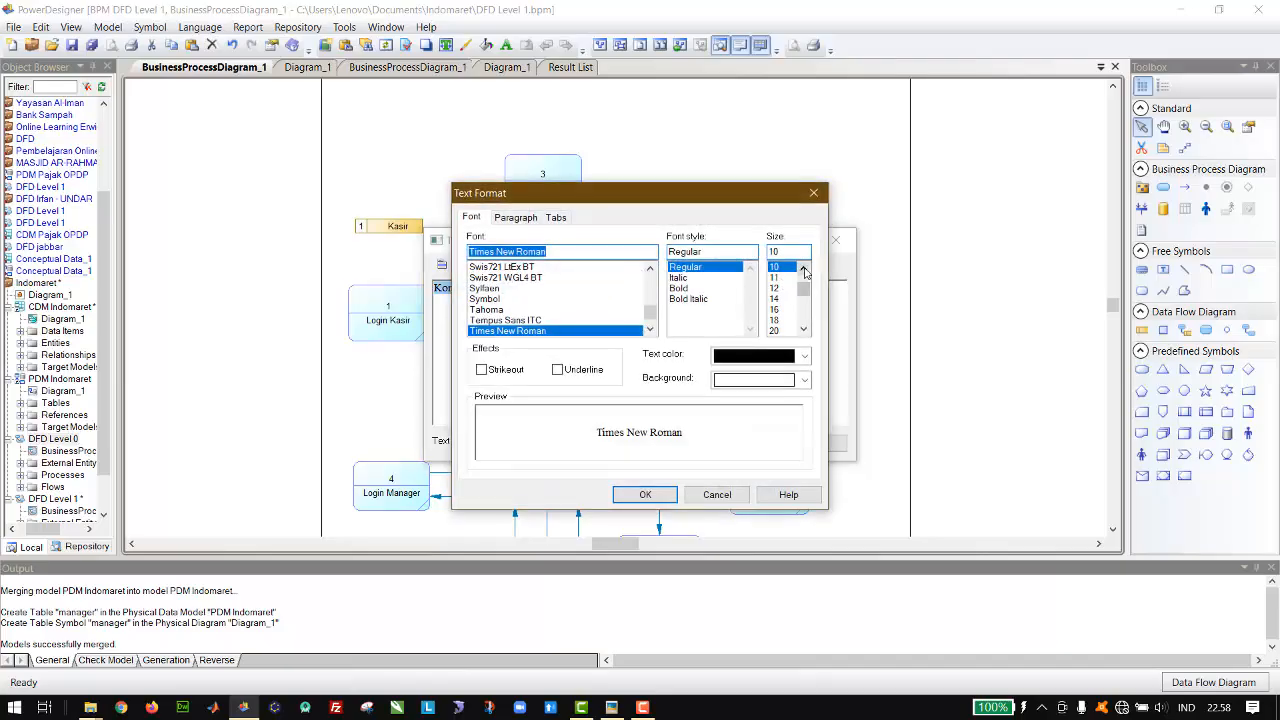
scroll(782, 285, up, 3)
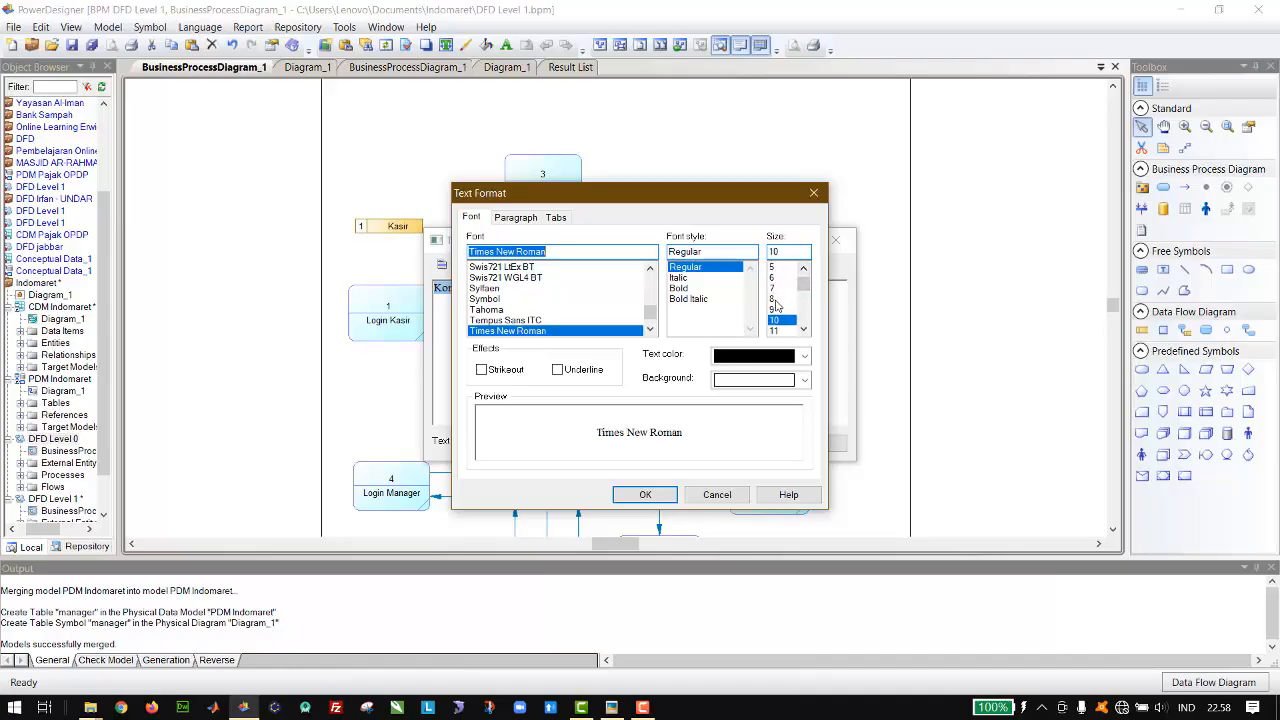
click(776, 299)
click(649, 494)
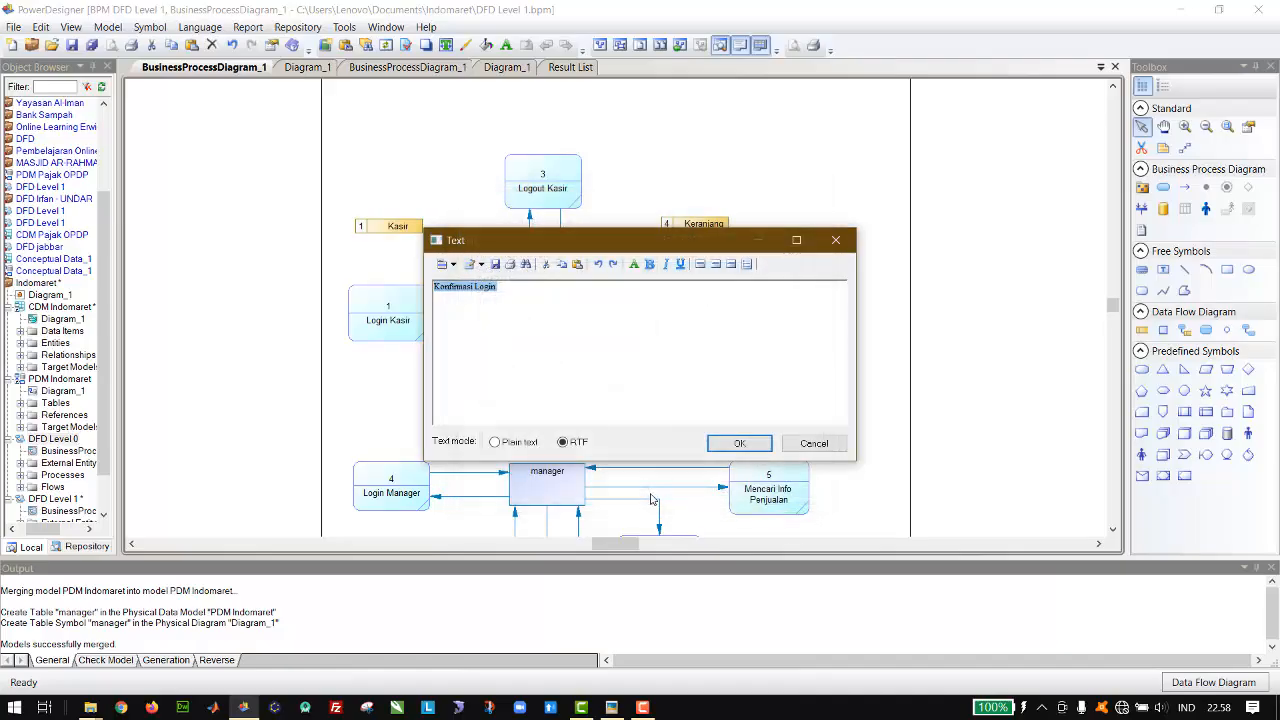
click(730, 443)
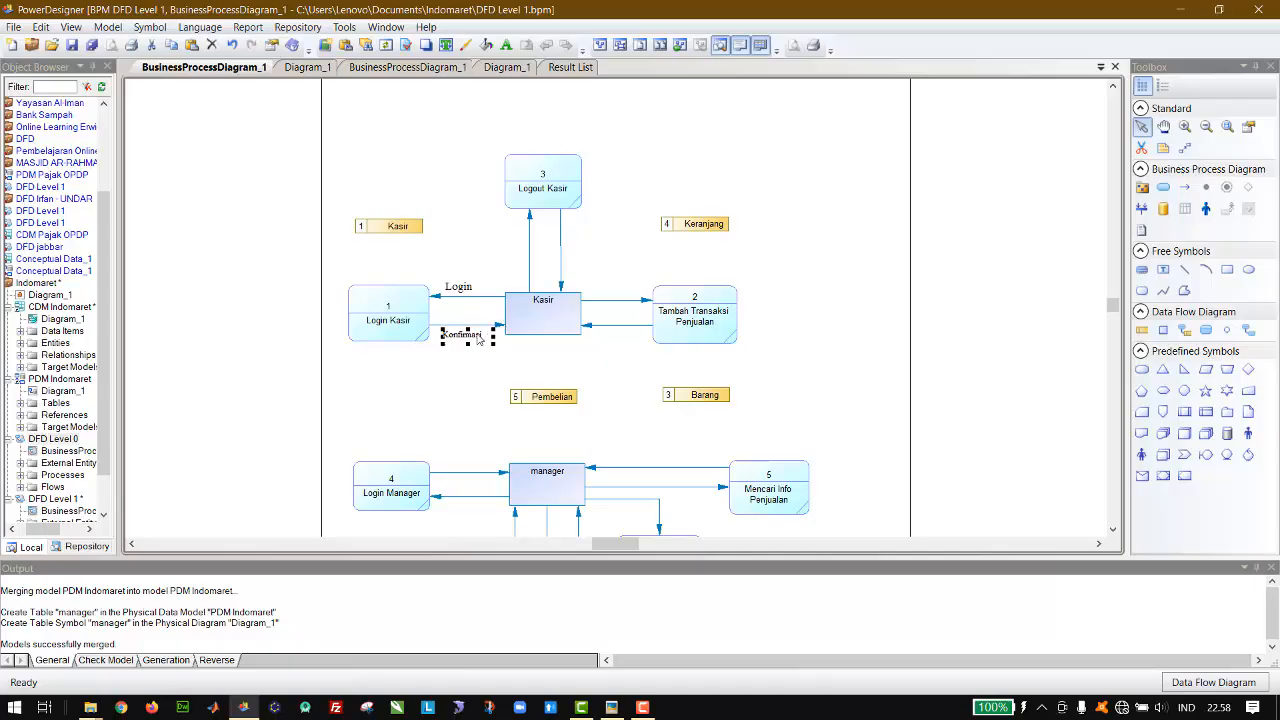
Step: Widen the Konfirmasi Login label to fit on one line and shift it to centre under its flow line
drag(492, 338, 526, 337)
key(Left)
key(Left)
key(Left)
key(Left)
drag(508, 337, 504, 337)
click(536, 359)
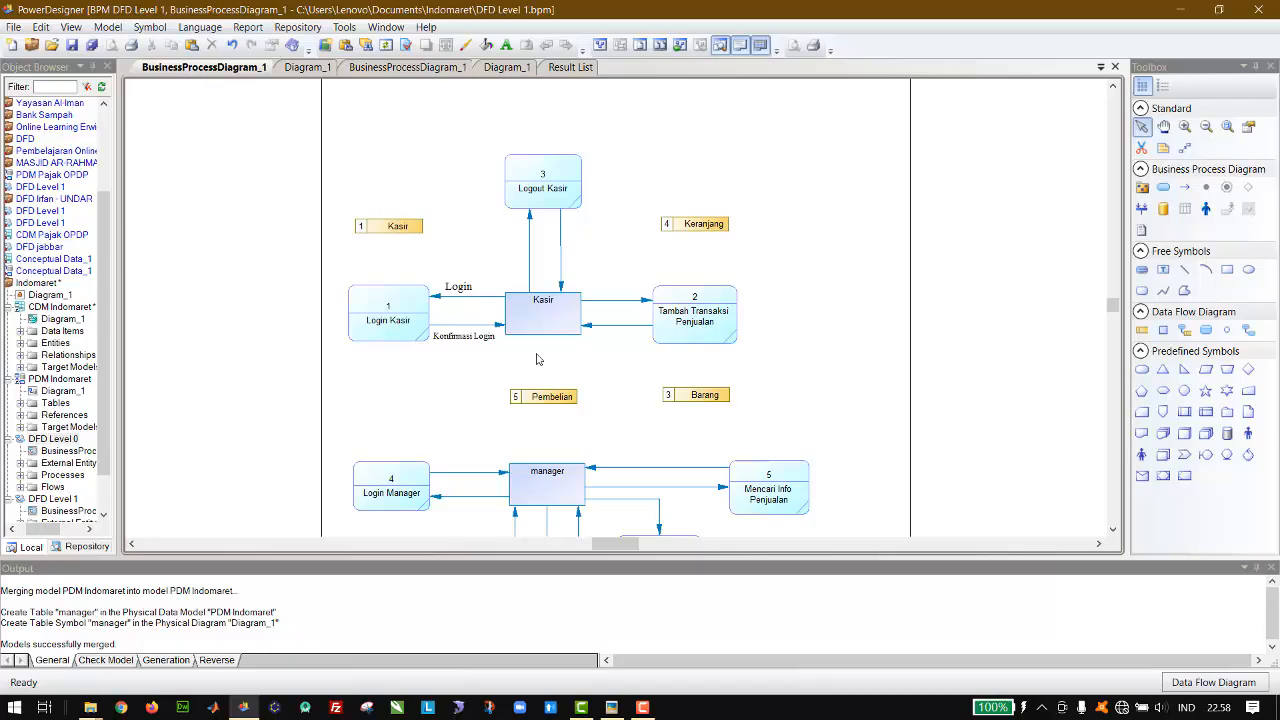
click(407, 318)
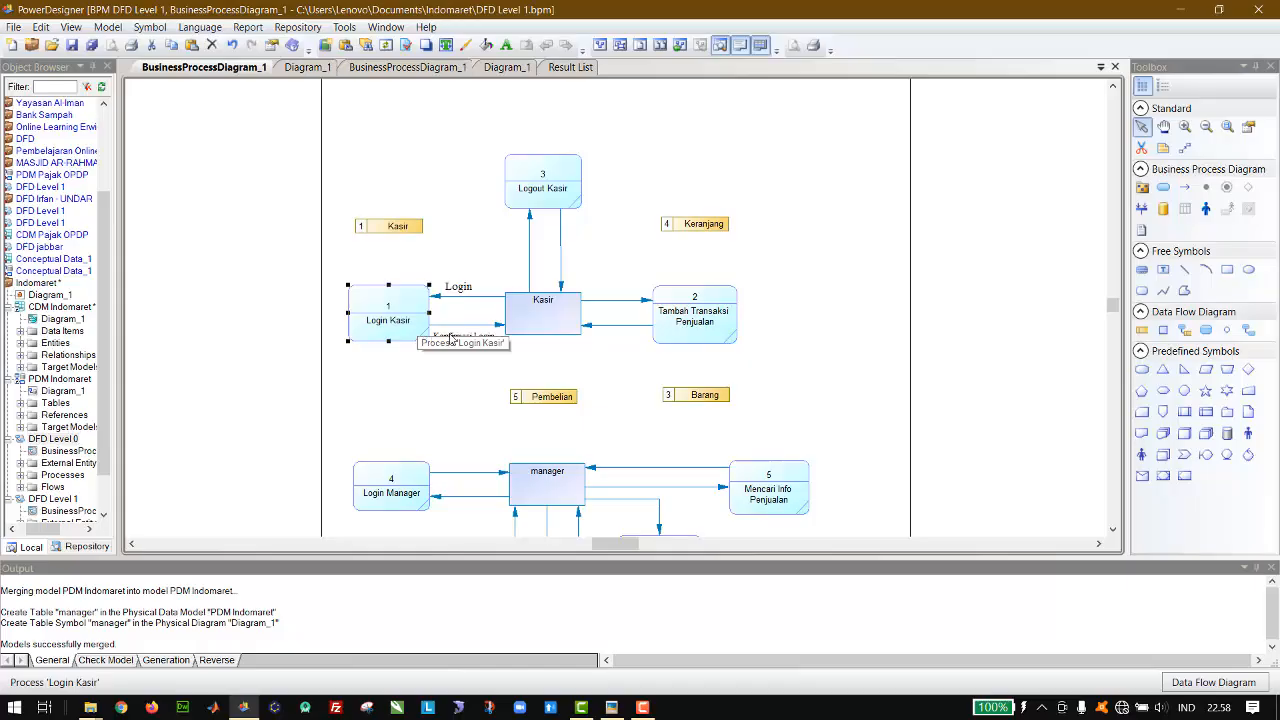
click(540, 319)
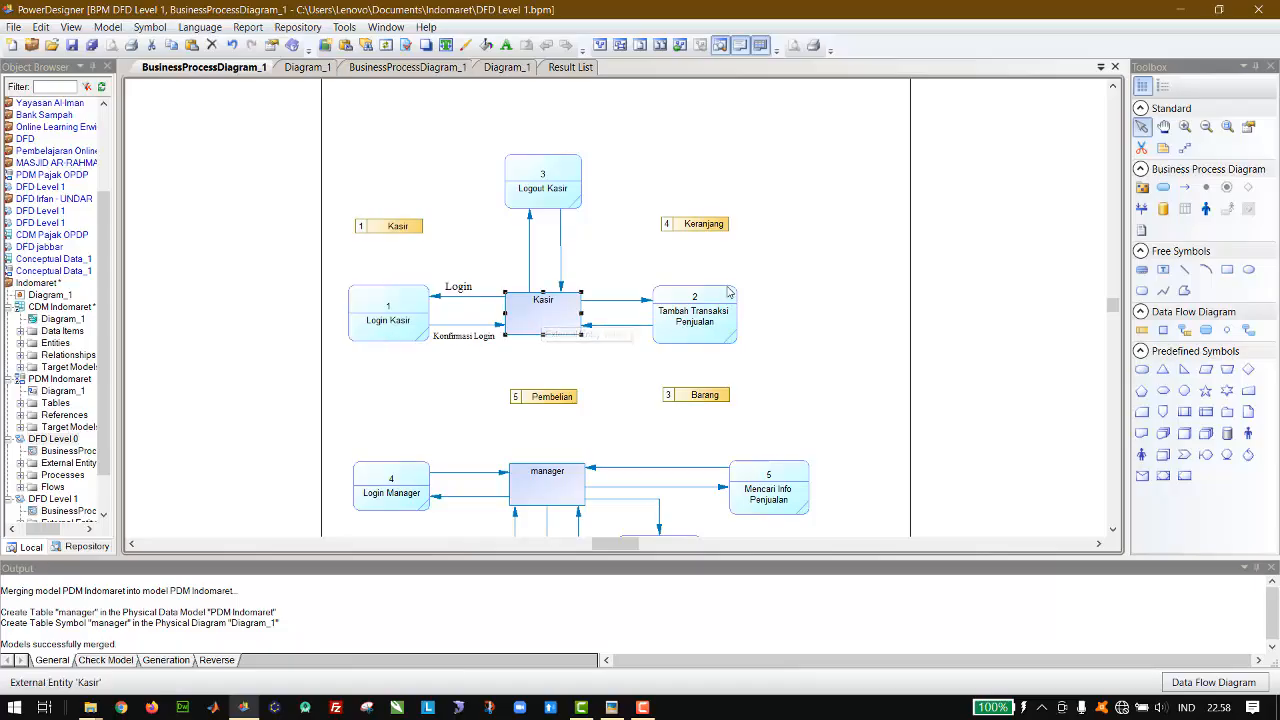
click(598, 289)
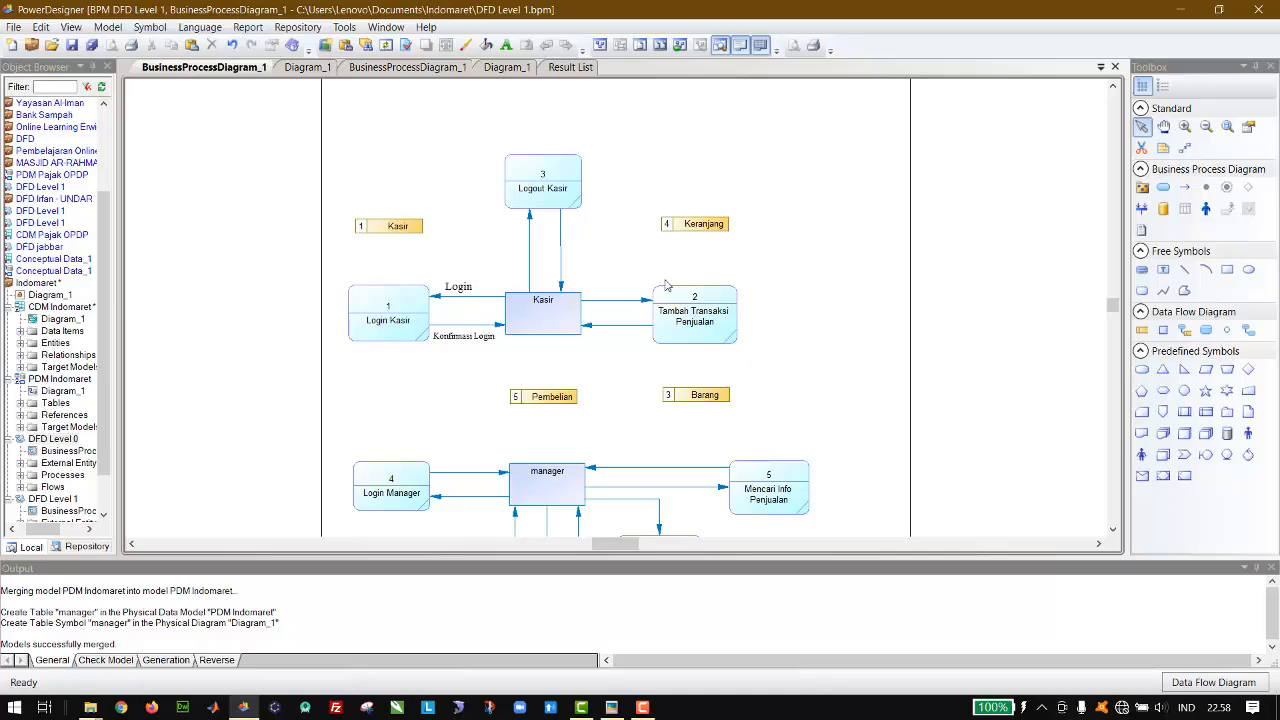
Step: Copy the Login and Konfirmasi Login labels to the Login Manager flows, Login below the lower line and Konfirmasi Login above the upper
click(463, 289)
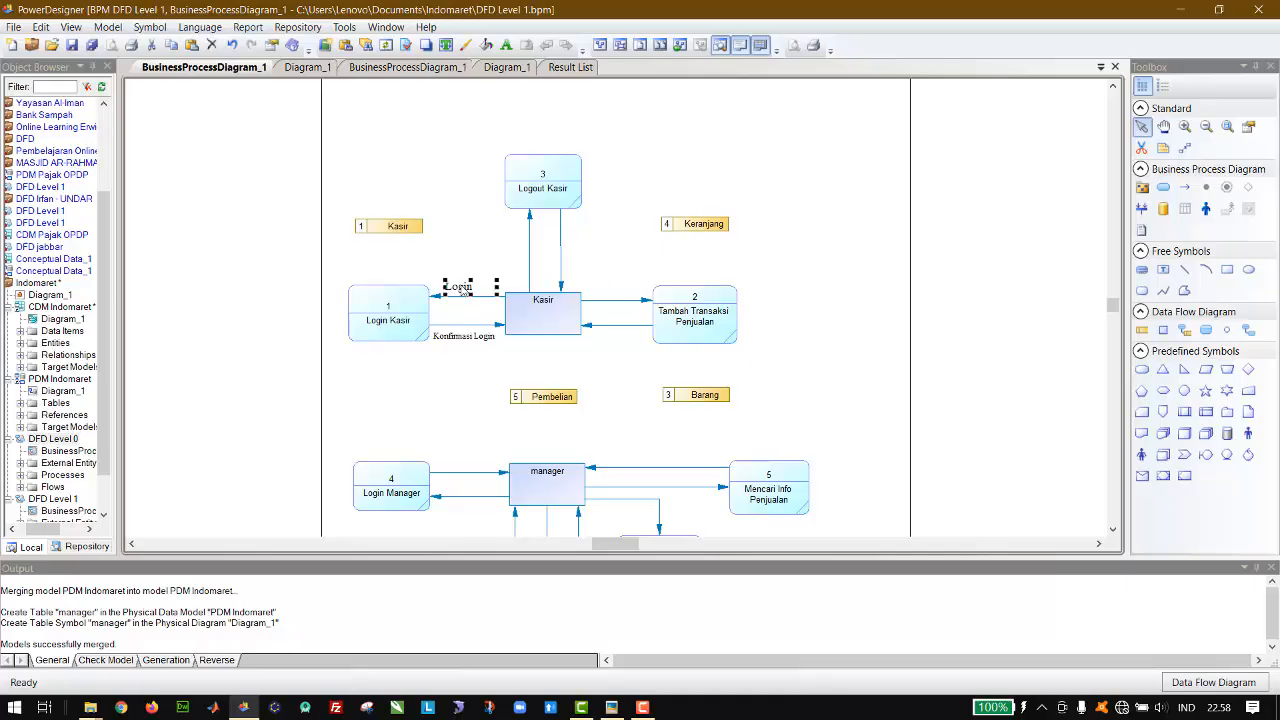
key(ctrl+v)
drag(607, 317, 459, 518)
click(473, 340)
key(ctrl+c)
key(ctrl+v)
drag(612, 312, 467, 469)
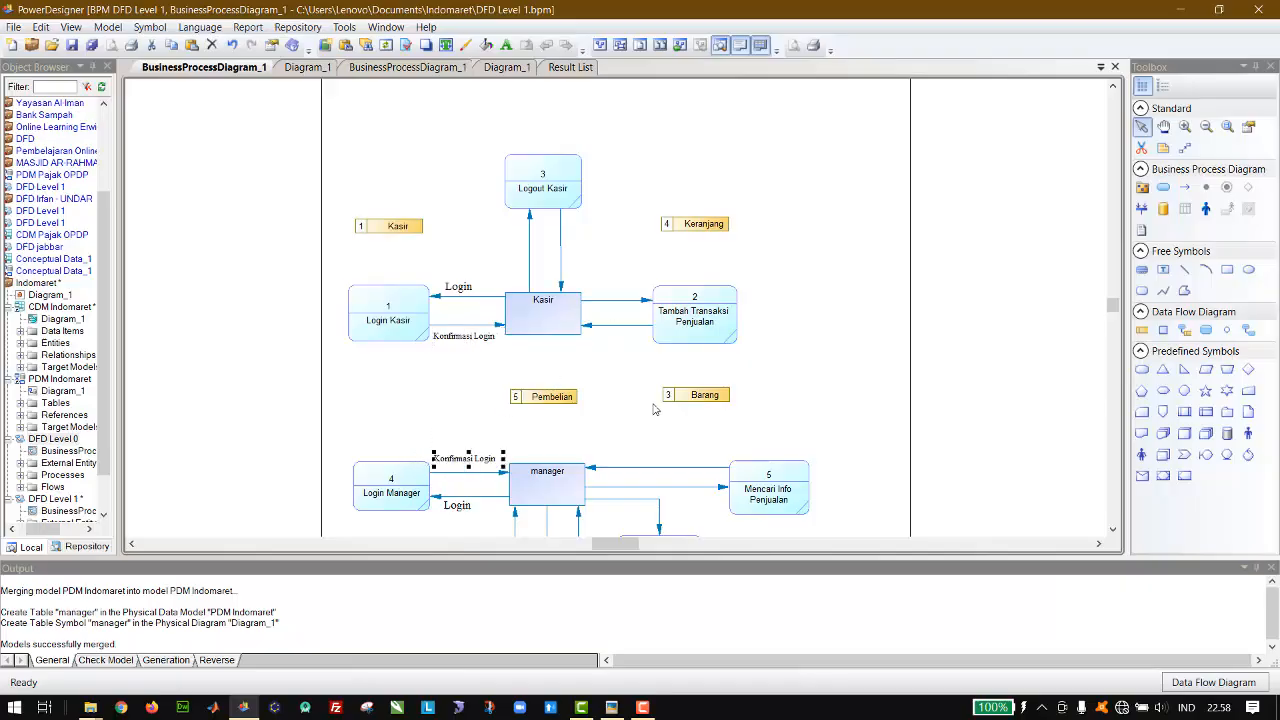
click(826, 394)
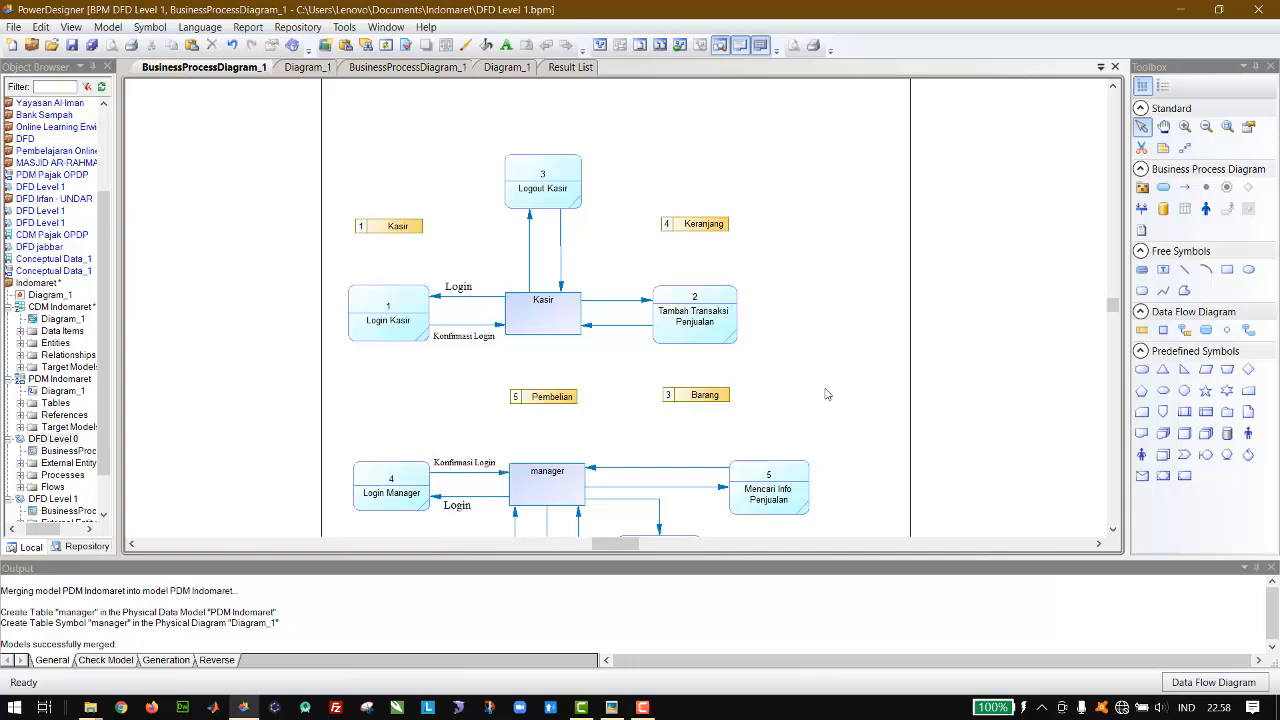
Step: Draw resource flows in both directions between the Login Kasir process and the Kasir data store
scroll(826, 394, down, 2)
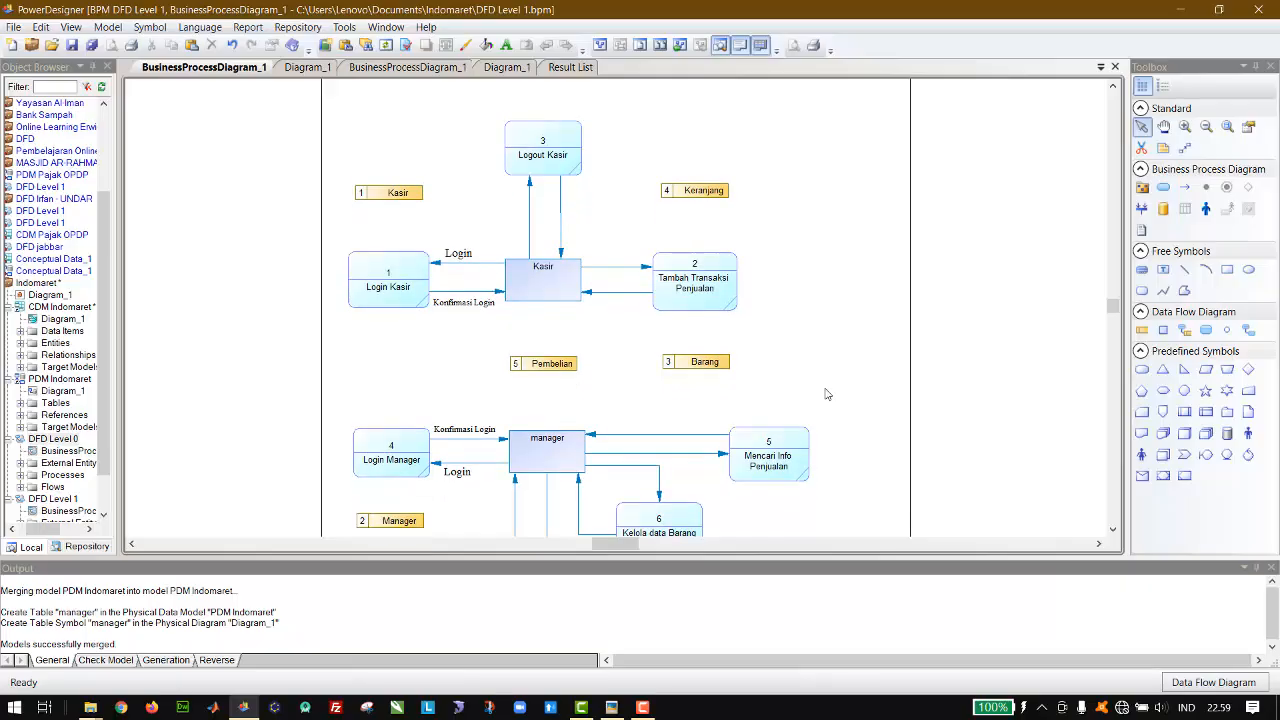
scroll(826, 394, down, 2)
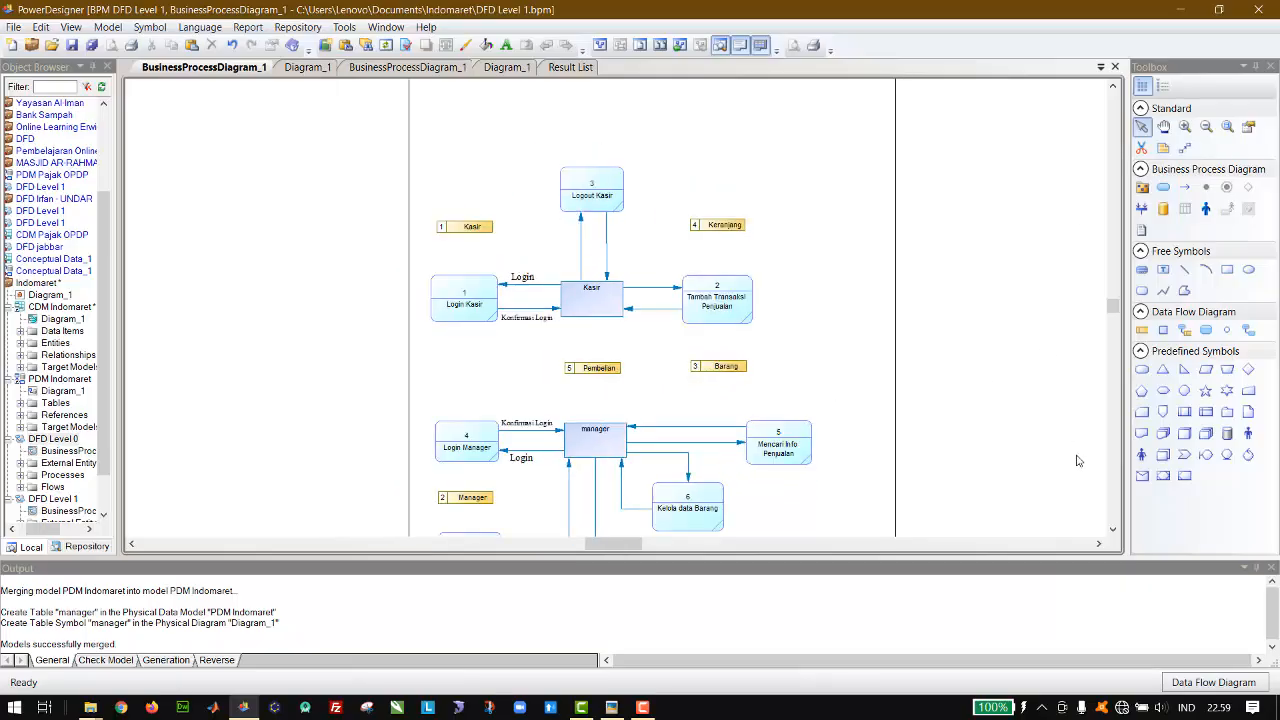
click(1184, 126)
click(745, 282)
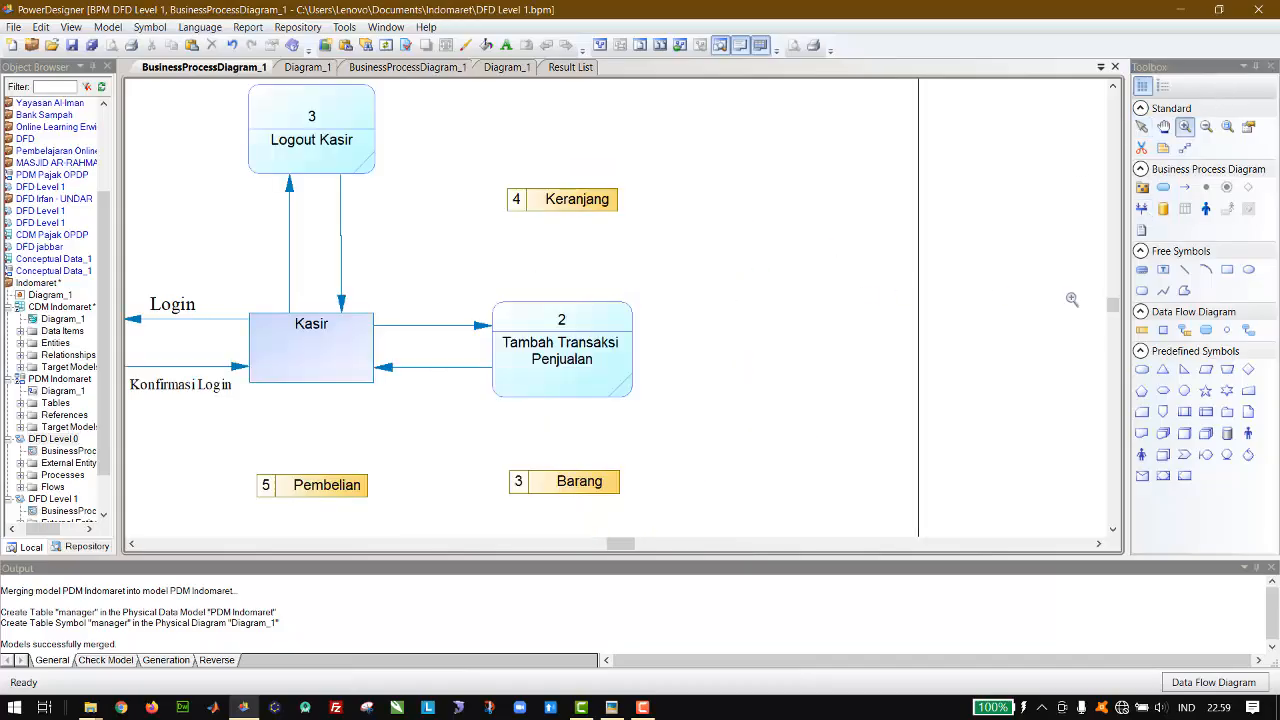
click(1141, 127)
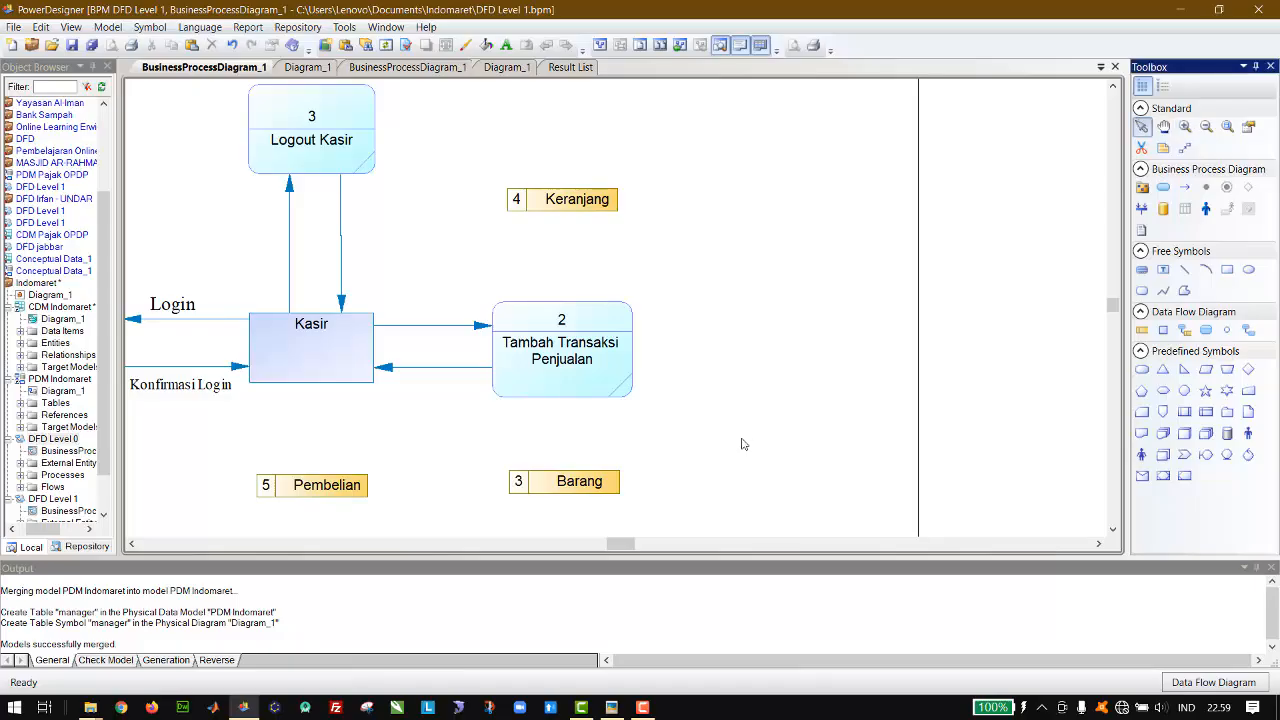
drag(624, 545, 618, 548)
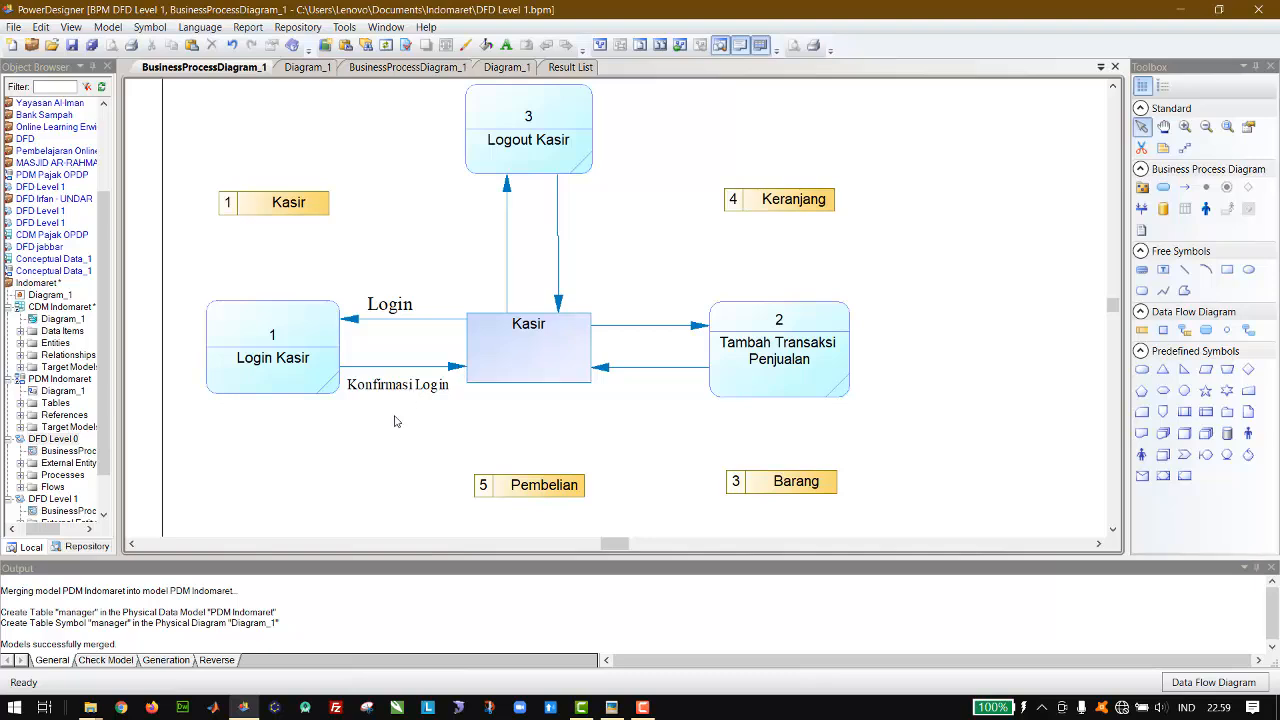
scroll(394, 421, left, 3)
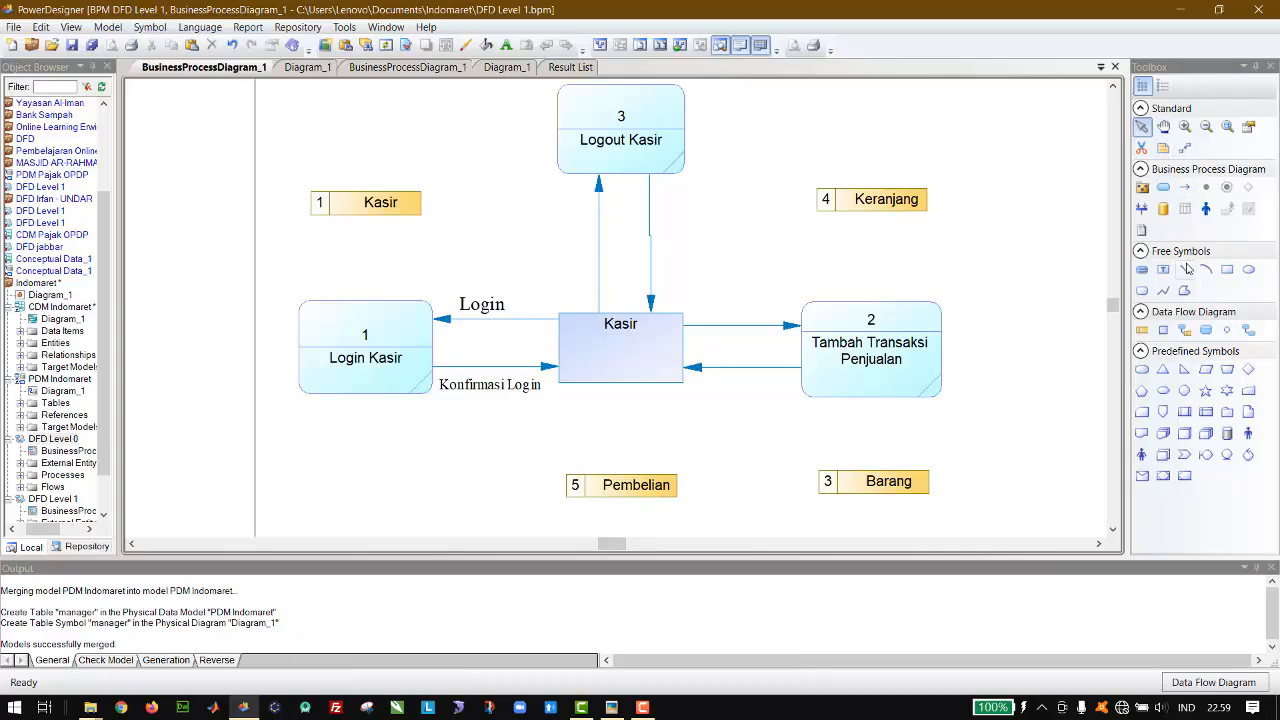
click(1186, 333)
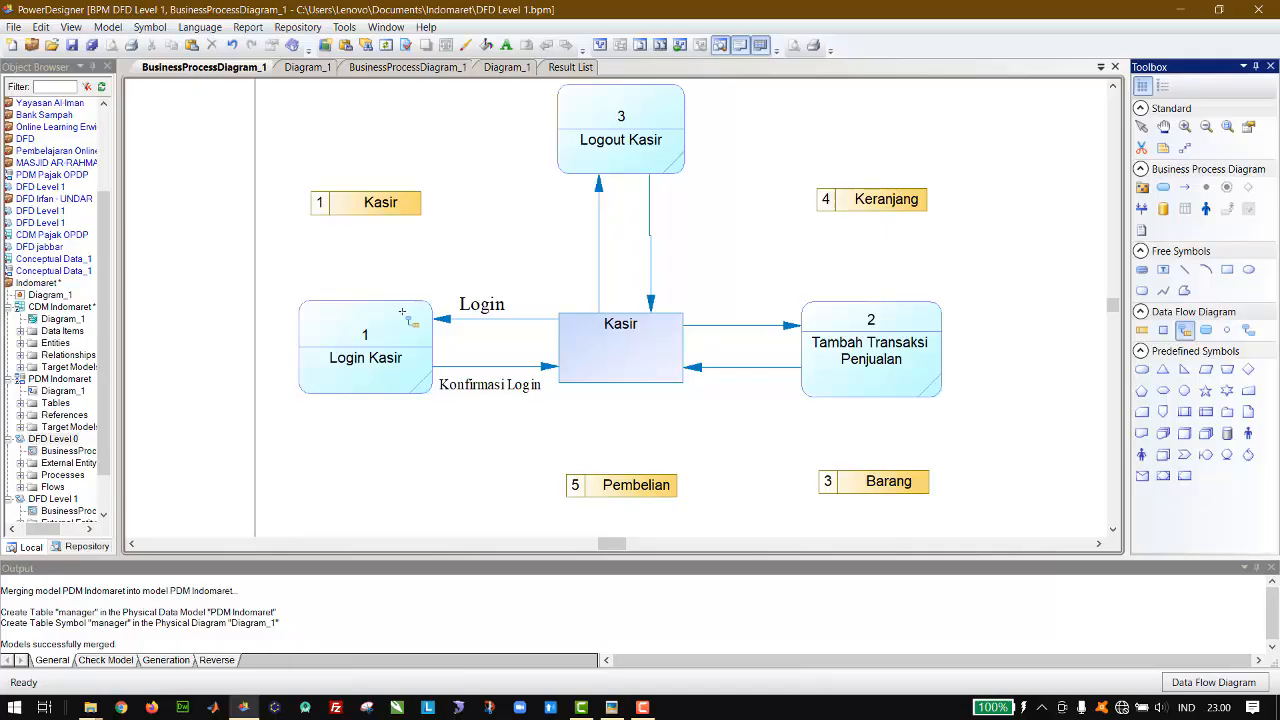
drag(402, 313, 403, 202)
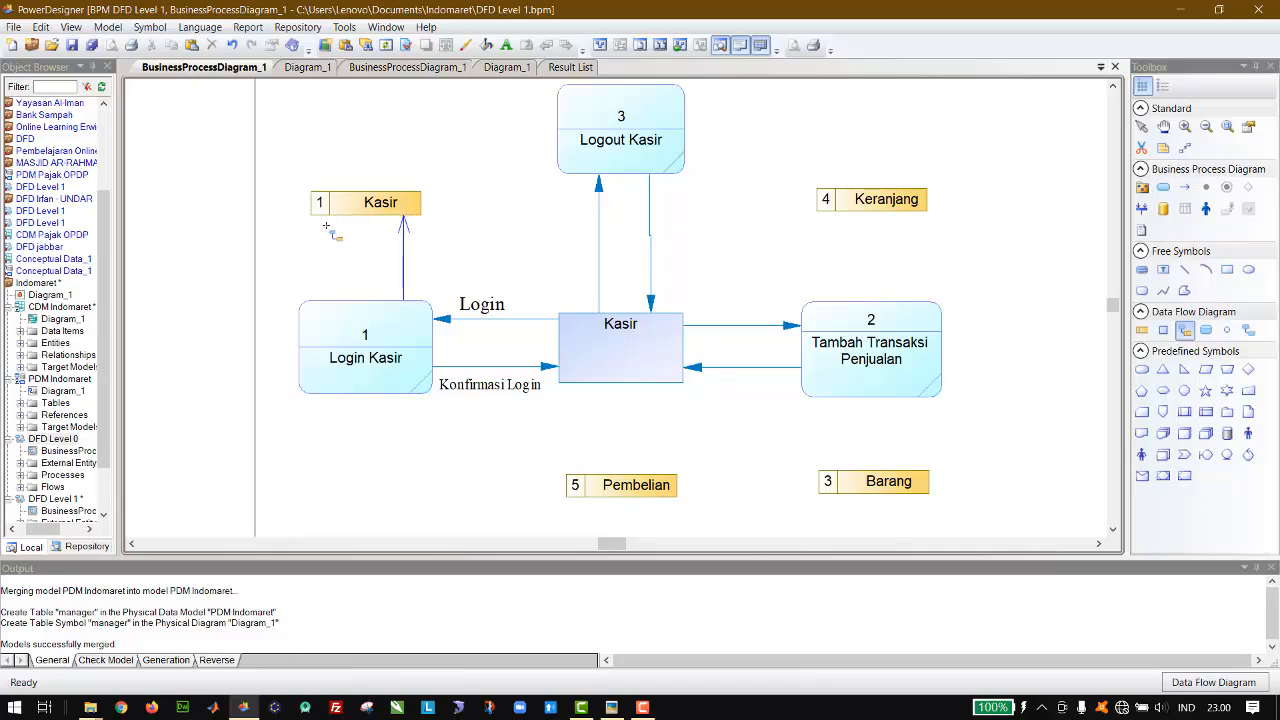
drag(326, 226, 335, 325)
click(1141, 127)
Step: Copy the Login label and place the copy beside the flow going from Login Kasir up to the Kasir data store
click(465, 303)
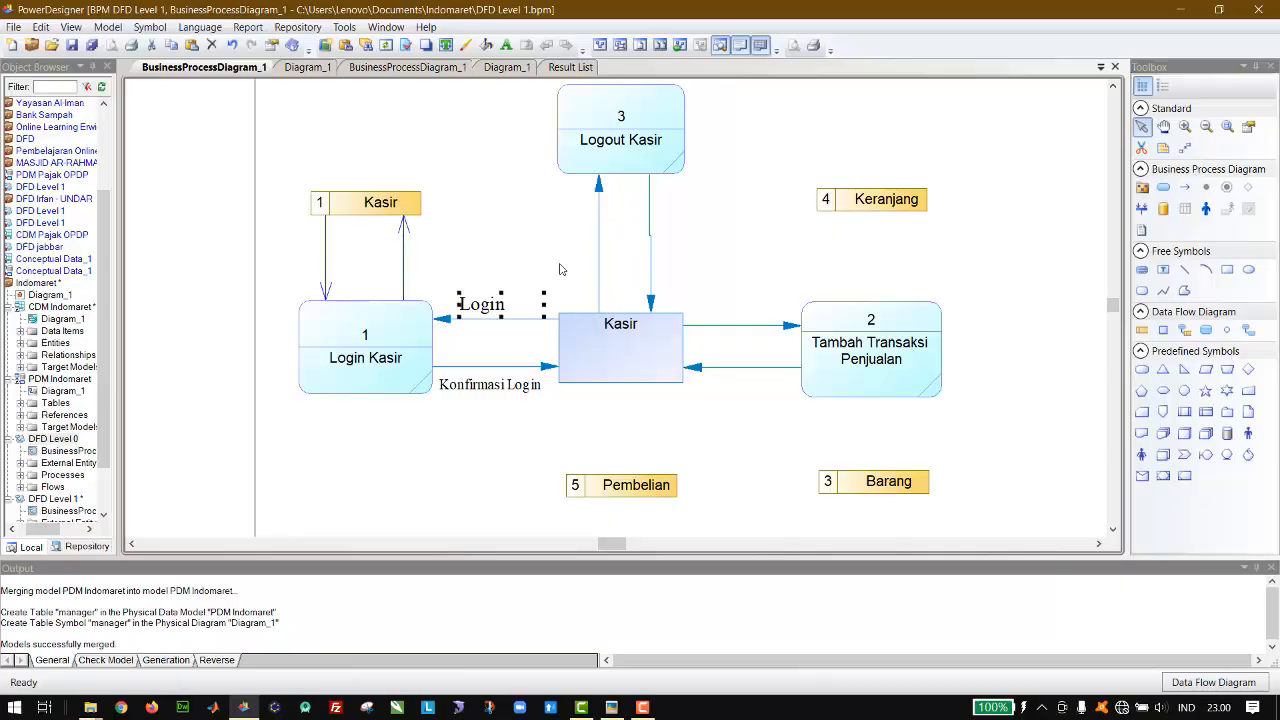
key(ctrl+v)
drag(594, 310, 425, 257)
Step: Set the copied label's font size to 8 and replace its text with "Data kasir"
double_click(428, 256)
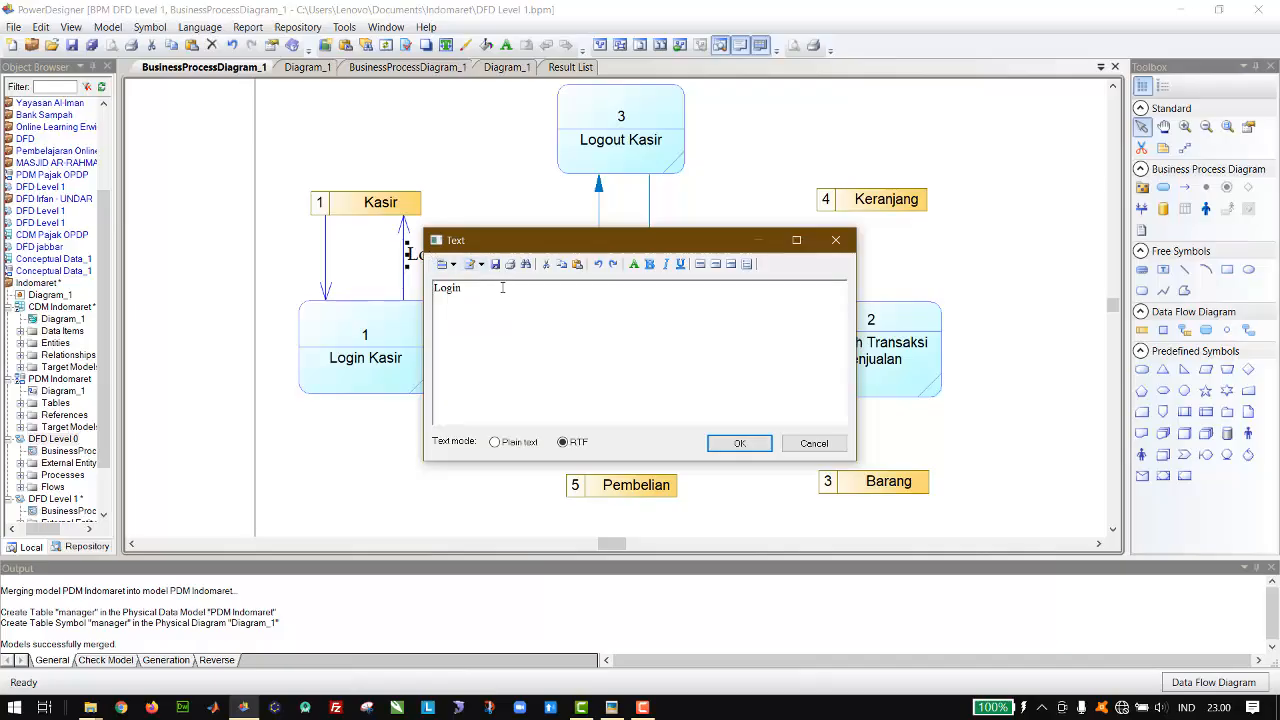
key(ctrl+a)
click(634, 264)
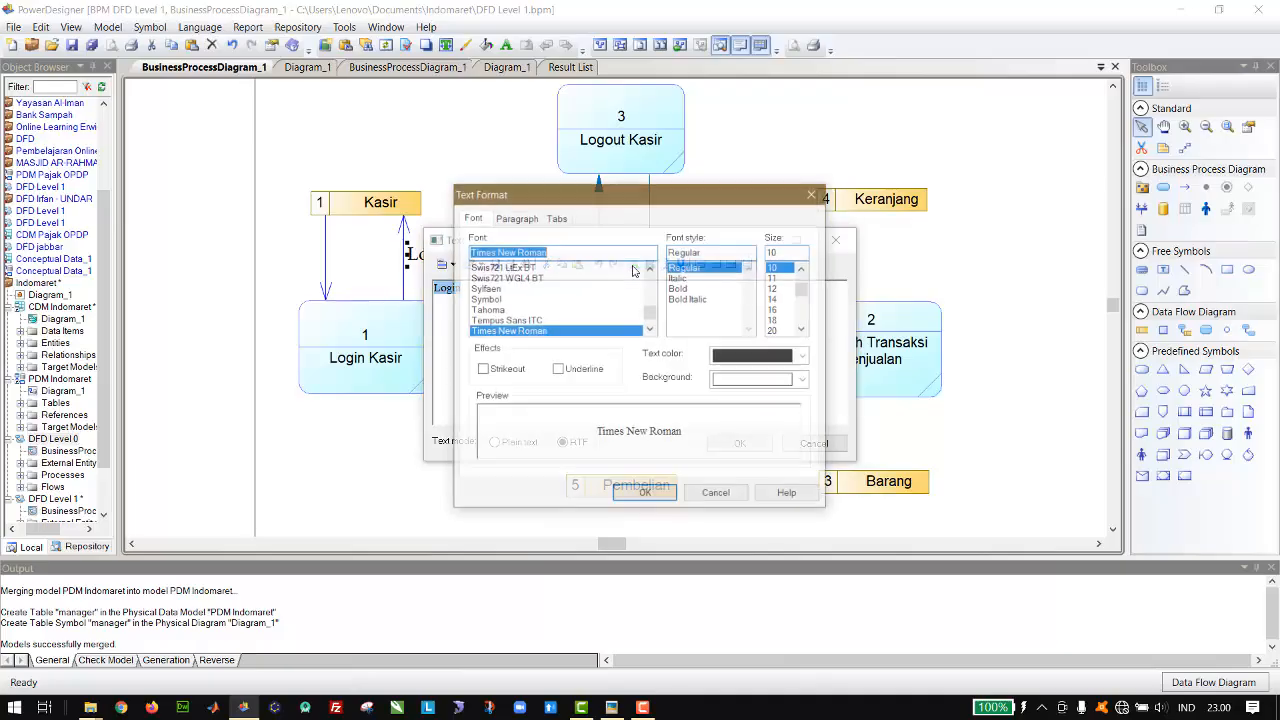
click(802, 267)
click(775, 266)
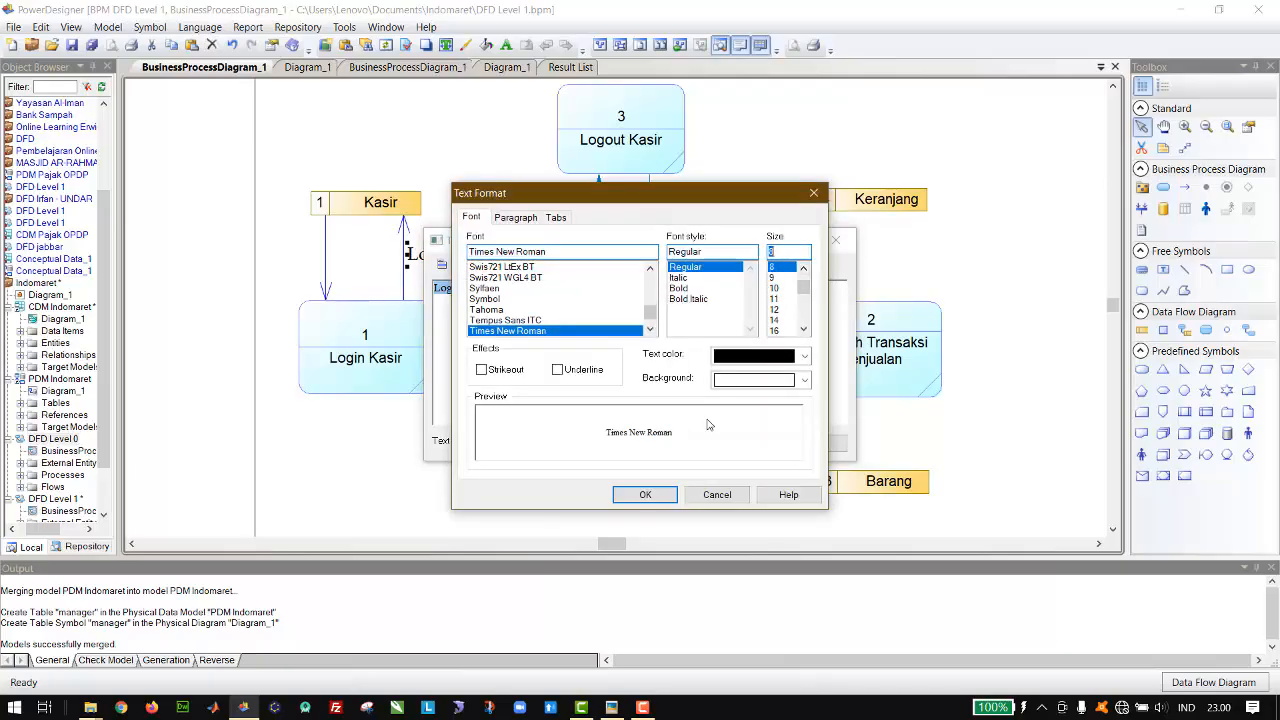
click(656, 492)
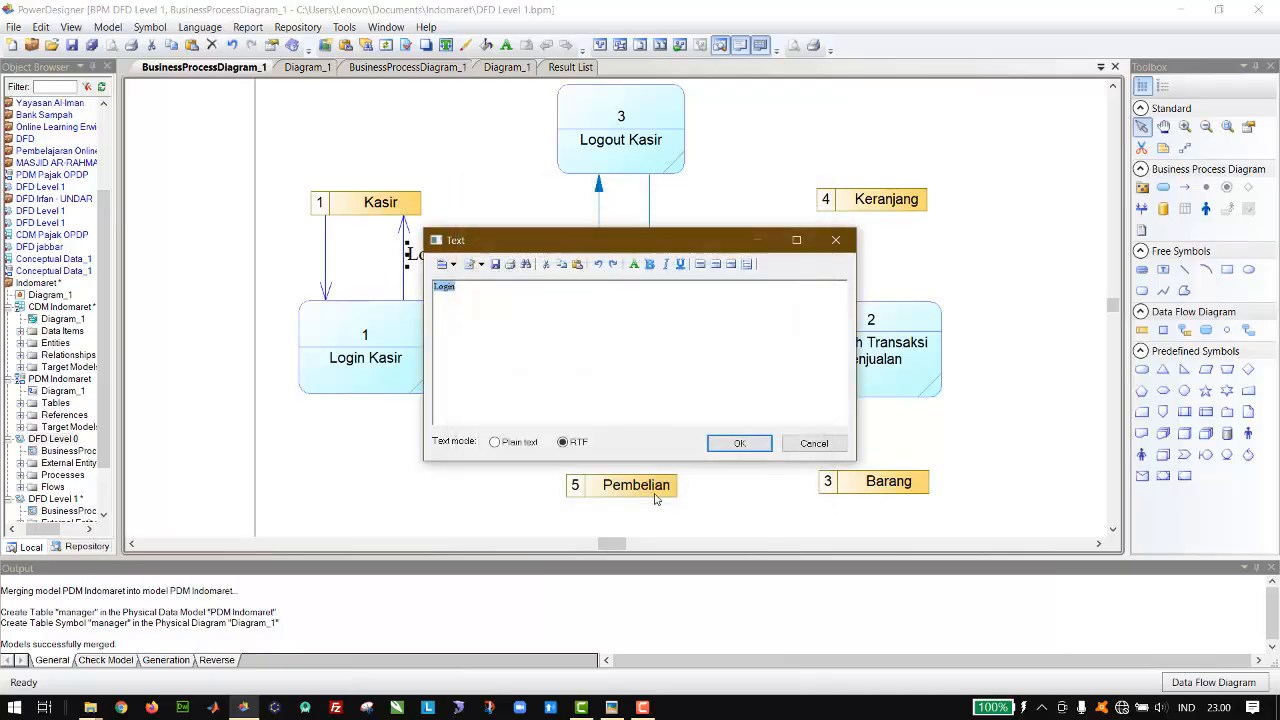
click(627, 333)
text(Data kasir)
click(728, 443)
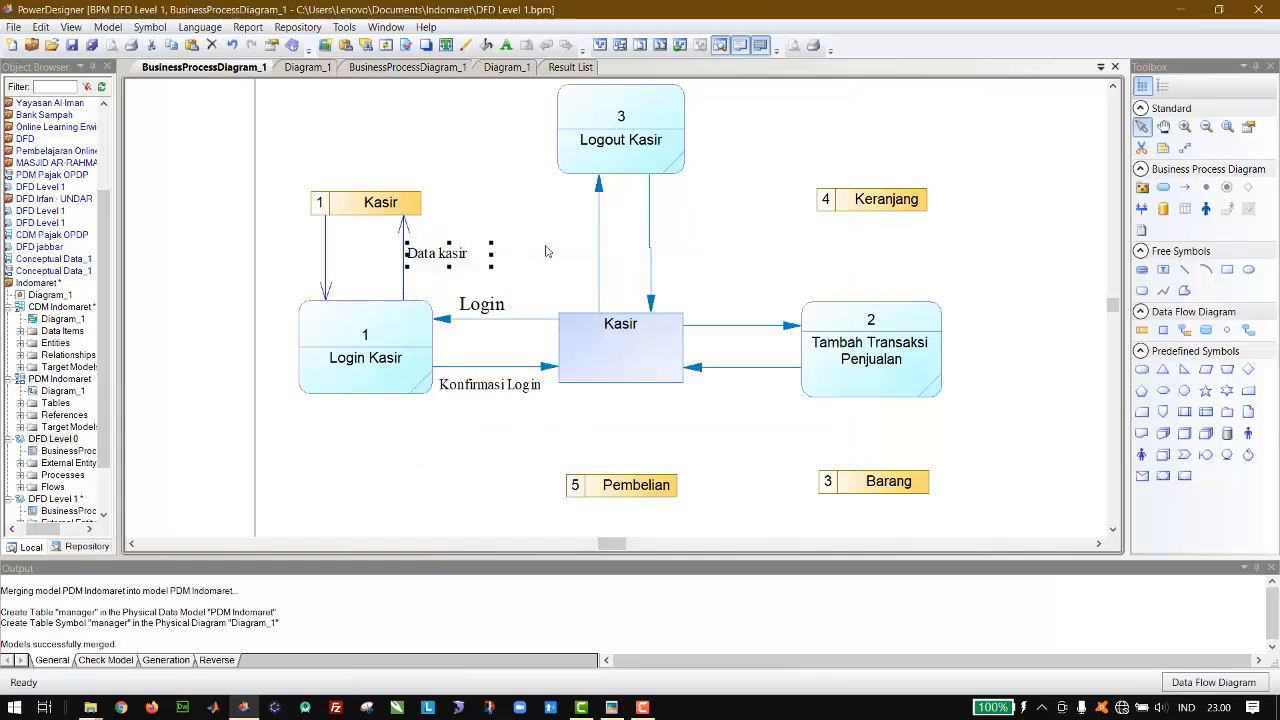
Step: Duplicate the Data kasir label for the flow returning from the Kasir data store to Login Kasir
click(458, 256)
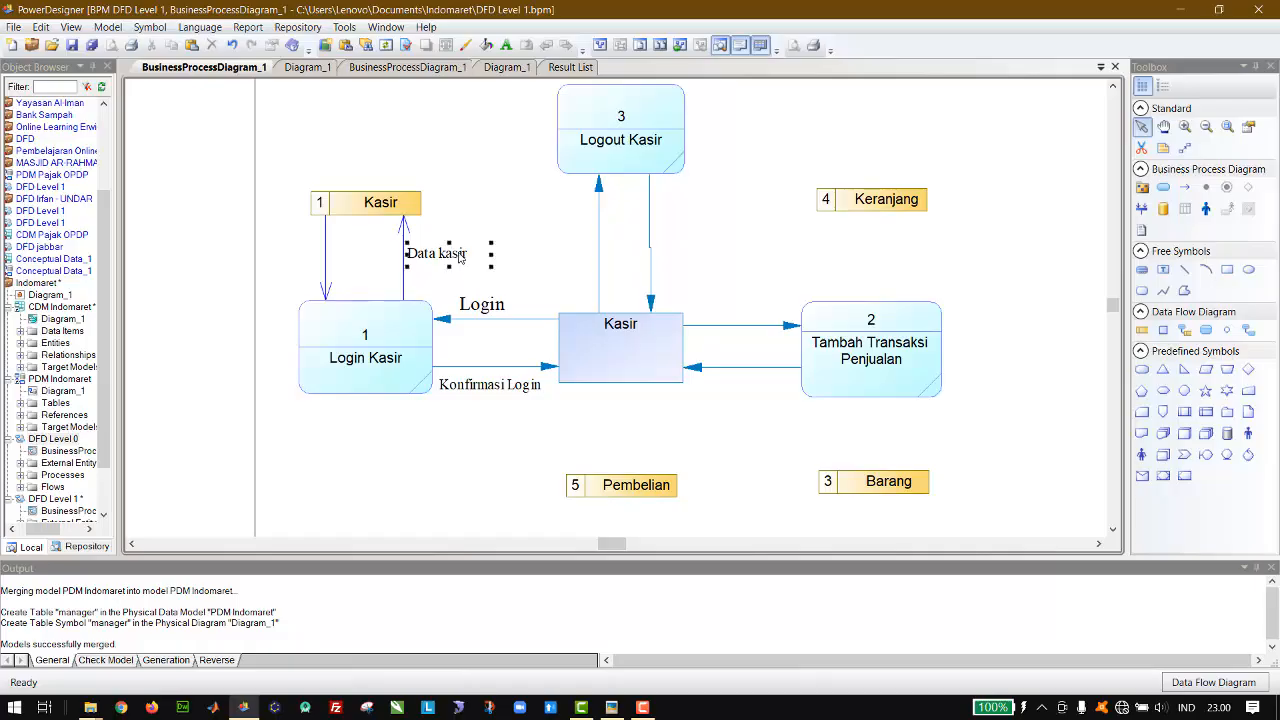
key(ctrl+c)
key(ctrl+v)
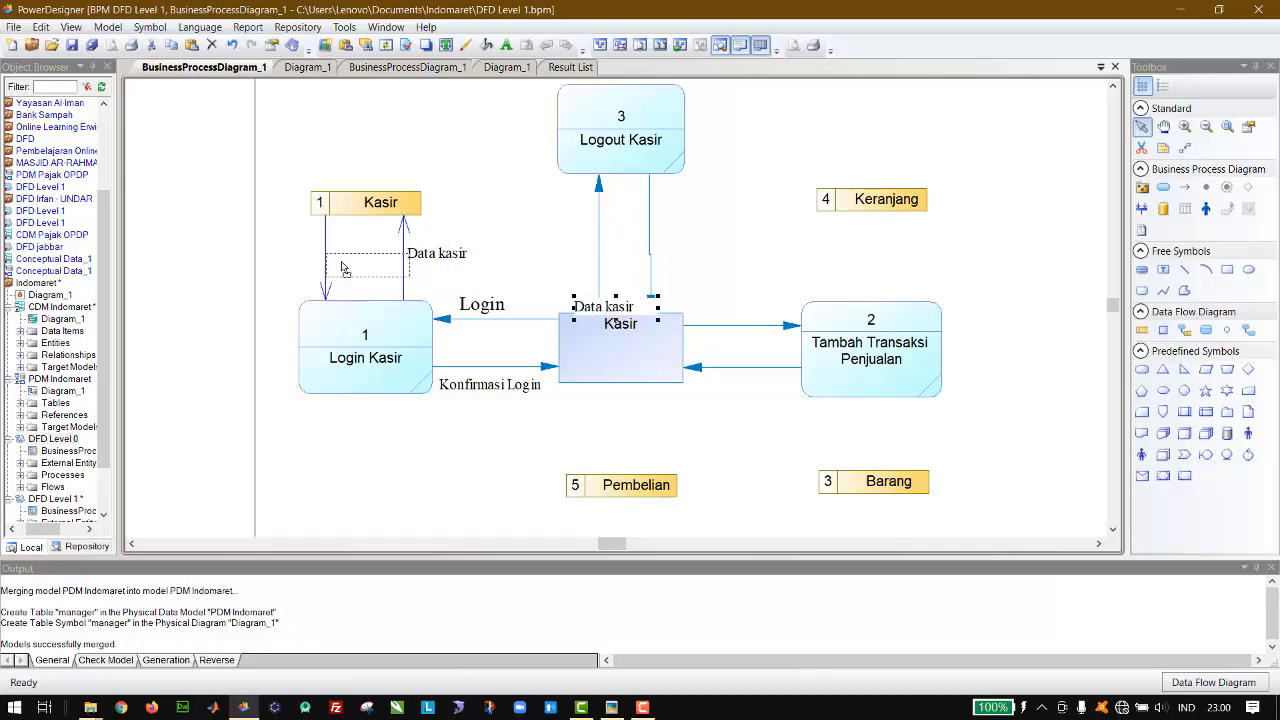
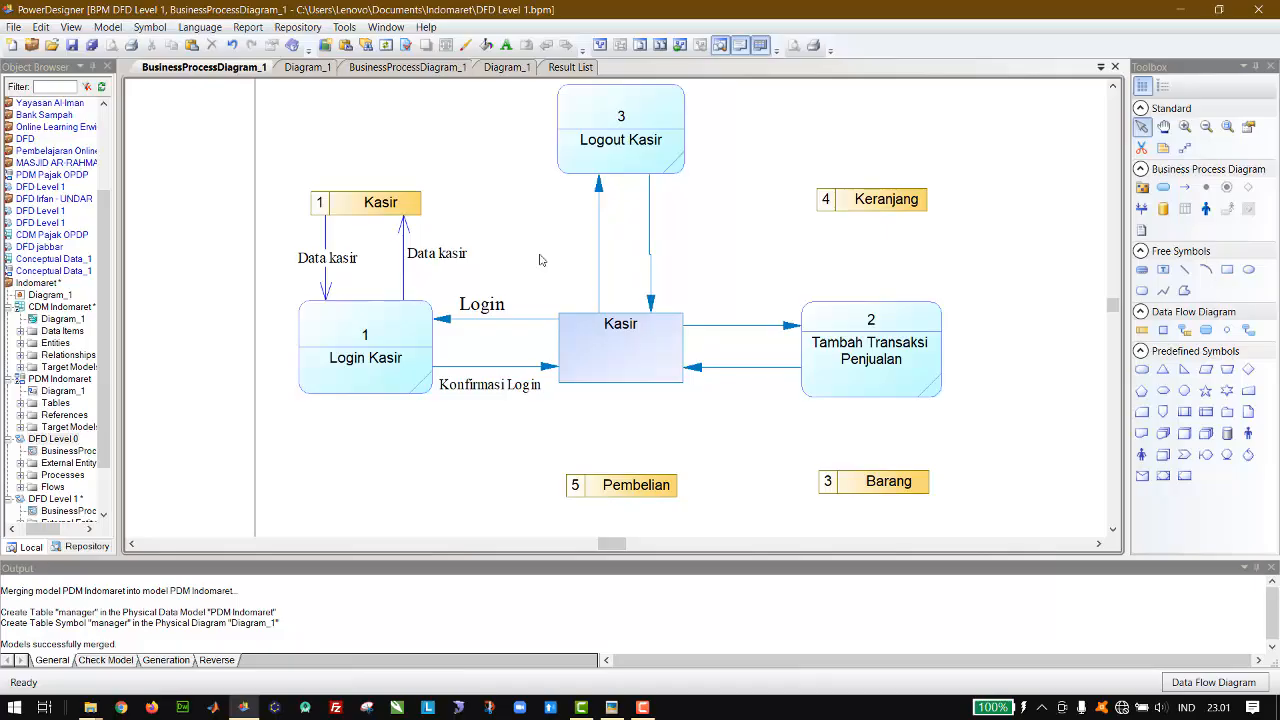
Step: Copy the Data kasir label and place the copy above the Login Manager process
scroll(540, 260, down, 3)
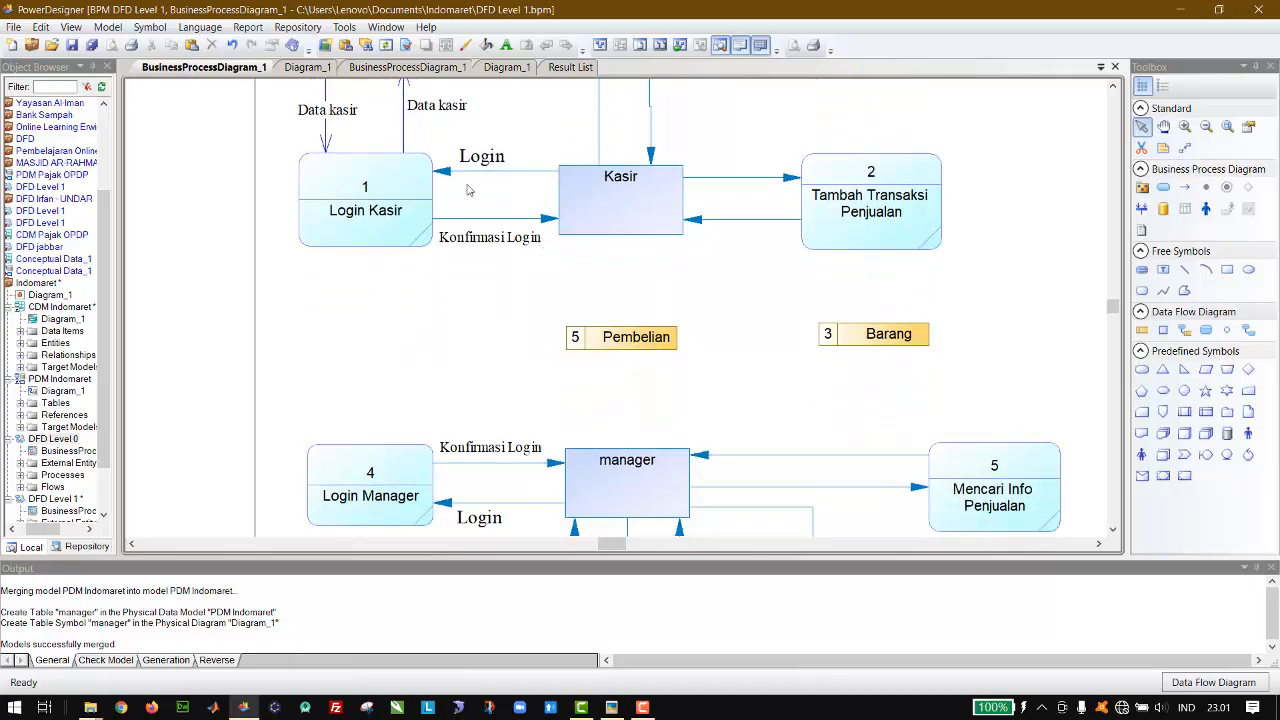
click(463, 113)
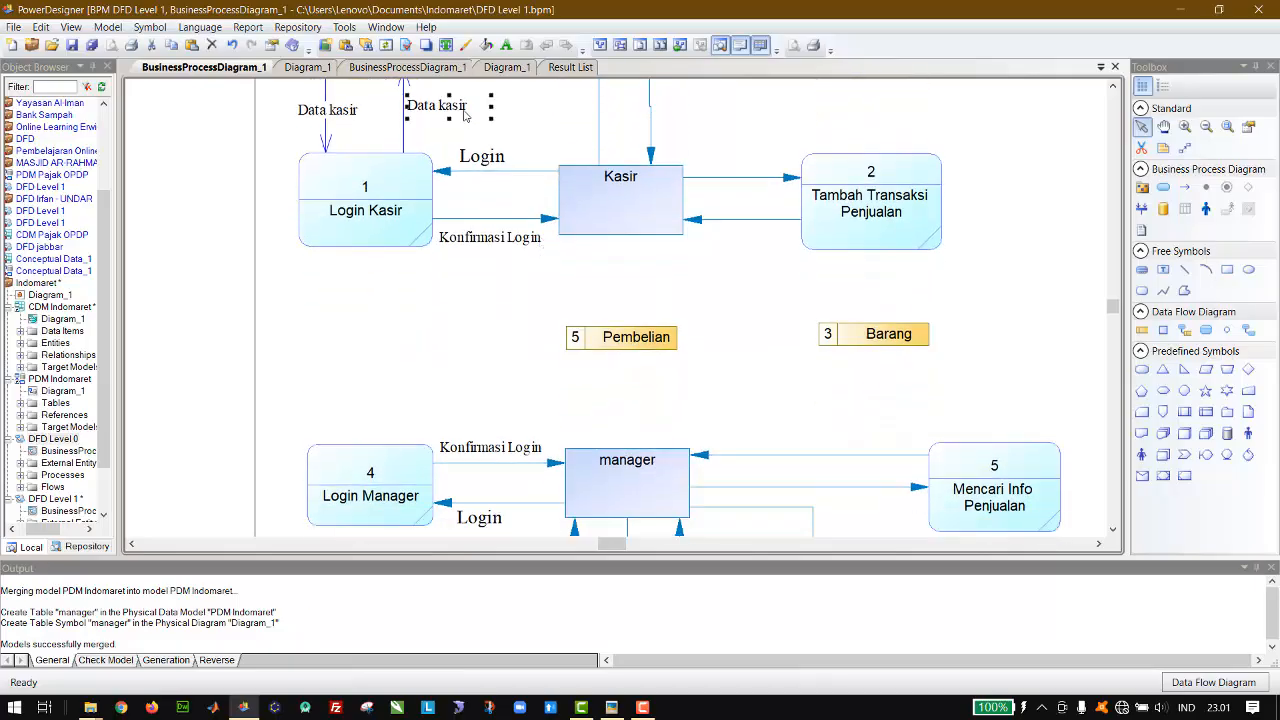
key(ctrl+c)
key(ctrl+v)
drag(606, 326, 363, 387)
click(491, 374)
Step: Draw resource flows in both directions between the Login Manager process and the Manager data store
scroll(491, 375, down, 3)
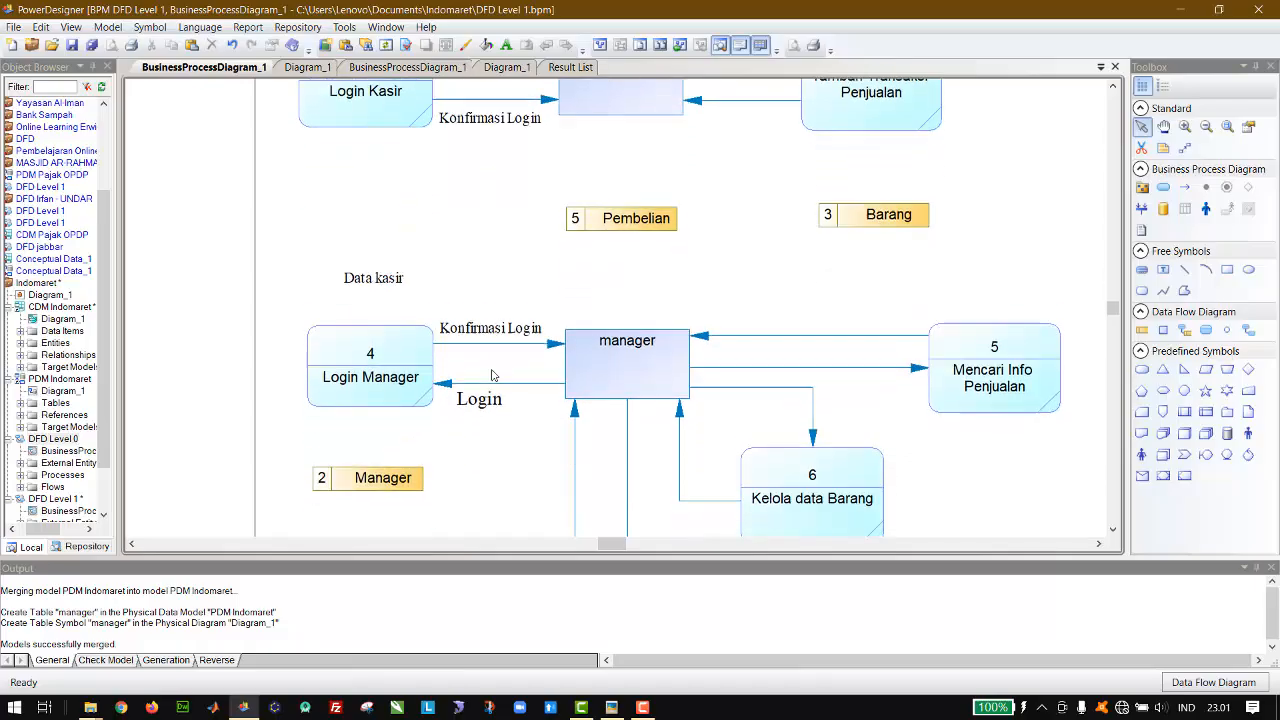
scroll(491, 375, down, 3)
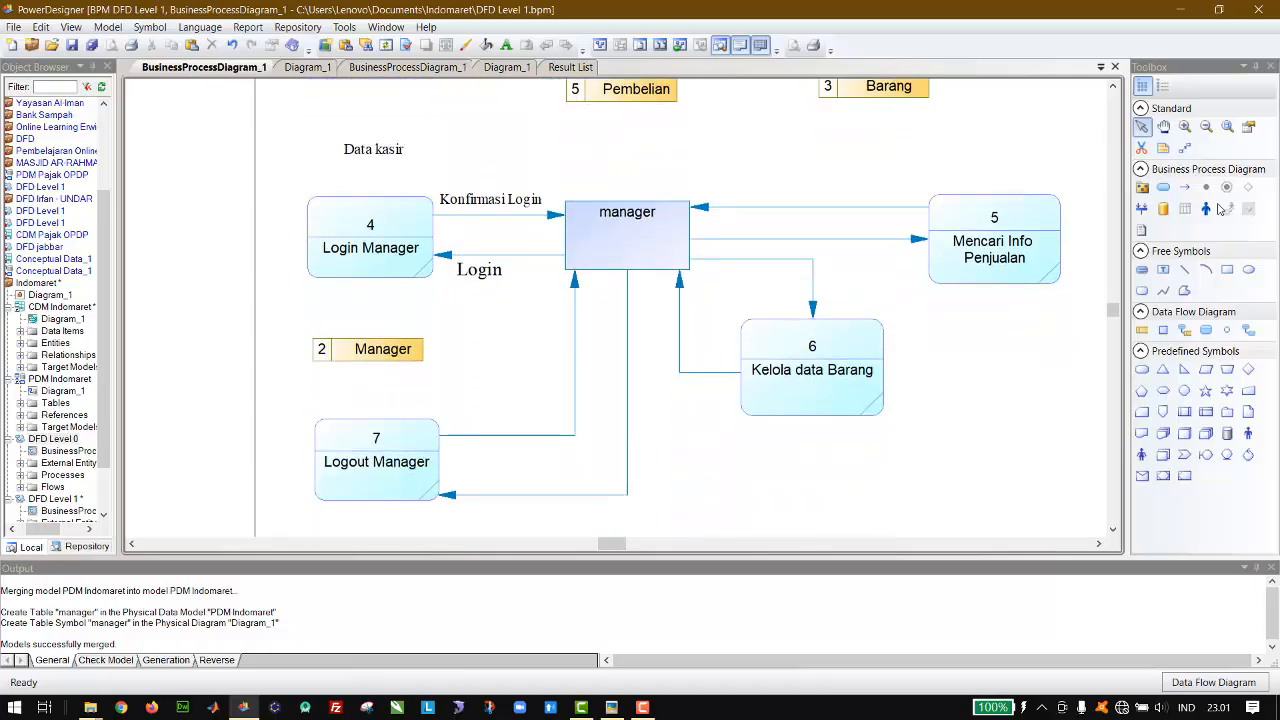
click(1185, 331)
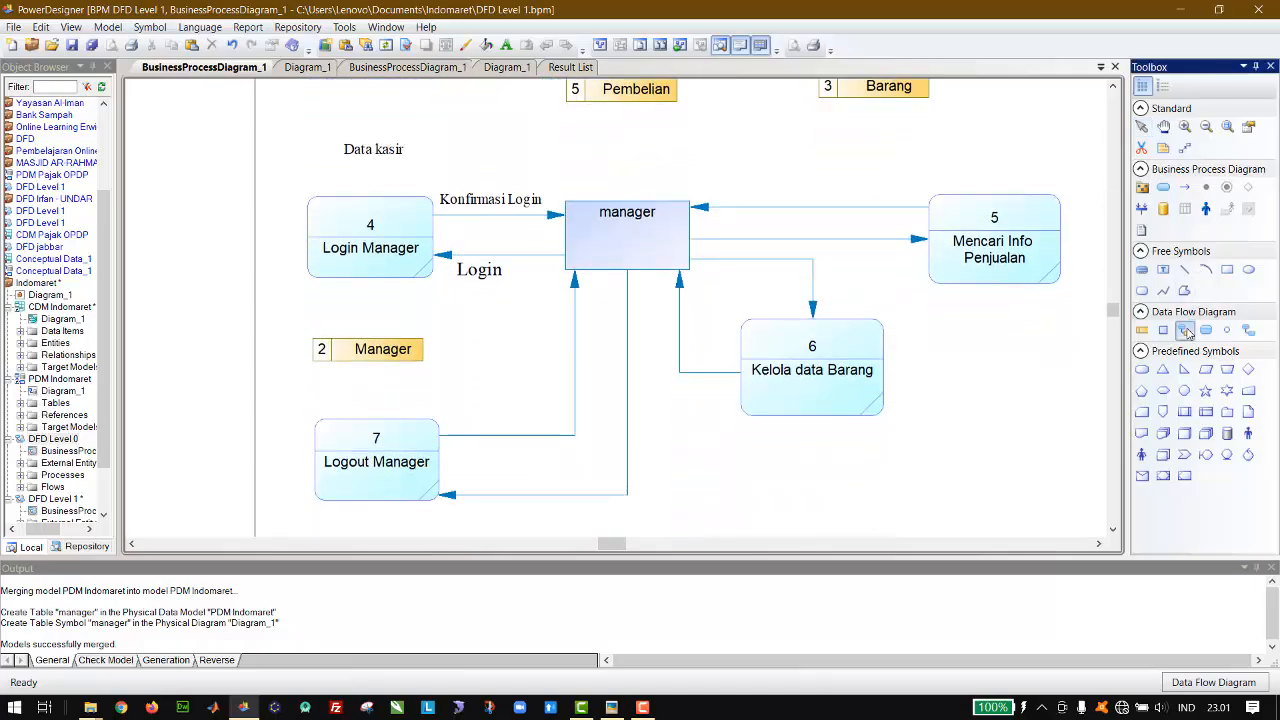
drag(405, 273, 406, 346)
drag(328, 350, 331, 271)
click(1141, 127)
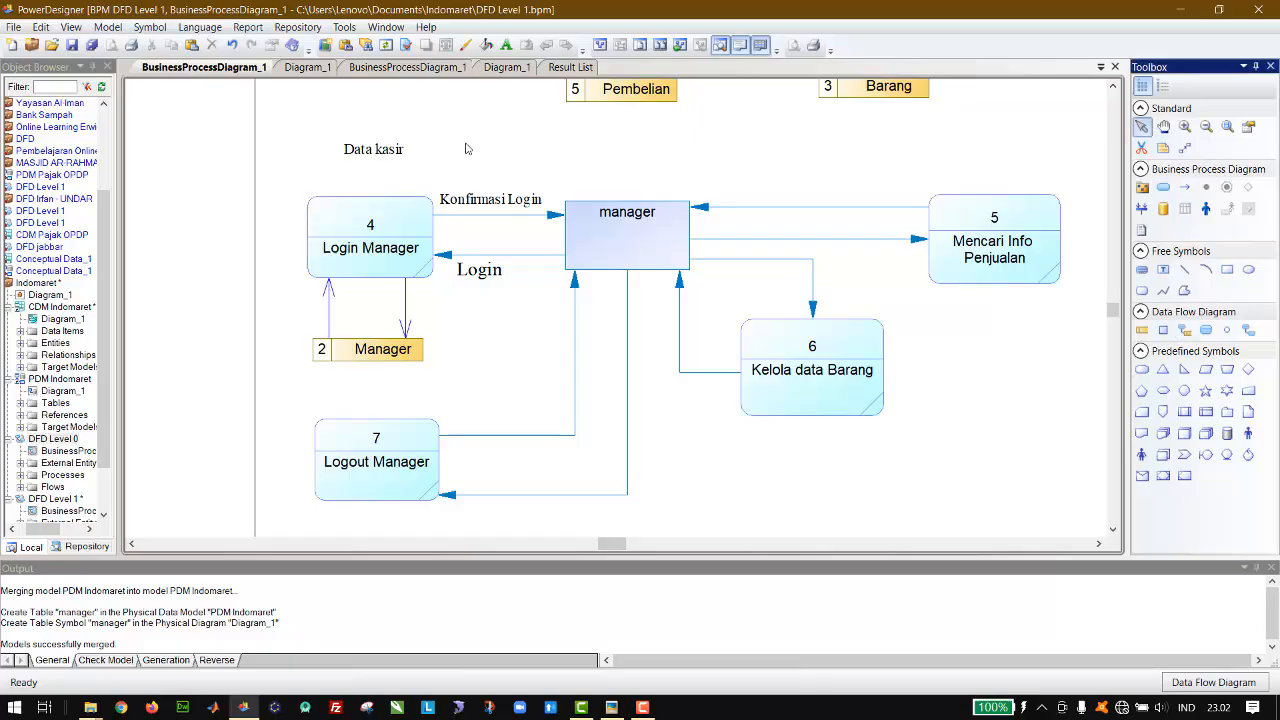
Step: Move the copied label beside the flow from Login Manager to the Manager data store and change its text to "Data manager"
drag(384, 153, 445, 313)
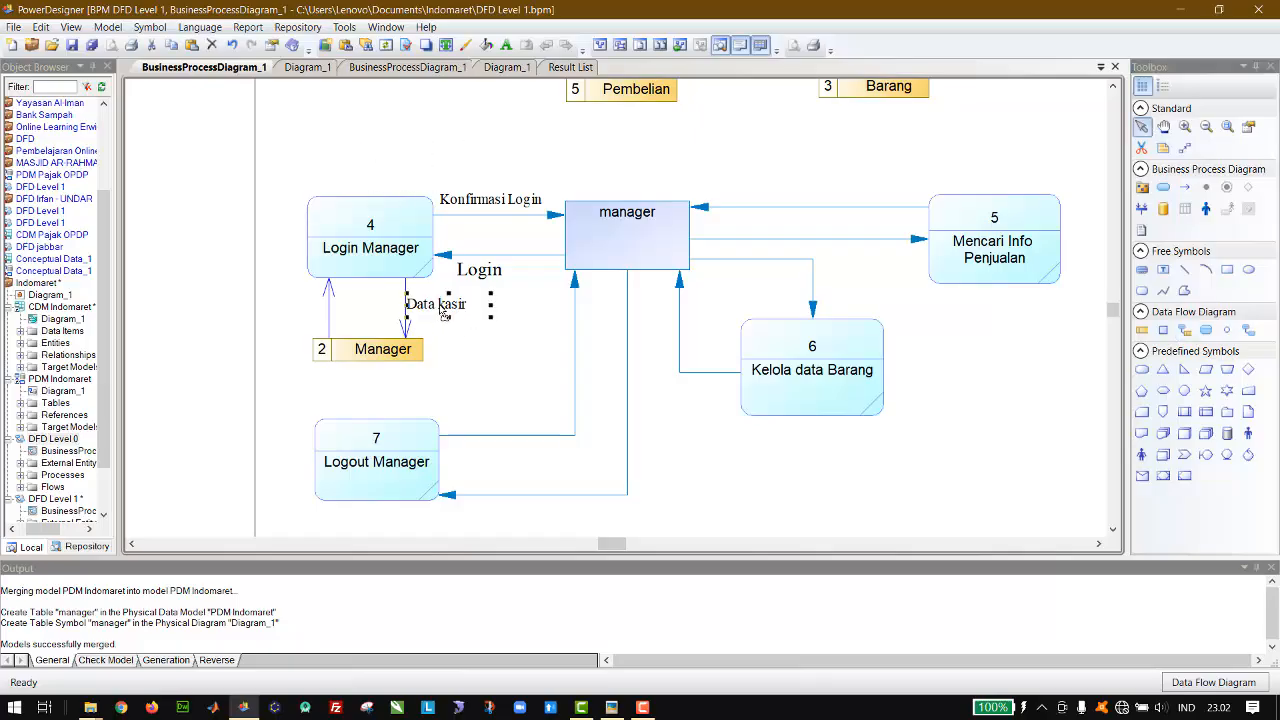
double_click(445, 312)
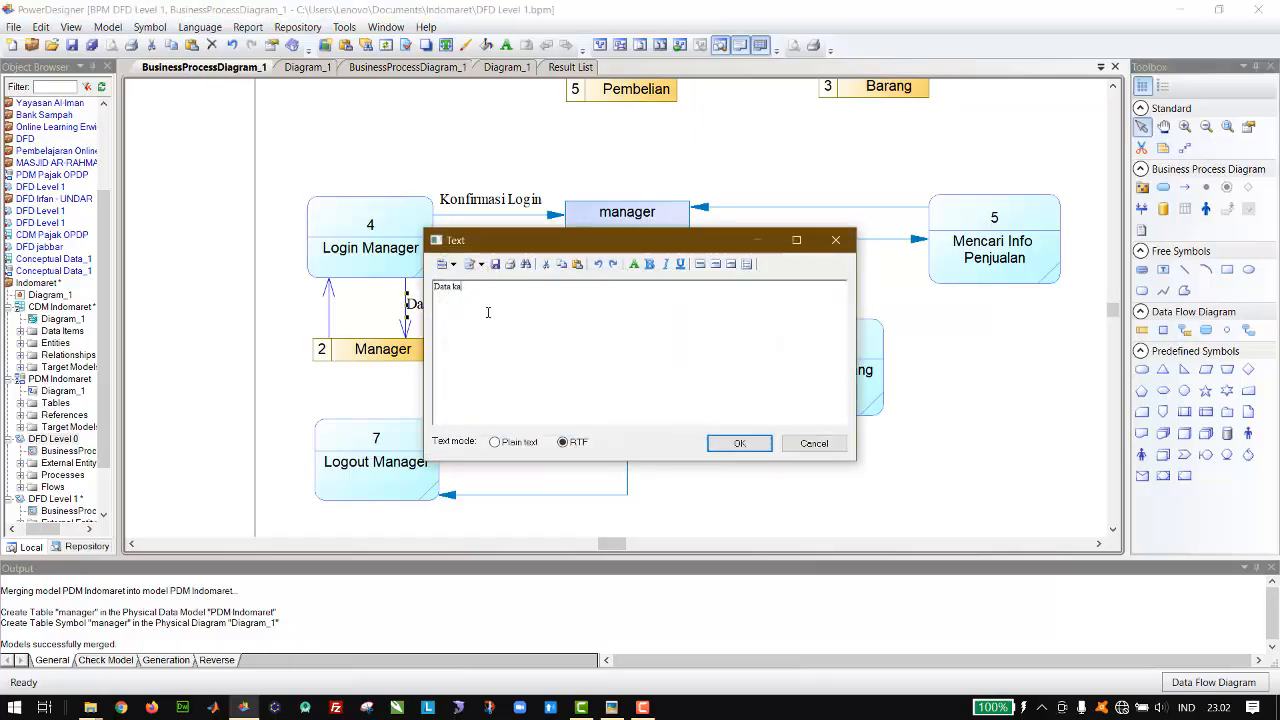
key(BackSpace)
key(BackSpace)
text(m)
click(724, 443)
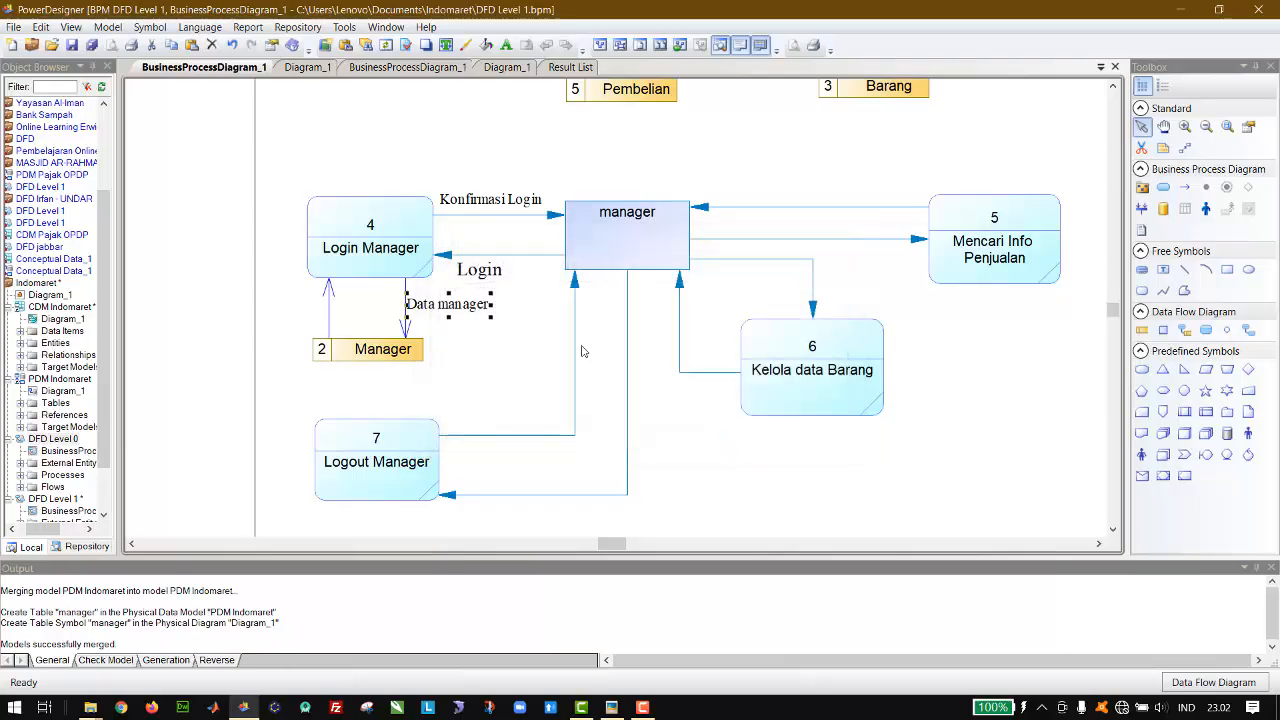
Step: Duplicate the Data manager label and place it on the flow returning from the Manager data store to Login Manager
key(ctrl+v)
key(Left)
key(Left)
key(Left)
key(Left)
key(Left)
key(Left)
key(Left)
key(Left)
key(Left)
key(Left)
key(Left)
key(Left)
key(Left)
key(Left)
key(Left)
key(Left)
key(Left)
key(Left)
key(Left)
key(Left)
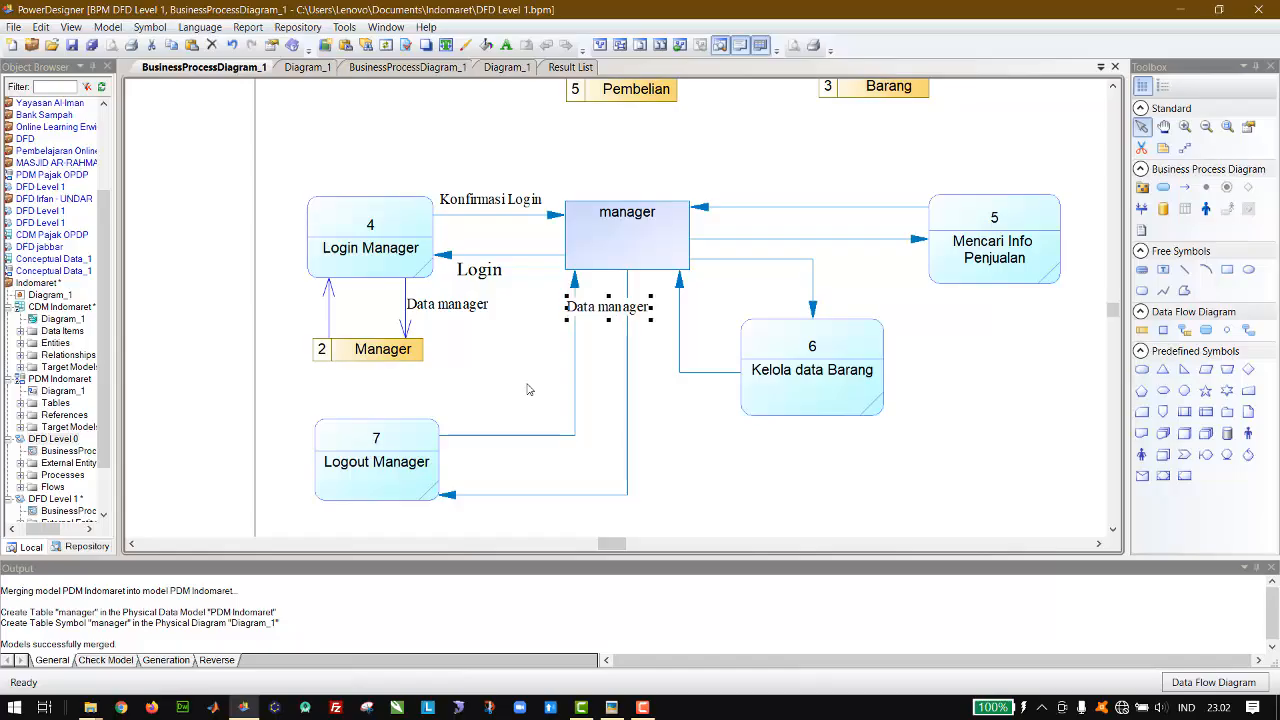
key(Left)
key(Left)
key(Left)
key(Left)
key(Left)
key(Left)
key(Left)
key(Left)
key(Left)
key(Left)
key(Left)
key(Left)
key(Left)
key(Left)
key(Left)
key(Left)
key(Left)
key(Left)
key(Left)
key(Left)
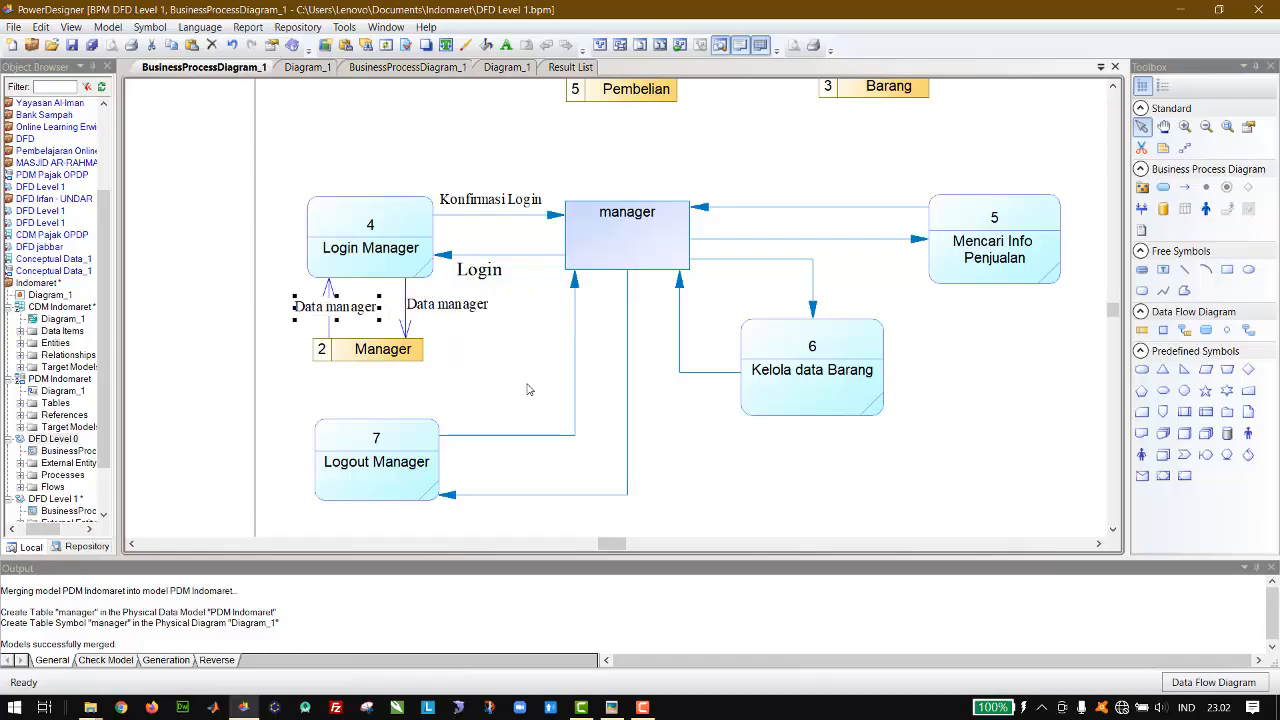
key(Down)
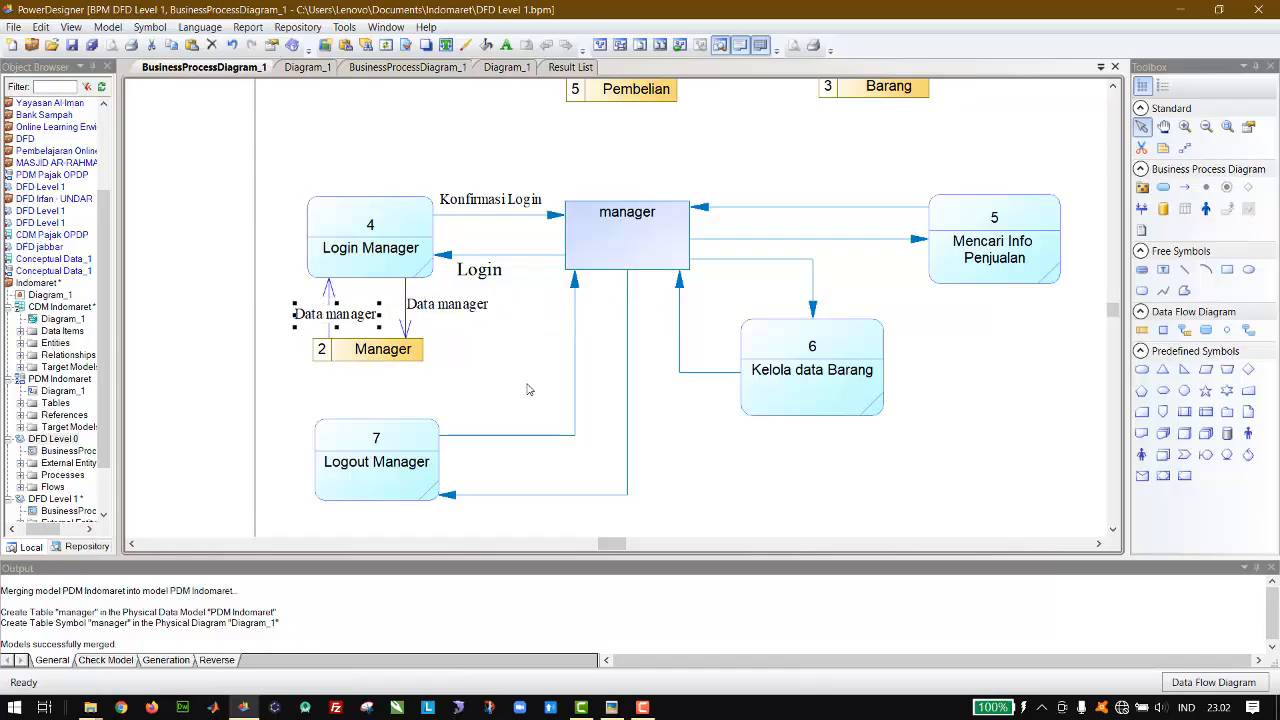
click(529, 389)
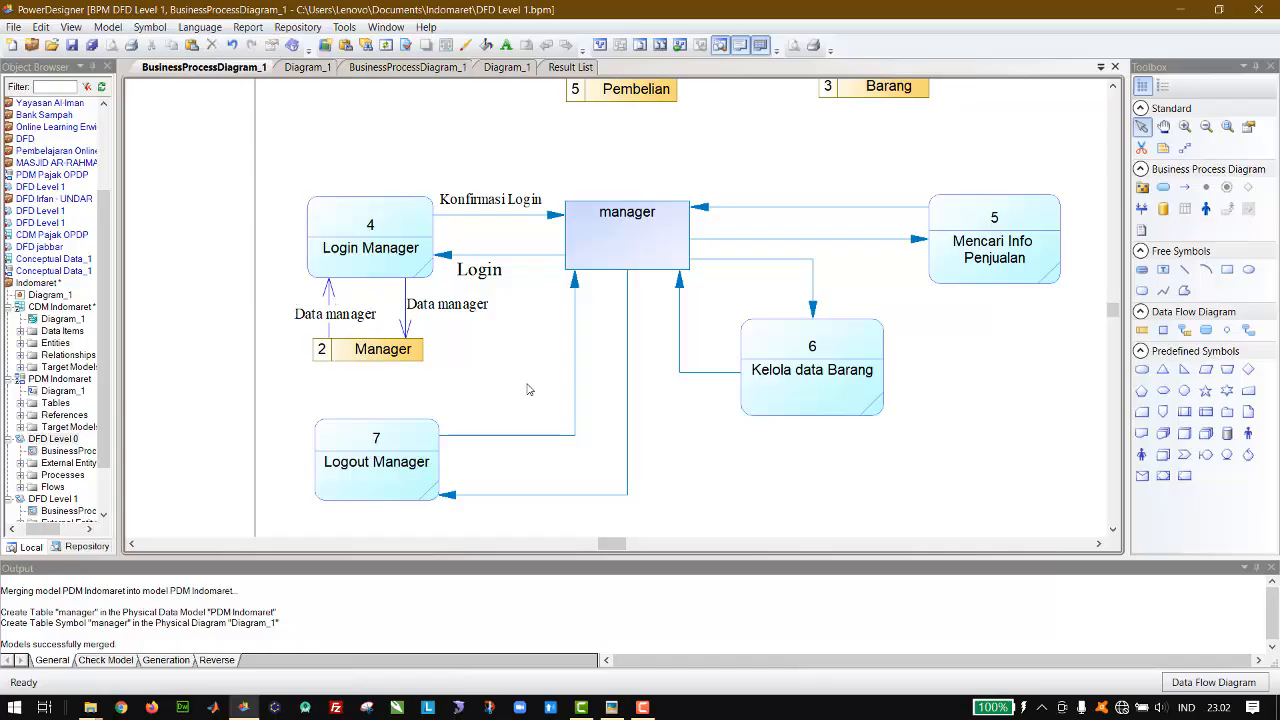
Step: Paste a Data kasir label beside the flow going from Logout Kasir down to the Kasir entity
scroll(529, 389, up, 5)
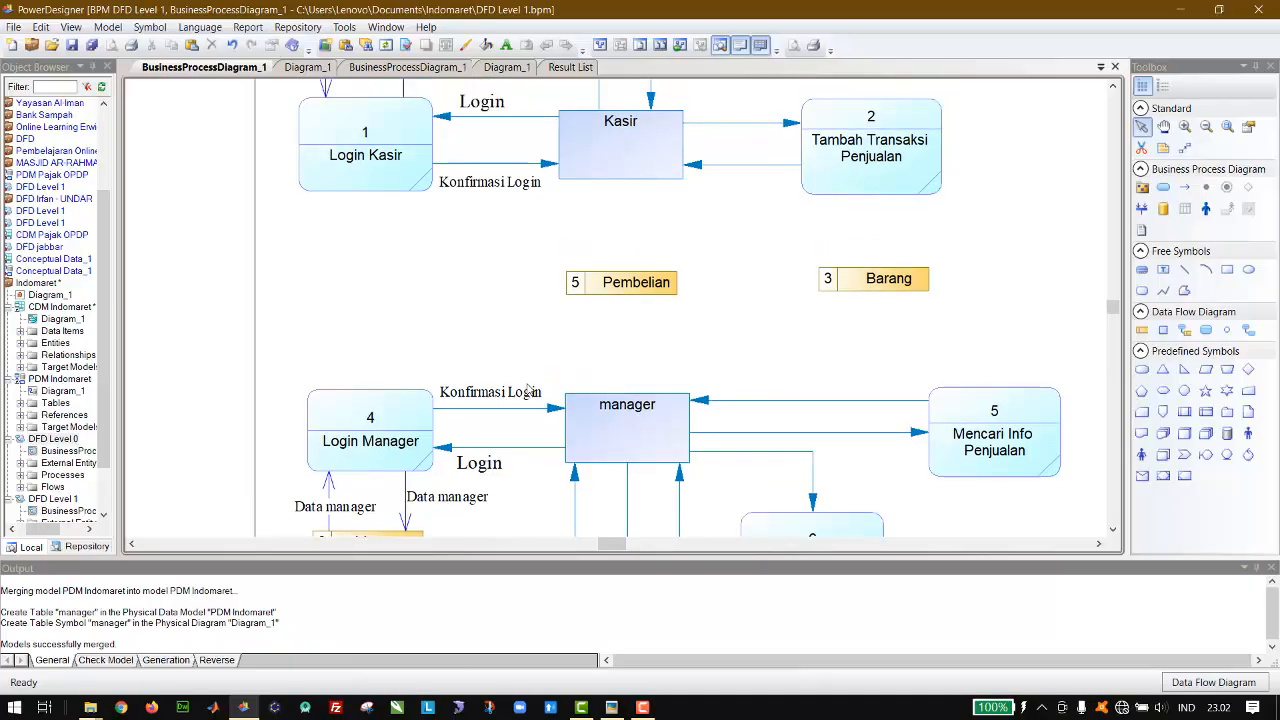
scroll(529, 389, down, 3)
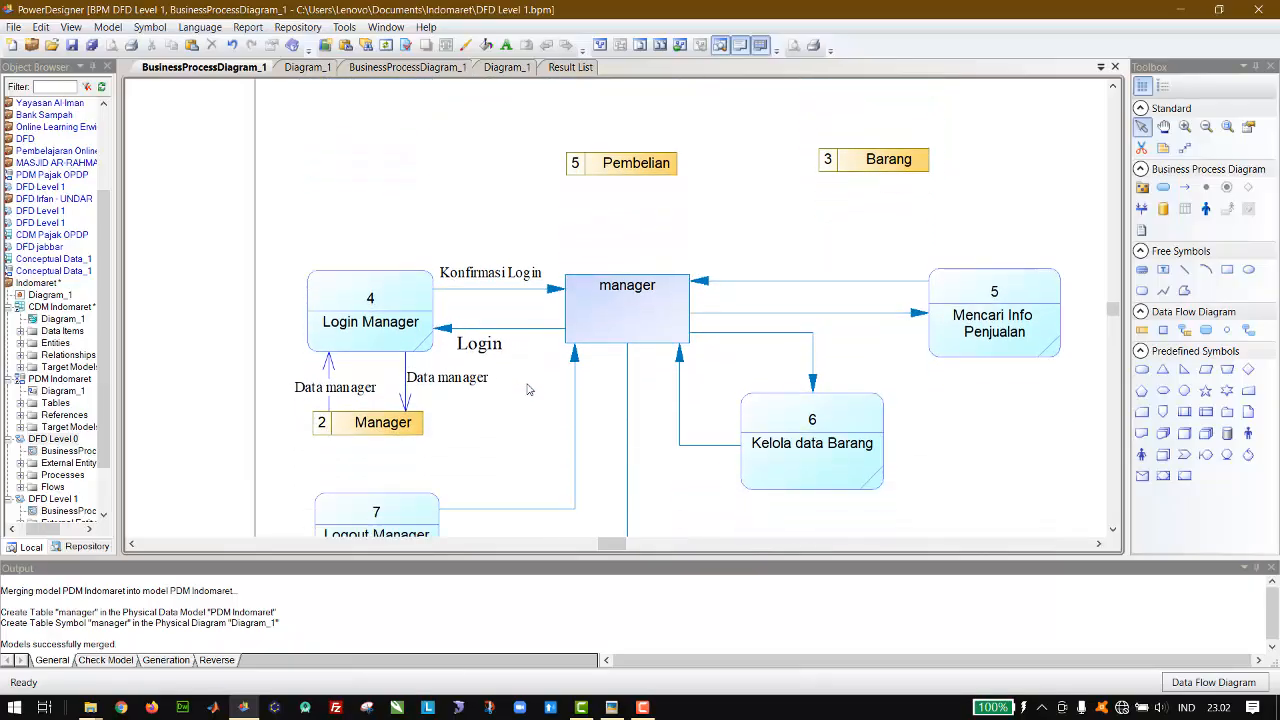
scroll(529, 389, up, 3)
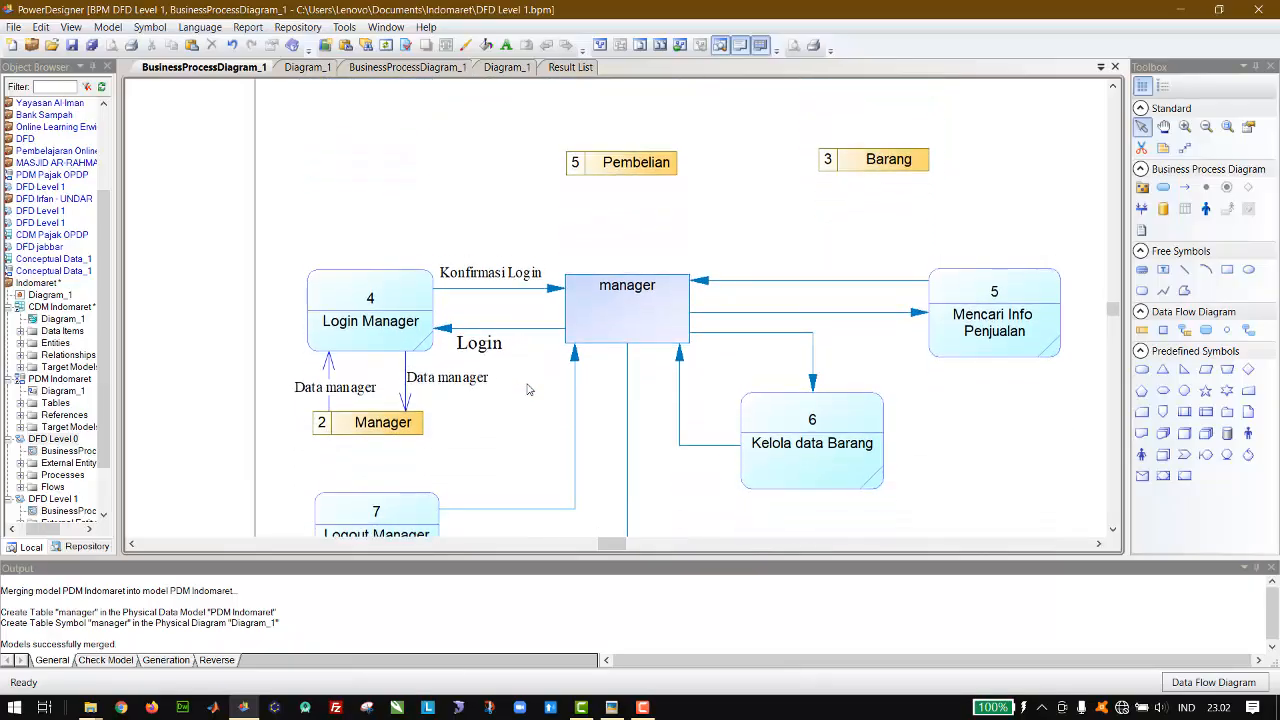
scroll(529, 389, up, 7)
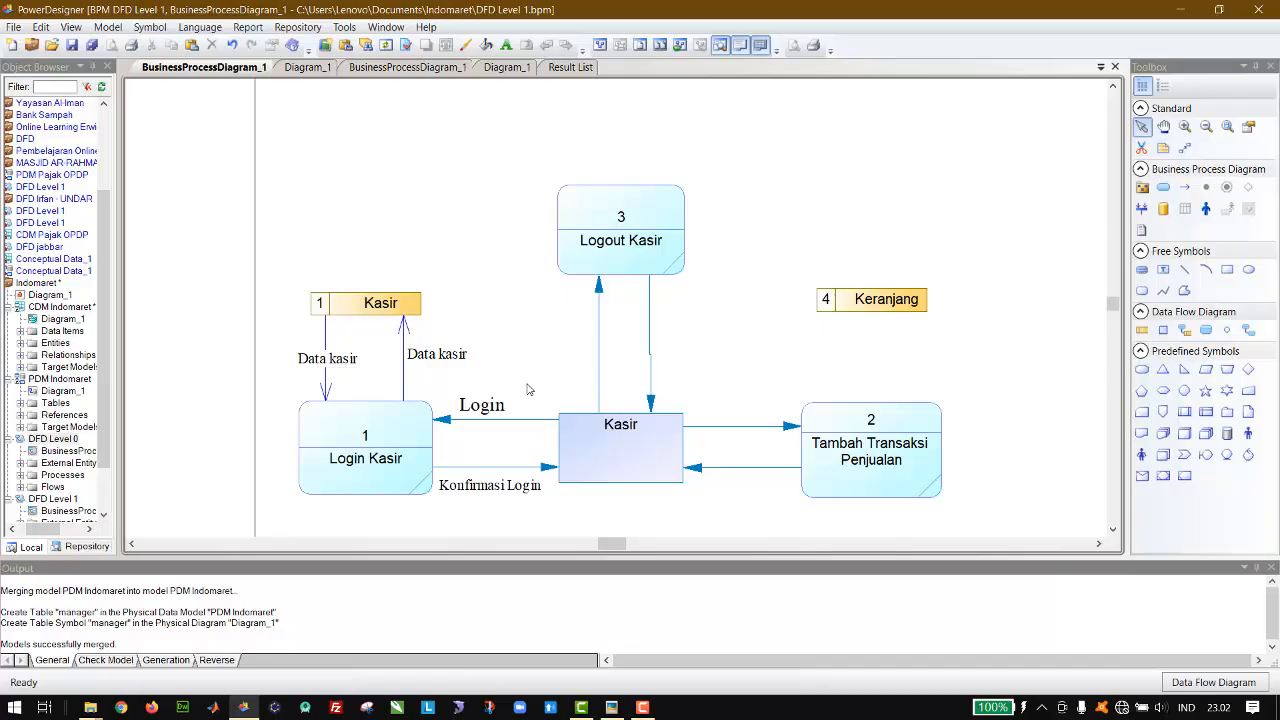
click(452, 360)
key(ctrl+v)
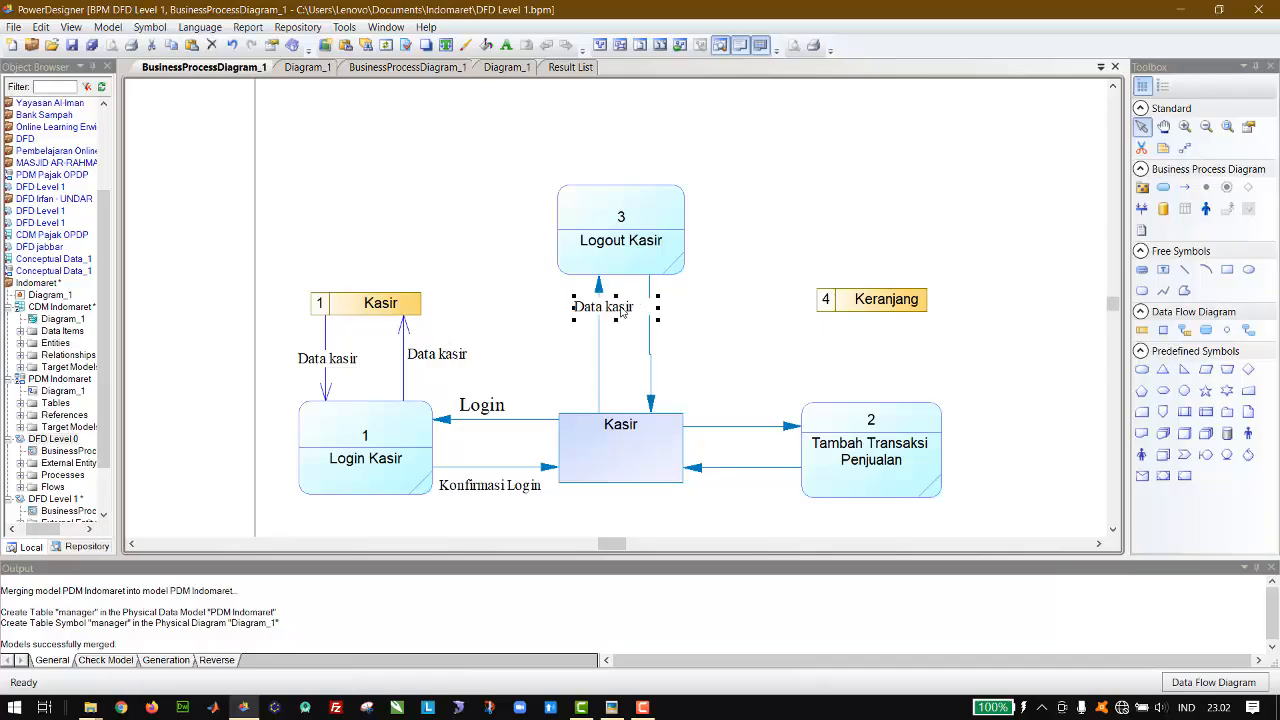
drag(621, 312, 707, 330)
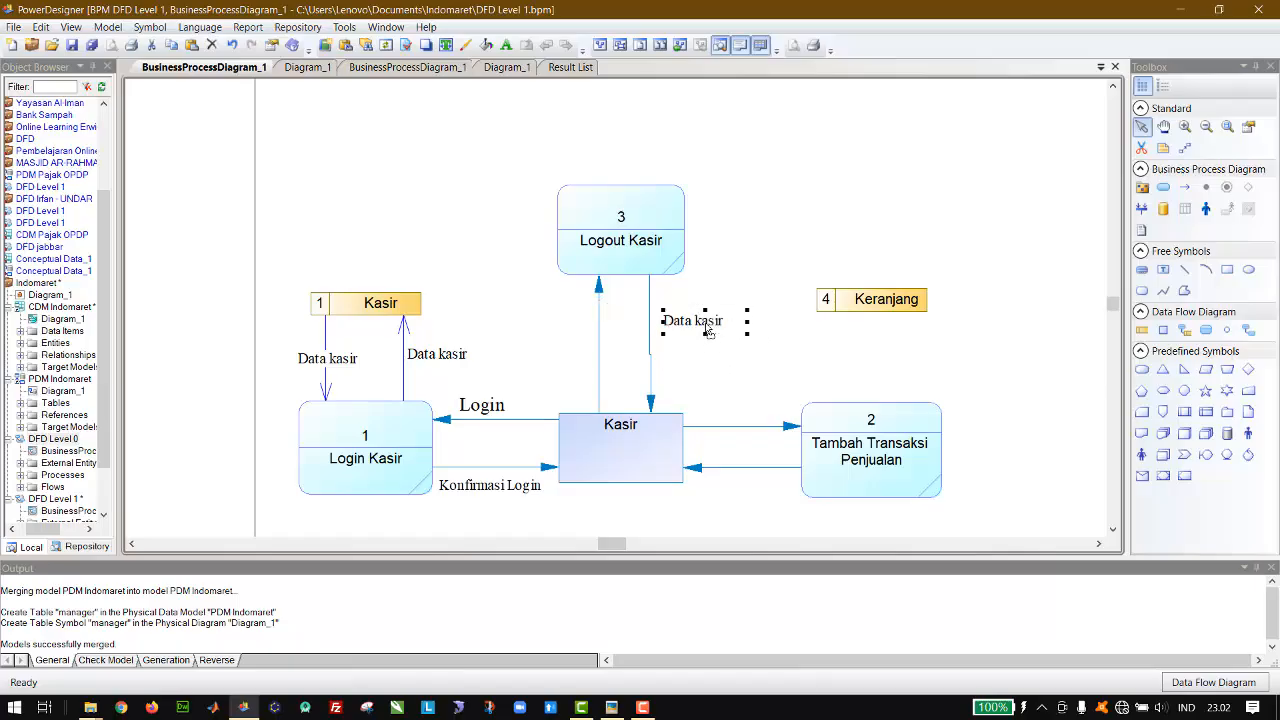
Step: Paste another Data kasir label on the flow going from the Kasir entity up to Logout Kasir
key(ctrl+v)
drag(618, 312, 570, 334)
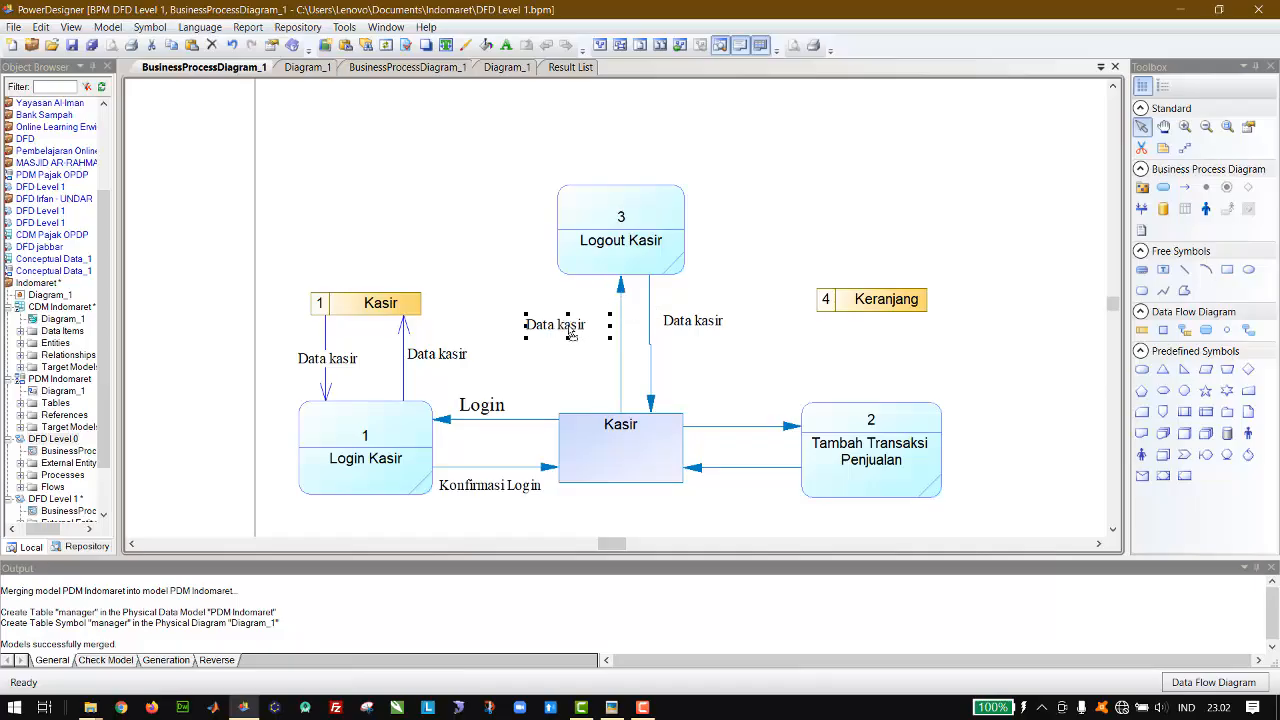
key(ctrl+z)
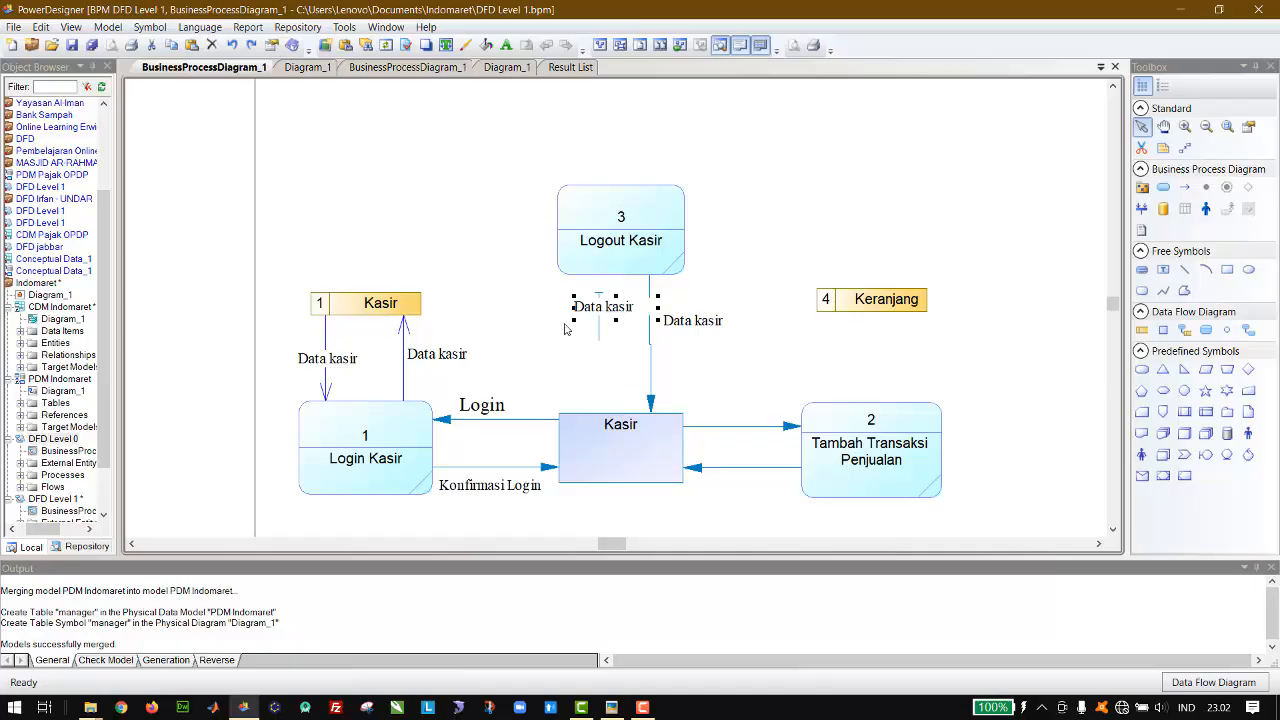
mouse_move(606, 312)
mouse_down()
mouse_move(589, 343)
mouse_move(601, 314)
mouse_up()
click(833, 209)
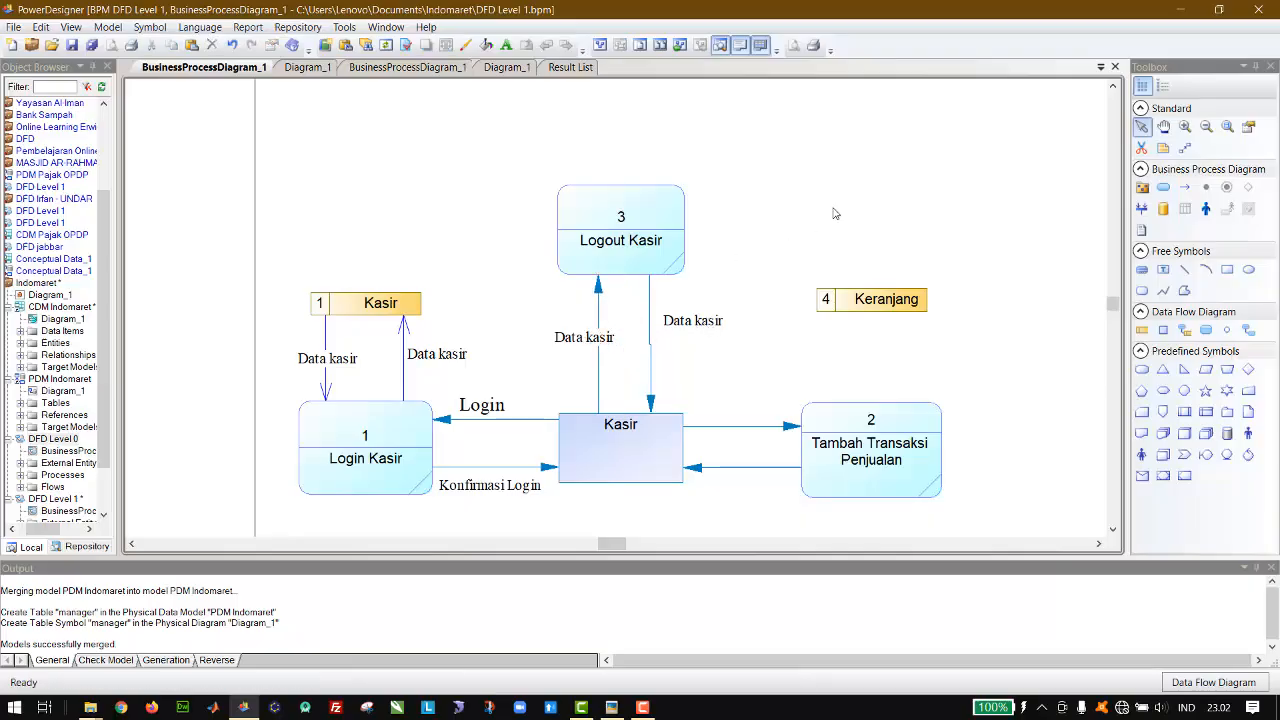
Step: Draw resource flows in both directions between Logout Kasir and the Kasir data store, routing the flow into Logout Kasir above the data store
click(1184, 331)
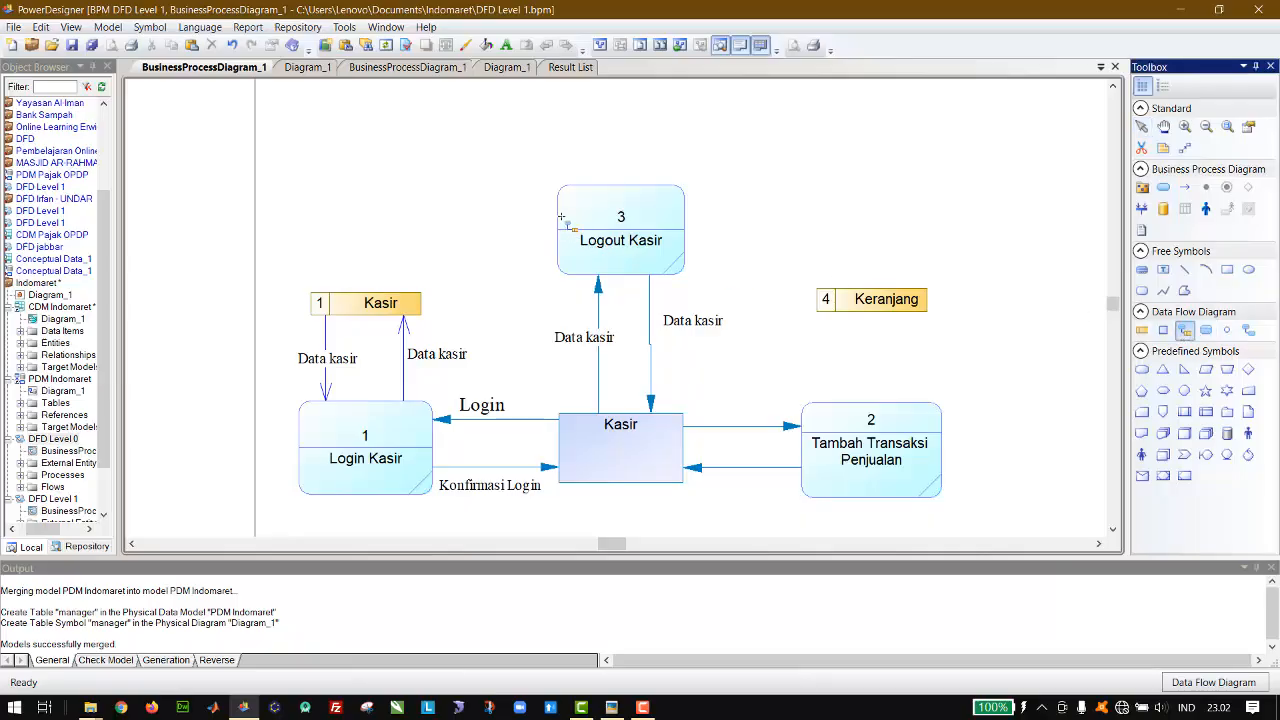
mouse_move(565, 219)
mouse_down()
mouse_move(437, 268)
mouse_move(414, 306)
mouse_move(541, 231)
mouse_move(580, 226)
mouse_up()
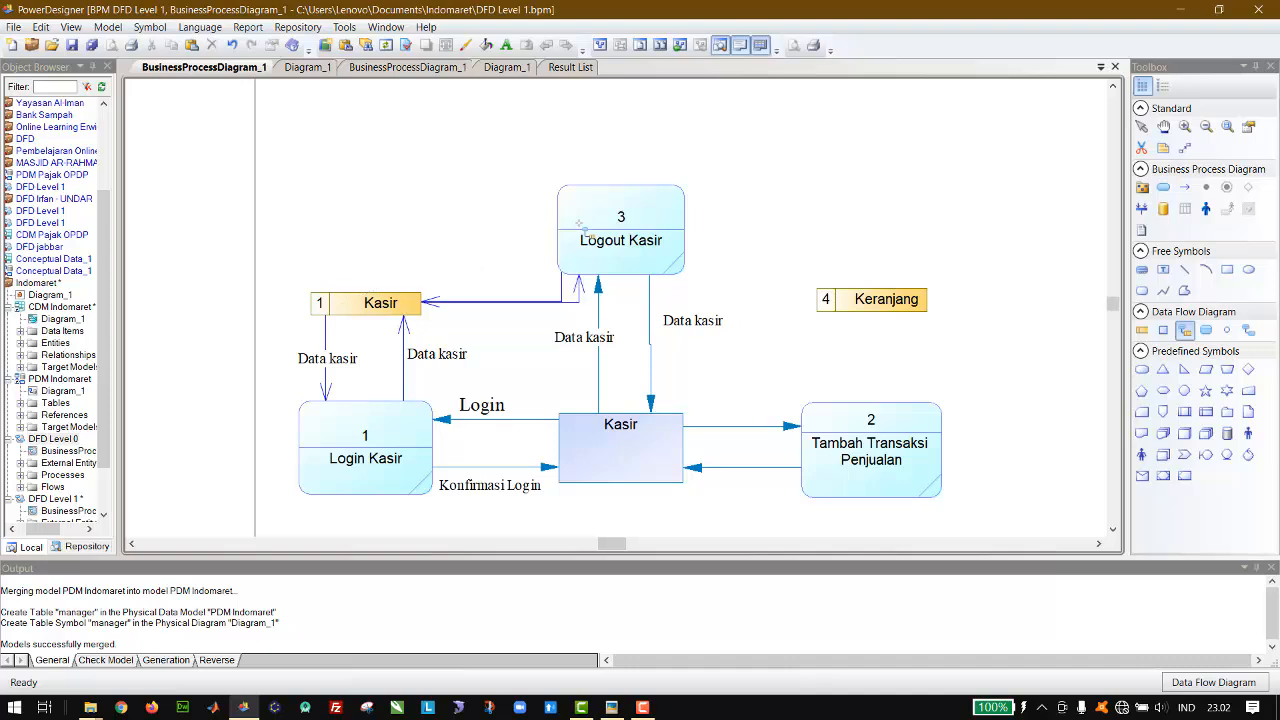
click(1143, 127)
click(578, 303)
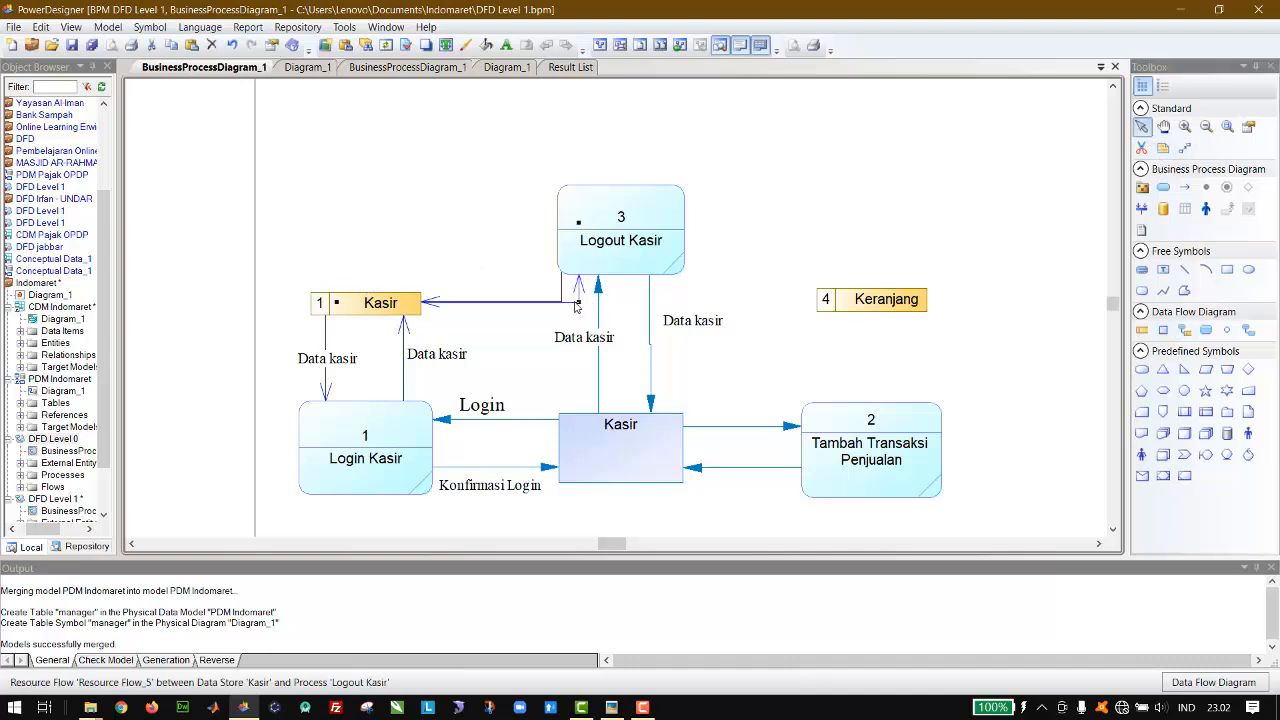
drag(575, 306, 337, 221)
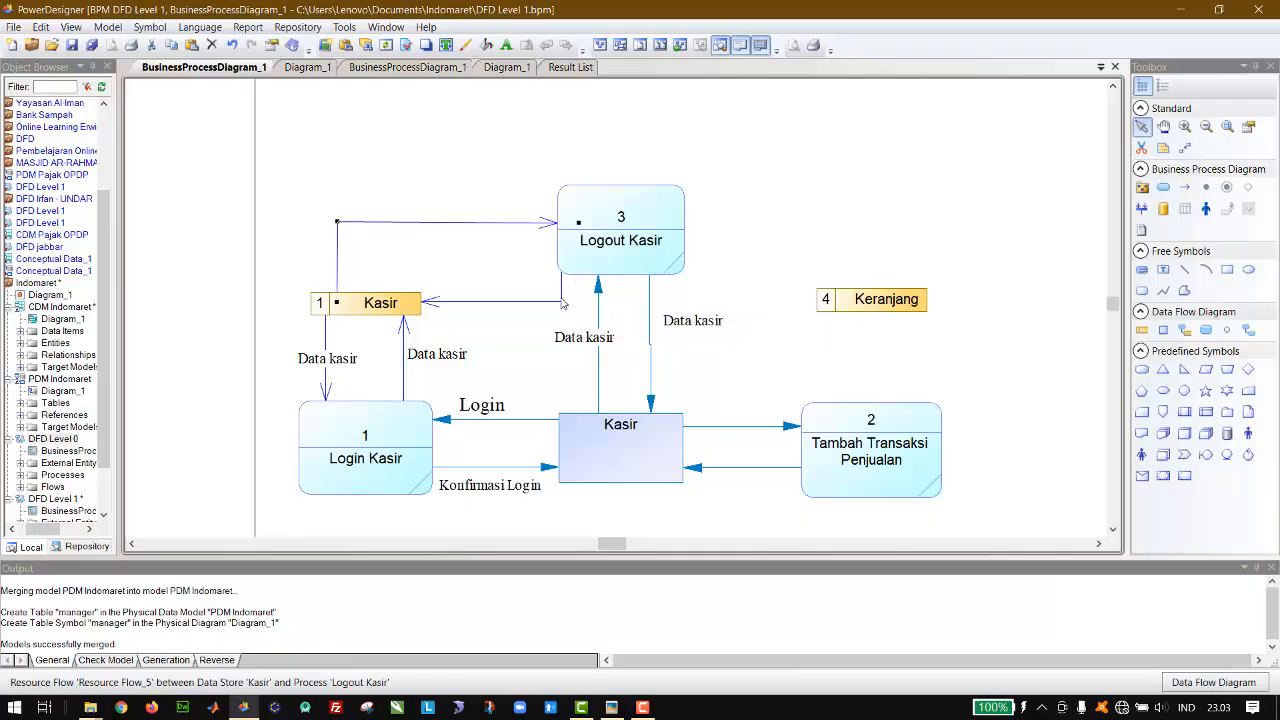
Step: Paste a Data kasir label beside each of the two flows between Logout Kasir and the Kasir data store
click(448, 362)
key(ctrl+v)
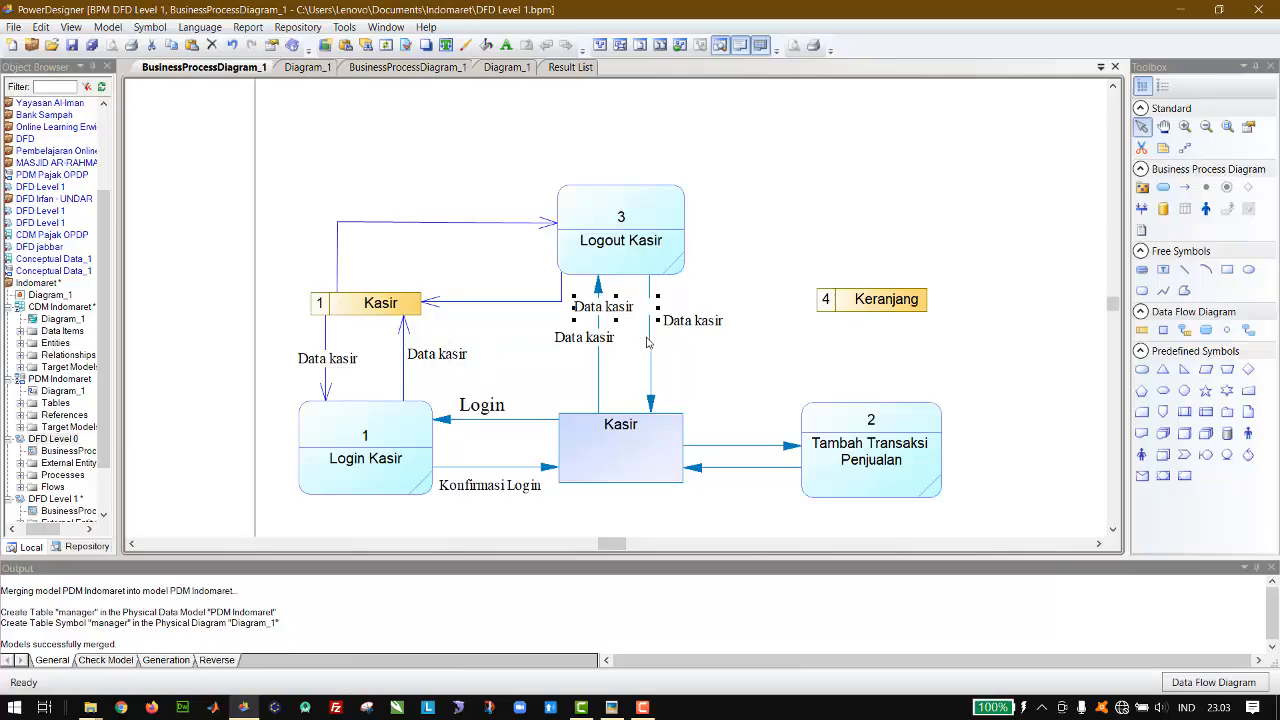
drag(613, 316, 491, 296)
key(ctrl+v)
drag(620, 310, 395, 248)
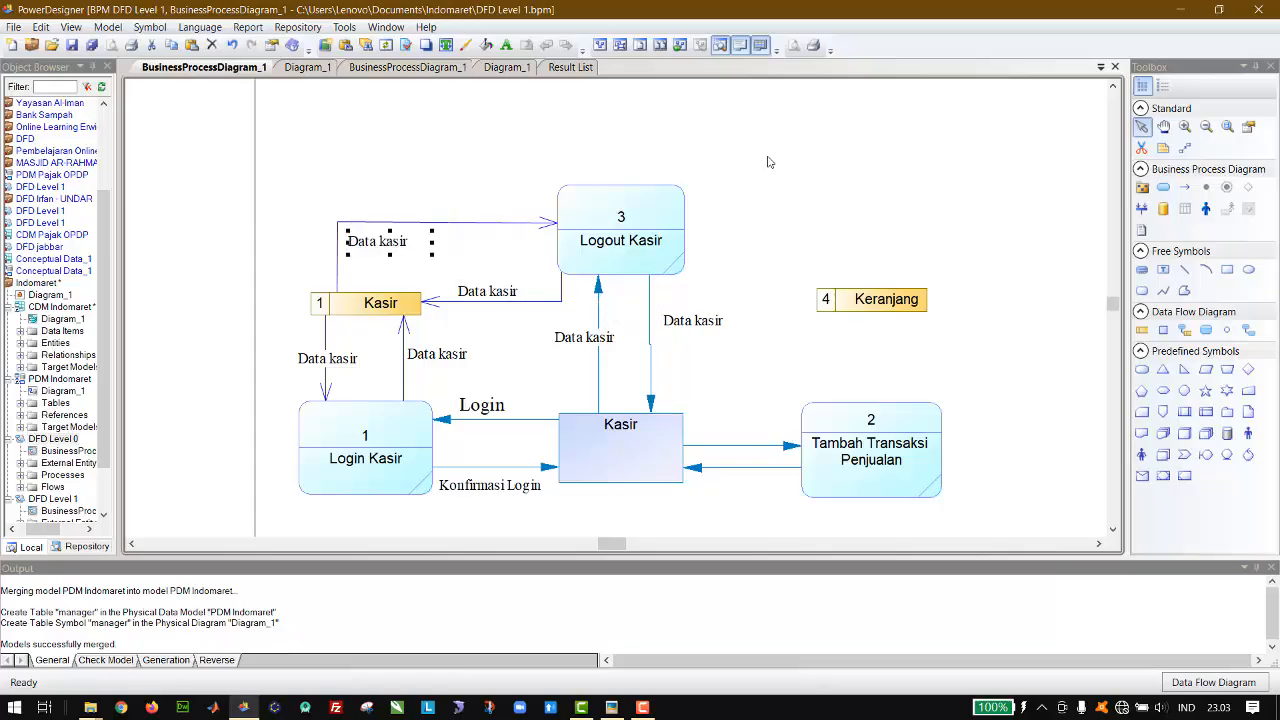
click(879, 225)
Step: Draw resource flows in both directions between the Logout Manager process and the Manager data store
scroll(879, 225, down, 10)
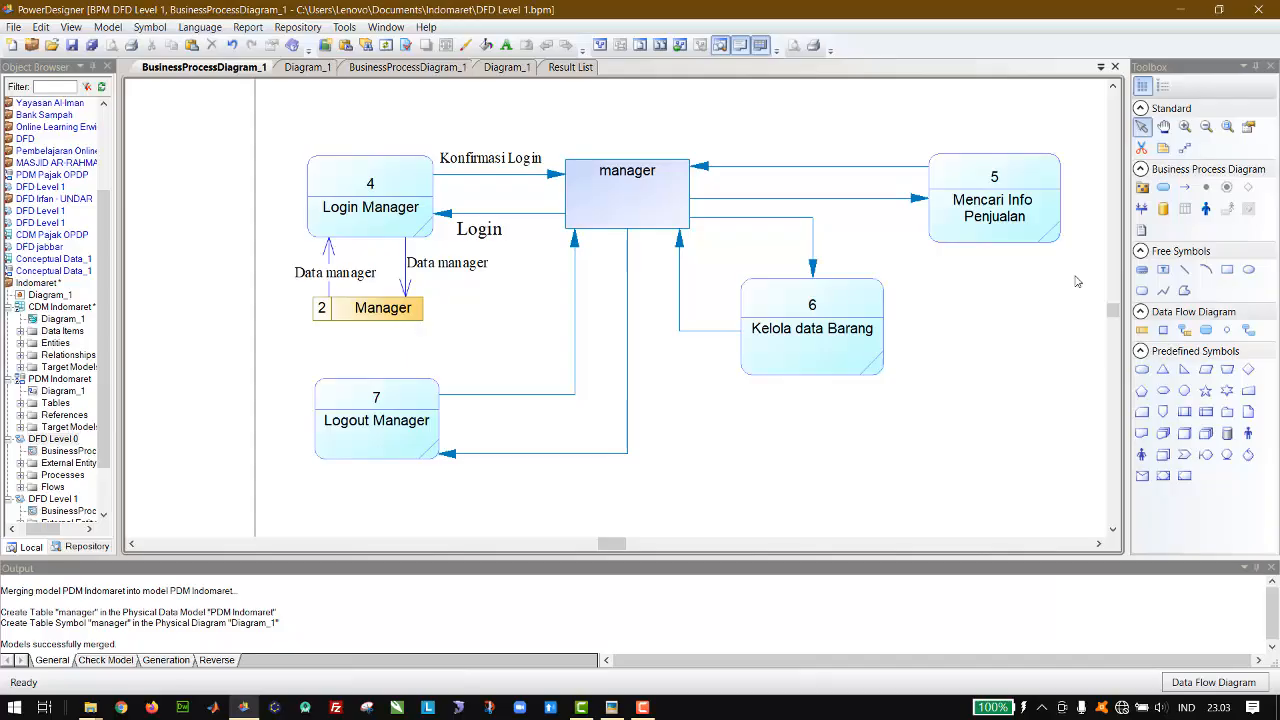
click(1184, 330)
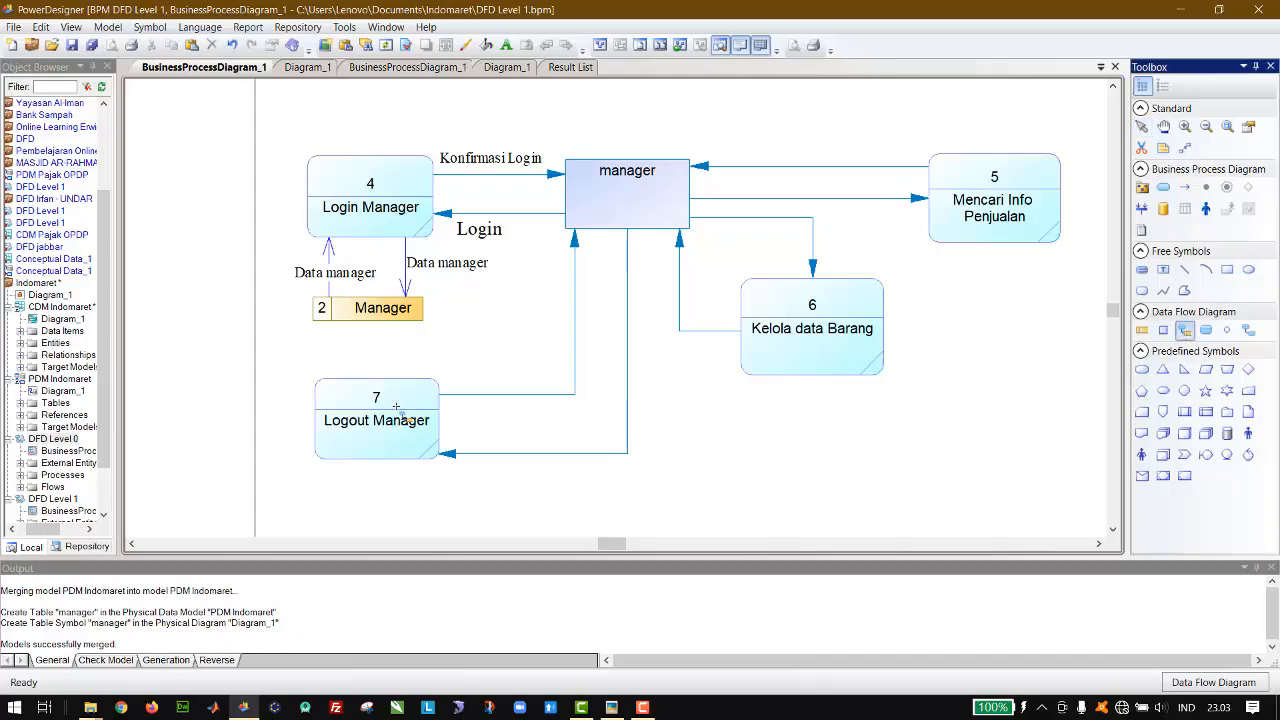
drag(414, 394, 405, 296)
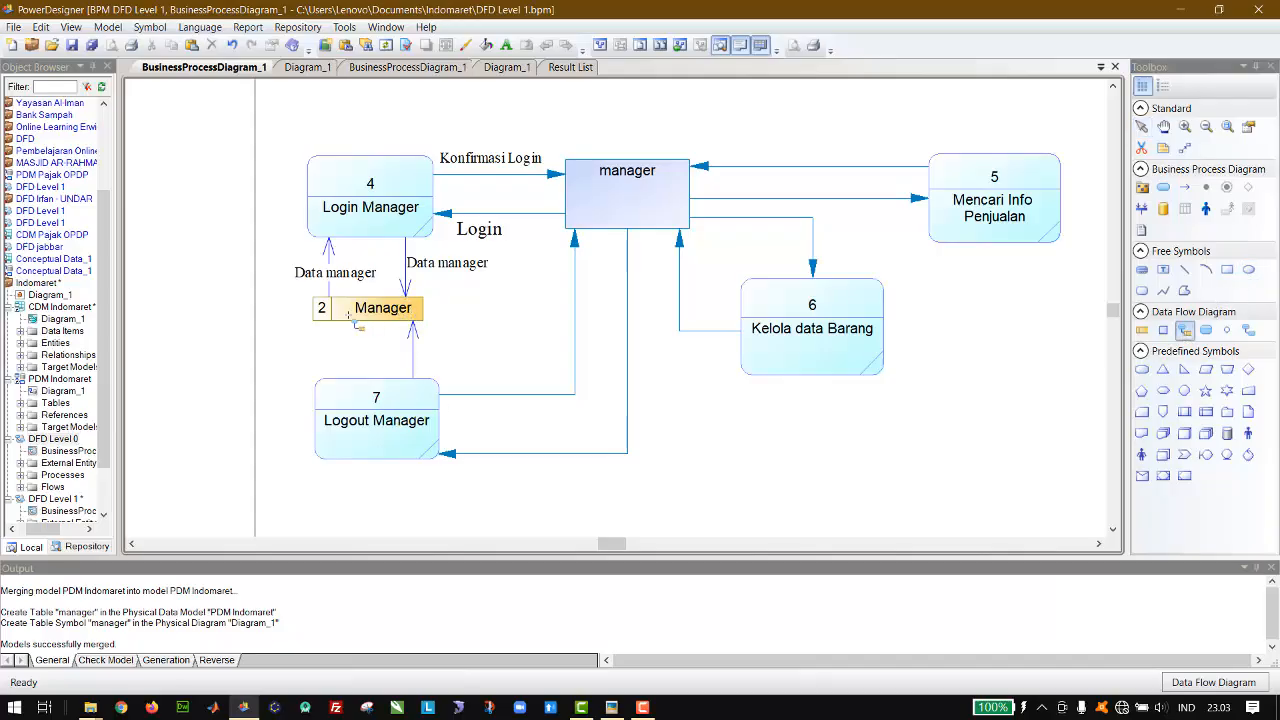
drag(336, 322, 336, 400)
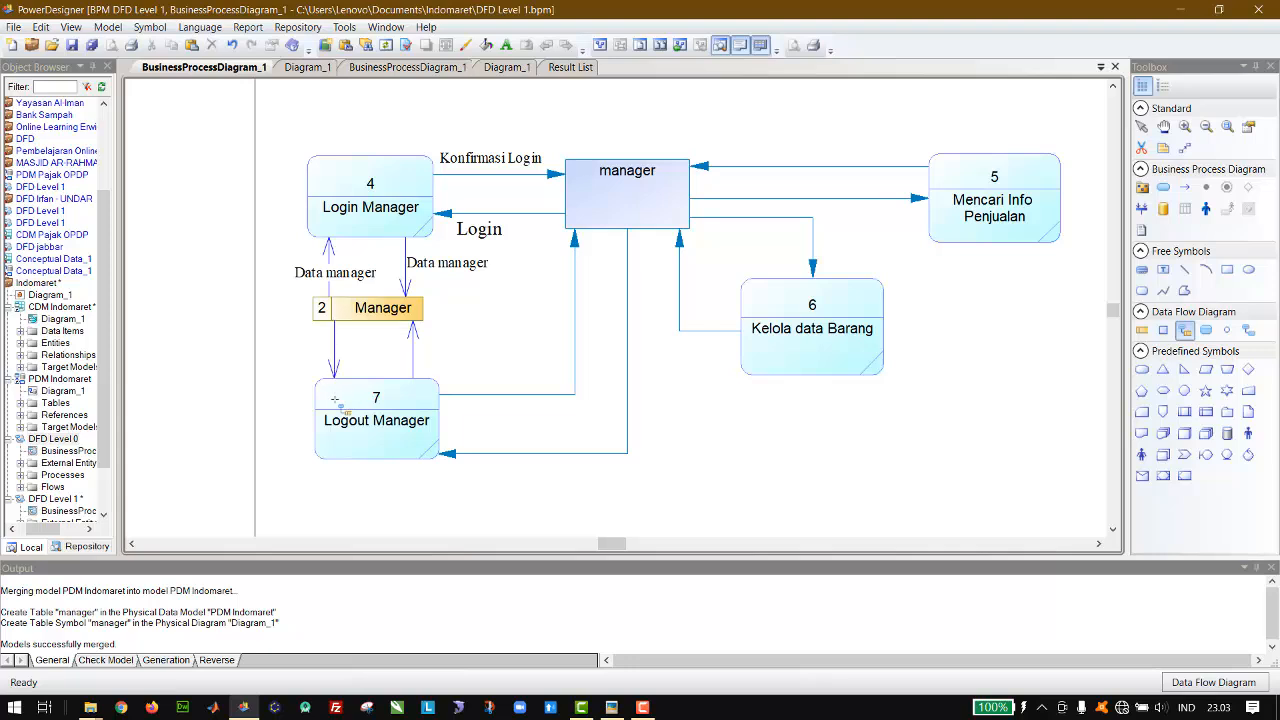
click(1141, 127)
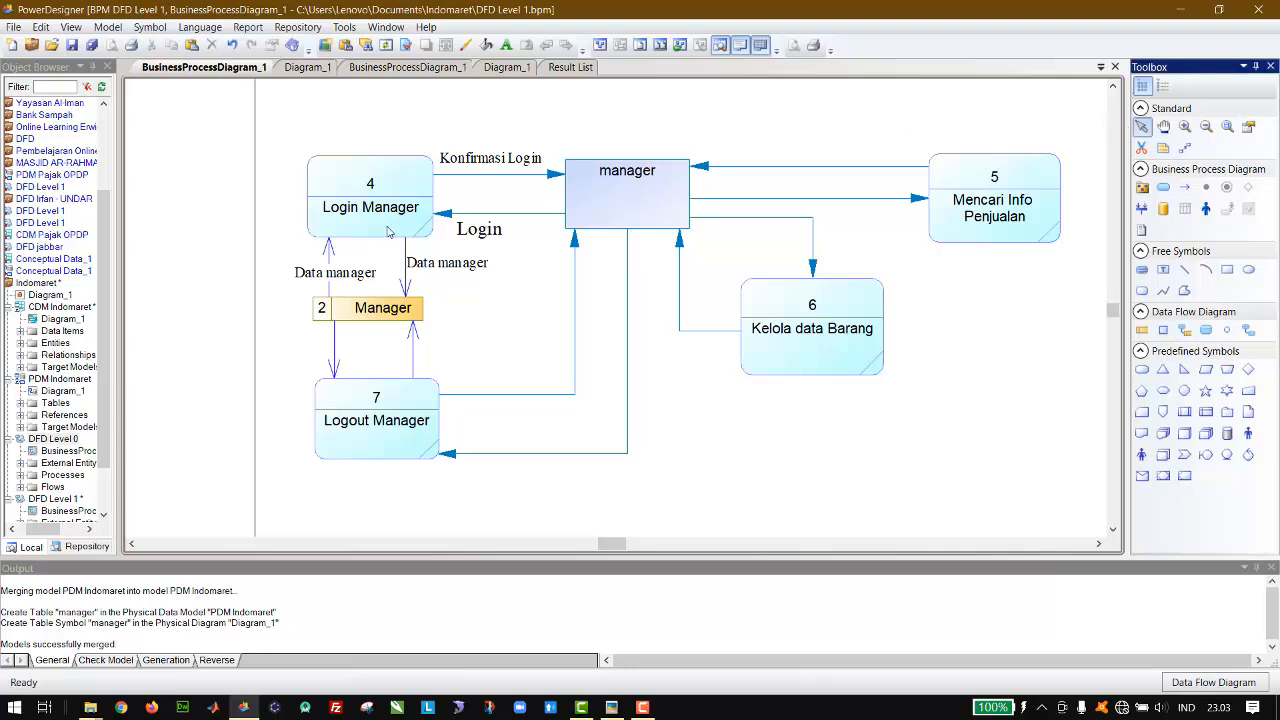
Step: Paste a Data manager label beside each of the two flows between Logout Manager and the Manager data store
click(447, 262)
key(ctrl+c)
key(ctrl+v)
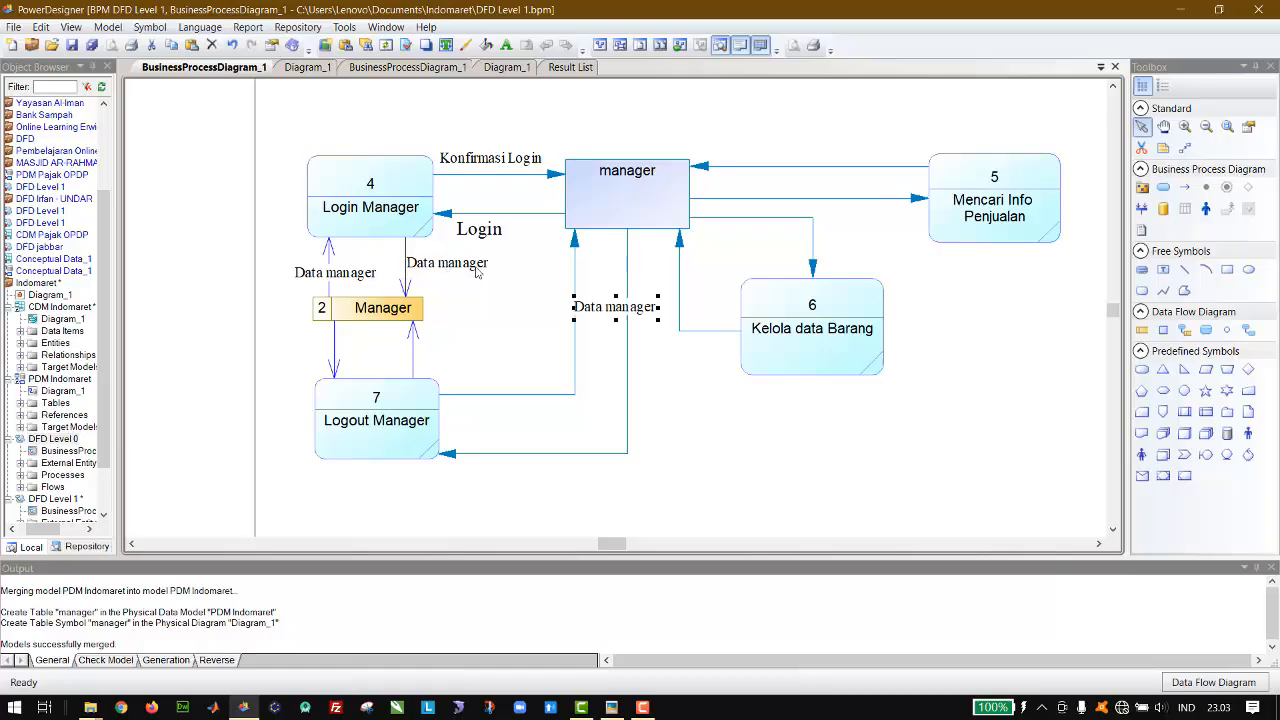
drag(596, 309, 437, 356)
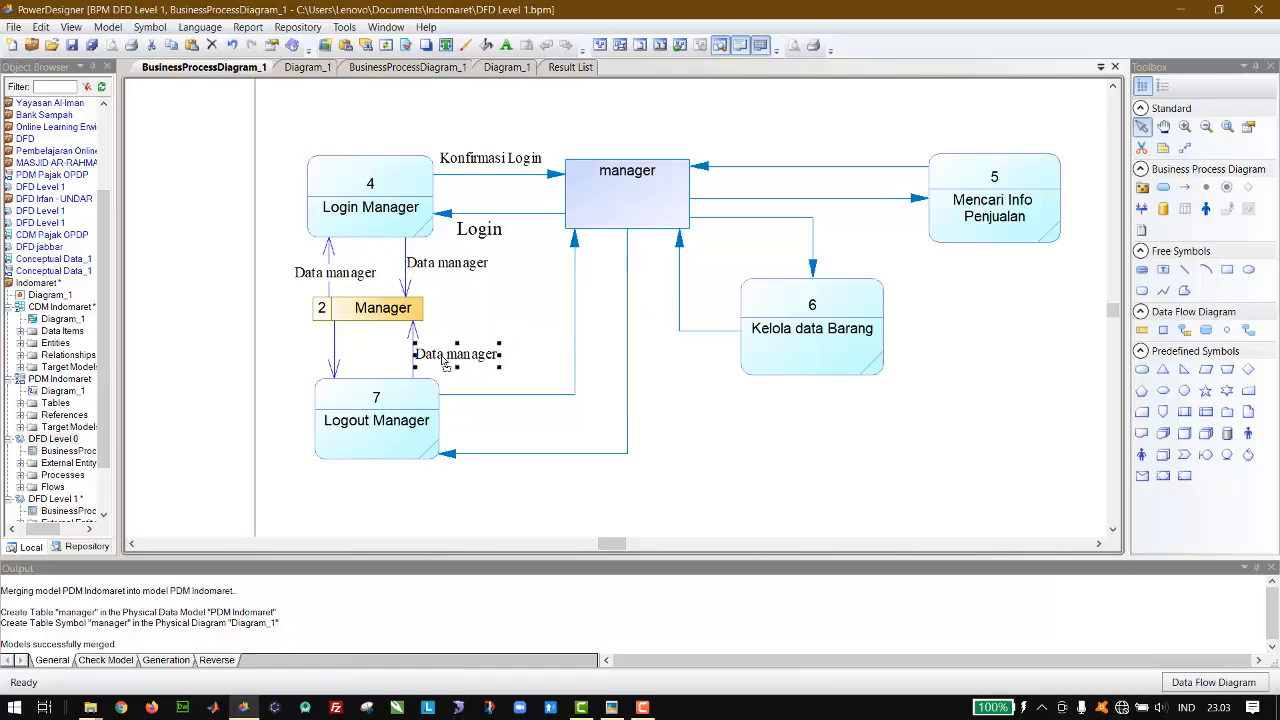
key(ctrl+v)
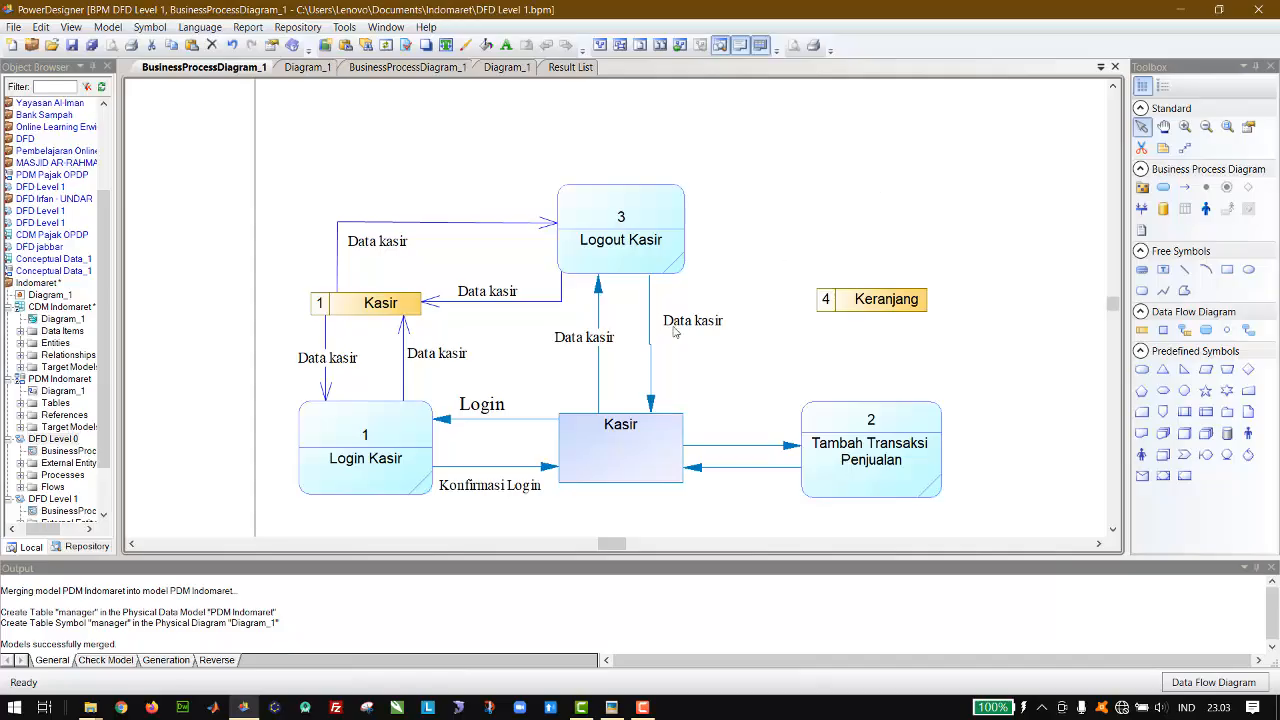
Step: Delete the Data kasir labels on the two flows between the Kasir entity and Logout Kasir
key(Delete)
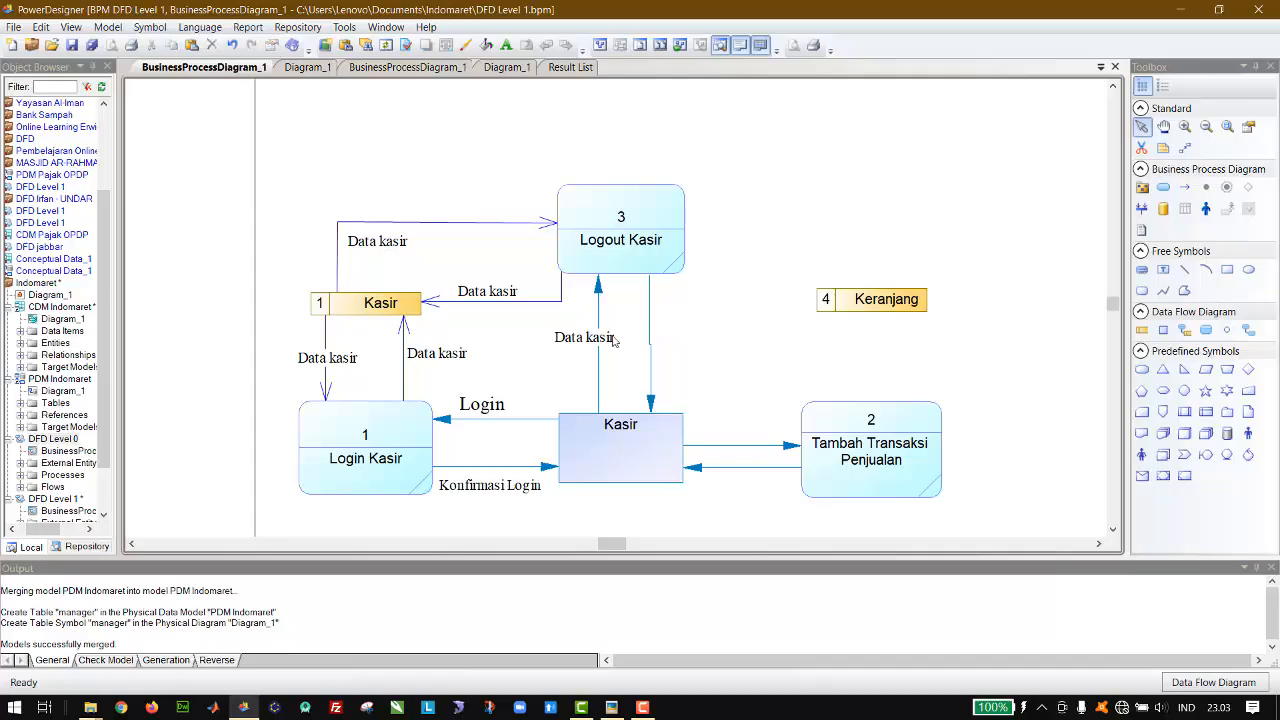
click(600, 339)
key(Delete)
Step: Copy the Login label beside the flow from the Kasir entity up to Logout Kasir and change its text to Logout
click(489, 404)
key(ctrl+c)
key(ctrl+v)
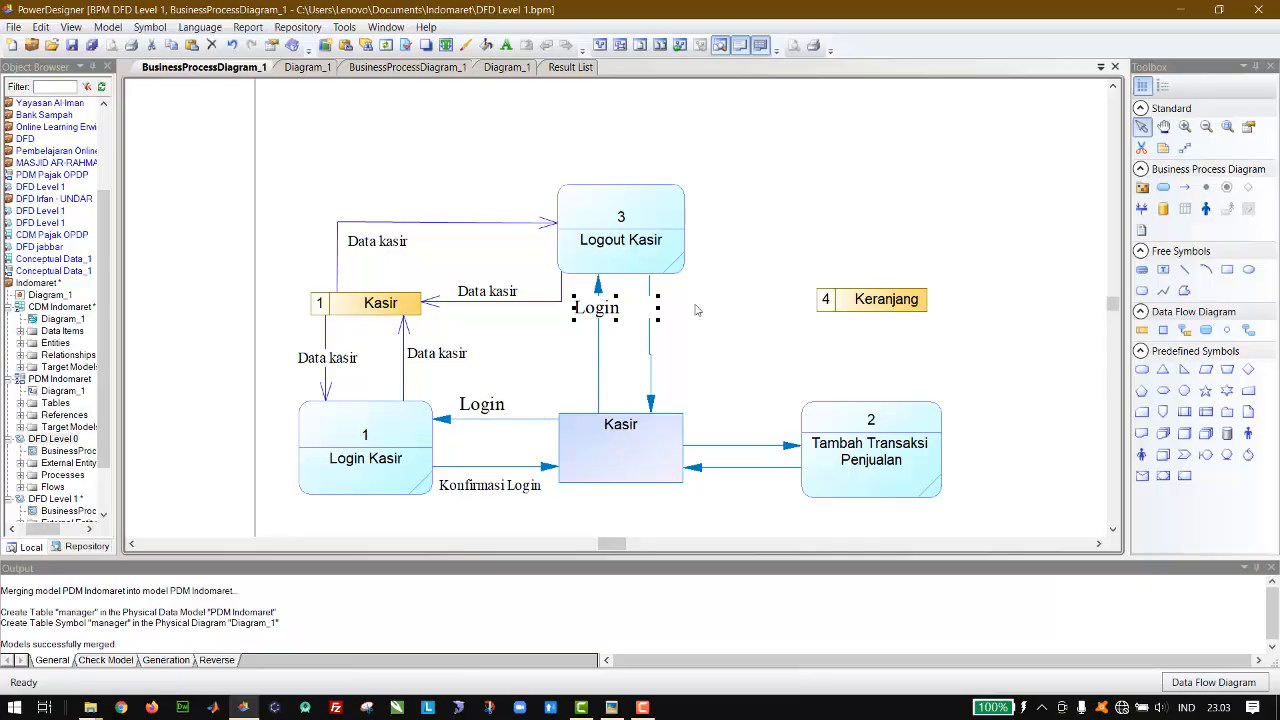
drag(614, 314, 624, 360)
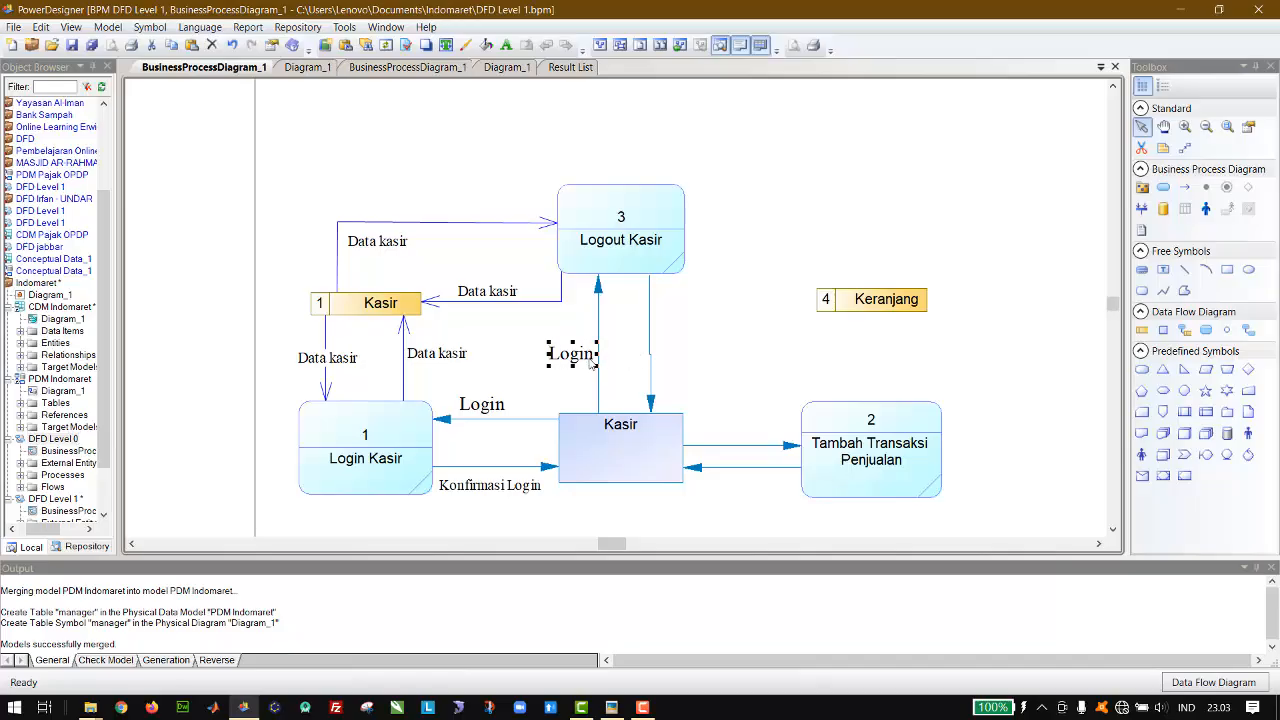
double_click(579, 357)
key(ctrl+a)
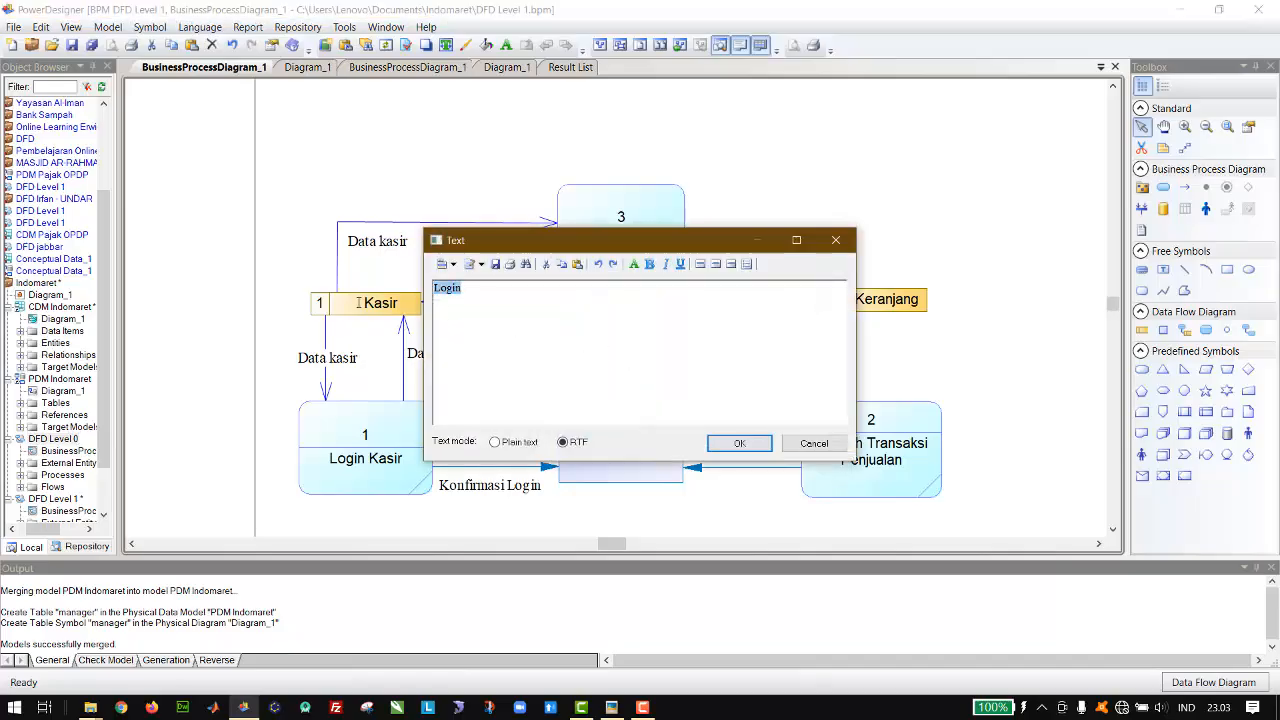
text(Lo)
click(739, 443)
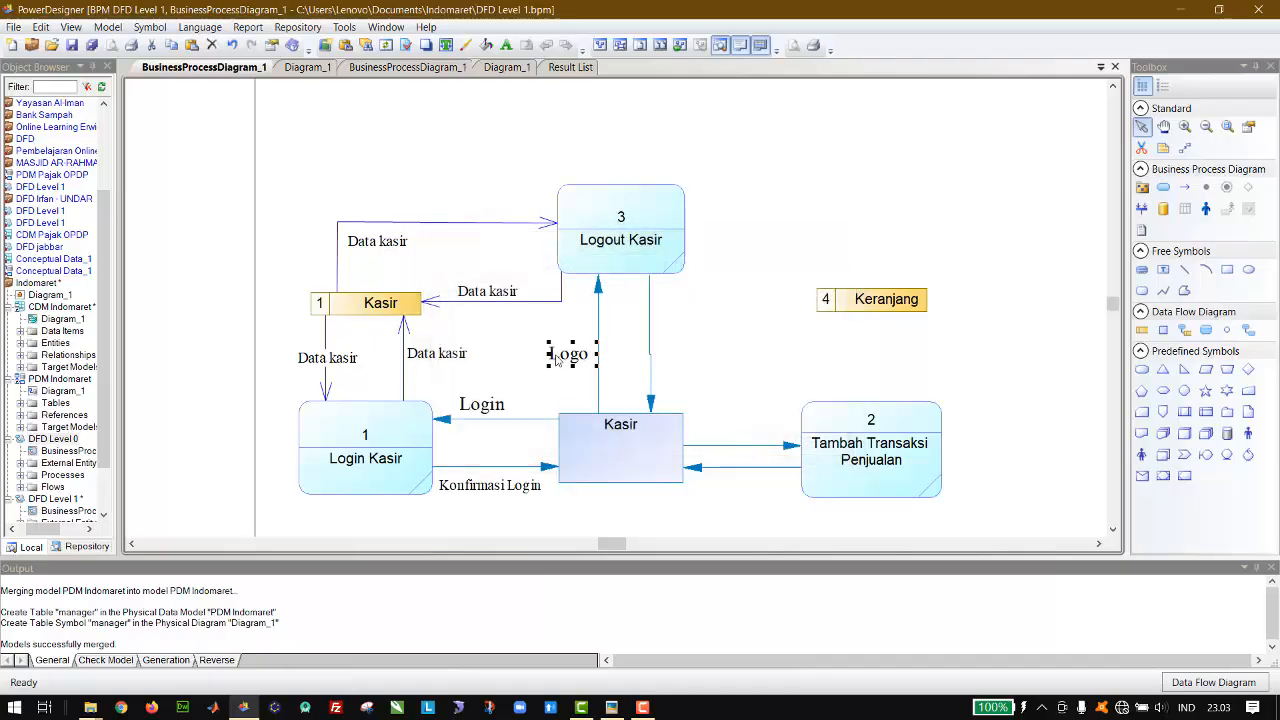
drag(547, 354, 534, 354)
Step: Copy the Konfirmasi Login label onto the flow from Logout Kasir to the Kasir entity and change its text to Konfirmasi Logout
click(478, 488)
key(ctrl+v)
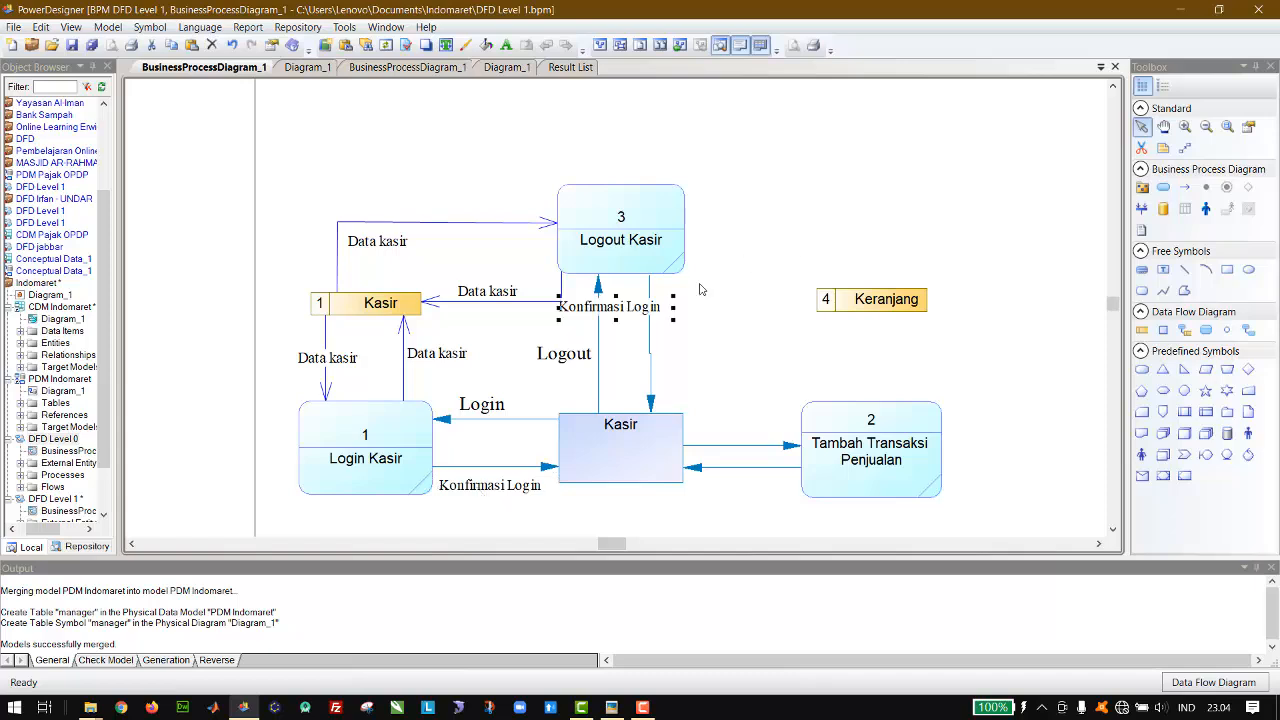
drag(641, 316, 698, 348)
double_click(696, 343)
click(539, 290)
key(BackSpace)
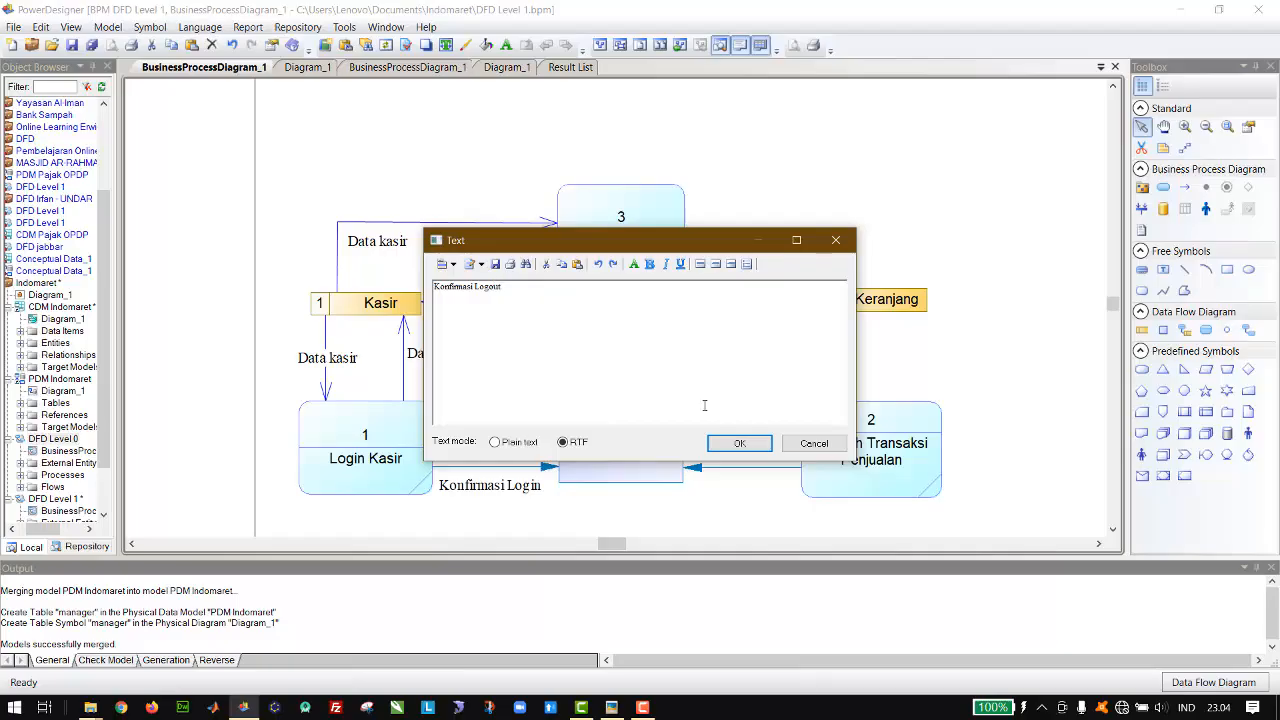
click(737, 443)
Step: Place a copy of the Login label beside the flow from the manager entity to Logout Manager
scroll(731, 445, down, 9)
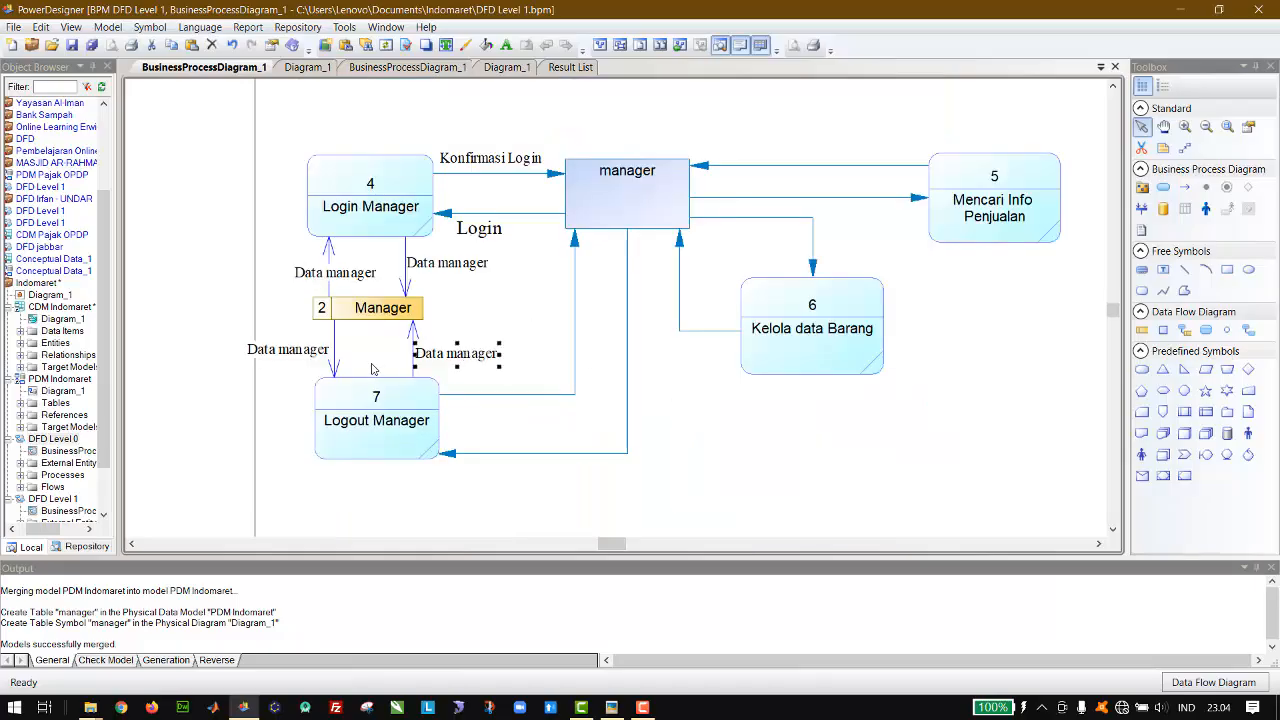
click(491, 227)
drag(491, 234, 674, 450)
Step: Copy the Konfirmasi Login label under the flow leaving Logout Manager and change its text to Konfirmasi Logout
key(ctrl+c)
key(ctrl+v)
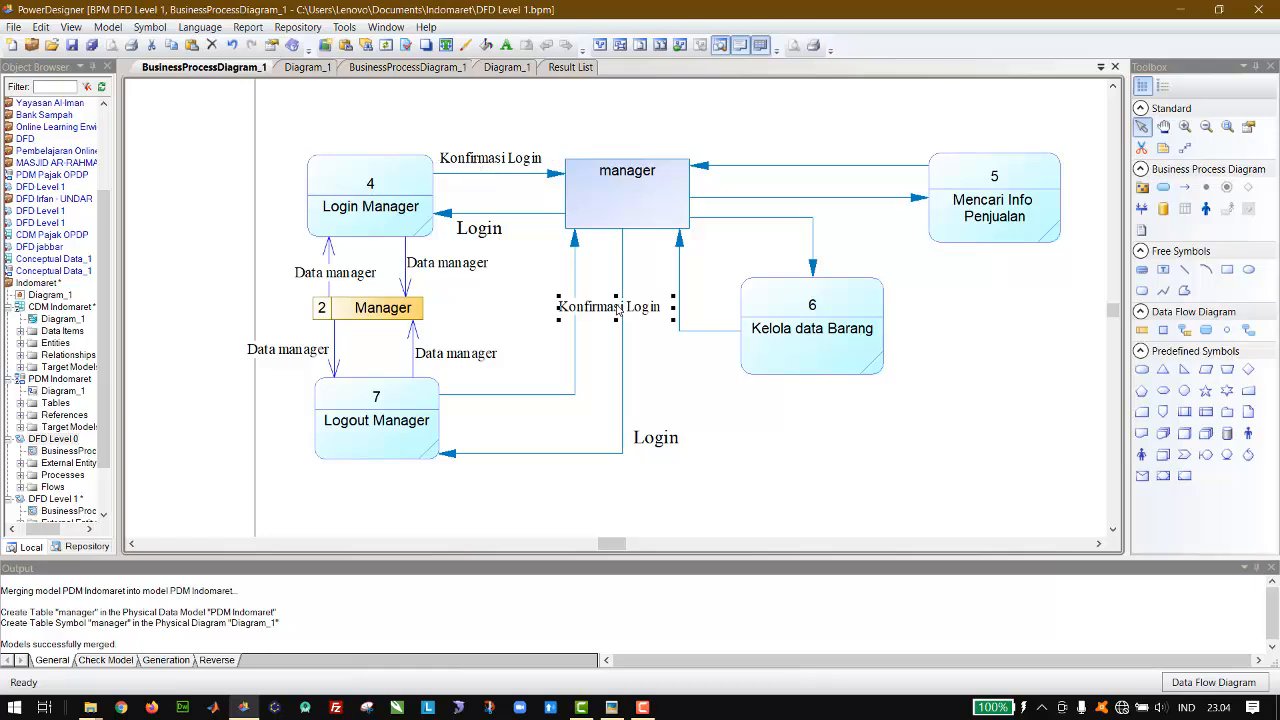
drag(617, 311, 515, 410)
double_click(518, 411)
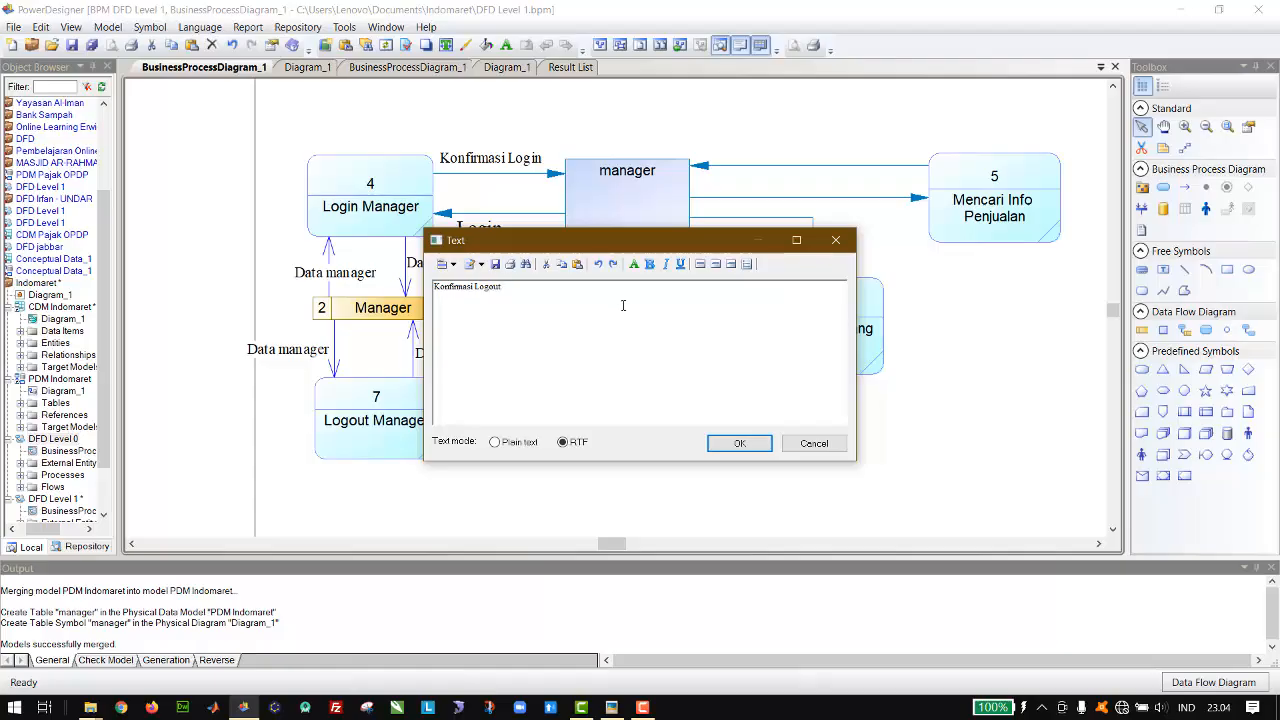
click(740, 443)
Step: Change the text of the Login label beside the flow into Logout Manager to Logout
click(660, 440)
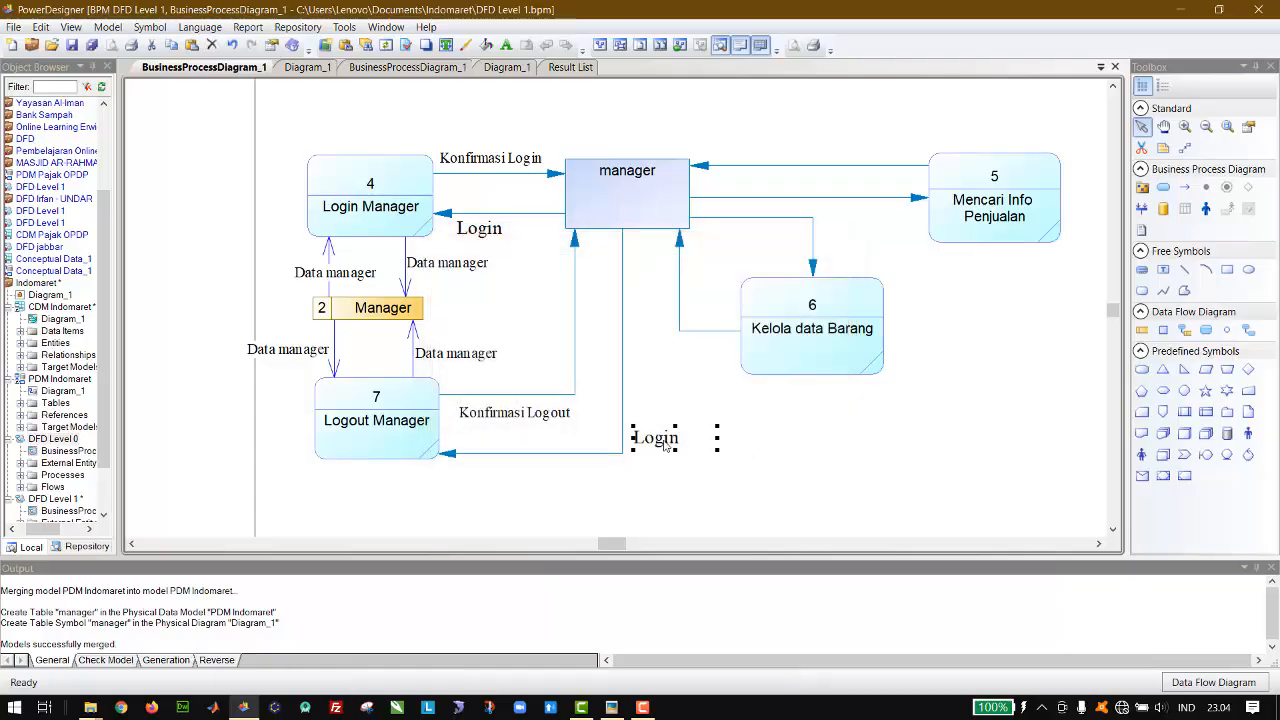
double_click(660, 440)
click(583, 317)
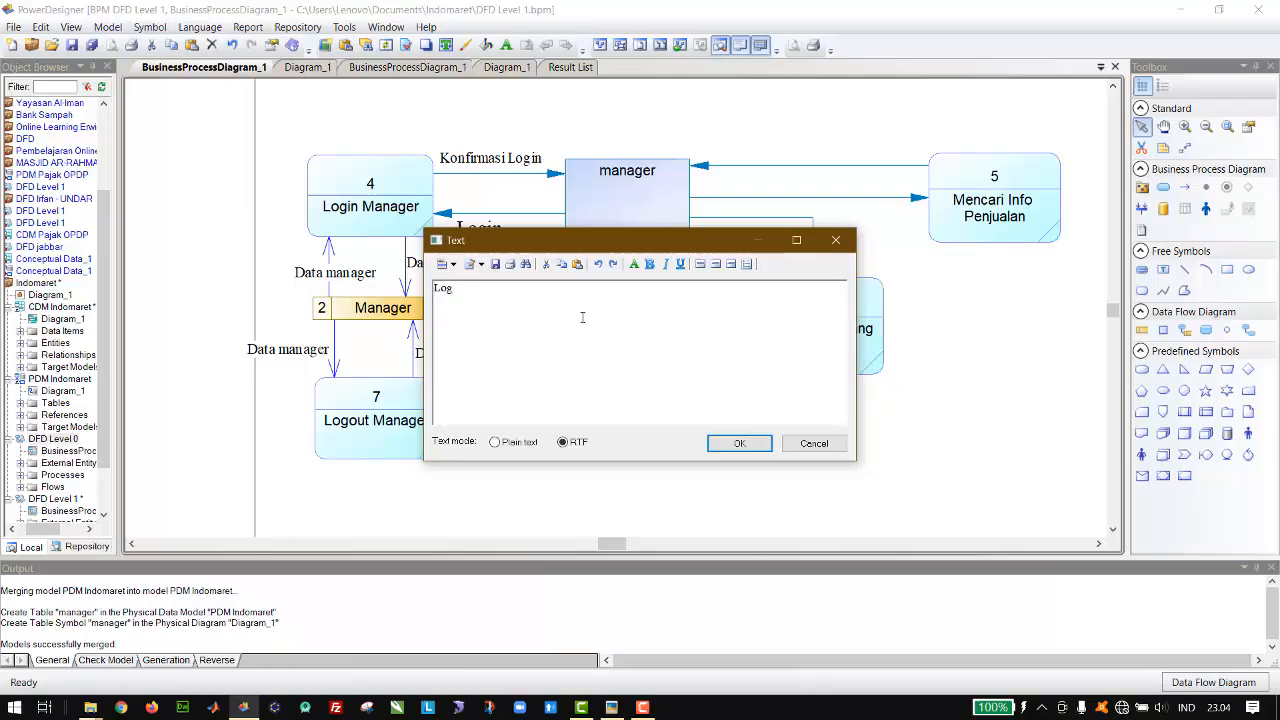
click(740, 446)
click(836, 432)
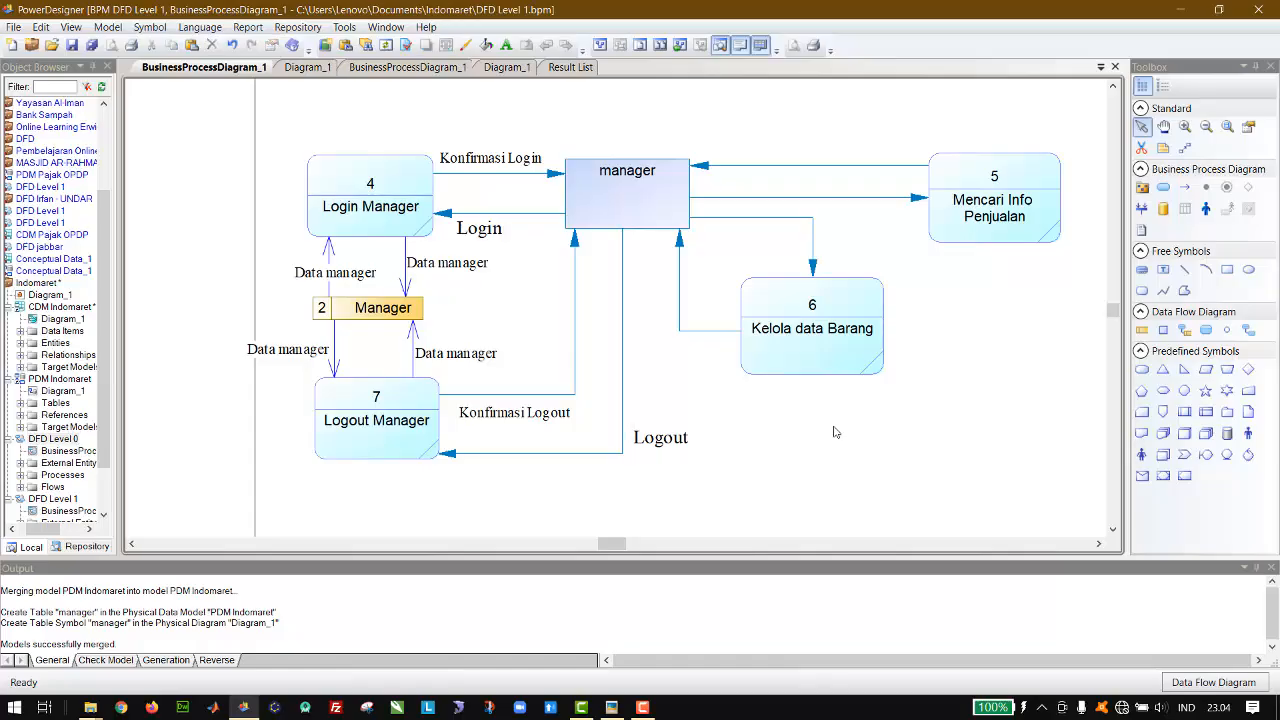
Step: Review the Kasir and manager parts of the diagram for processes and data stores that still need connecting flows
scroll(836, 432, up, 1)
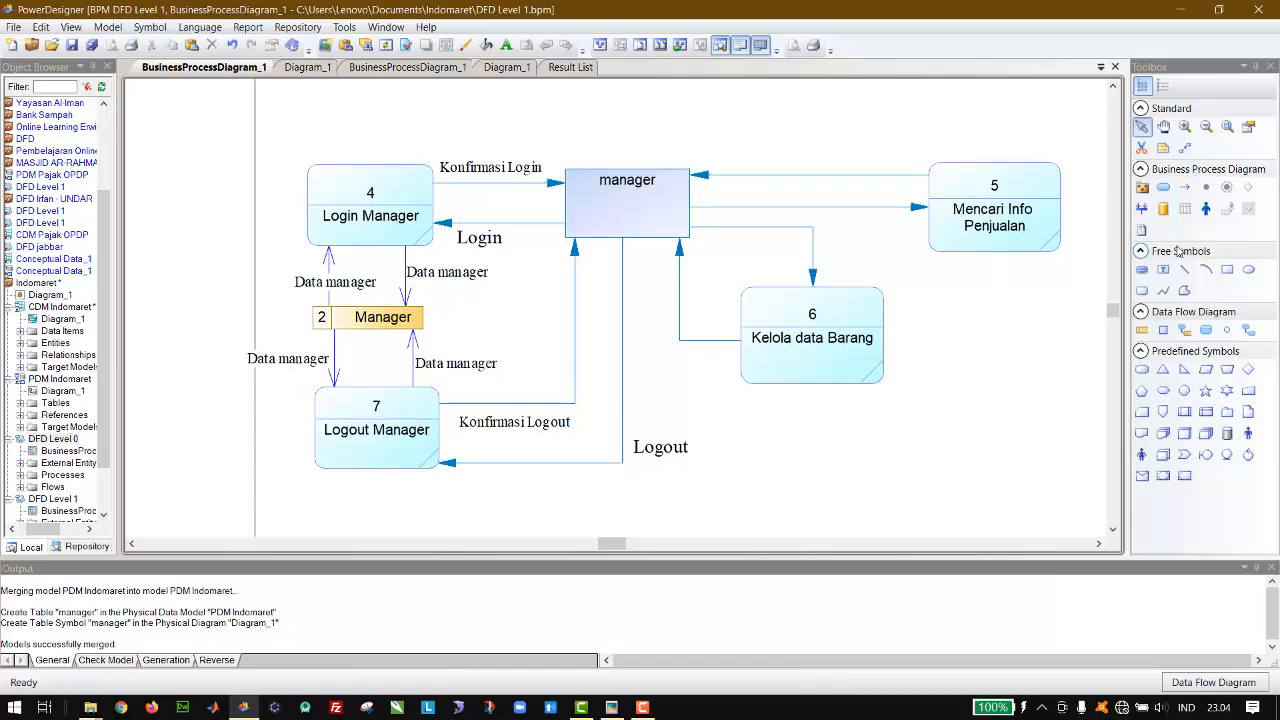
scroll(949, 398, down, 10)
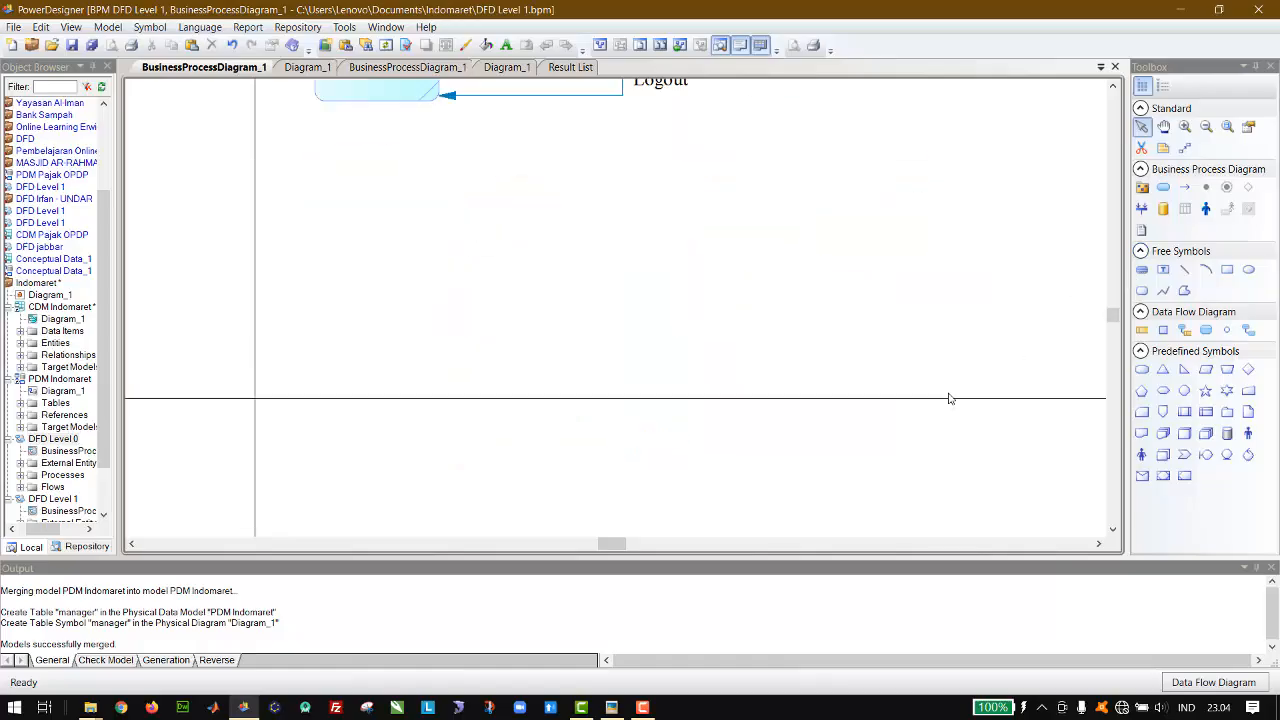
scroll(949, 398, up, 10)
scroll(949, 398, down, 5)
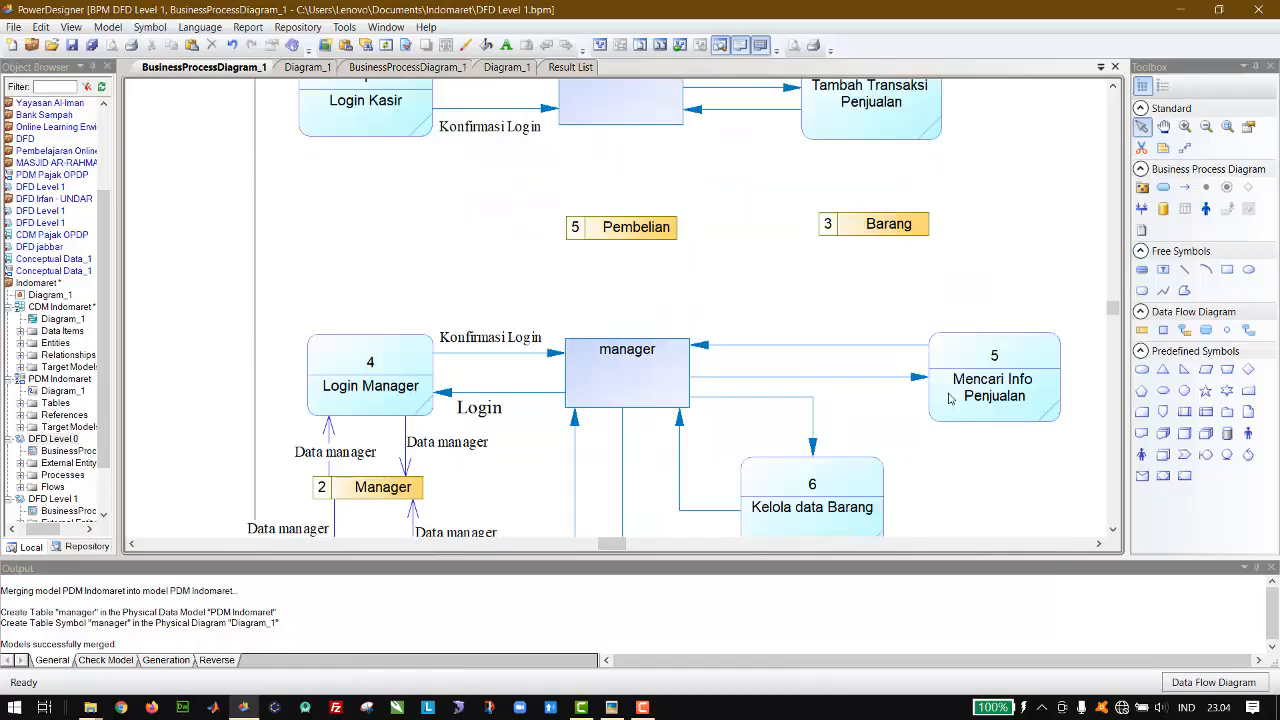
scroll(949, 398, up, 4)
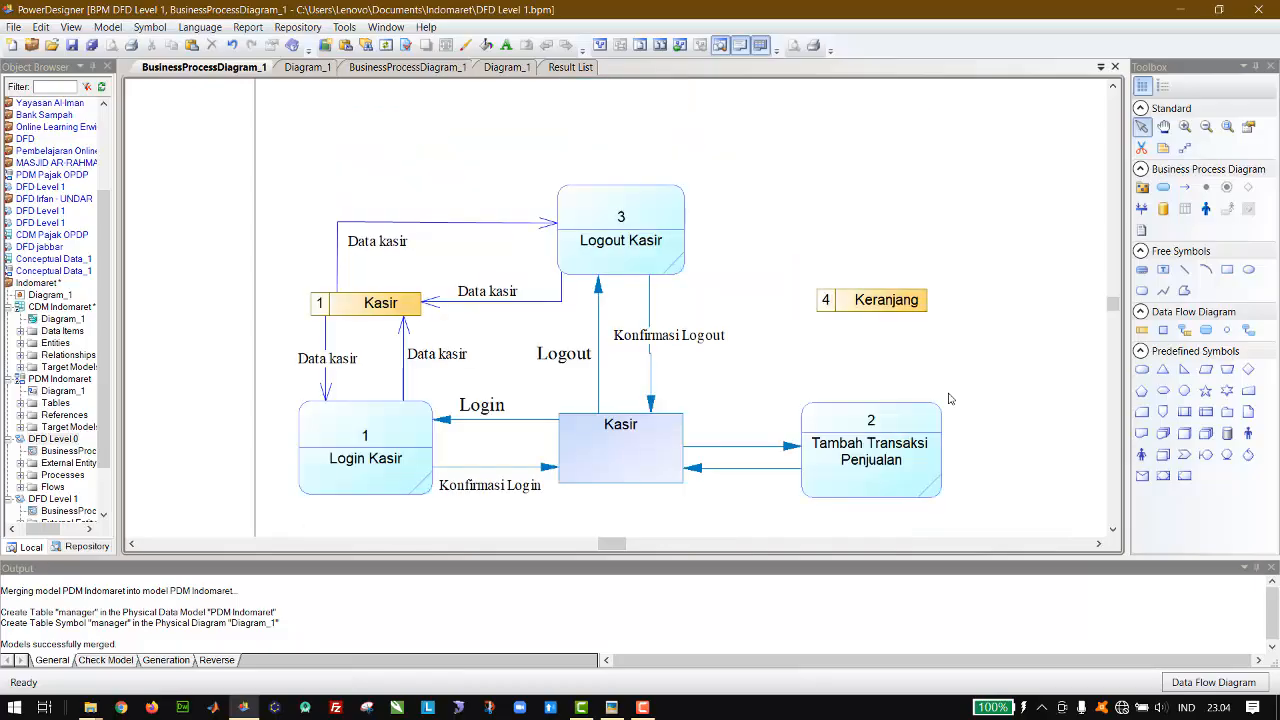
scroll(949, 398, down, 7)
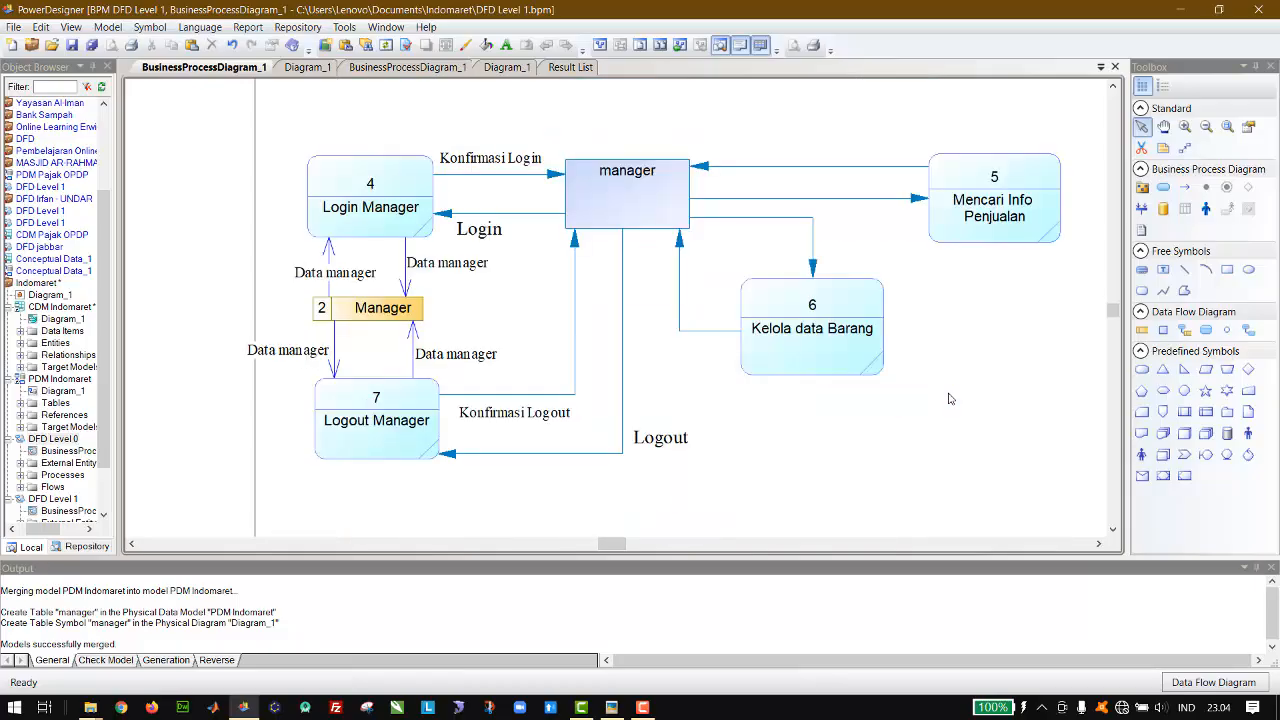
scroll(949, 398, up, 3)
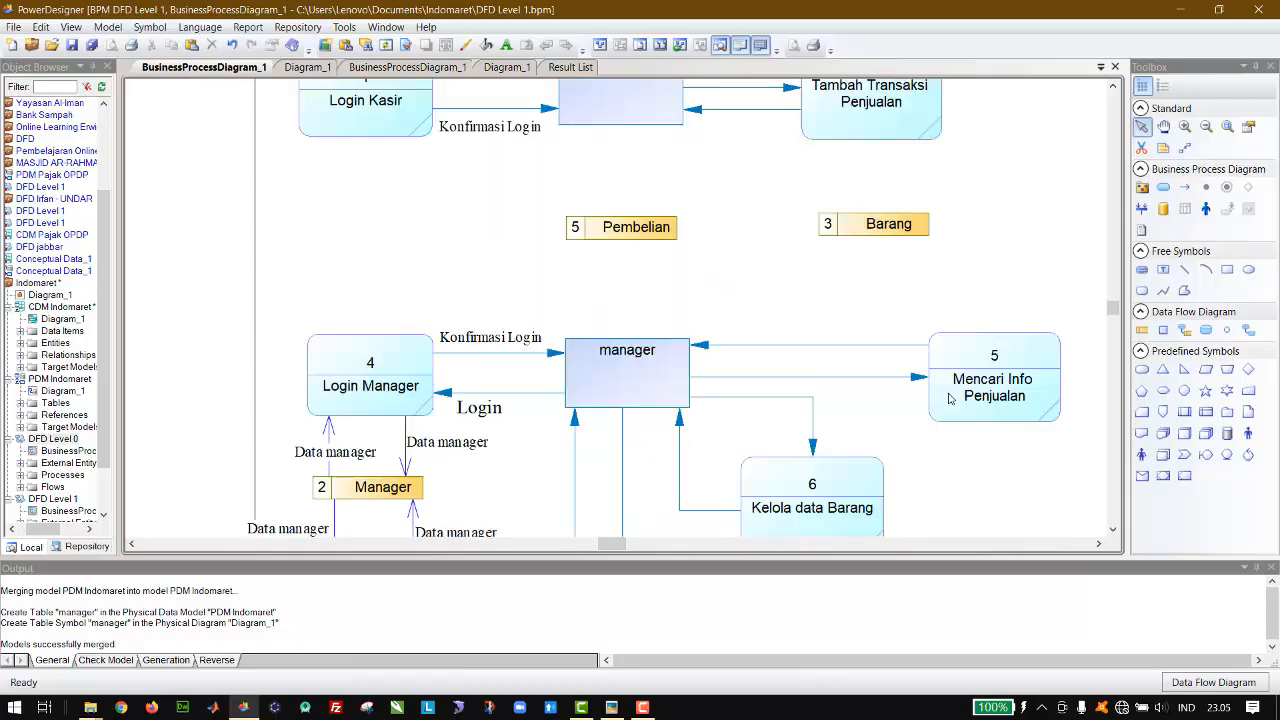
scroll(949, 398, up, 3)
scroll(949, 398, up, 3)
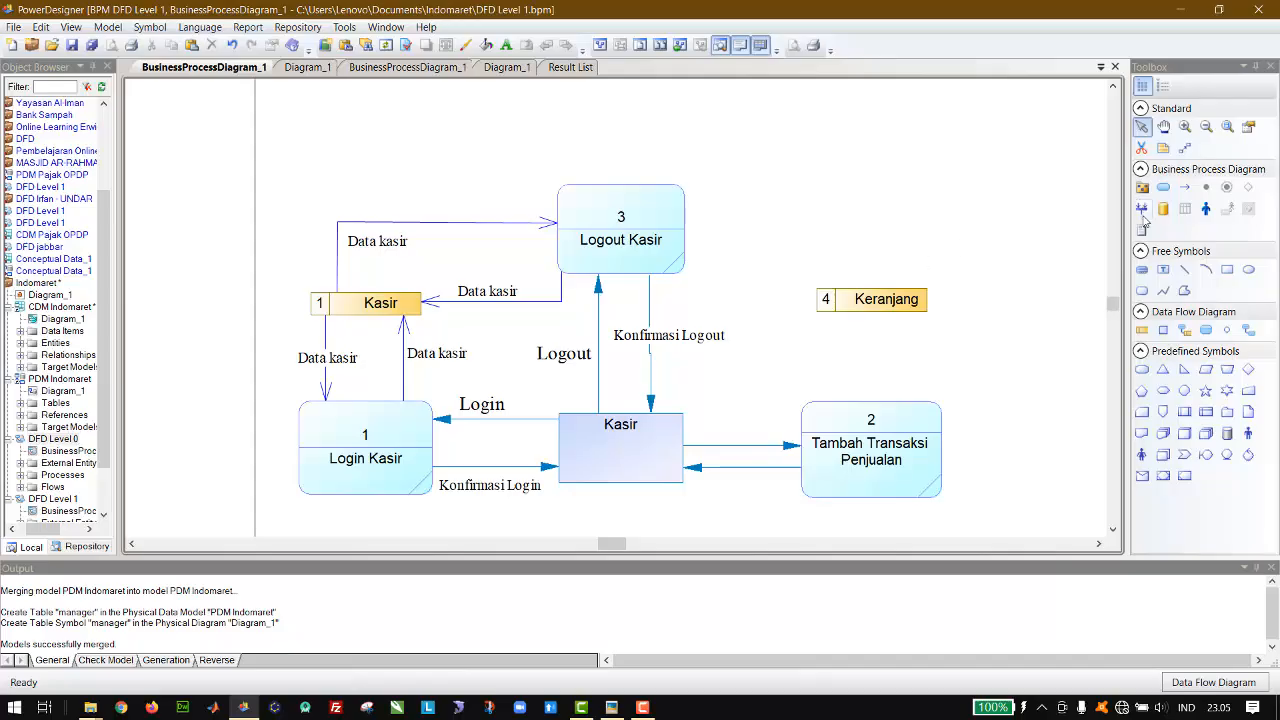
Step: Move the Keranjang data store to the right of the Tambah Transaksi Penjualan process
click(922, 310)
drag(988, 360, 1071, 462)
click(1113, 531)
click(1113, 531)
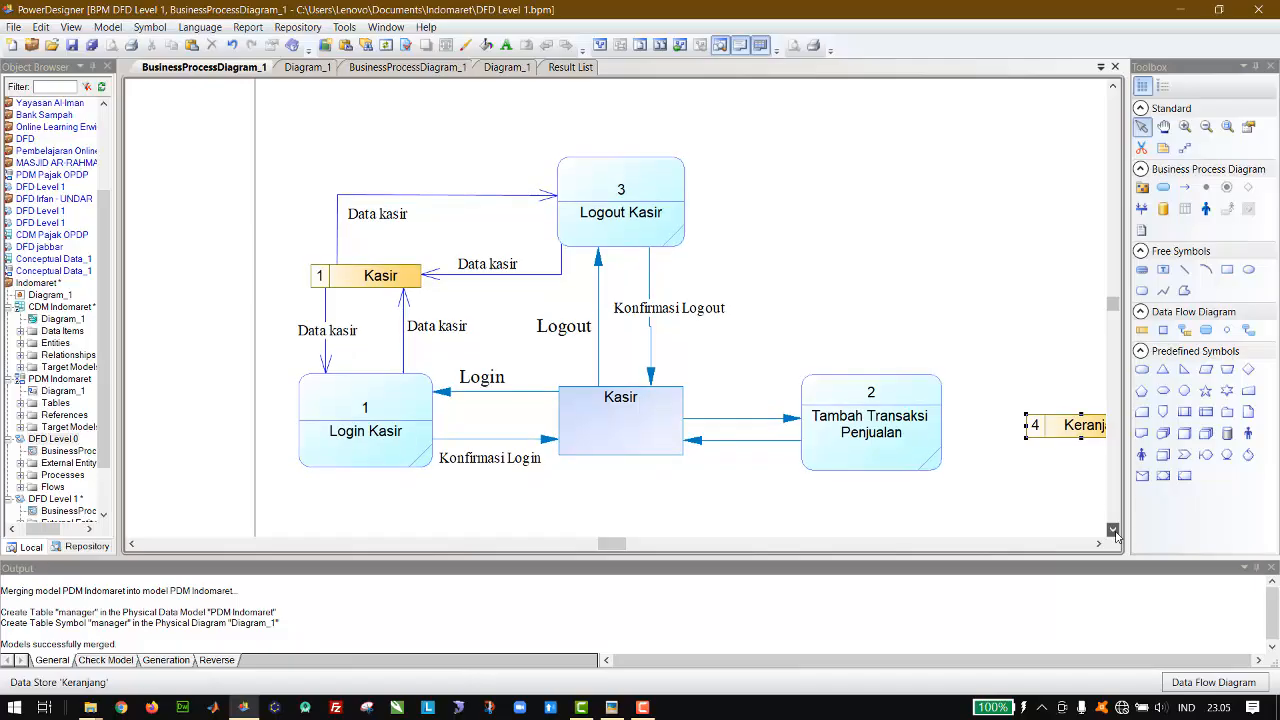
click(1113, 531)
click(1113, 531)
click(1113, 531)
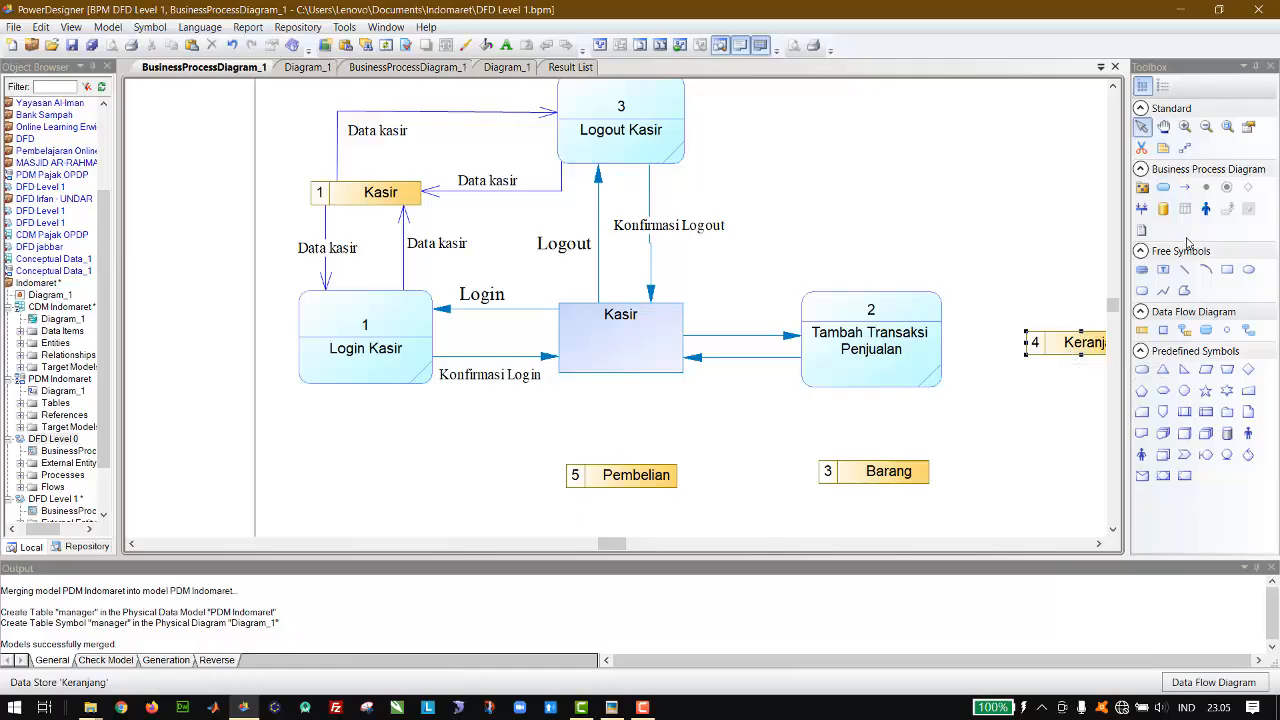
Step: Draw resource flows in both directions between Tambah Transaksi Penjualan and the Keranjang data store, straightening the returning flow
click(1184, 330)
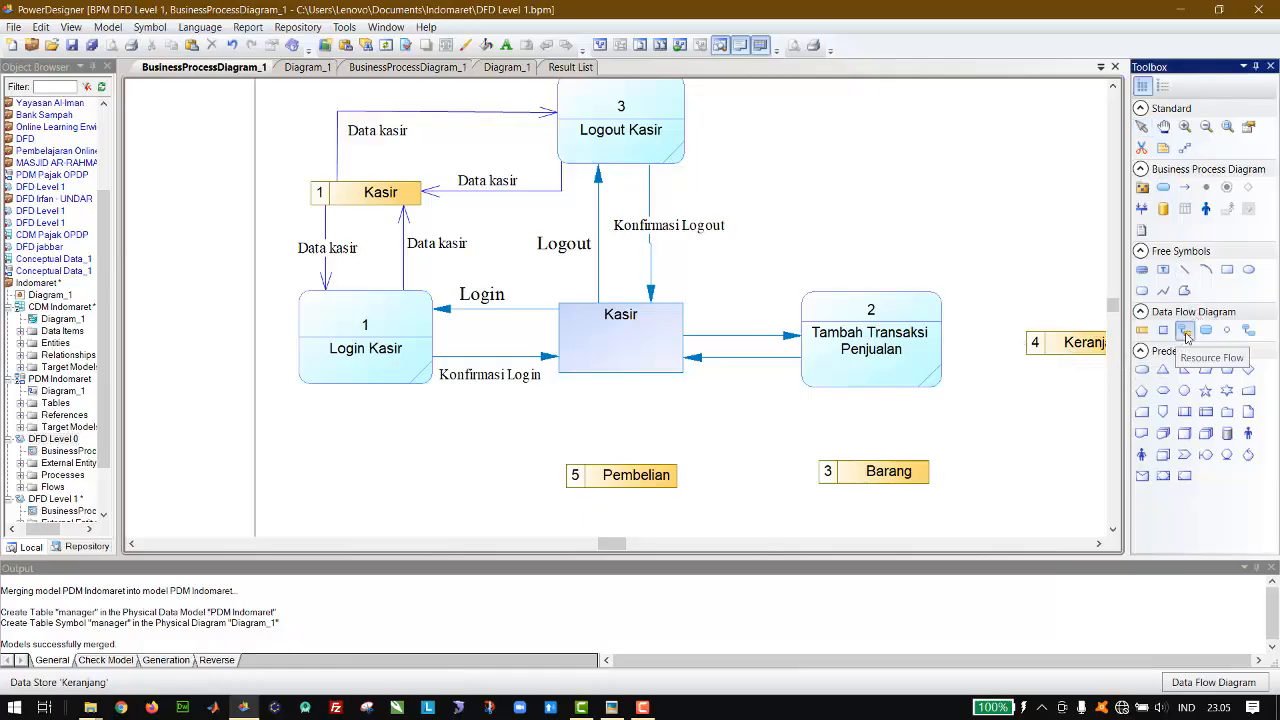
drag(935, 342, 915, 374)
click(1141, 126)
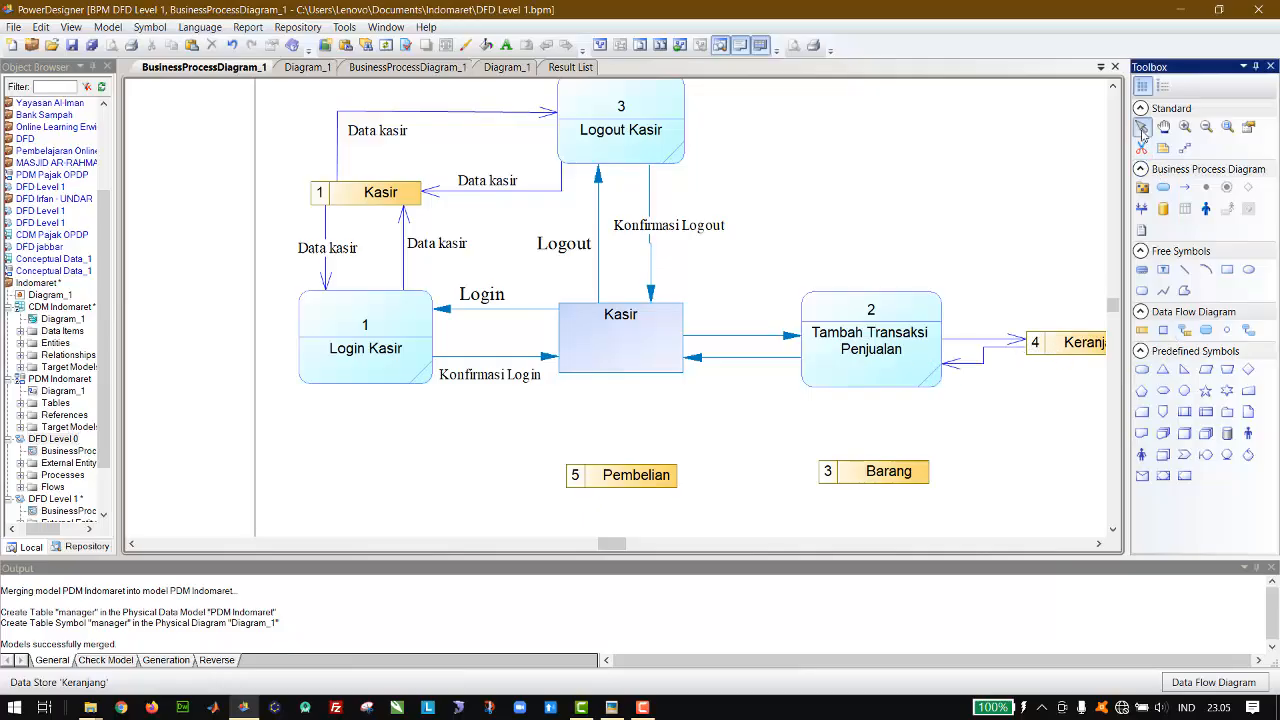
click(982, 362)
drag(974, 350, 978, 352)
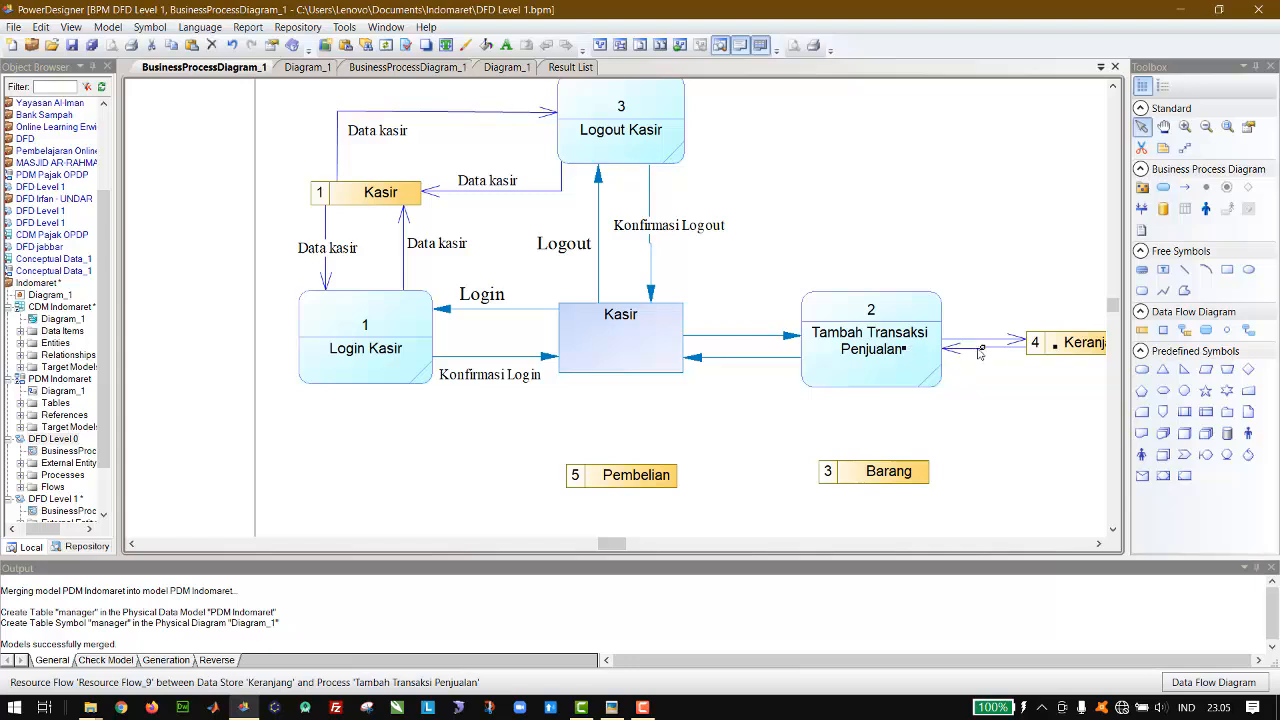
click(1053, 390)
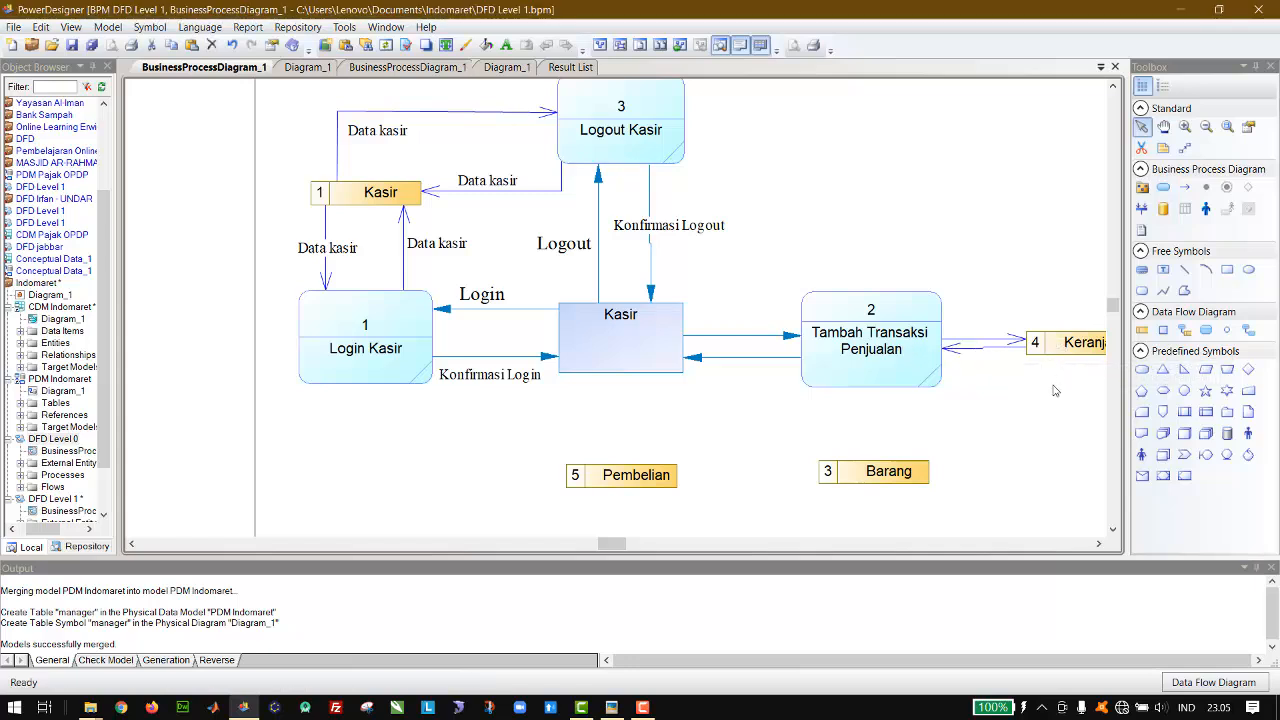
Step: Copy a Data kasir label above the flows between Tambah Transaksi Penjualan and Keranjang, change its text to Data keranjang, and widen it
click(482, 185)
key(ctrl+c)
key(ctrl+v)
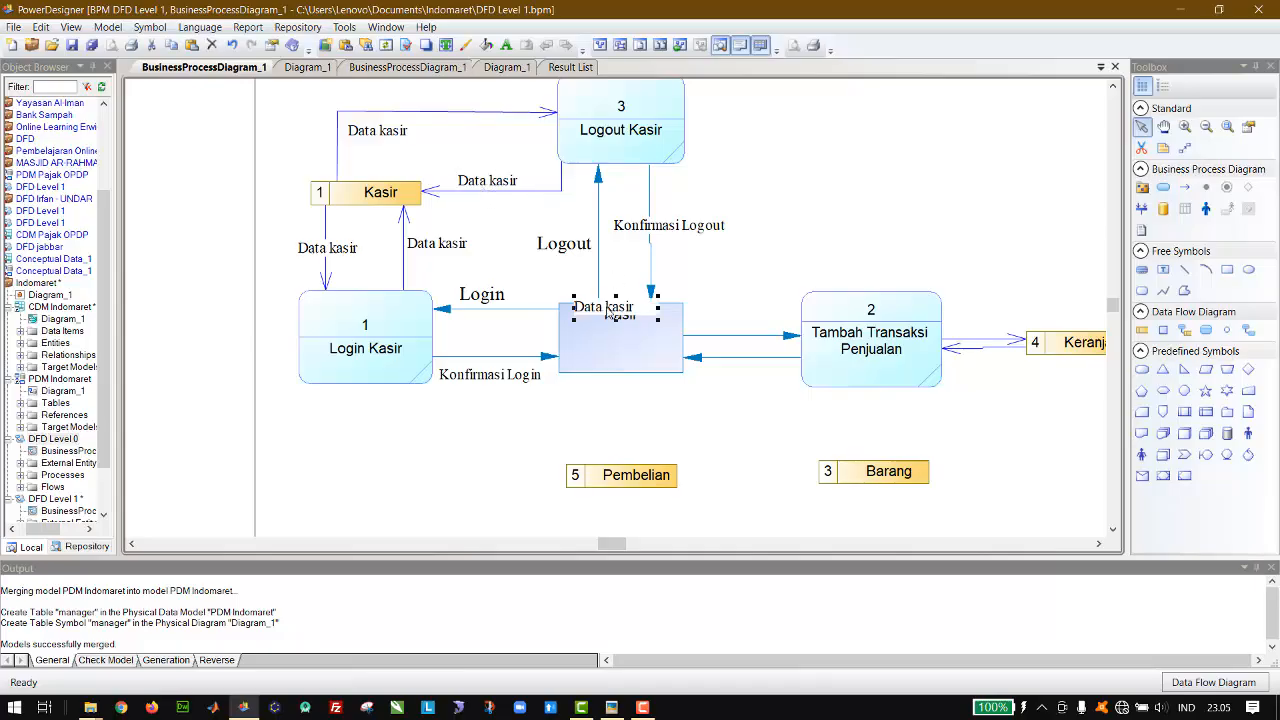
drag(610, 306, 1000, 284)
double_click(1000, 284)
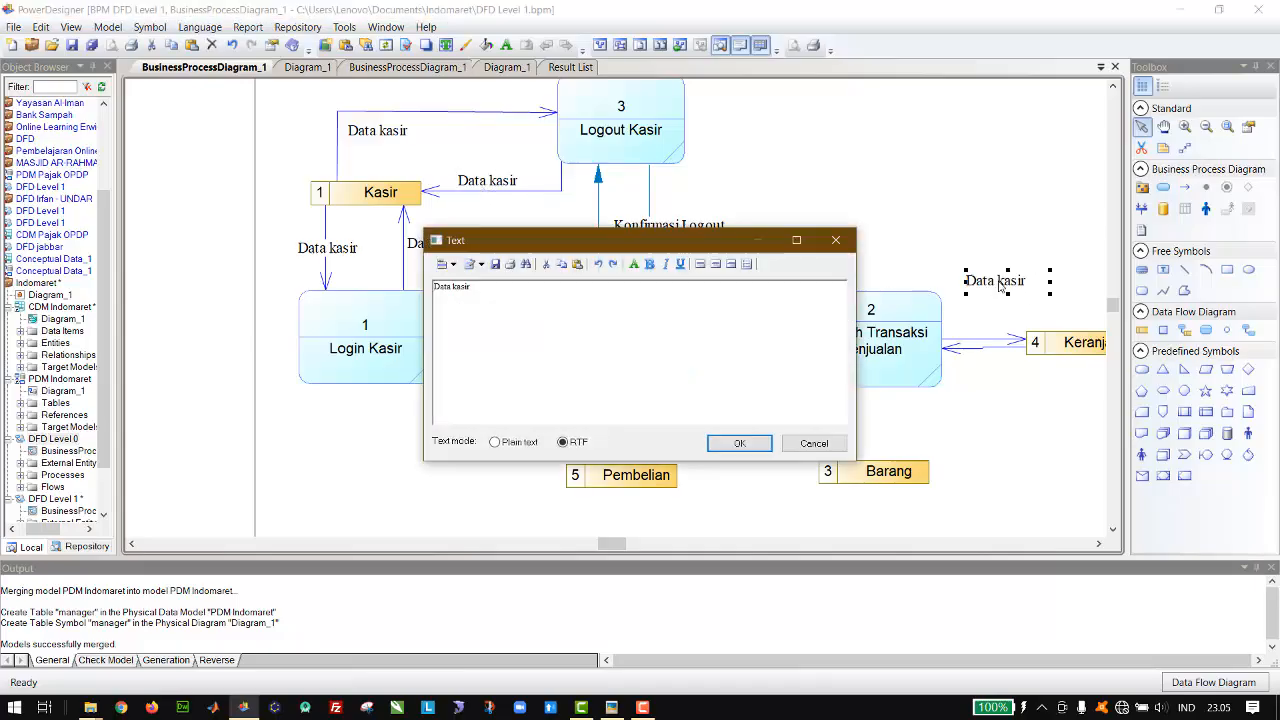
right_click(689, 305)
click(612, 291)
click(740, 443)
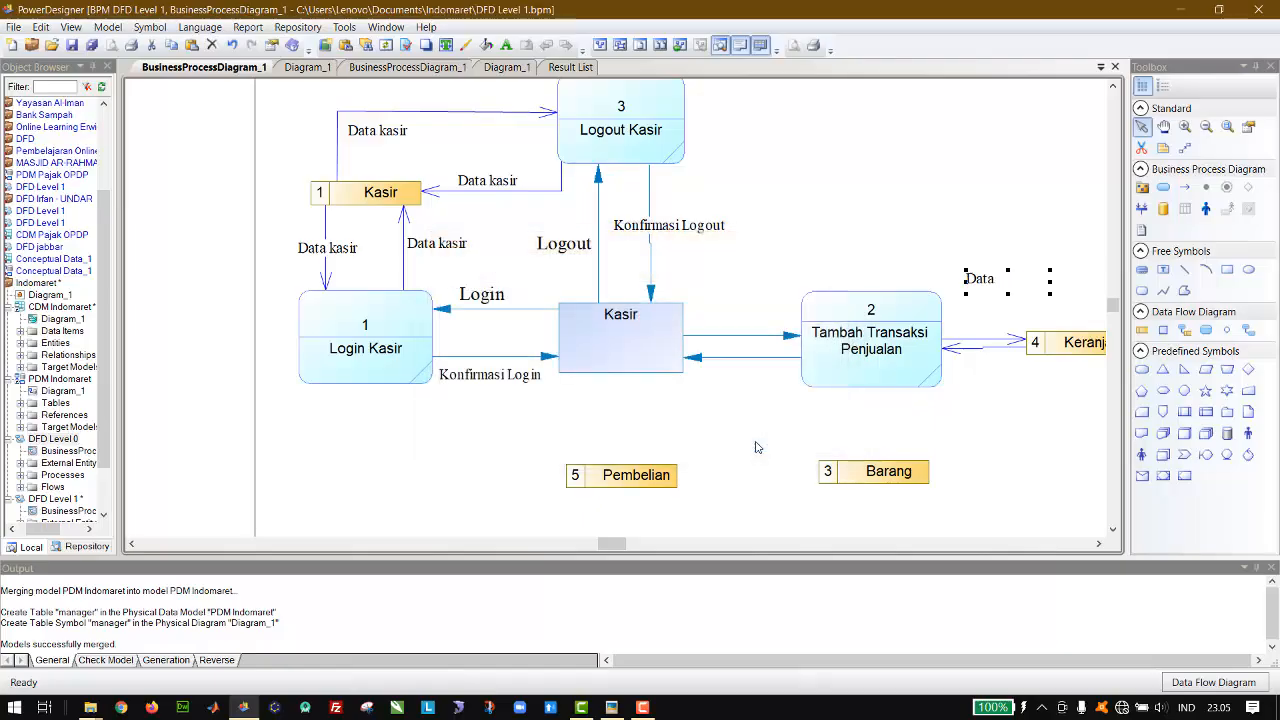
drag(1050, 282, 1076, 282)
Step: Paste a second Data keranjang label below the flow returning from Keranjang and move the first label down close to the upper flow
key(ctrl+c)
key(ctrl+v)
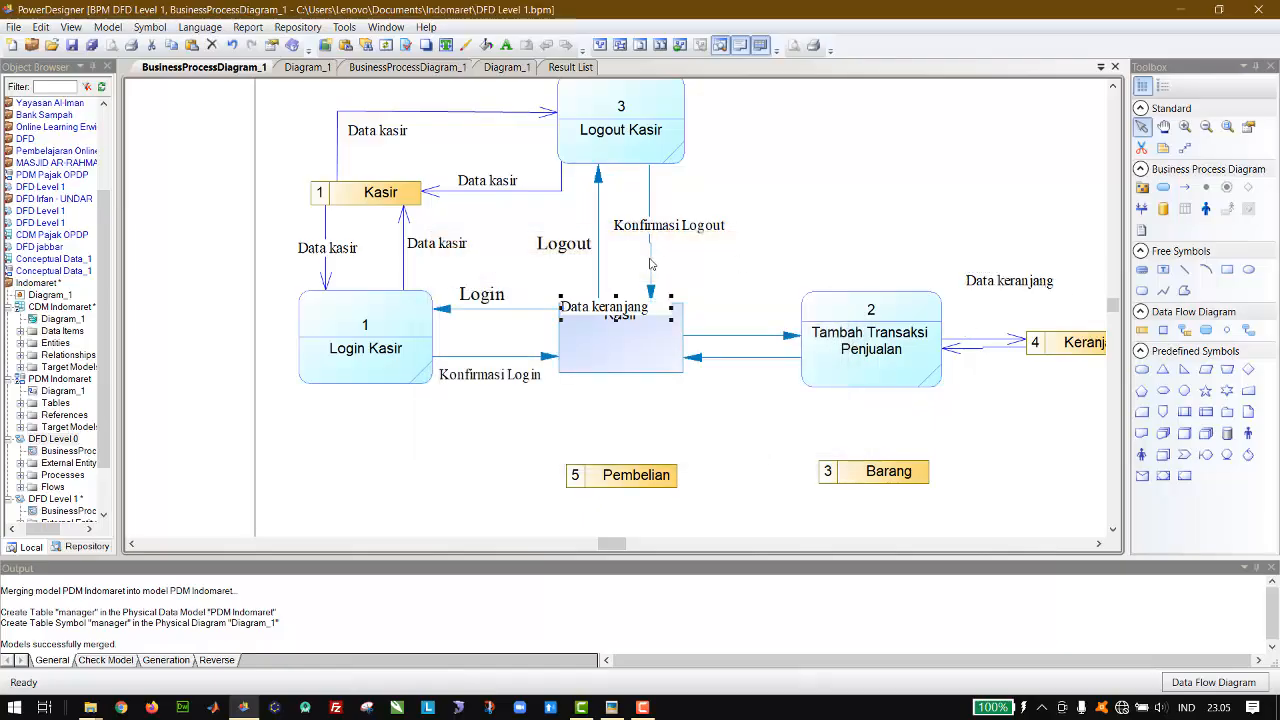
drag(618, 314, 1010, 374)
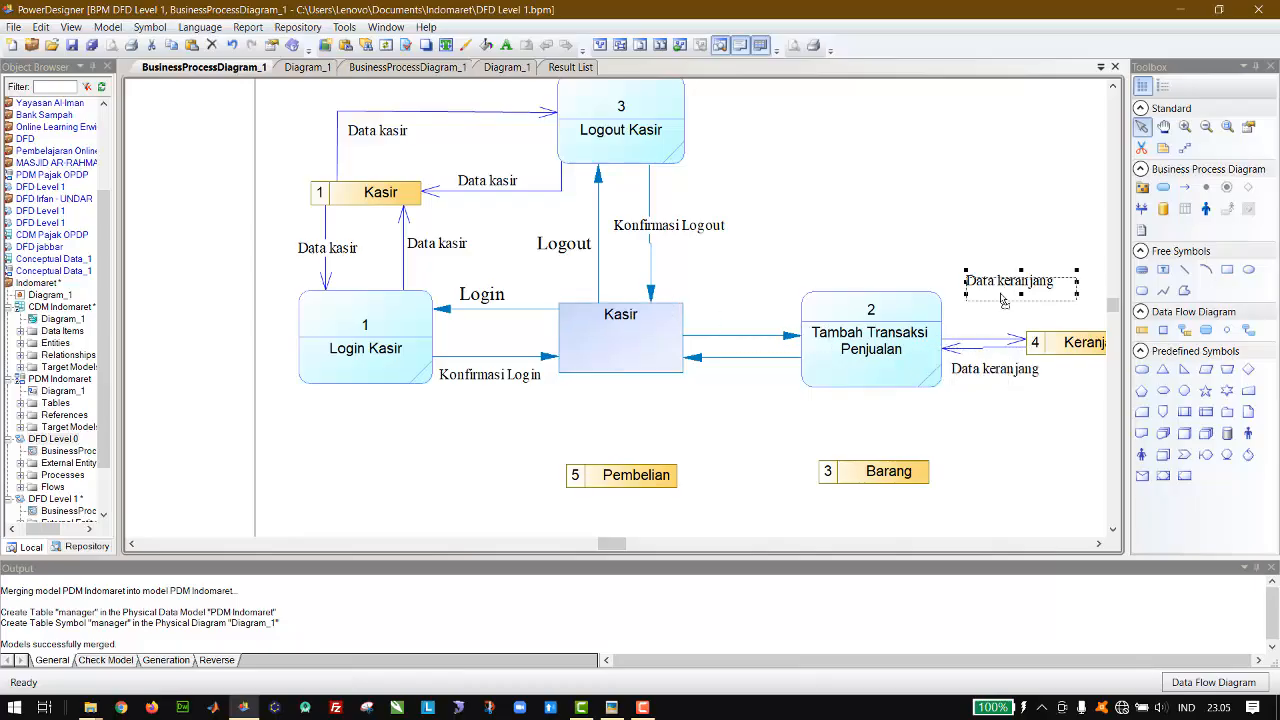
drag(1006, 292, 996, 325)
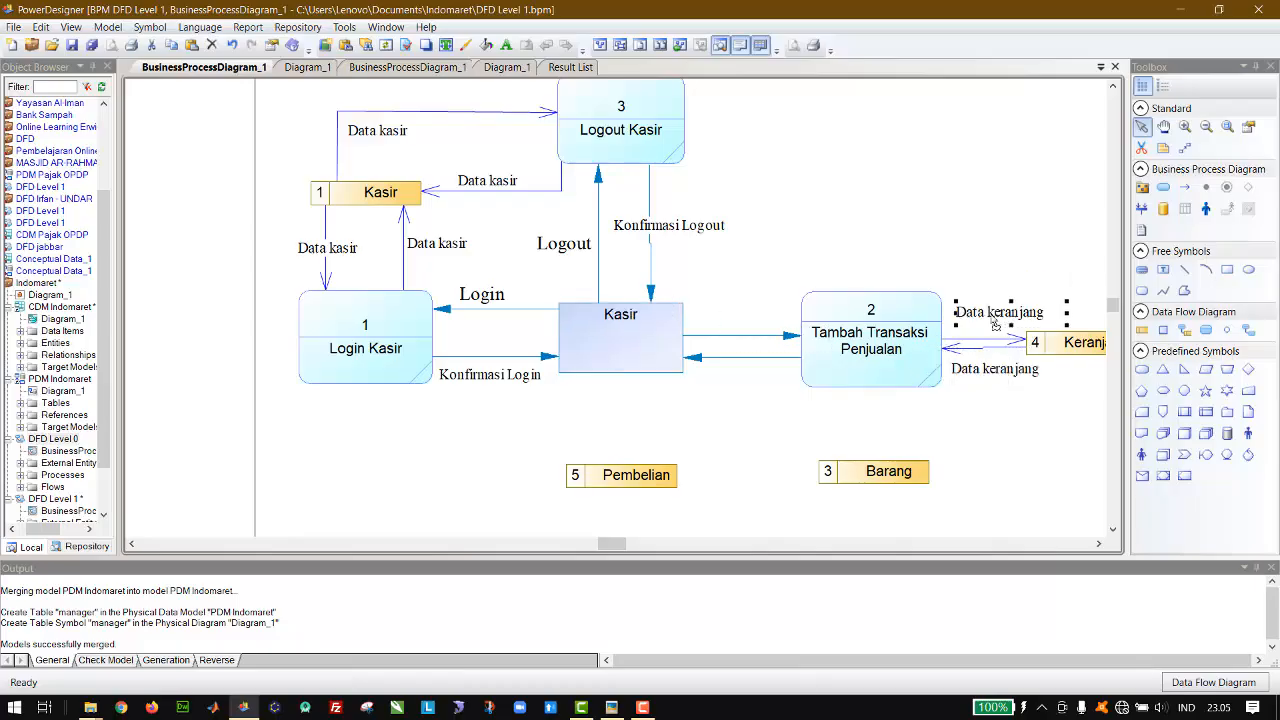
Step: Move the Keranjang data store further right of Tambah Transaksi Penjualan and realign both Data keranjang labels along their flows
key(Down)
click(1008, 262)
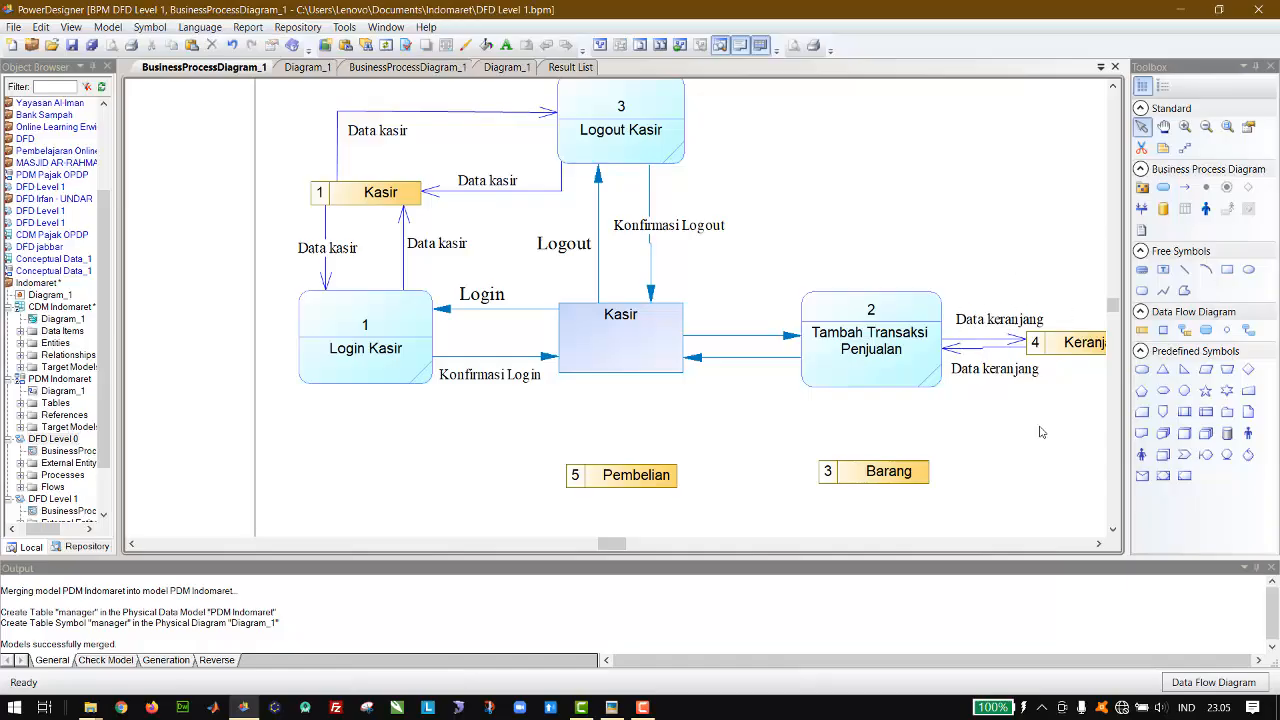
scroll(1036, 461, right, 1)
scroll(1036, 461, right, 6)
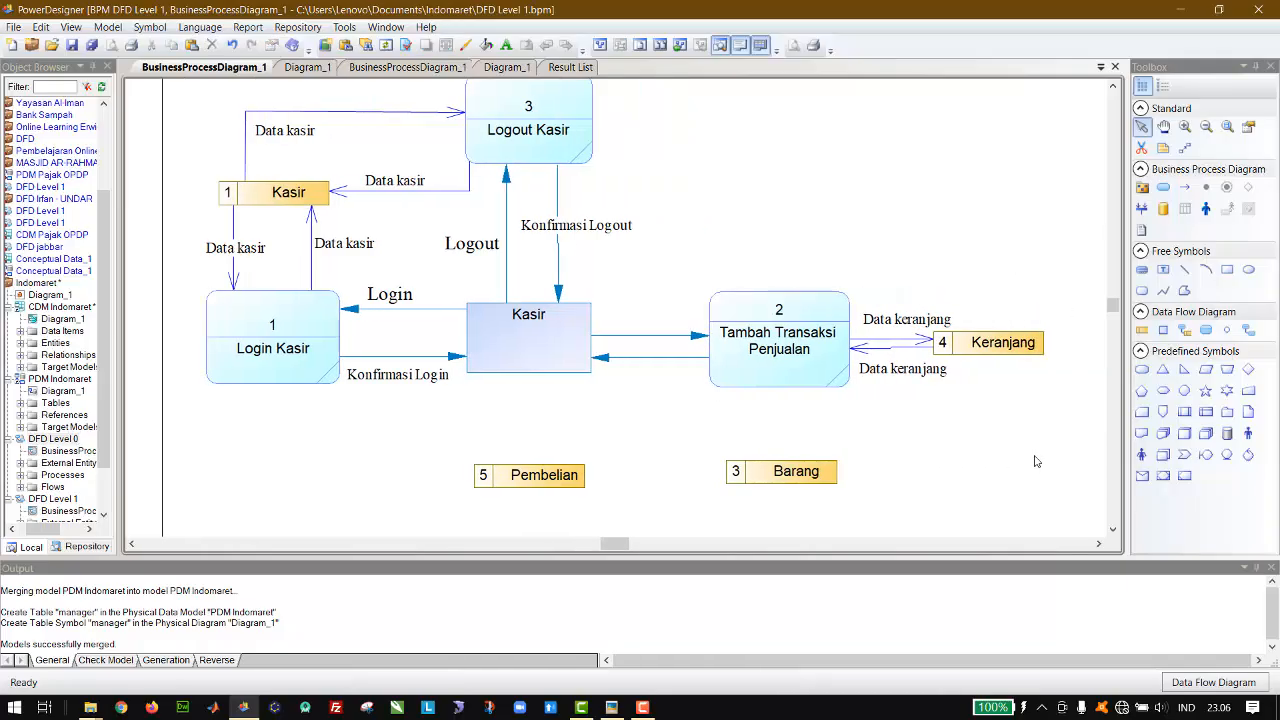
click(946, 340)
key(Right)
click(693, 357)
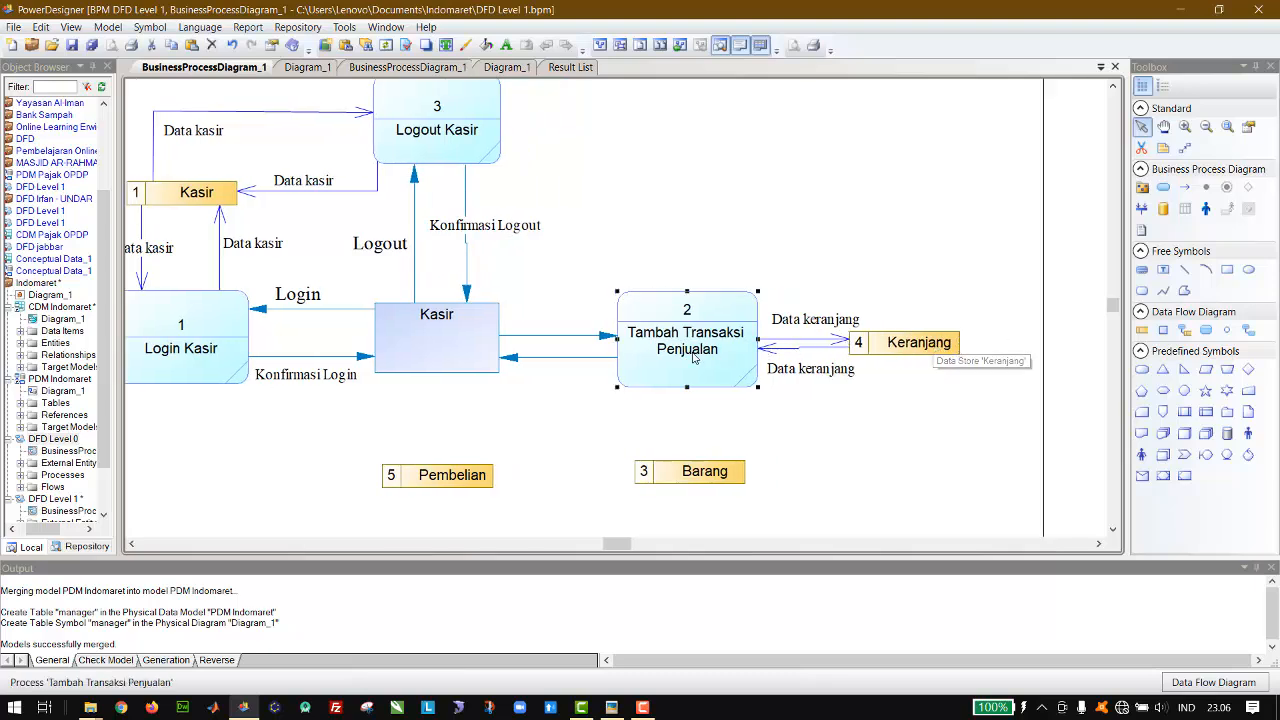
click(938, 347)
key(Right)
key(Right)
key(Right)
key(Right)
key(Right)
key(Right)
key(Right)
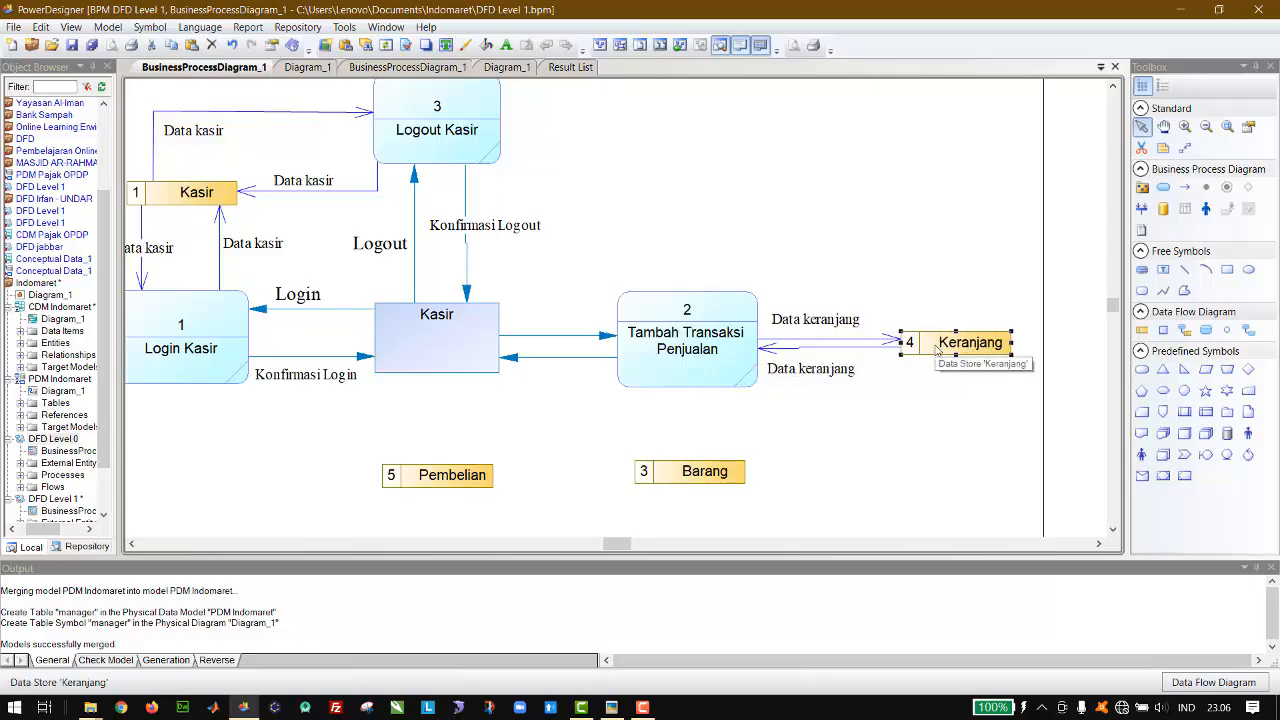
click(858, 372)
drag(862, 375, 822, 330)
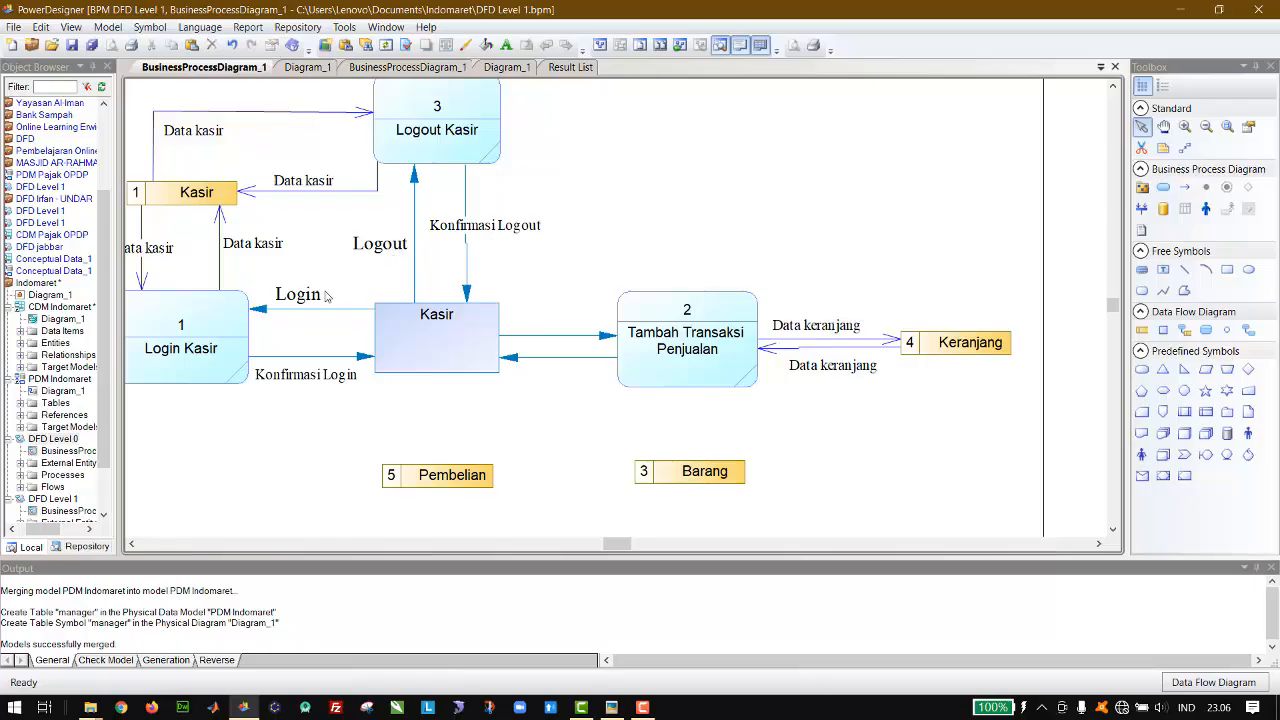
Step: Copy a Data kasir label between Kasir and Tambah Transaksi Penjualan, change its text to Input data transaksi, and widen it to one line
click(269, 250)
drag(269, 250, 620, 313)
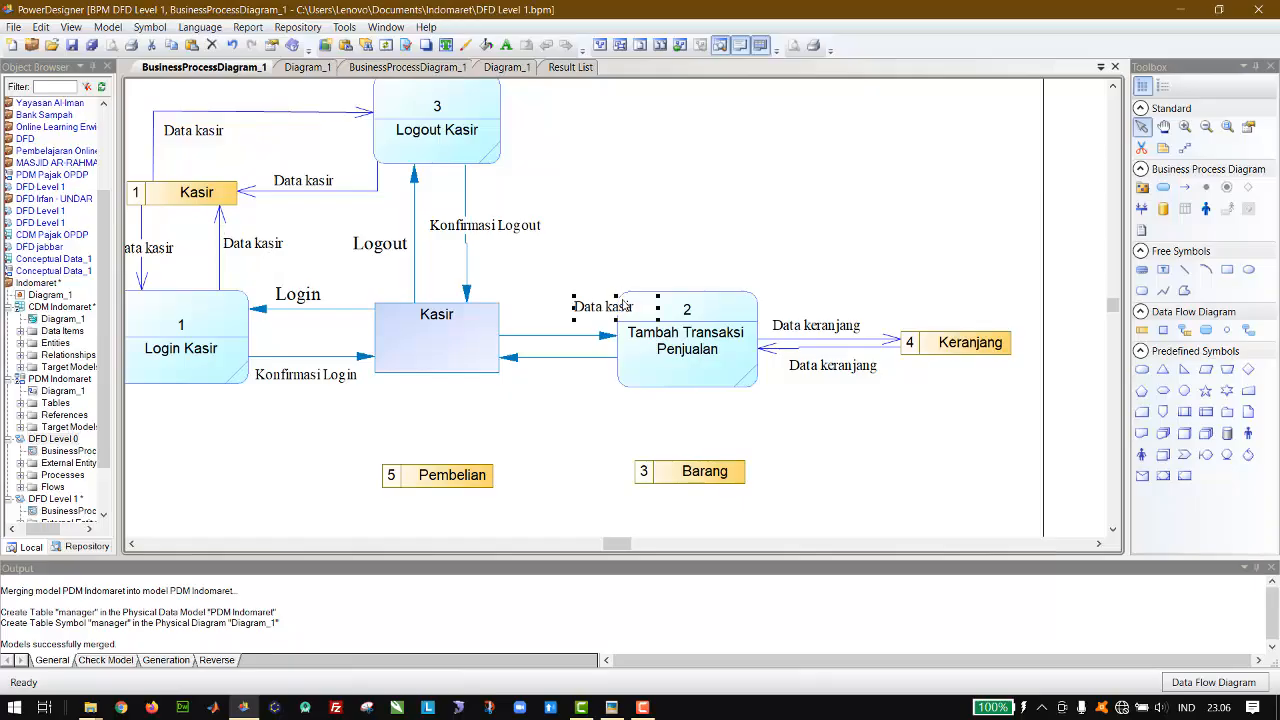
double_click(603, 306)
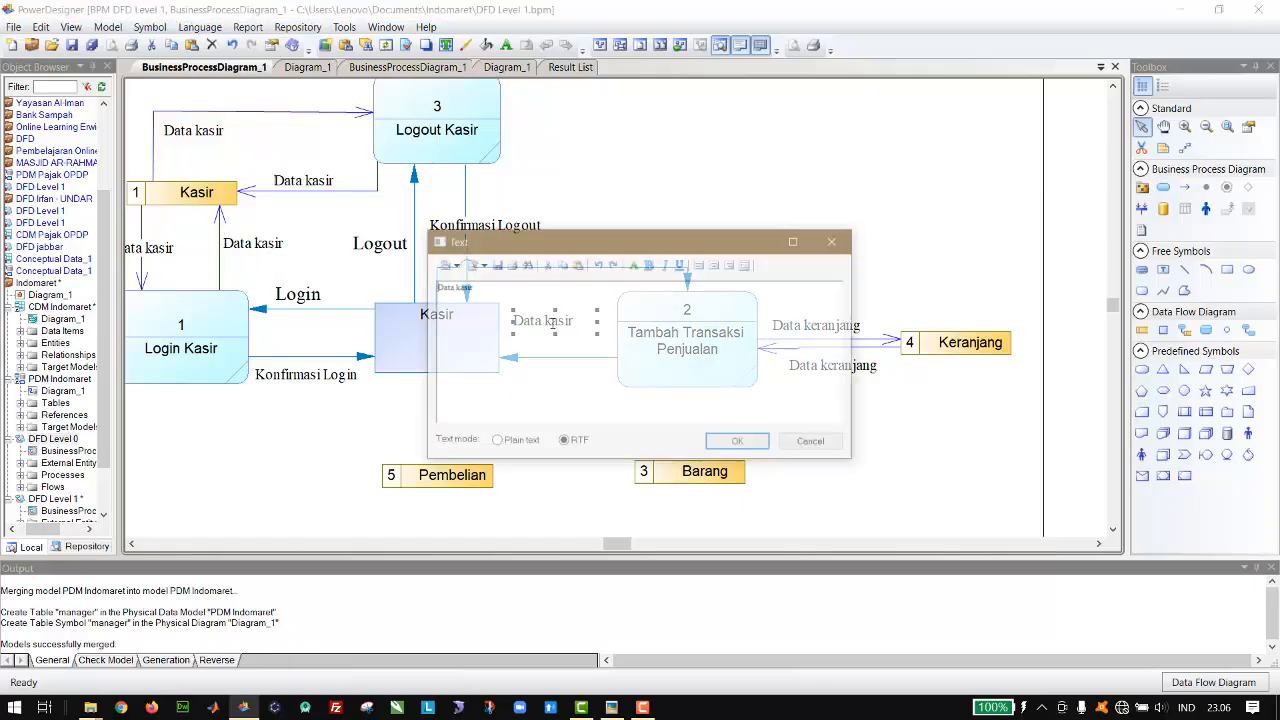
drag(728, 246, 1095, 106)
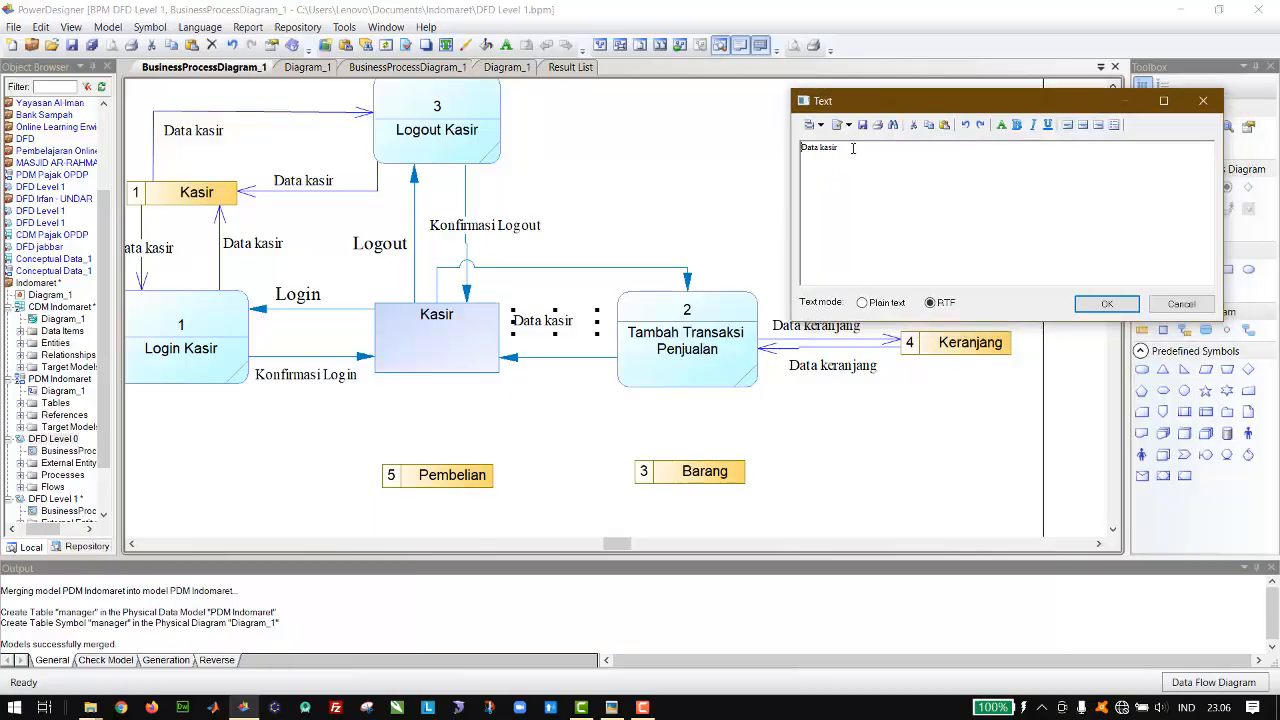
drag(853, 148, 803, 145)
text(Input d)
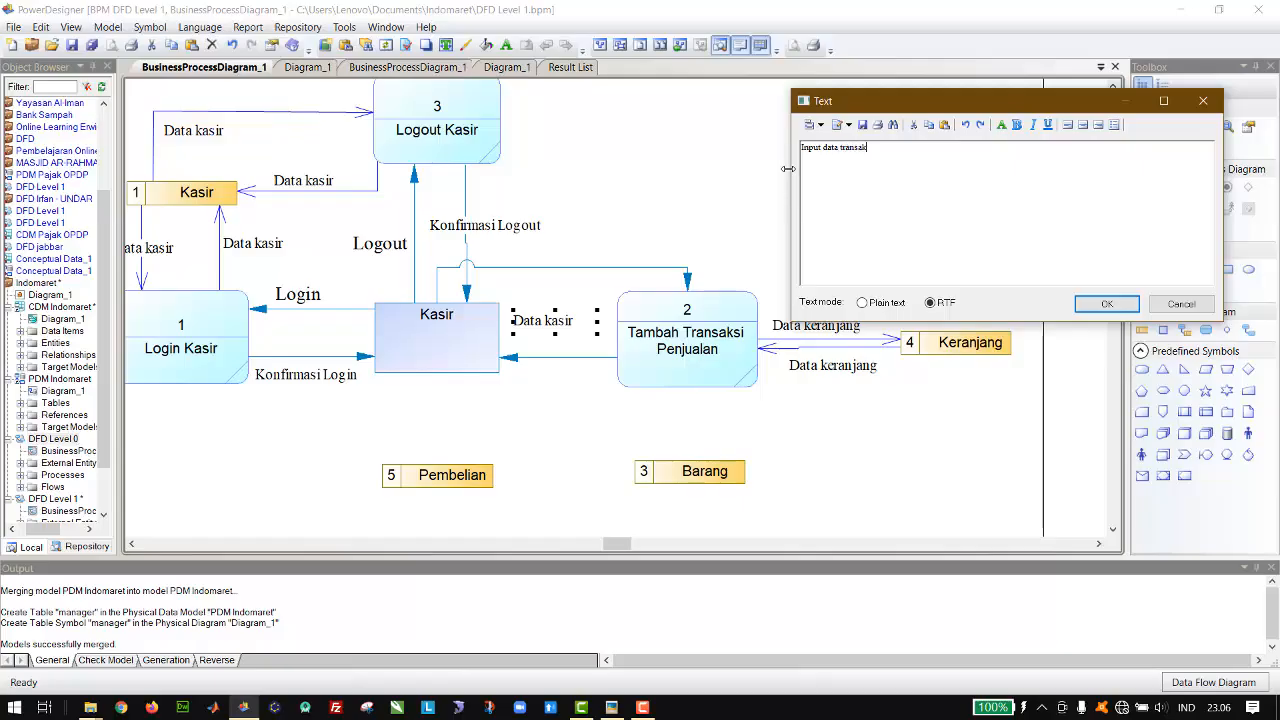
click(1106, 303)
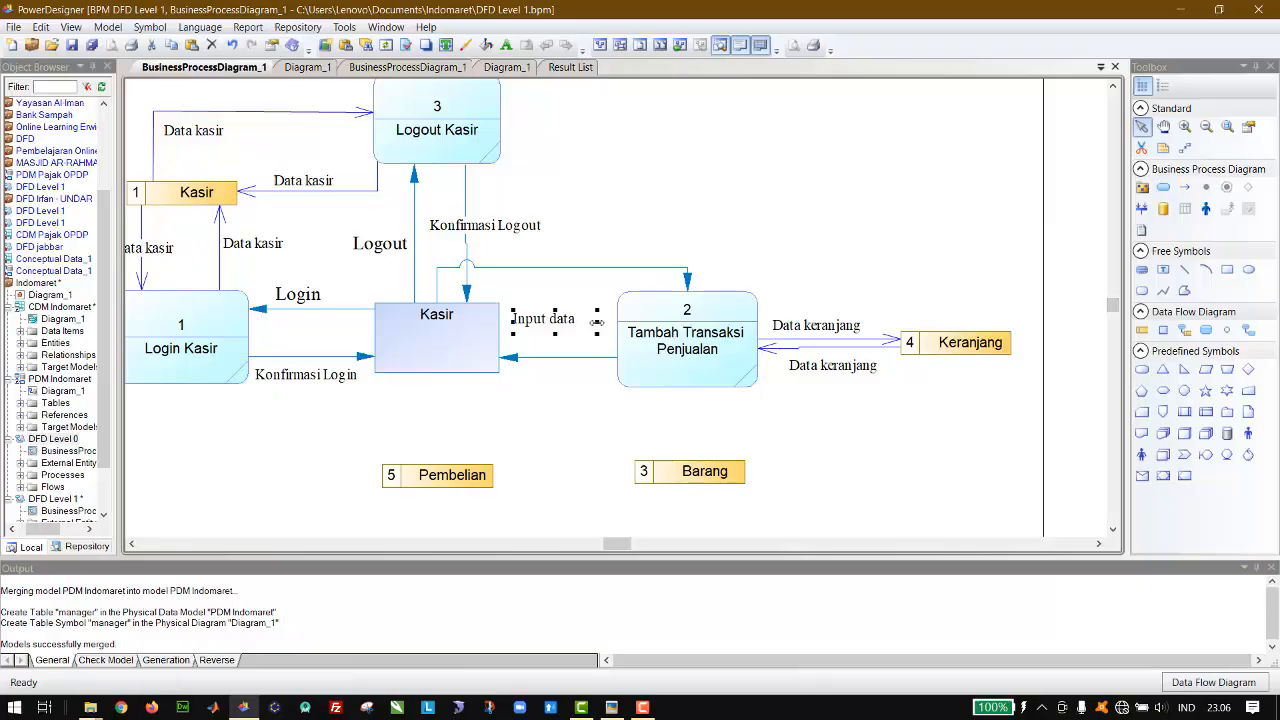
mouse_move(596, 321)
mouse_down()
mouse_move(632, 321)
mouse_move(597, 308)
mouse_move(595, 280)
mouse_move(583, 316)
mouse_up()
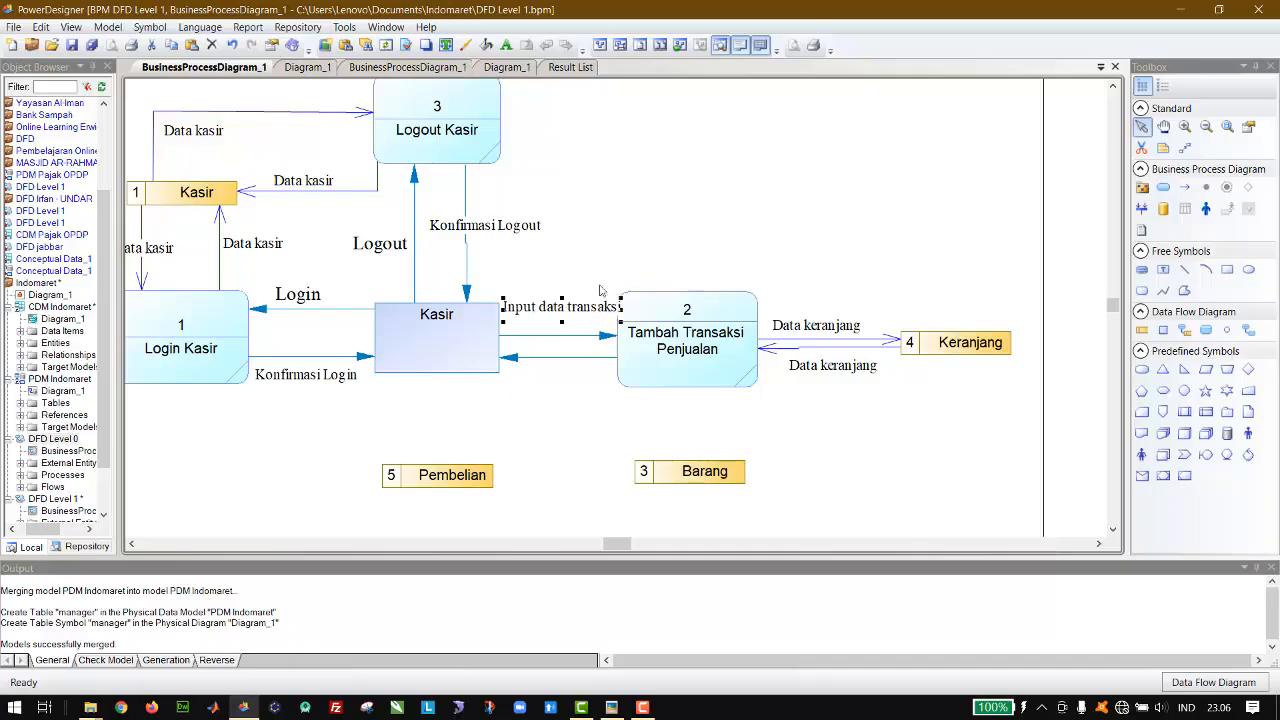
Step: Nudge the Input data transaksi label above the Kasir flow and shift the Tambah Transaksi Penjualan process right to make room
key(Left)
key(Down)
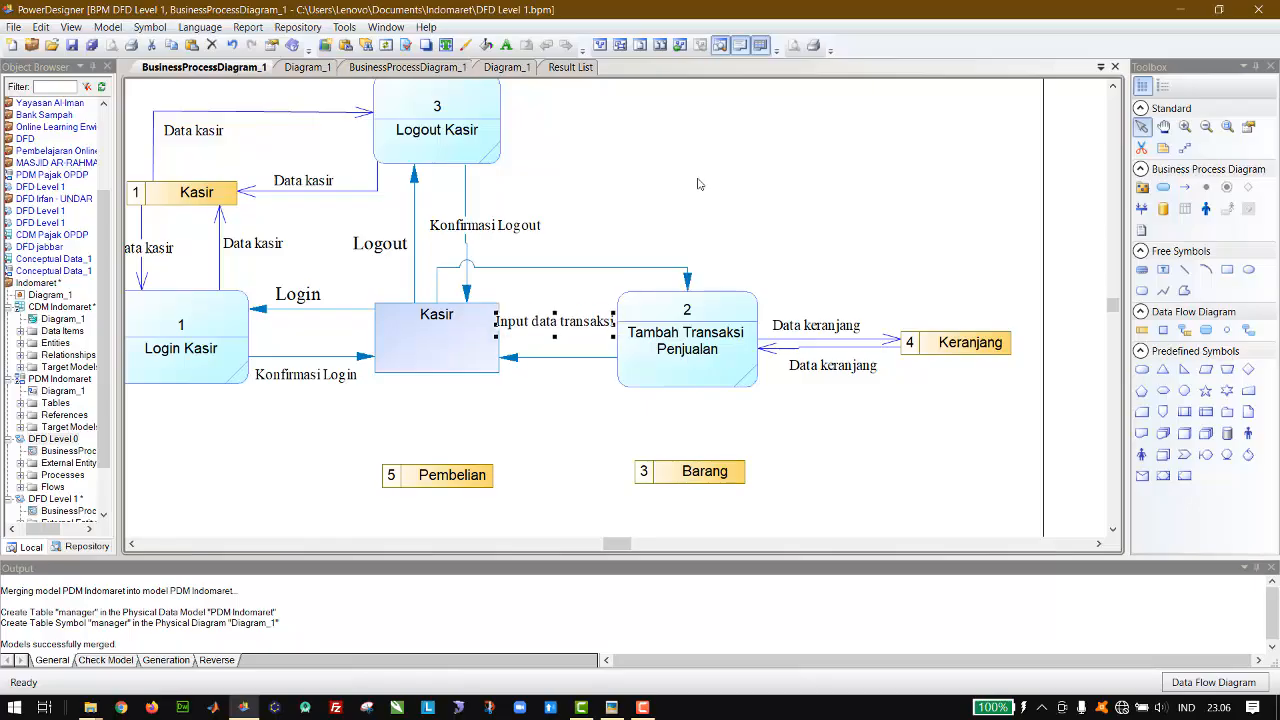
key(Up)
key(Up)
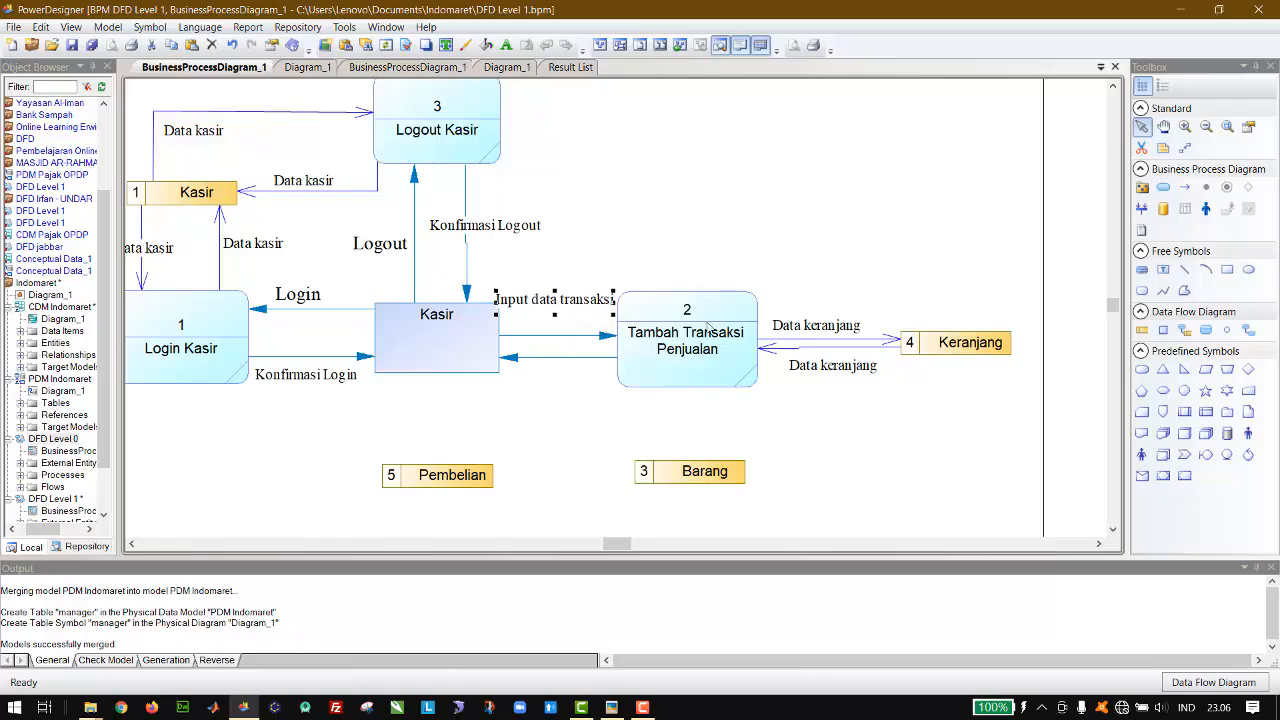
click(709, 330)
key(Right)
key(Right)
key(Right)
key(Right)
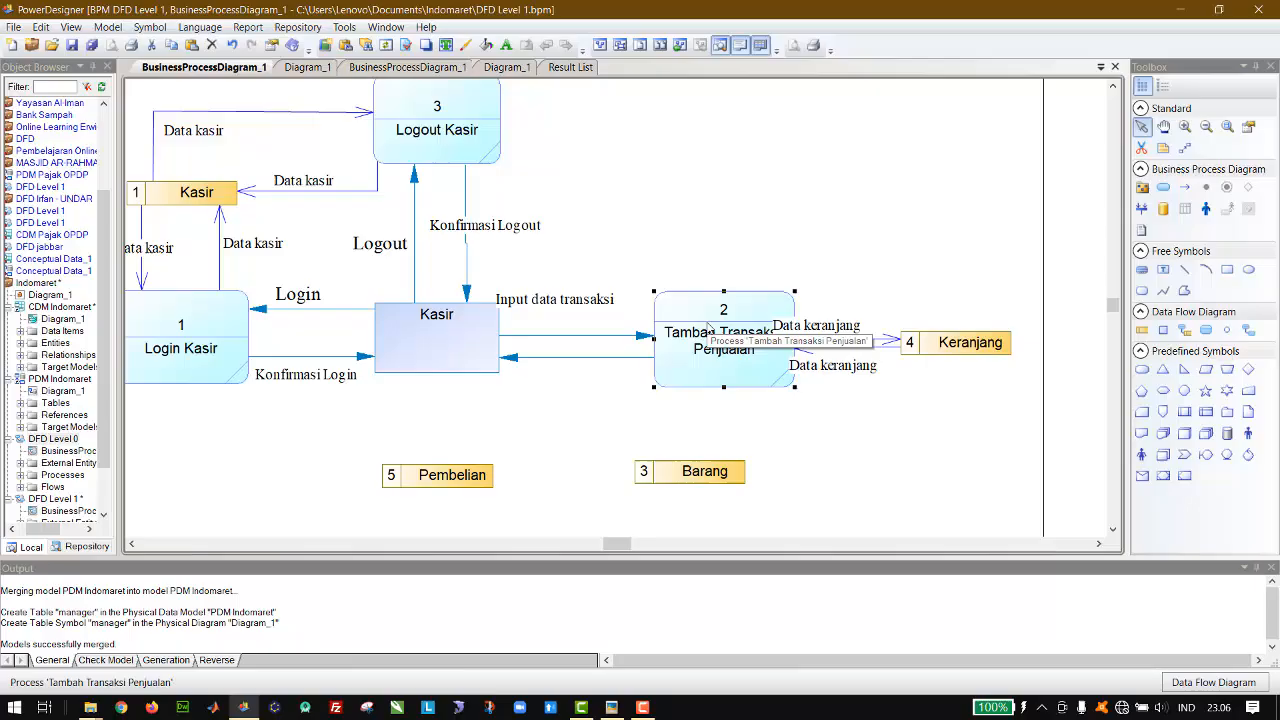
Step: Try to centre the Input data transaksi label over the widened gap and straighten the flow from Kasir to Tambah Transaksi Penjualan
click(612, 318)
drag(611, 321, 613, 320)
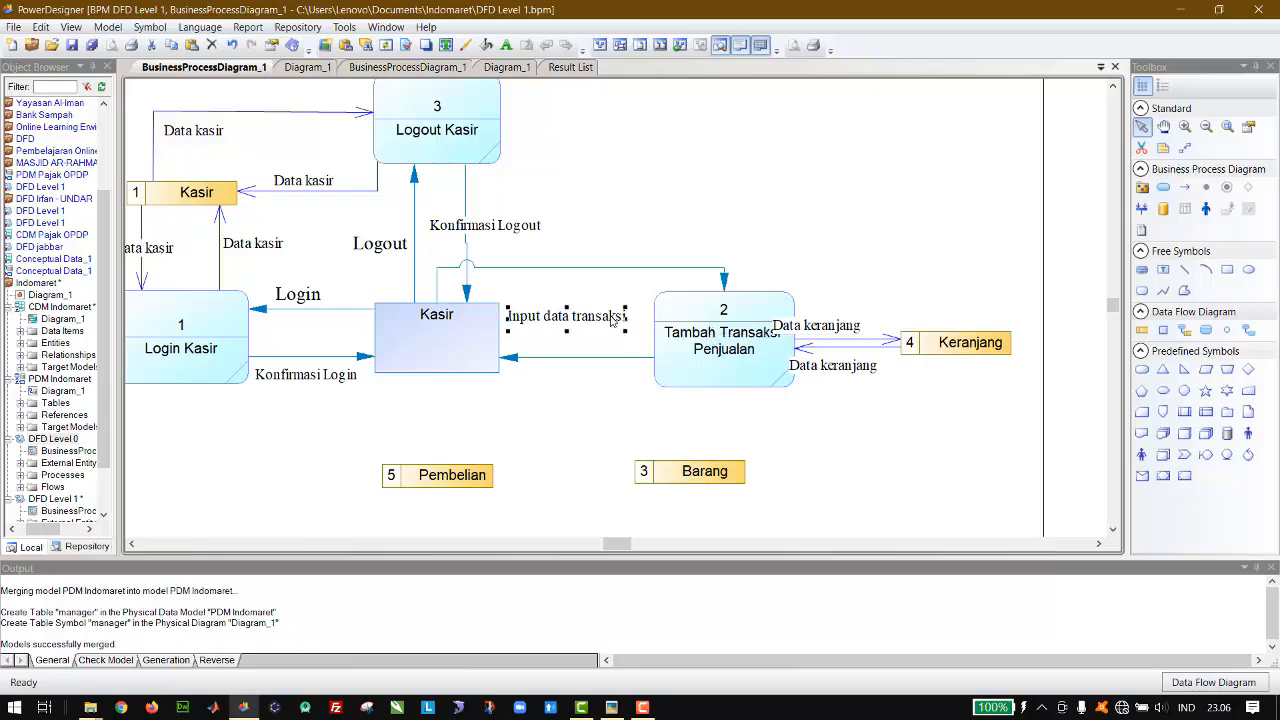
drag(613, 270, 609, 337)
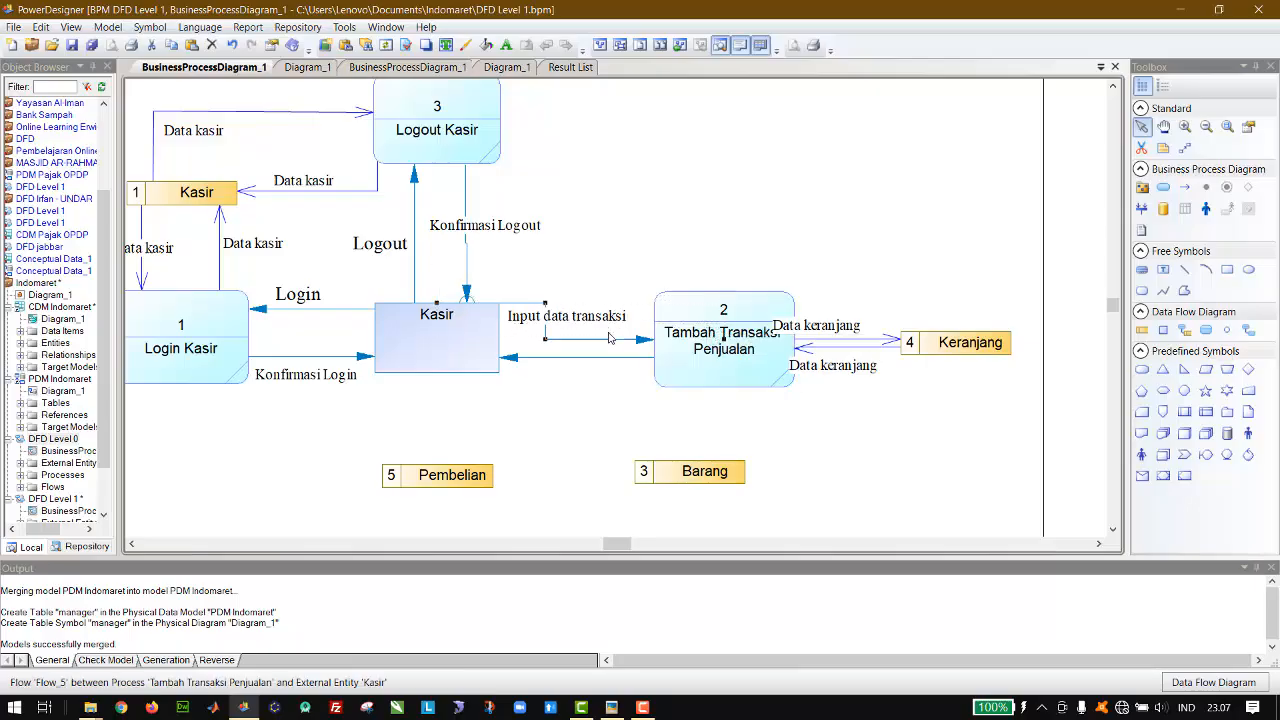
drag(508, 310, 632, 325)
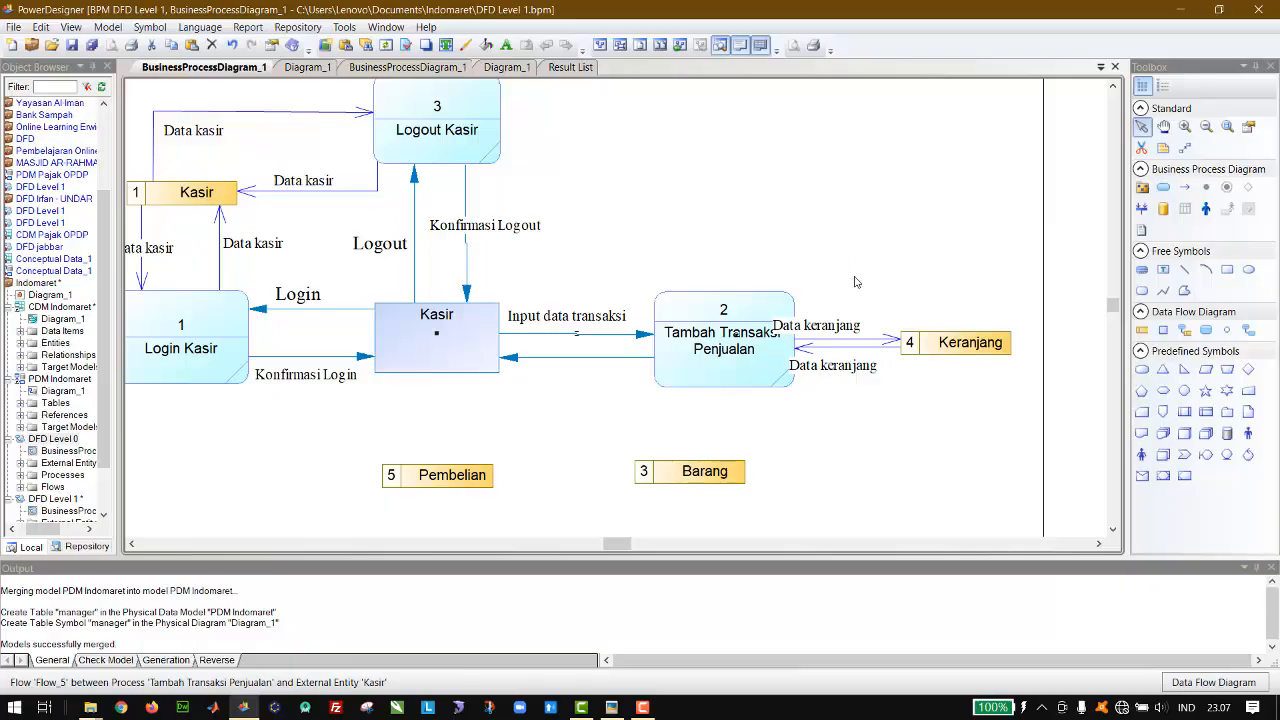
Step: Shift the Keranjang data store and both Data keranjang labels right, clear of the Tambah Transaksi Penjualan process
drag(831, 323, 868, 302)
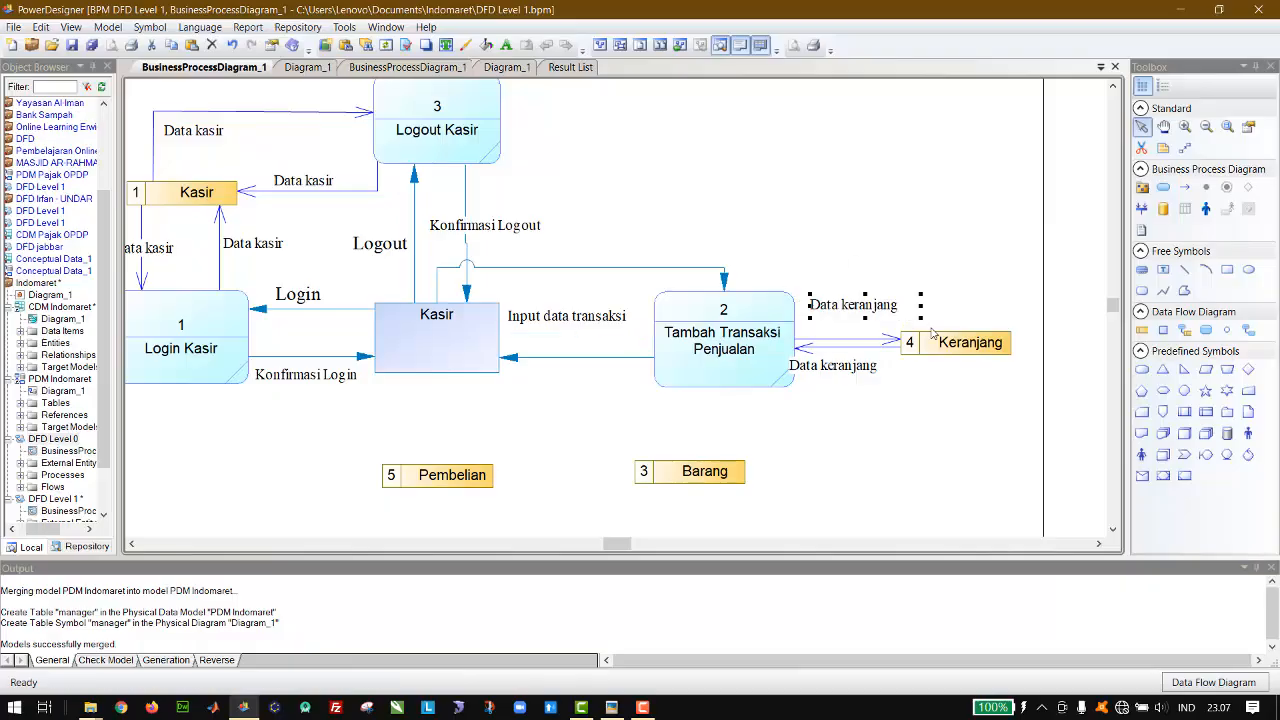
drag(952, 342, 1003, 342)
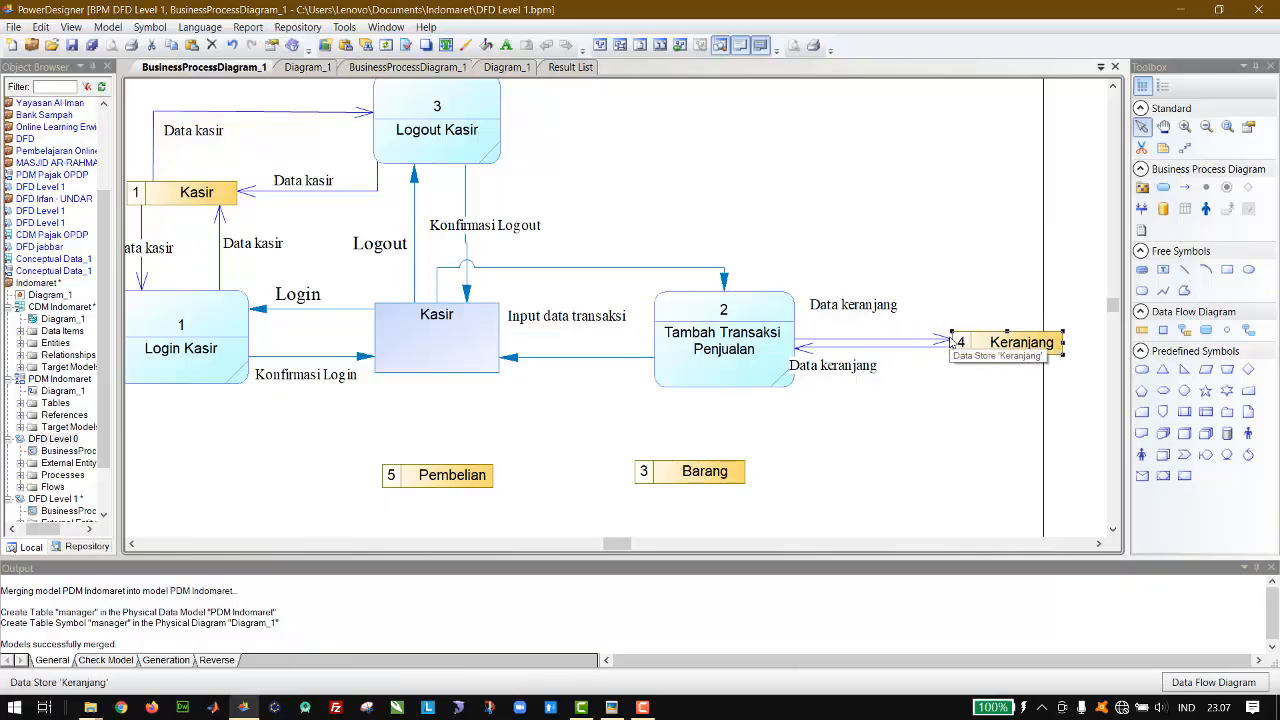
drag(840, 362, 876, 363)
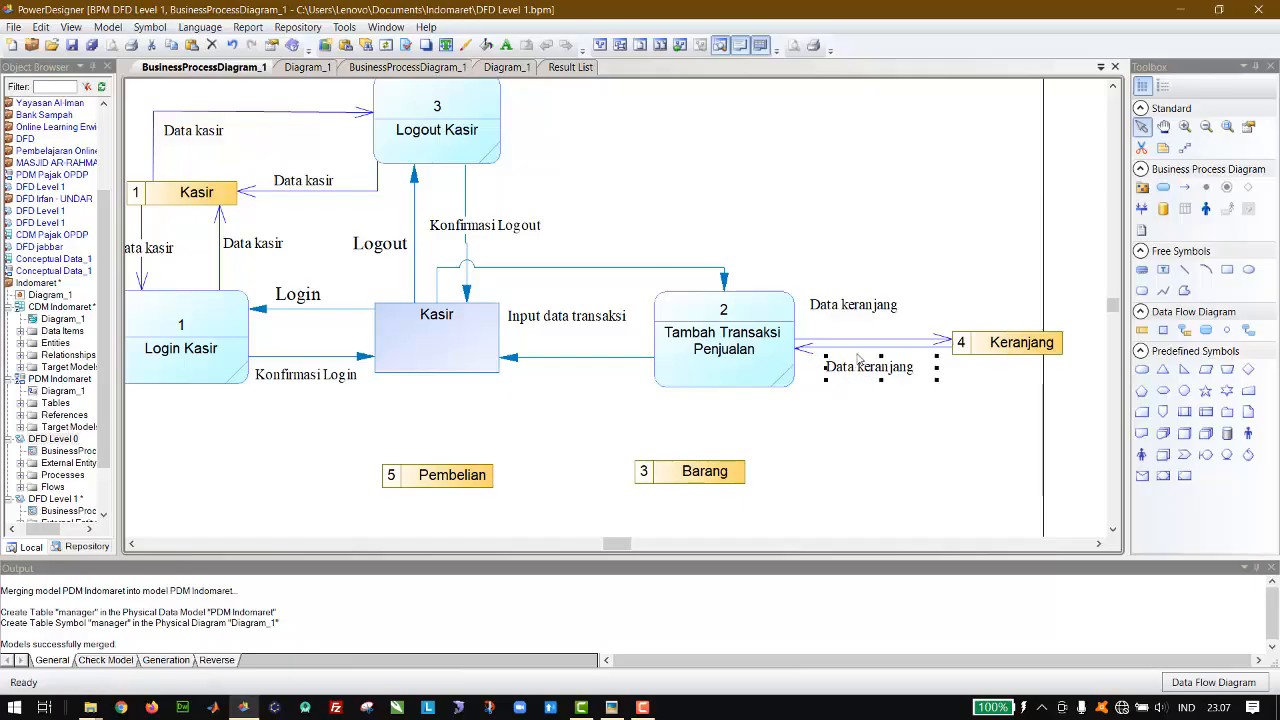
drag(842, 310, 855, 325)
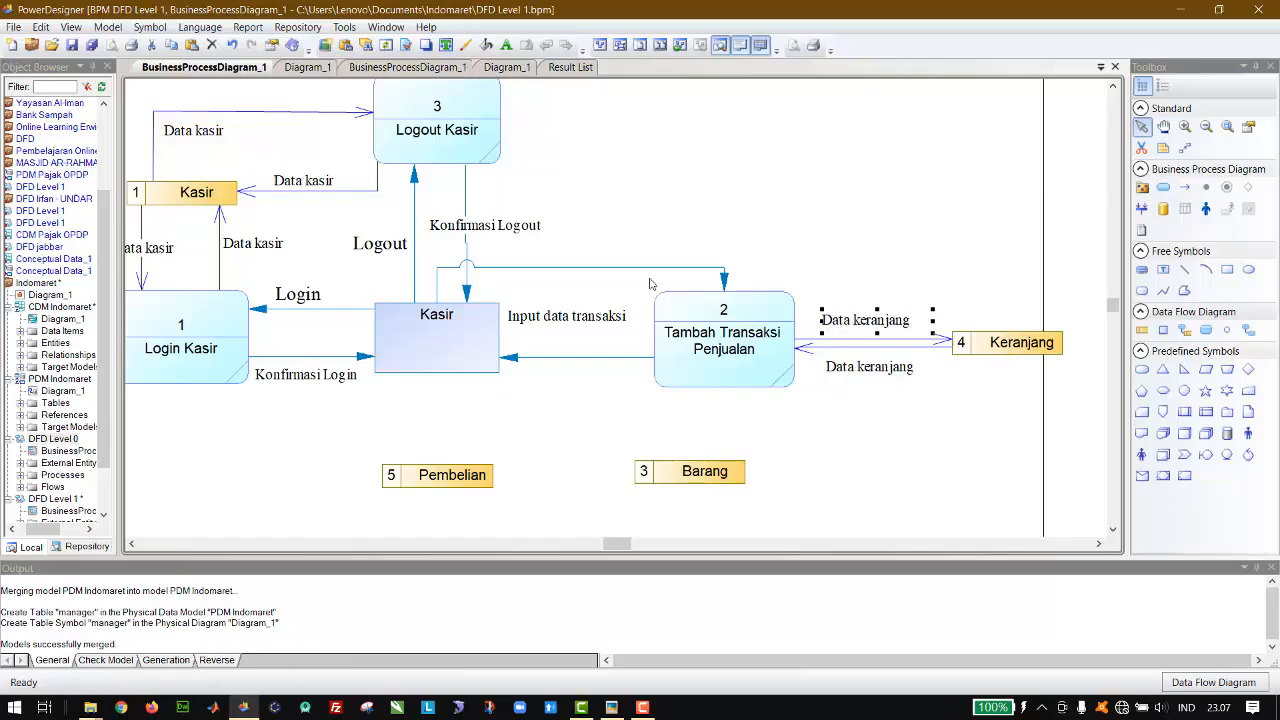
Step: Straighten the flow from Kasir to Tambah Transaksi Penjualan and position the Input data transaksi label just above it
drag(627, 269, 630, 320)
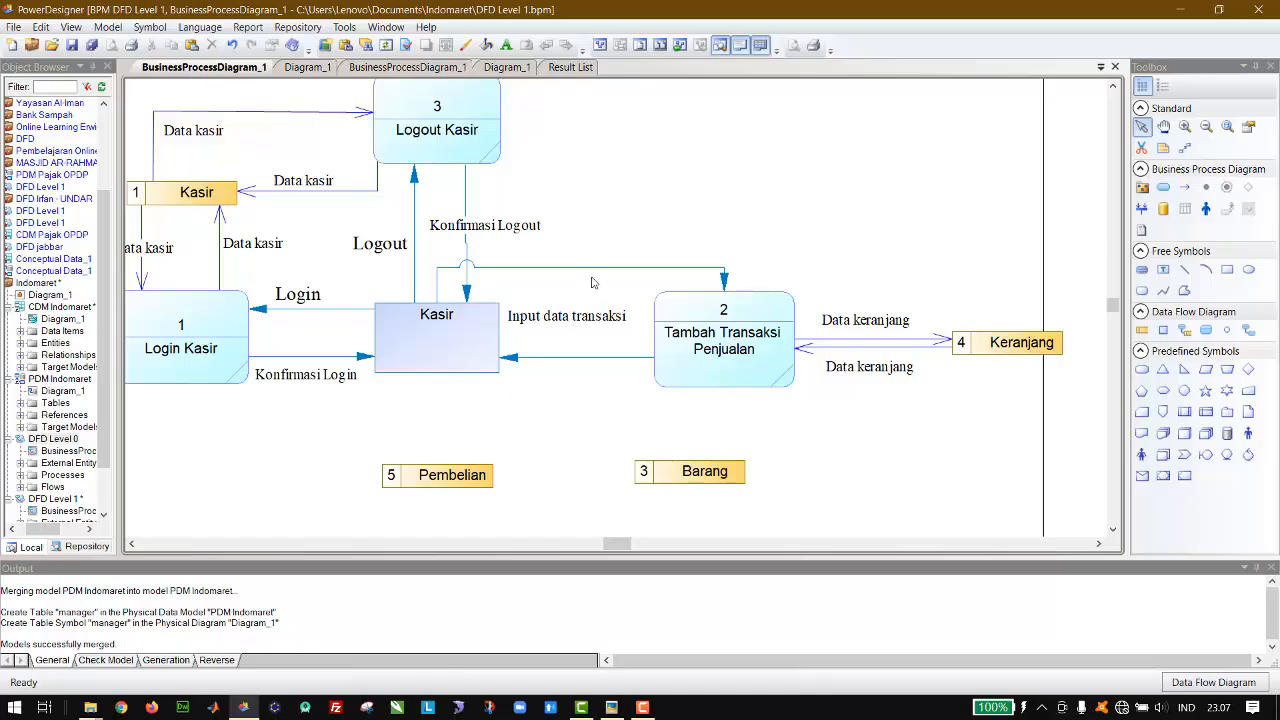
mouse_move(588, 269)
mouse_down()
mouse_move(593, 338)
mouse_move(569, 312)
mouse_move(571, 284)
mouse_up()
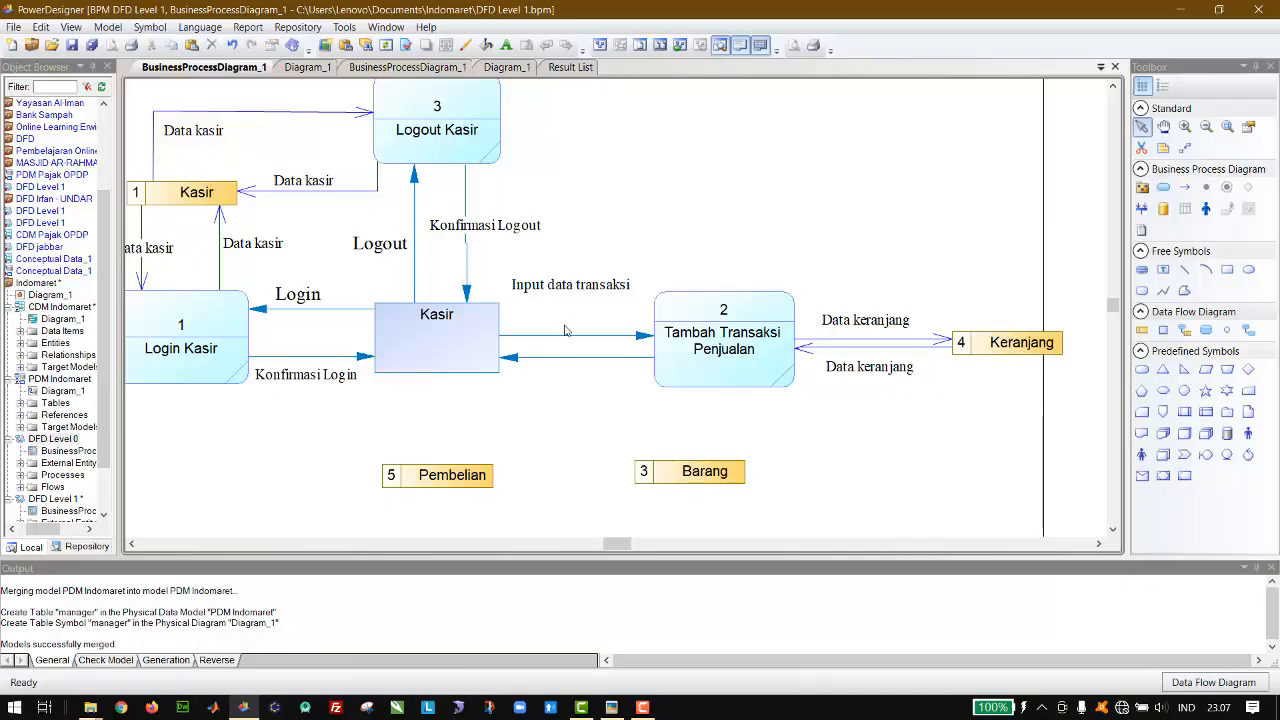
drag(567, 335, 587, 290)
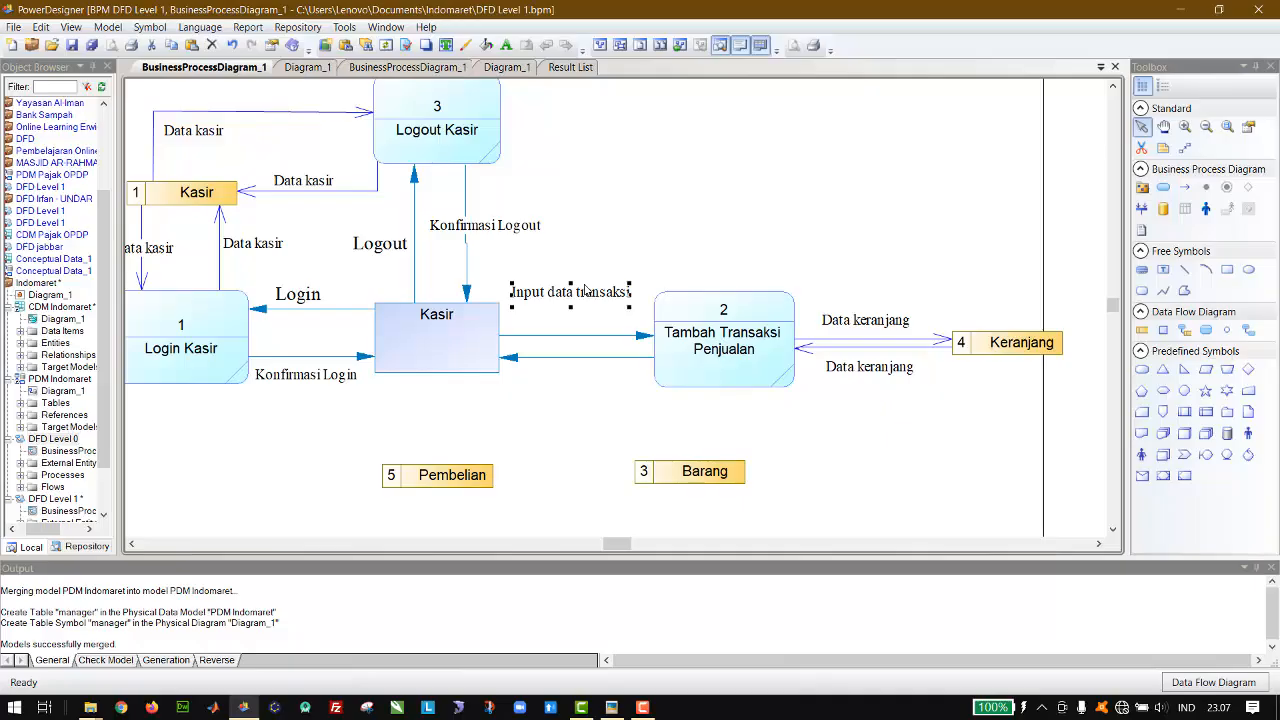
key(Down)
key(Down)
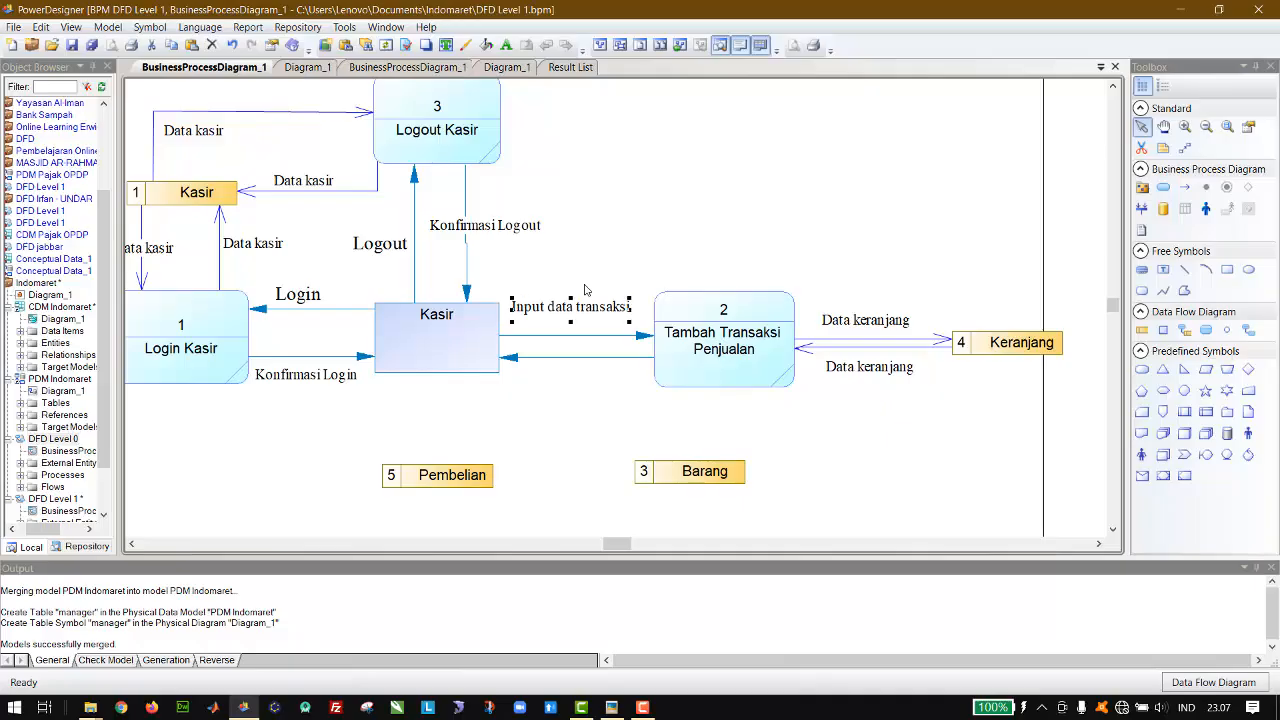
key(Right)
key(Right)
key(Right)
key(Right)
key(Right)
key(Right)
Step: Copy the Input data transaksi label below the flow returning to Kasir and change its text to Konfirmasi input data
drag(607, 303, 565, 370)
double_click(565, 370)
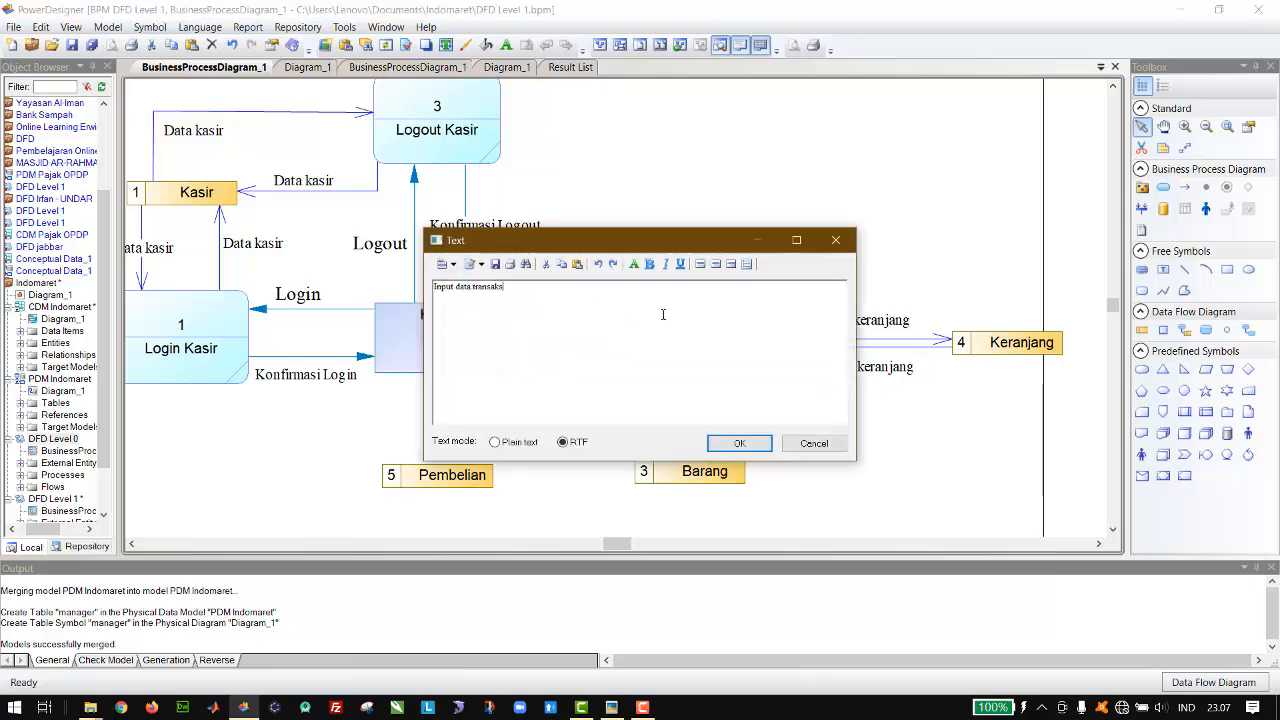
key(BackSpace)
key(BackSpace)
key(BackSpace)
key(BackSpace)
key(BackSpace)
key(BackSpace)
key(BackSpace)
key(BackSpace)
key(BackSpace)
key(BackSpace)
key(BackSpace)
key(BackSpace)
key(BackSpace)
key(BackSpace)
key(BackSpace)
key(BackSpace)
key(BackSpace)
text(Konfirmasi input data)
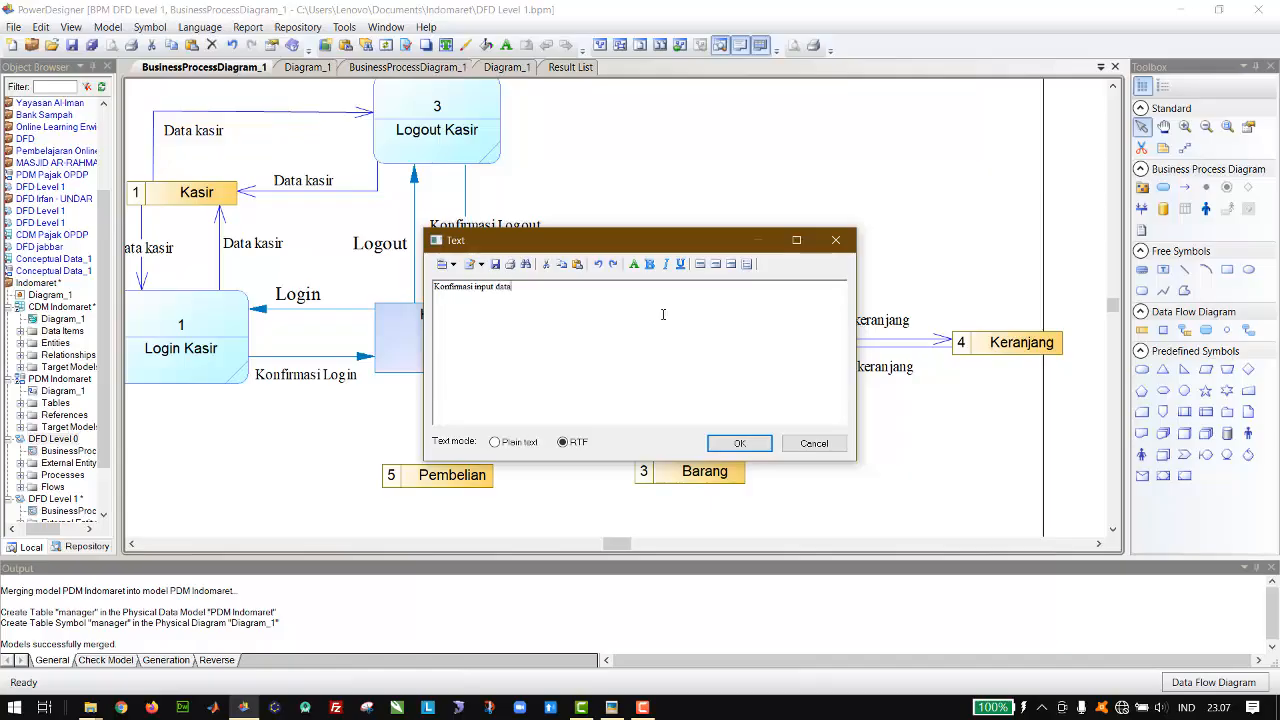
click(740, 443)
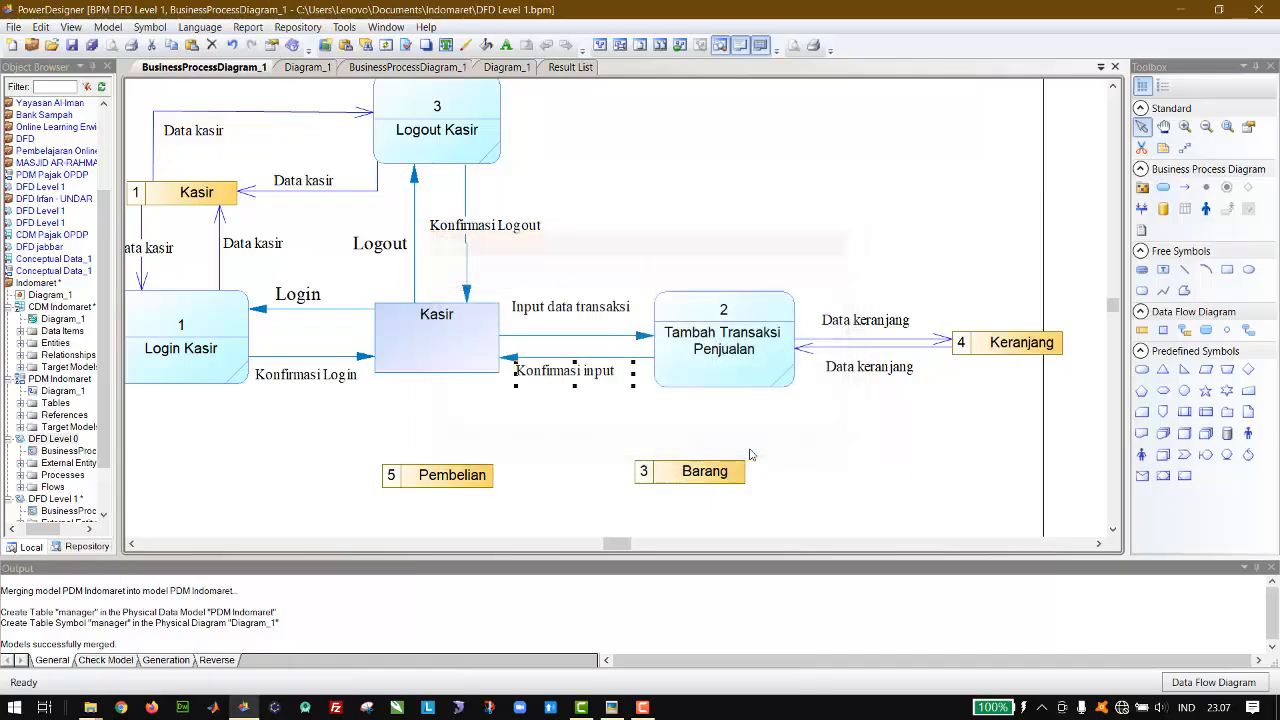
Step: Widen the Konfirmasi input data label so its text fits on one line
click(704, 262)
click(629, 370)
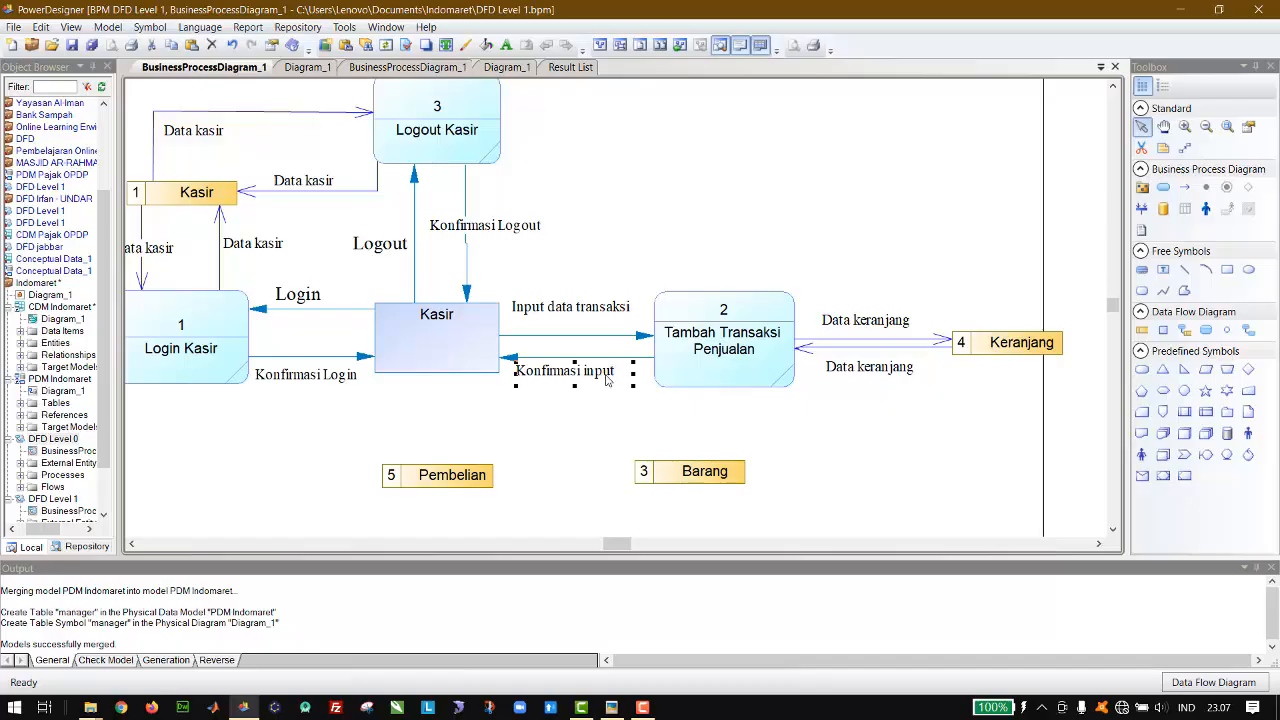
drag(633, 373, 651, 373)
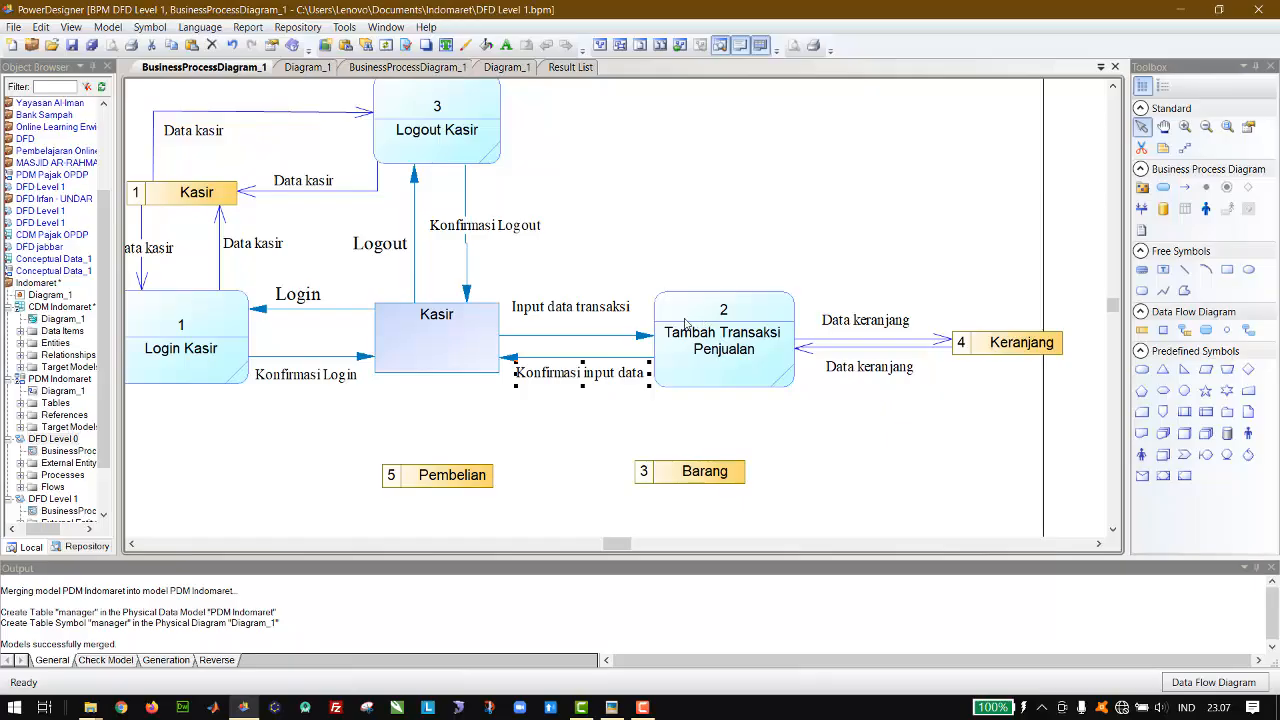
click(674, 289)
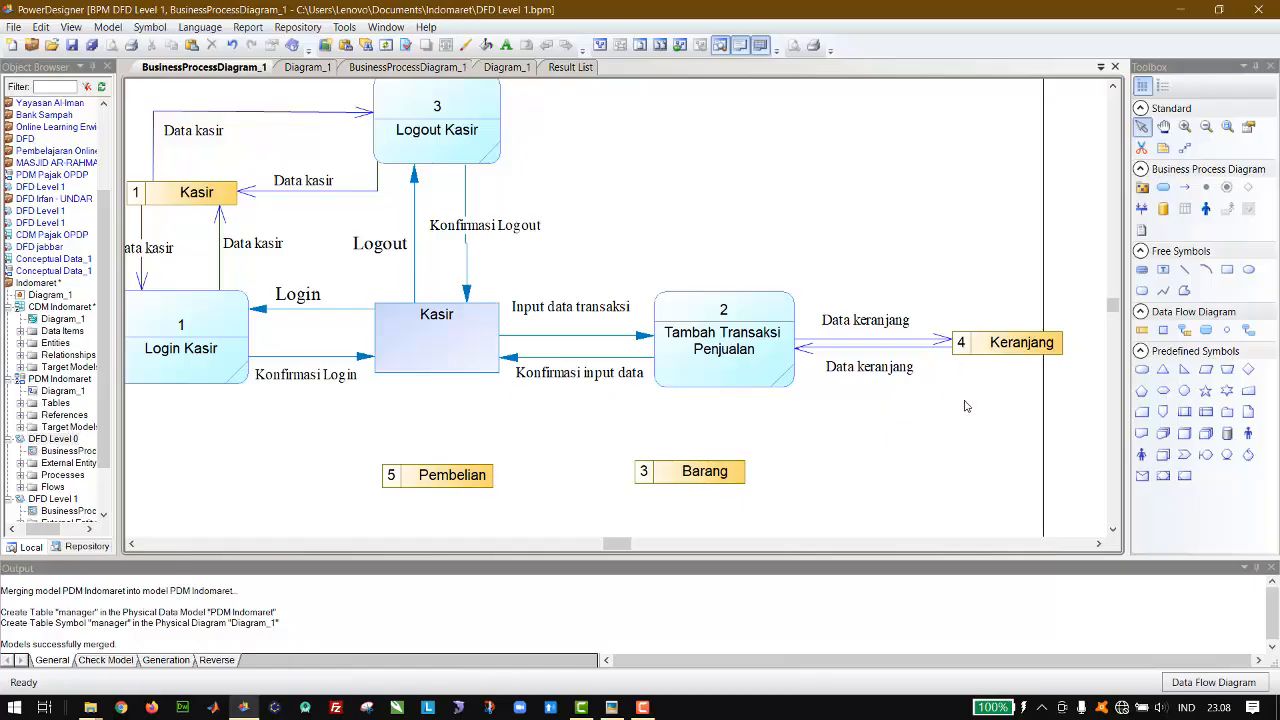
scroll(966, 405, down, 5)
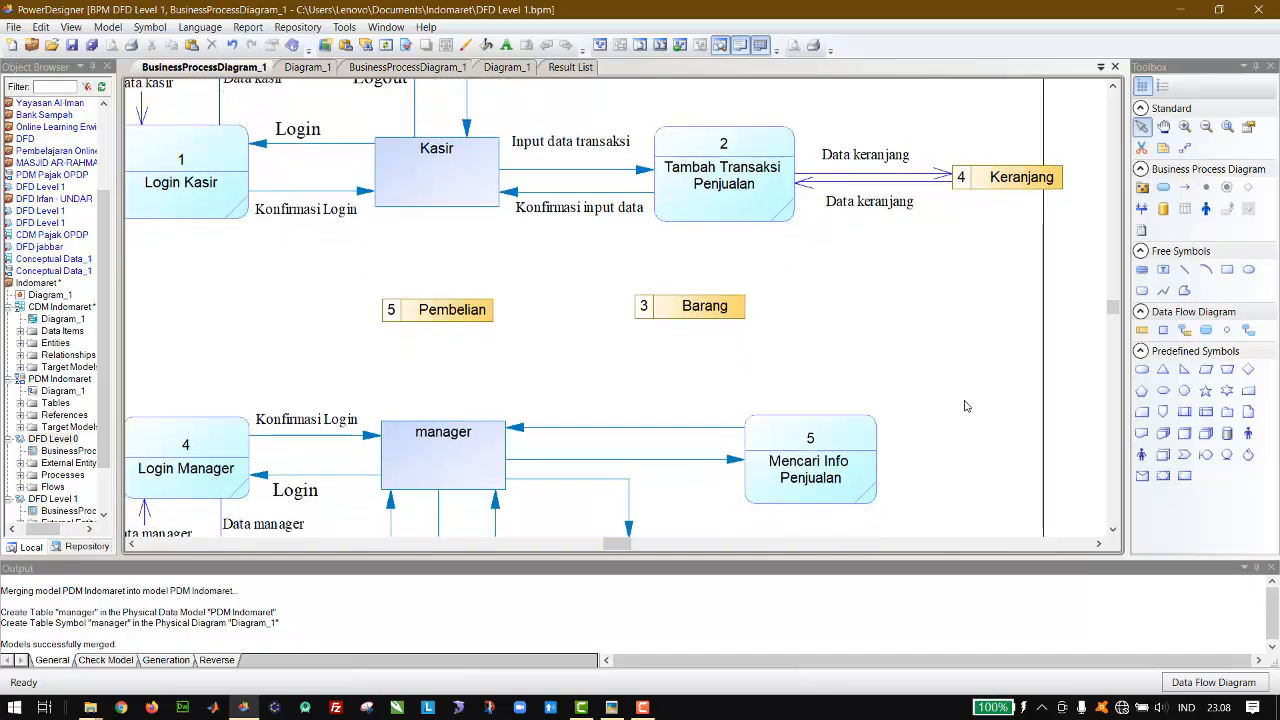
scroll(966, 405, down, 4)
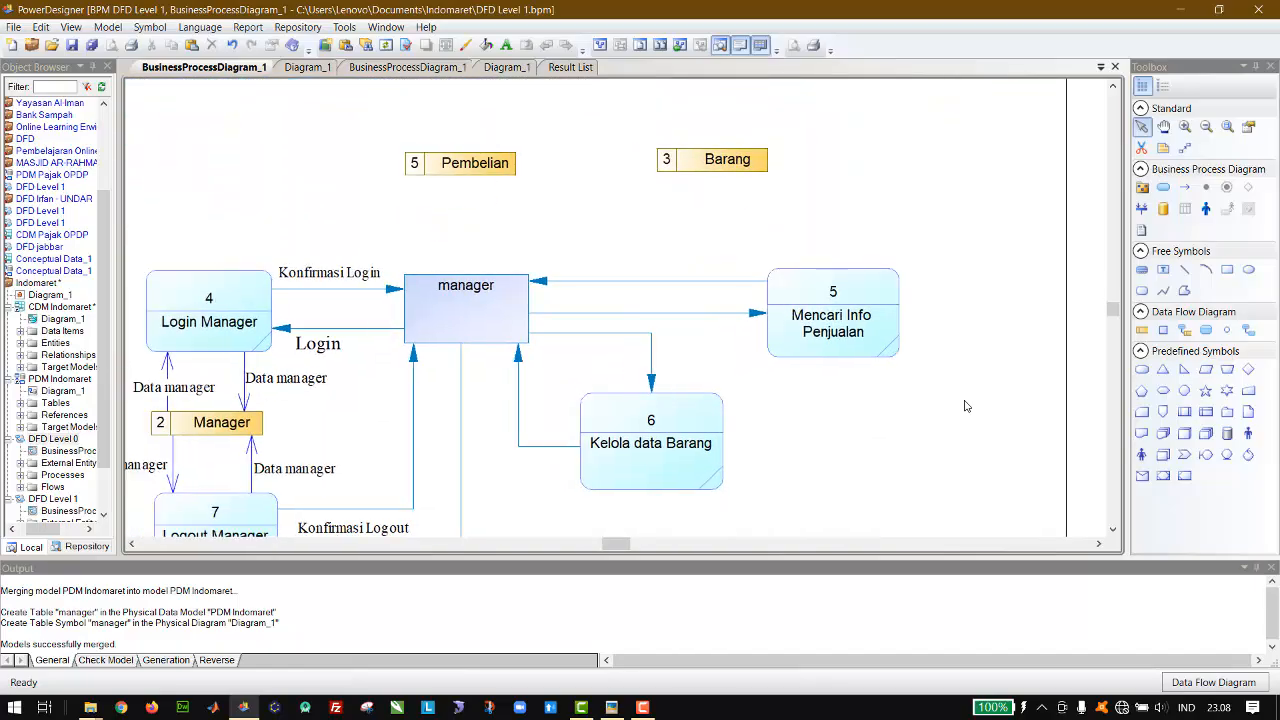
scroll(966, 405, left, 2)
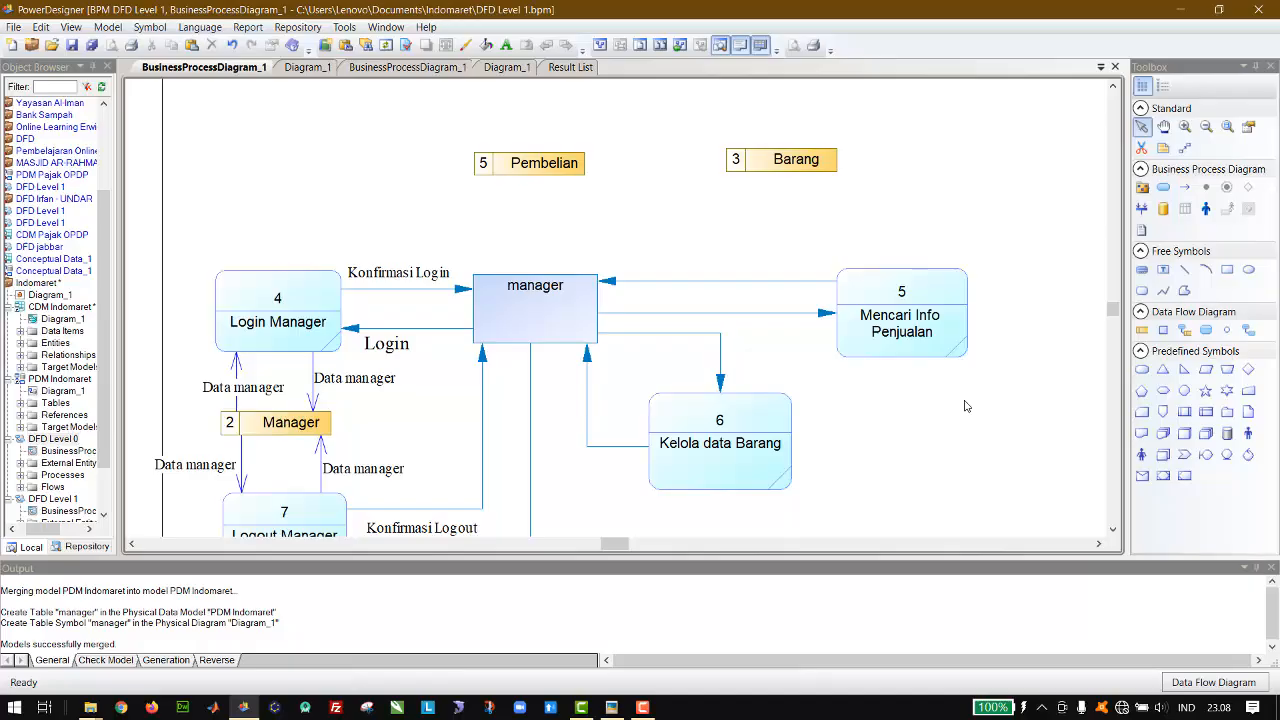
scroll(966, 405, down, 1)
scroll(965, 405, up, 1)
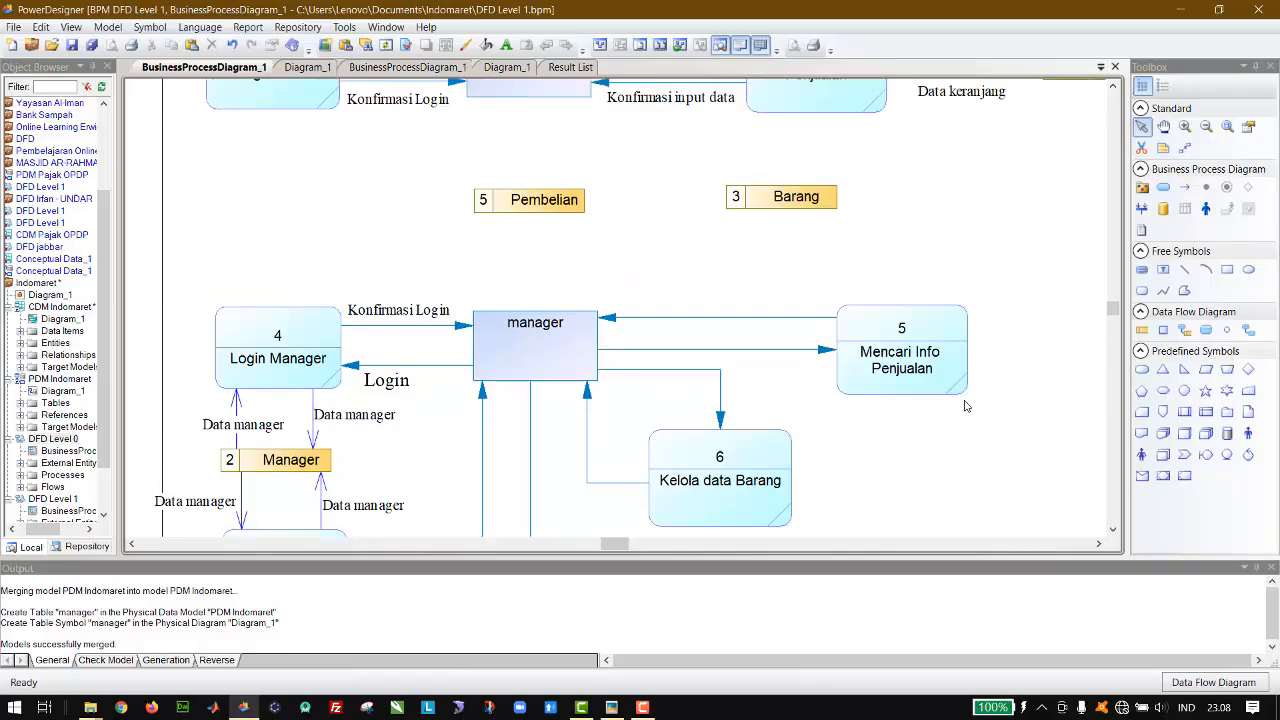
Step: Look over the flows, processes and data stores around Kasir and manager in the DFD Level 1 diagram
scroll(965, 405, up, 2)
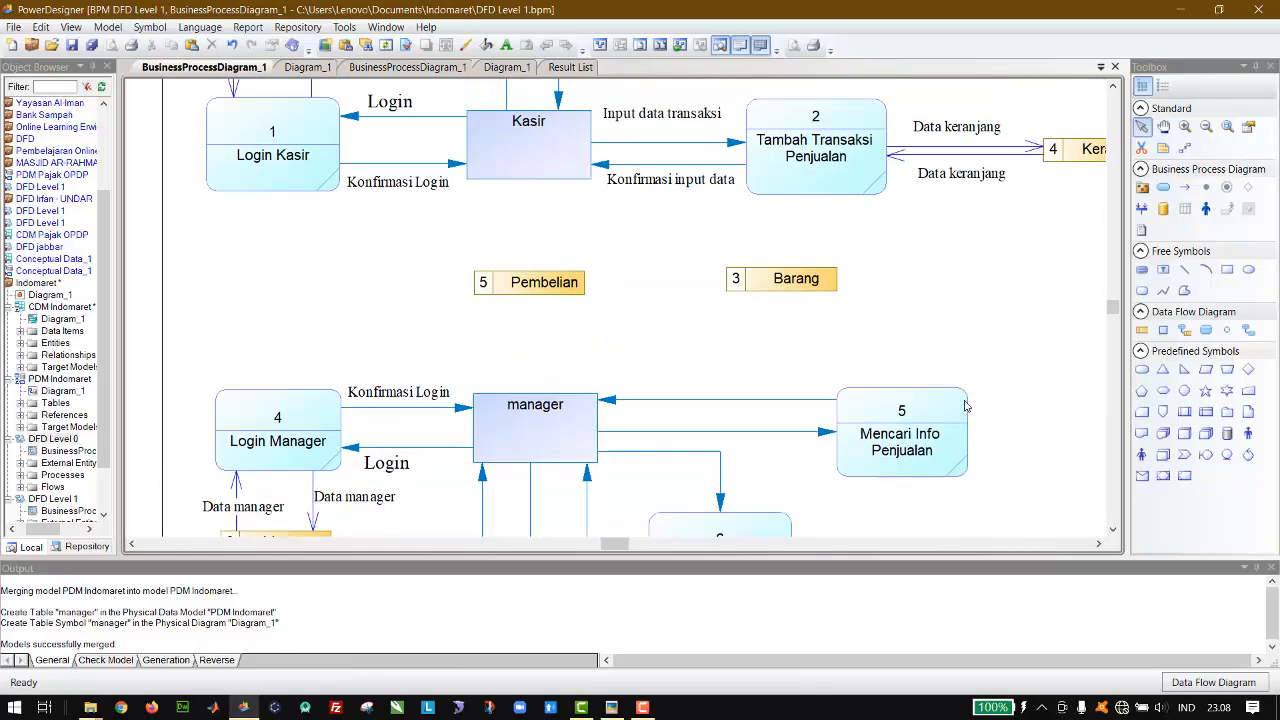
scroll(965, 405, down, 1)
scroll(965, 405, down, 3)
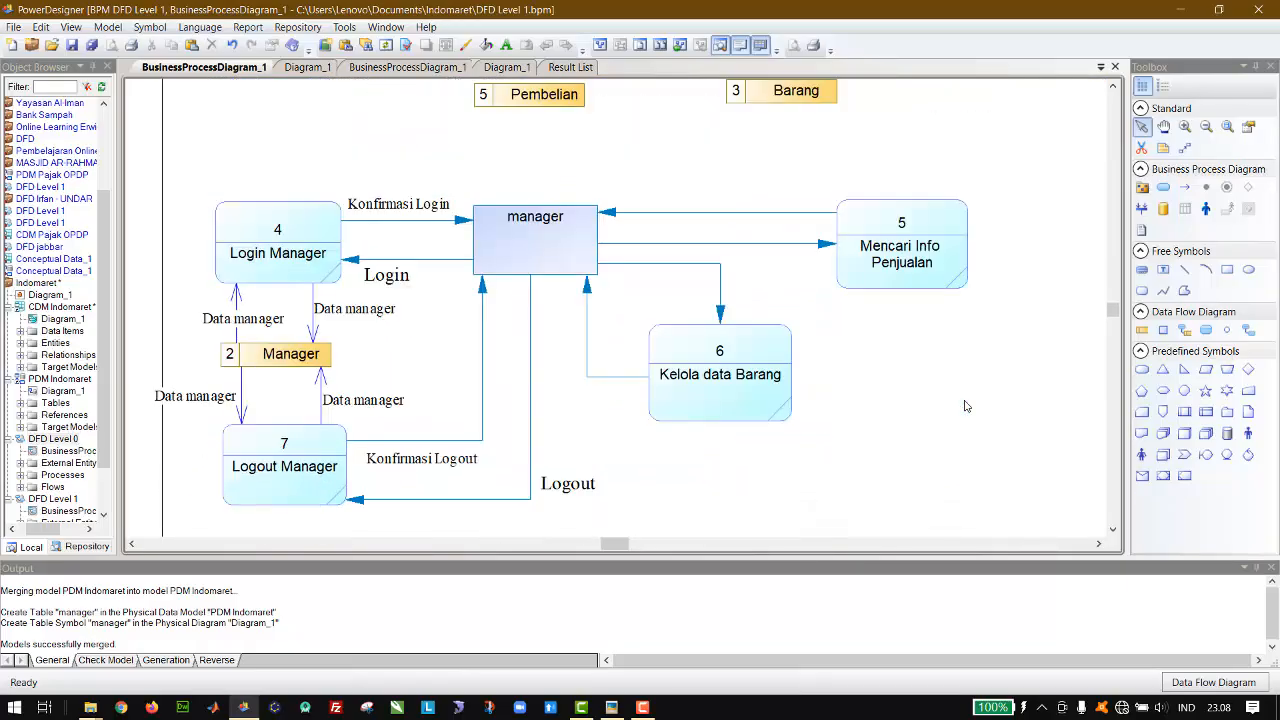
scroll(965, 405, down, 3)
scroll(965, 405, up, 3)
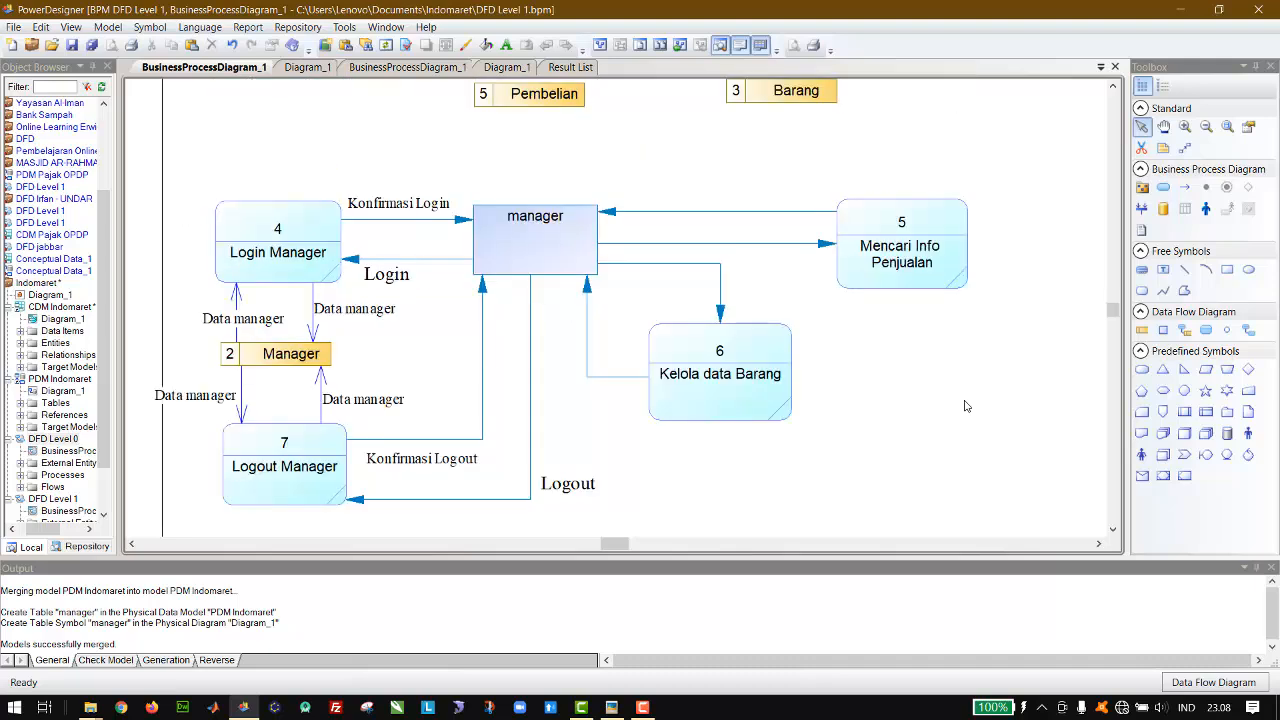
scroll(965, 405, up, 3)
scroll(965, 405, down, 3)
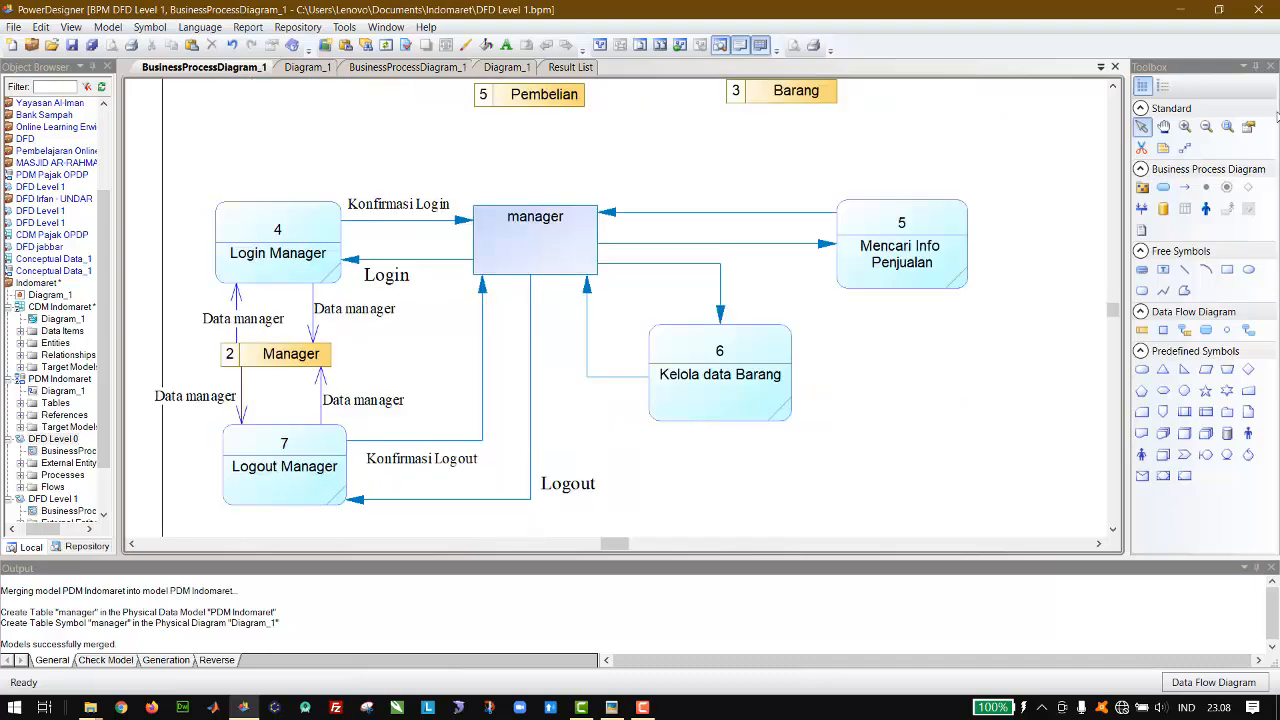
click(1206, 126)
click(840, 387)
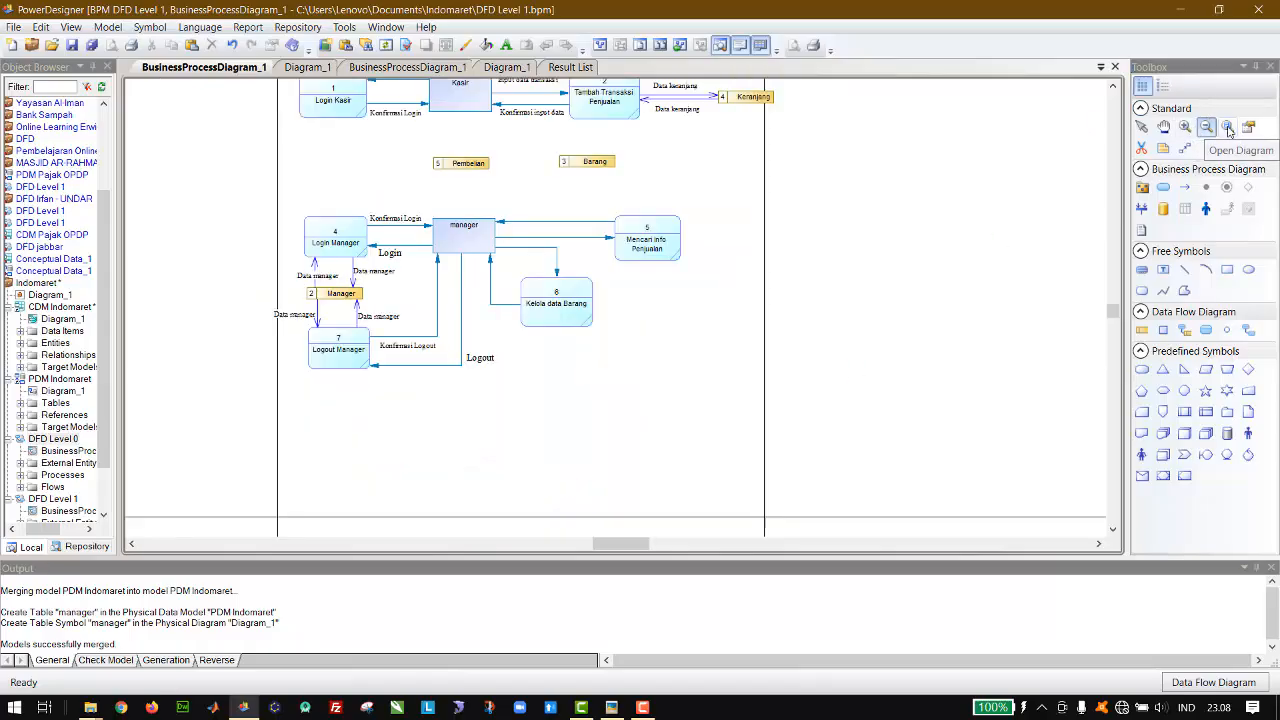
click(1184, 126)
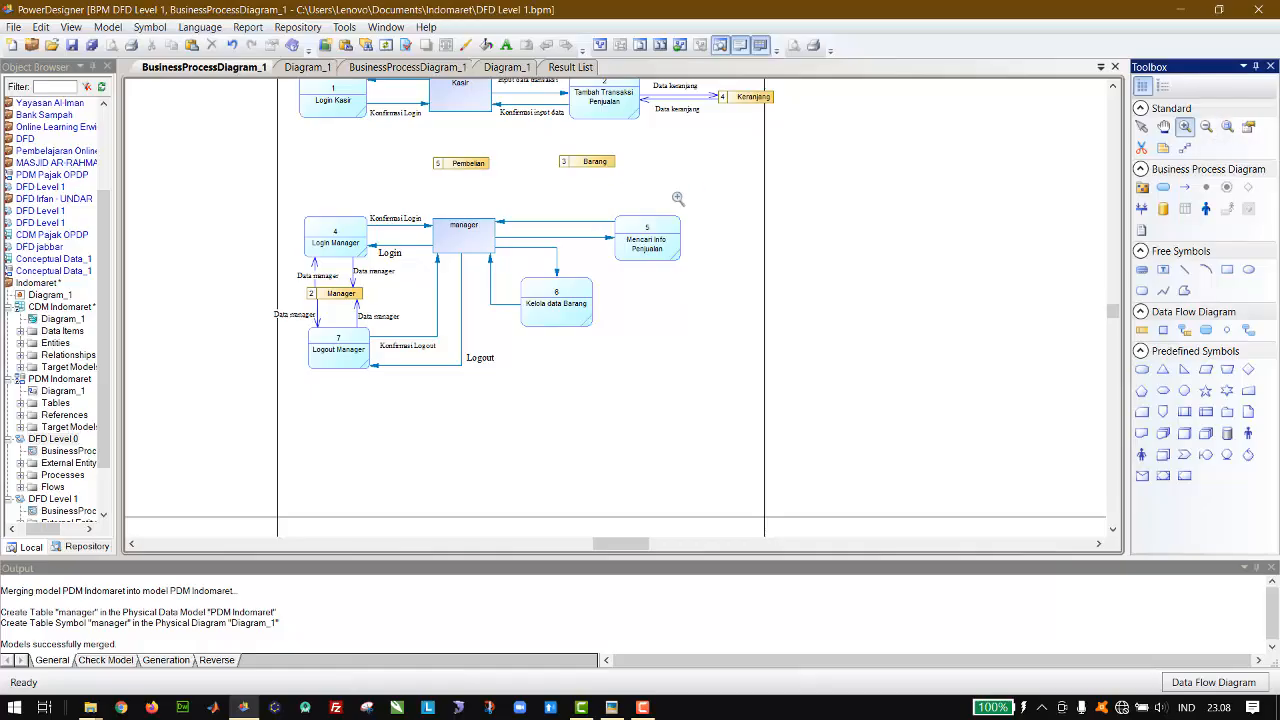
click(657, 211)
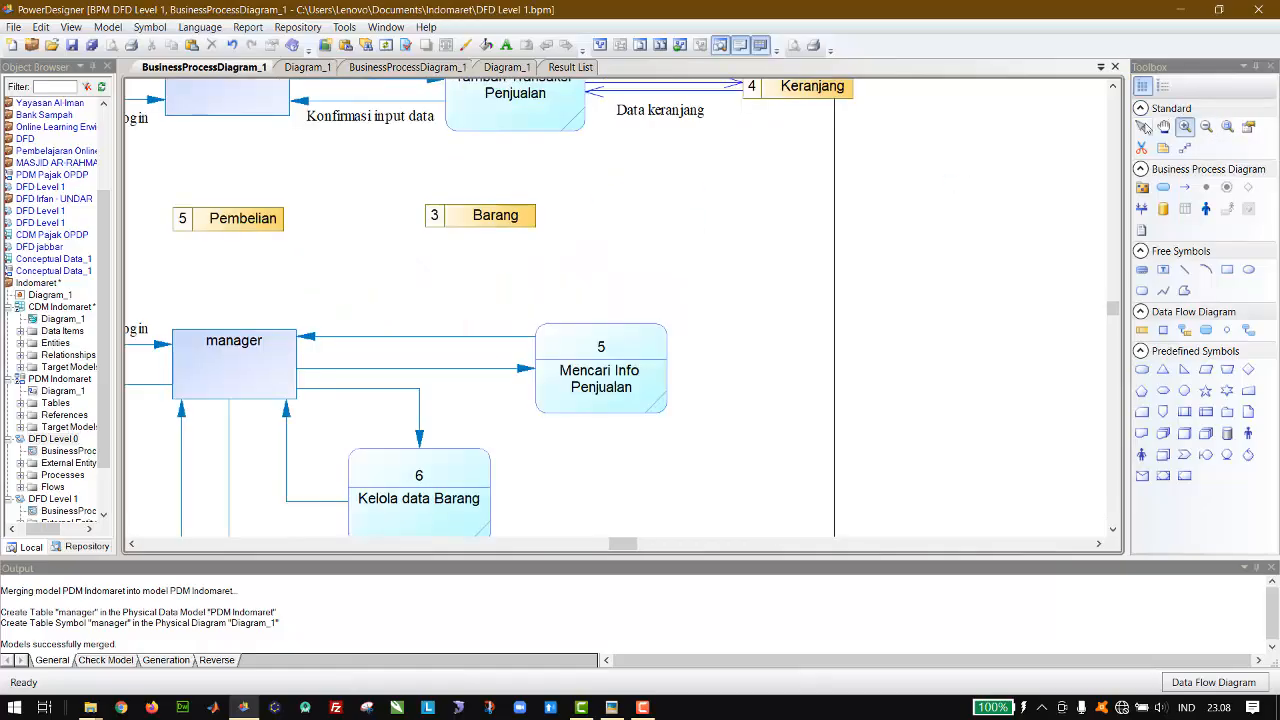
click(1142, 126)
scroll(857, 286, down, 1)
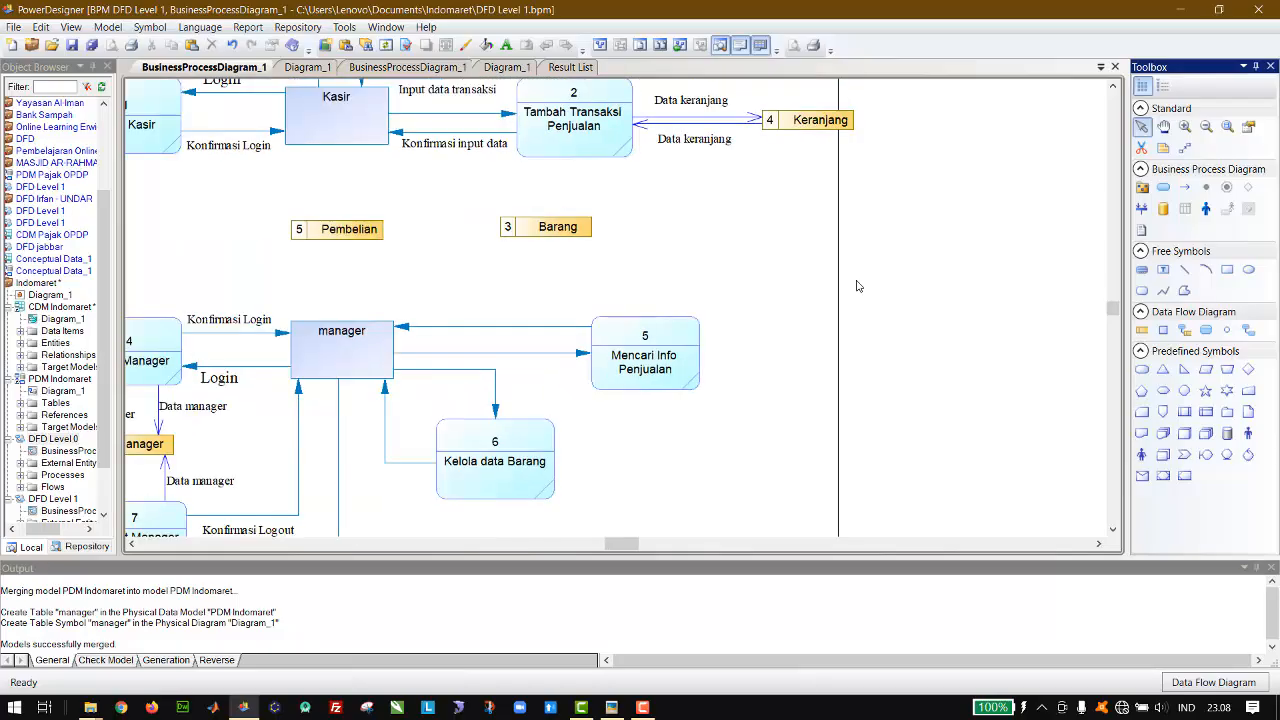
scroll(857, 286, down, 1)
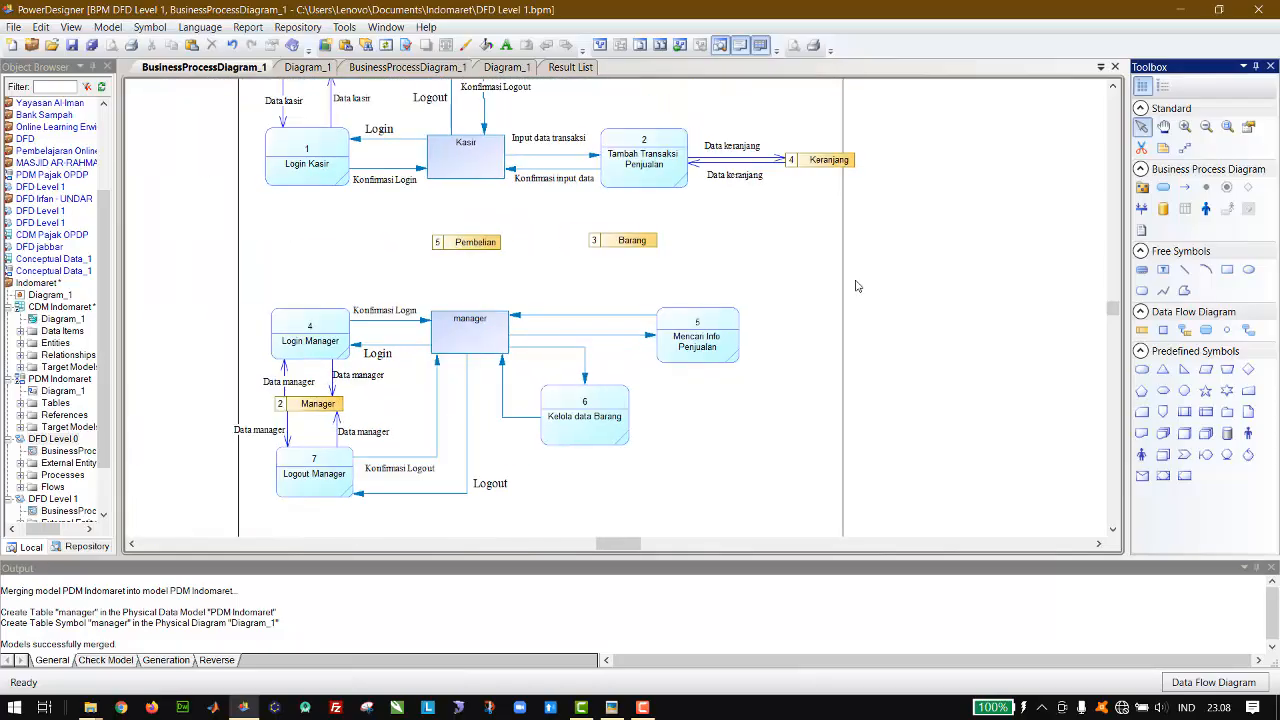
scroll(856, 286, up, 1)
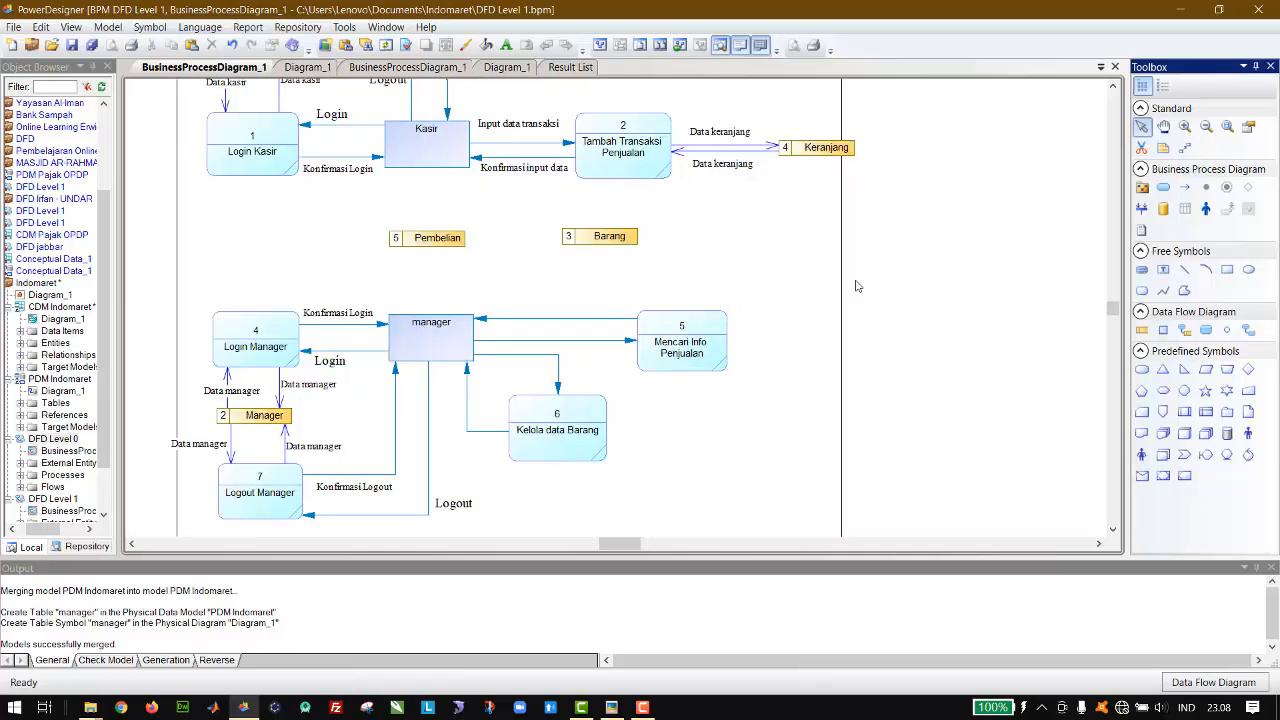
click(645, 288)
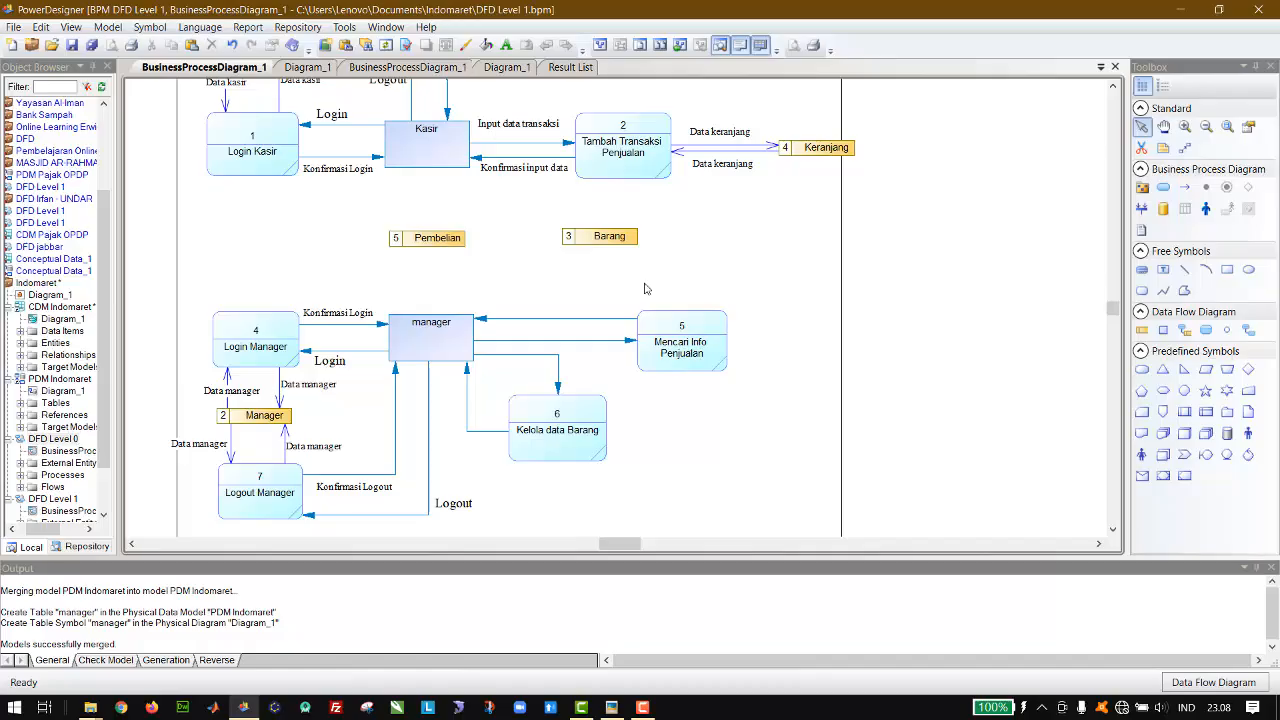
scroll(541, 285, left, 2)
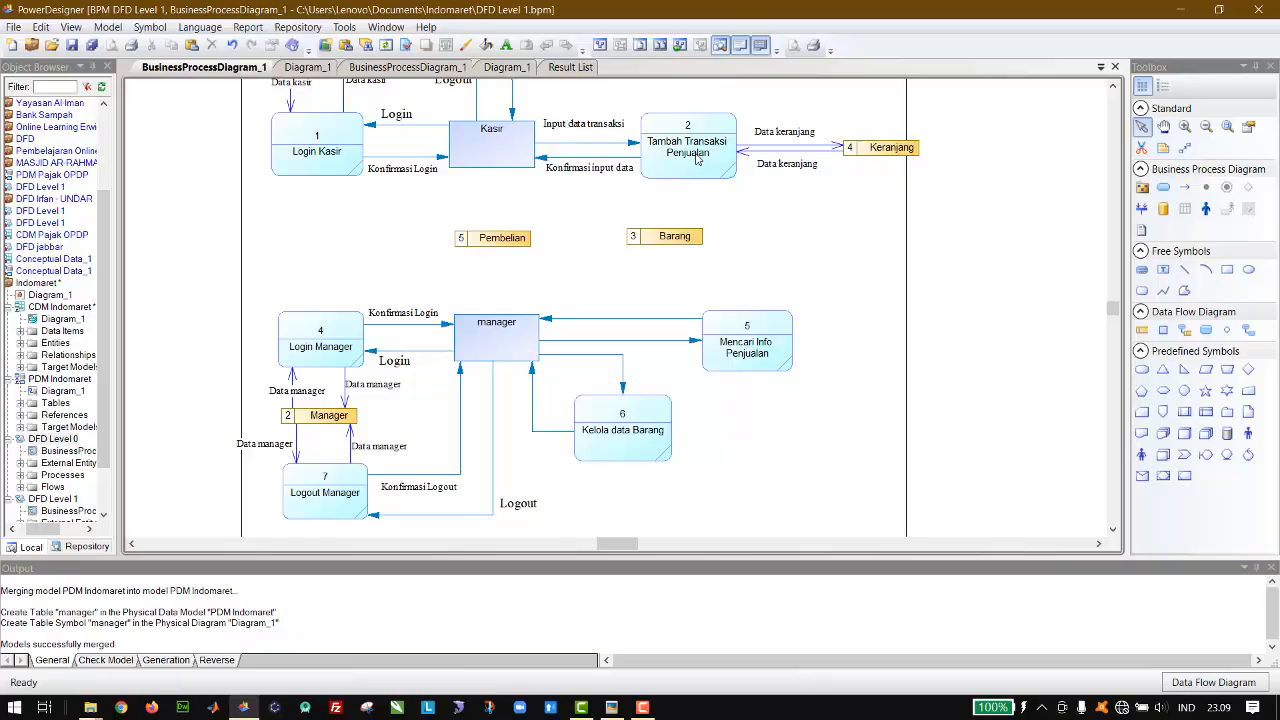
Step: Review the DFD Level 0 diagram and the kasir table in the PDM Indomaret physical diagram
click(405, 67)
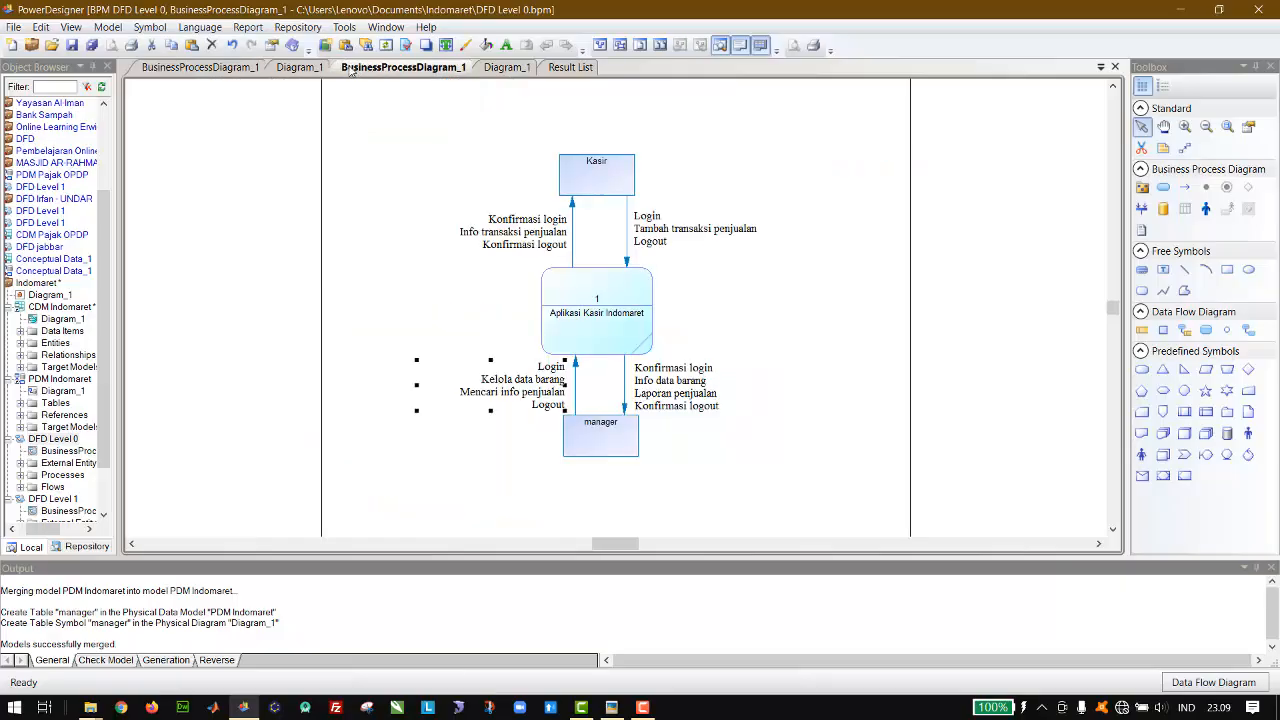
click(312, 67)
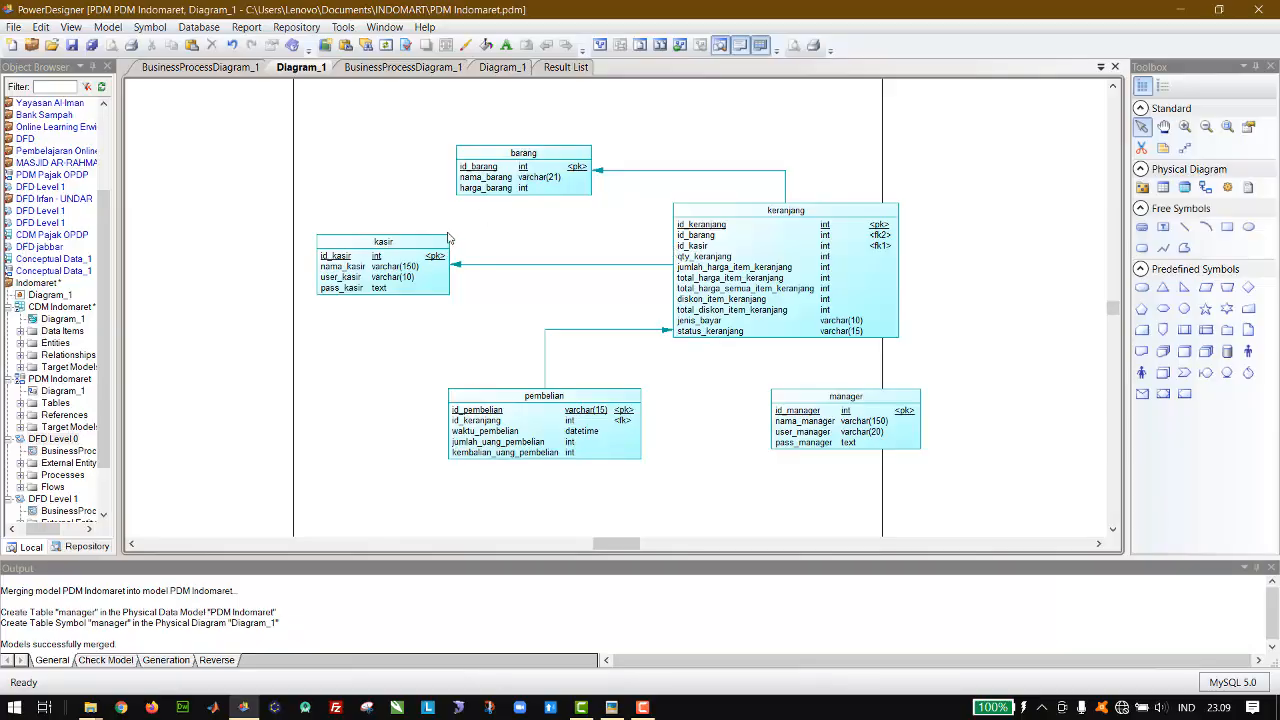
click(423, 266)
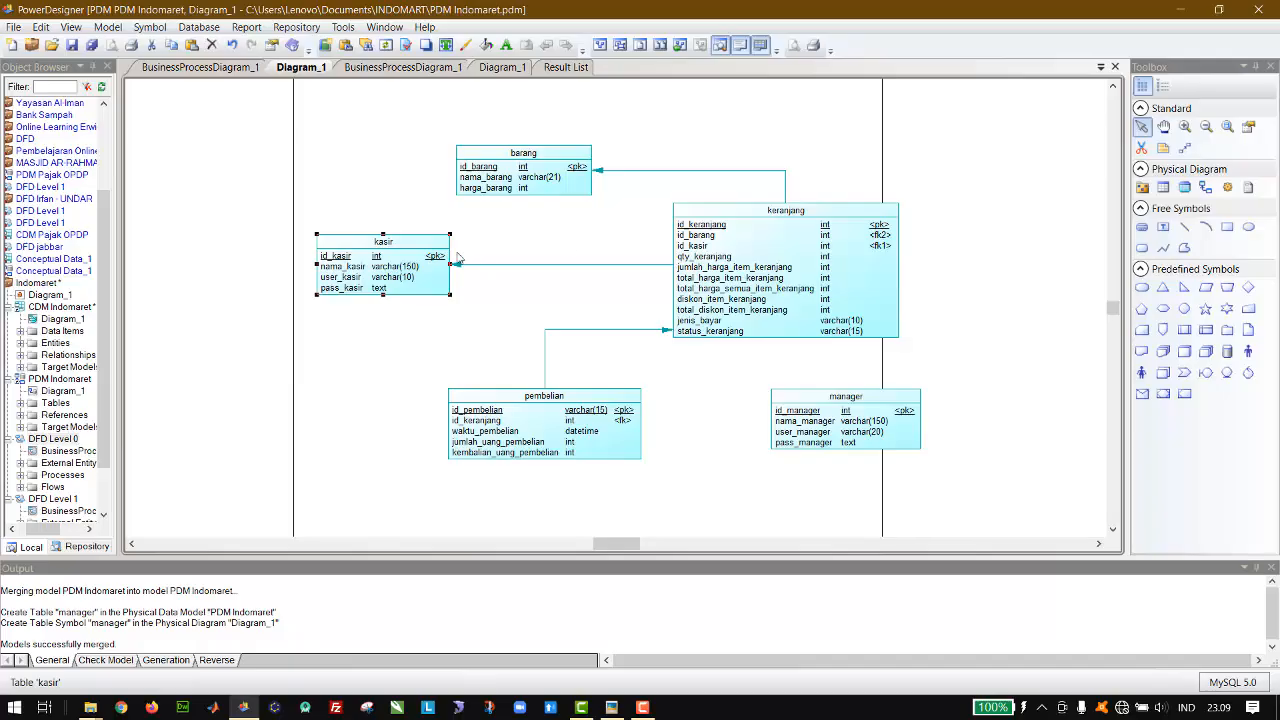
Step: In DFD Level 1, move the Pembelian data store below Mencari Info Penjualan and shift the Barang data store slightly down and right
click(196, 70)
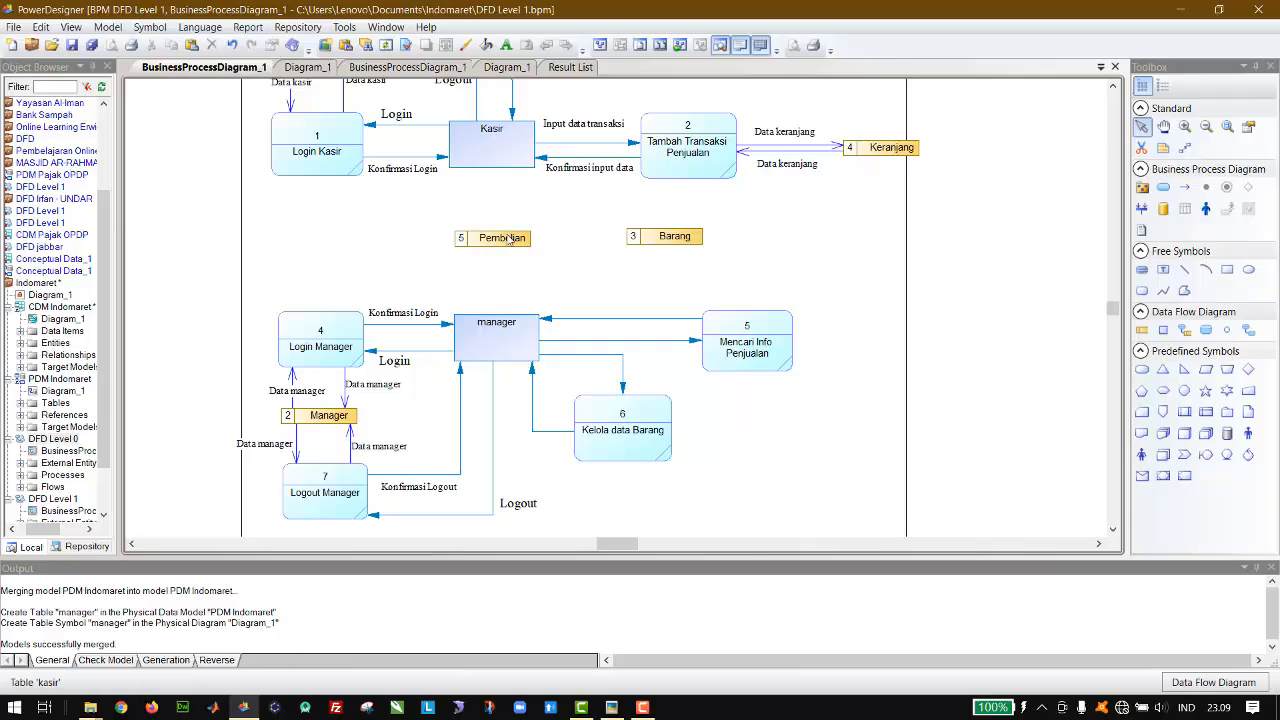
drag(504, 240, 811, 416)
drag(691, 244, 705, 262)
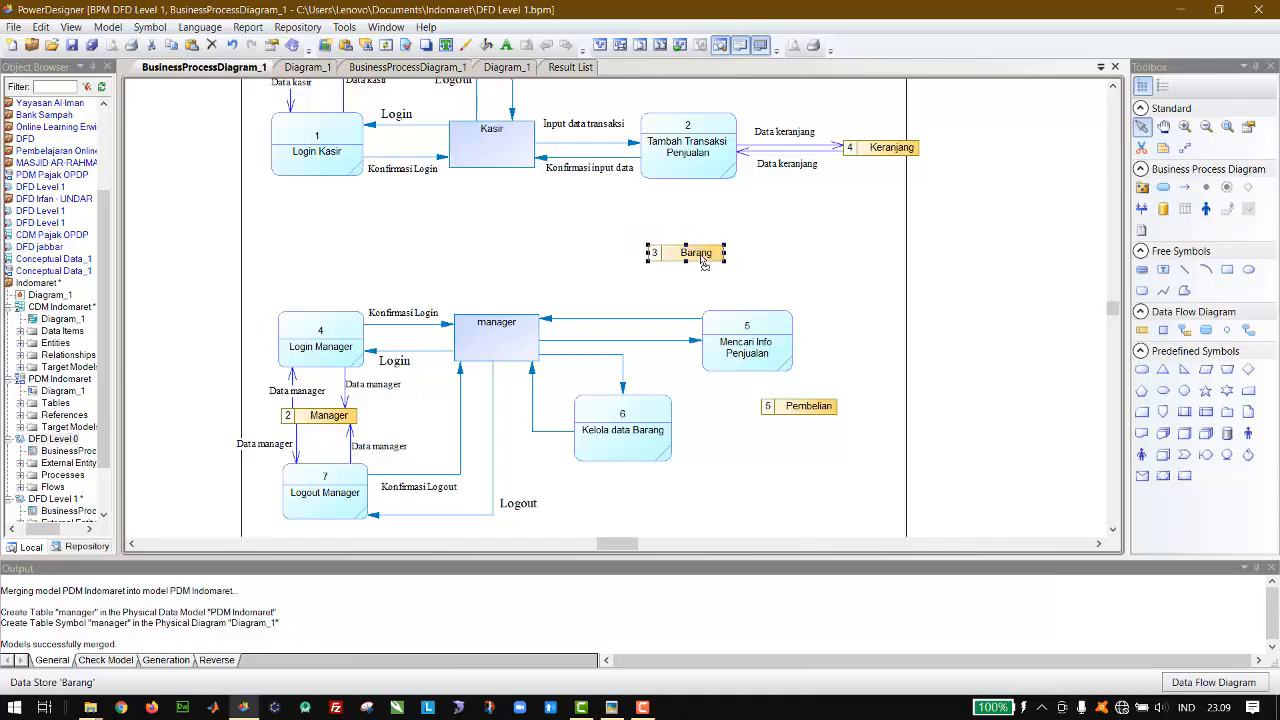
Step: Draw resource flows in both directions between the Kasir data store and the Tambah Transaksi Penjualan process
scroll(897, 257, up, 2)
scroll(897, 257, up, 3)
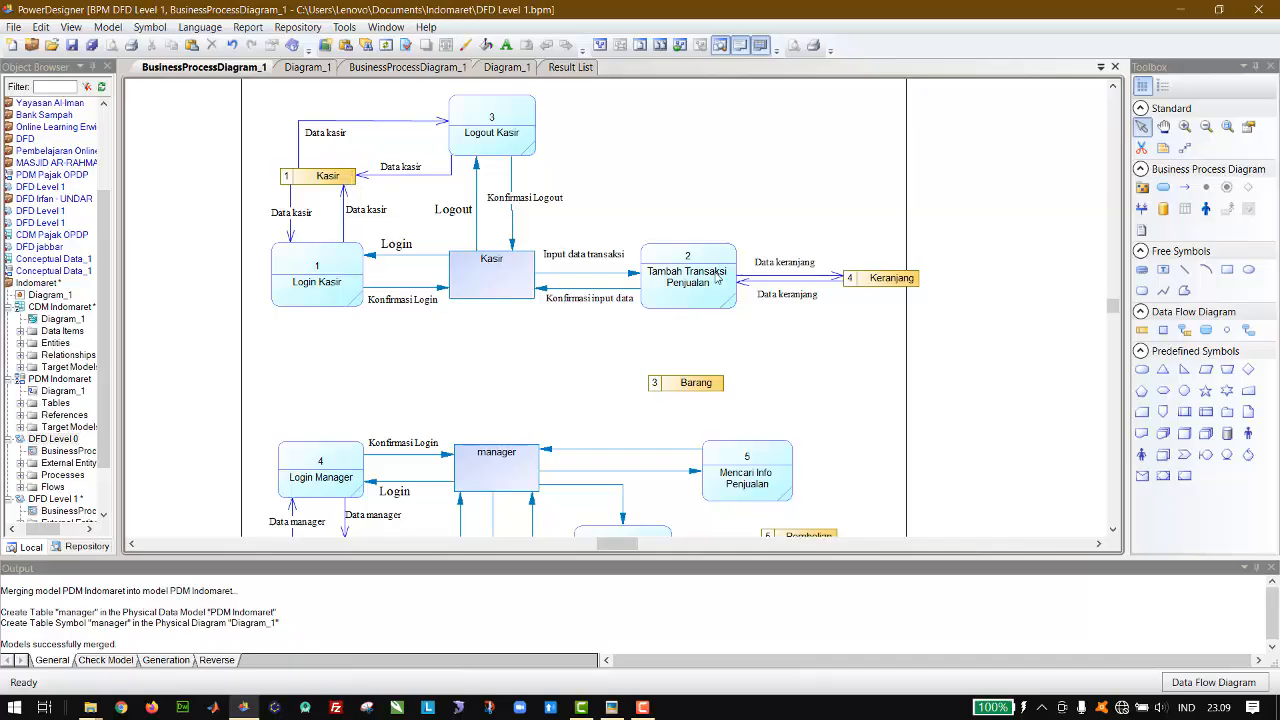
click(1182, 331)
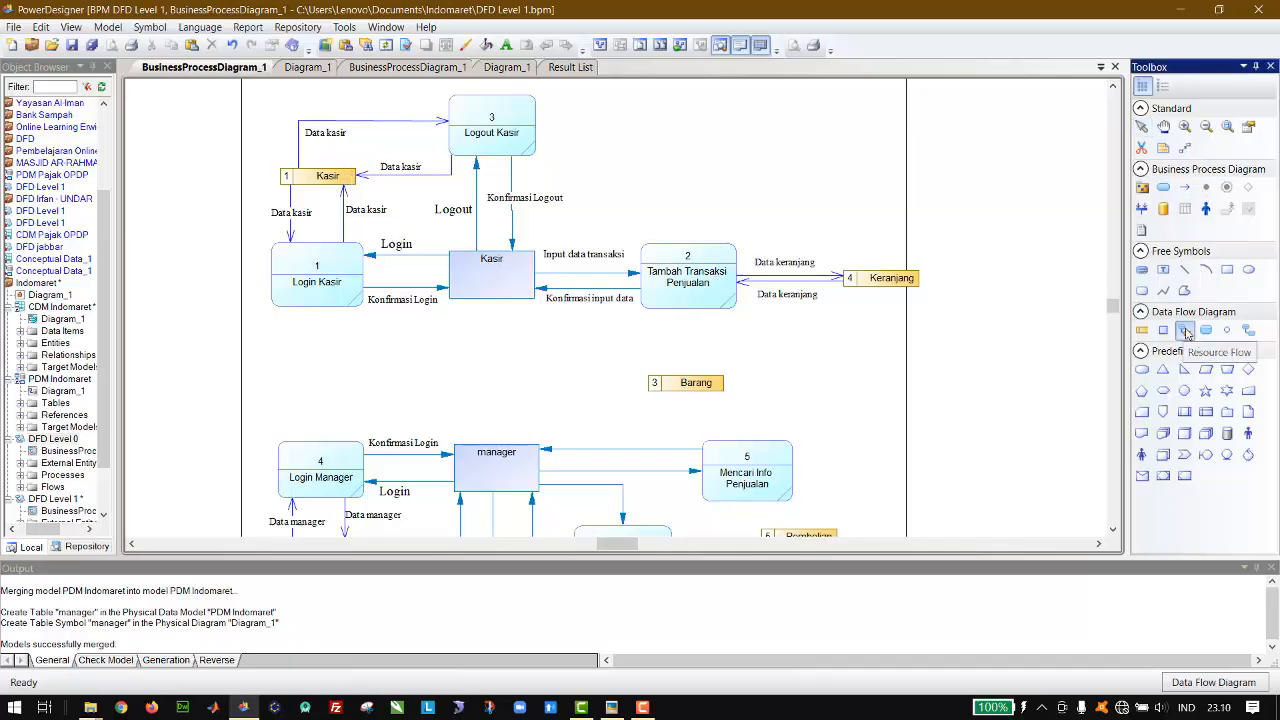
mouse_move(348, 187)
mouse_down()
mouse_move(670, 228)
mouse_move(689, 255)
mouse_move(600, 200)
mouse_move(470, 180)
mouse_move(347, 190)
mouse_up()
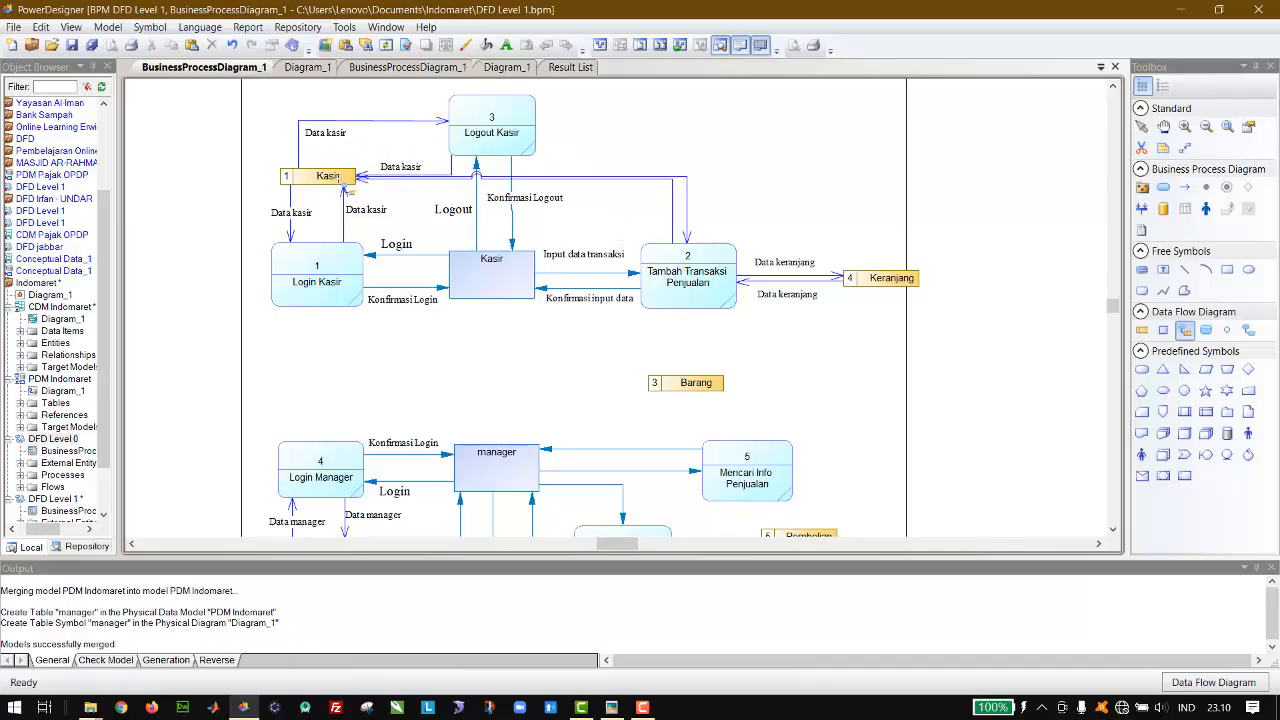
click(1146, 128)
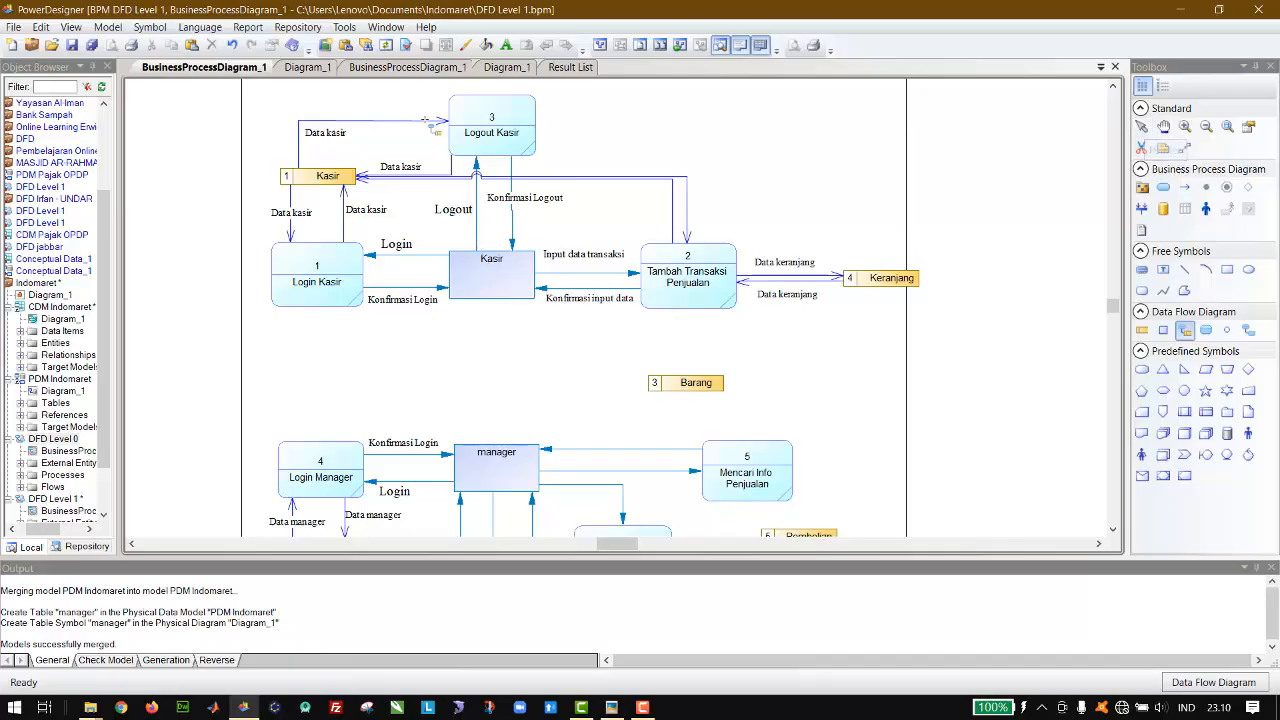
Step: Check the columns of the keranjang table in the PDM Indomaret diagram, returning to DFD Level 1
click(300, 67)
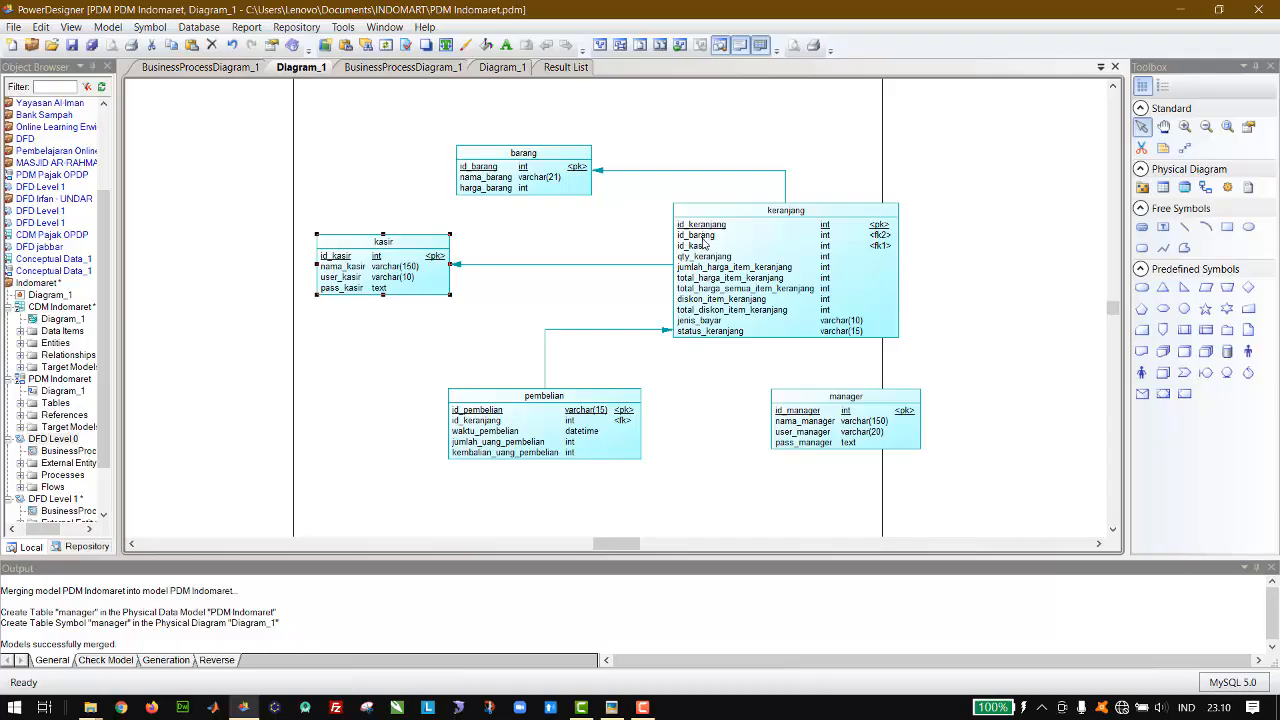
click(198, 66)
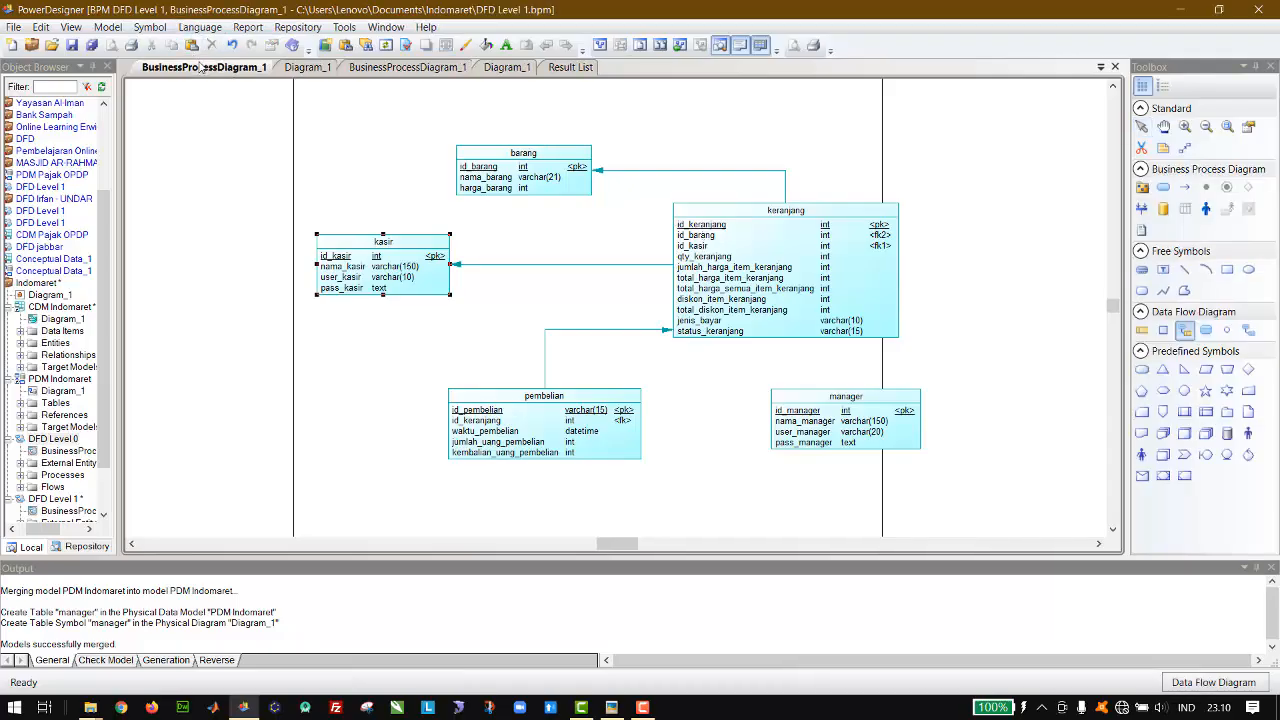
Step: Separate the flow from Tambah Transaksi Penjualan back to the Kasir data store from its twin and make the Kasir data store taller
click(1142, 127)
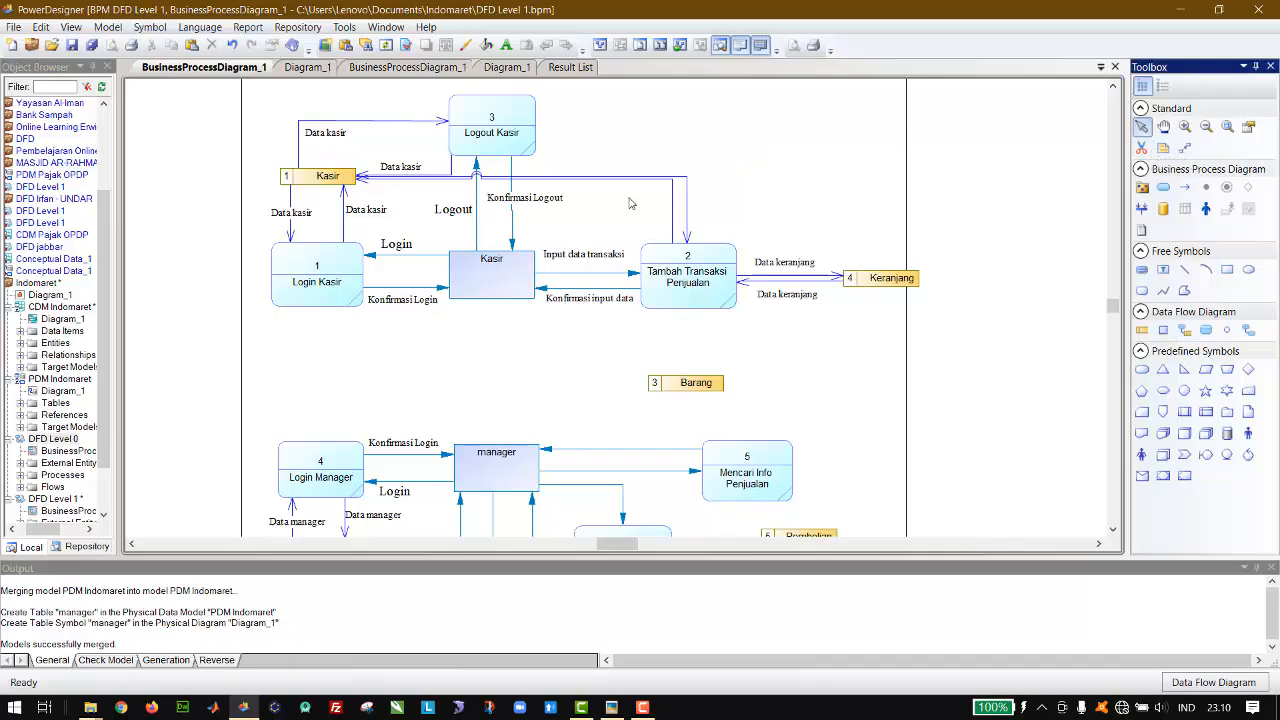
drag(672, 212, 659, 214)
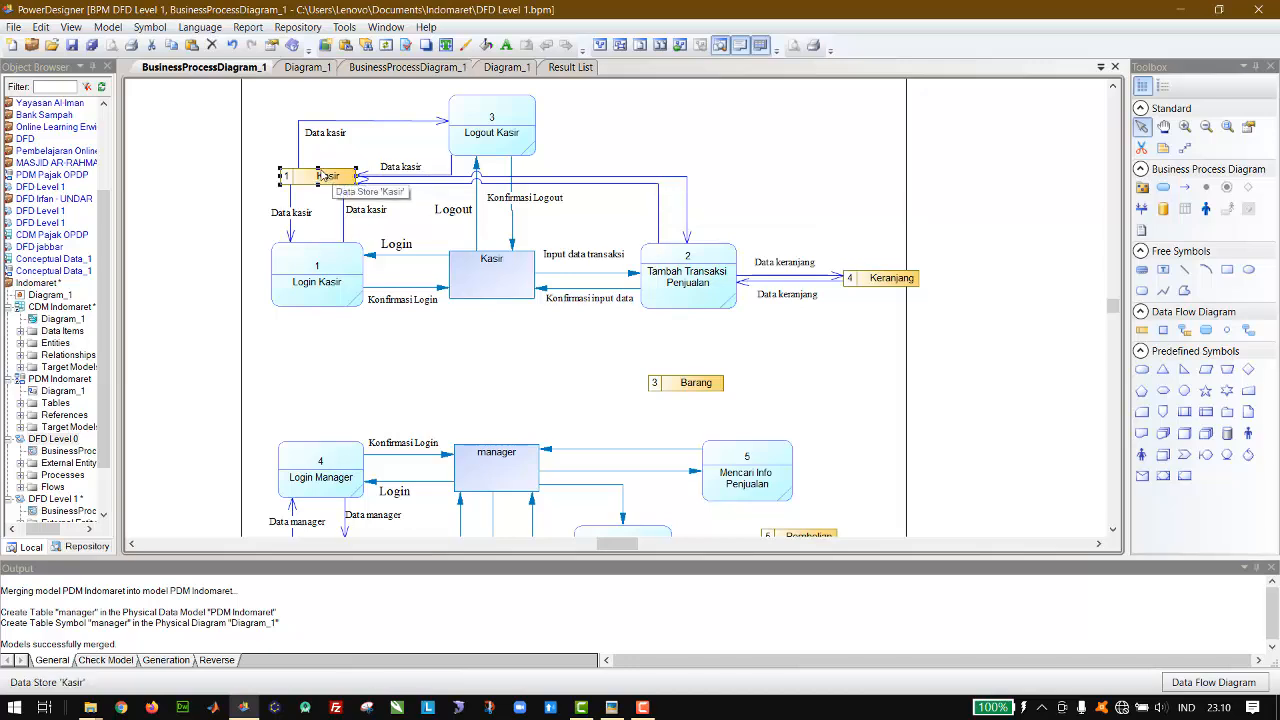
drag(318, 167, 318, 158)
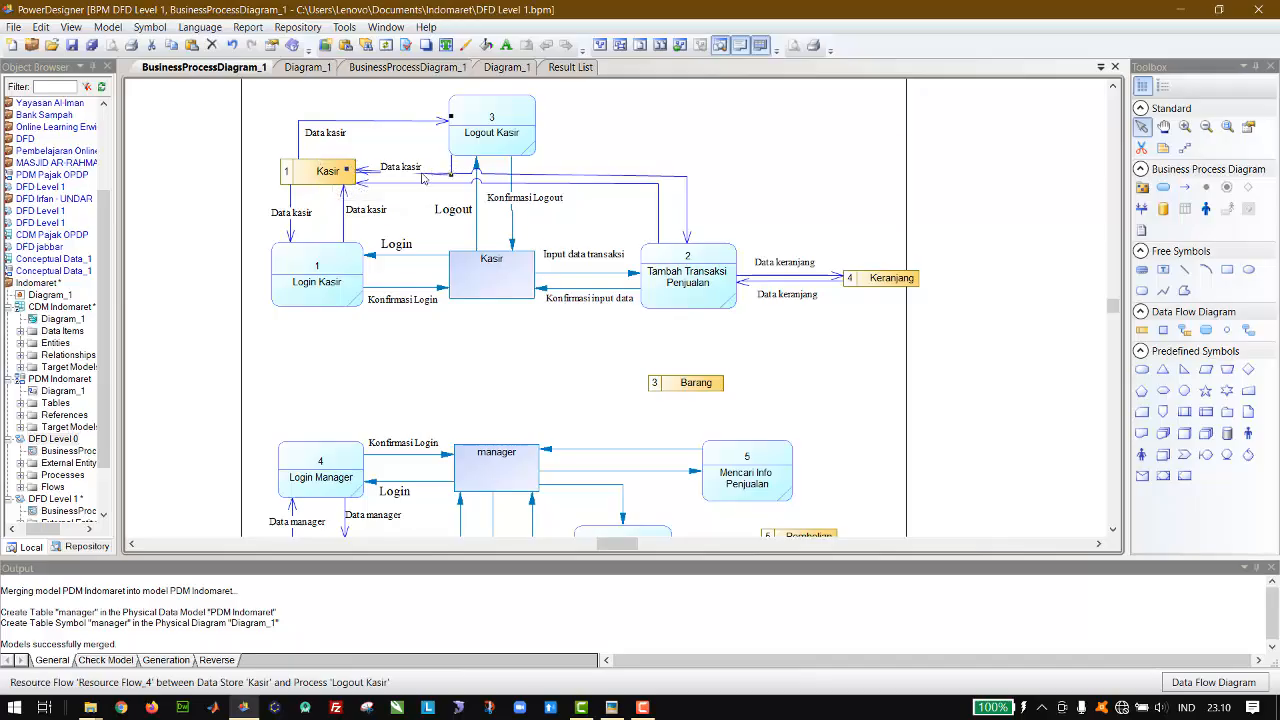
Step: Raise both flows between the Kasir data store and Logout Kasir, and place the lower Data kasir label above its flow
click(420, 169)
mouse_move(420, 174)
mouse_down()
mouse_move(442, 165)
mouse_move(433, 160)
mouse_up()
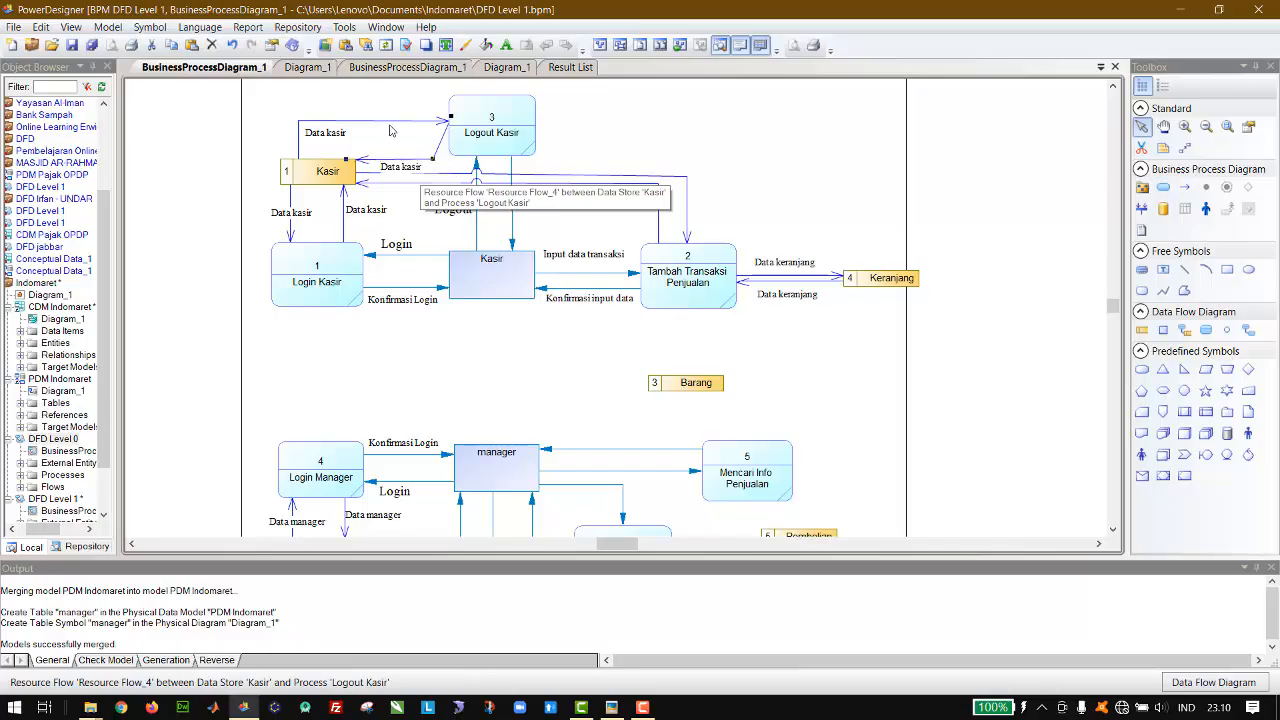
drag(385, 121, 384, 105)
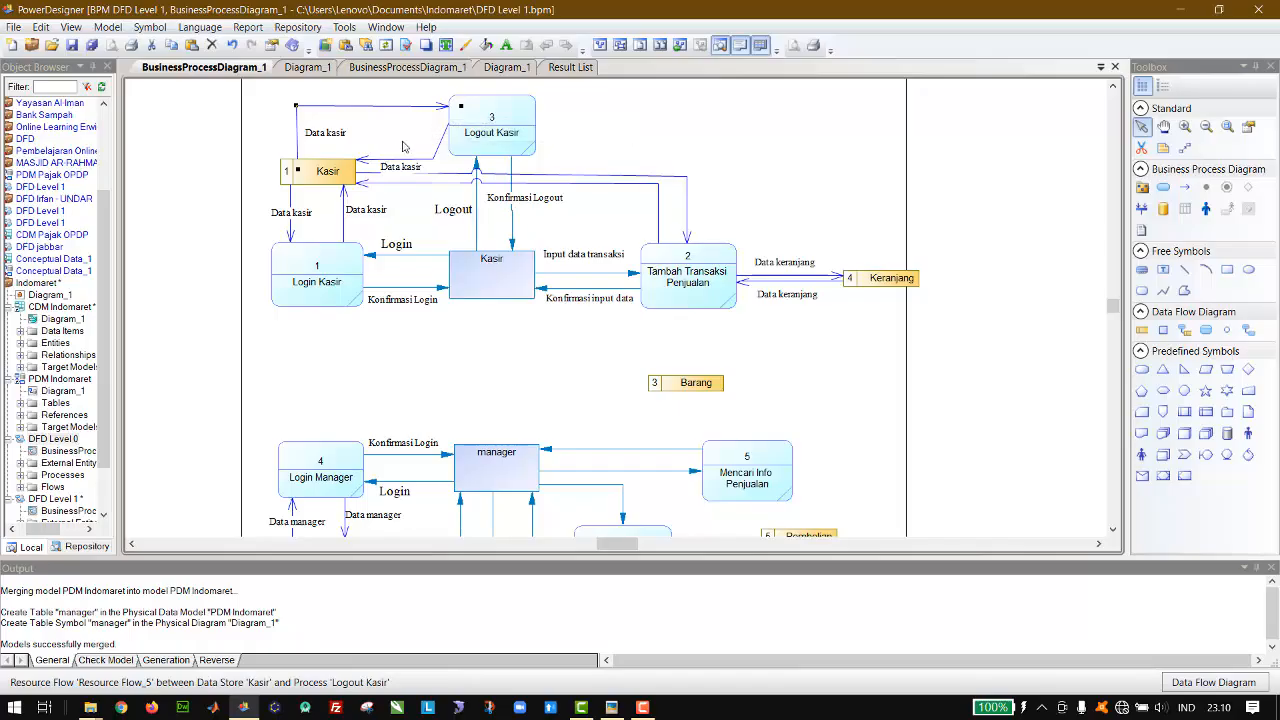
mouse_move(403, 172)
mouse_down()
mouse_move(405, 150)
mouse_move(391, 152)
mouse_up()
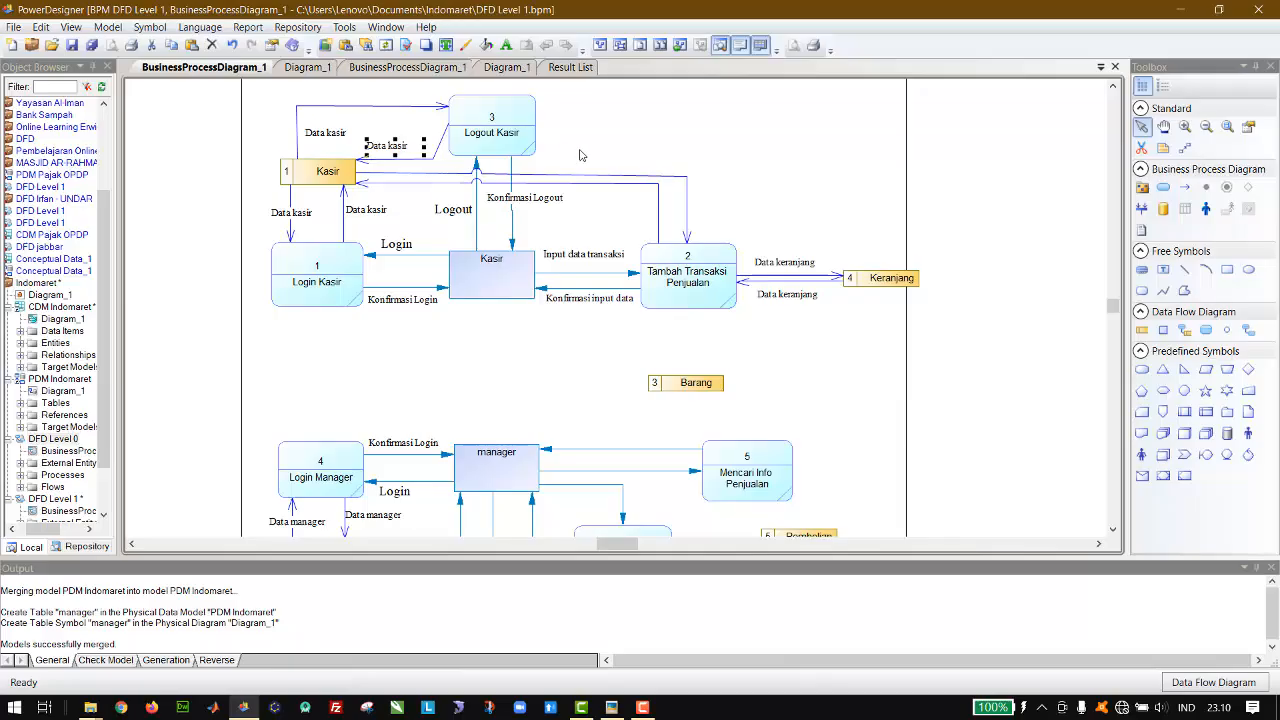
Step: Shift the corner of the flow from the Kasir data store to Tambah Transaksi Penjualan right, undoing the last adjustment
mouse_move(688, 200)
mouse_down()
mouse_move(710, 202)
mouse_move(694, 187)
mouse_up()
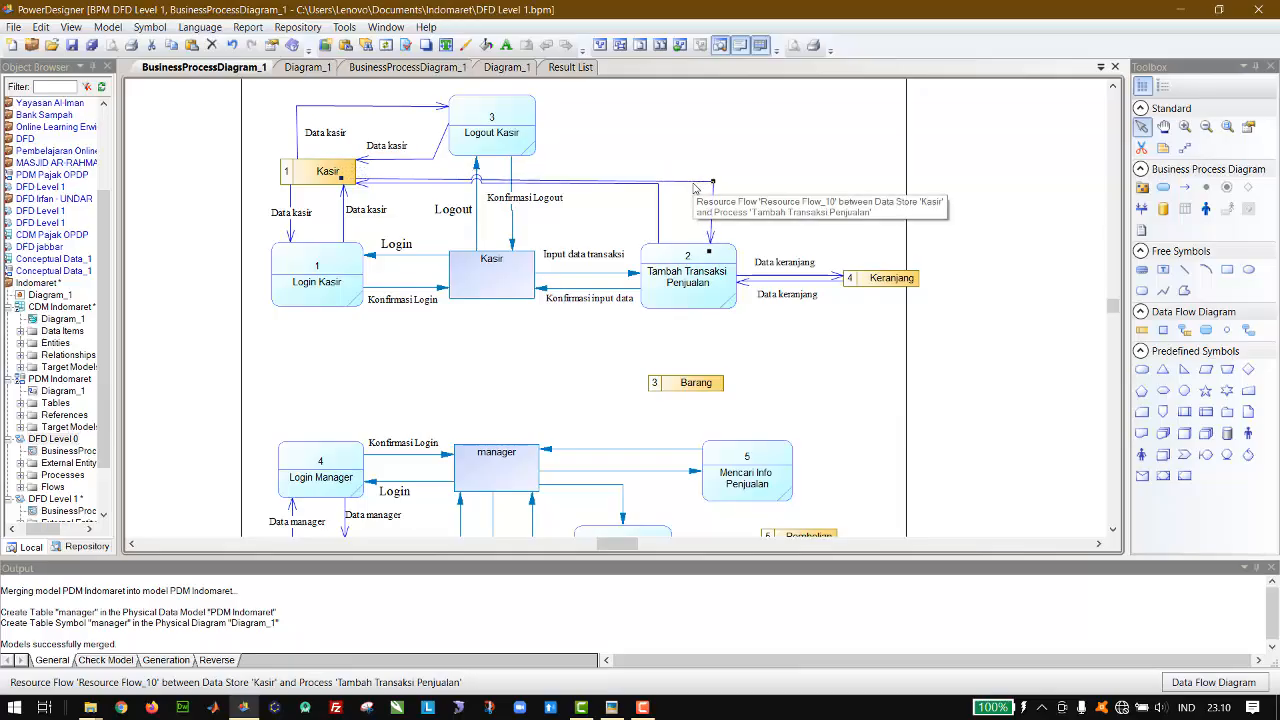
key(ctrl+z)
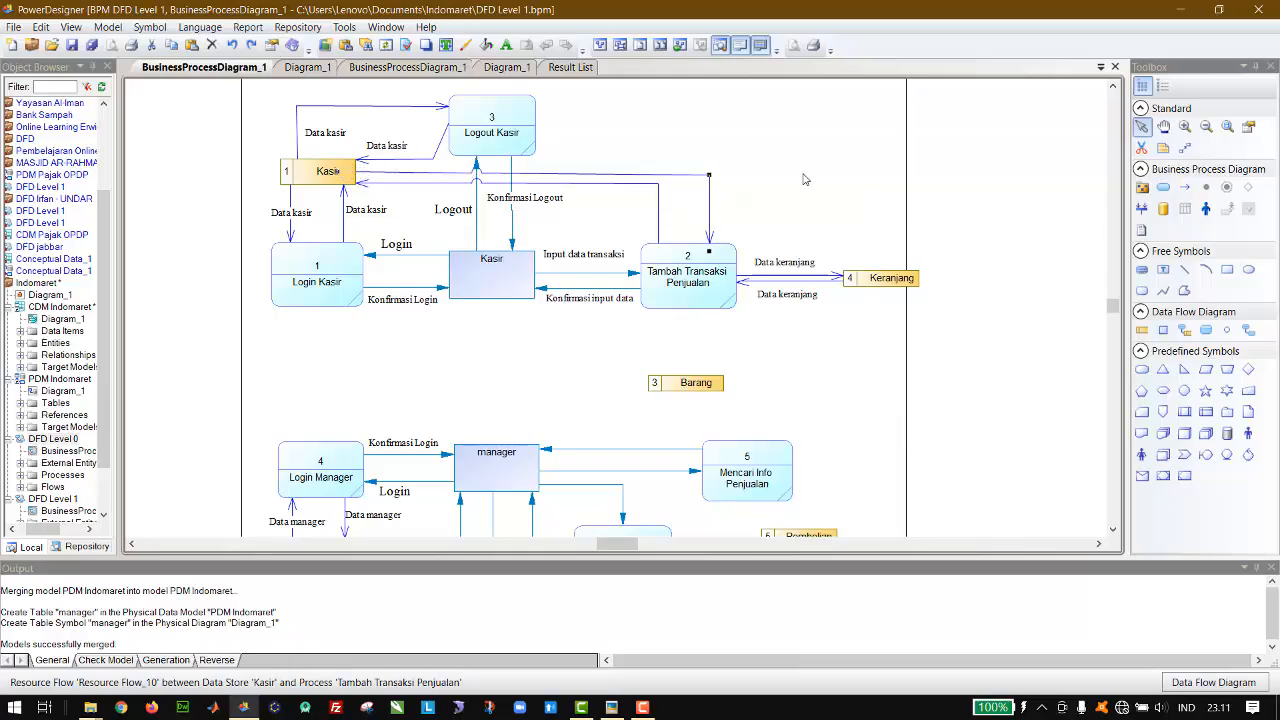
Step: Move the Logout Kasir process up and raise the corner of its incoming flow from the Kasir data store to match
click(517, 147)
key(Up)
key(Up)
key(Up)
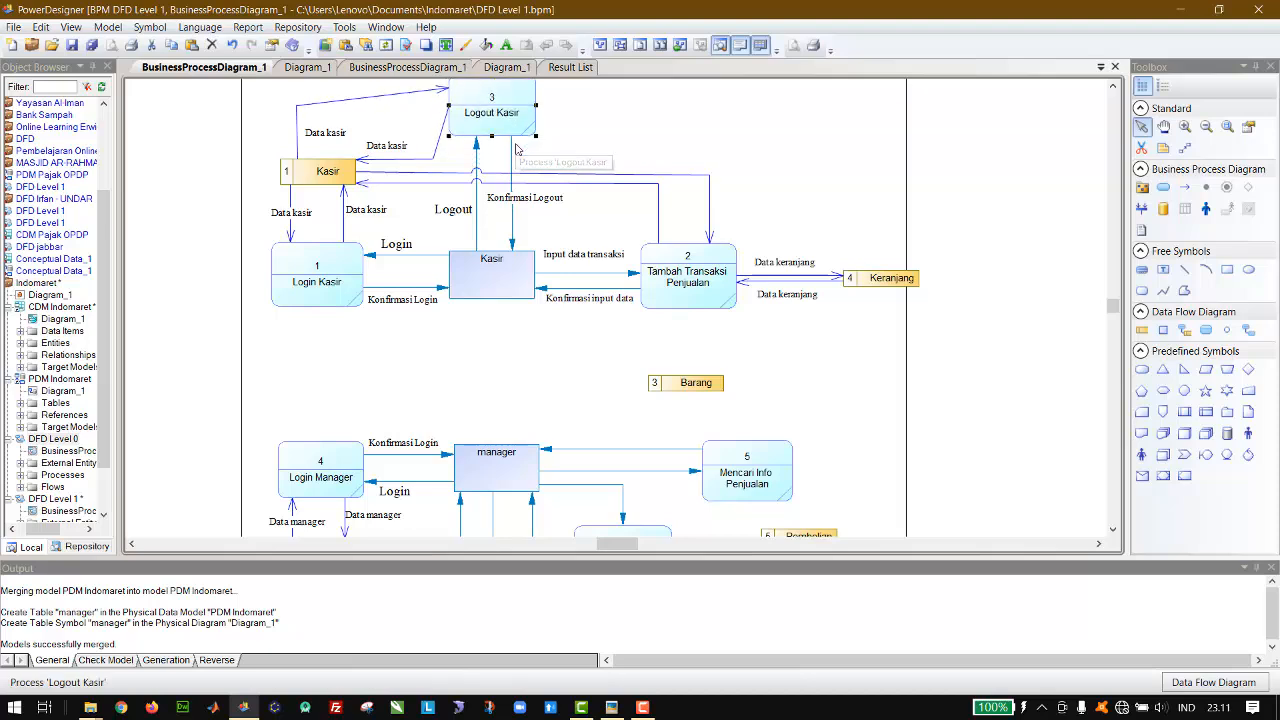
key(Up)
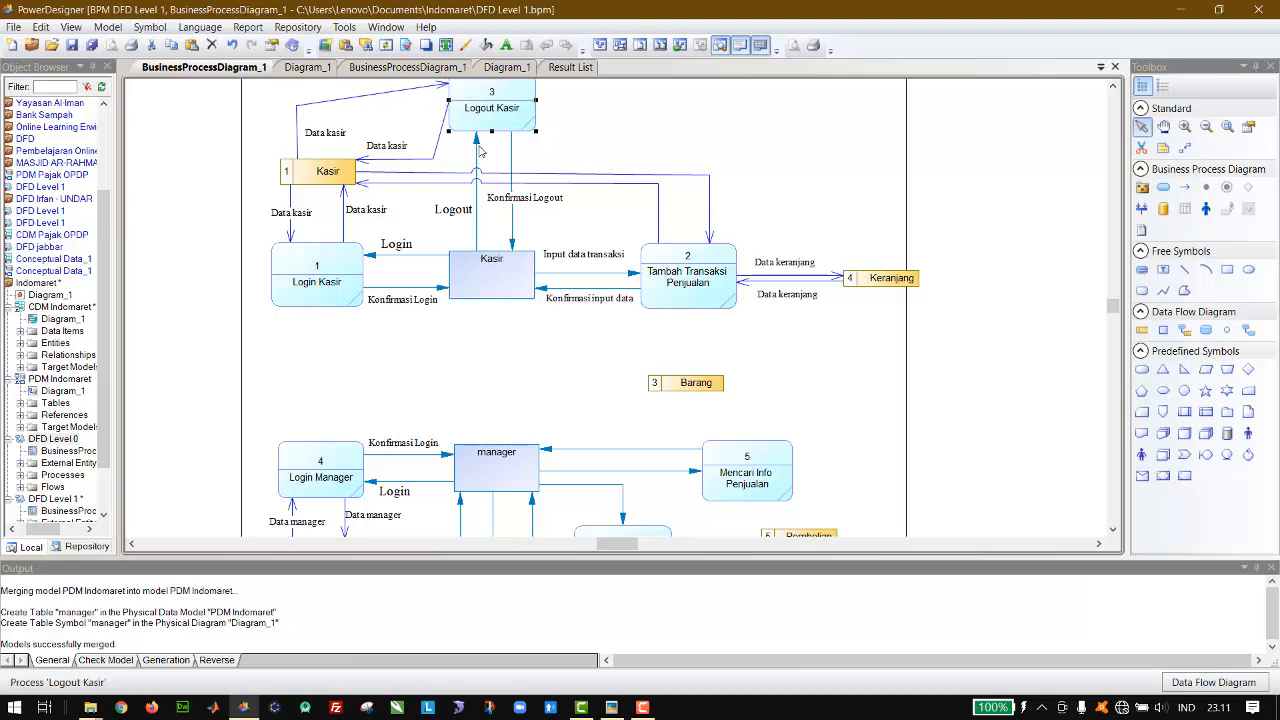
click(296, 105)
drag(296, 106, 298, 86)
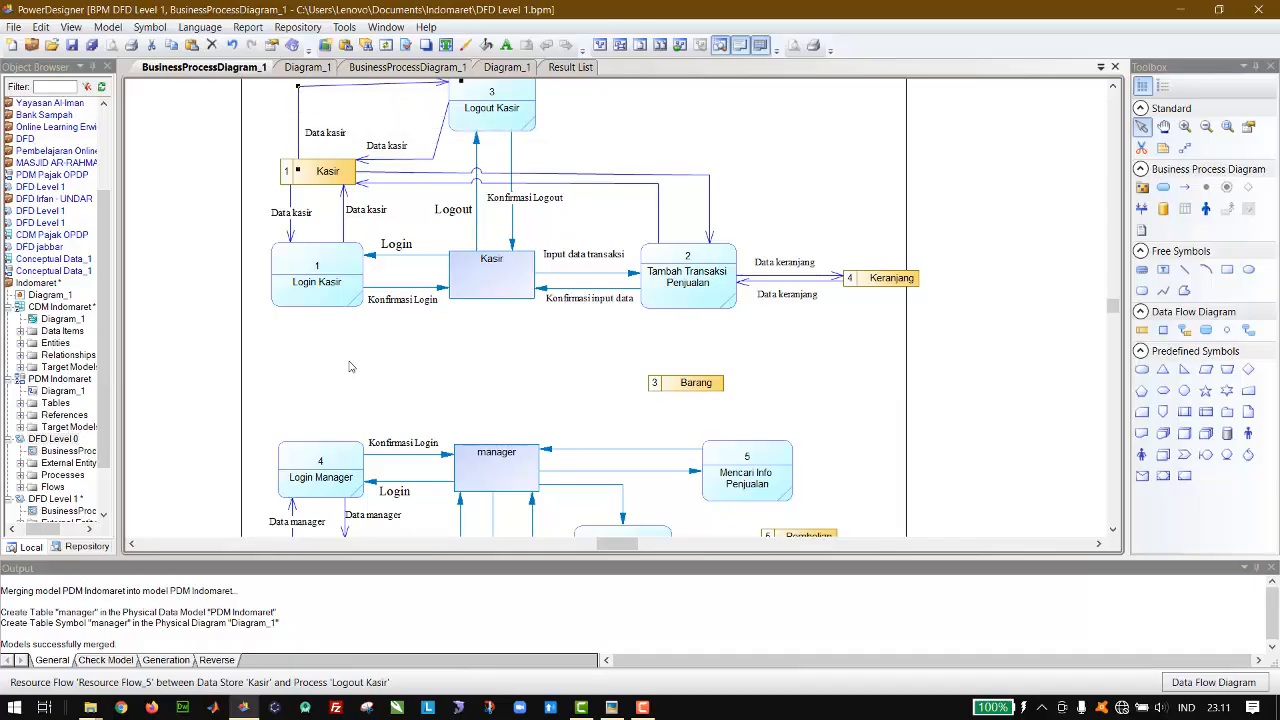
click(858, 133)
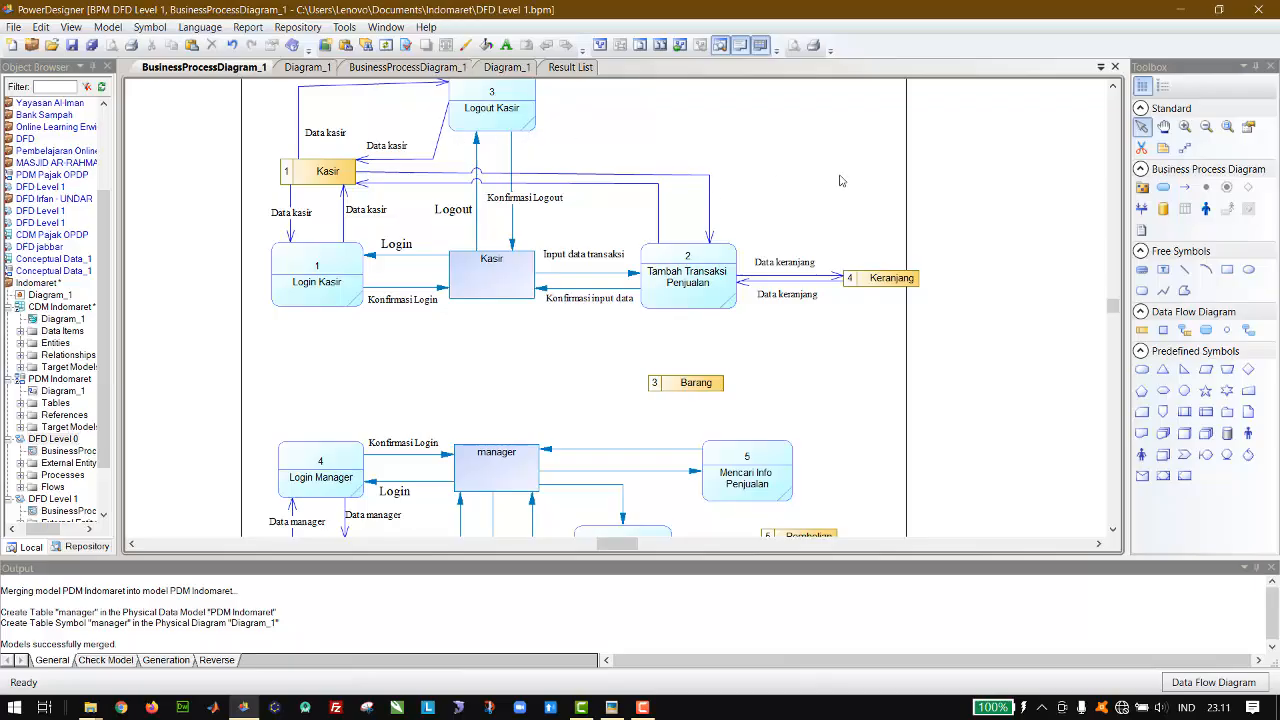
Step: Copy the Data kasir label beside both flows between the Kasir data store and the Tambah Transaksi Penjualan process
click(383, 150)
drag(383, 150, 598, 306)
drag(649, 270, 730, 211)
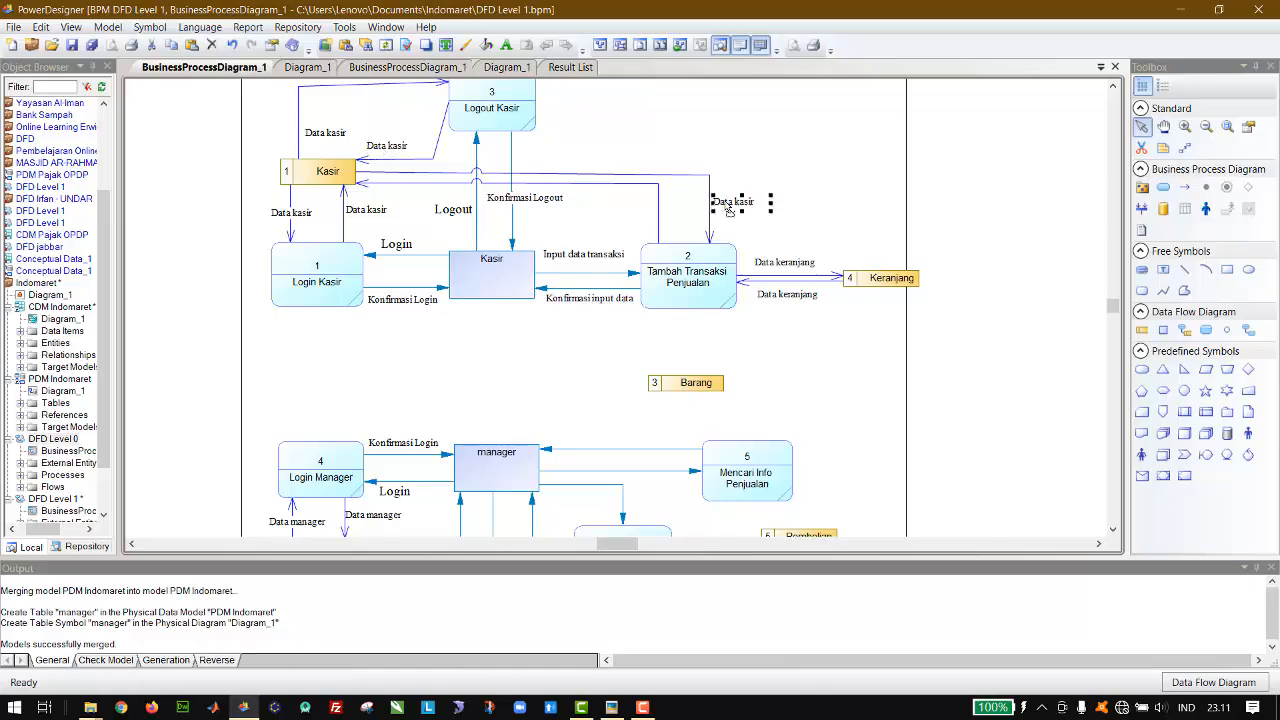
key(ctrl+z)
drag(611, 311, 655, 210)
click(828, 184)
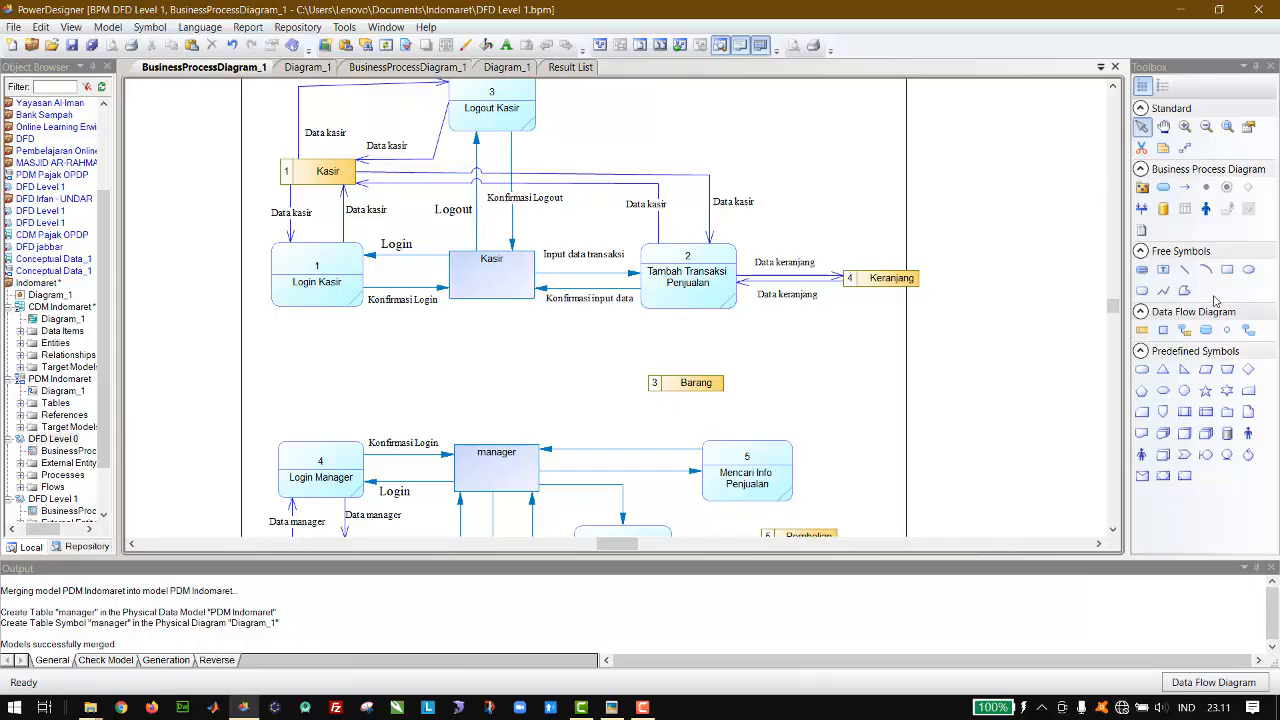
Step: Draw flows in both directions between the Tambah Transaksi Penjualan process and the Barang data store
click(1184, 330)
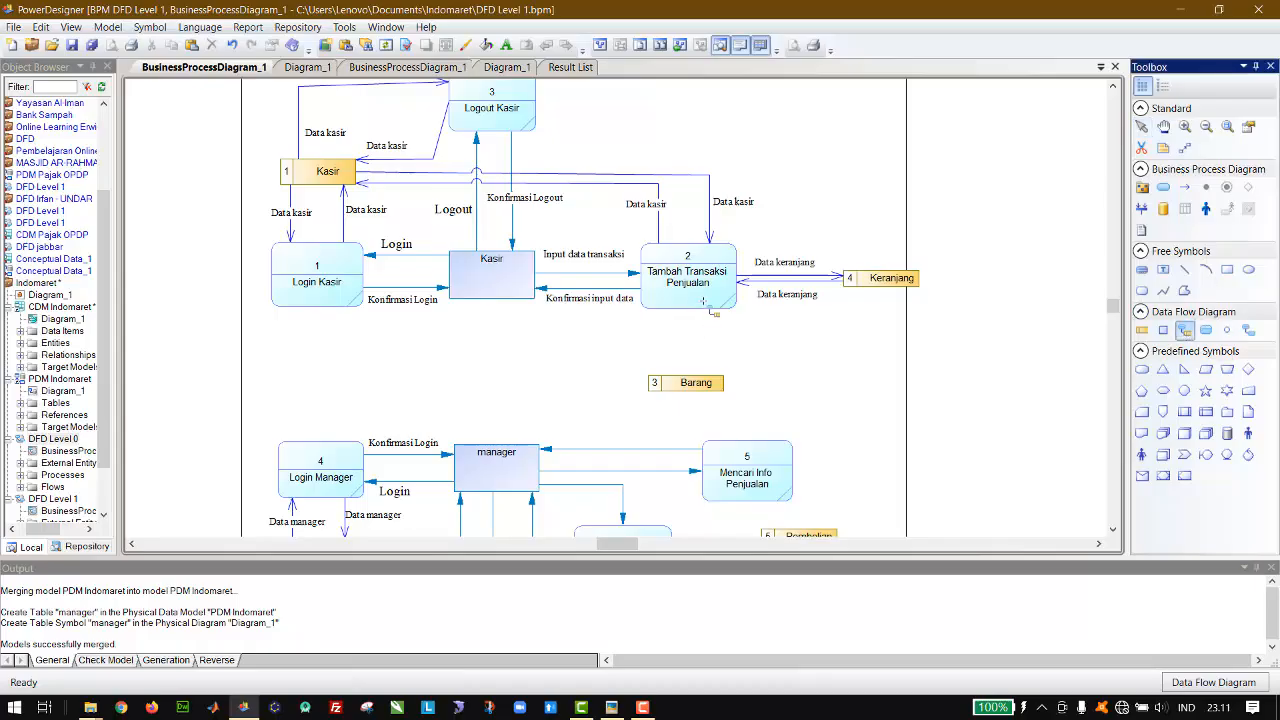
drag(706, 306, 710, 393)
drag(676, 386, 662, 300)
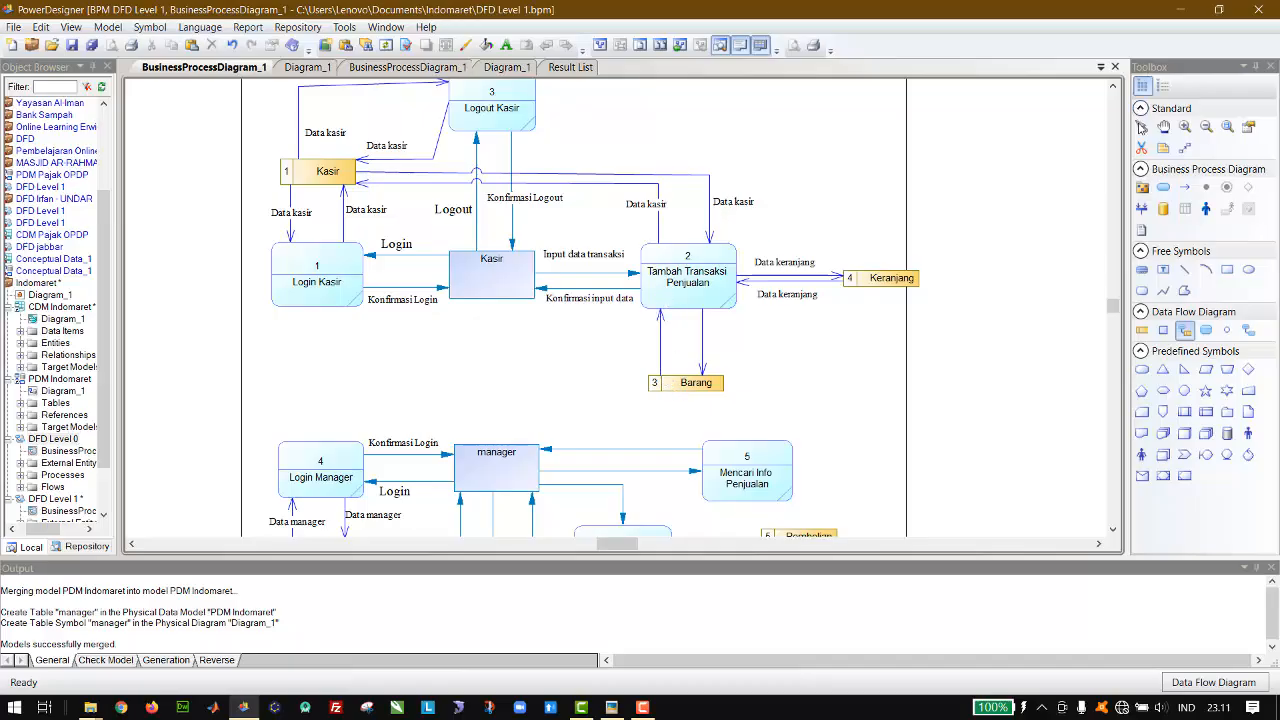
click(1141, 126)
Step: Copy a Data kasir label onto the flow from Tambah Transaksi Penjualan to Barang and change its text to "Data barang"
click(734, 204)
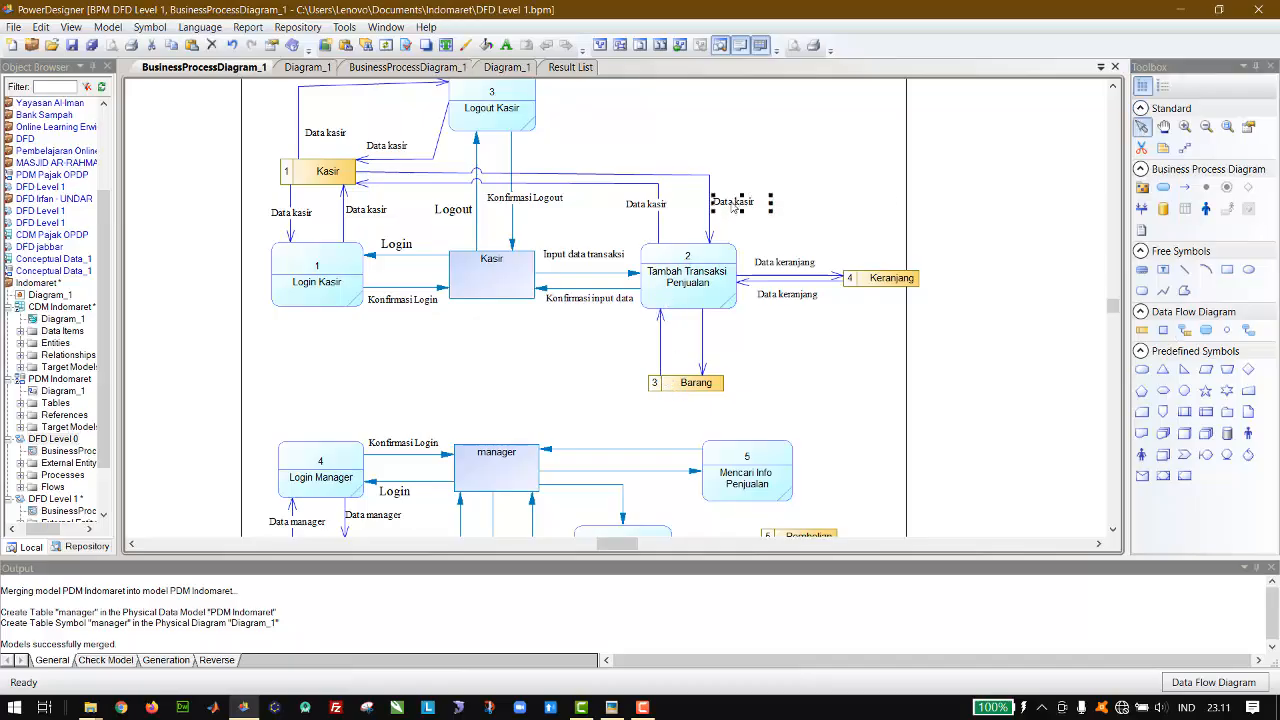
drag(734, 204, 715, 343)
double_click(715, 343)
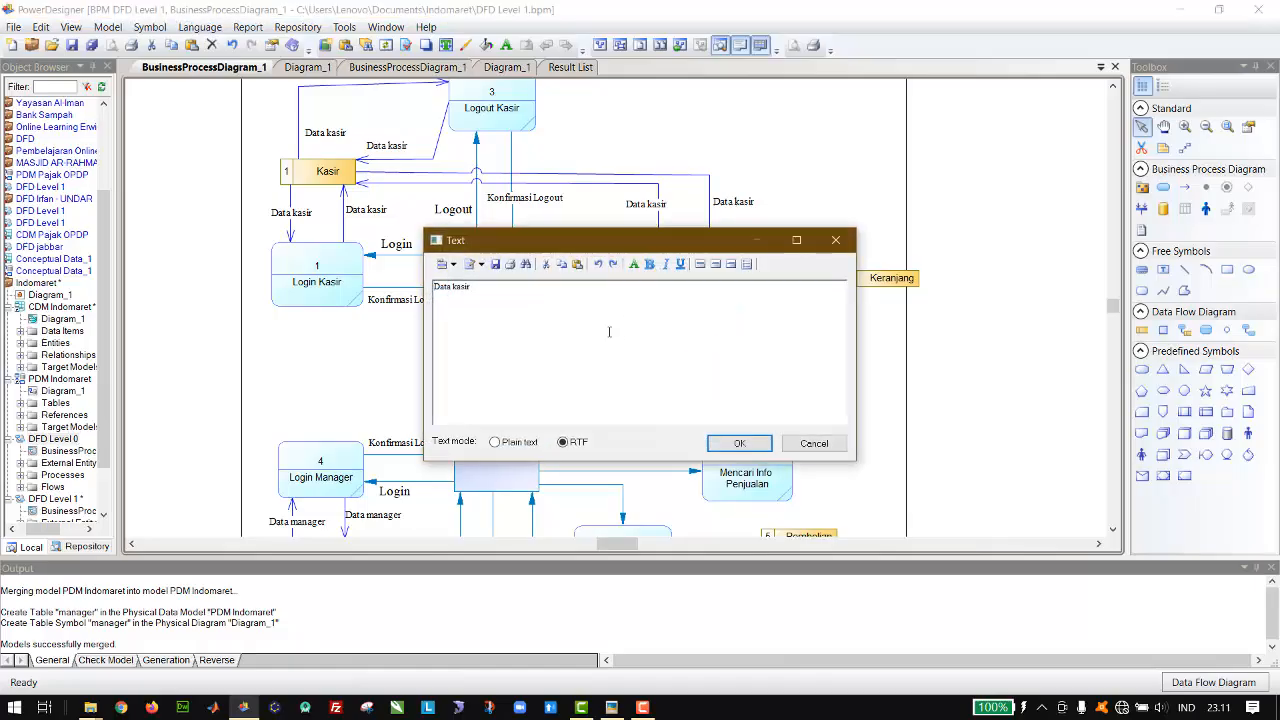
key(BackSpace)
key(BackSpace)
key(BackSpace)
key(BackSpace)
key(BackSpace)
text(barang)
click(722, 443)
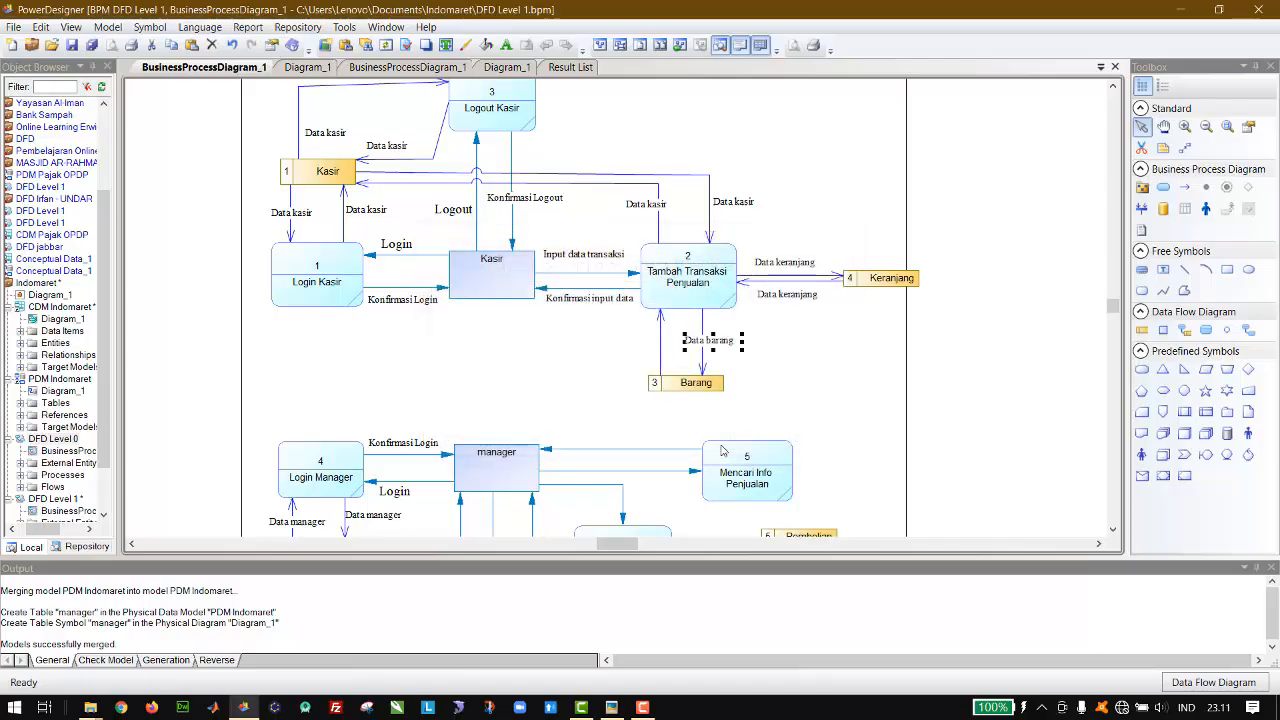
Step: Place a second Data barang label beside the flow from the Barang data store to Tambah Transaksi Penjualan
key(Down)
key(Down)
key(Down)
key(Down)
key(Down)
key(Down)
key(Down)
key(Down)
key(Down)
key(Down)
key(Right)
key(Right)
key(Right)
key(Right)
key(Right)
key(Right)
key(Right)
click(926, 367)
Step: Check the pembelian table in the physical model and move the Pembelian data store beside the Mencari Info Penjualan process
scroll(926, 367, down, 1)
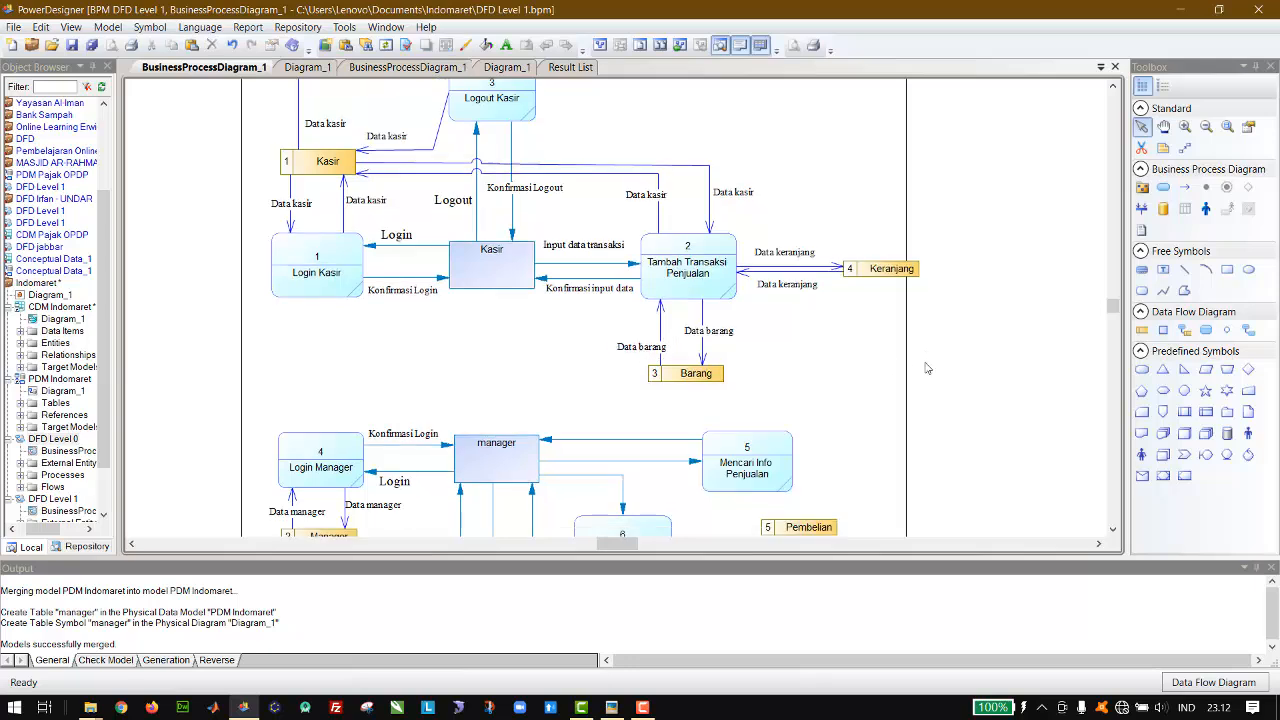
scroll(926, 367, down, 5)
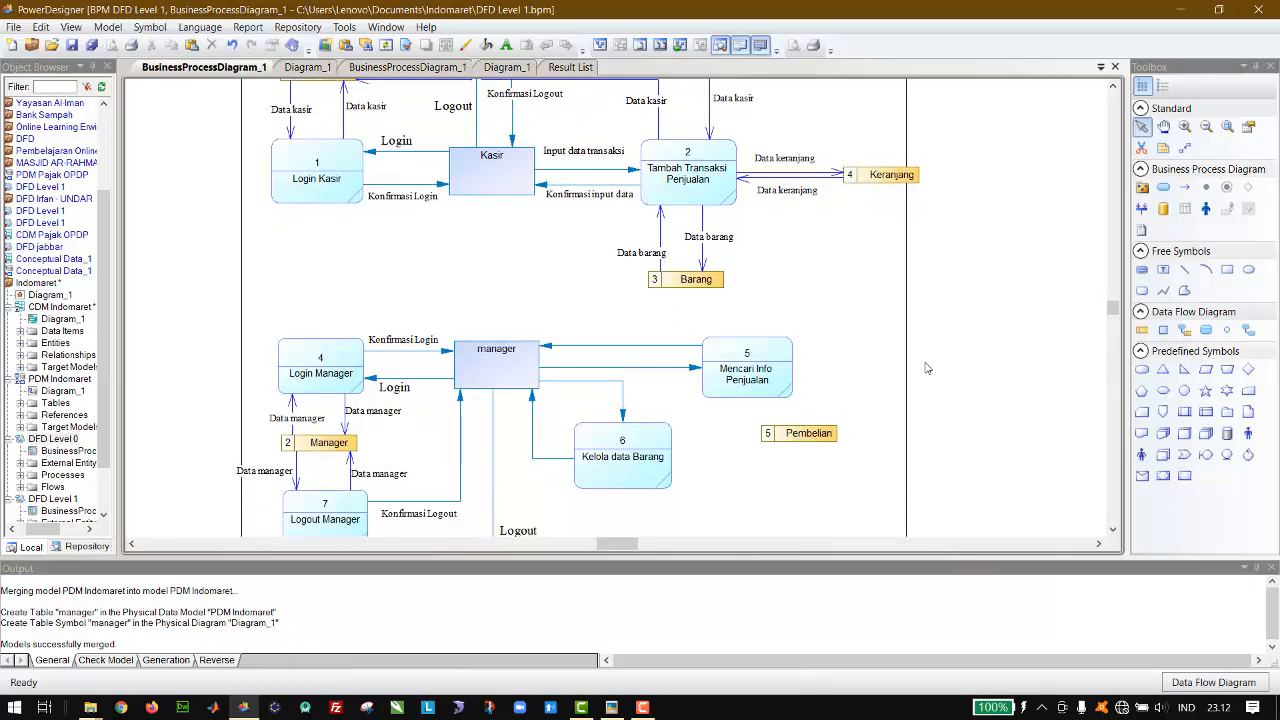
scroll(926, 367, down, 2)
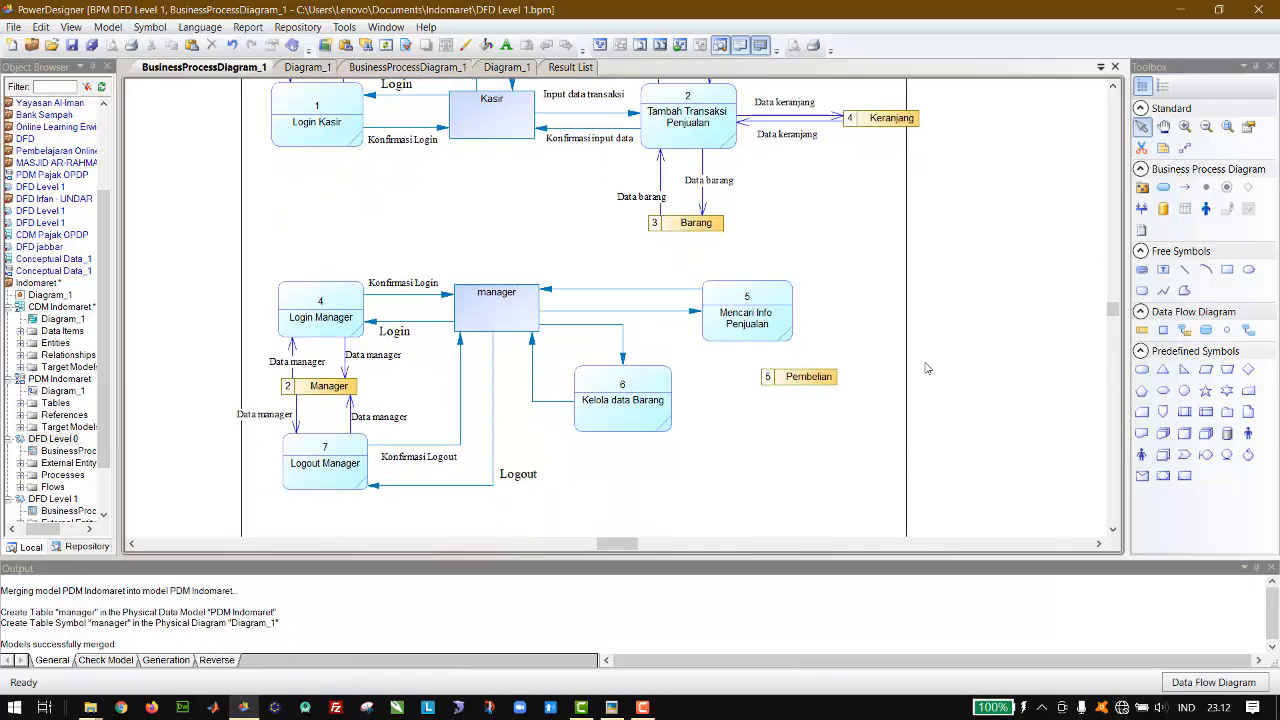
click(307, 67)
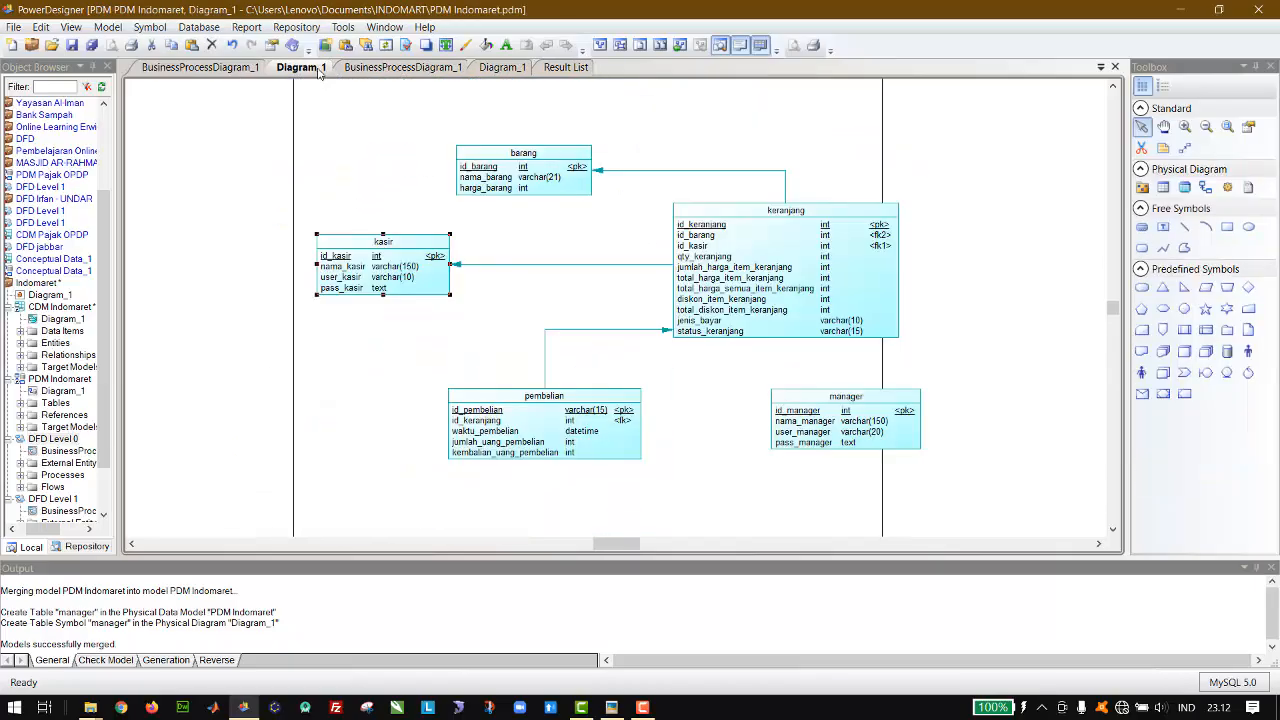
click(592, 296)
click(528, 425)
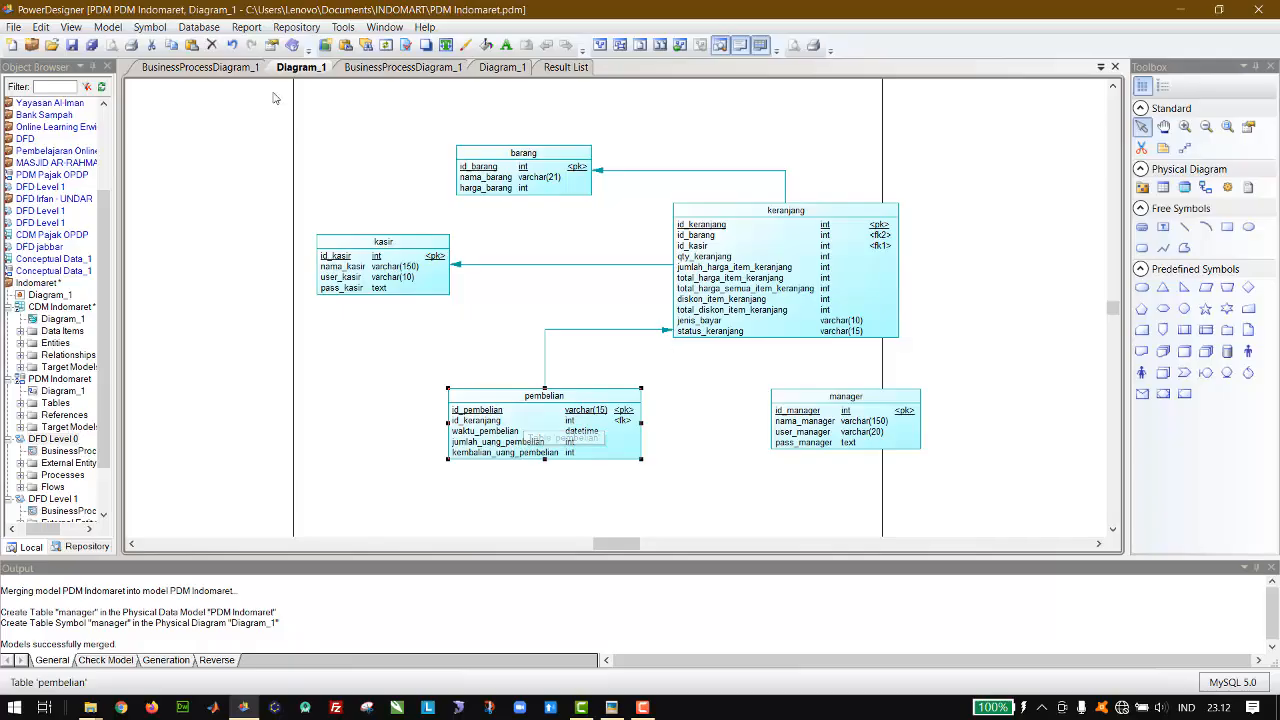
click(200, 67)
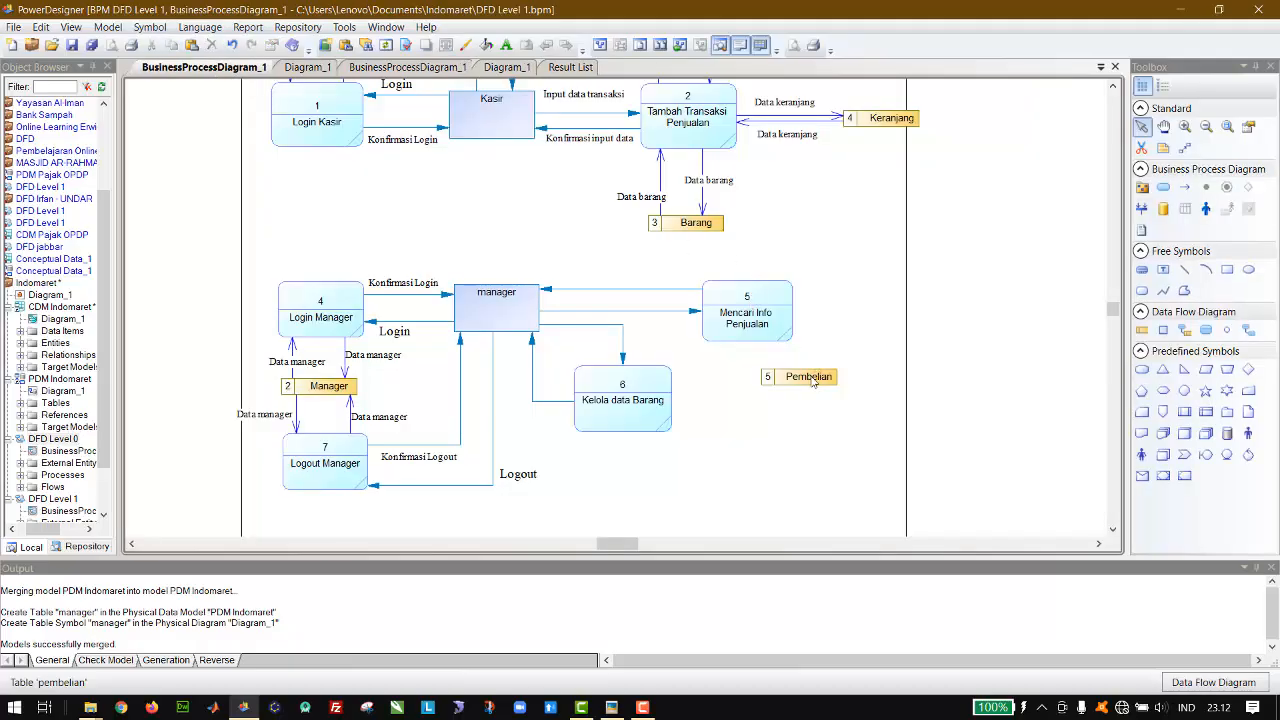
drag(809, 383, 876, 292)
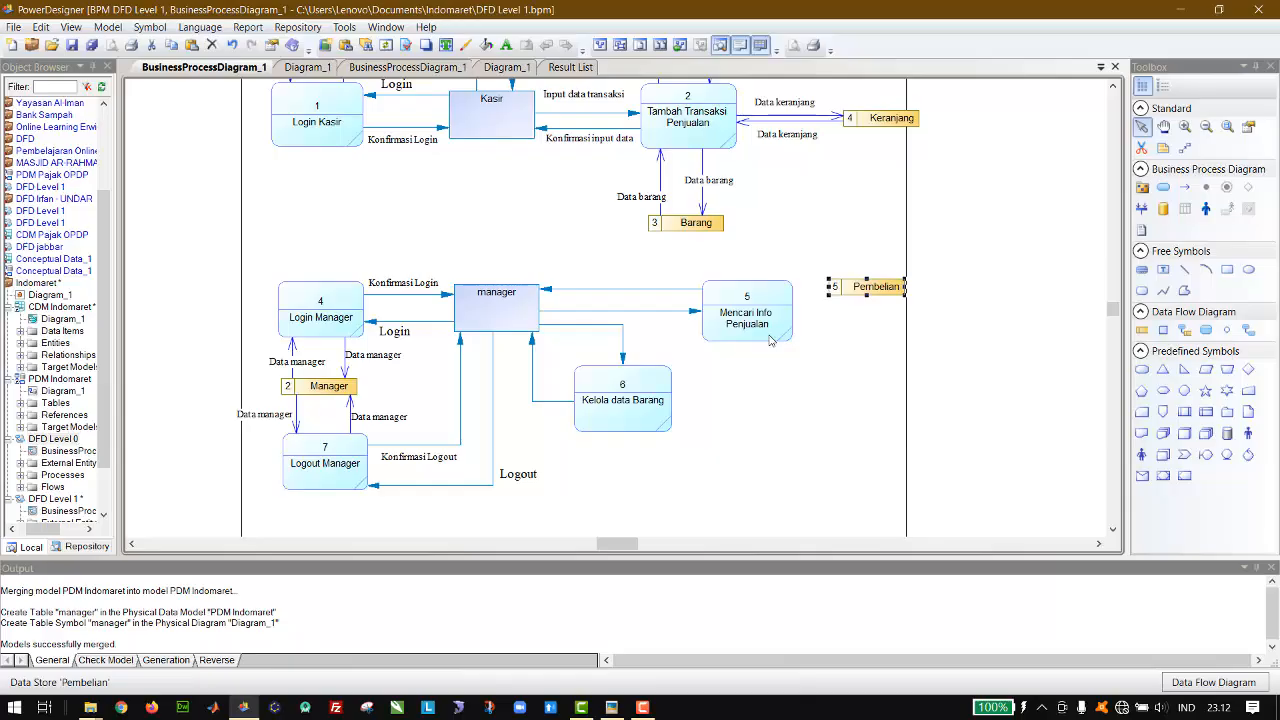
Step: Compare the DFD Level 1 processes and data stores with the physical model tables and the DFD Level 0 flows
click(935, 185)
scroll(935, 185, up, 1)
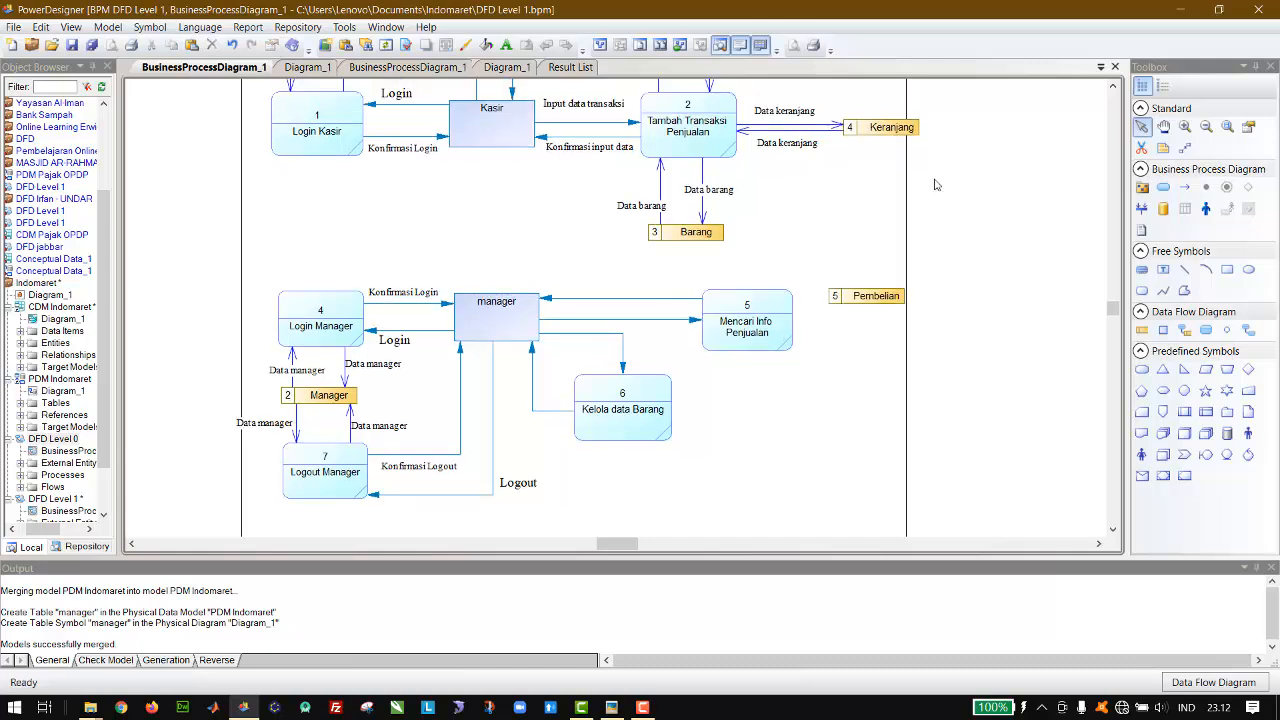
scroll(935, 185, up, 5)
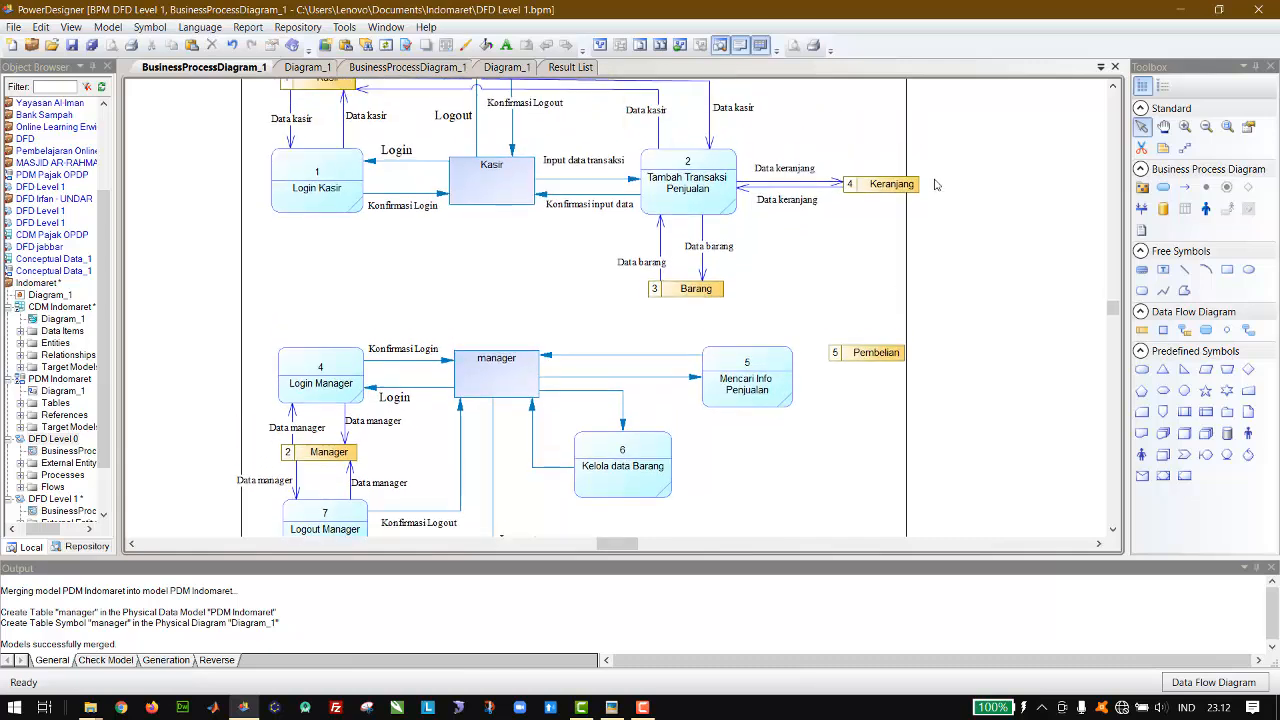
scroll(935, 184, up, 3)
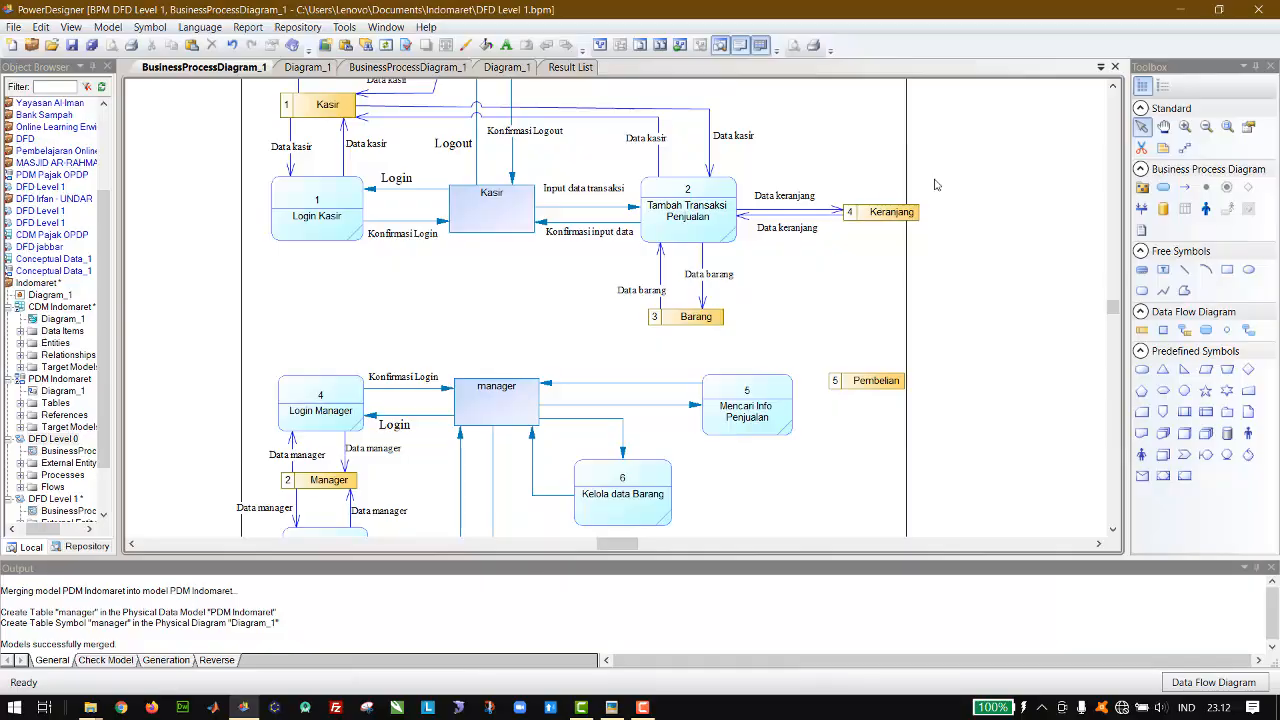
click(313, 73)
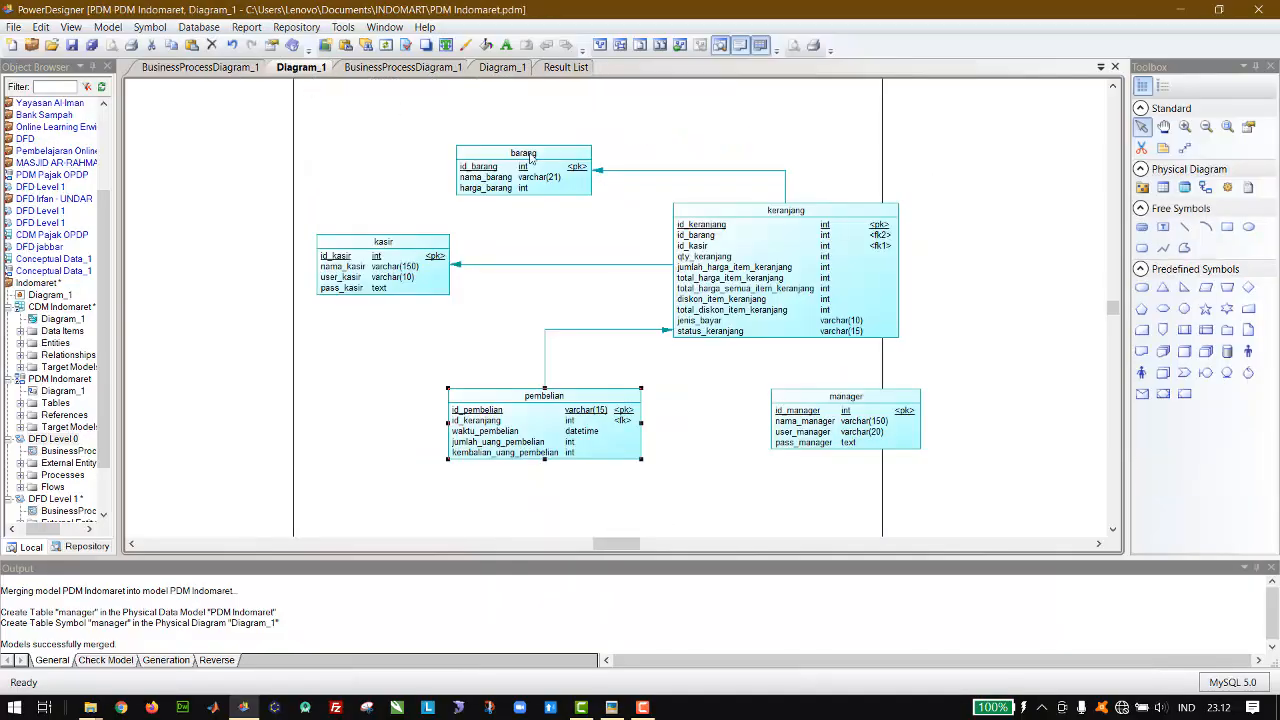
click(372, 70)
click(386, 194)
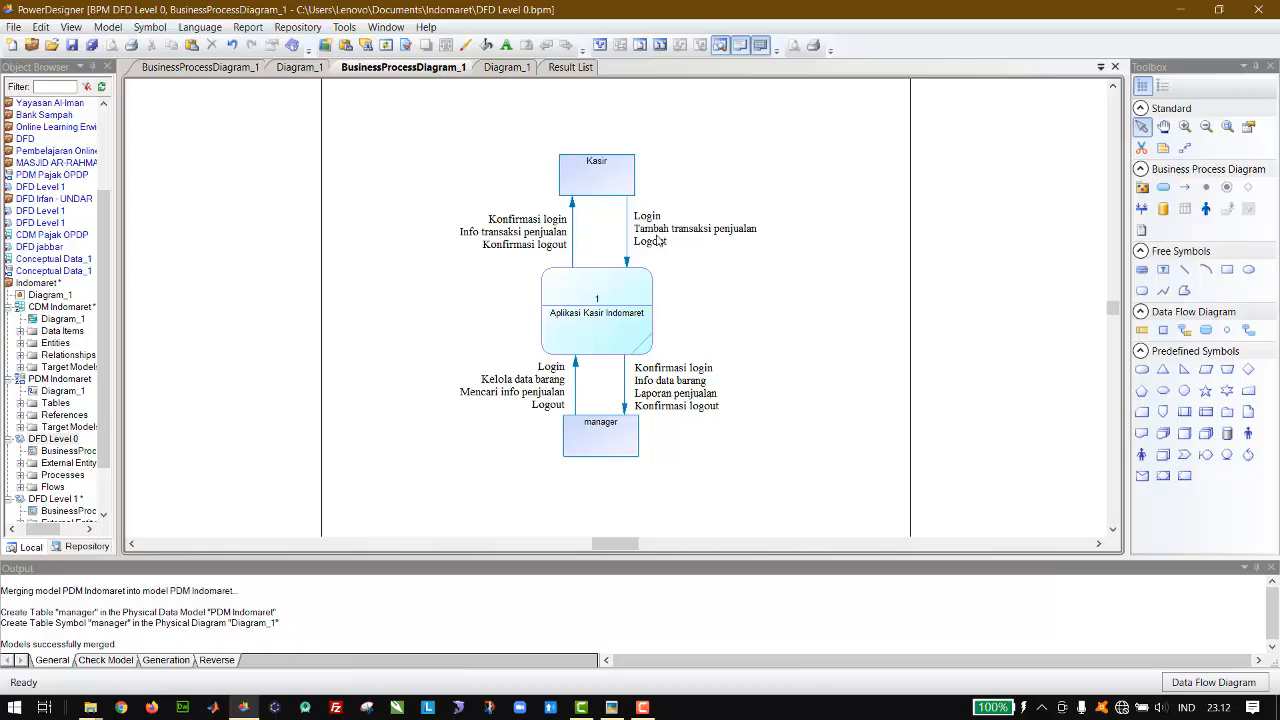
click(214, 73)
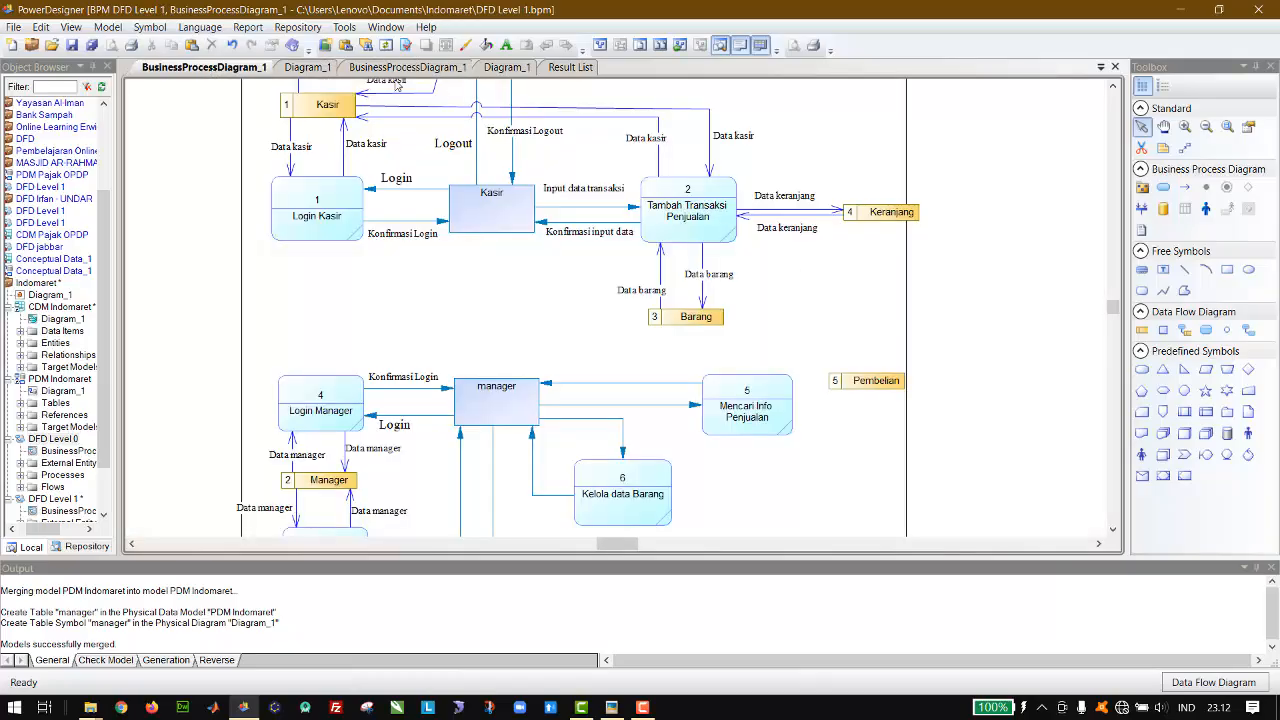
click(400, 68)
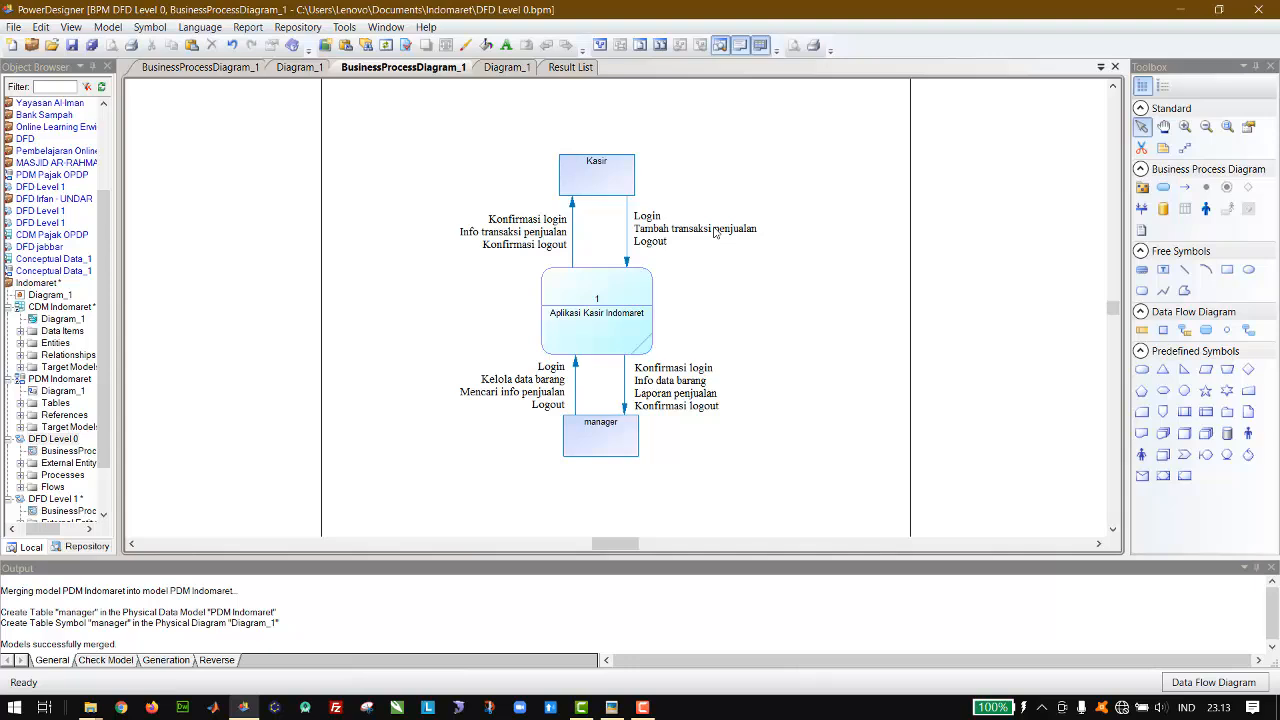
click(186, 69)
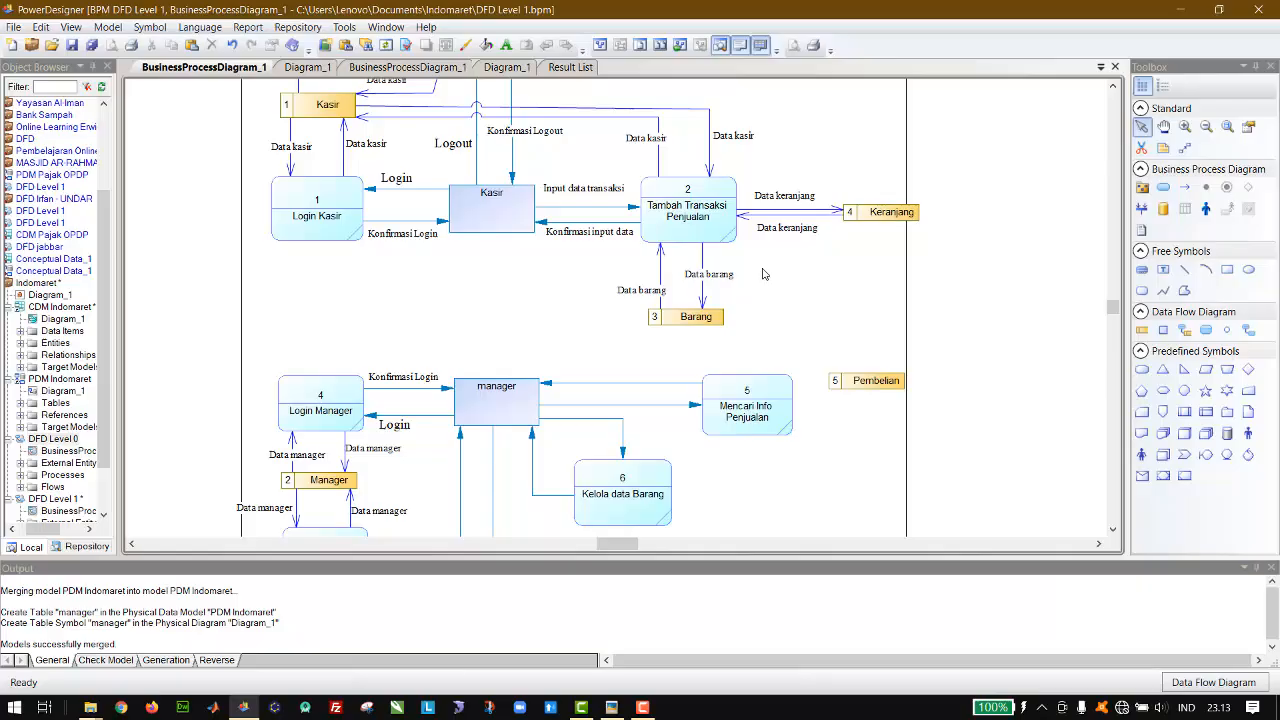
Step: Move the Pembelian data store below Keranjang and draw a flow to it from the Tambah Transaksi Penjualan process
click(868, 387)
drag(868, 387, 845, 290)
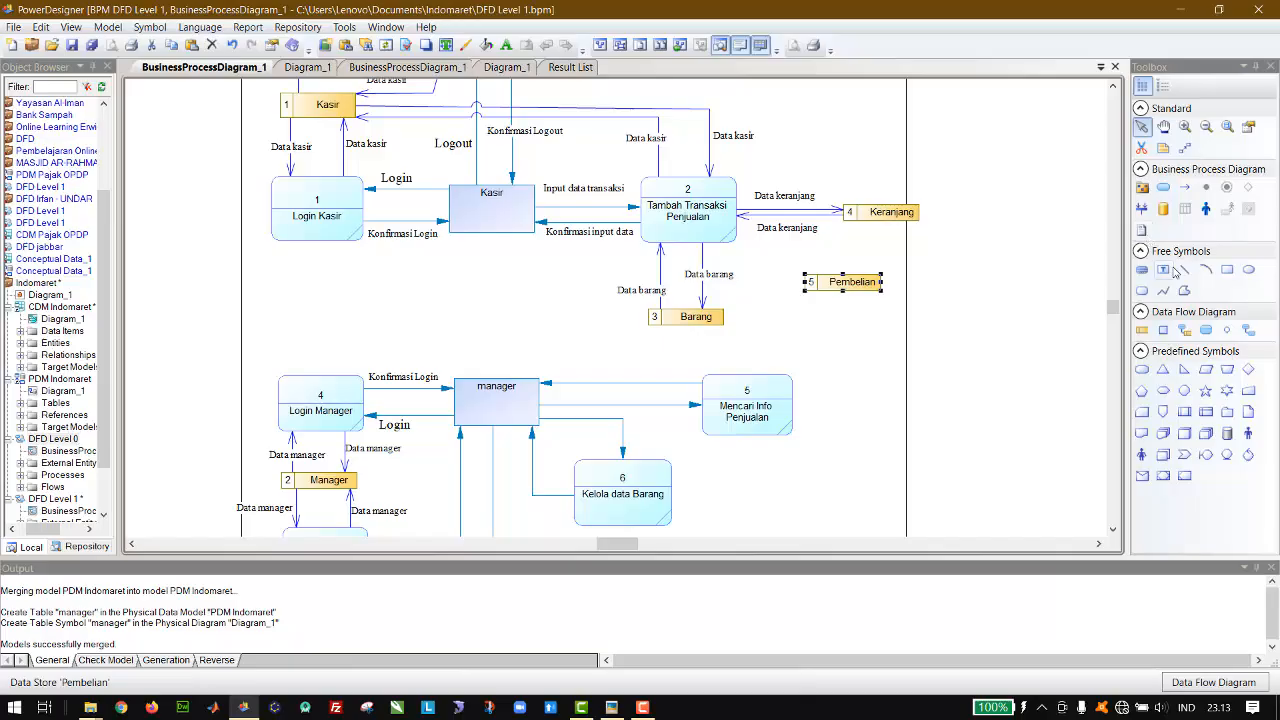
click(1184, 330)
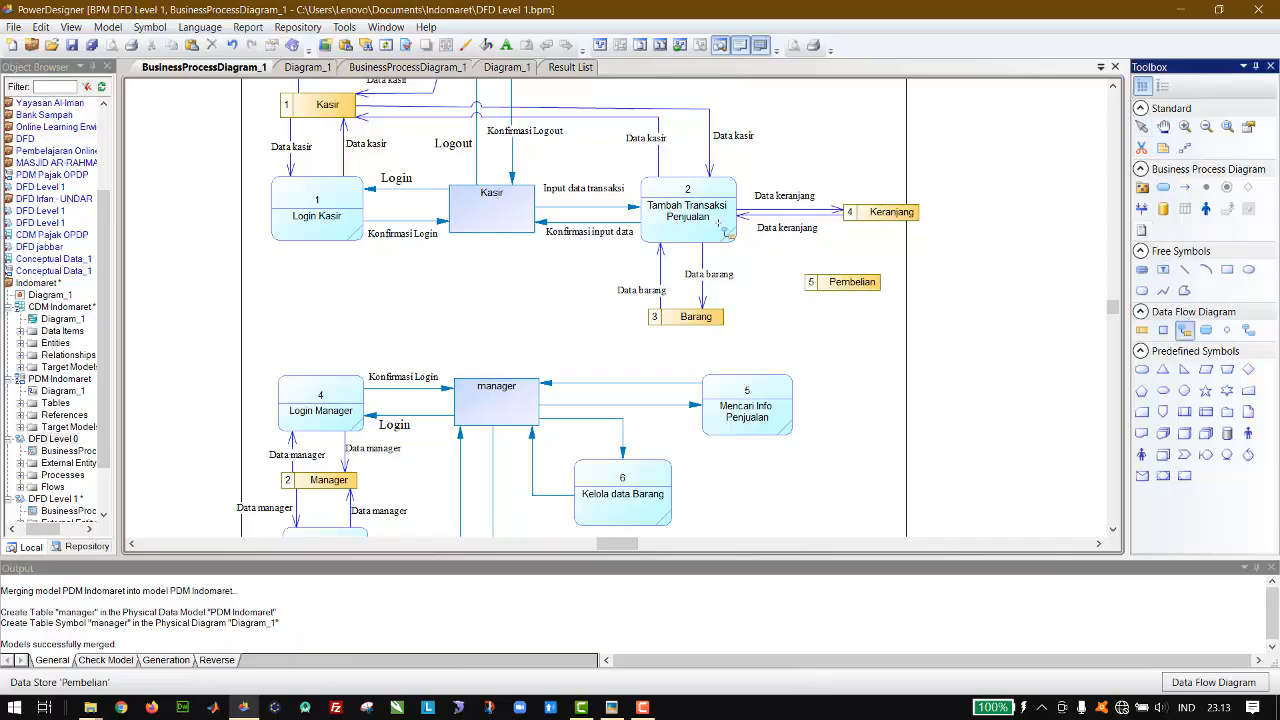
drag(722, 228, 852, 284)
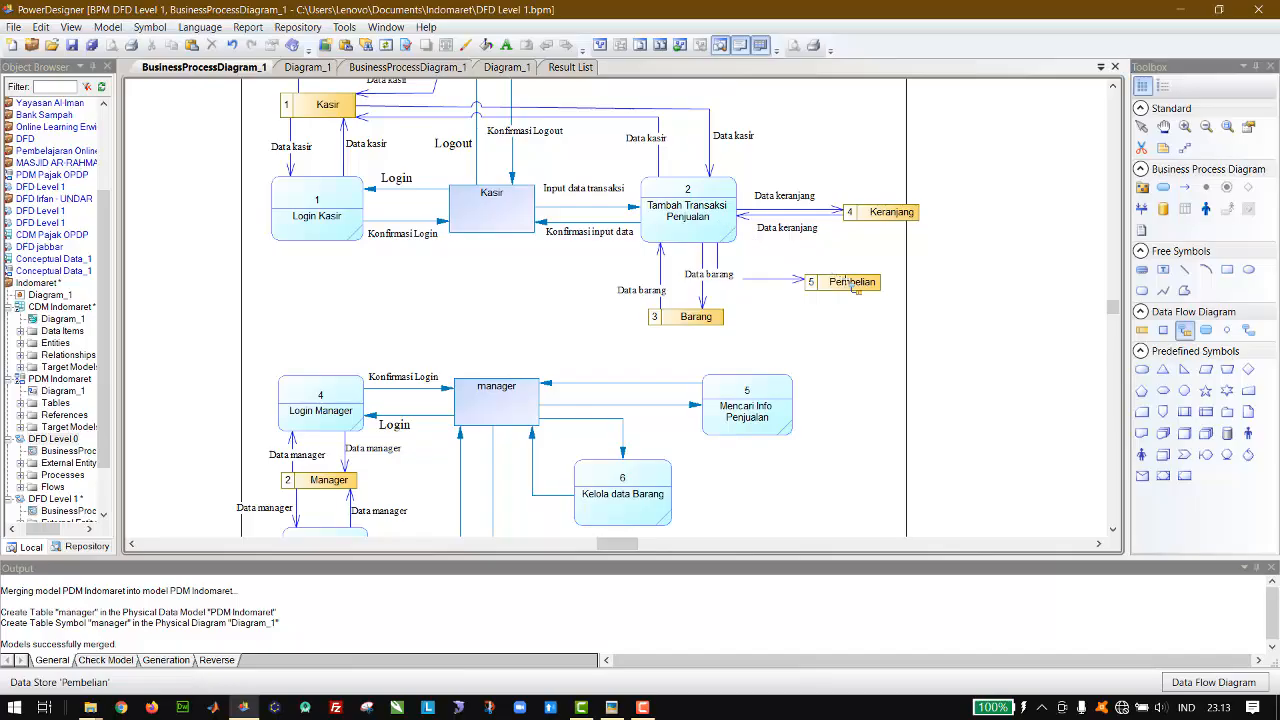
click(1145, 130)
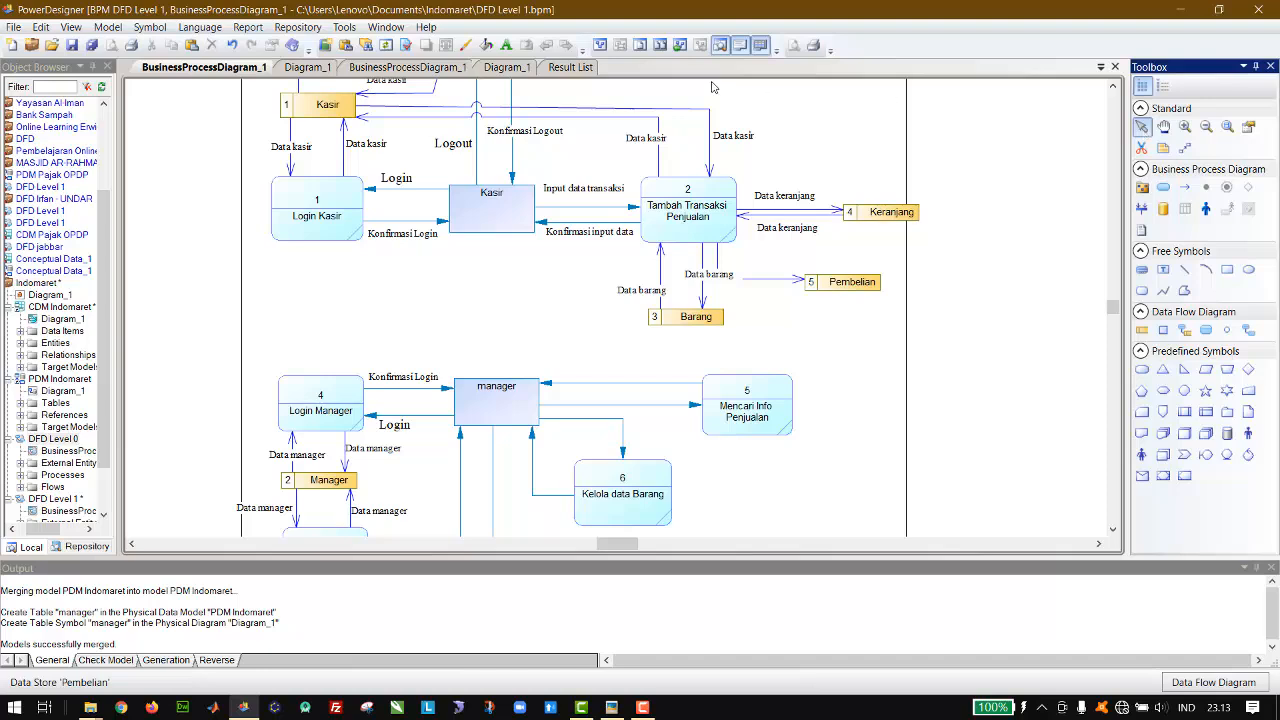
Step: Check DFD Level 0, then shift the corner of the flow from Tambah Transaksi Penjualan to Pembelian clear of the Data barang label
click(430, 68)
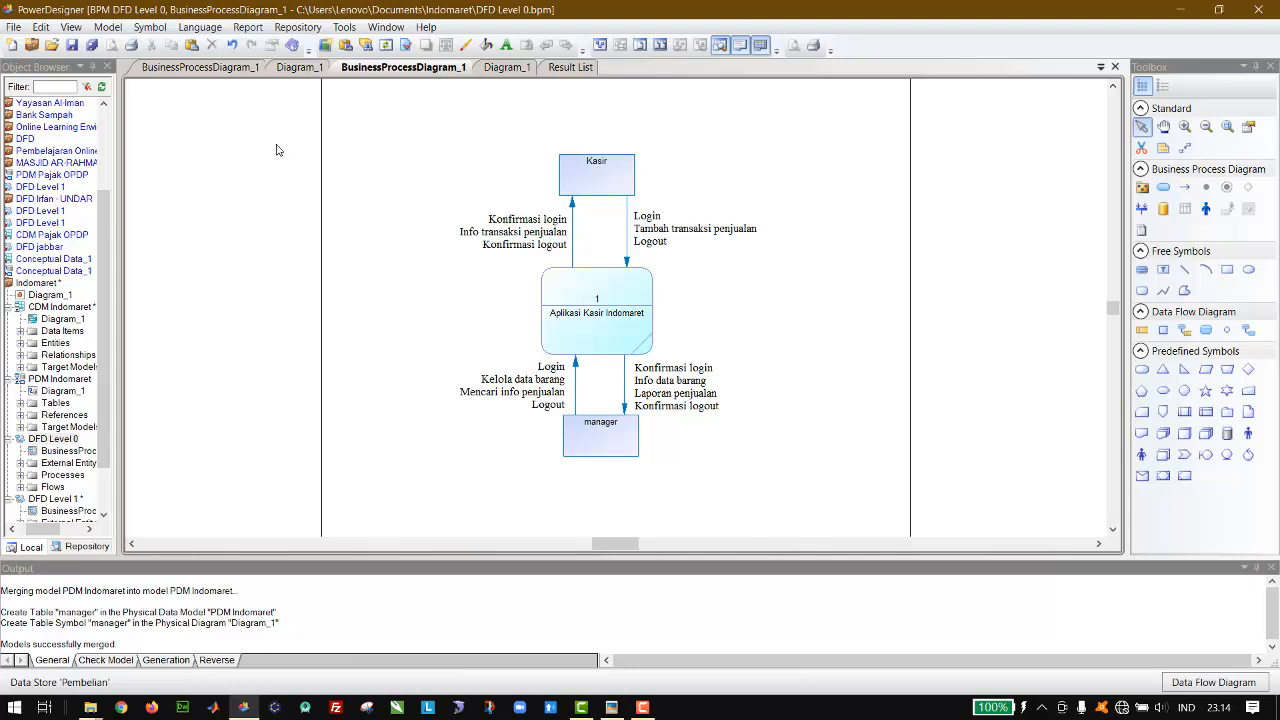
click(200, 69)
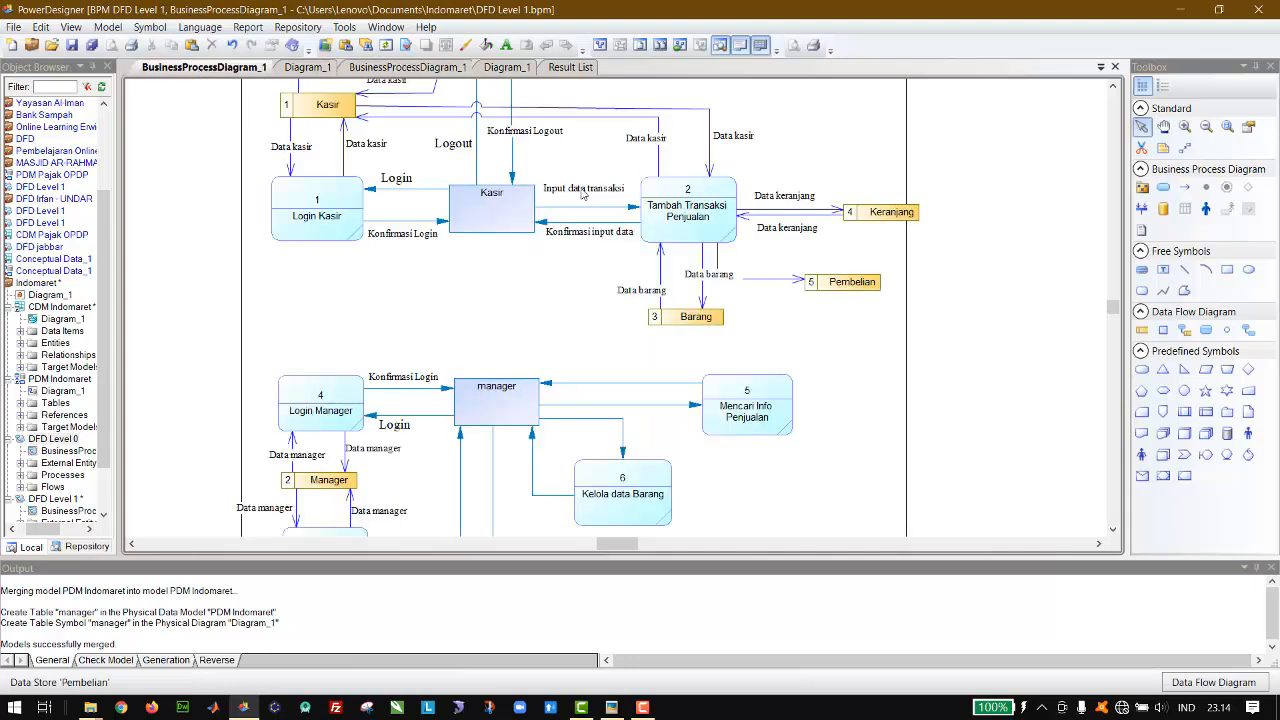
click(720, 279)
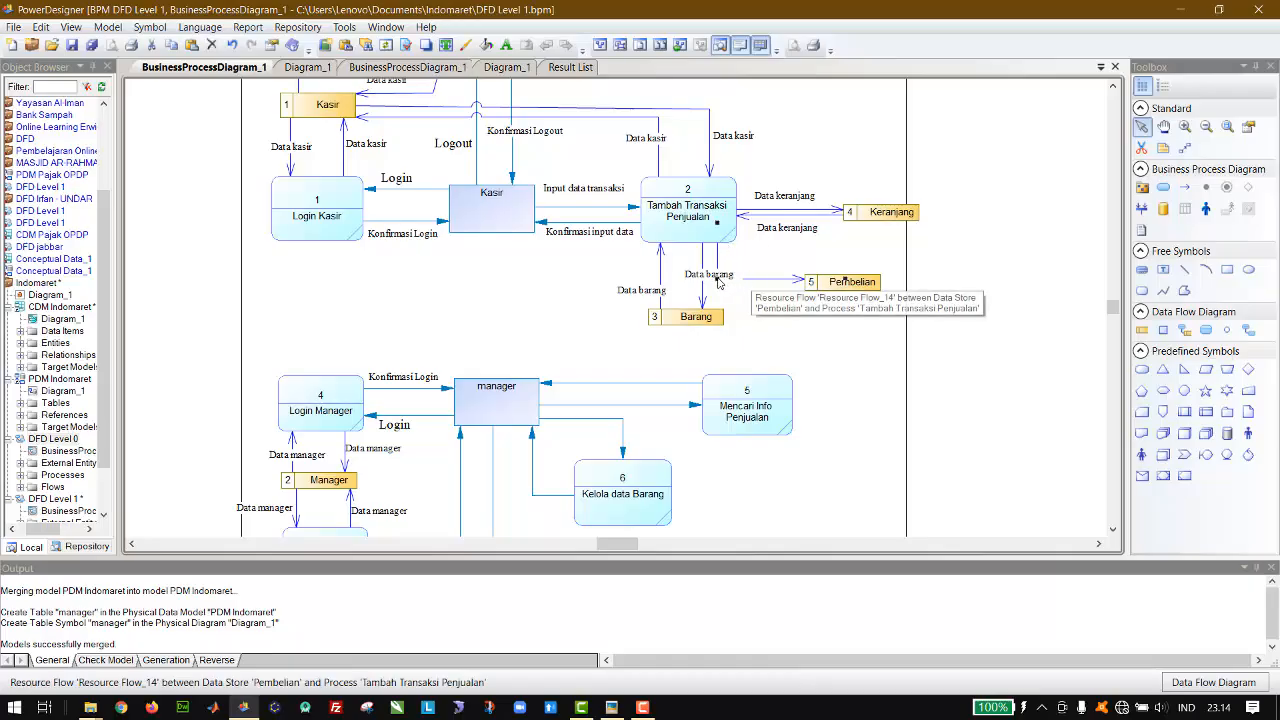
drag(720, 279, 755, 273)
Step: Check the physical model, then draw a return flow from the Pembelian data store to the Tambah Transaksi Penjualan process
click(305, 67)
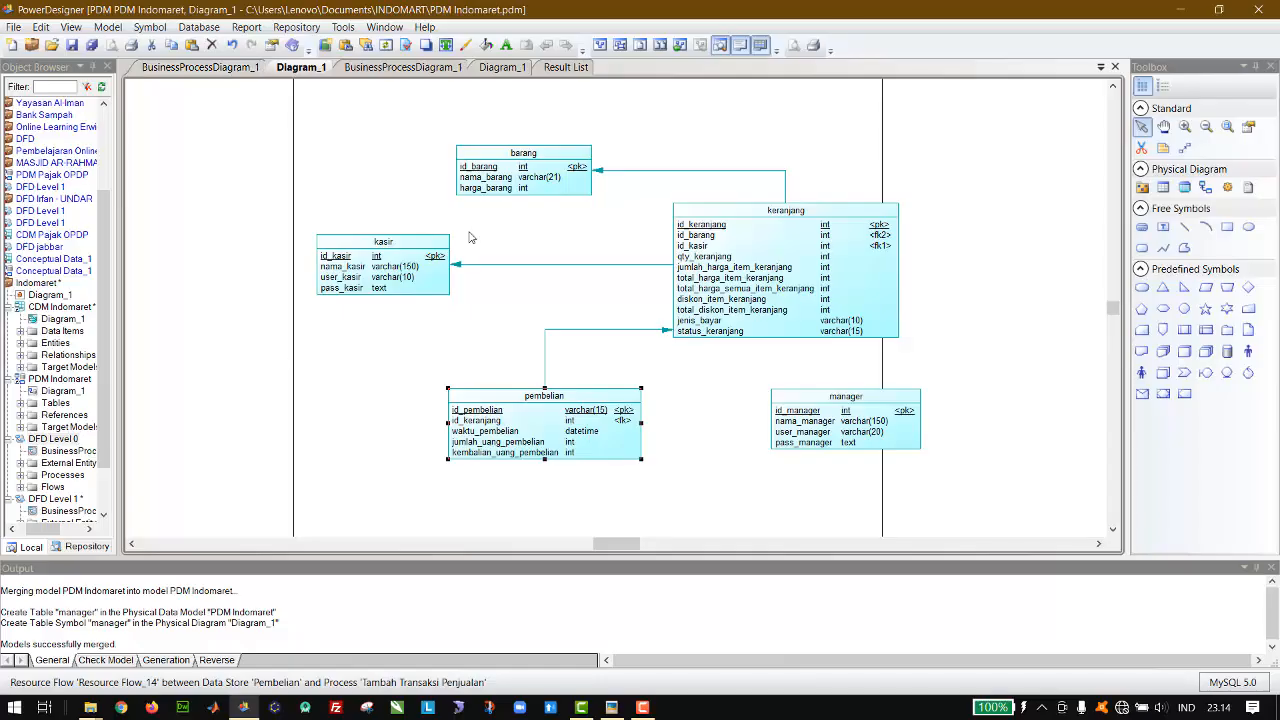
click(403, 116)
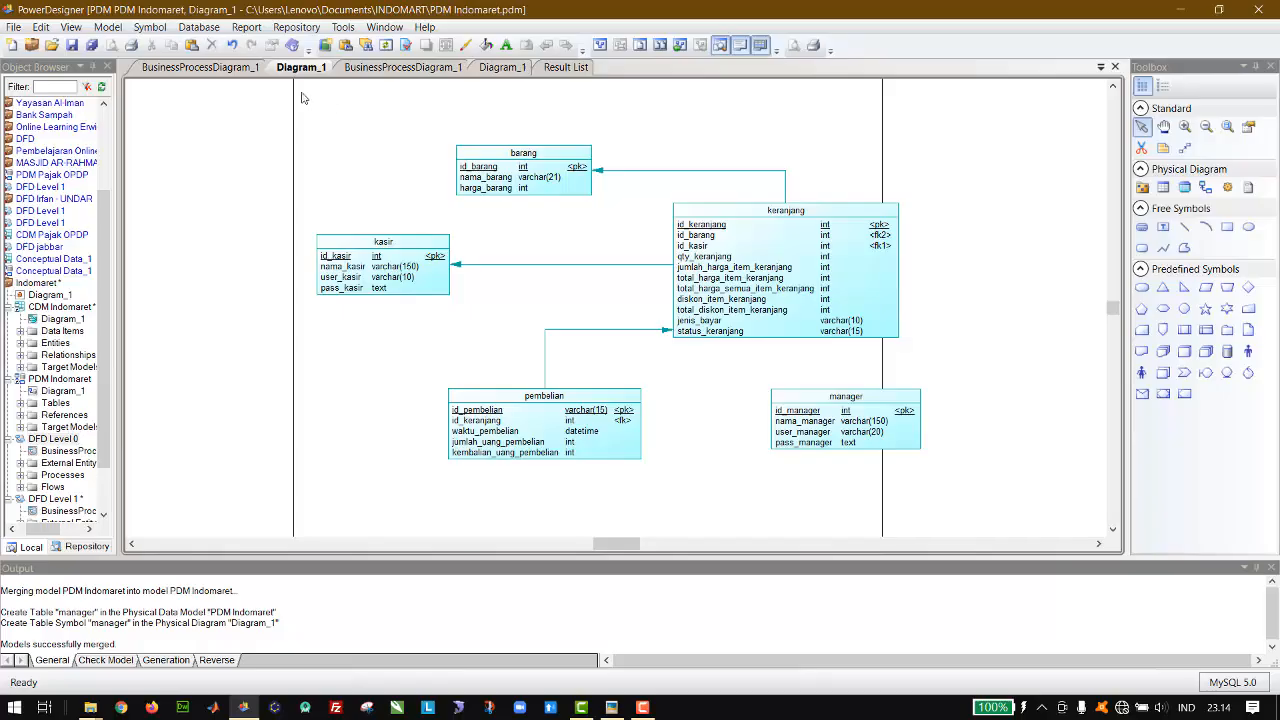
click(223, 76)
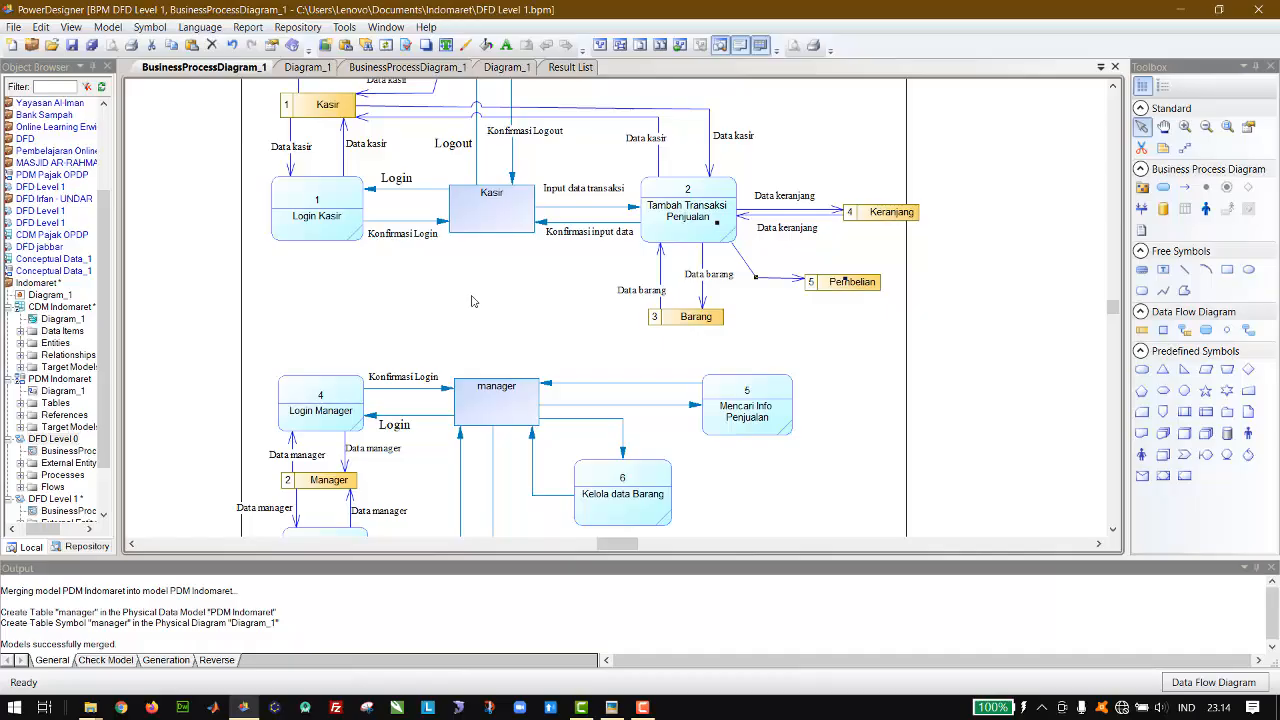
click(620, 327)
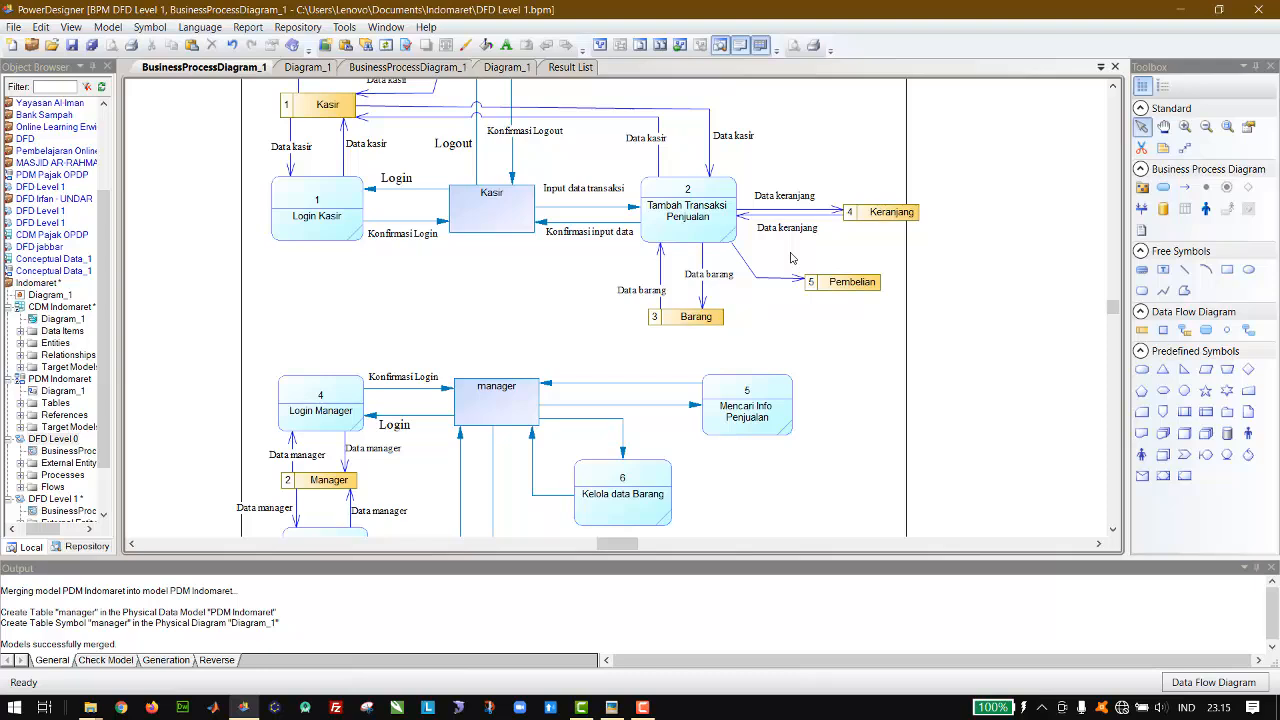
click(1185, 331)
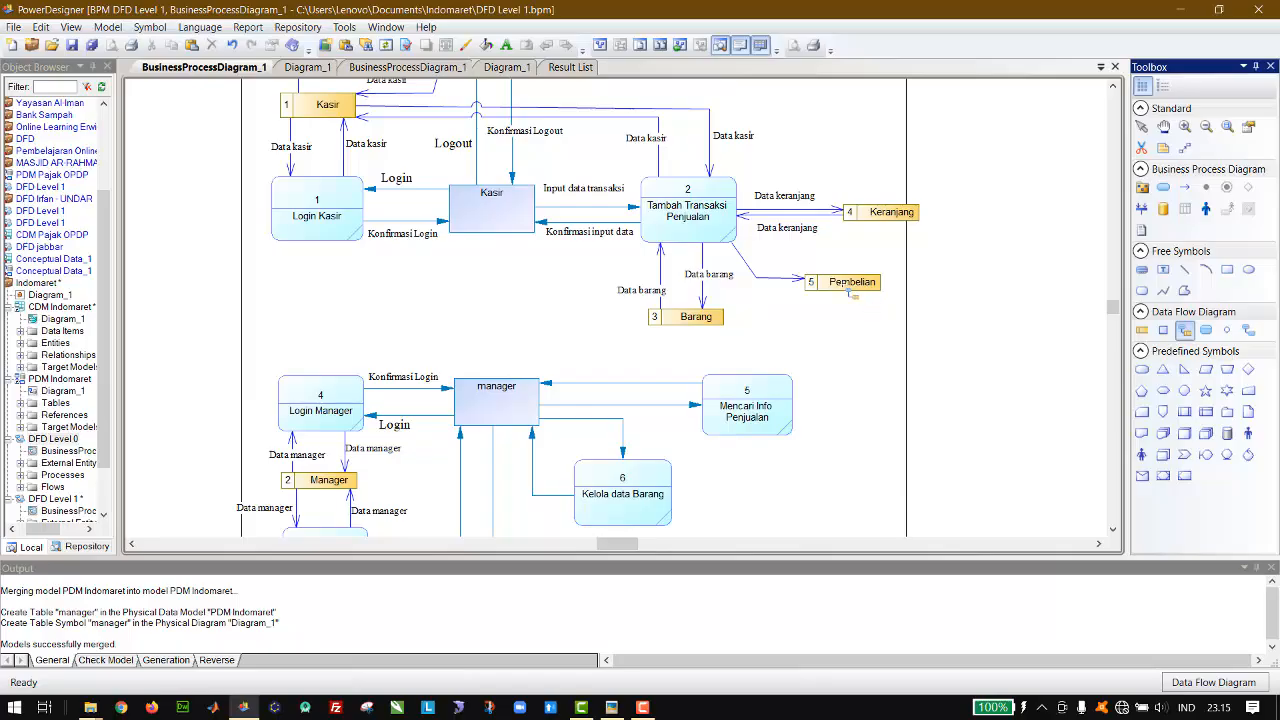
drag(842, 285, 718, 225)
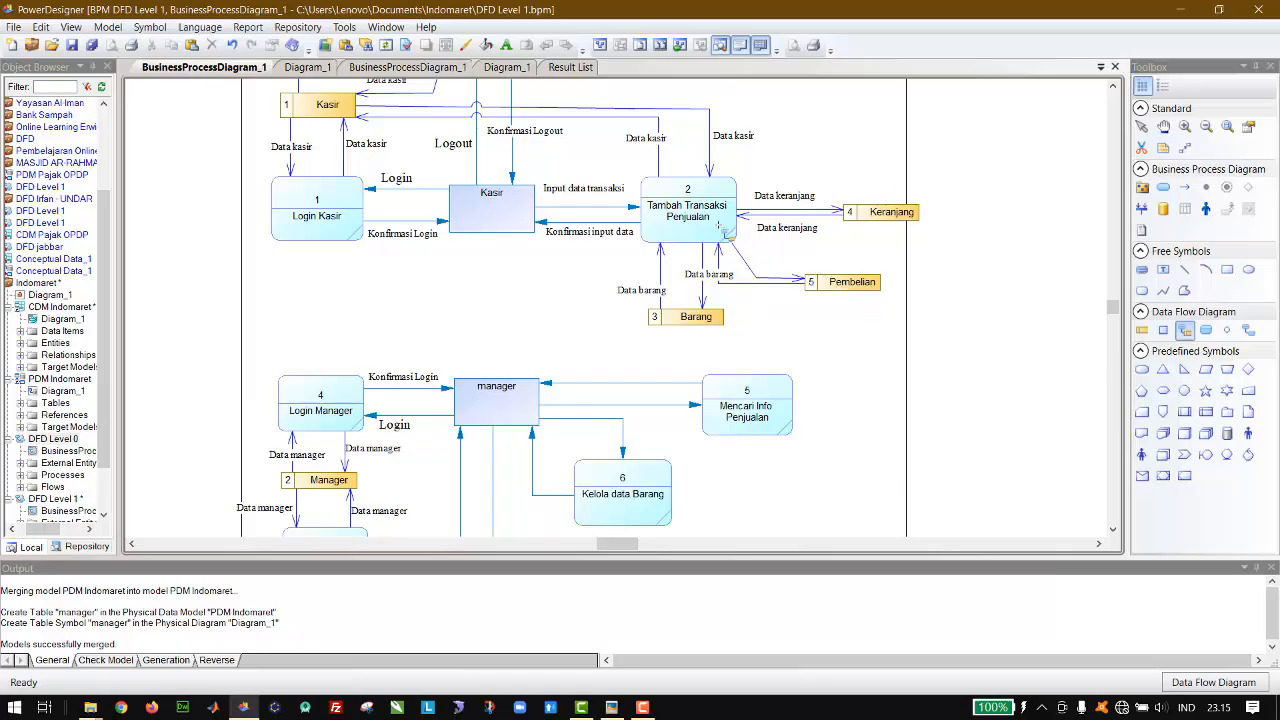
Step: Move the Pembelian data store farther from Tambah Transaksi Penjualan and reroute their connecting flows so they stay apart
click(1142, 130)
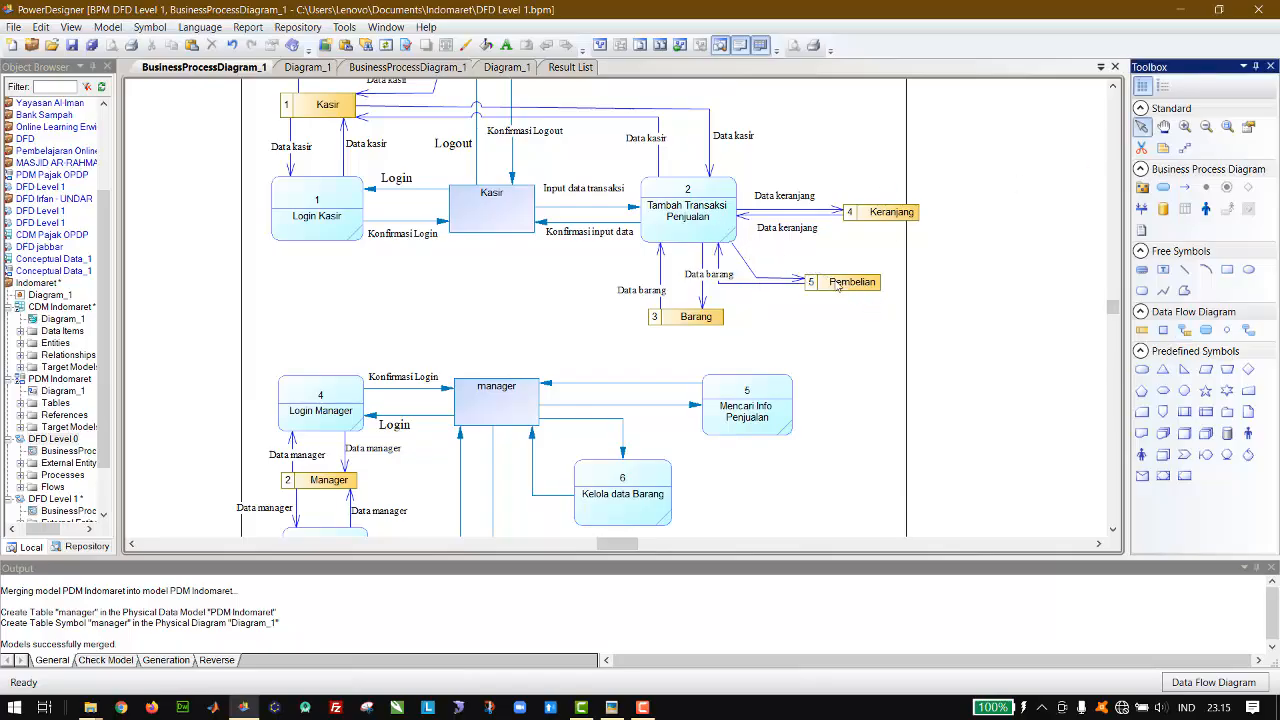
drag(840, 286, 886, 309)
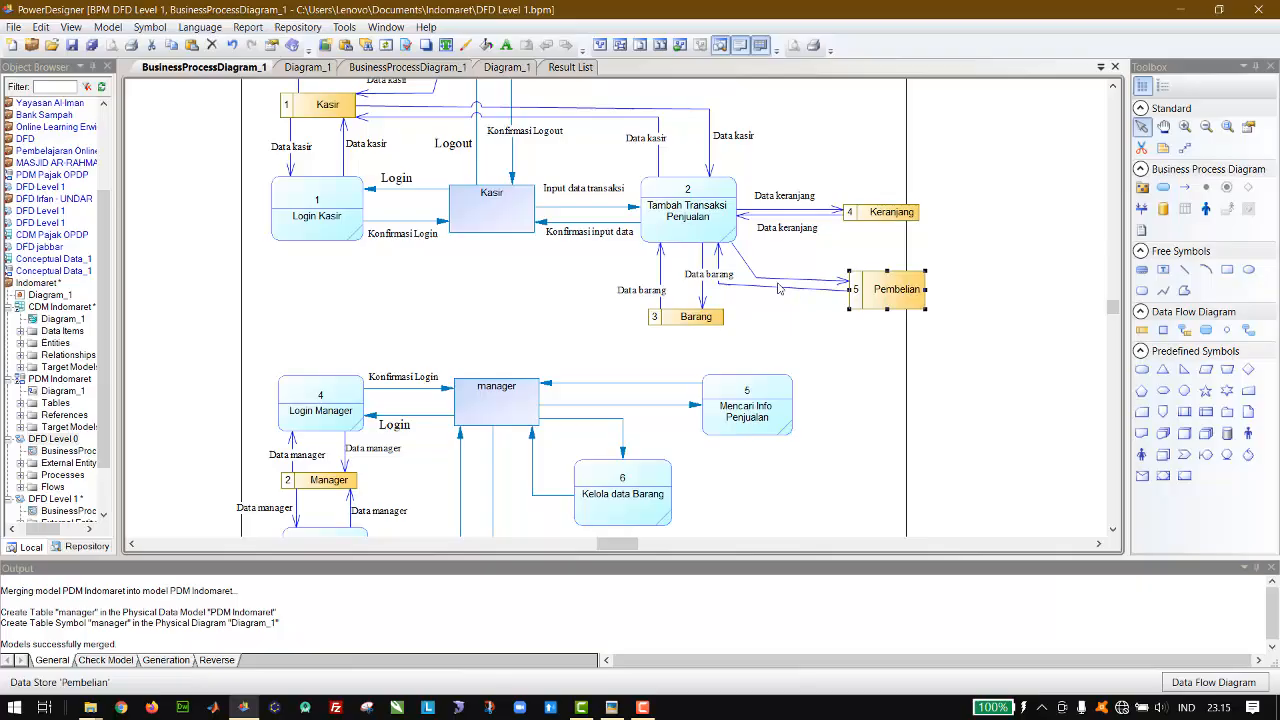
mouse_move(776, 287)
mouse_down()
mouse_move(806, 297)
mouse_move(800, 285)
mouse_move(817, 273)
mouse_move(792, 292)
mouse_up()
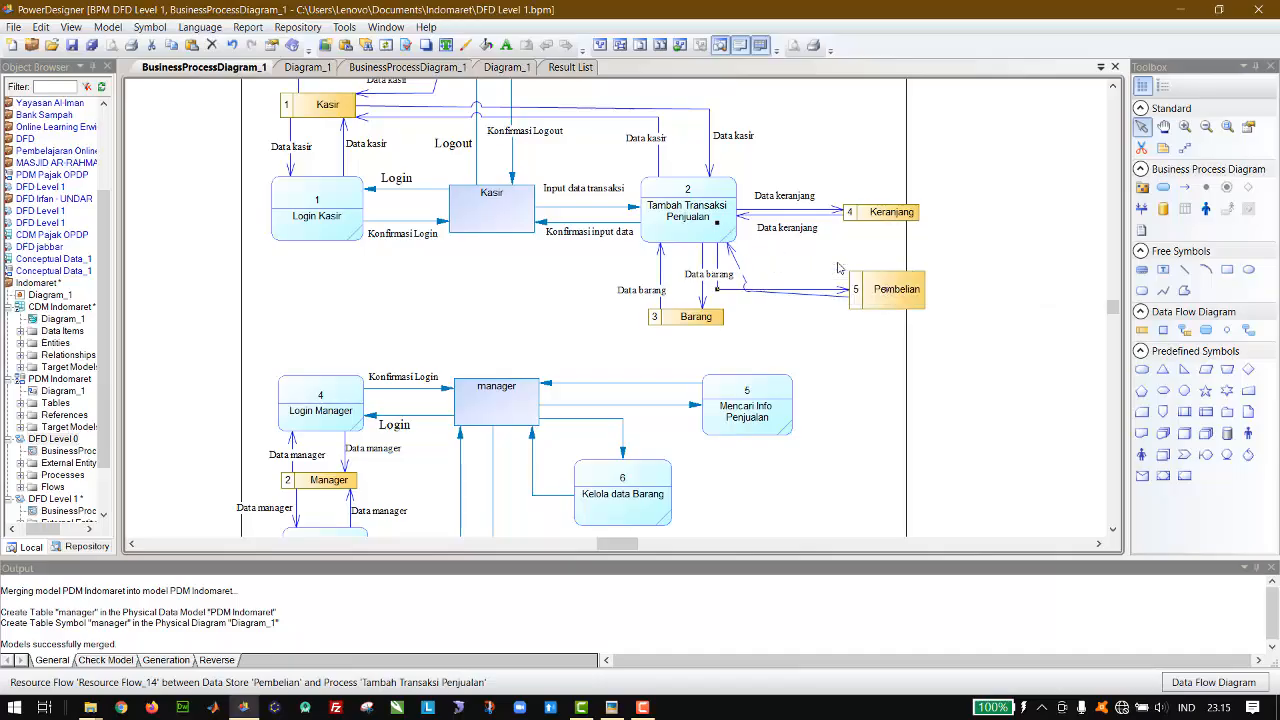
key(ctrl+z)
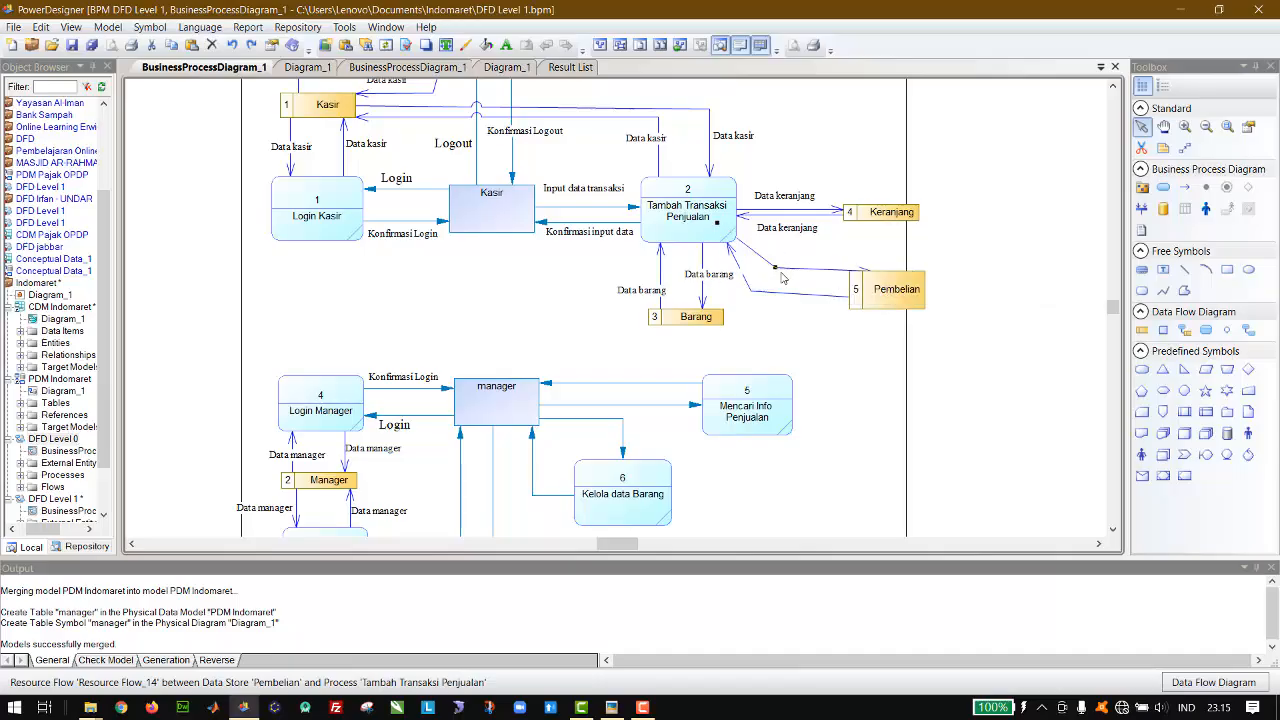
drag(778, 275, 798, 258)
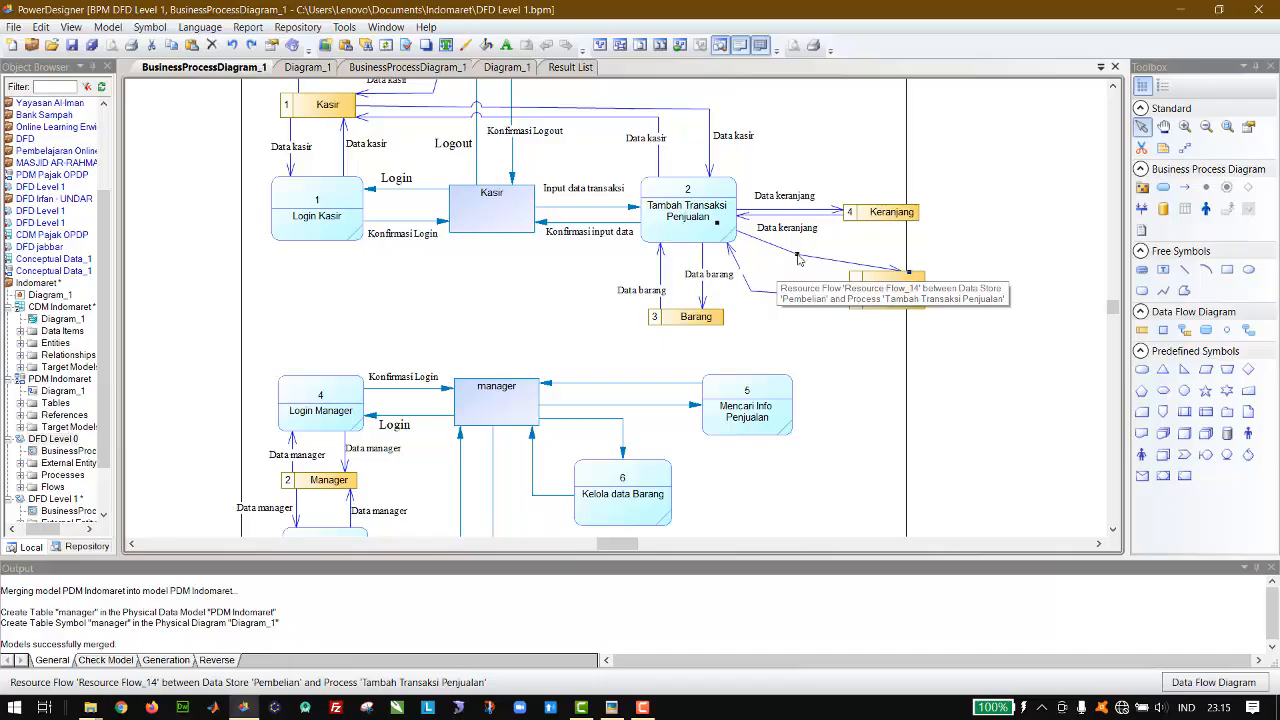
Step: Reduce the height of the Pembelian data store to match the Keranjang data store
click(894, 291)
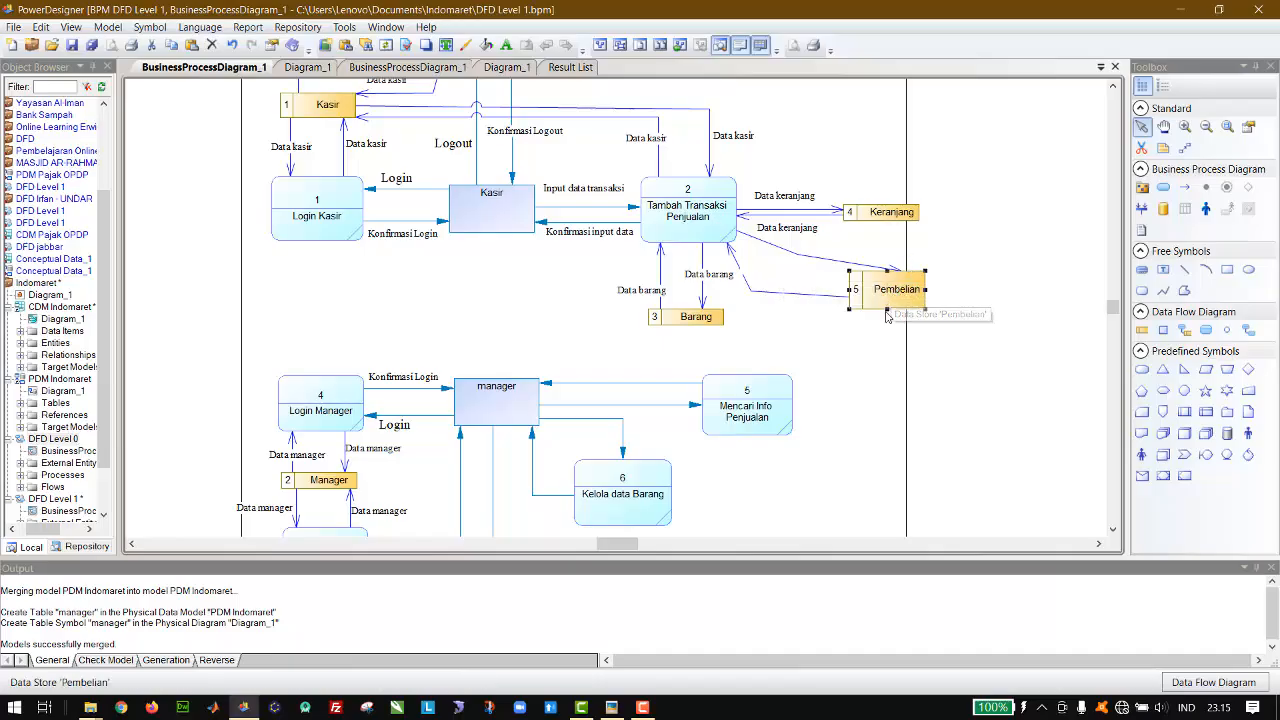
drag(885, 308, 889, 294)
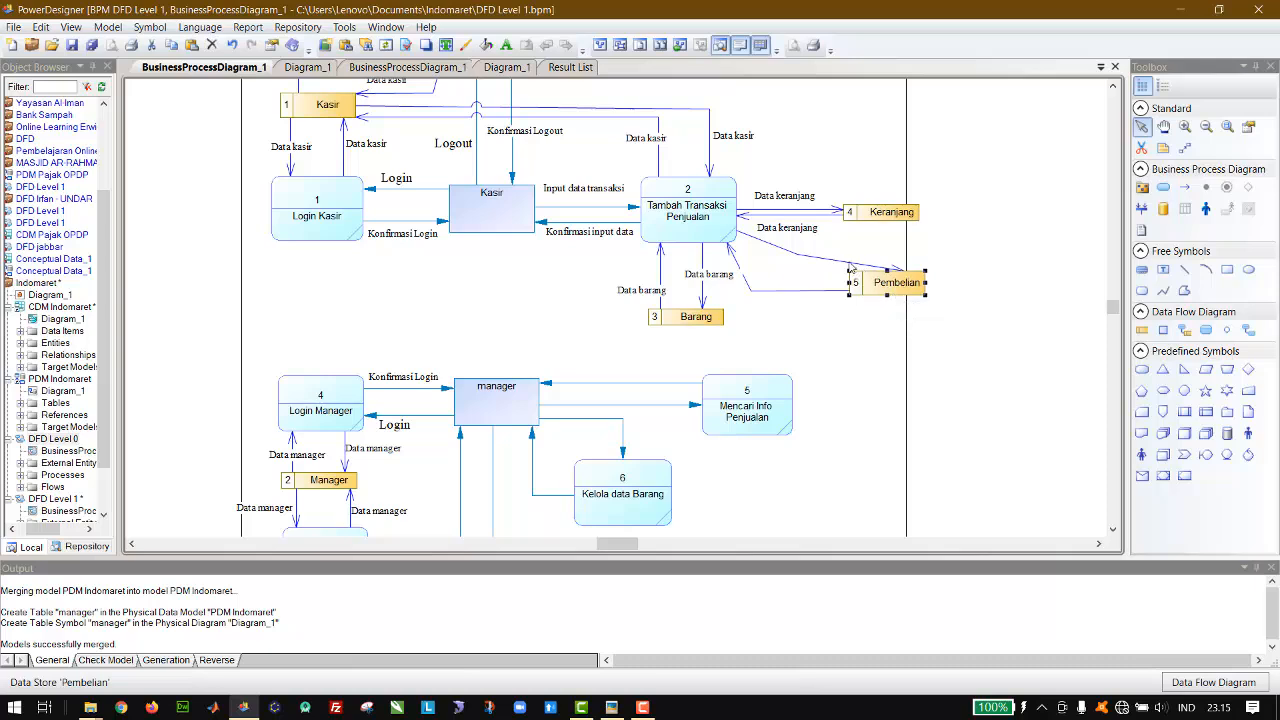
key(ctrl+z)
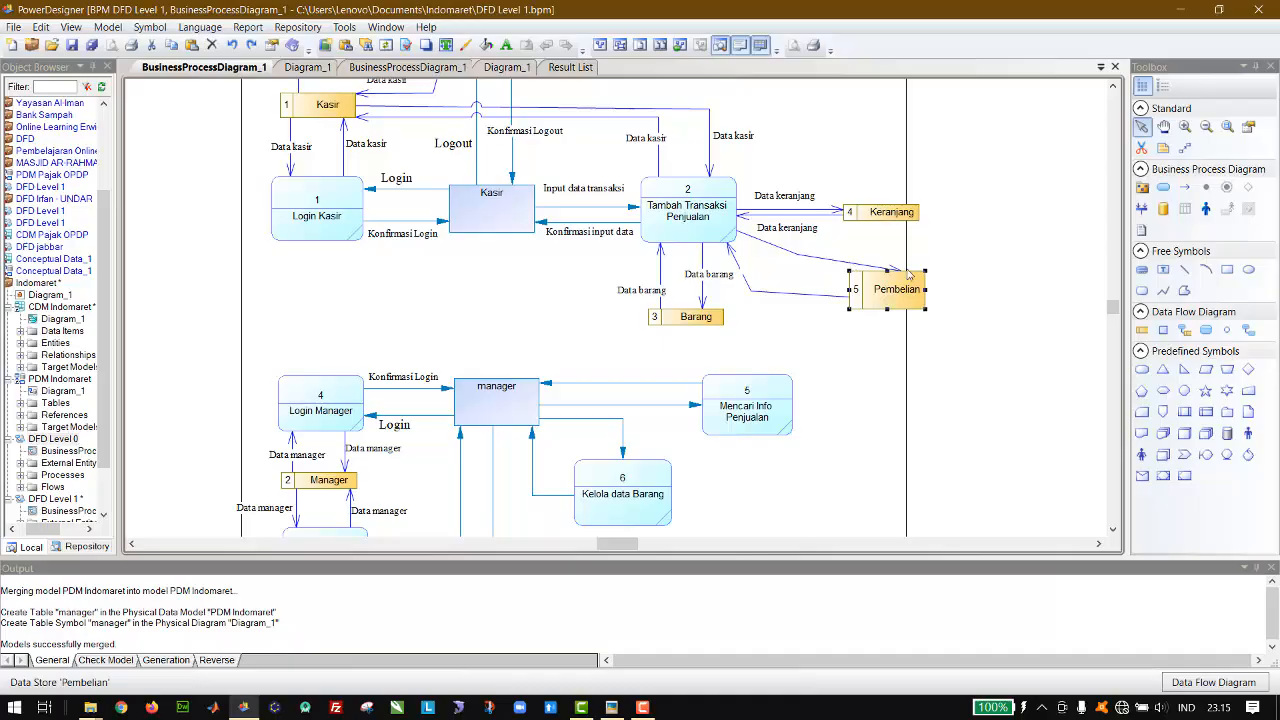
key(ctrl+y)
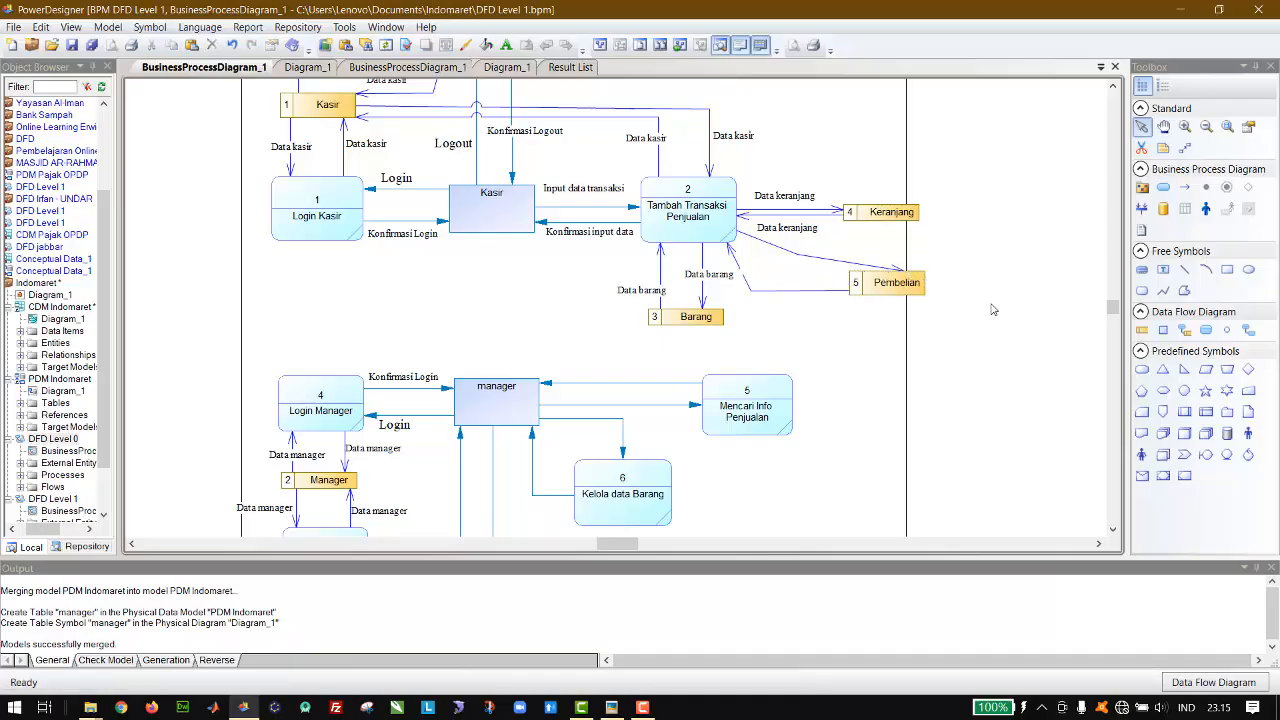
Step: Nudge the Data barang label on the flow into Barang clear of the return flow from Pembelian
click(730, 281)
key(Left)
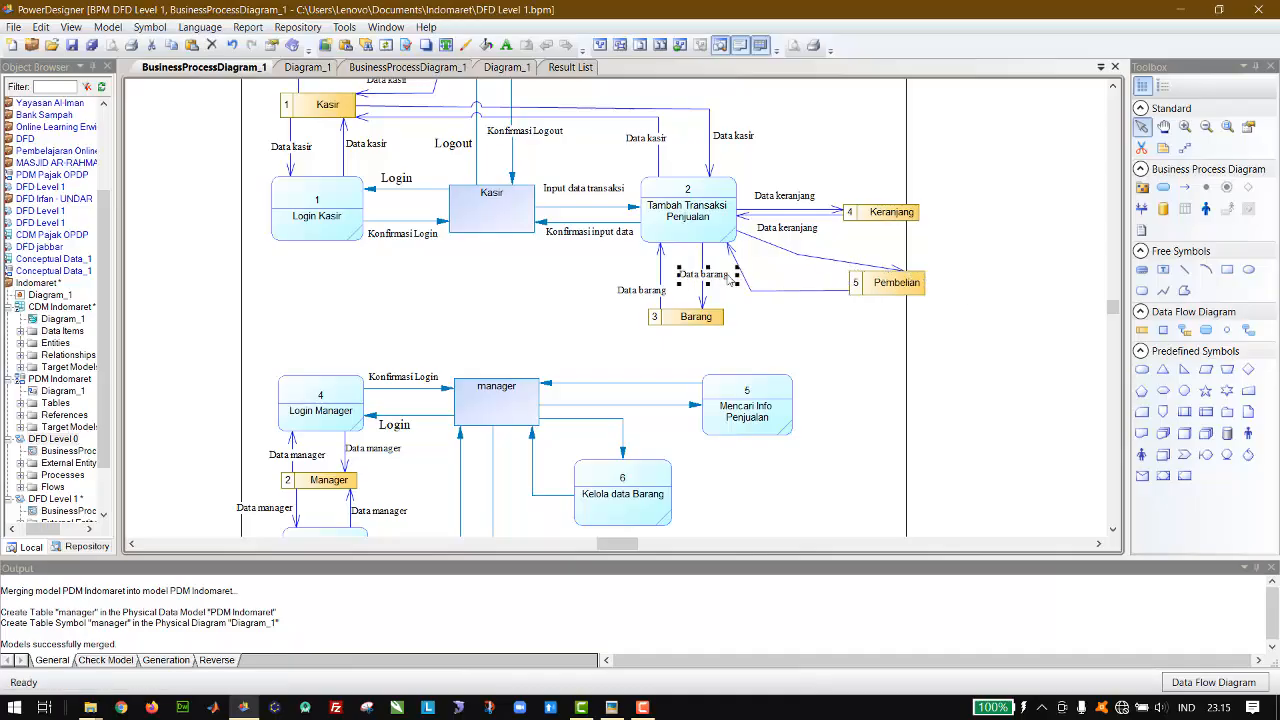
key(Up)
key(Left)
click(815, 273)
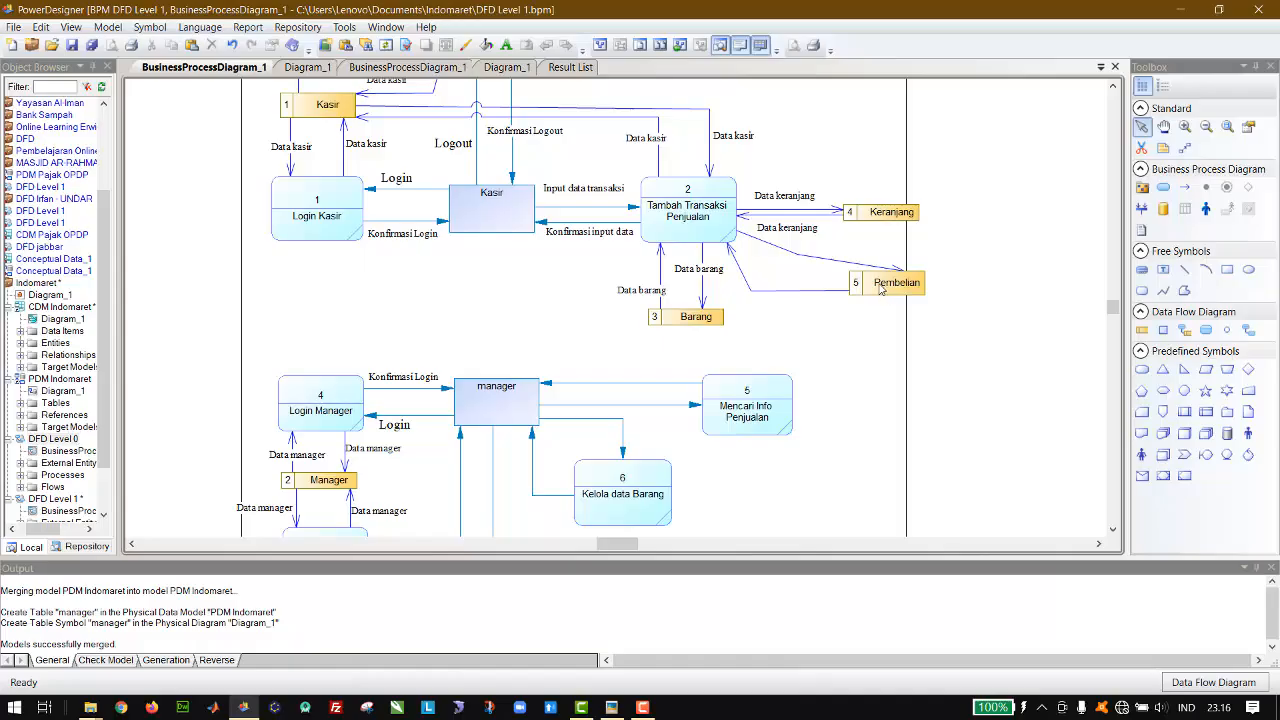
Step: Lower the Pembelian data store and reshape its two flows with Tambah Transaksi Penjualan into roughly parallel diagonals
mouse_move(880, 289)
mouse_down()
mouse_move(877, 304)
mouse_move(870, 287)
mouse_up()
click(866, 283)
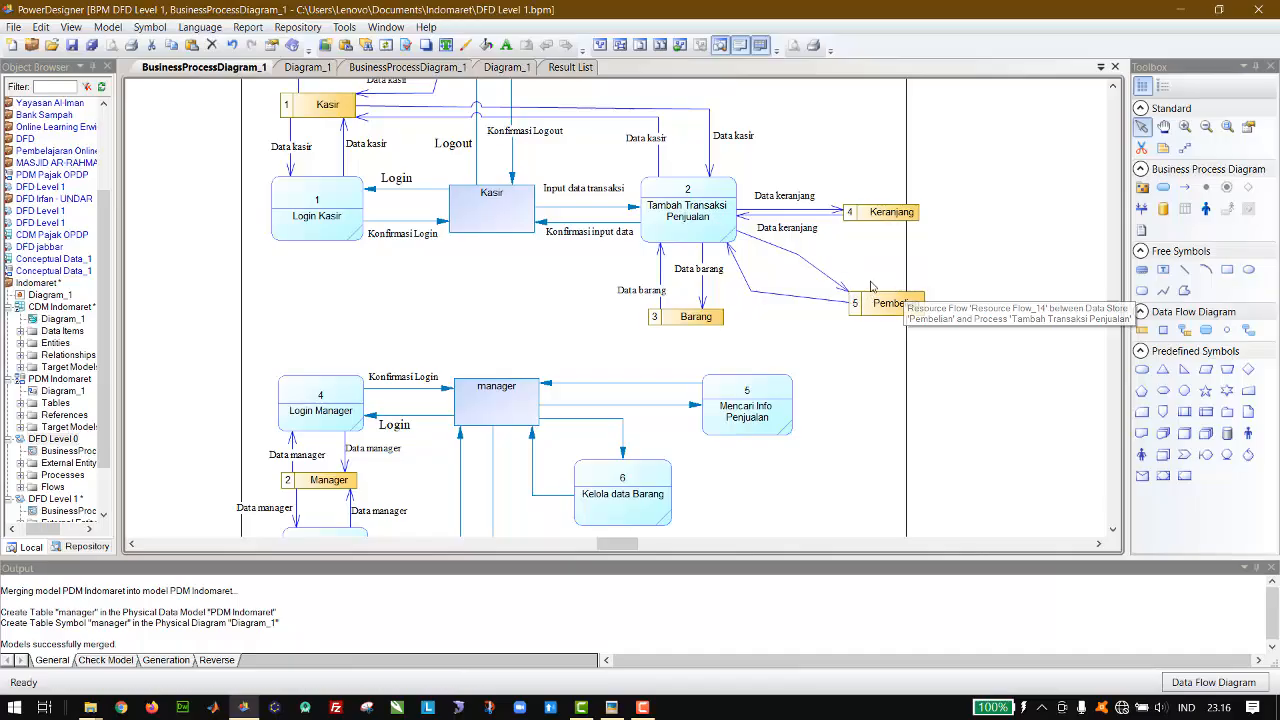
click(750, 294)
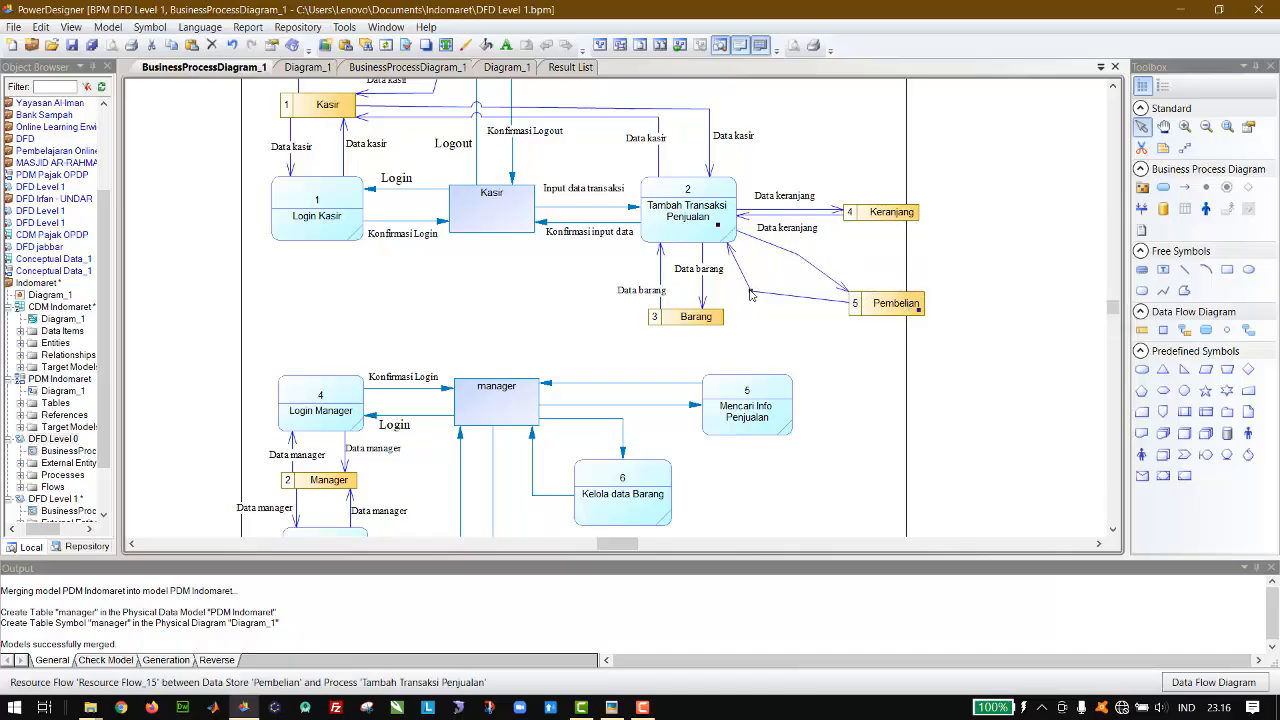
double_click(750, 294)
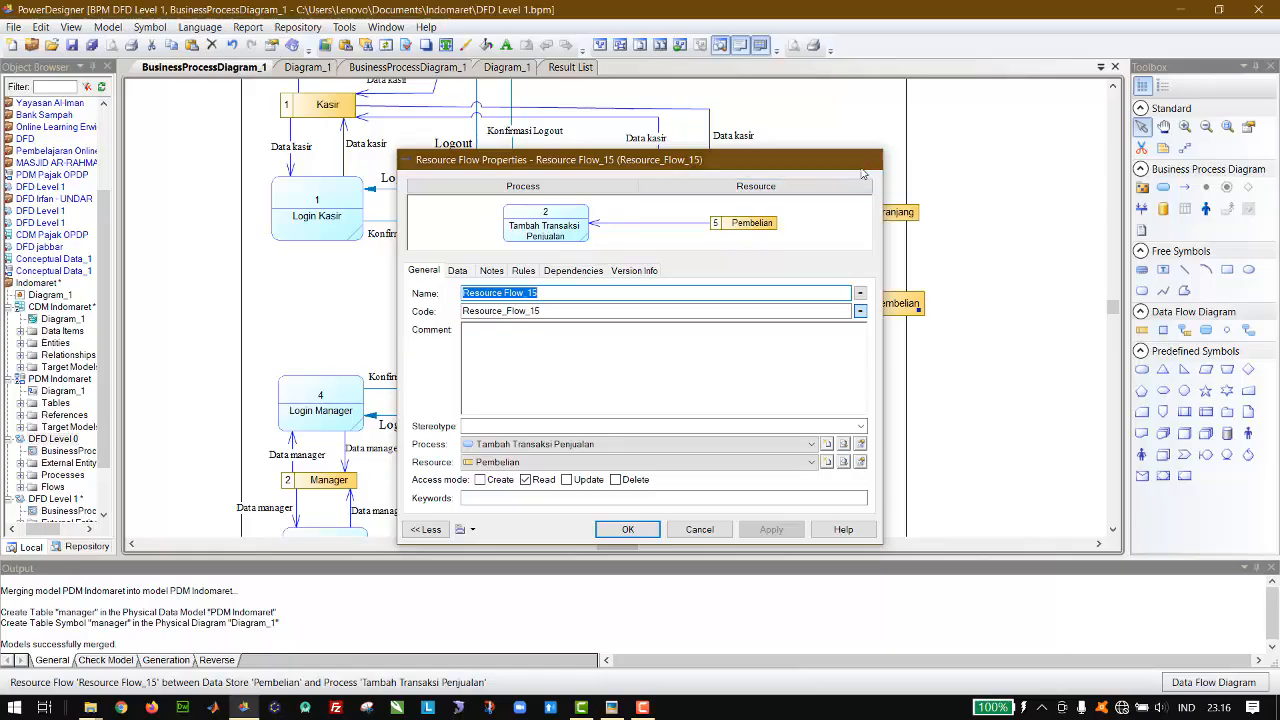
key(Escape)
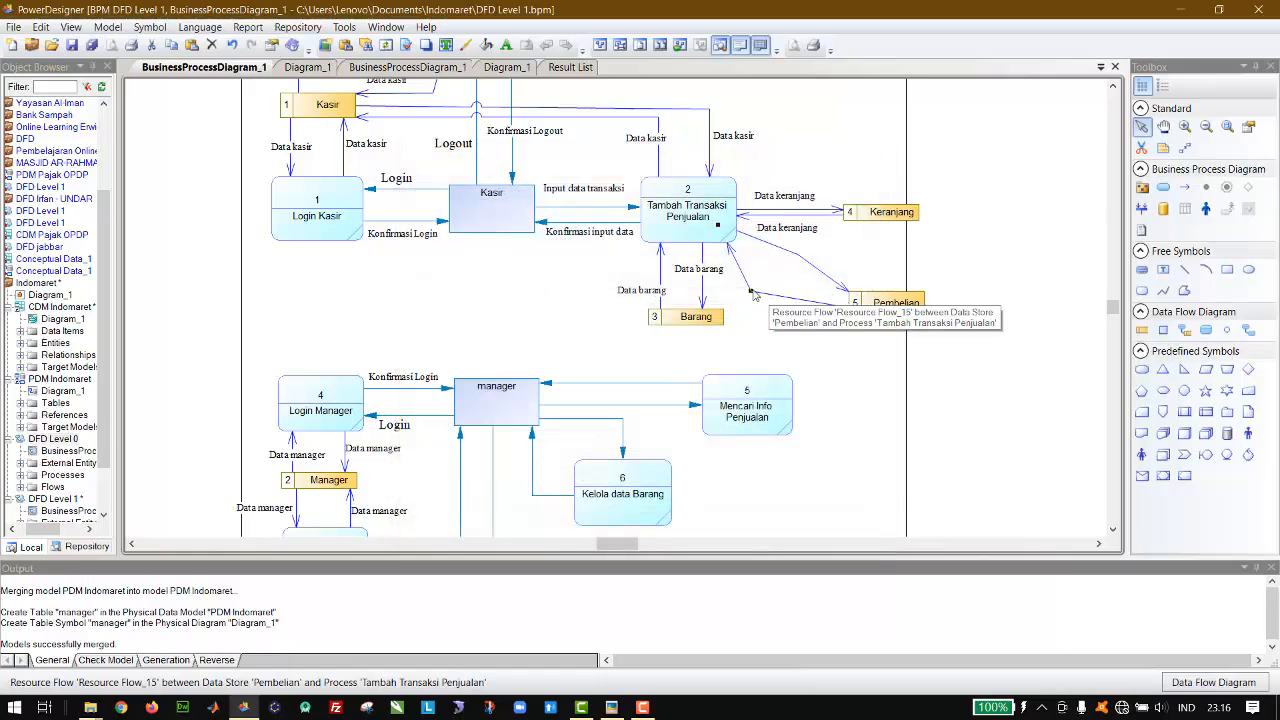
drag(751, 288, 769, 276)
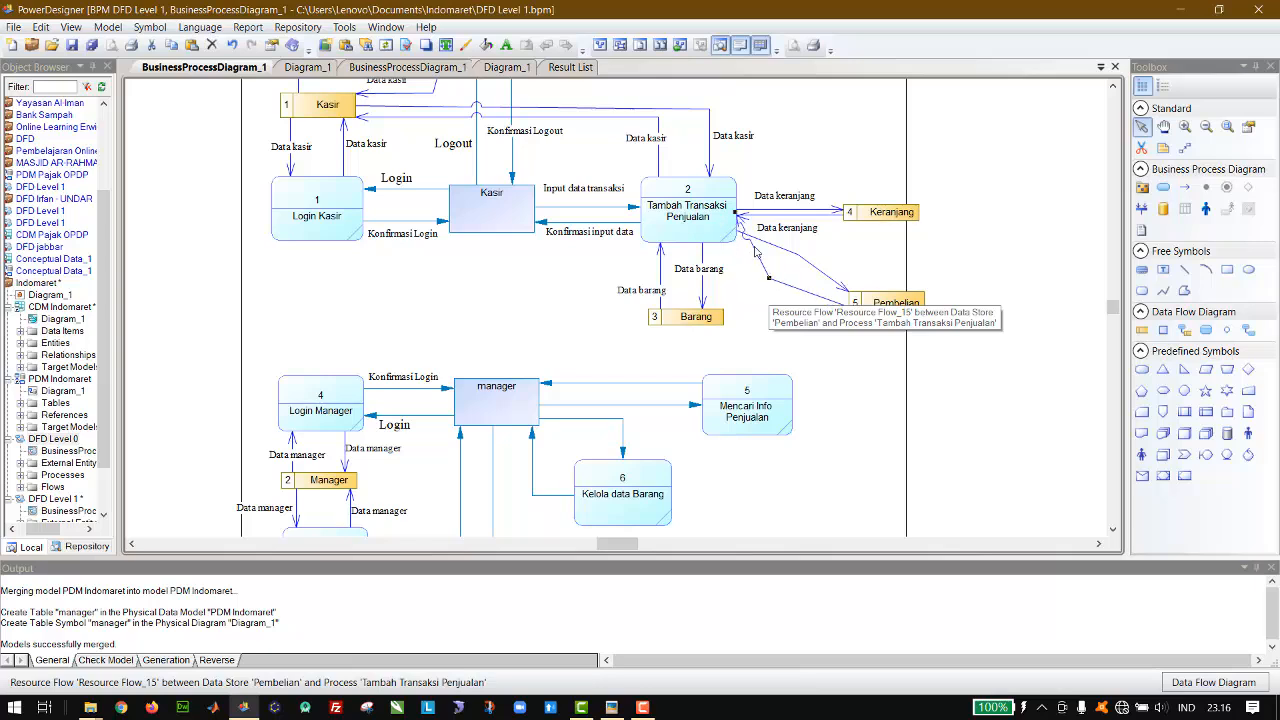
drag(735, 212, 720, 238)
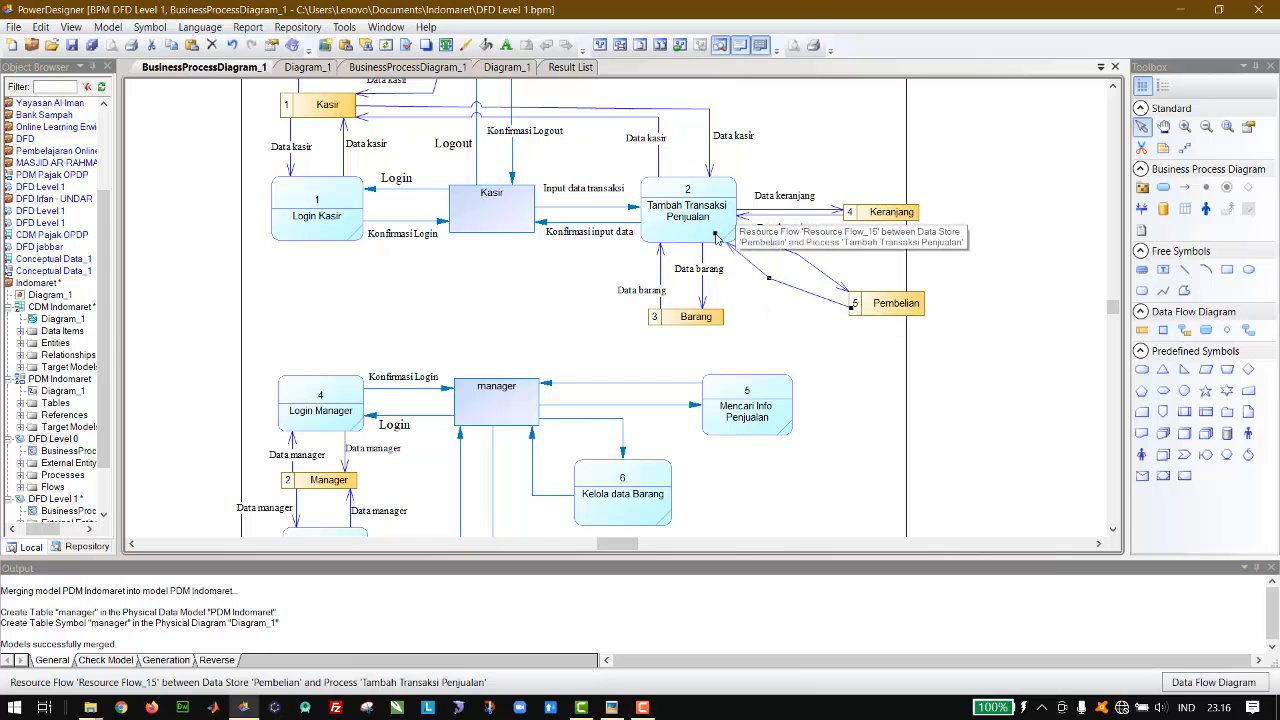
drag(769, 278, 775, 273)
click(783, 268)
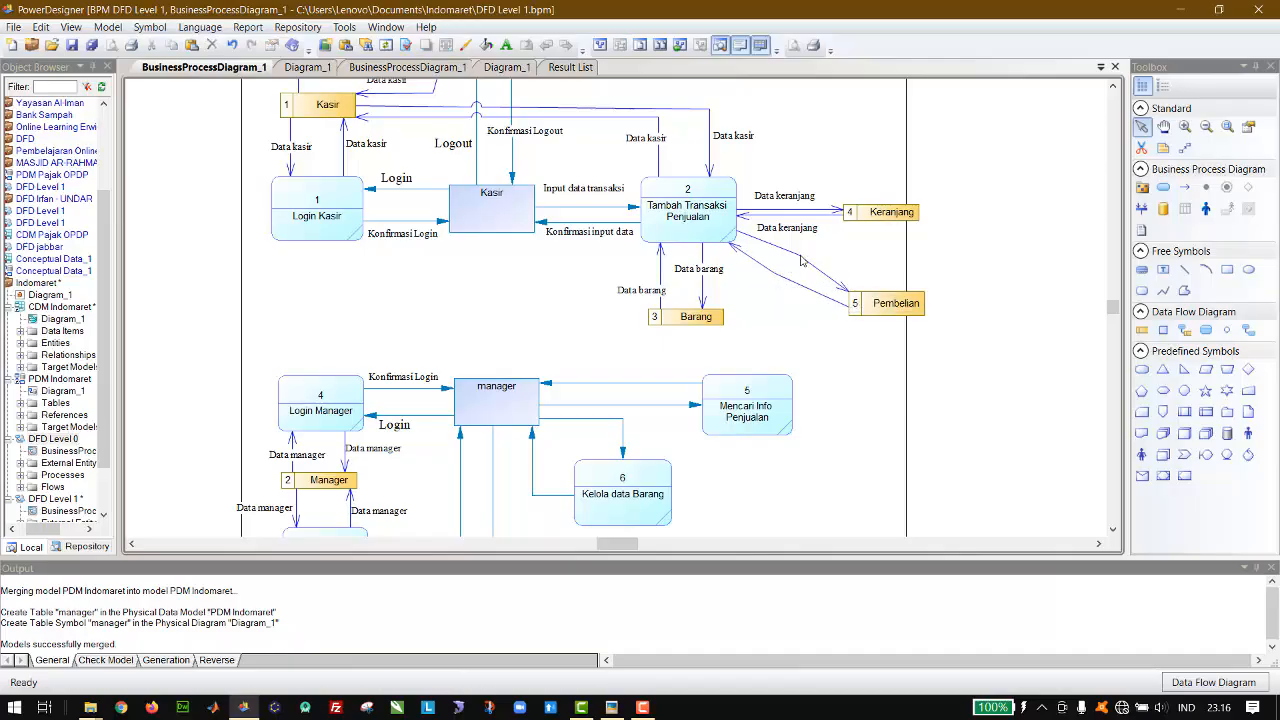
click(798, 256)
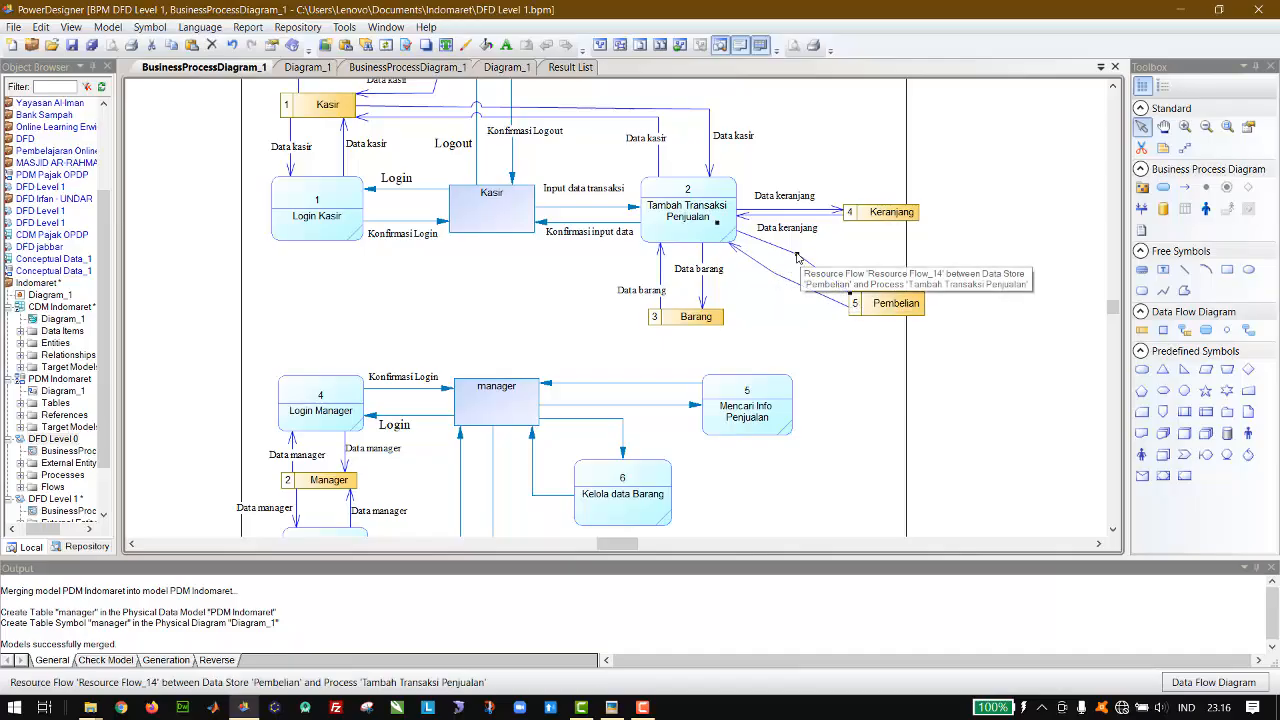
drag(798, 256, 797, 260)
click(845, 257)
Step: Copy the Data keranjang label beside the flow into Pembelian and change its text to Data pembelian
click(785, 198)
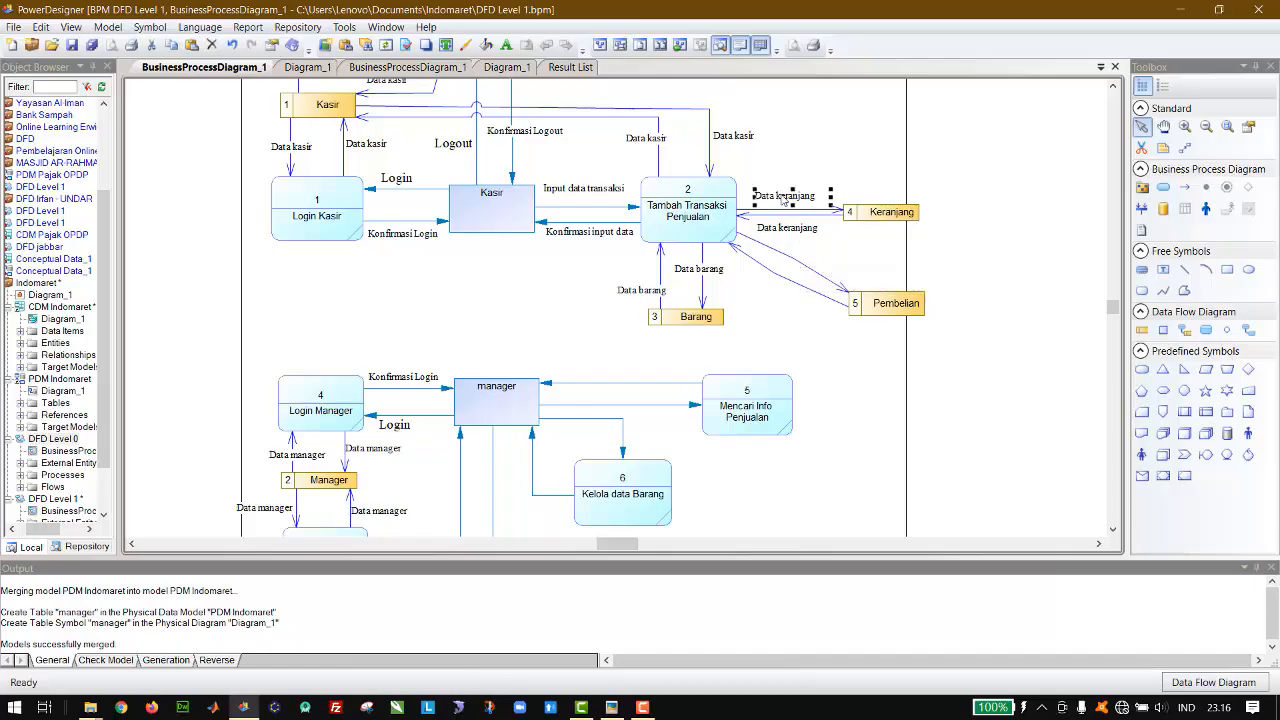
drag(785, 198, 838, 268)
double_click(839, 266)
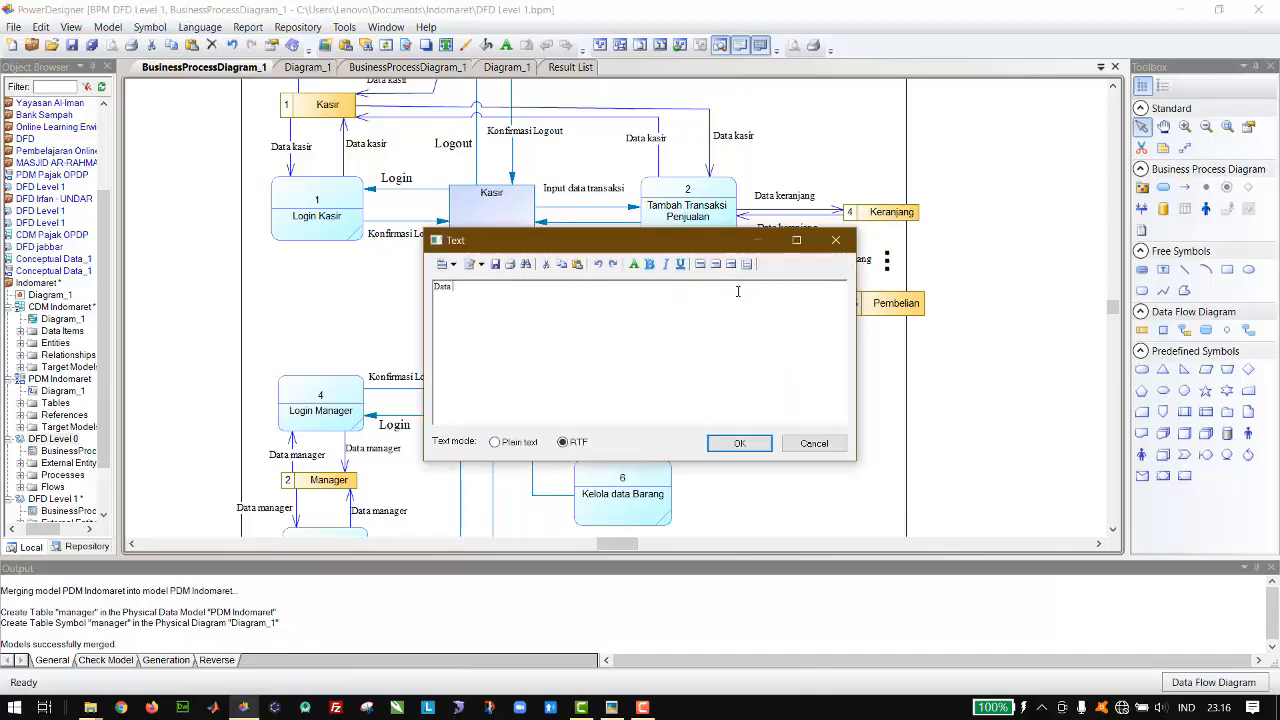
text(pembelian)
click(740, 446)
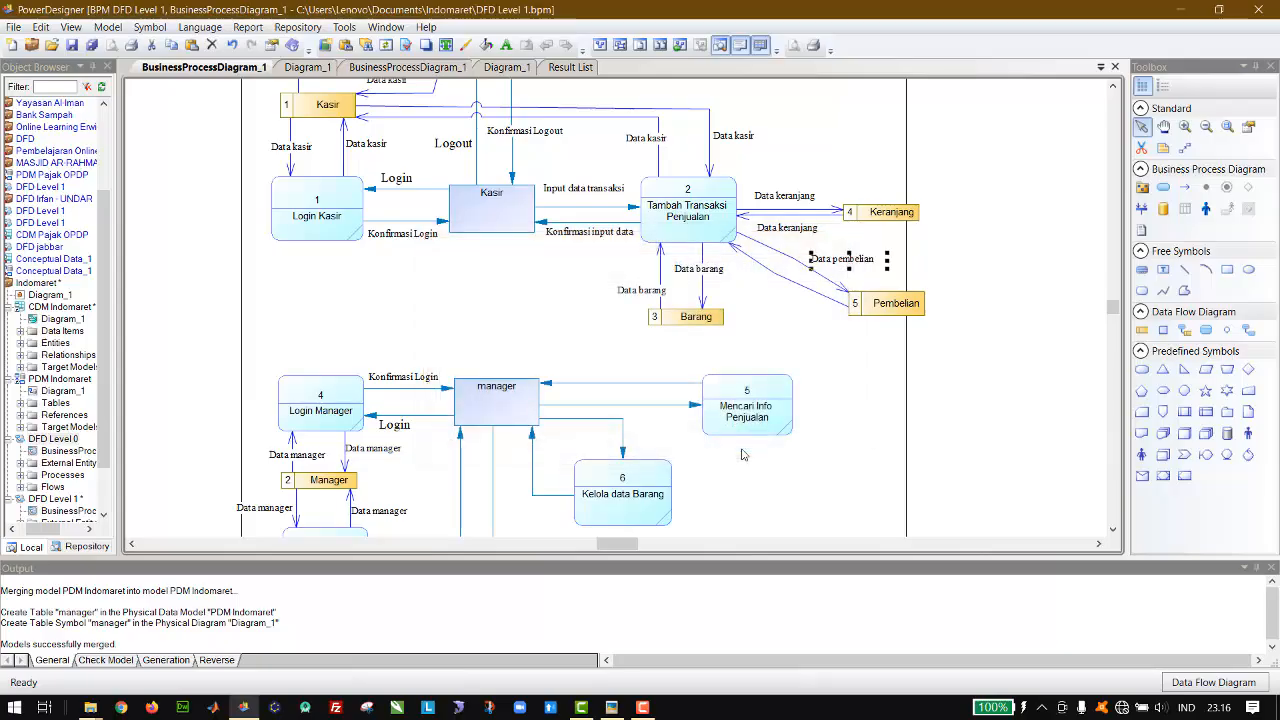
Step: Duplicate the Data pembelian label and place the copy below the return flow from Pembelian to Tambah Transaksi Penjualan
click(862, 265)
key(ctrl+c)
key(ctrl+v)
key(Right)
key(Right)
key(Right)
key(Right)
key(Right)
key(Right)
key(Right)
key(Right)
key(Right)
key(Right)
key(Right)
key(Right)
key(Right)
key(Right)
key(Right)
key(Right)
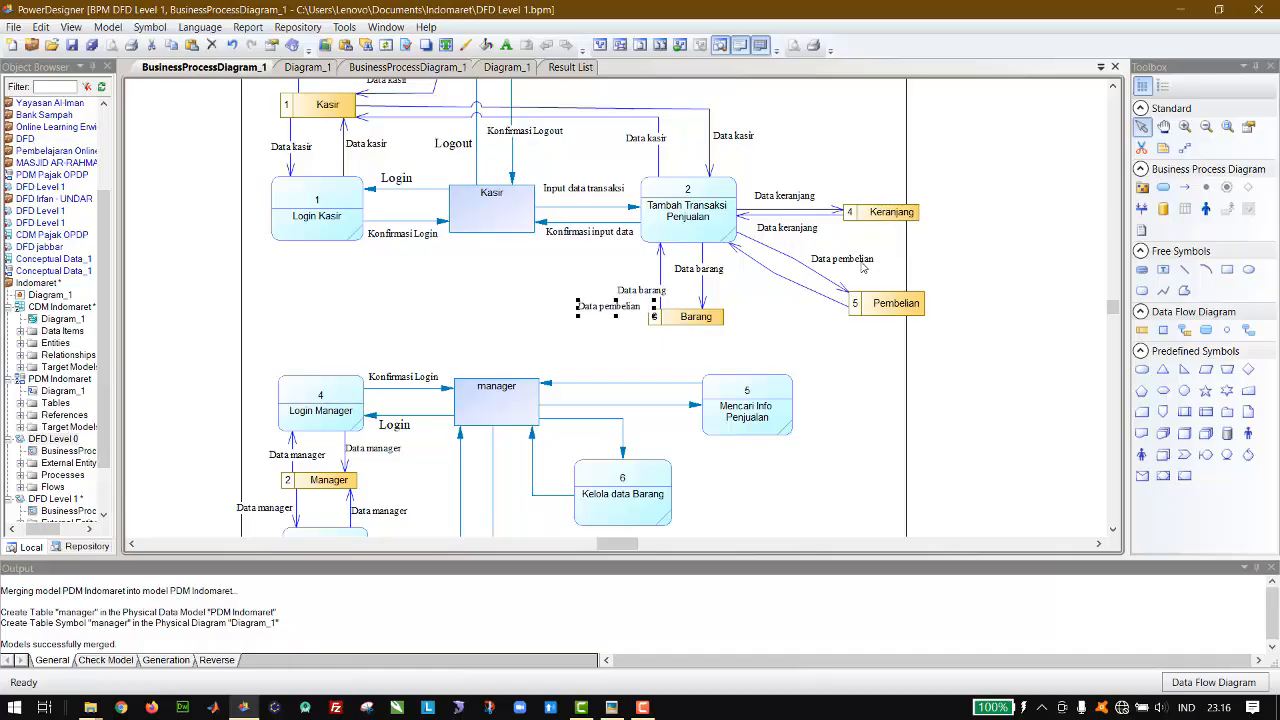
key(Right)
key(Right)
key(Right)
key(Right)
key(Right)
key(Right)
key(Right)
key(Right)
key(Right)
key(Right)
key(Right)
key(Right)
key(Right)
key(Right)
key(Right)
key(Right)
click(968, 275)
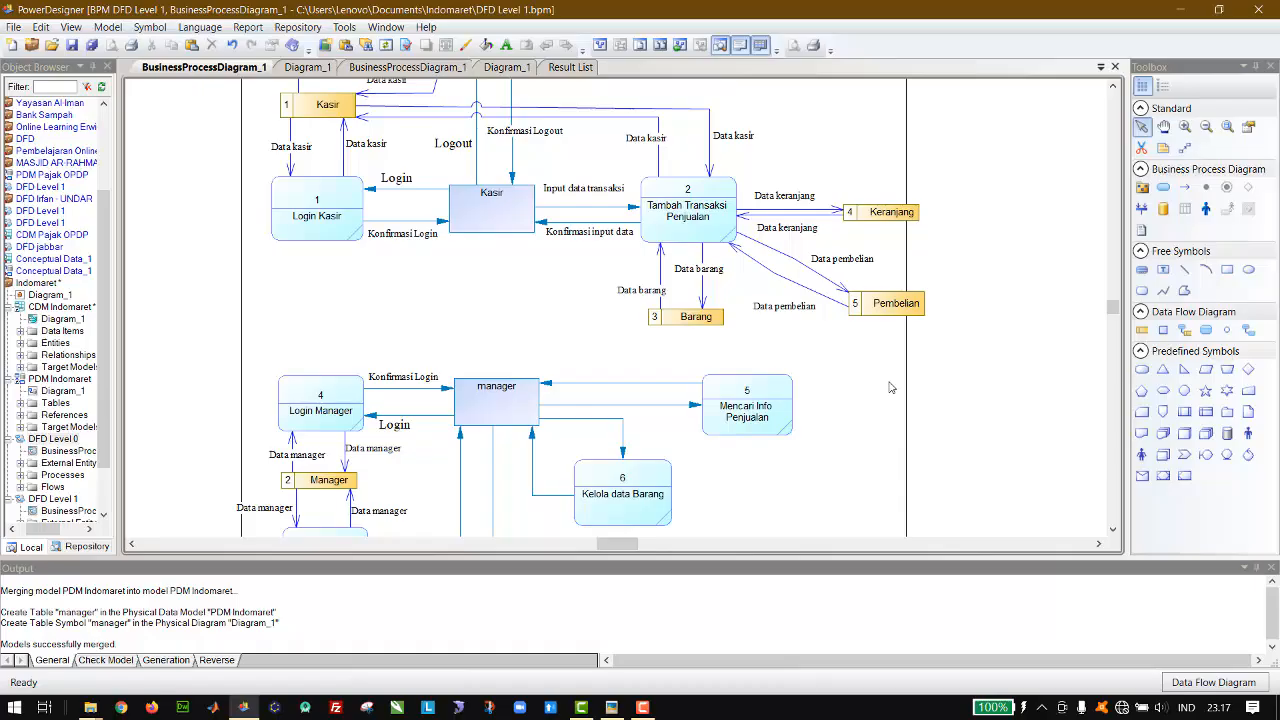
Step: Draw flows in both directions between the Kelola data Barang process and the Barang data store
scroll(891, 387, down, 3)
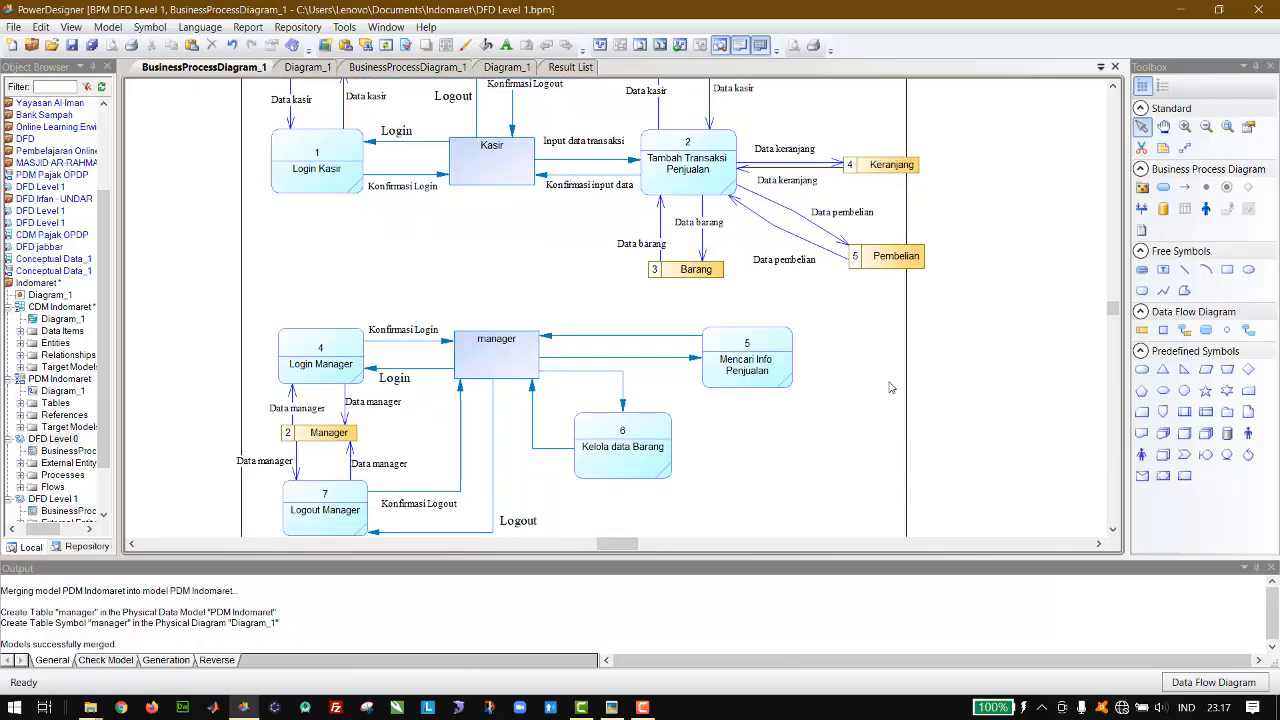
scroll(891, 387, down, 3)
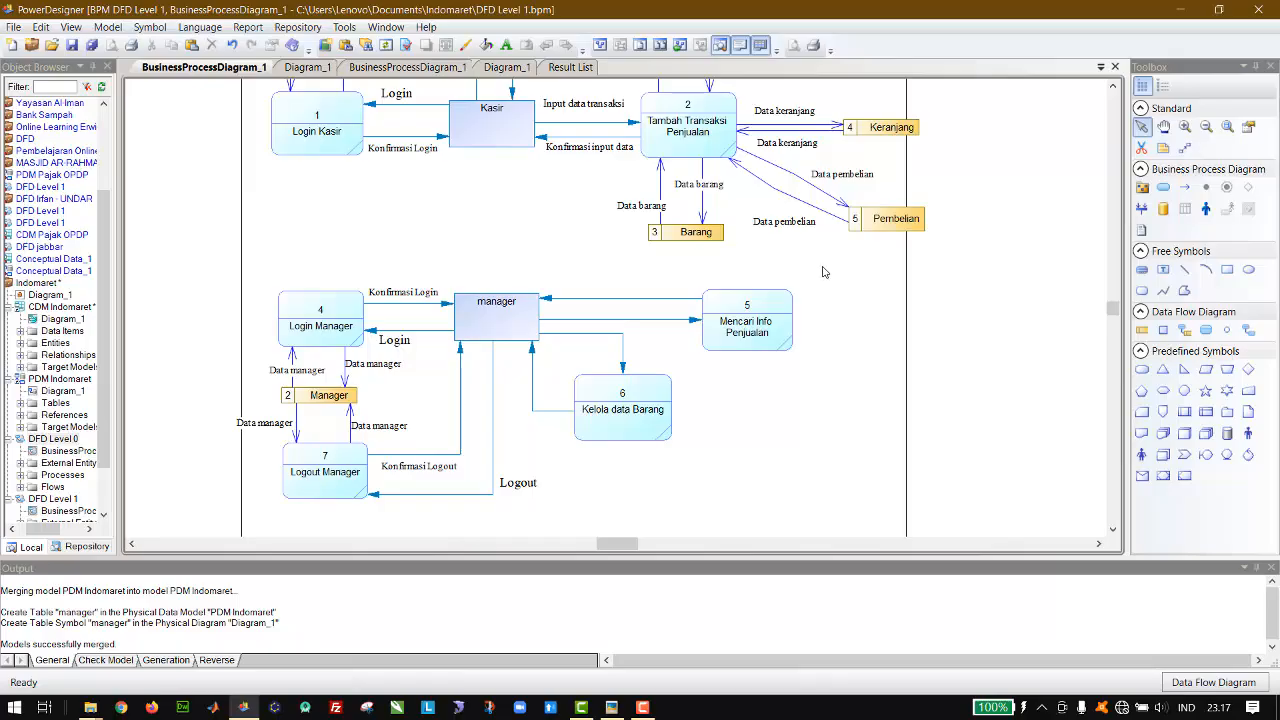
scroll(823, 272, up, 2)
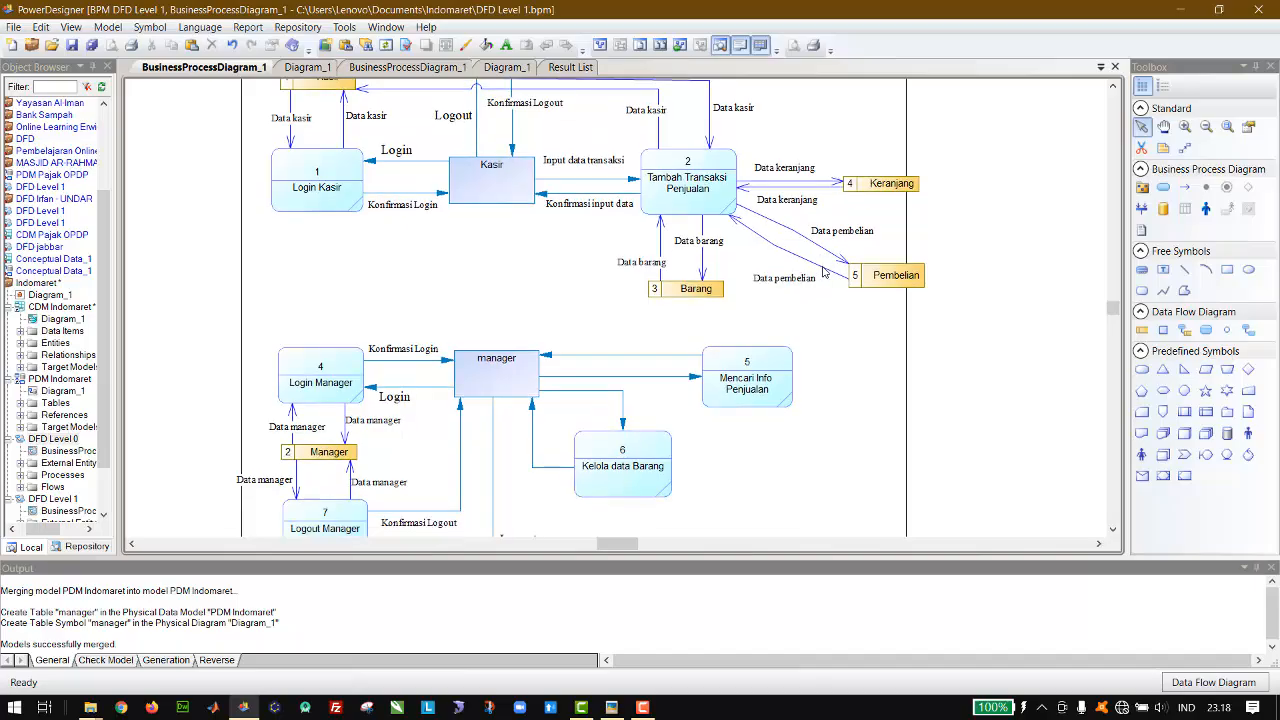
scroll(823, 272, down, 2)
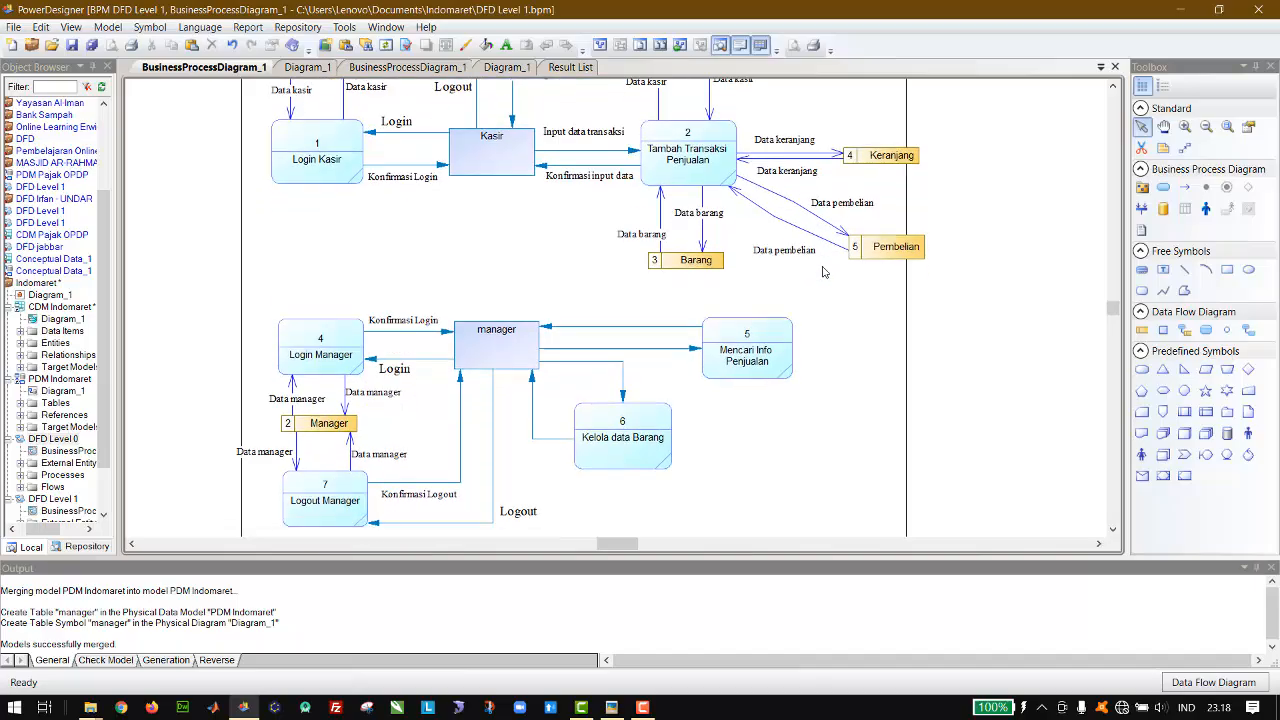
click(1184, 331)
drag(652, 392, 605, 403)
click(1143, 127)
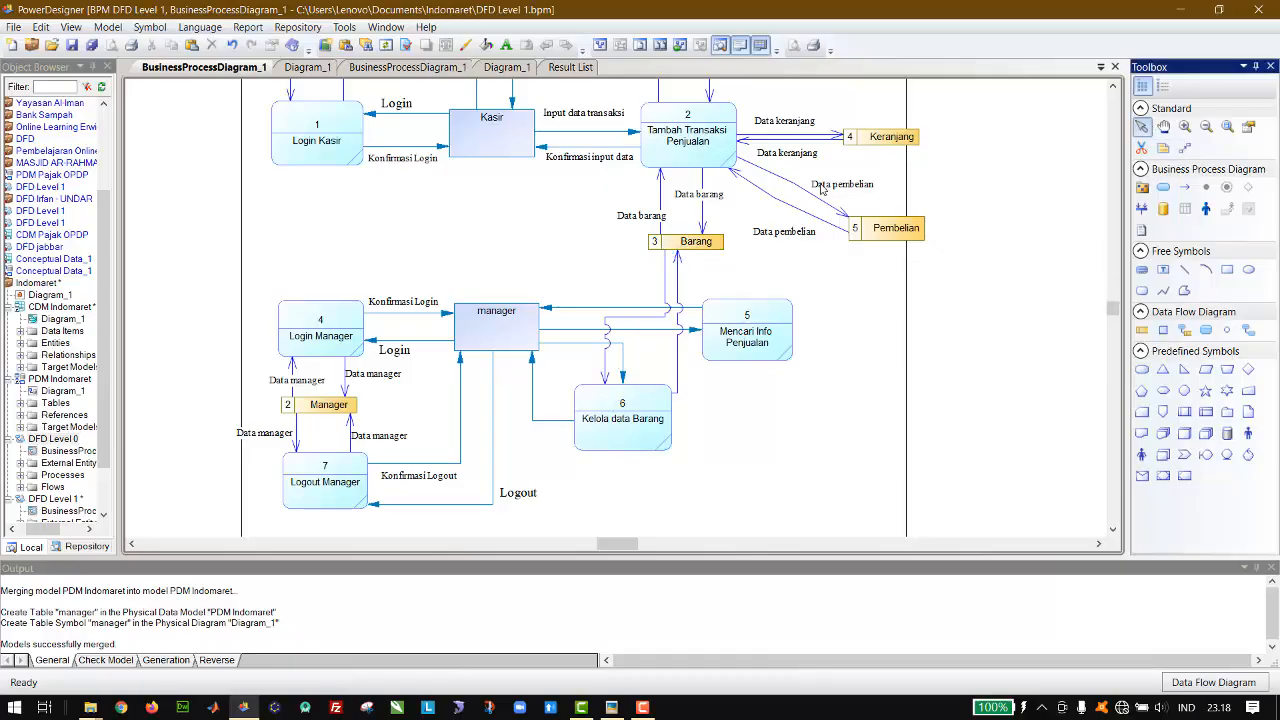
Step: Place a copy of the Data keranjang label below Kelola data Barang and straighten the flow from Barang to that process
click(788, 158)
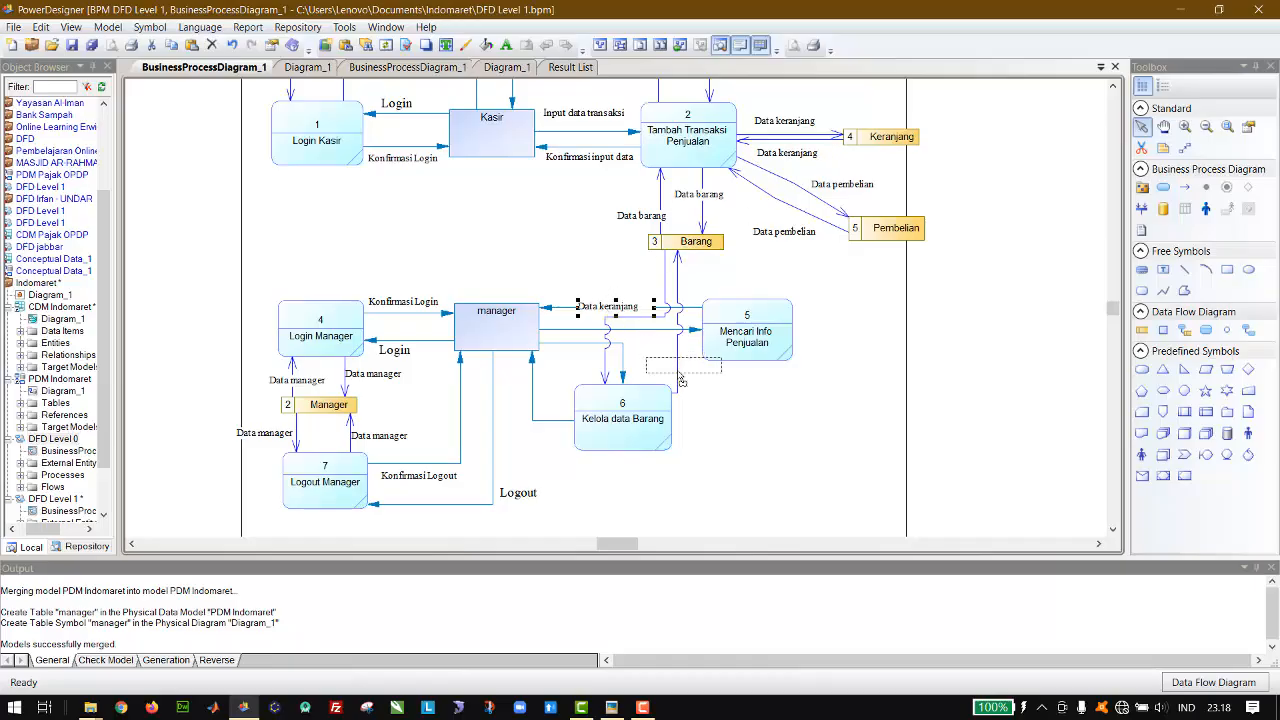
drag(727, 490, 727, 490)
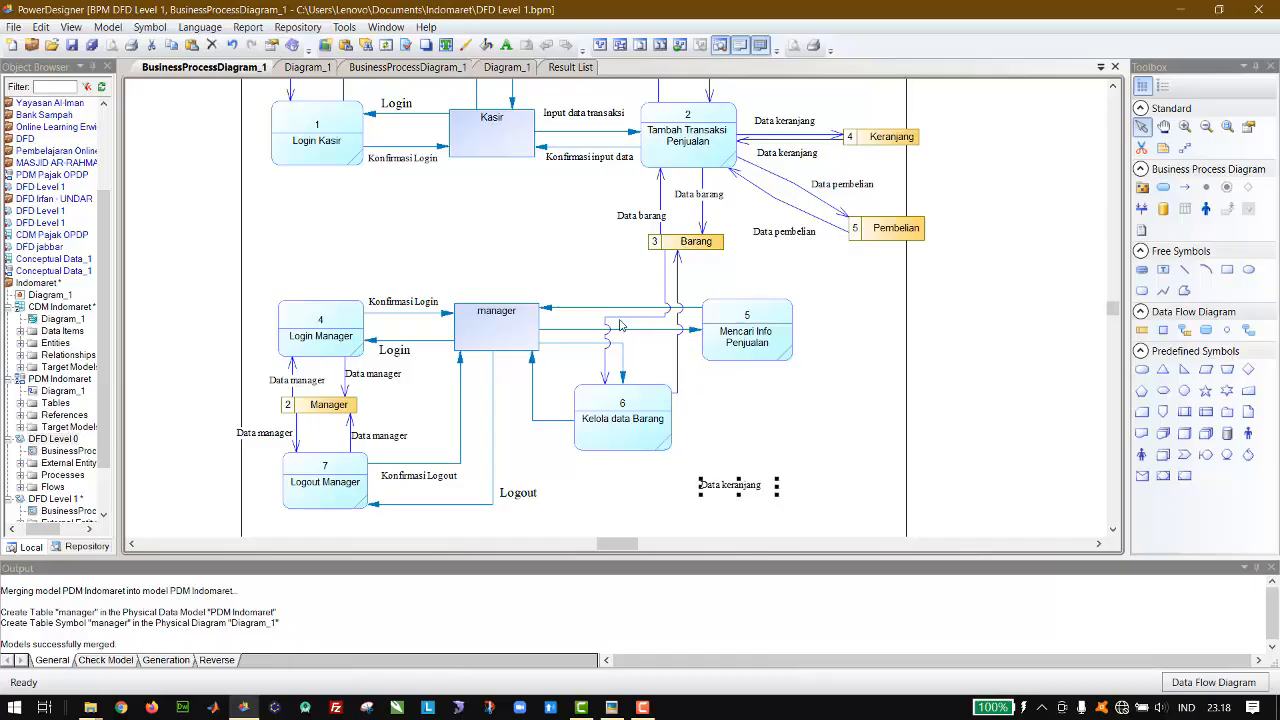
drag(606, 362, 655, 366)
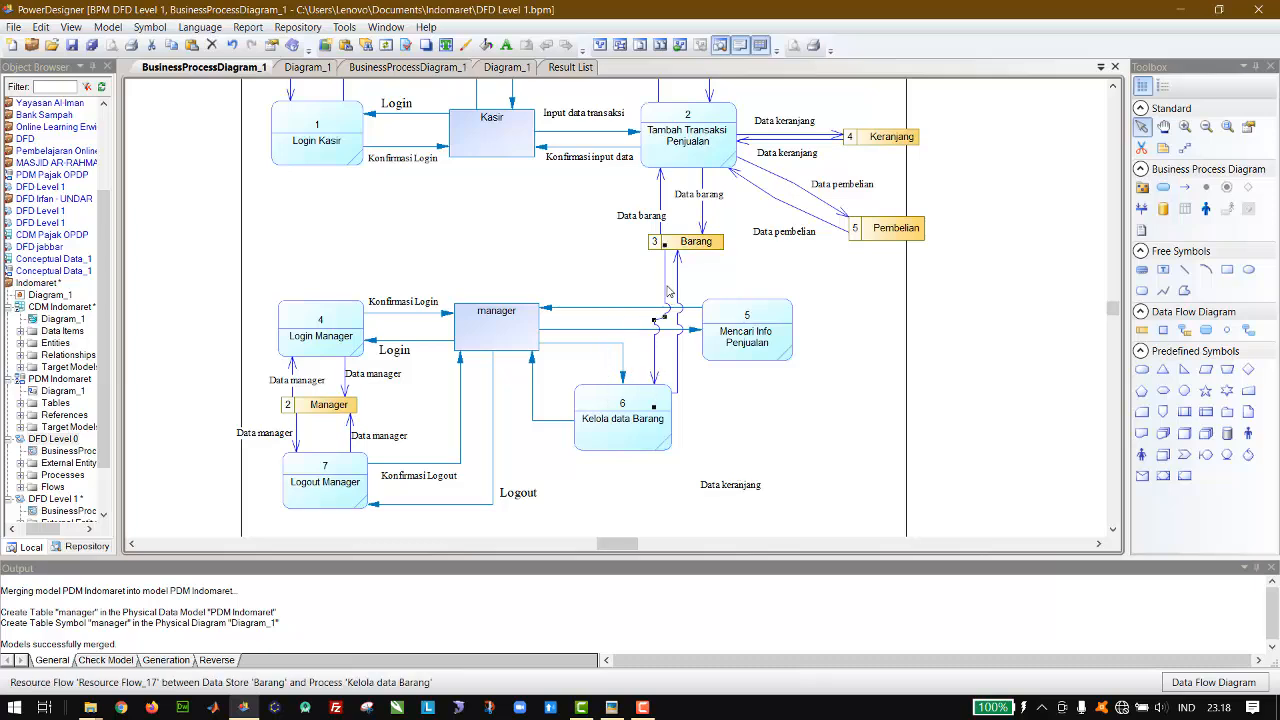
drag(664, 286, 656, 287)
Step: Move the Mencari Info Penjualan process farther from the manager entity and shift Kelola data Barang slightly down
drag(751, 345, 755, 347)
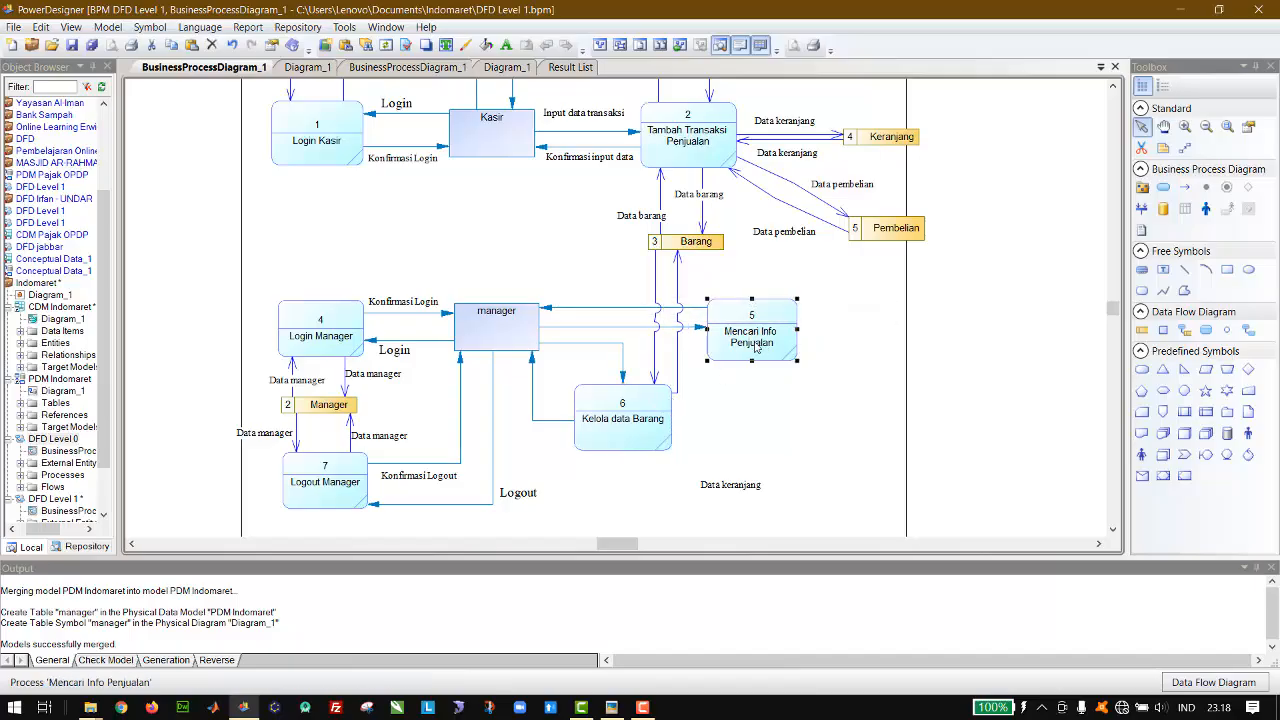
key(Right)
key(Right)
key(Right)
key(Right)
key(Right)
key(Right)
key(Right)
key(Right)
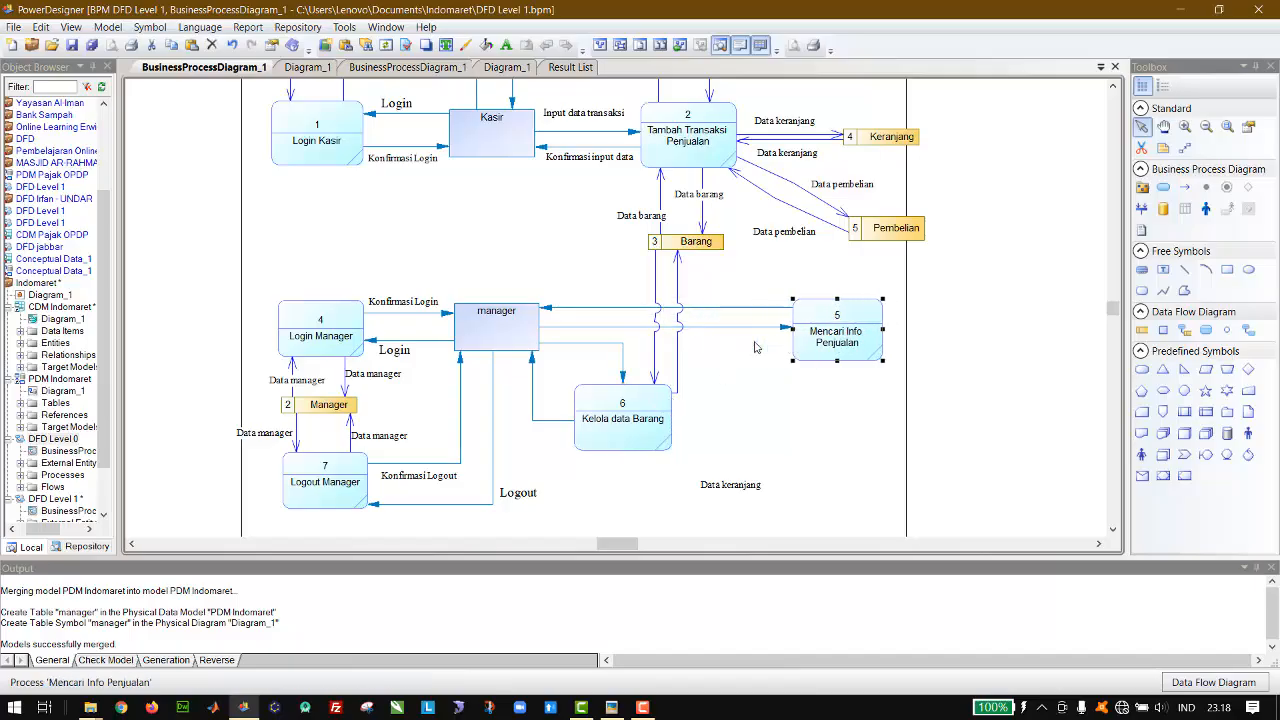
drag(604, 418, 608, 437)
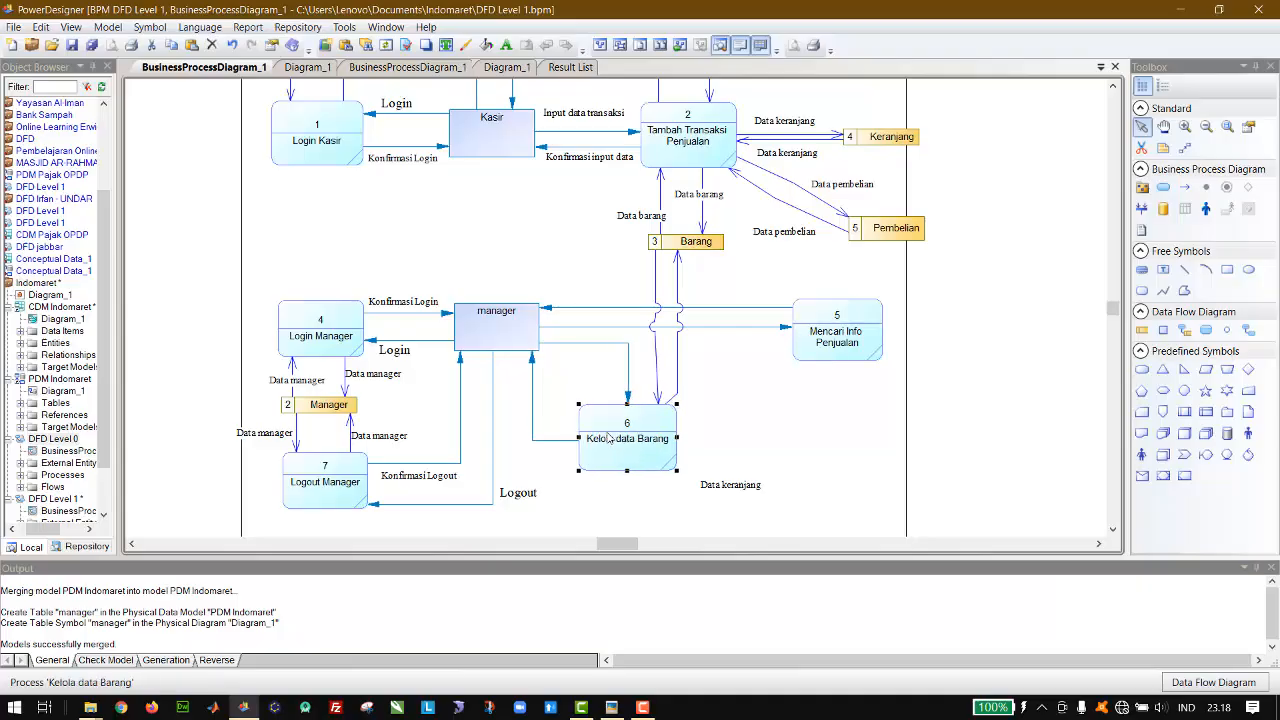
Step: Shift the Kelola data Barang process away from the manager entity and slightly down, and move the nearby Data keranjang label clear of it
key(Right)
key(Right)
key(Right)
key(Right)
key(Right)
key(Right)
key(Right)
key(Right)
key(Right)
key(Down)
key(Down)
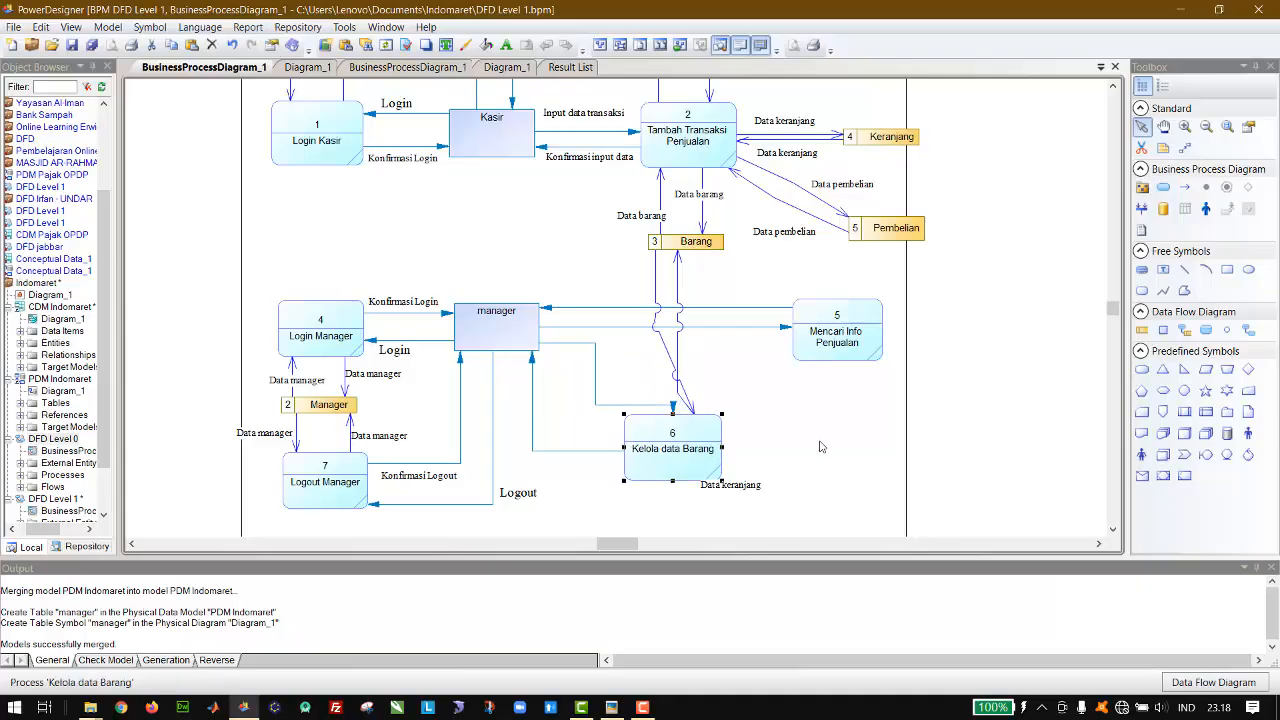
drag(752, 485, 812, 472)
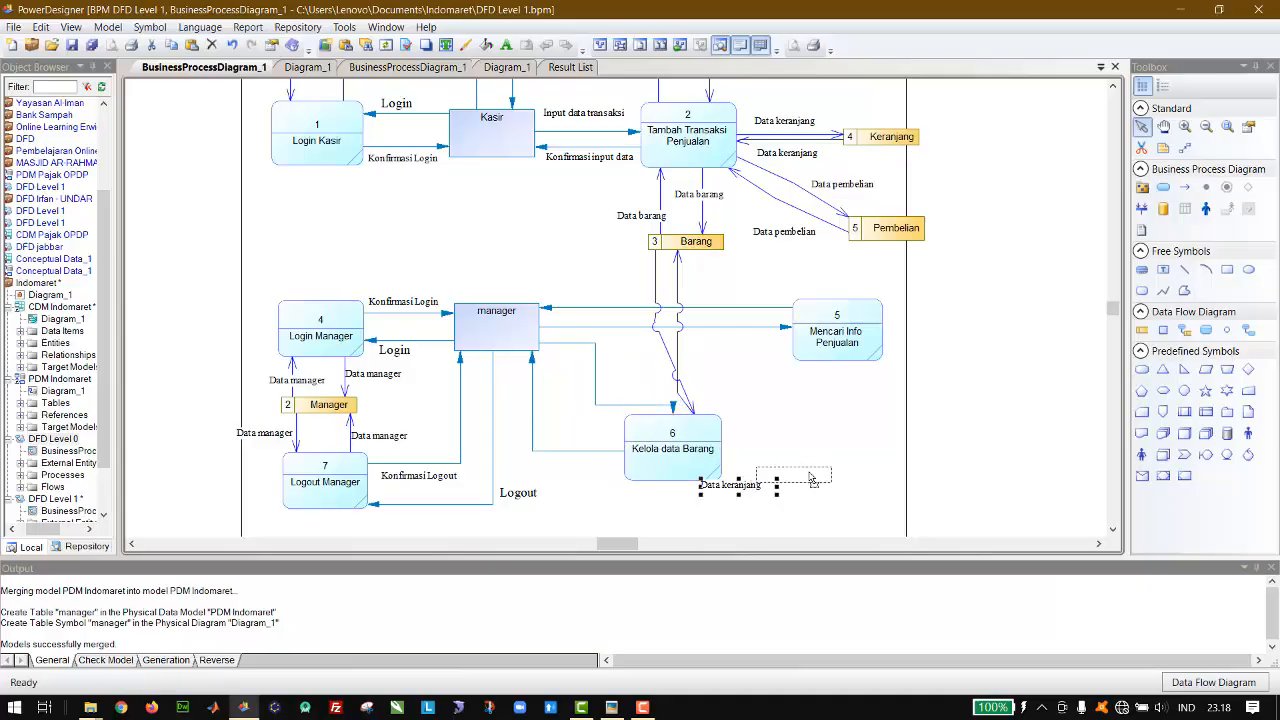
Step: Reroute the two flows between manager and Kelola data Barang so both attach to the side of the process facing manager
click(667, 408)
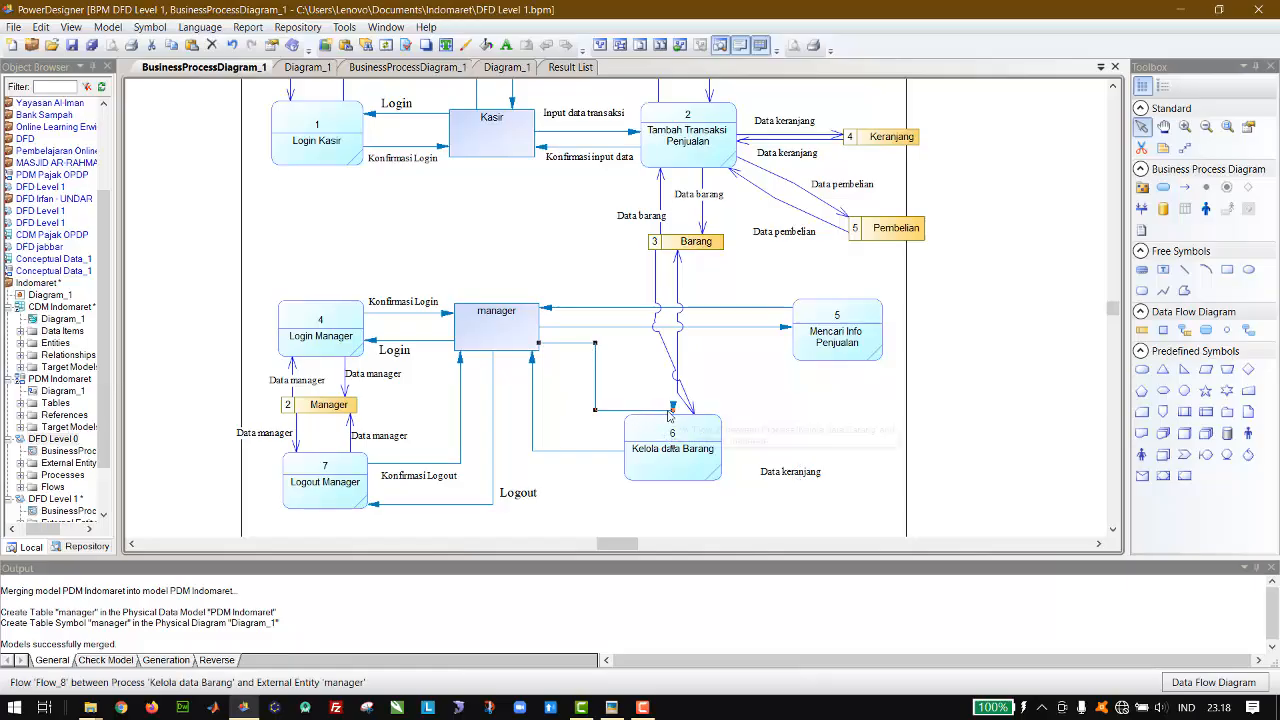
drag(672, 410, 601, 468)
click(601, 452)
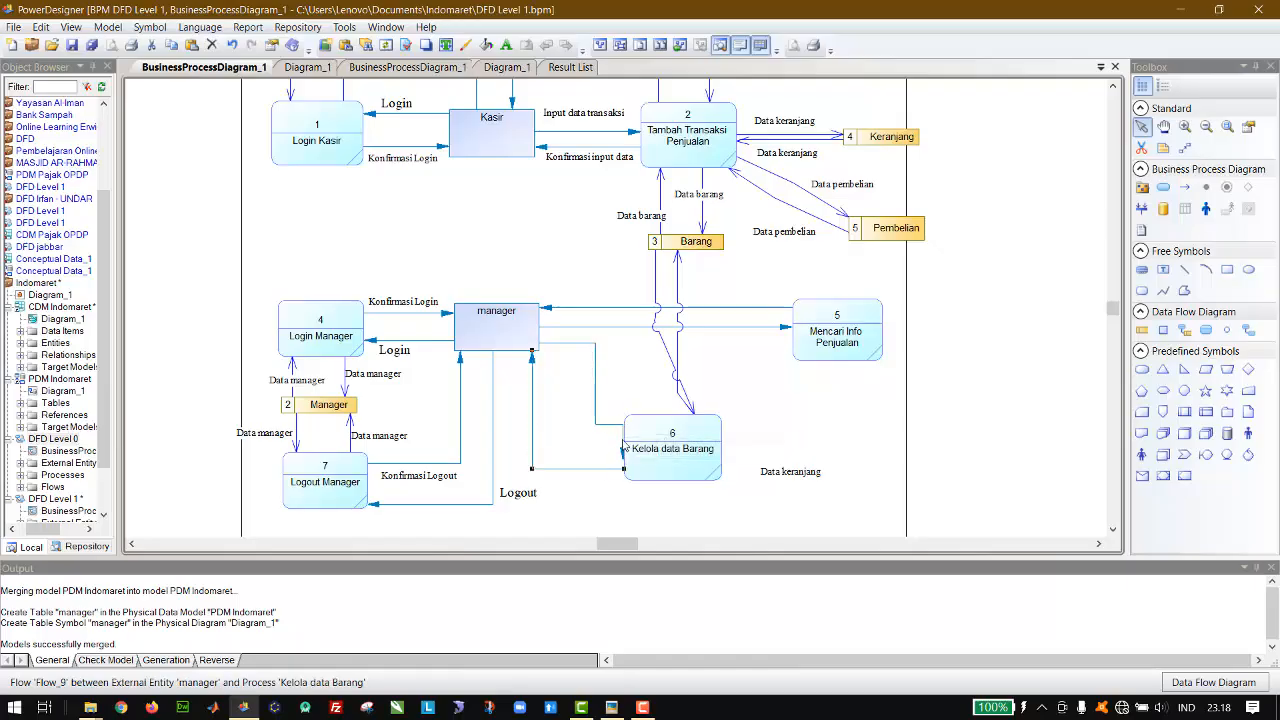
click(606, 430)
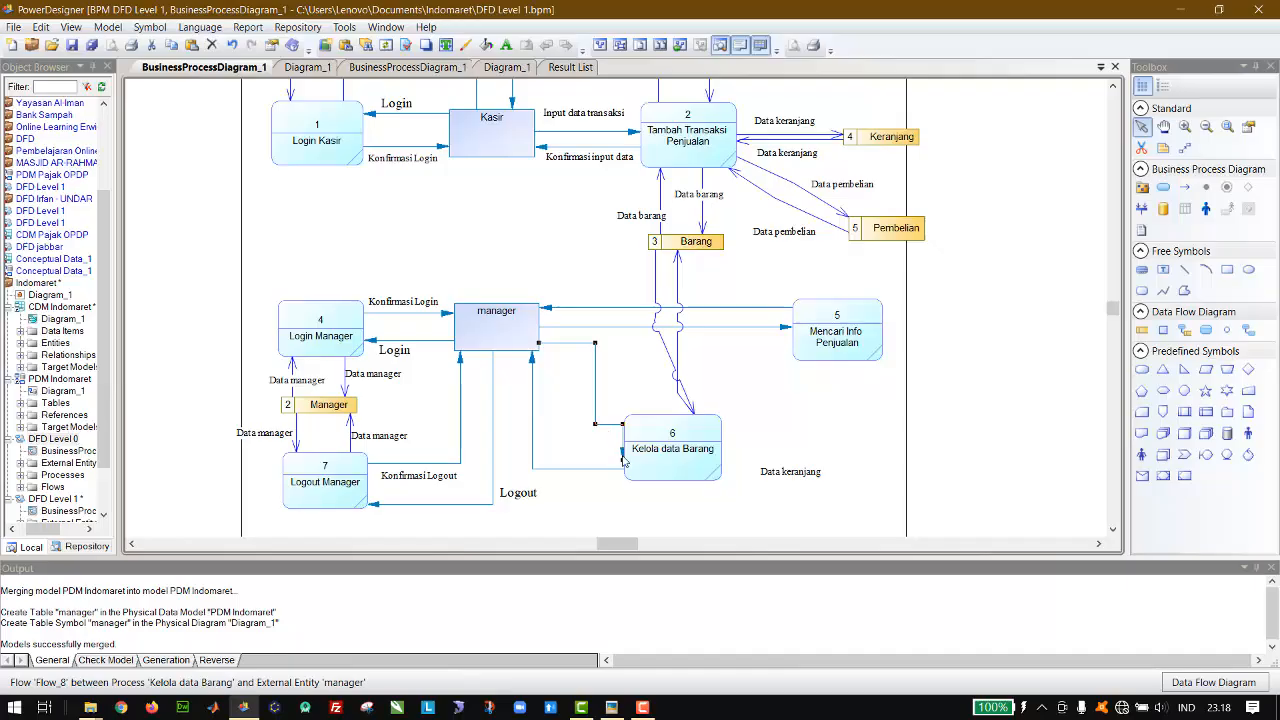
drag(623, 460, 651, 434)
Step: Straighten the two flows between the Barang data store and Kelola data Barang into separate vertical lines
click(698, 372)
drag(679, 355, 656, 369)
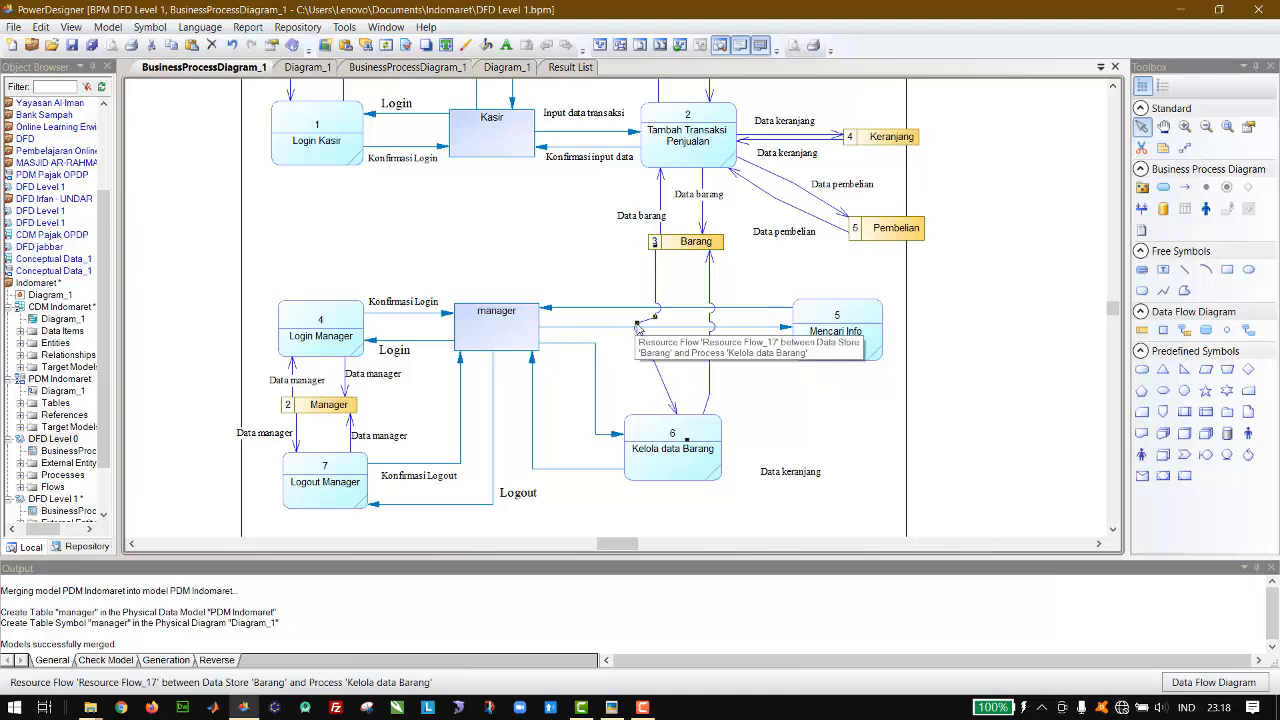
drag(637, 324, 656, 324)
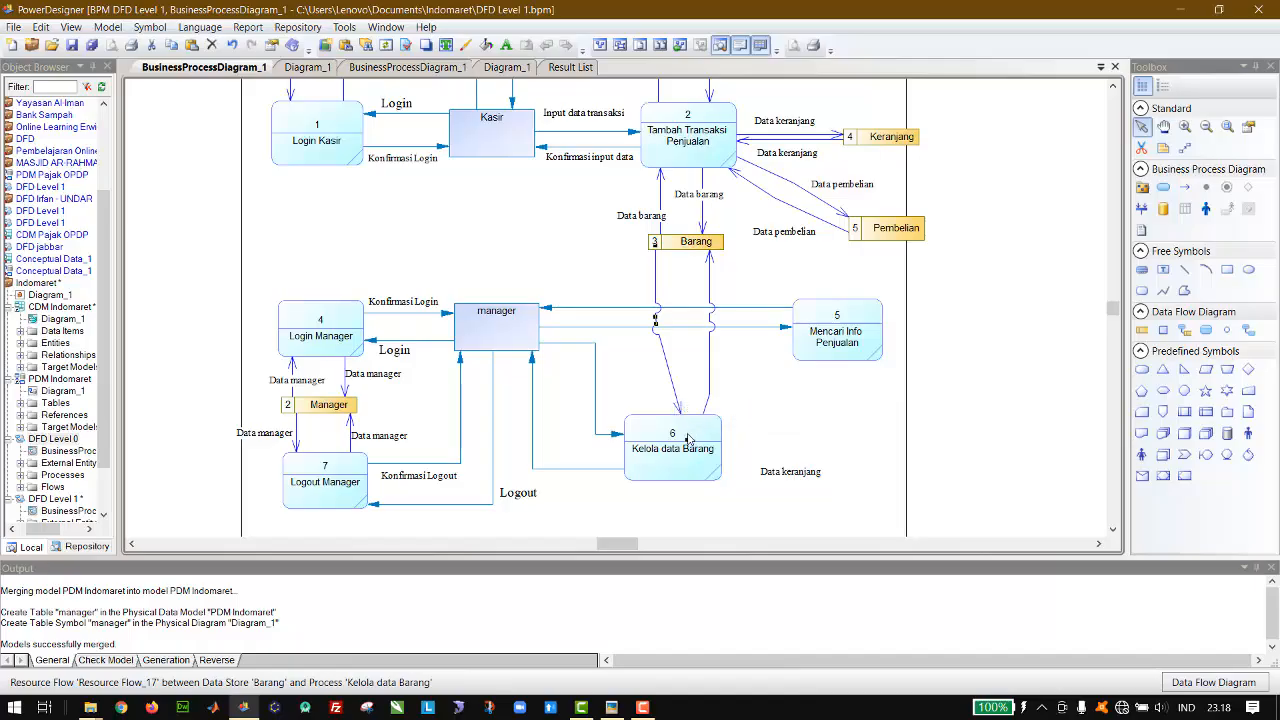
drag(688, 440, 659, 434)
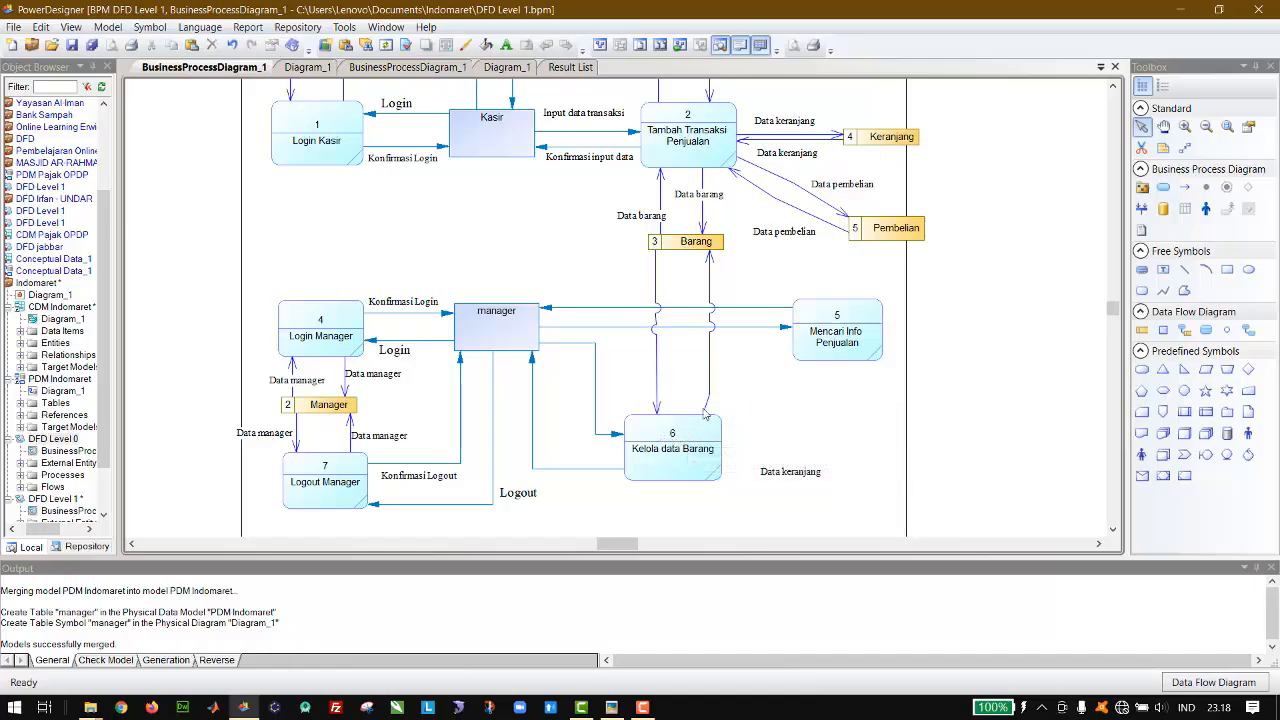
drag(706, 416, 710, 393)
click(735, 389)
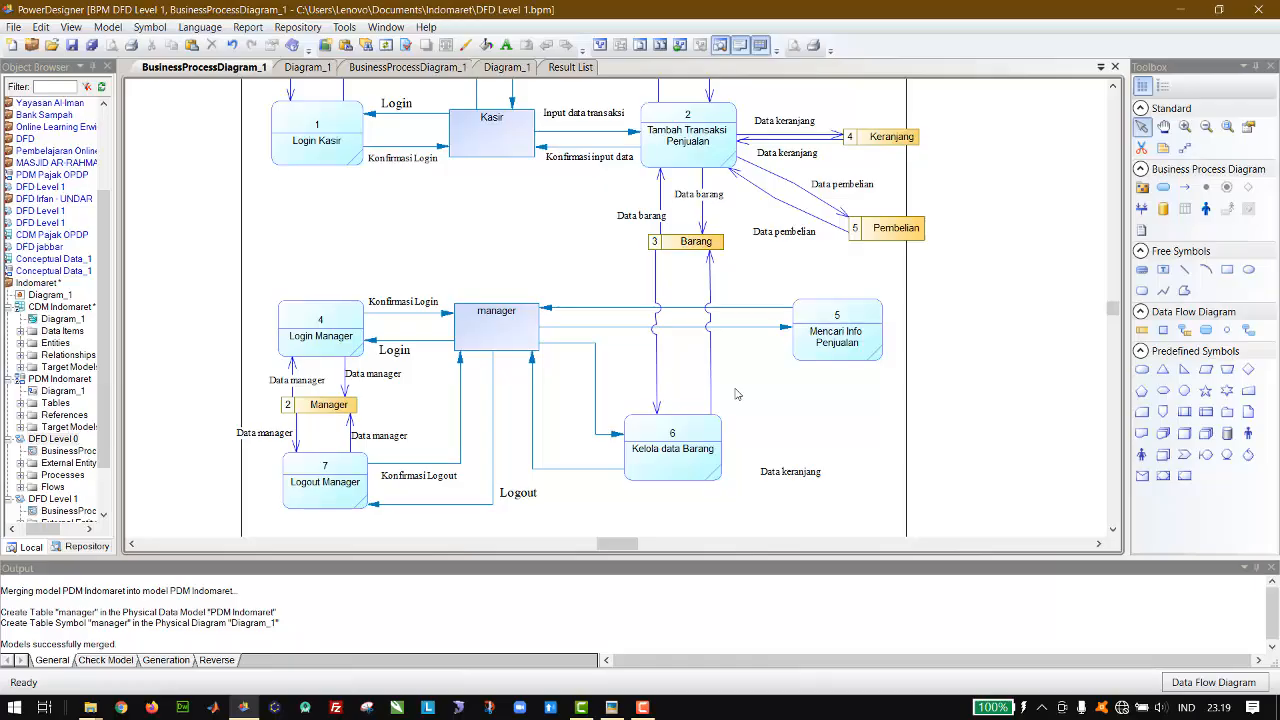
Step: Change the loose Data keranjang label beside Kelola data Barang to Data barang and narrow its frame to fit
double_click(779, 472)
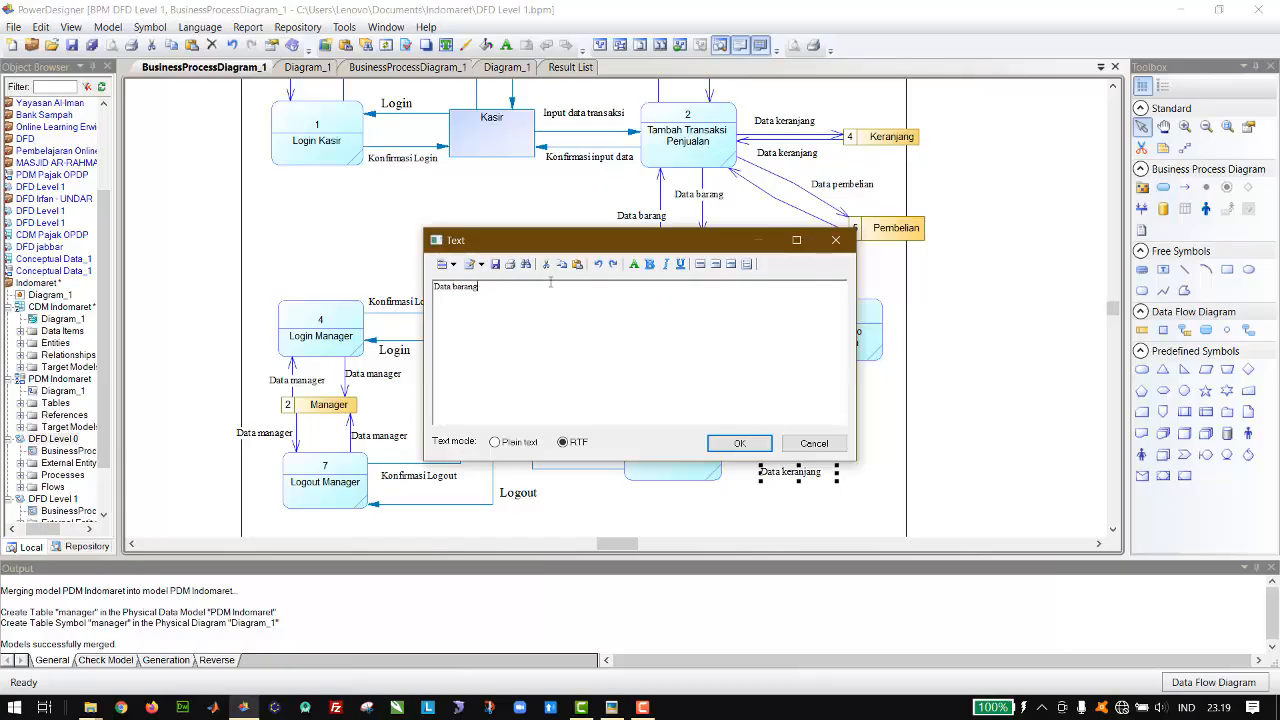
click(736, 443)
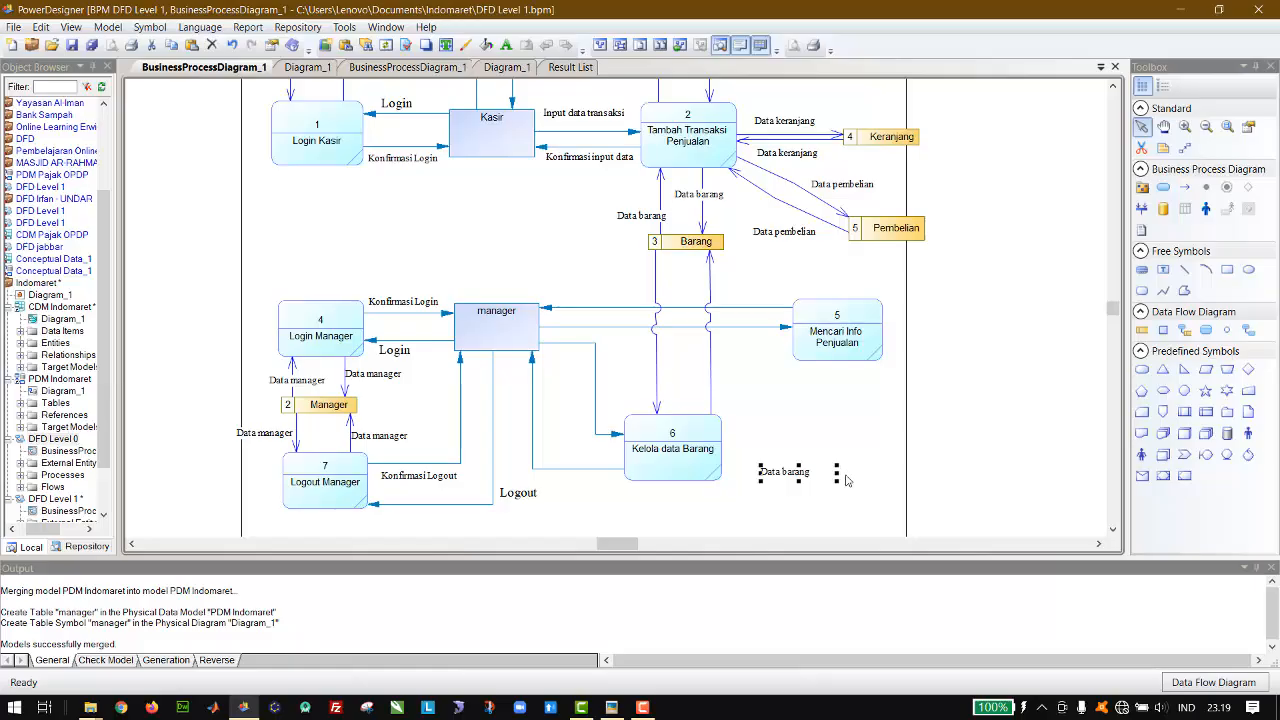
drag(837, 473, 817, 473)
Step: Duplicate the new Data barang label and place one copy at each flow between Barang and Kelola data Barang
key(ctrl+c)
key(ctrl+v)
drag(619, 313, 750, 397)
drag(795, 472, 670, 365)
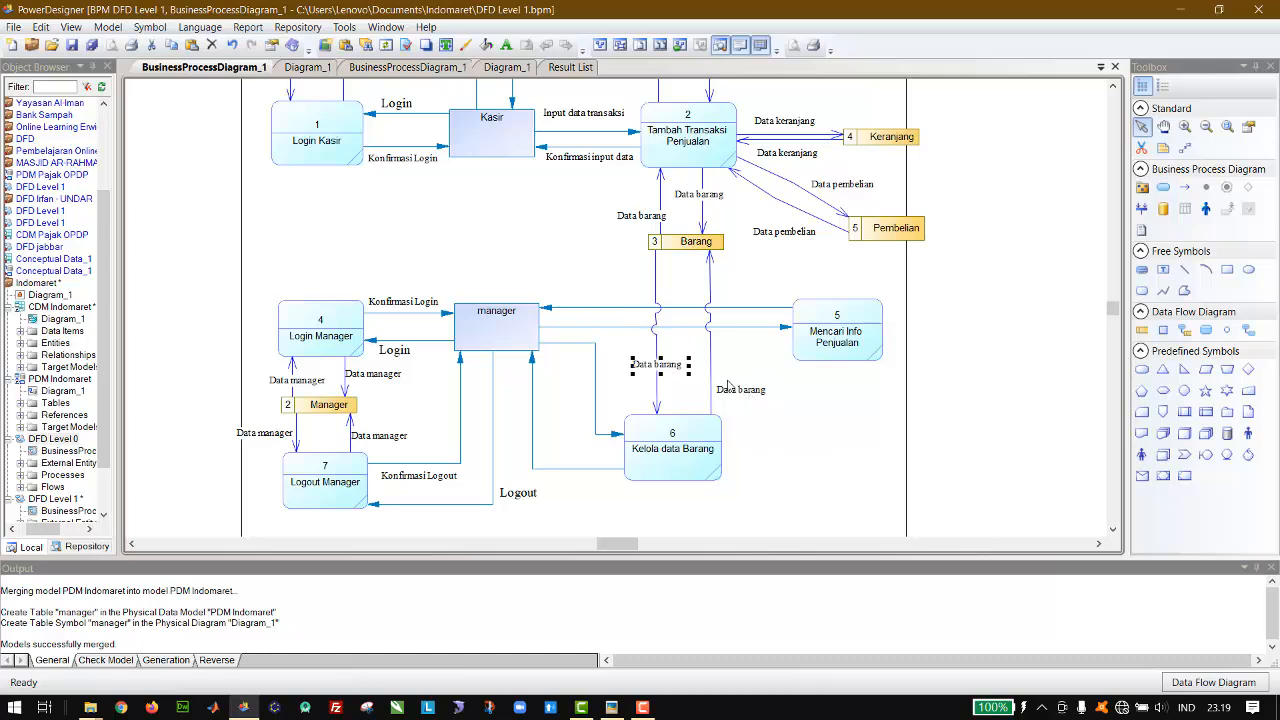
Step: Add another copy of the label, change its text to Input data barang, and place it between manager and Kelola data Barang
key(ctrl+v)
drag(614, 313, 593, 510)
double_click(593, 510)
drag(610, 248, 768, 190)
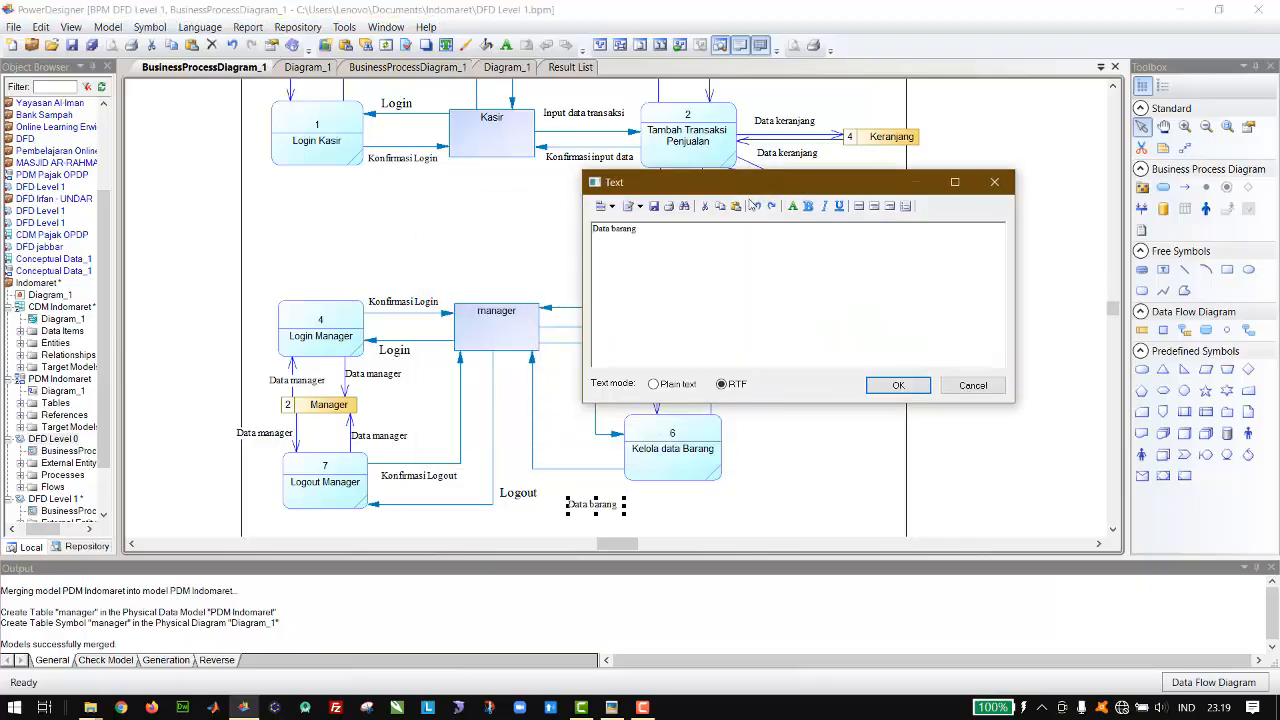
key(BackSpace)
text(Input)
key(BackSpace)
text(d)
key(BackSpace)
key(Delete)
text(d)
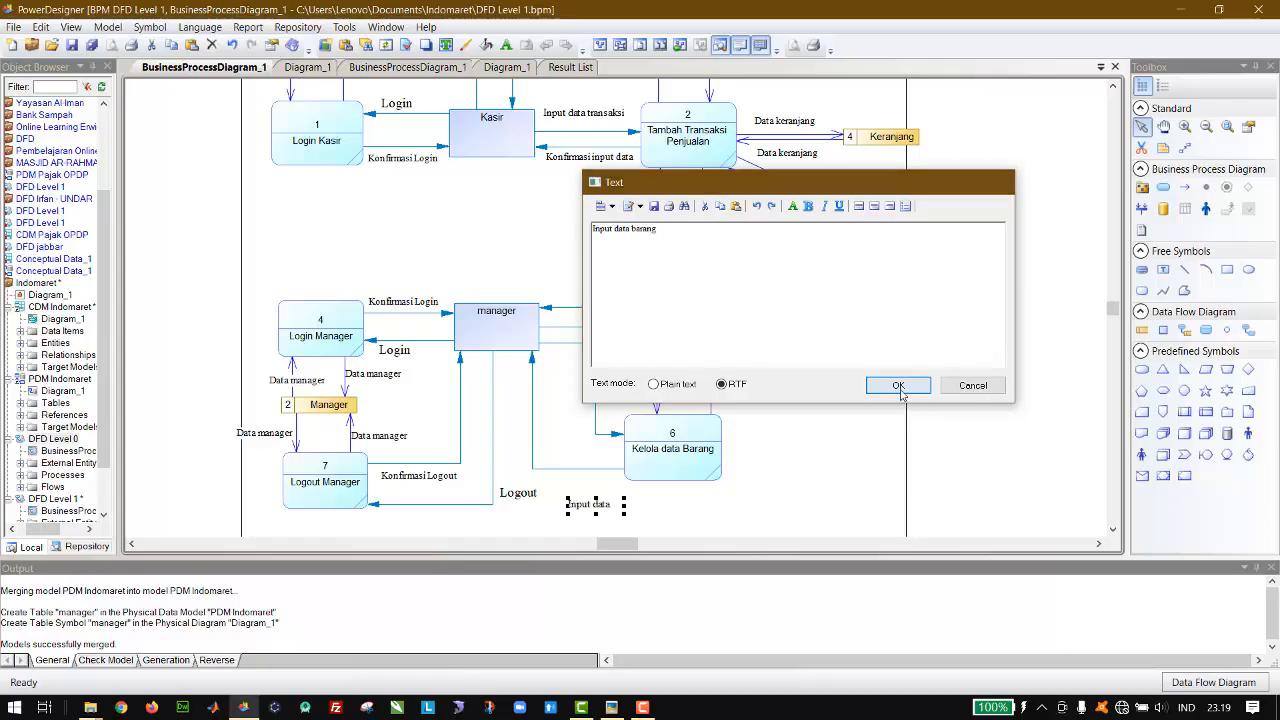
click(900, 384)
drag(624, 507, 612, 398)
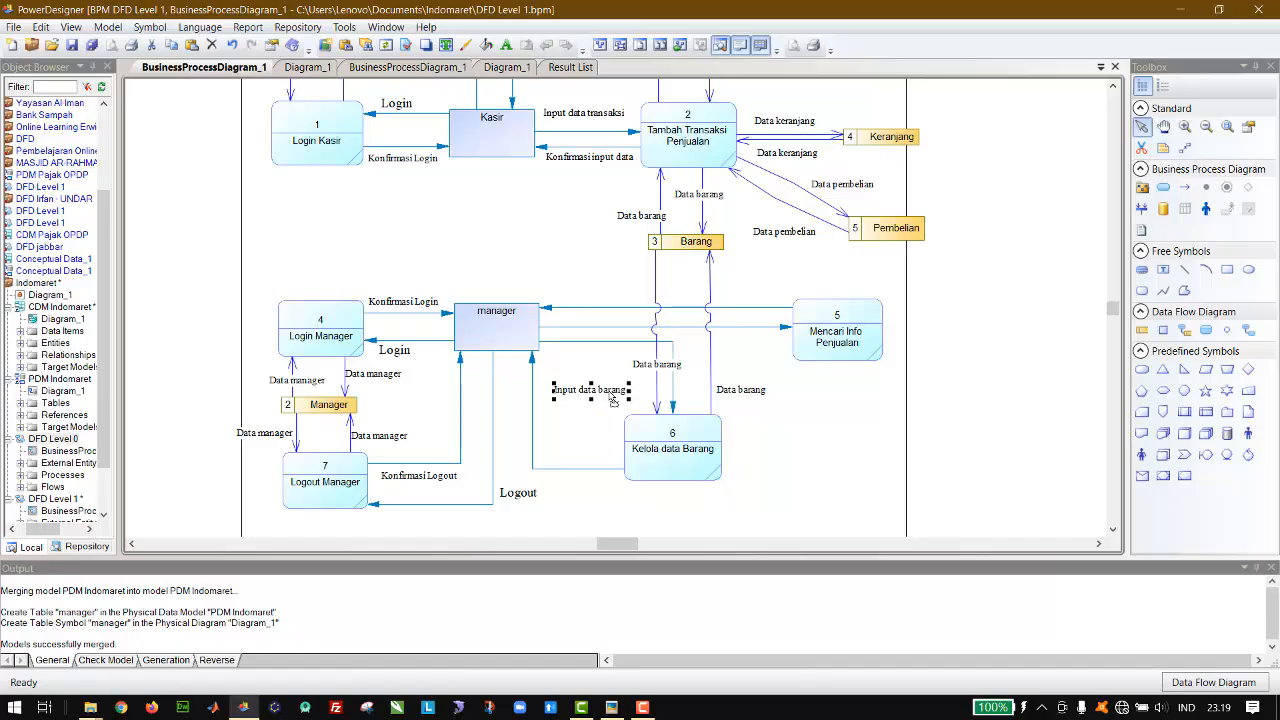
Step: Try to reroute the flow from manager to Kelola data Barang along a path close to the return flow
click(672, 343)
drag(672, 343, 545, 444)
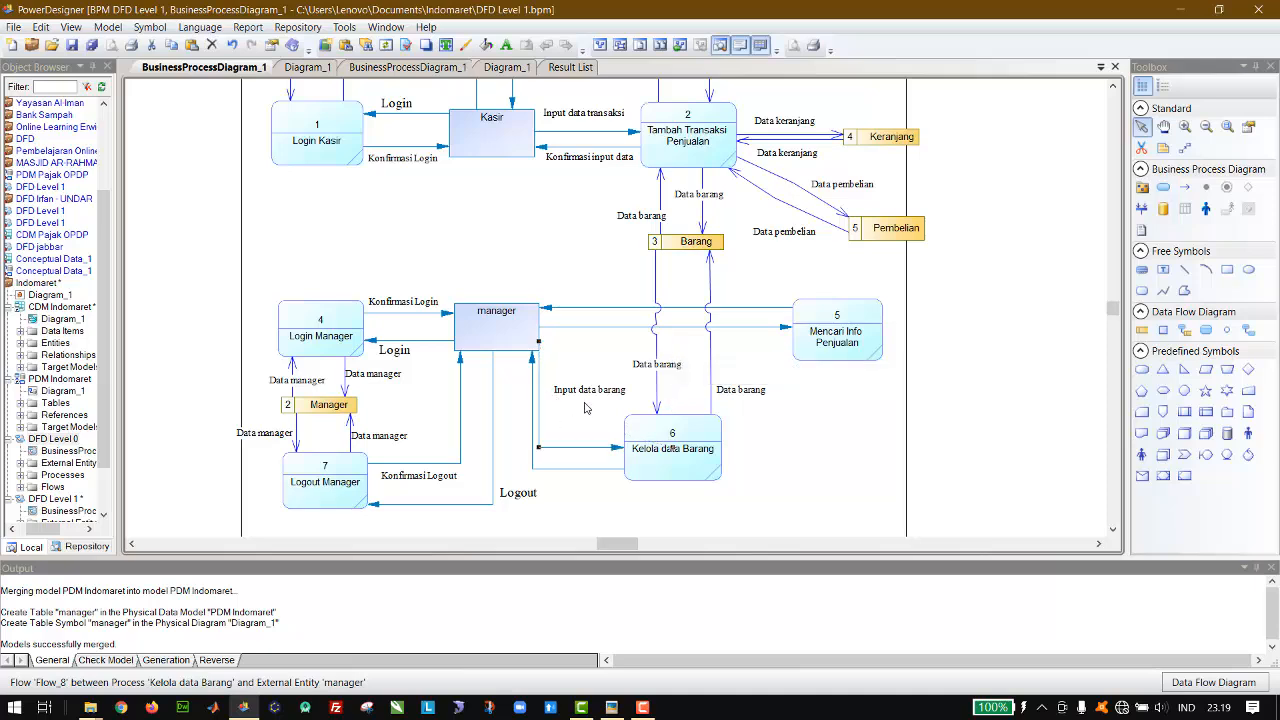
key(ctrl+z)
Step: Move the Input data barang label up beside manager and reposition the Data barang label above Kelola data Barang
drag(585, 396, 582, 359)
drag(661, 358, 657, 364)
key(Down)
key(Down)
key(Down)
key(Down)
key(Up)
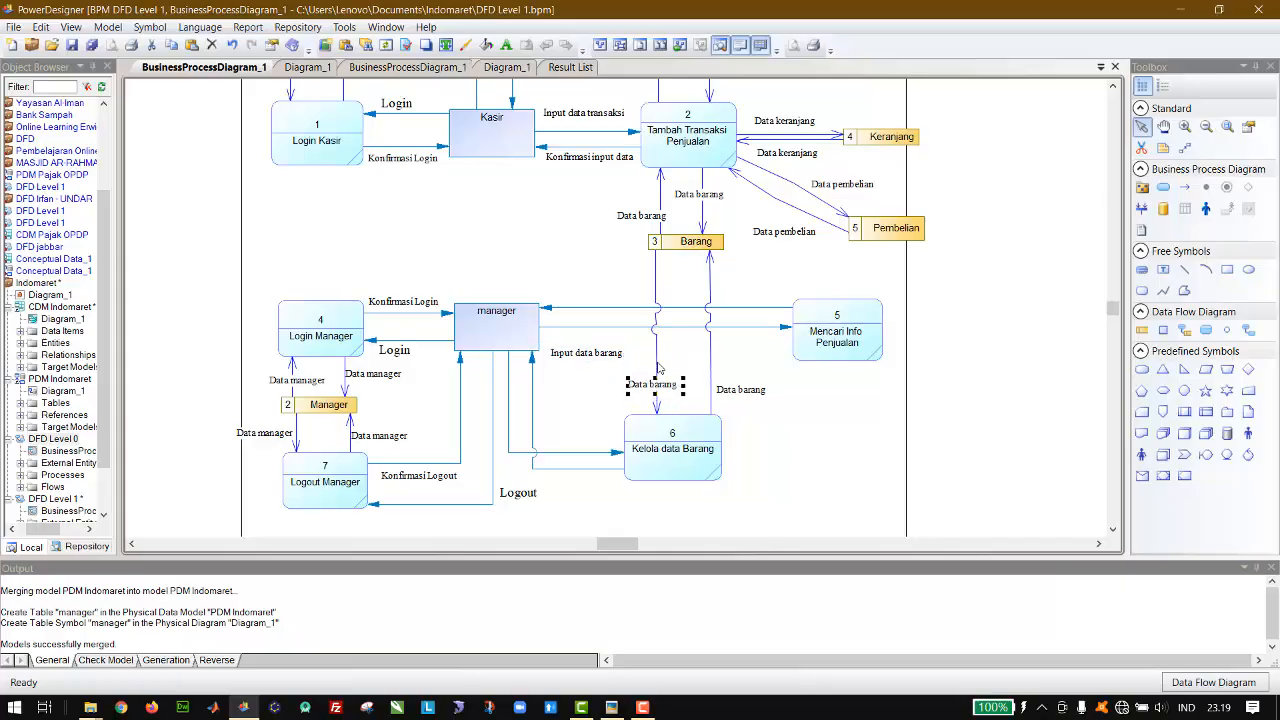
key(Left)
key(Left)
key(Left)
key(Left)
key(Left)
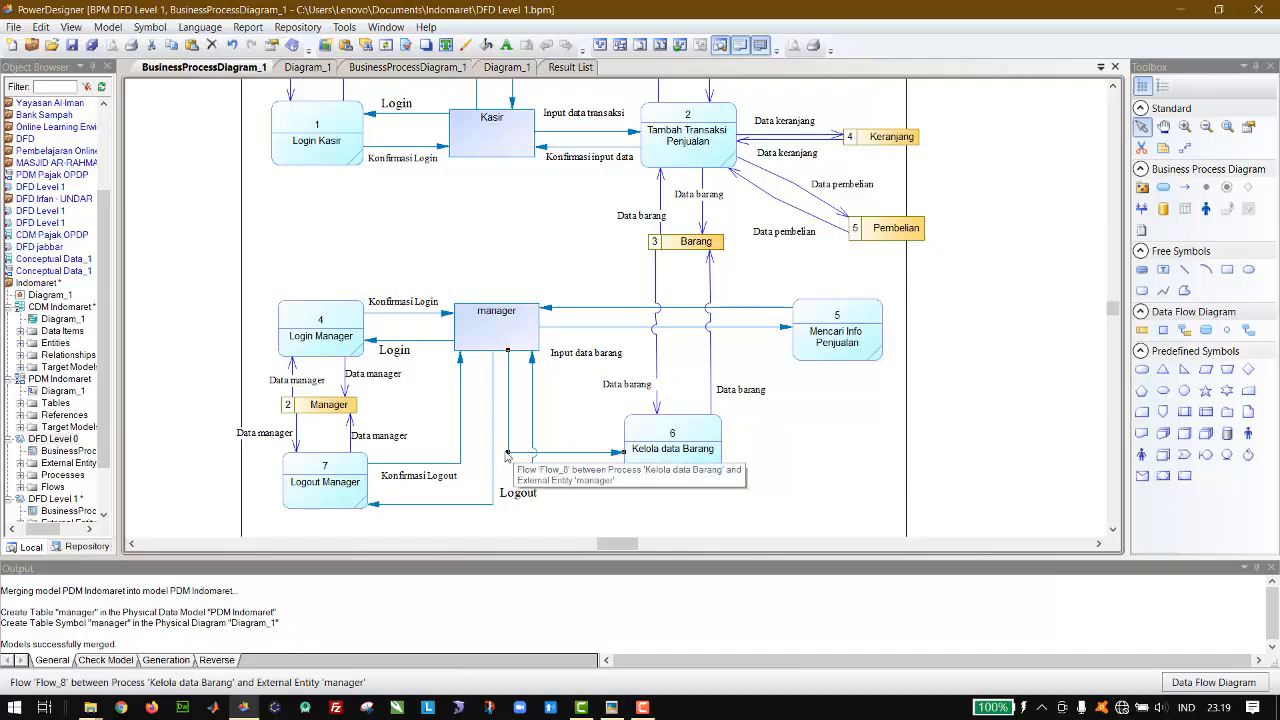
Step: Separate the two flows between manager and Kelola data Barang so they do not cross, and place the Input data barang label above its flow
click(585, 354)
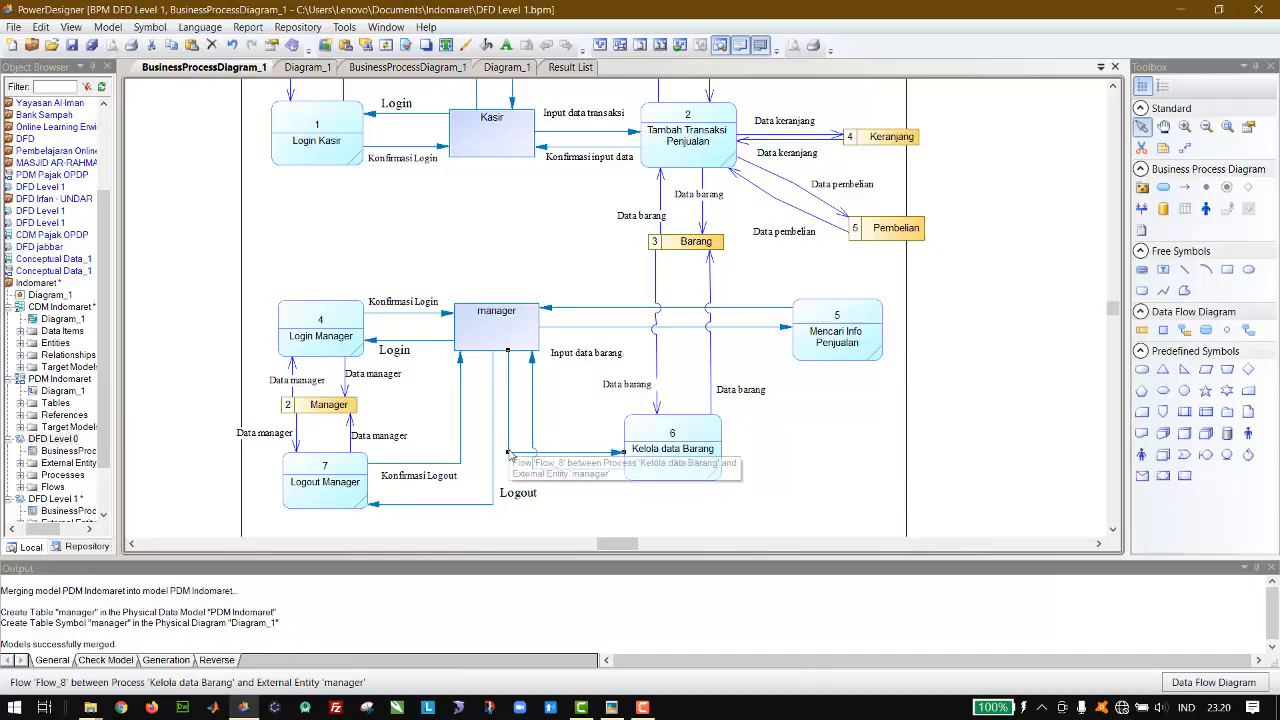
drag(508, 452, 655, 350)
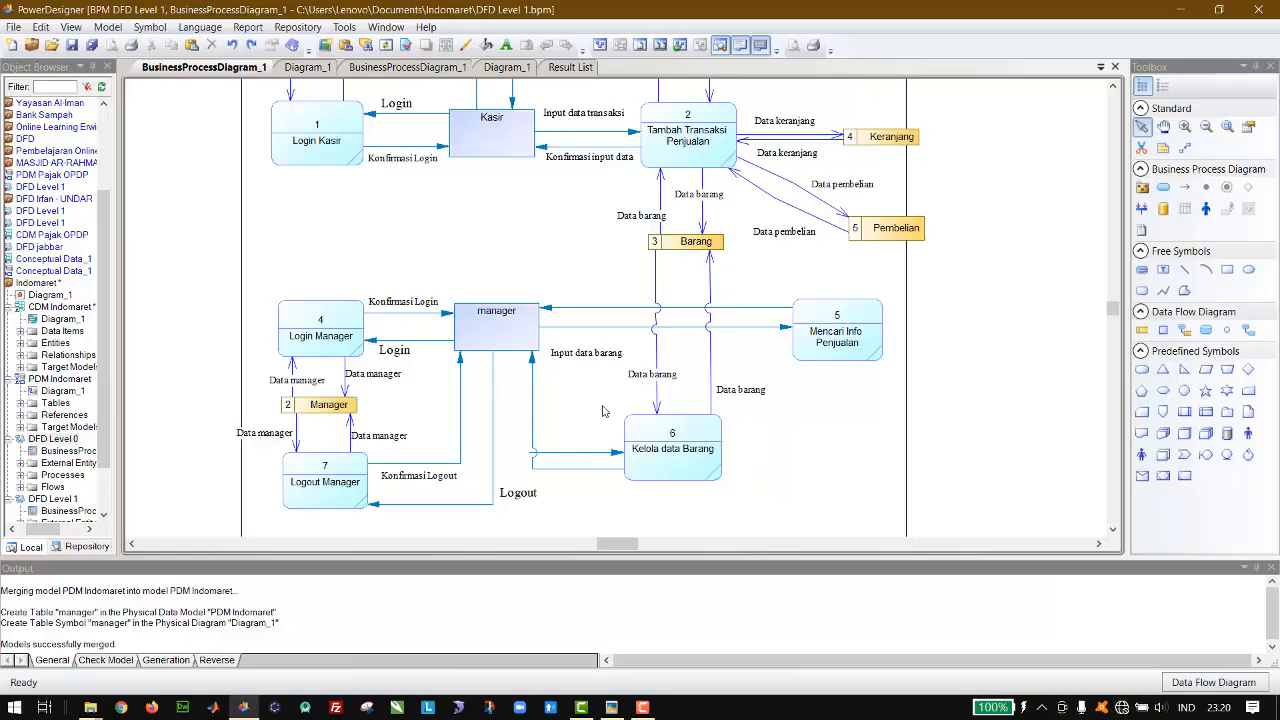
click(570, 454)
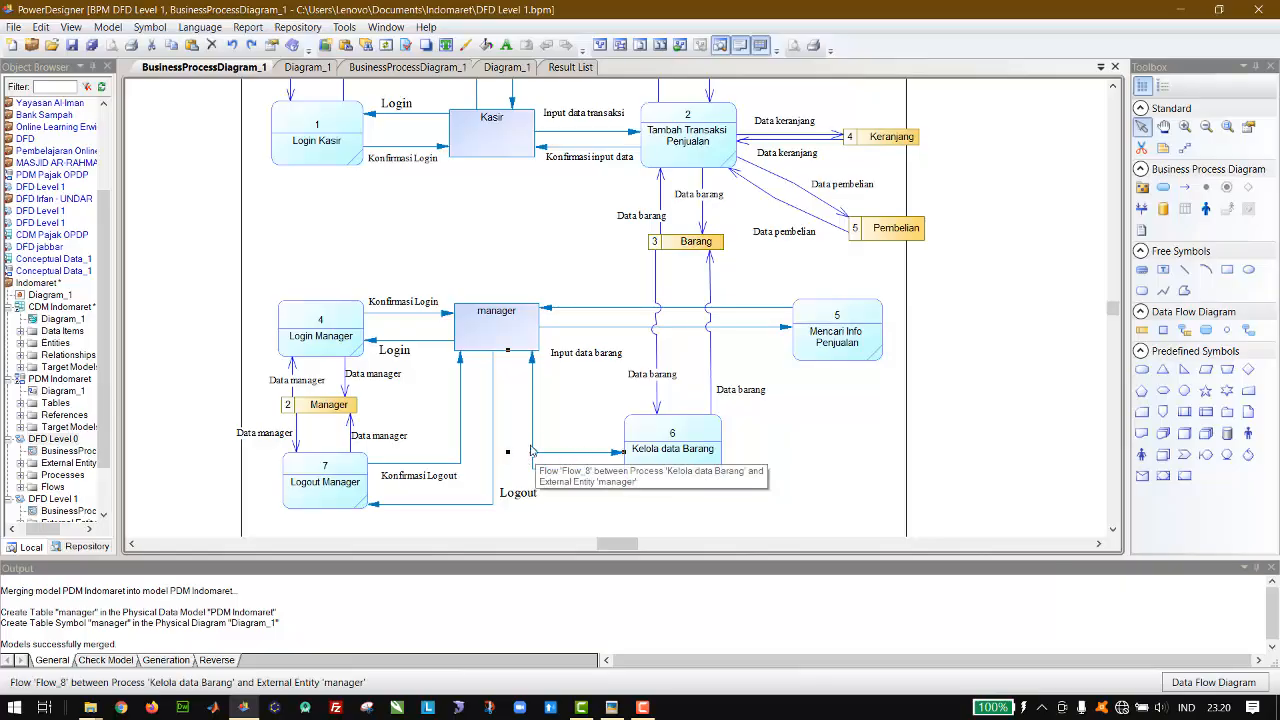
drag(531, 451, 515, 445)
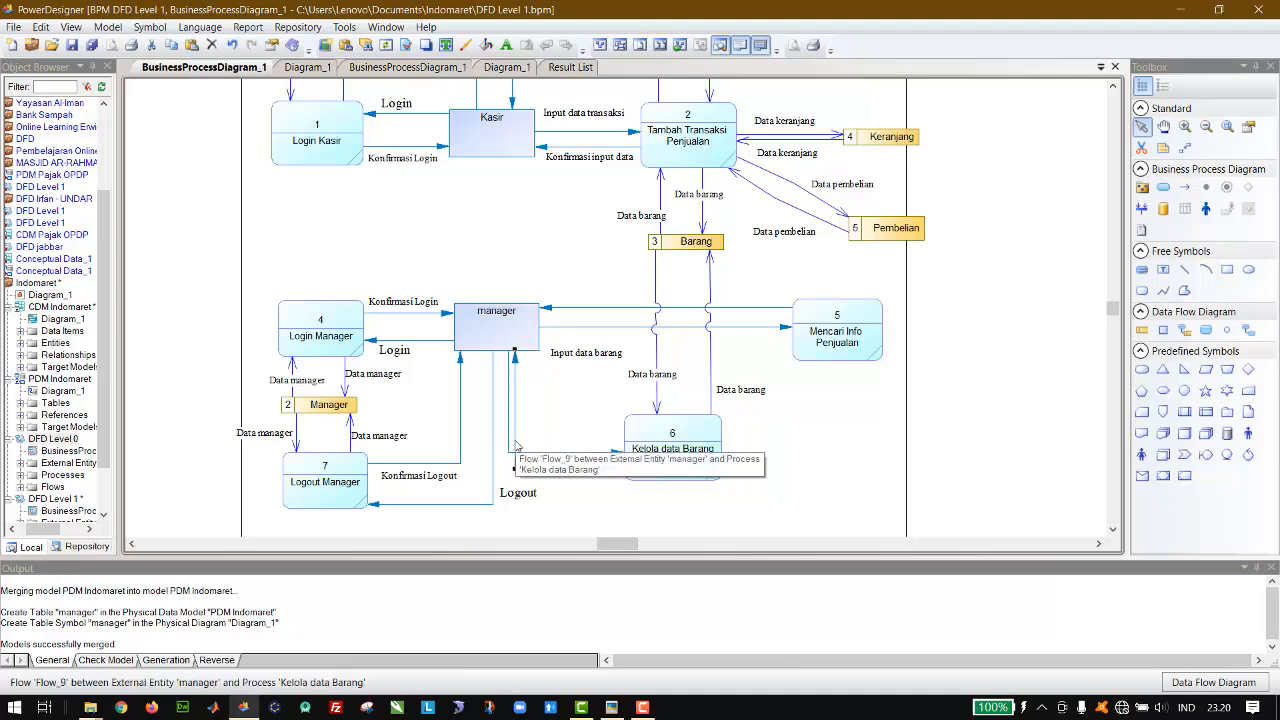
click(509, 441)
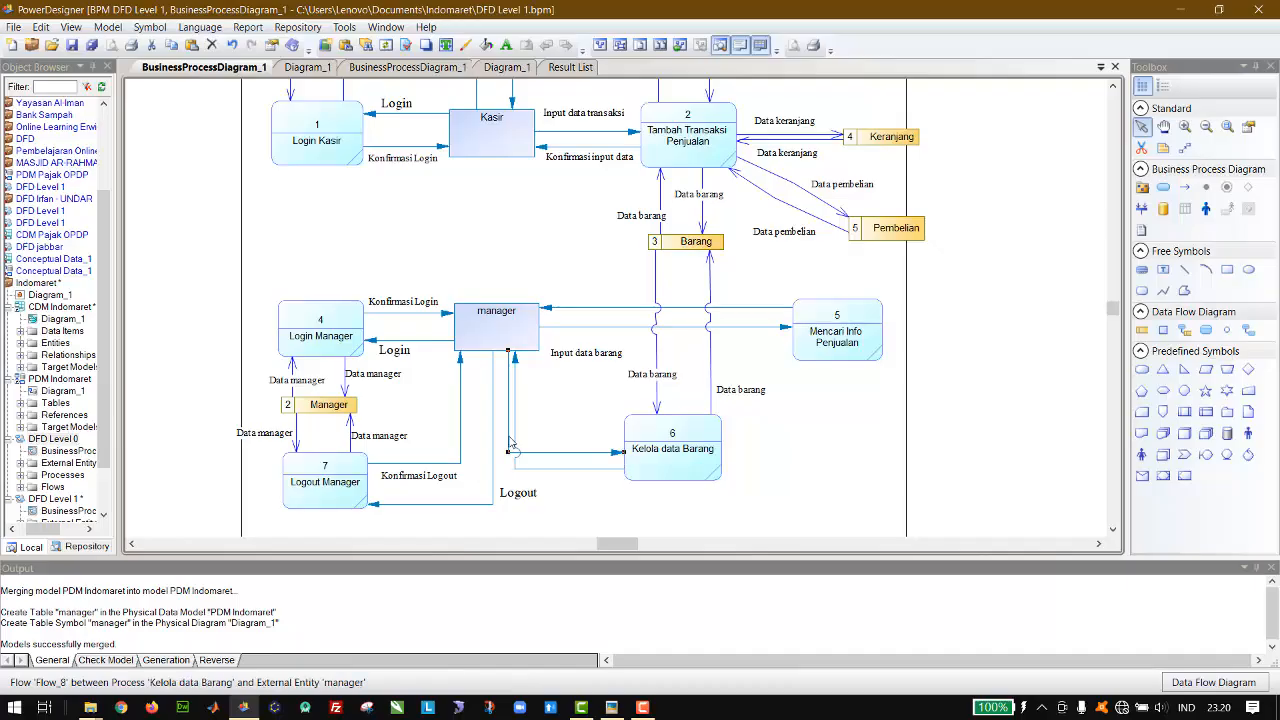
drag(509, 441, 535, 441)
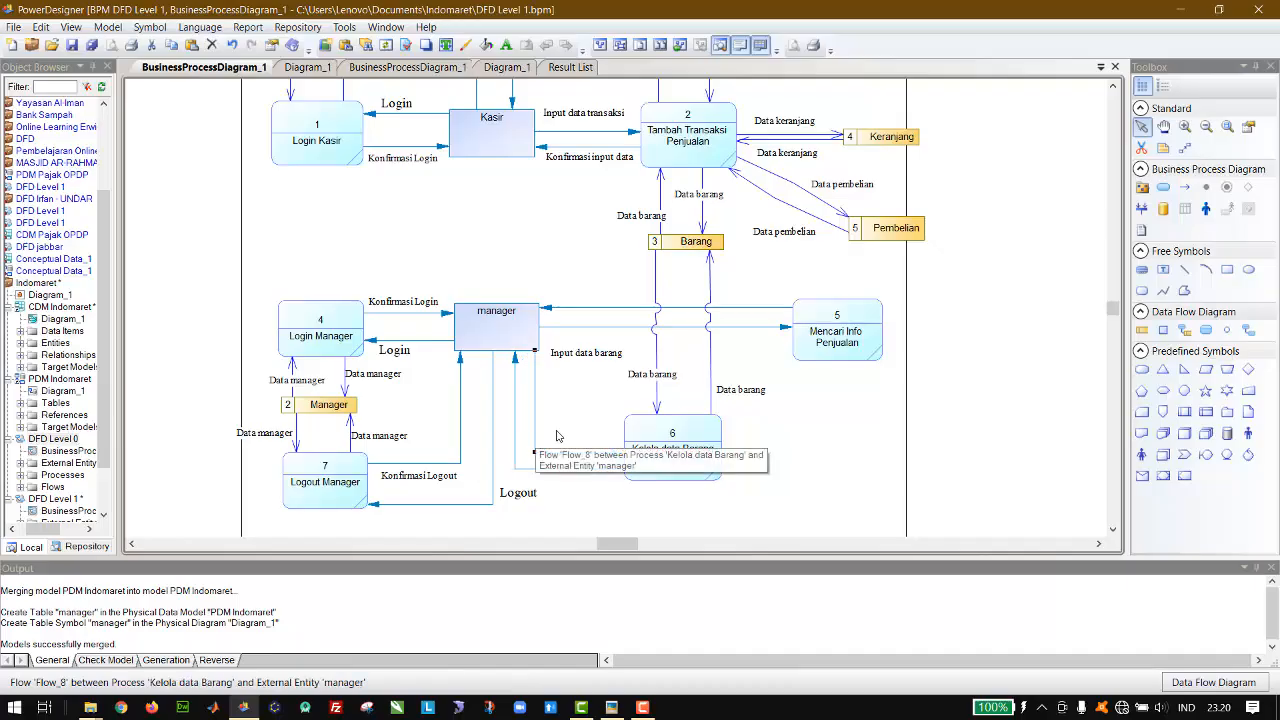
click(557, 436)
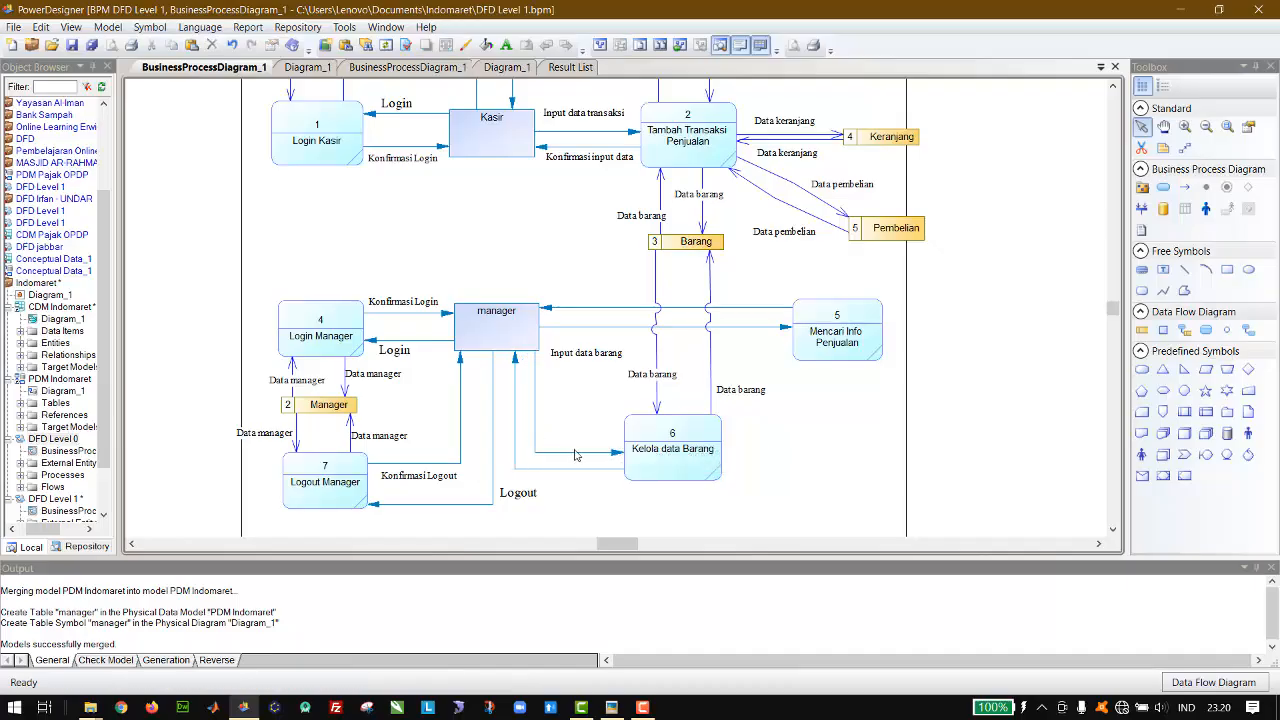
drag(579, 455, 579, 437)
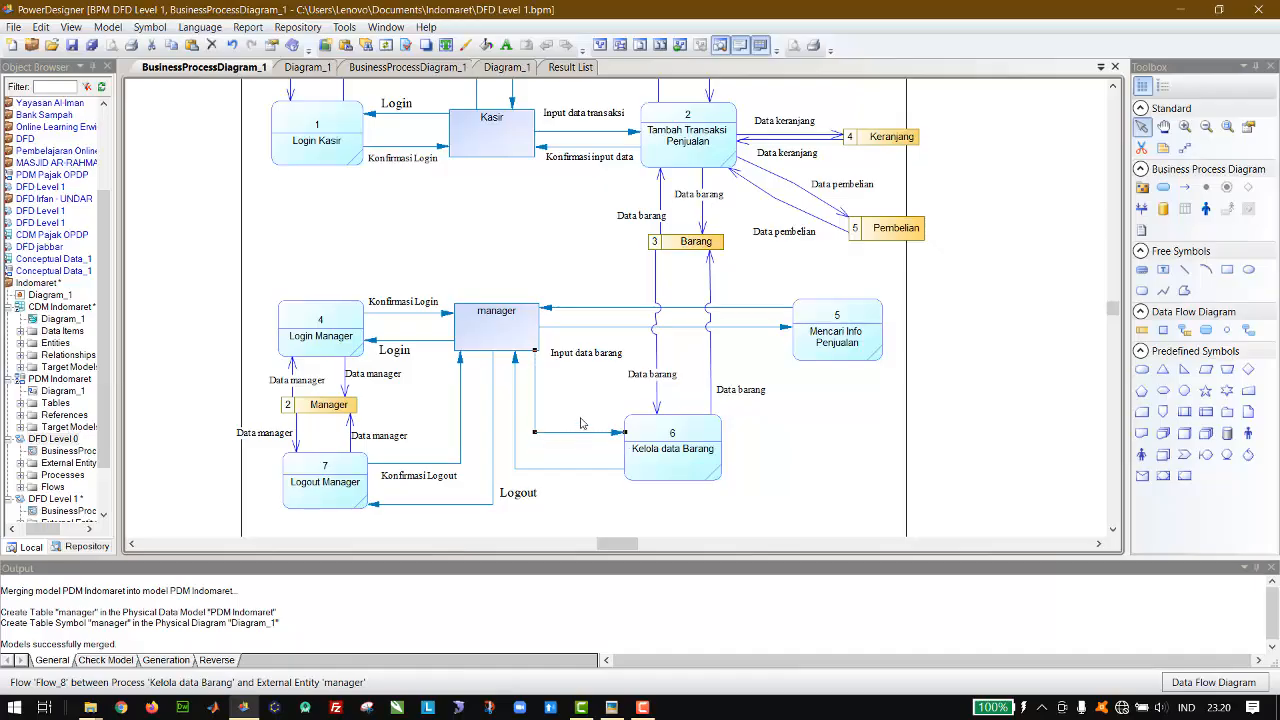
click(584, 420)
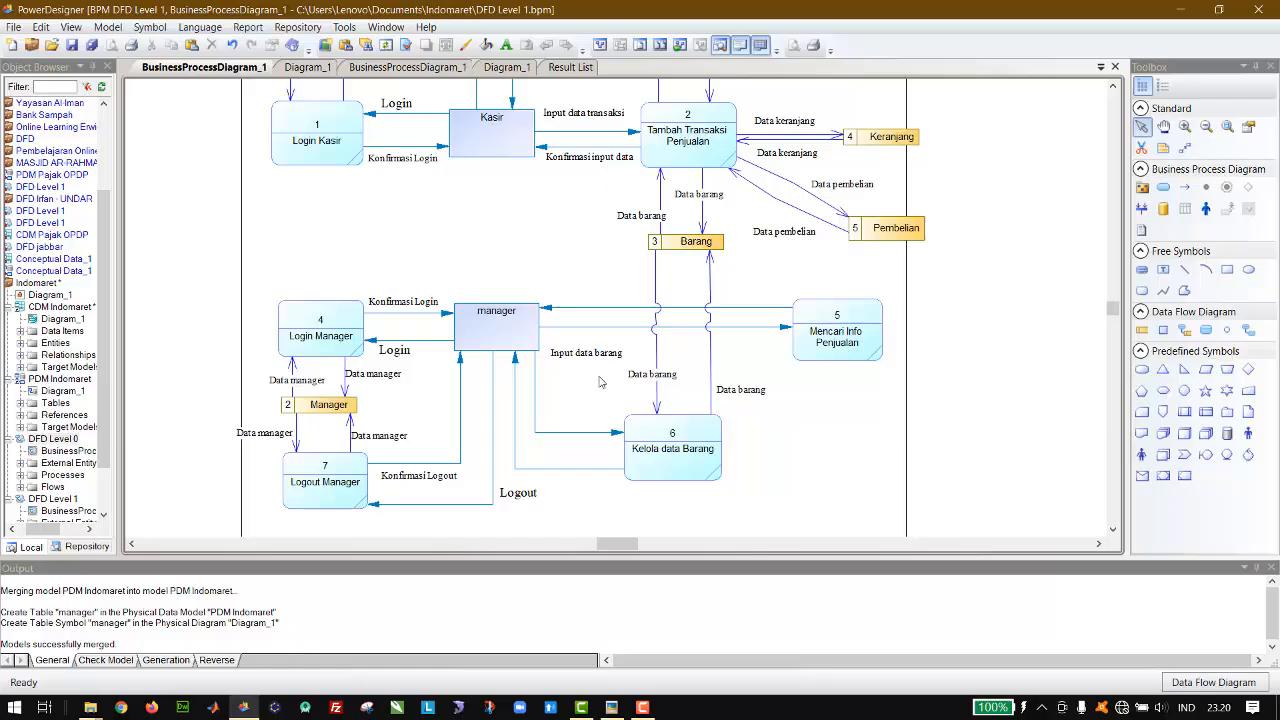
drag(585, 360, 577, 414)
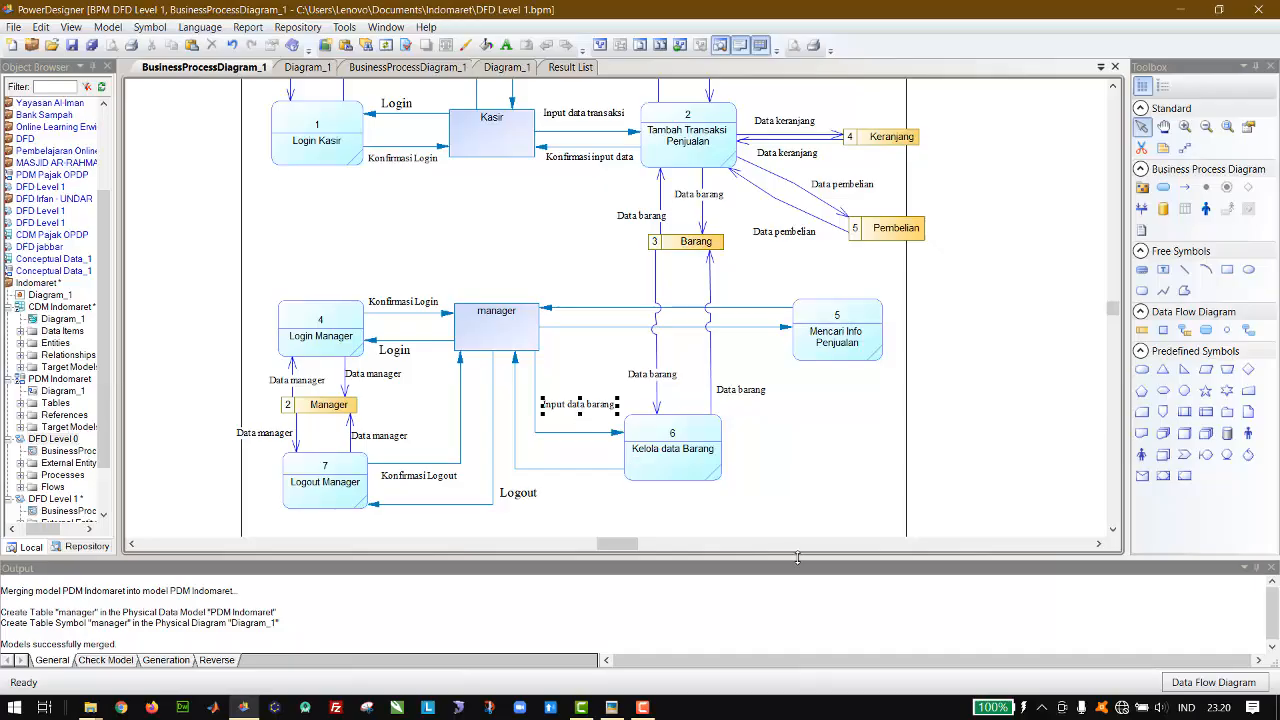
Step: Duplicate the Input data barang label below Kelola data Barang, change the copy's text to Kofirmasi data barang, and fit its frame on one line
key(ctrl+c)
key(ctrl+v)
drag(600, 316, 642, 508)
double_click(642, 508)
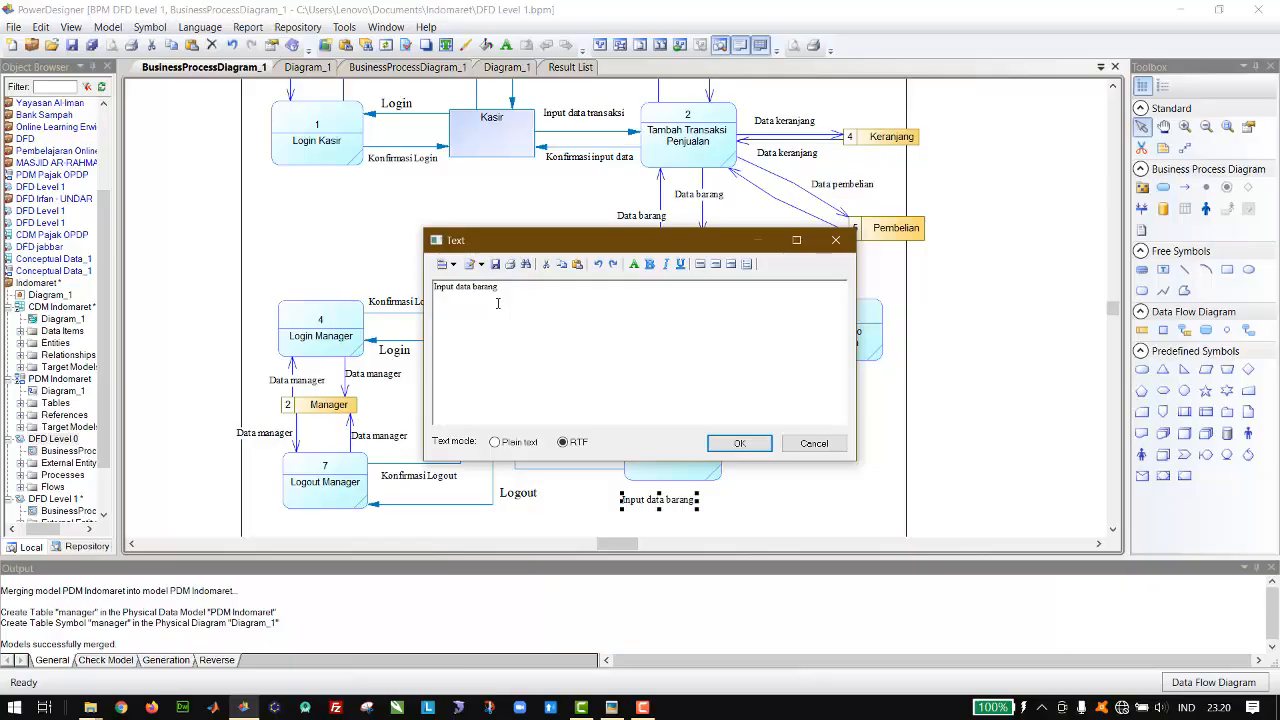
double_click(445, 287)
key(BackSpace)
text(Konfirmasi)
text(si)
click(730, 444)
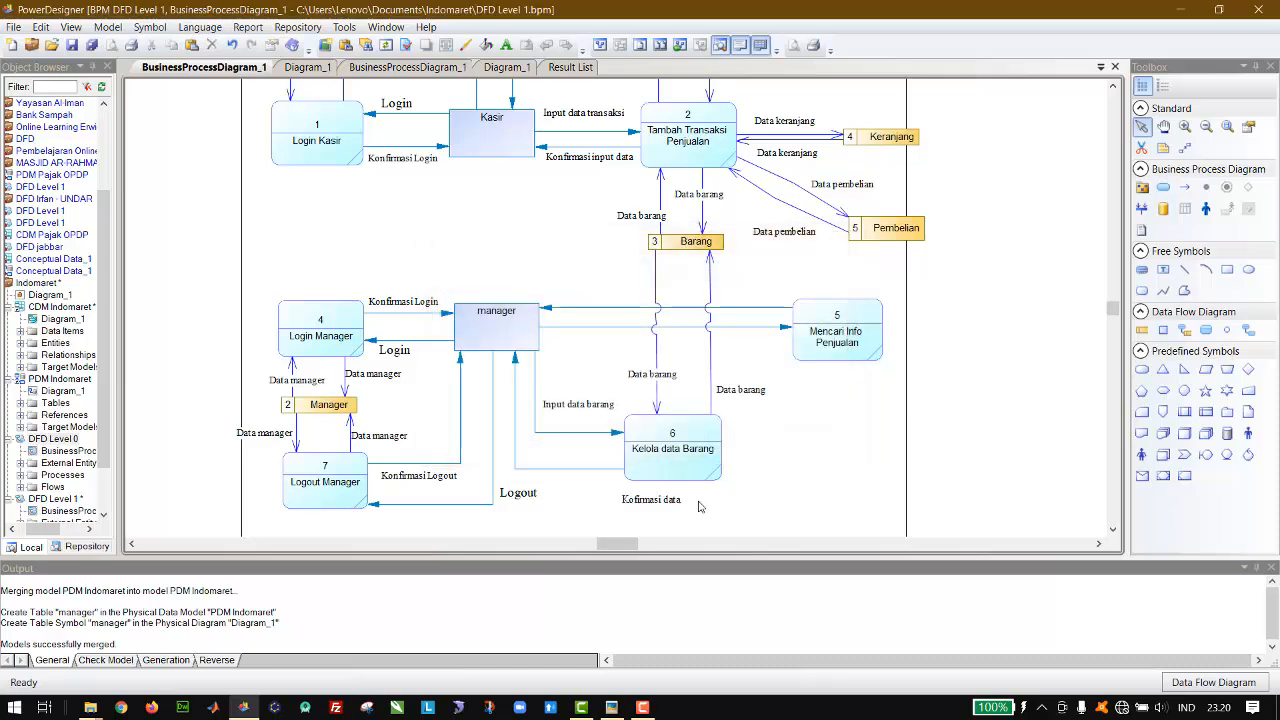
drag(696, 507, 658, 498)
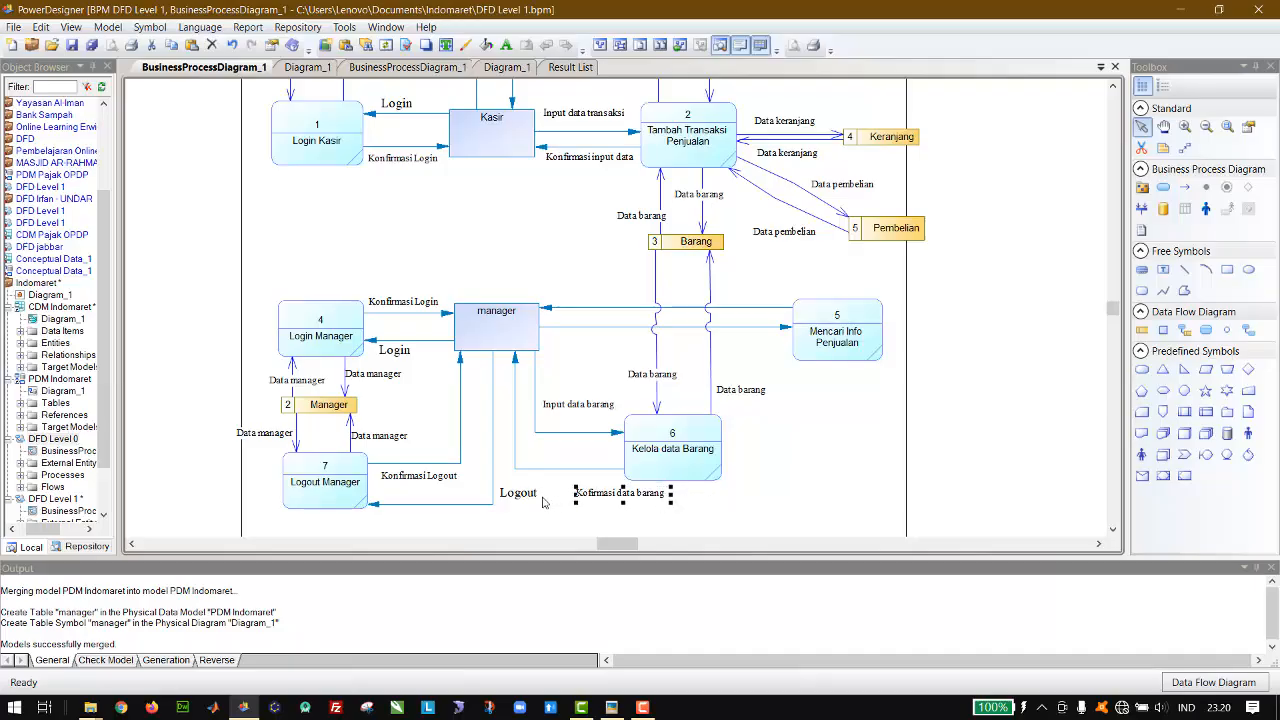
Step: Move the manager's Logout label below its flow and place the Kofirmasi data barang label under the return flow from Kelola data Barang
drag(526, 504, 453, 529)
click(591, 497)
drag(601, 497, 591, 497)
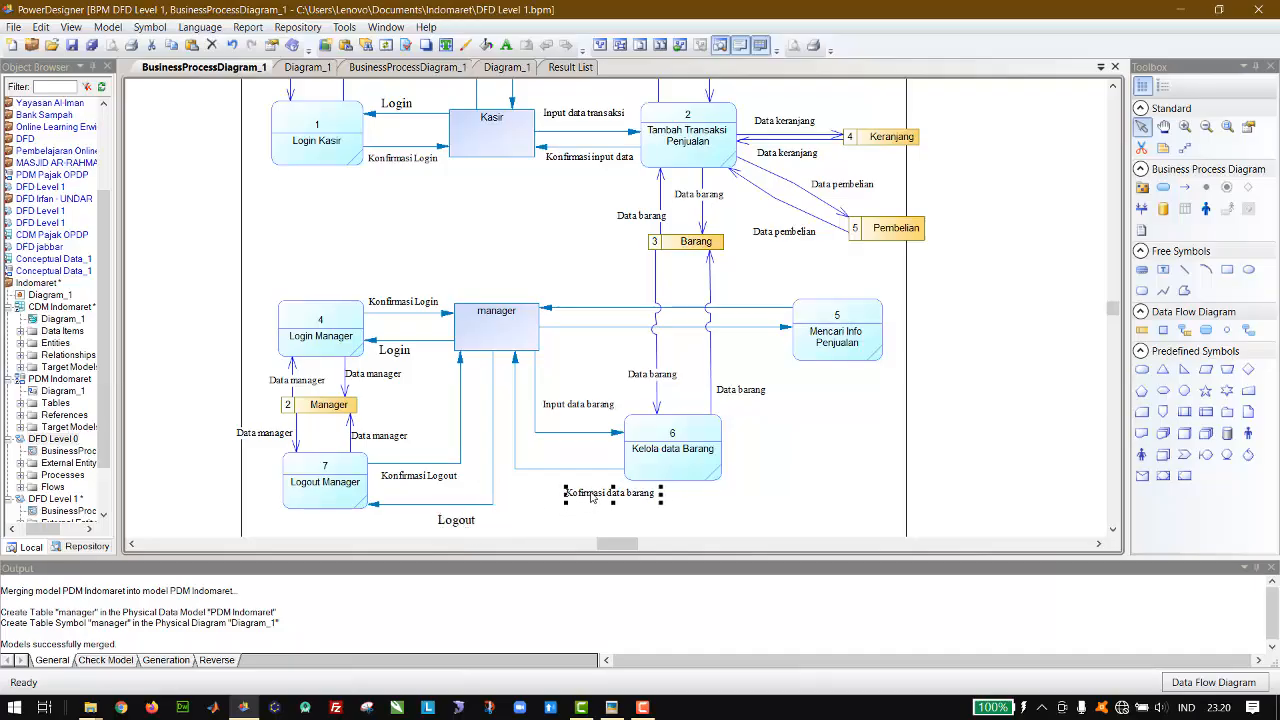
key(Left)
key(Left)
key(Left)
key(Left)
key(Left)
key(Left)
key(Left)
key(Left)
key(Left)
key(Up)
key(Up)
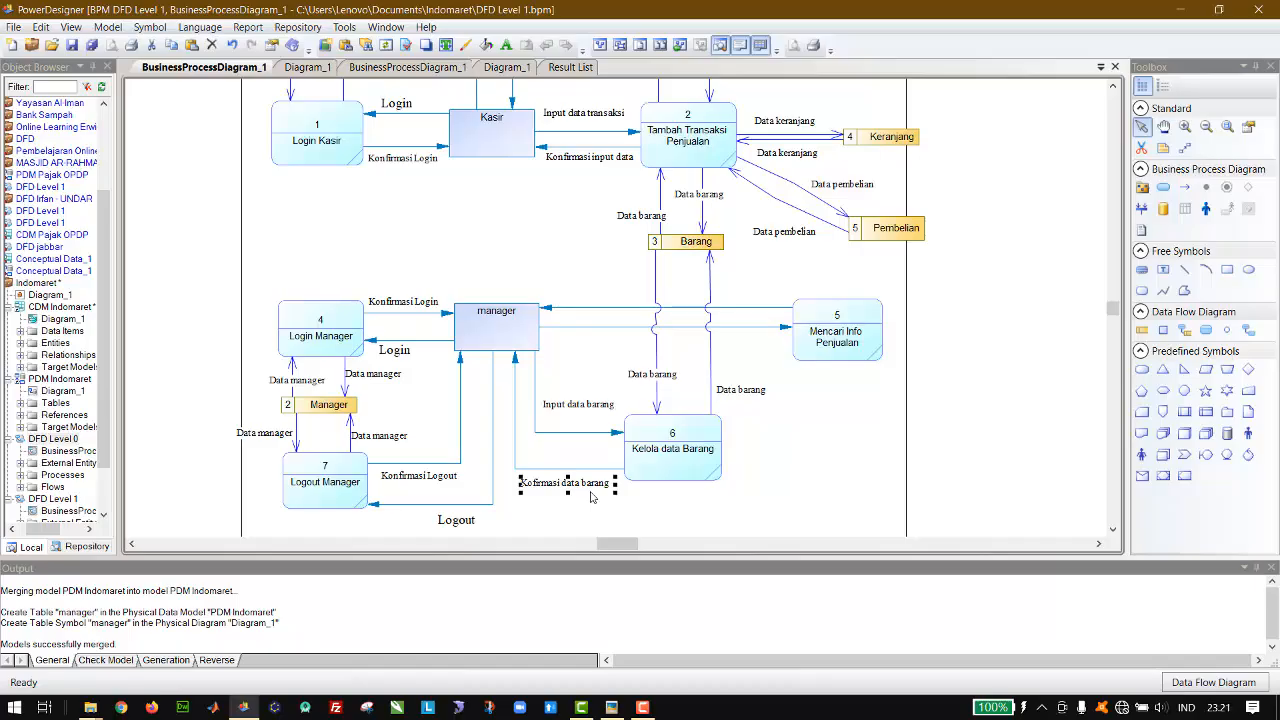
click(826, 474)
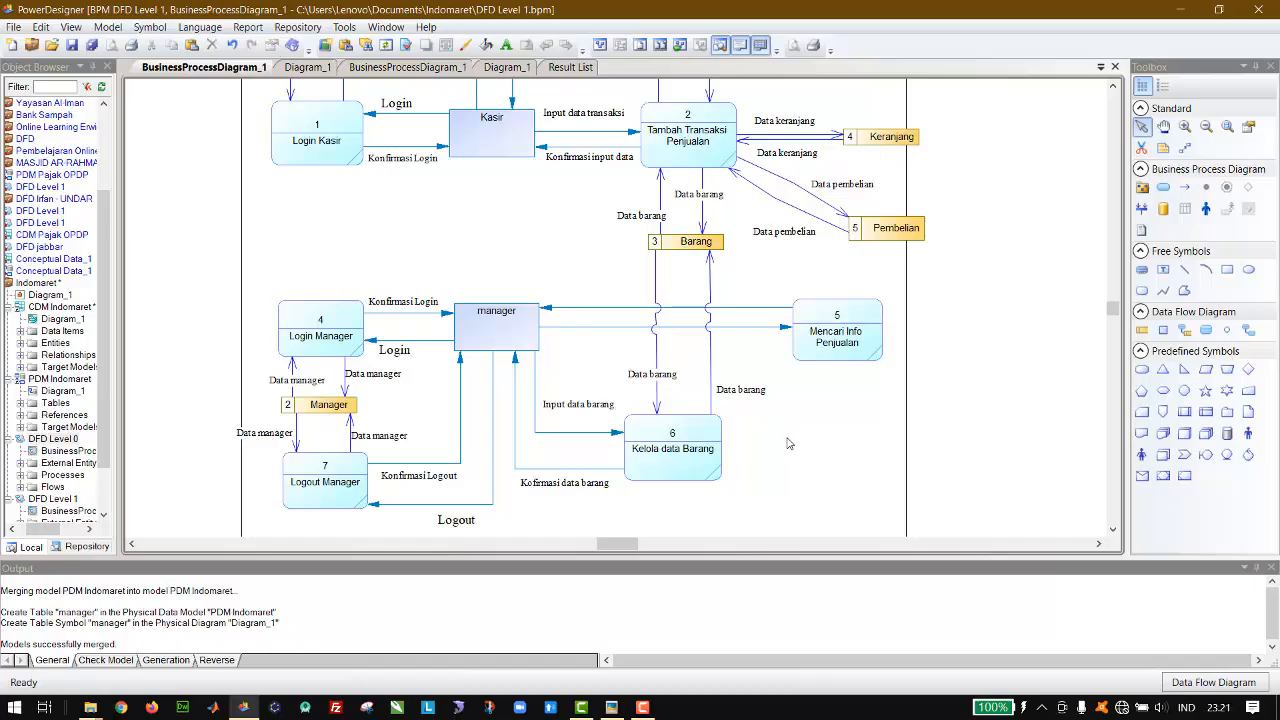
Step: Move the Mencari Info Penjualan process farther away from the manager entity
click(861, 356)
key(Right)
key(Right)
key(Right)
key(Right)
key(Right)
key(Right)
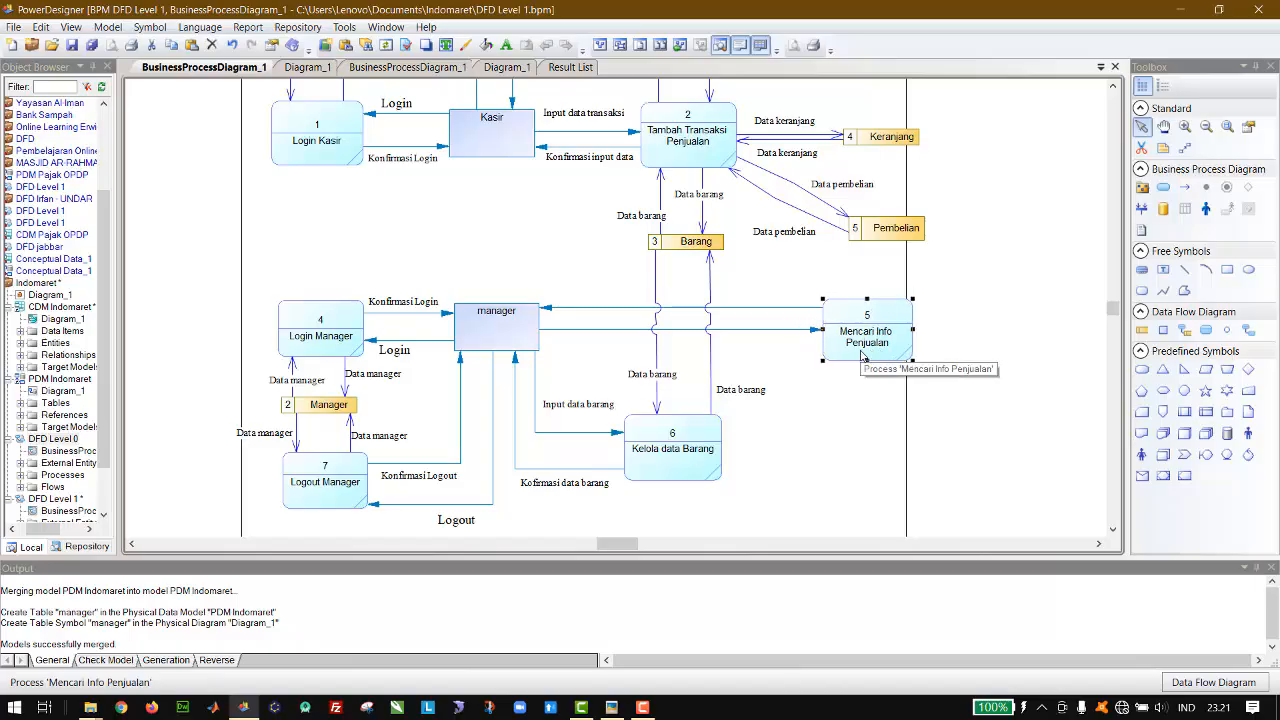
click(967, 291)
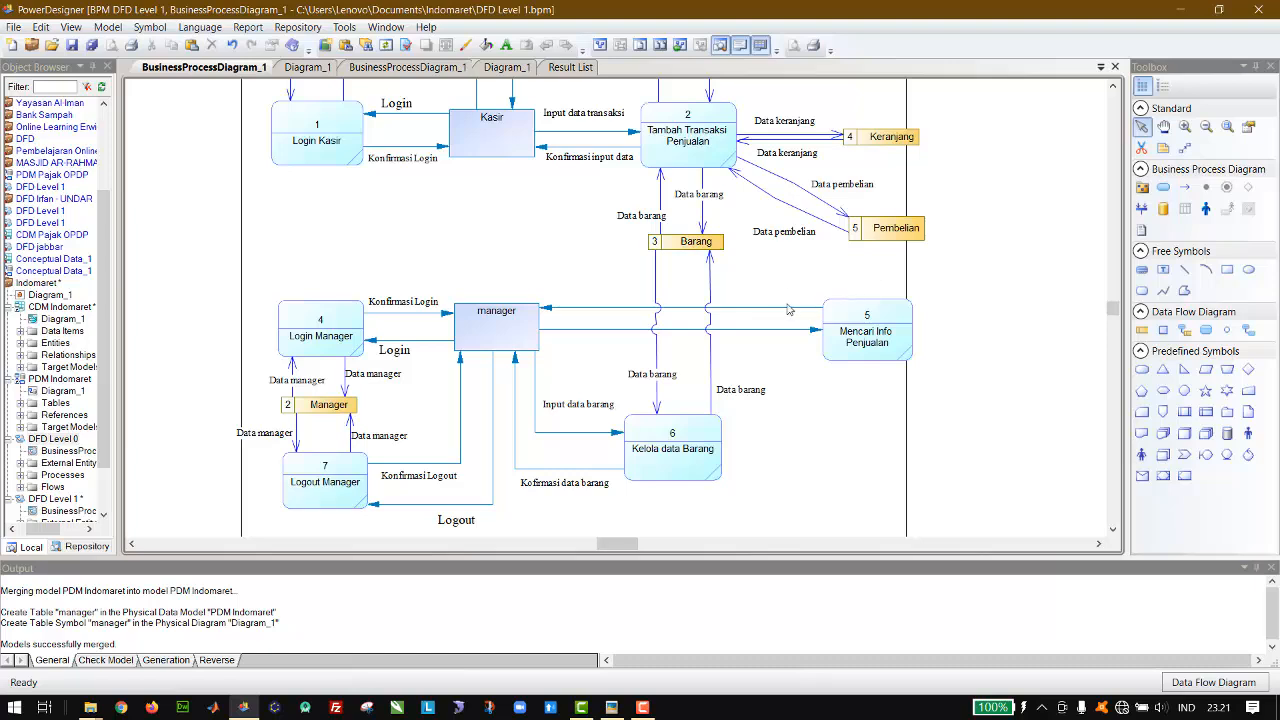
click(711, 249)
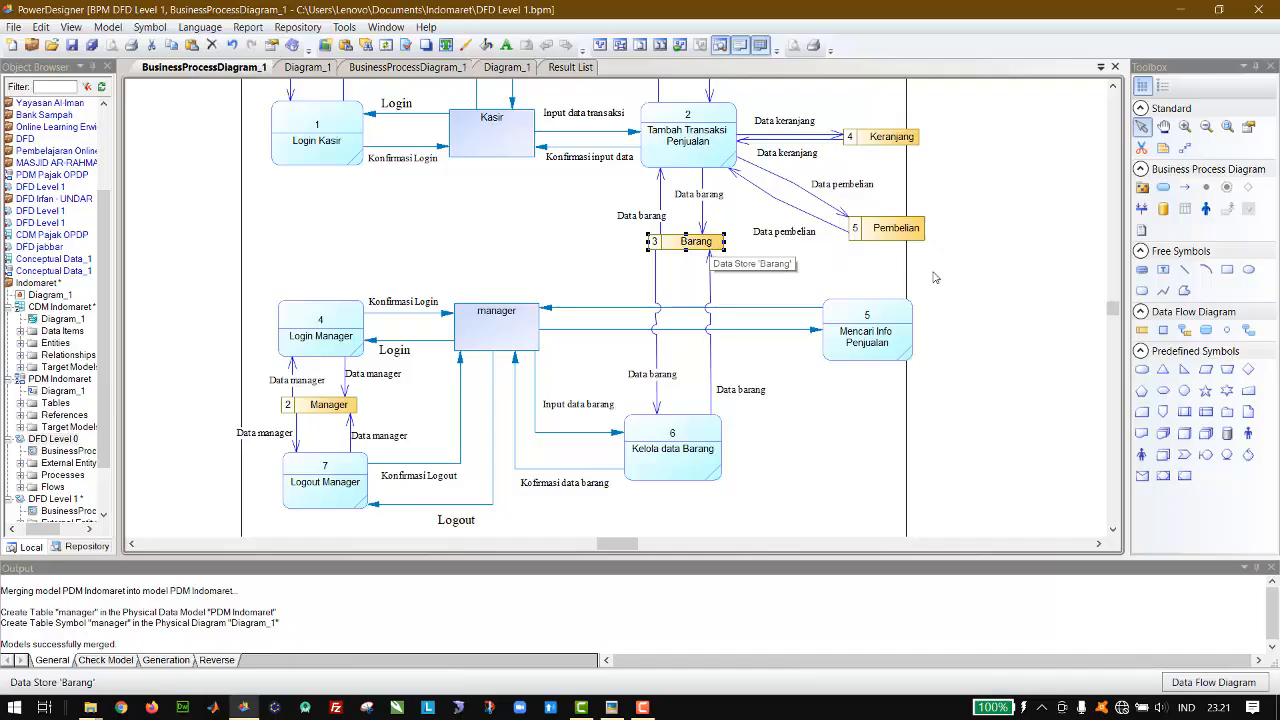
click(993, 285)
scroll(993, 285, up, 3)
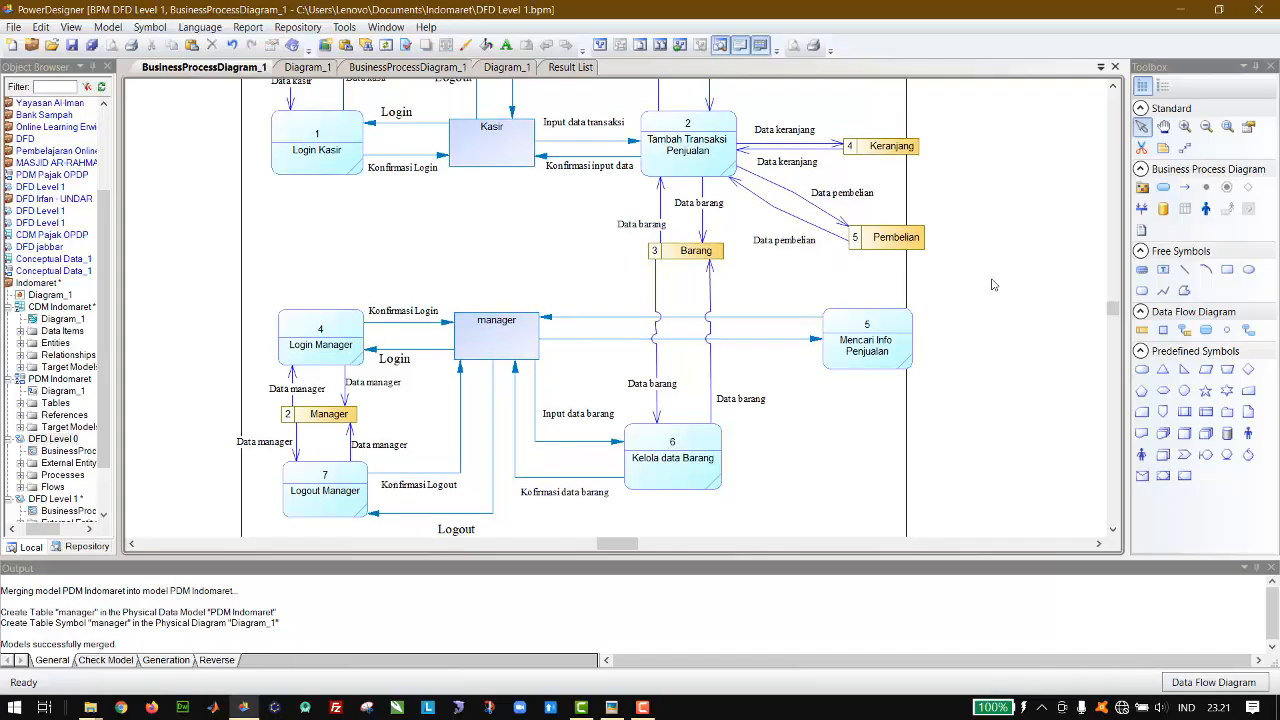
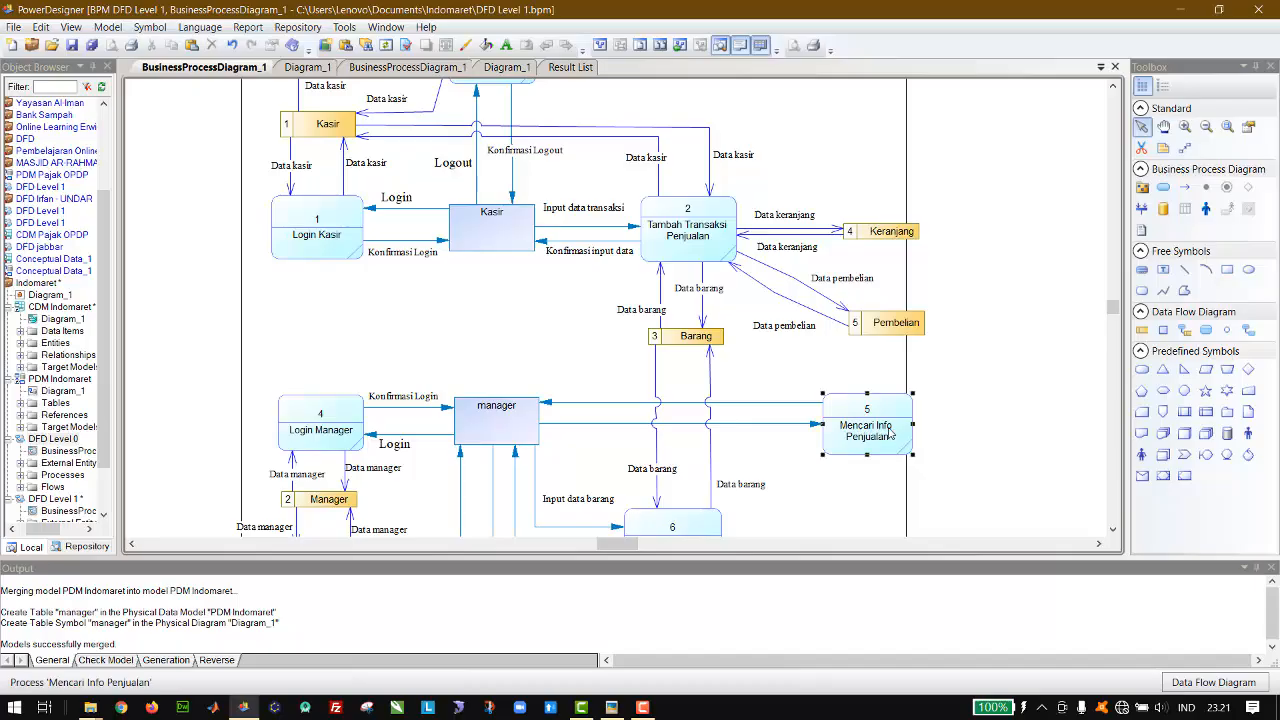
Step: Move the Mencari Info Penjualan process directly above the manager entity and shift the Barang data store down towards Kelola data Barang
drag(893, 432, 531, 333)
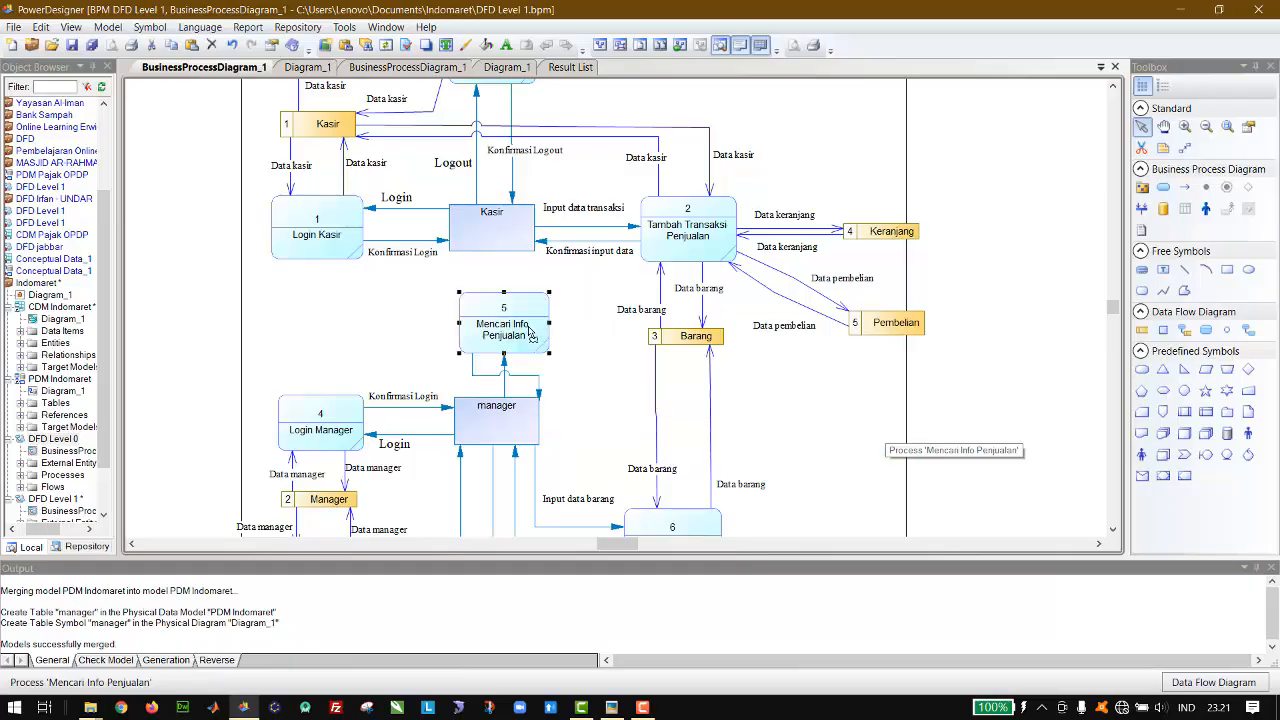
click(686, 338)
drag(686, 340, 686, 345)
key(Down)
key(Down)
key(Down)
key(Down)
key(Down)
key(Down)
key(Down)
key(Down)
key(Down)
key(Down)
key(Down)
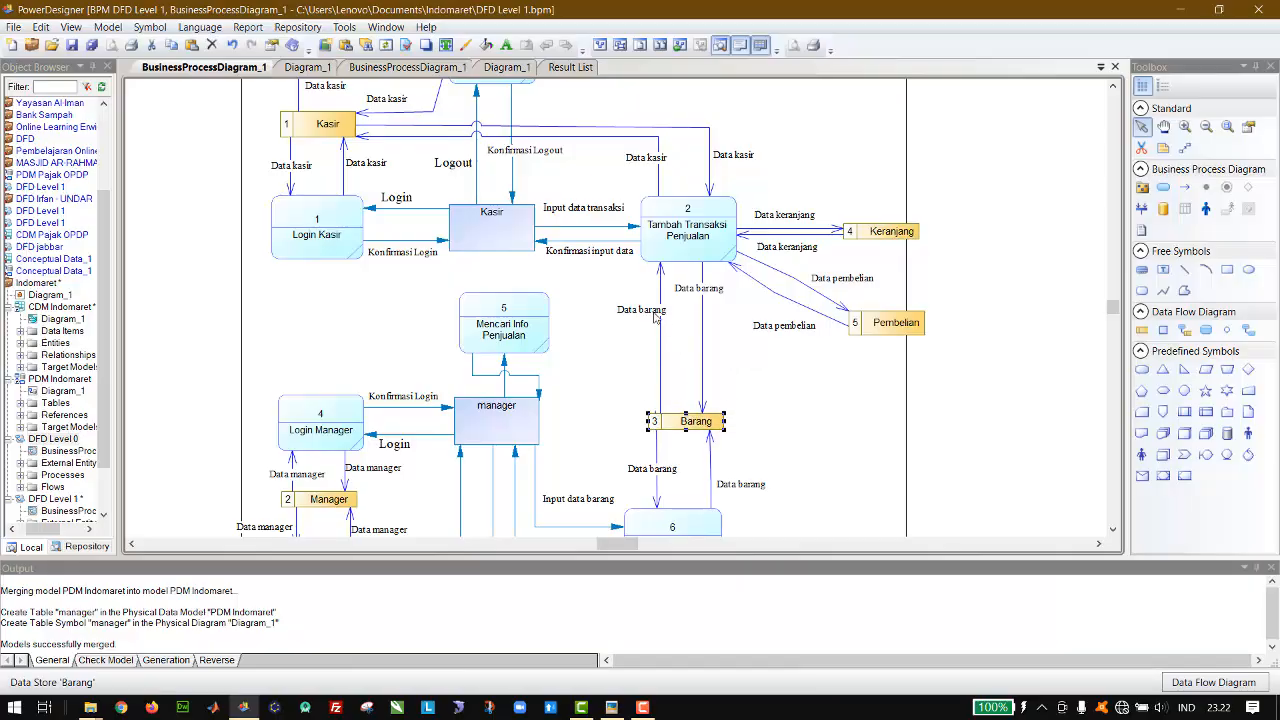
Step: Move the two Data barang labels between Tambah Transaksi Penjualan and Barang down, closer to the Barang data store
drag(658, 318, 662, 390)
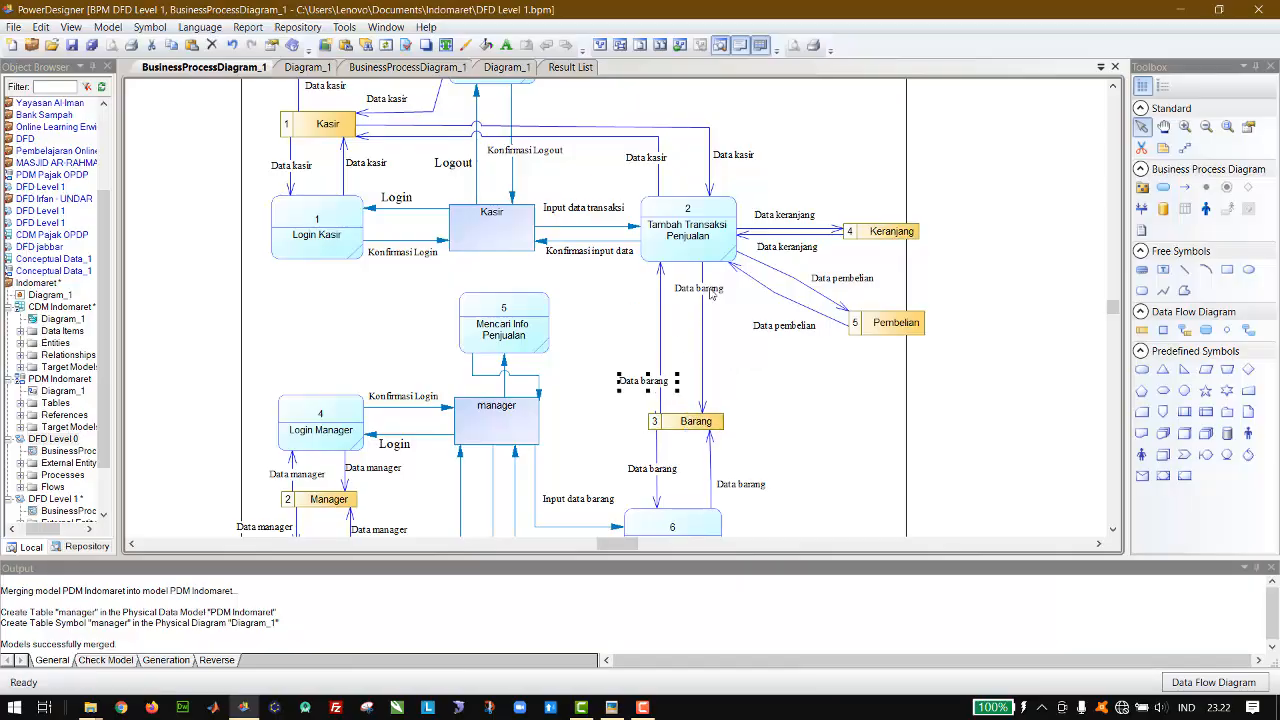
drag(708, 296, 717, 370)
click(962, 449)
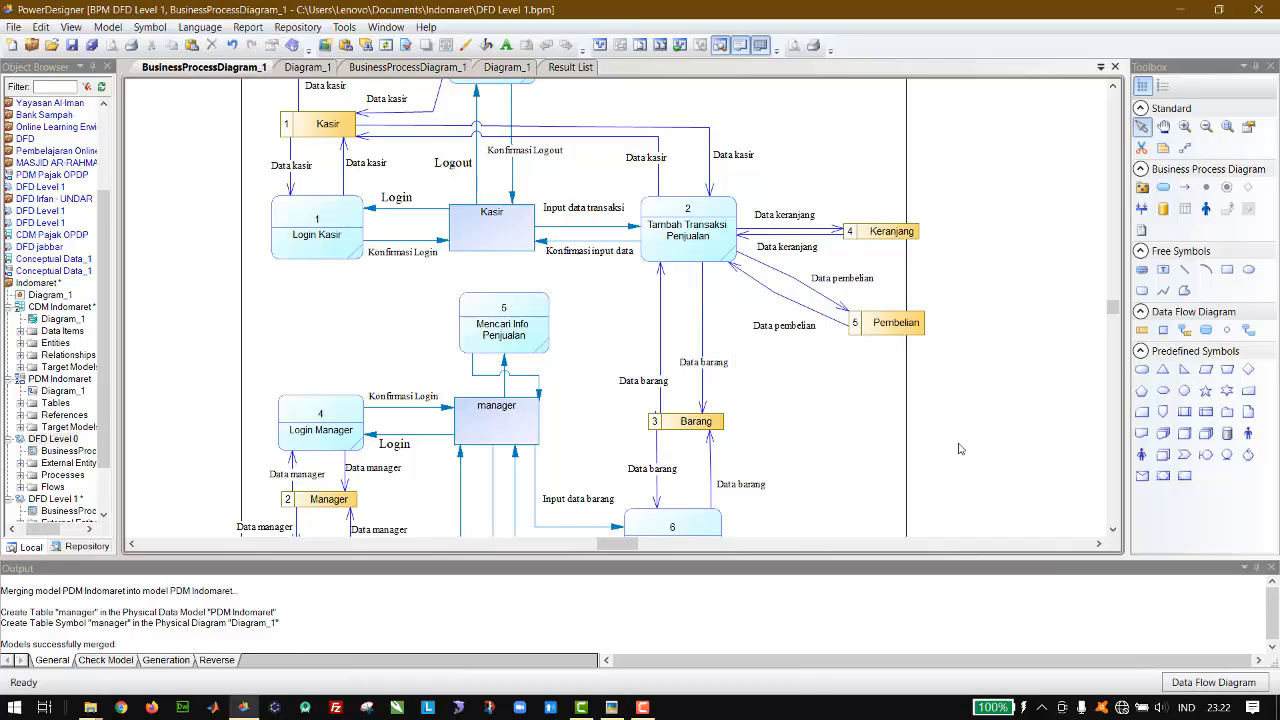
Step: Move the Pembelian data store further down and shift its two Data pembelian labels down with it
click(868, 320)
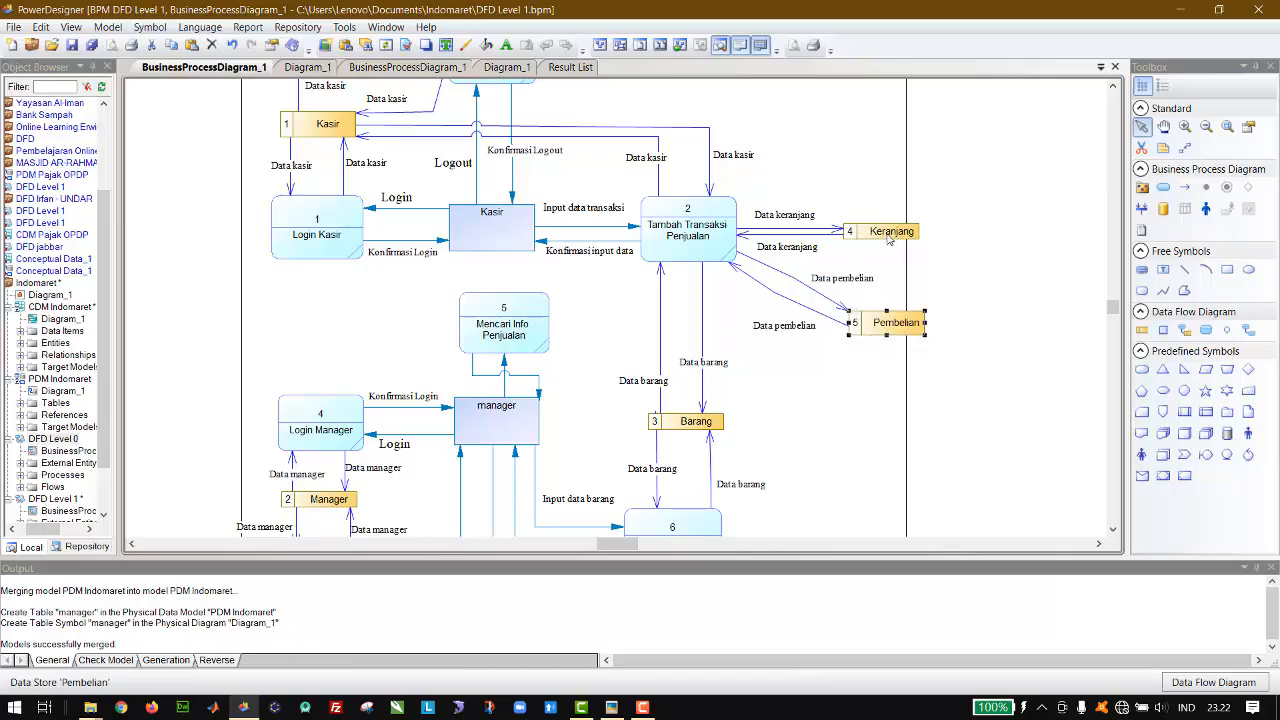
drag(895, 330, 889, 380)
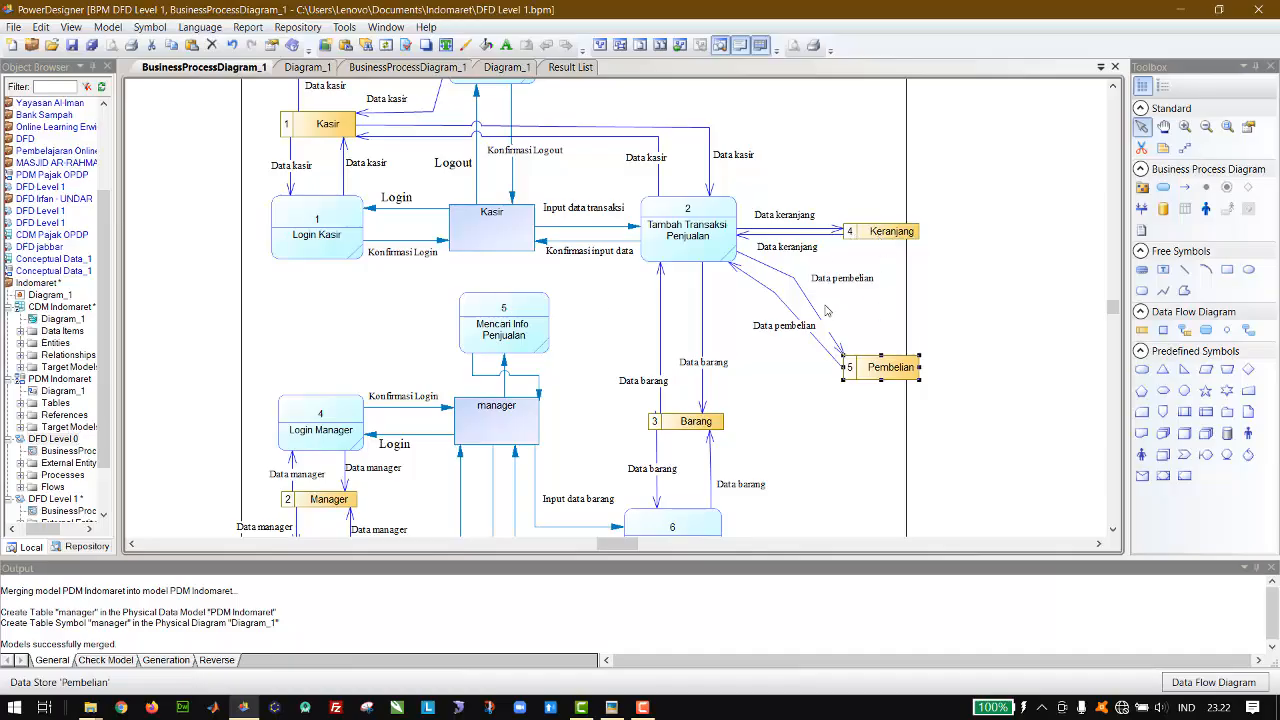
drag(803, 332, 803, 355)
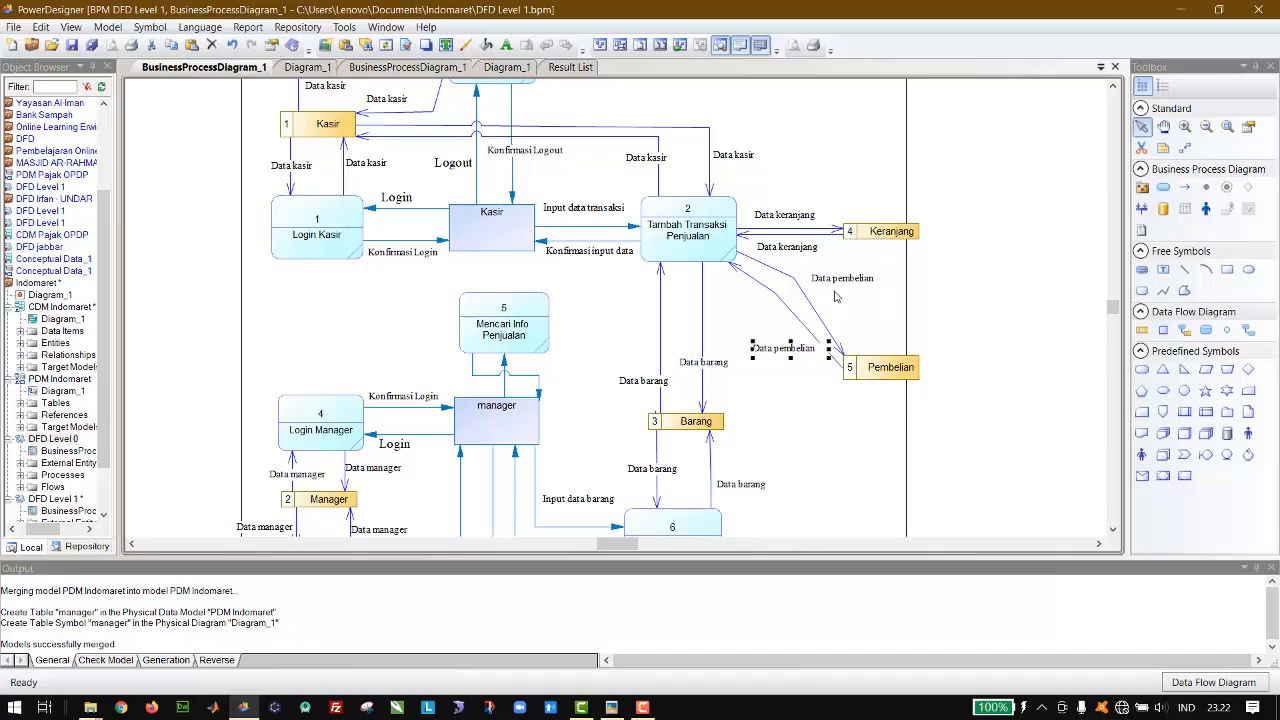
drag(850, 280, 851, 299)
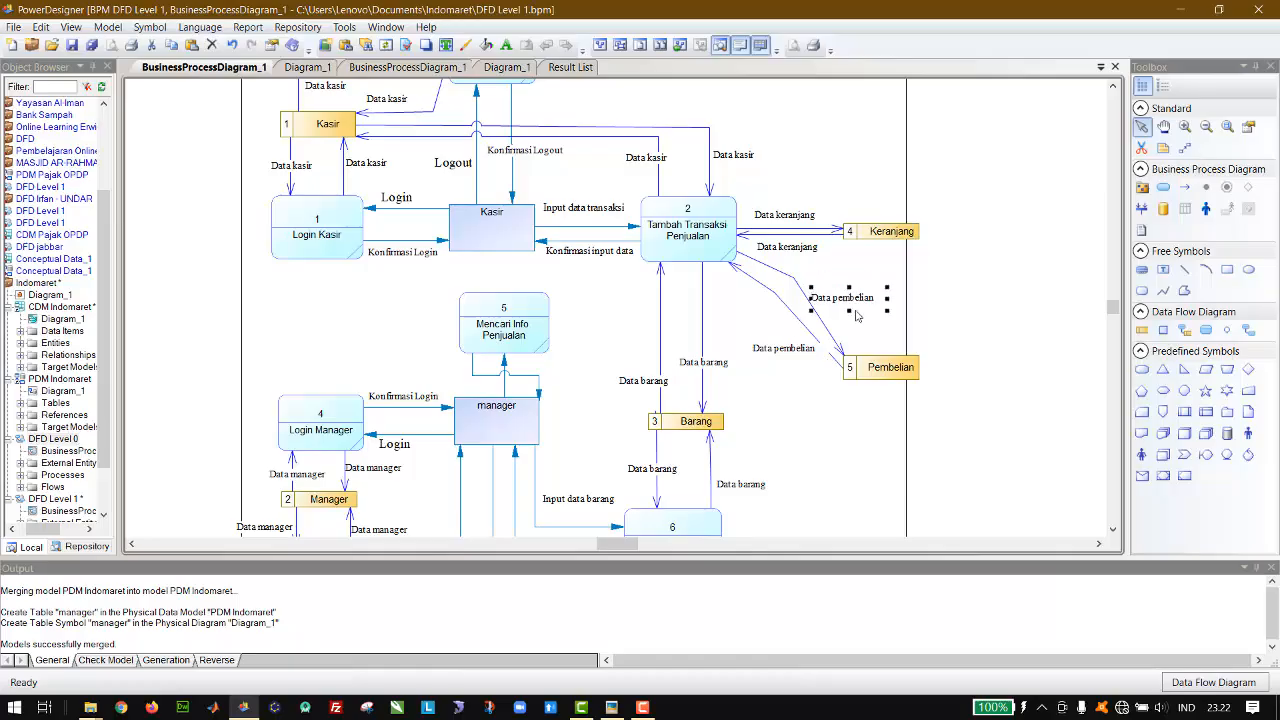
Step: Reshape both flows between Tambah Transaksi Penjualan and Pembelian into closer parallel lines and place the outer Data pembelian label clear of them
click(774, 296)
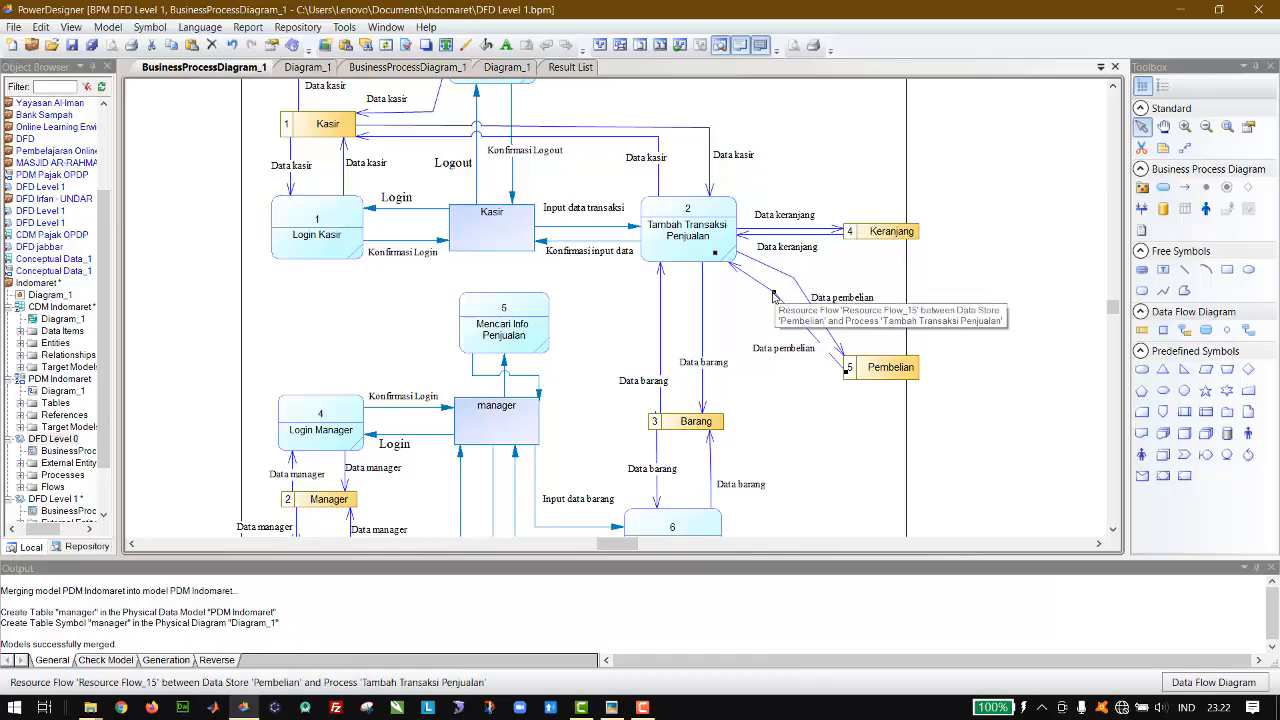
drag(774, 294, 770, 298)
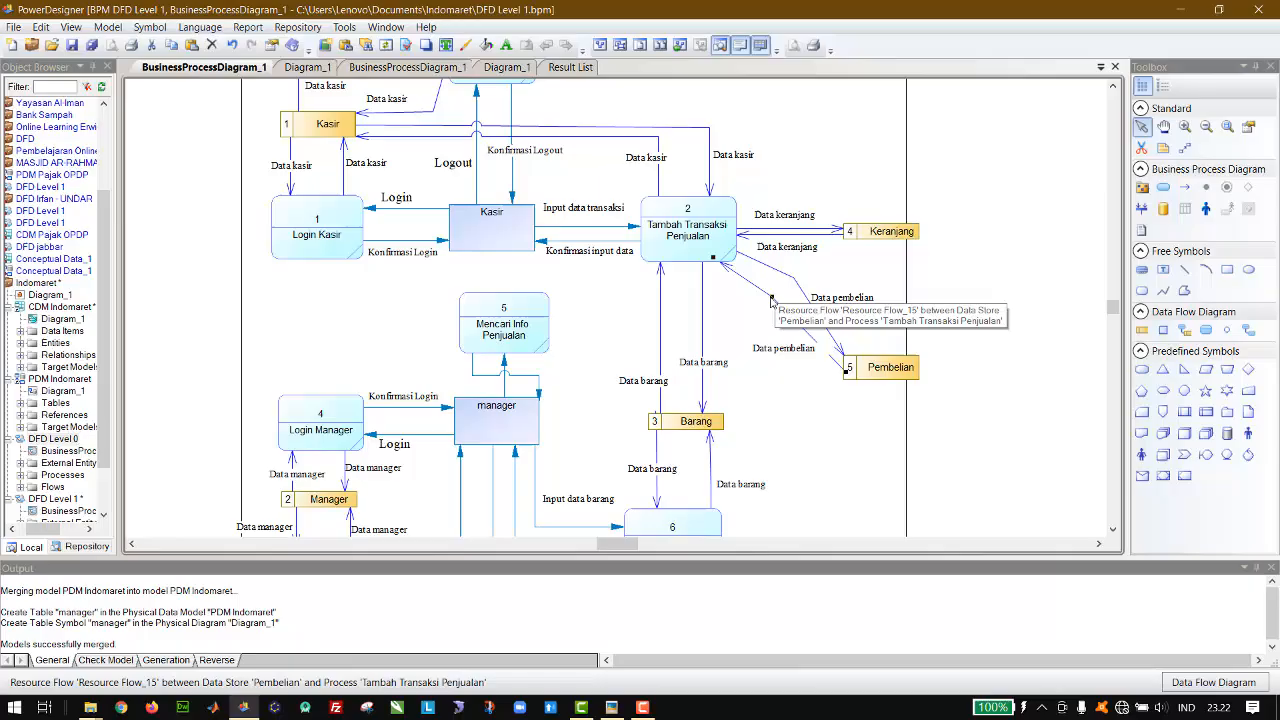
click(793, 351)
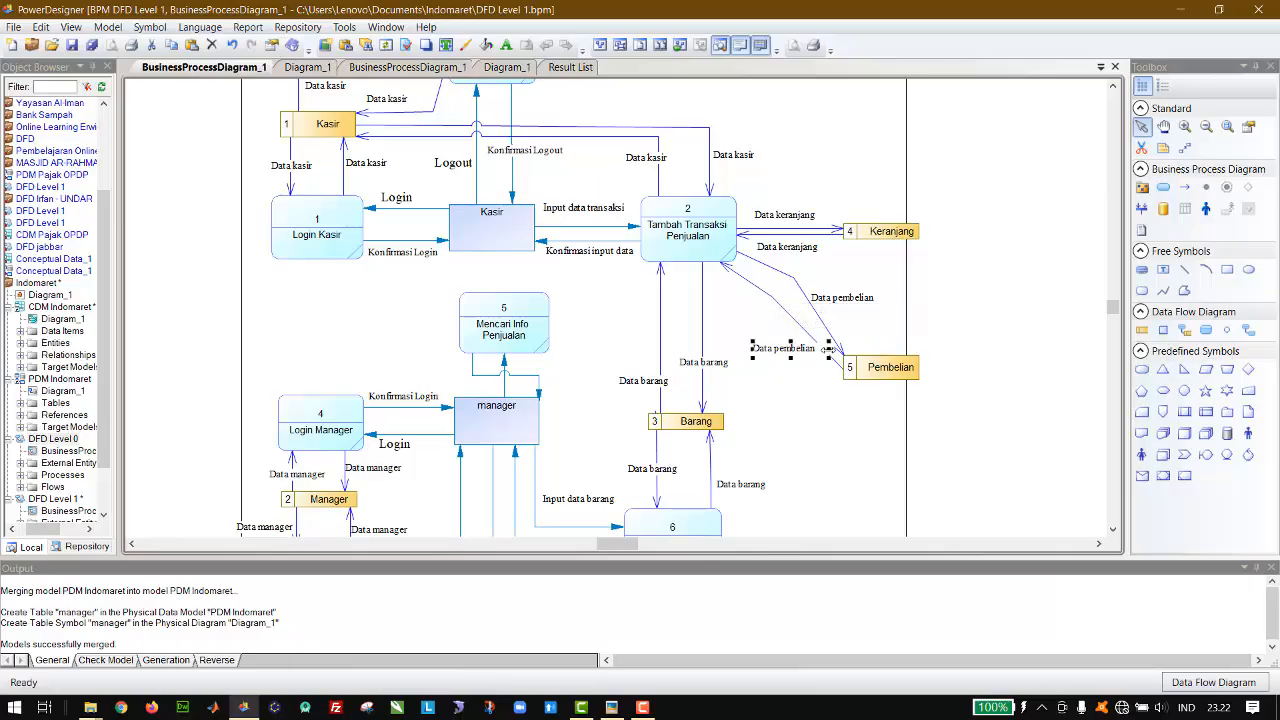
mouse_move(828, 350)
mouse_down()
mouse_move(810, 350)
mouse_move(822, 349)
mouse_up()
drag(866, 306, 883, 317)
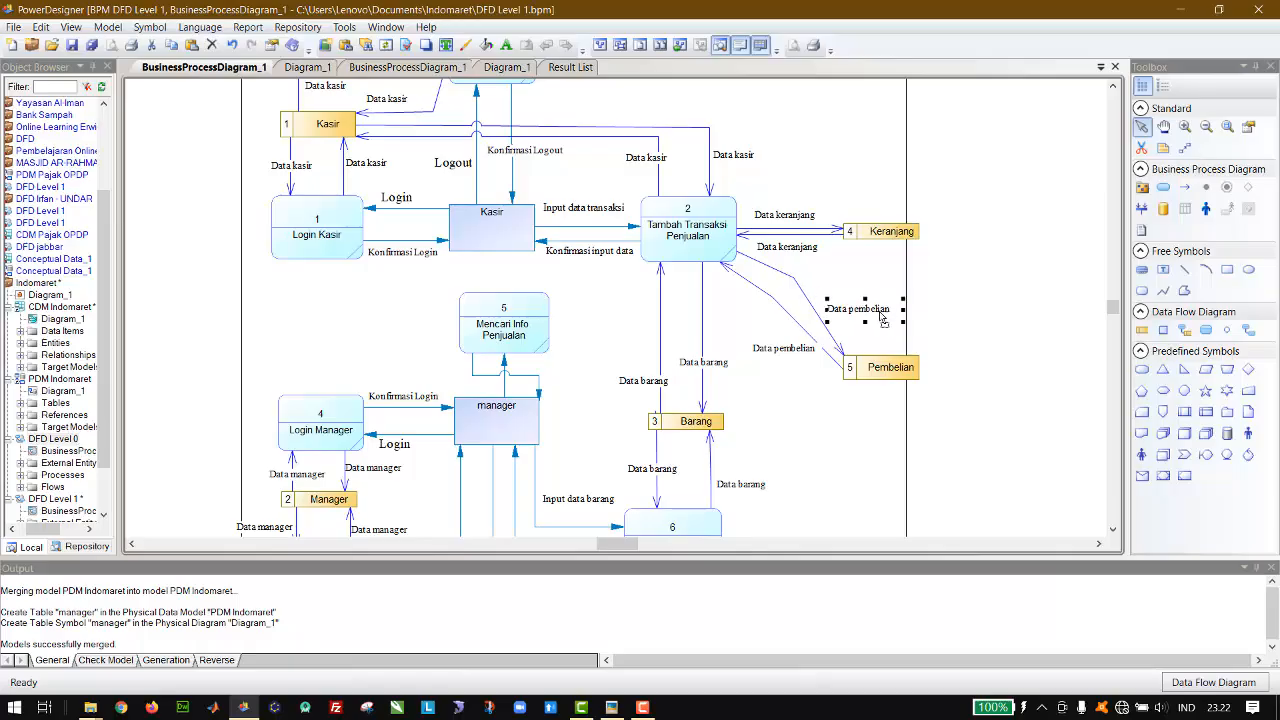
click(796, 284)
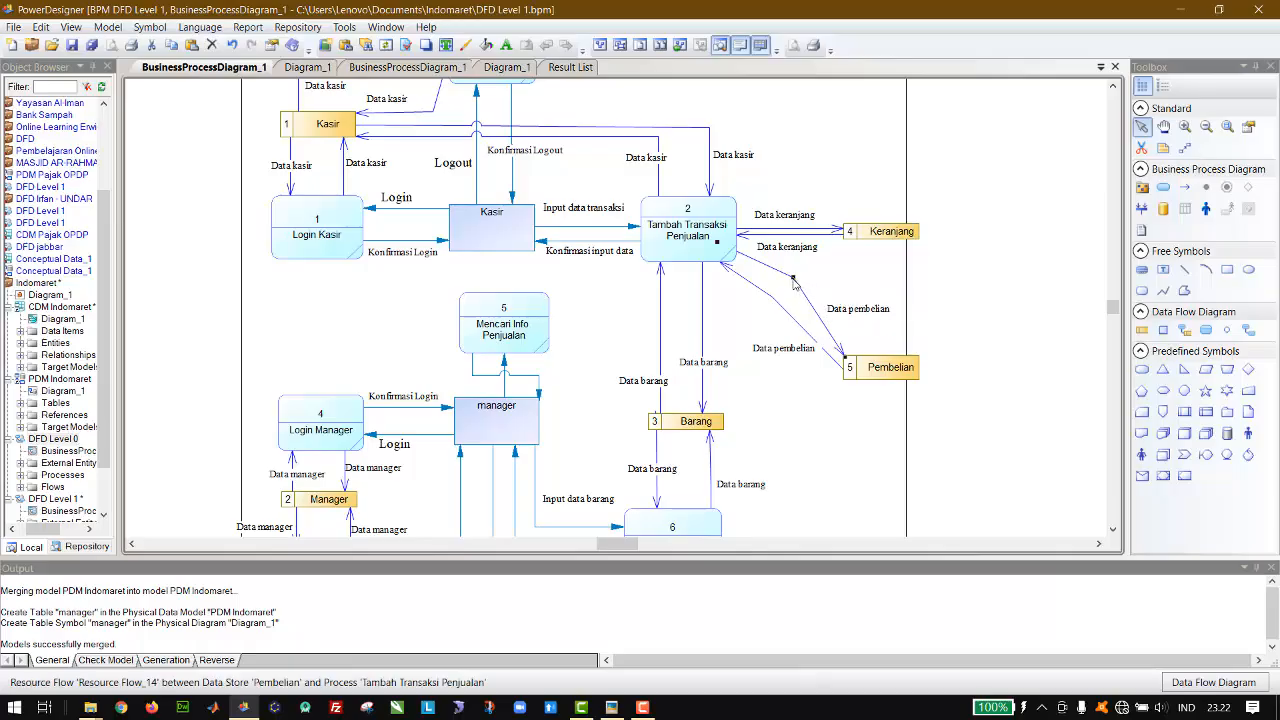
drag(793, 278, 767, 301)
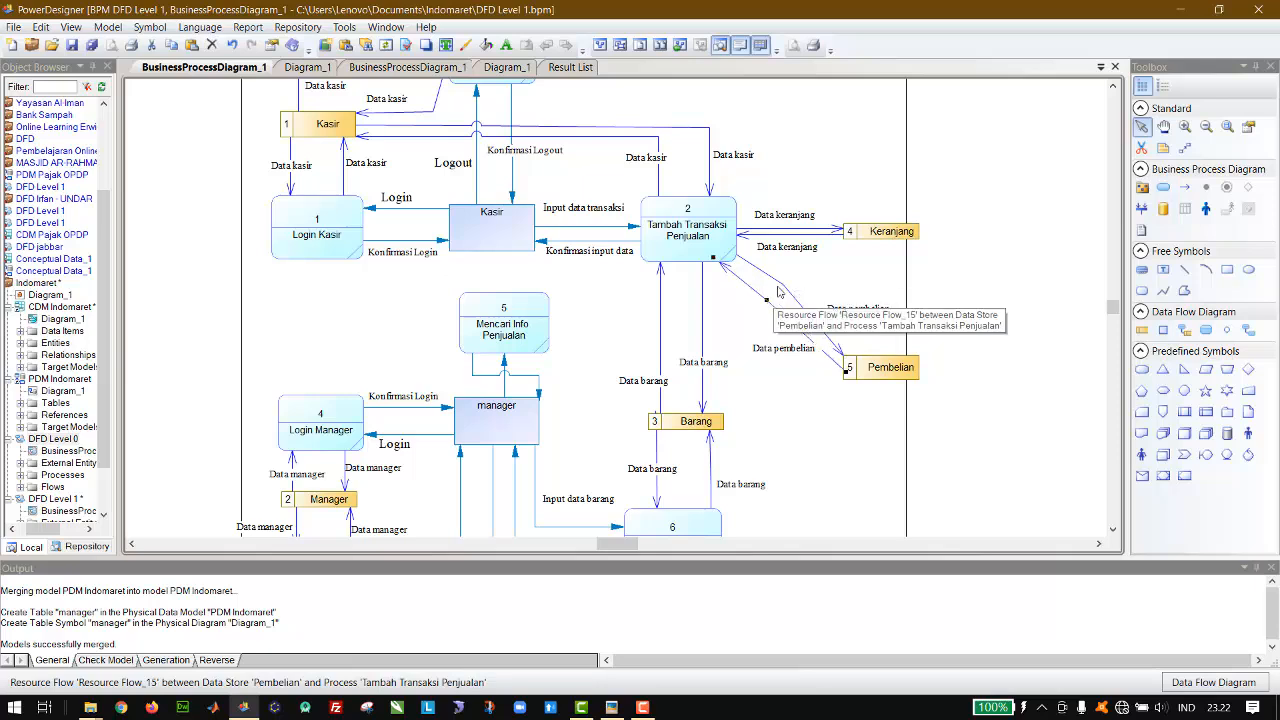
click(783, 286)
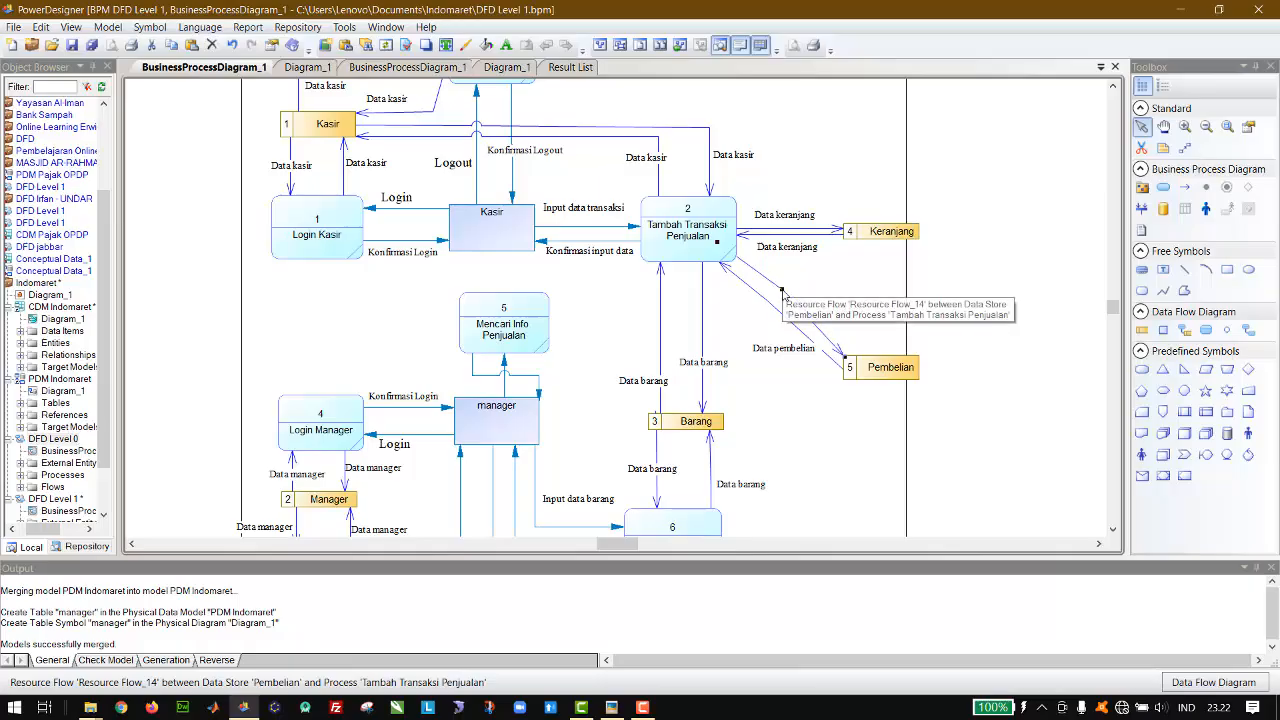
click(849, 296)
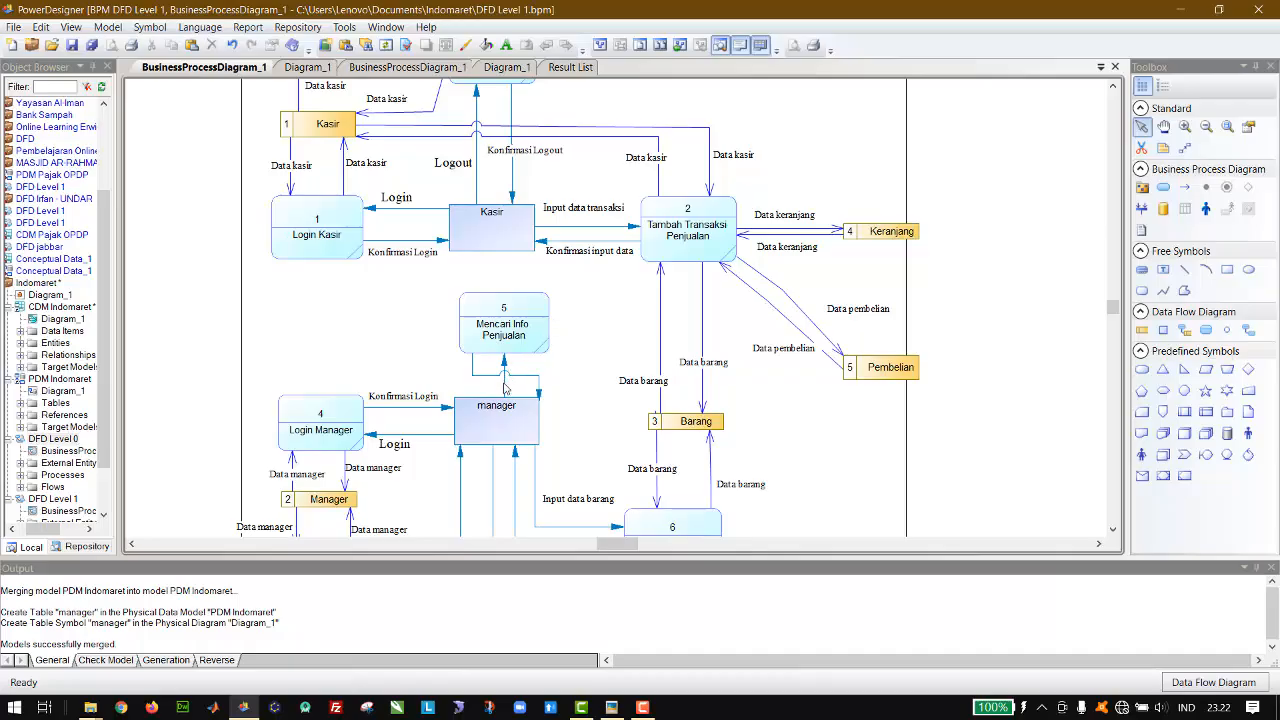
Step: Separate the two flows between manager and Mencari Info Penjualan into side-by-side vertical lines and raise the process slightly
drag(505, 388, 538, 375)
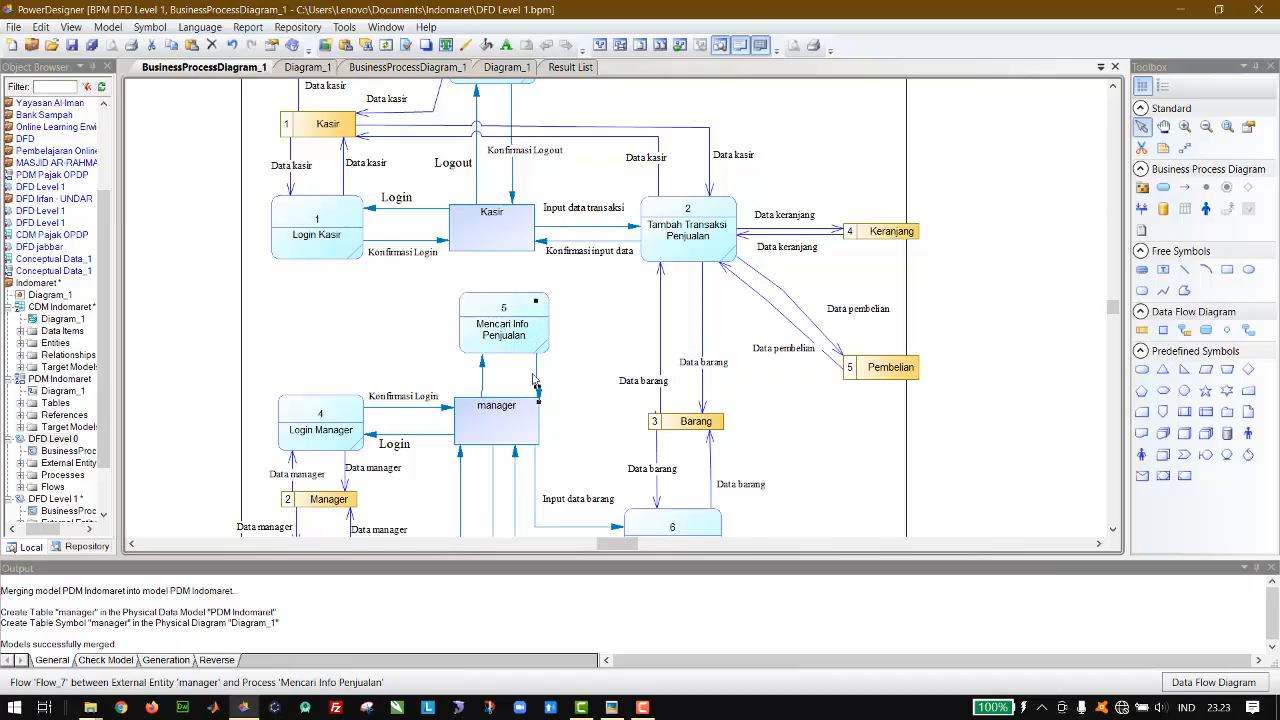
click(521, 345)
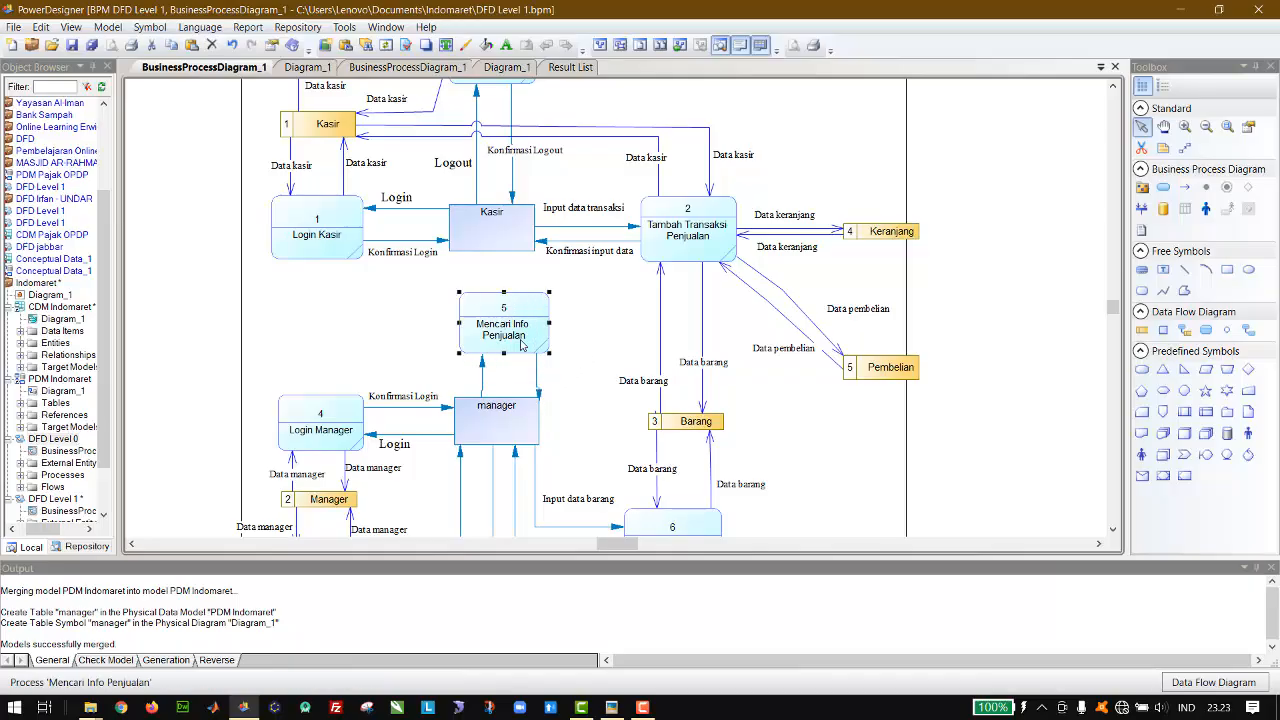
key(Up)
key(Up)
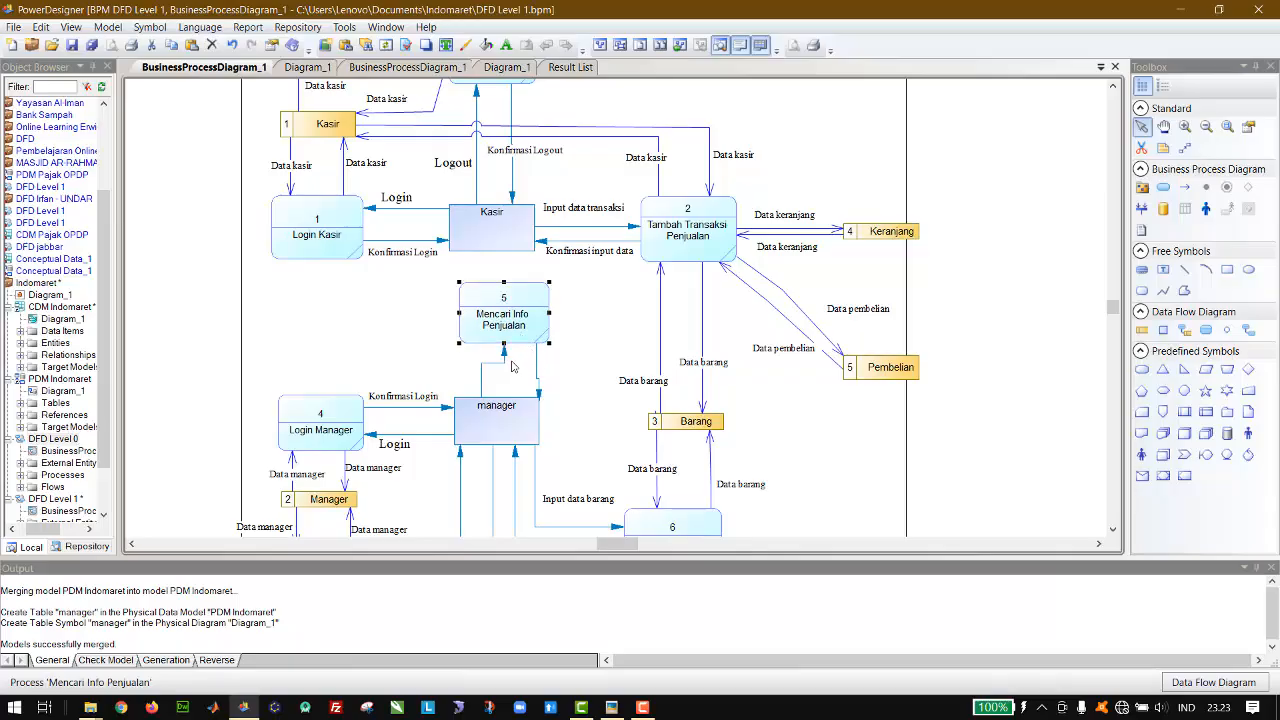
drag(504, 358, 484, 358)
click(595, 345)
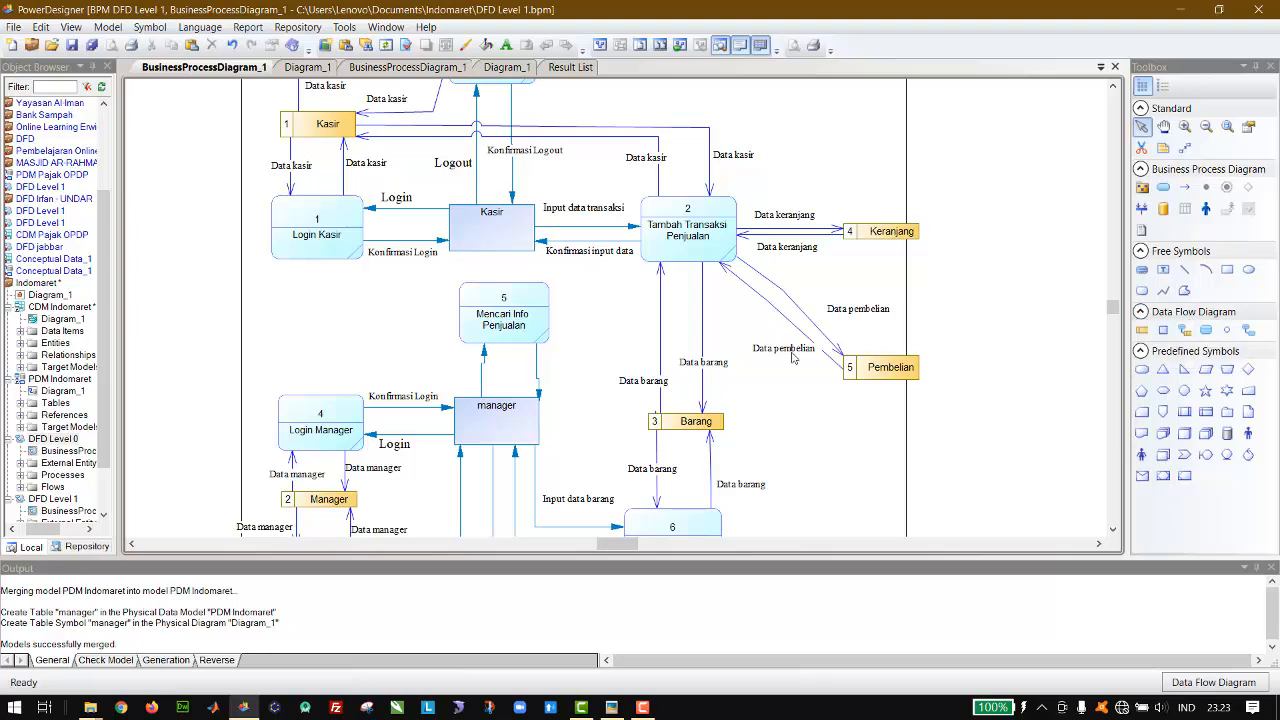
Step: Duplicate a Data barang label and place the copy beside the flow from Mencari Info Penjualan to manager
click(718, 365)
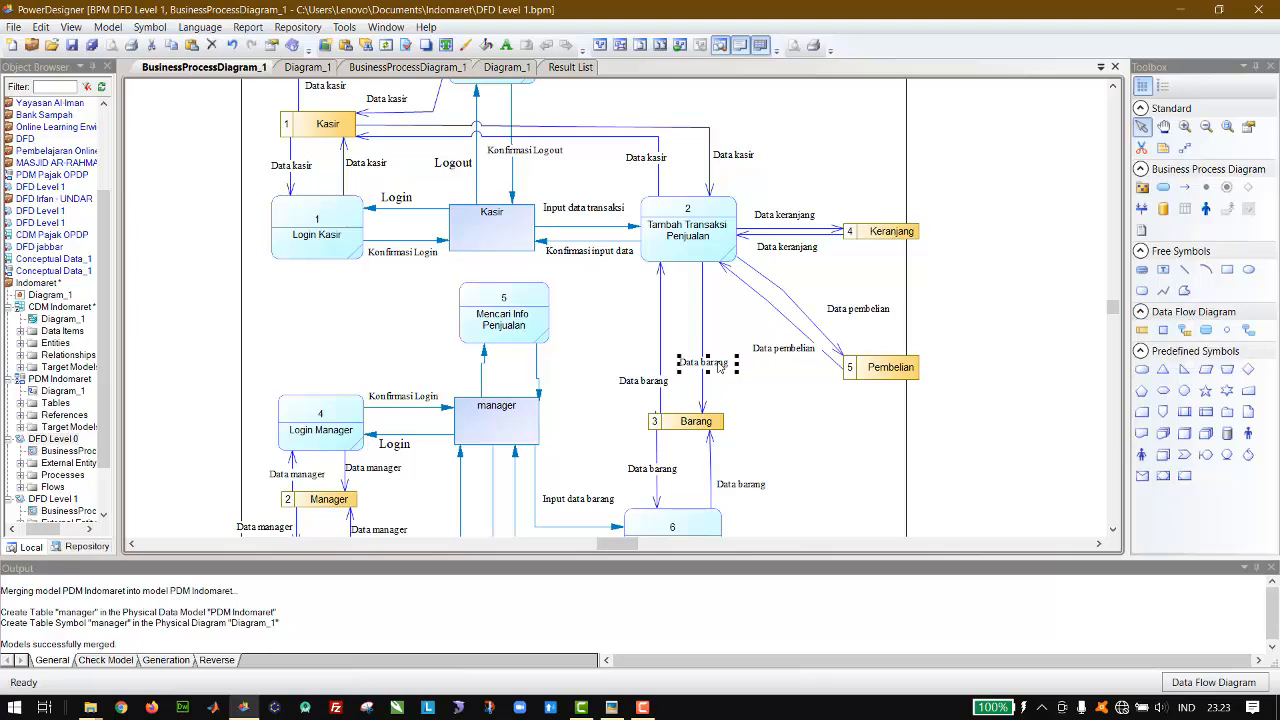
key(ctrl+v)
drag(625, 308, 577, 381)
Step: Change the copied label's text to Info Penjualan and widen the label so the text fits on one line
double_click(580, 375)
drag(528, 246, 752, 195)
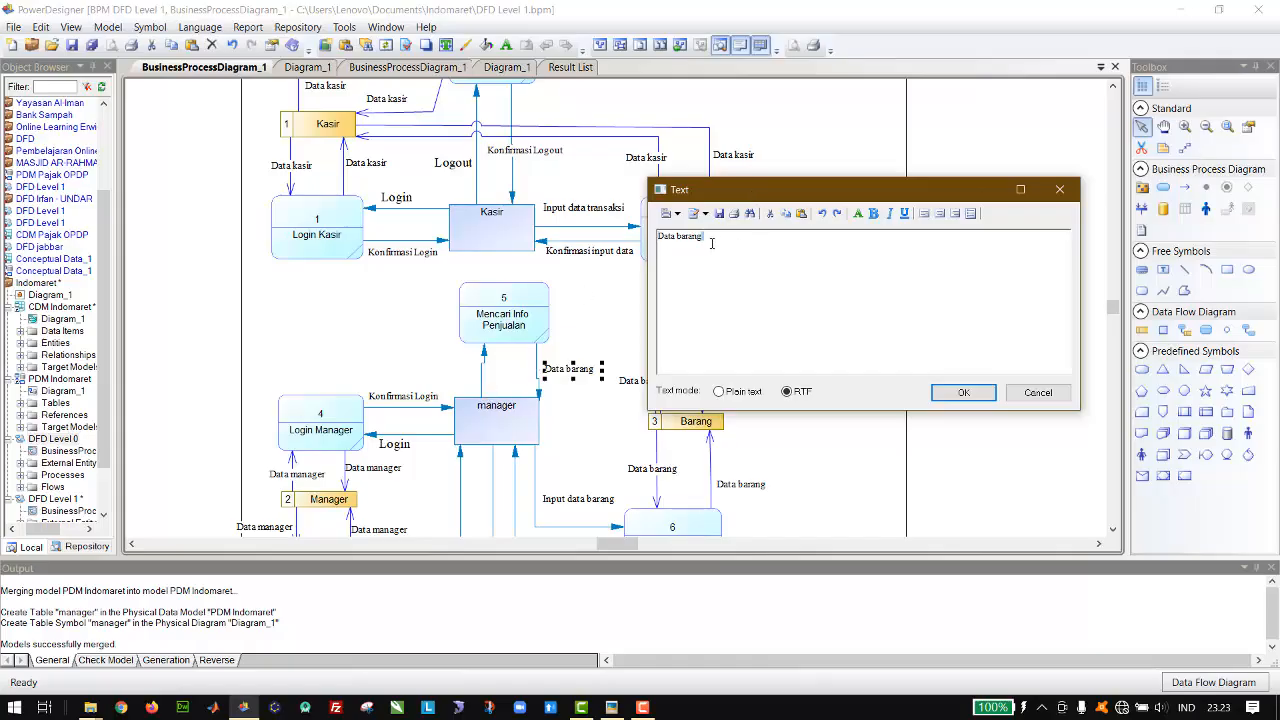
drag(712, 243, 641, 236)
text(KOnfirmasi)
key(BackSpace)
key(BackSpace)
key(BackSpace)
key(BackSpace)
key(BackSpace)
key(BackSpace)
key(BackSpace)
key(BackSpace)
text(Info)
click(962, 392)
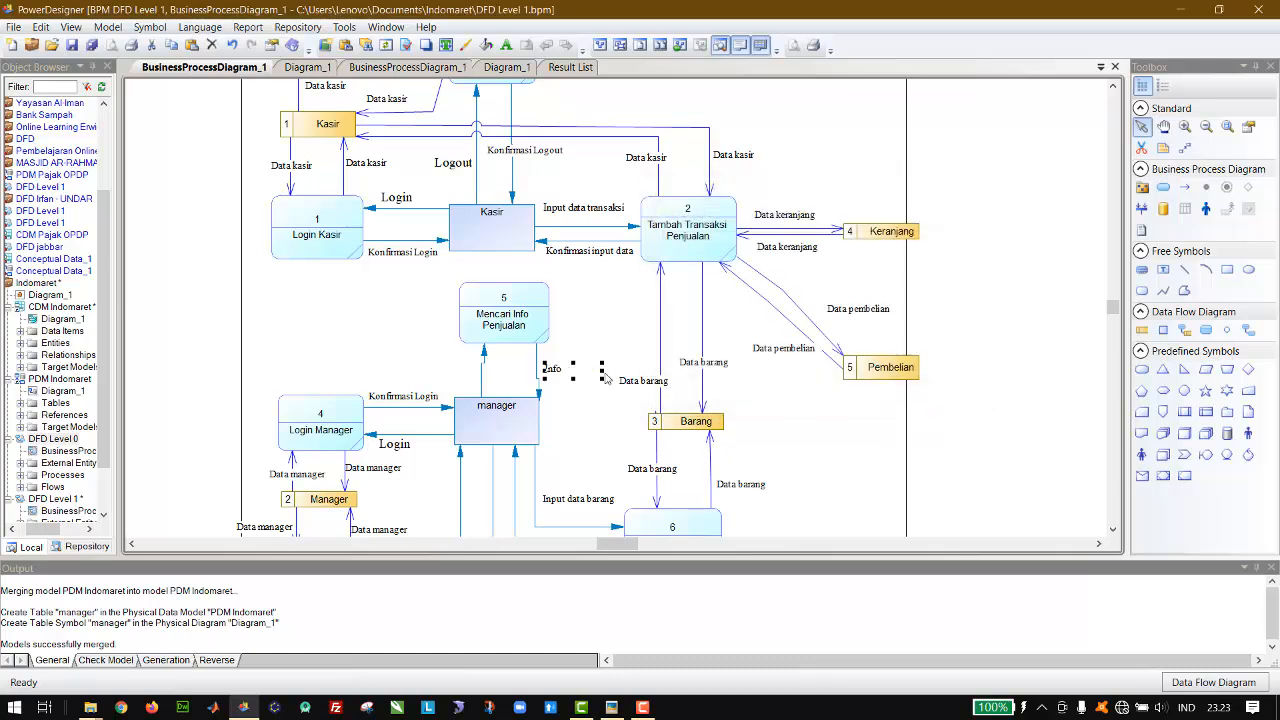
drag(603, 372, 614, 372)
Step: Duplicate the Info Penjualan label and change the copy's text to Cari
key(ctrl+v)
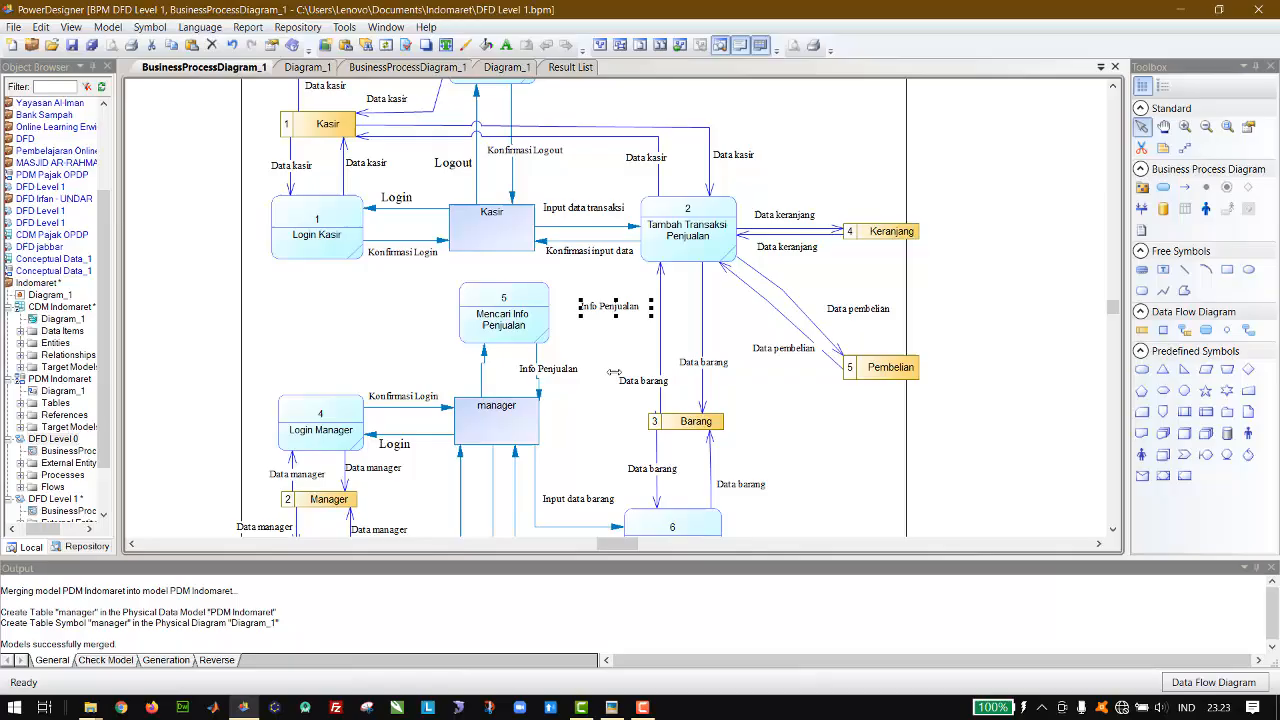
double_click(613, 311)
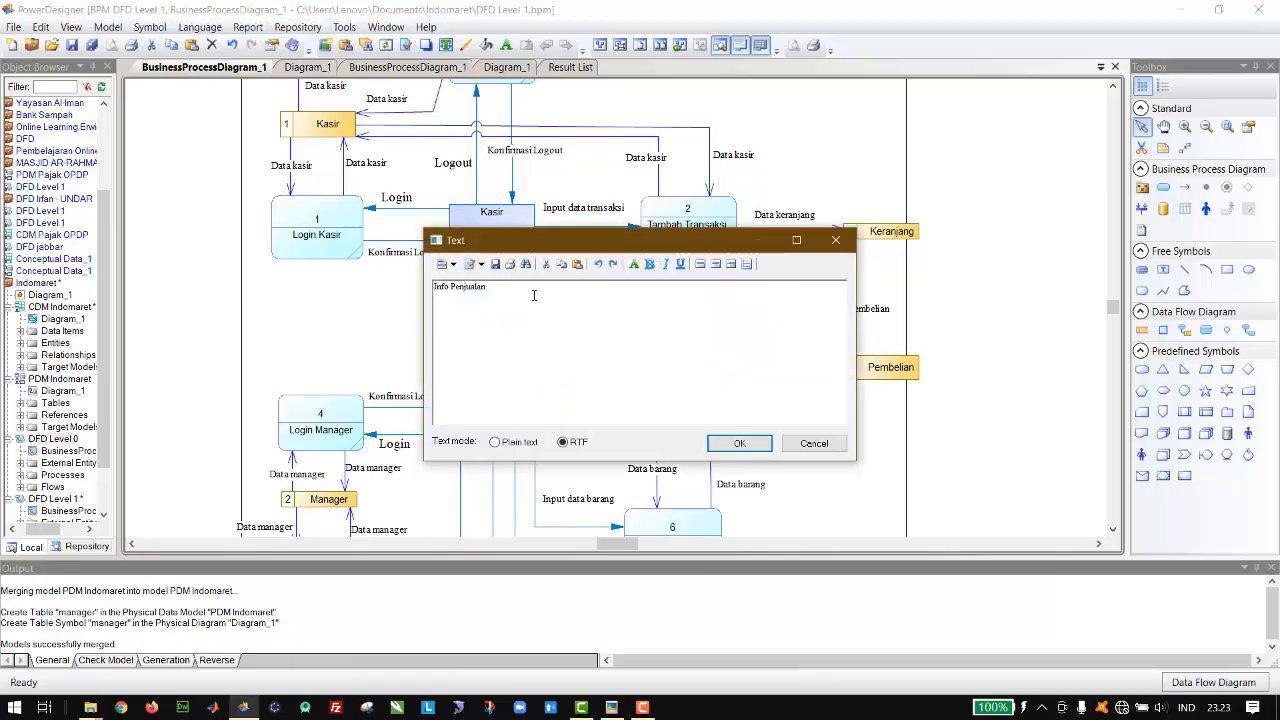
key(Delete)
key(Delete)
key(Delete)
key(Delete)
key(Delete)
key(Delete)
key(Delete)
key(Delete)
text(Cari)
click(733, 442)
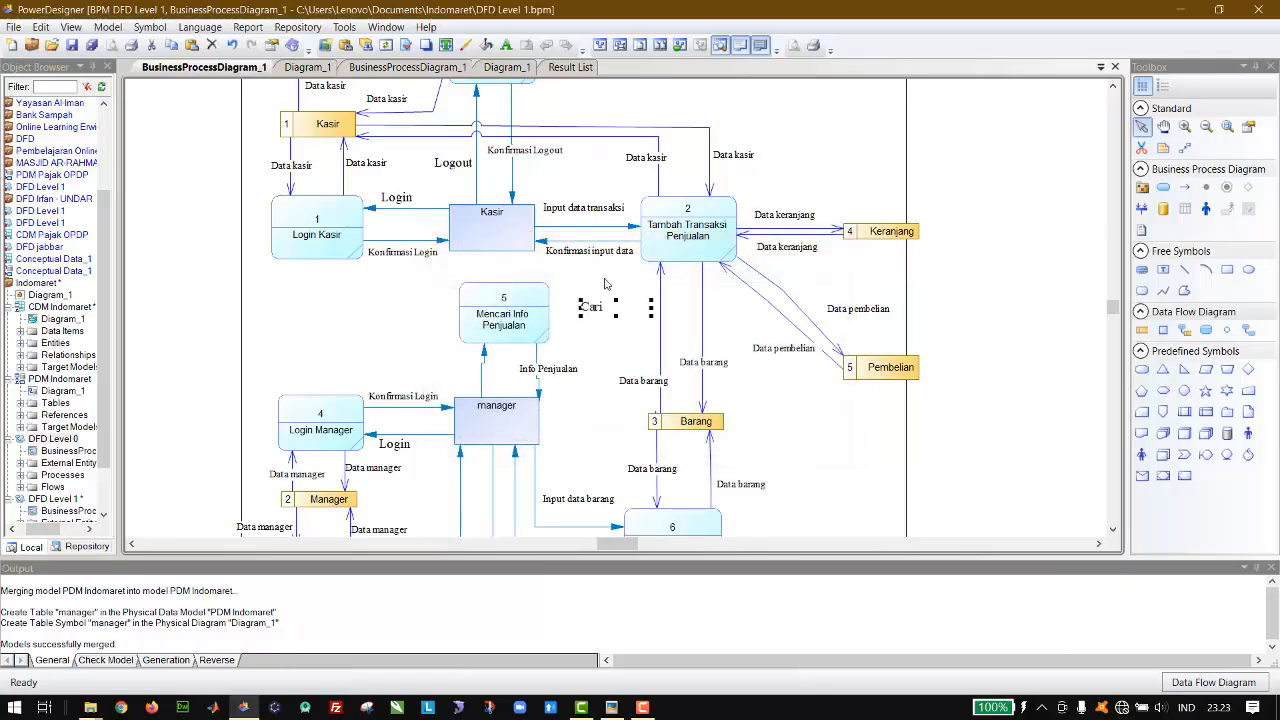
Step: Narrow the Cari label, place it beside the flow from manager to Mencari Info Penjualan, and delete the spare Info Penjualan copy
right_click(651, 308)
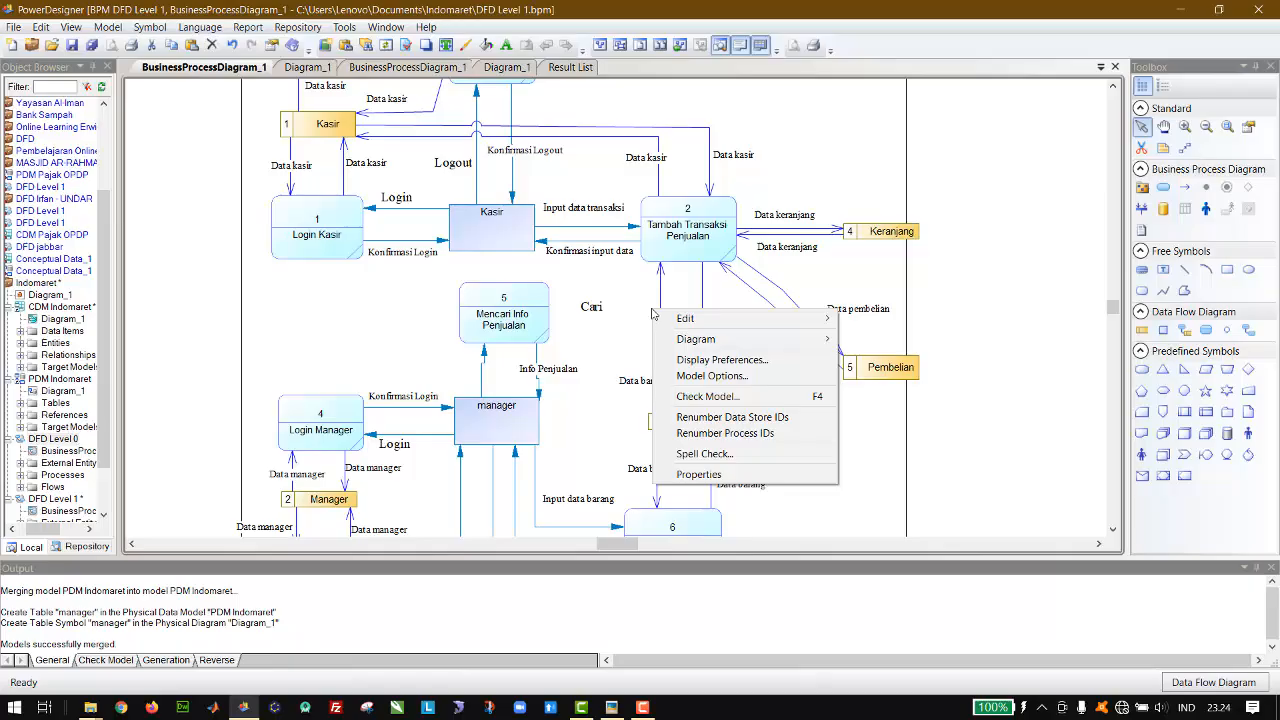
click(632, 313)
drag(651, 308, 587, 331)
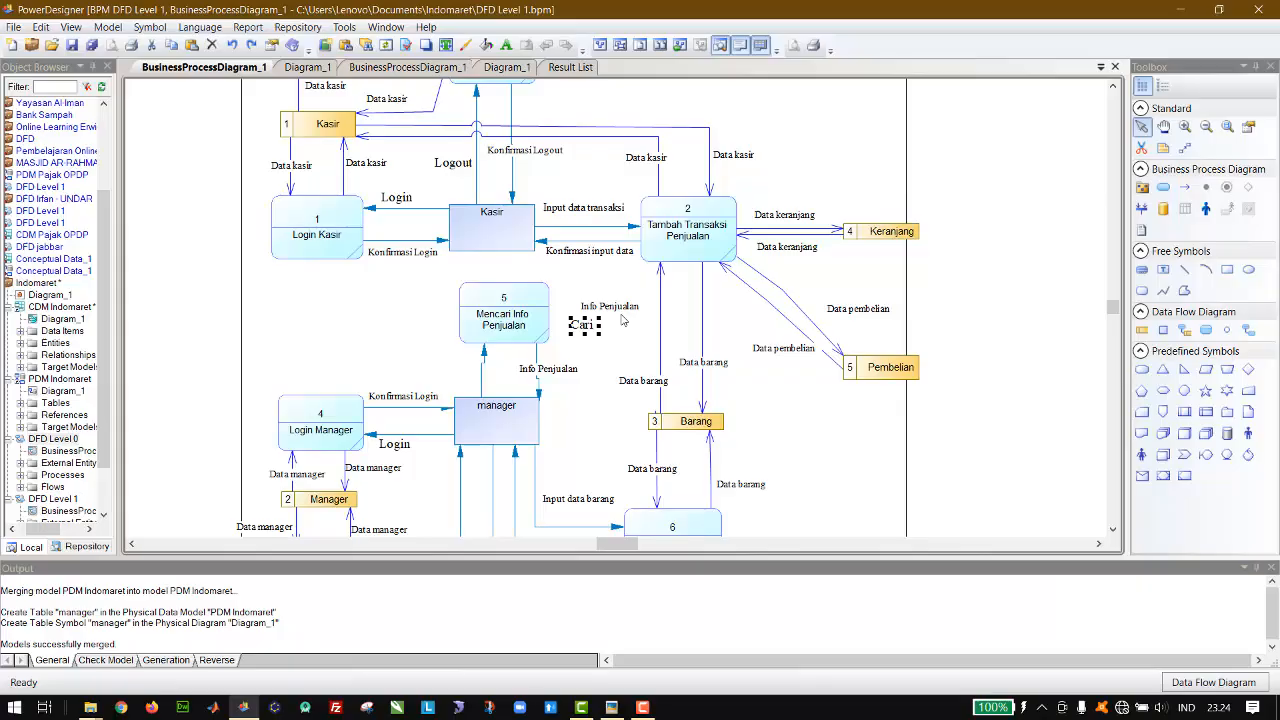
drag(588, 333, 460, 372)
click(604, 310)
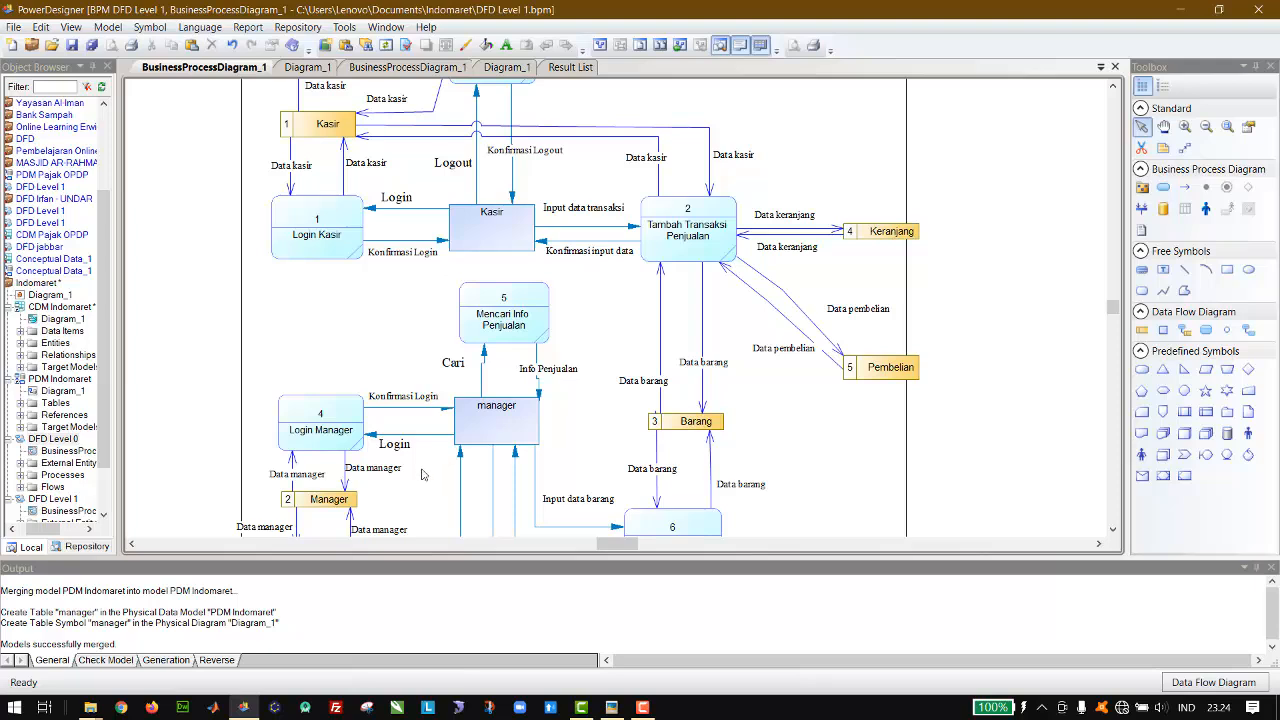
Step: Draw resource flows in both directions between the Kasir data store and the Mencari Info Penjualan process
scroll(601, 430, down, 3)
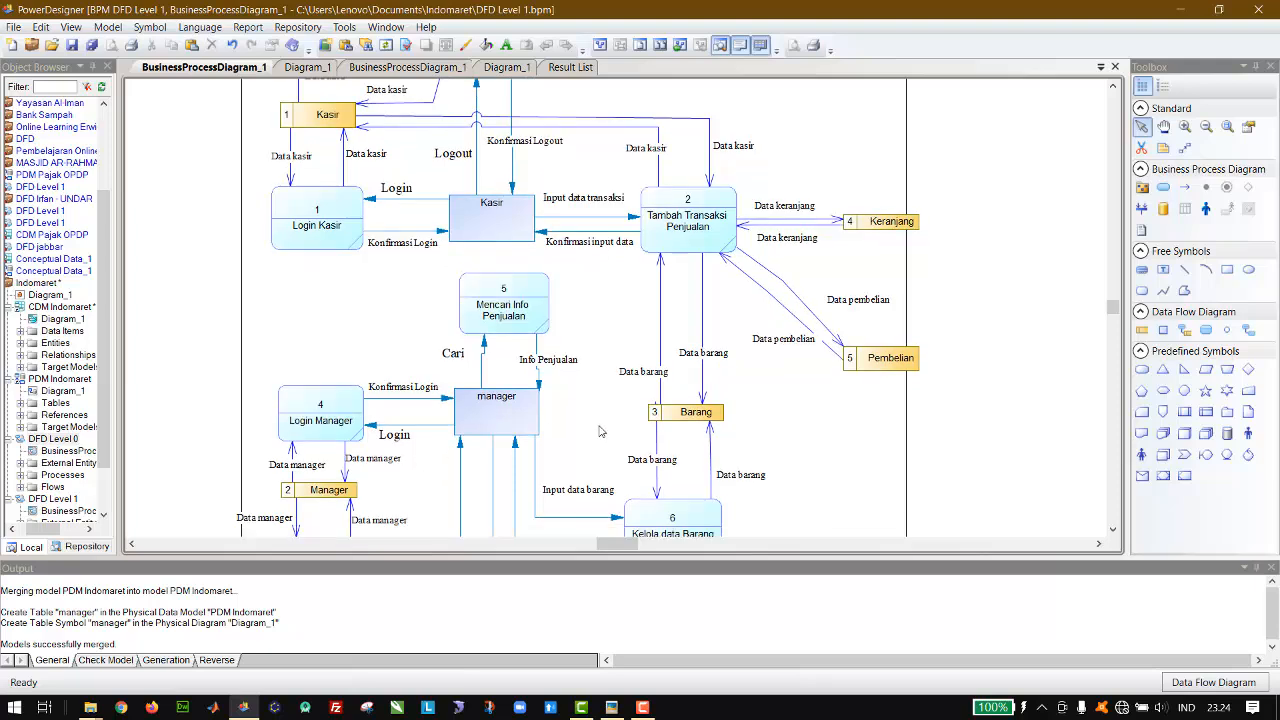
scroll(601, 430, down, 1)
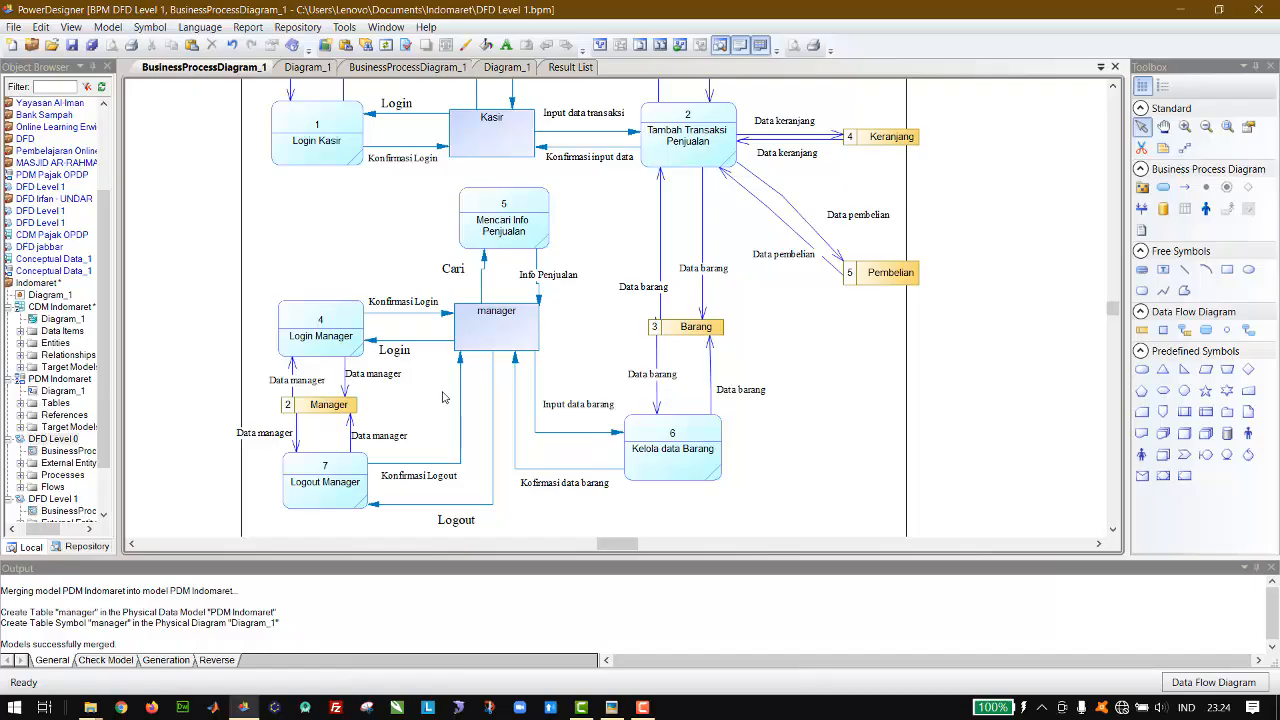
scroll(597, 362, up, 3)
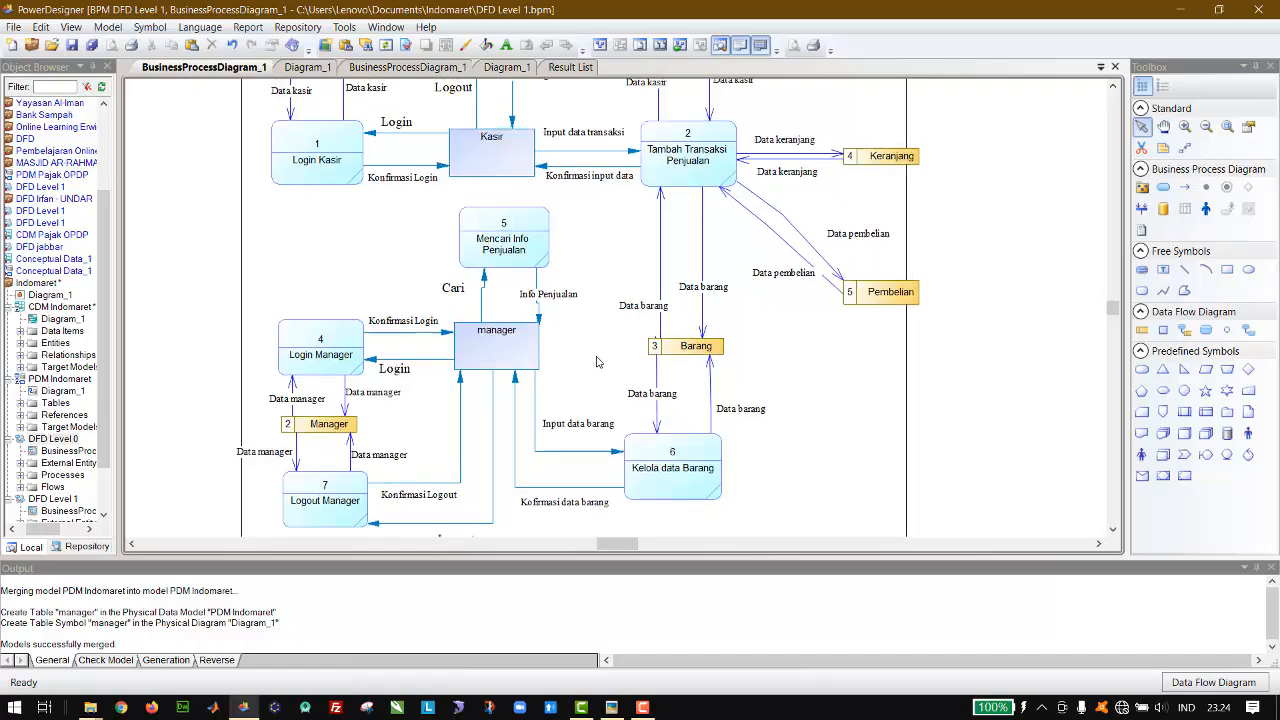
scroll(597, 362, up, 3)
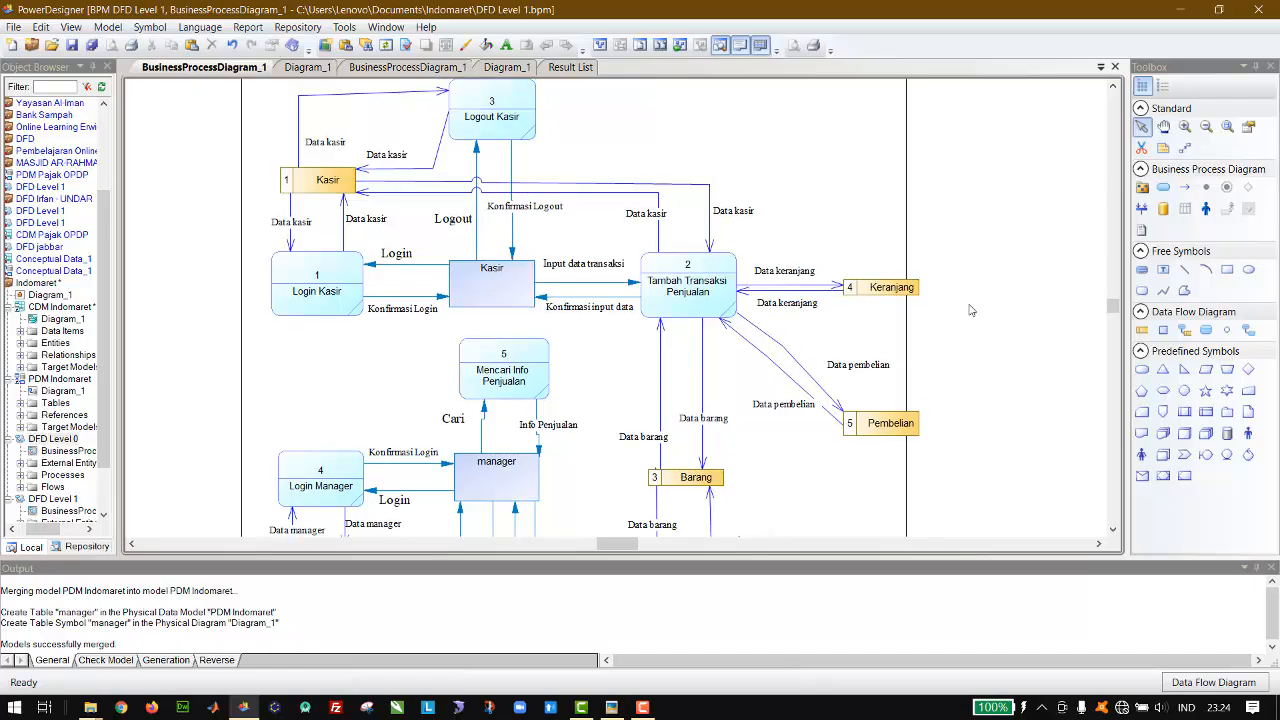
click(1186, 331)
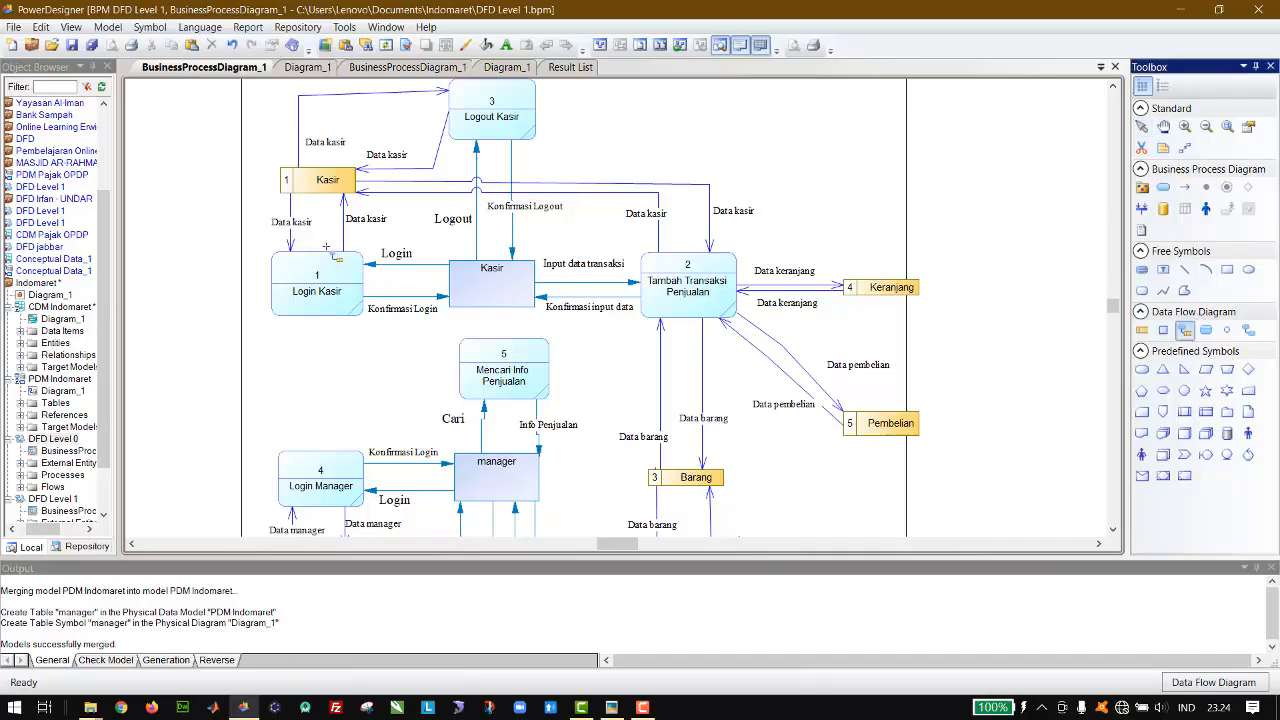
drag(338, 183, 303, 184)
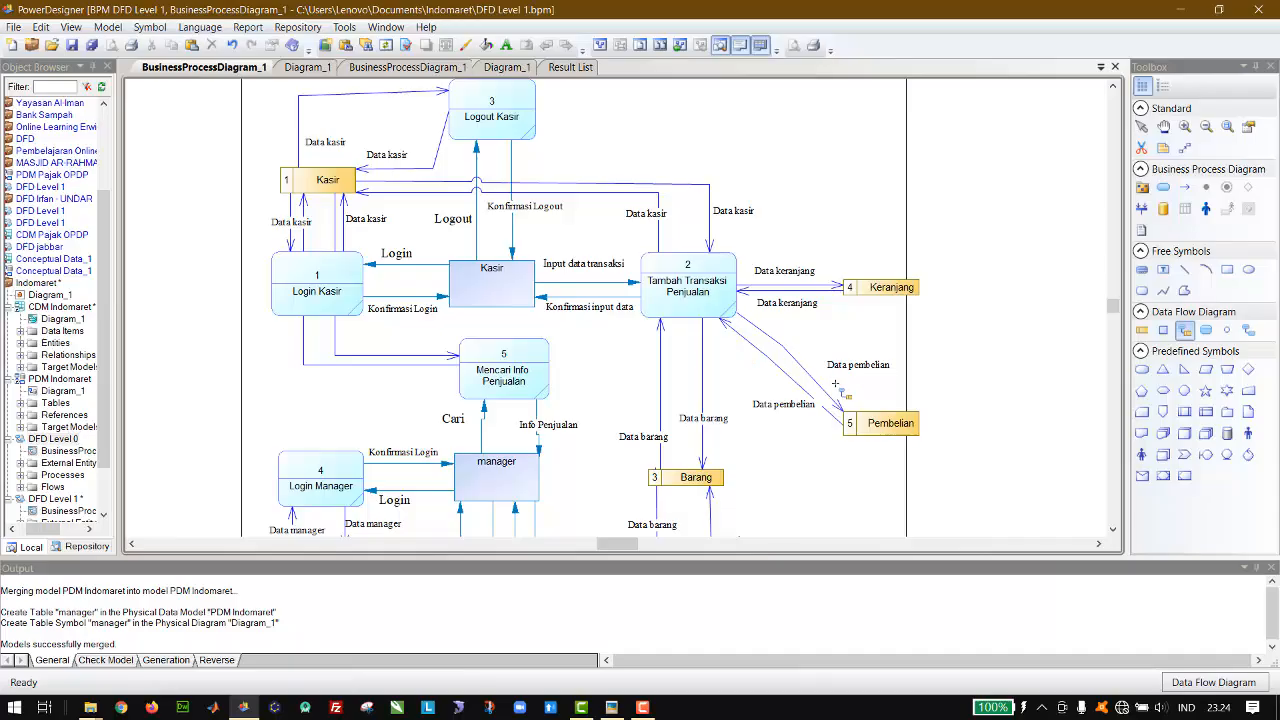
Step: Try to reroute the flow from Mencari Info Penjualan to the Kasir data store around the left side of Login Kasir
click(1146, 127)
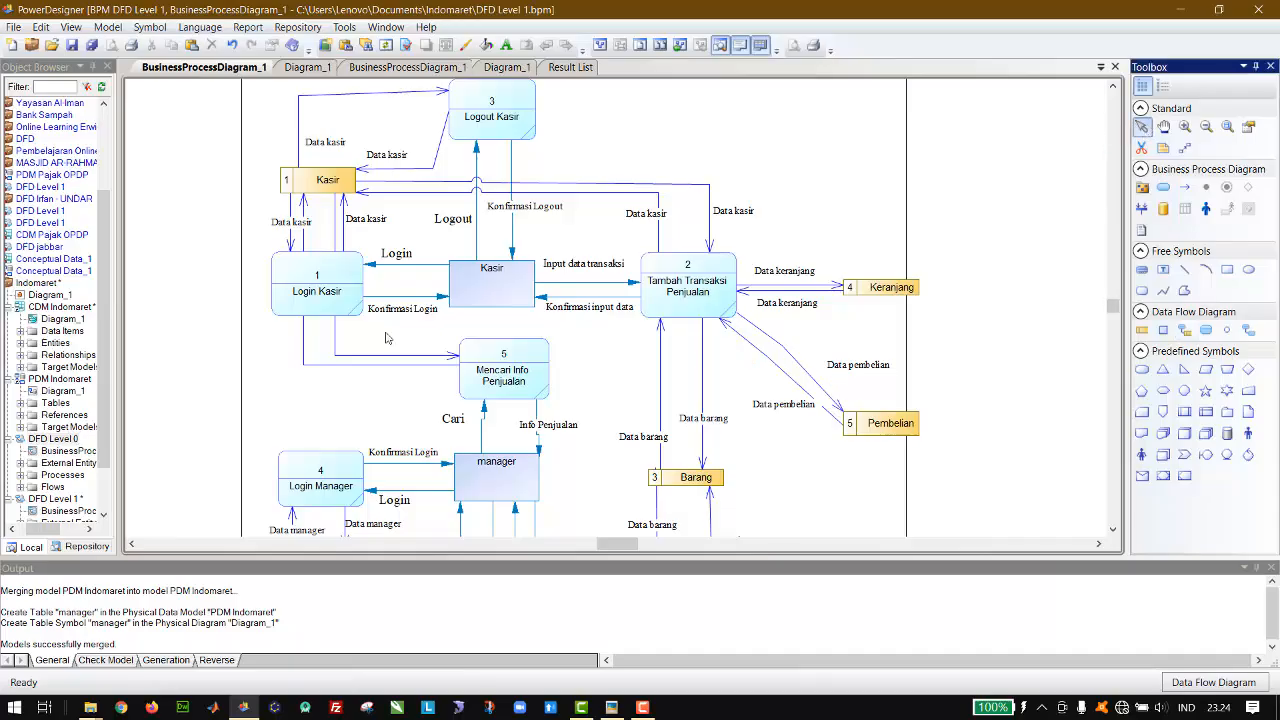
click(304, 346)
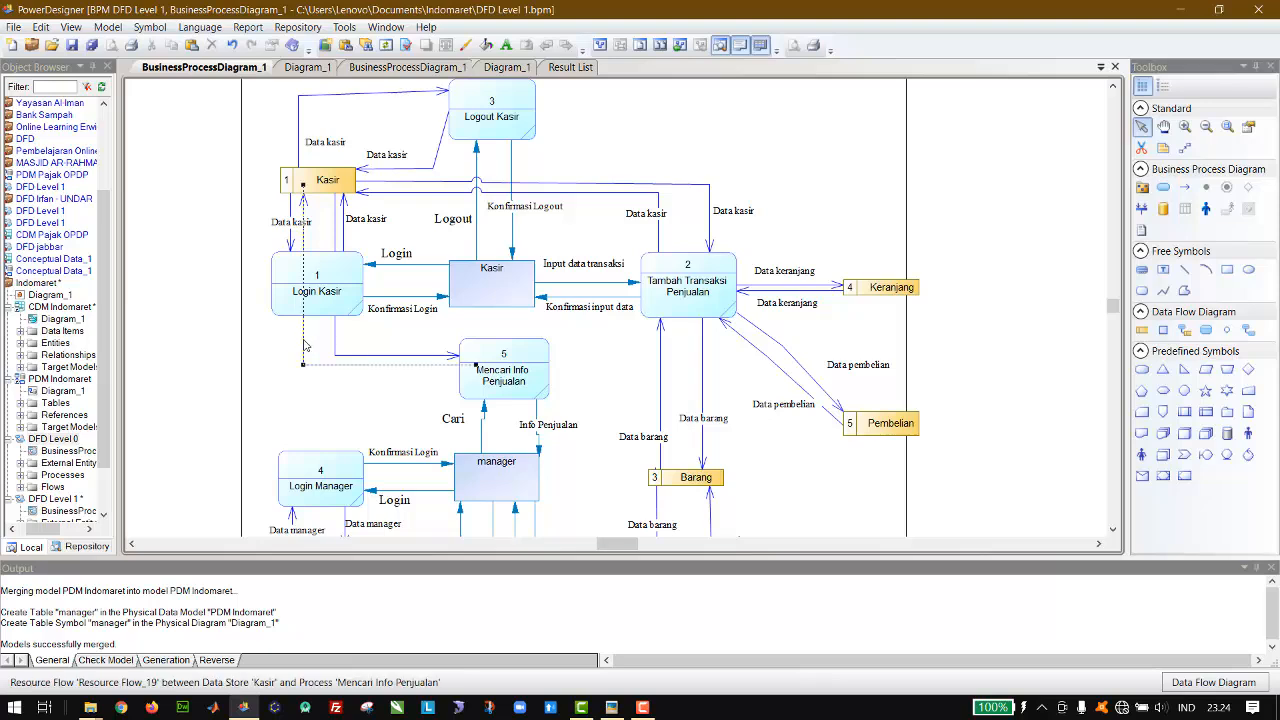
drag(304, 341, 207, 338)
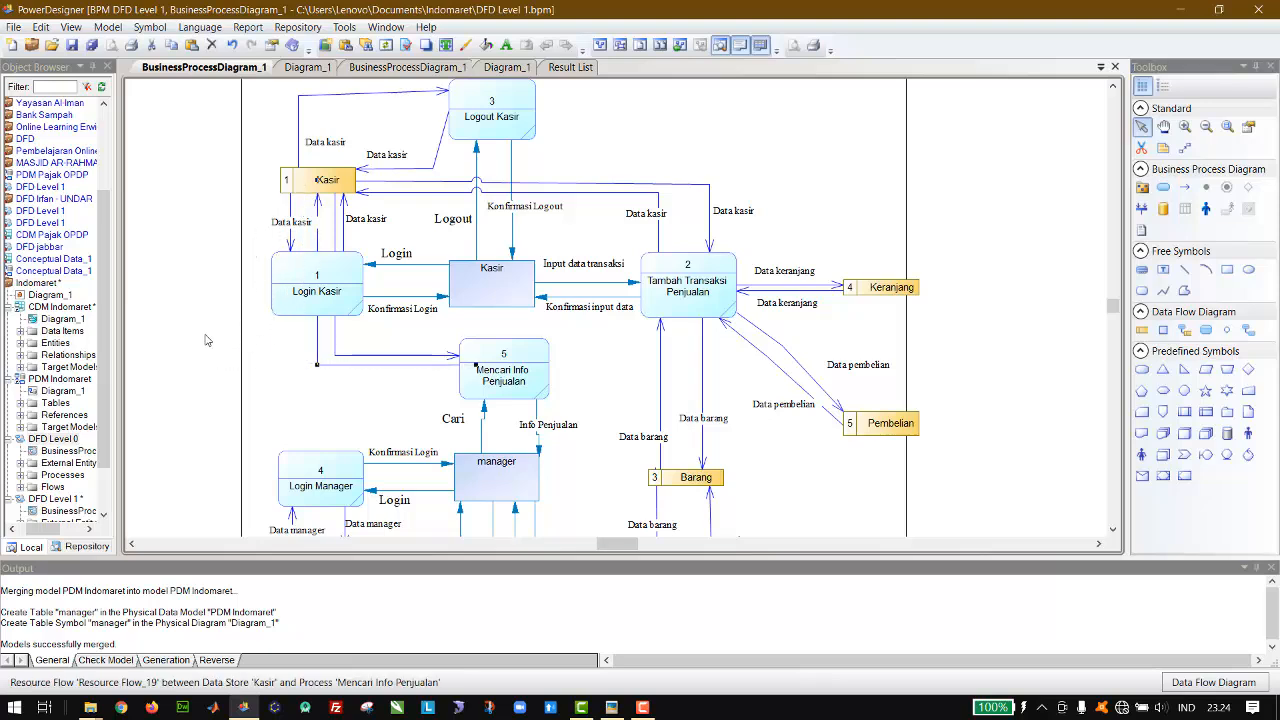
Step: Shift the Kasir data store to the left and widen it on its right side to span above Login Kasir
click(302, 189)
key(Left)
key(Left)
key(Left)
key(Left)
key(Left)
key(Left)
key(Left)
key(Left)
key(Left)
key(Left)
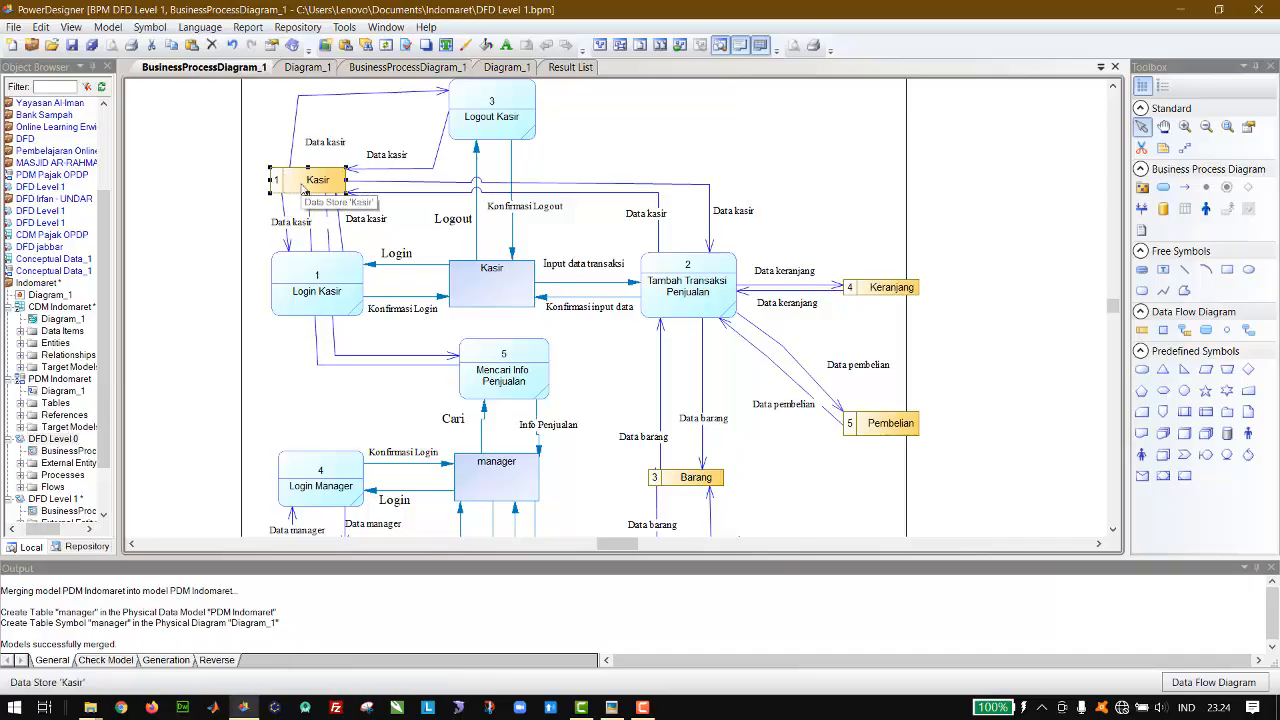
key(Left)
key(Left)
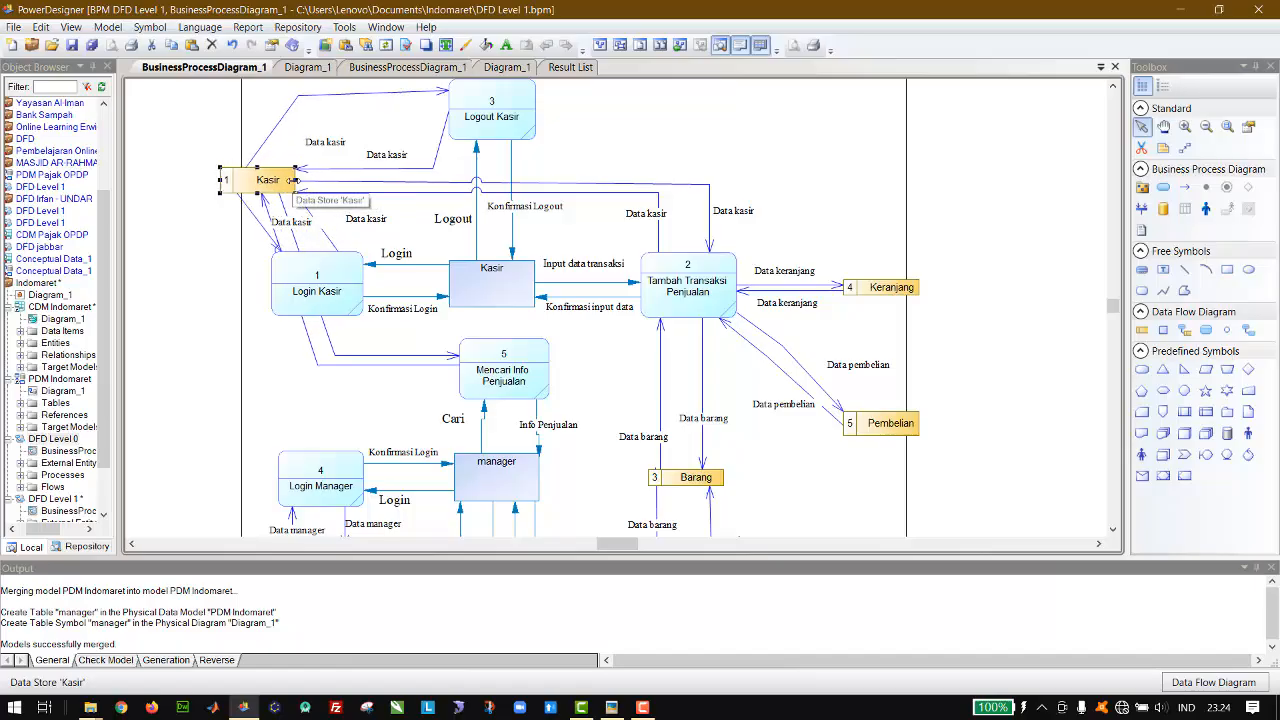
drag(297, 180, 367, 180)
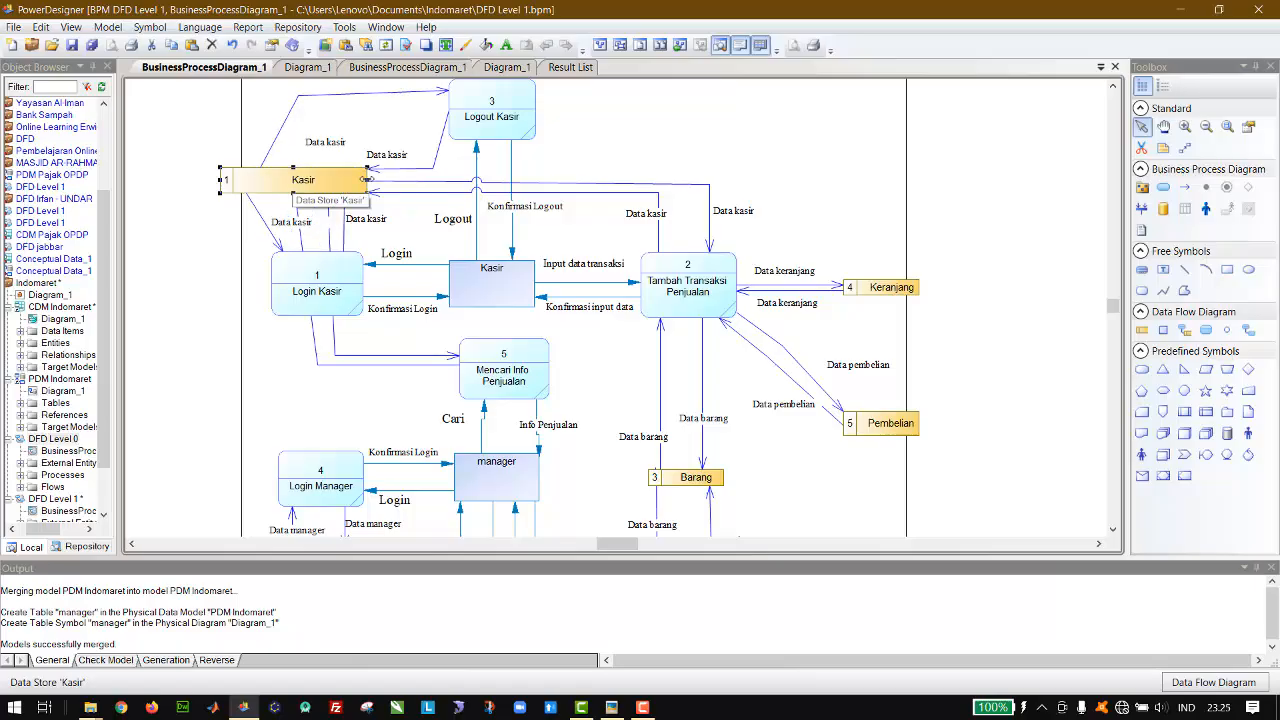
Step: Reposition the Kasir data store ends of the outgoing flows to Logout Kasir and Login Kasir closer to those processes
click(256, 180)
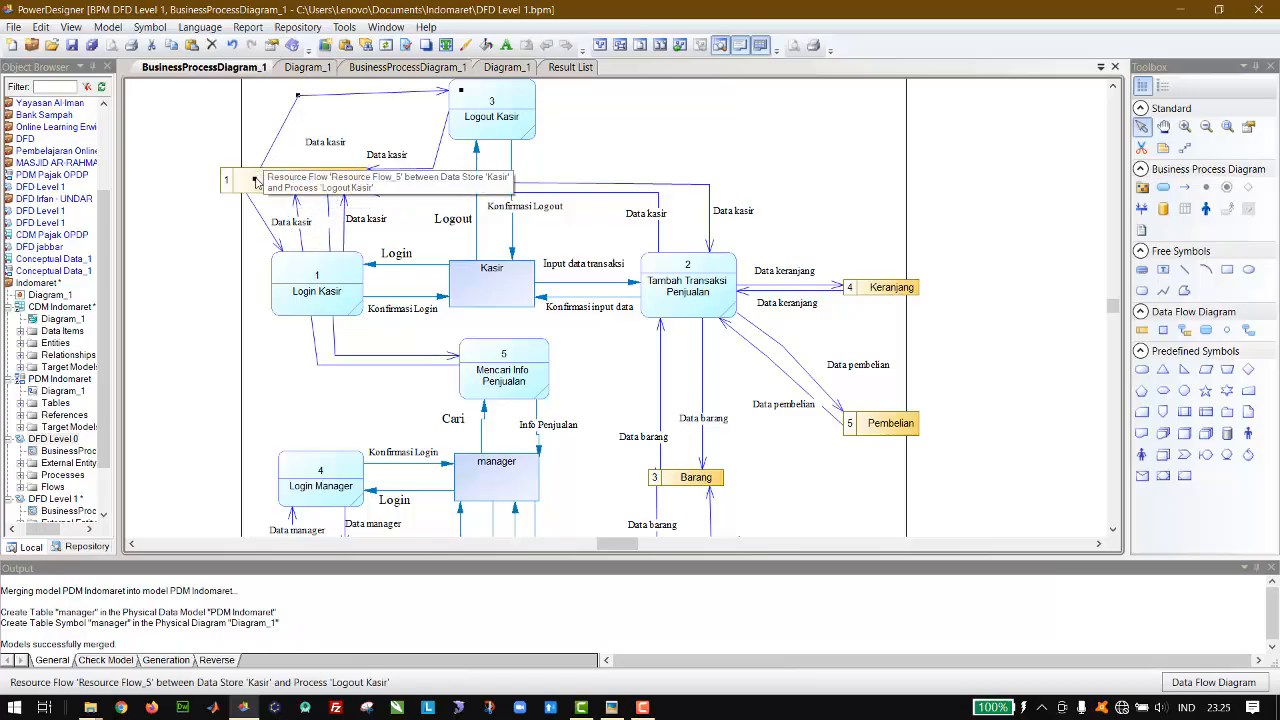
drag(256, 182, 290, 182)
click(272, 182)
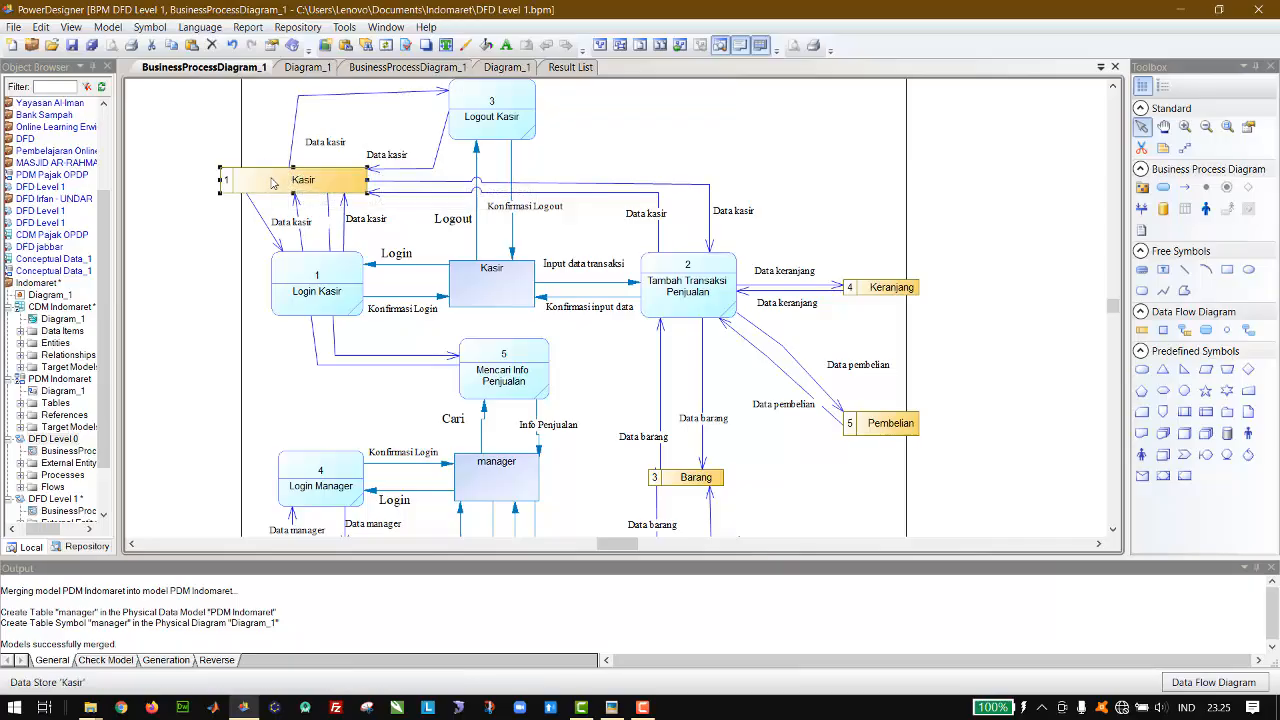
click(246, 200)
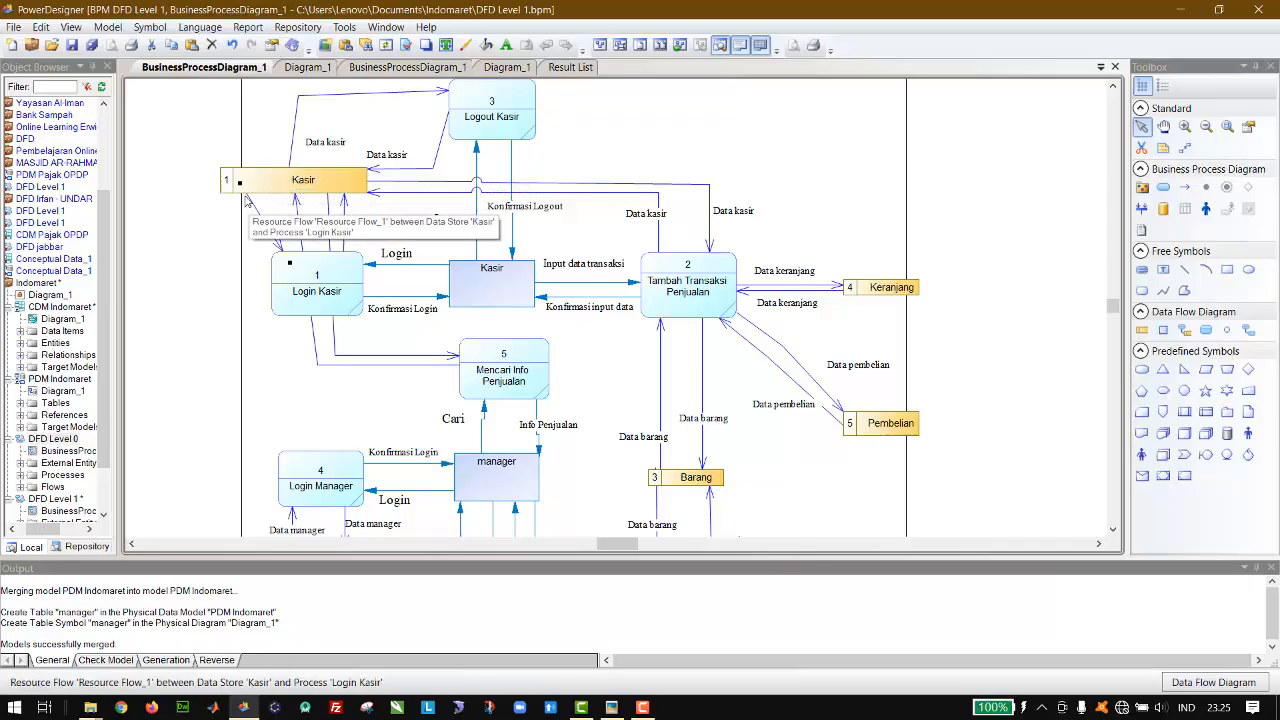
drag(242, 184, 274, 182)
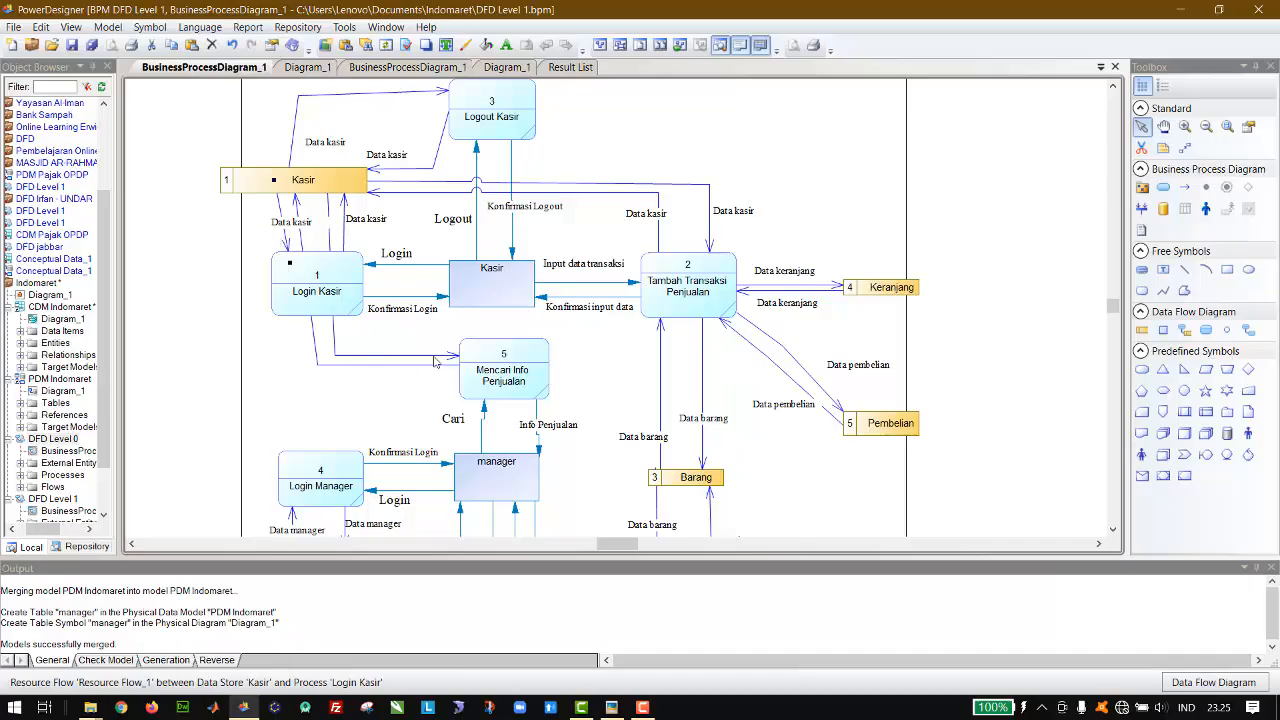
Step: Route both flows between the Kasir data store and Mencari Info Penjualan around the left of Login Kasir, spaced apart
click(477, 380)
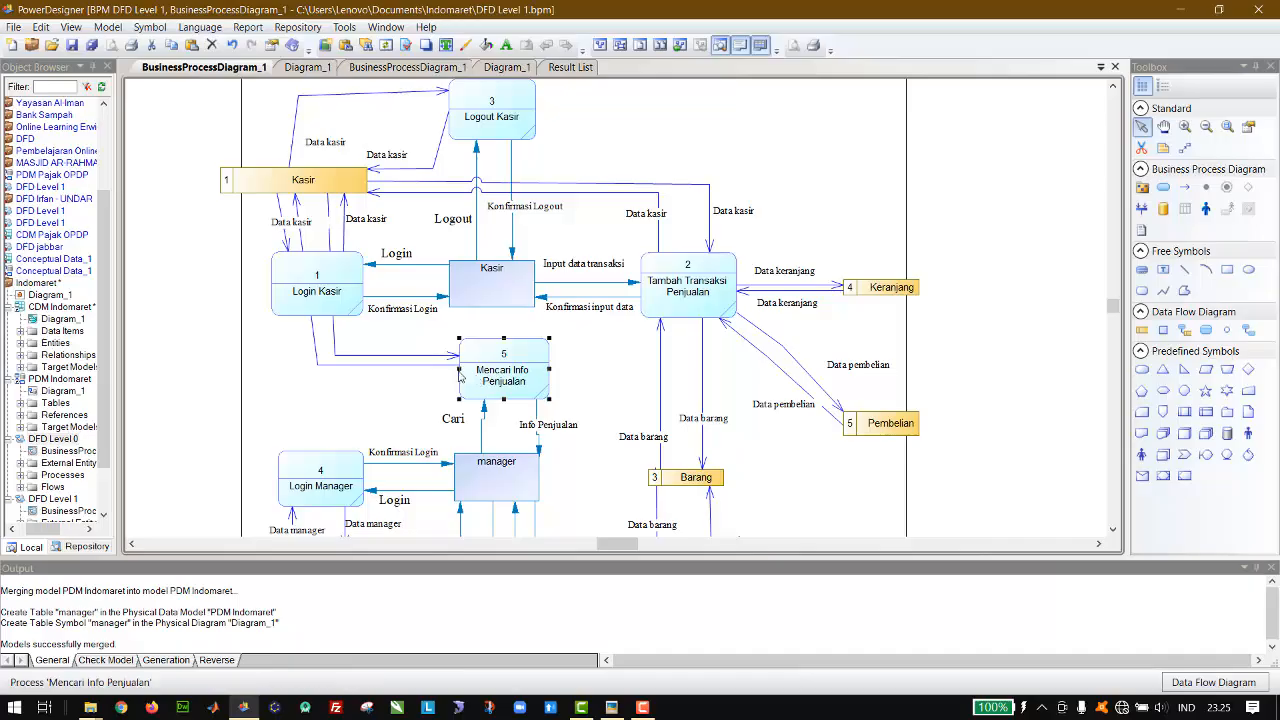
click(316, 340)
drag(316, 340, 248, 368)
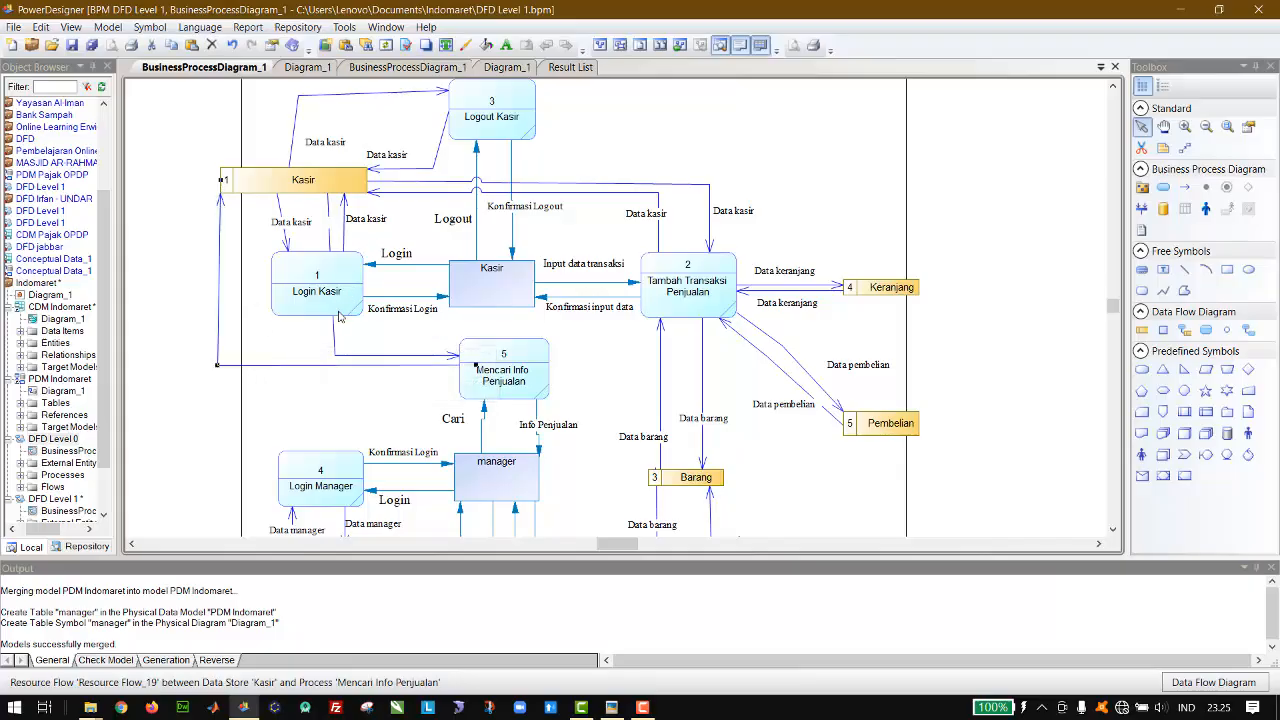
drag(339, 316, 243, 353)
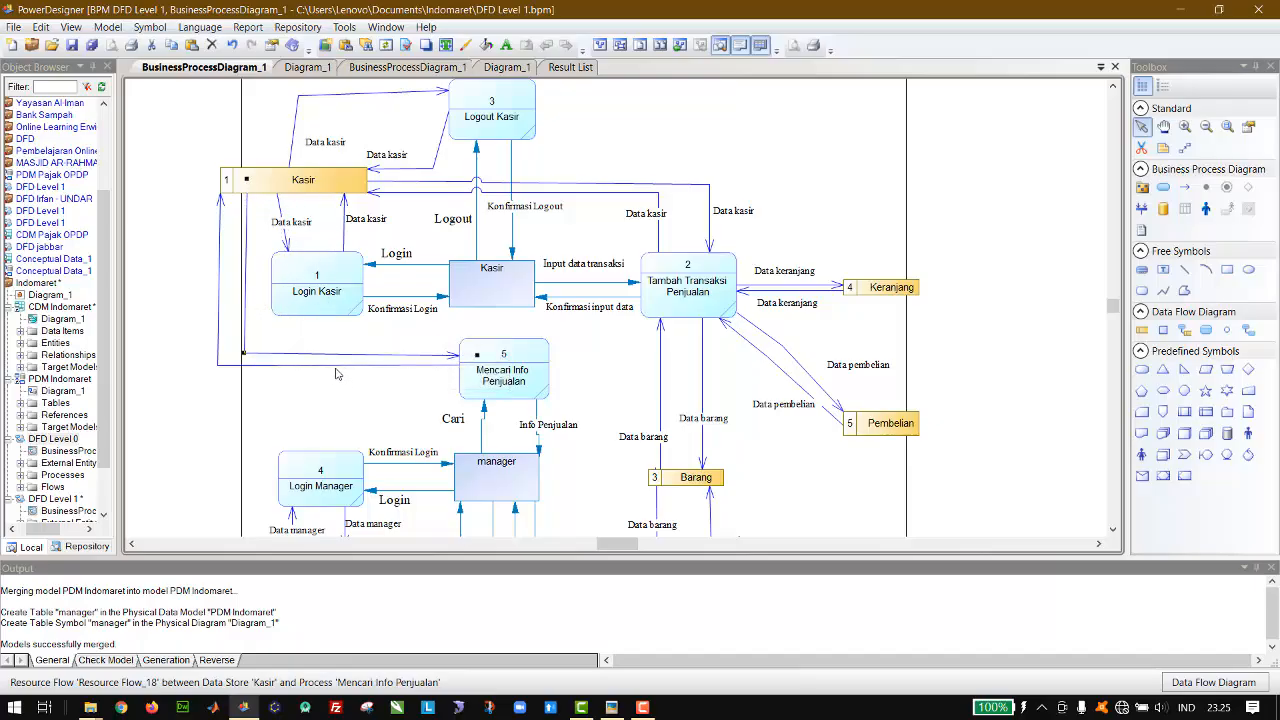
drag(334, 371, 334, 397)
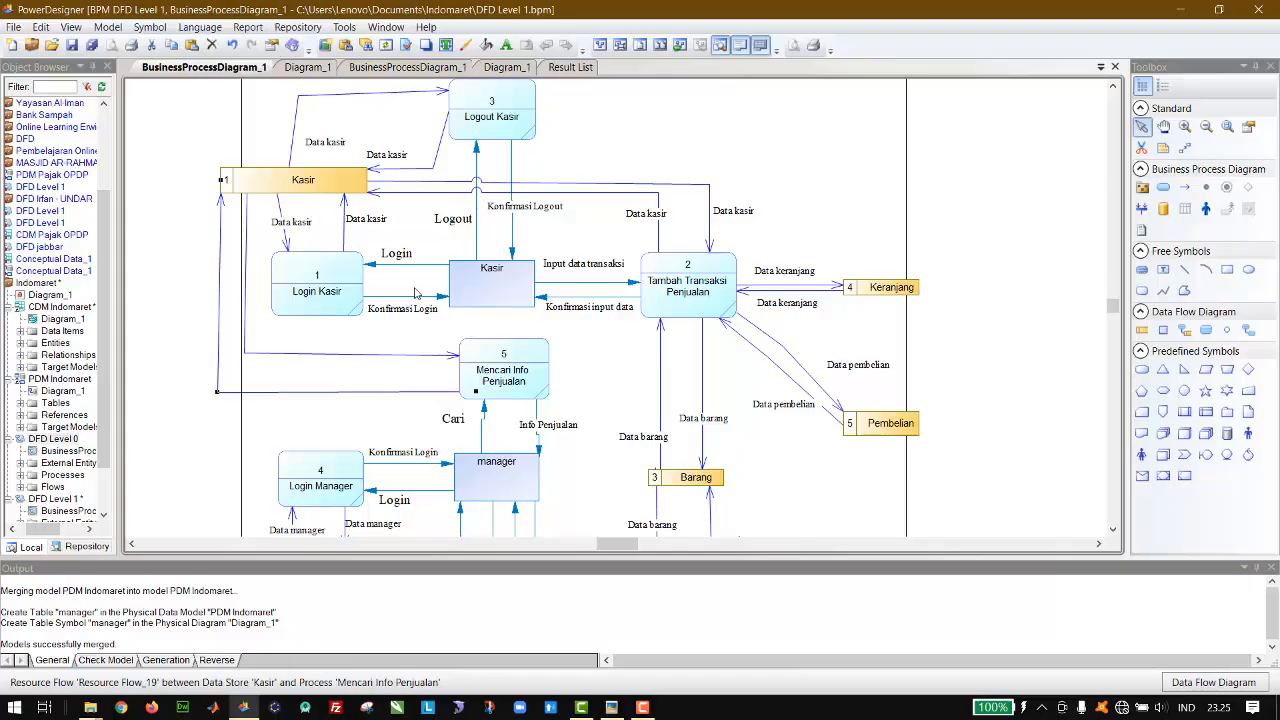
Step: Duplicate the Data kasir label twice and place the copies beside the two flows between Kasir and Mencari Info Penjualan
click(297, 228)
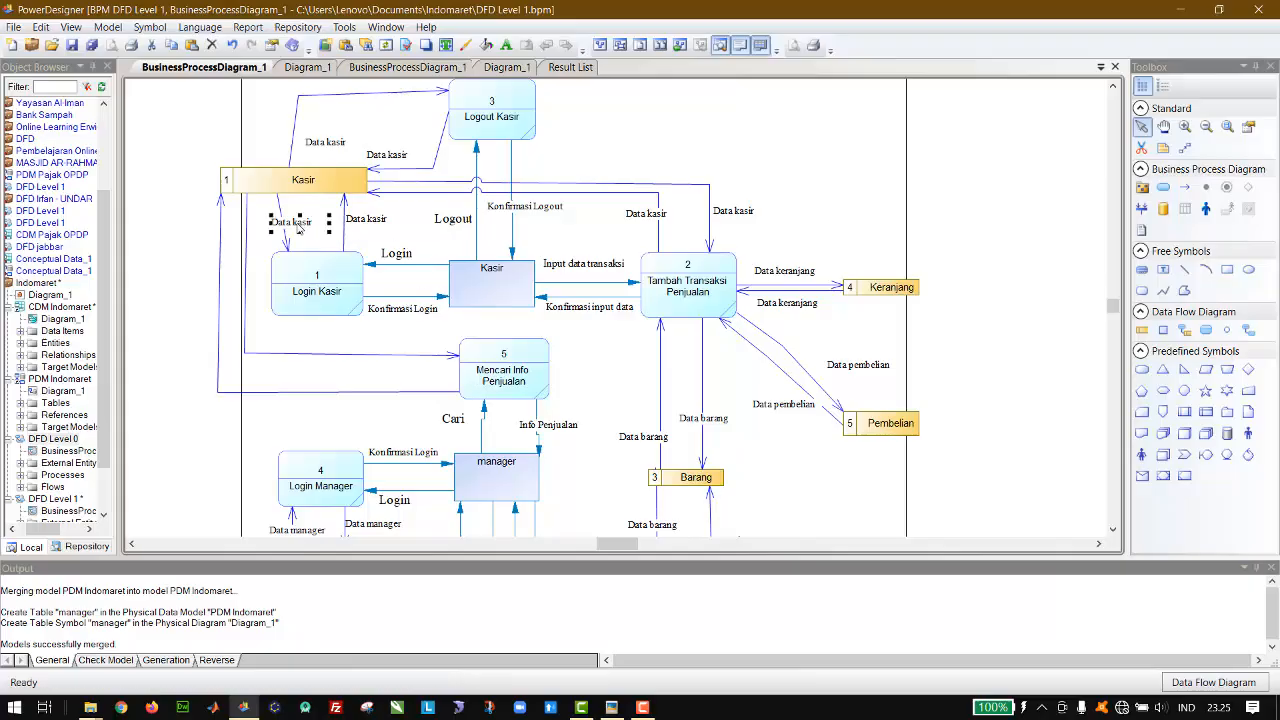
key(ctrl+v)
drag(297, 226, 289, 230)
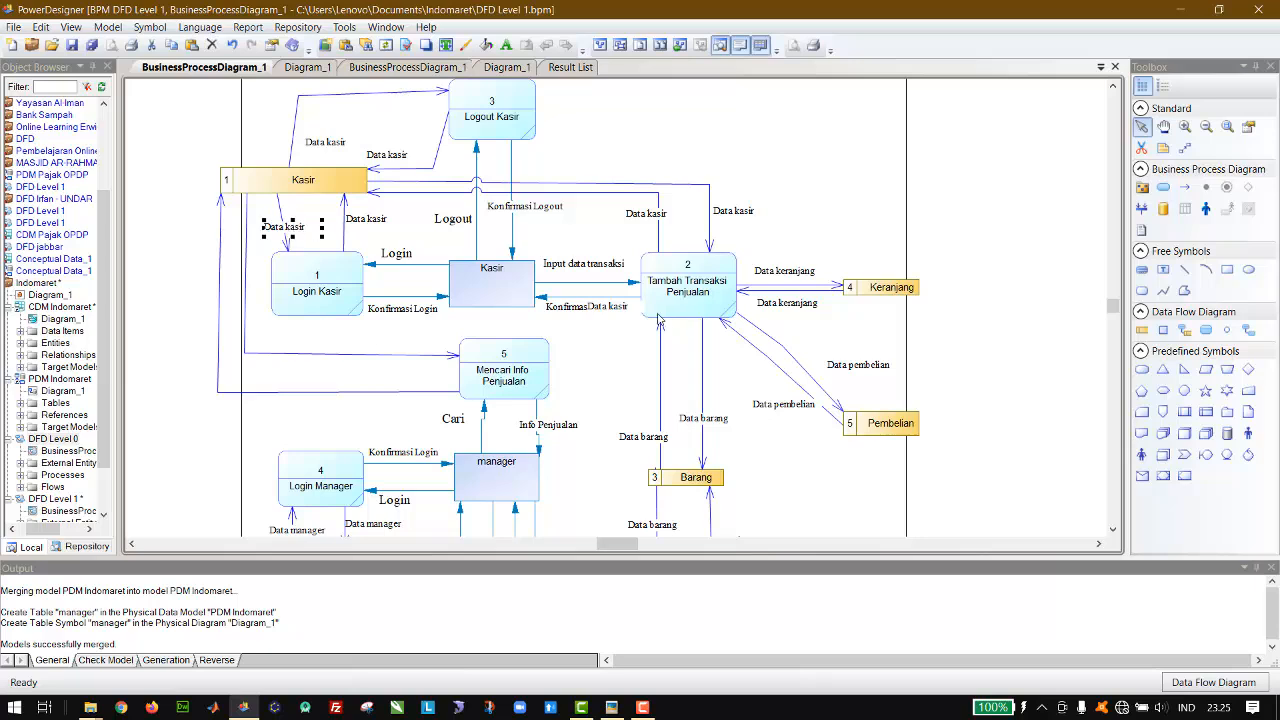
drag(615, 313, 250, 393)
key(ctrl+v)
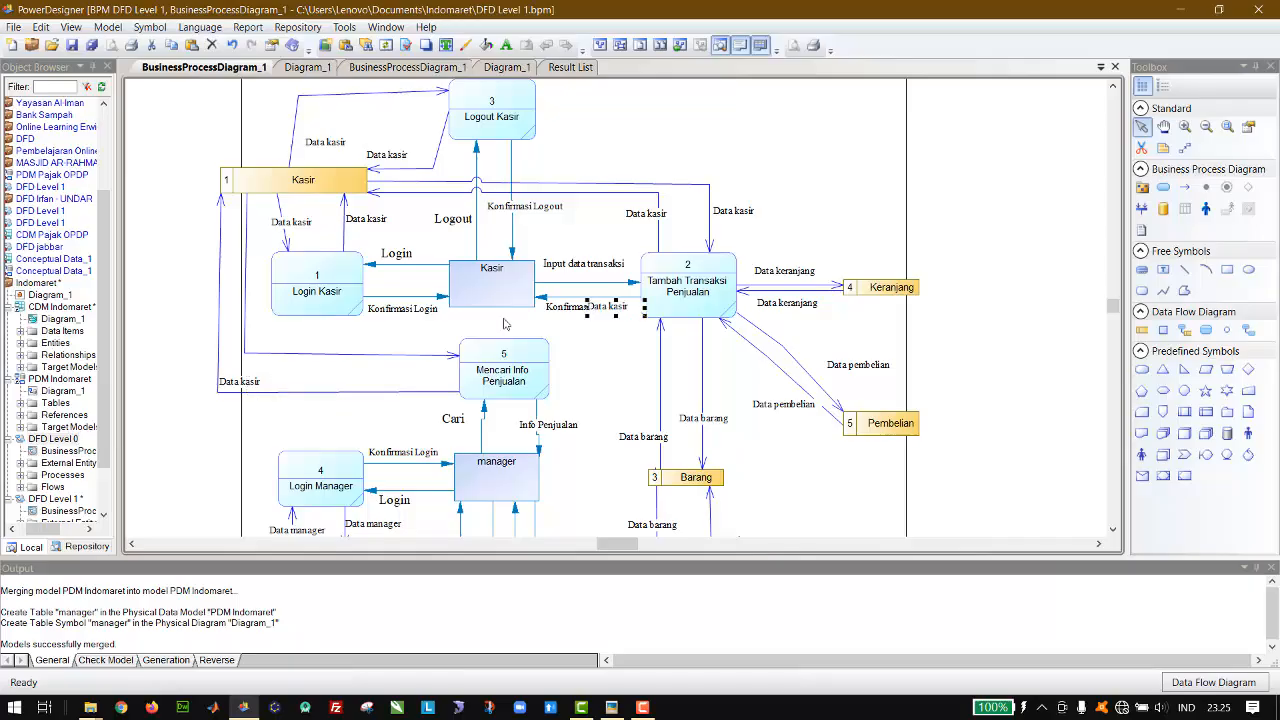
drag(614, 312, 291, 350)
Step: Draw resource flows in both directions between the Barang data store and the Mencari Info Penjualan process
click(1184, 330)
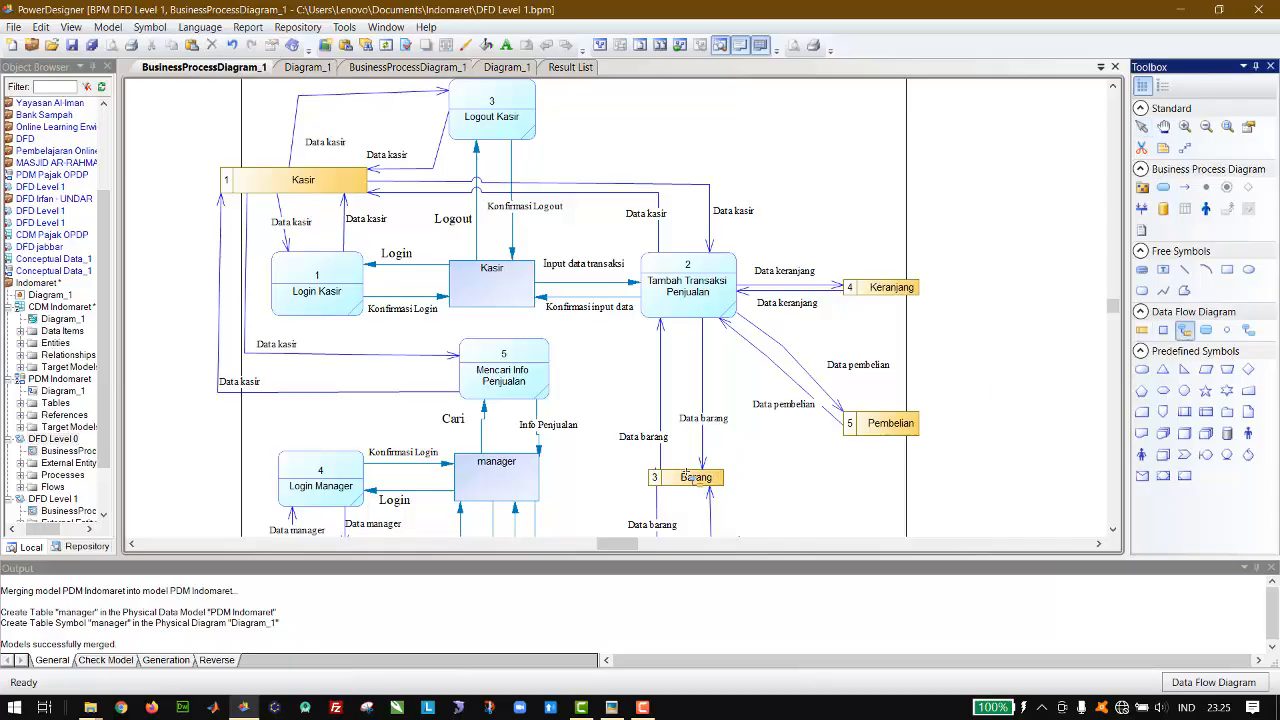
mouse_move(696, 477)
mouse_down()
mouse_move(520, 376)
mouse_move(706, 463)
mouse_move(712, 480)
mouse_up()
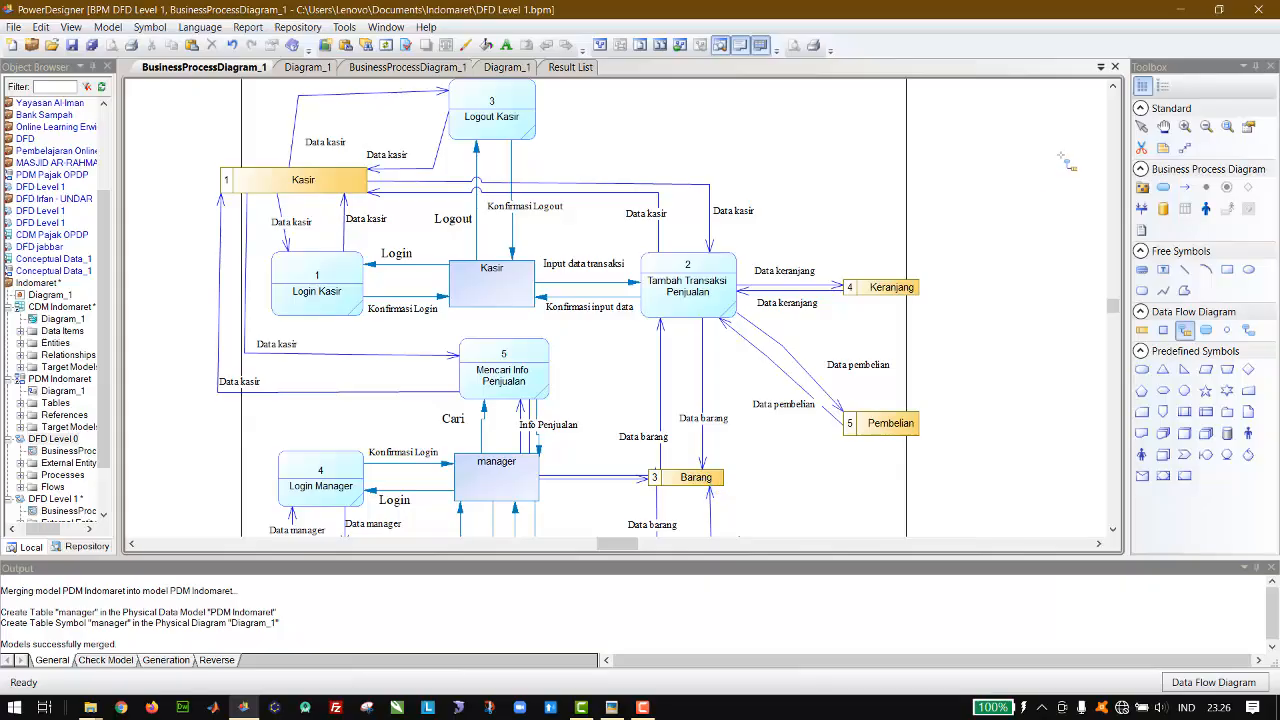
click(1142, 127)
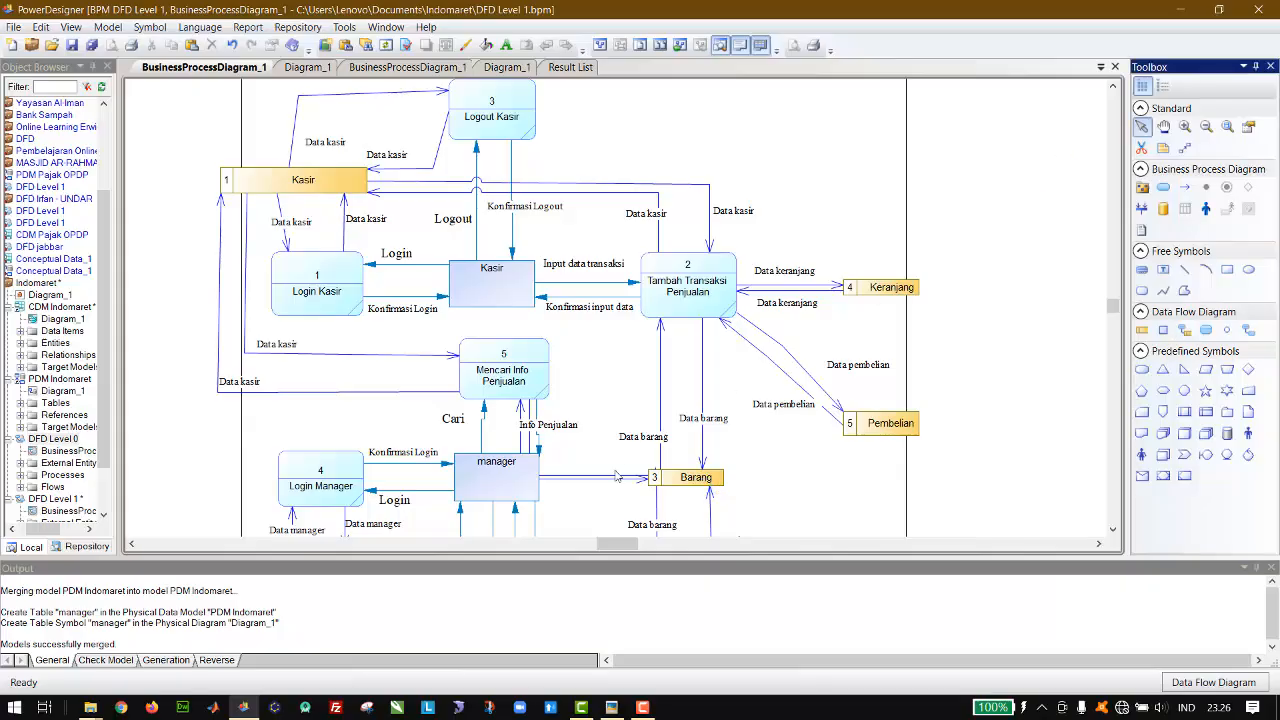
Step: Shift the flow from Barang to Tambah Transaksi Penjualan to the right and move the two Data barang labels clear of the flows
click(661, 411)
drag(661, 411, 737, 437)
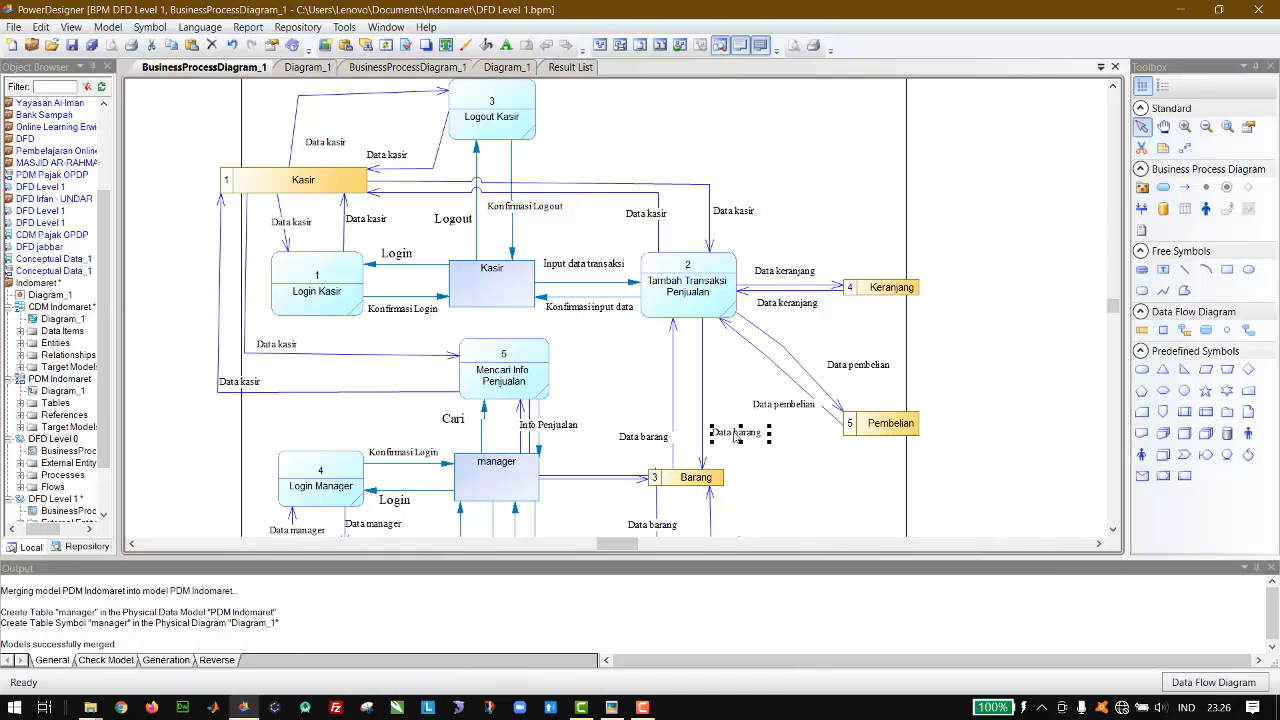
click(673, 441)
drag(663, 345, 664, 347)
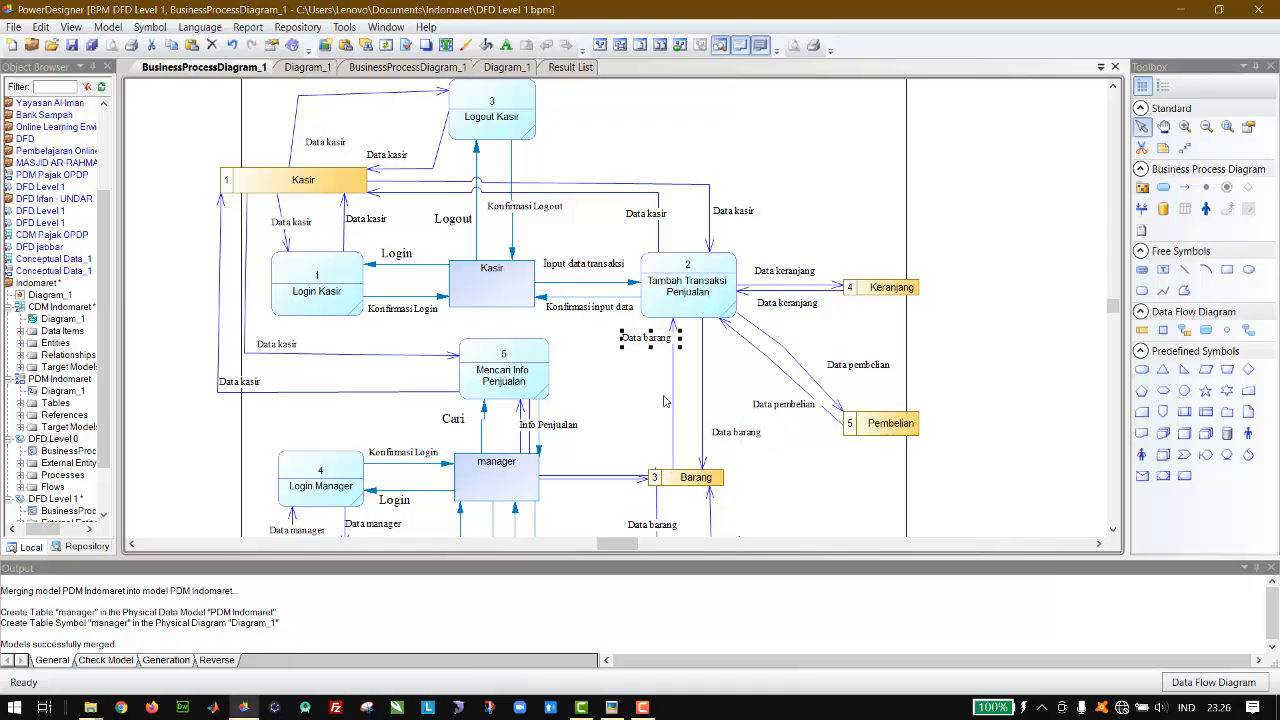
Step: Reroute the flow from Barang to Mencari Info Penjualan around the manager entity, shifting the neighbouring Tambah Transaksi Penjualan flow right for clearance
click(617, 478)
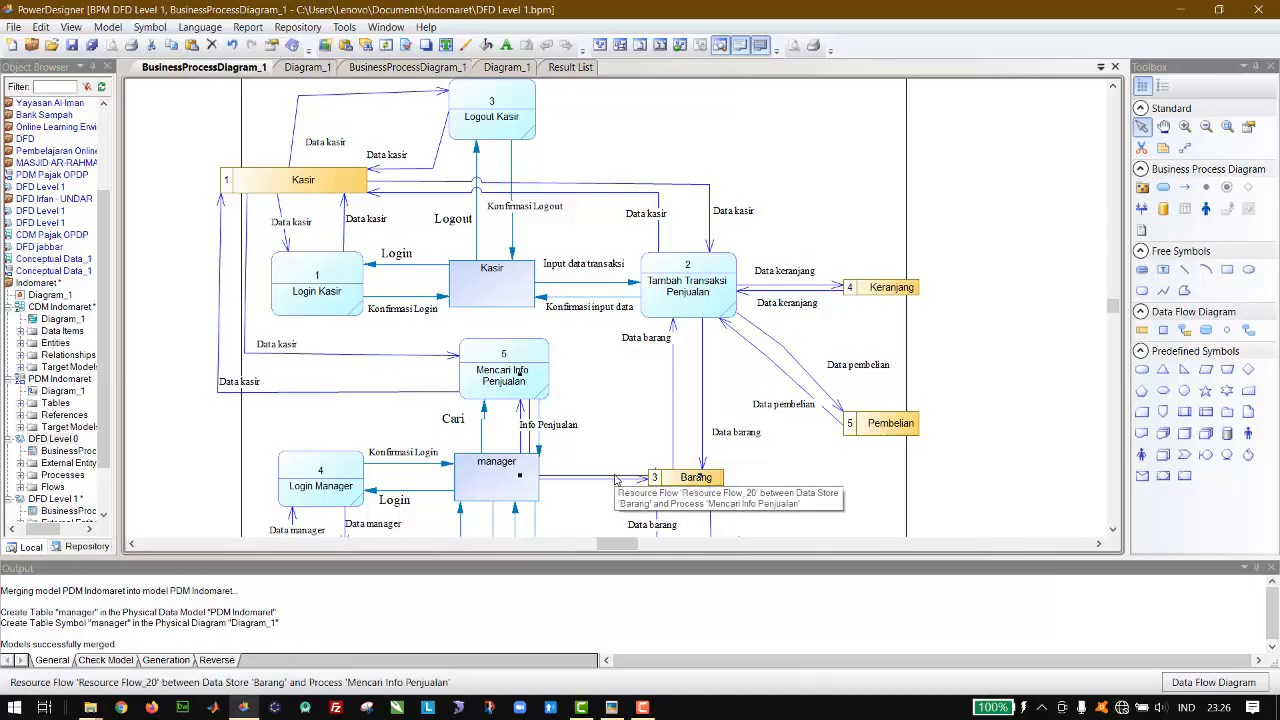
drag(655, 421, 677, 382)
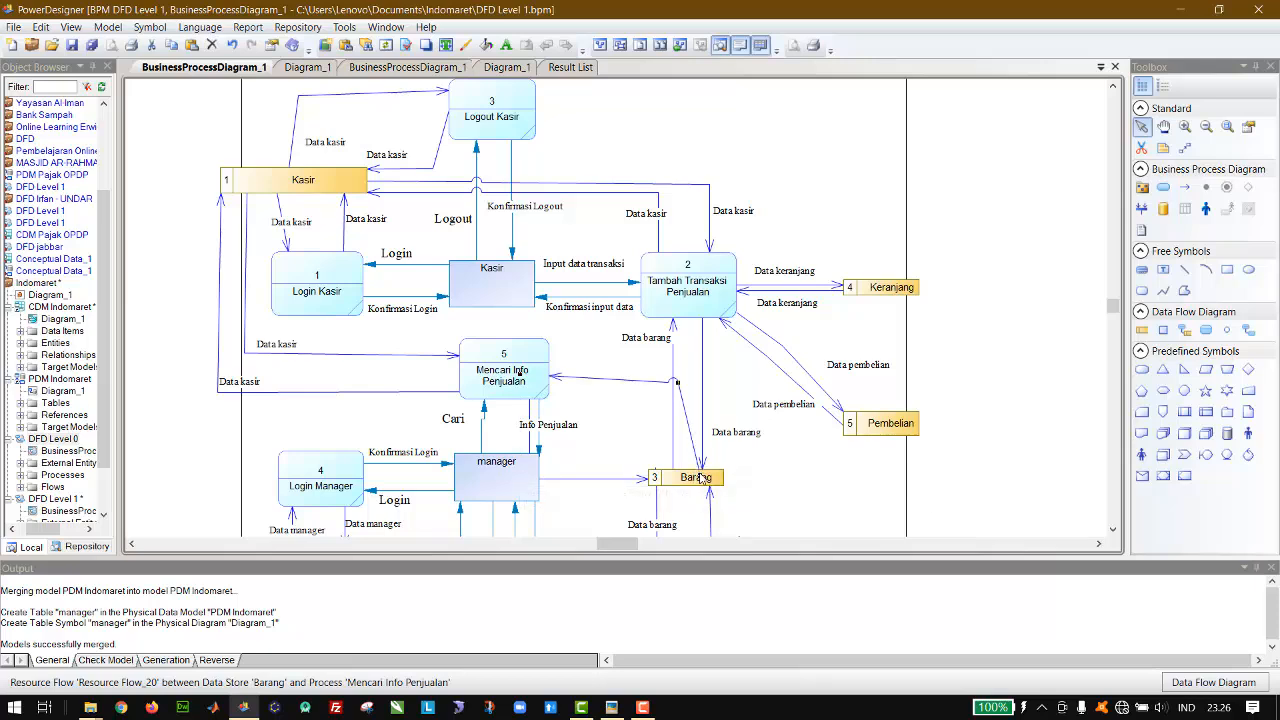
drag(698, 470, 660, 474)
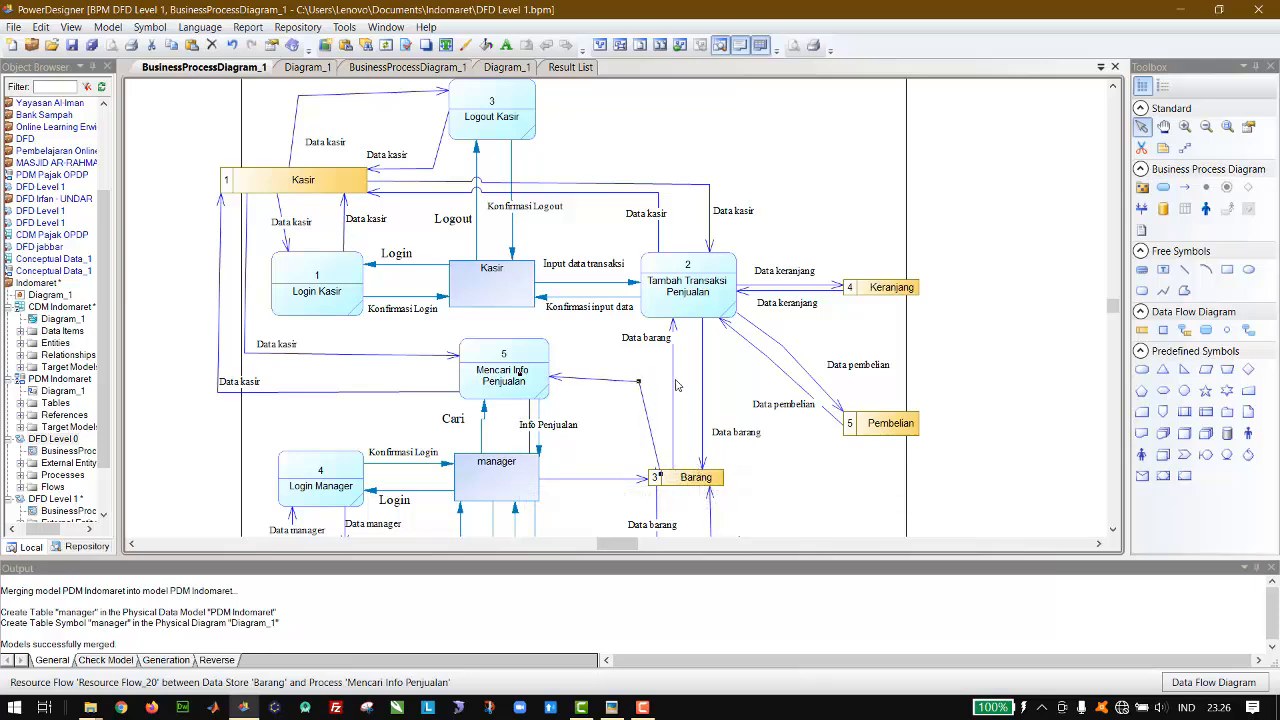
drag(675, 385, 683, 386)
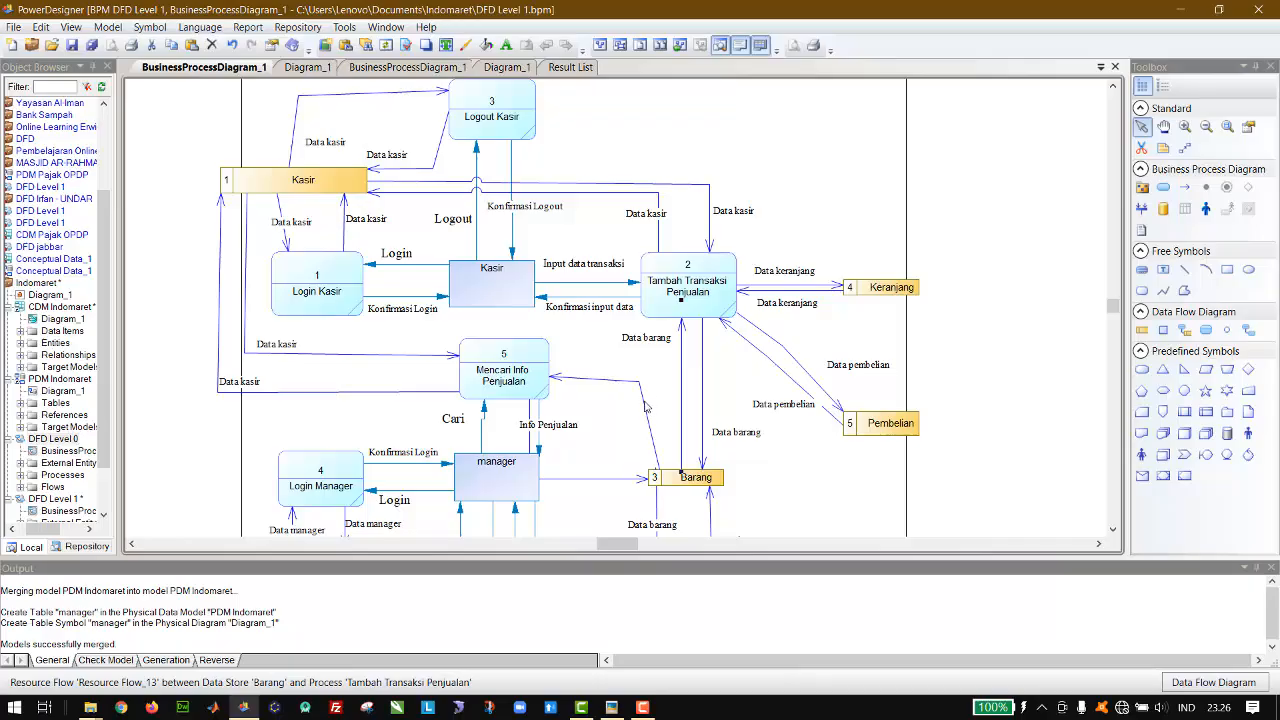
click(645, 405)
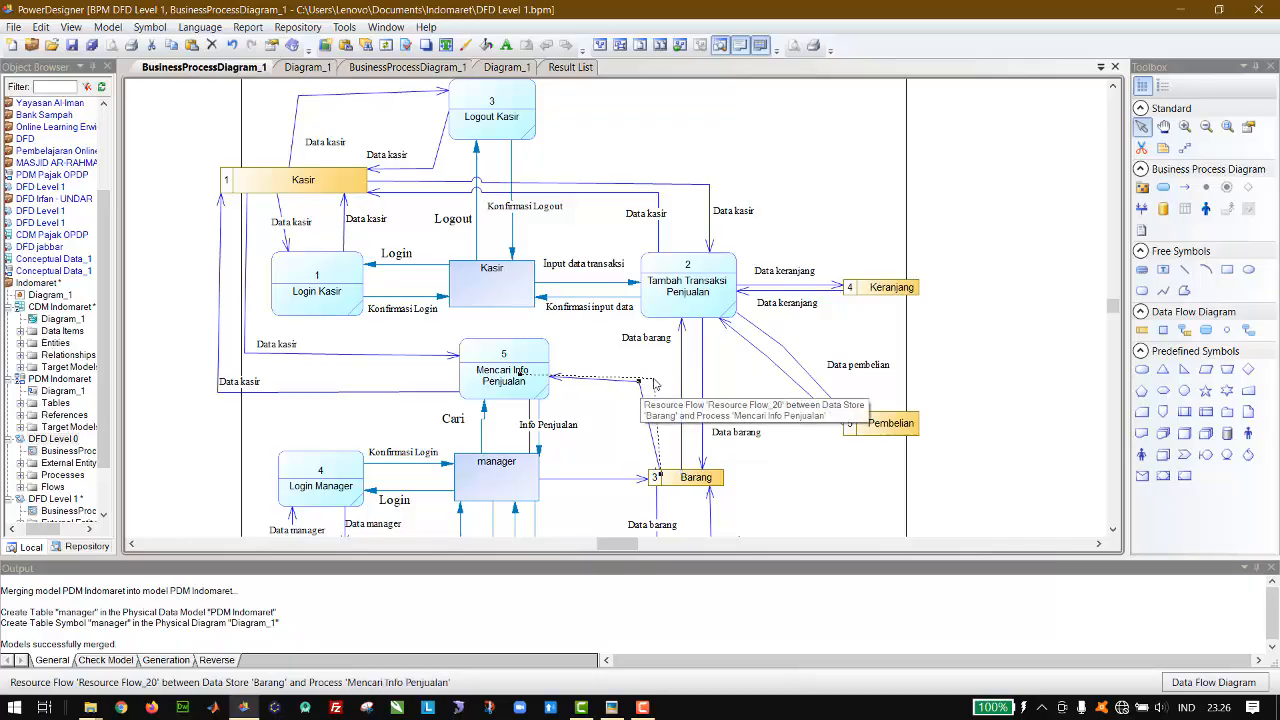
drag(653, 383, 668, 407)
Step: Reroute the flow from Mencari Info Penjualan to Barang below the opposite flow, and raise the opposite flow to separate them
click(571, 479)
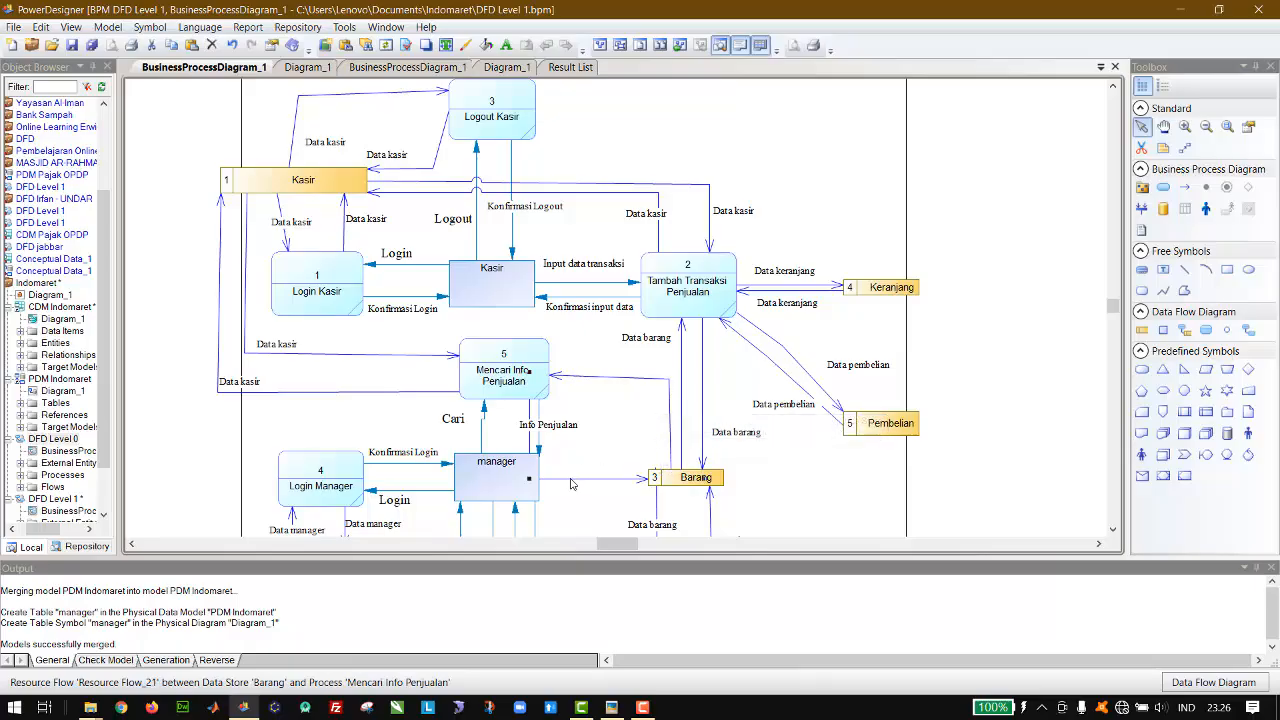
drag(529, 480, 667, 374)
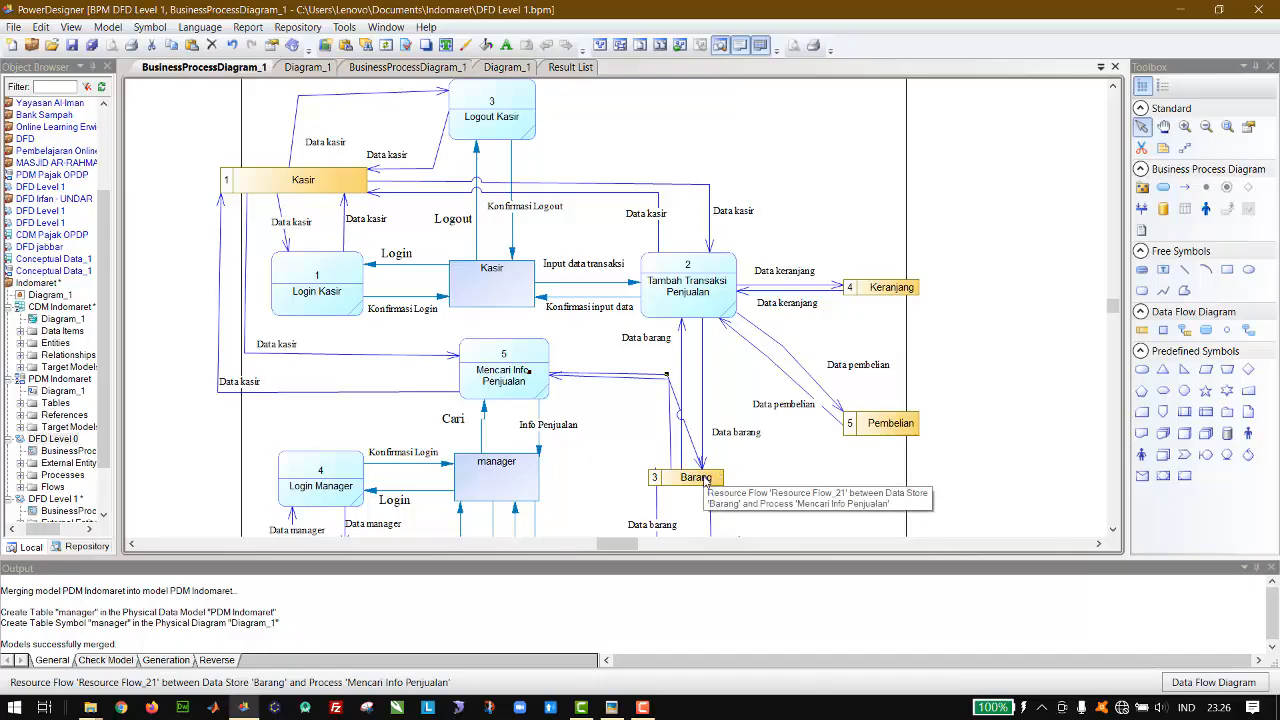
drag(704, 478, 650, 436)
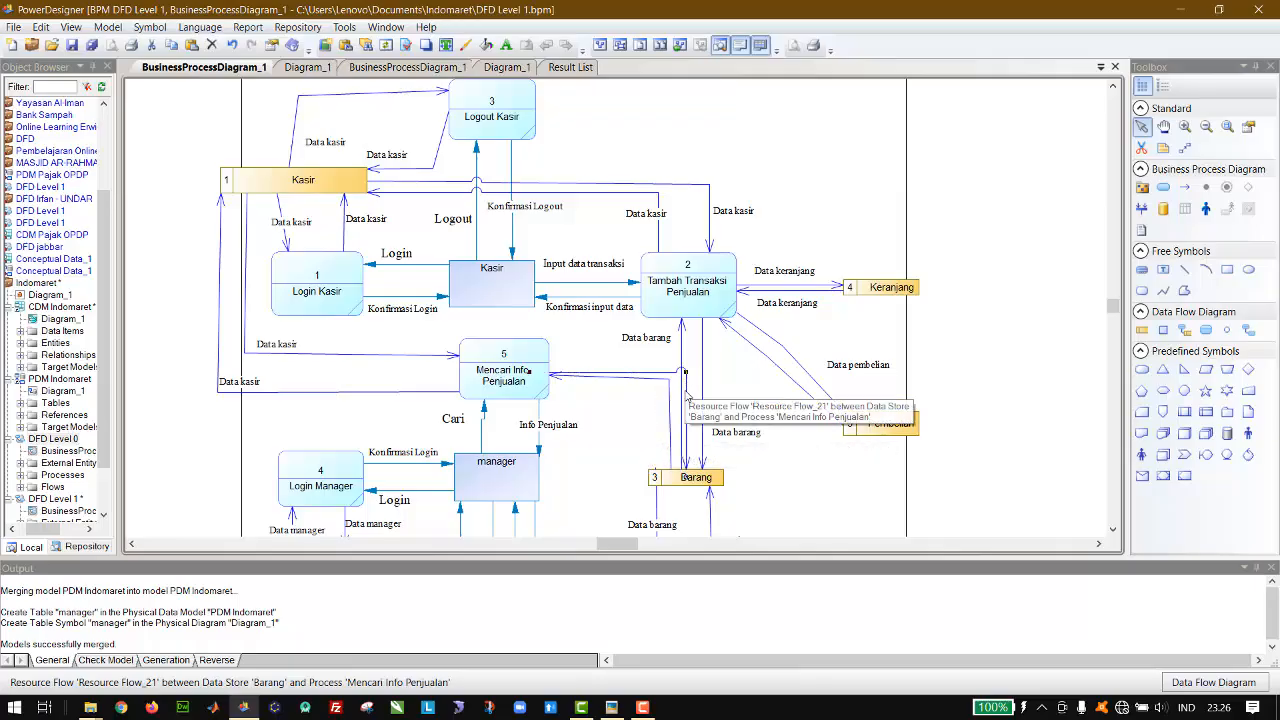
drag(686, 395, 628, 393)
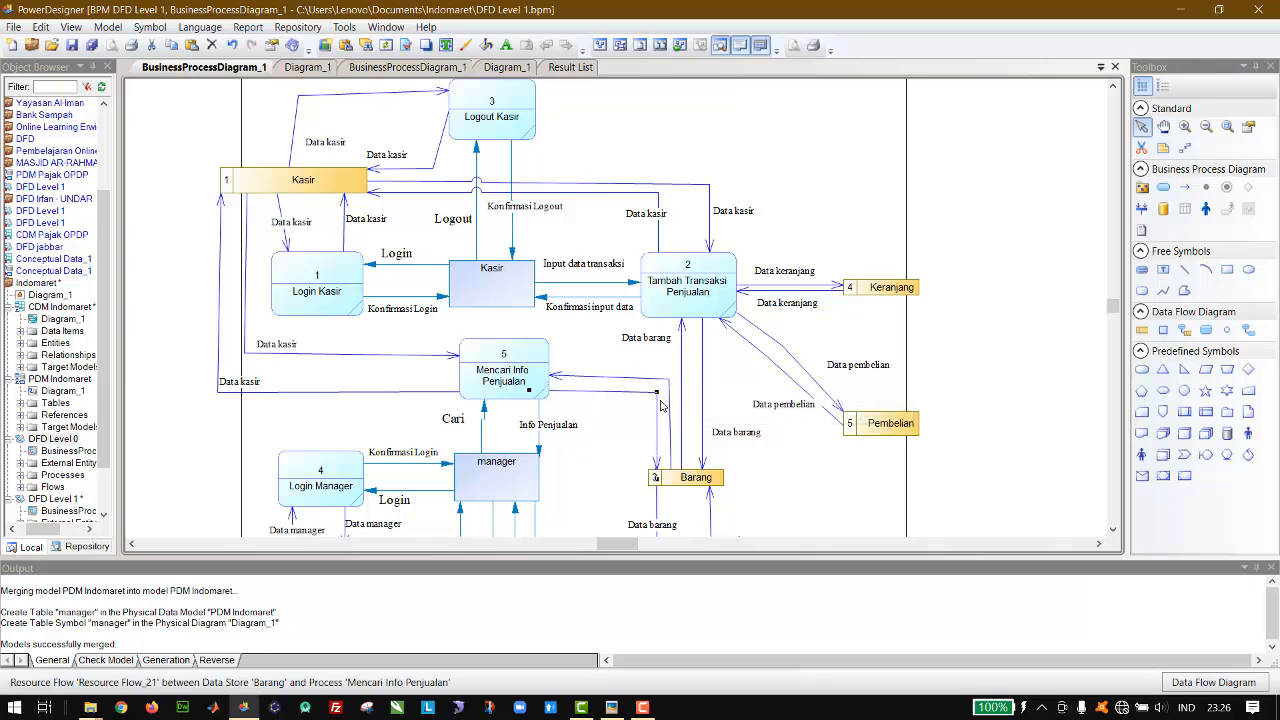
drag(646, 384, 645, 368)
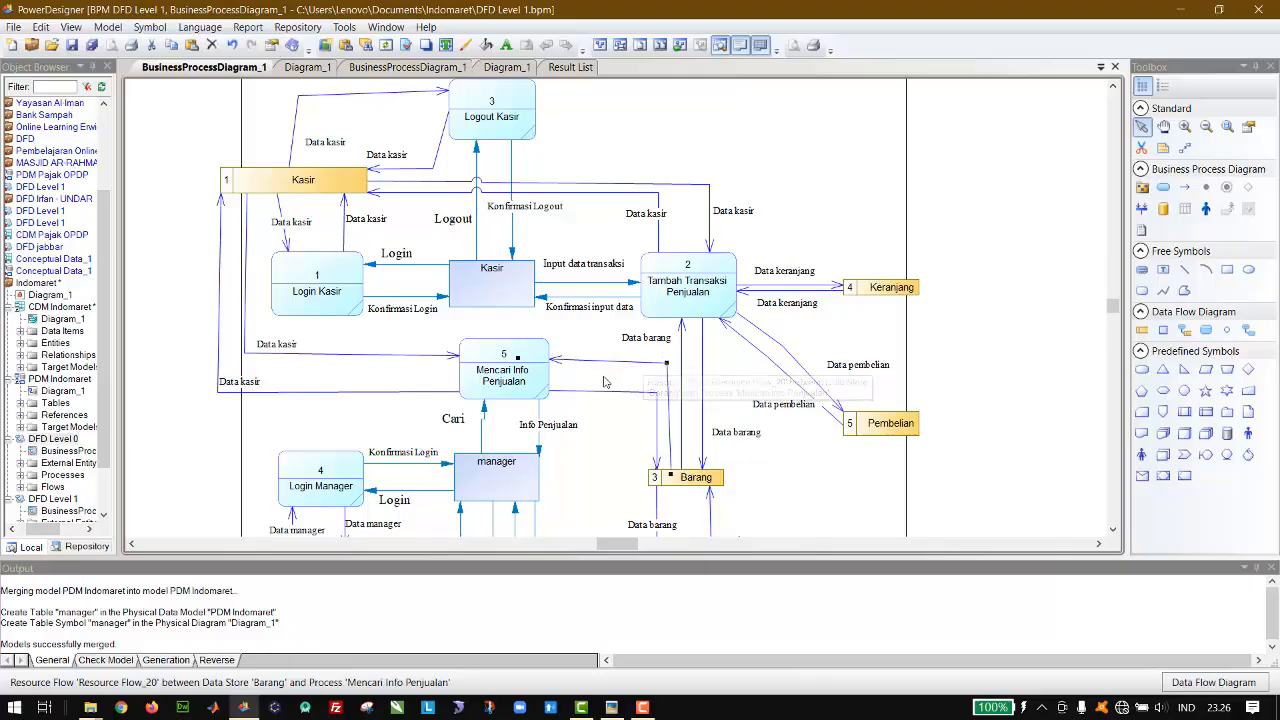
Step: Duplicate the Data barang label twice and place the copies beside the two flows between Barang and Mencari Info Penjualan
click(729, 436)
key(ctrl+v)
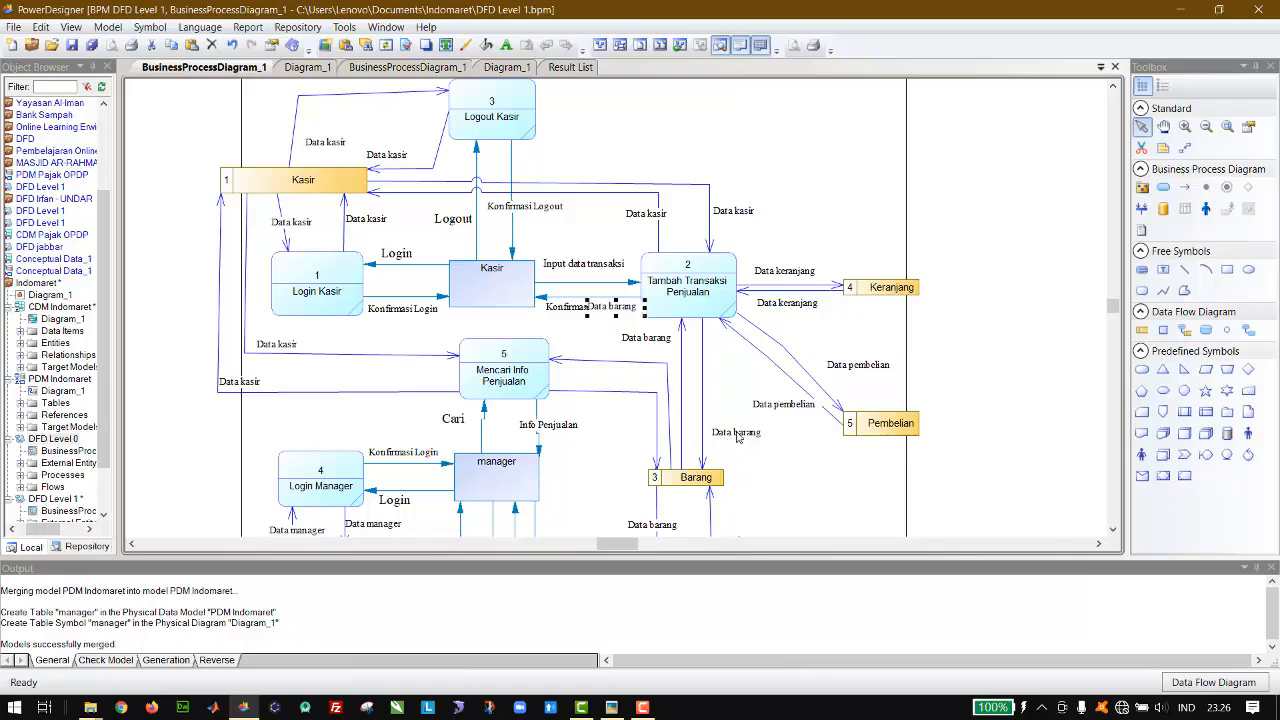
drag(604, 313, 595, 375)
key(ctrl+v)
drag(608, 314, 620, 416)
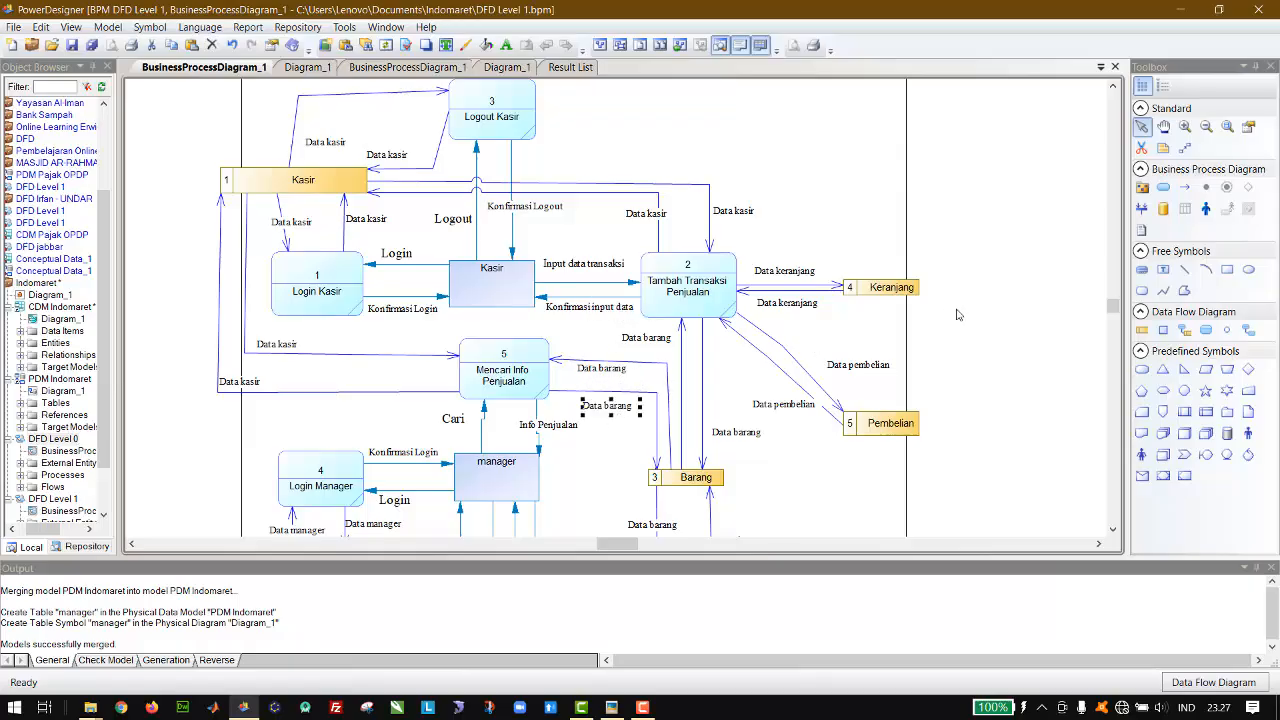
key(Up)
Step: Draw resource flows in both directions between the Pembelian data store and the Mencari Info Penjualan process
click(1184, 330)
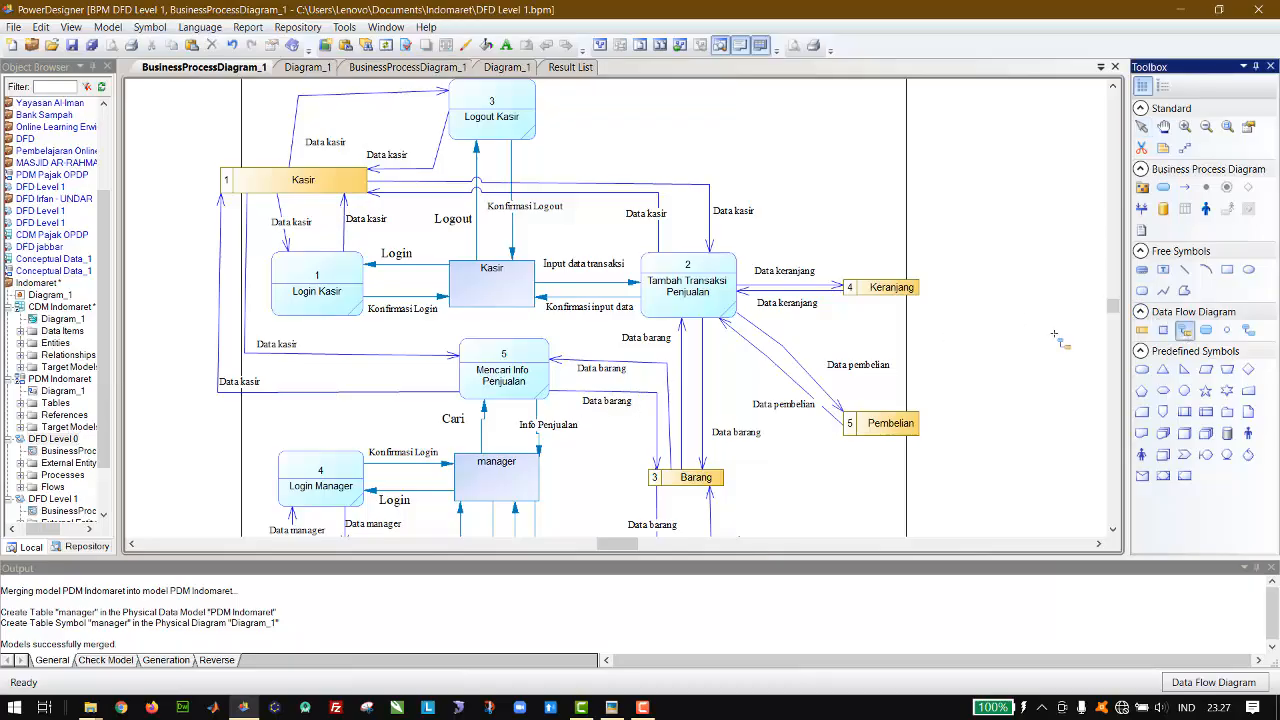
drag(878, 428, 527, 385)
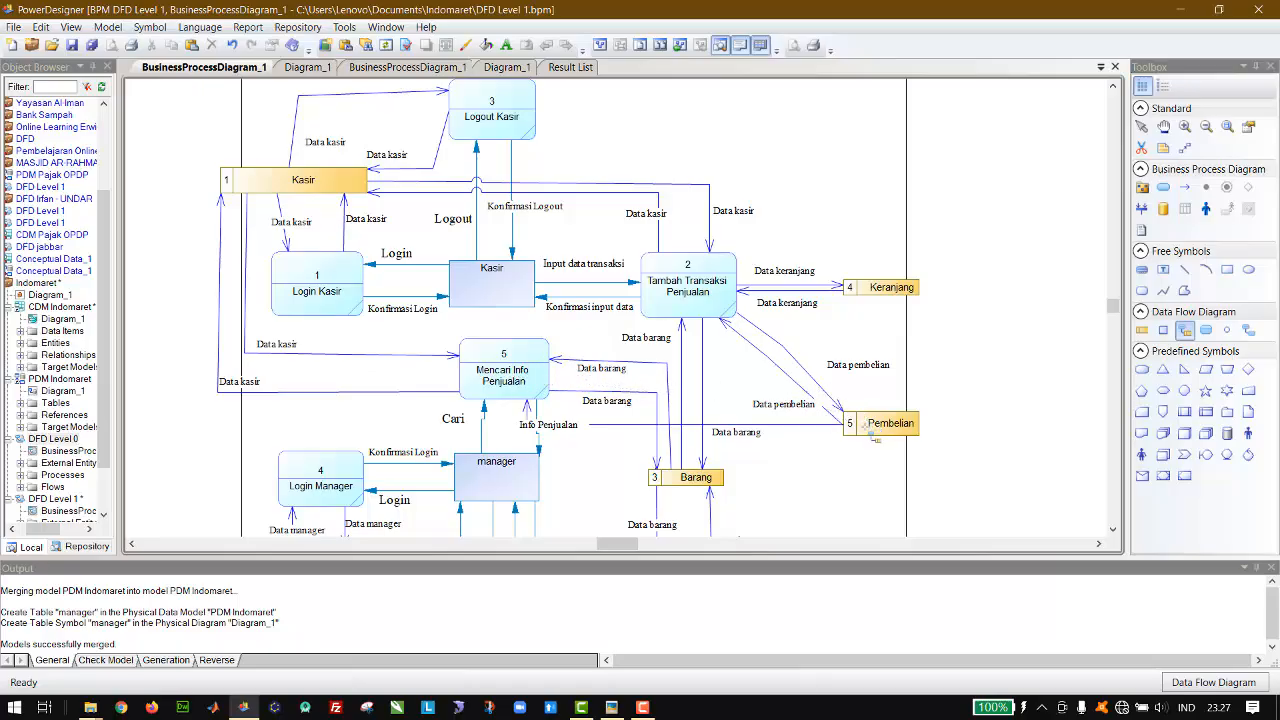
click(1143, 128)
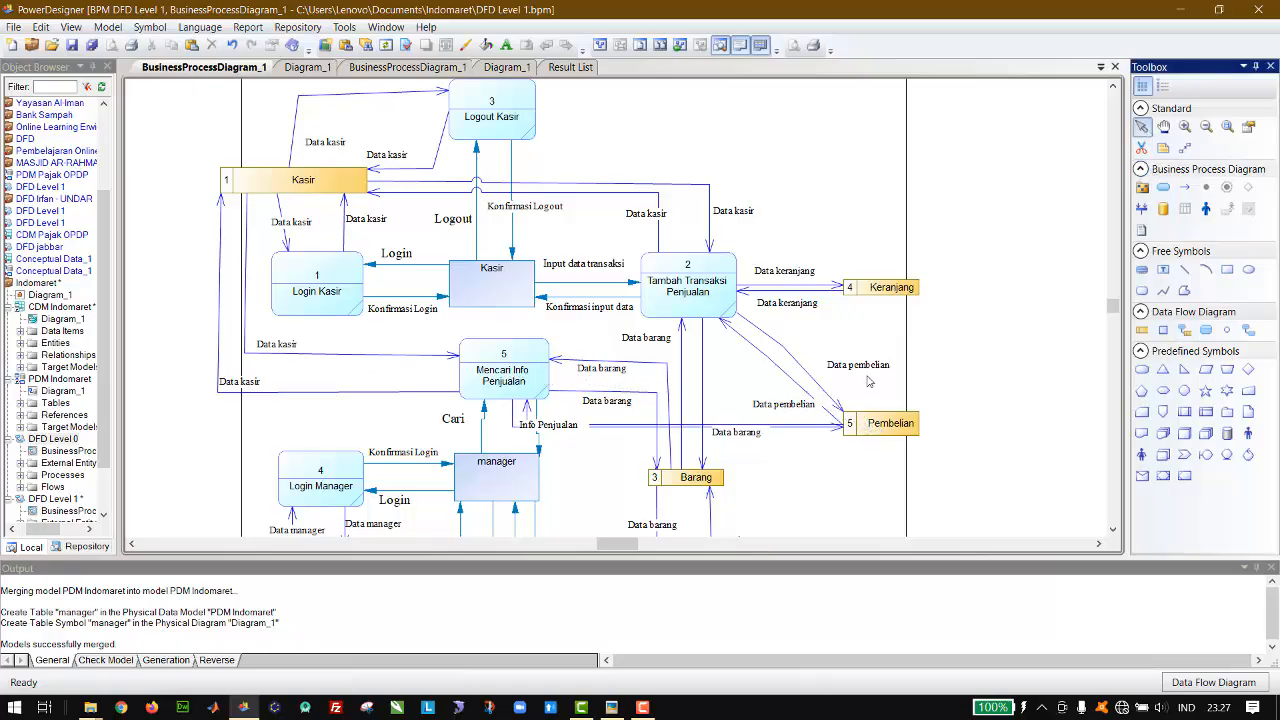
Step: Raise the Pembelian data store and reroute its two flows with Mencari Info Penjualan to attach at the process's right side
drag(880, 429, 883, 391)
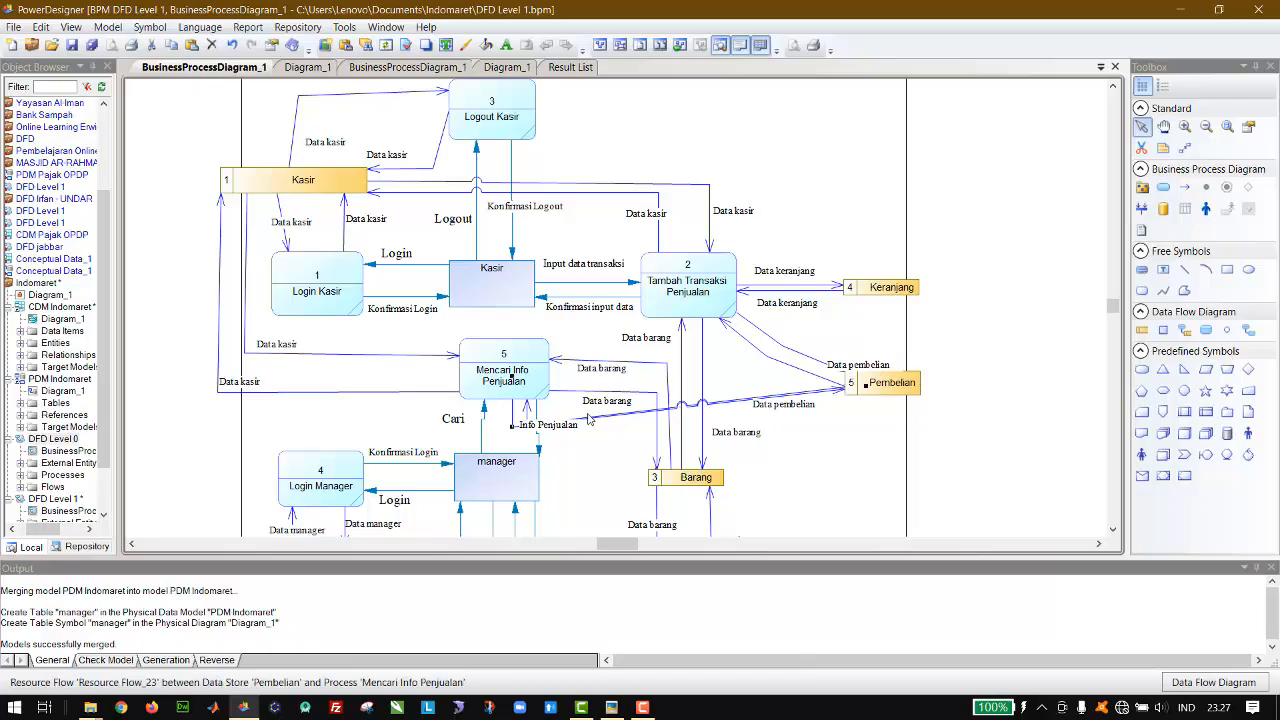
click(518, 428)
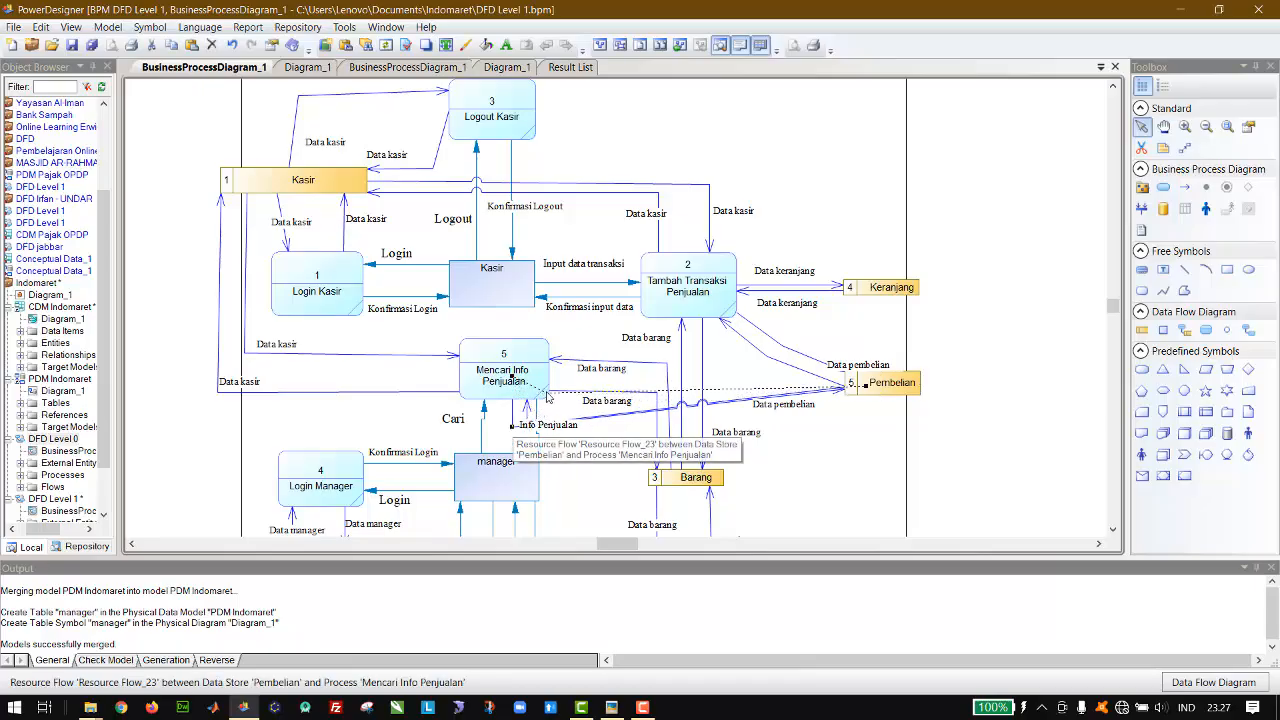
drag(550, 384, 549, 383)
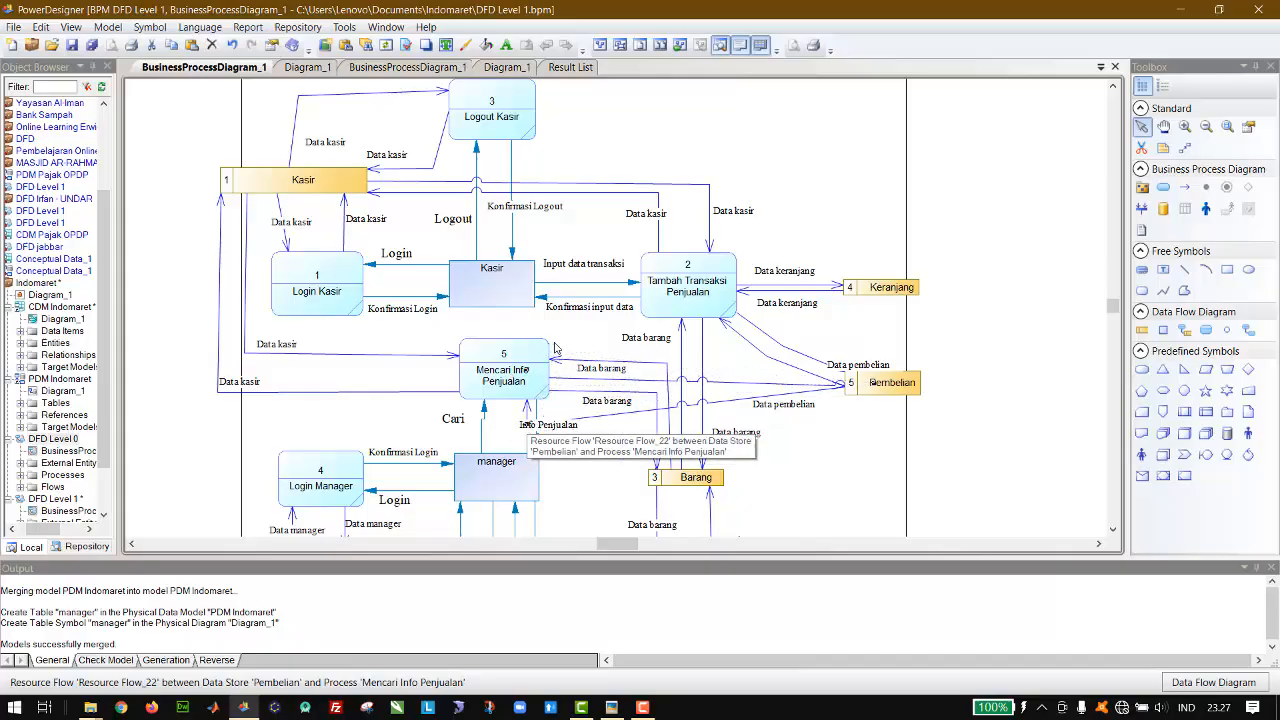
drag(555, 343, 553, 345)
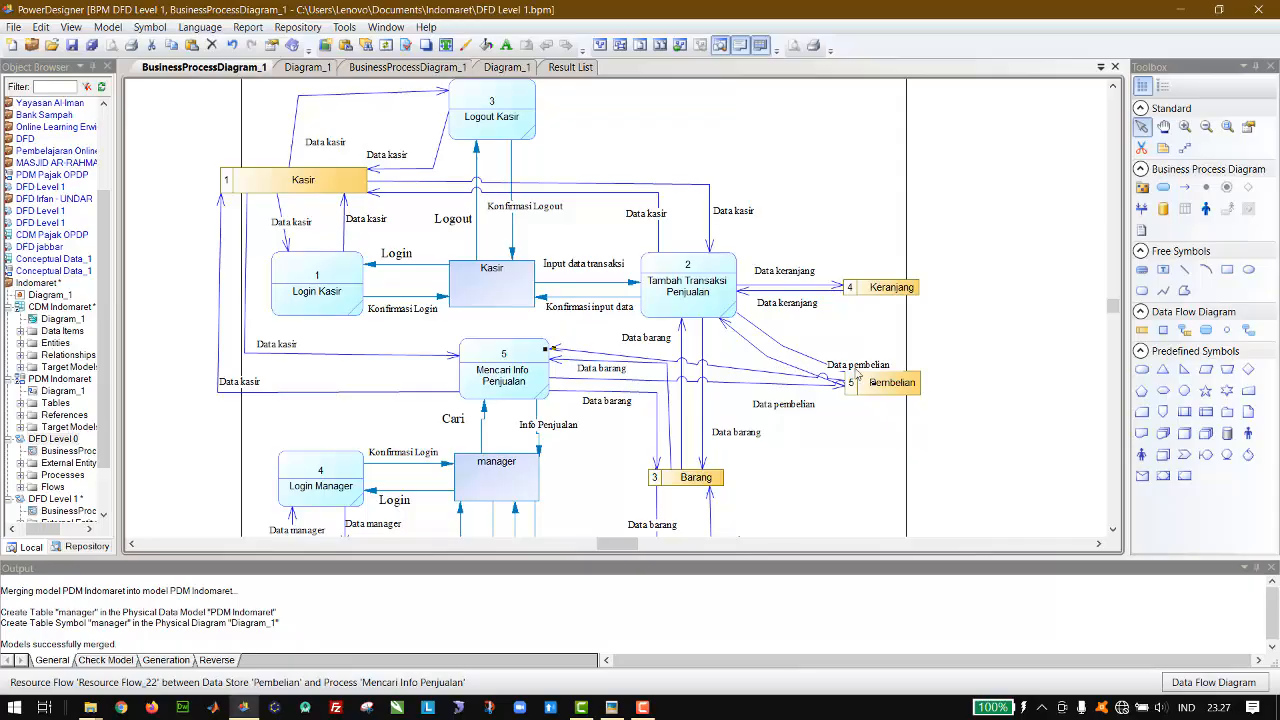
Step: Reroute the two flows between Pembelian and Tambah Transaksi Penjualan above the data store, moving the upper Data pembelian label clear of them
click(898, 390)
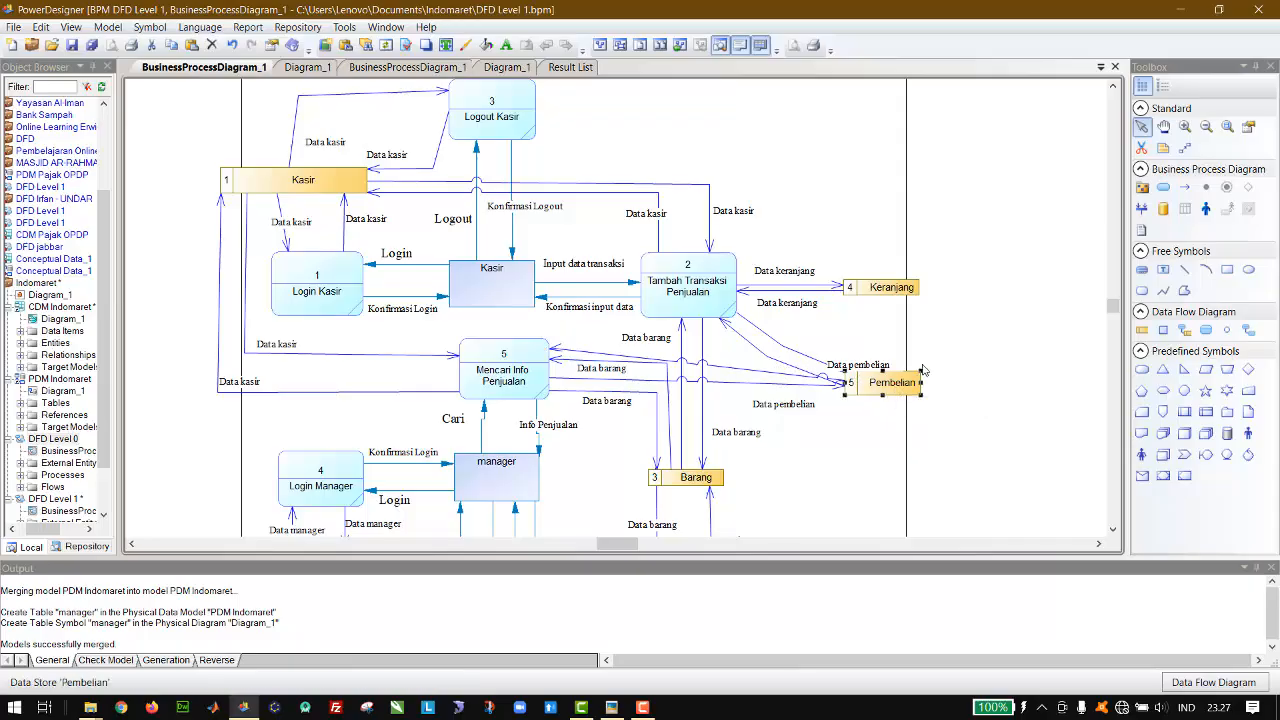
drag(874, 367, 938, 349)
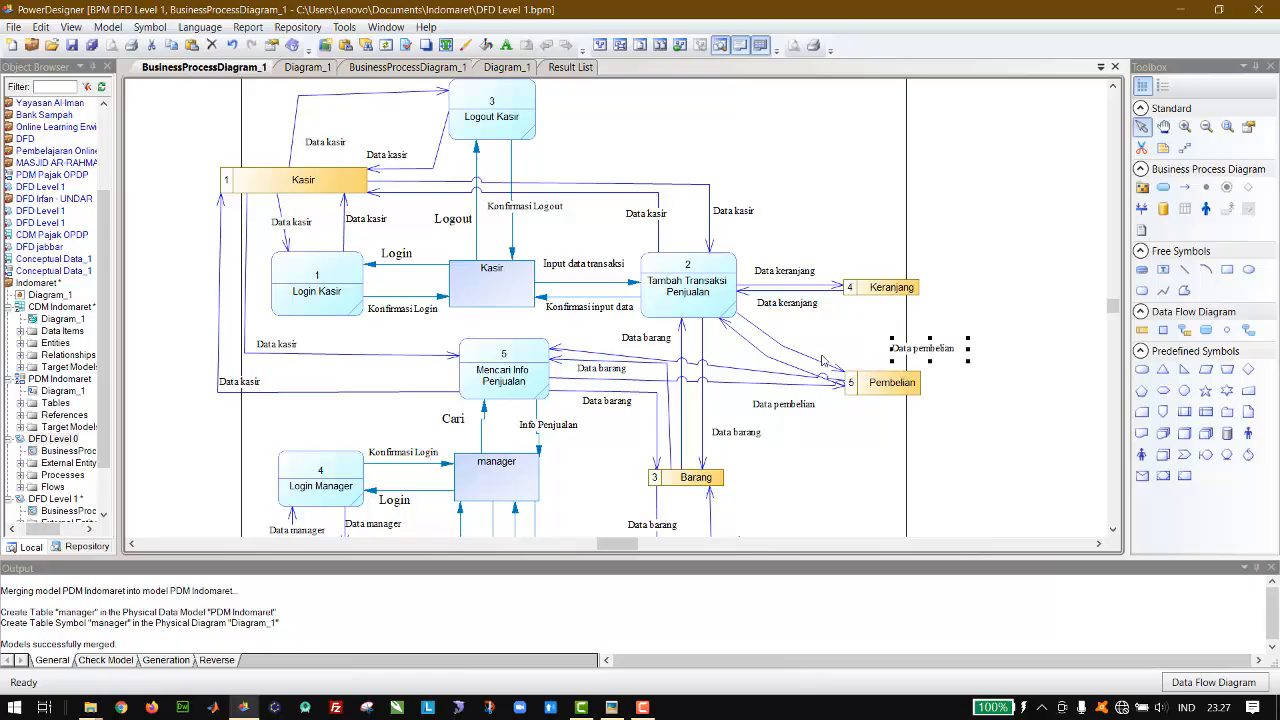
click(811, 357)
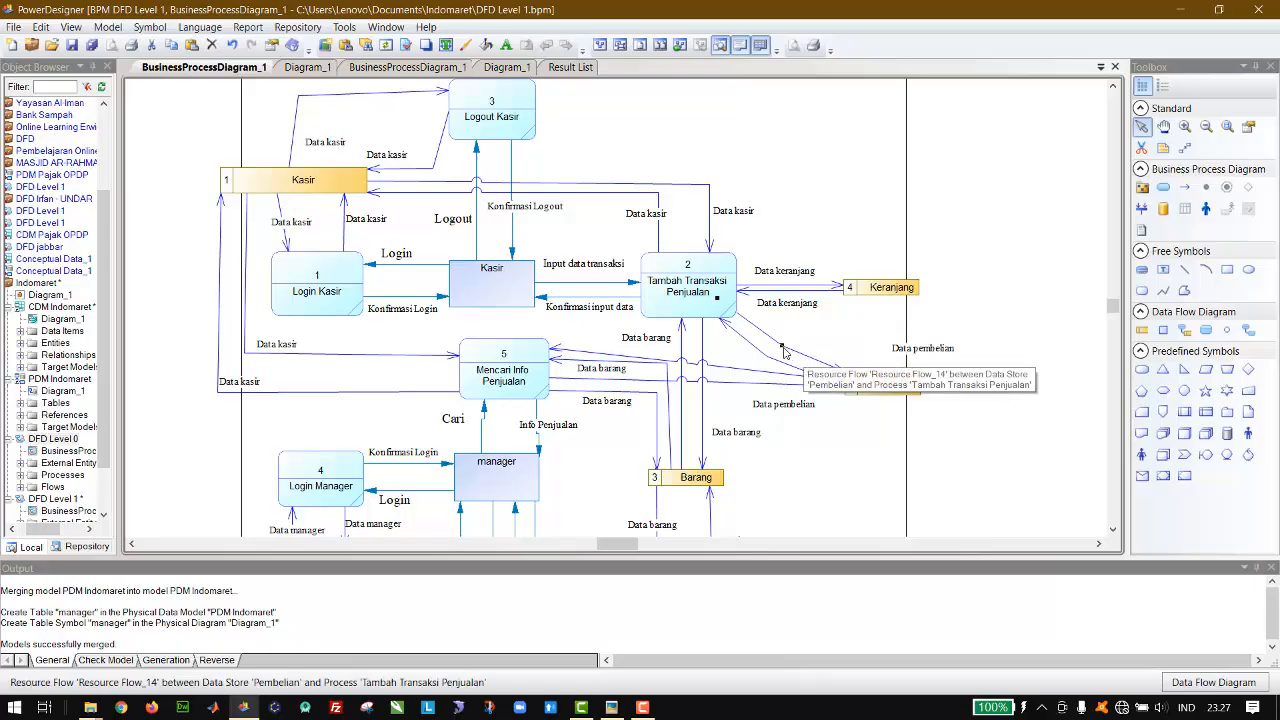
drag(784, 347, 880, 378)
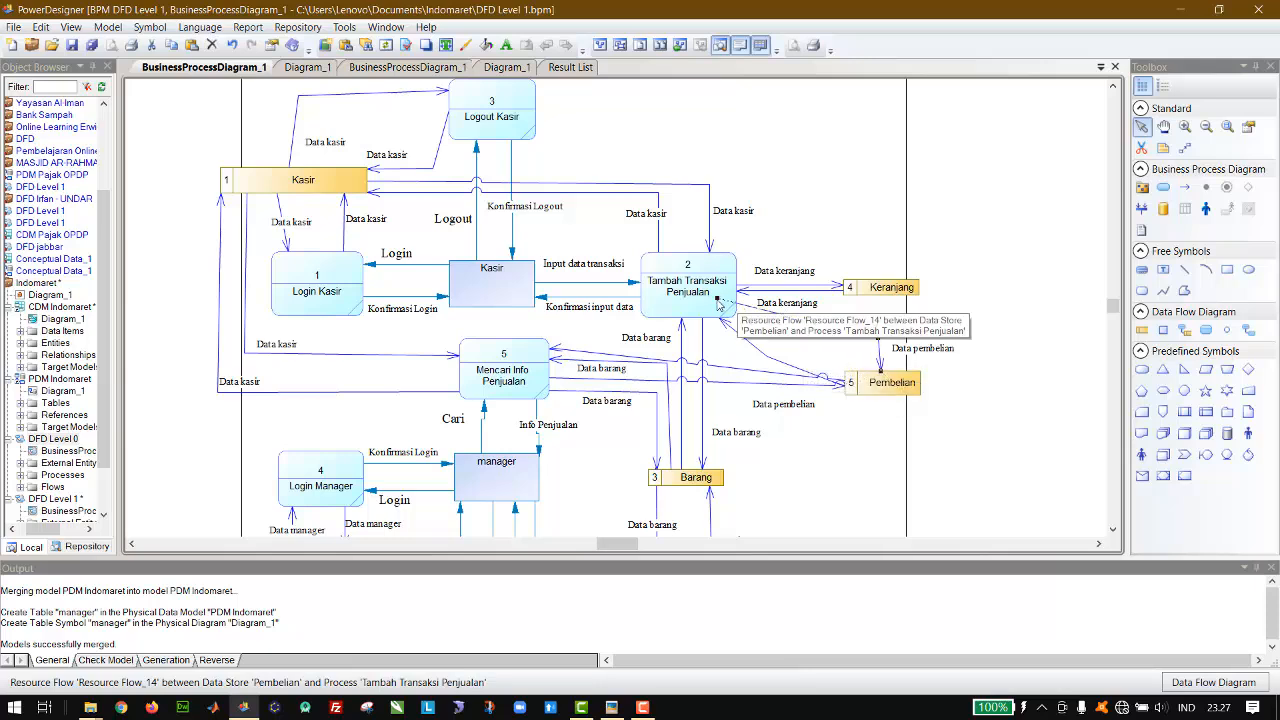
drag(718, 306, 836, 385)
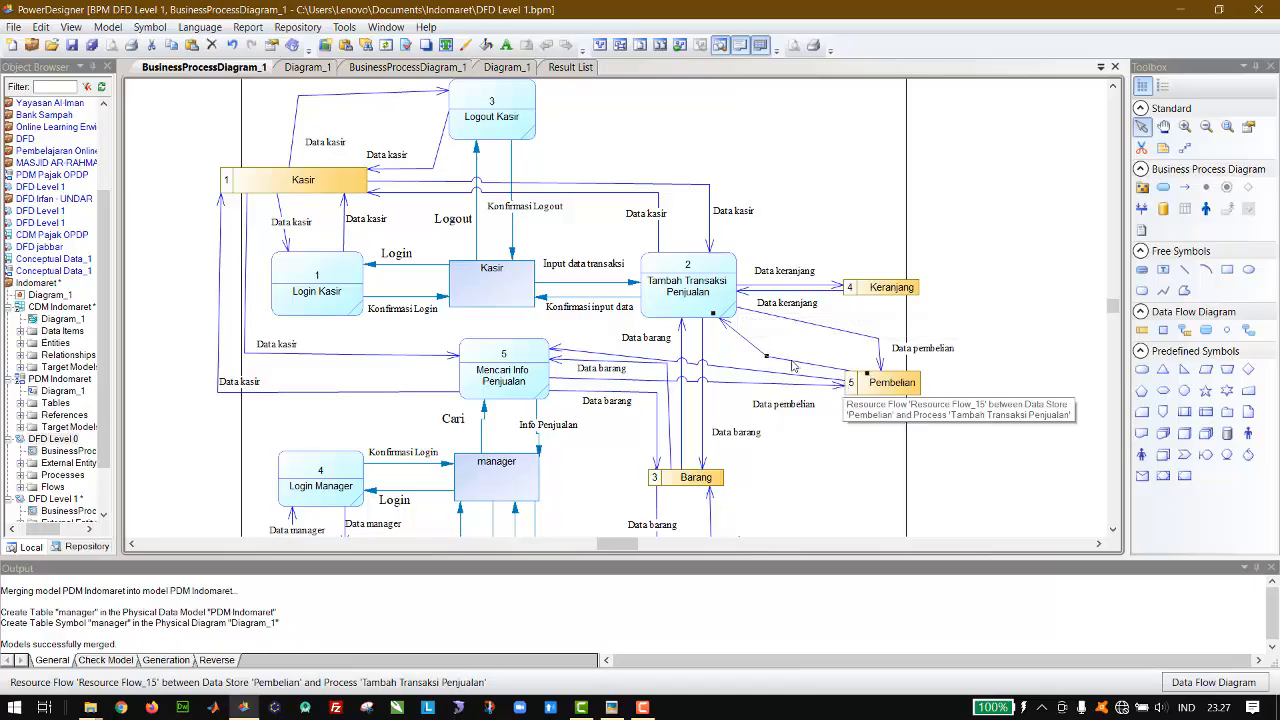
drag(769, 357, 794, 341)
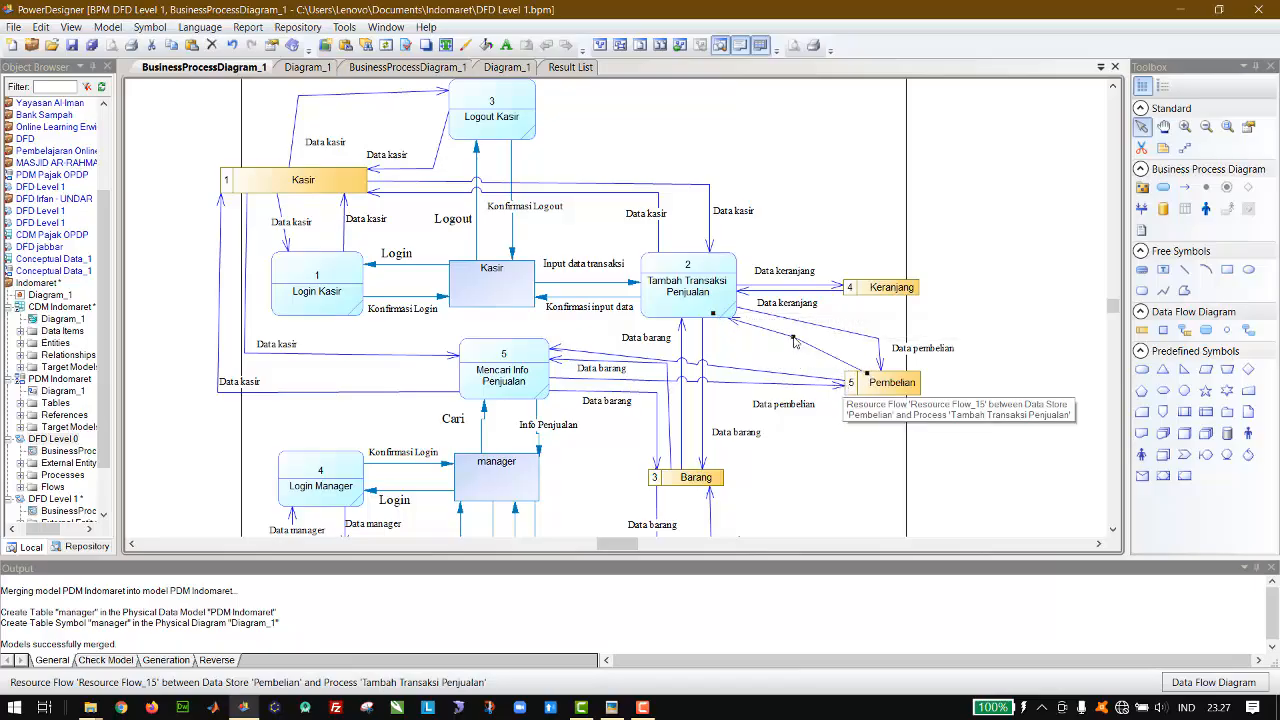
Step: Place the two Data pembelian labels beside the rerouted flows between Pembelian and Tambah Transaksi Penjualan
drag(921, 357, 918, 348)
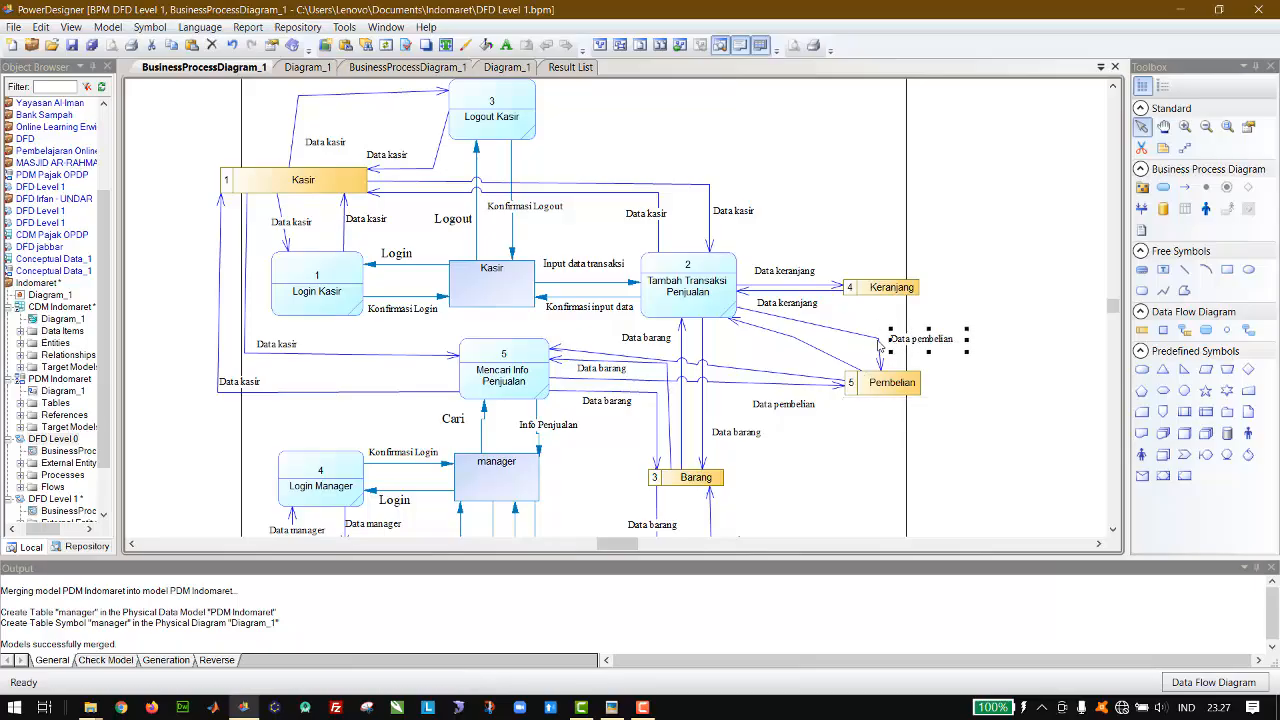
click(787, 406)
drag(787, 410, 812, 348)
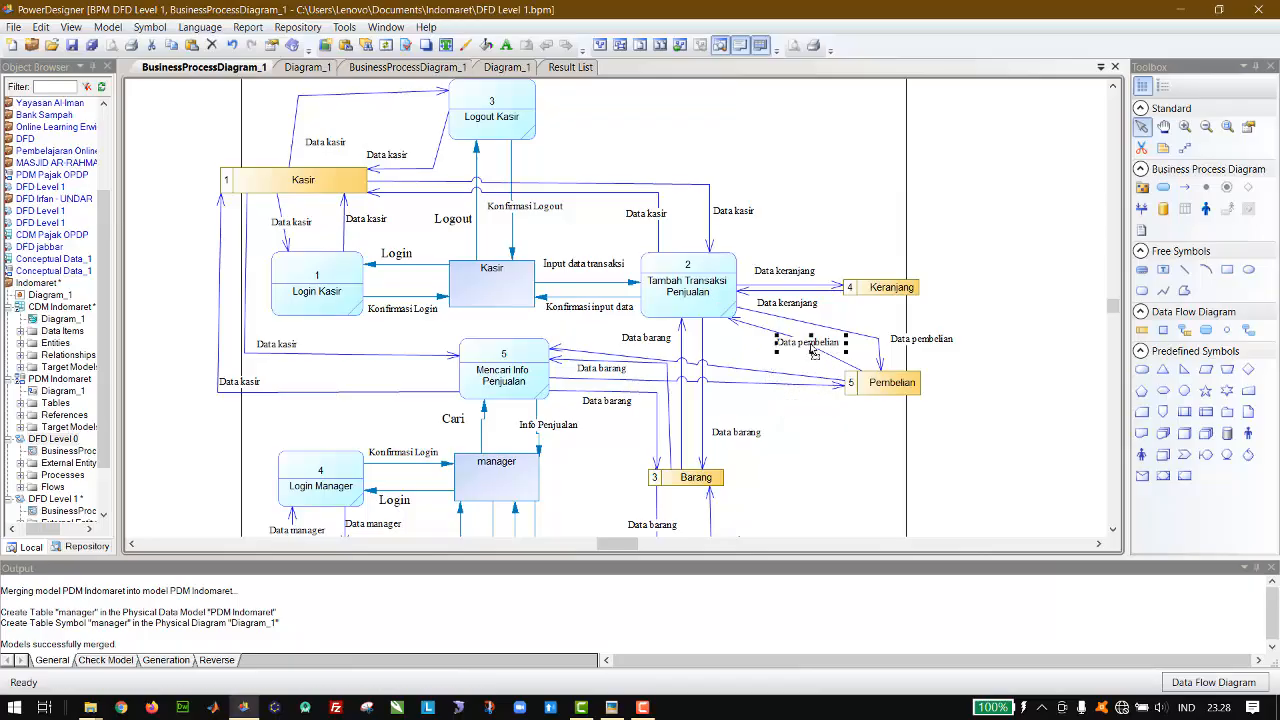
Step: Duplicate the Data pembelian label twice and place the copies beside the two flows between Pembelian and Mencari Info Penjualan
key(ctrl+v)
drag(604, 313, 738, 366)
click(815, 350)
key(ctrl+v)
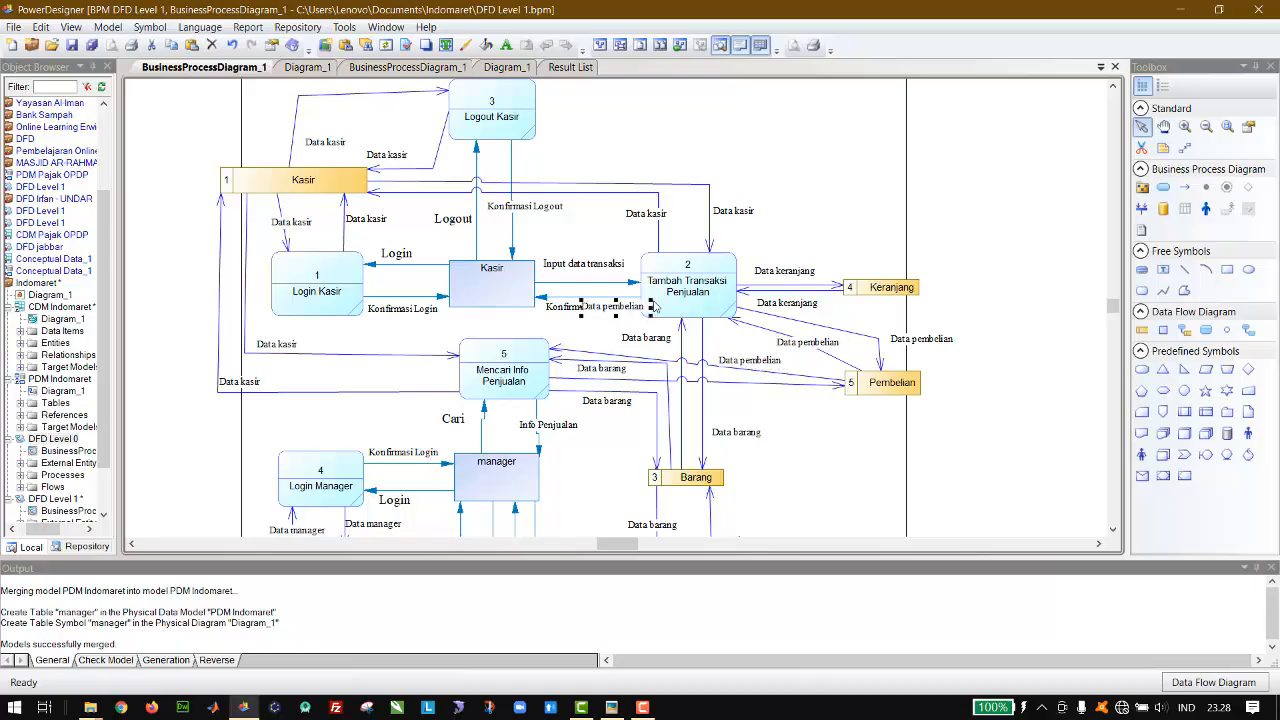
drag(629, 310, 802, 402)
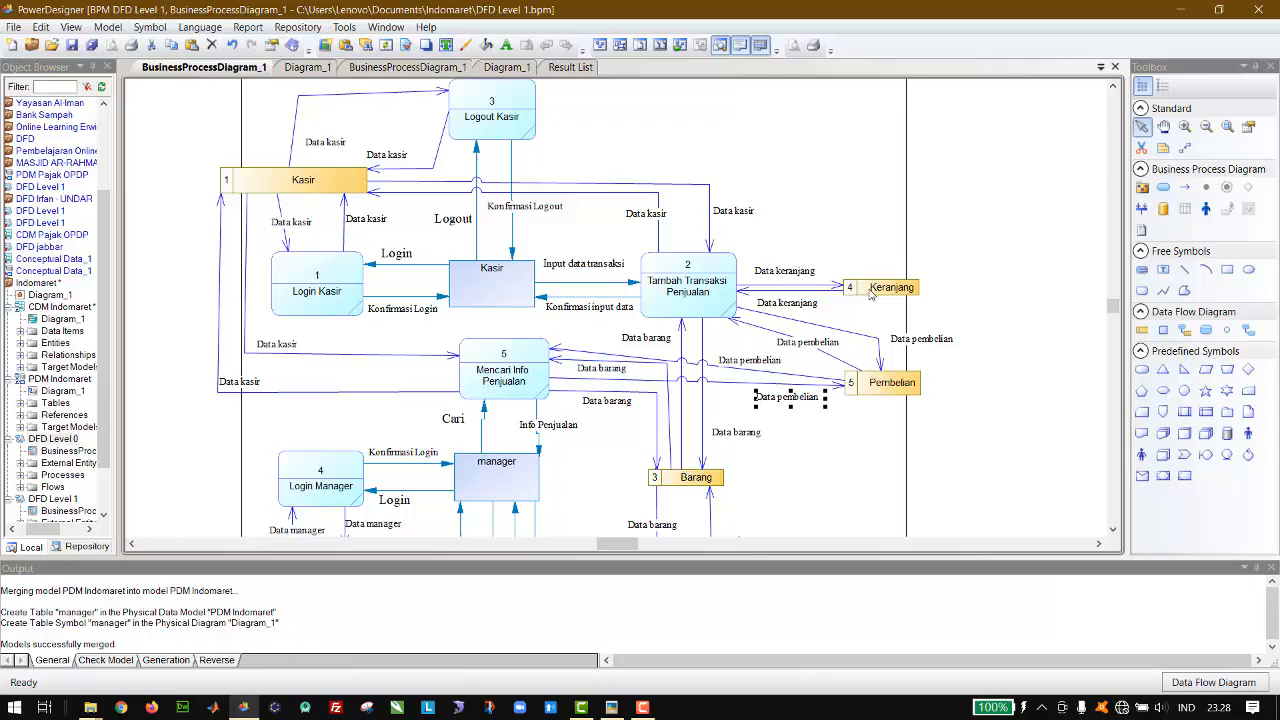
Step: Draw resource flows in both directions between the Keranjang data store and the Mencari Info Penjualan process
click(1185, 334)
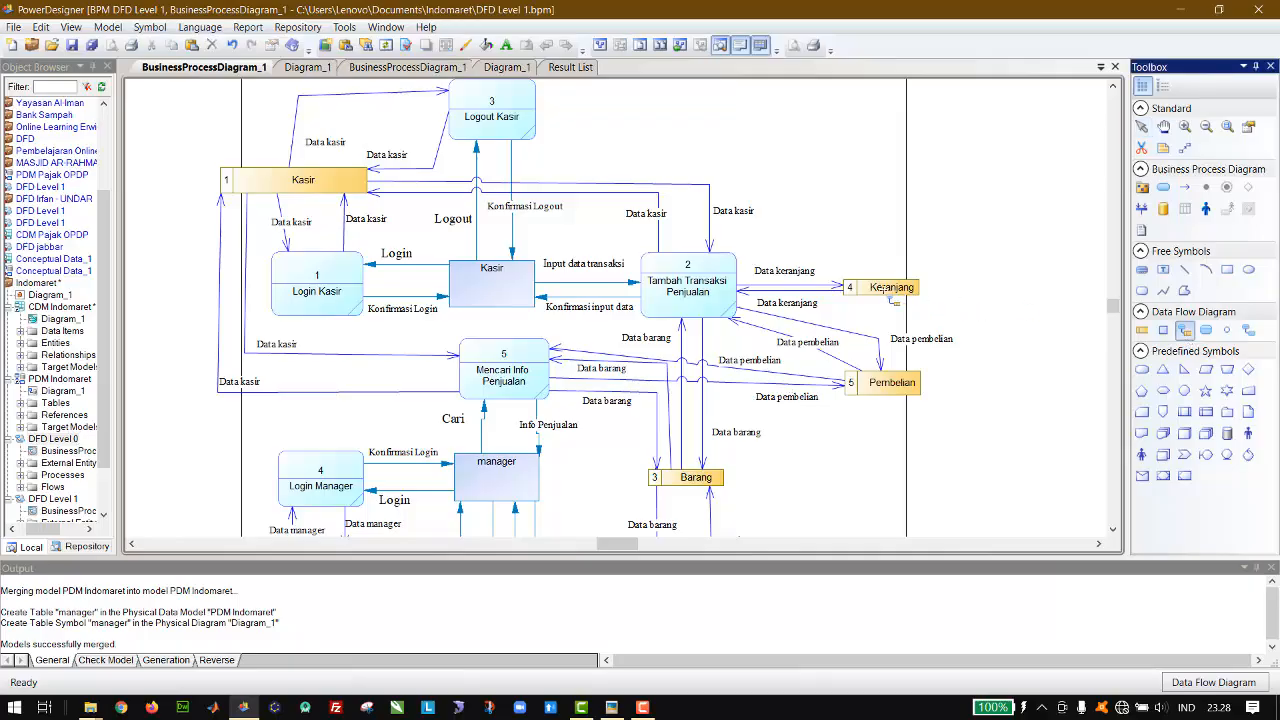
mouse_move(882, 290)
mouse_down()
mouse_move(522, 365)
mouse_move(880, 286)
mouse_move(870, 290)
mouse_up()
click(1142, 128)
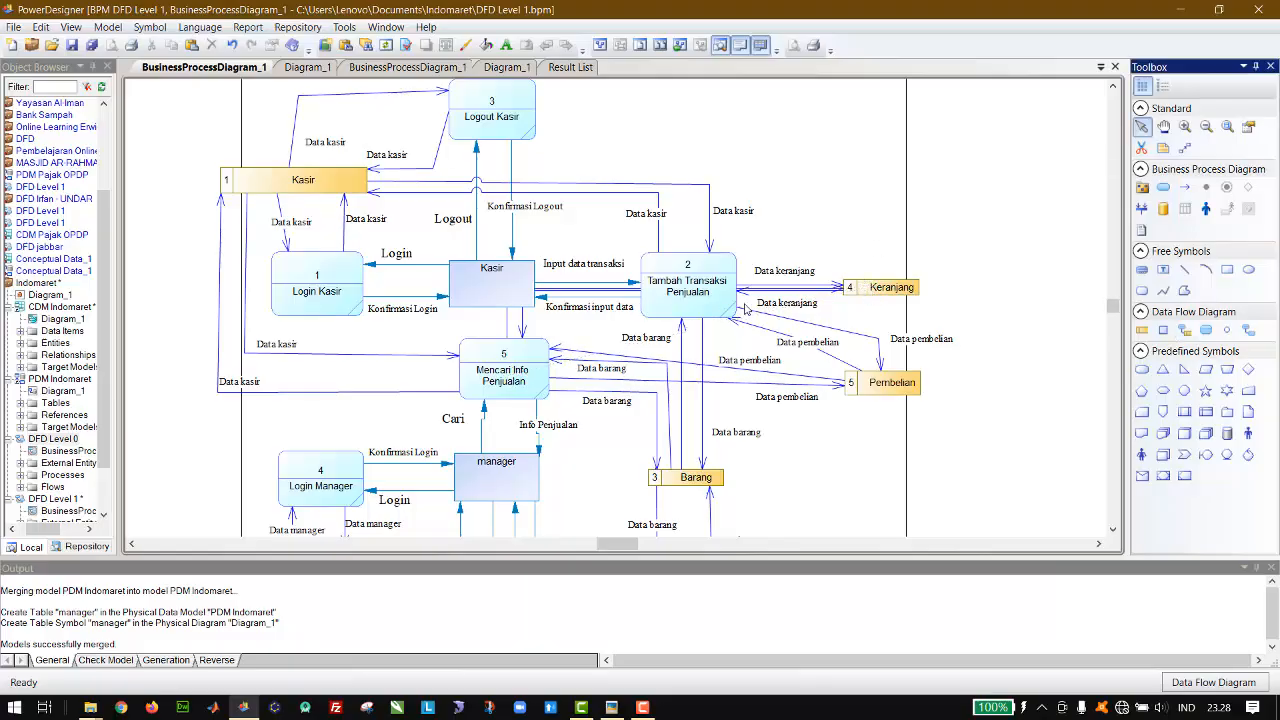
Step: Reroute the flow from Keranjang to Mencari Info Penjualan away from the Kasir entity, passing below Tambah Transaksi Penjualan
click(525, 325)
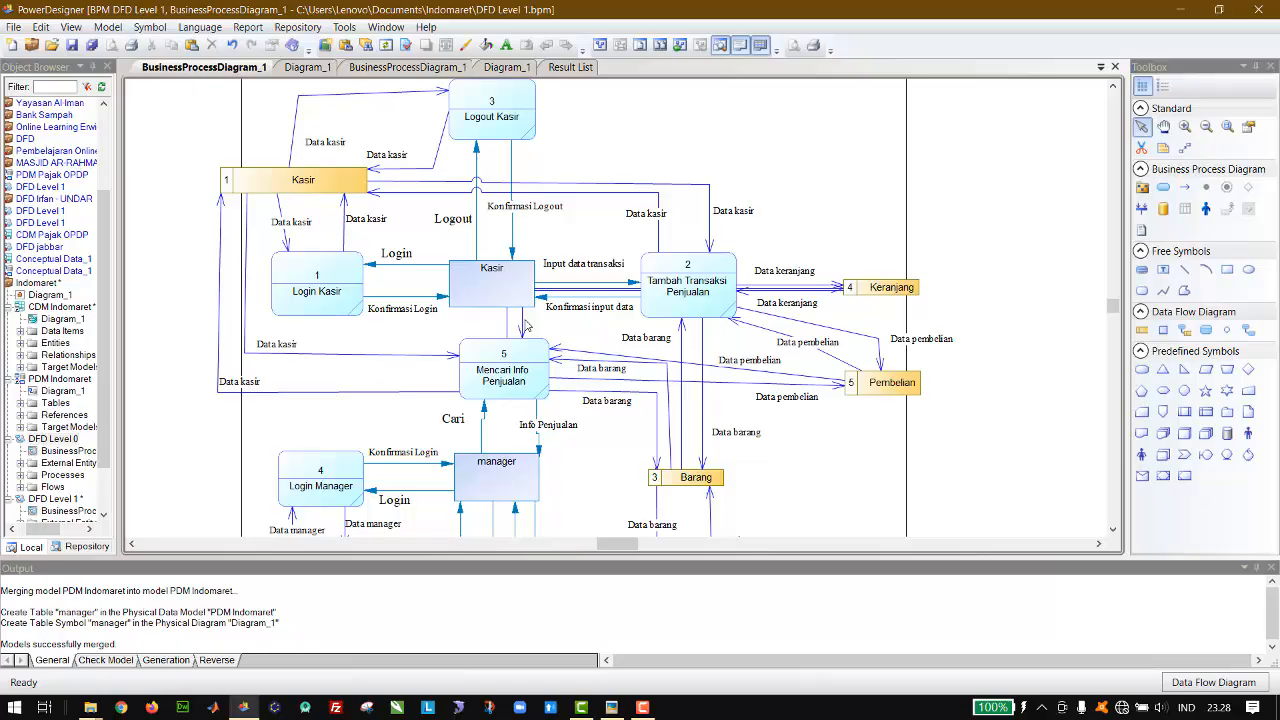
click(521, 302)
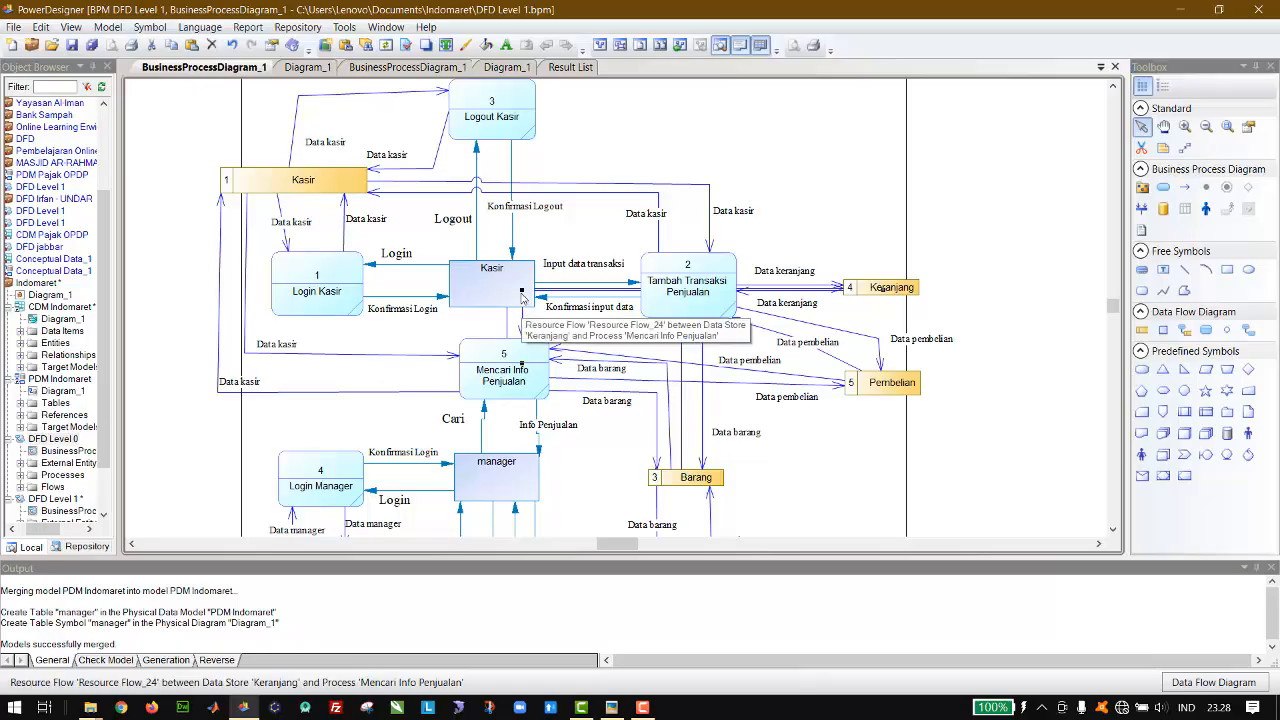
drag(521, 296, 665, 355)
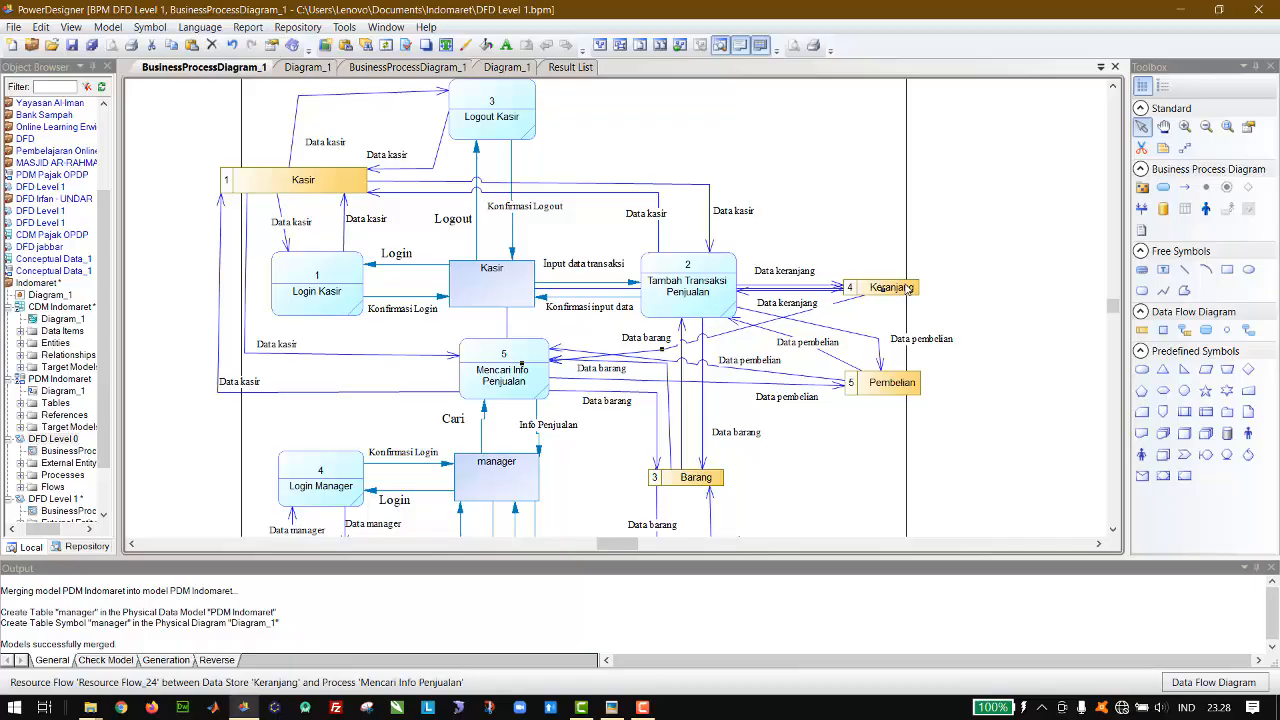
Step: Try moving the Keranjang data store below Pembelian and undo each attempt
drag(899, 293, 889, 465)
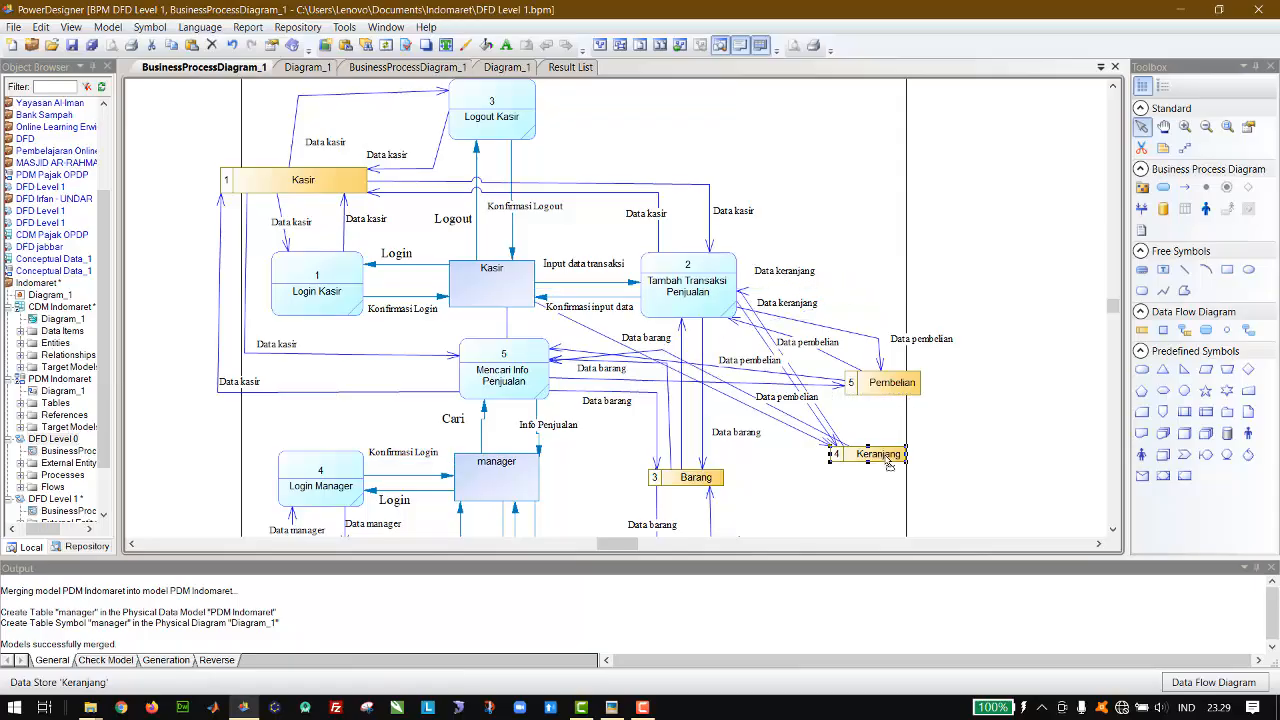
key(ctrl+z)
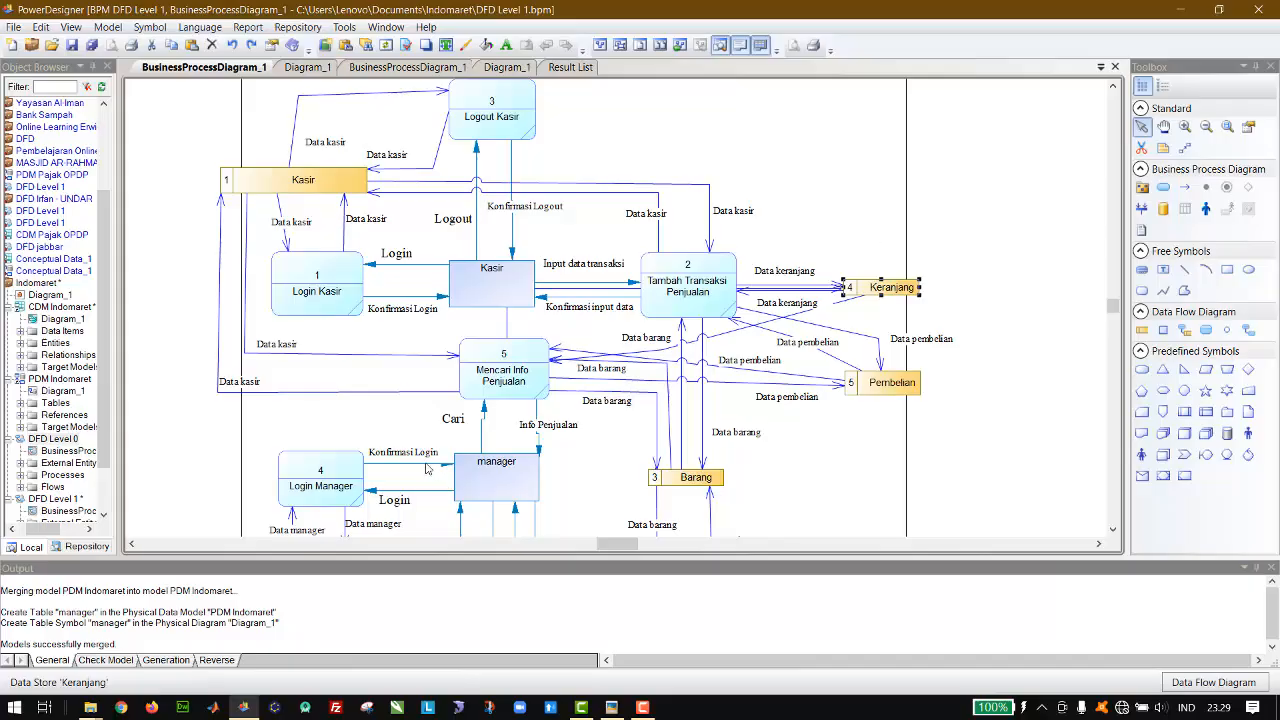
drag(884, 358, 879, 428)
drag(893, 291, 859, 537)
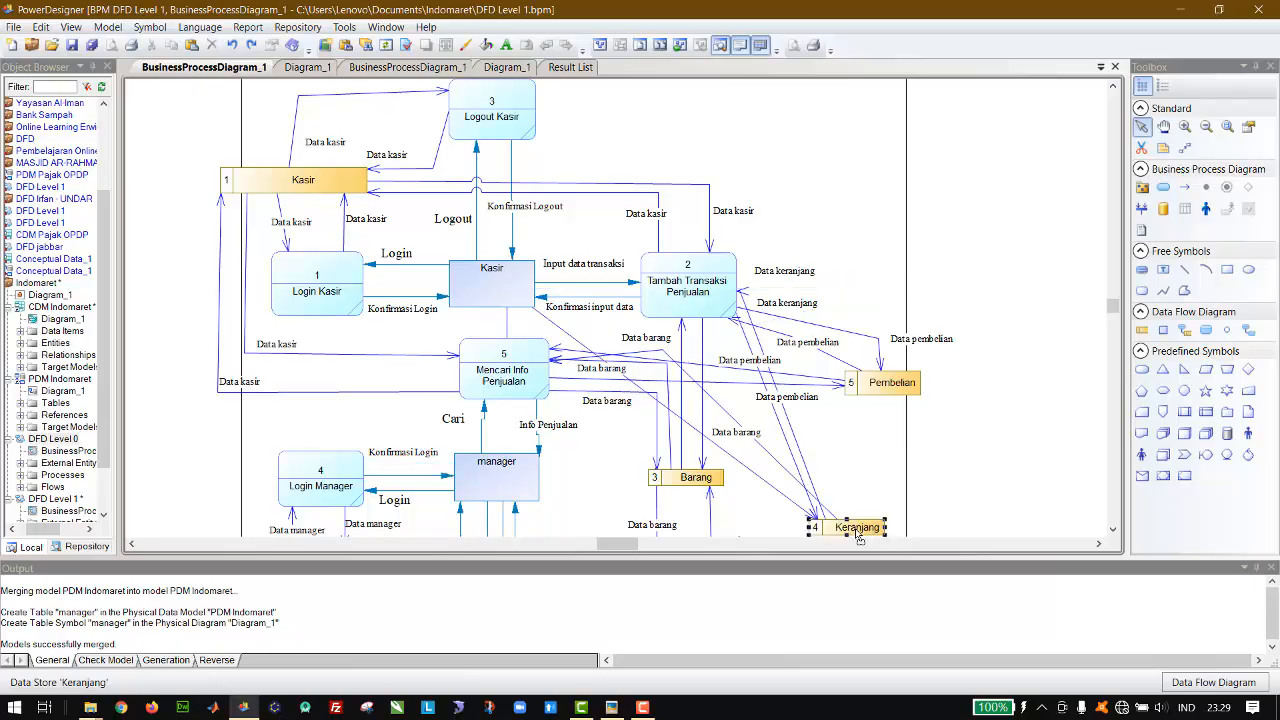
key(ctrl+z)
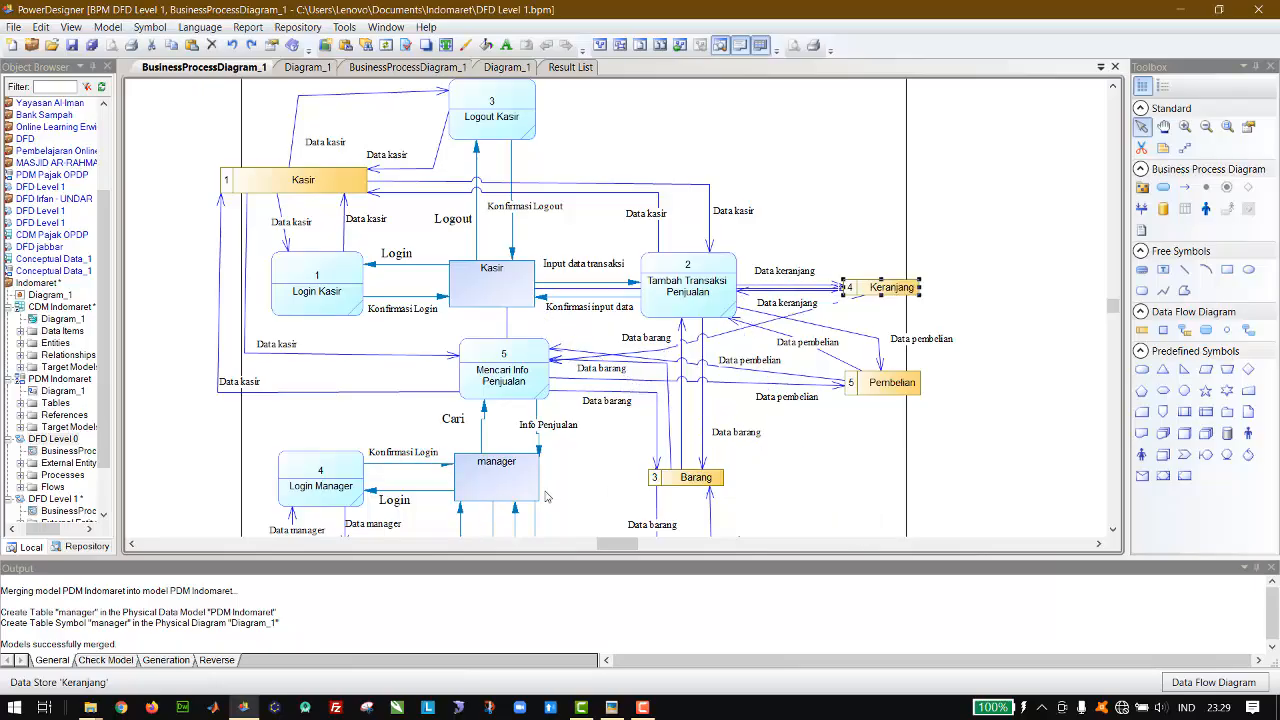
Step: Move the Tambah Transaksi Penjualan process up to about the level of the Kasir data store, clear of the flows to Keranjang
click(934, 250)
click(715, 339)
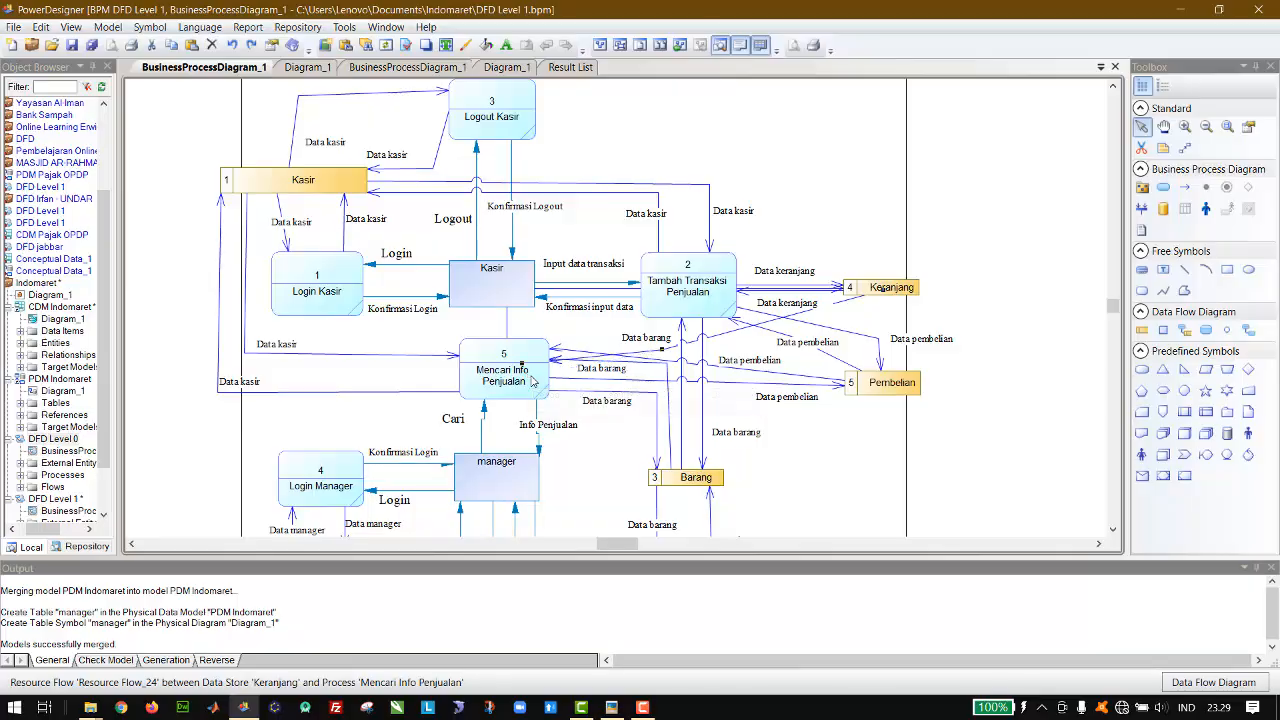
click(669, 281)
key(Up)
key(Up)
key(Up)
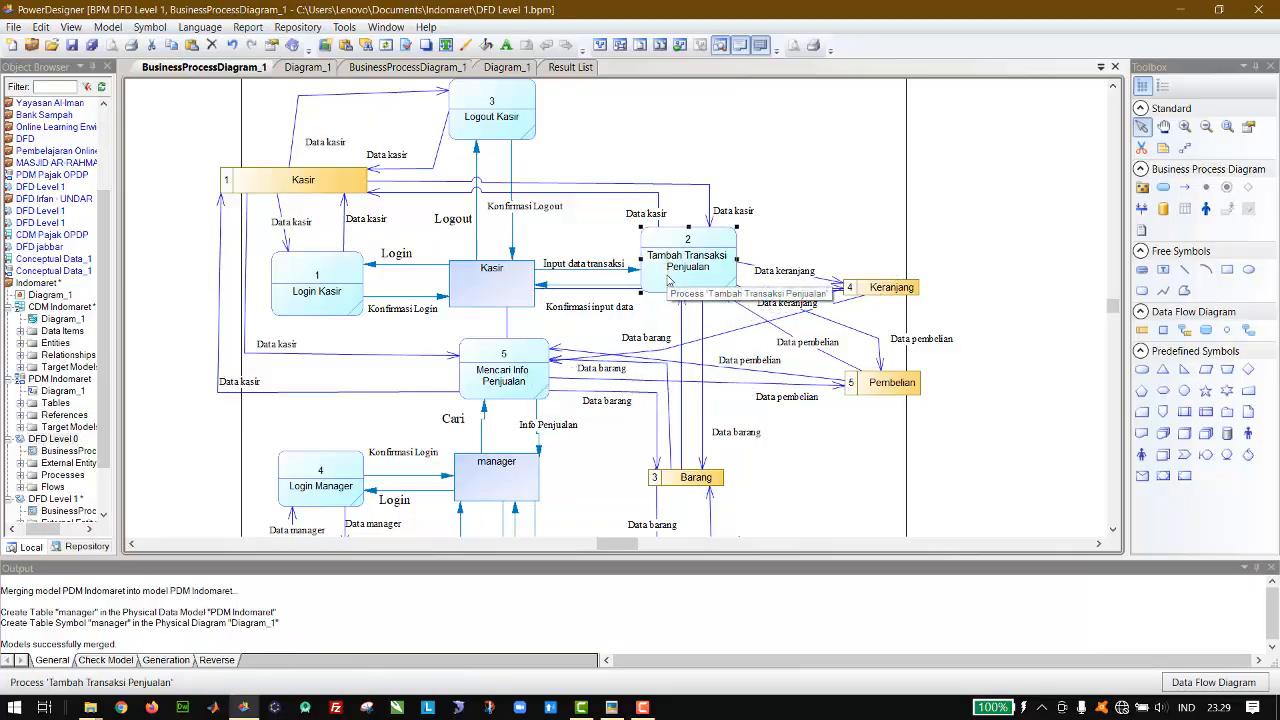
key(Down)
key(Down)
key(Down)
key(Down)
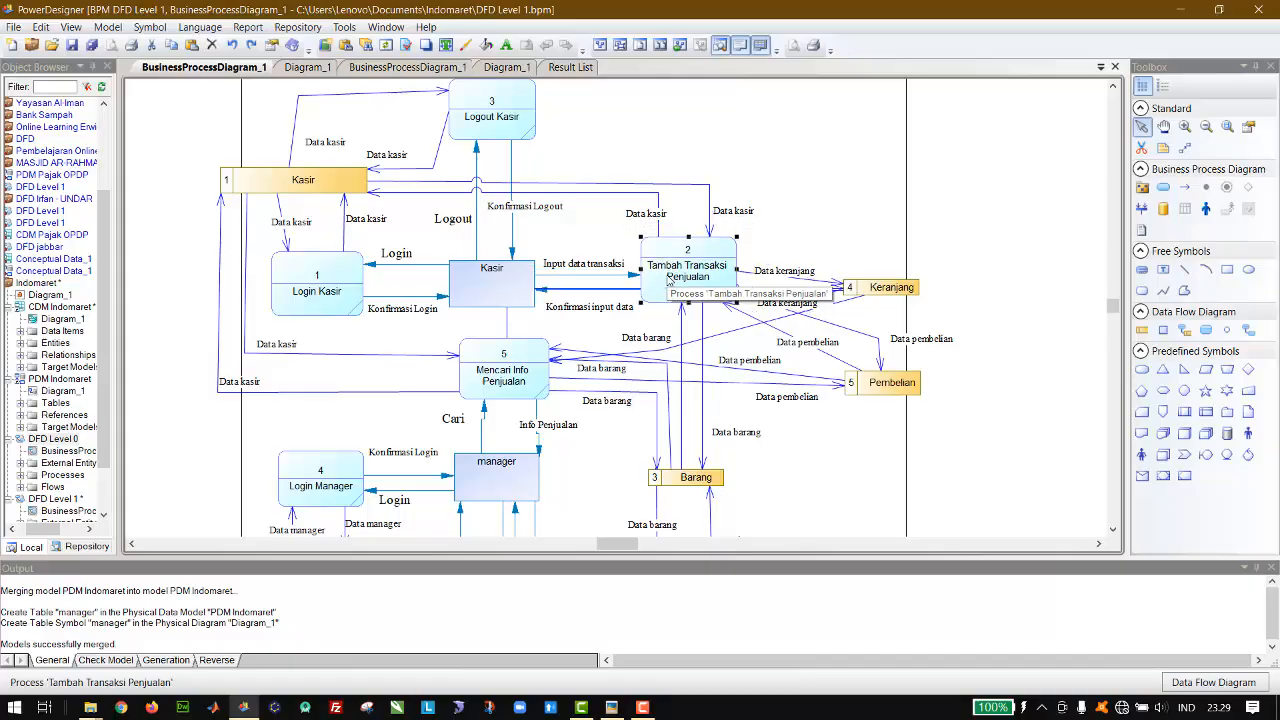
key(Up)
key(Up)
key(Up)
key(Up)
key(Up)
key(Up)
key(Up)
key(Up)
key(Up)
key(Up)
key(Up)
key(Up)
key(Up)
key(Up)
key(Up)
key(Up)
key(Up)
key(Up)
key(Up)
key(Up)
key(Up)
key(Up)
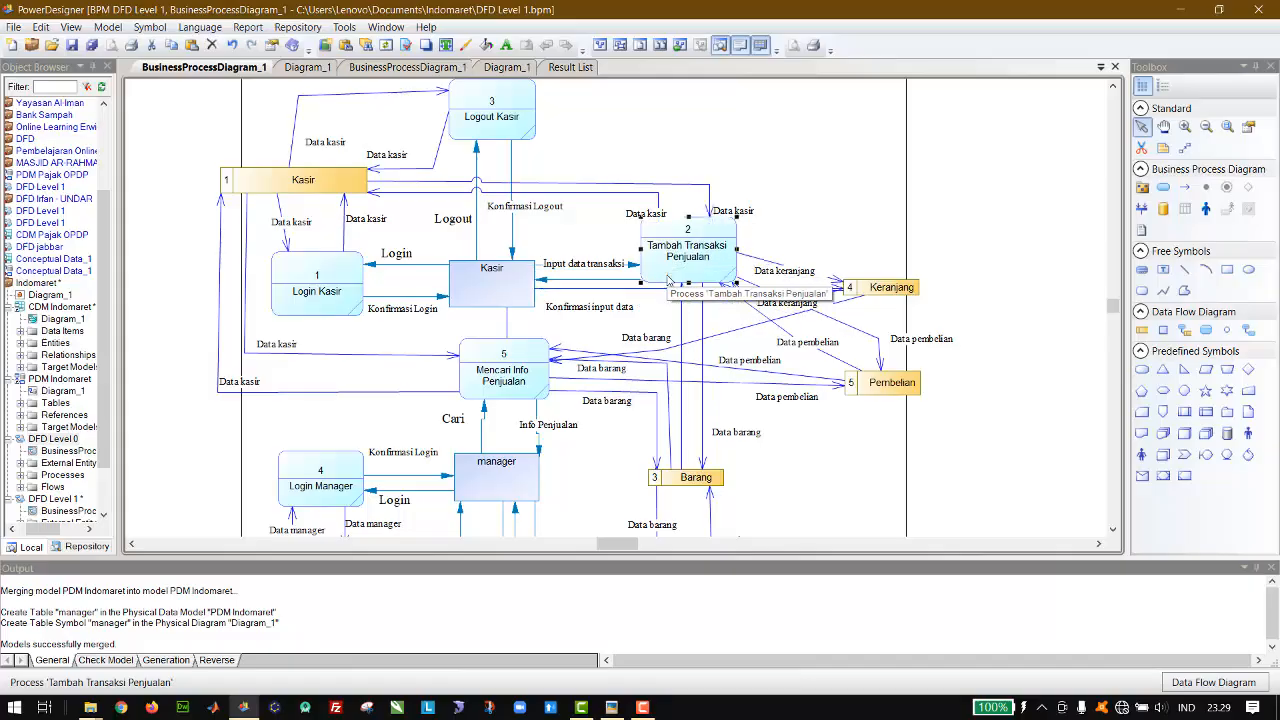
key(Down)
key(Down)
key(Down)
key(Down)
key(Down)
key(Down)
key(Down)
key(Down)
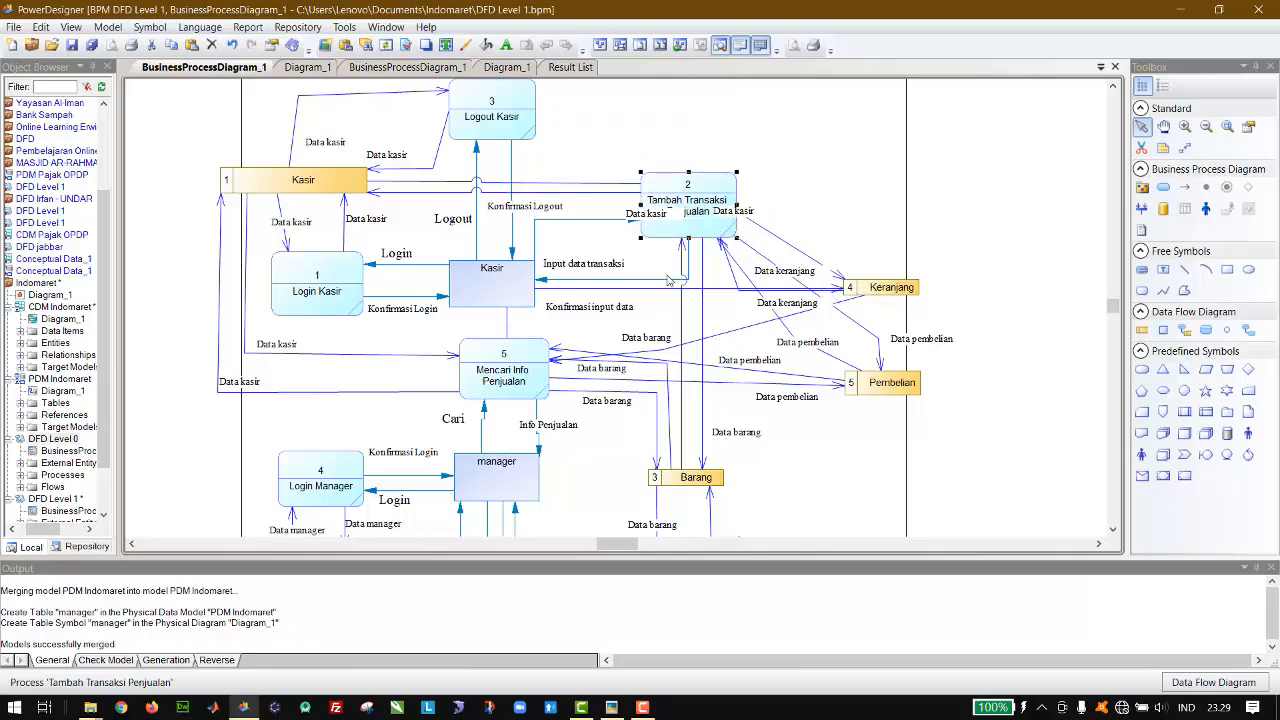
key(Down)
key(Down)
key(Down)
key(Down)
key(Down)
key(Down)
key(Down)
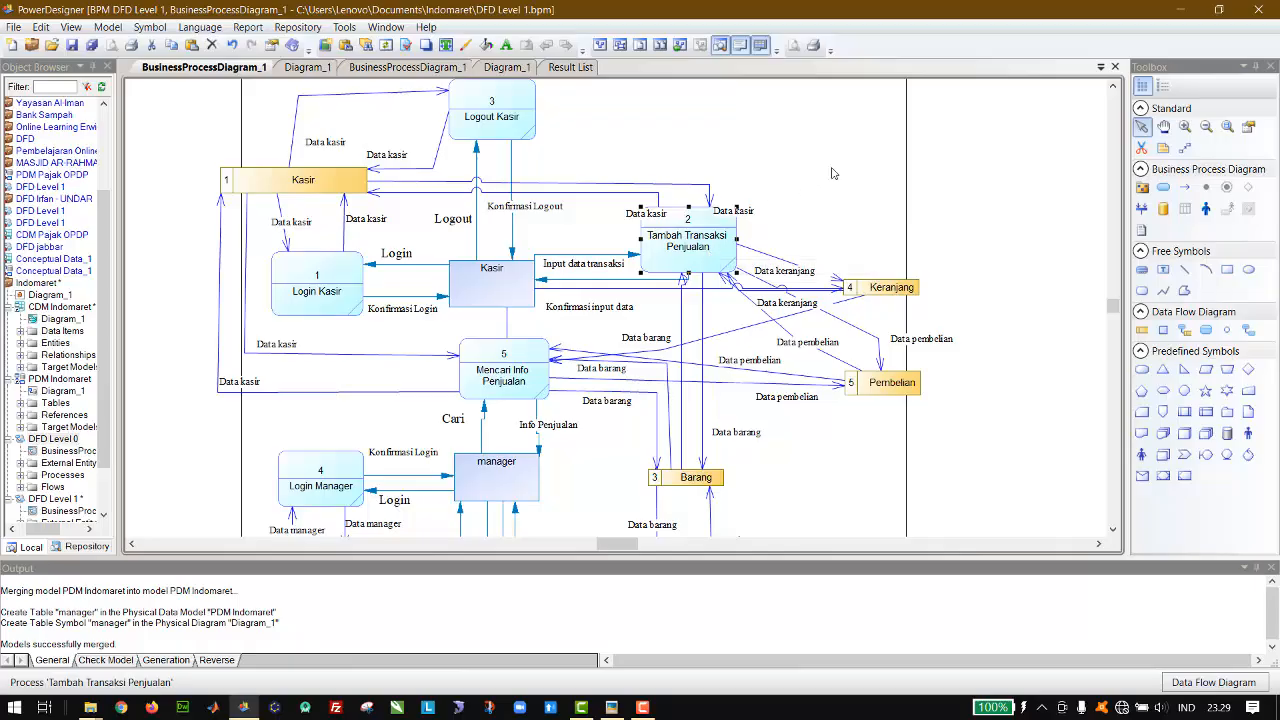
key(Up)
key(Up)
key(Up)
key(Up)
key(Up)
key(Up)
key(Up)
key(Up)
key(Up)
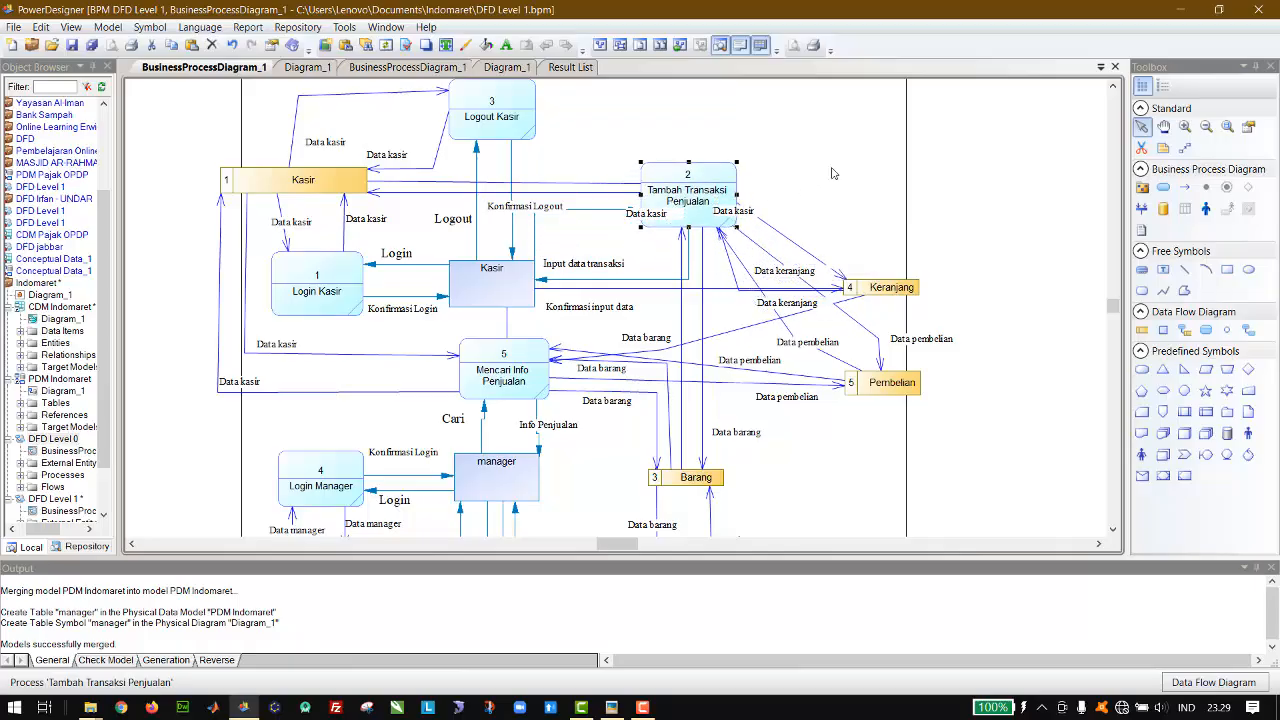
key(Up)
key(Down)
key(Down)
key(Down)
key(Down)
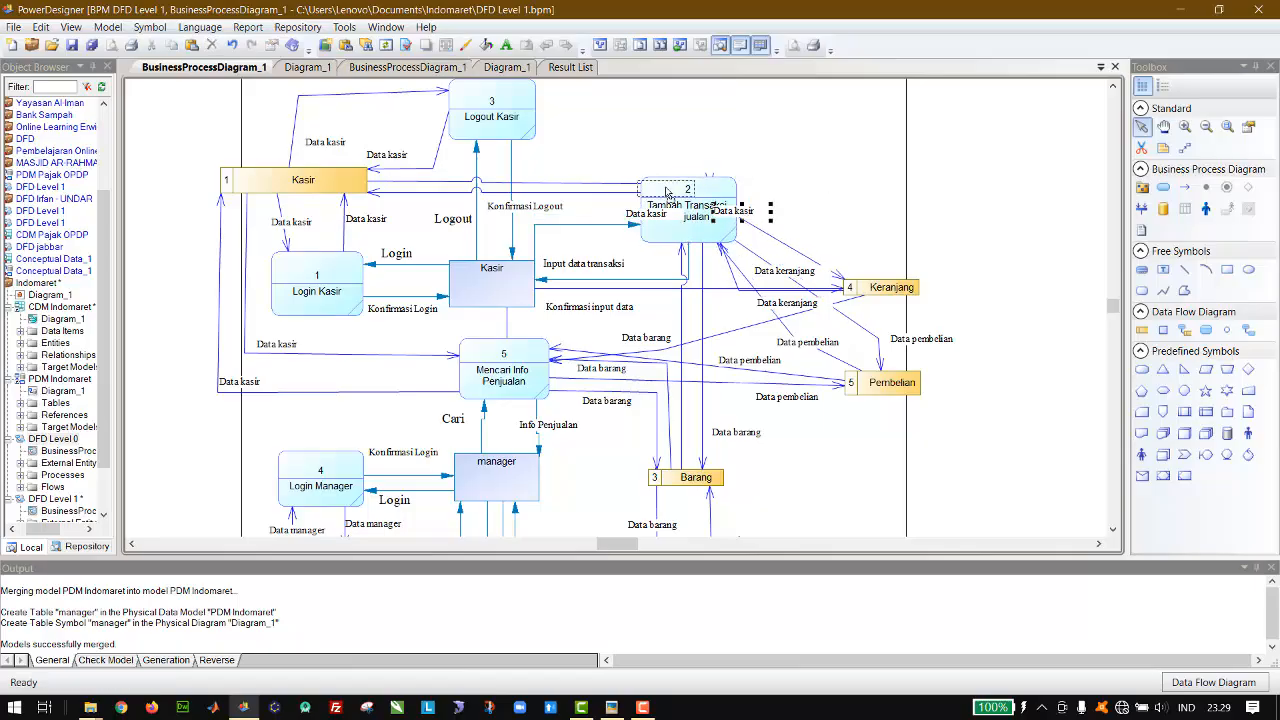
Step: Move the two Data kasir labels off Tambah Transaksi Penjualan and beside its flows with the Kasir data store
drag(750, 214, 611, 172)
drag(661, 215, 610, 200)
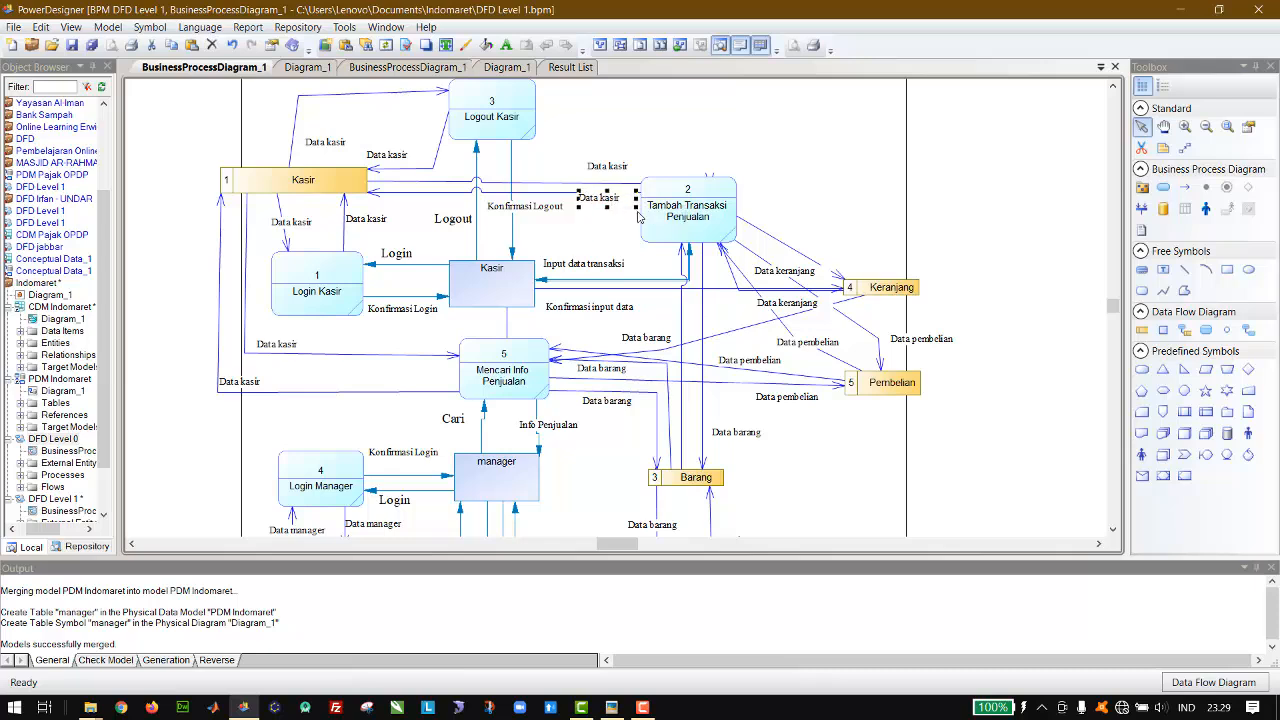
Step: Move the Konfirmasi Logout label above the flows between Kasir and Tambah Transaksi Penjualan, and adjust the two Data kasir labels beside them
key(Down)
drag(552, 211, 556, 163)
click(660, 129)
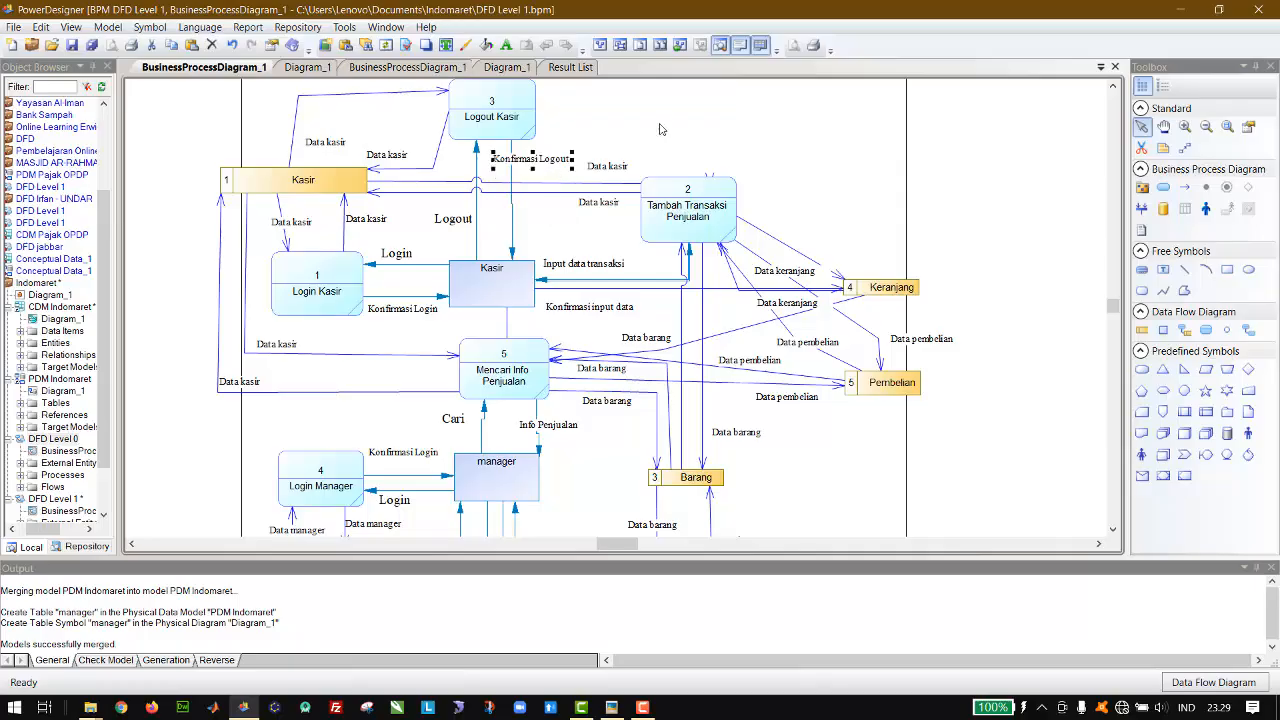
click(624, 168)
key(Down)
key(Down)
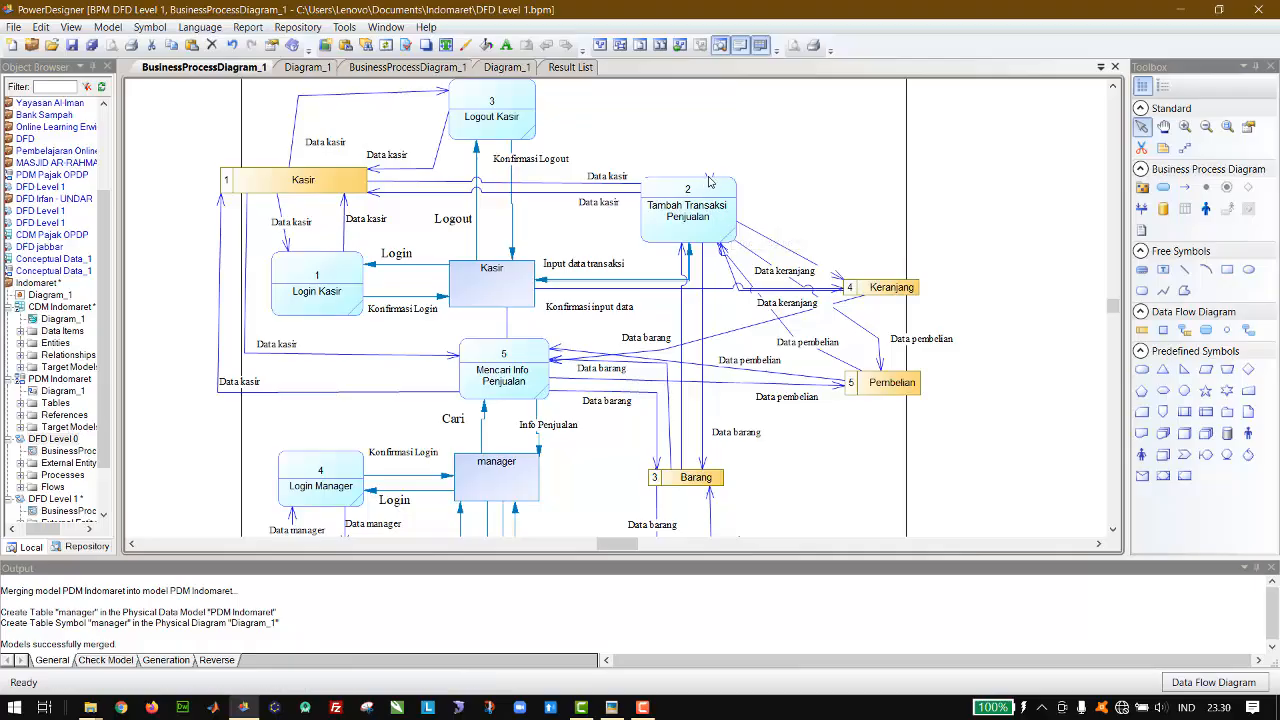
Step: Reattach the Kasir flow to the near side of Tambah Transaksi Penjualan and straighten that process's upper flow with Keranjang
click(703, 262)
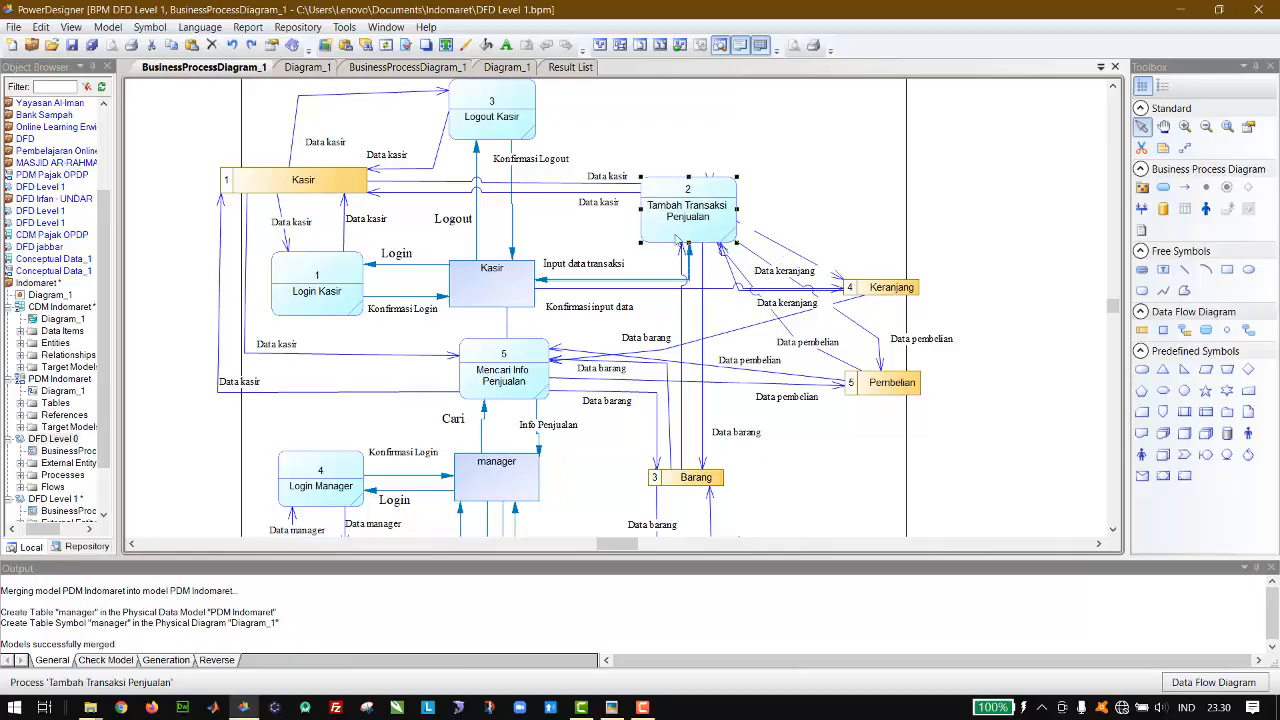
click(602, 185)
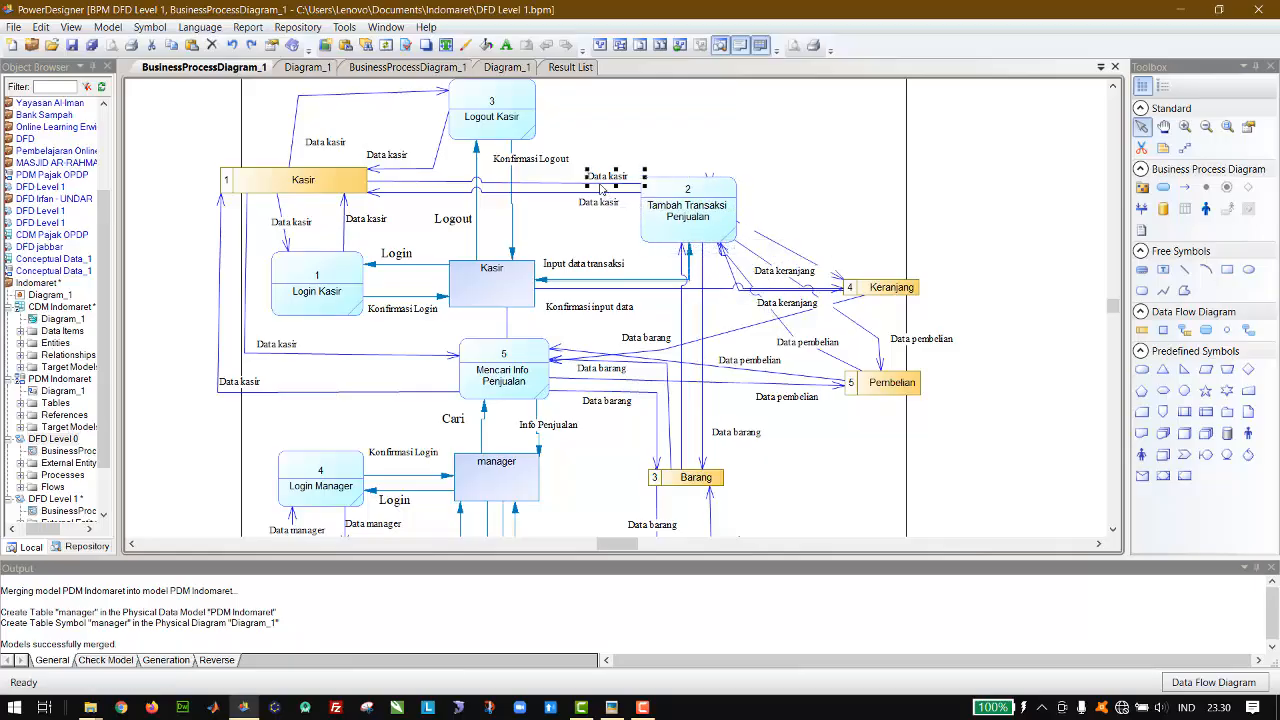
click(538, 188)
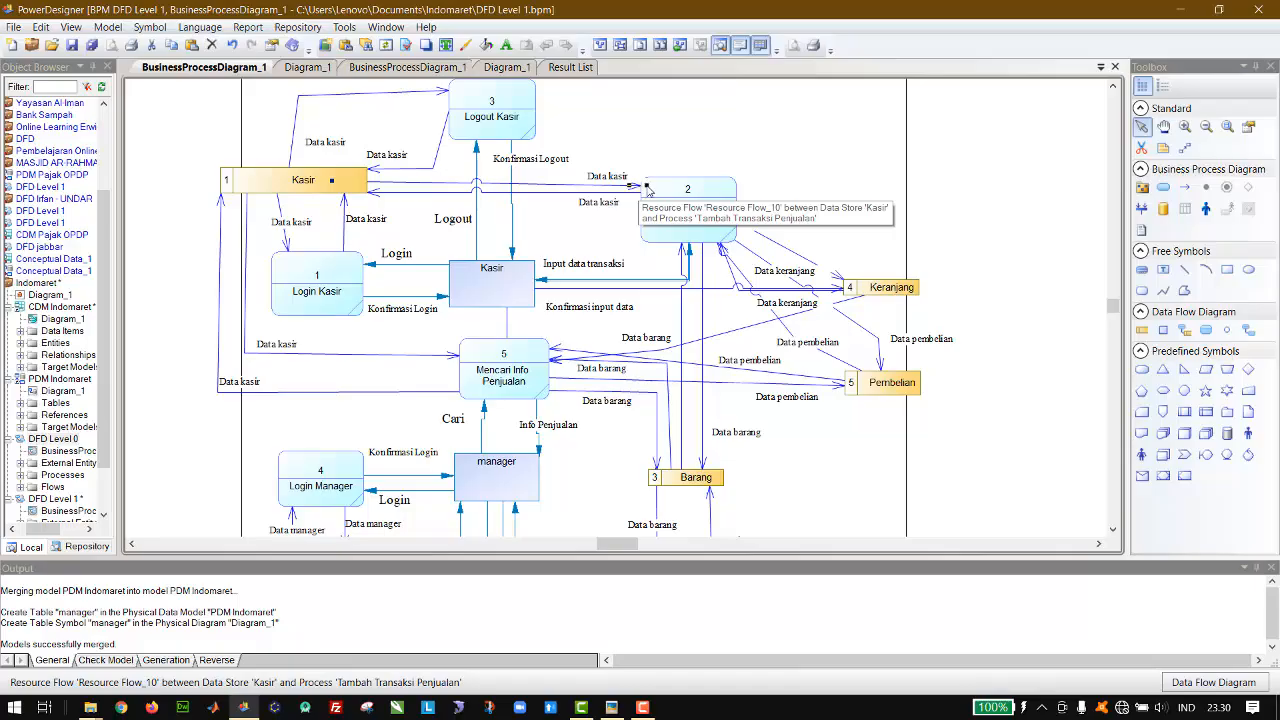
click(673, 178)
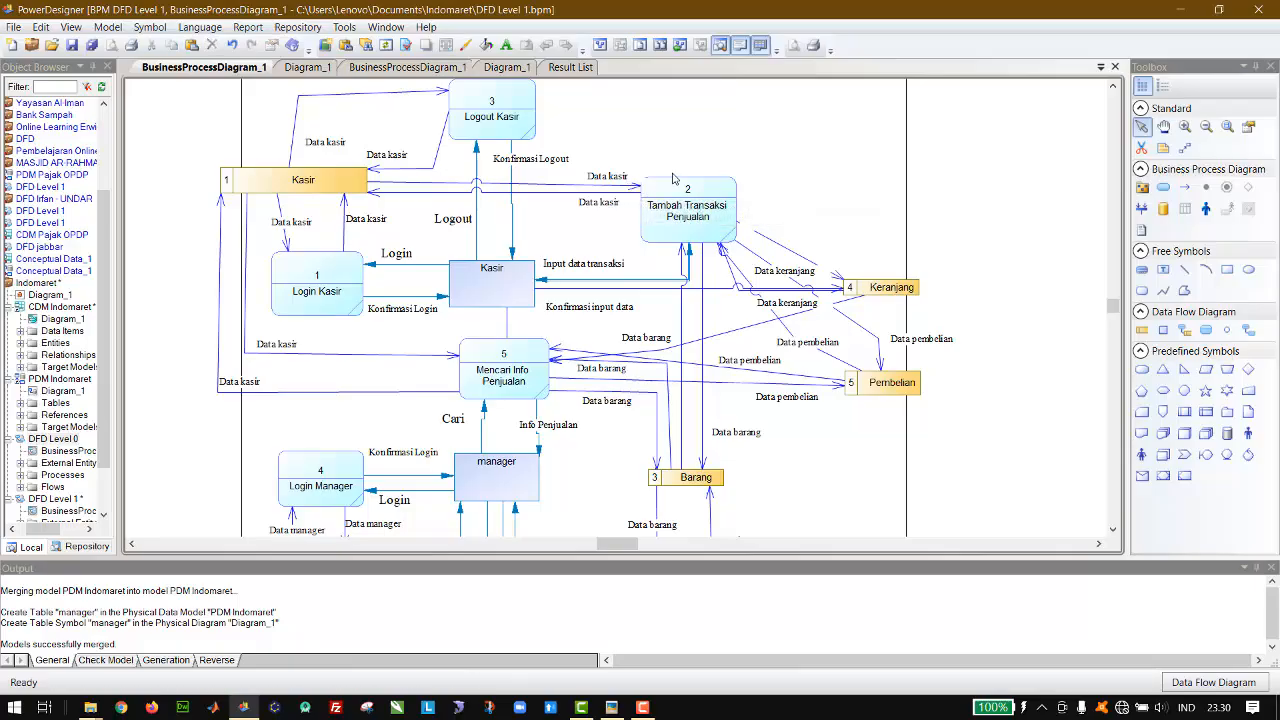
click(758, 236)
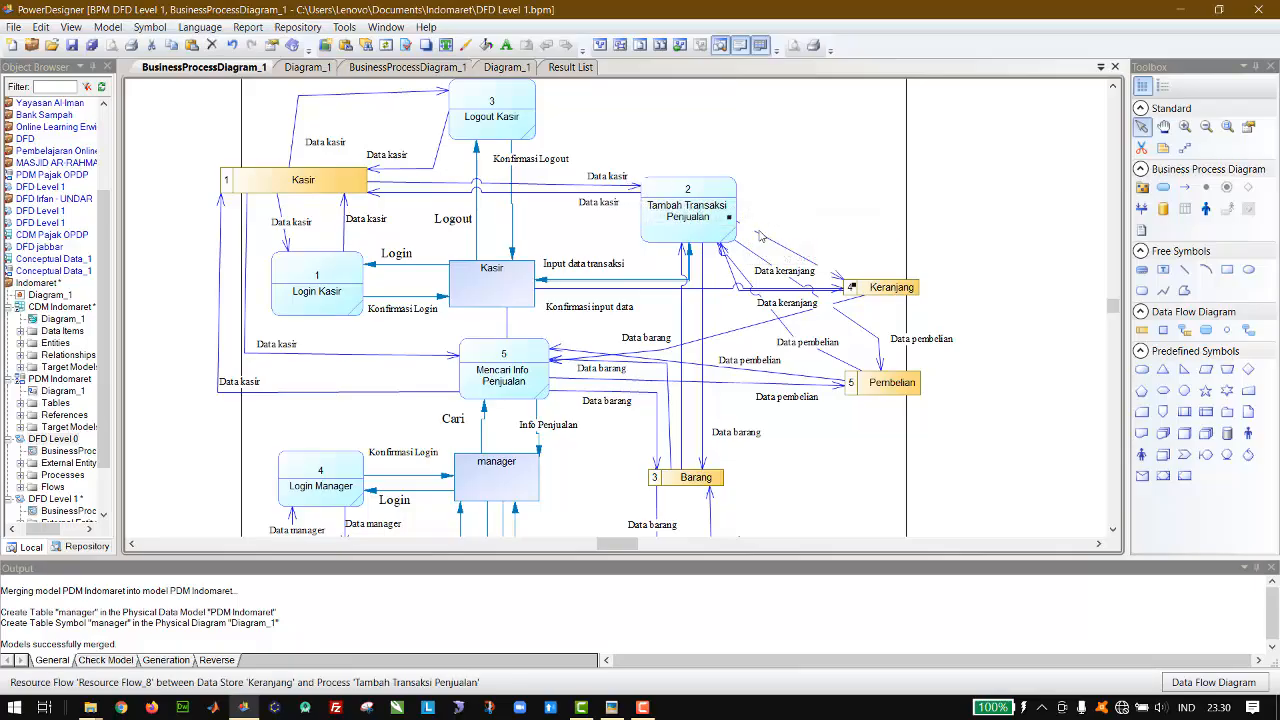
click(770, 235)
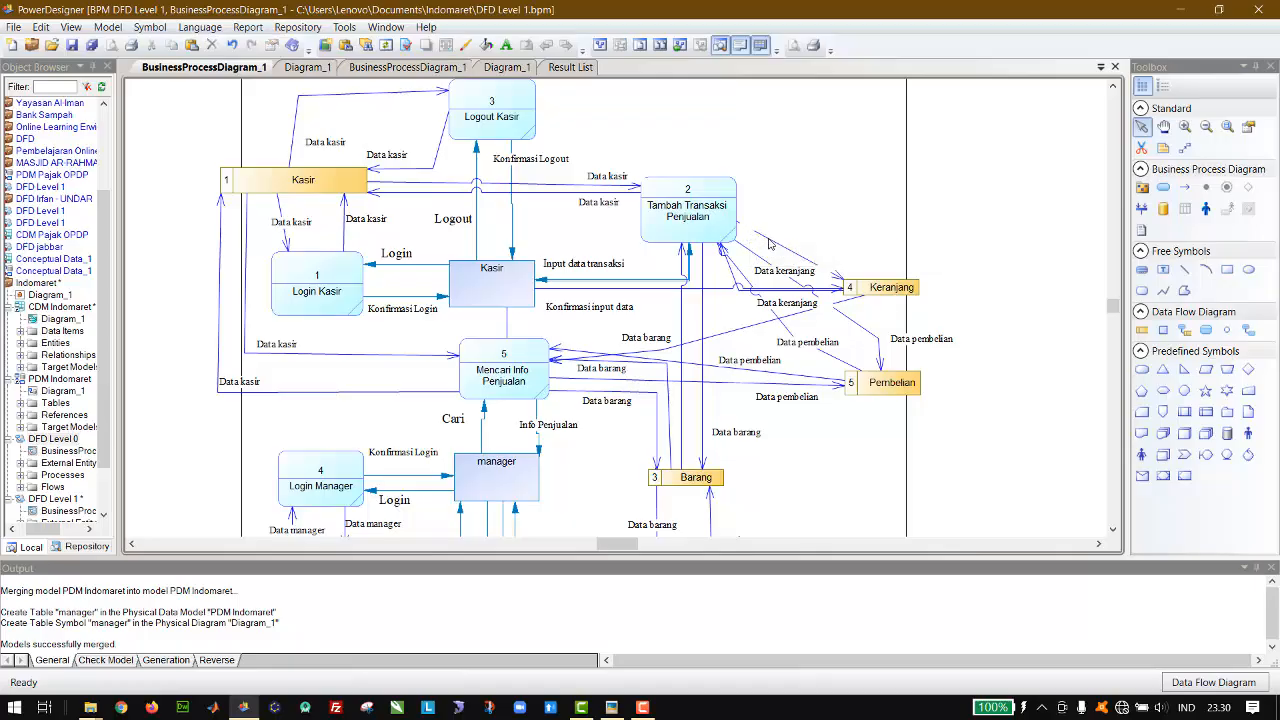
click(770, 241)
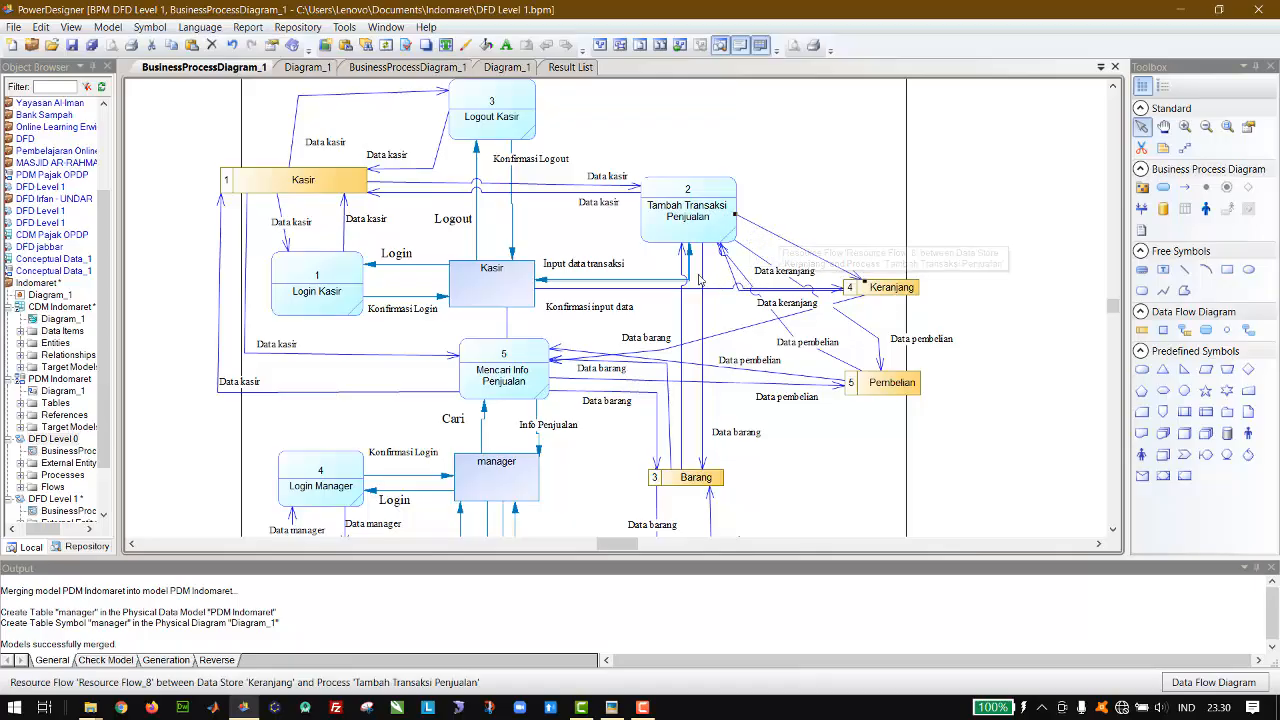
click(843, 205)
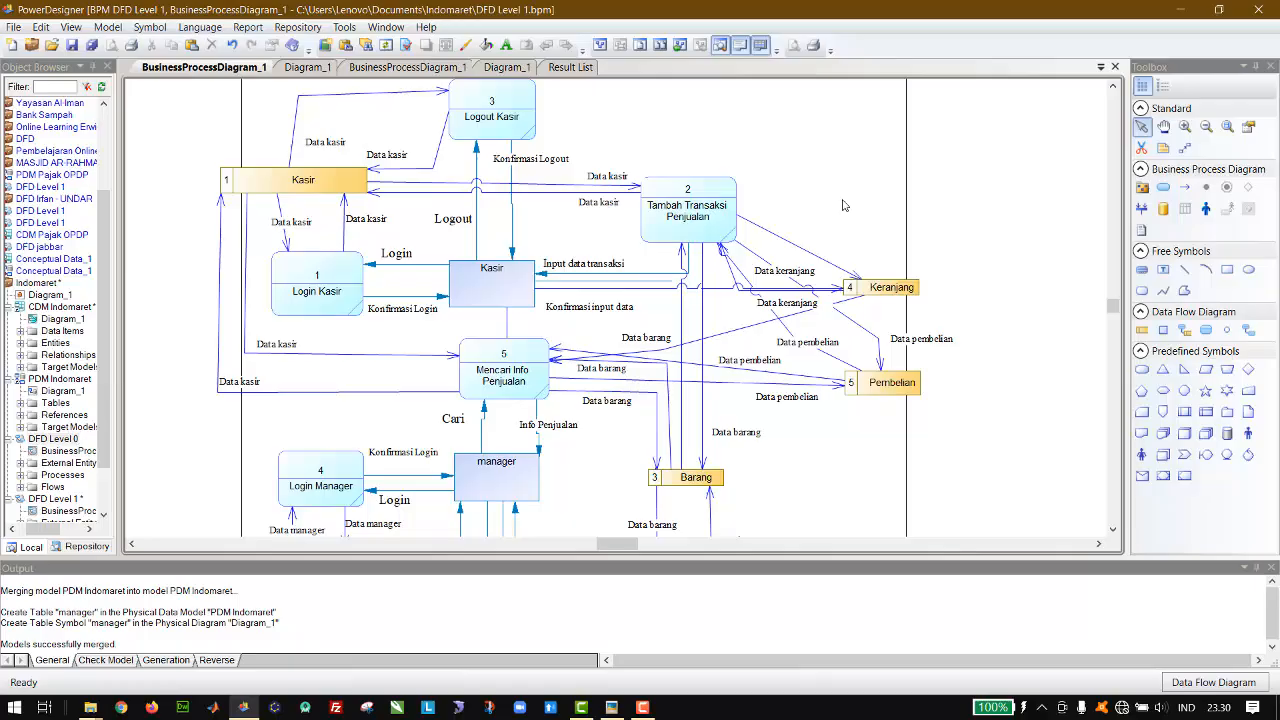
Step: Undo the recent layout edits back to Tambah Transaksi Penjualan level with the Kasir entity, before the Keranjang to Mencari Info Penjualan flow was rerouted
key(ctrl+z)
key(ctrl+z)
key(ctrl+z)
key(ctrl+z)
key(ctrl+z)
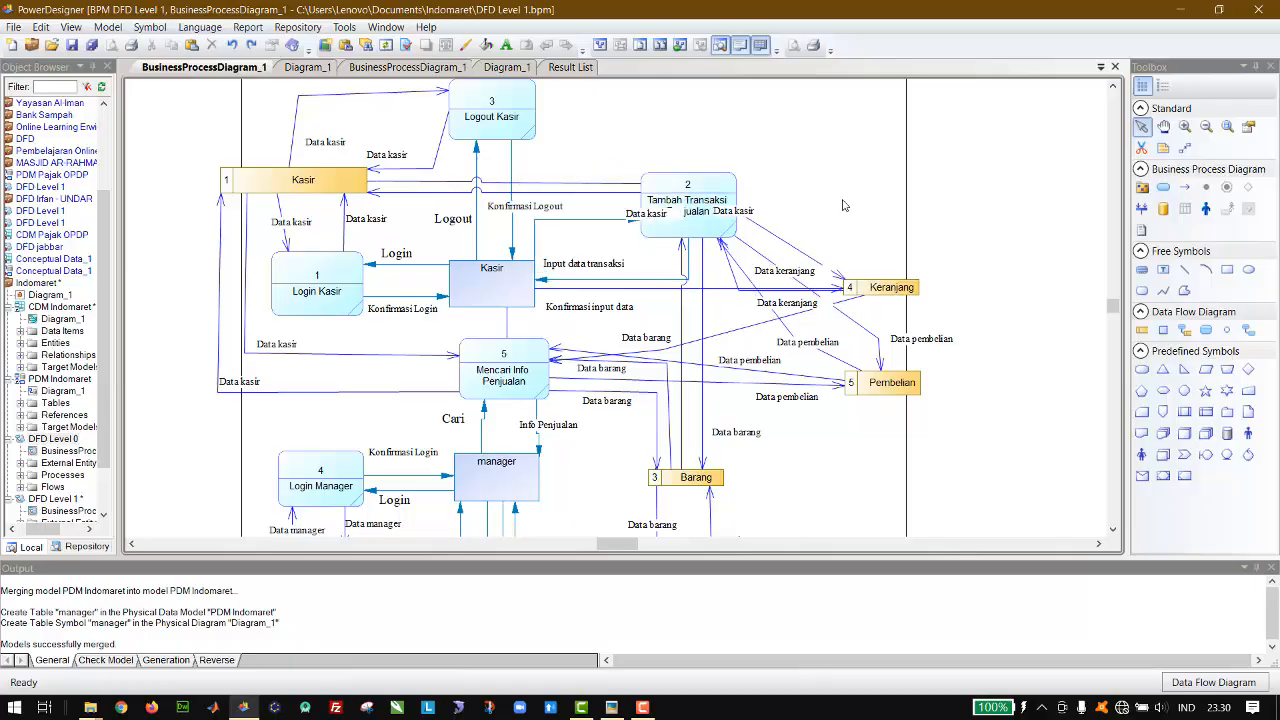
key(ctrl+z)
key(ctrl+z)
key(ctrl+z)
key(ctrl+z)
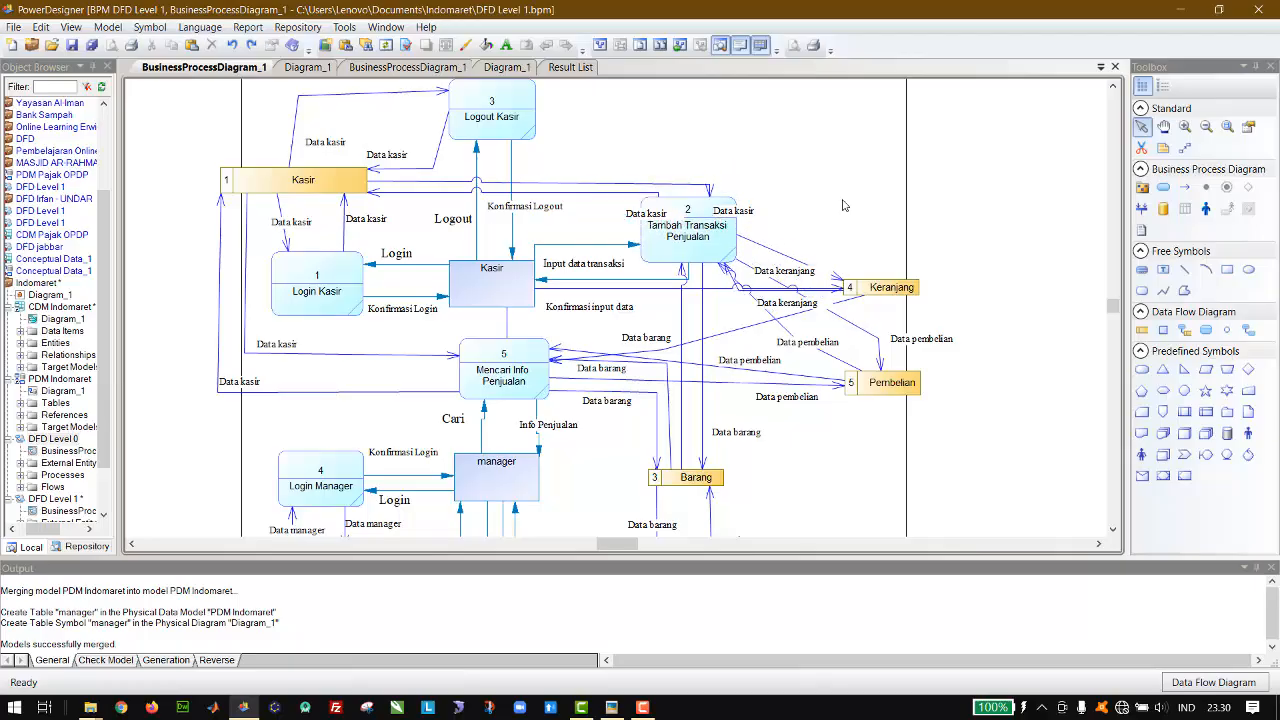
key(ctrl+z)
key(ctrl+z)
key(ctrl+z)
key(ctrl+z)
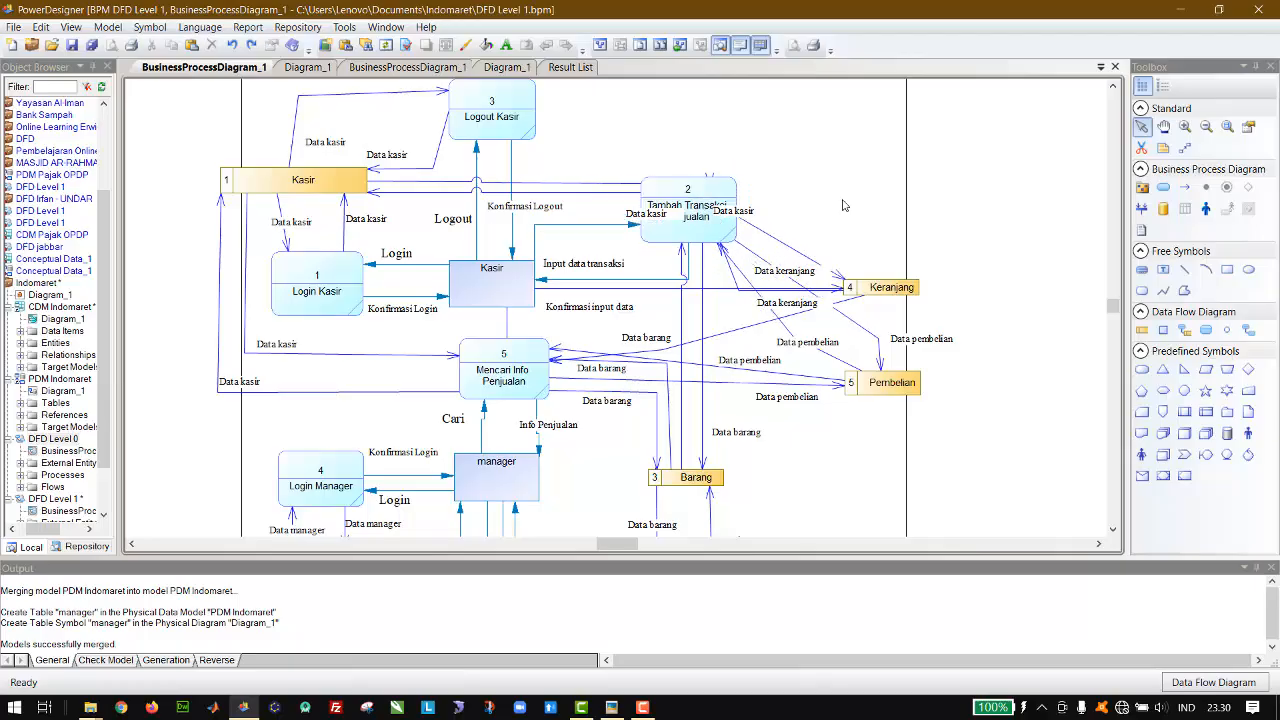
key(ctrl+z)
key(ctrl+z)
key(ctrl+z)
key(ctrl+z)
key(ctrl+z)
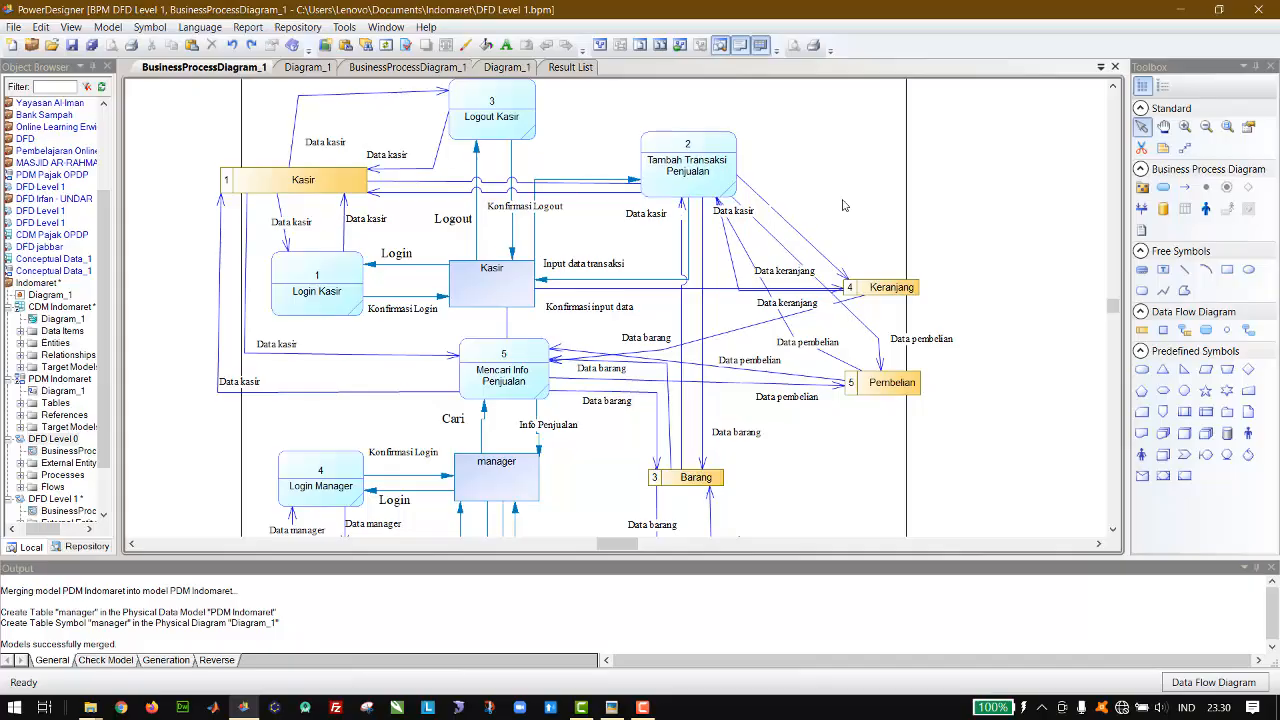
key(ctrl+z)
key(ctrl+z)
key(ctrl+z)
key(ctrl+z)
key(ctrl+z)
key(ctrl+z)
key(ctrl+z)
key(ctrl+z)
key(ctrl+z)
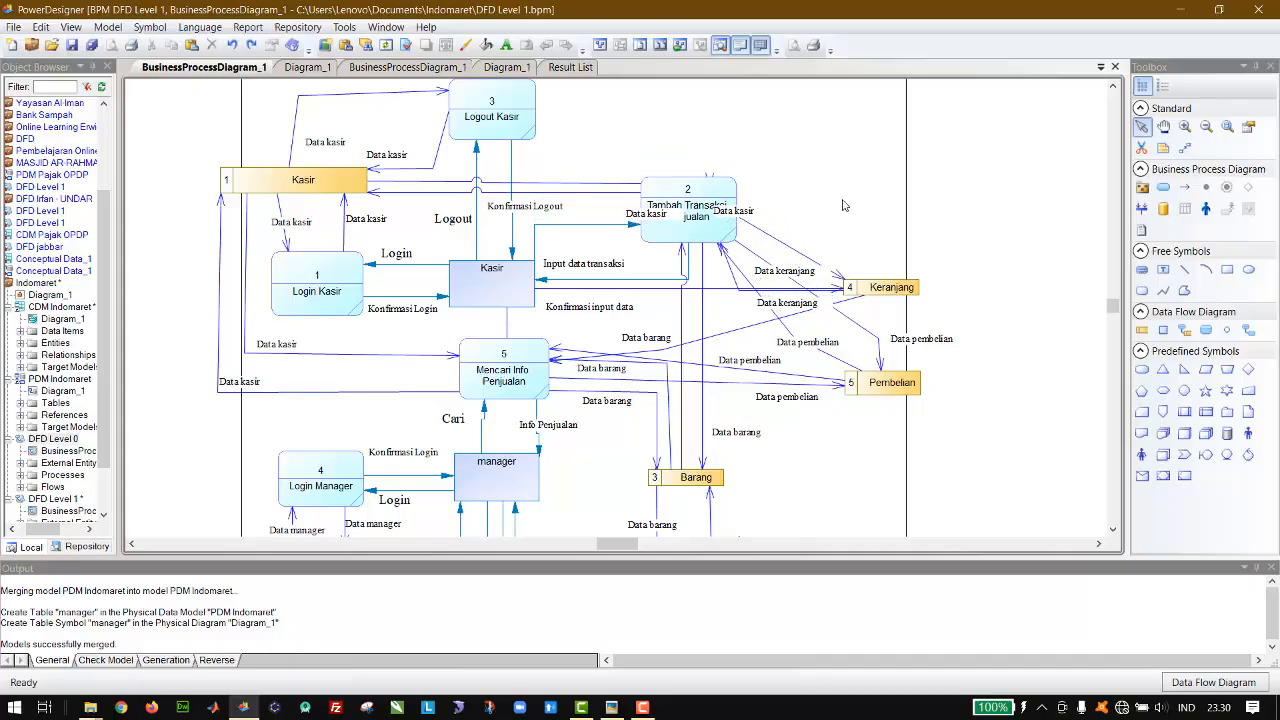
key(ctrl+z)
key(ctrl+z)
key(ctrl+z)
key(ctrl+z)
key(ctrl+z)
key(ctrl+z)
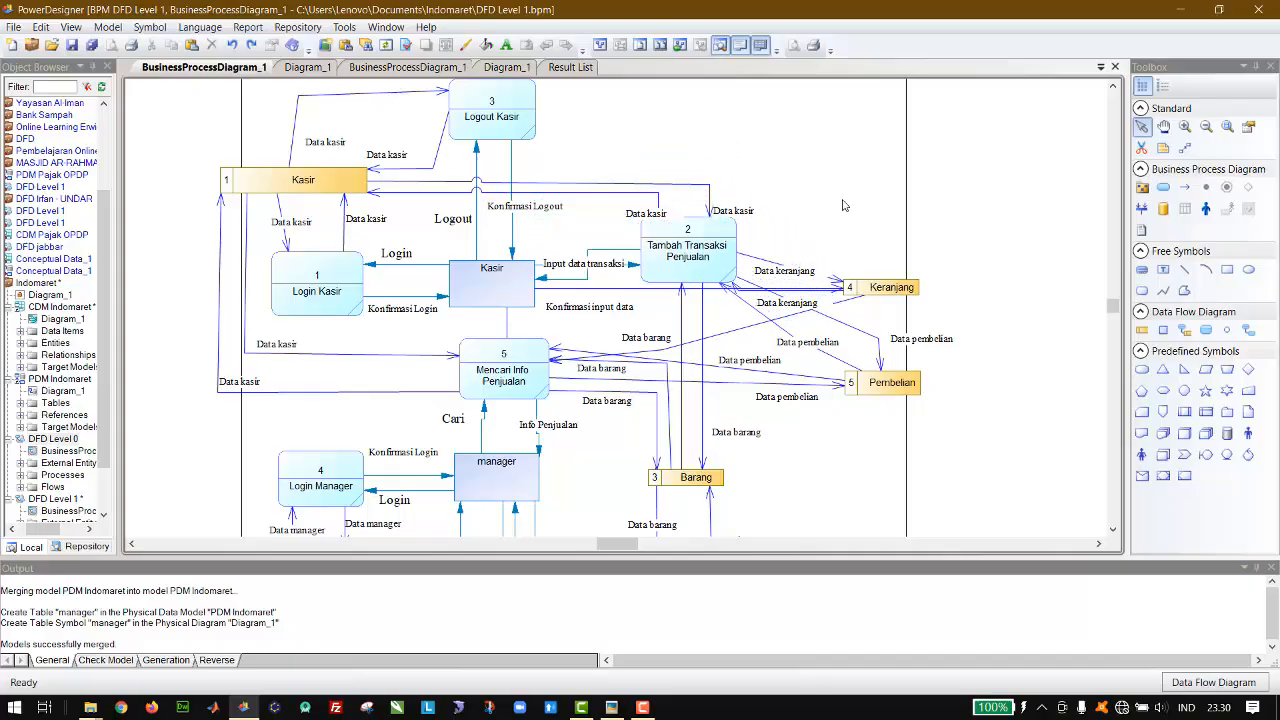
key(ctrl+z)
key(ctrl+z)
key(ctrl+z)
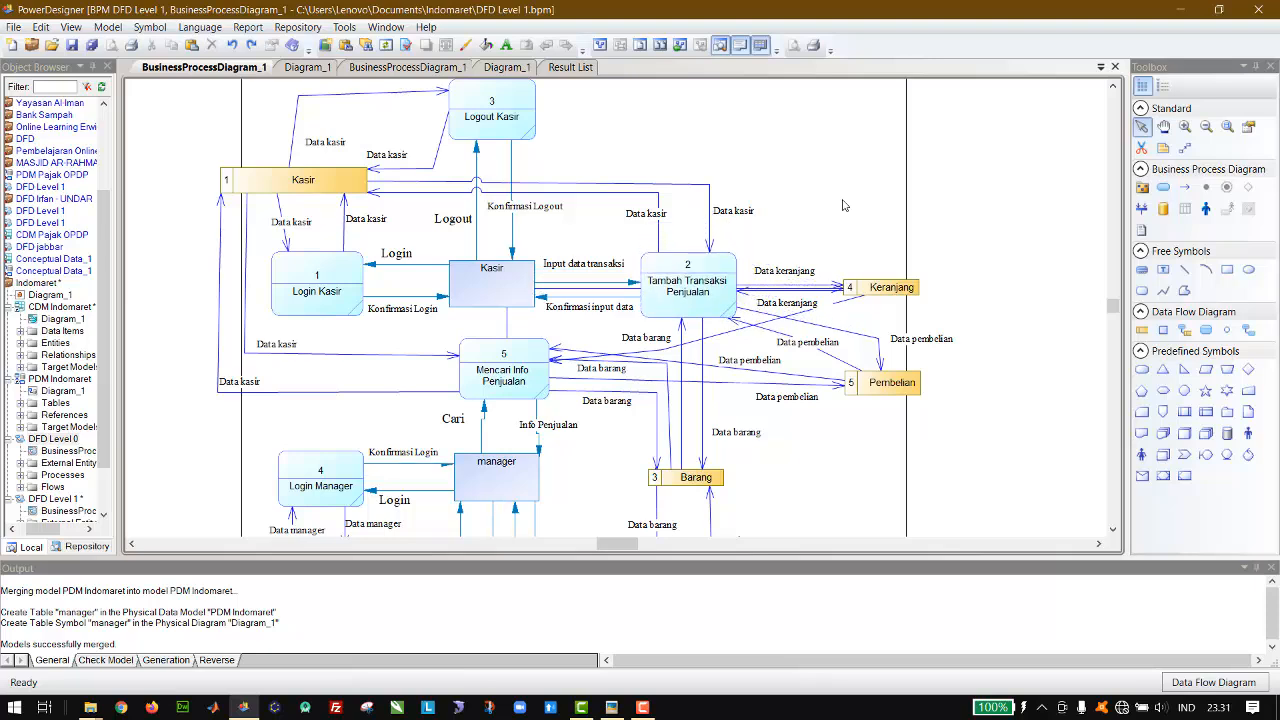
key(ctrl+z)
Step: Move the Keranjang data store outward past the vertical boundary line, slightly higher than Pembelian, undoing the extra downward move
click(797, 289)
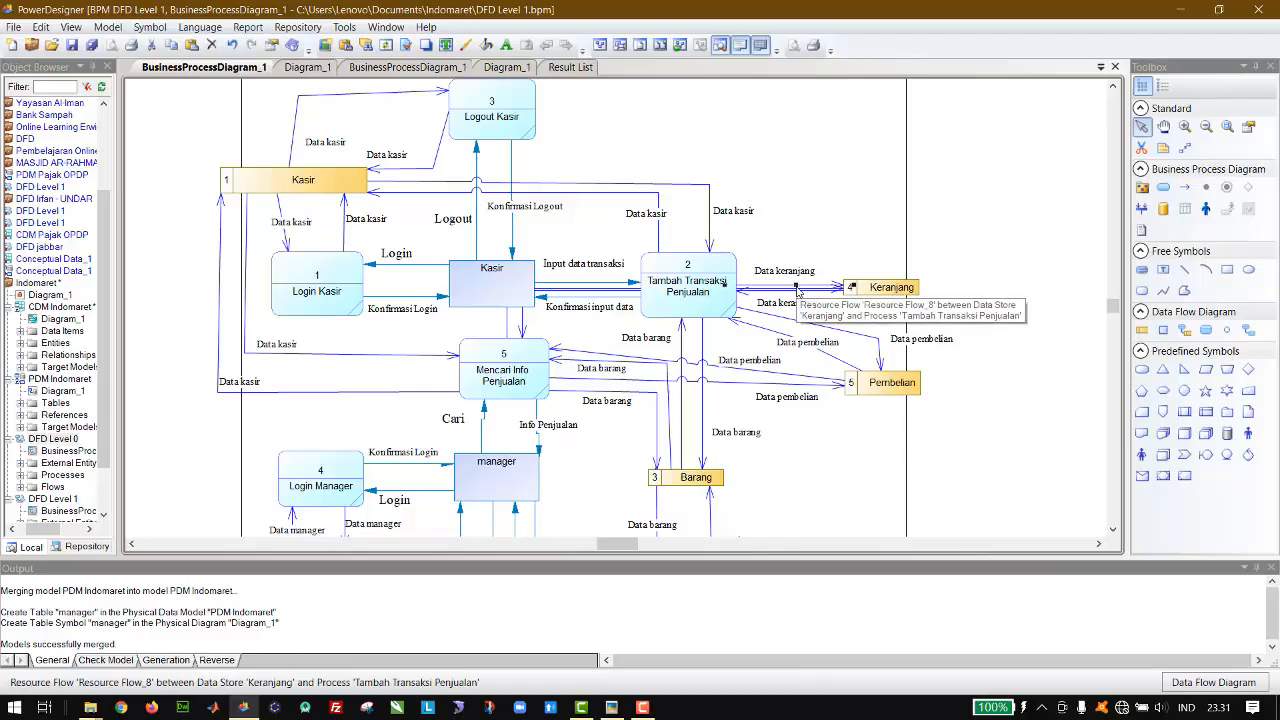
click(885, 292)
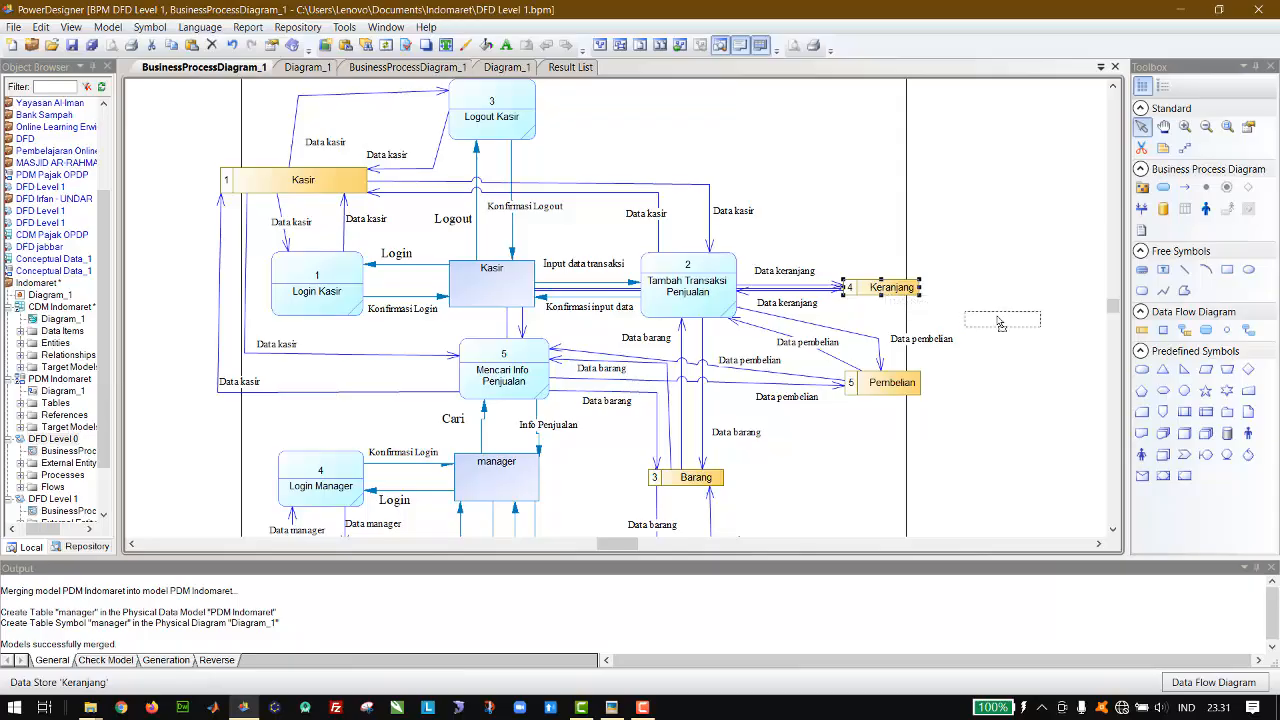
drag(853, 288, 975, 320)
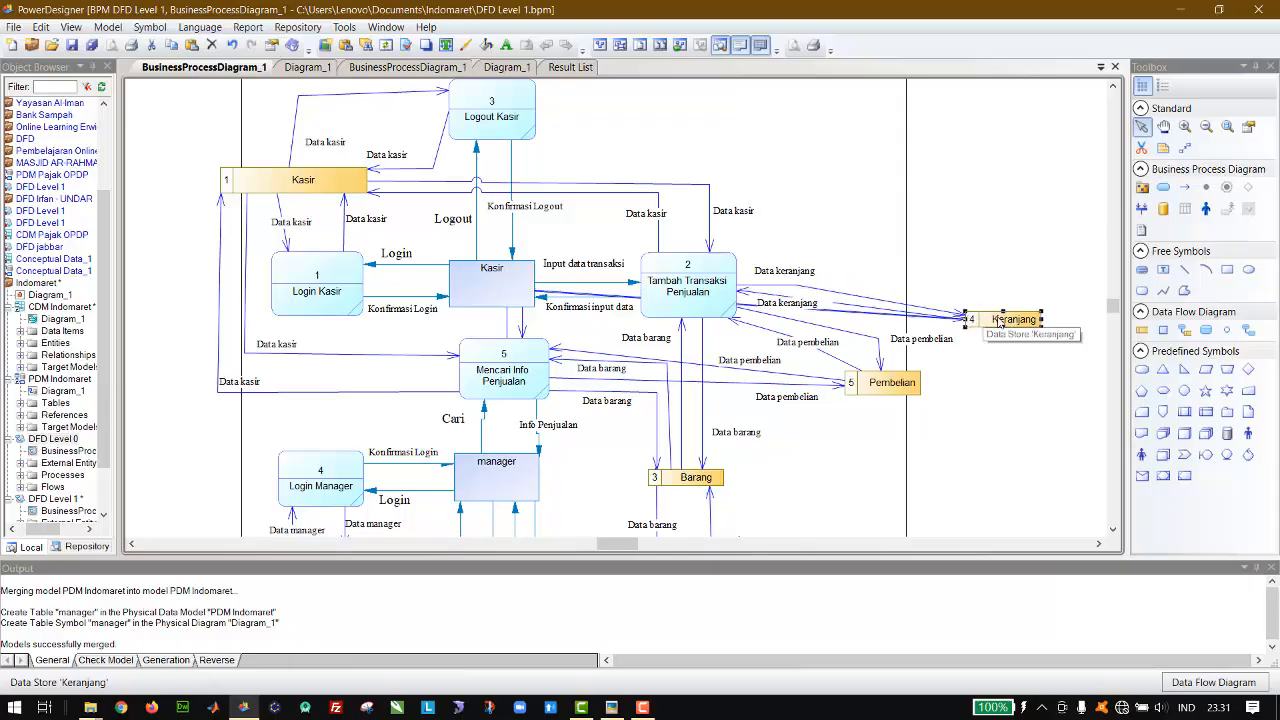
drag(1005, 324, 1016, 347)
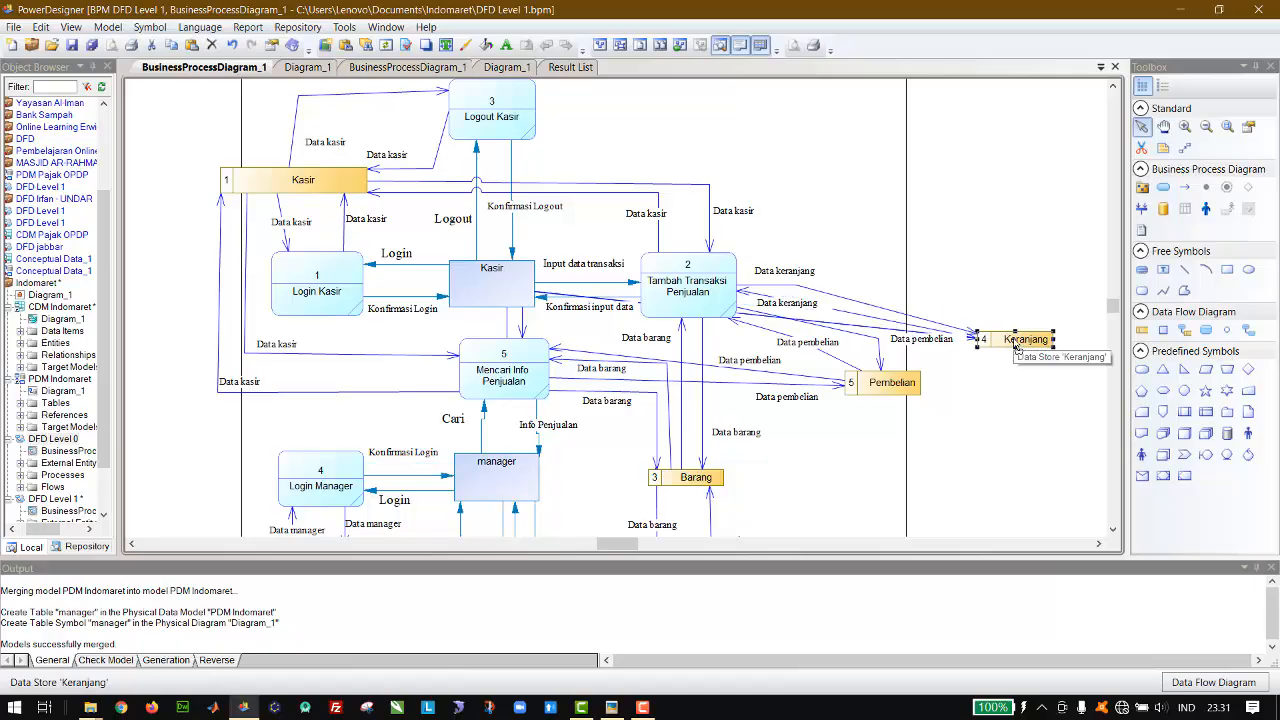
key(ctrl+z)
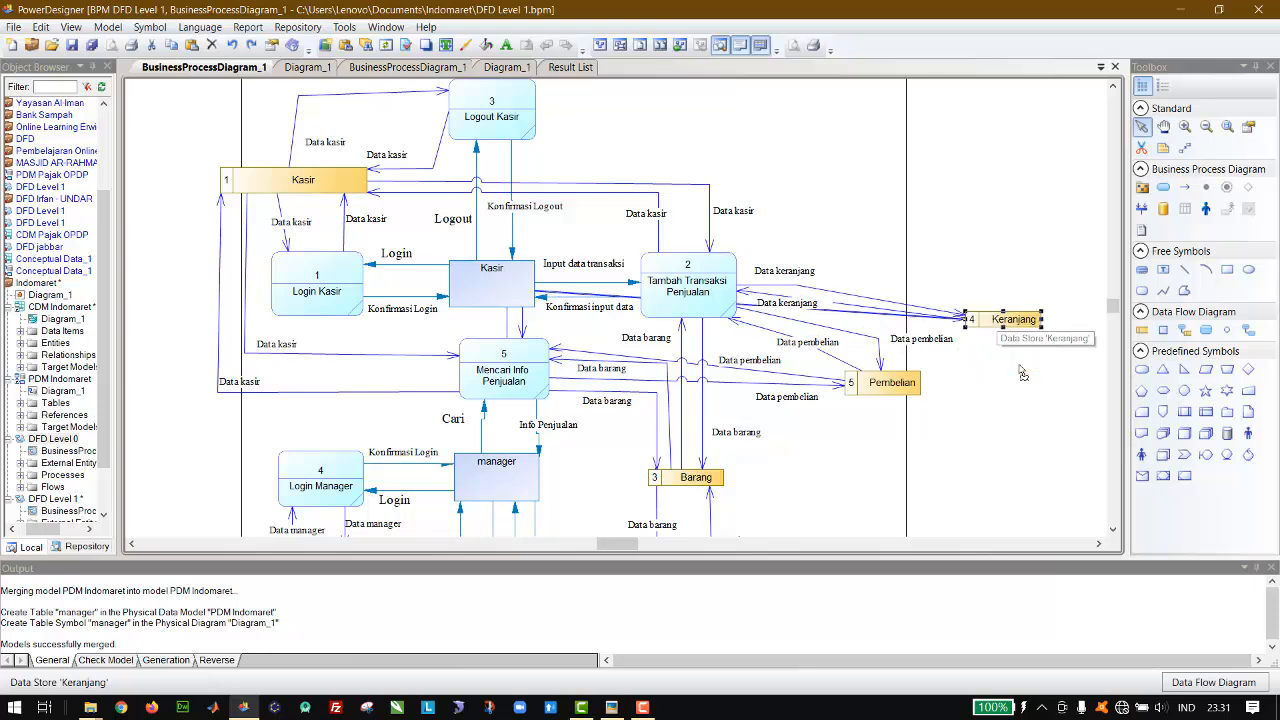
Step: Reroute the flow from Keranjang to Mencari Info Penjualan off the Kasir entity so it passes just below Tambah Transaksi Penjualan
click(972, 290)
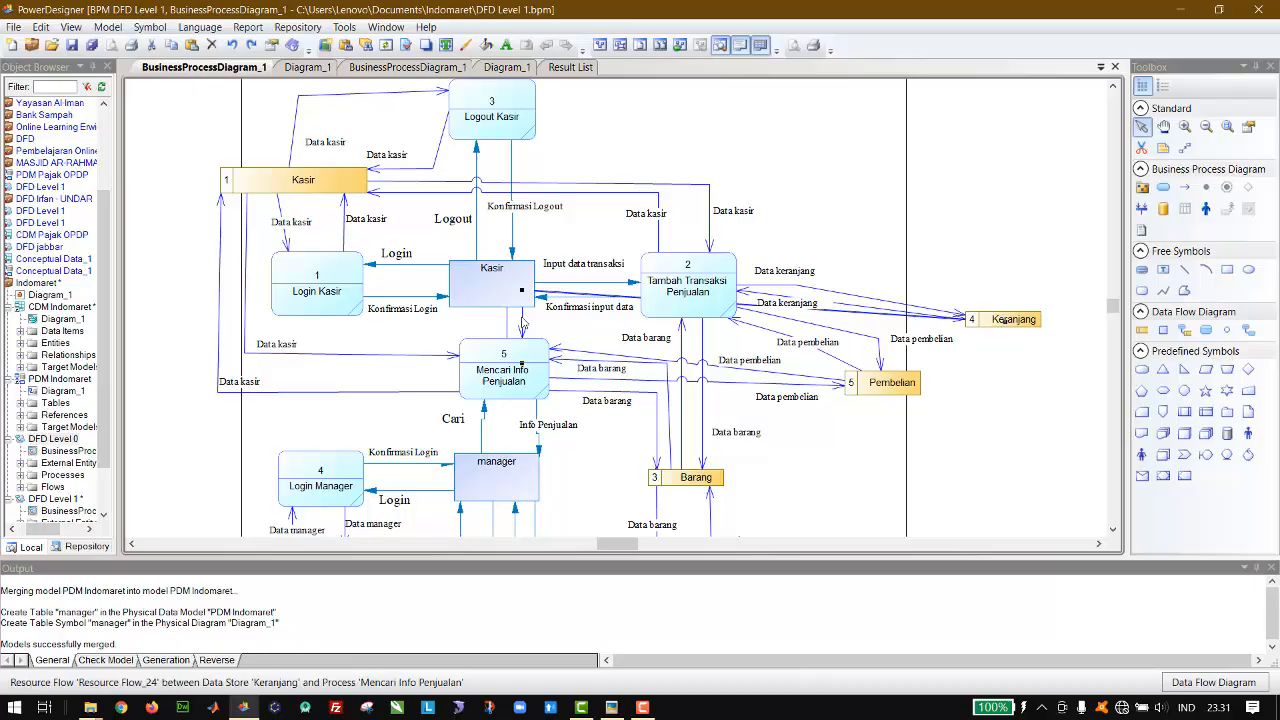
click(522, 308)
drag(524, 305, 558, 331)
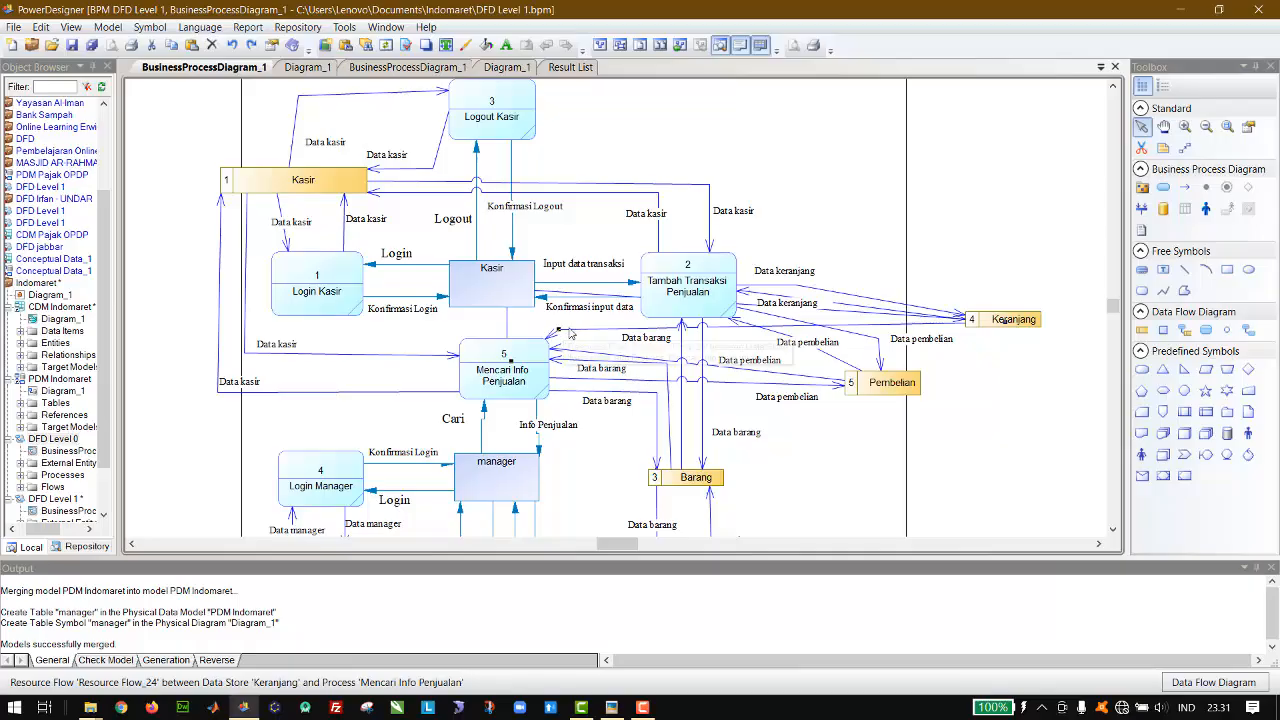
drag(558, 331, 542, 328)
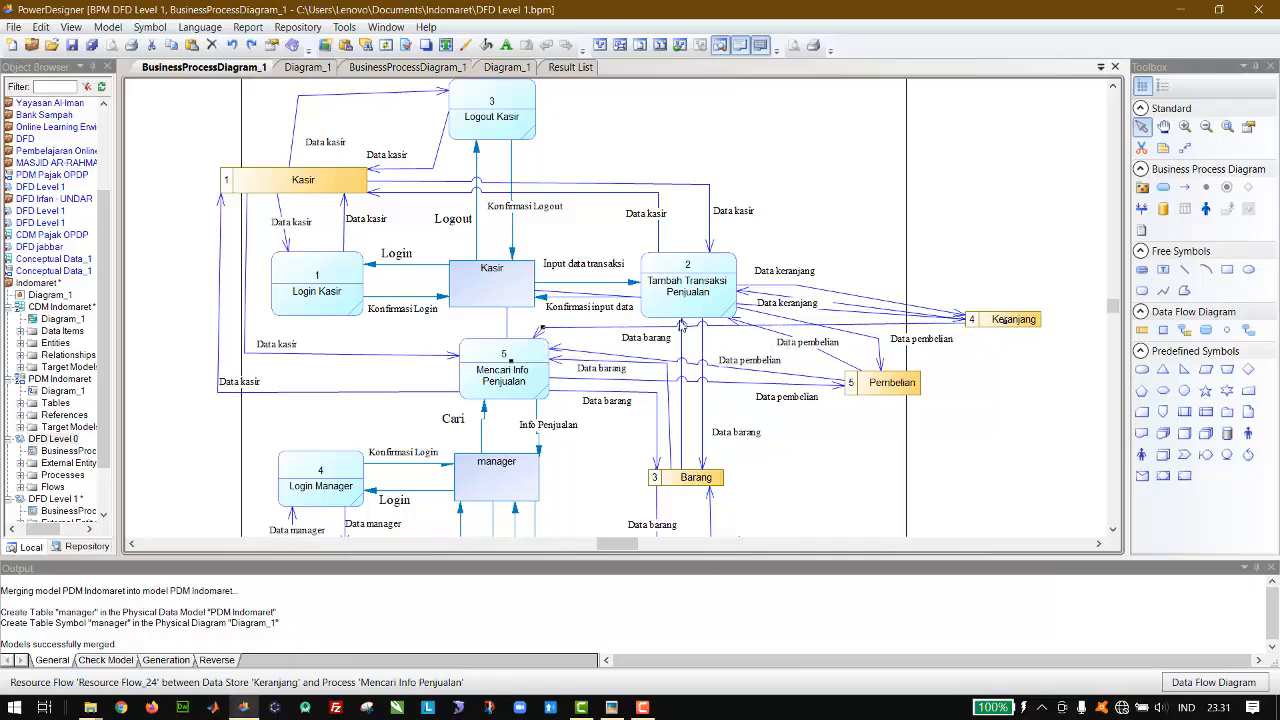
Step: Nudge the Tambah Transaksi Penjualan process up slightly, clear of the flow passing beneath it
click(695, 305)
key(Up)
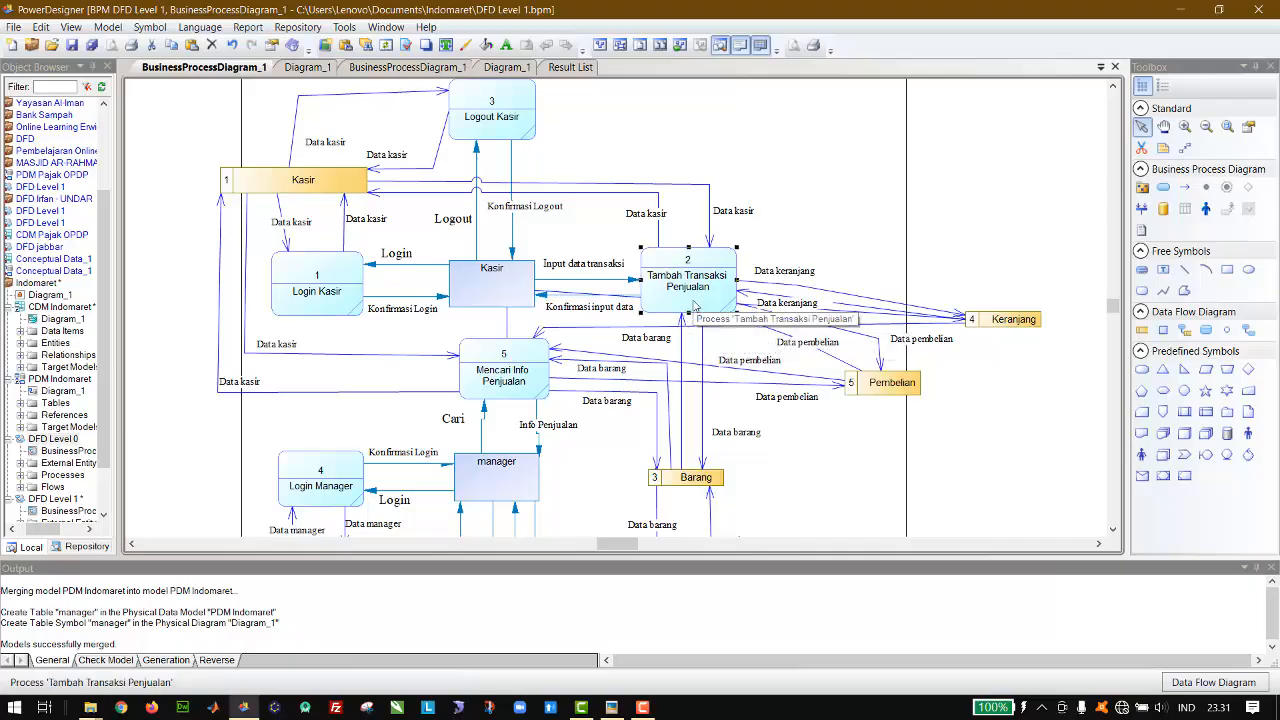
click(907, 215)
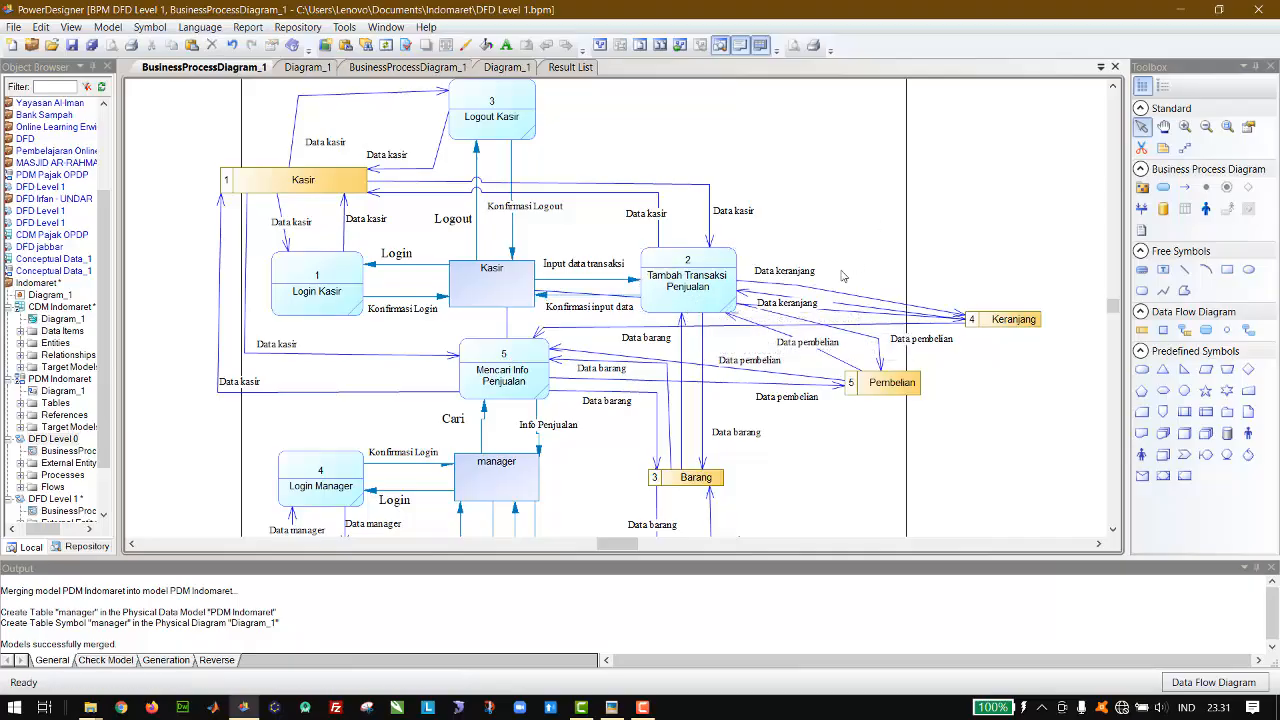
Step: Reroute the flow from Mencari Info Penjualan to Keranjang off the Kasir entity and raise Tambah Transaksi Penjualan slightly above it
click(506, 320)
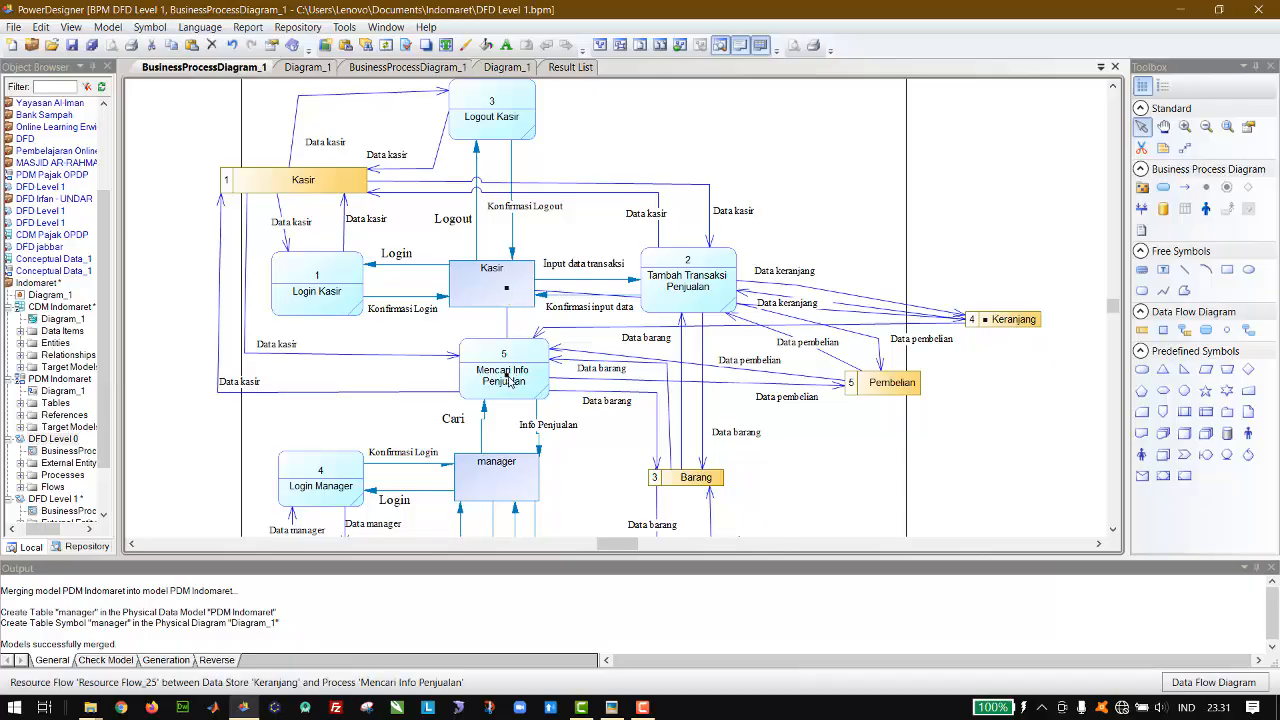
drag(507, 375, 503, 318)
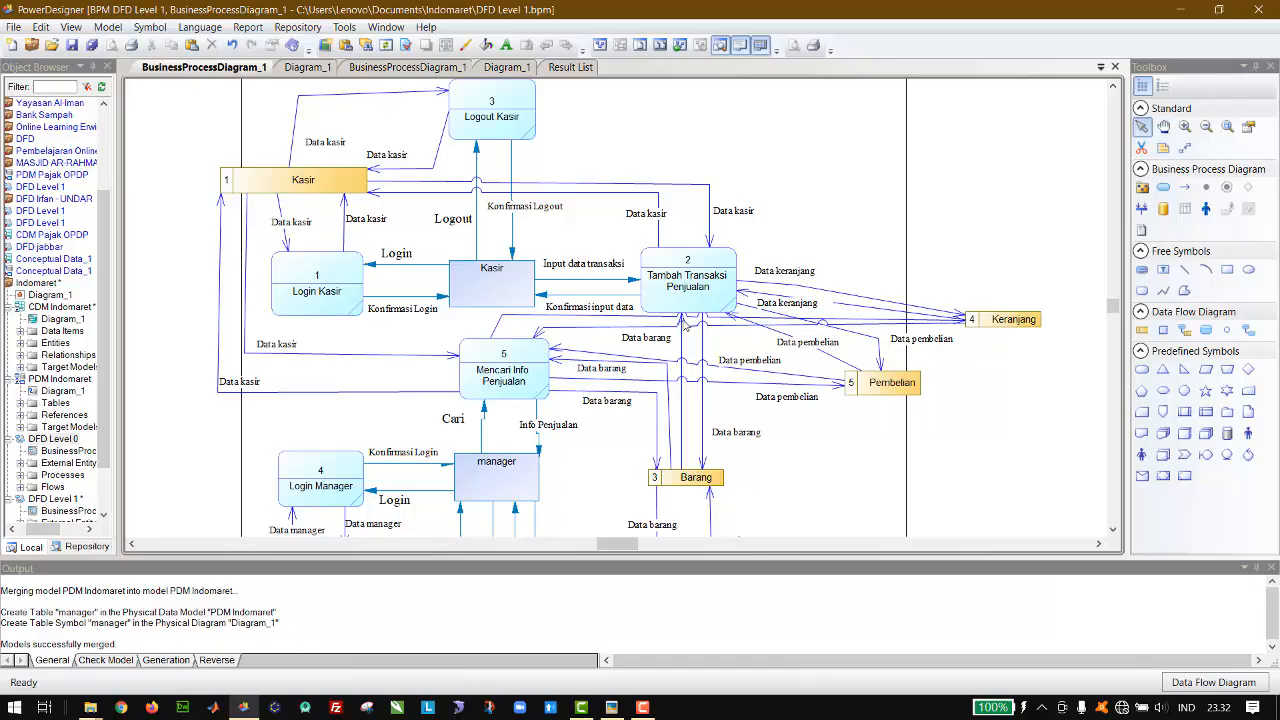
drag(698, 305, 698, 295)
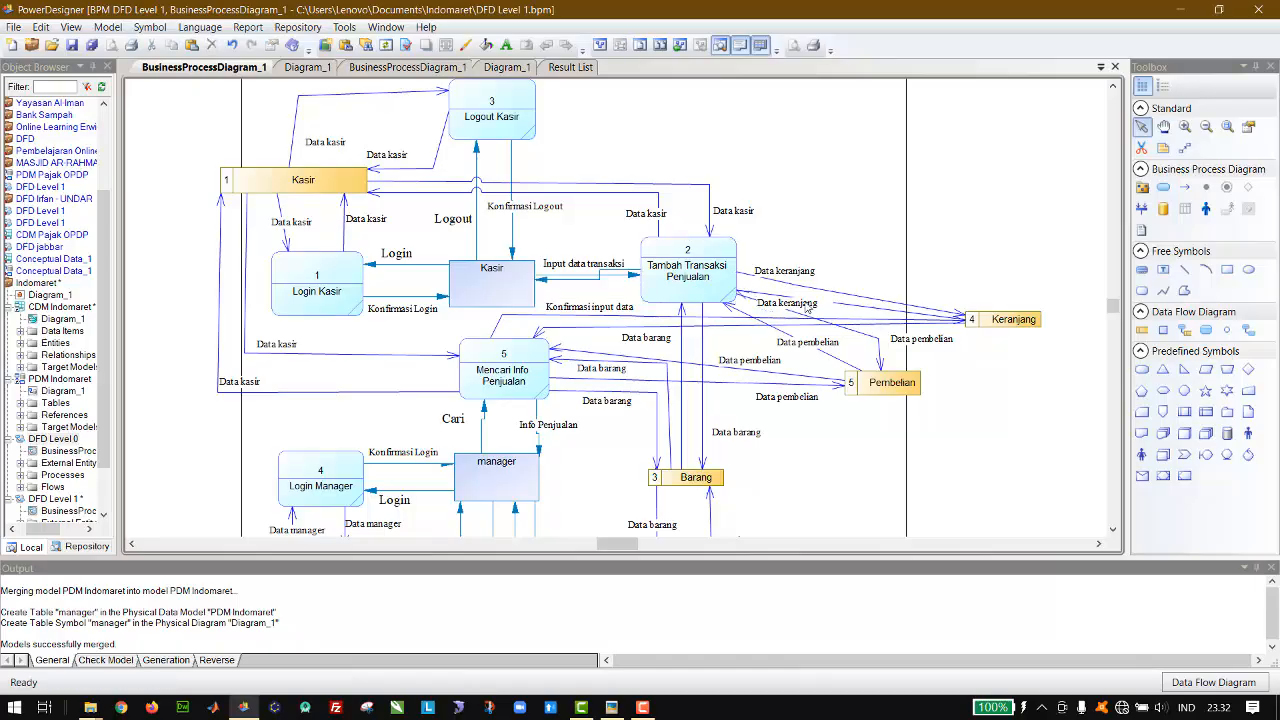
Step: Try moving the lower Data keranjang label up beside the other one, then undo it while keeping Tambah Transaksi Penjualan's raised position
drag(805, 310, 876, 279)
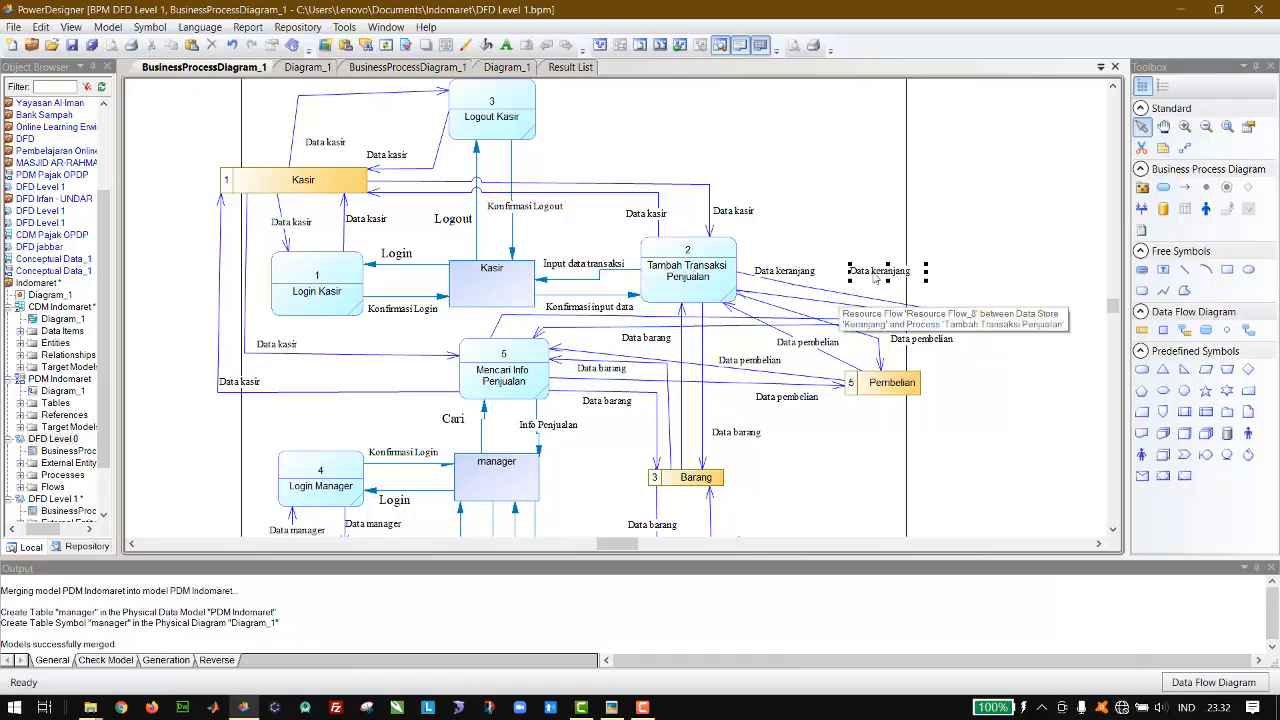
click(808, 275)
key(ctrl+z)
key(ctrl+z)
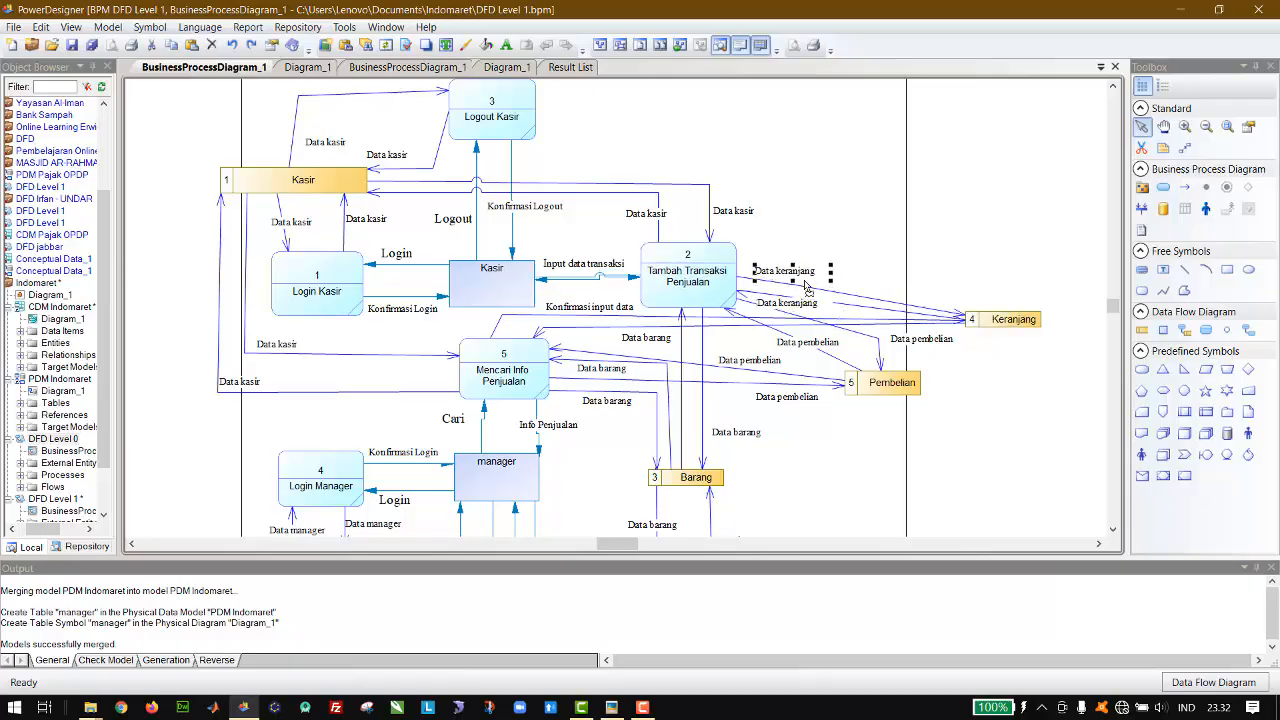
key(ctrl+y)
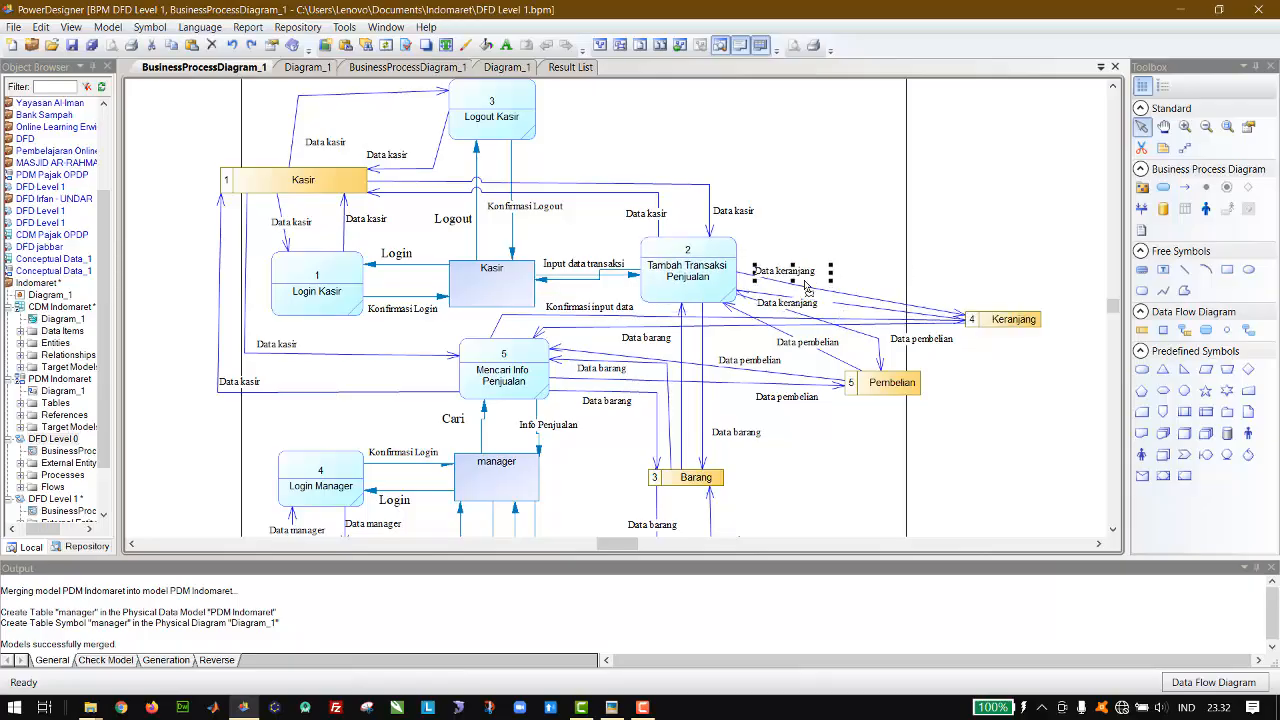
Step: Adjust the flow from Tambah Transaksi Penjualan to the Kasir entity so it runs separately above the opposite flow
click(603, 276)
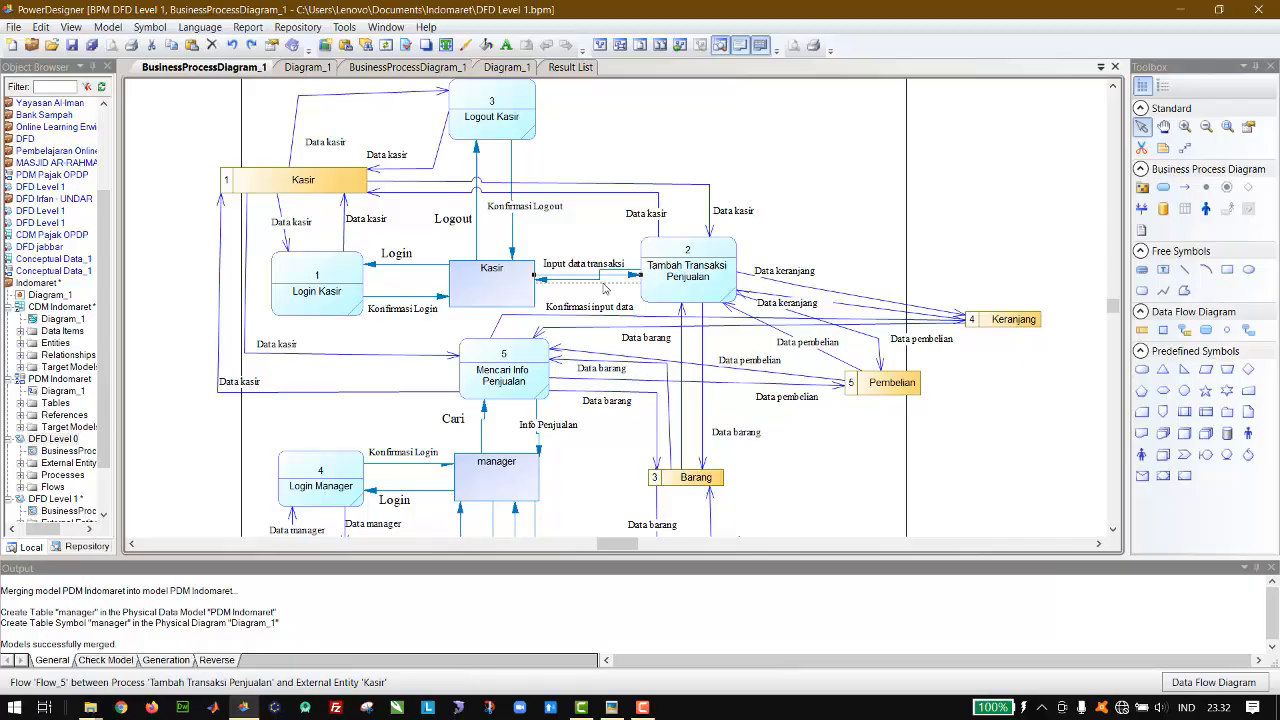
mouse_move(603, 278)
mouse_down()
mouse_move(601, 292)
mouse_move(593, 258)
mouse_move(595, 270)
mouse_up()
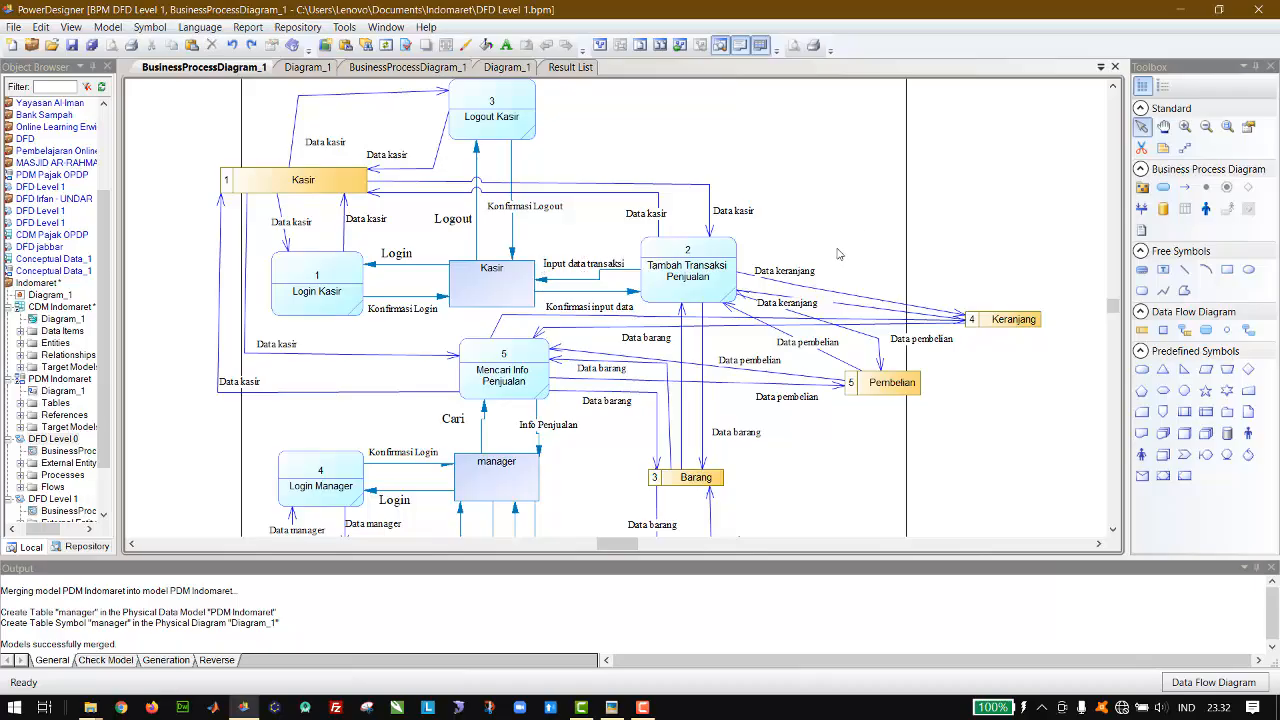
Step: Spread the Data keranjang labels apart above the flows between Tambah Transaksi Penjualan and Keranjang
drag(801, 275, 918, 289)
drag(810, 302, 826, 270)
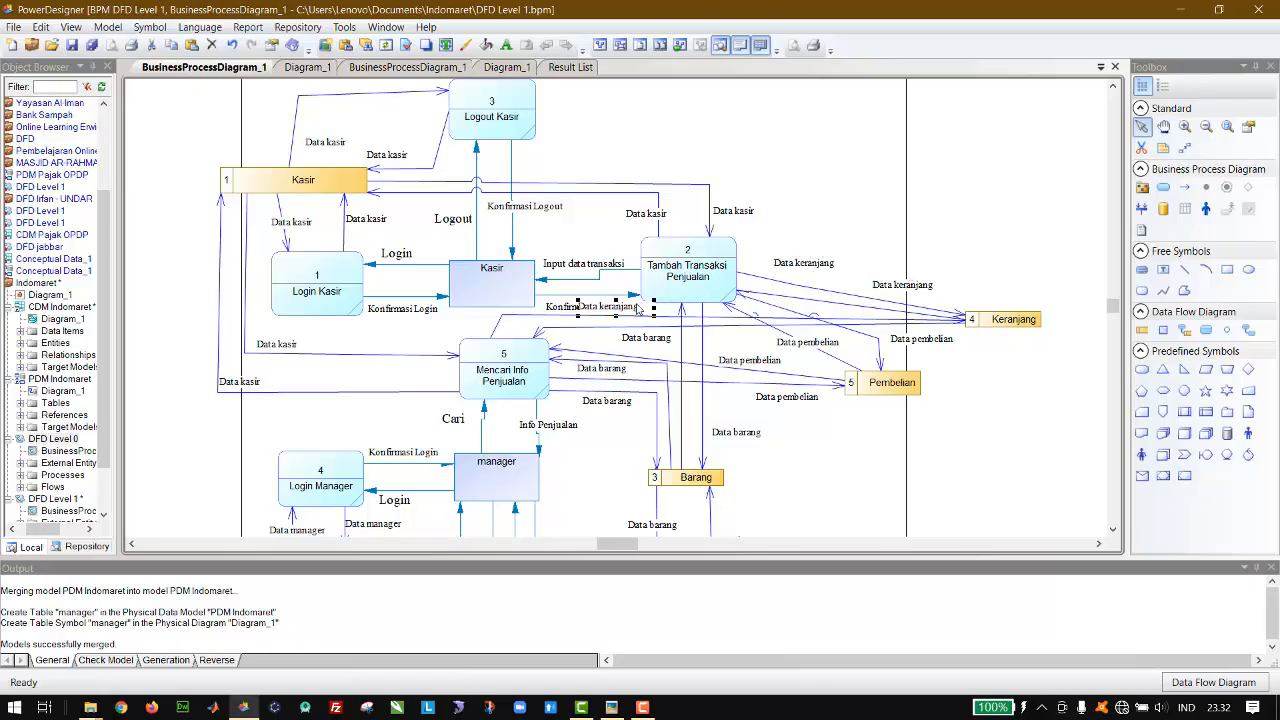
drag(625, 310, 866, 280)
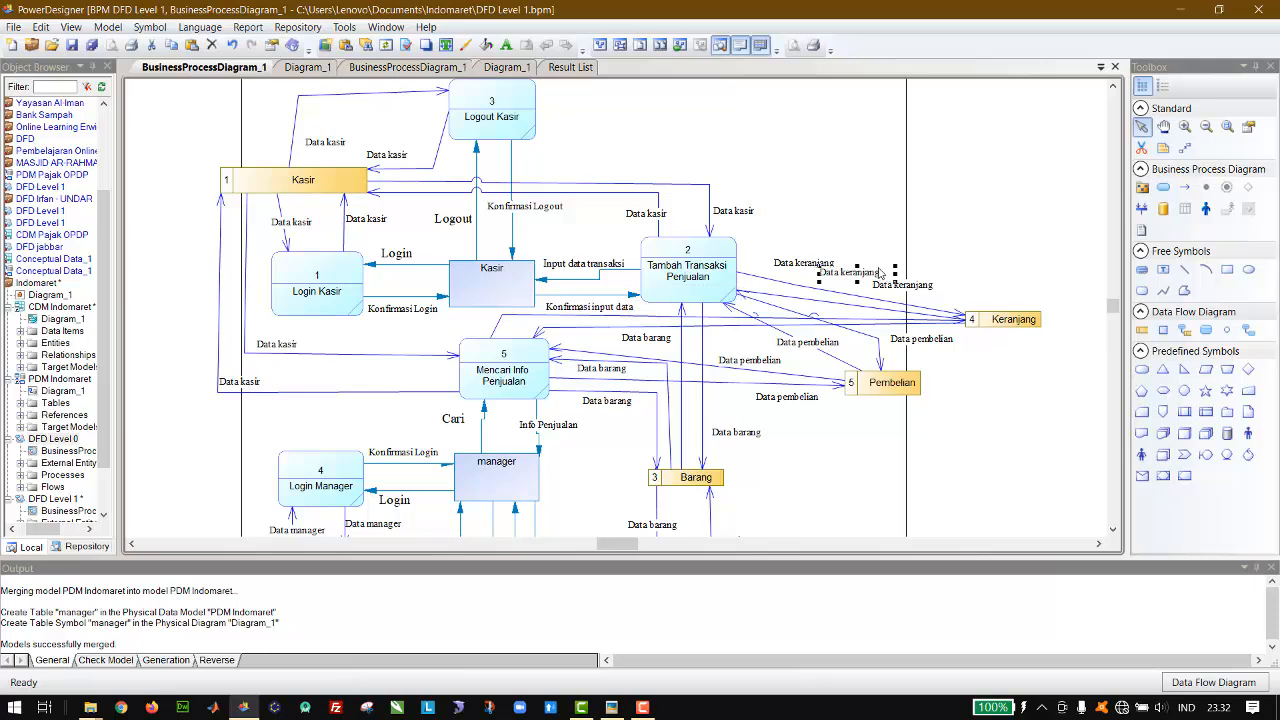
key(ctrl+v)
drag(610, 307, 848, 243)
drag(900, 292, 792, 270)
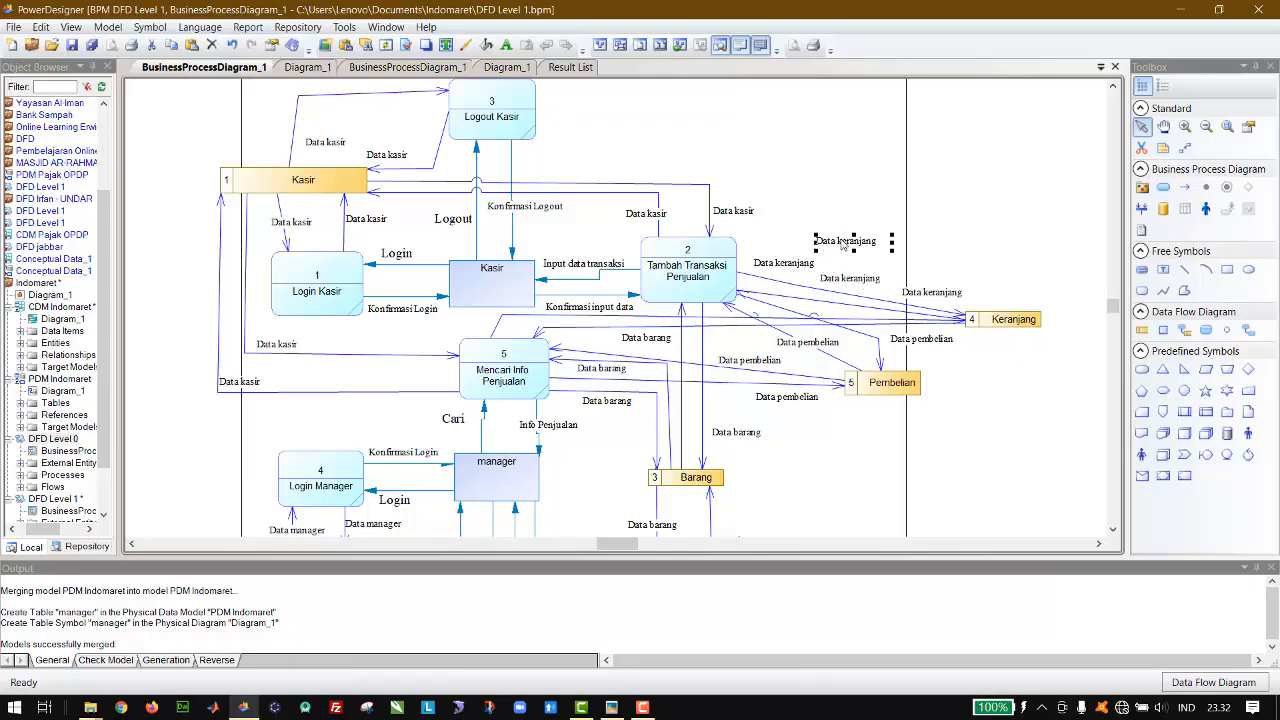
Step: Move two Data keranjang labels beside the Keranjang flow ends just above the Mencari Info Penjualan process
drag(578, 310, 471, 330)
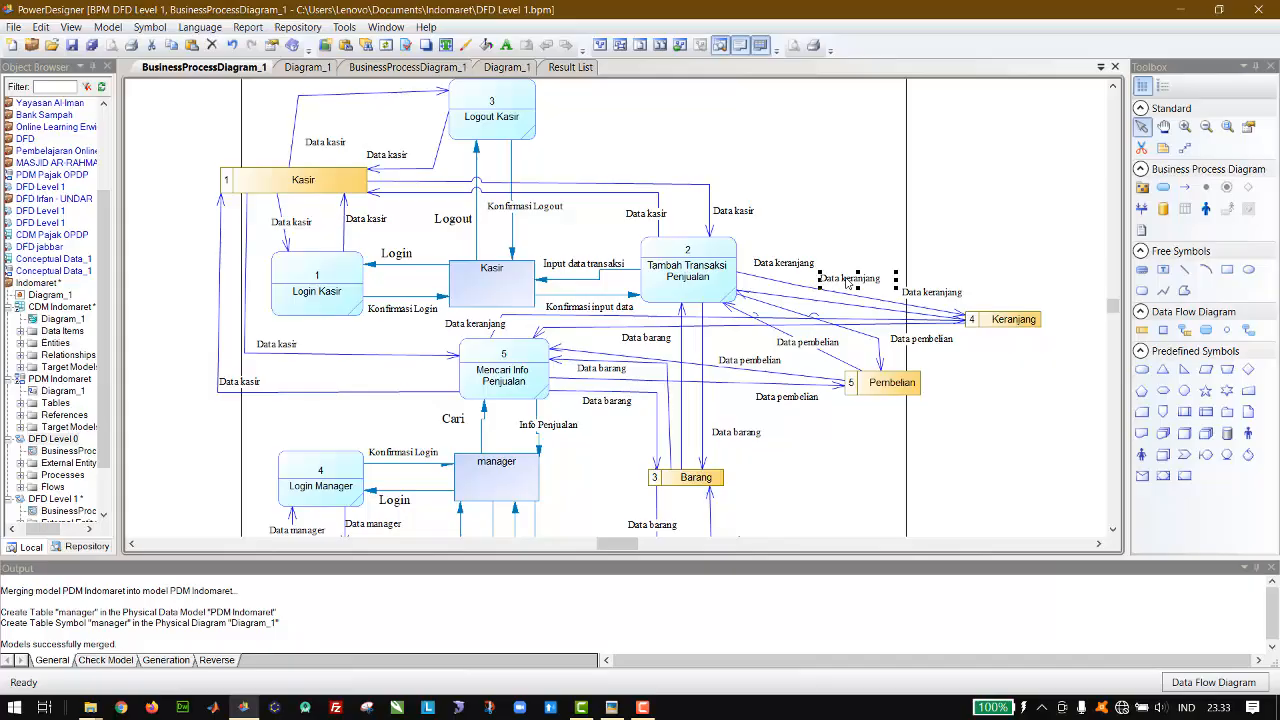
drag(847, 283, 853, 287)
drag(849, 284, 584, 331)
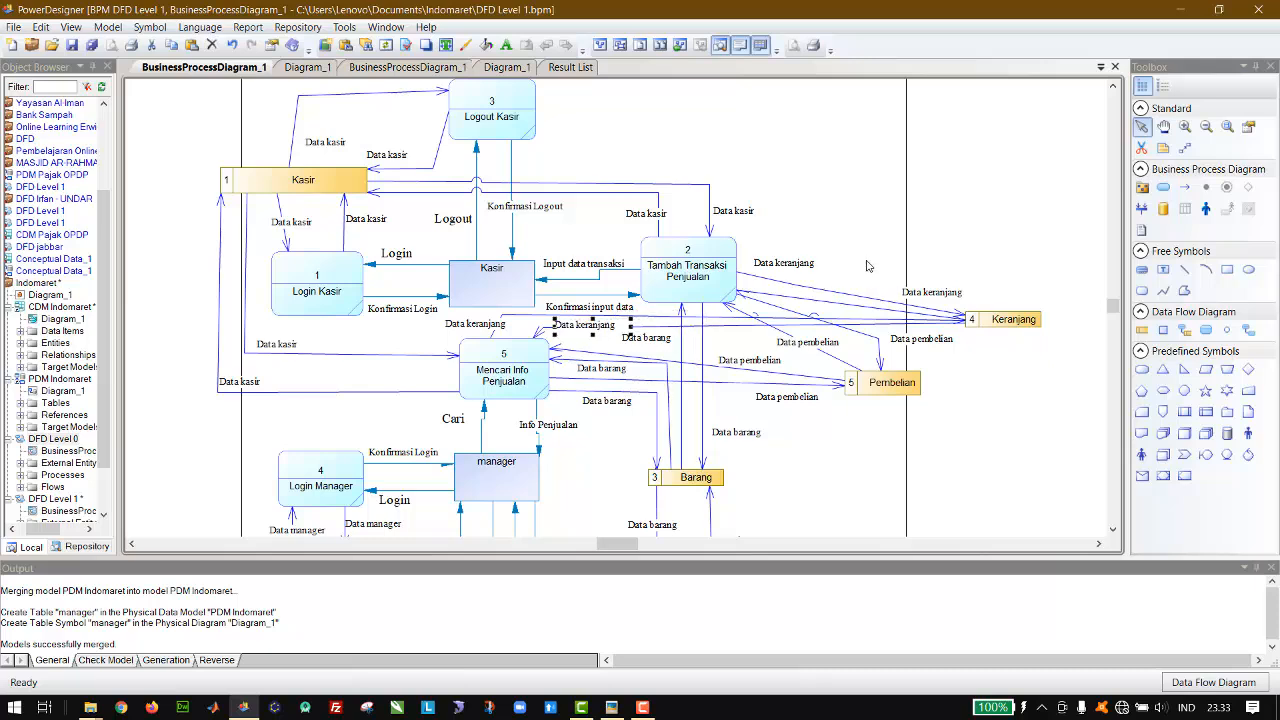
Step: Position the other two Data keranjang labels along the flows between Tambah Transaksi Penjualan and Keranjang, and save the model
drag(924, 296, 793, 285)
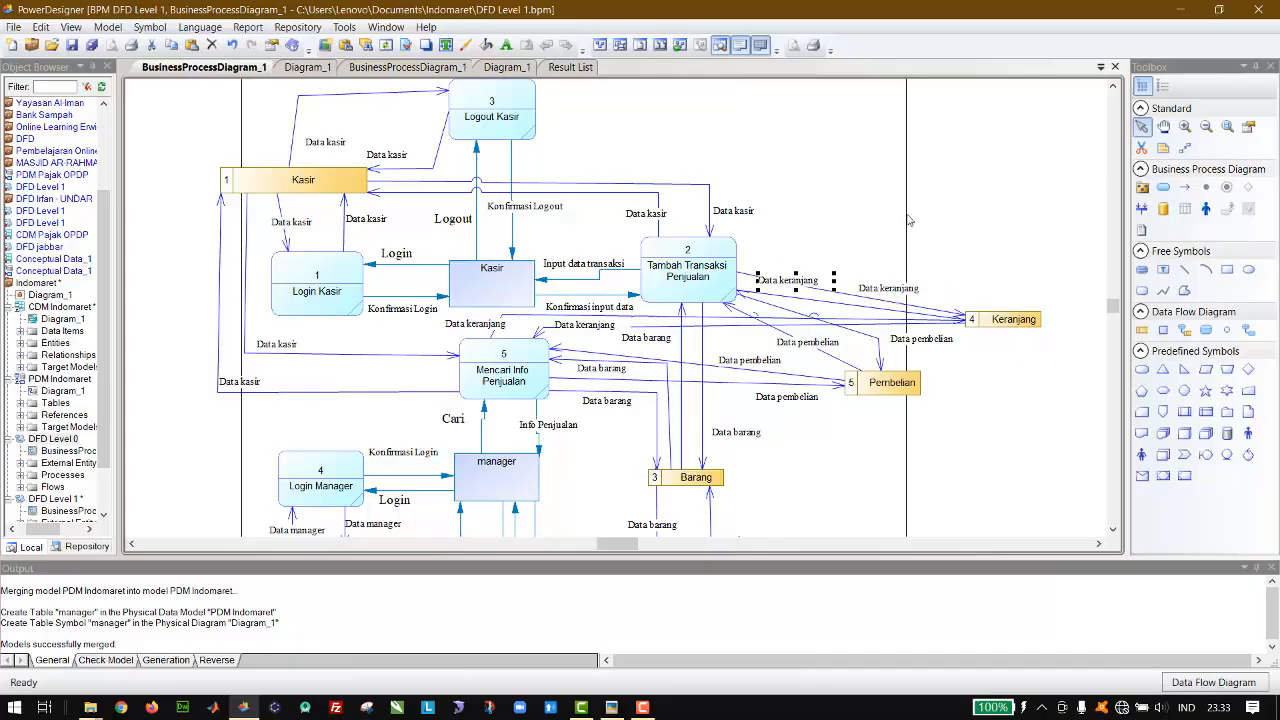
key(ctrl+z)
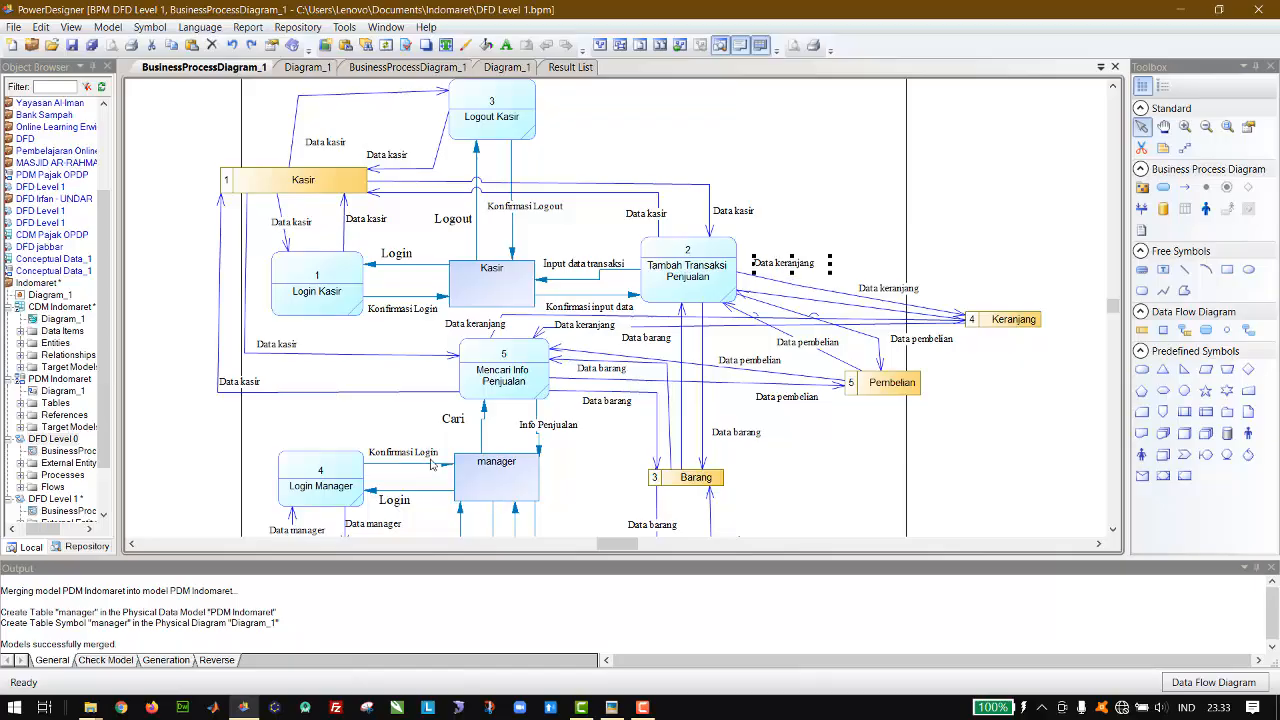
drag(801, 270, 820, 279)
key(ctrl+s)
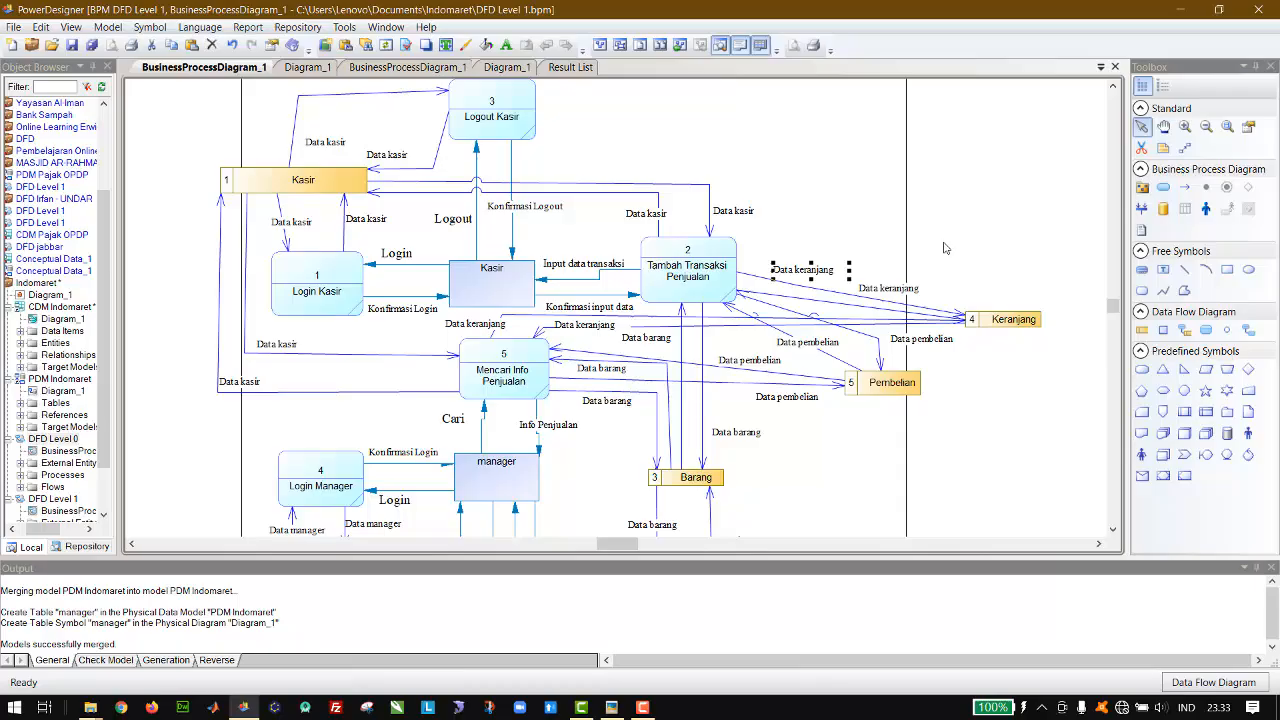
Step: Review the finished level 1 diagram, examining Tambah Transaksi Penjualan, Mencari Info Penjualan and Kelola data Barang as candidates for decomposition
click(970, 244)
scroll(970, 244, down, 2)
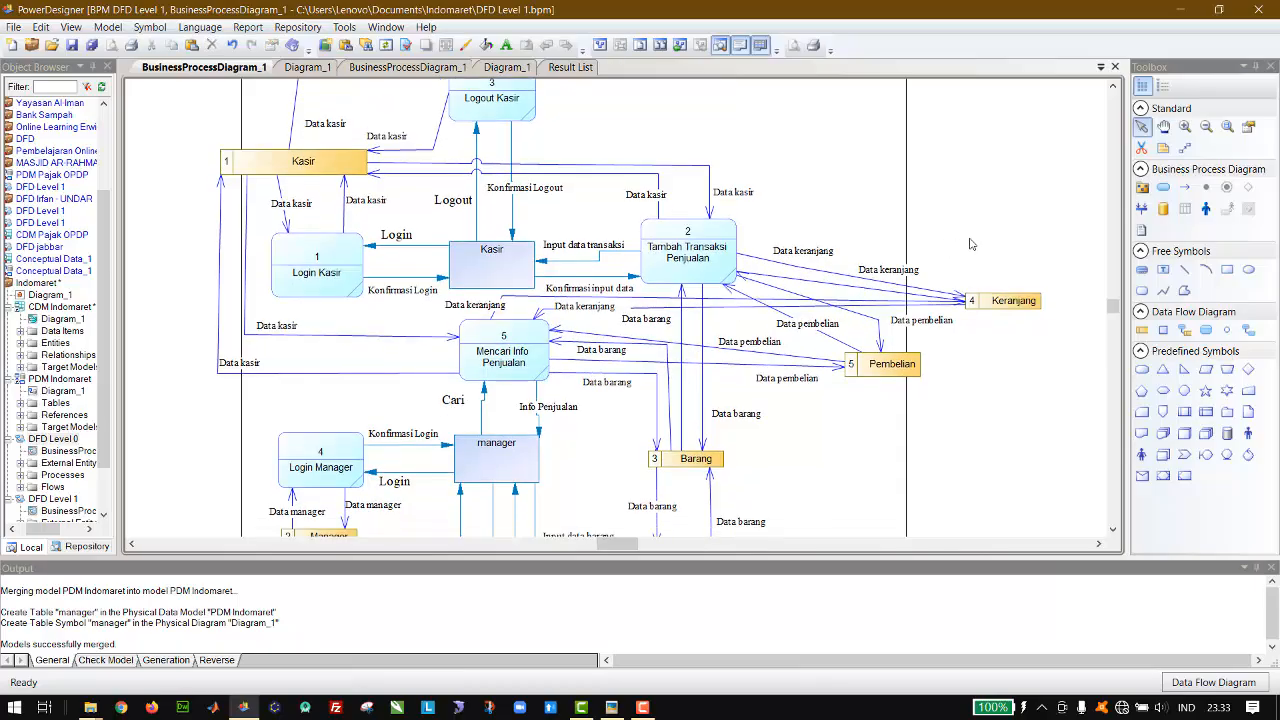
scroll(970, 244, down, 5)
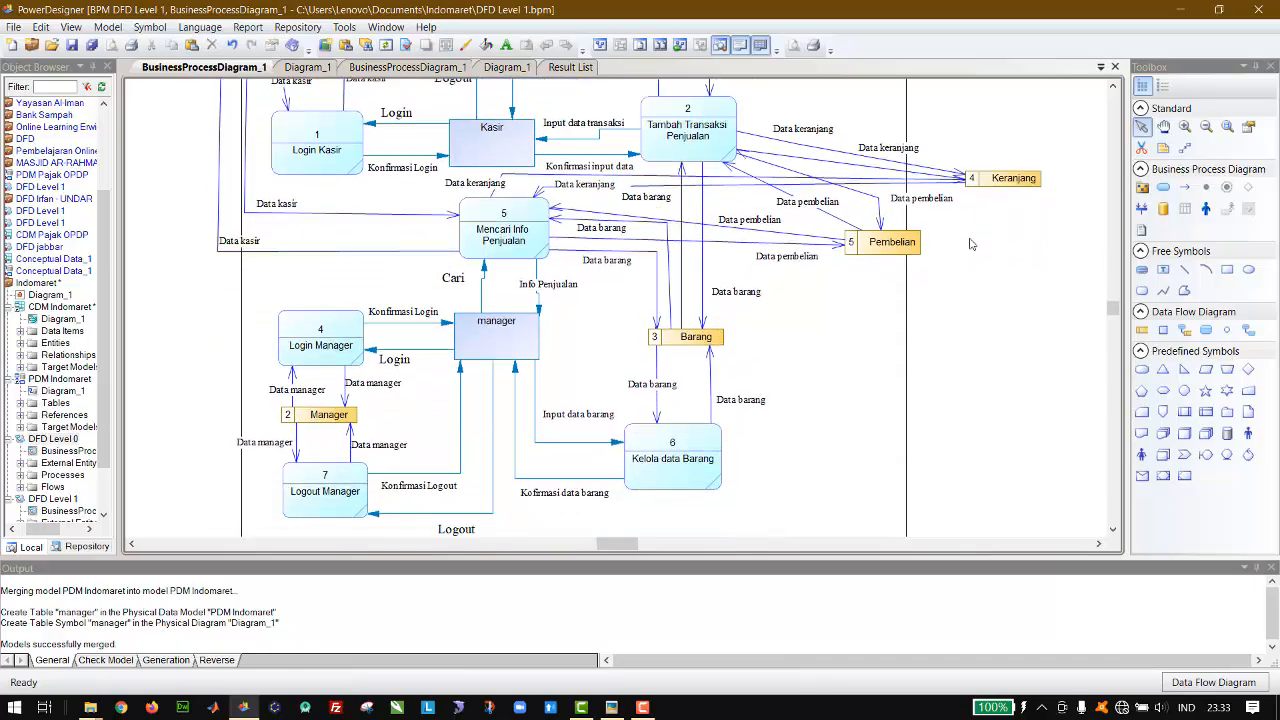
scroll(970, 244, up, 6)
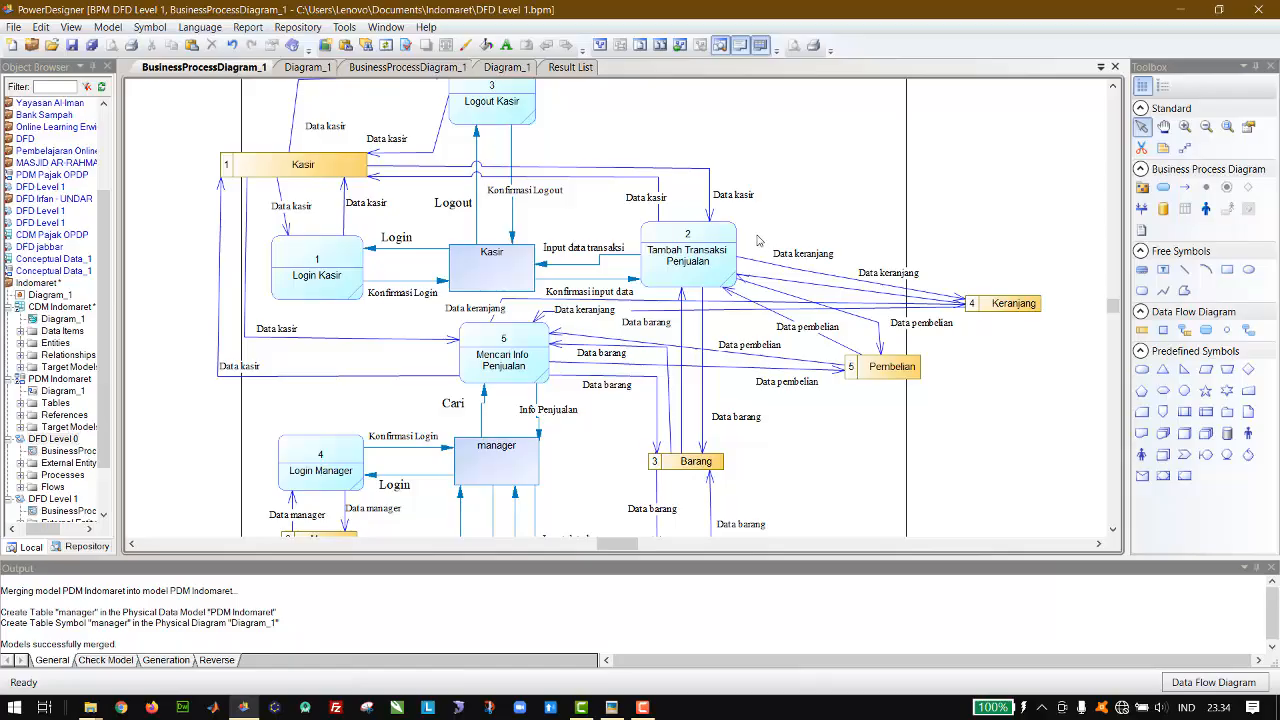
click(694, 255)
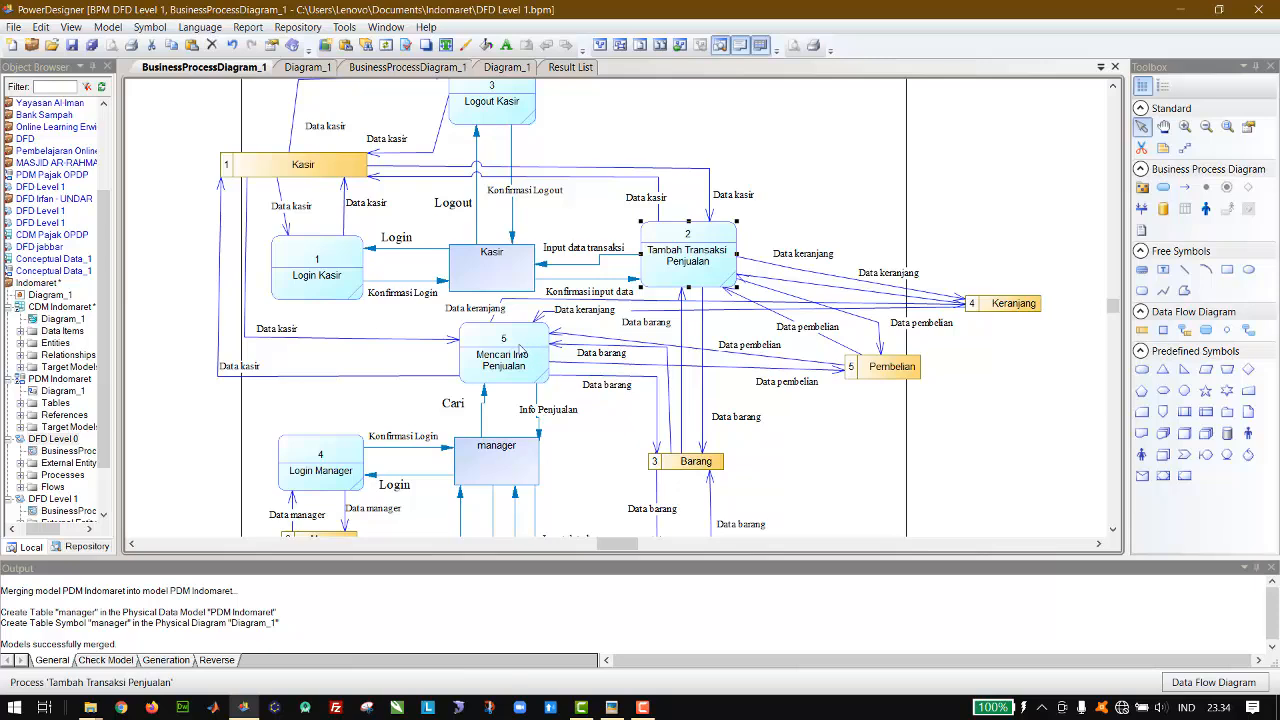
click(521, 349)
click(752, 175)
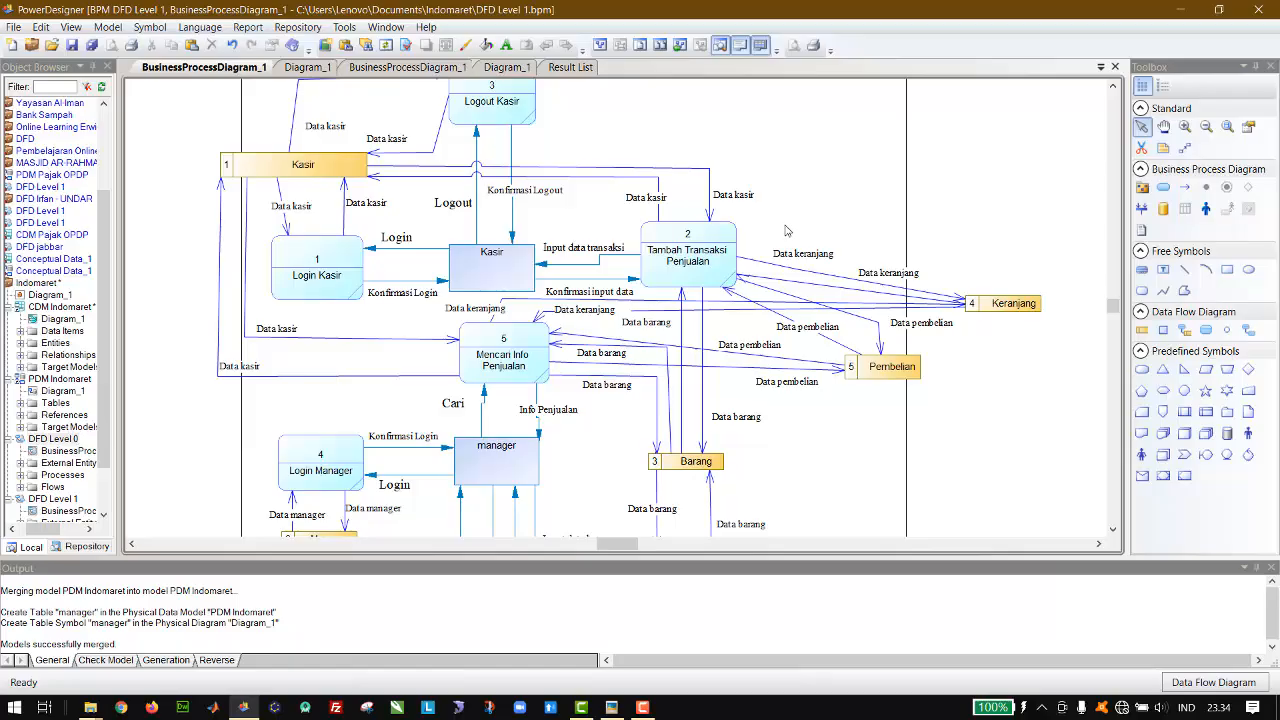
click(705, 272)
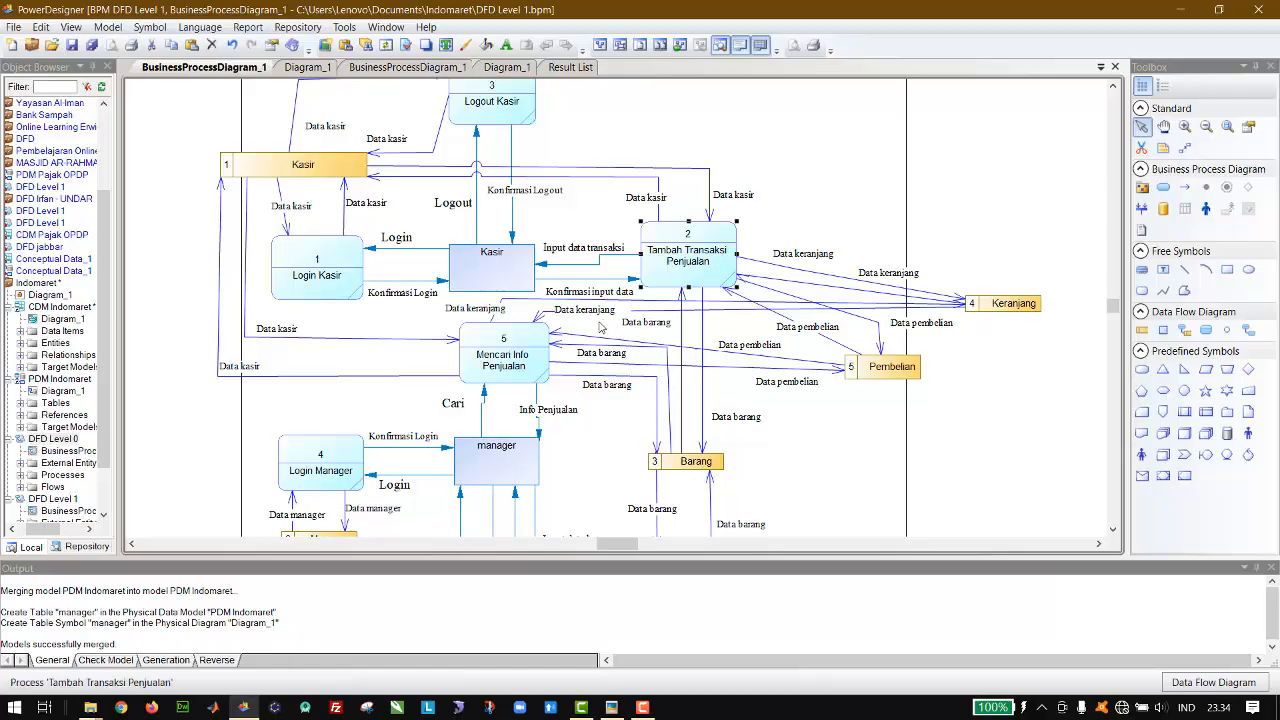
click(534, 357)
click(870, 481)
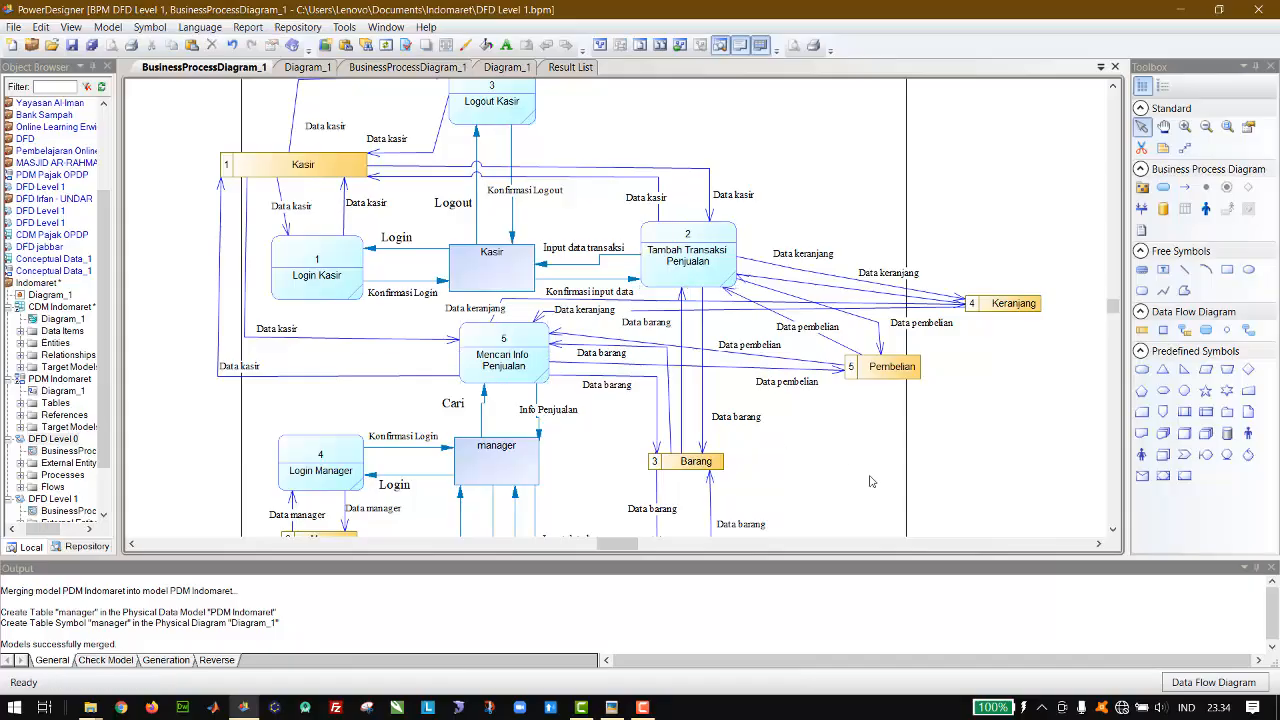
scroll(870, 481, down, 3)
scroll(870, 481, down, 4)
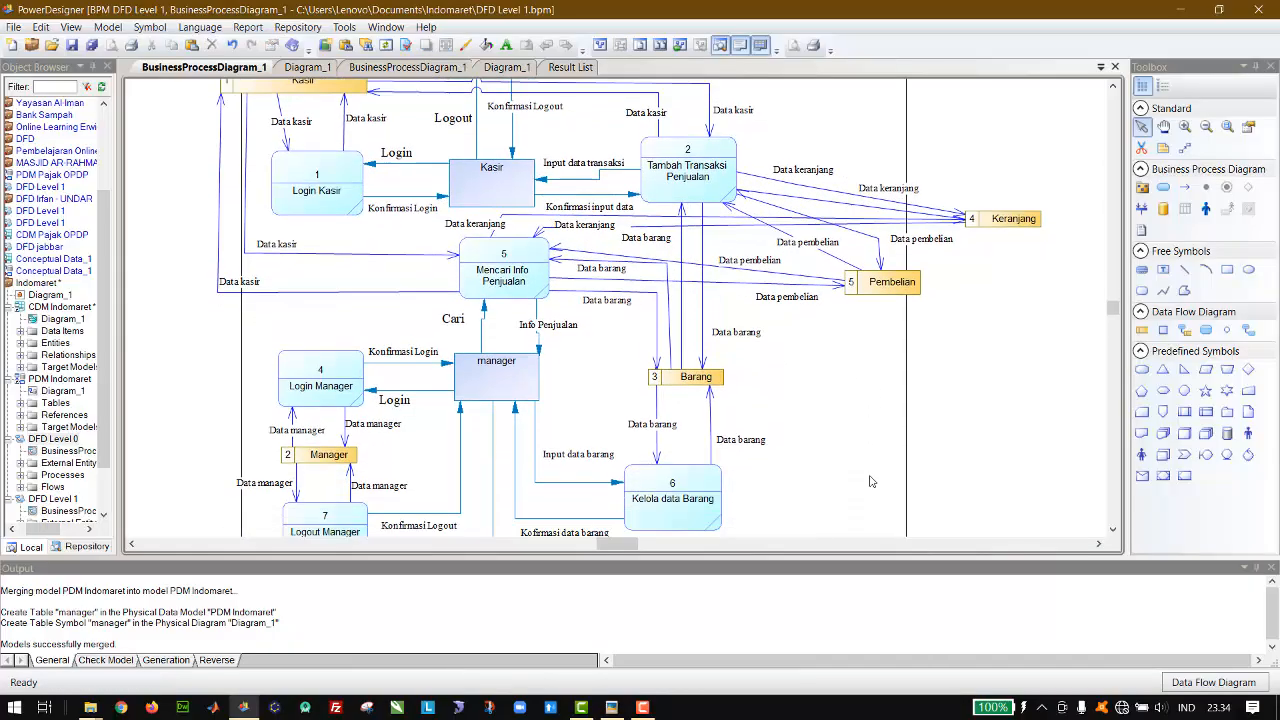
click(709, 496)
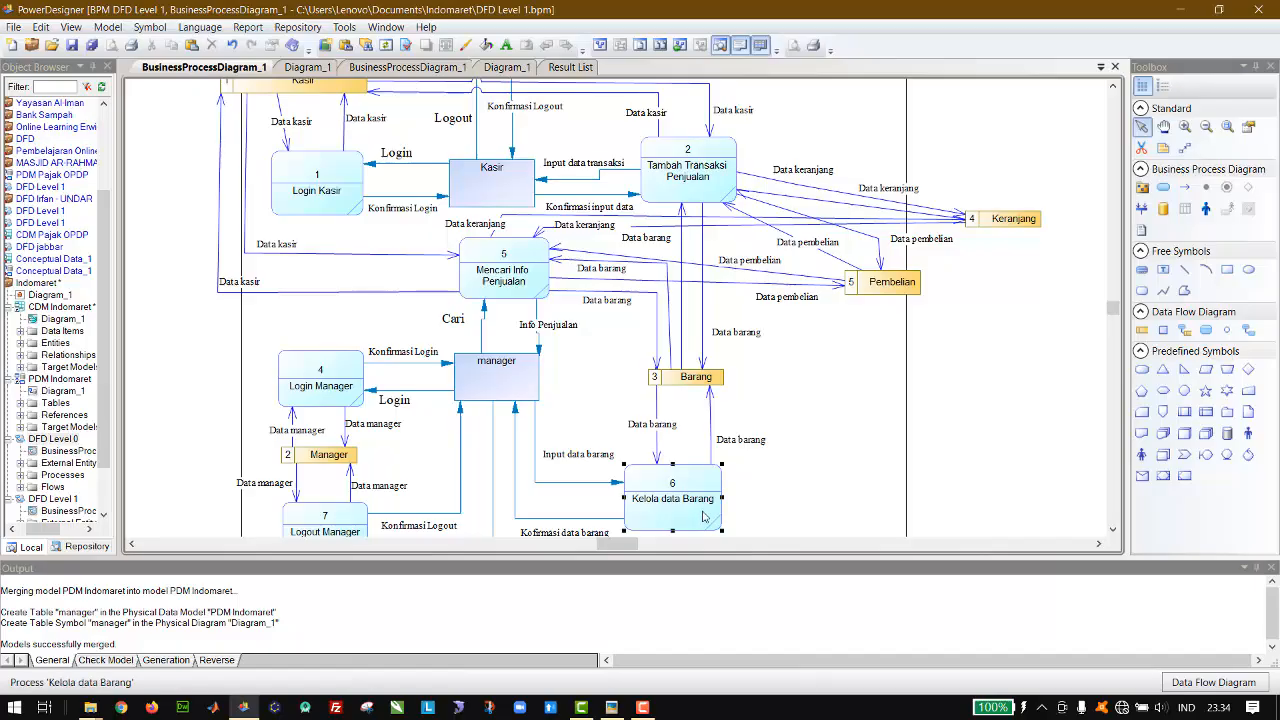
click(712, 183)
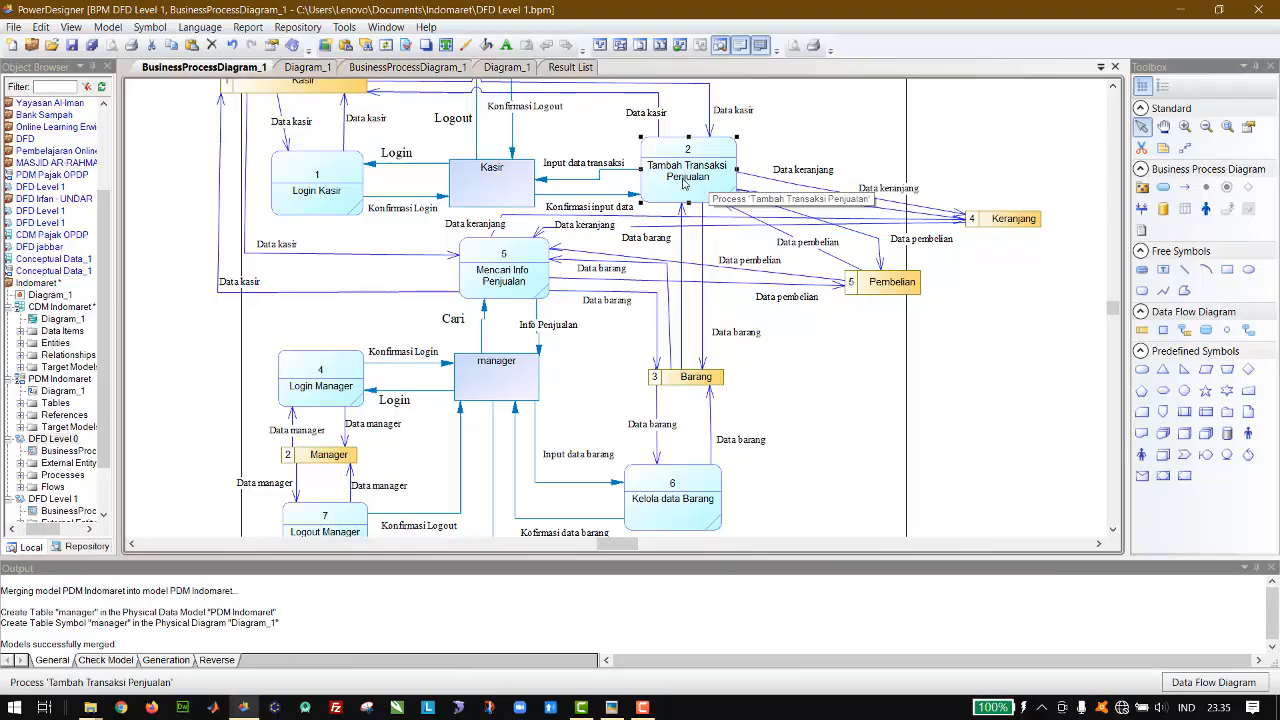
click(686, 182)
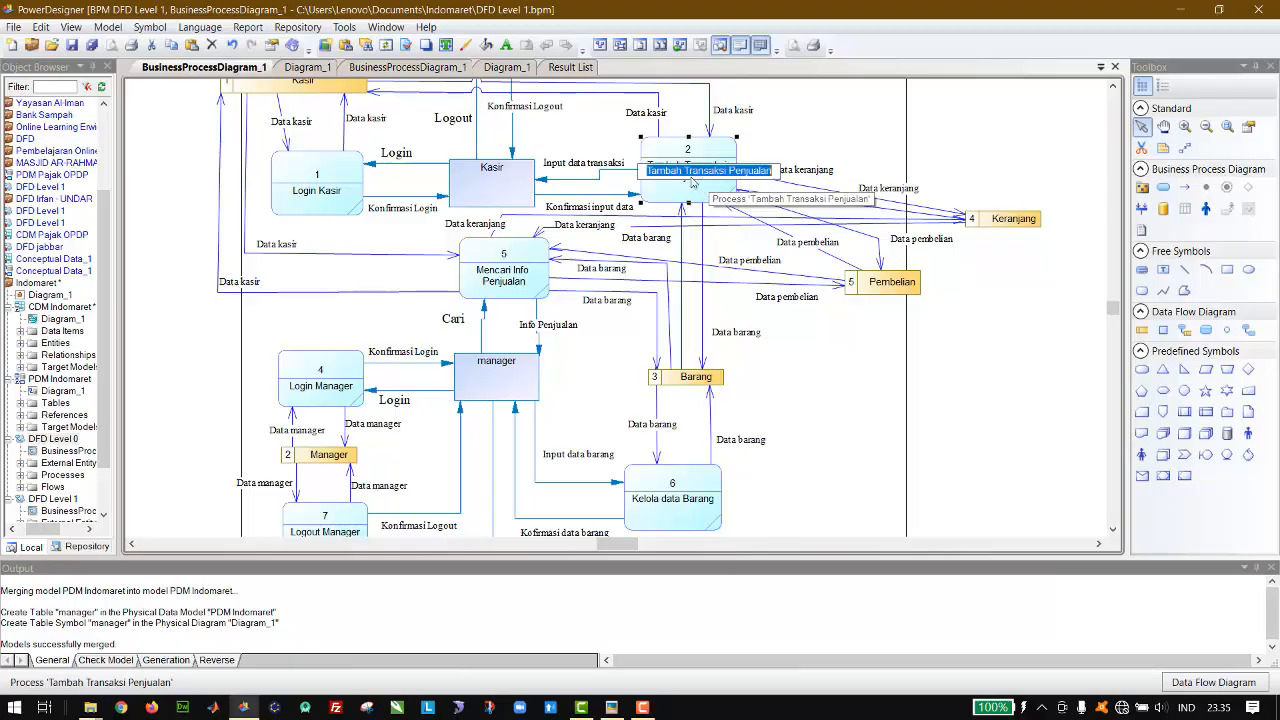
click(696, 192)
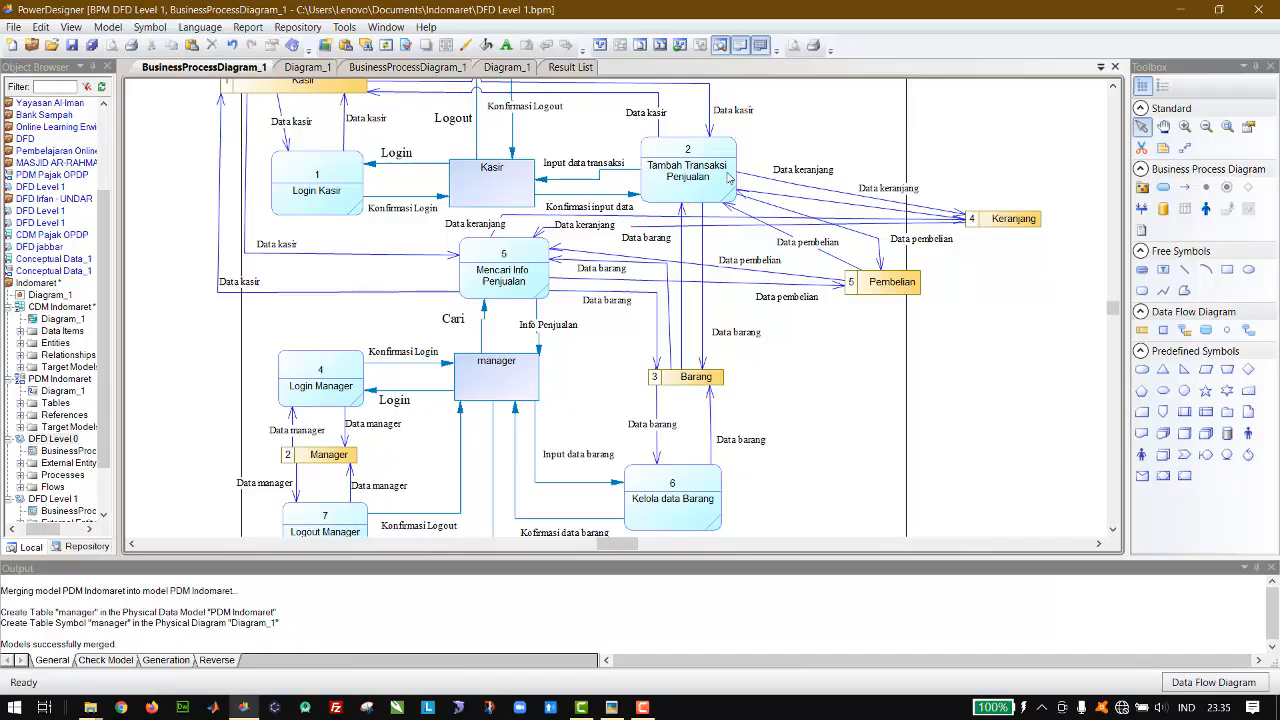
Step: Decompose the Tambah Transaksi Penjualan process and open its sub-diagram
right_click(698, 186)
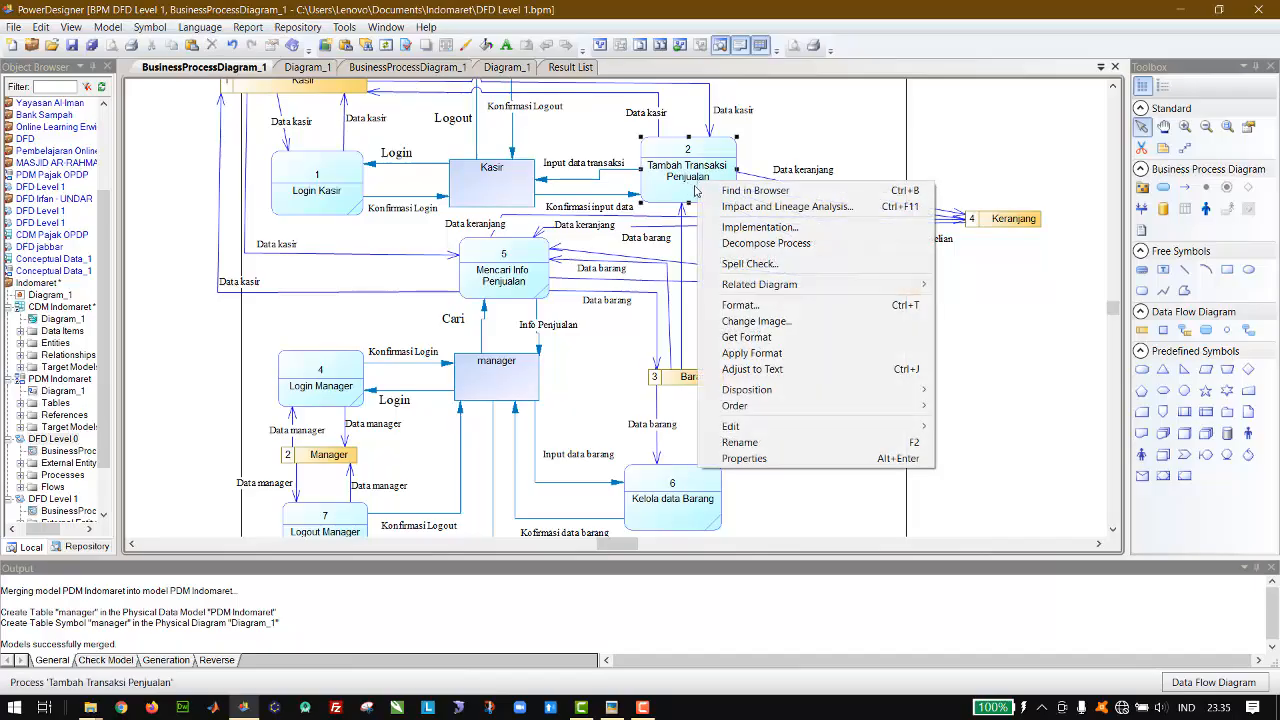
click(797, 244)
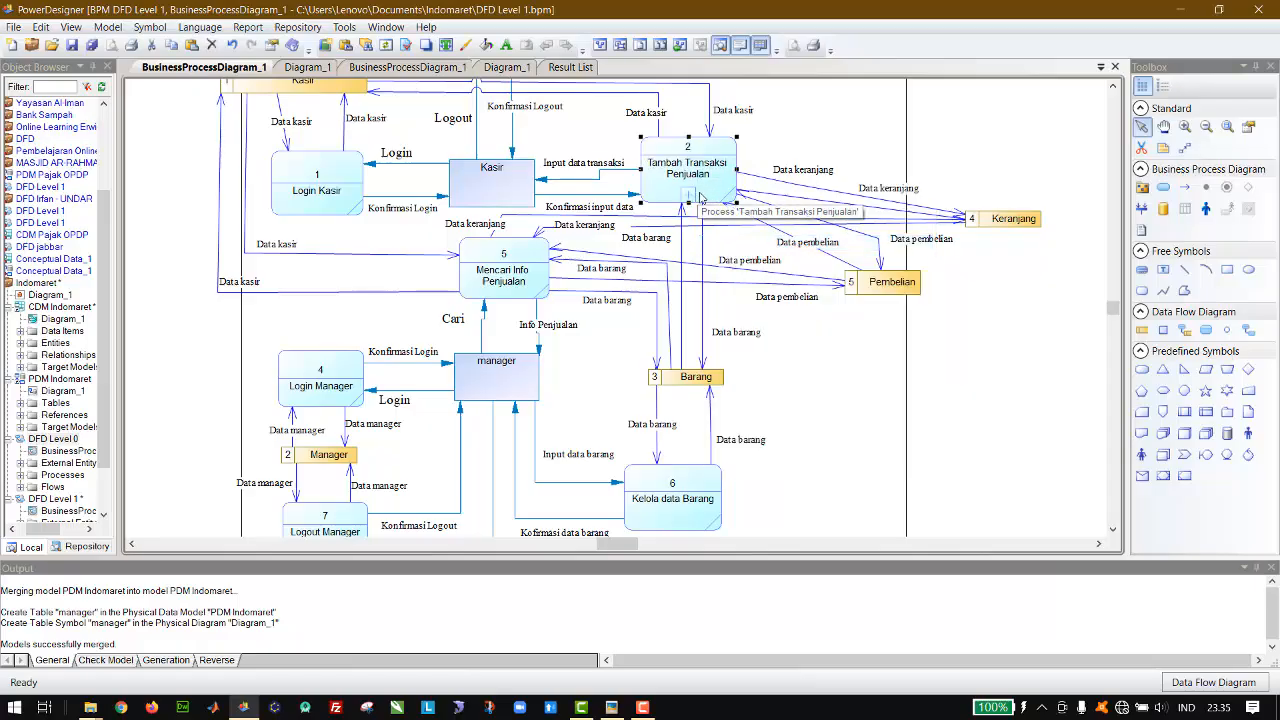
click(778, 148)
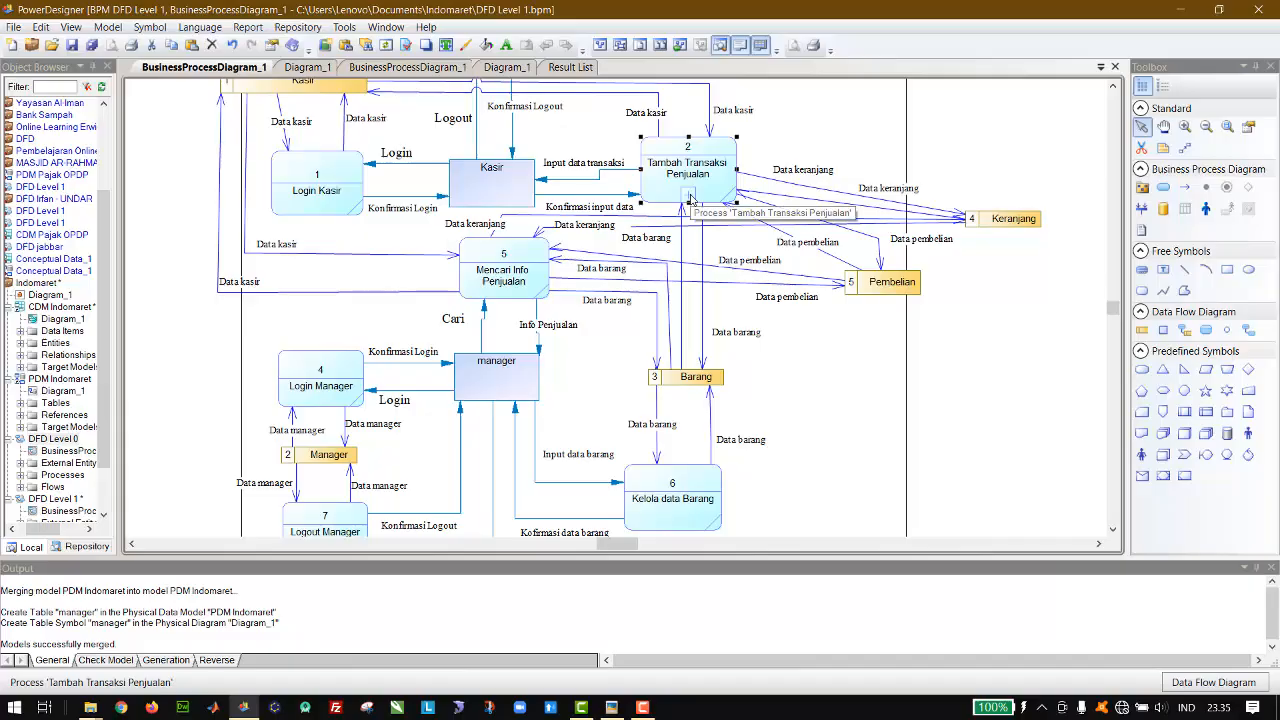
right_click(690, 196)
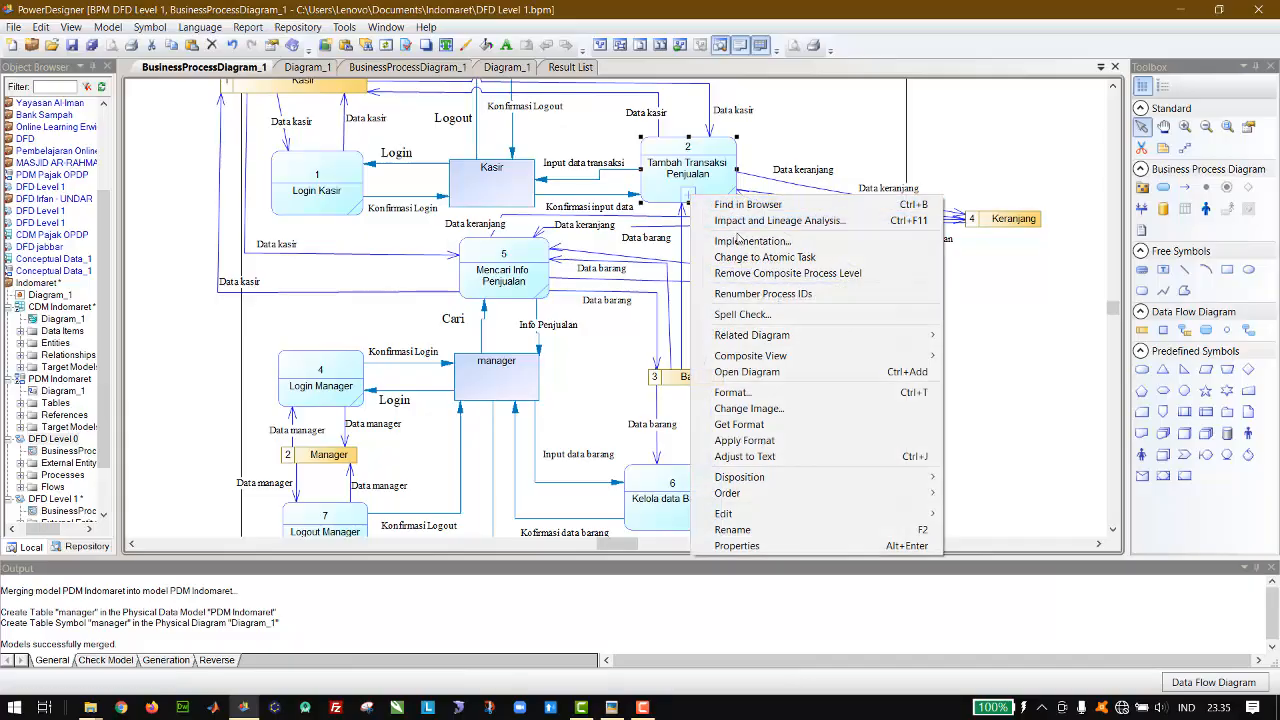
click(776, 372)
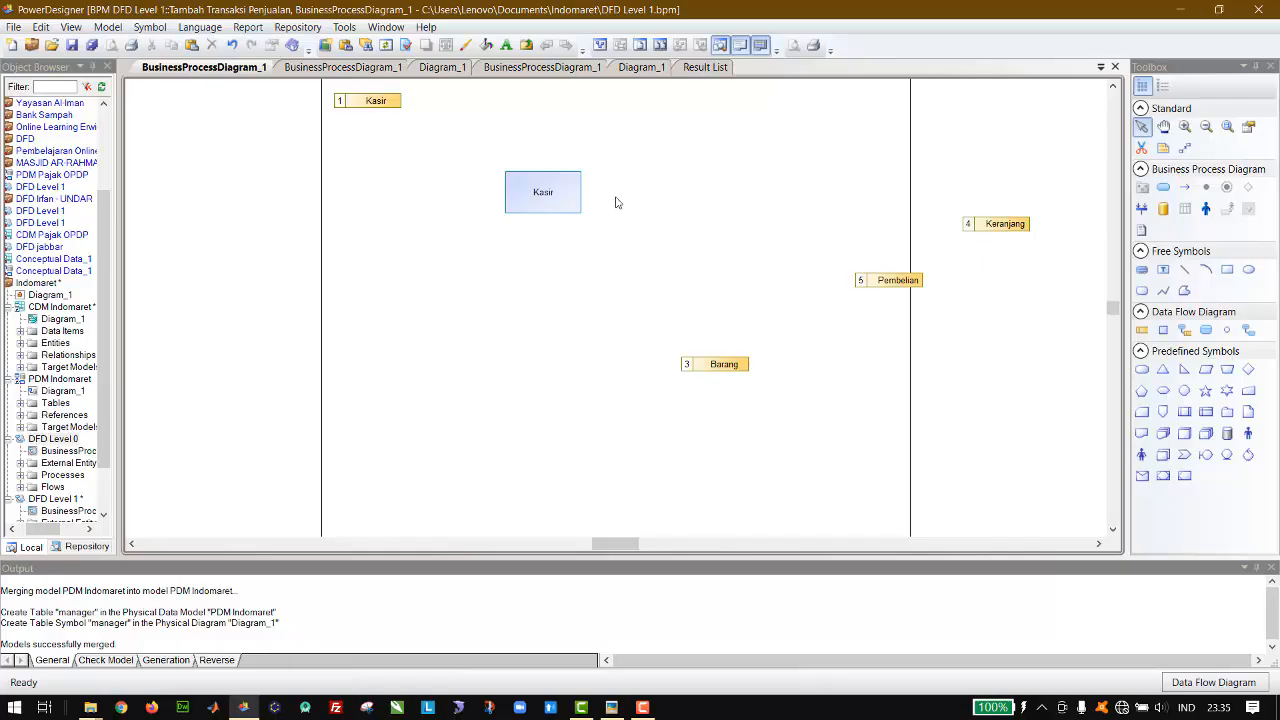
Step: Move the Kasir data store above Barang and the Kasir external entity farther left, freeing space between them for processes
drag(566, 196, 570, 244)
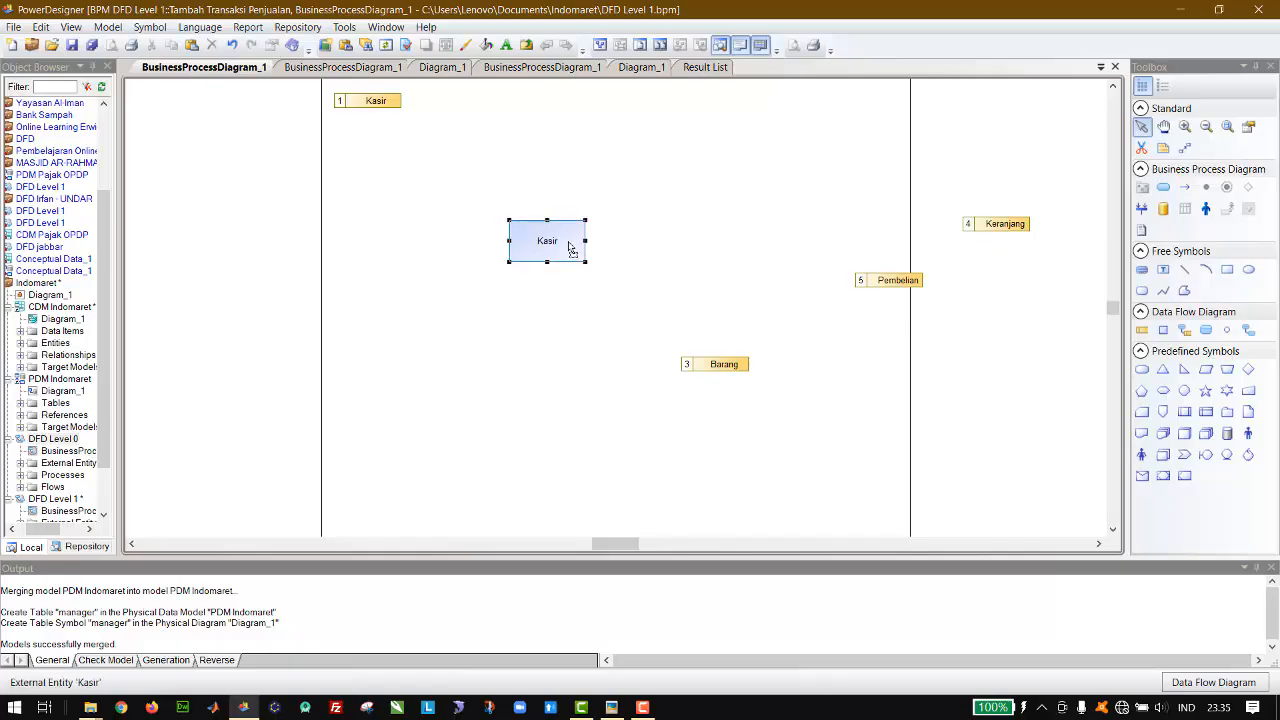
click(669, 231)
click(378, 103)
drag(378, 103, 605, 145)
click(842, 208)
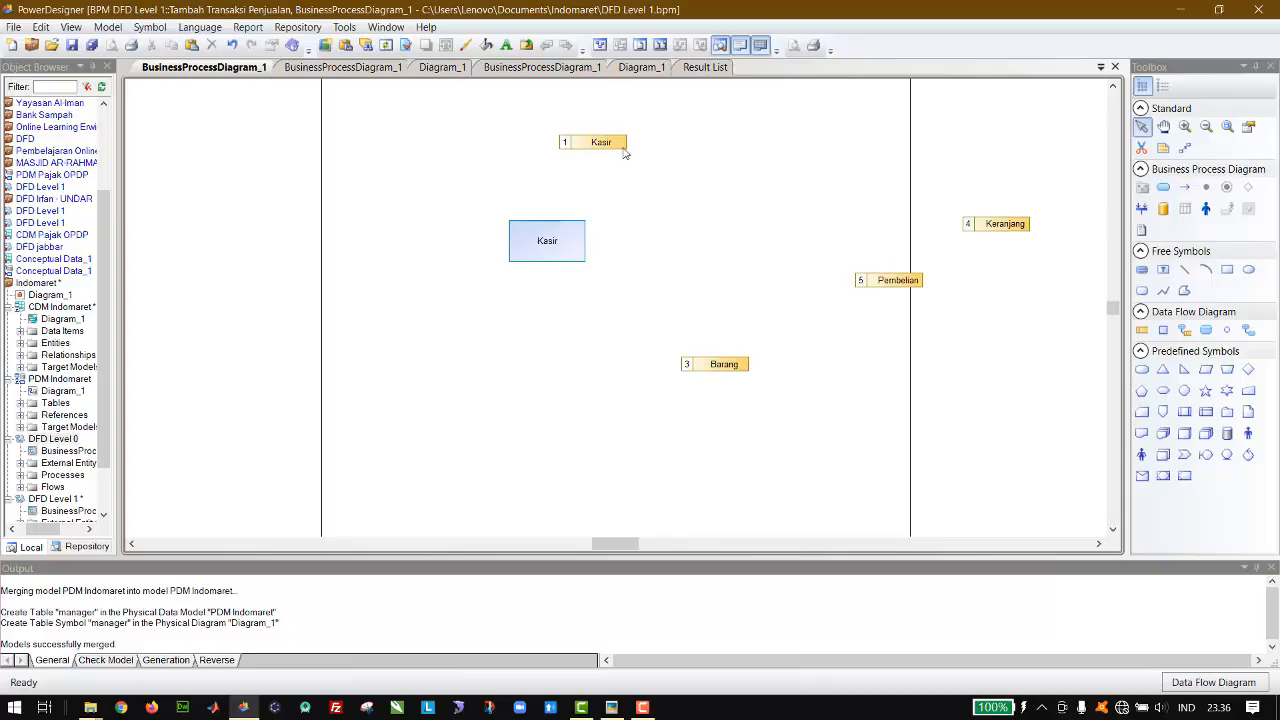
drag(610, 146, 752, 164)
drag(555, 244, 397, 254)
Step: Place three new processes in a vertical column between the Kasir entity and the data stores
click(1205, 330)
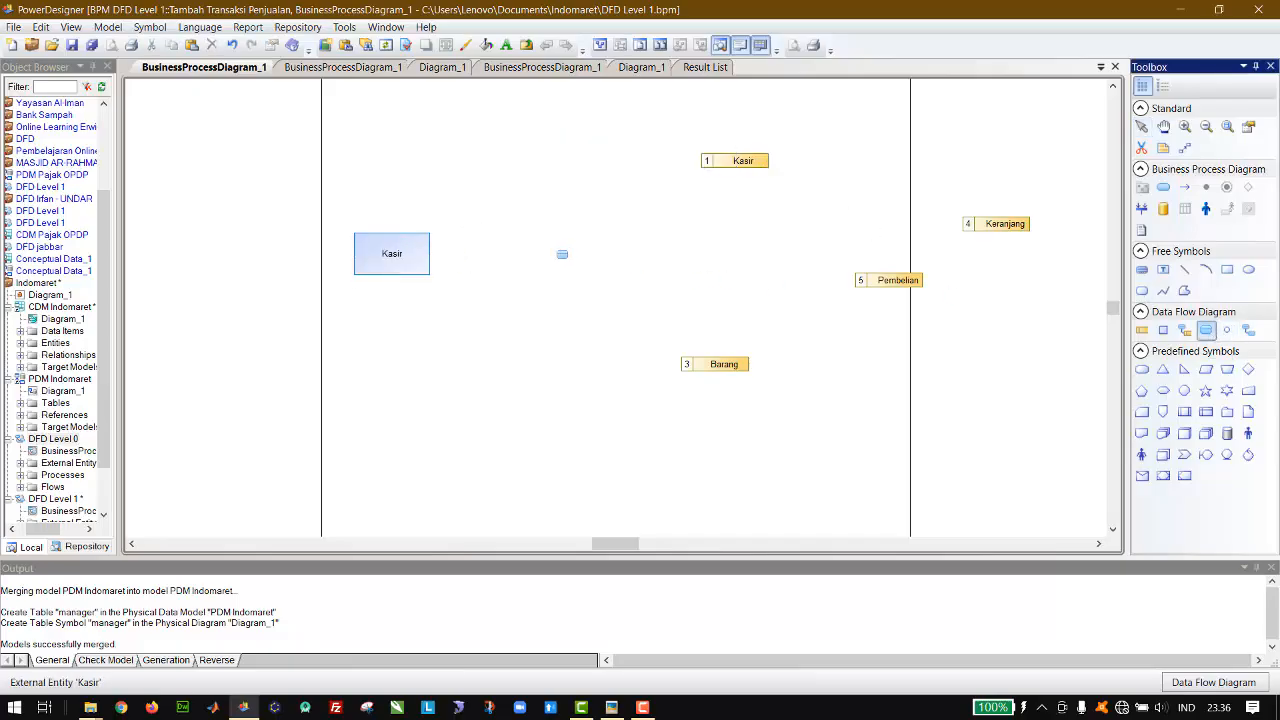
click(563, 254)
click(557, 190)
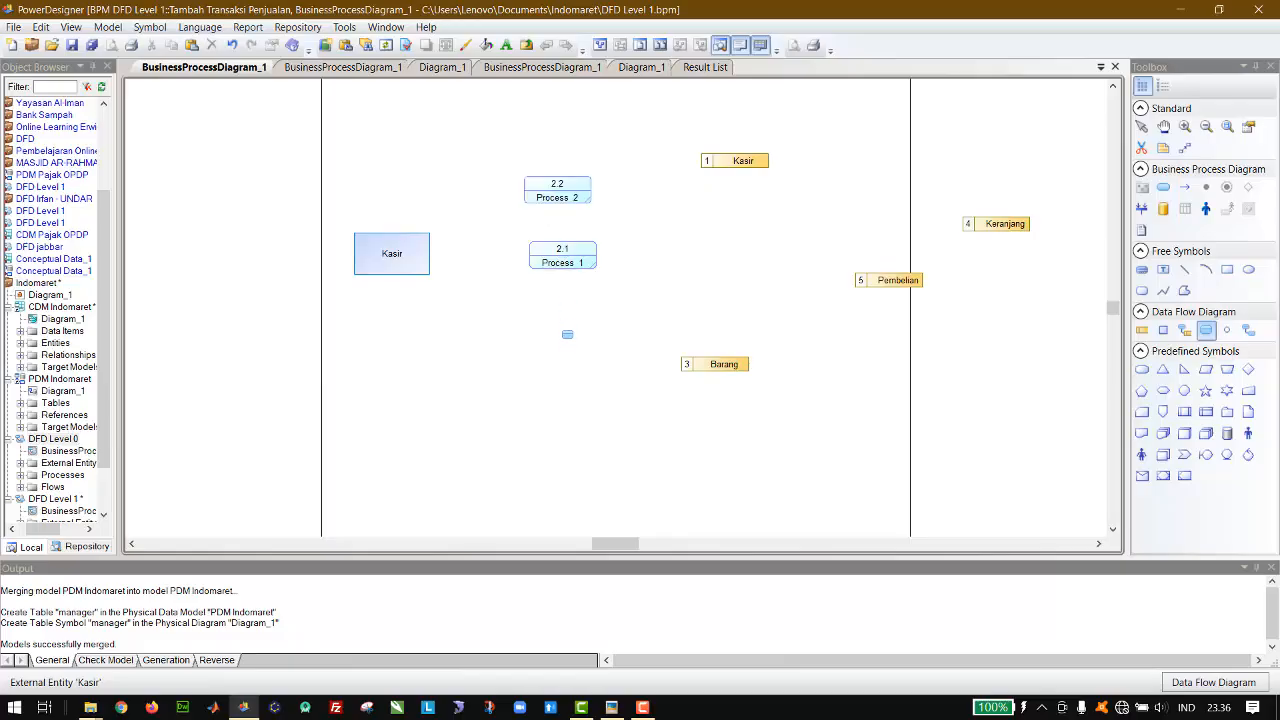
click(566, 340)
click(1143, 130)
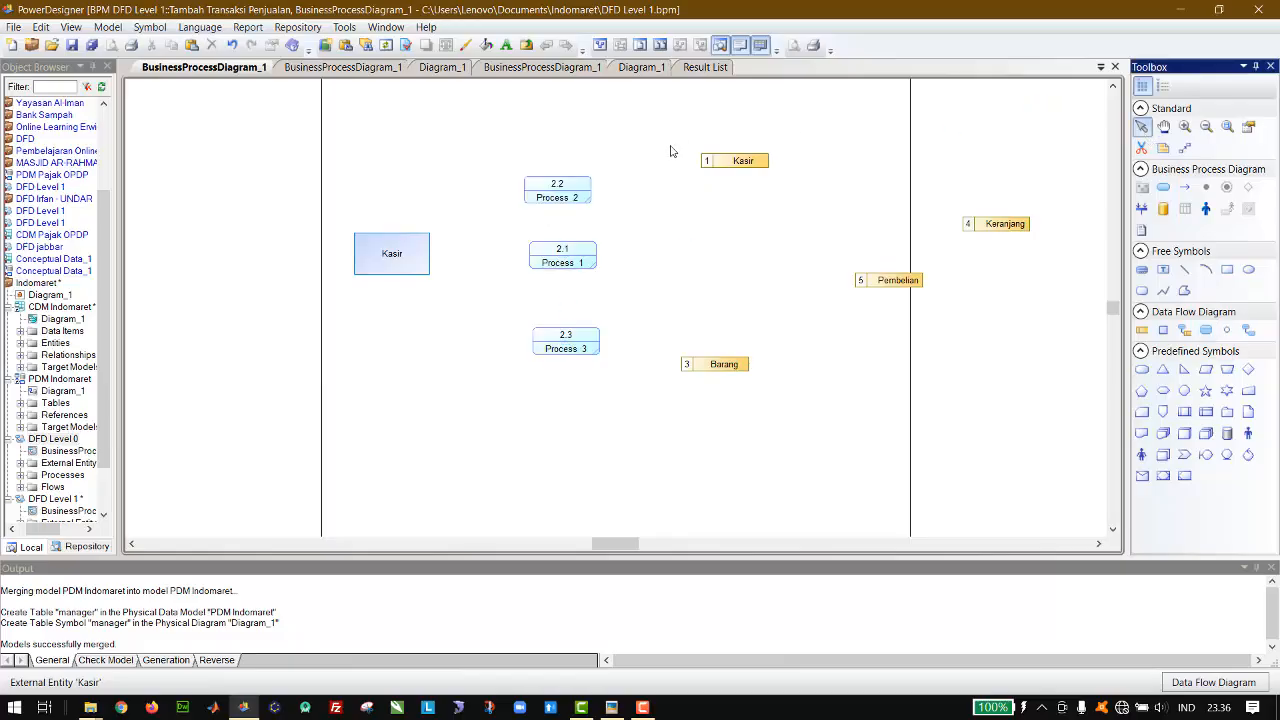
Step: Rearrange the three processes in a vertical column in numerical order, with 2.1 uppermost, 2.2 in the middle and 2.3 lowest
drag(577, 189, 581, 144)
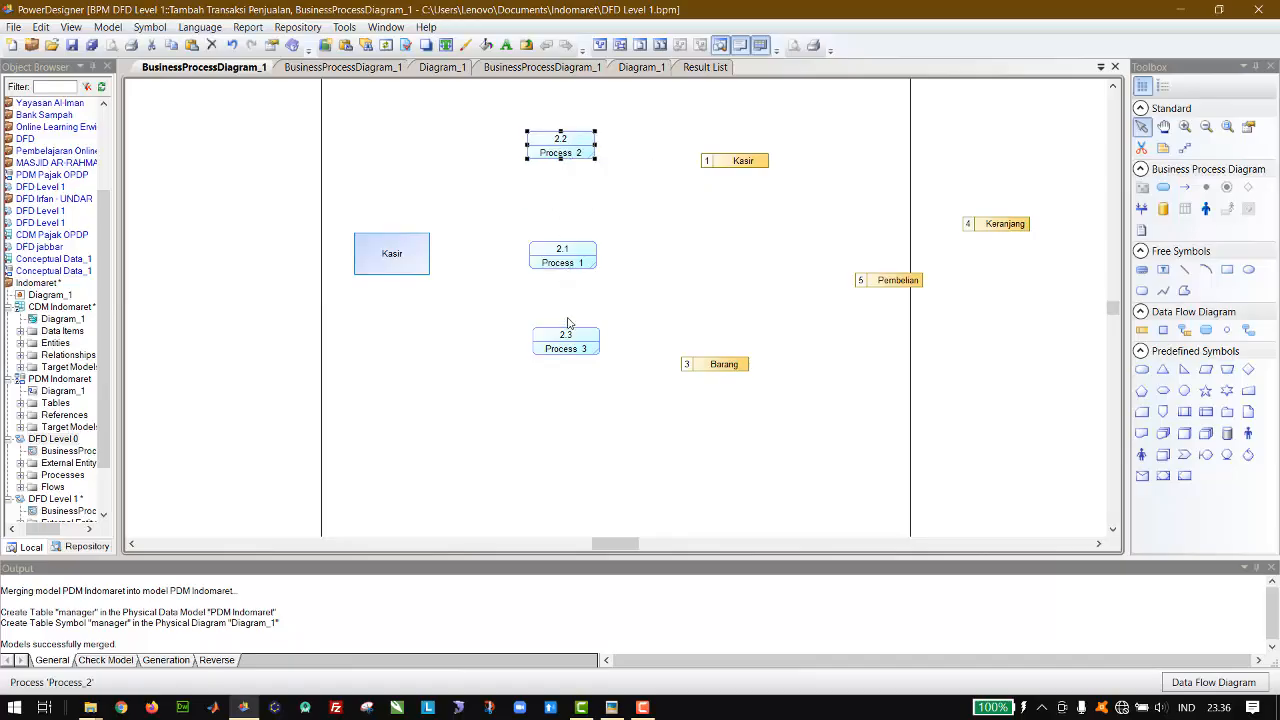
drag(572, 344, 584, 230)
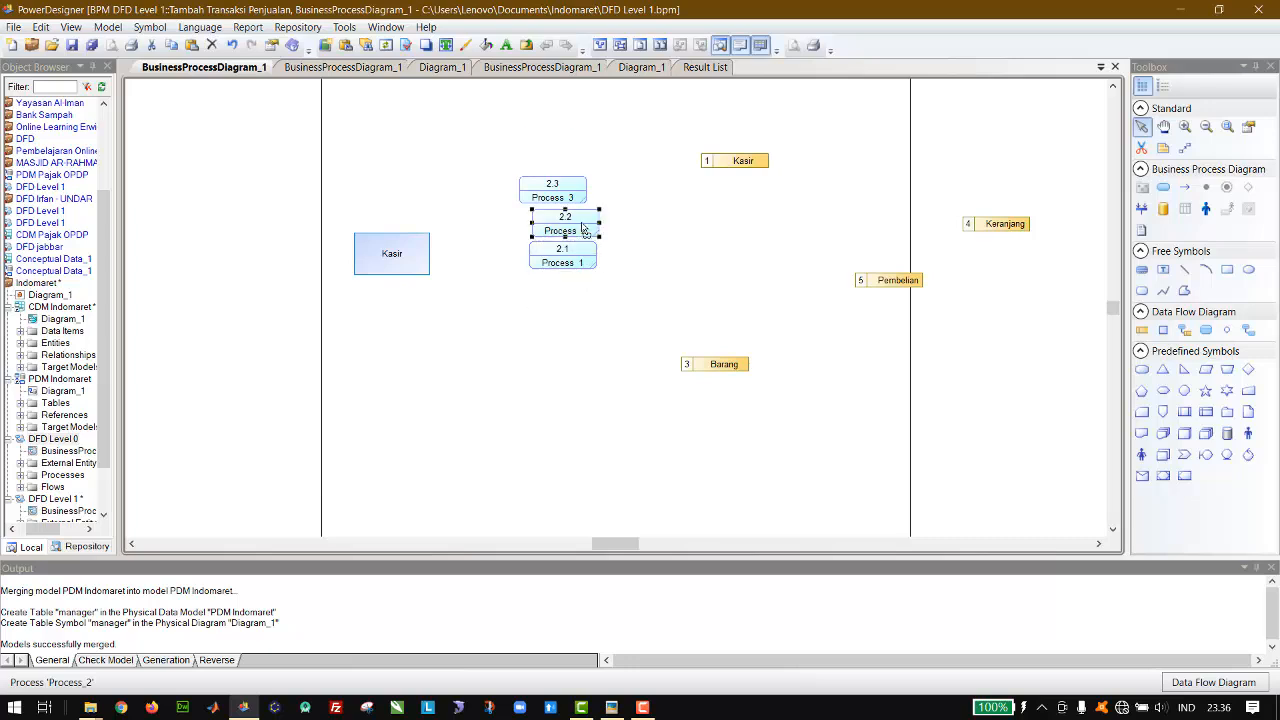
click(571, 199)
drag(587, 315, 586, 333)
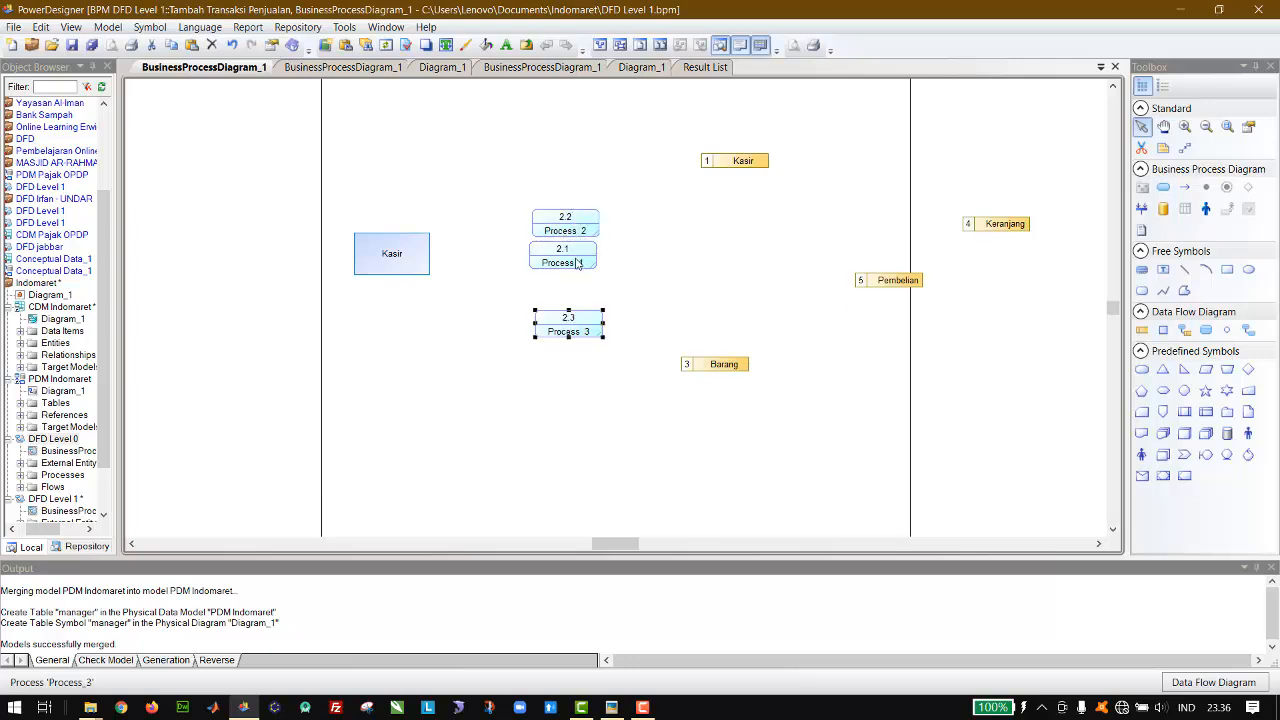
mouse_move(578, 262)
mouse_down()
mouse_move(577, 176)
mouse_move(582, 244)
mouse_up()
drag(584, 323, 584, 339)
Step: Rename process 2.1 as tambah, process 2.2 as ubah and process 2.3 as hapus
double_click(572, 163)
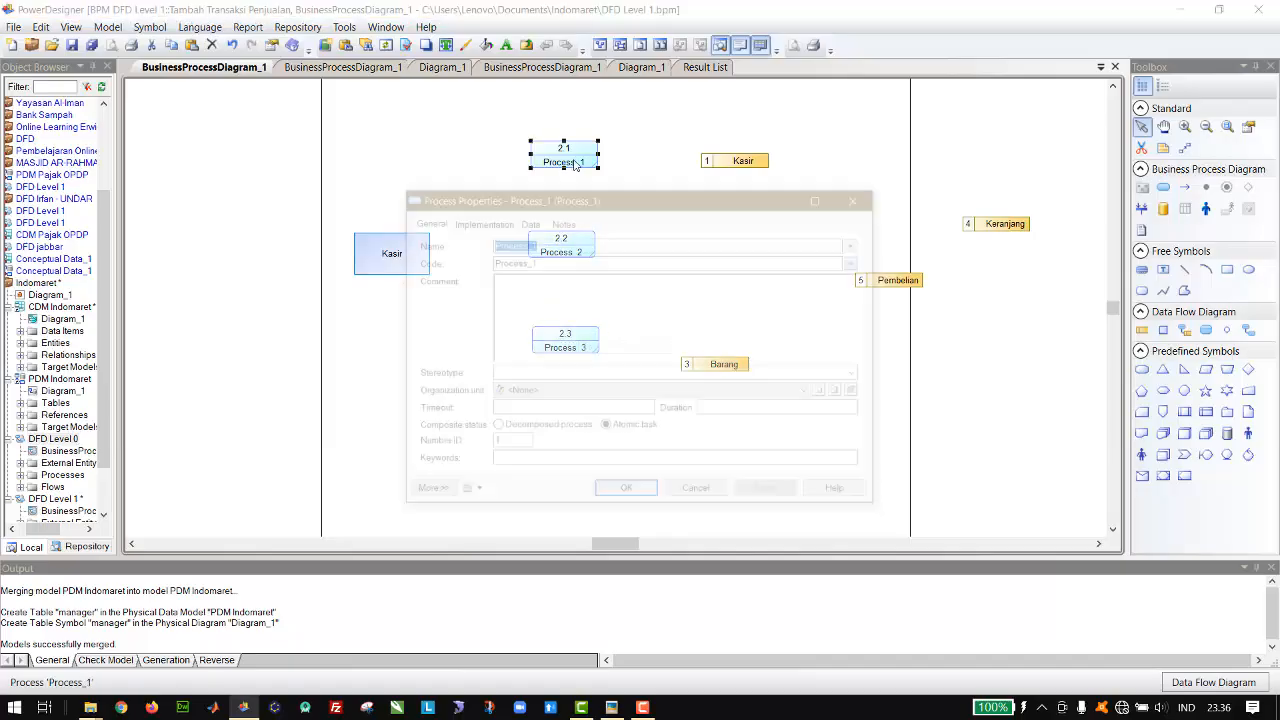
text(tambah)
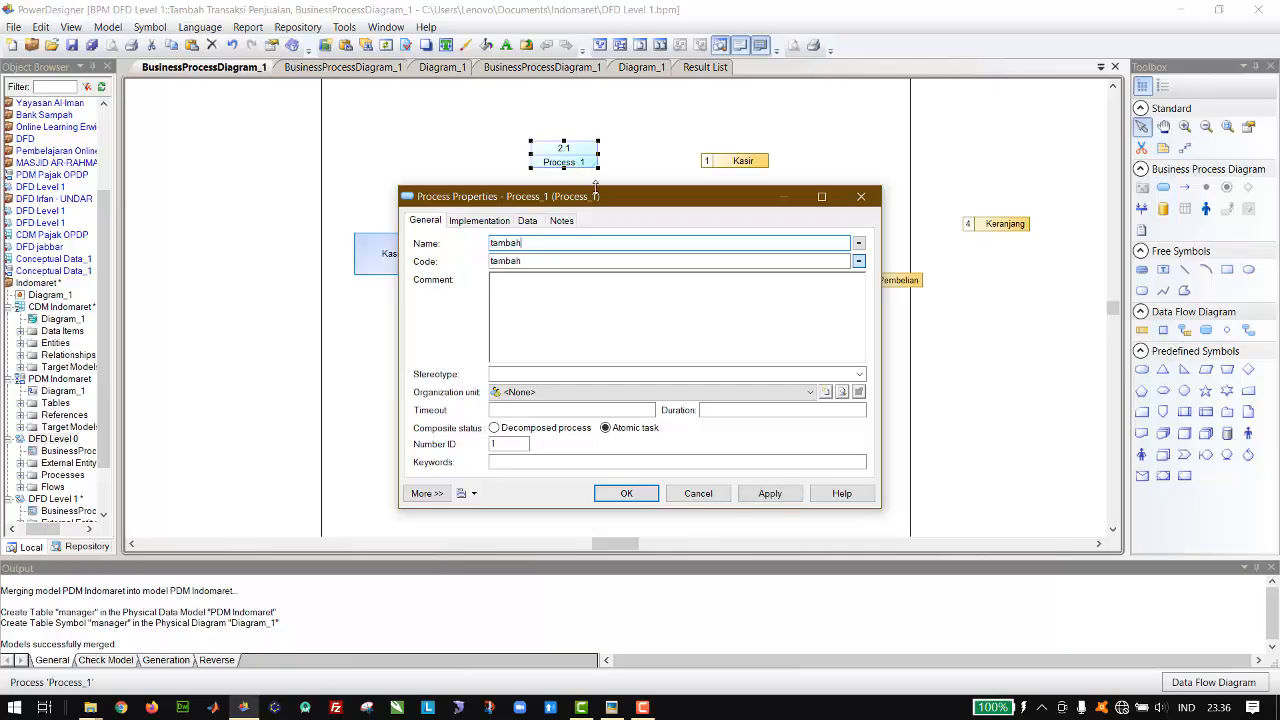
key(Return)
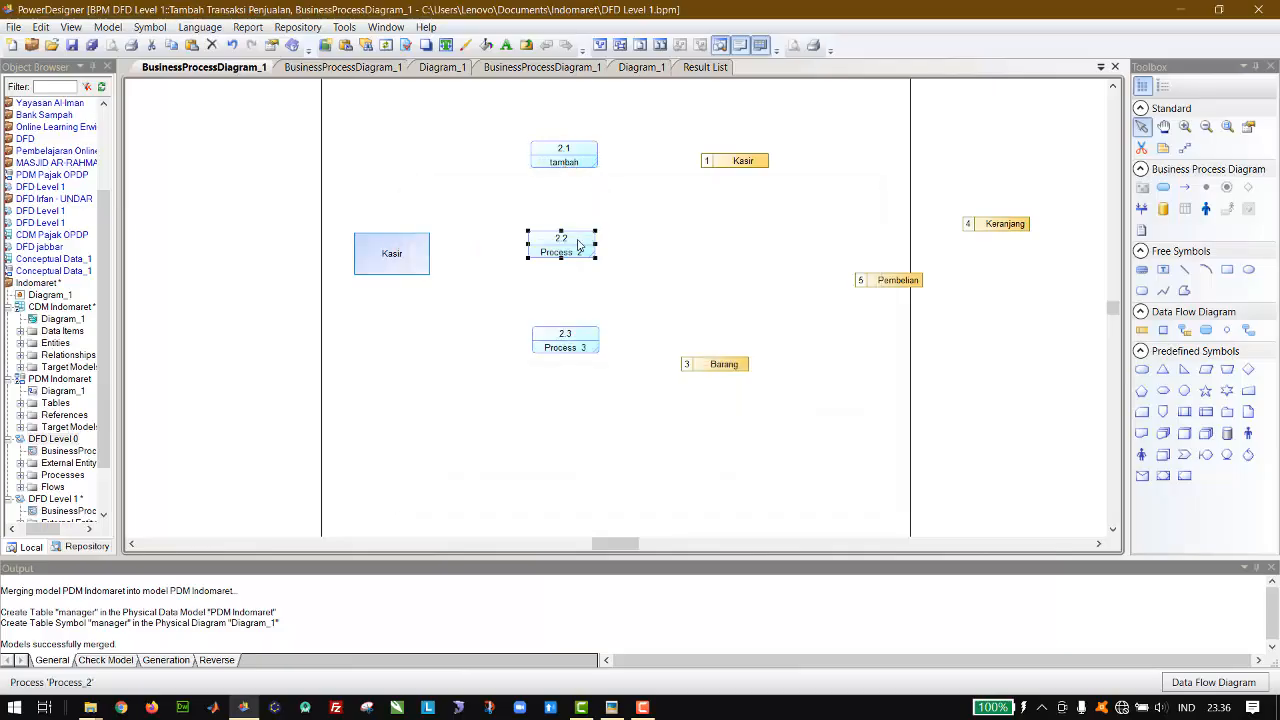
double_click(577, 244)
text(ubah)
key(Return)
double_click(569, 341)
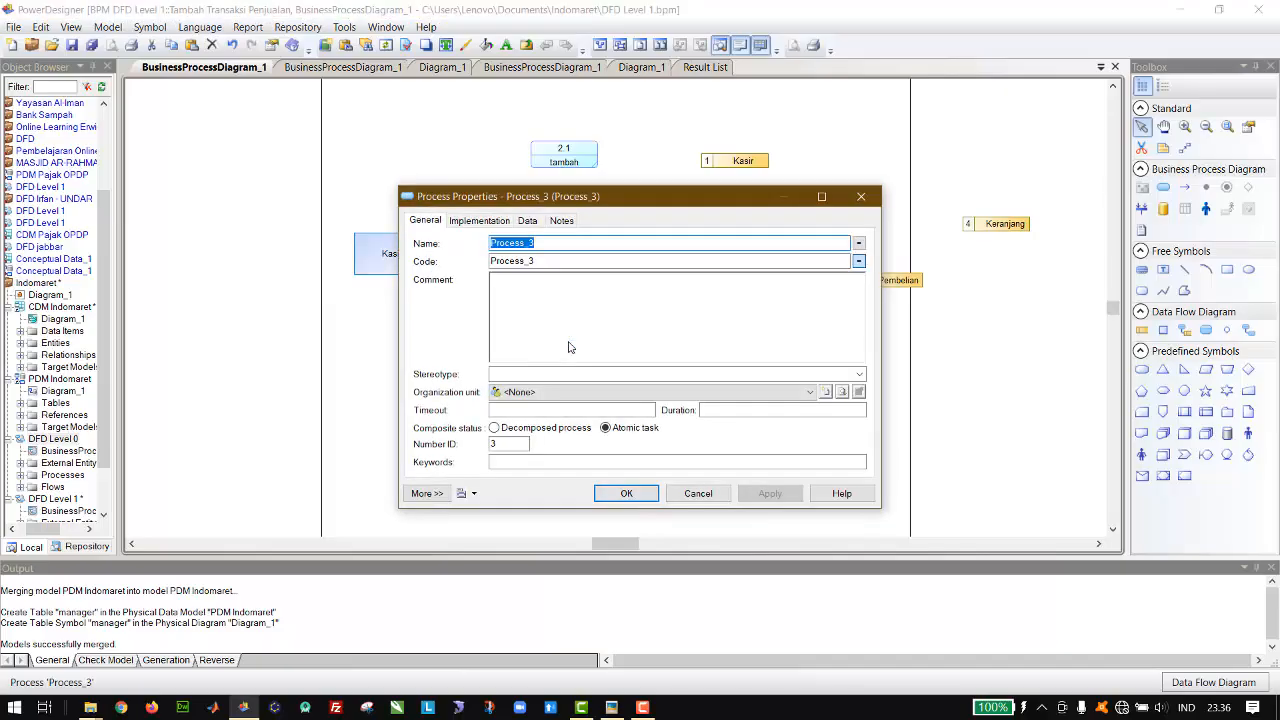
text(hapus)
key(Return)
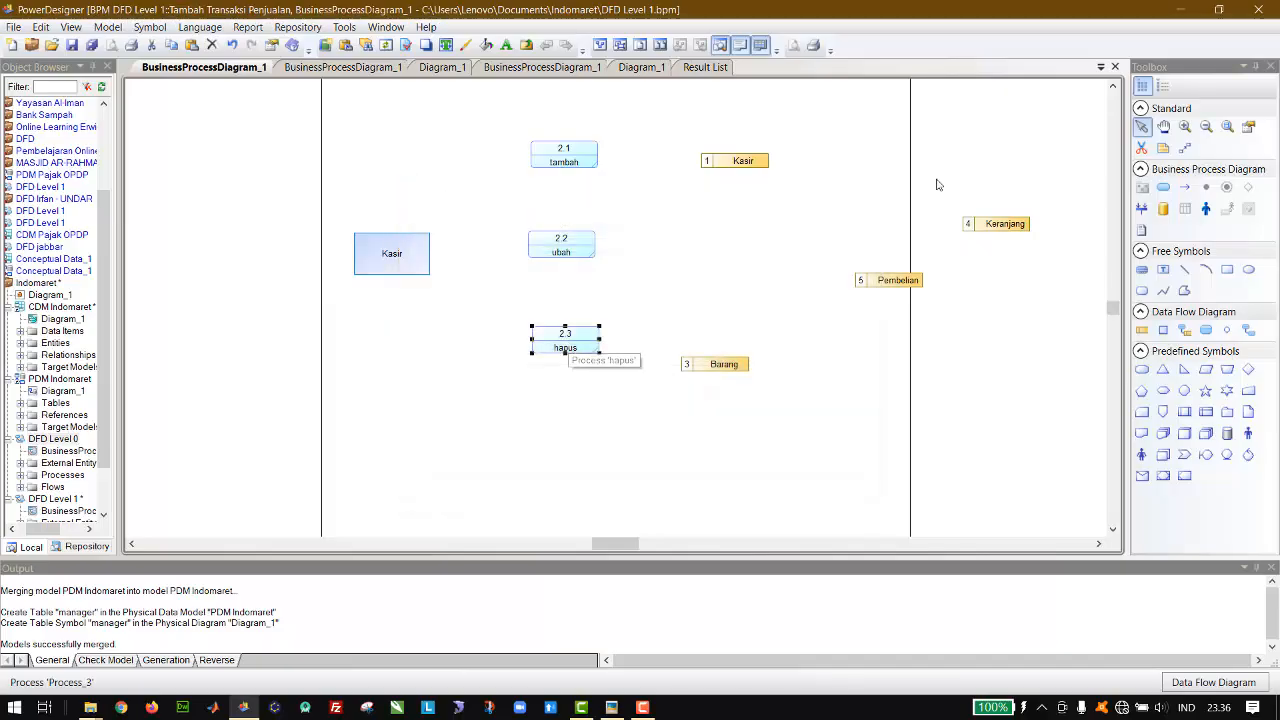
Step: Draw flows in both directions between the Kasir entity and each of the tambah, ubah and hapus processes
click(1249, 331)
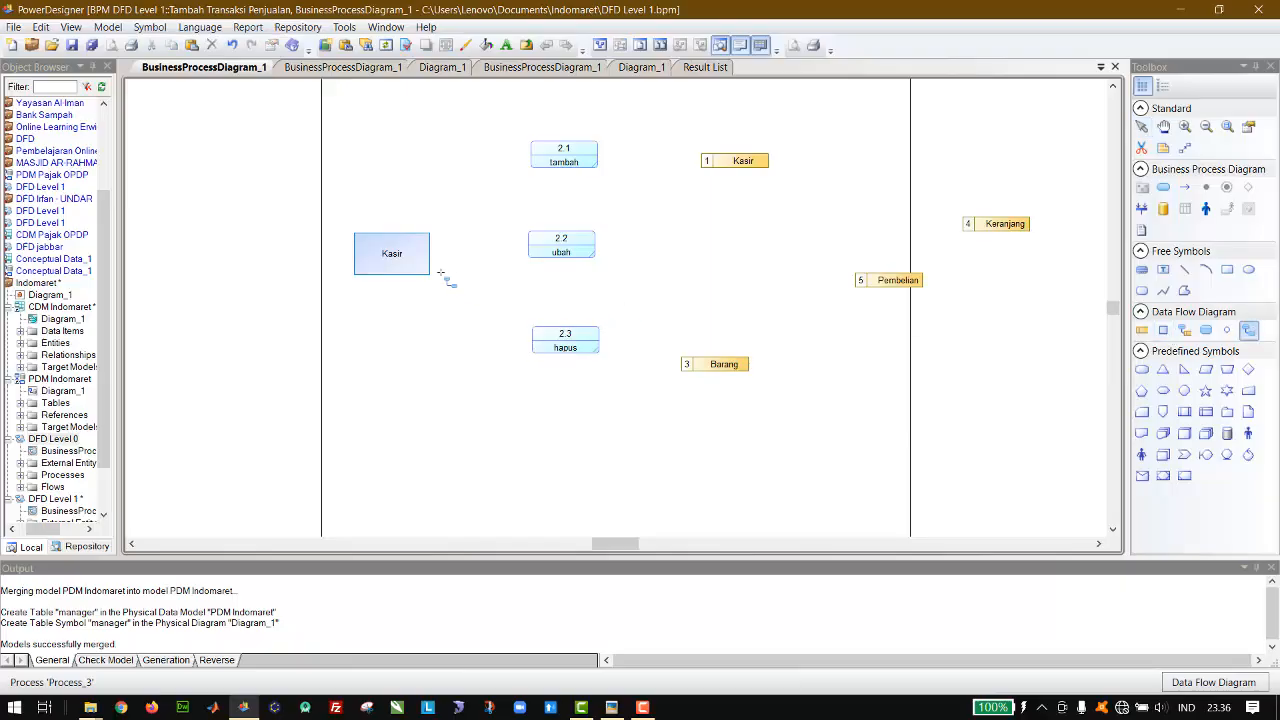
click(1142, 126)
click(403, 264)
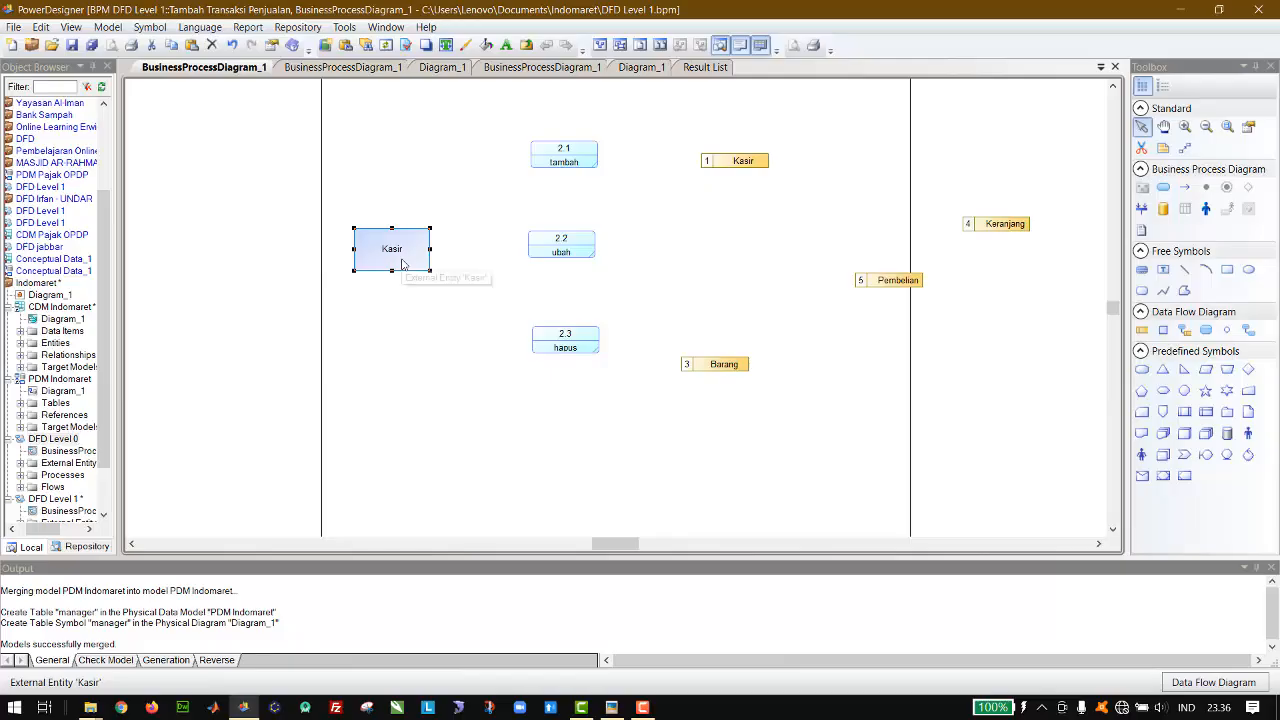
click(1249, 330)
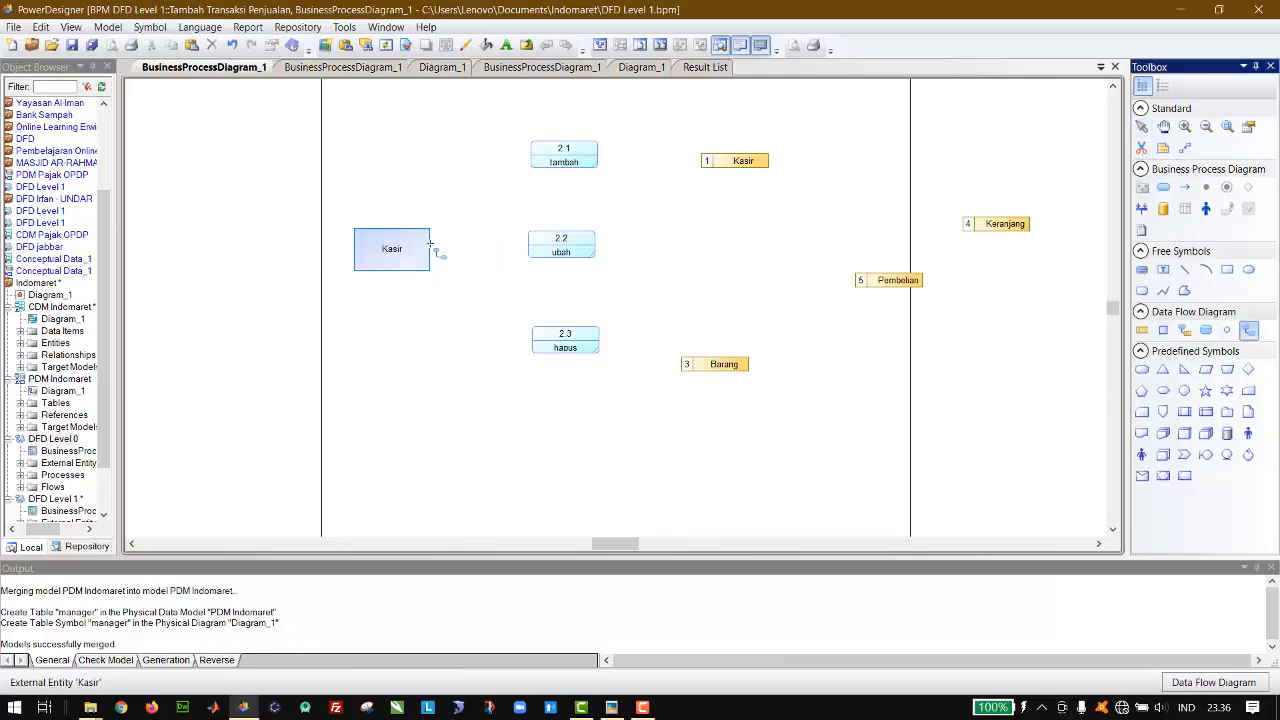
mouse_move(415, 252)
mouse_down()
mouse_move(551, 158)
mouse_move(565, 160)
mouse_move(404, 246)
mouse_move(570, 241)
mouse_up()
mouse_move(565, 242)
mouse_down()
mouse_move(421, 262)
mouse_move(548, 338)
mouse_move(420, 268)
mouse_up()
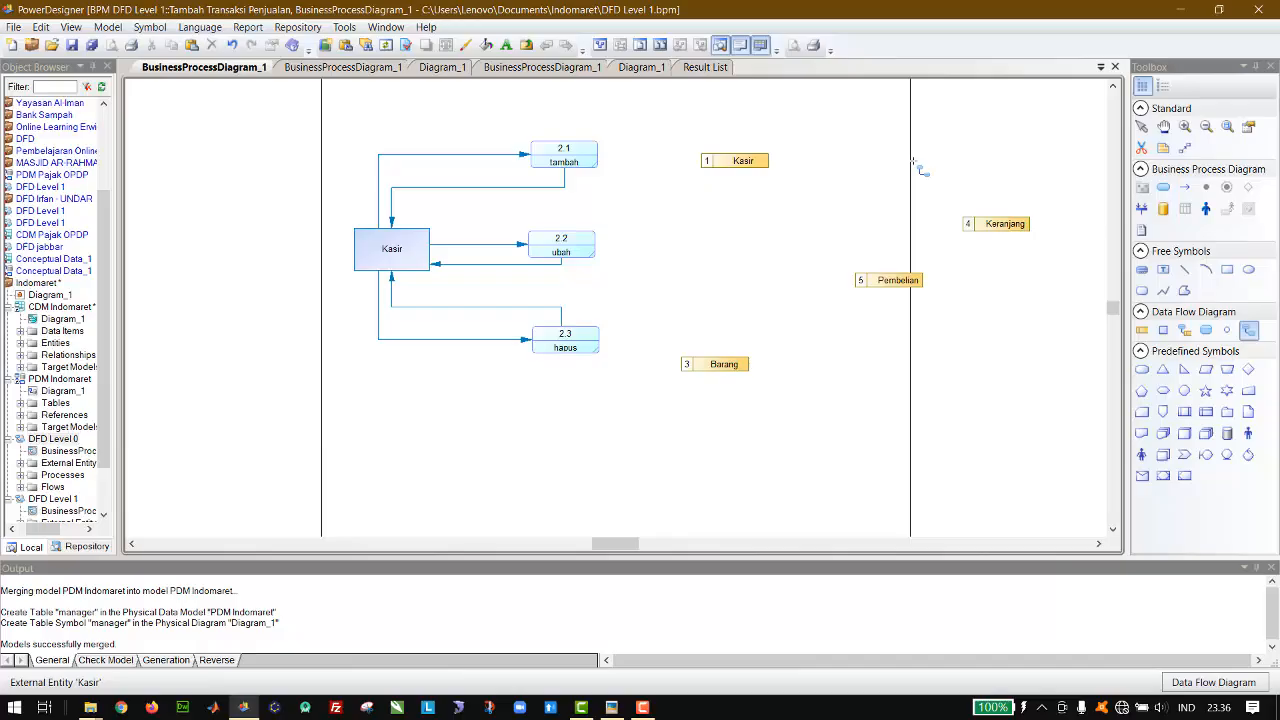
Step: Make the Kasir, Keranjang, Pembelian and Barang data stores taller, shifting Barang lower and away from the processes
click(1184, 330)
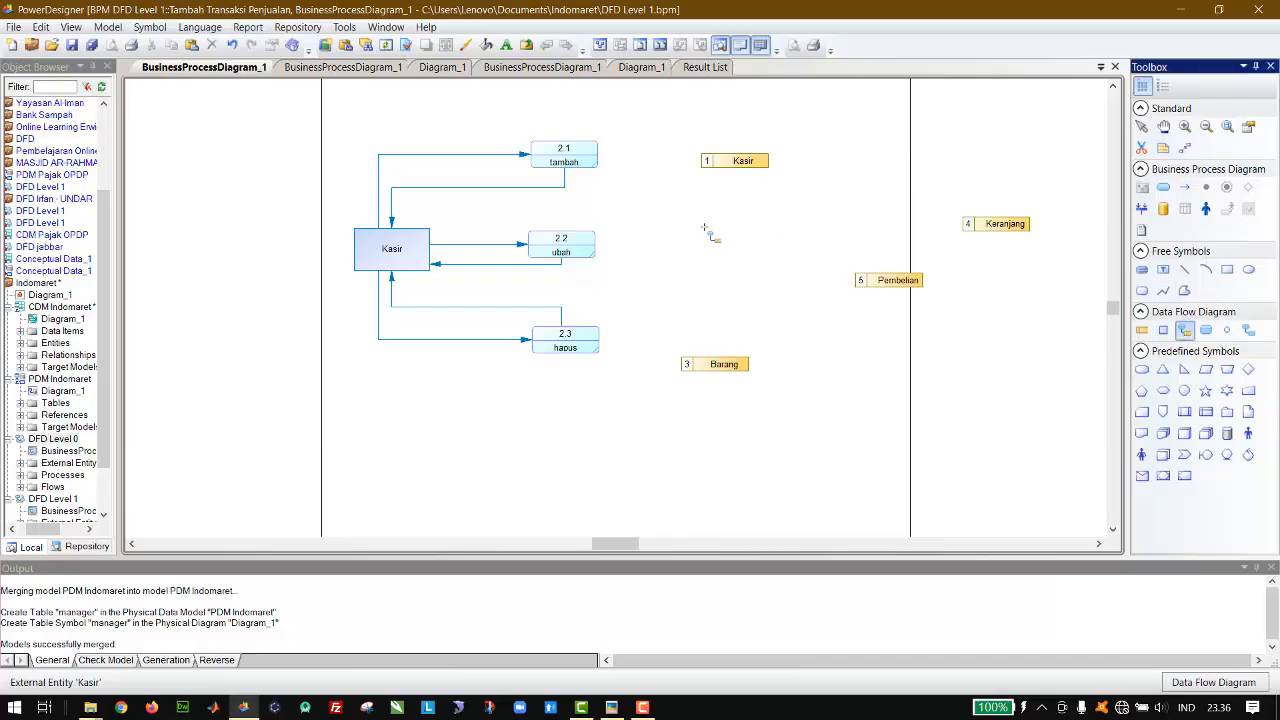
click(1145, 130)
drag(749, 163, 734, 114)
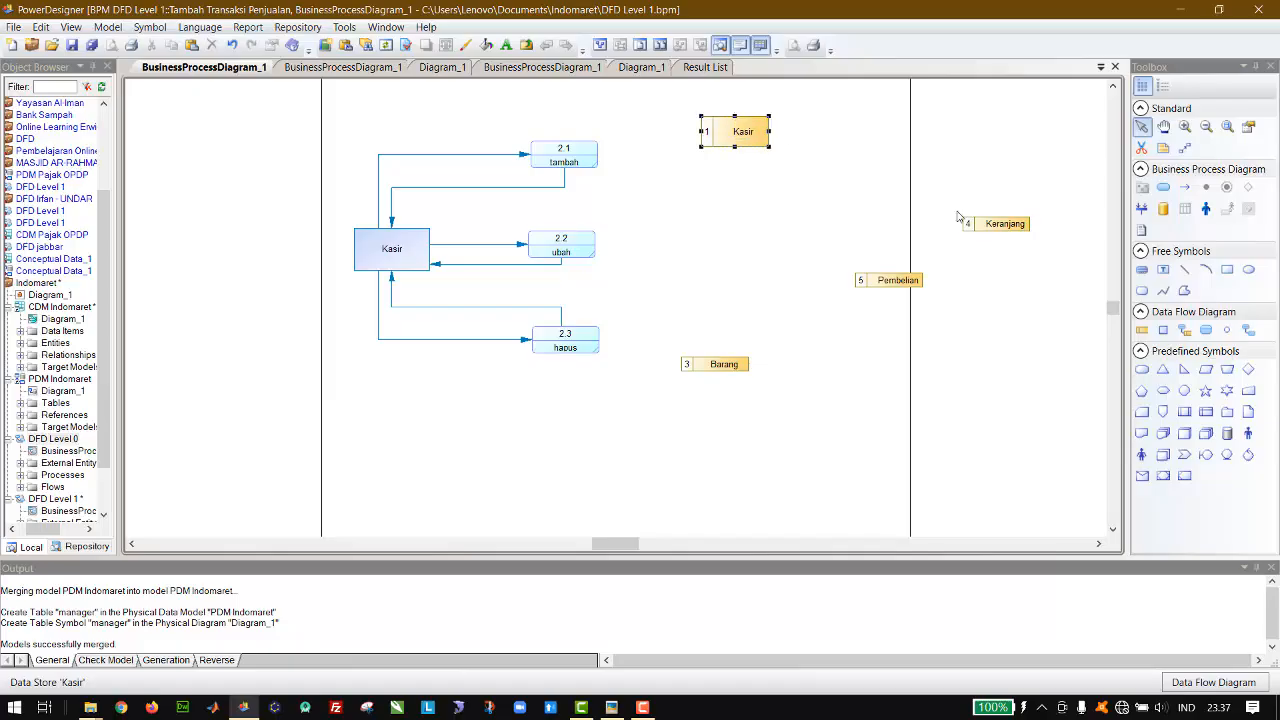
click(994, 223)
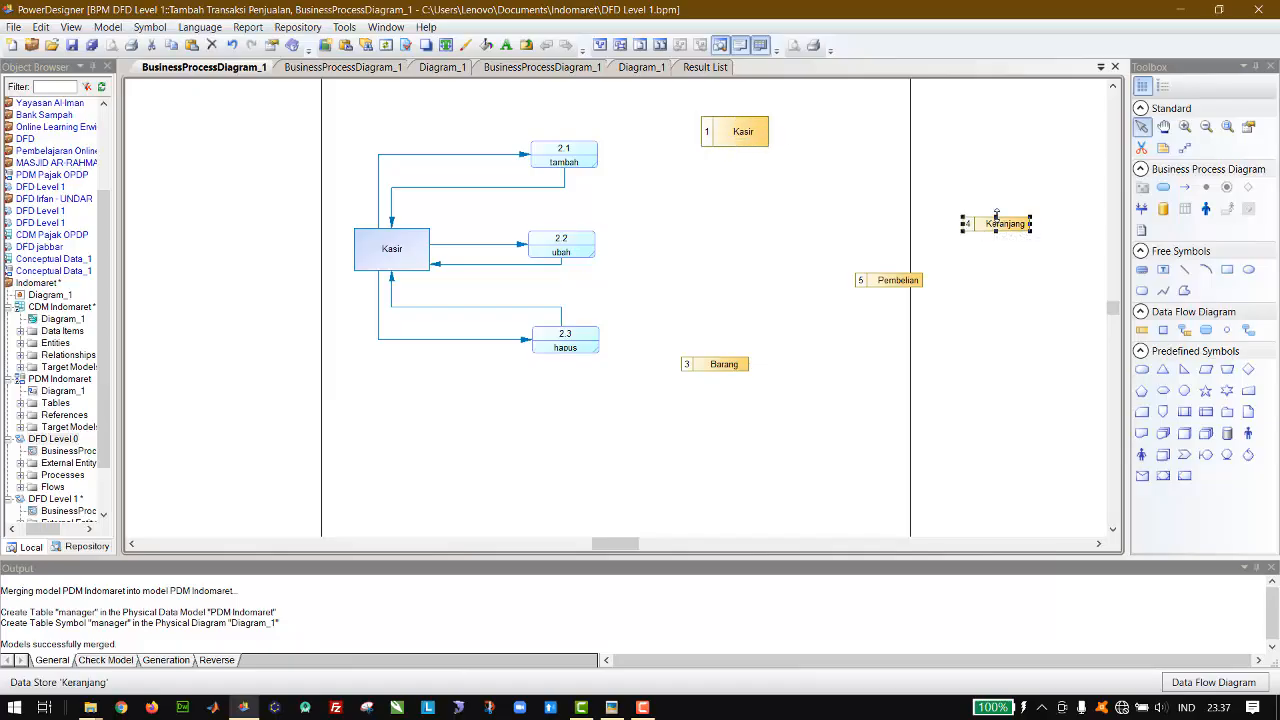
mouse_move(996, 216)
mouse_down()
mouse_move(1002, 185)
mouse_move(1002, 200)
mouse_up()
click(903, 282)
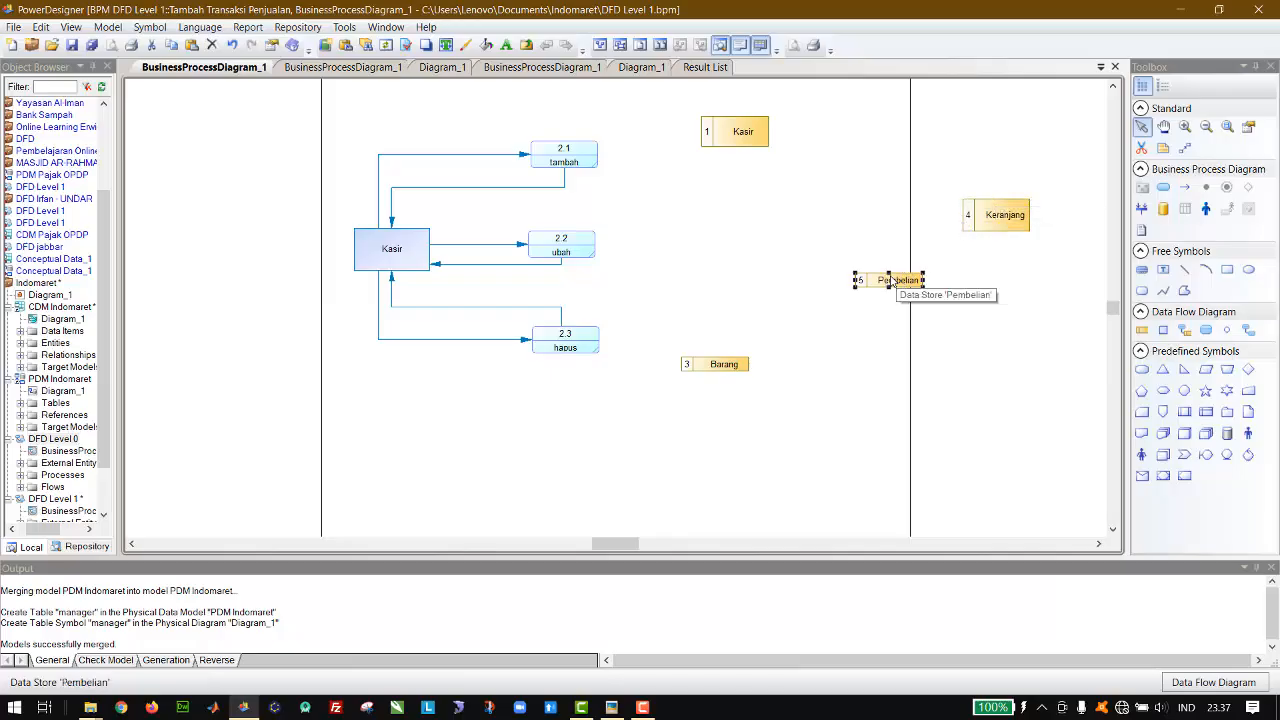
drag(889, 271, 889, 252)
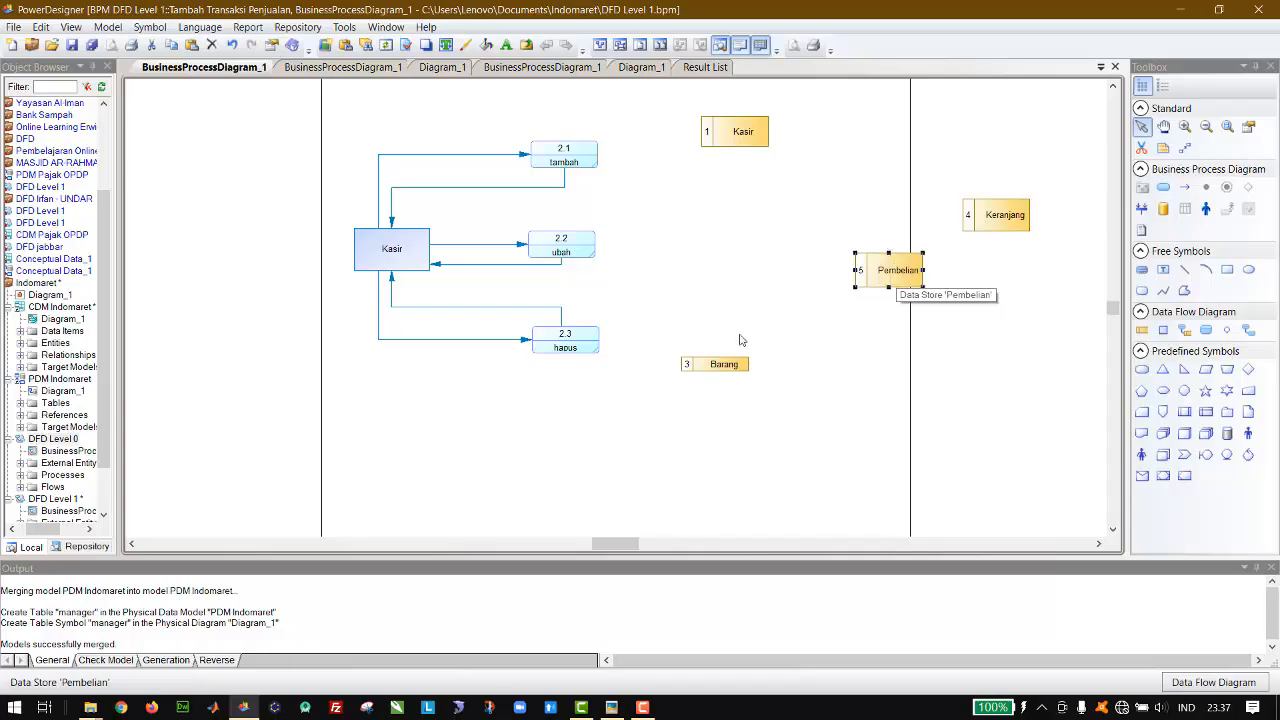
click(716, 365)
drag(715, 356, 779, 394)
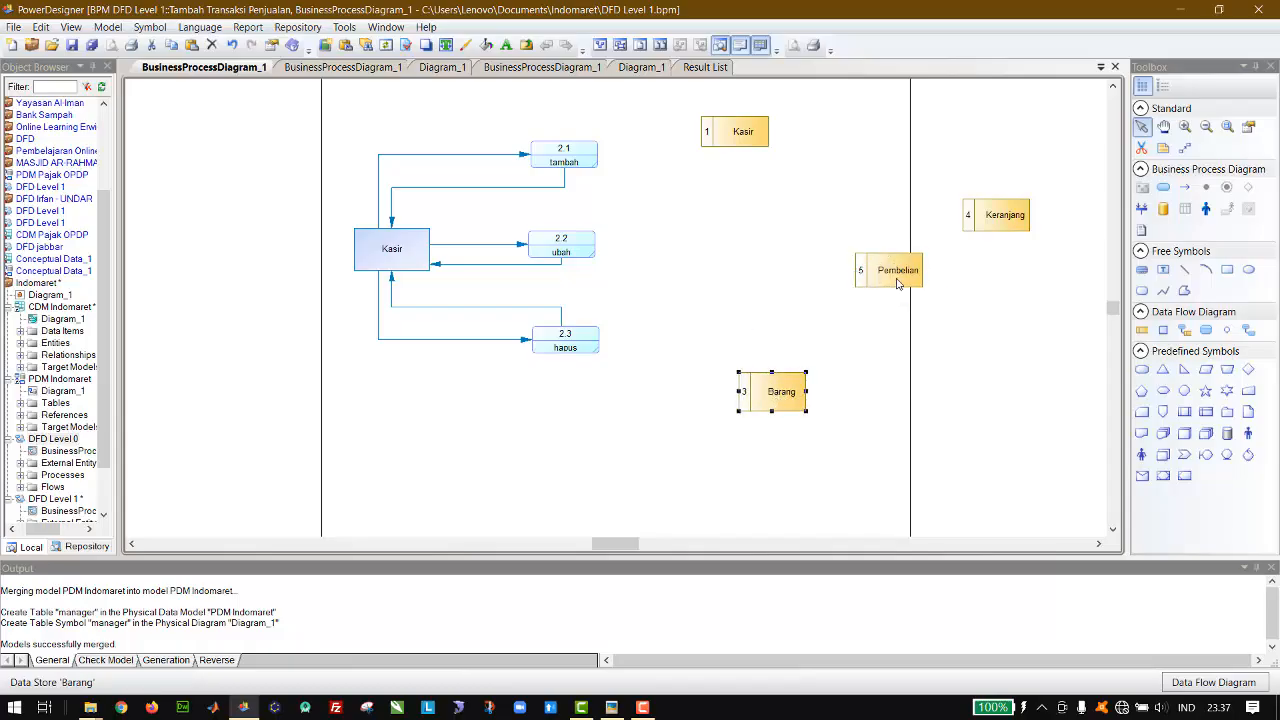
Step: Line up the data stores in an evenly spaced vertical column, ordered Kasir, Keranjang, Pembelian and Barang from the top
drag(885, 285, 728, 302)
drag(1000, 206, 750, 198)
drag(747, 144, 778, 118)
drag(755, 212, 777, 207)
drag(747, 287, 781, 303)
click(778, 405)
drag(778, 408, 778, 421)
Step: Connect the tambah process with the Kasir, Keranjang and Pembelian data stores using resource flows in both directions
click(1185, 331)
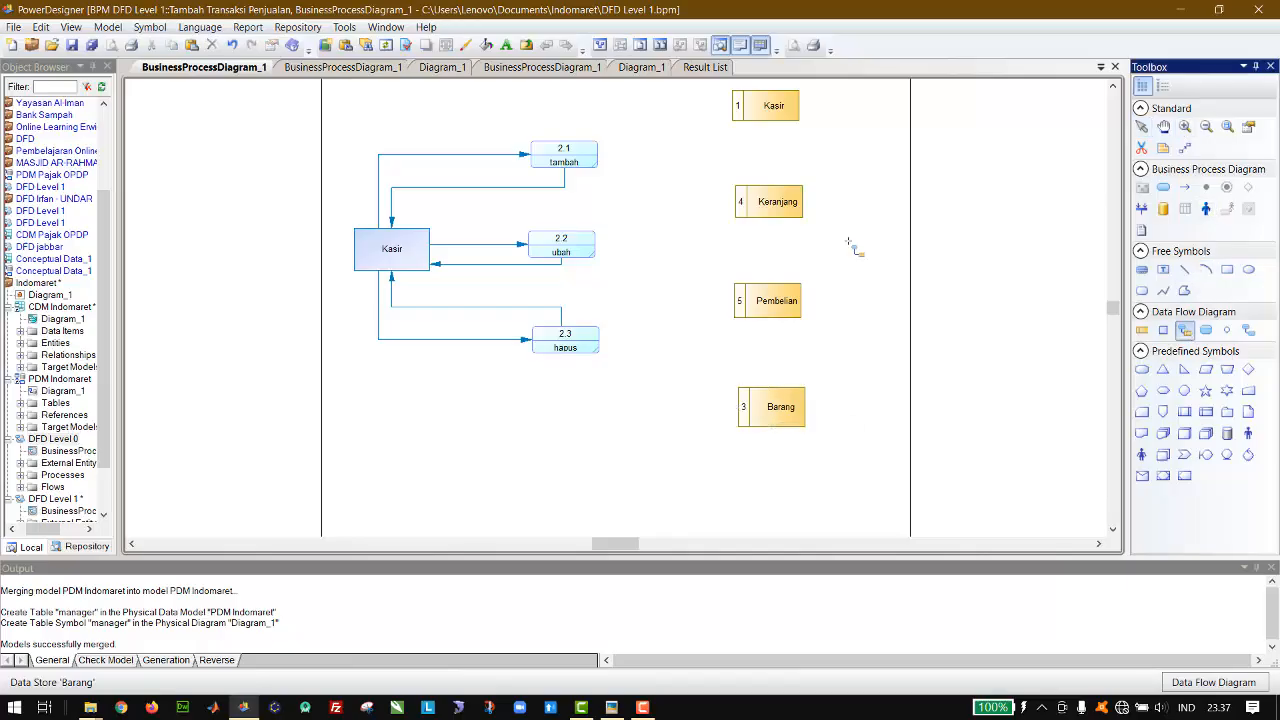
drag(589, 149, 735, 104)
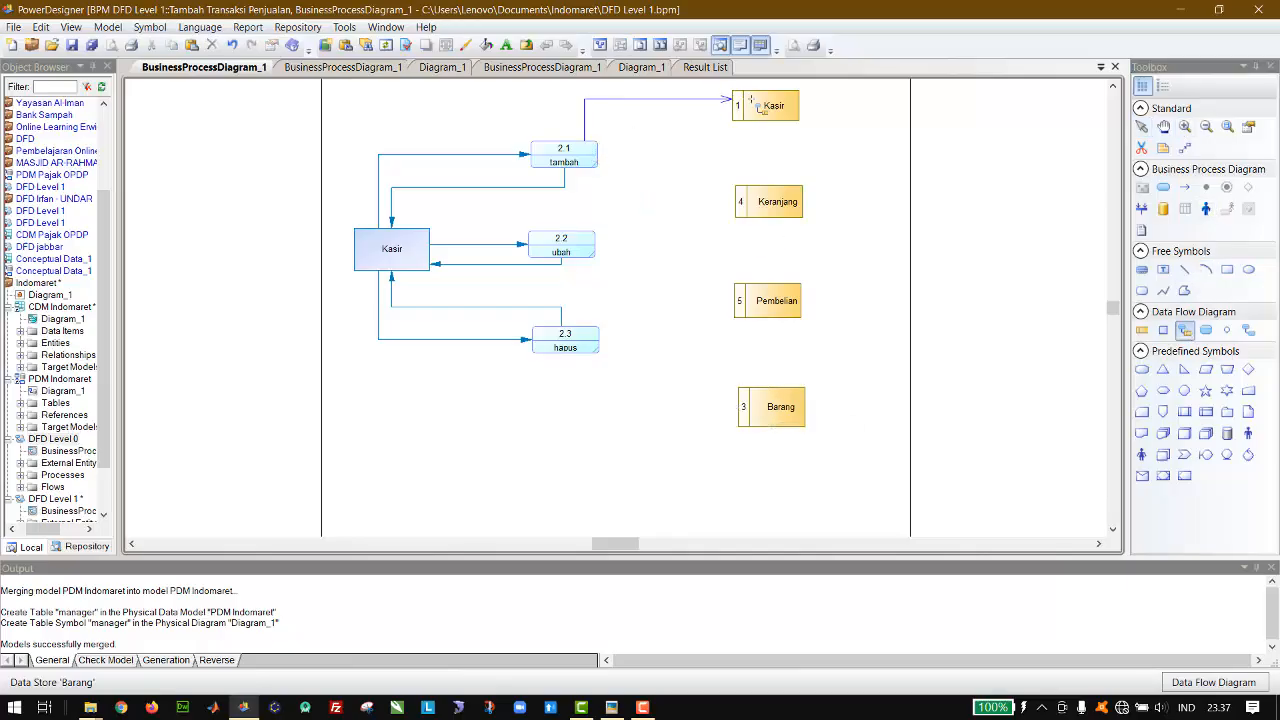
drag(683, 169, 762, 202)
drag(762, 202, 582, 162)
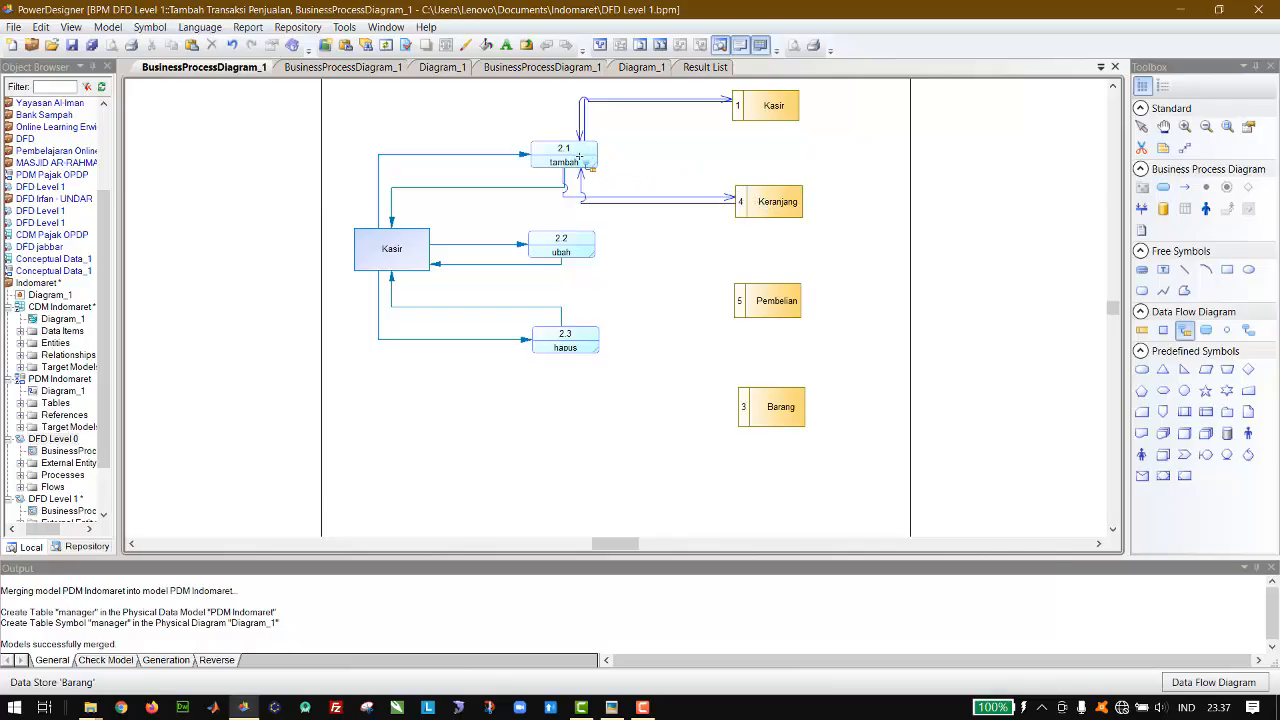
drag(585, 163, 782, 298)
drag(582, 170, 776, 318)
key(ctrl+z)
drag(606, 207, 565, 158)
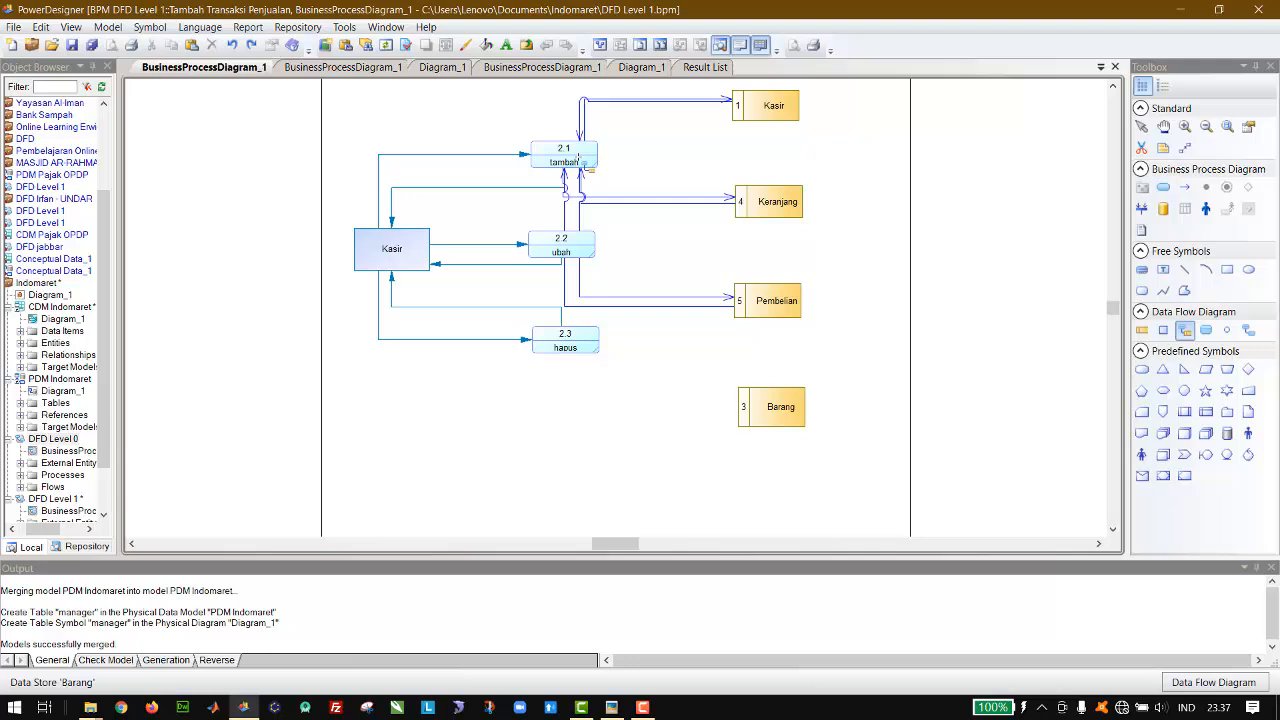
Step: Check Tambah Transaksi Penjualan in the level 1 diagram and delete the ubah process with its flows from the sub-diagram
click(382, 70)
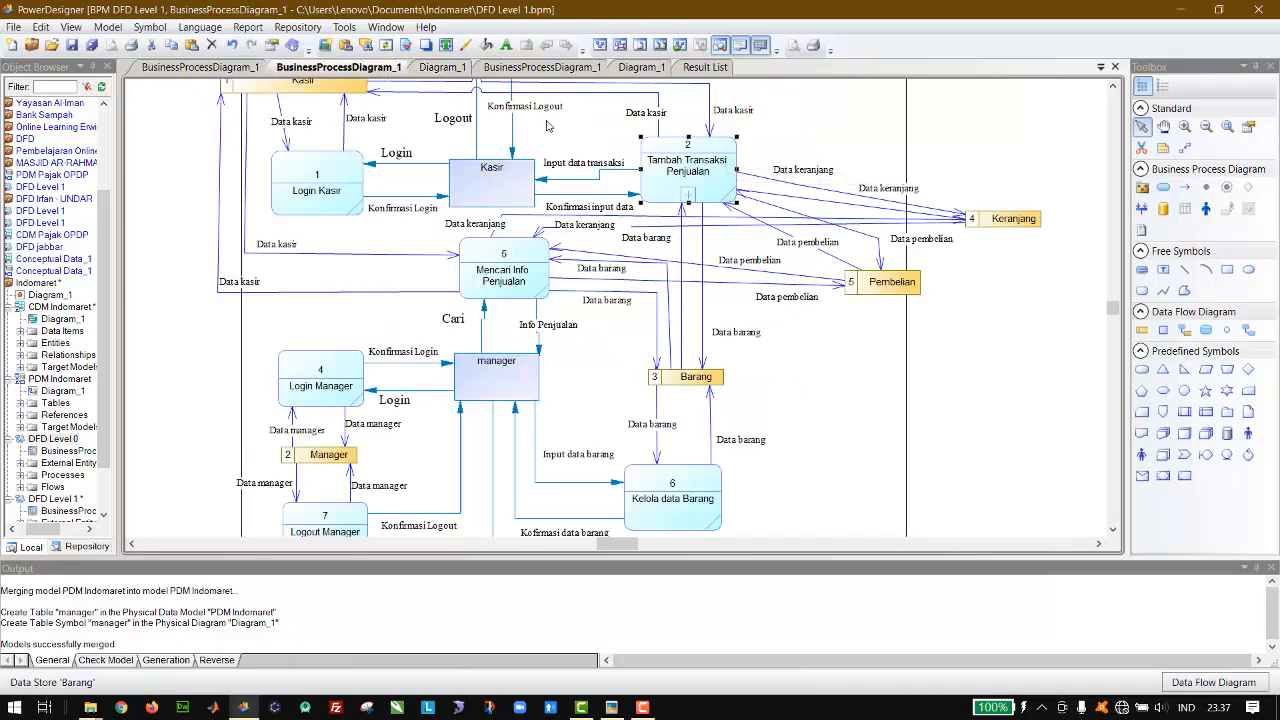
click(217, 70)
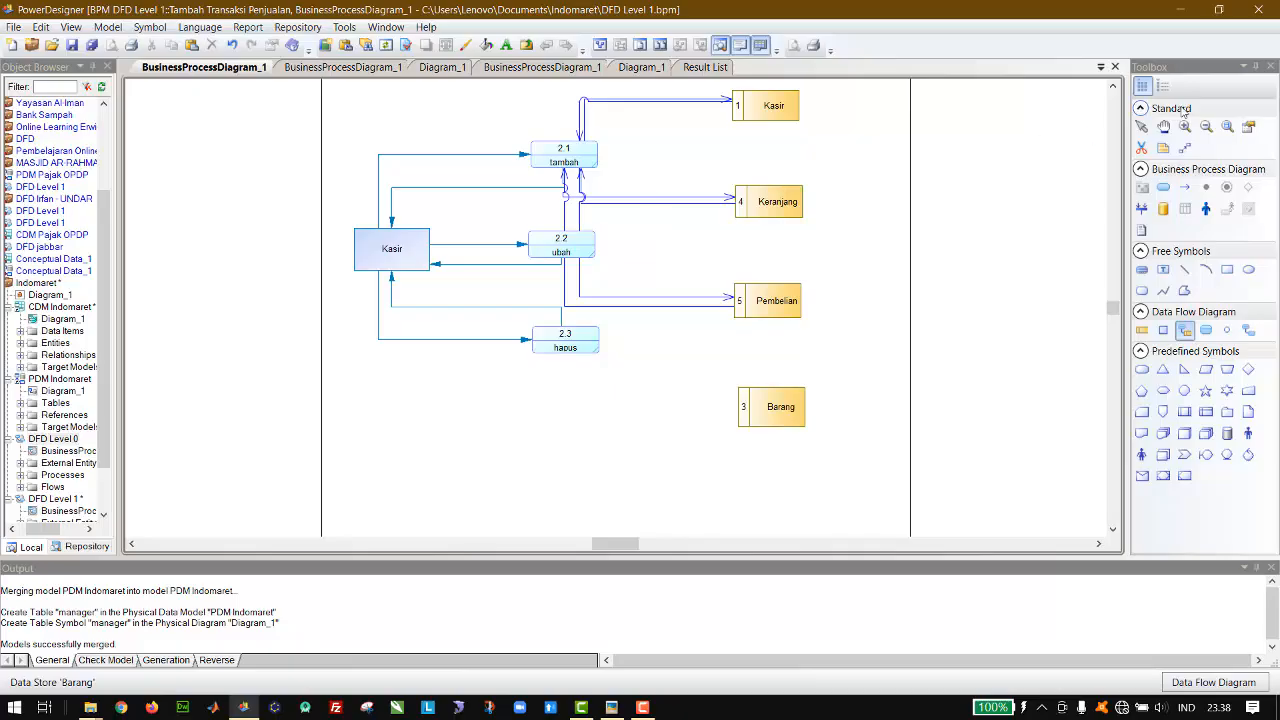
click(1141, 126)
click(572, 250)
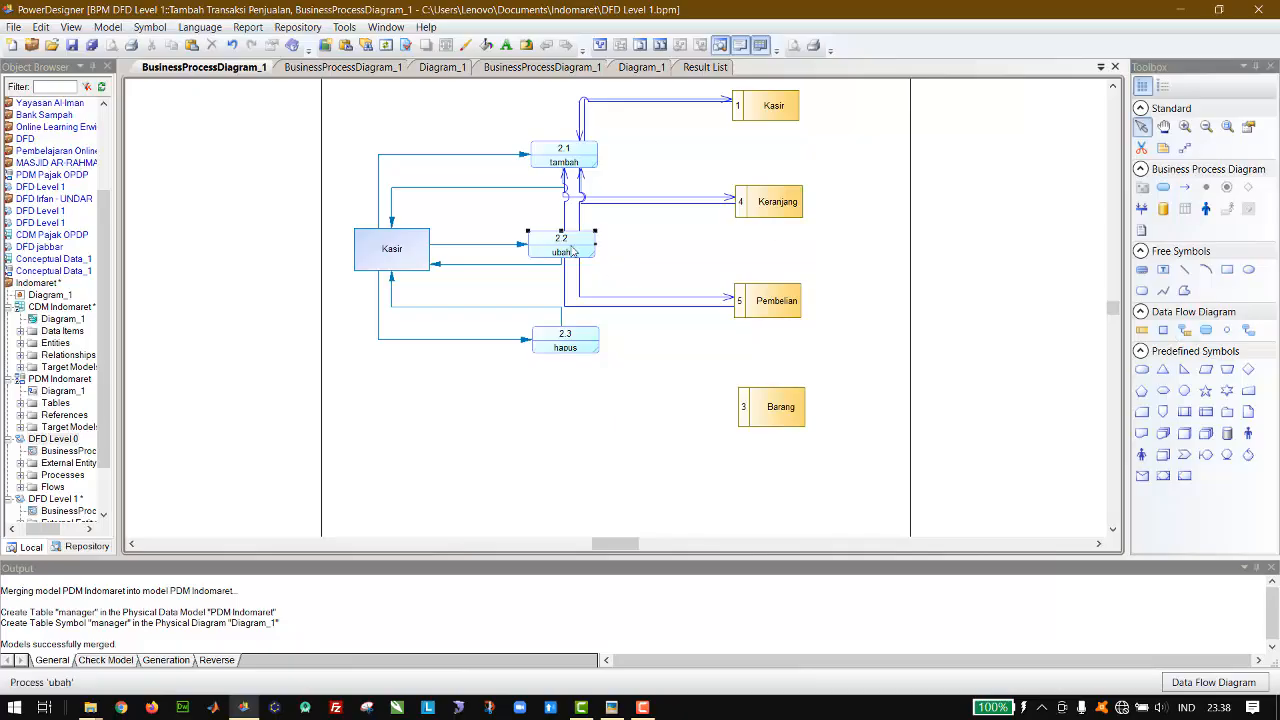
key(Delete)
key(Return)
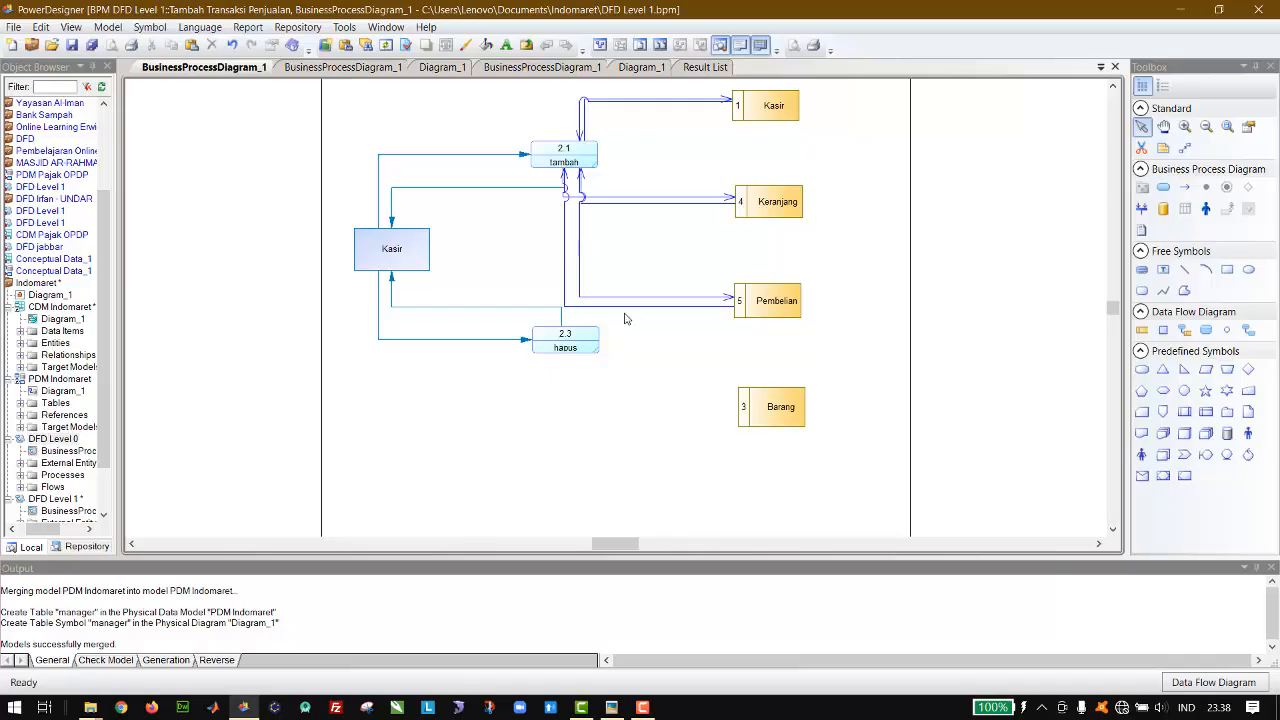
Step: Move the hapus process lower and connect tambah with the Barang data store using resource flows in both directions
drag(579, 347, 528, 438)
drag(528, 438, 528, 439)
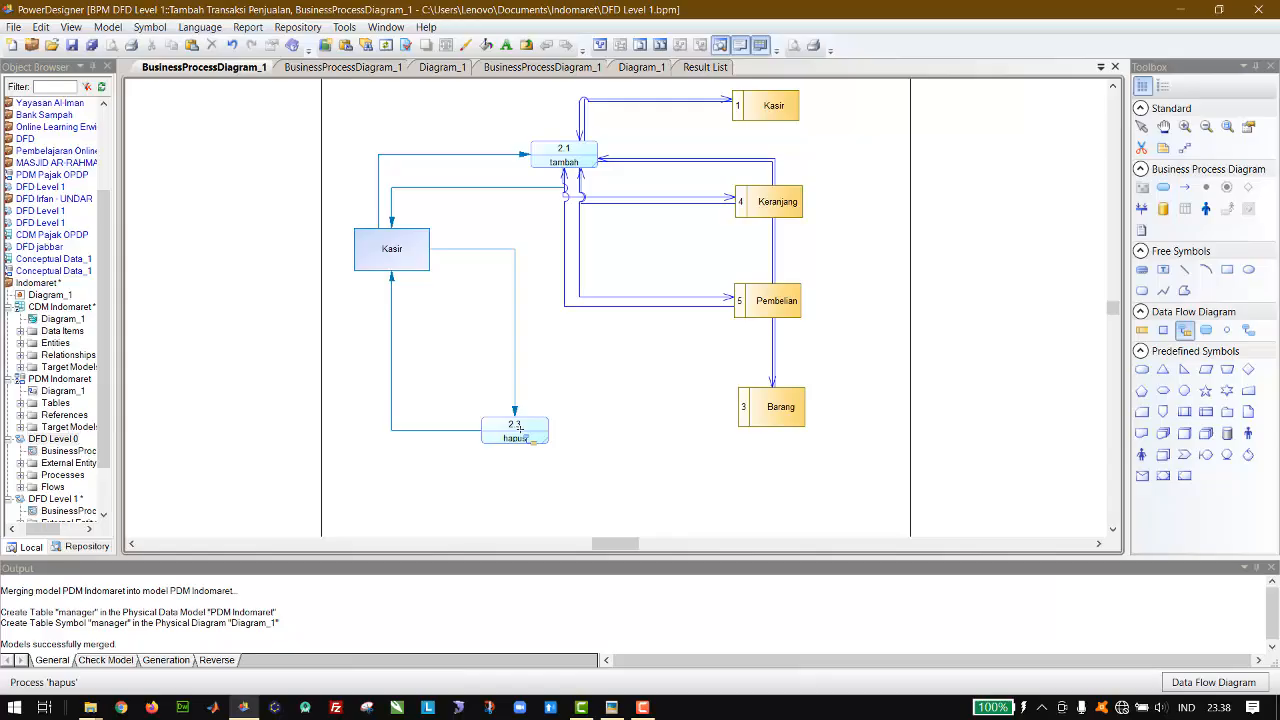
Step: Examine the keranjang table in the physical data model and the data store flows of Tambah Transaksi Penjualan in the level 1 diagram
click(442, 67)
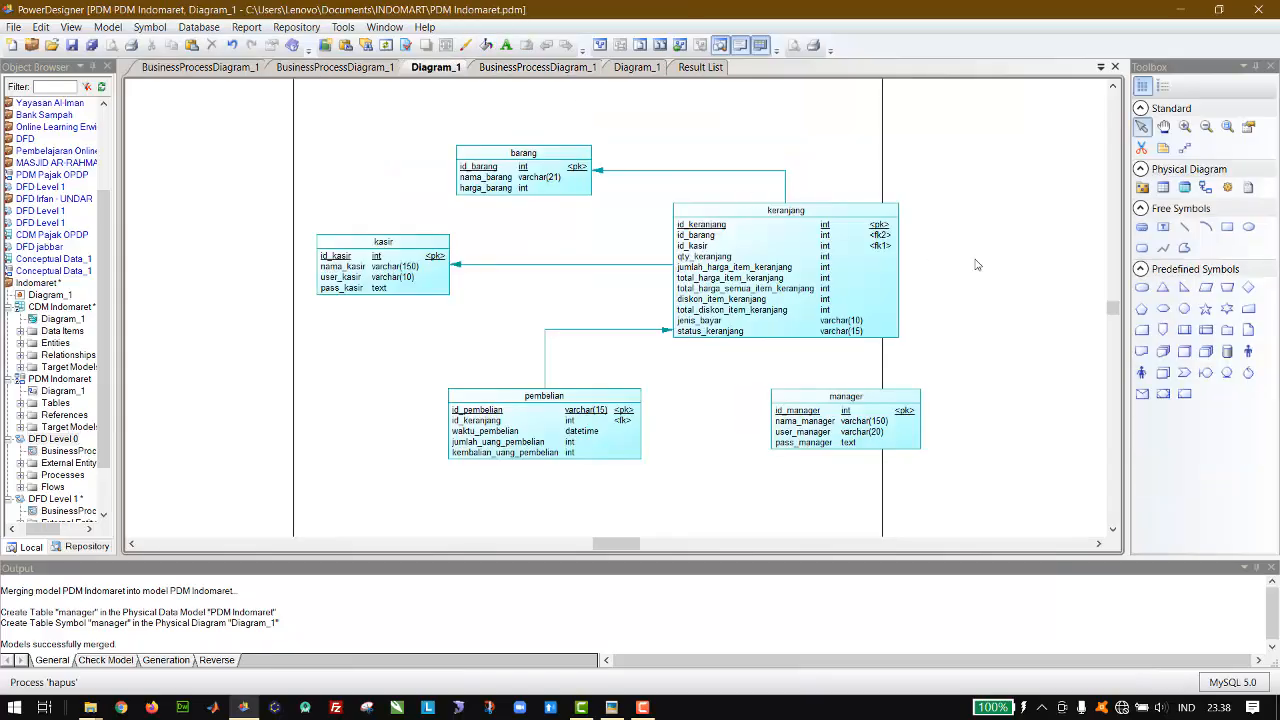
click(777, 295)
click(205, 67)
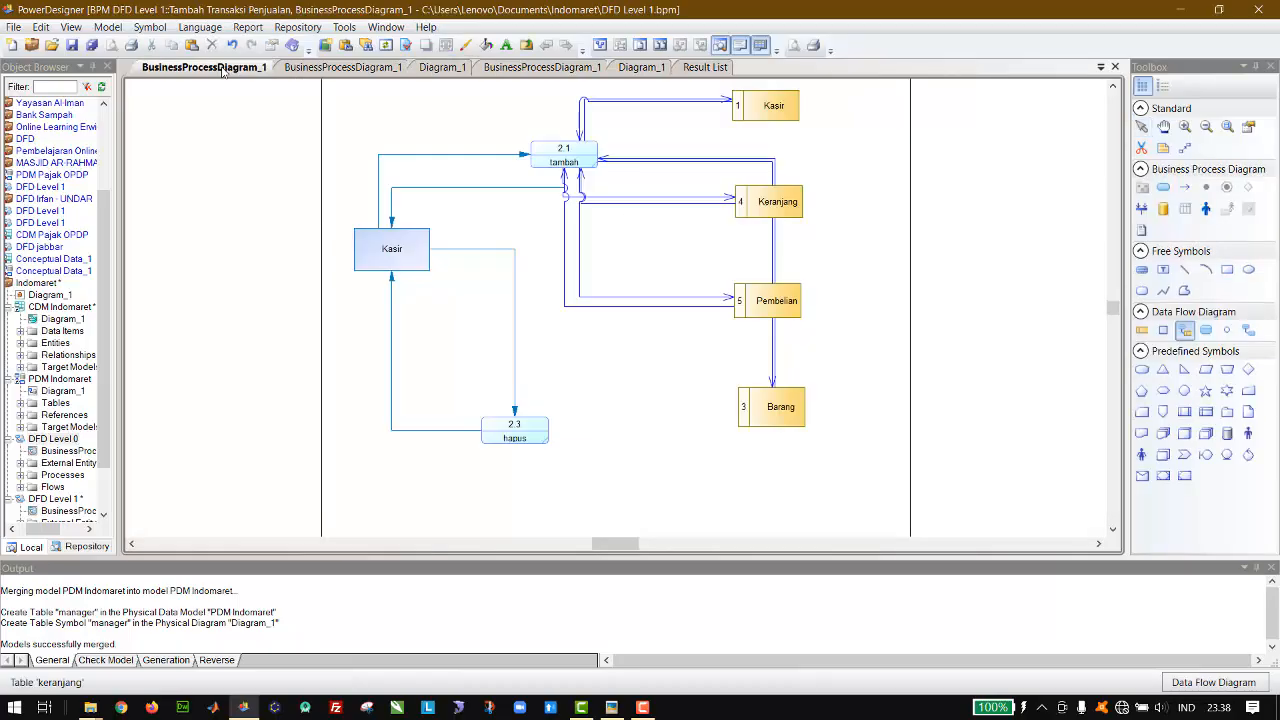
click(293, 67)
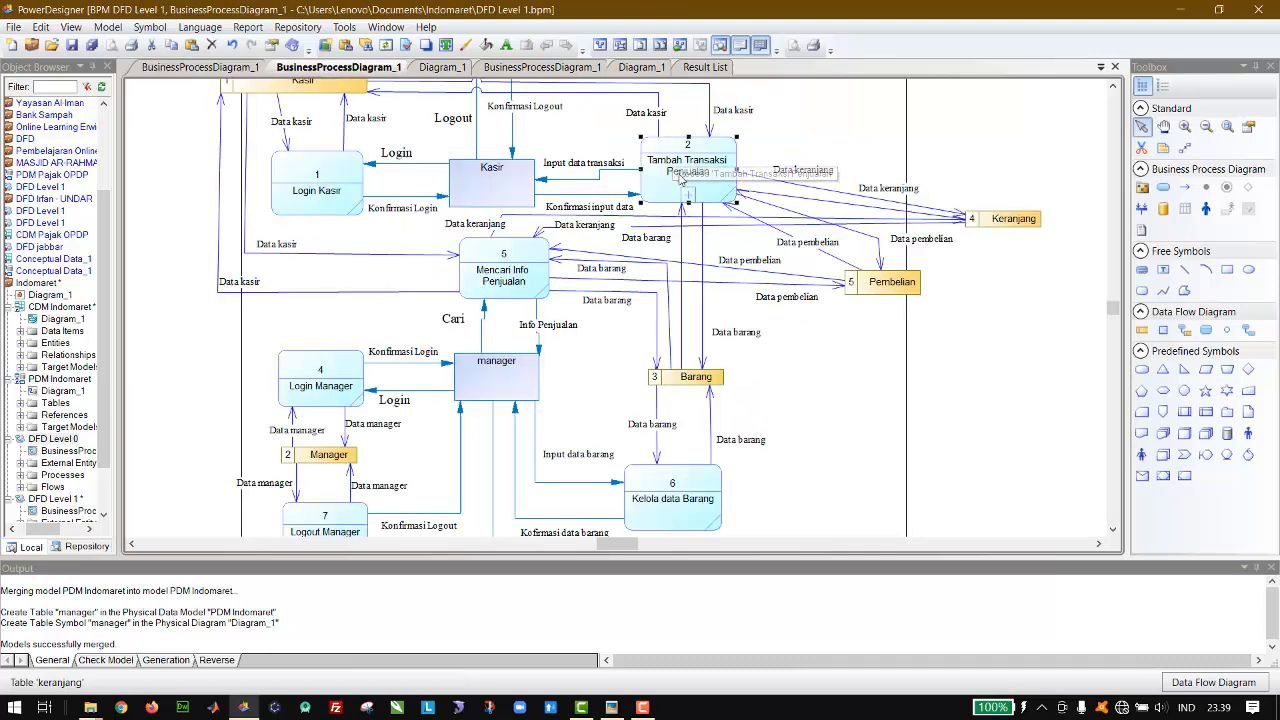
click(228, 68)
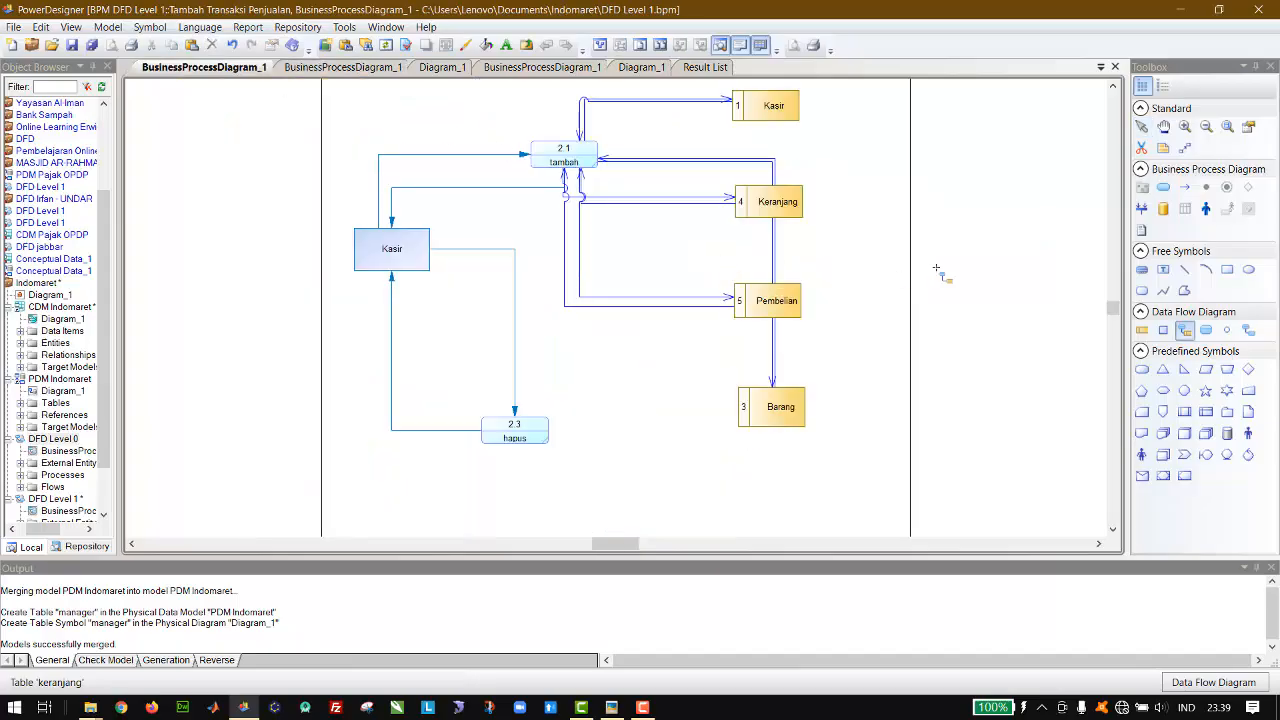
Step: Try to connect the hapus process with the Pembelian and Keranjang data stores in both directions, and undo those flows
drag(530, 422, 748, 305)
drag(748, 305, 538, 446)
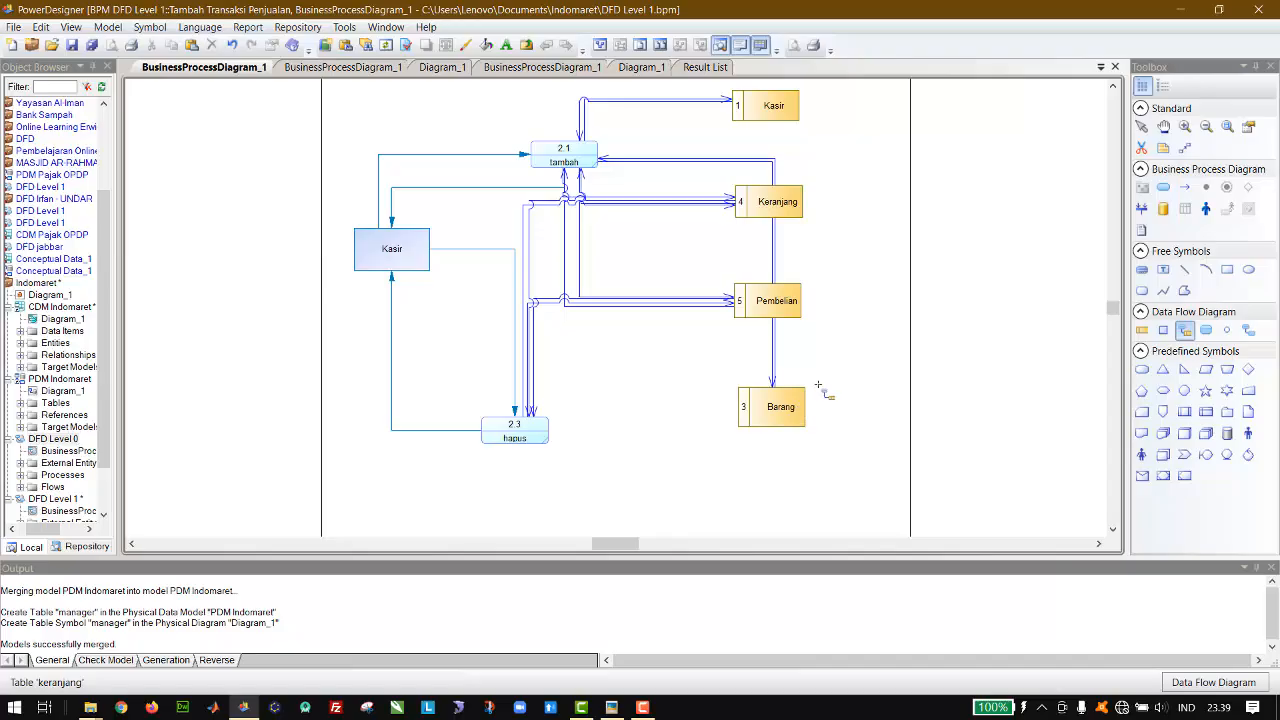
key(ctrl+z)
key(ctrl+z)
key(ctrl+z)
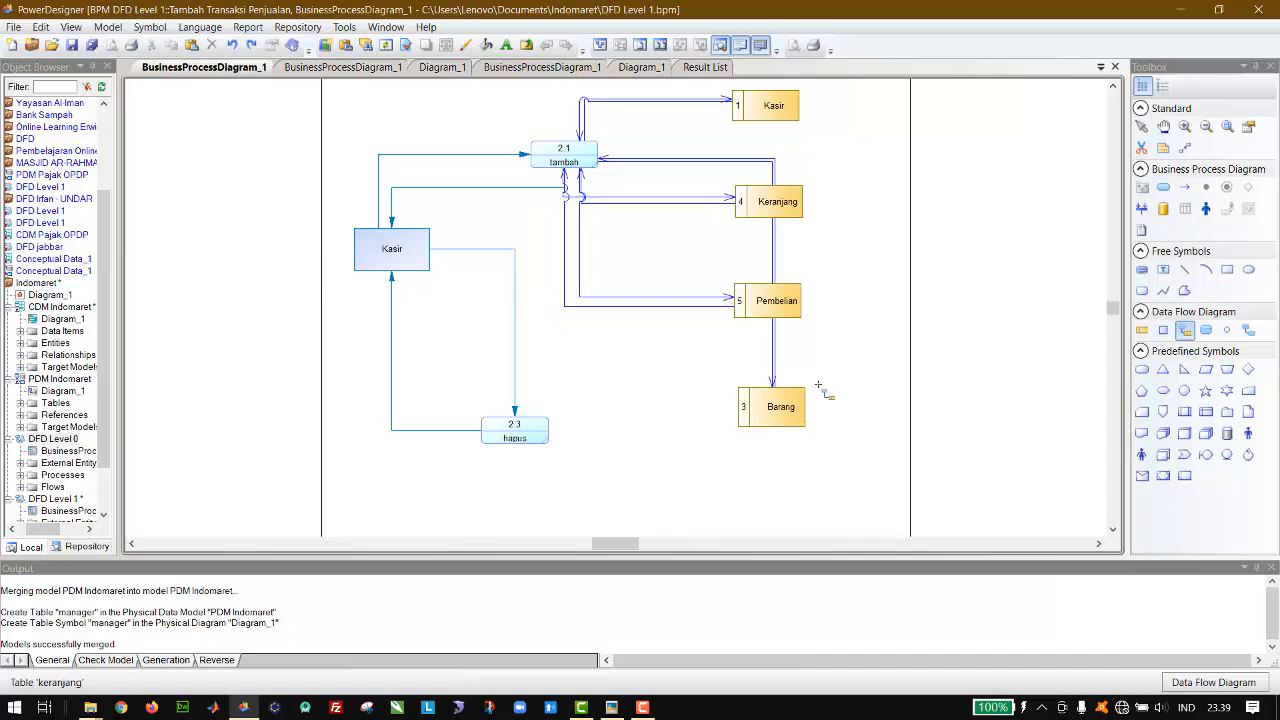
Step: Connect the hapus process with the Barang data store using resource flows in both directions
mouse_move(539, 437)
mouse_down()
mouse_move(780, 430)
mouse_move(570, 418)
mouse_move(537, 432)
mouse_up()
click(1141, 128)
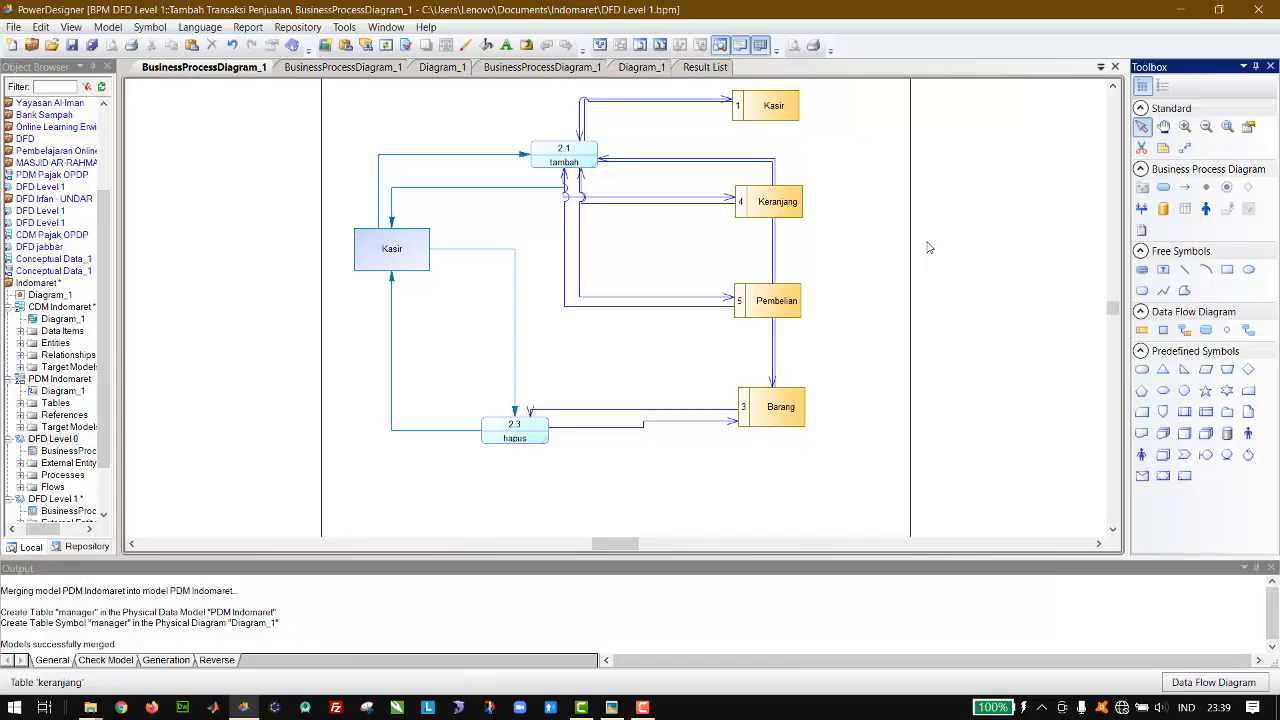
Step: Raise the hapus process level with the Barang data store and straighten the resource flows between them
drag(528, 424, 528, 406)
click(586, 417)
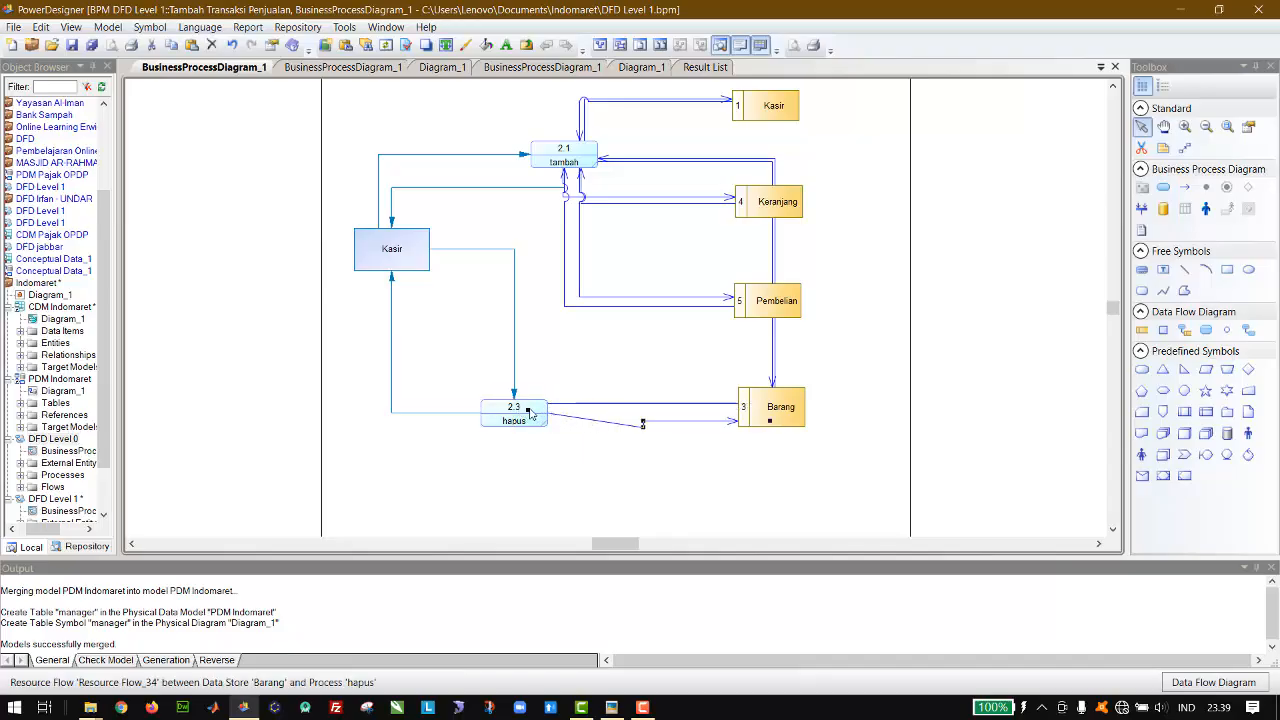
drag(529, 410, 529, 418)
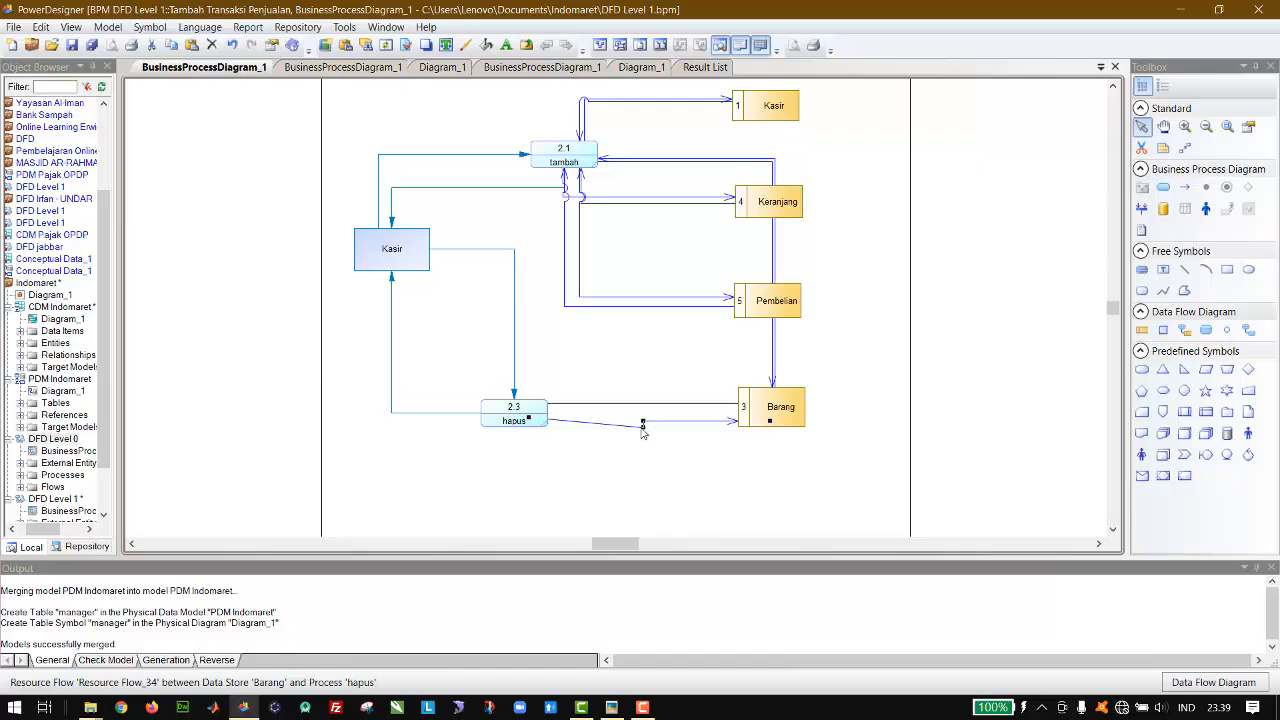
drag(641, 428, 636, 422)
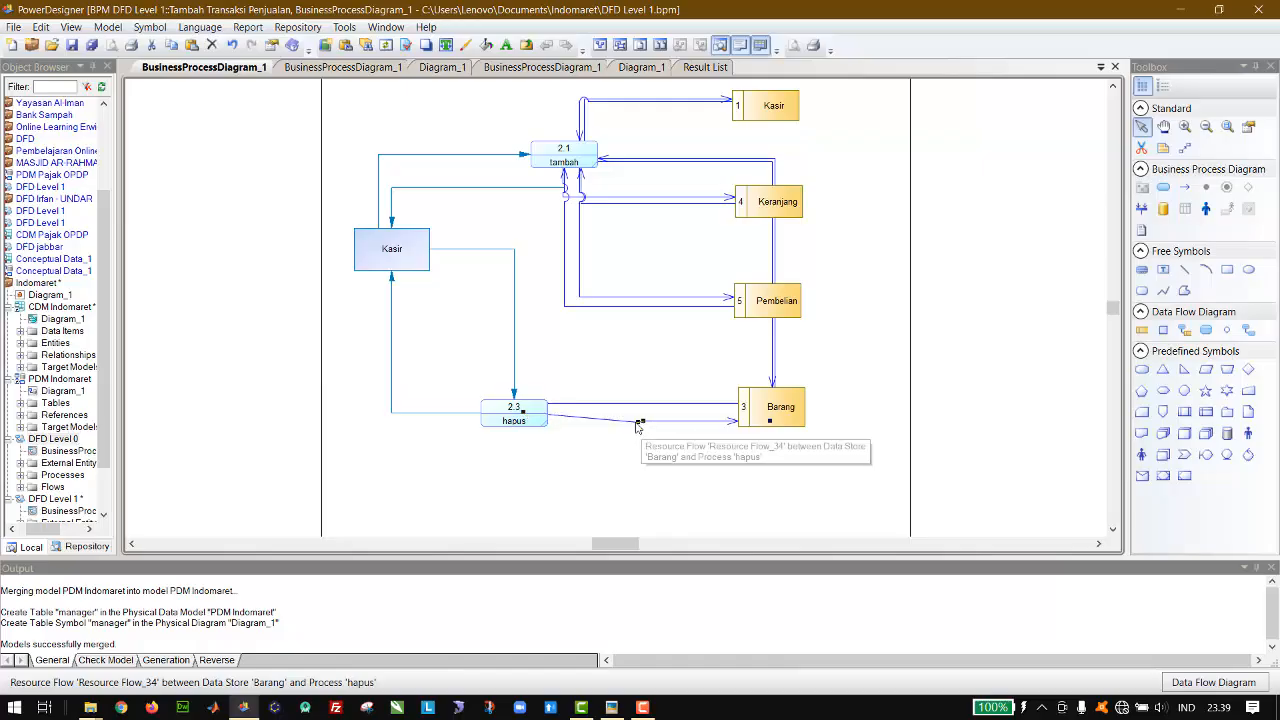
click(523, 420)
click(521, 418)
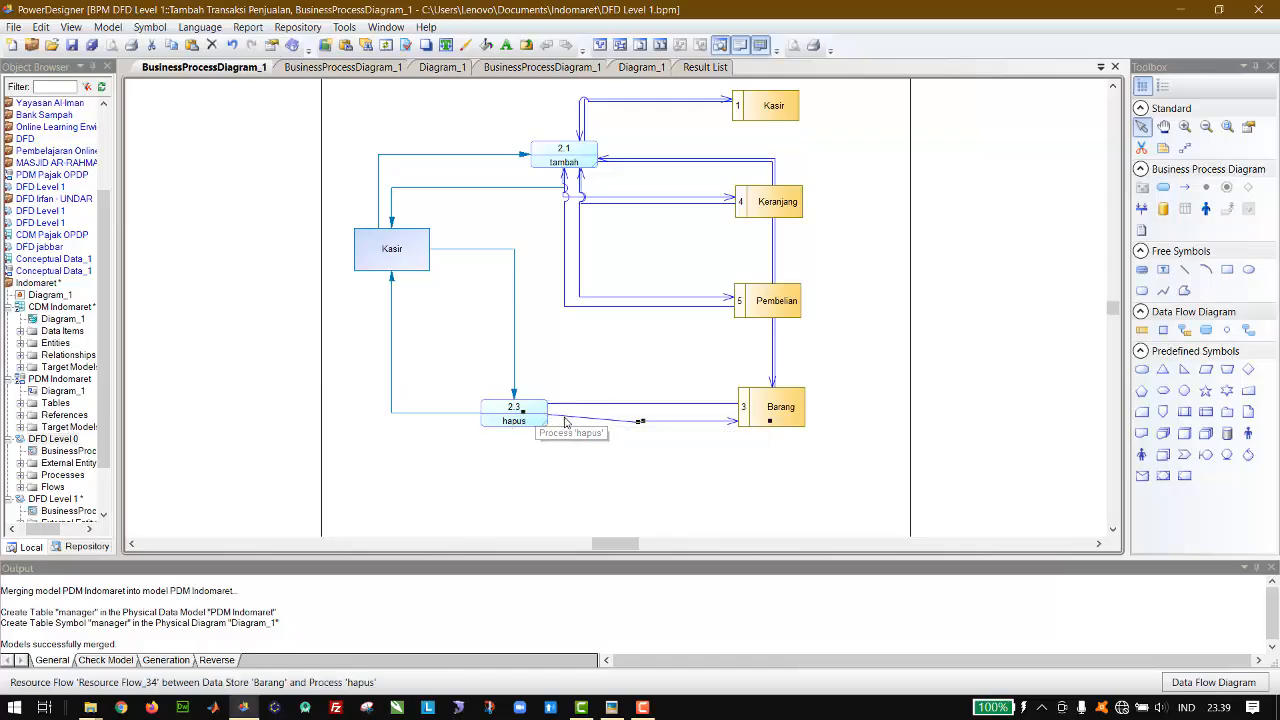
click(521, 418)
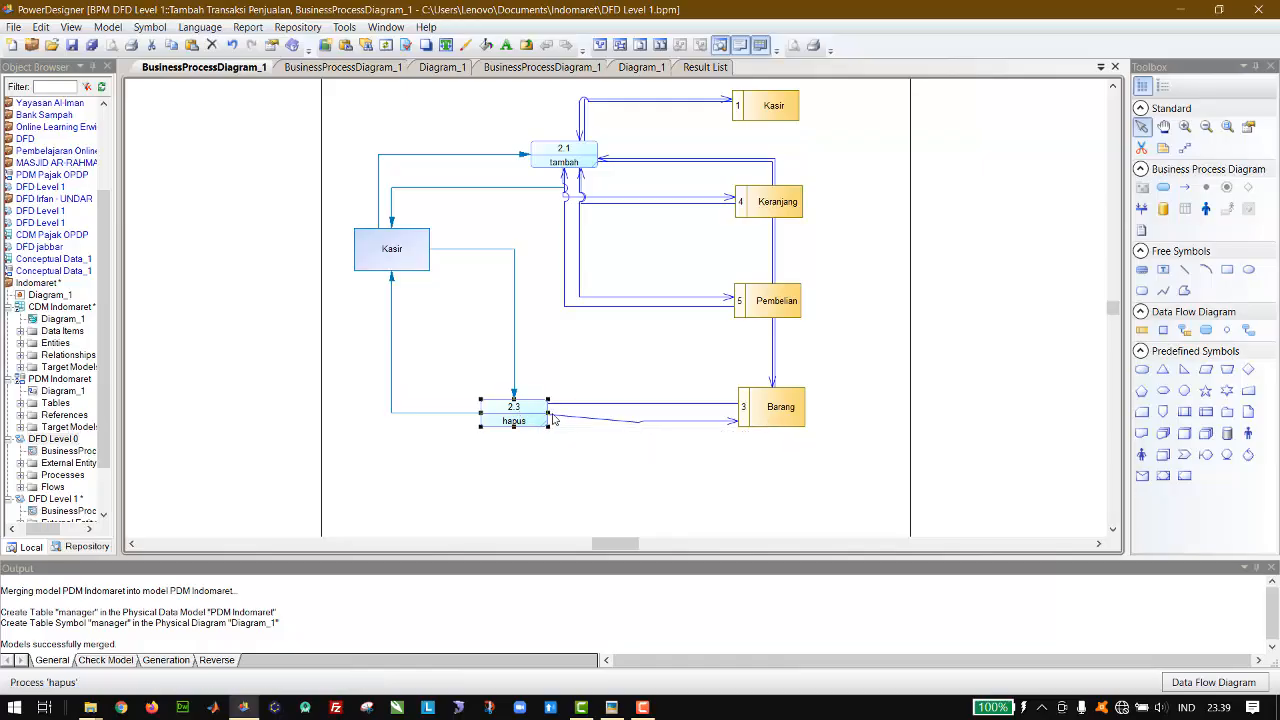
click(553, 419)
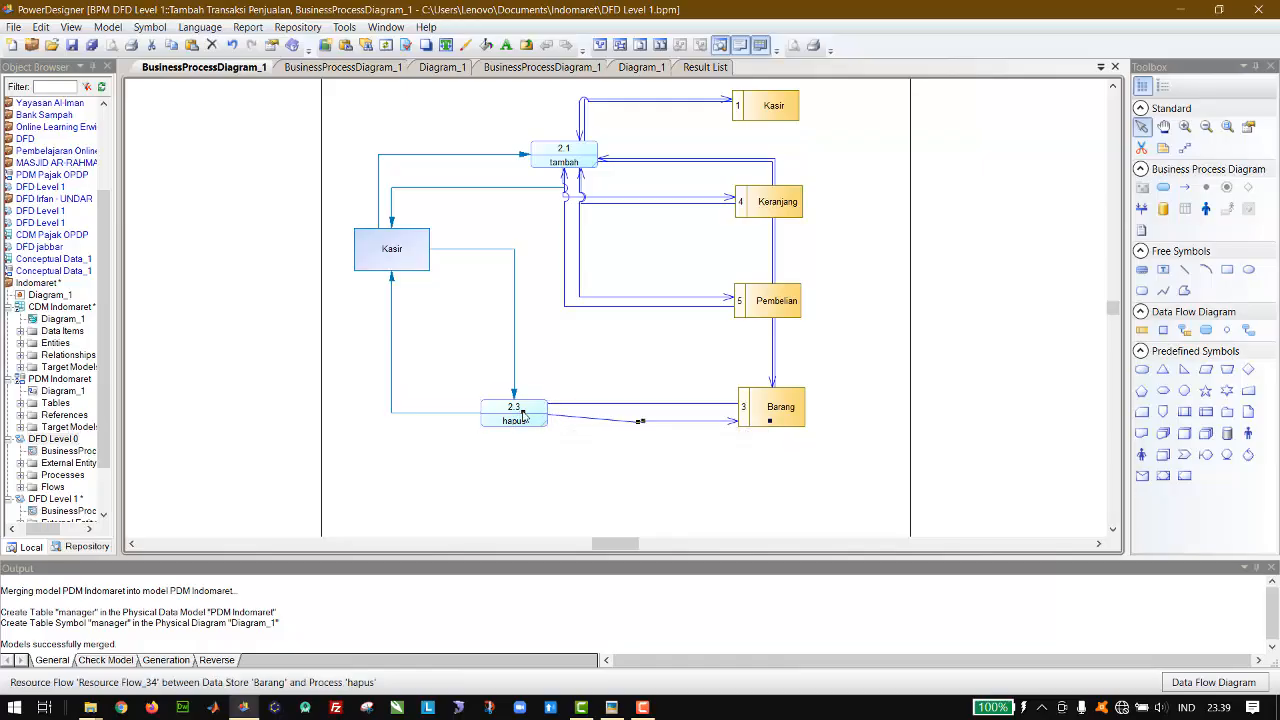
Step: Space apart the two resource flows between the tambah process and the Pembelian data store
click(703, 311)
drag(703, 313, 677, 295)
click(679, 298)
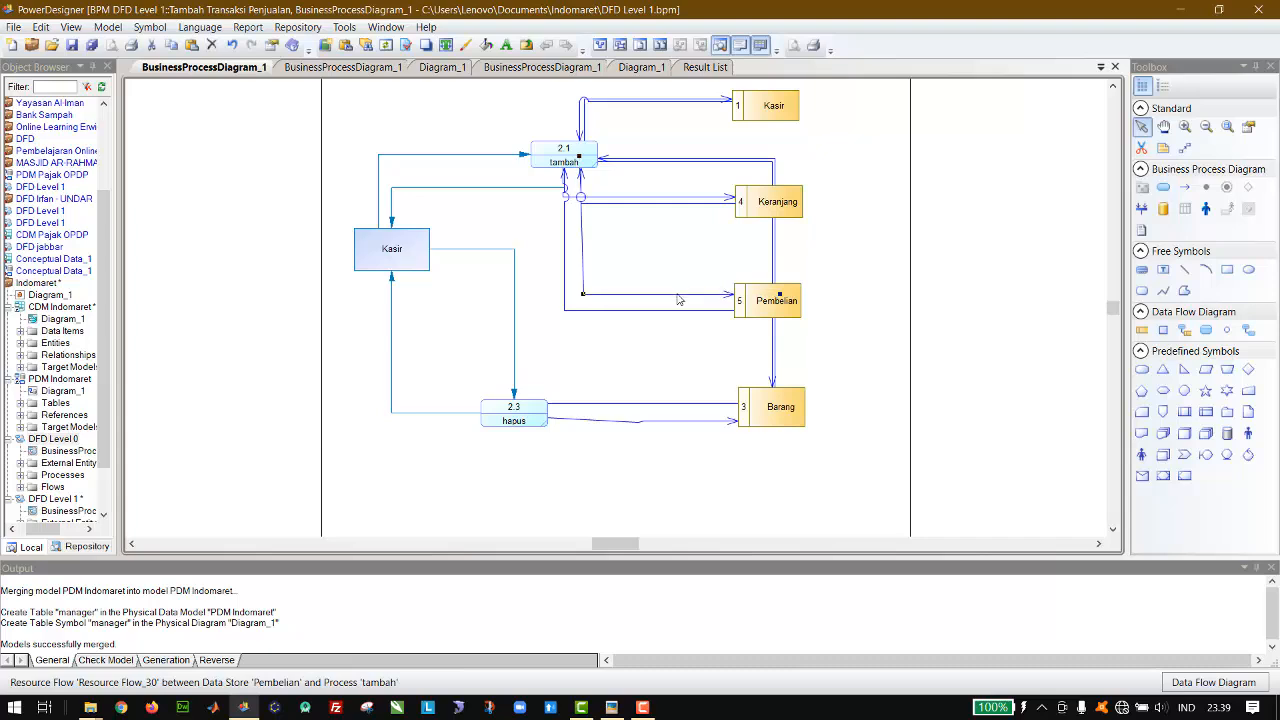
Step: Move the Barang data store horizontally outward to the right page border of the diagram
click(786, 407)
key(Right)
key(Right)
key(Right)
key(Right)
key(Right)
key(Right)
key(Right)
key(Right)
key(Right)
key(Right)
key(Right)
key(Right)
key(Right)
key(Right)
key(Right)
key(Right)
key(Right)
key(Right)
key(Right)
key(Right)
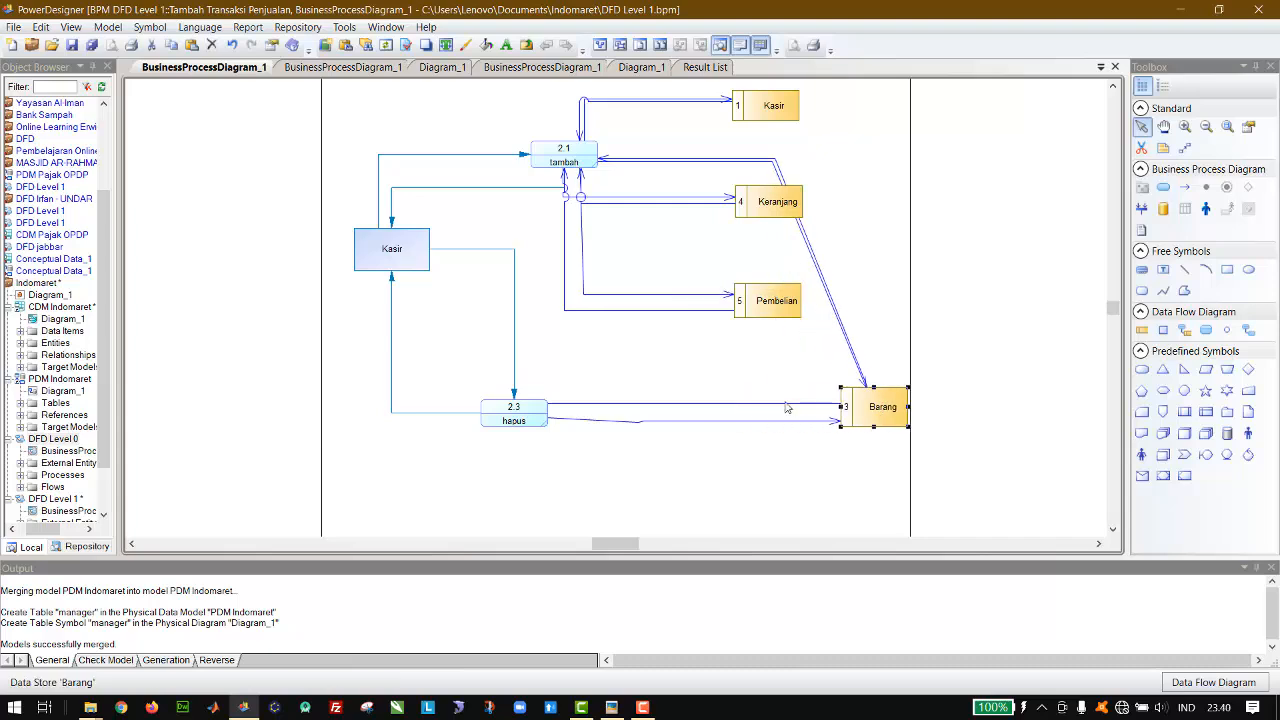
key(Right)
Step: Shift the Pembelian data store slightly and the Keranjang data store further toward the tambah process
click(779, 308)
key(Left)
key(Left)
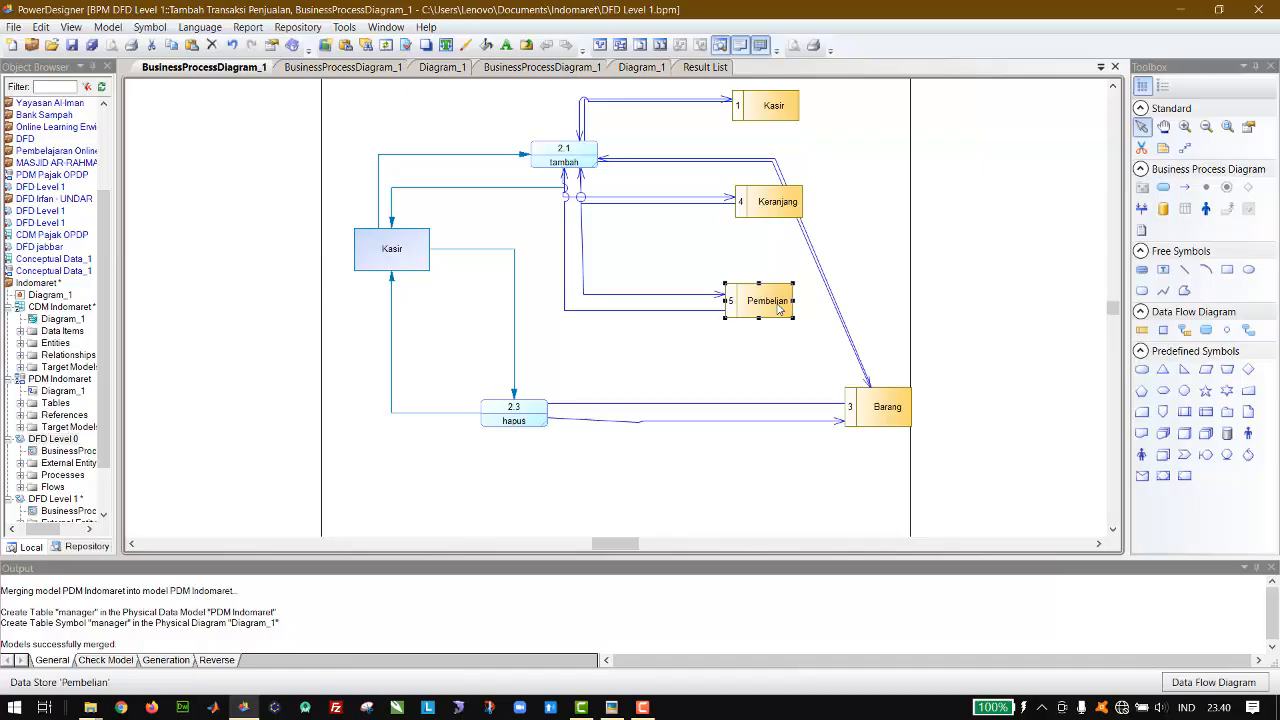
click(781, 208)
key(Left)
key(Left)
key(Left)
key(Left)
key(Left)
key(Left)
key(Left)
key(Left)
key(Left)
key(Left)
key(Left)
key(Left)
key(Left)
key(Left)
key(Left)
key(Left)
key(Left)
key(Left)
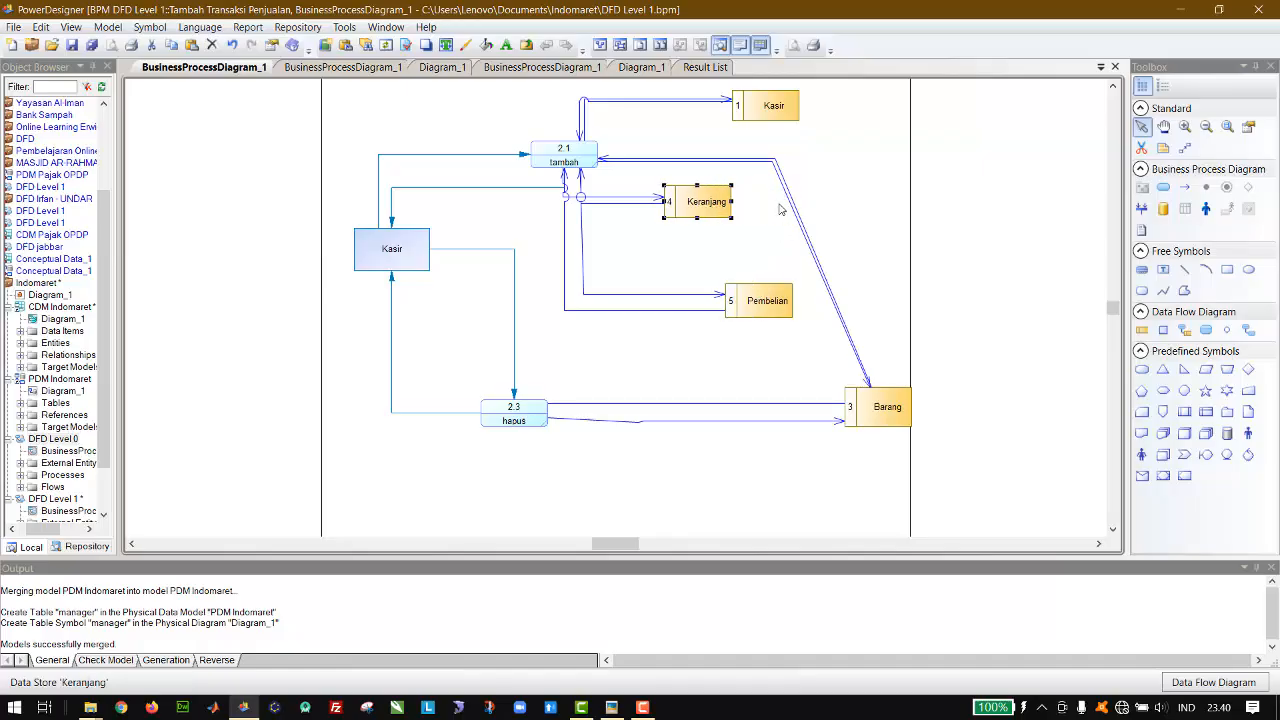
Step: Move the Kasir data store directly above the tambah process
click(768, 98)
key(Up)
key(Up)
key(Up)
key(Up)
key(Up)
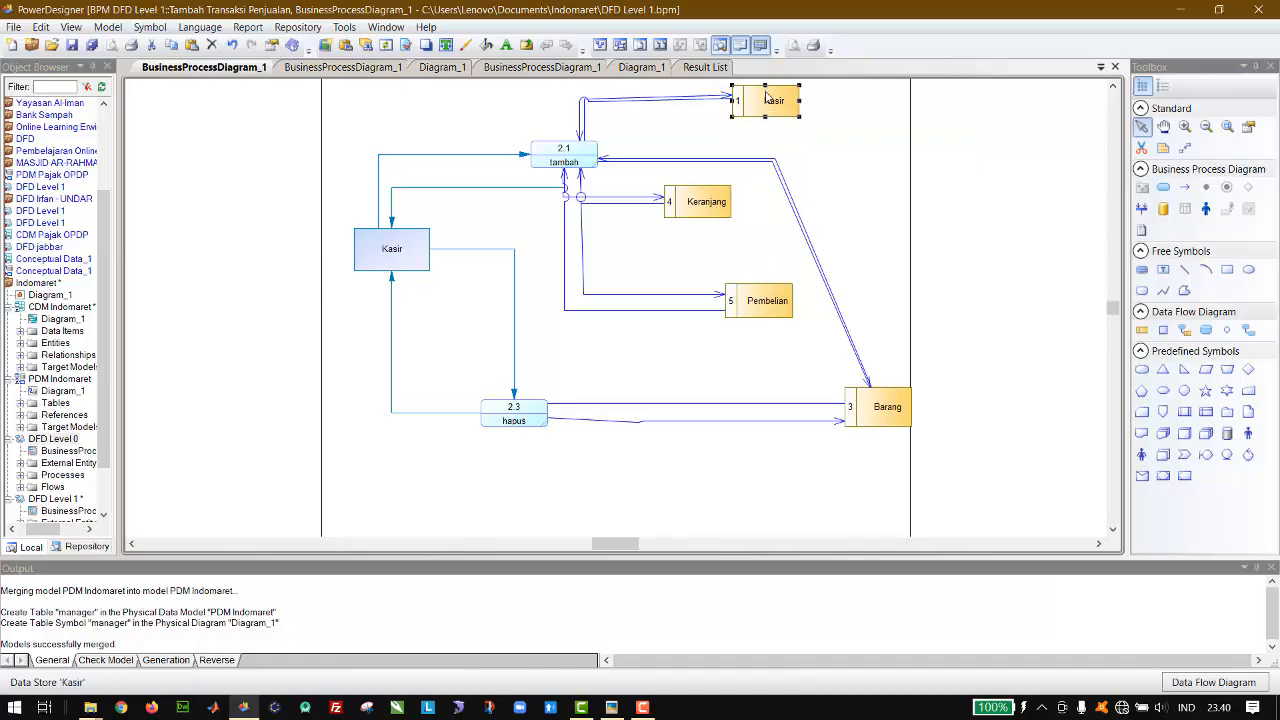
key(Left)
key(Left)
key(Left)
key(Left)
key(Left)
key(Left)
key(Left)
key(Left)
key(Left)
key(Left)
key(Left)
key(Left)
key(Left)
key(Left)
key(Left)
key(Left)
key(Left)
key(Left)
key(Left)
key(Left)
key(Left)
key(Left)
key(Left)
key(Left)
key(Left)
key(Left)
key(Left)
key(Left)
key(Left)
key(Left)
key(Left)
key(Left)
key(Left)
key(Left)
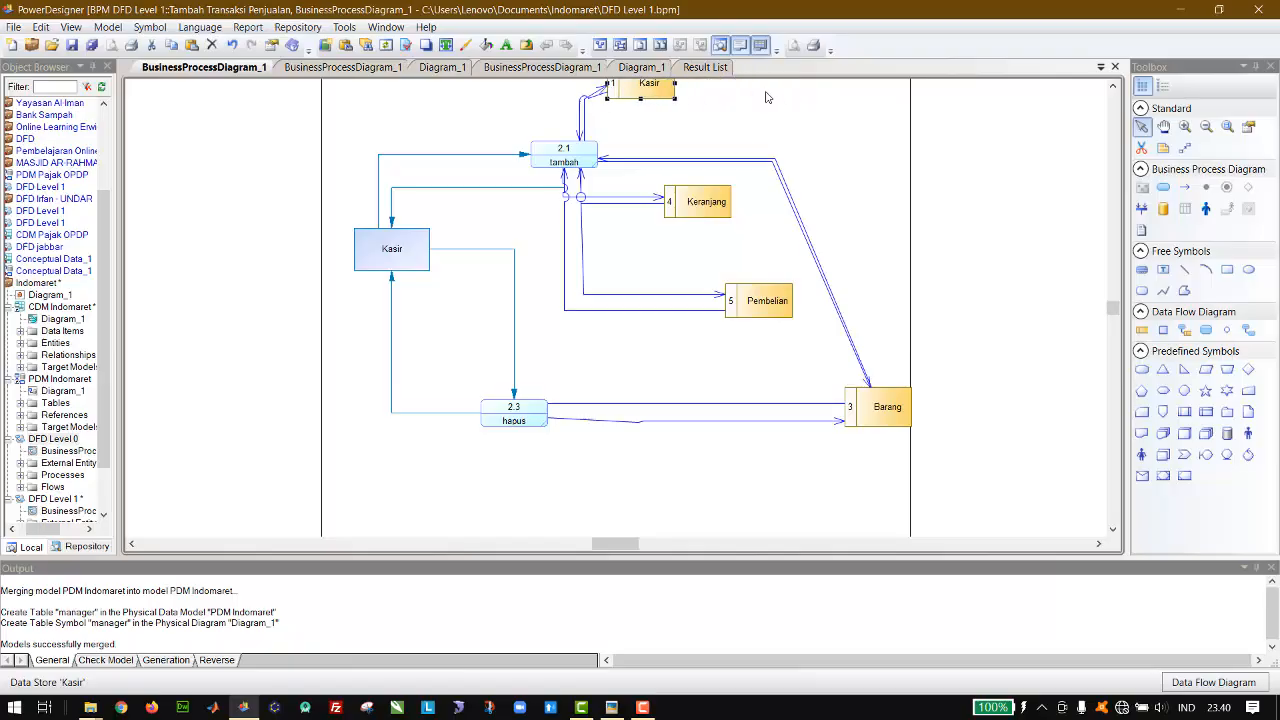
key(Up)
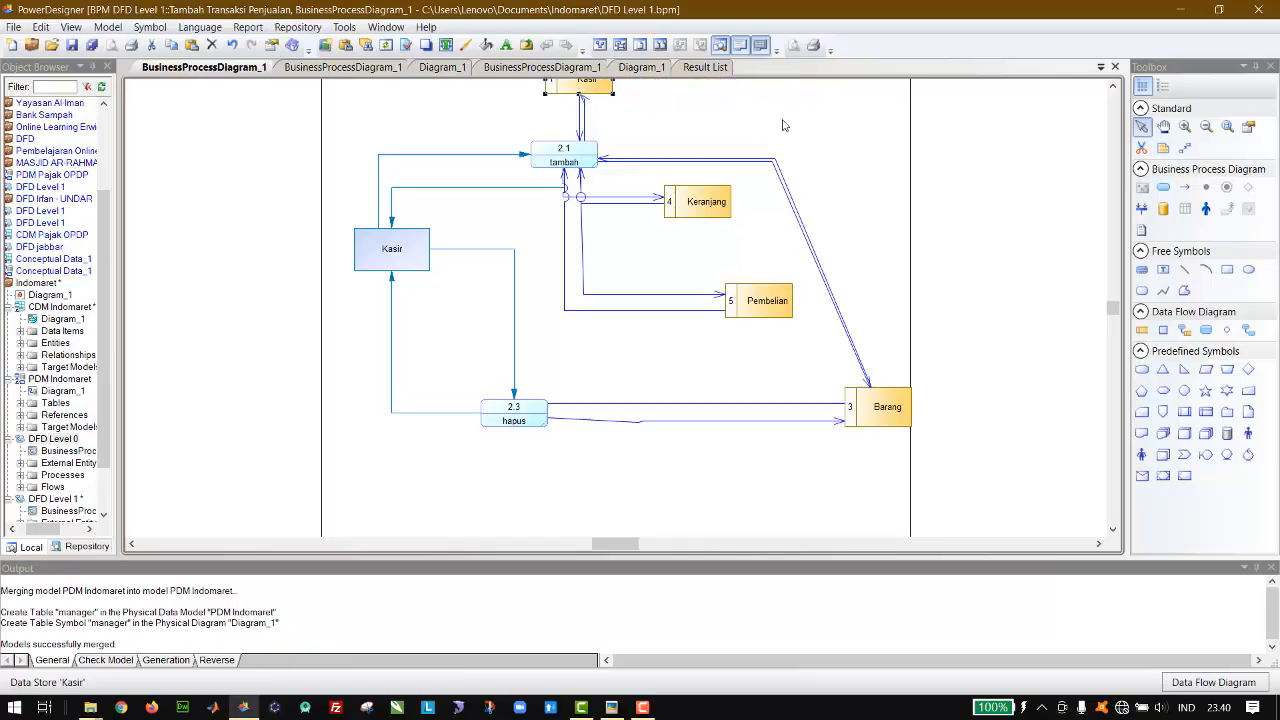
click(798, 146)
Step: Align the Kasir data store over tambah and separate their two resource flows into parallel vertical lines
scroll(929, 208, up, 3)
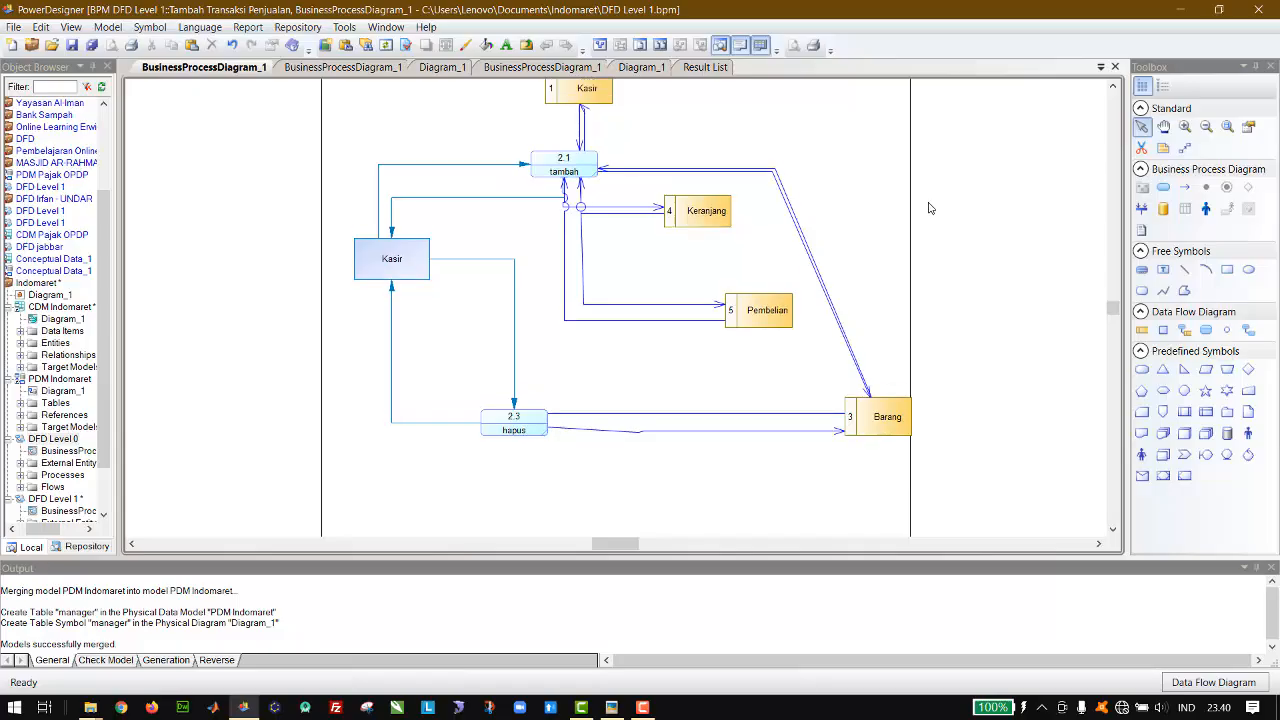
click(606, 199)
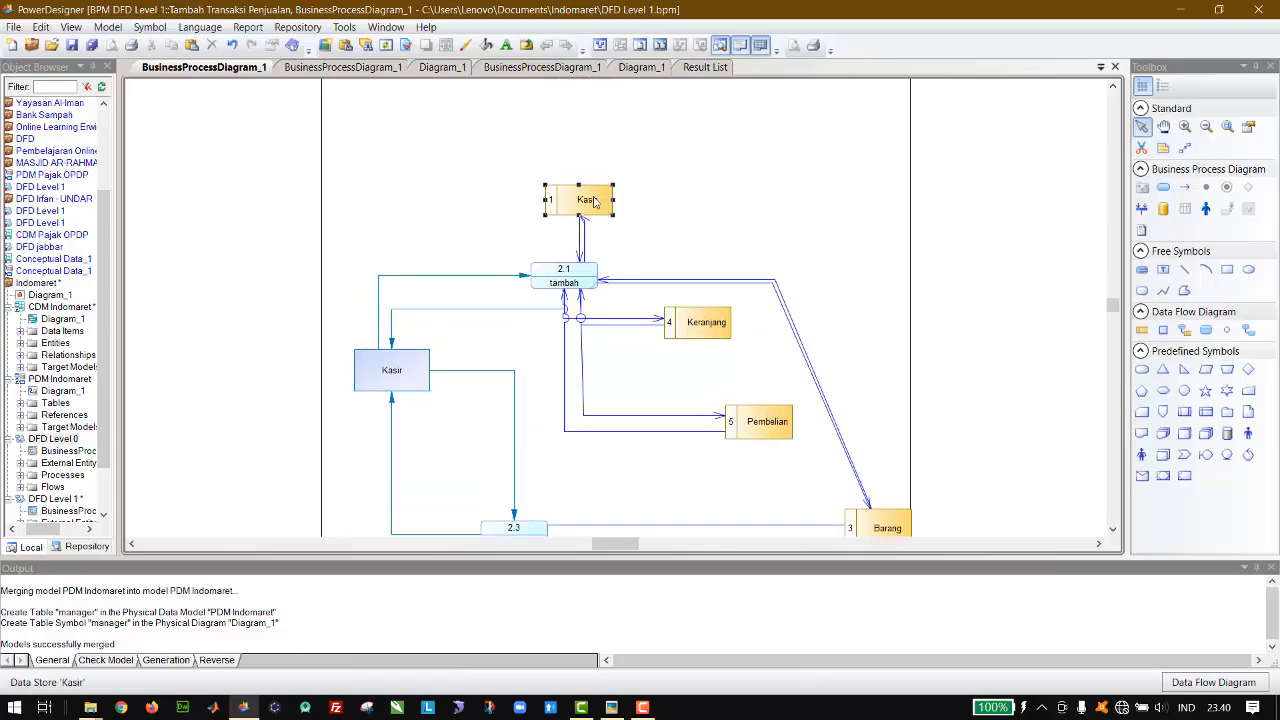
click(580, 232)
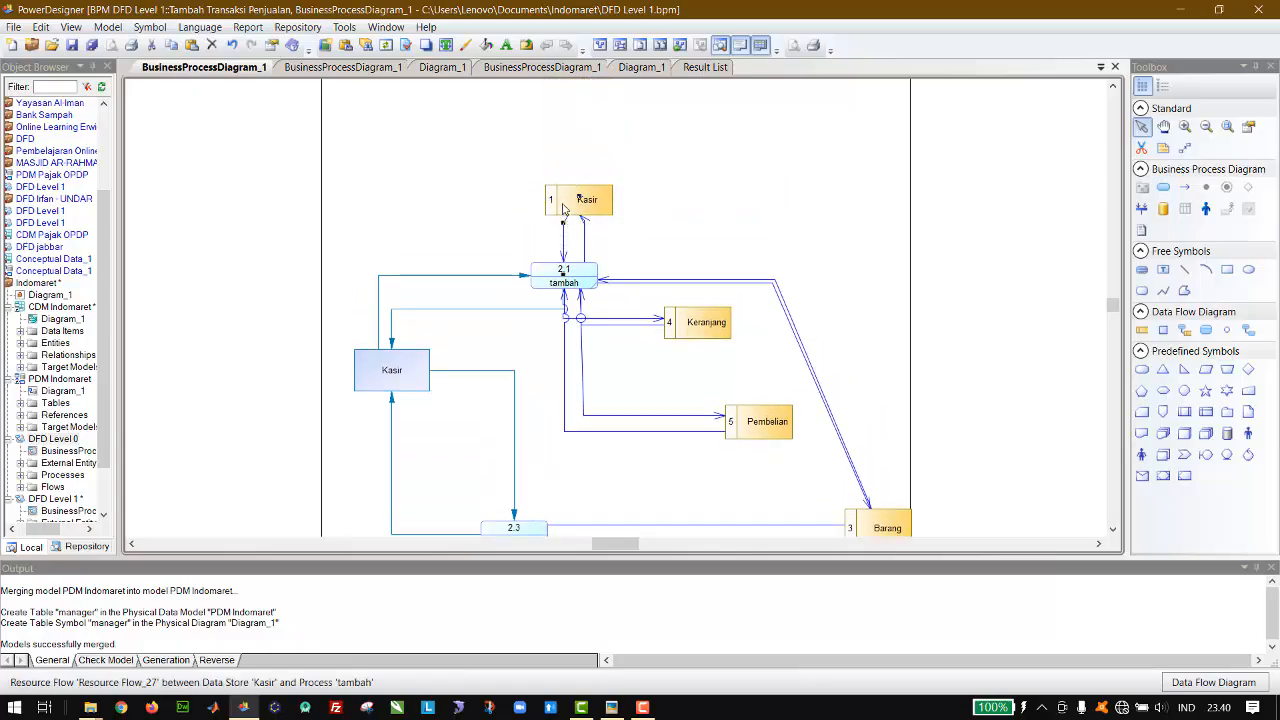
drag(579, 204, 565, 205)
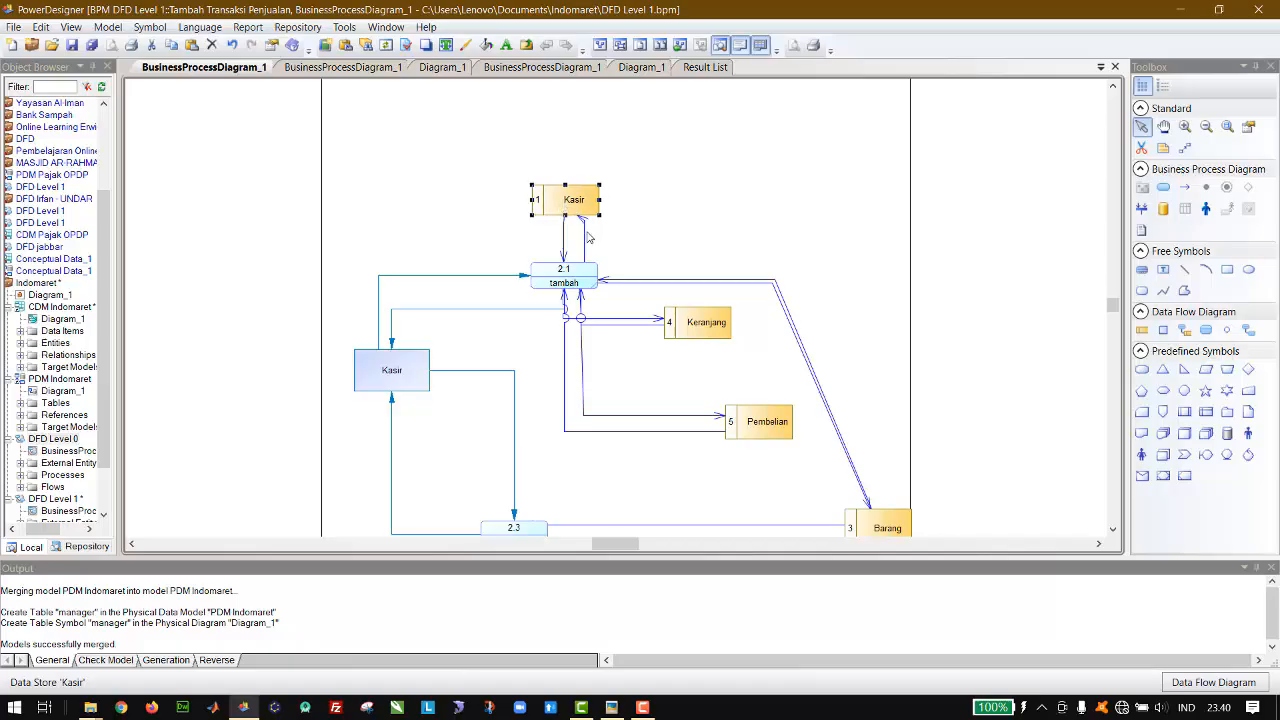
click(585, 238)
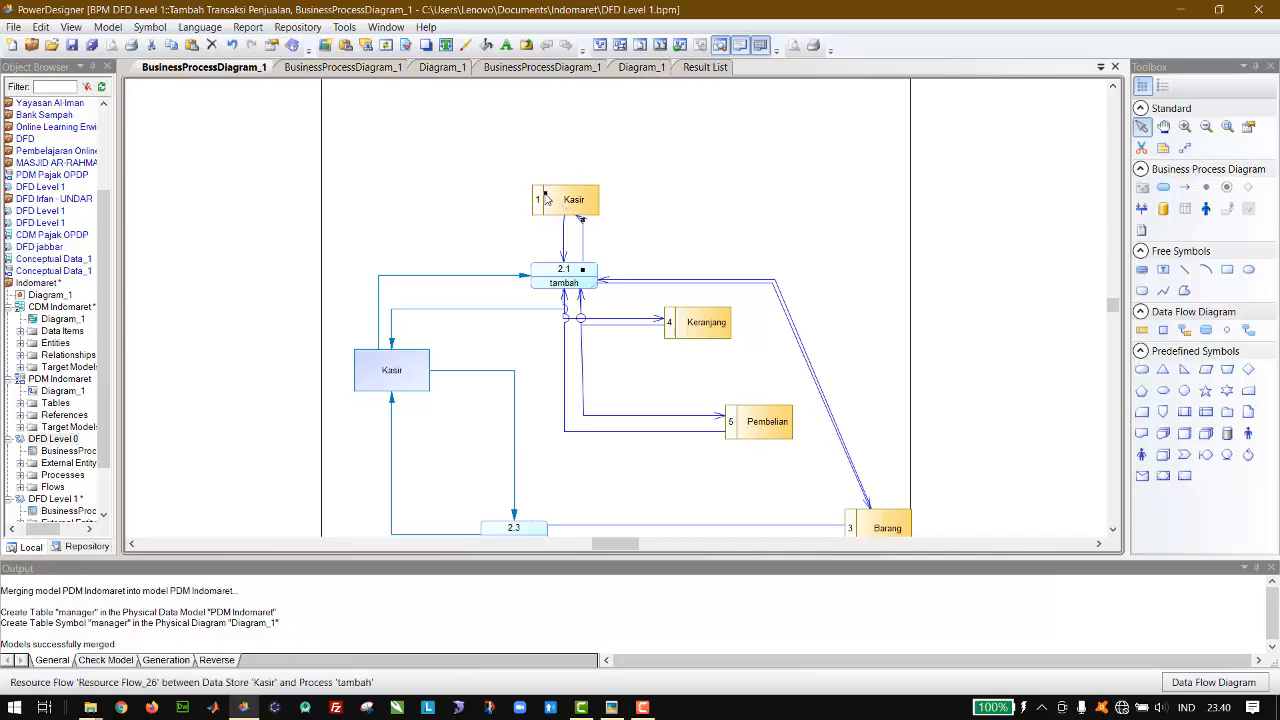
click(621, 245)
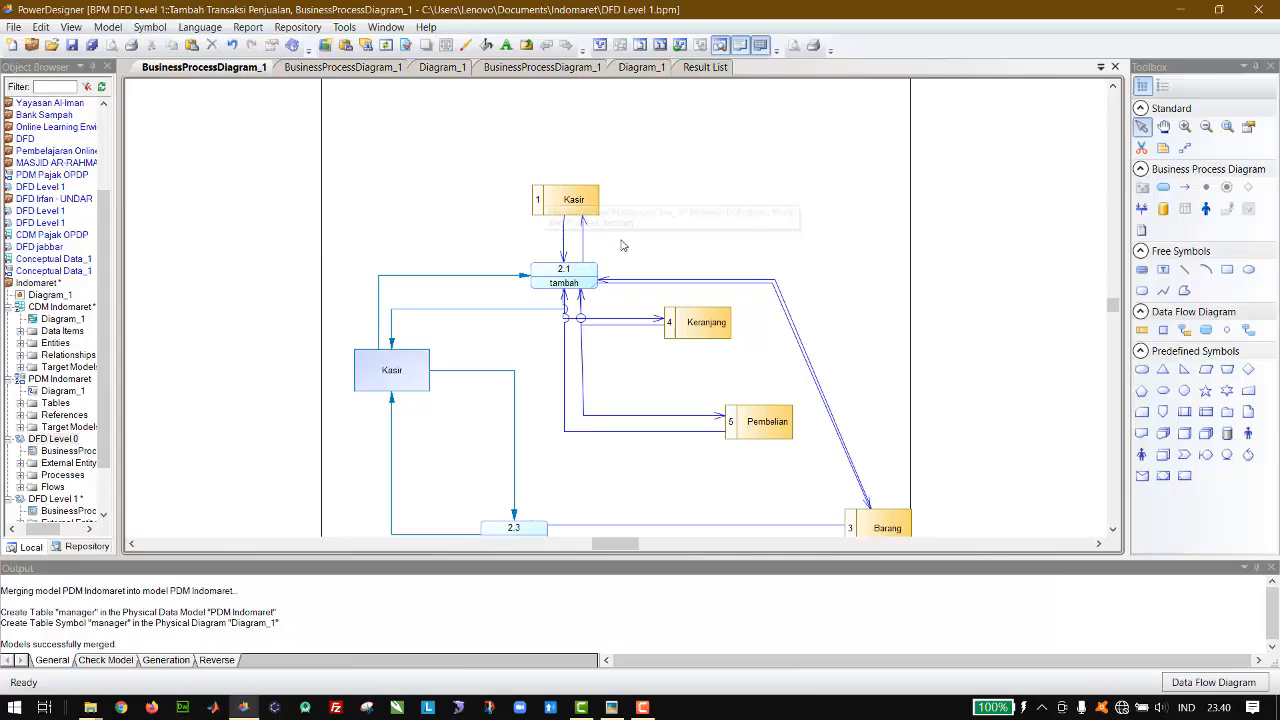
click(694, 327)
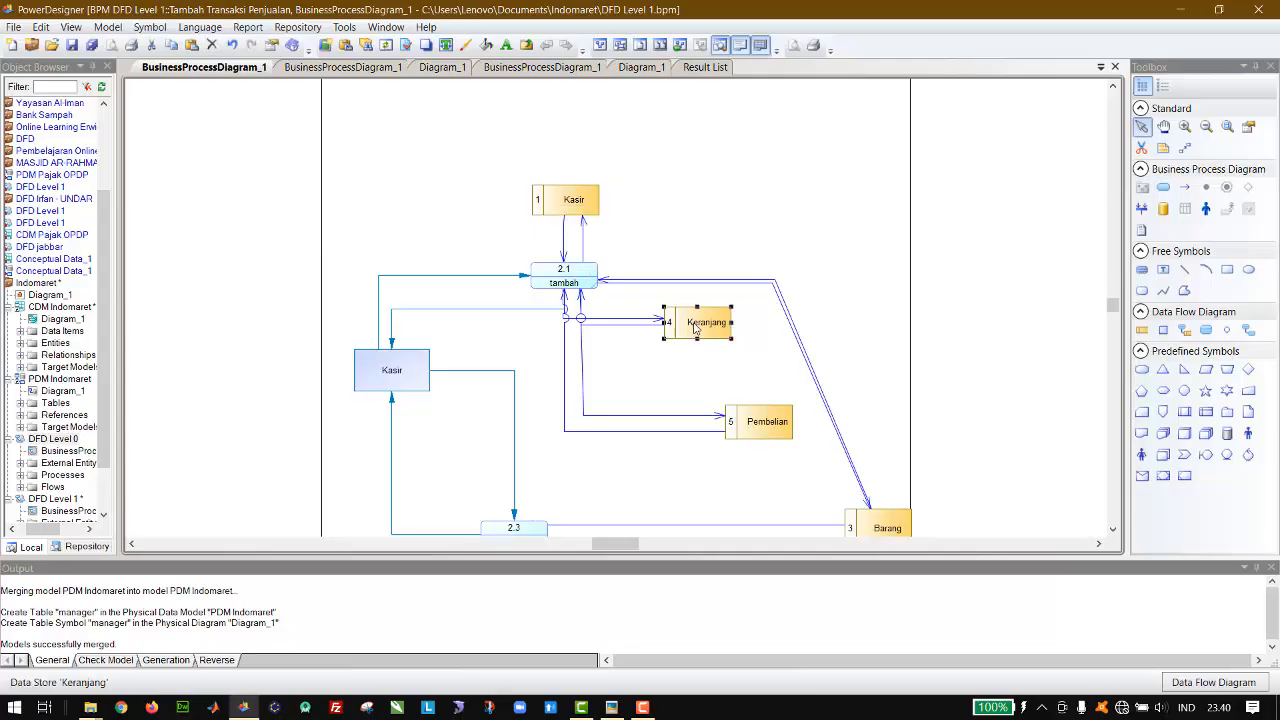
click(667, 365)
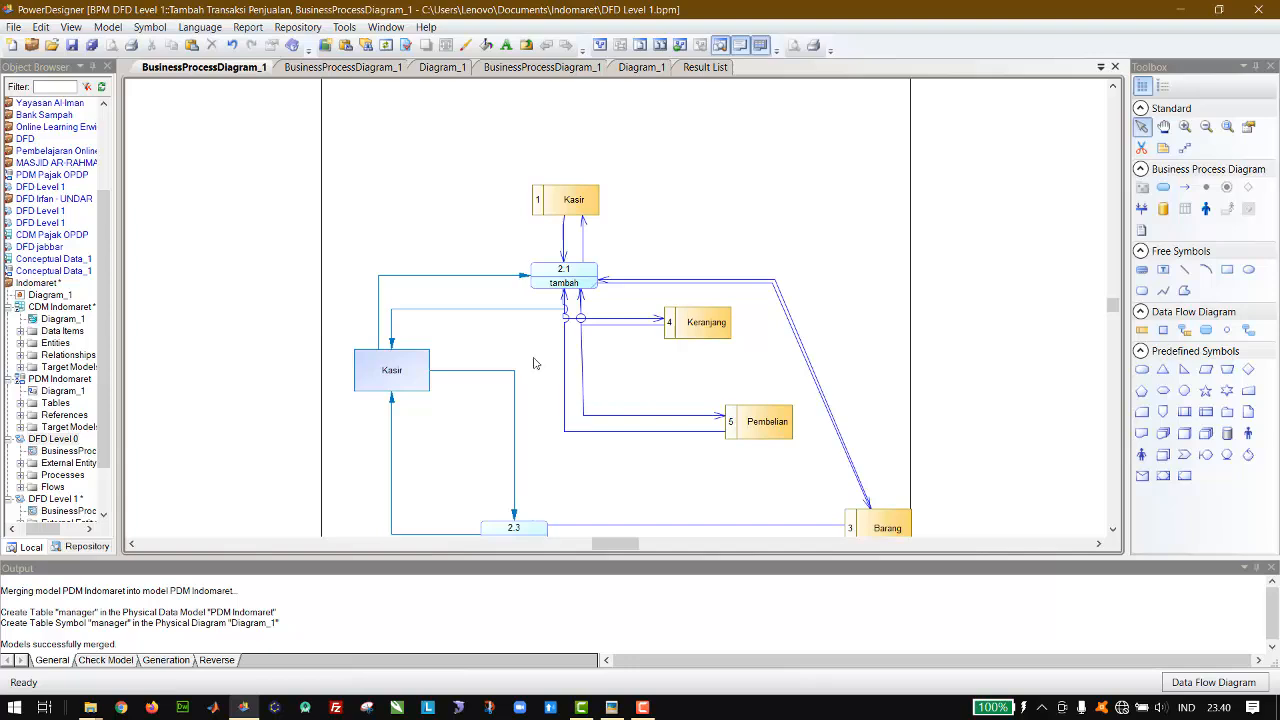
Step: Reroute the two flows between the Kasir entity and tambah as separate parallel paths, undoing the accidental move of tambah
drag(469, 276, 537, 280)
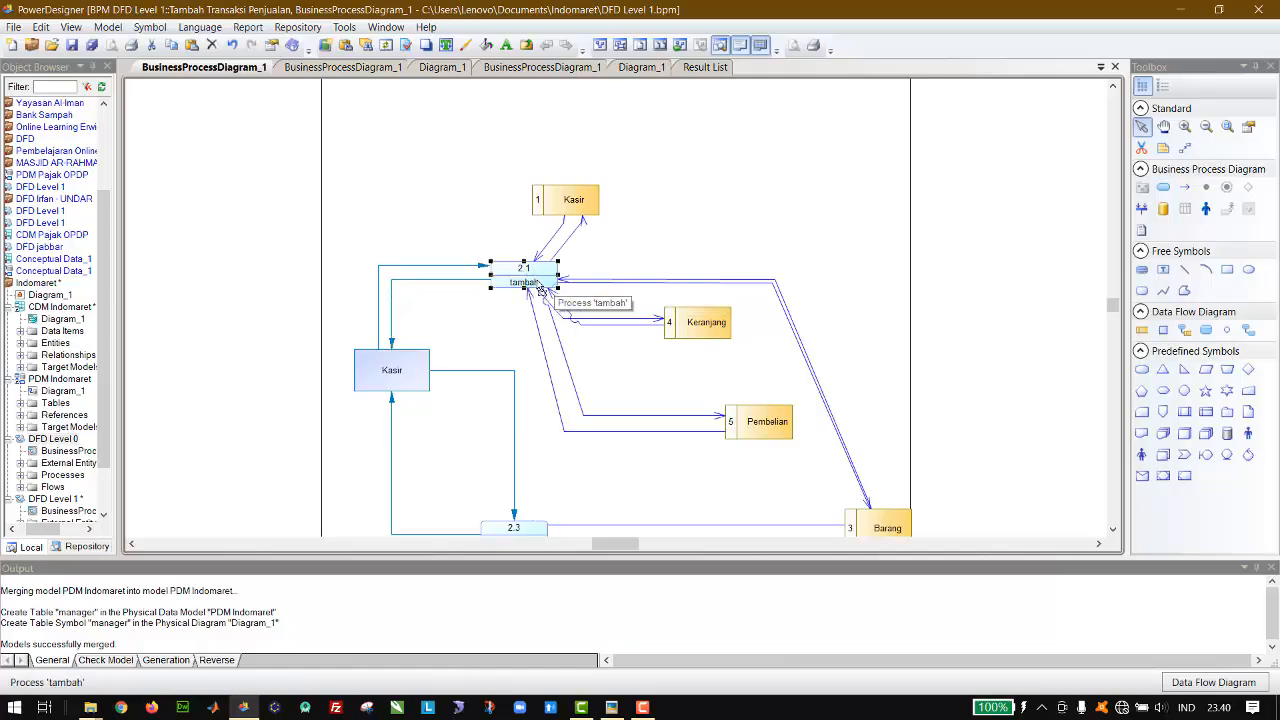
key(ctrl+z)
click(667, 259)
click(537, 282)
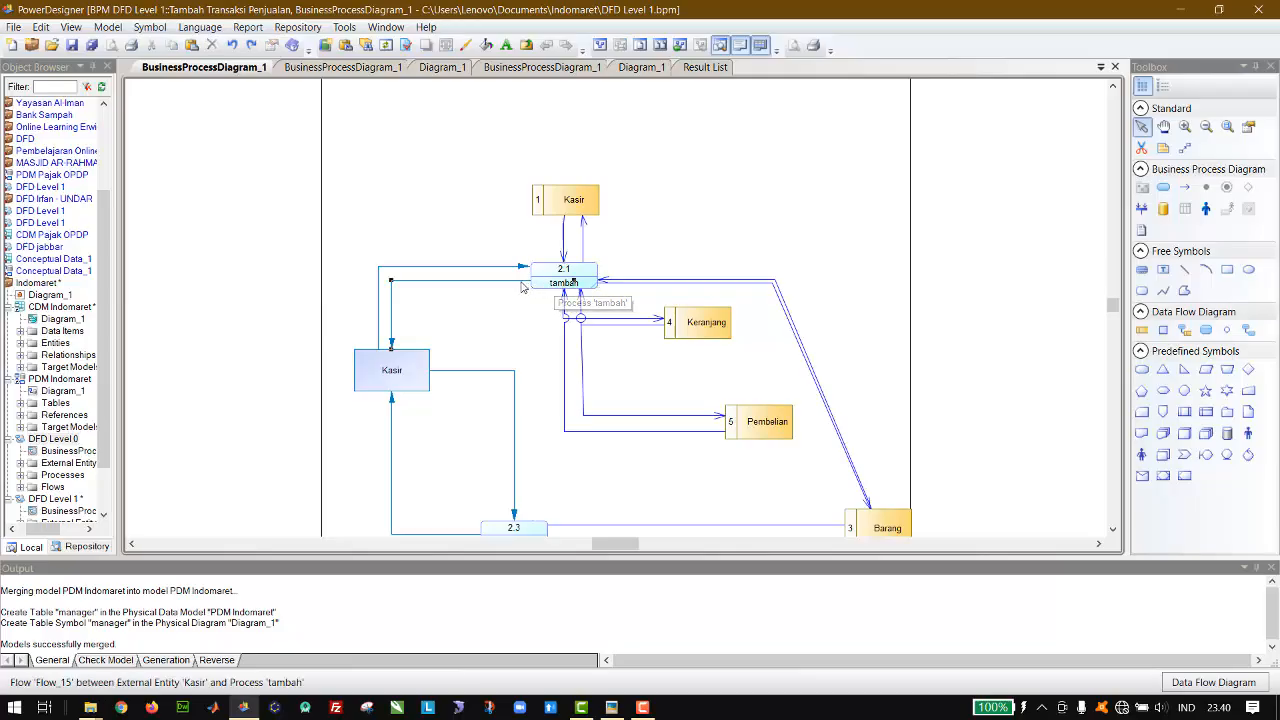
drag(575, 281, 517, 284)
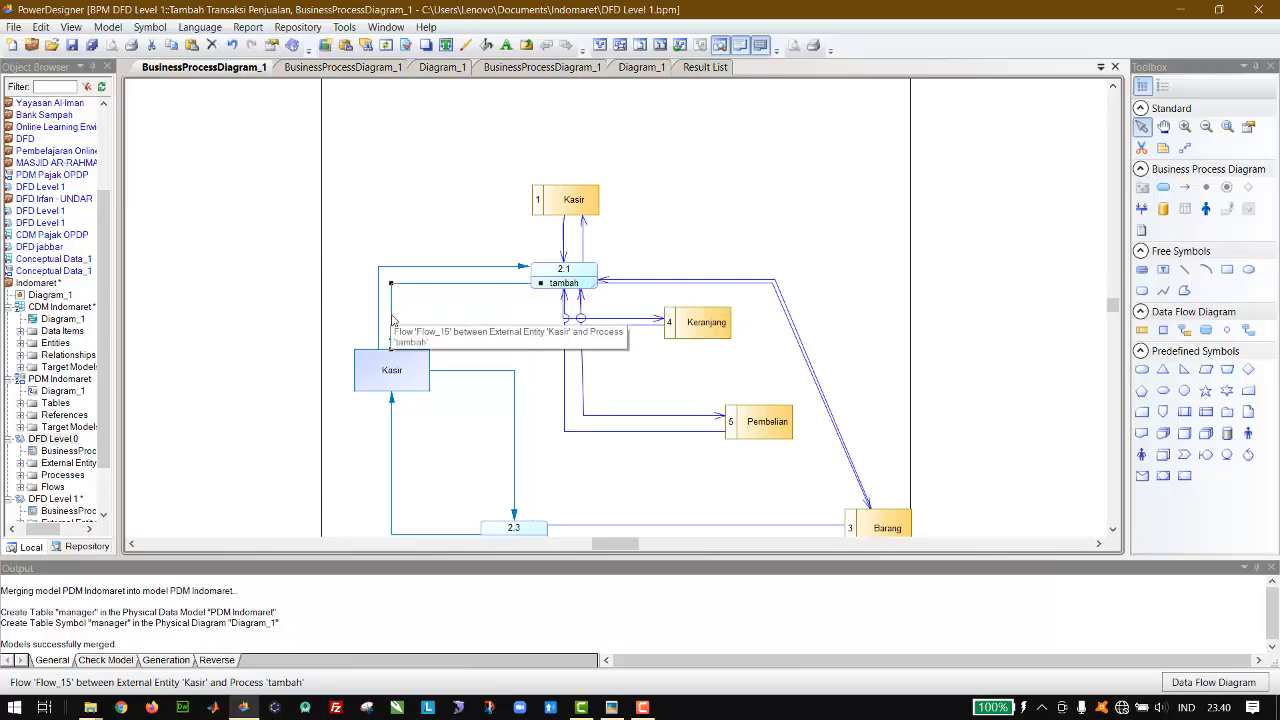
drag(397, 318, 423, 320)
click(574, 350)
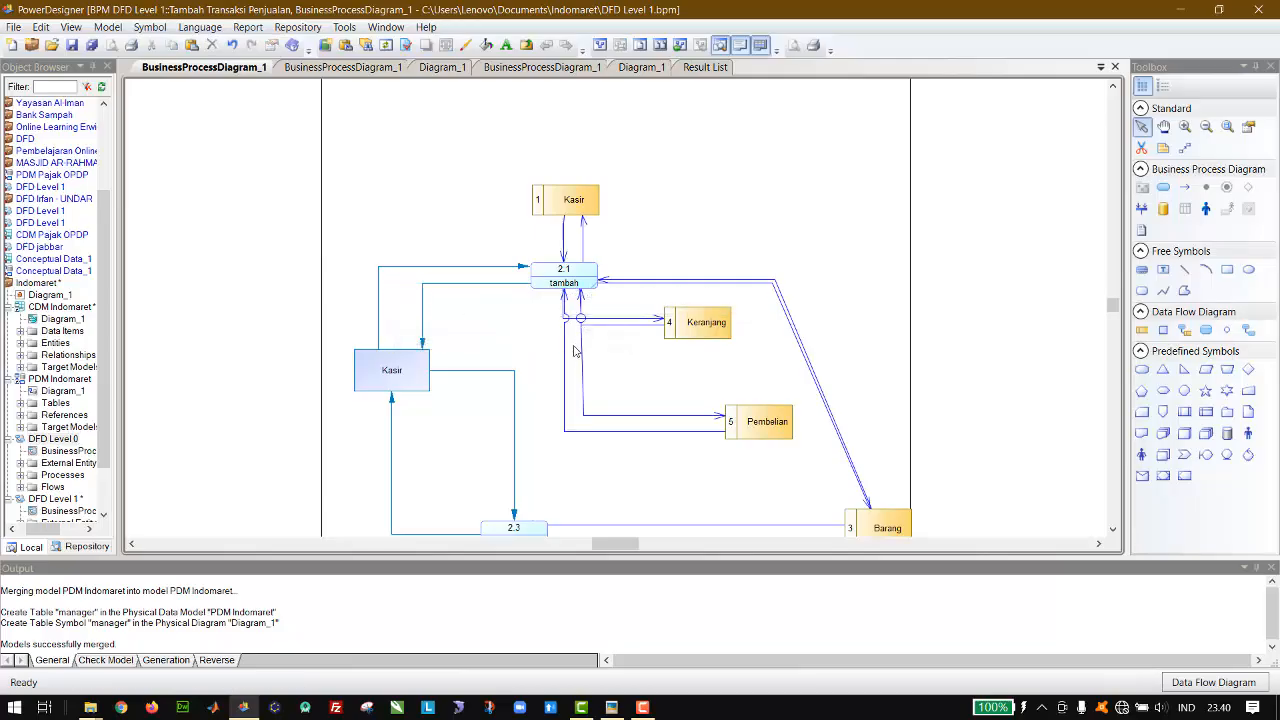
Step: Reroute the tambah flows to Pembelian and Keranjang so that their lines no longer overlap or cross
mouse_move(565, 358)
mouse_down()
mouse_move(542, 359)
mouse_move(565, 346)
mouse_up()
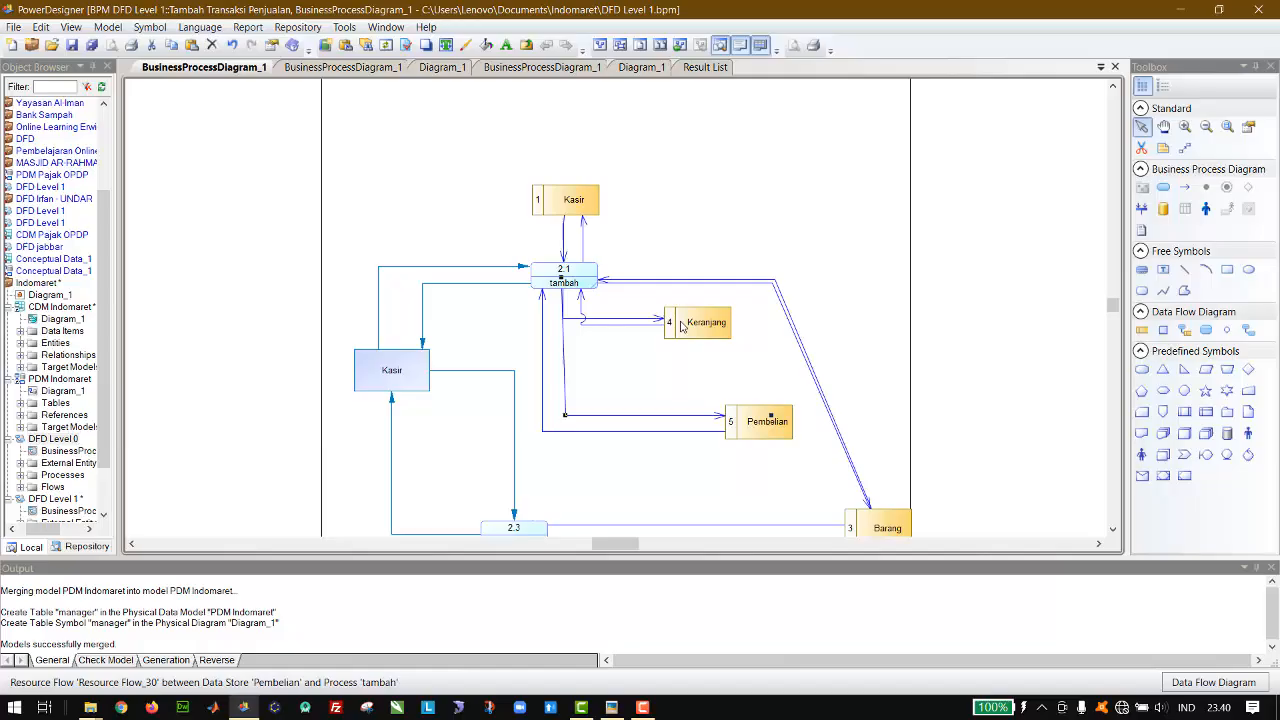
drag(644, 324, 596, 317)
click(637, 310)
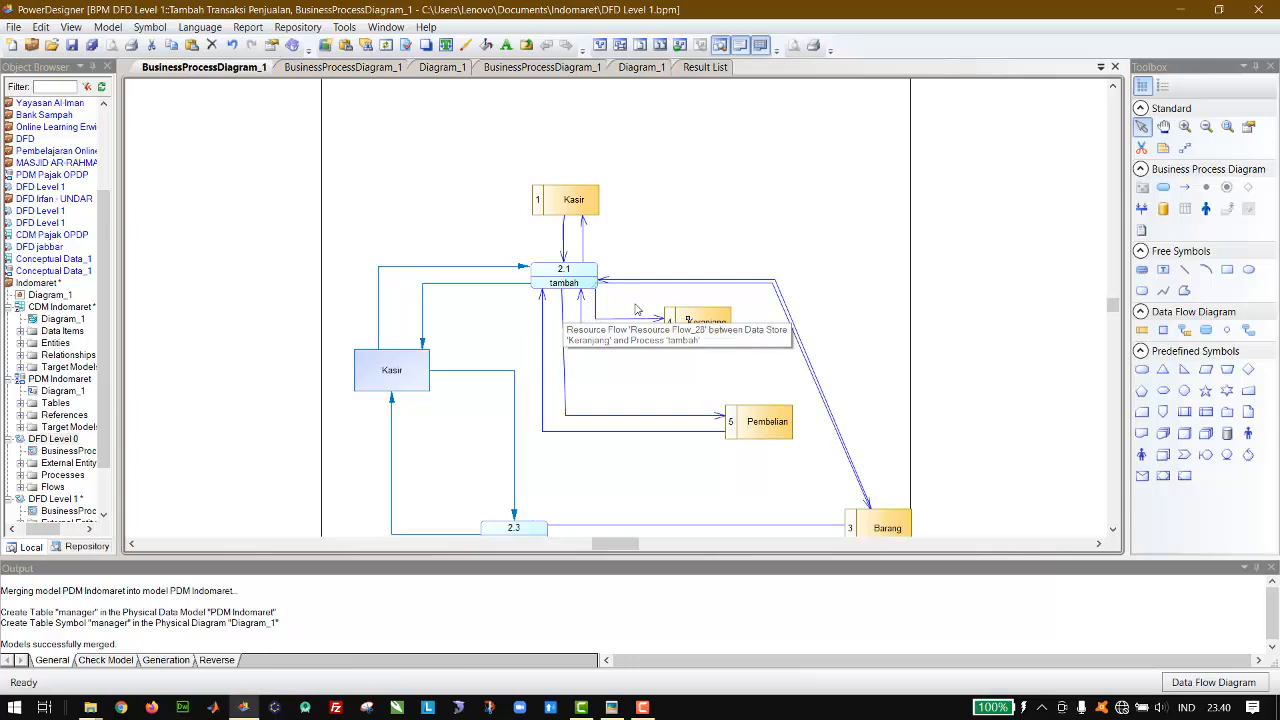
Step: Reroute both resource flows between tambah and Barang as separate, roughly right-angled paths outside the Keranjang and Pembelian data stores
click(716, 282)
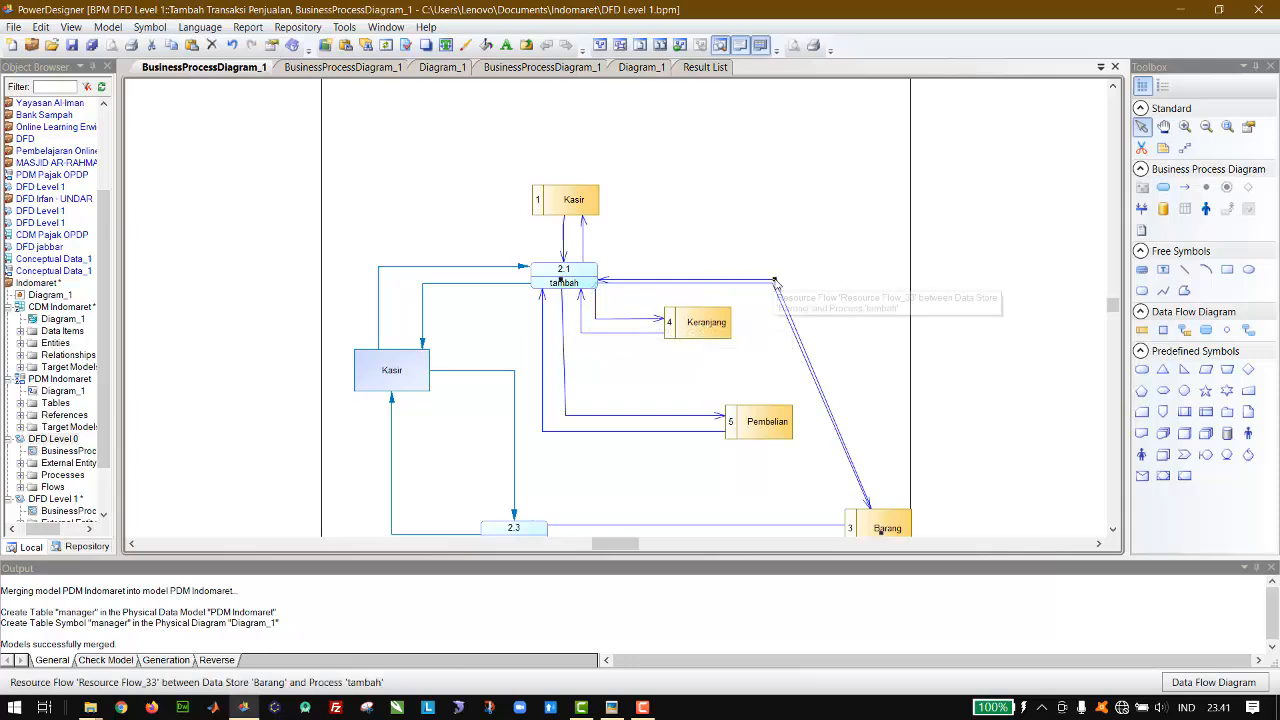
drag(775, 281, 900, 306)
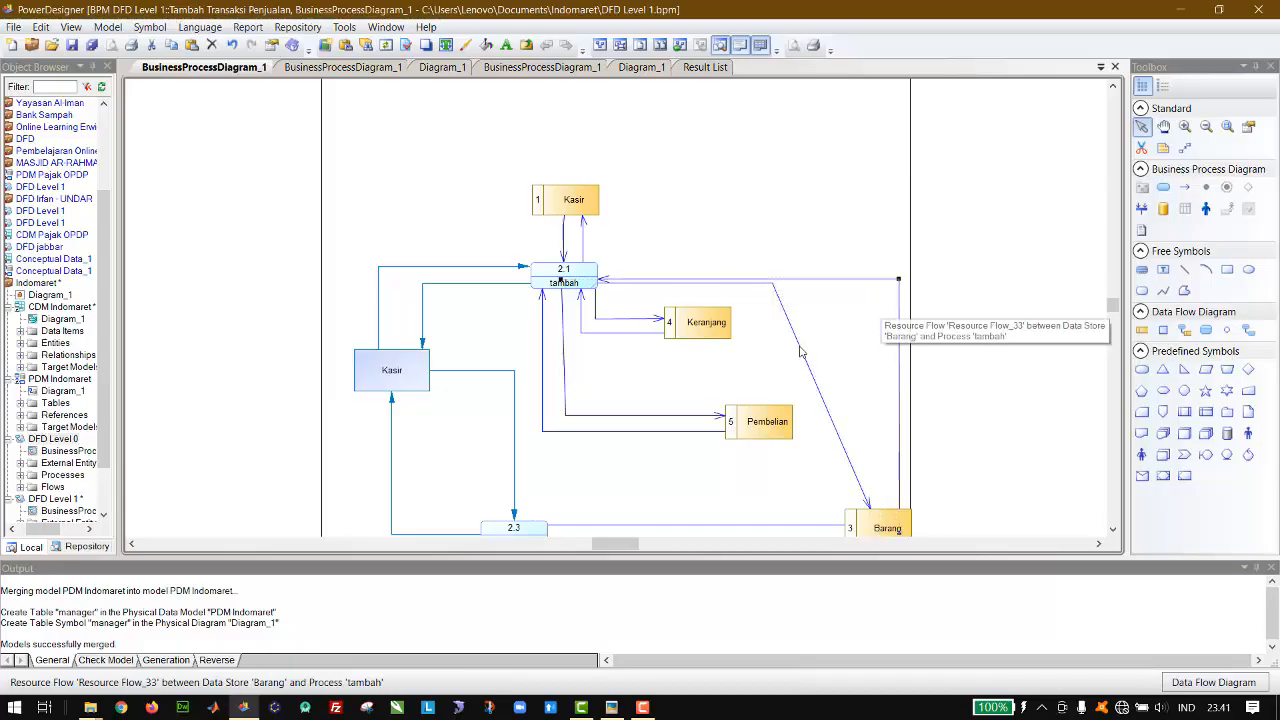
click(799, 347)
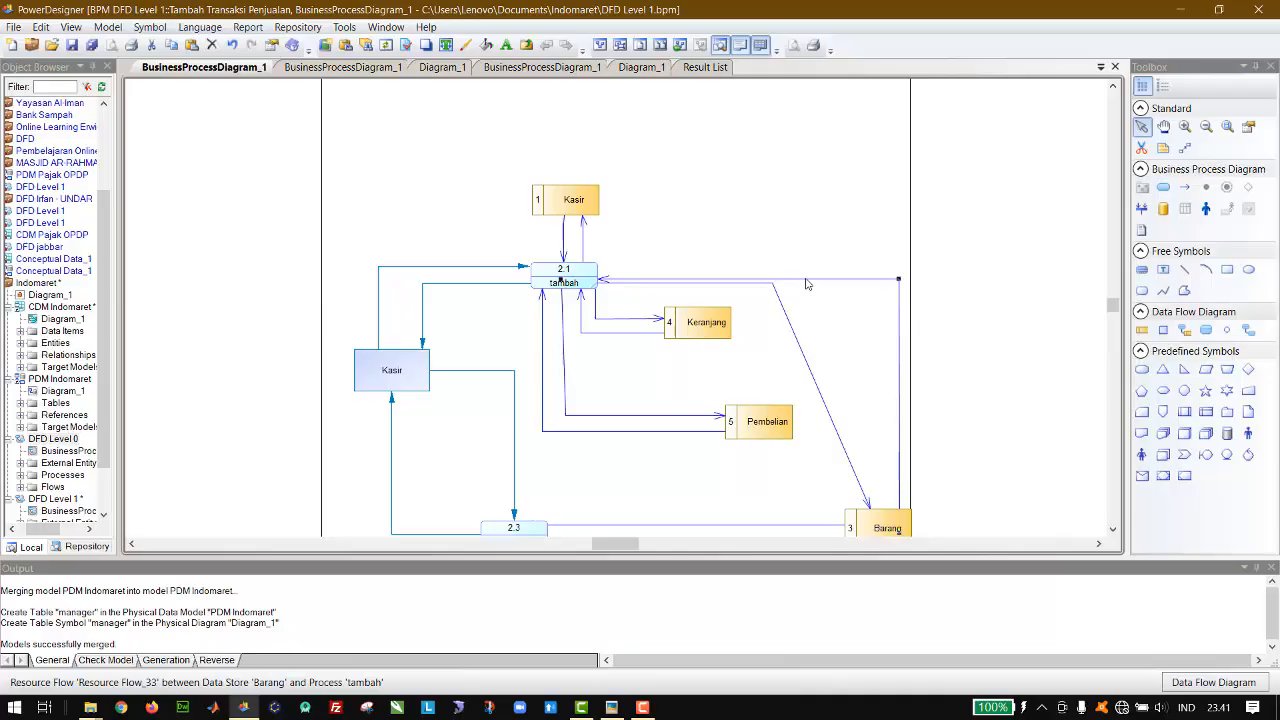
drag(799, 279, 875, 288)
click(774, 289)
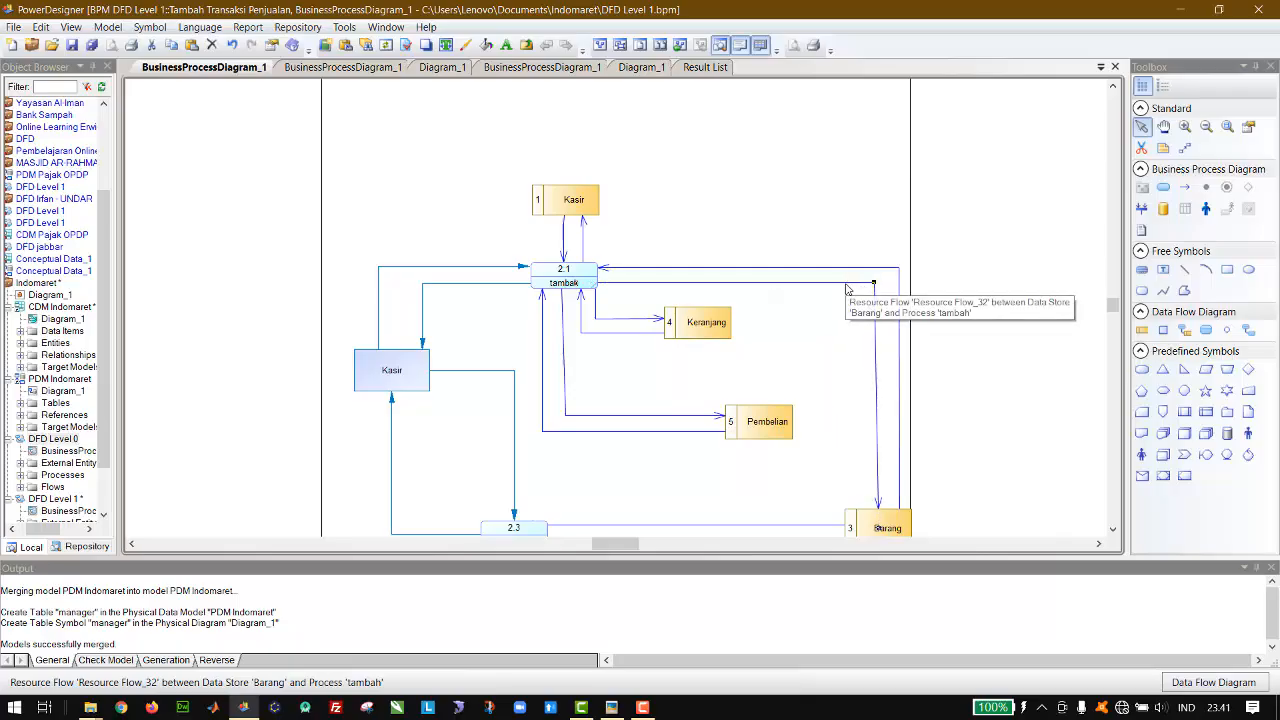
click(695, 238)
Step: Copy the "Data keranjang" label from the level 1 diagram into the sub-diagram and place it in the empty space above Keranjang
click(343, 67)
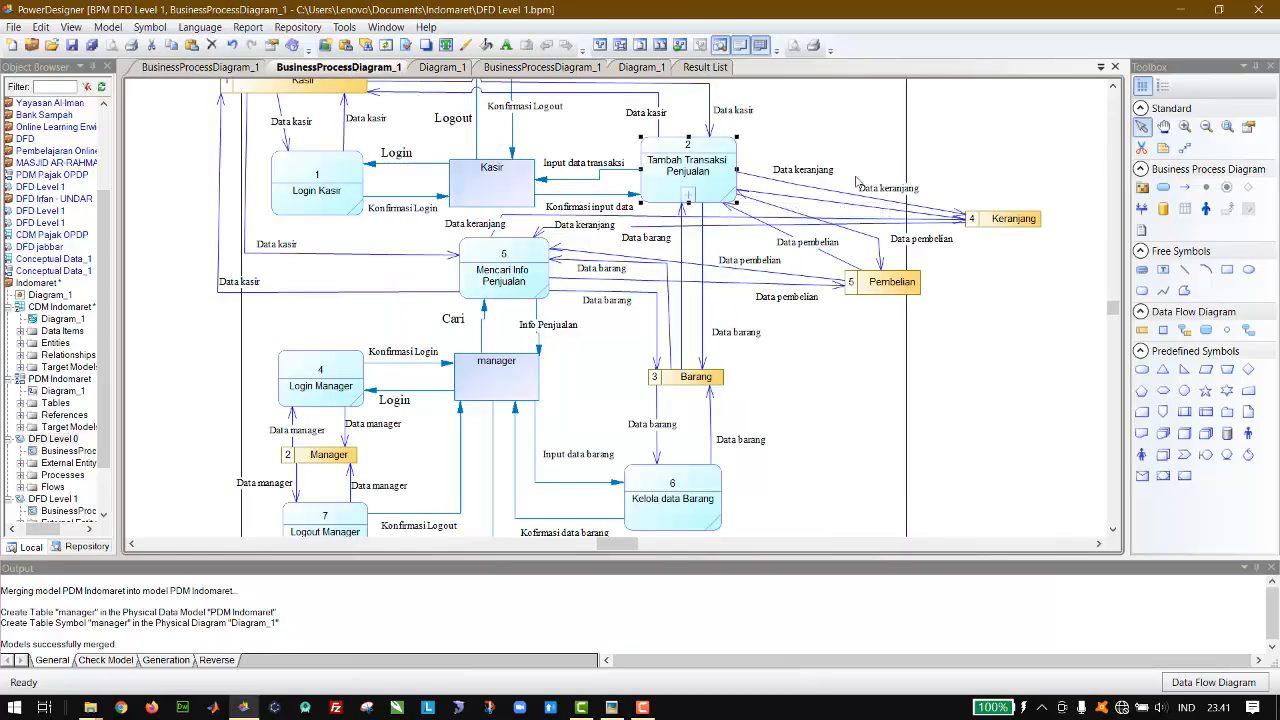
double_click(697, 146)
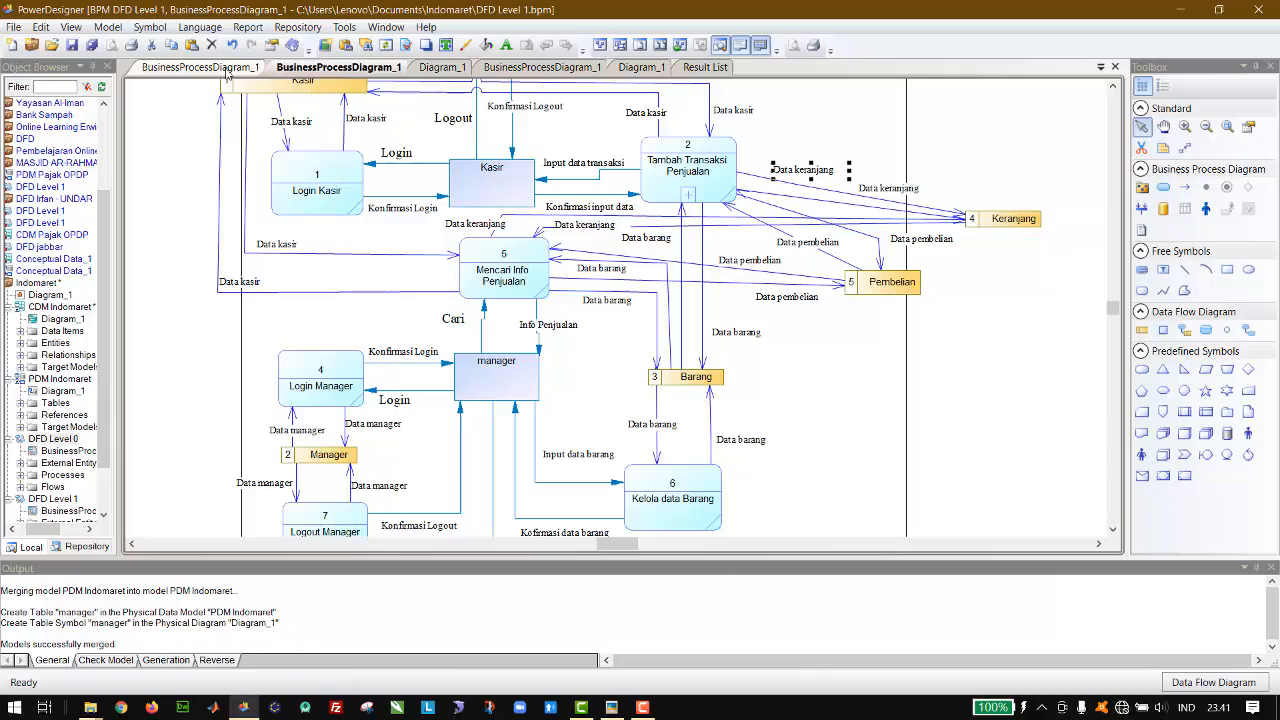
key(ctrl+v)
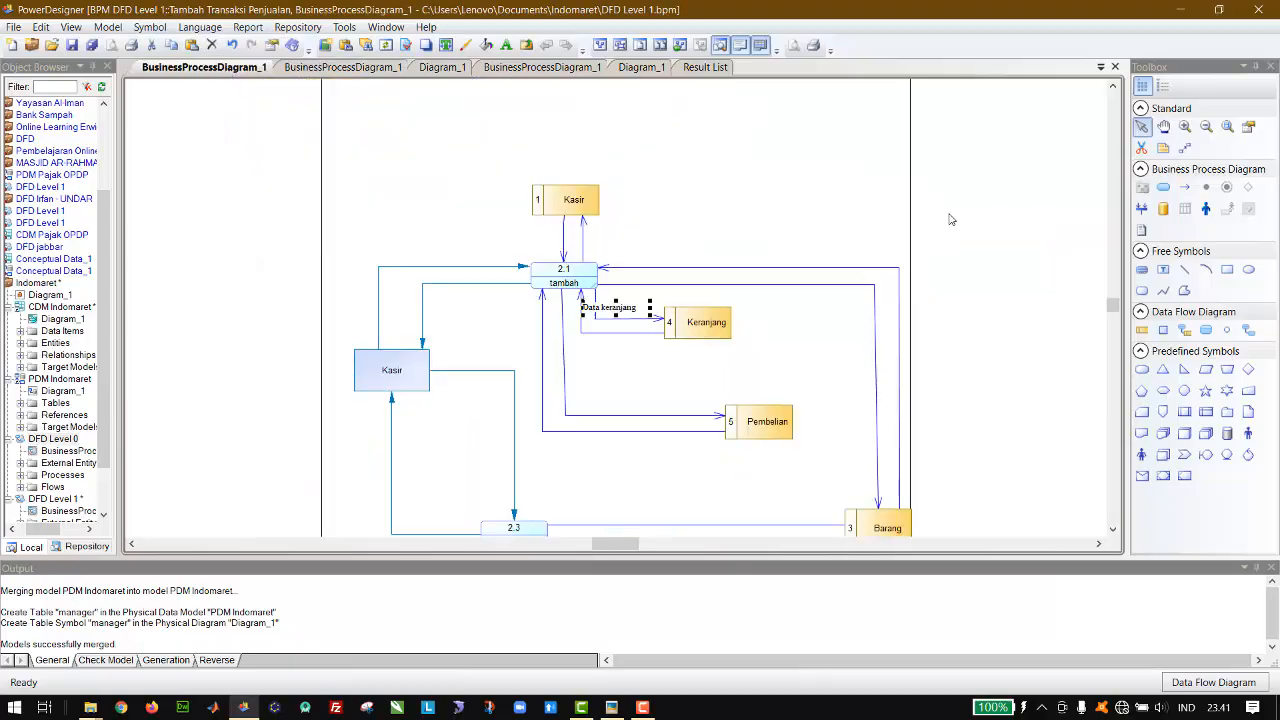
drag(622, 307, 727, 231)
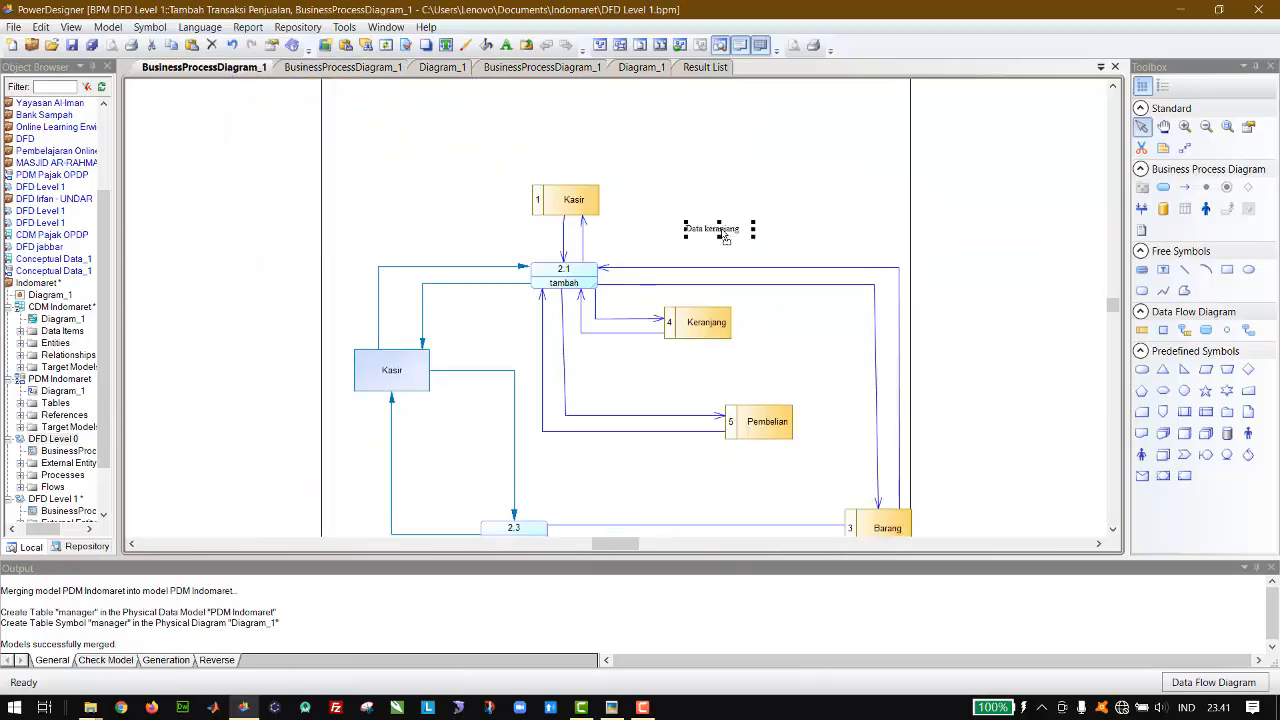
Step: Place a "Data keranjang" label beside each of the two flows between tambah and the Keranjang data store
double_click(735, 232)
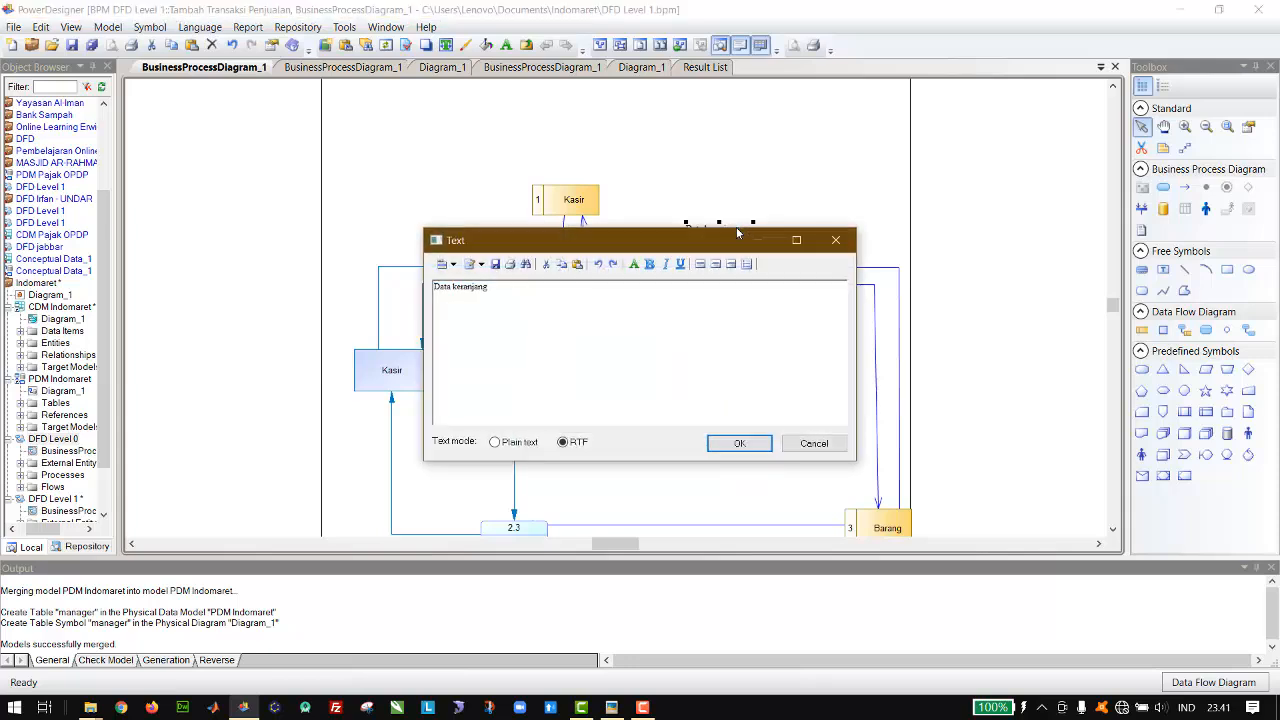
click(837, 242)
drag(718, 233, 636, 350)
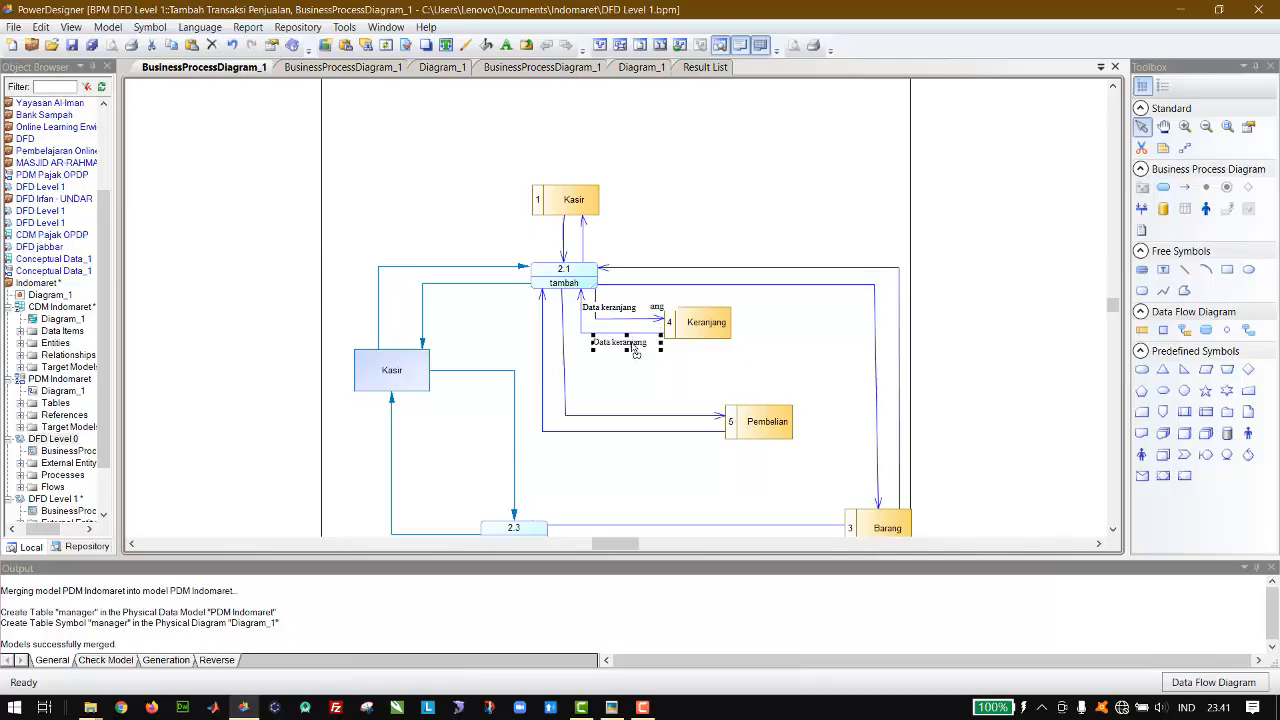
Step: Copy the "Data barang" label from the level 1 diagram and place one on each of the two flows between tambah and Barang
click(338, 67)
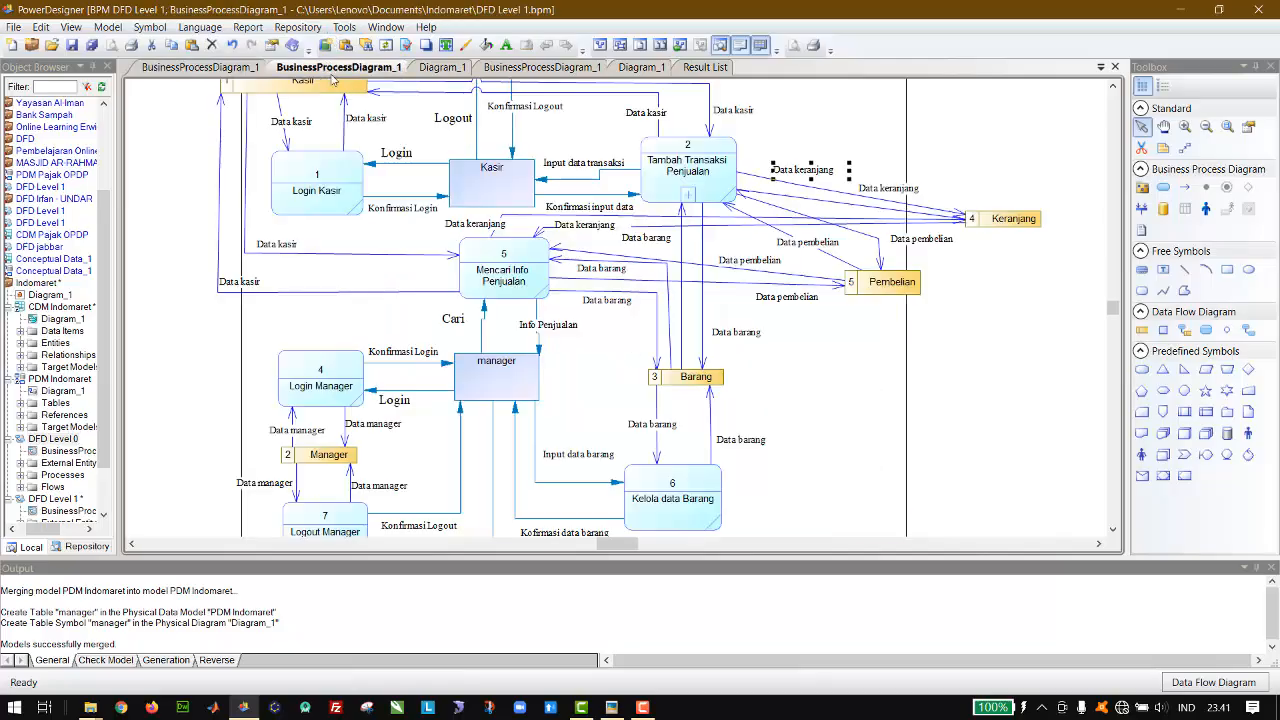
click(753, 336)
click(205, 67)
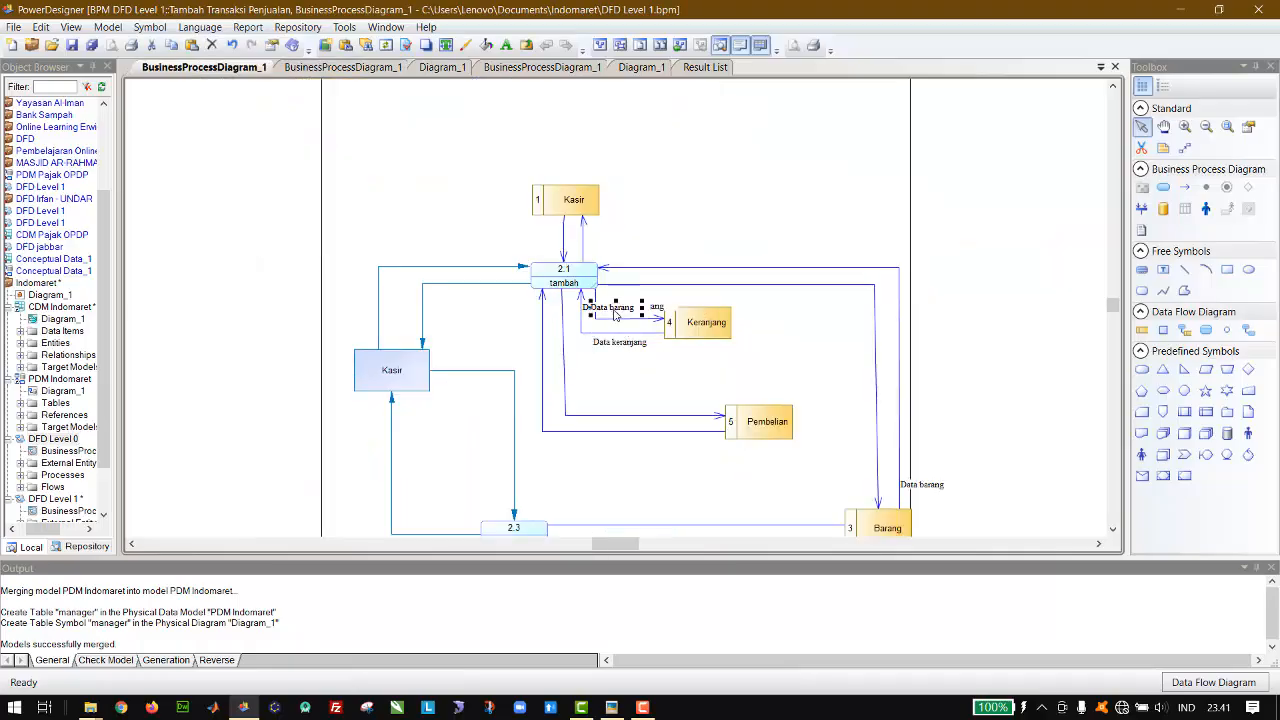
drag(616, 307, 848, 298)
Step: Copy the "Data pembelian" label from the level 1 diagram and place one on each of the two flows between tambah and Pembelian
click(350, 70)
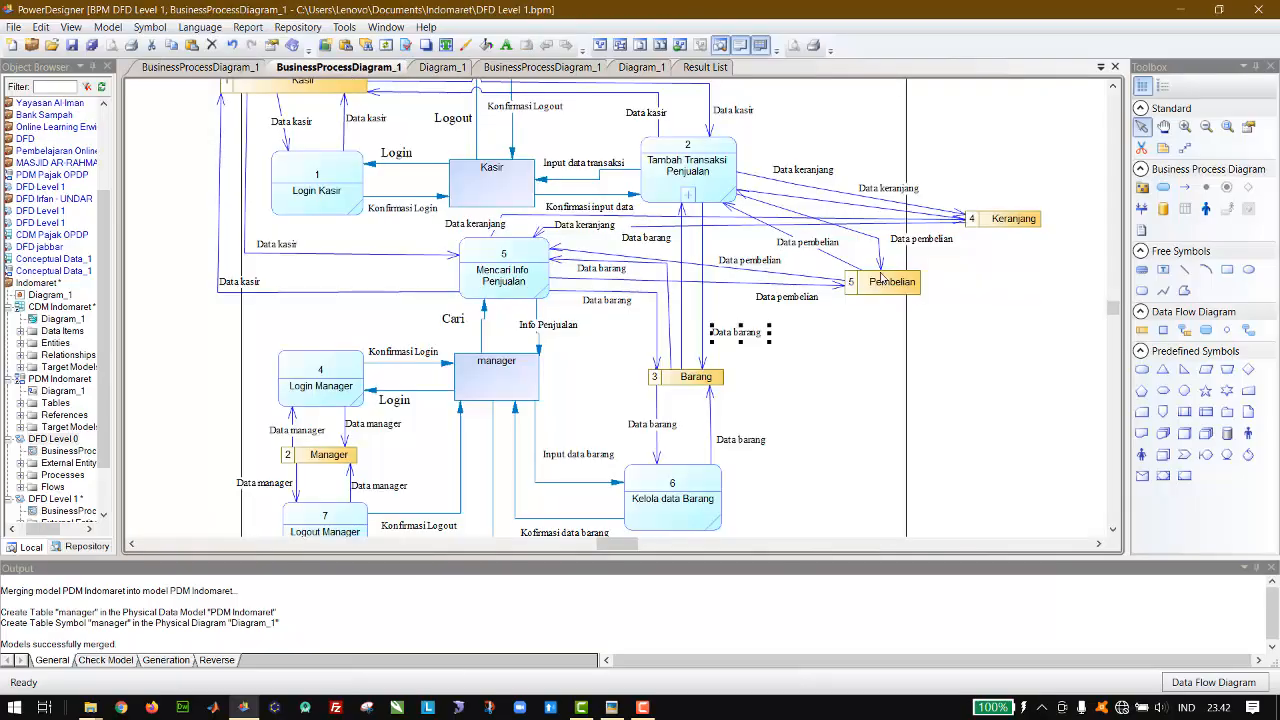
click(830, 246)
click(208, 72)
click(821, 316)
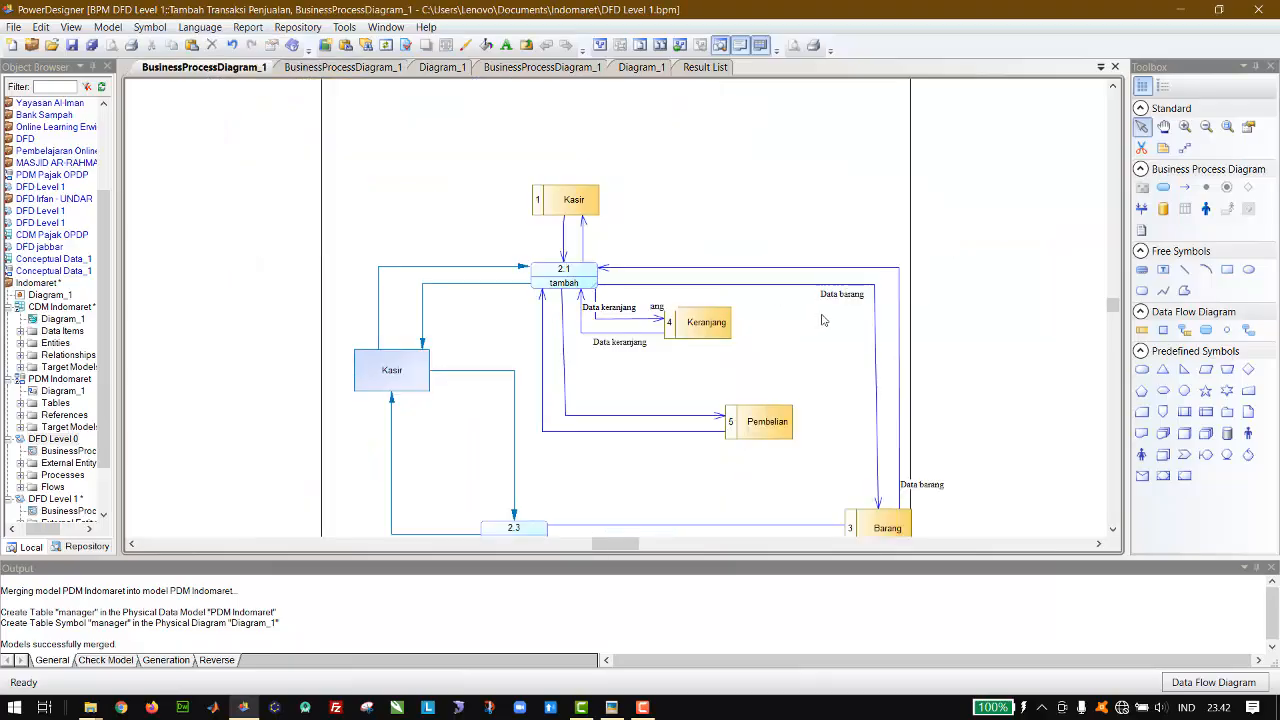
key(ctrl+v)
drag(620, 313, 611, 408)
key(ctrl+v)
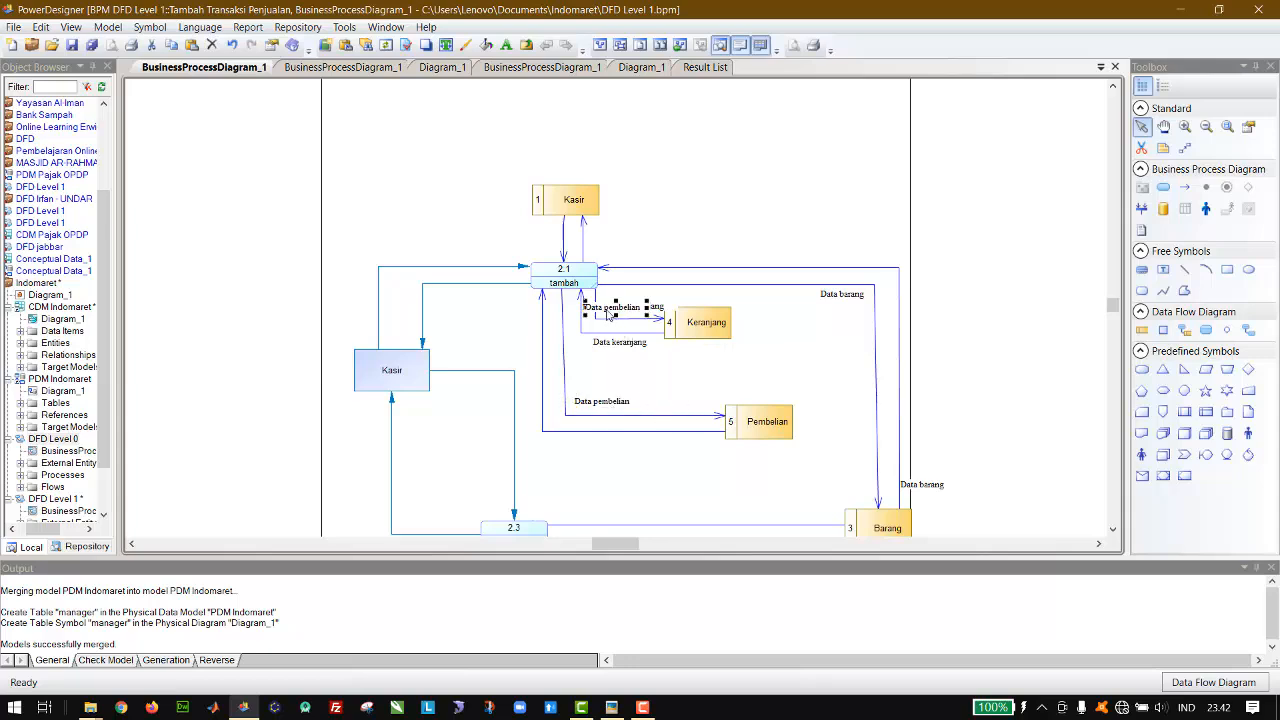
drag(607, 315, 581, 452)
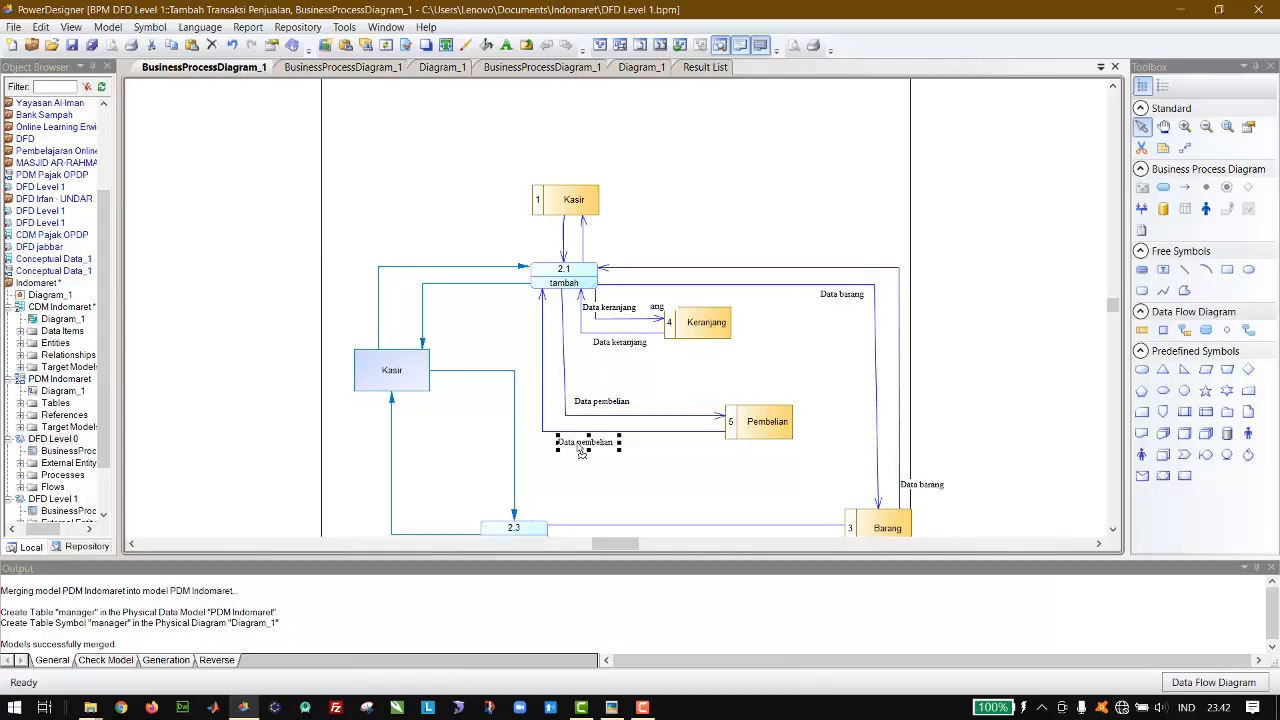
click(631, 470)
Step: Duplicate the "Data barang" label twice and place the copies above and below the two flows between hapus and Barang
scroll(631, 470, down, 1)
scroll(631, 470, down, 3)
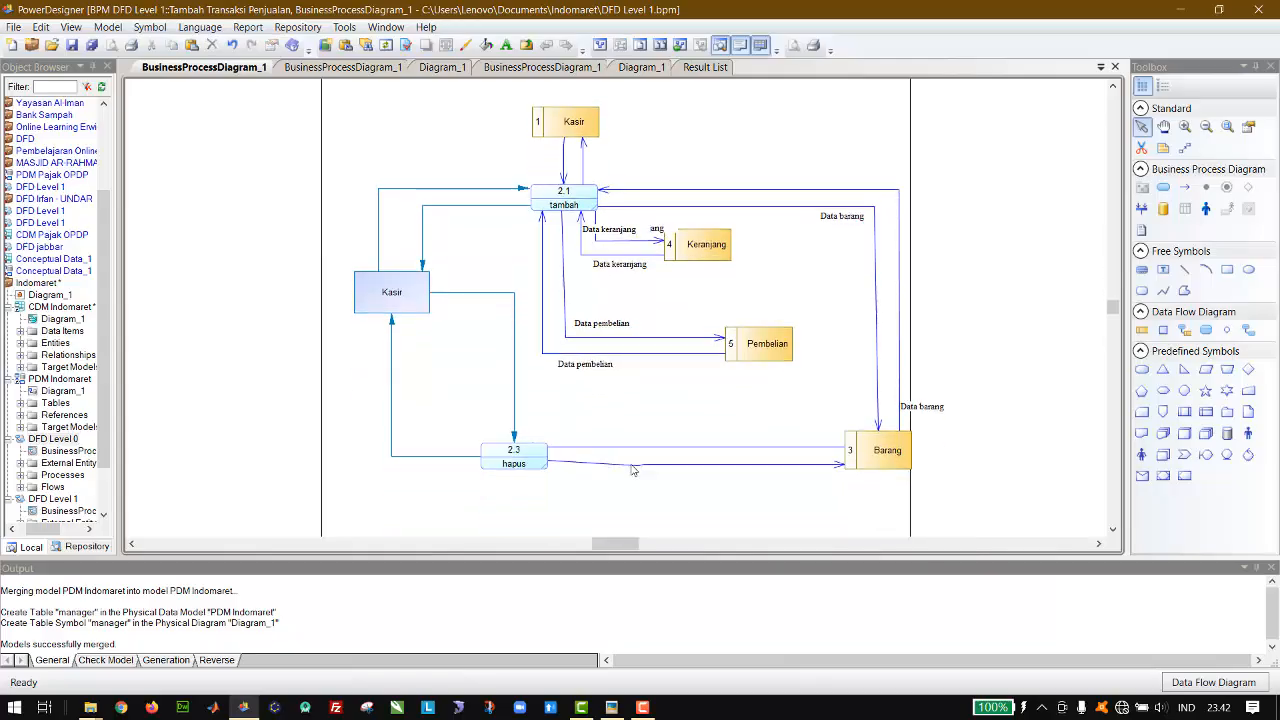
click(918, 406)
key(ctrl+c)
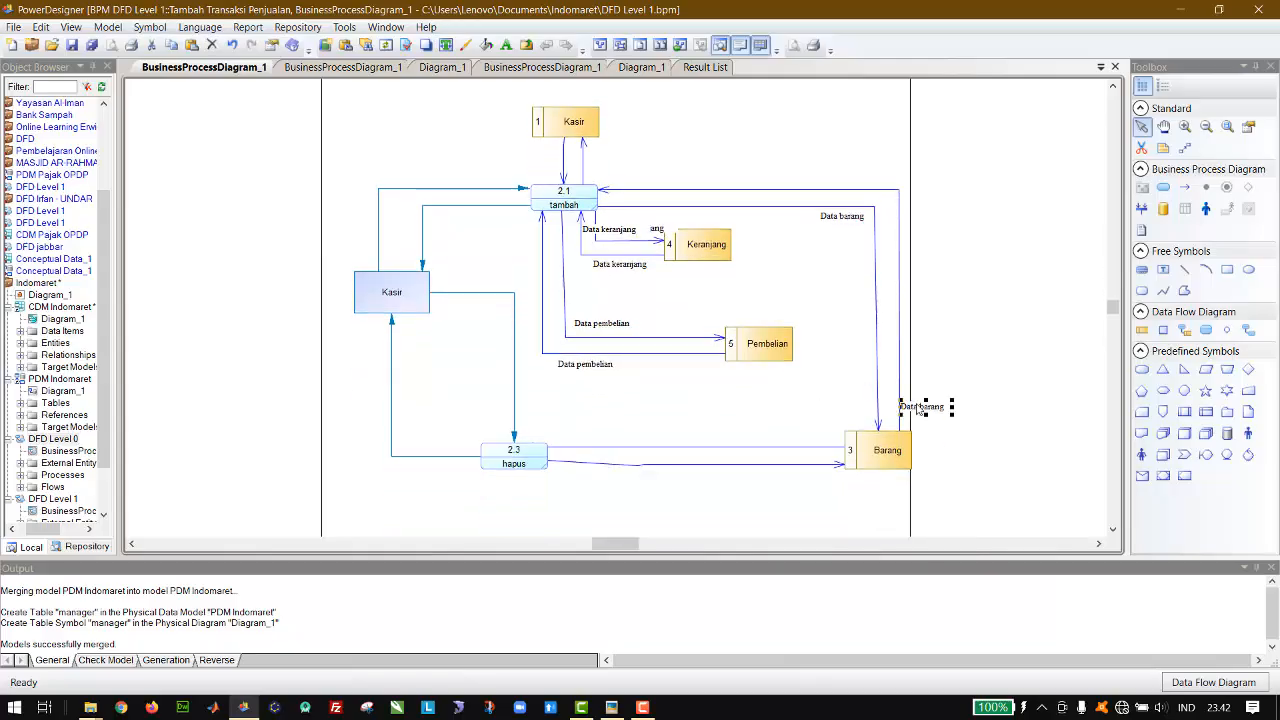
key(ctrl+v)
drag(620, 313, 629, 442)
click(930, 408)
key(ctrl+v)
drag(628, 314, 697, 487)
Step: Copy the "Data kasir" label from the level 1 diagram and place one on either side of the flows between the Kasir data store and tambah
click(385, 67)
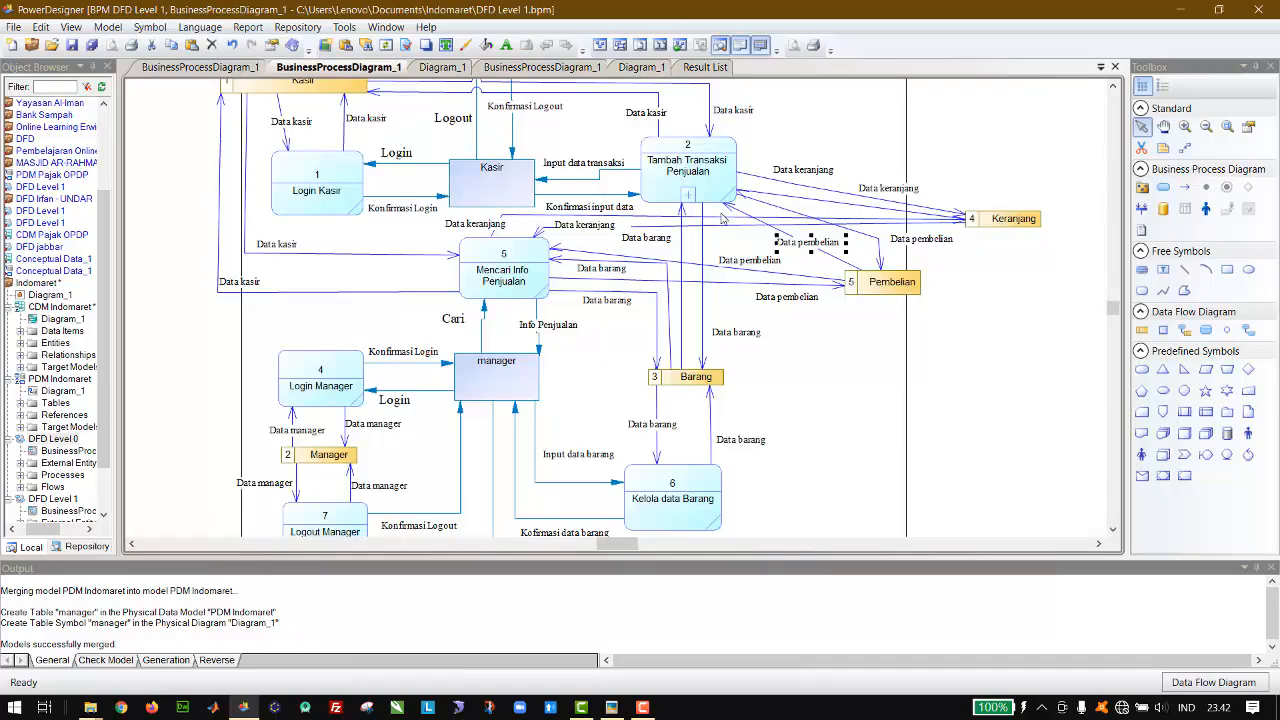
click(367, 120)
click(184, 70)
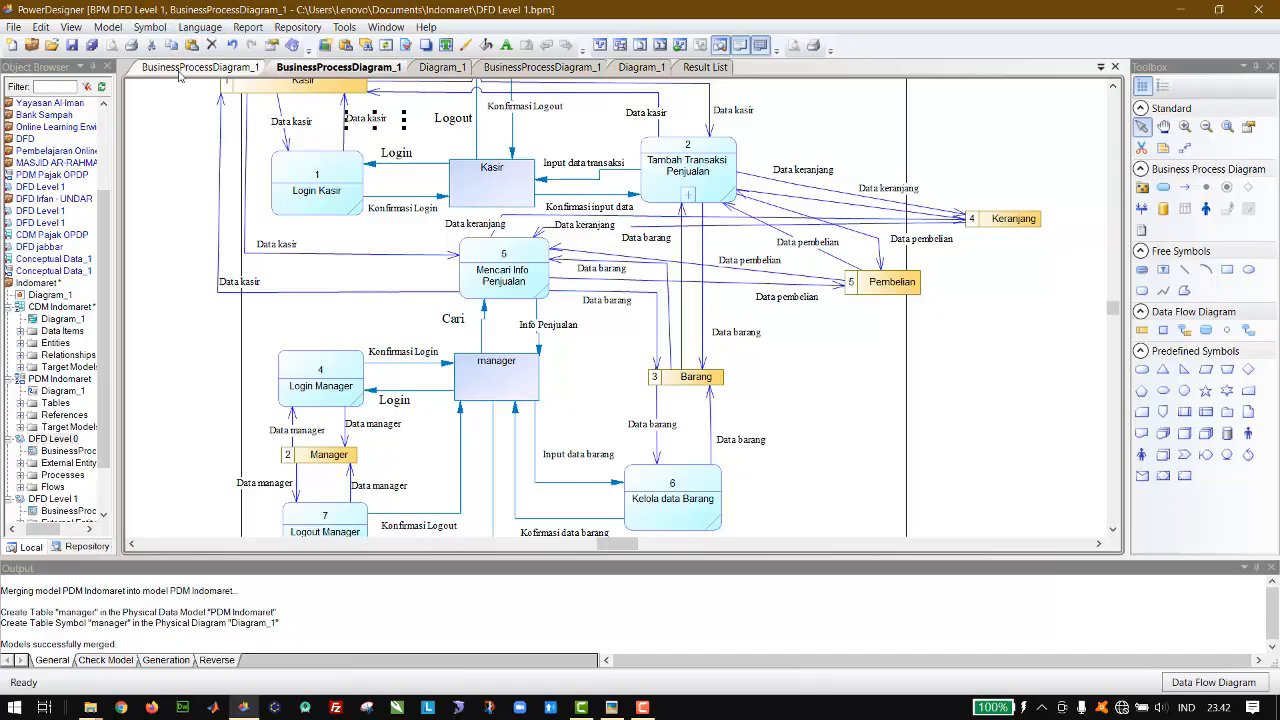
key(ctrl+v)
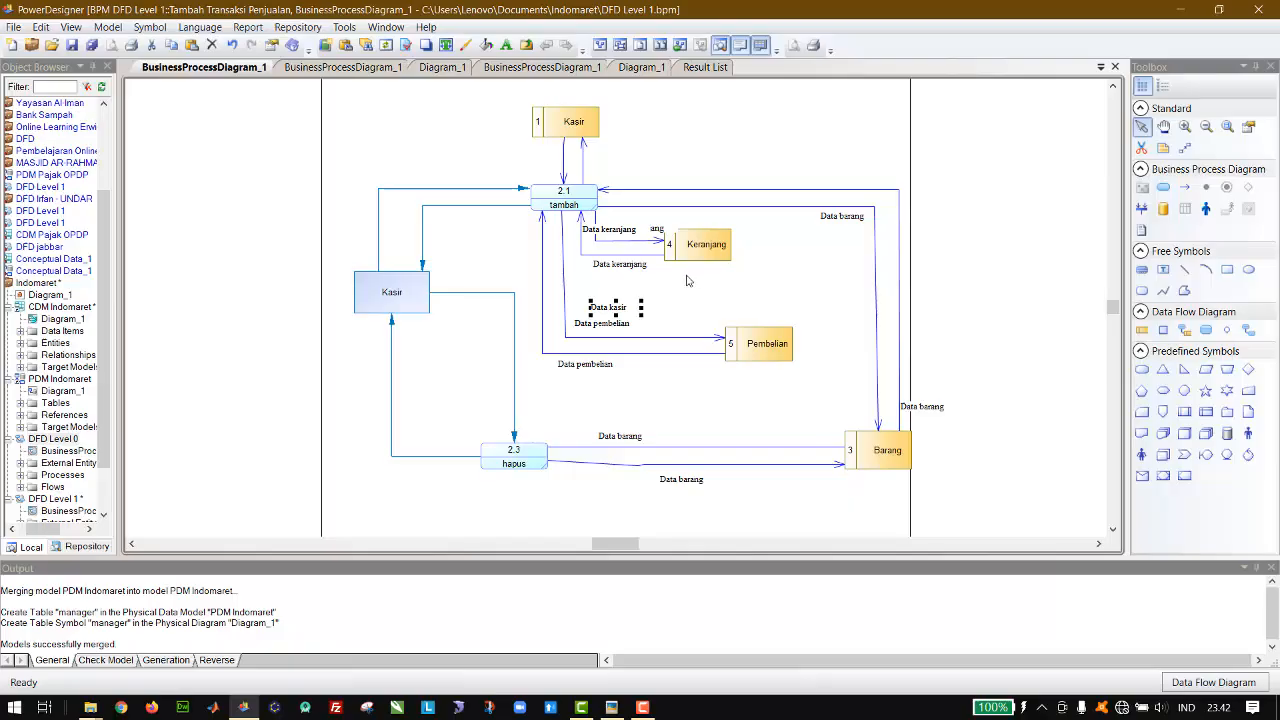
drag(630, 313, 624, 170)
key(ctrl+v)
drag(613, 315, 530, 162)
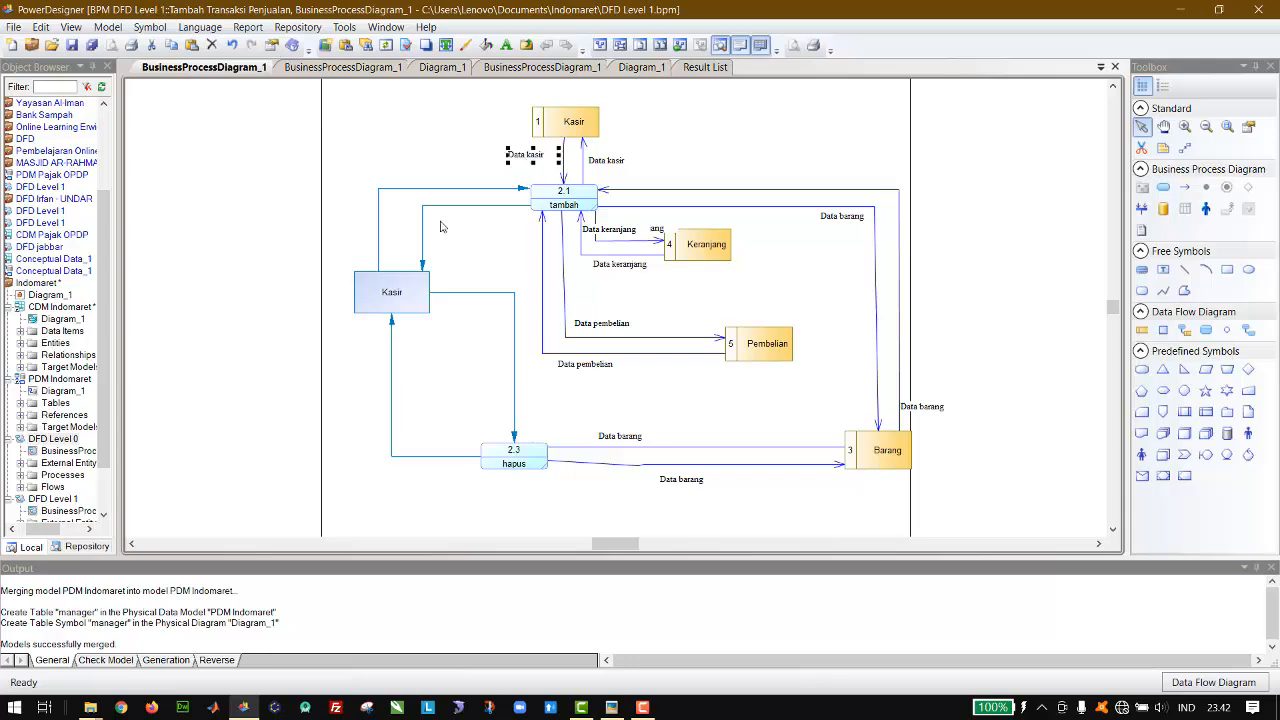
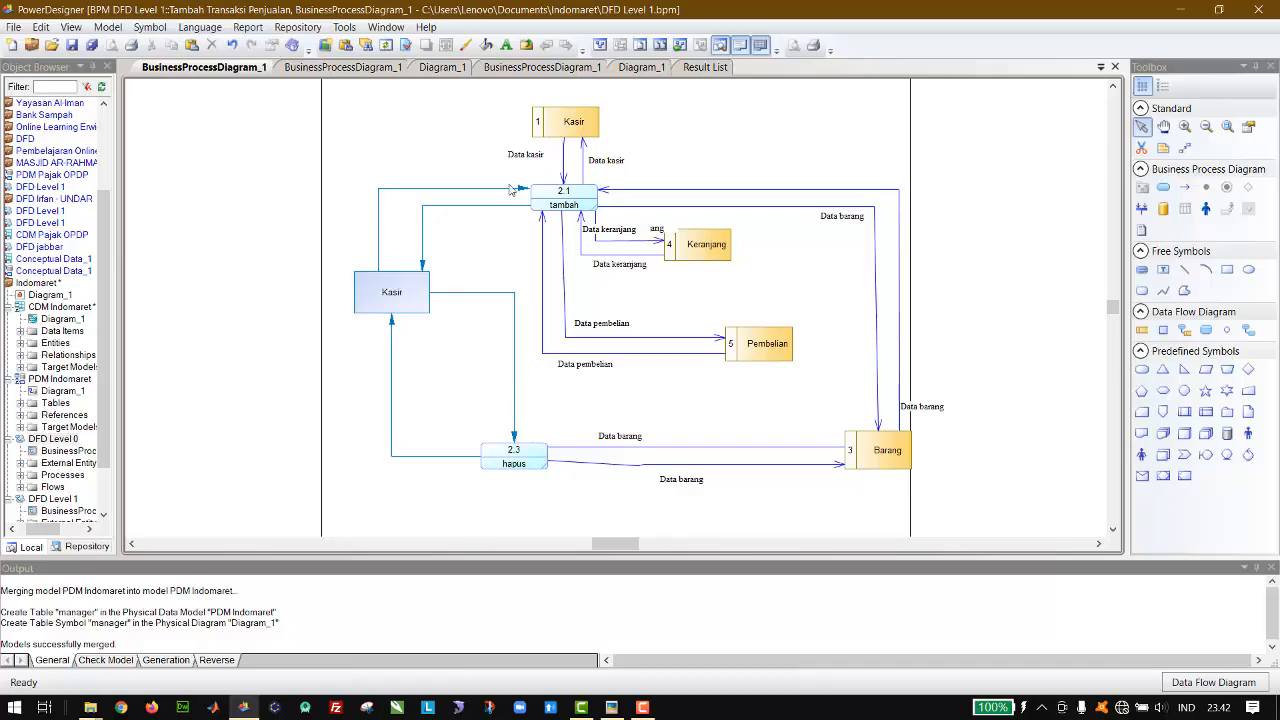
Step: Paste the copied label above the flow from the Kasir entity to tambah and change its text to "Tambah"
key(ctrl+v)
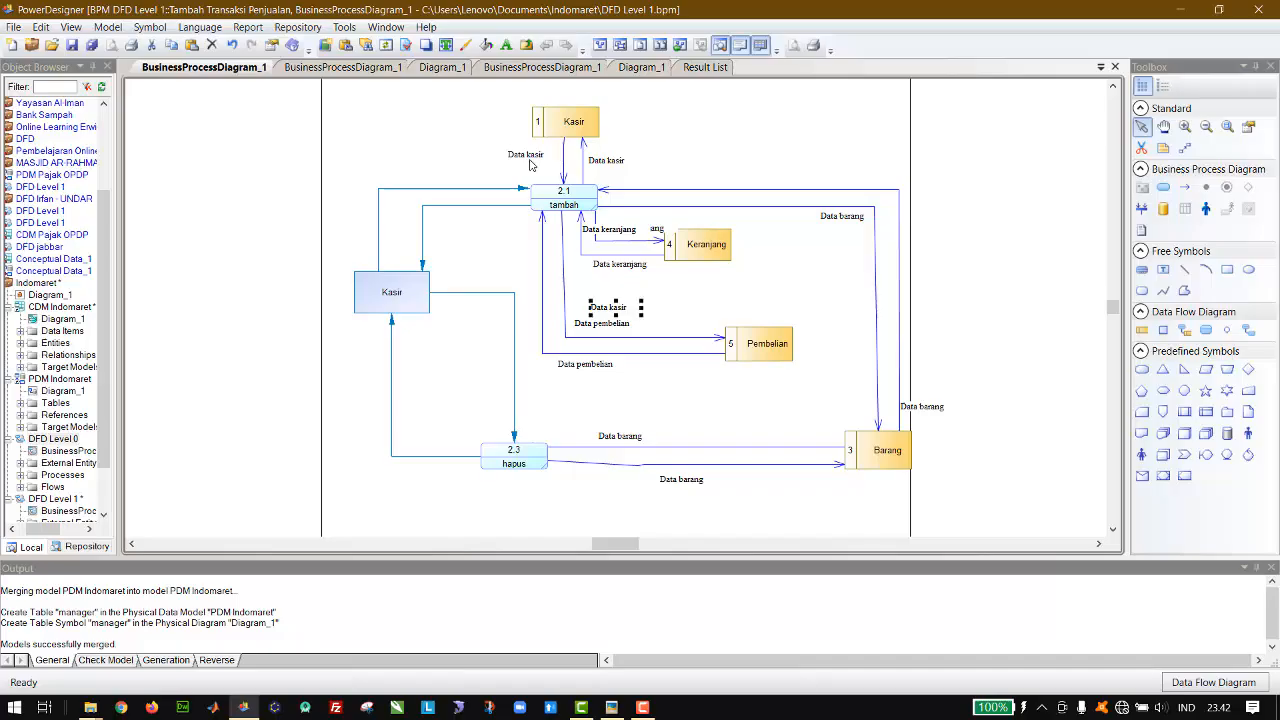
drag(612, 313, 398, 184)
double_click(398, 184)
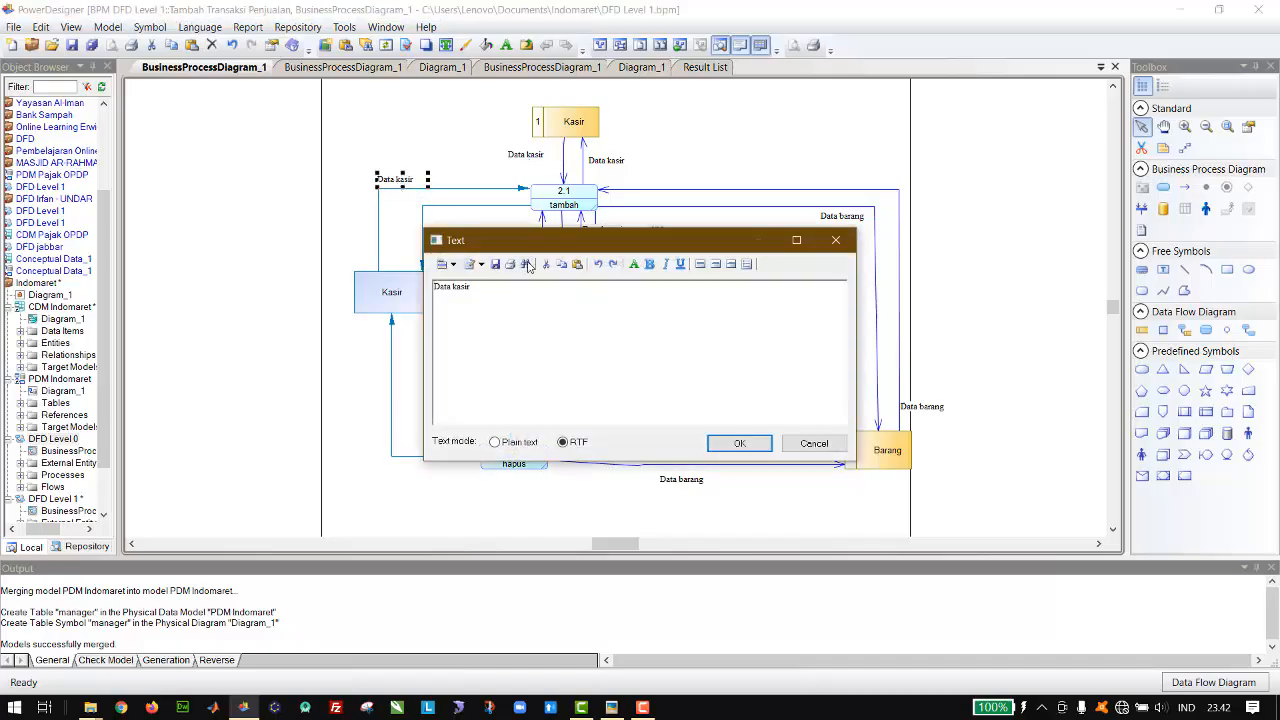
right_click(534, 294)
click(514, 300)
drag(514, 300, 281, 286)
text(Tambah)
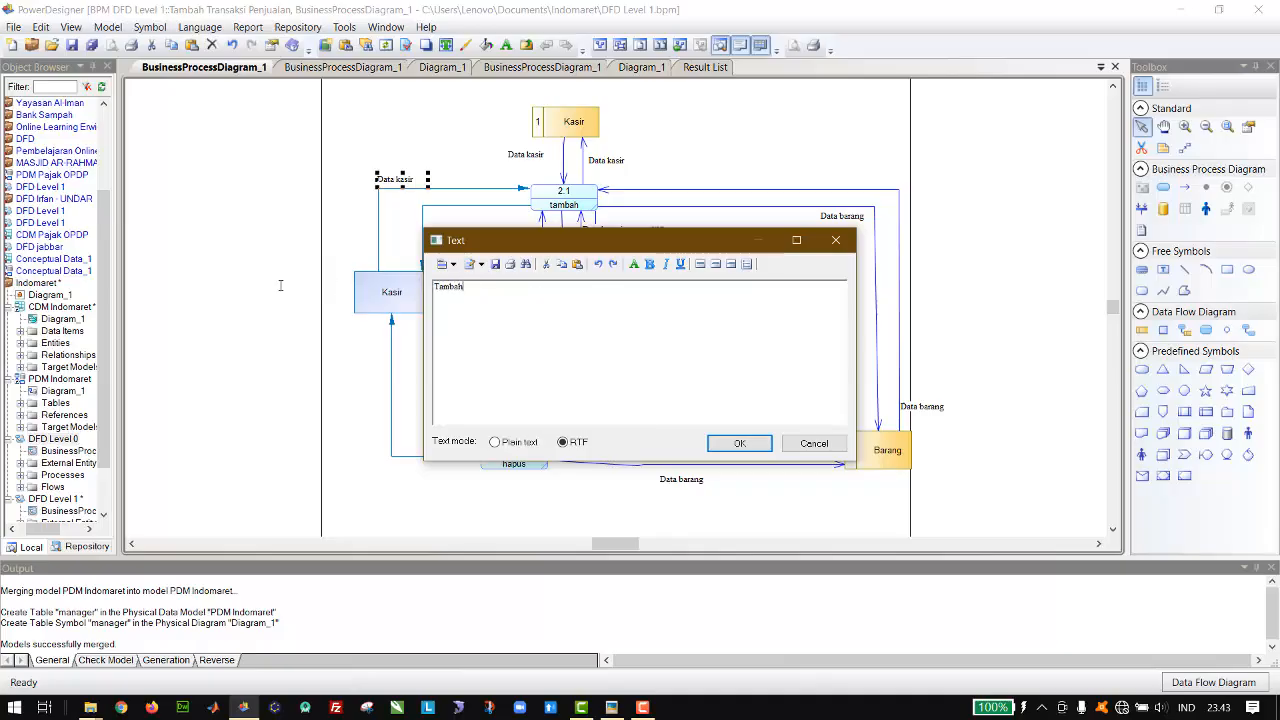
click(737, 444)
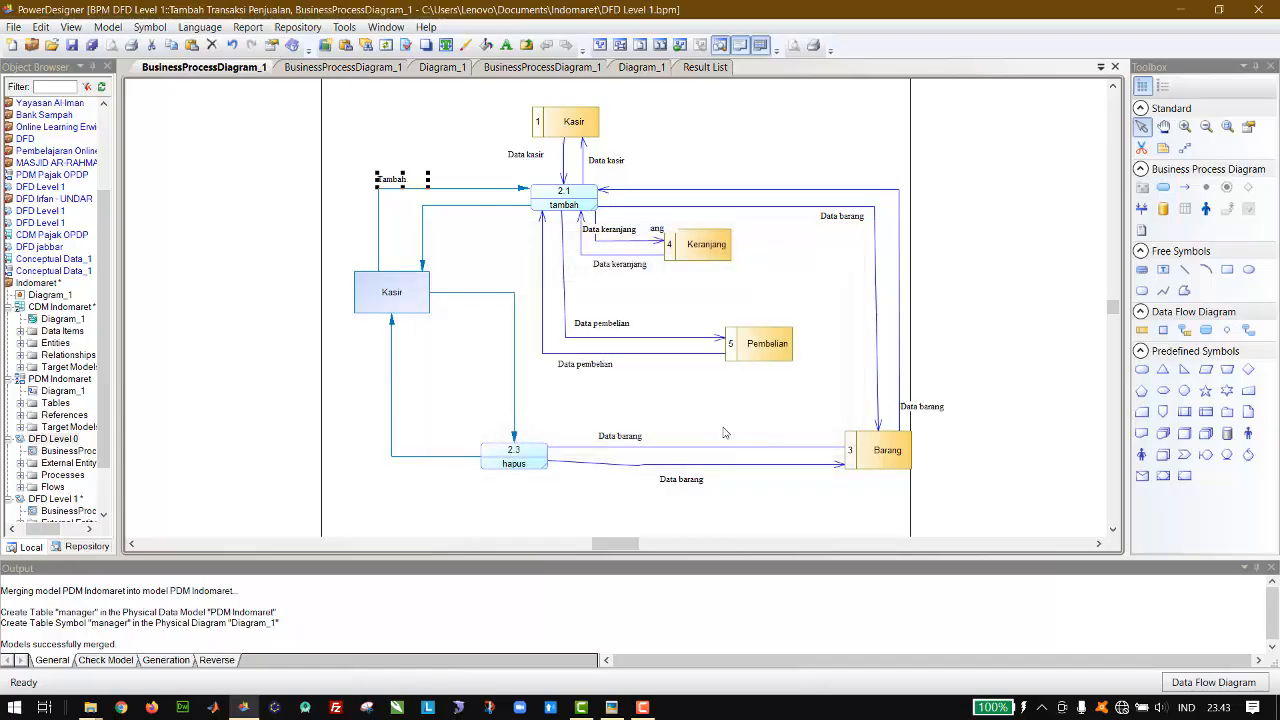
Step: Add a label on the flow from tambah to the Kasir entity reading "Konfirmasi Tambah" and widen it to fit one line
key(ctrl+v)
drag(613, 313, 451, 222)
double_click(451, 218)
text(Konfirmasi)
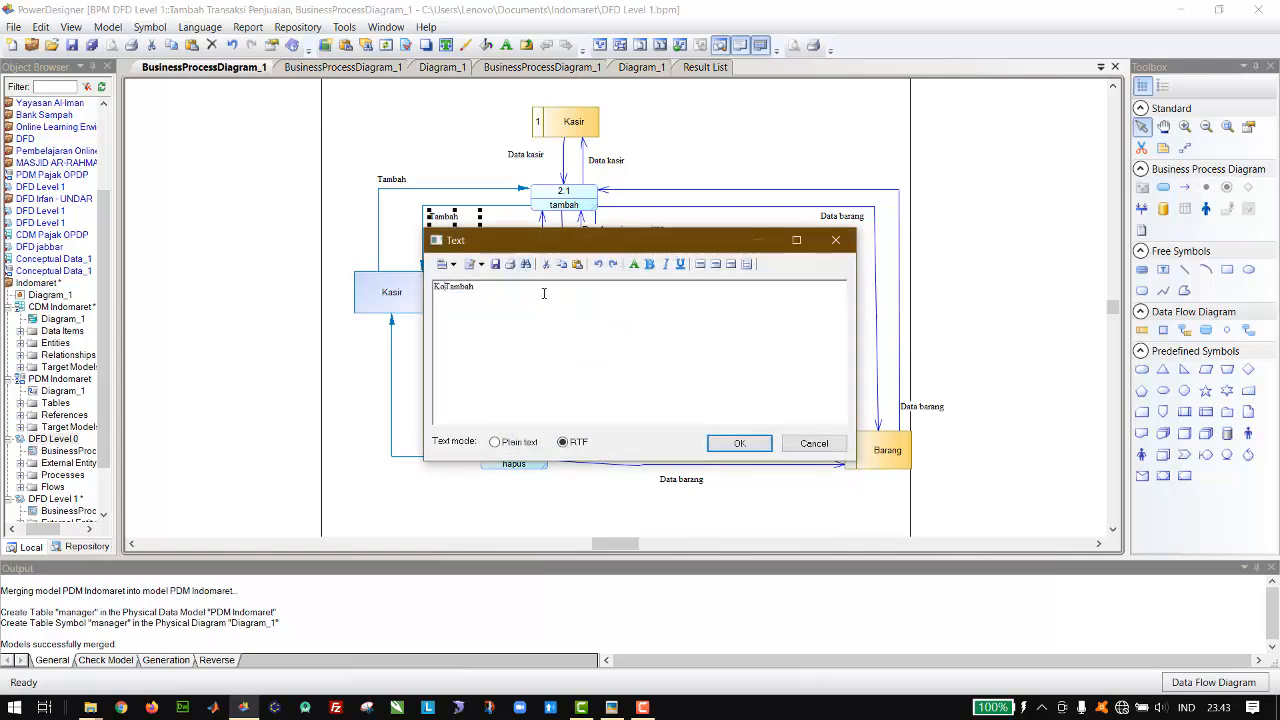
click(735, 444)
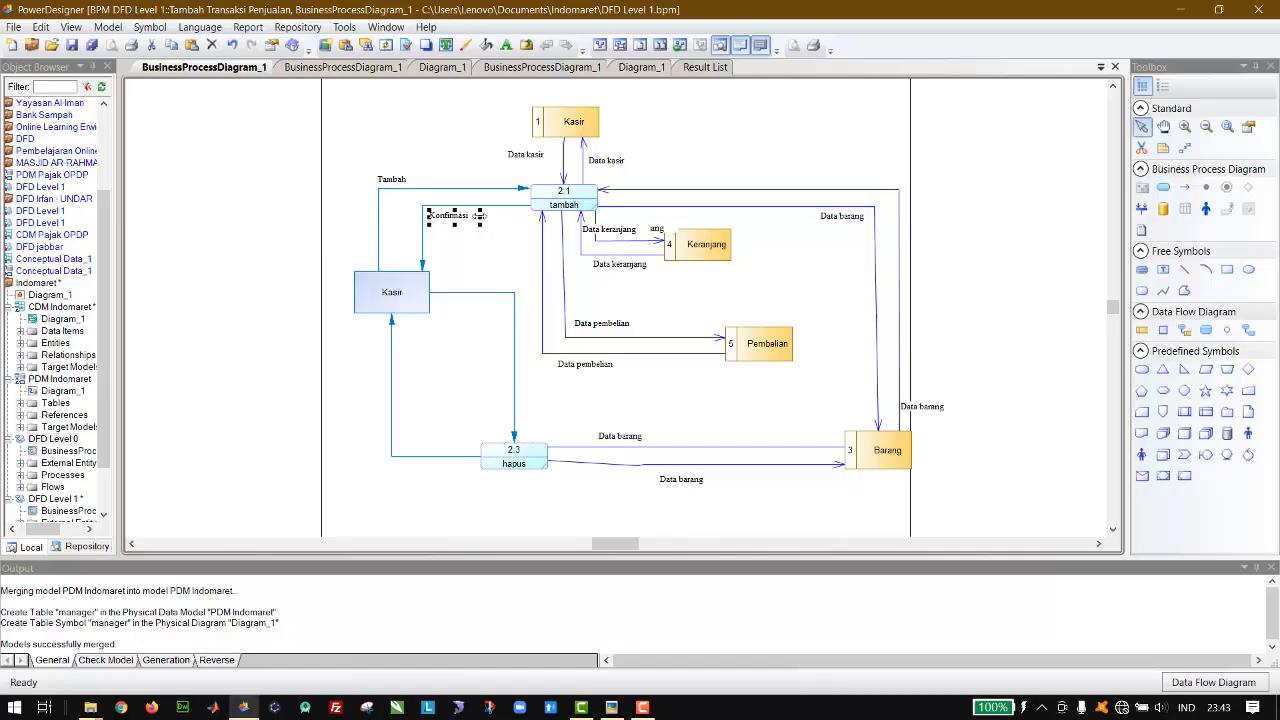
drag(478, 215, 502, 215)
Step: Duplicate the "Konfirmasi Tambah" label onto the flow from hapus to the Kasir entity and change it to "Konfirmasi hapus"
key(ctrl+c)
key(ctrl+v)
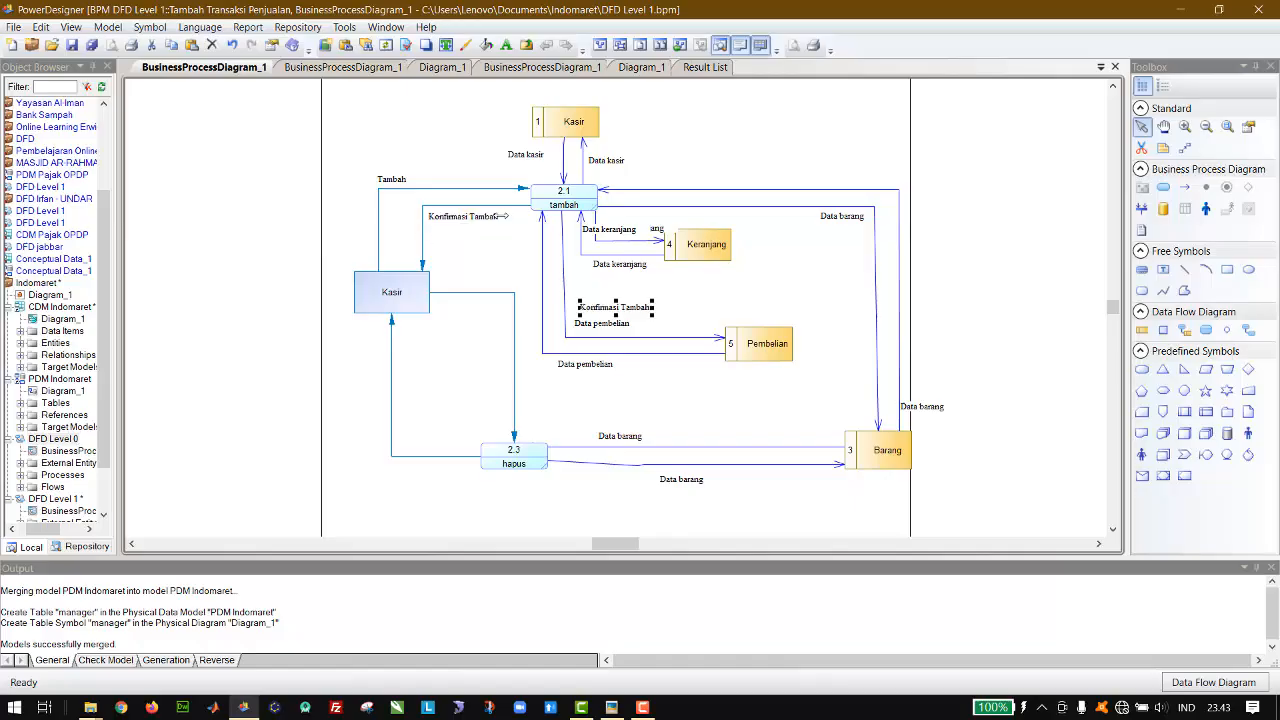
drag(611, 311, 432, 450)
double_click(432, 450)
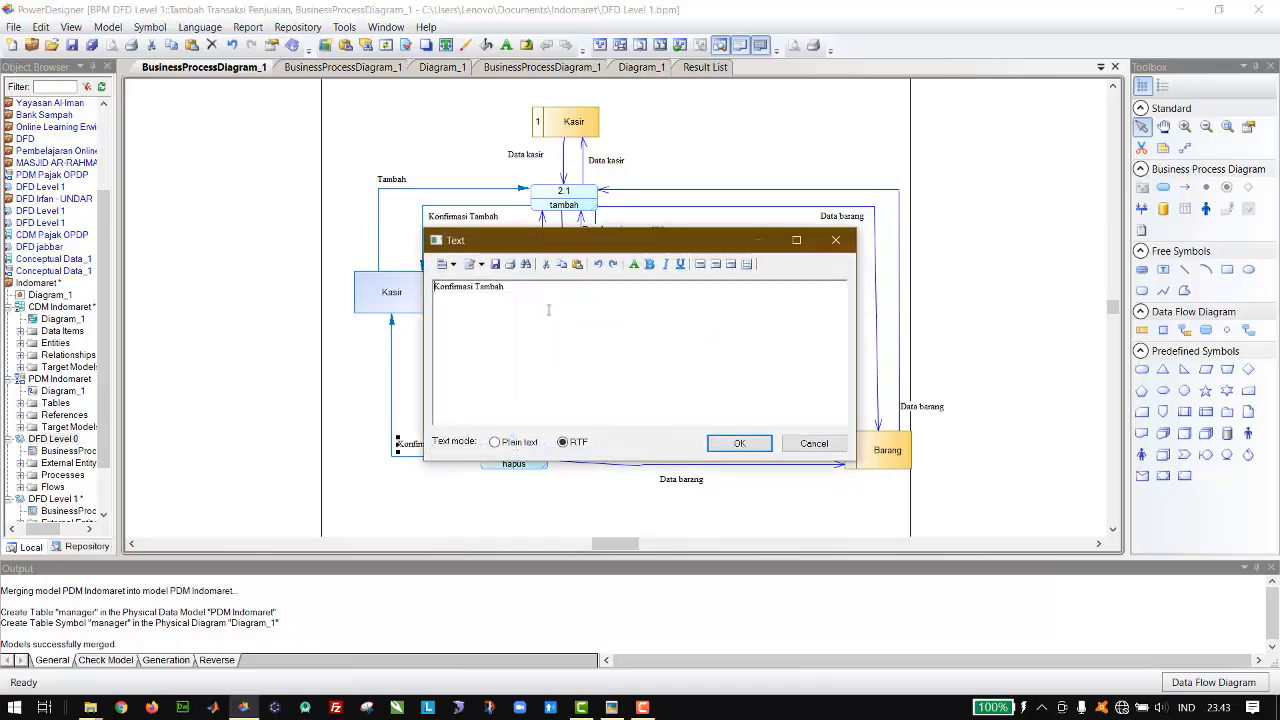
double_click(499, 285)
text(hapus)
click(728, 441)
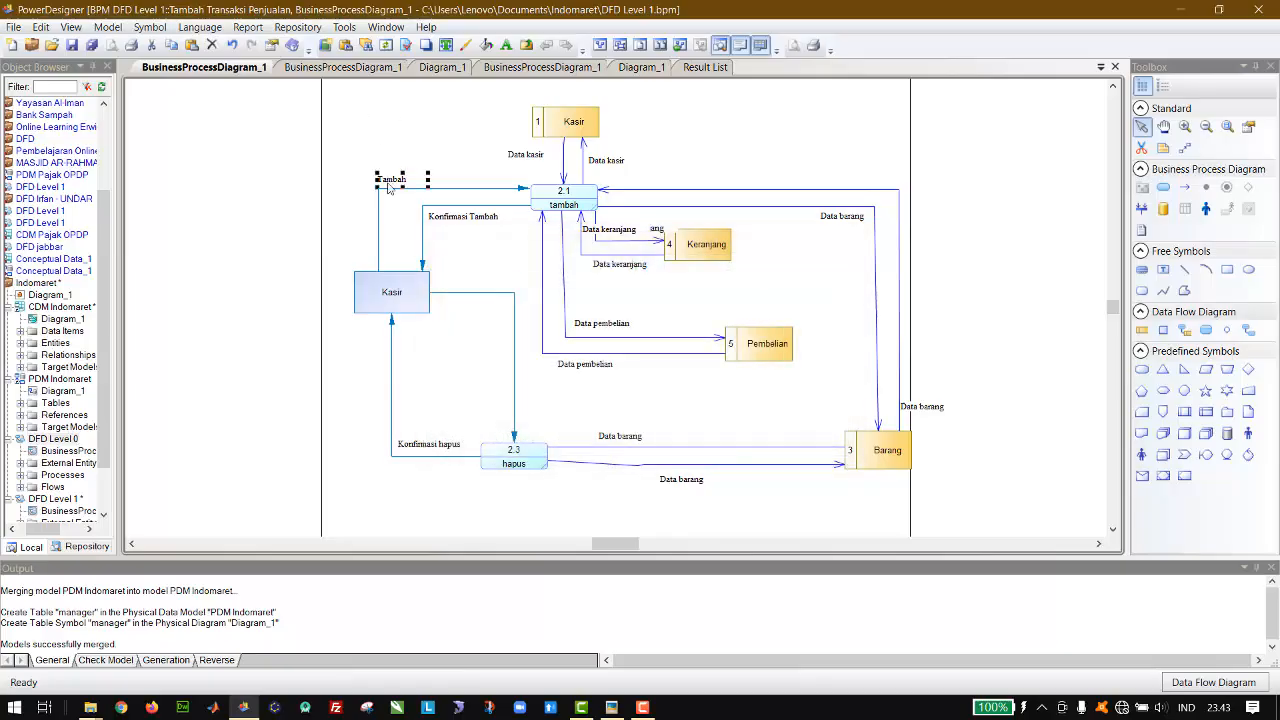
Step: Copy the "Tambah" label onto the flow from the Kasir entity to hapus and change its text to "Hapus"
drag(390, 188, 493, 310)
double_click(493, 305)
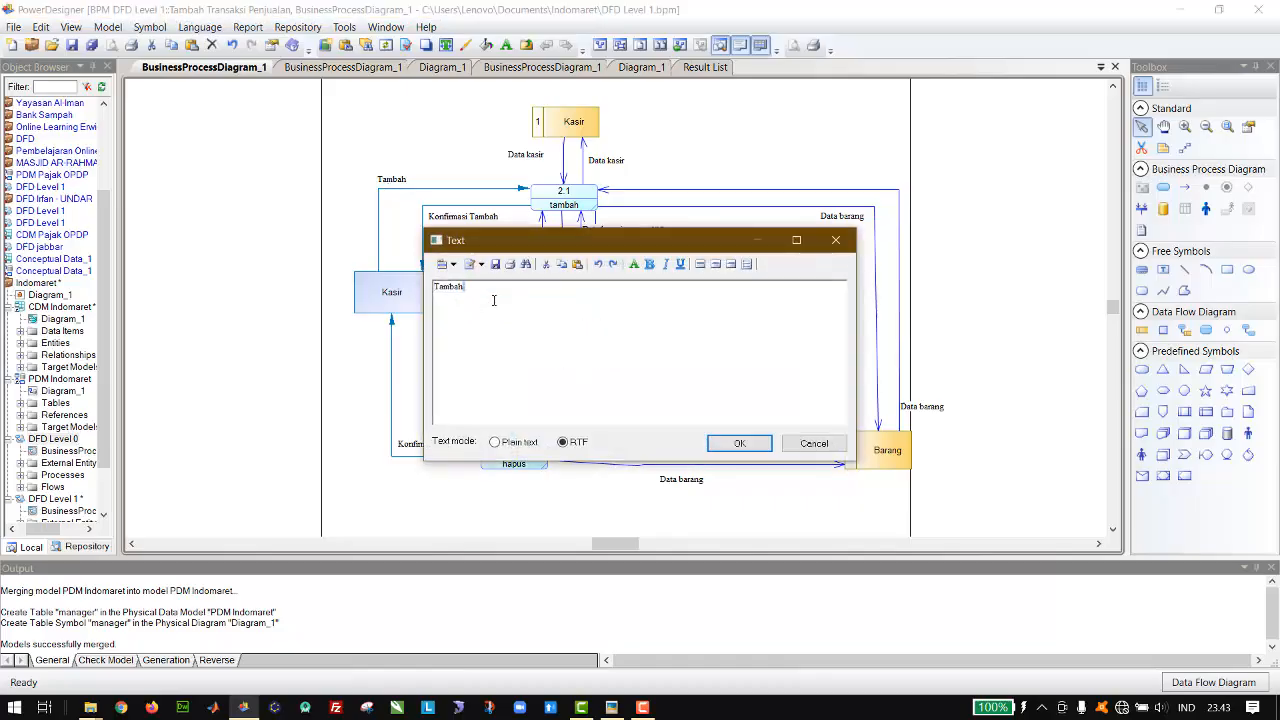
key(ctrl+a)
text(hapus)
click(740, 443)
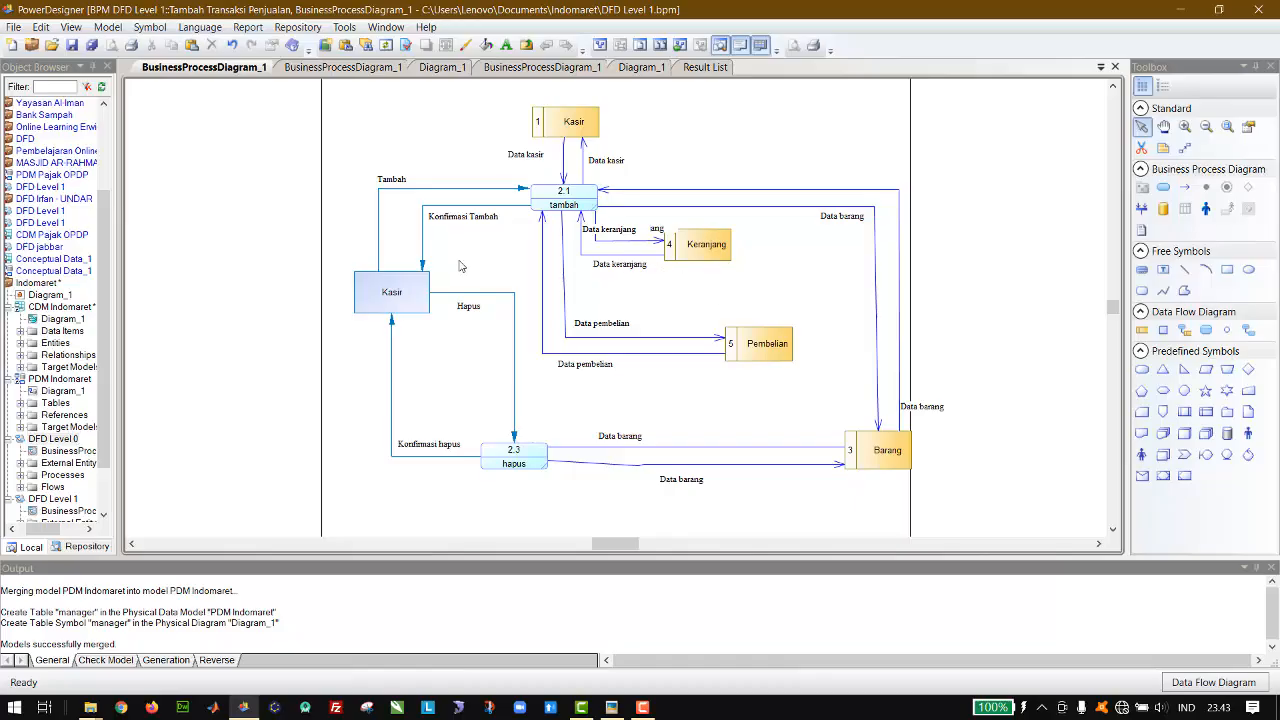
click(295, 67)
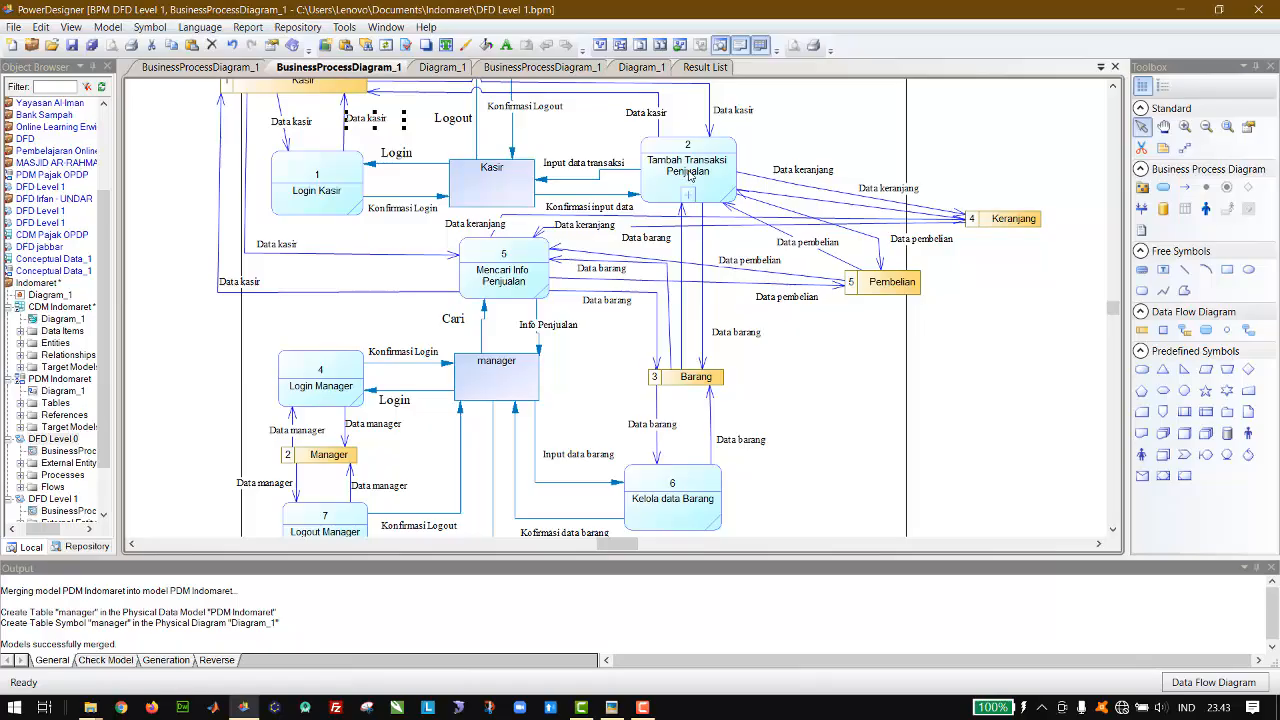
click(258, 68)
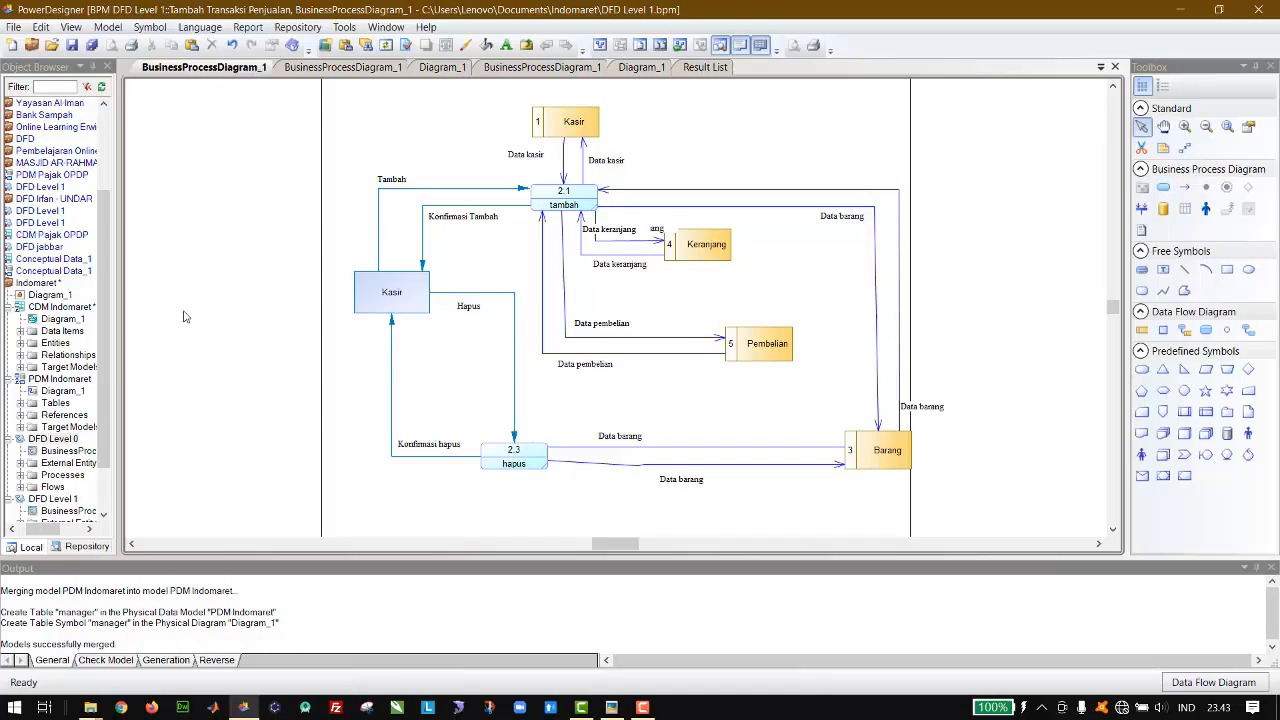
click(104, 492)
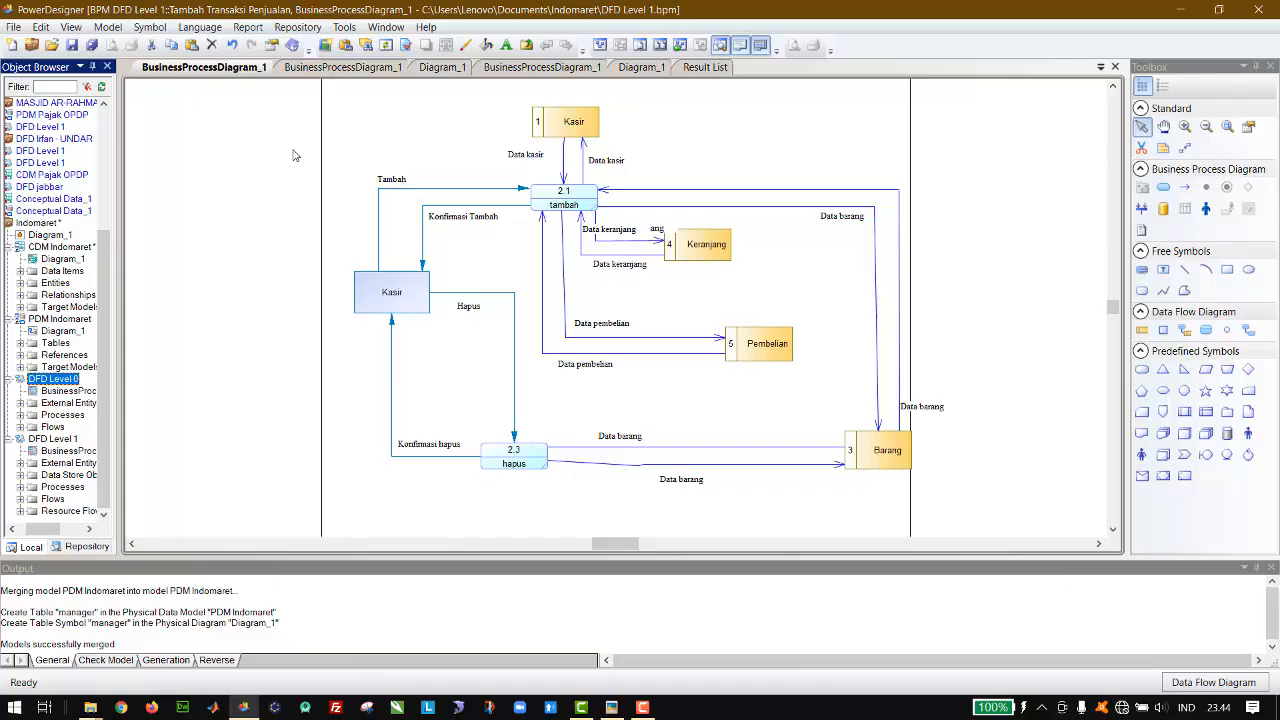
Step: Decompose the Kelola data Barang process in the level 1 diagram and open its sub-diagram
click(342, 67)
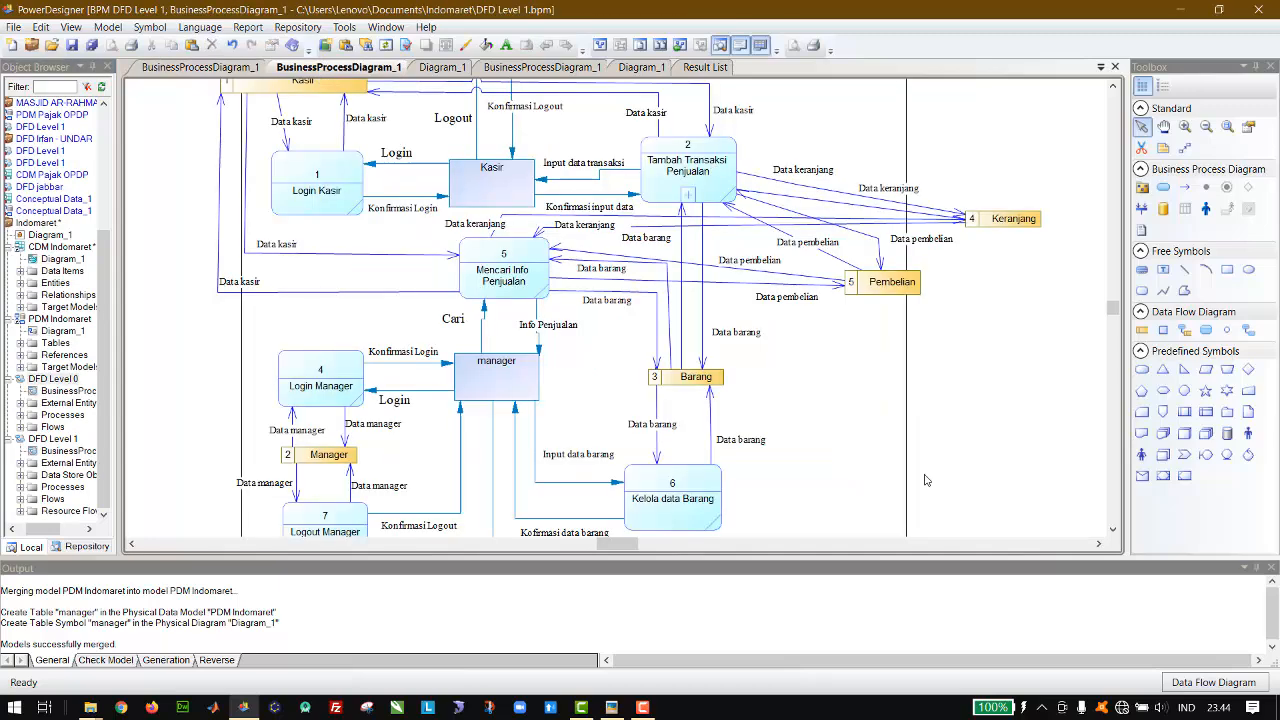
scroll(925, 480, down, 3)
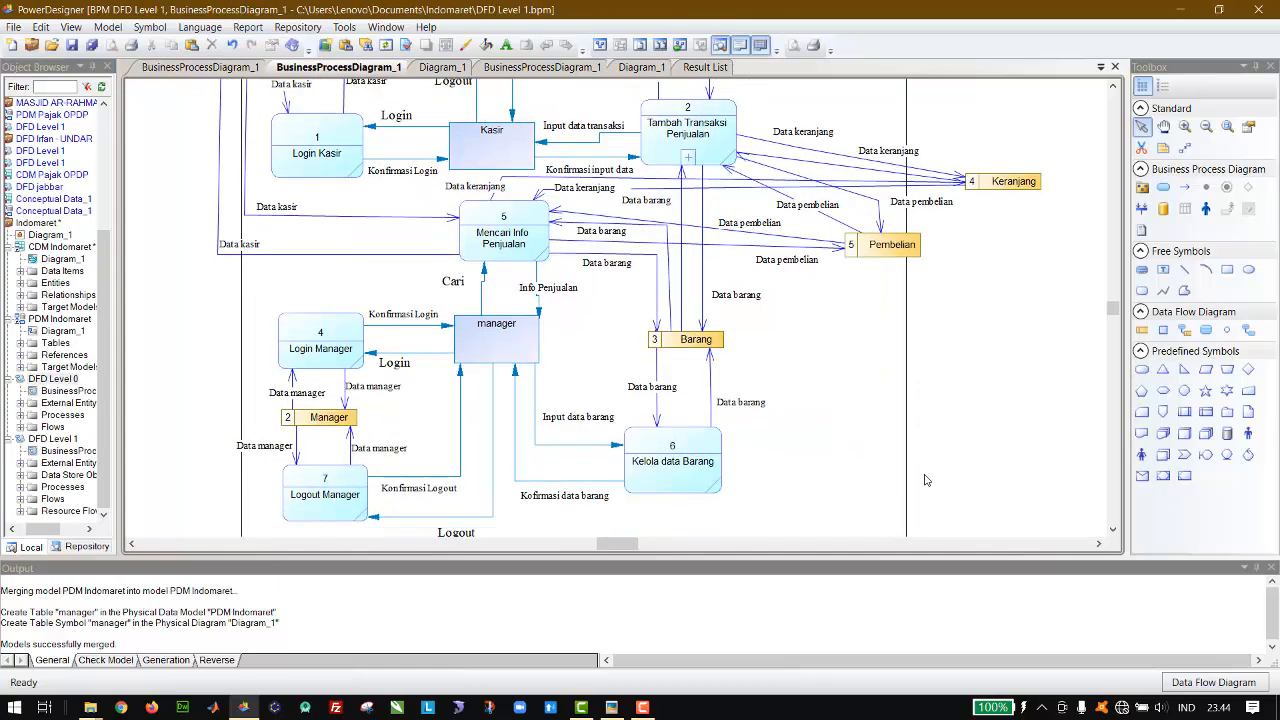
click(705, 452)
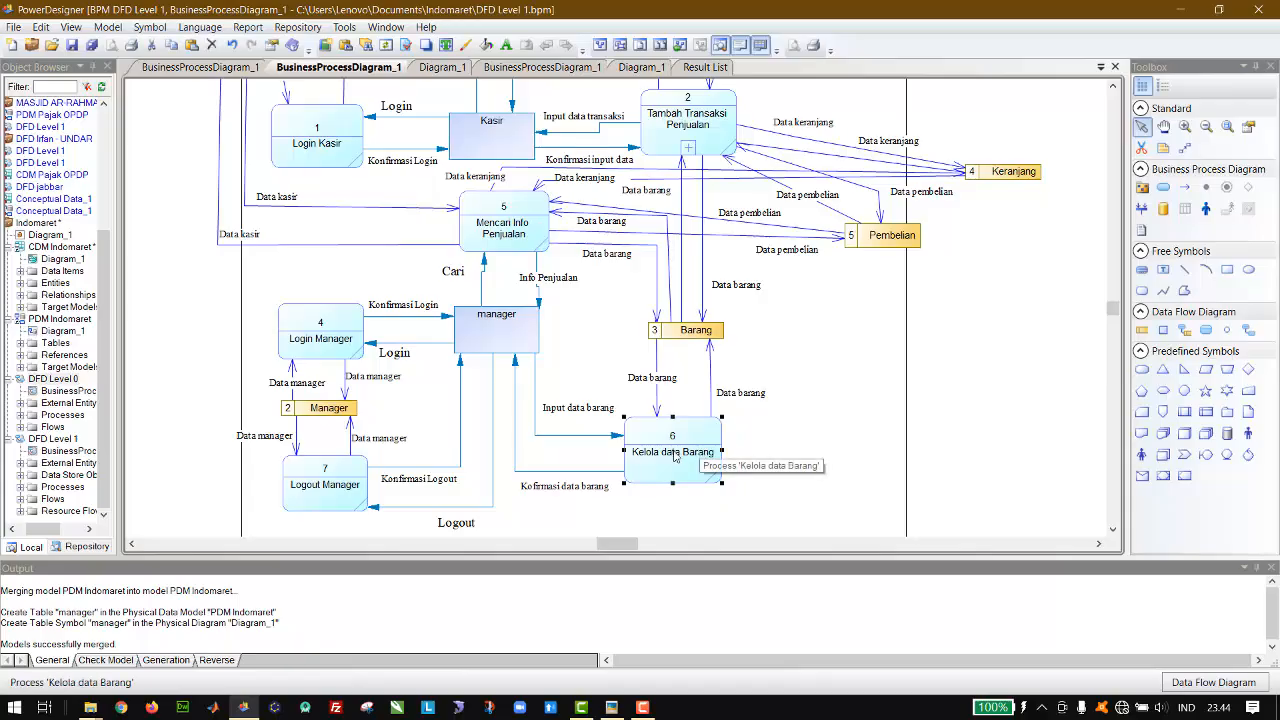
right_click(675, 465)
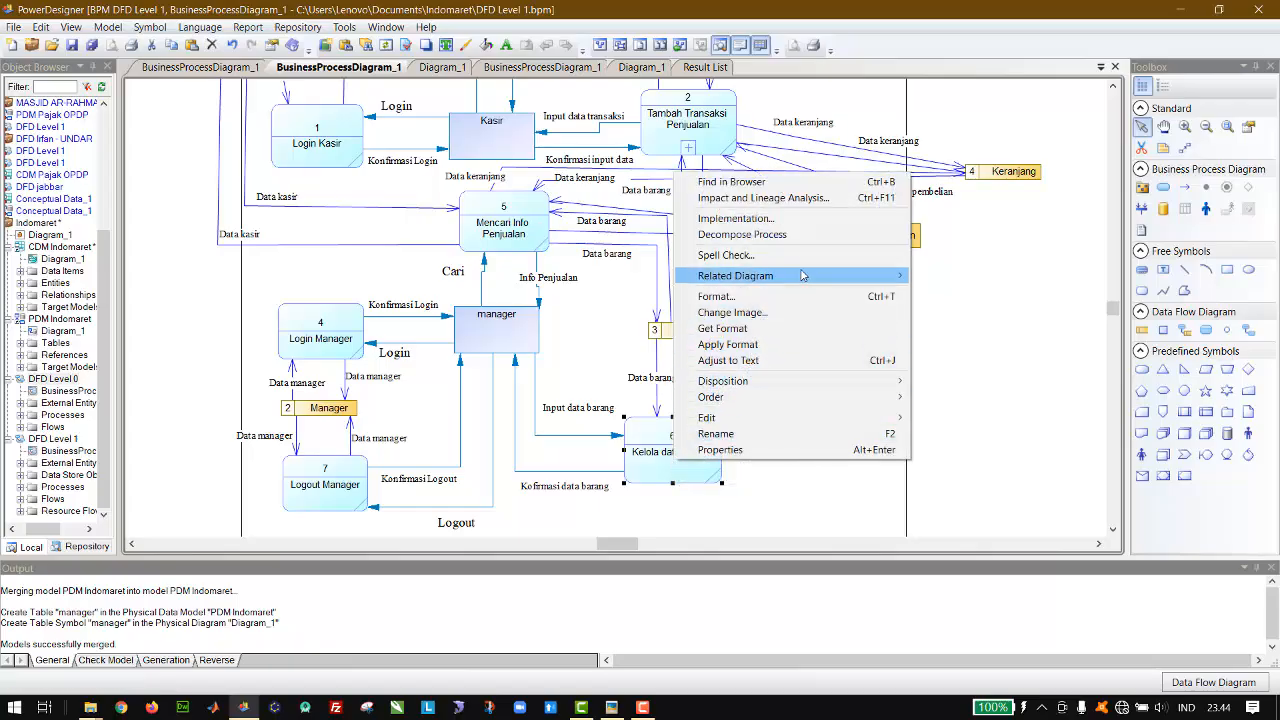
click(760, 236)
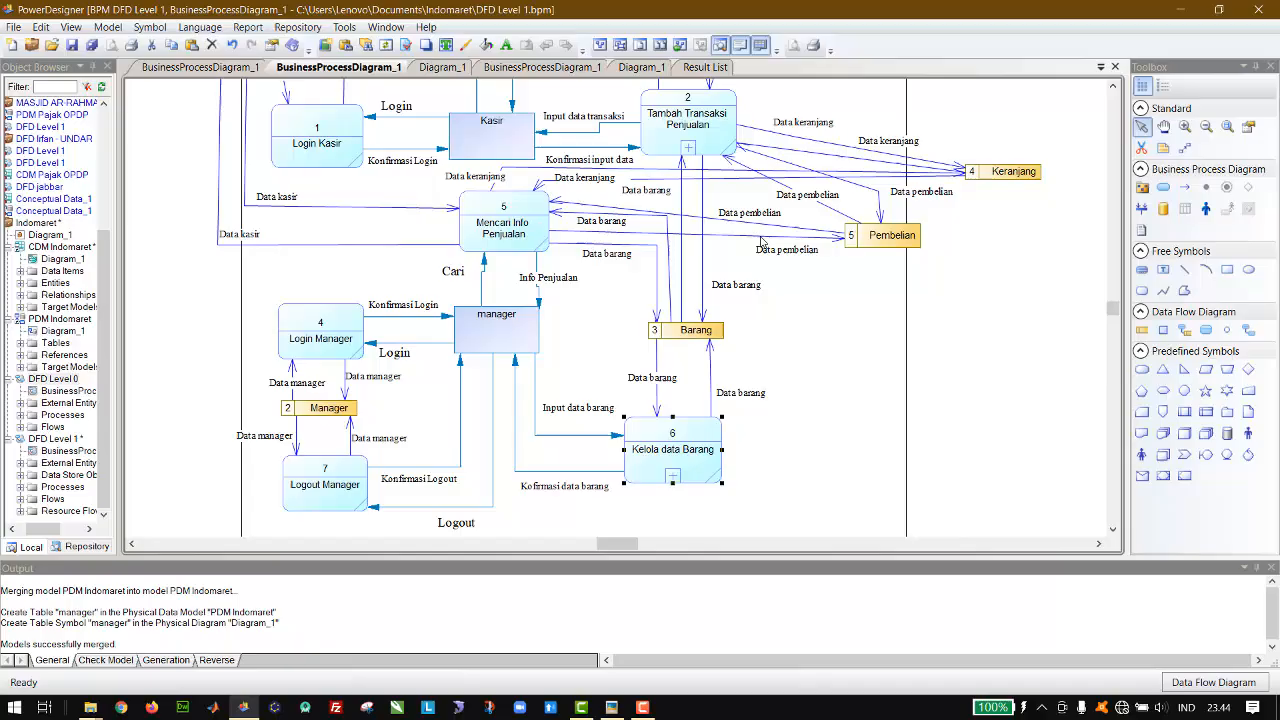
right_click(670, 450)
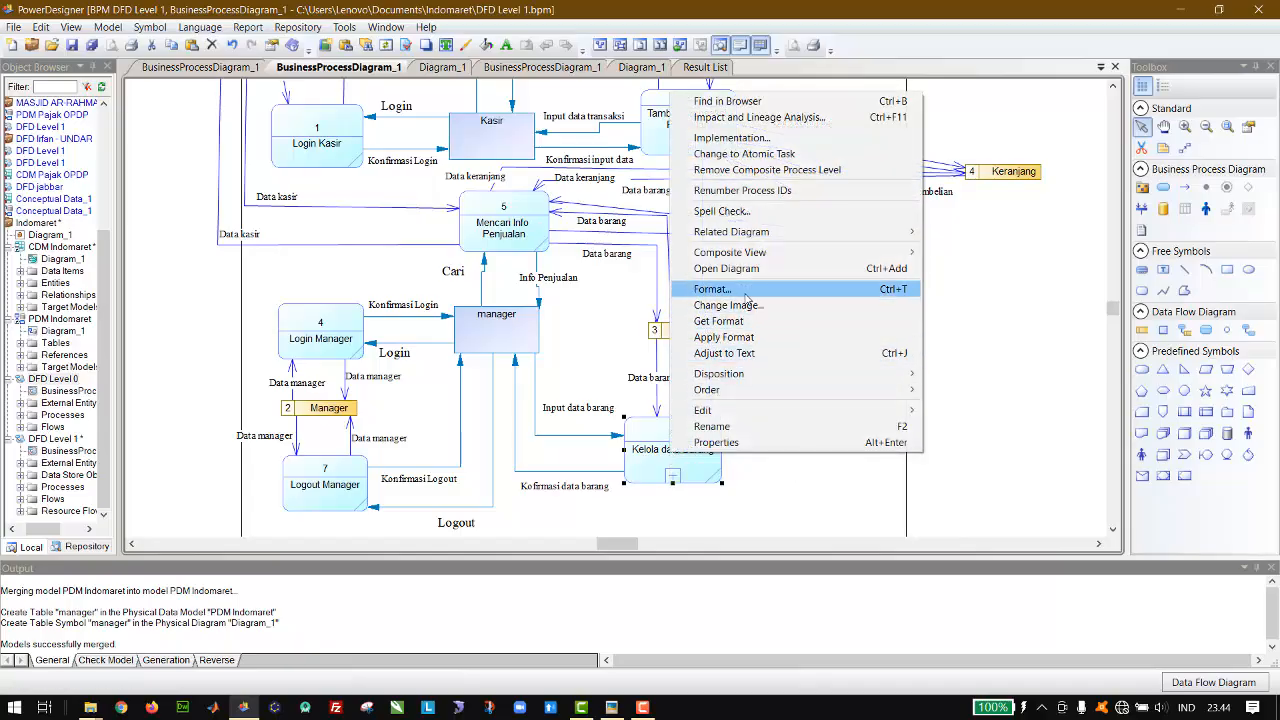
click(772, 270)
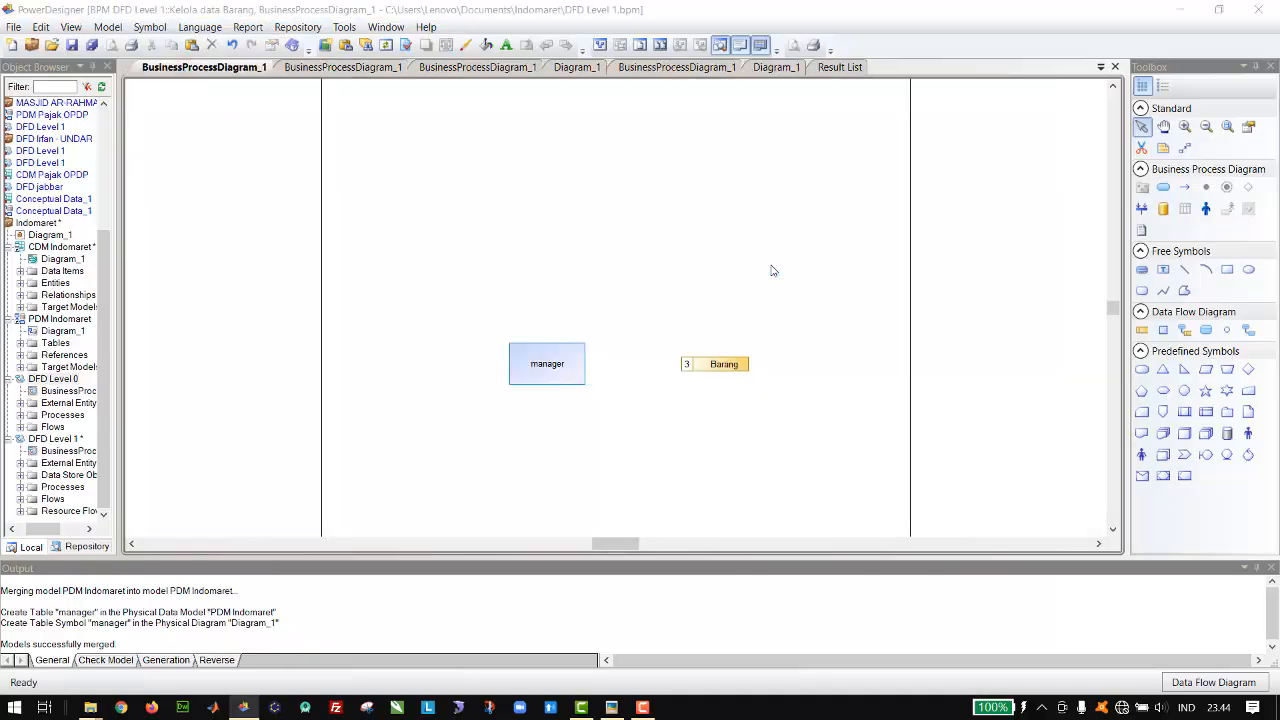
Step: Move the Barang data store farther from manager and place three processes in a column between them
drag(716, 364, 805, 358)
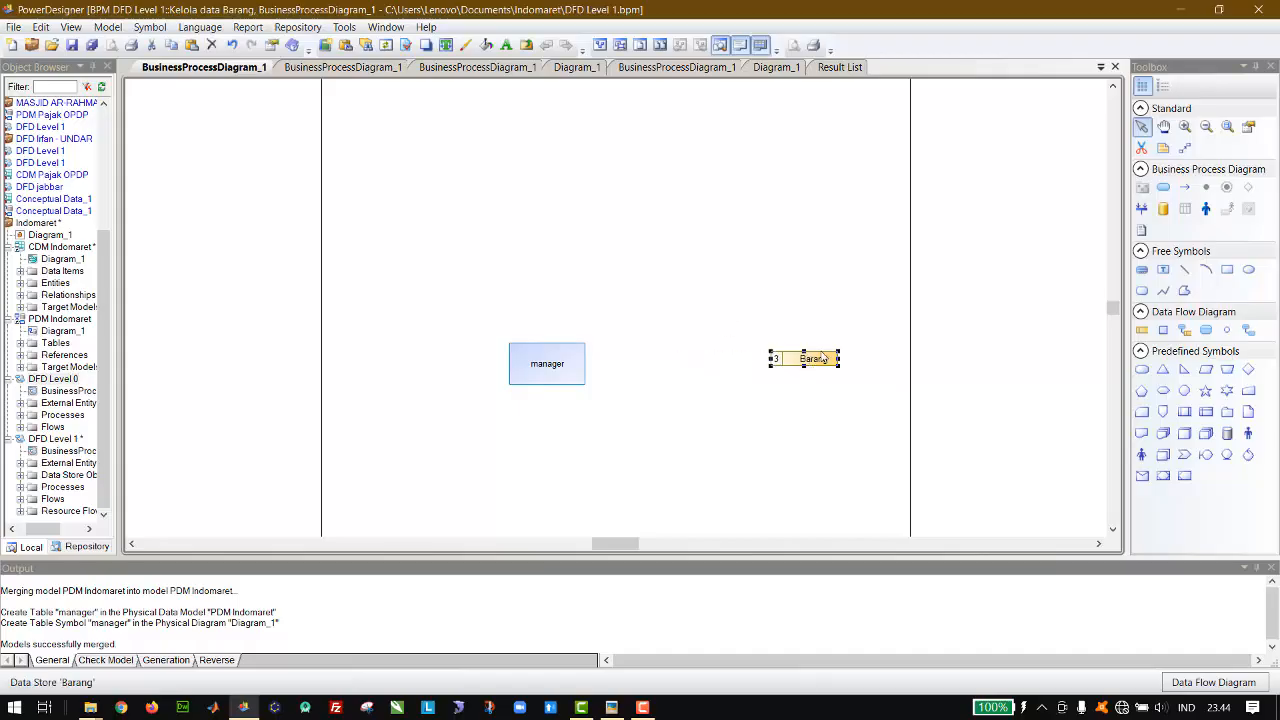
click(1205, 331)
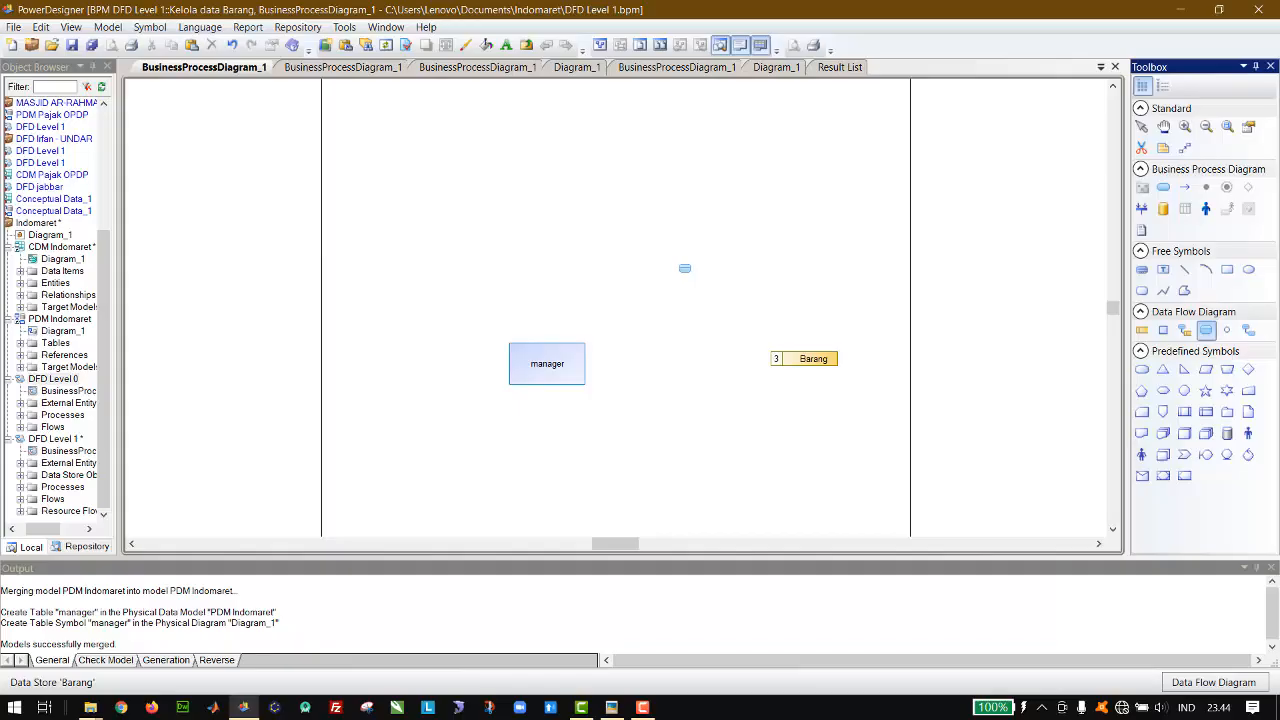
click(670, 266)
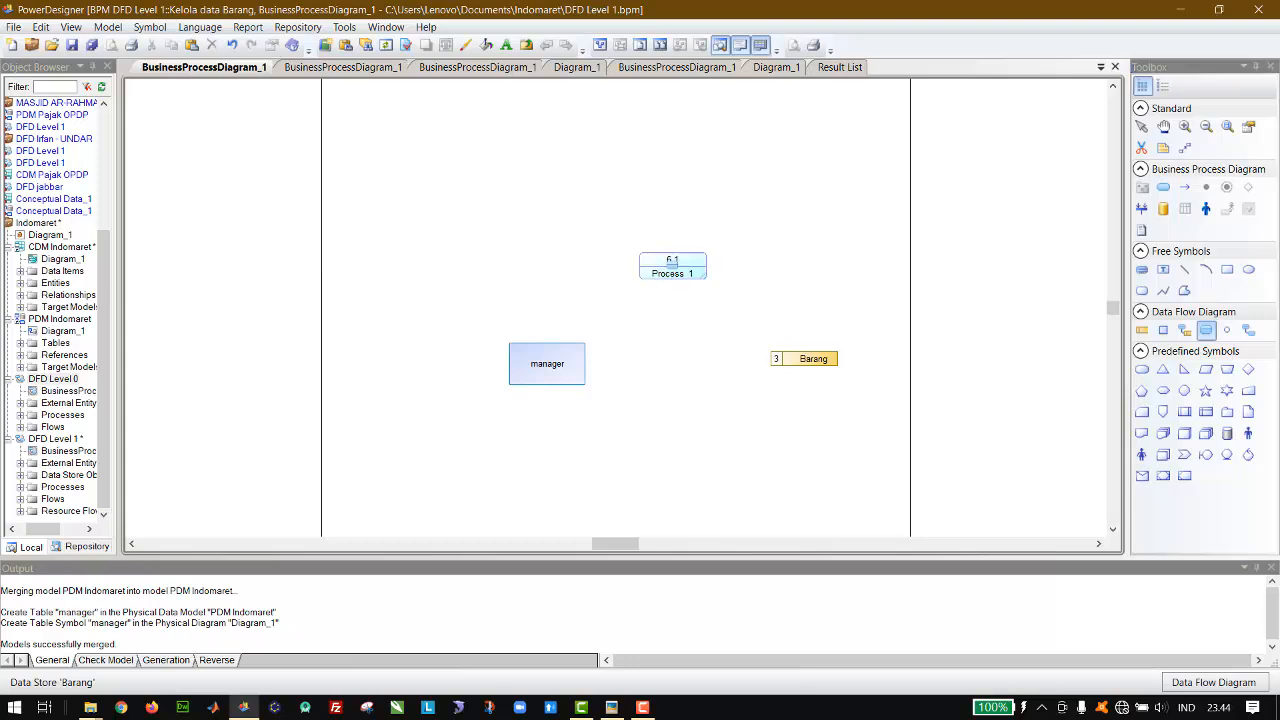
click(676, 334)
click(676, 405)
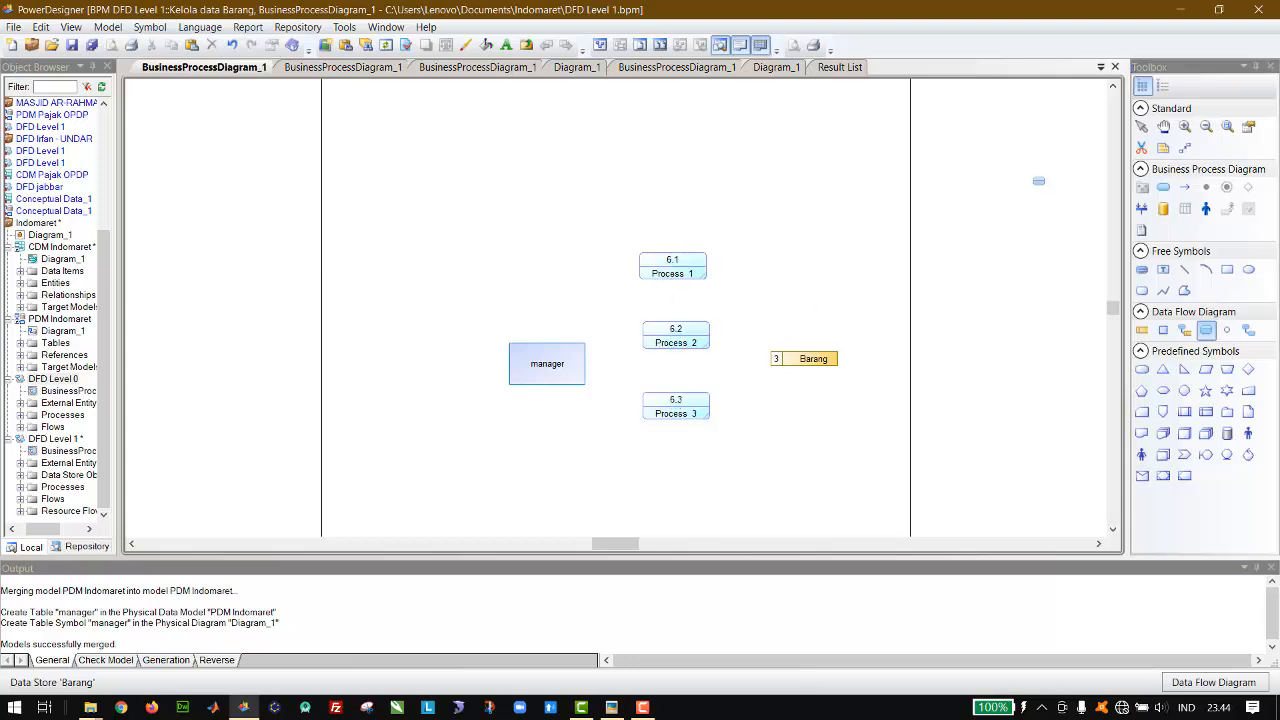
Step: Space the three processes evenly in the column and move manager and Barang outward, level with the middle process
click(1142, 128)
drag(689, 274, 687, 248)
drag(686, 330, 683, 339)
click(670, 244)
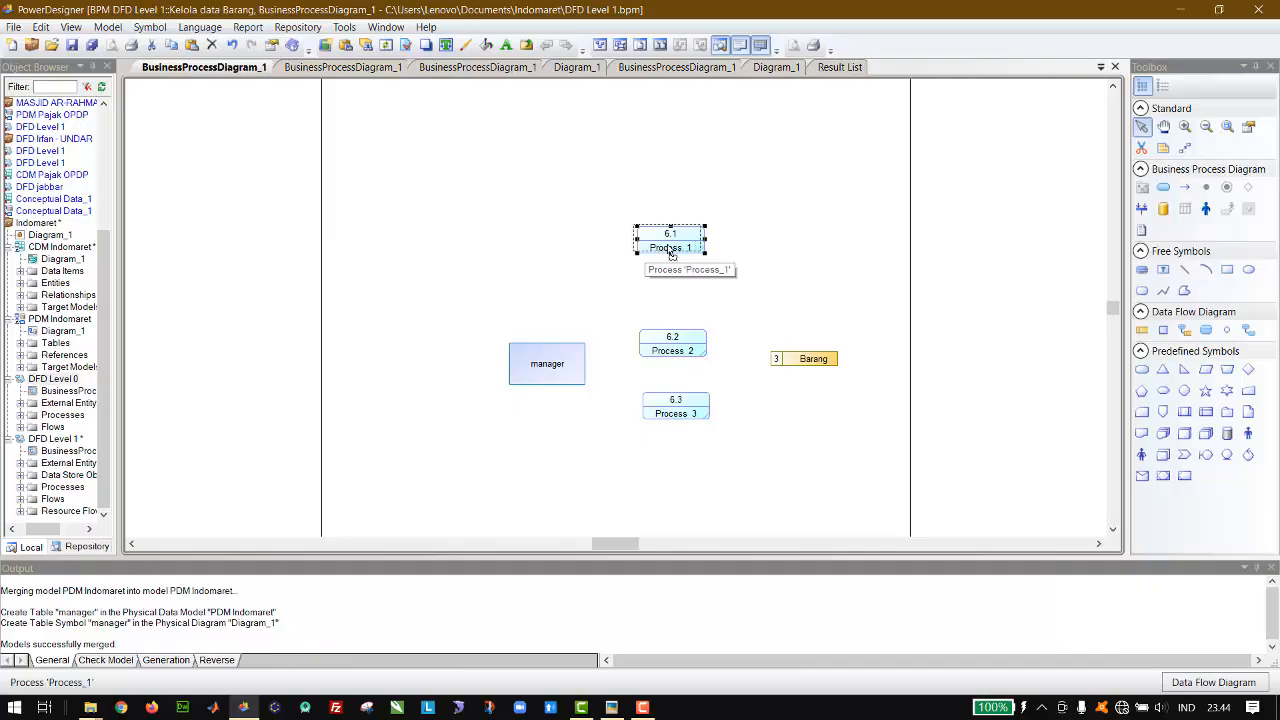
drag(670, 254, 673, 256)
drag(682, 420, 679, 447)
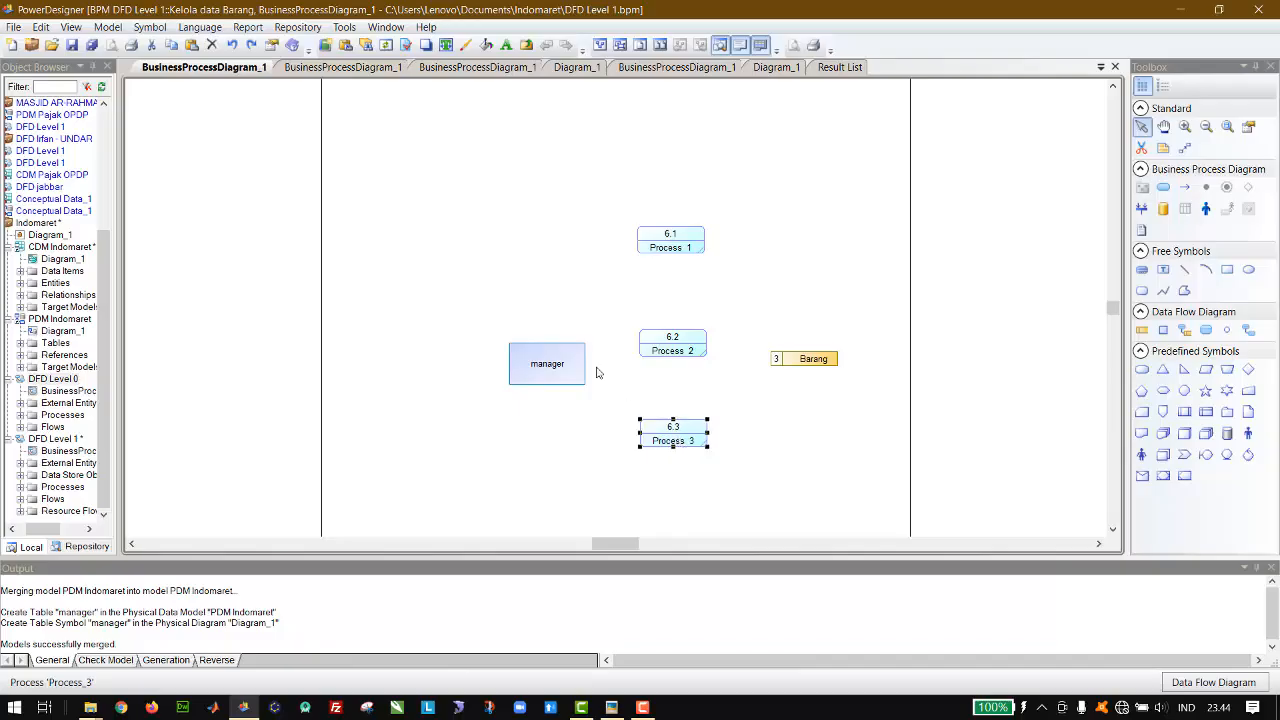
drag(552, 364, 515, 347)
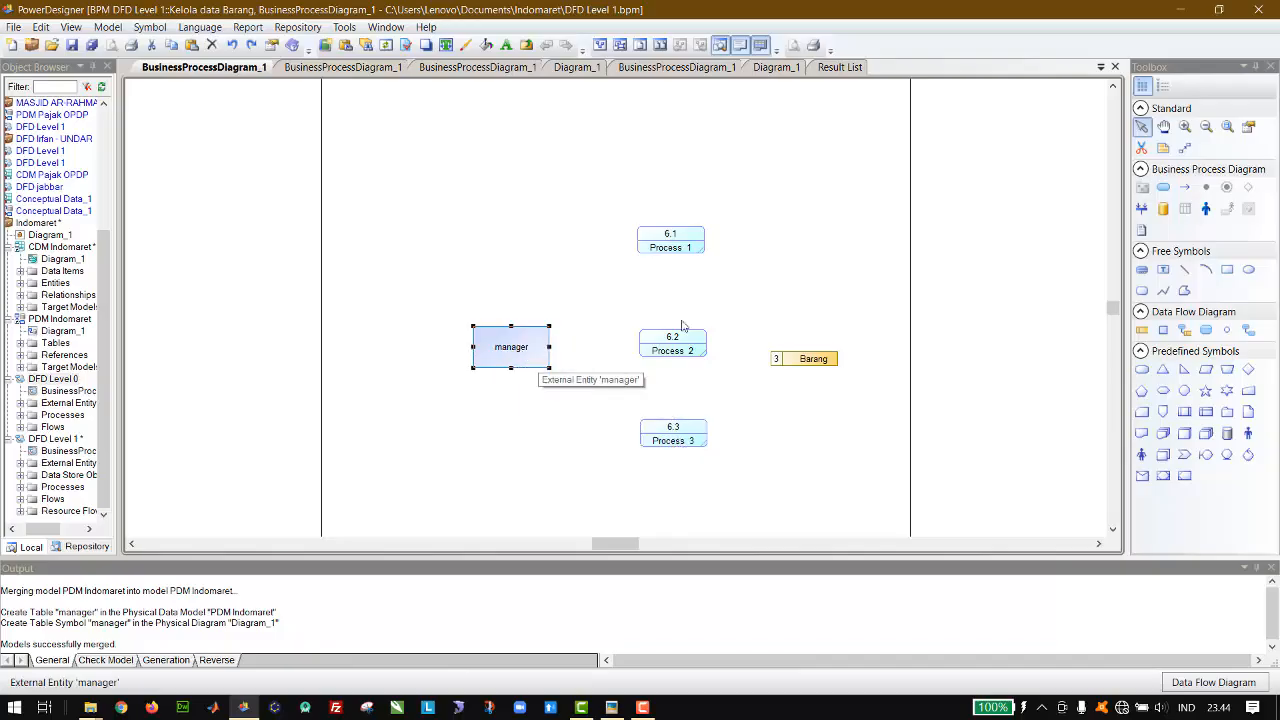
drag(820, 362, 842, 348)
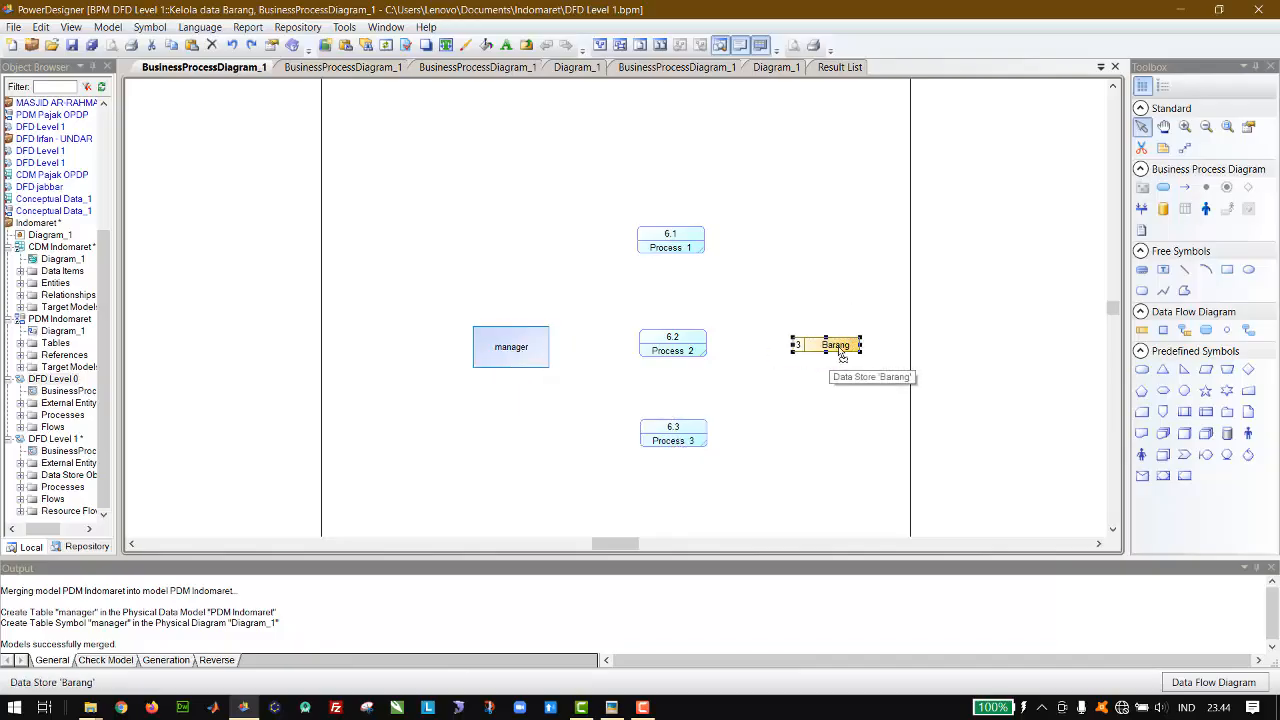
Step: Draw resource flows in both directions between the Barang data store and each of the three processes
click(1184, 330)
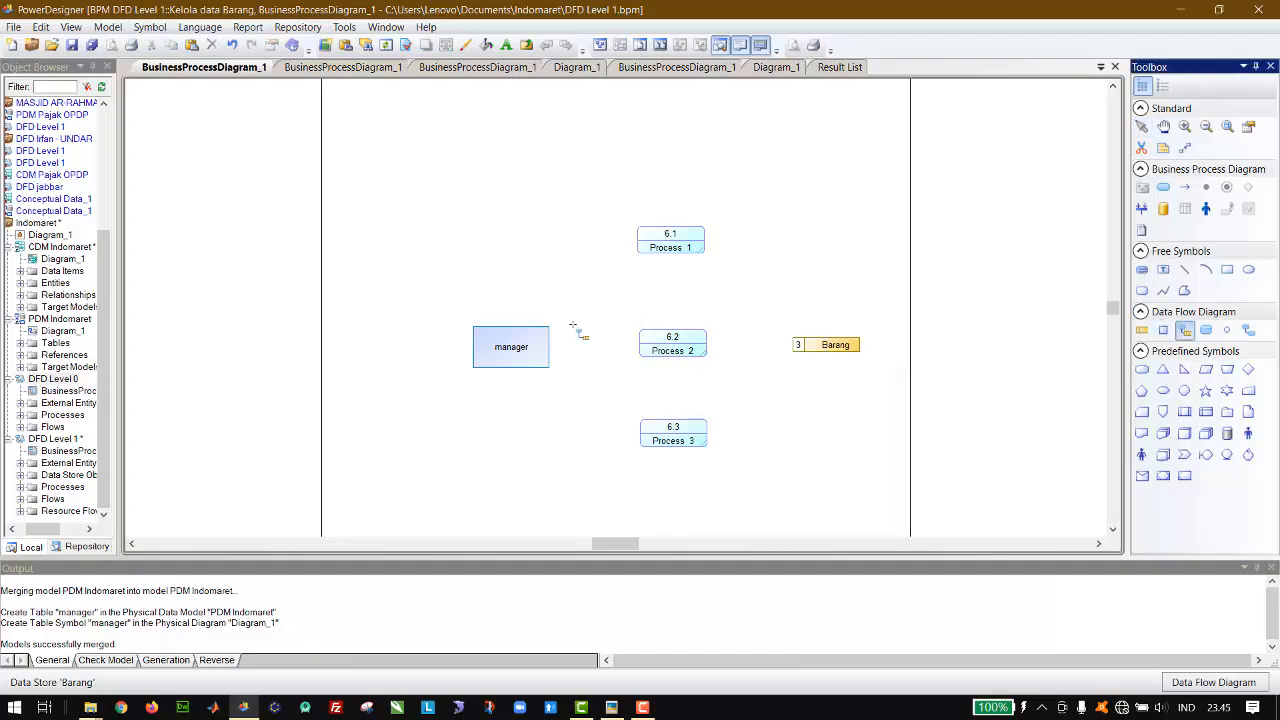
mouse_move(695, 248)
mouse_down()
mouse_move(822, 310)
mouse_move(838, 350)
mouse_move(690, 250)
mouse_up()
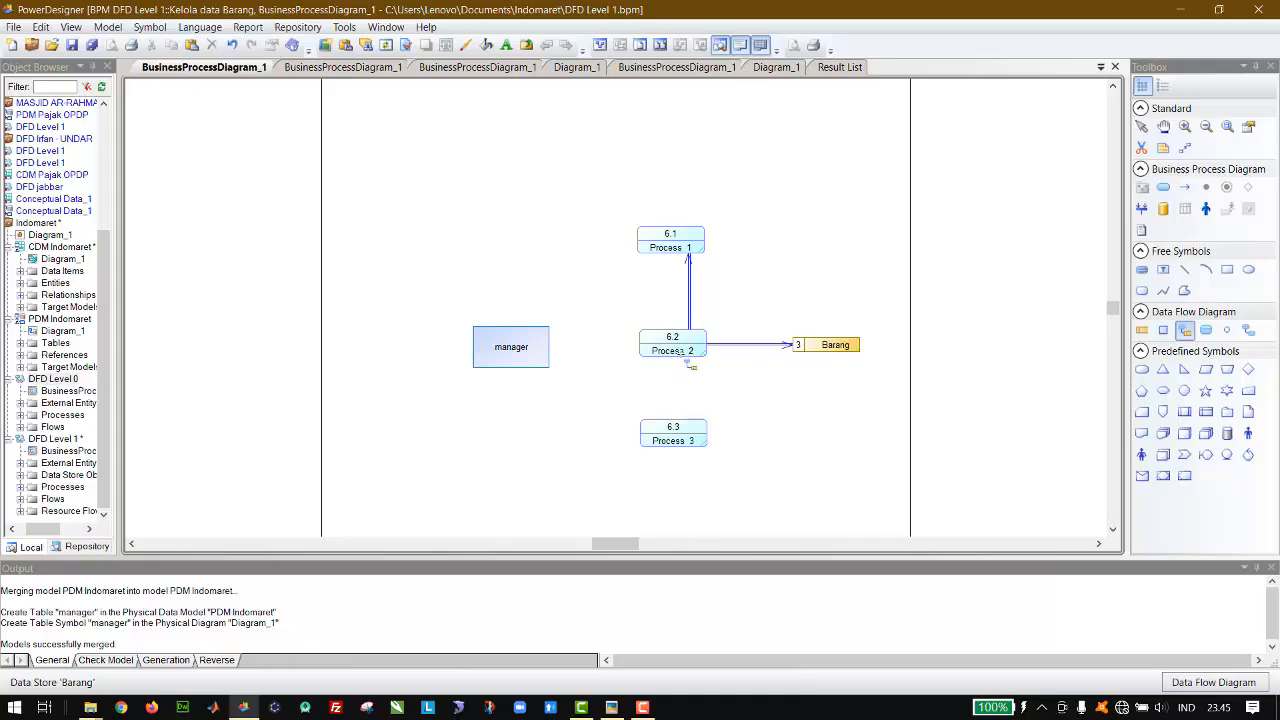
drag(828, 348, 676, 341)
drag(664, 434, 661, 338)
mouse_move(688, 438)
mouse_down()
mouse_move(832, 352)
mouse_move(824, 344)
mouse_move(694, 435)
mouse_up()
click(1141, 126)
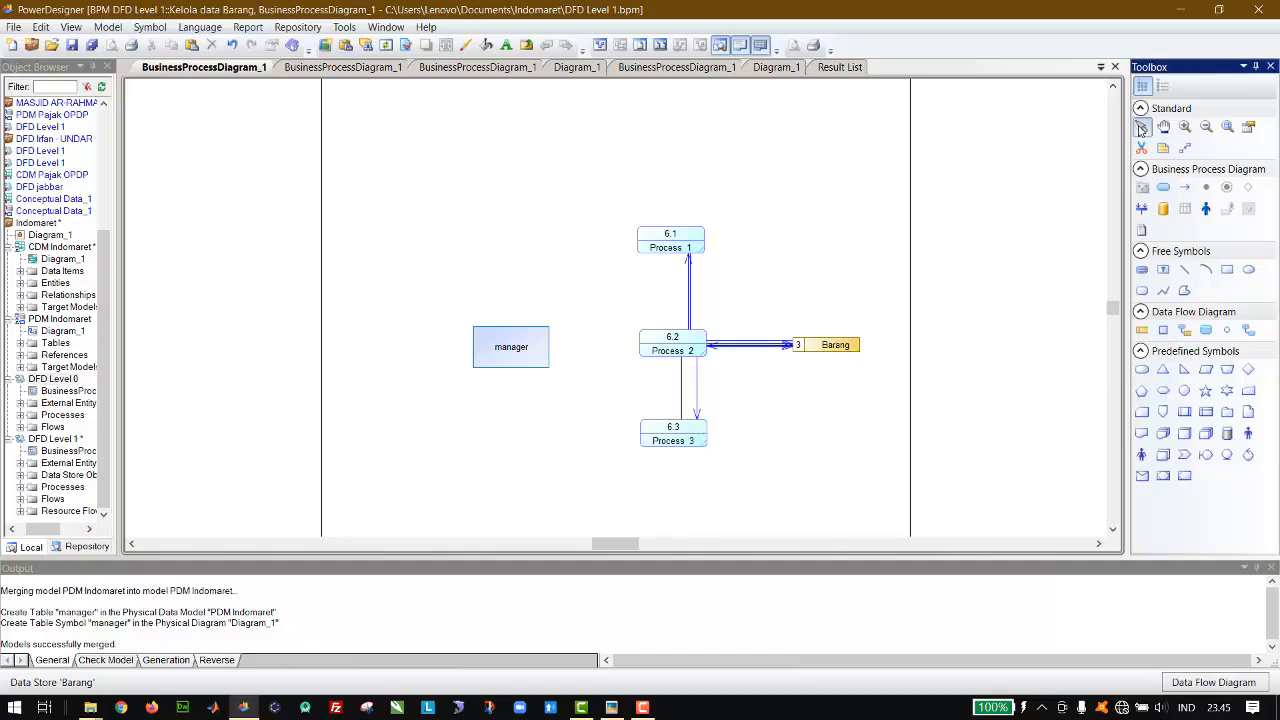
Step: Try to reroute the flow from Barang to process 6.1 by moving its corner above the data store
click(690, 305)
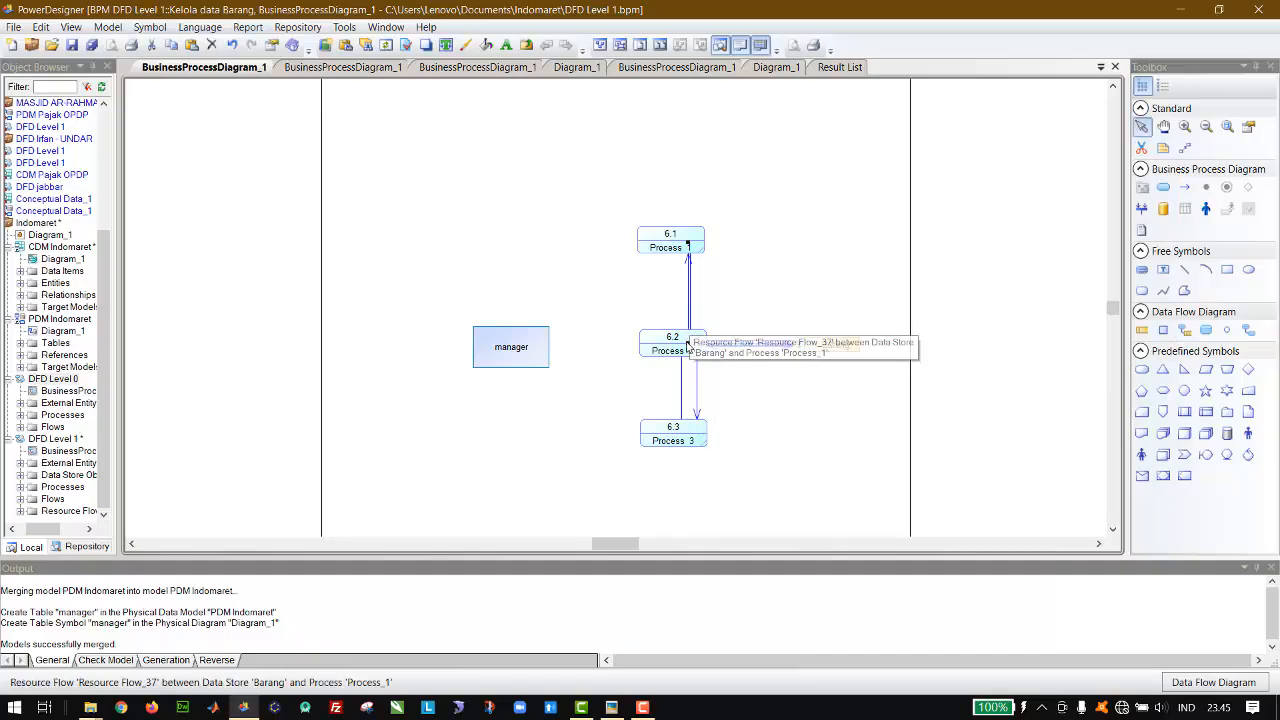
drag(690, 347, 826, 247)
key(ctrl+z)
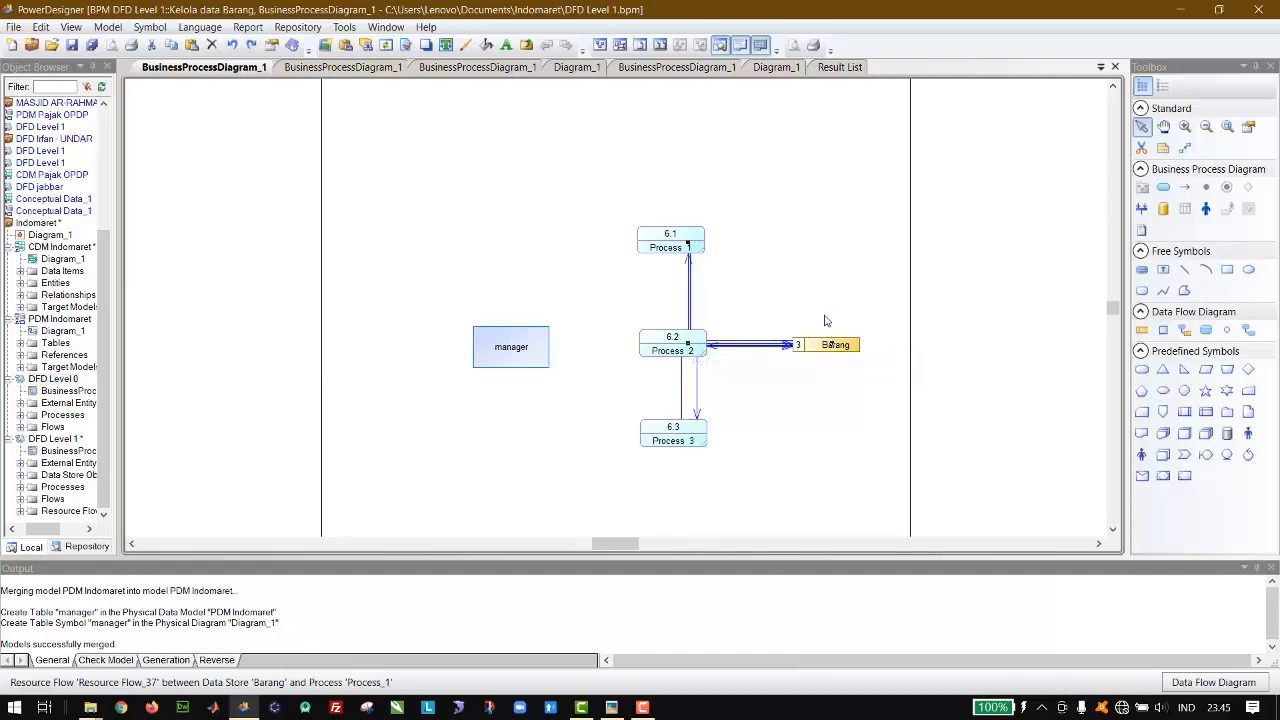
Step: Increase the height of the Barang data store symbol and nudge it level with the middle process
click(822, 346)
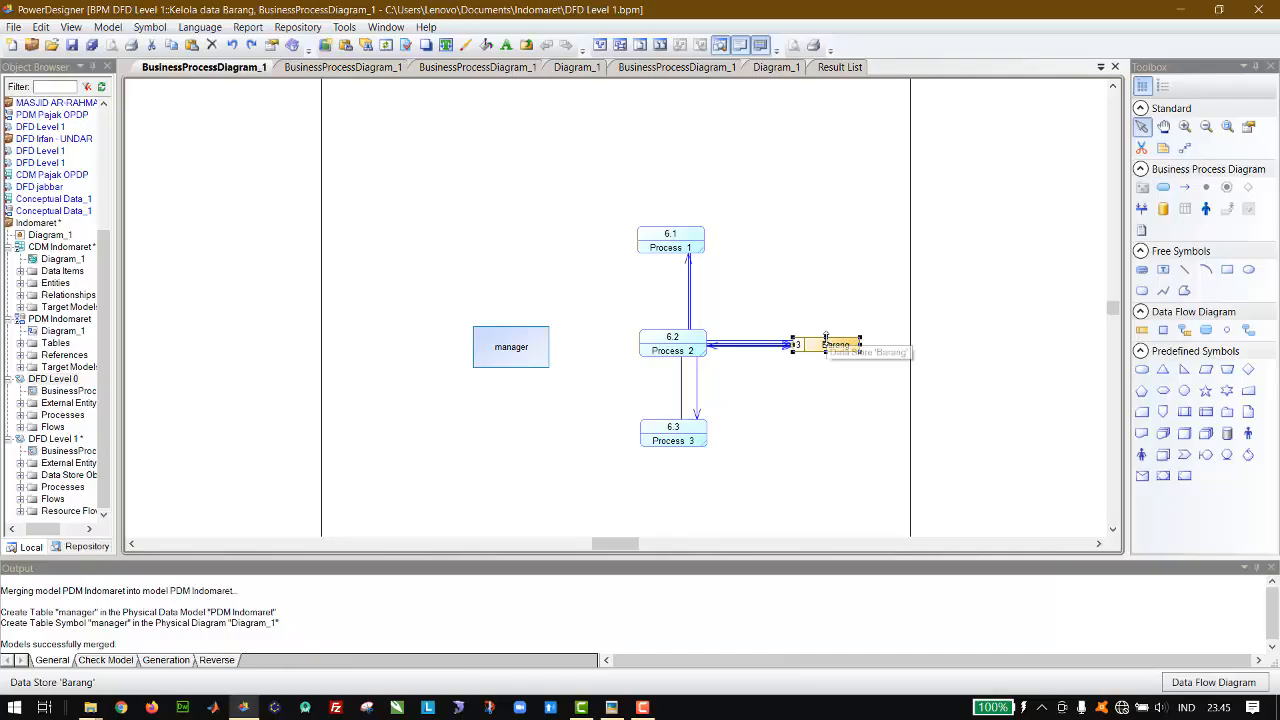
drag(826, 337, 826, 322)
key(Down)
key(Down)
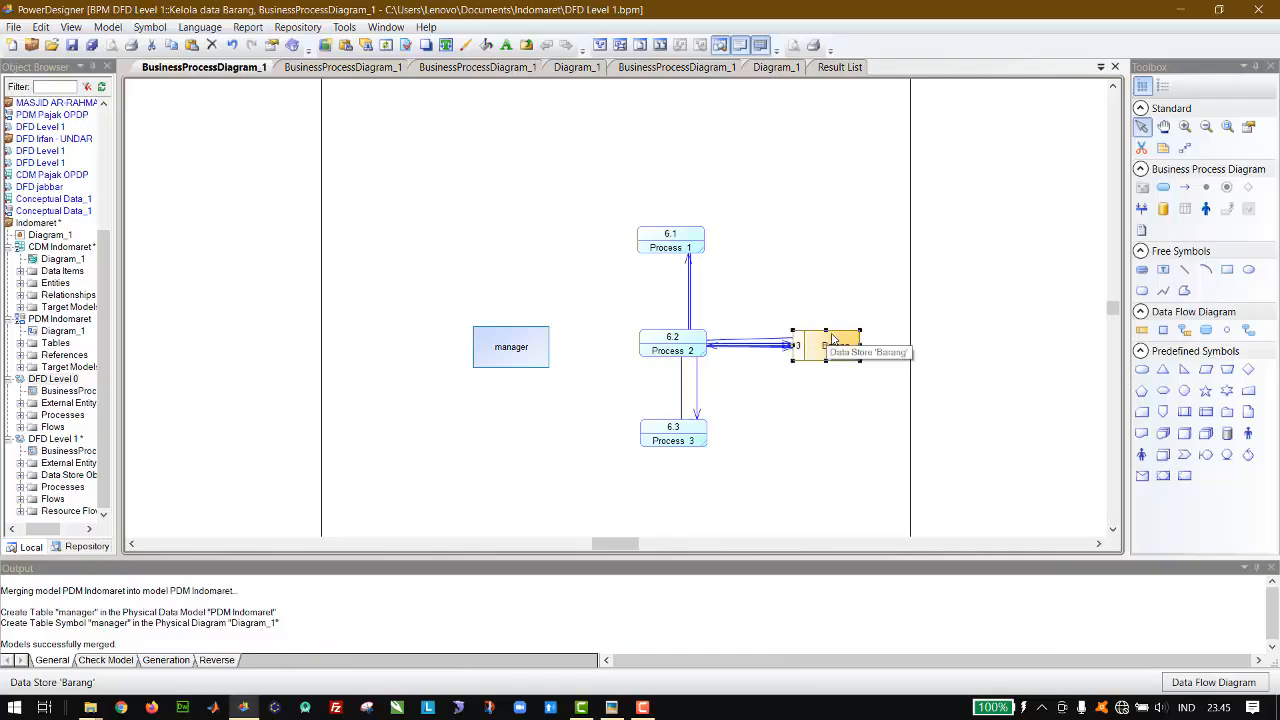
Step: Reroute both flows between process 6.3 and Barang as separate right-angled paths running below the data store
click(766, 344)
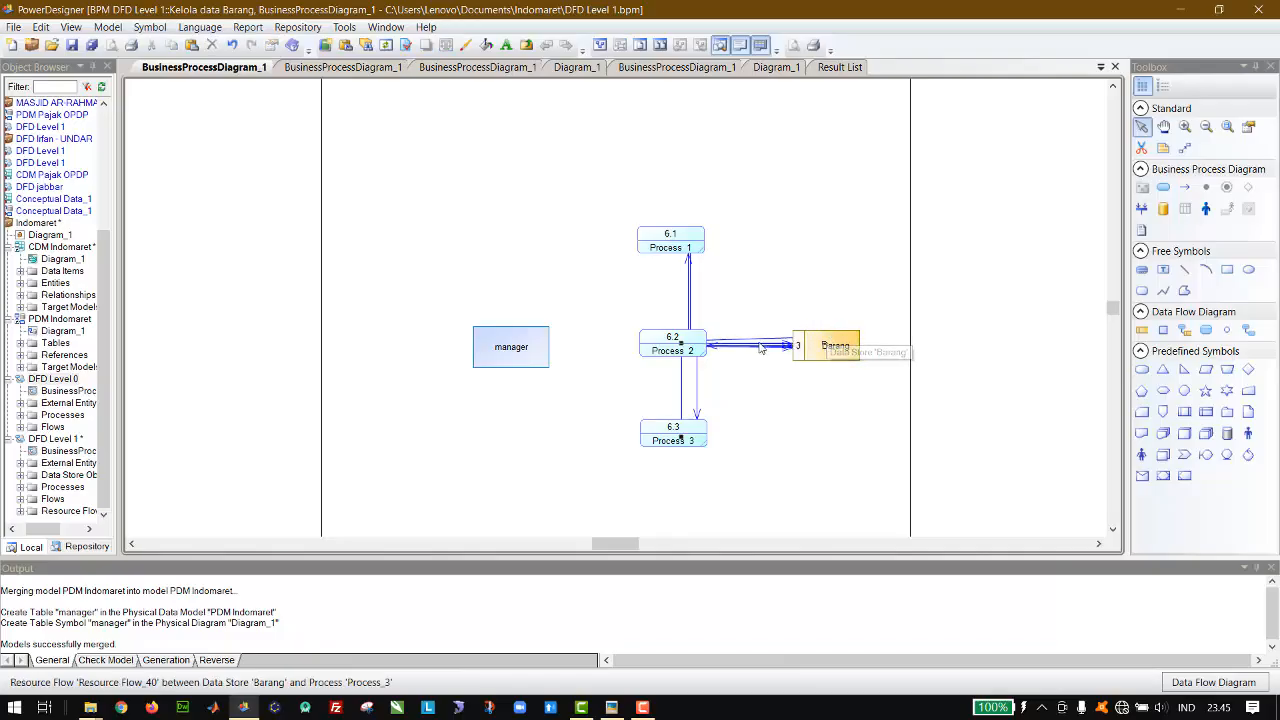
drag(682, 345, 836, 446)
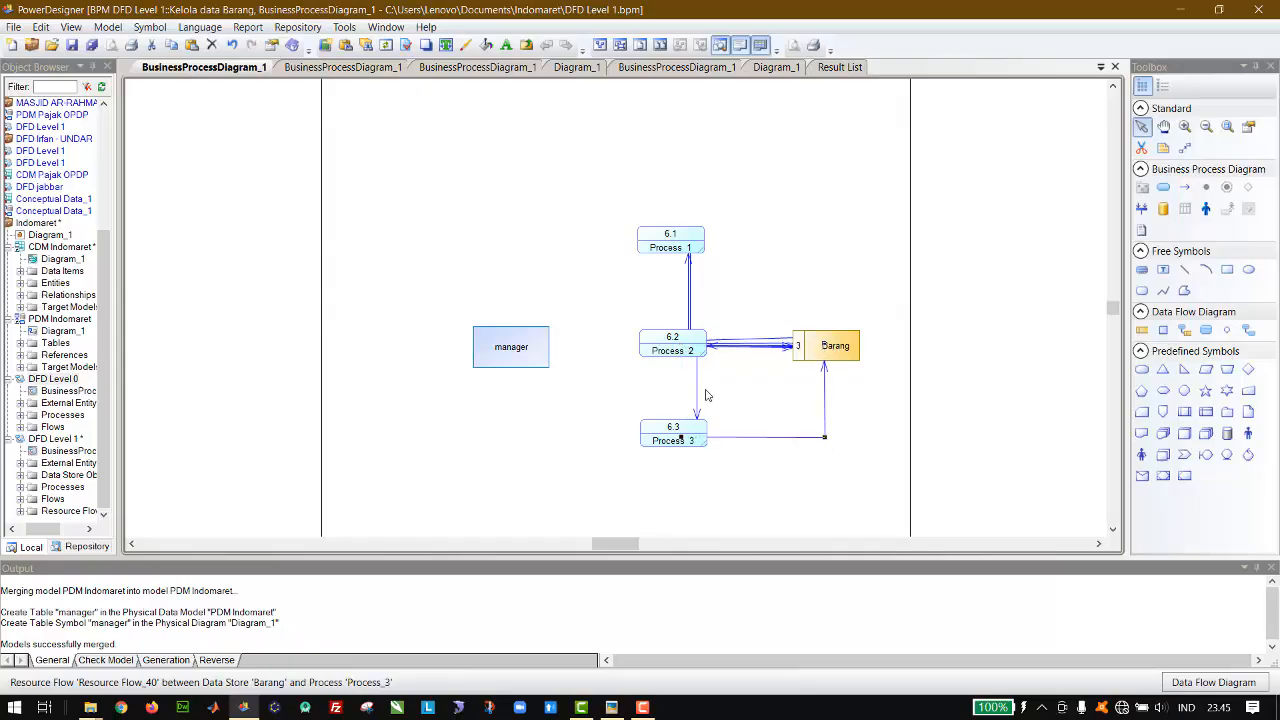
drag(697, 341, 853, 421)
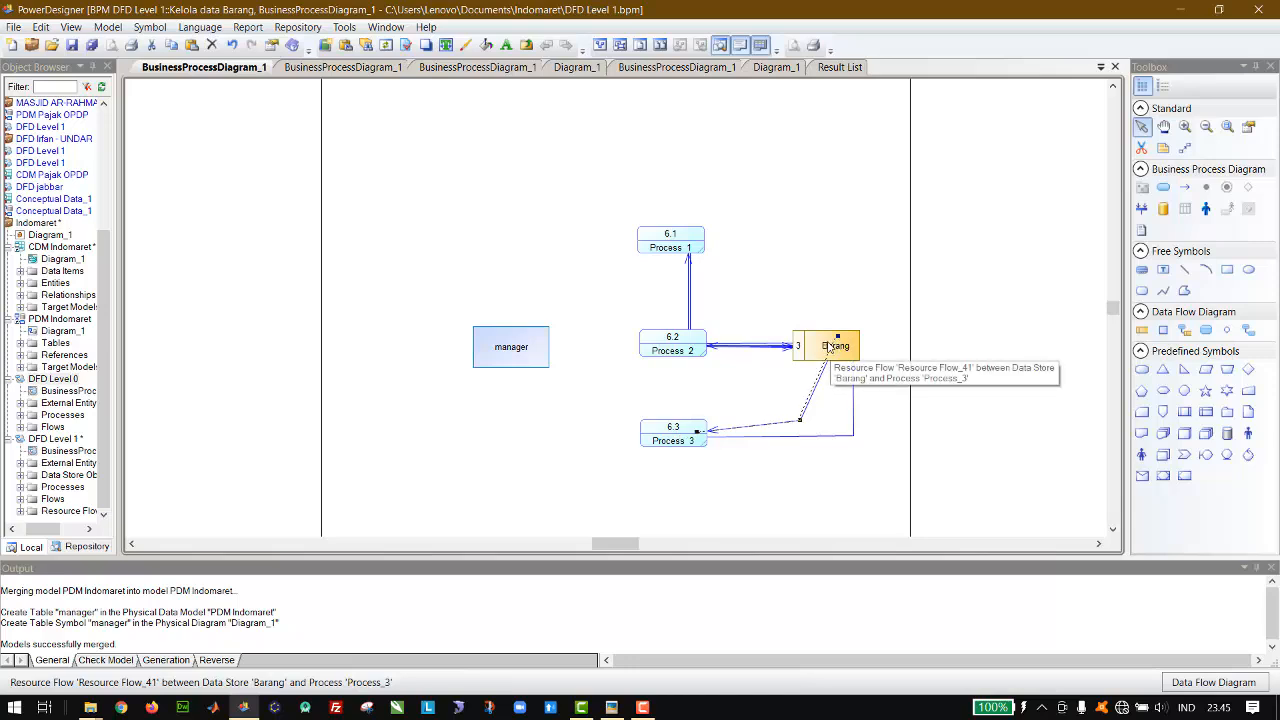
drag(836, 337, 822, 349)
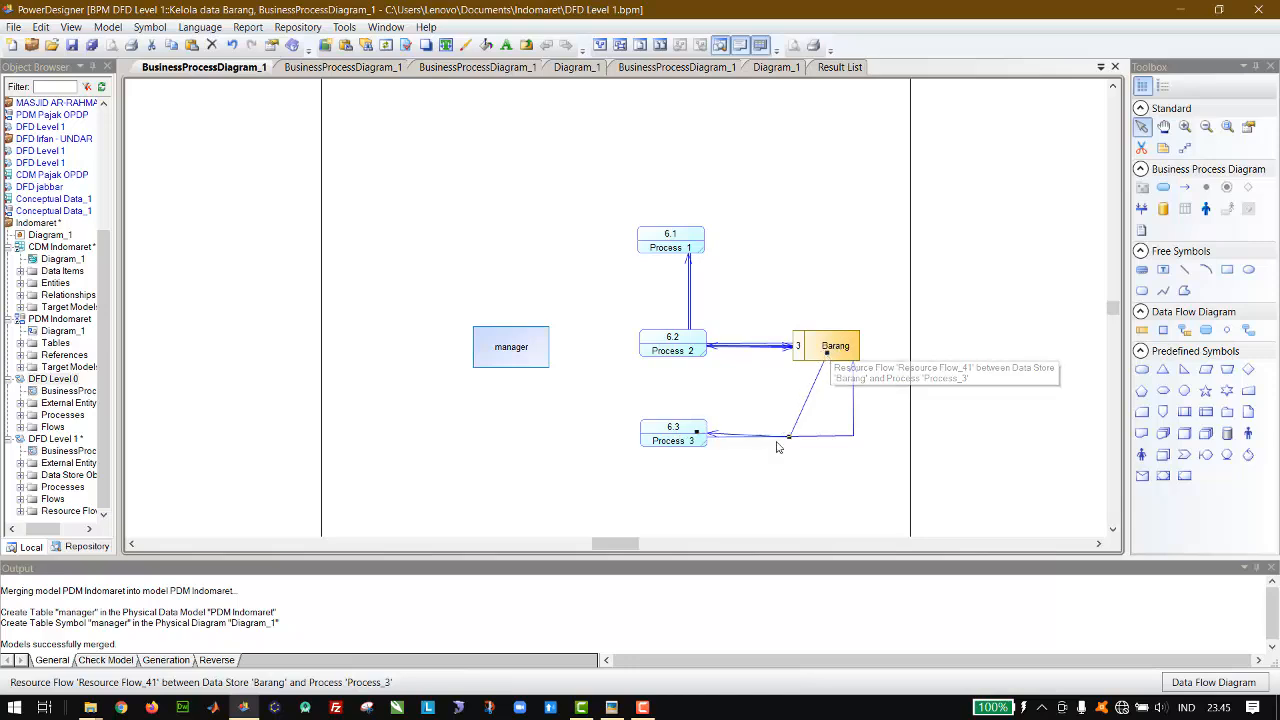
mouse_move(789, 440)
mouse_down()
mouse_move(822, 433)
mouse_move(813, 424)
mouse_move(803, 445)
mouse_up()
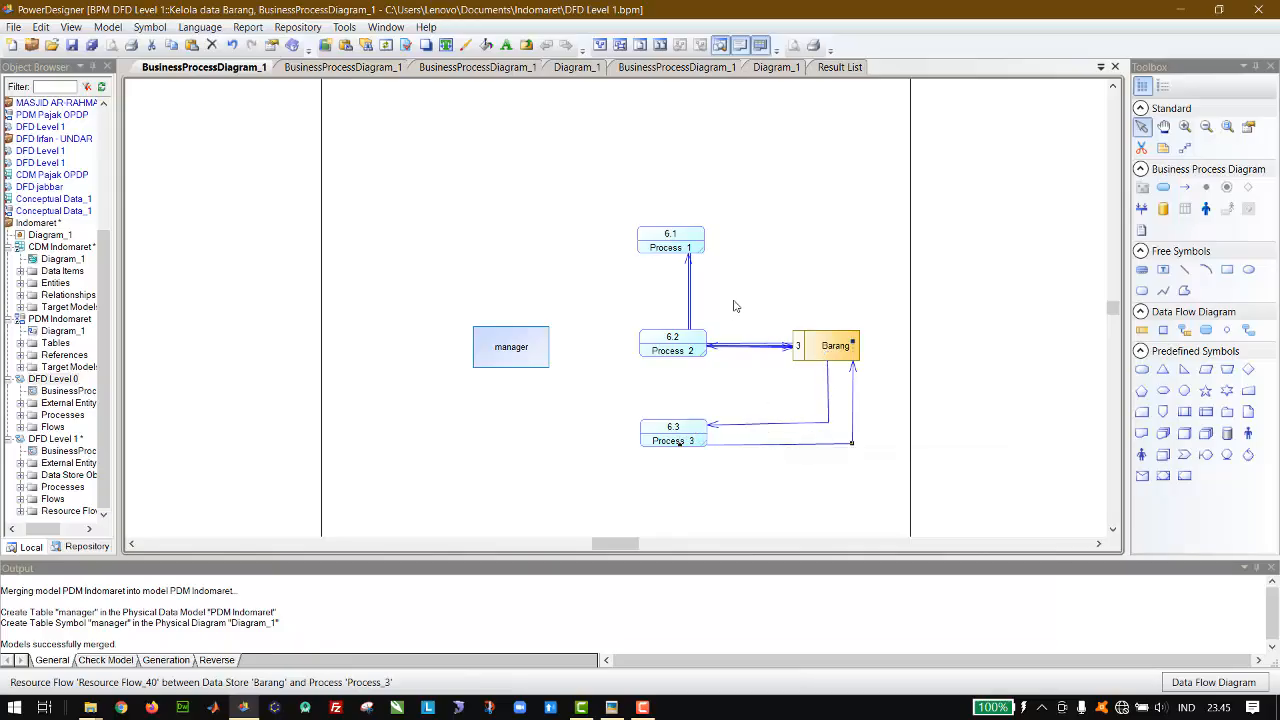
Step: Reroute both flows between process 6.1 and Barang above the data store, and space apart the two flows of process 6.2
drag(724, 348, 733, 356)
drag(691, 336, 855, 248)
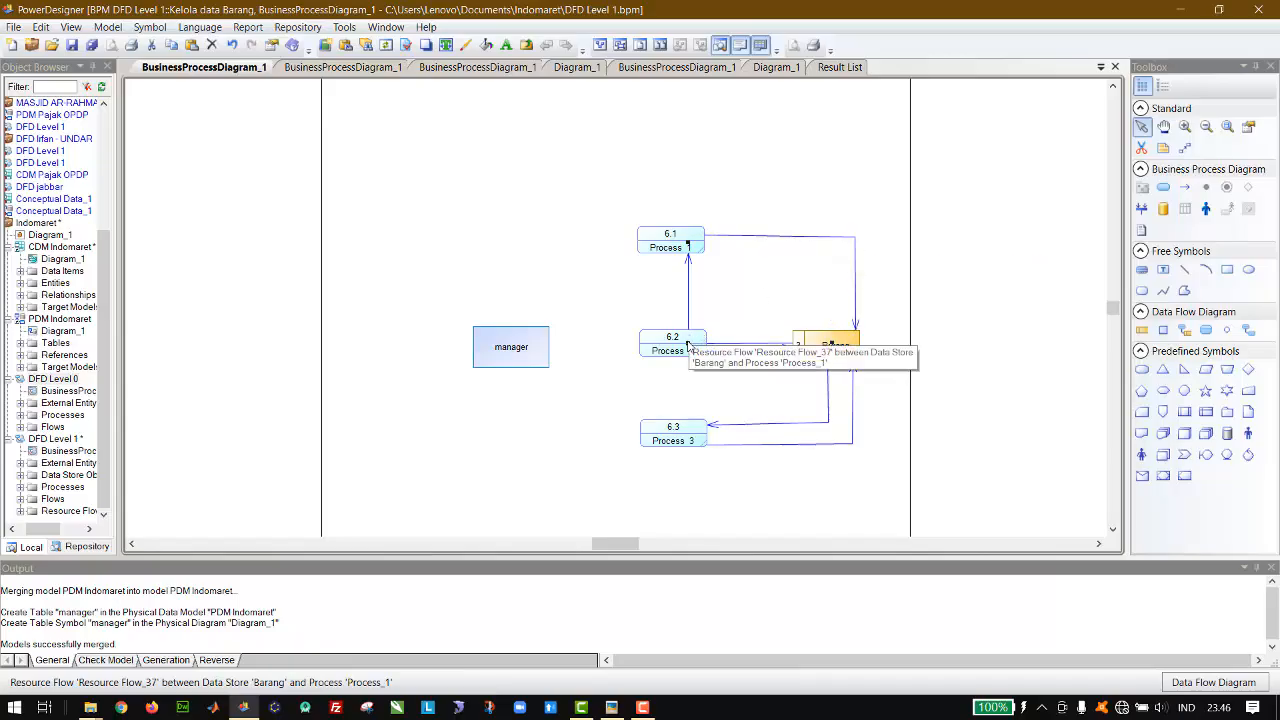
drag(813, 277, 828, 257)
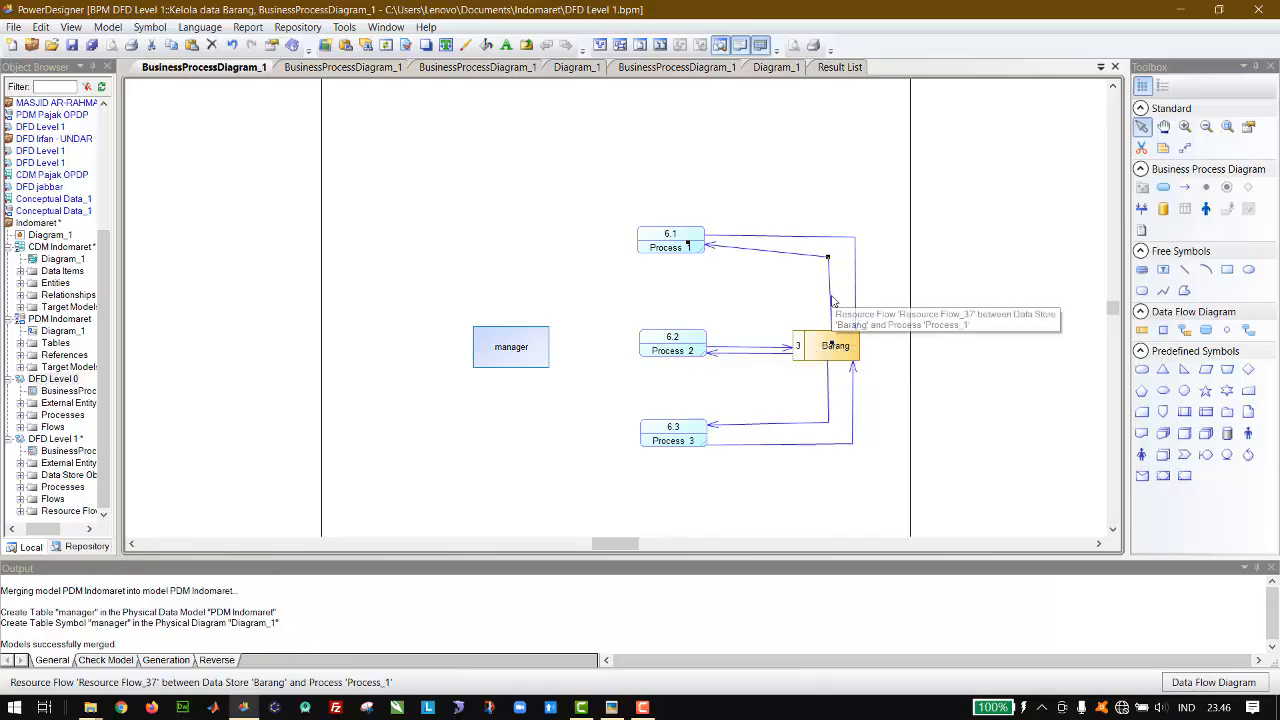
drag(816, 300, 807, 301)
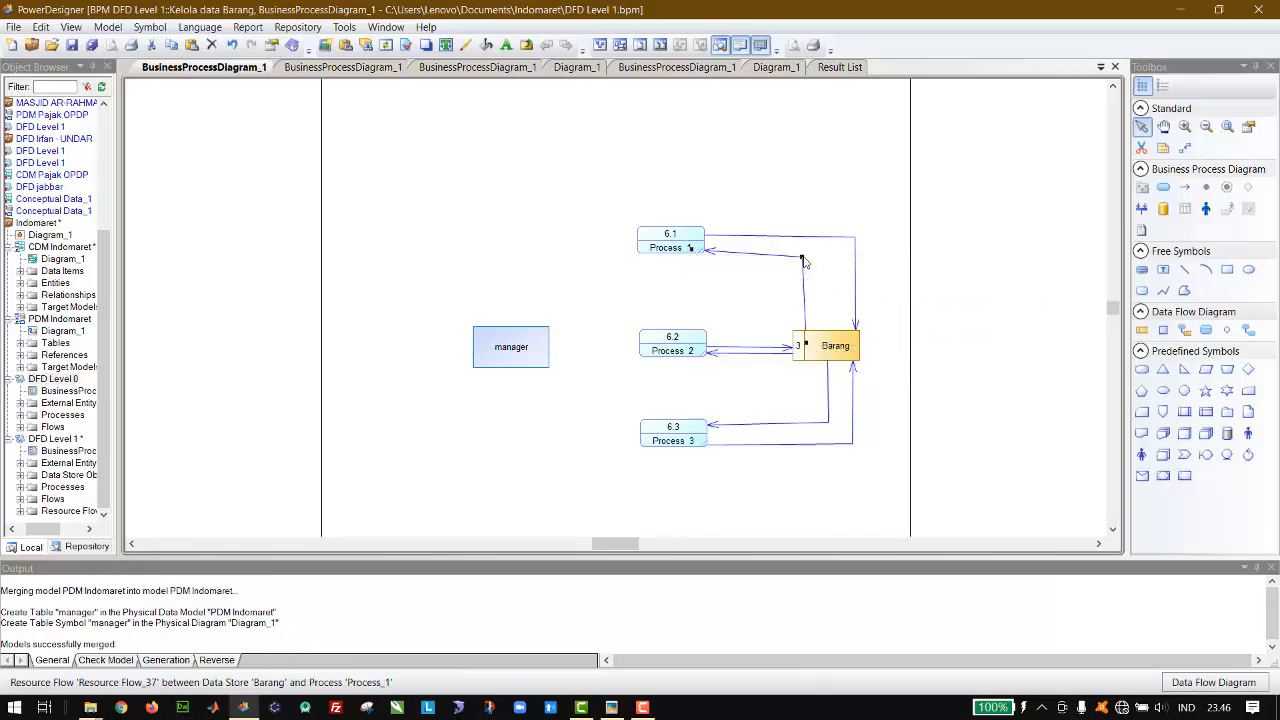
drag(803, 260, 808, 254)
drag(769, 348, 772, 336)
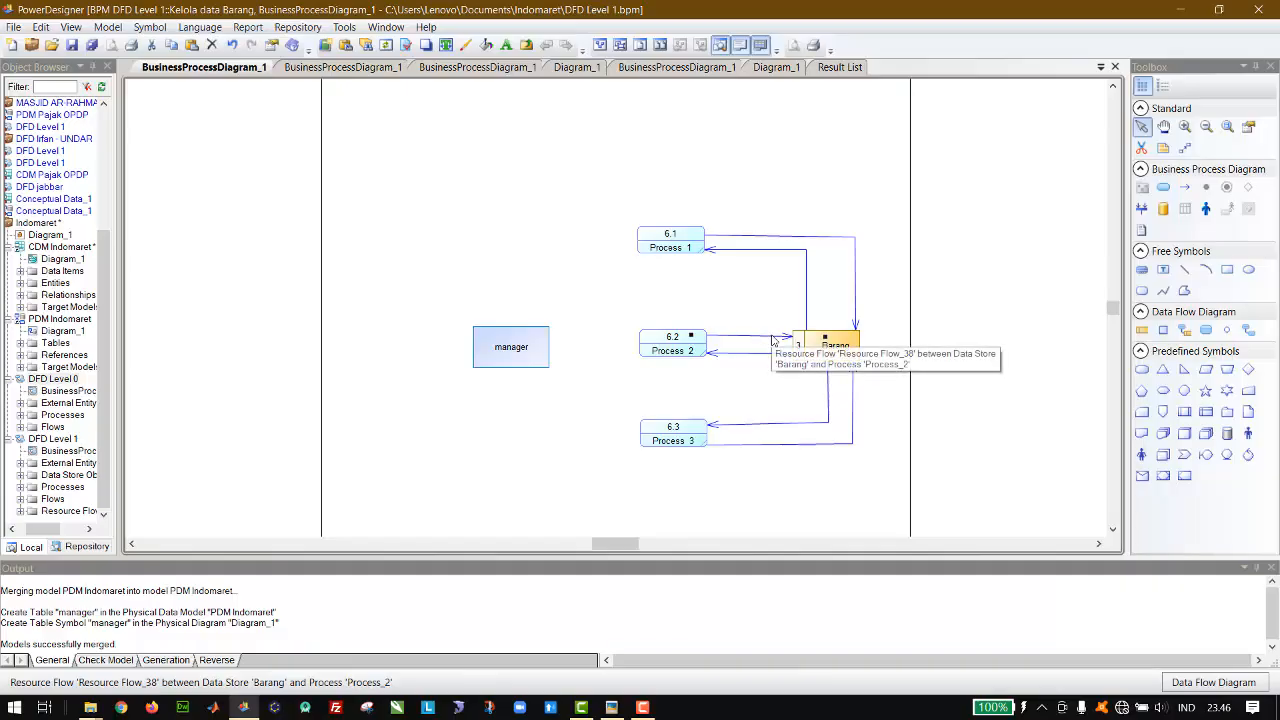
Step: Draw flows in both directions between manager and each of the three processes
click(1249, 331)
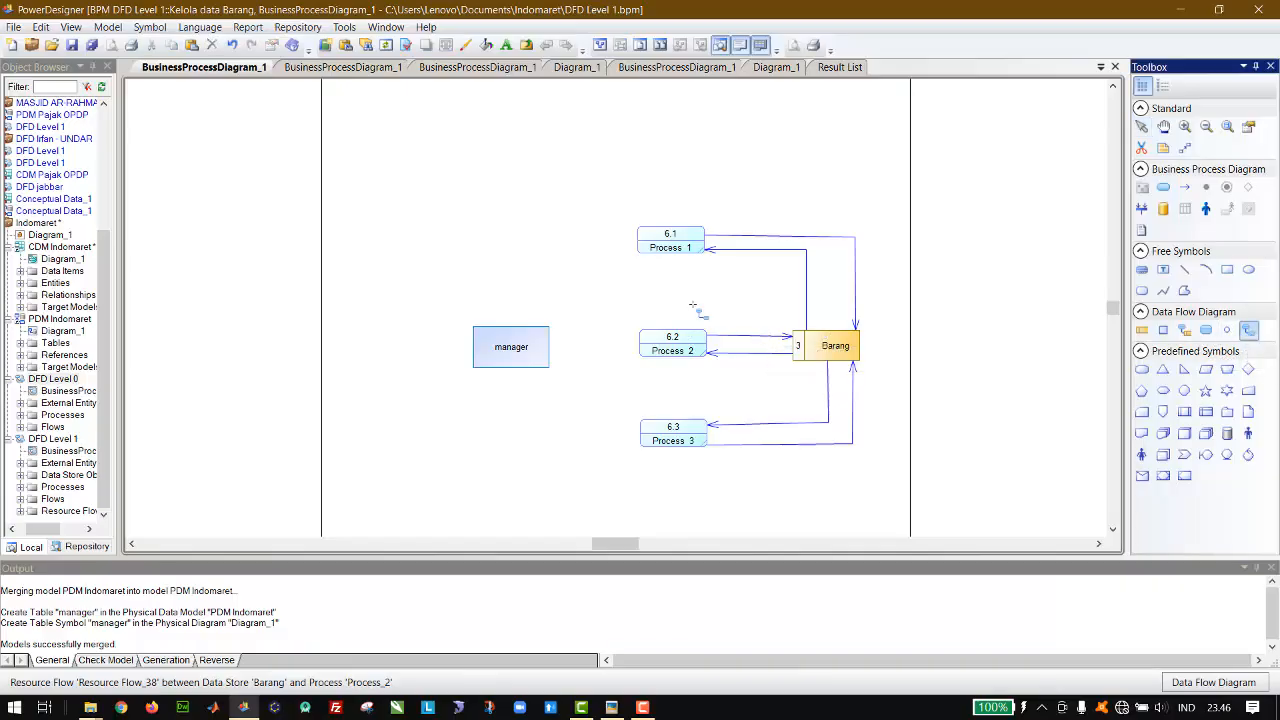
mouse_move(540, 345)
mouse_down()
mouse_move(612, 257)
mouse_move(660, 234)
mouse_move(539, 335)
mouse_move(692, 344)
mouse_move(515, 345)
mouse_up()
mouse_move(515, 345)
mouse_down()
mouse_move(693, 448)
mouse_move(530, 360)
mouse_up()
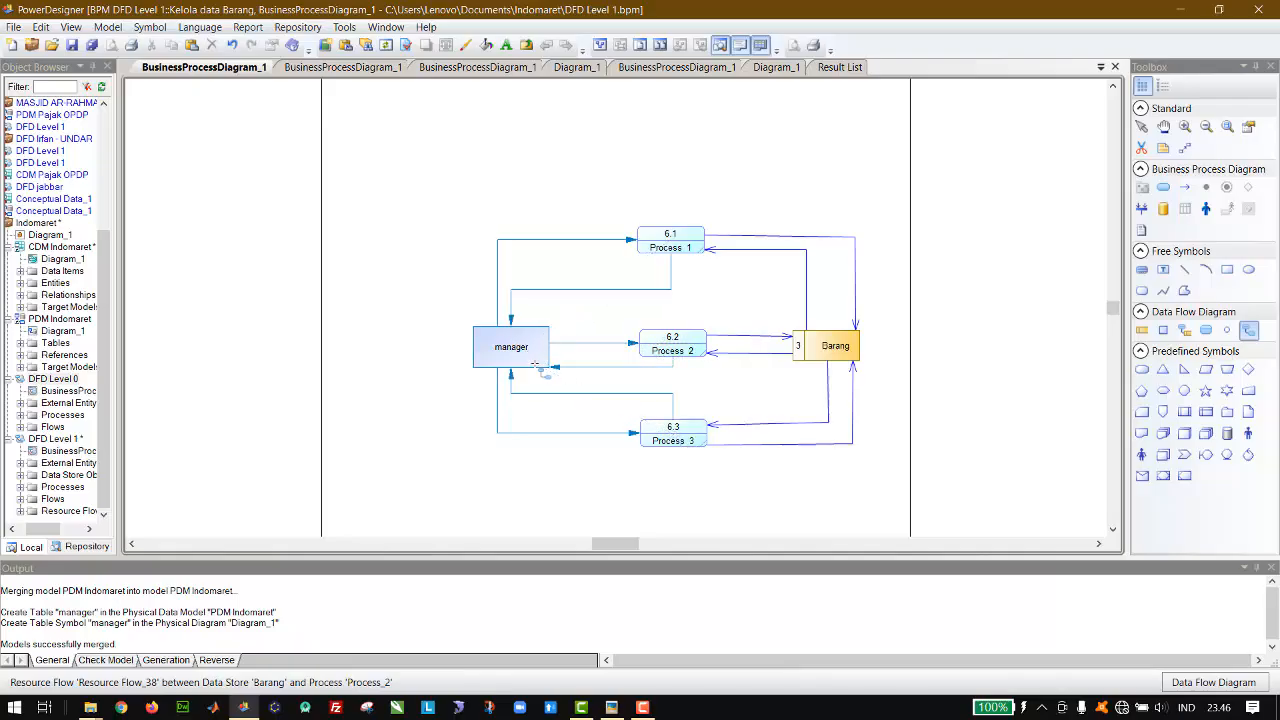
click(1142, 127)
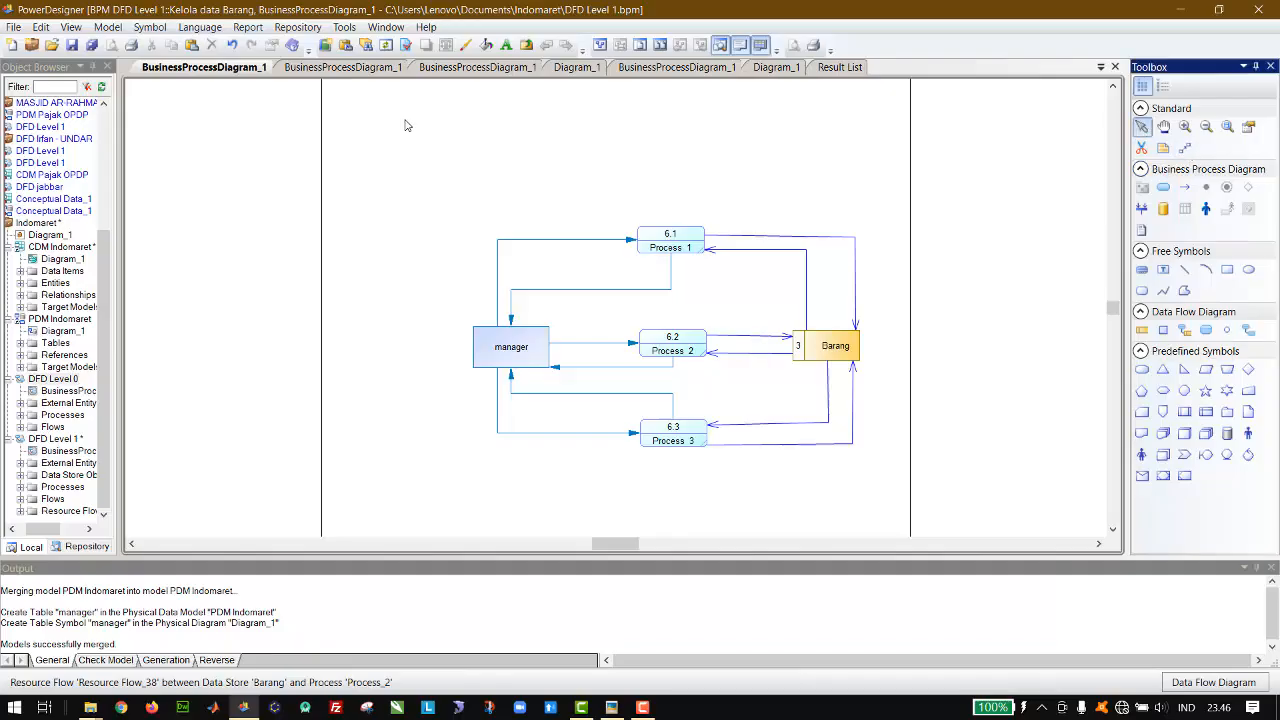
Step: Copy the Data barang label beside Kelola data Barang in the DFD Level 1 diagram and paste it into the Kelola data Barang sub-diagram
click(343, 70)
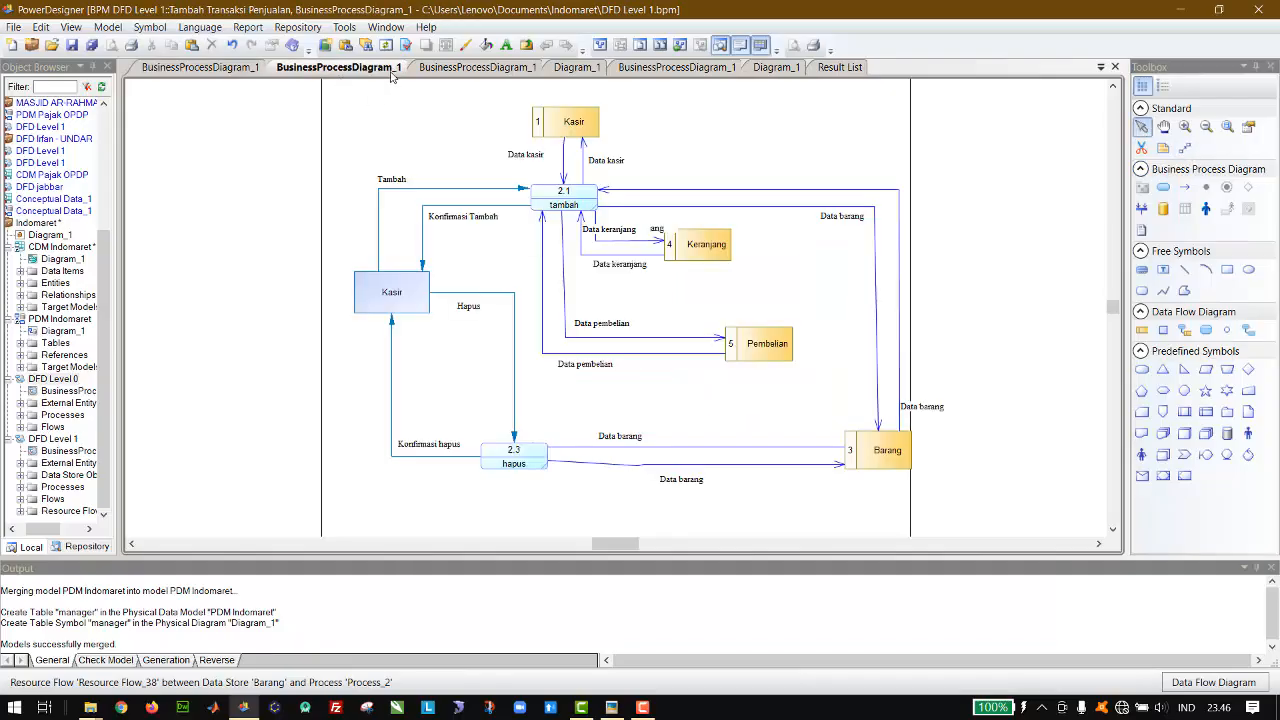
click(433, 70)
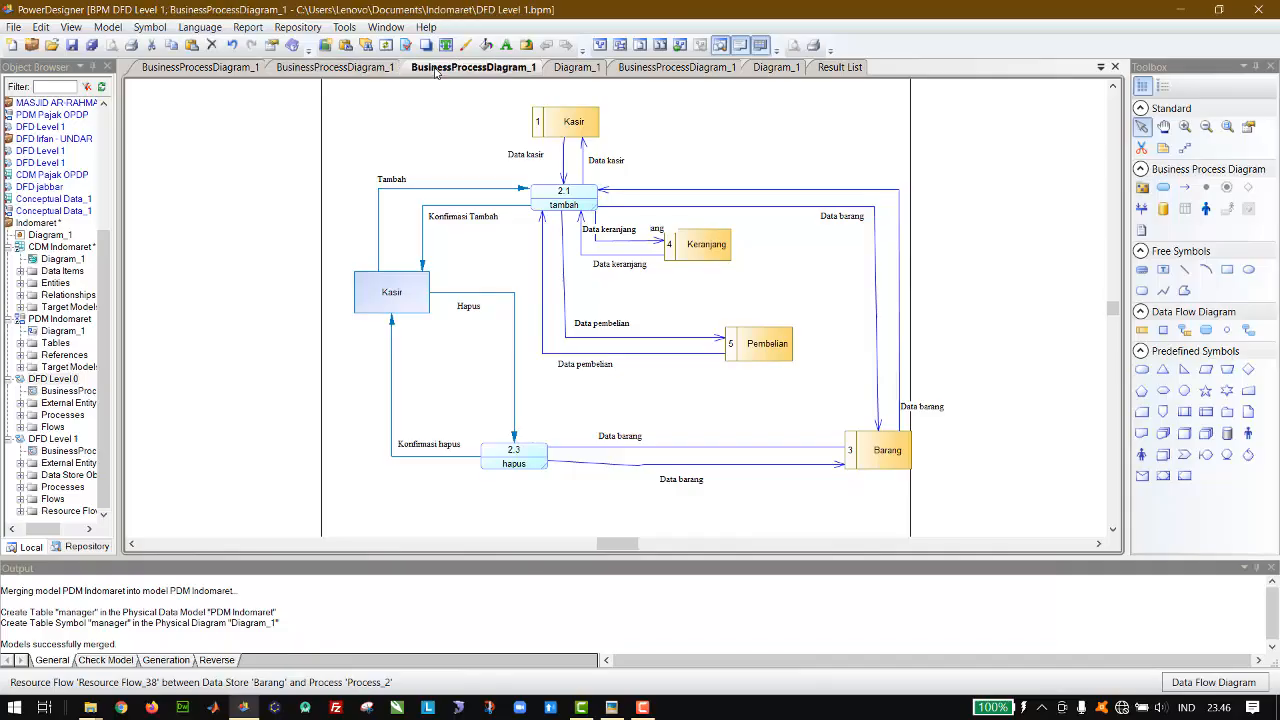
click(746, 396)
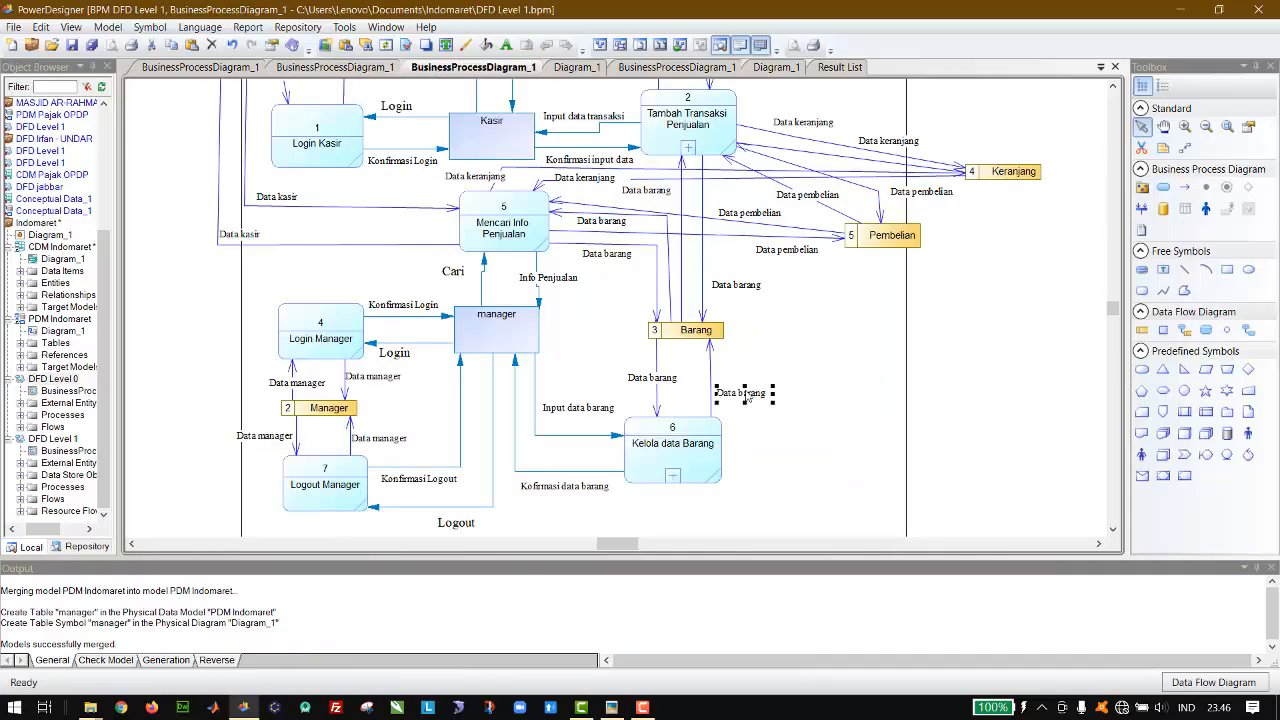
click(200, 67)
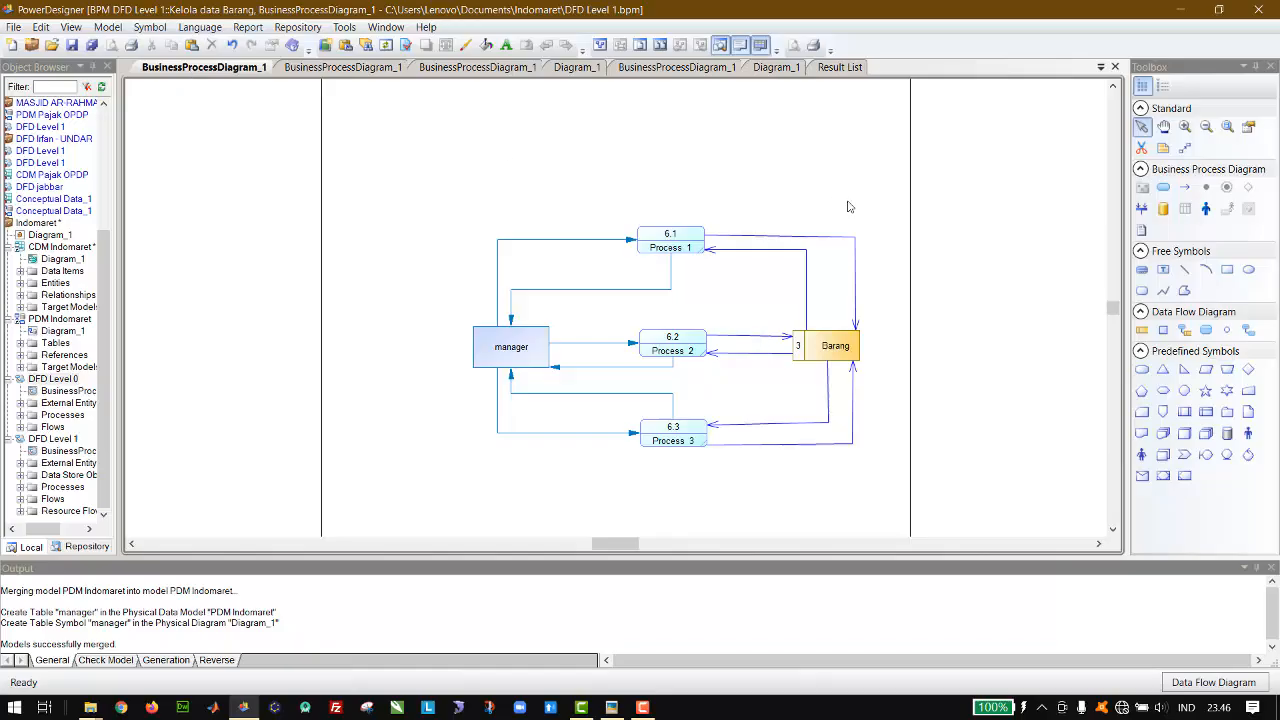
key(ctrl+v)
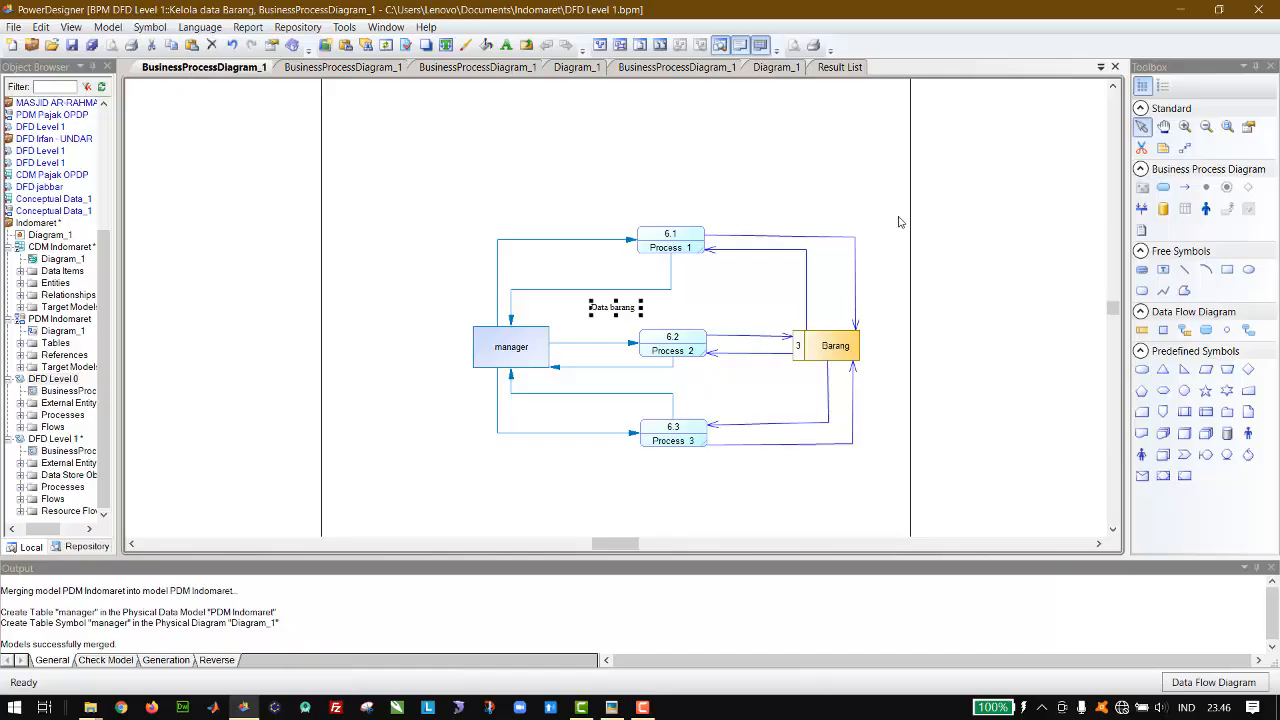
Step: Place copies of the Data barang label on all six flows between the processes and Barang, and delete the surplus copy
drag(630, 308, 820, 238)
key(ctrl+v)
drag(630, 313, 788, 271)
drag(629, 318, 759, 336)
drag(630, 316, 766, 375)
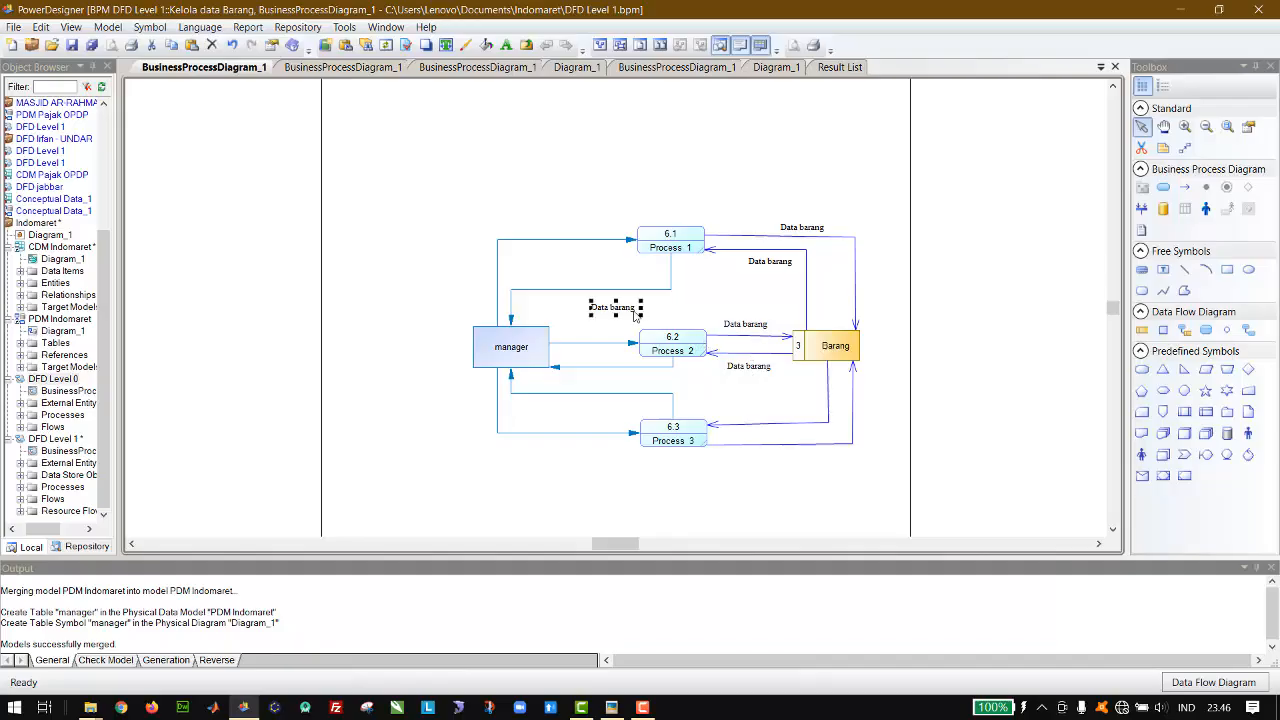
drag(633, 316, 813, 417)
drag(630, 318, 832, 445)
key(Delete)
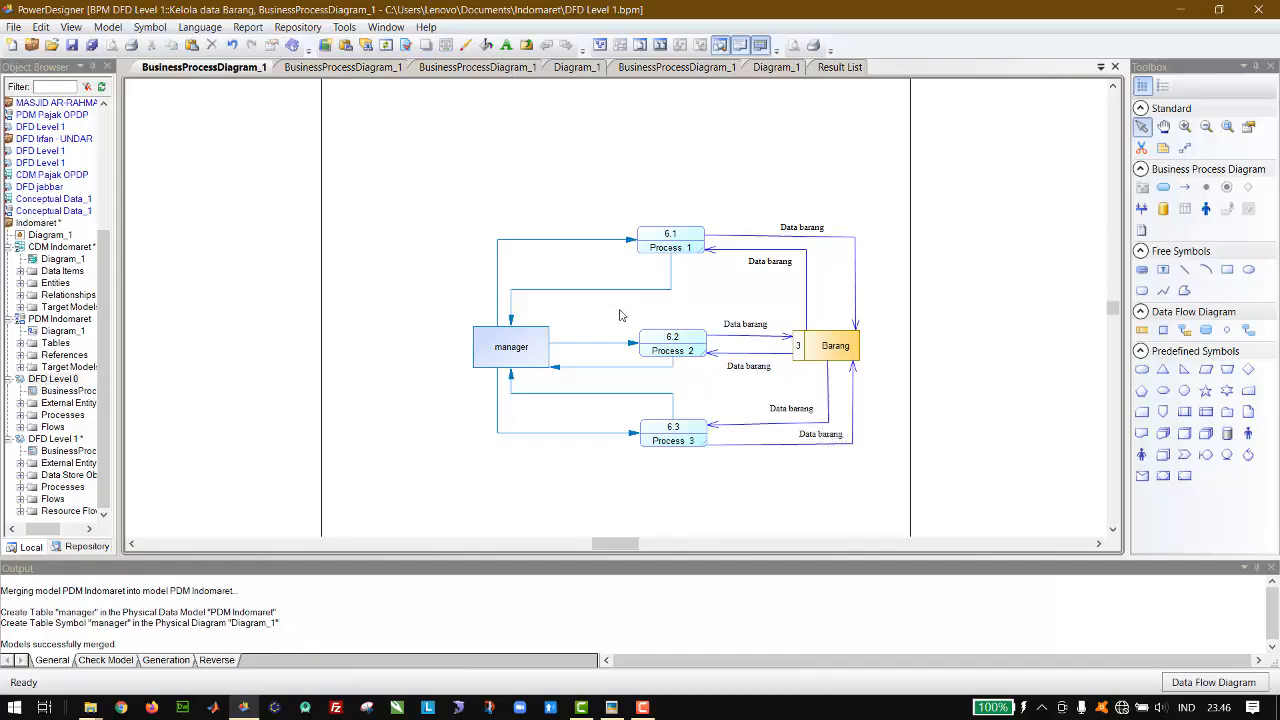
Step: Copy the Tambah flow label from the Tambah Transaksi Penjualan diagram and return to the Kelola data Barang sub-diagram
click(338, 68)
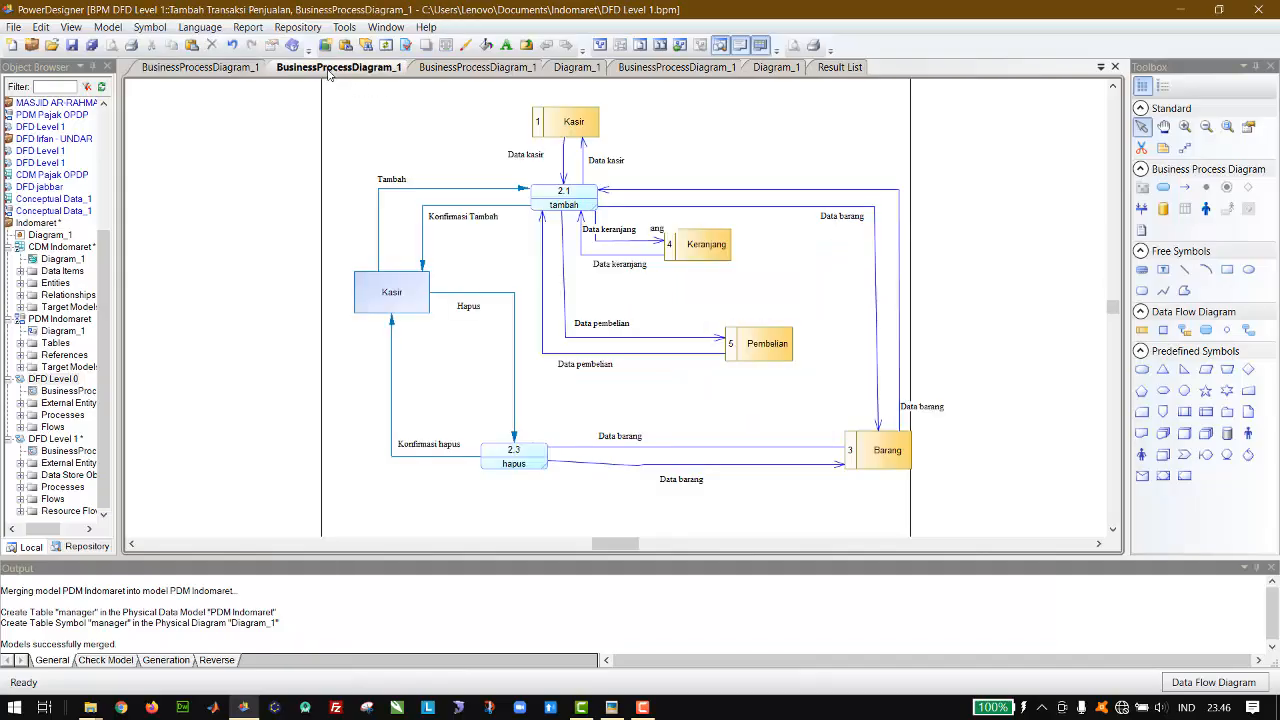
click(388, 180)
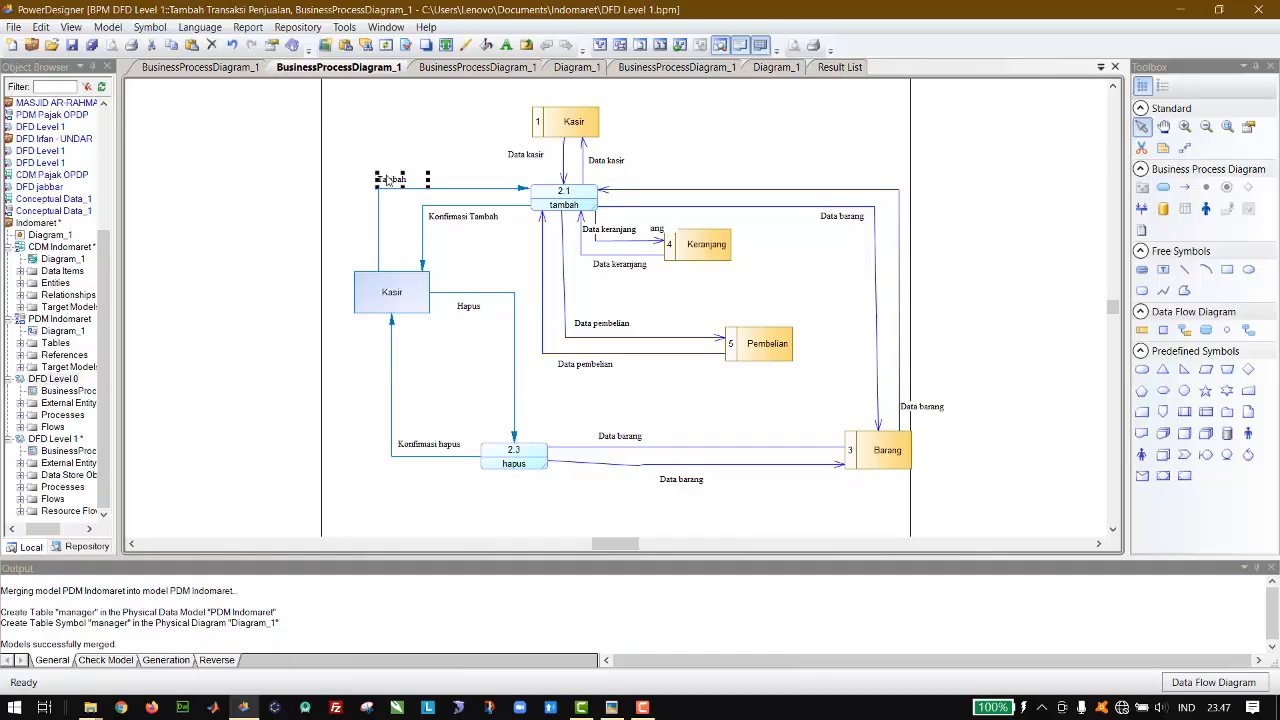
click(200, 67)
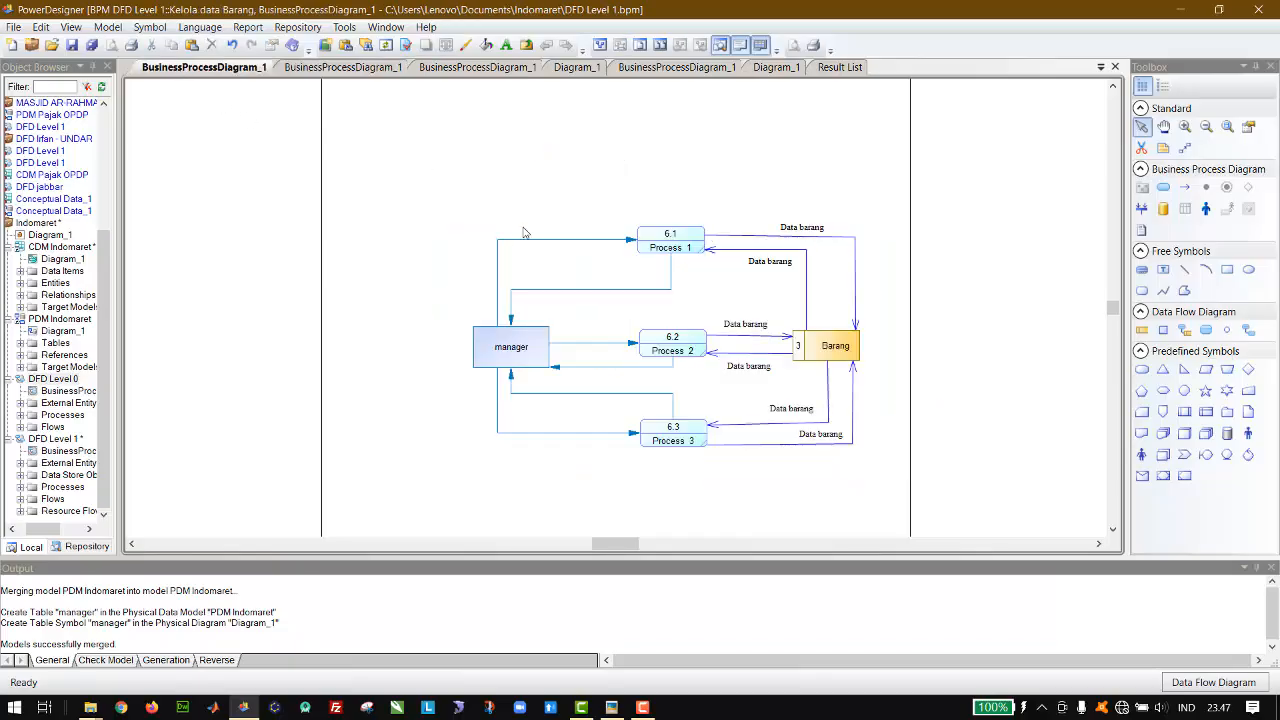
Step: Rename process 6.1 as Tambah barang, checking the process names in the Tambah Transaksi Penjualan diagram
double_click(676, 233)
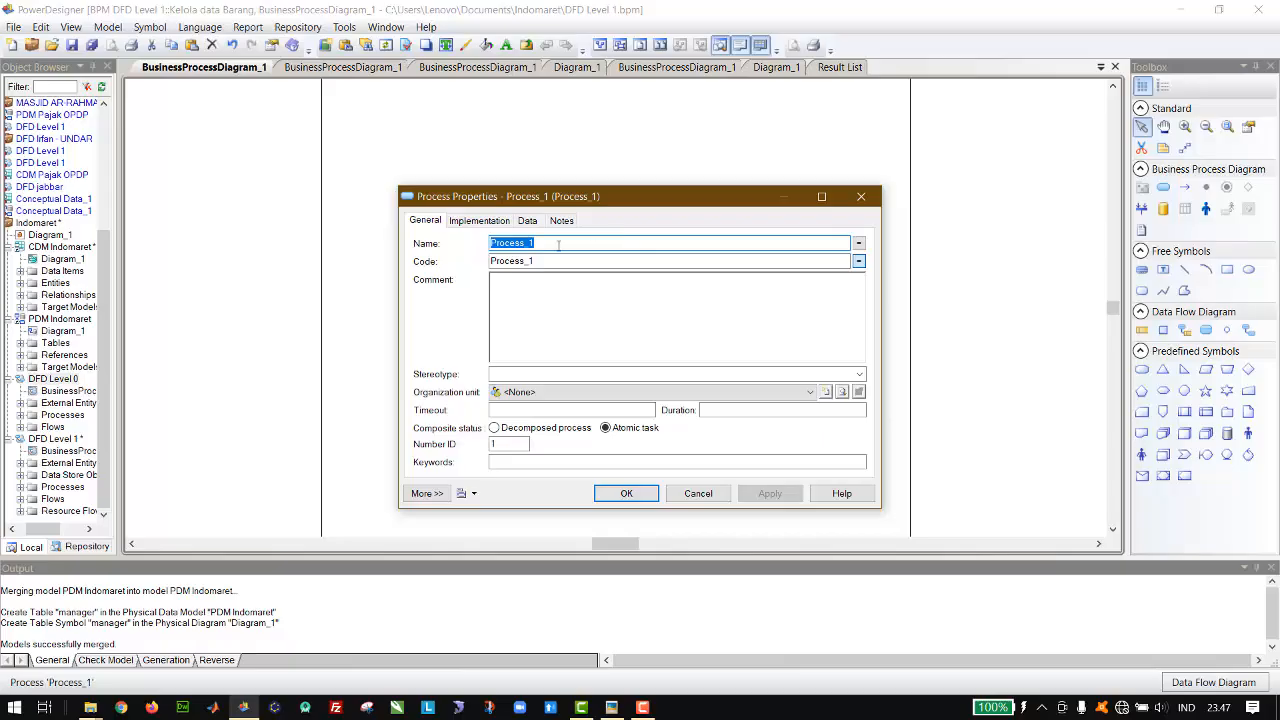
text(Tambah)
key(Return)
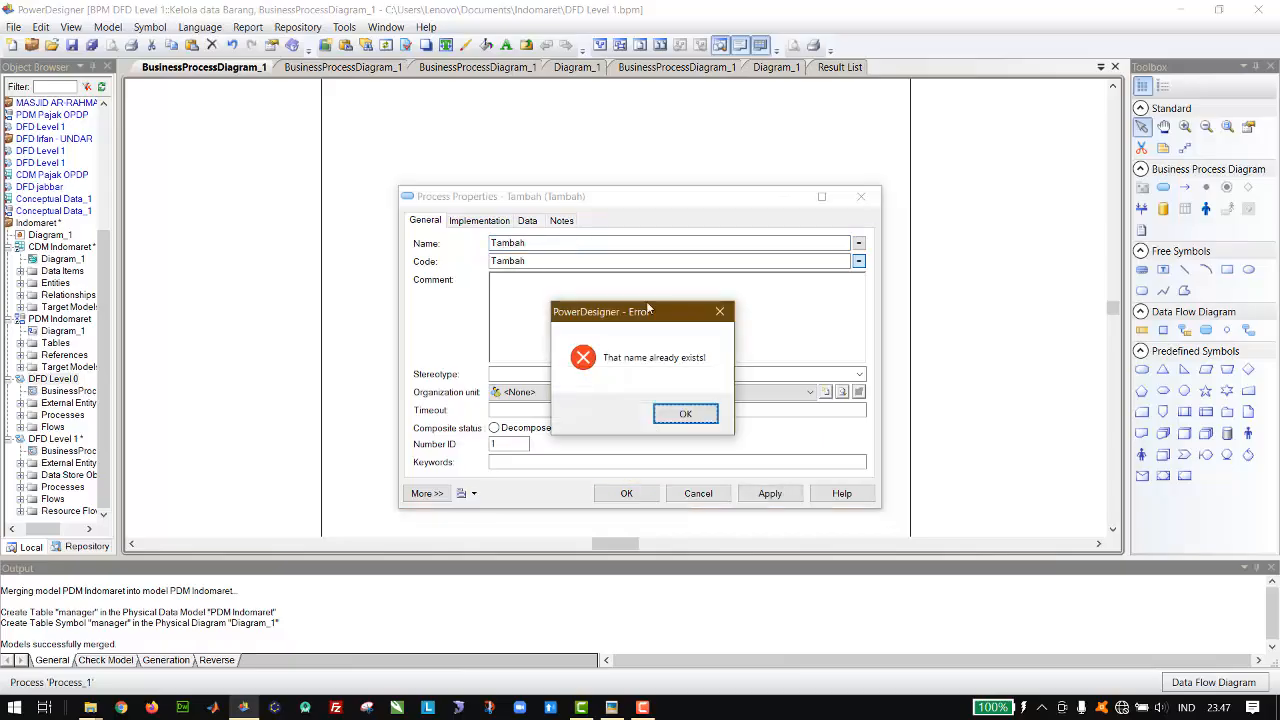
click(688, 411)
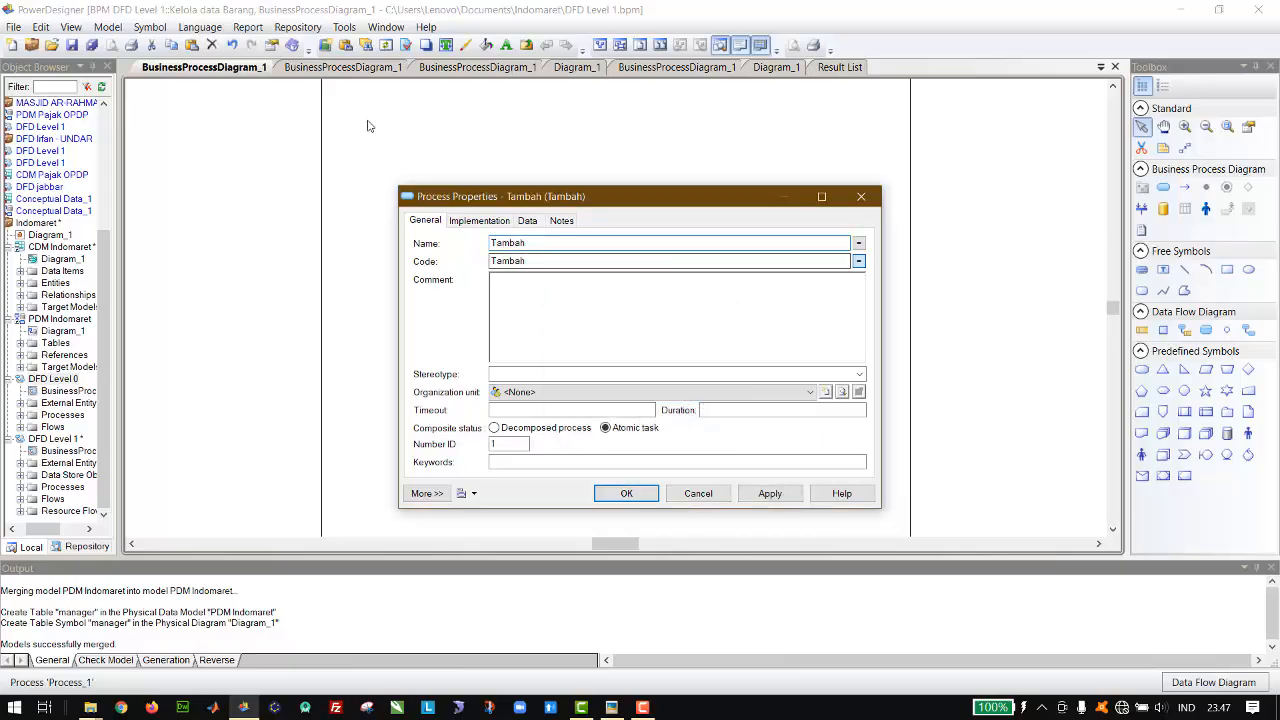
click(331, 71)
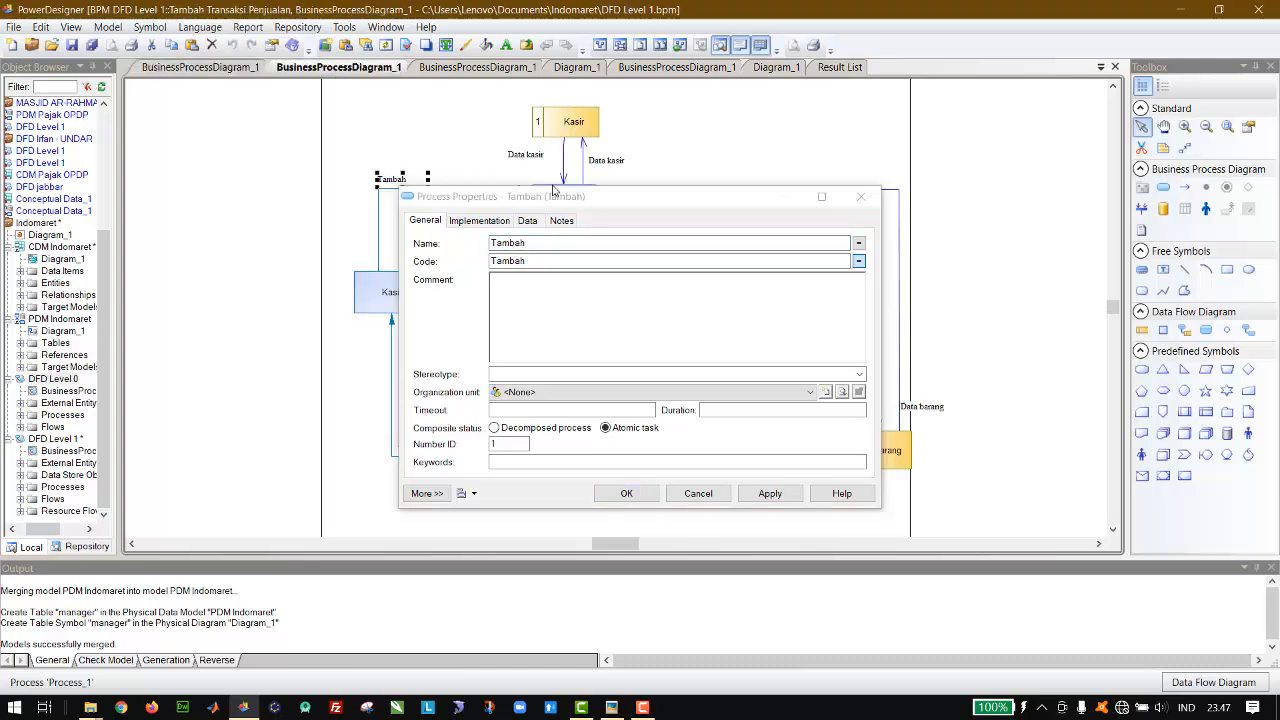
drag(553, 197, 727, 318)
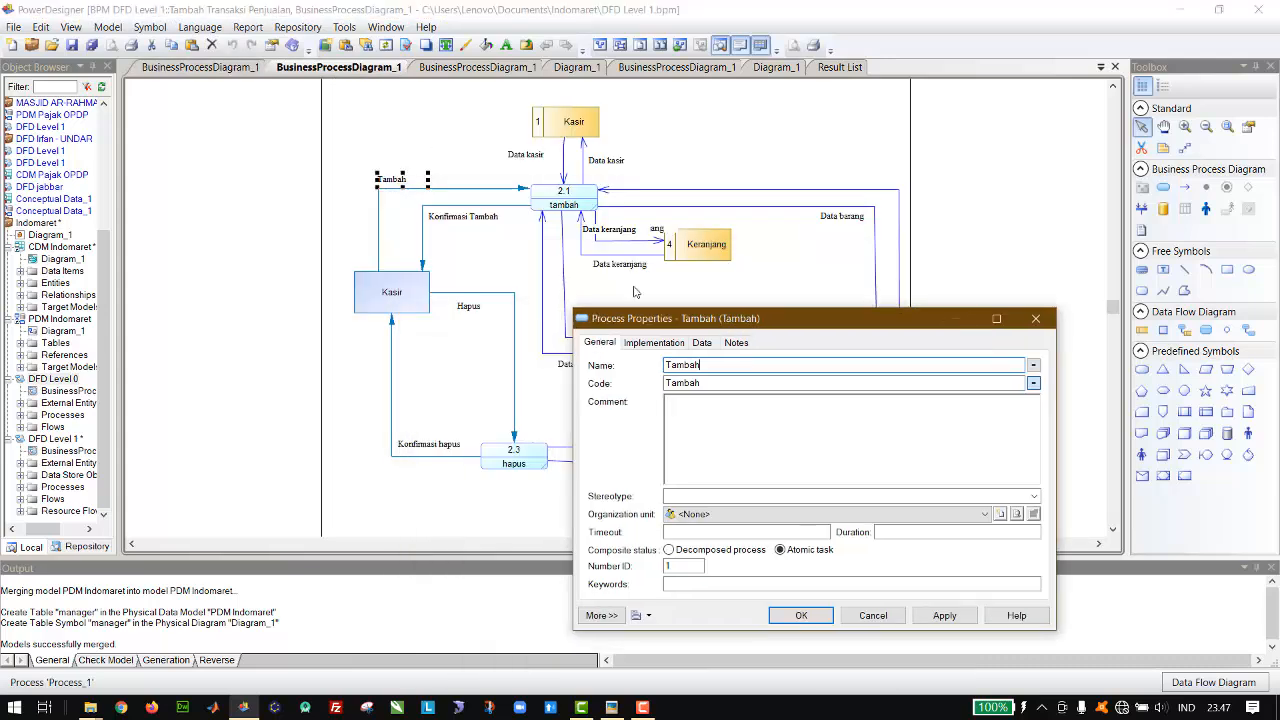
click(220, 67)
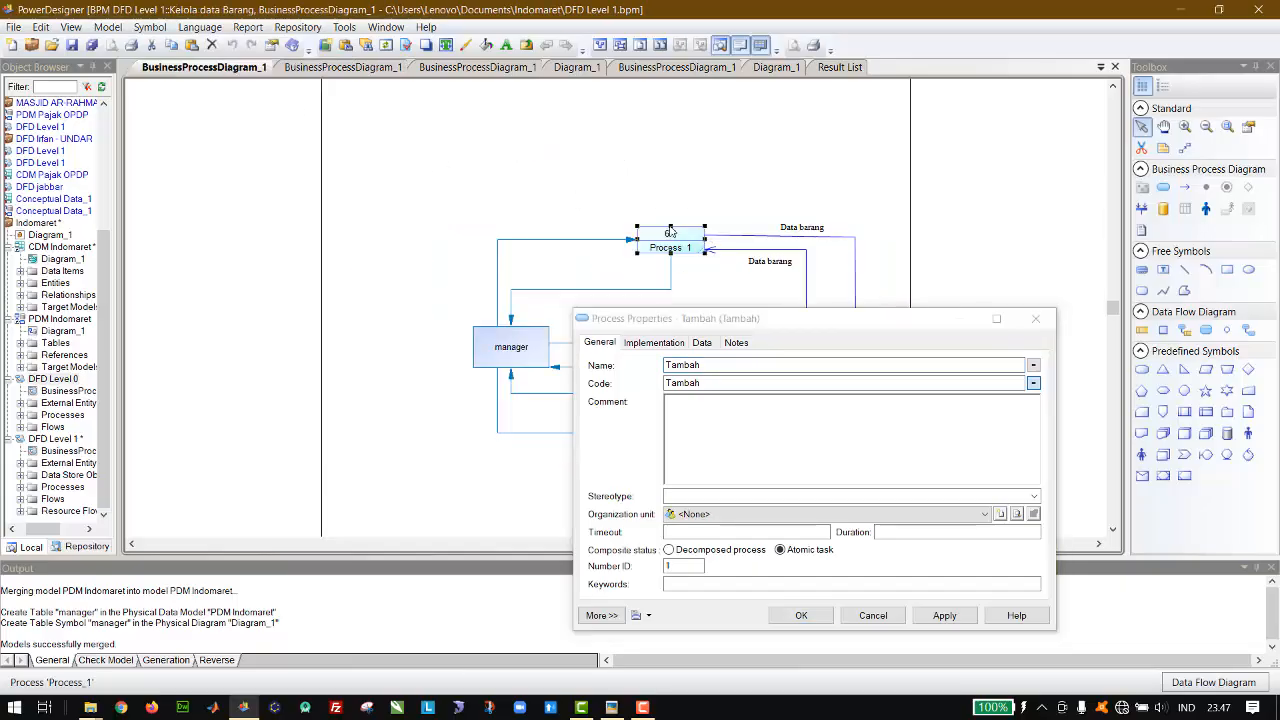
drag(797, 324, 767, 334)
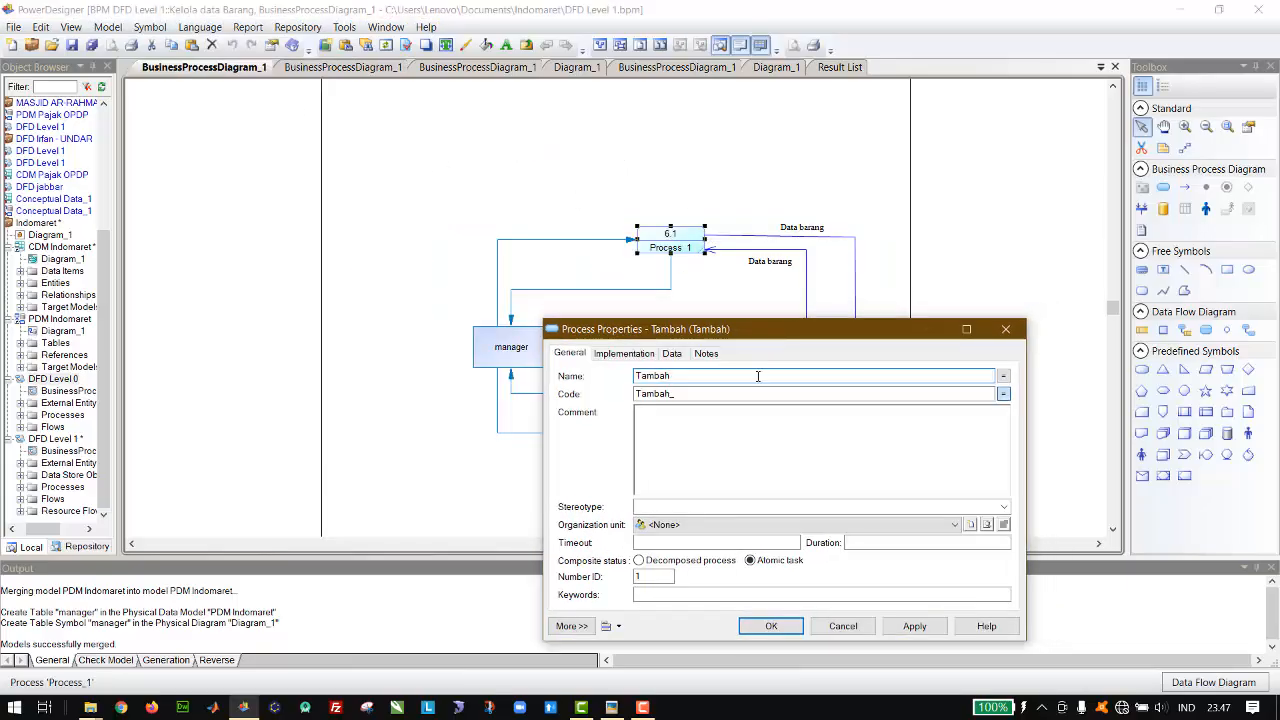
text(barang)
key(Return)
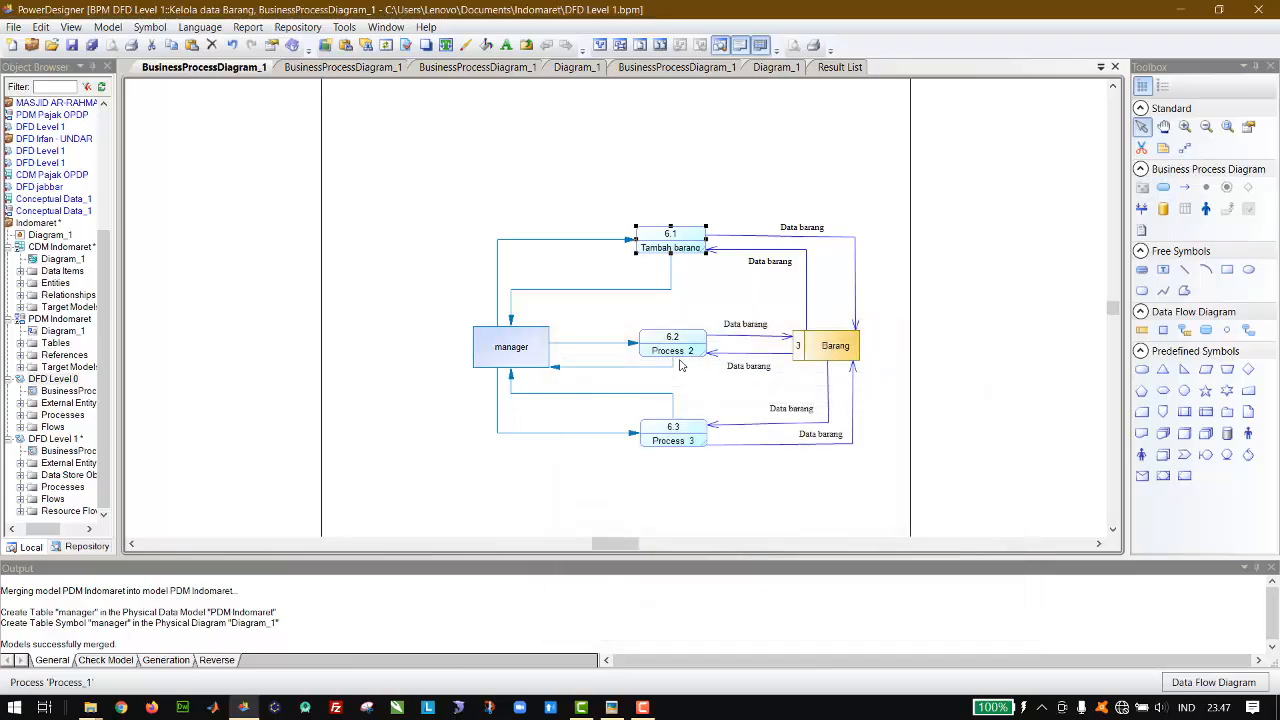
Step: Rename process 6.2 as Ubah barang
double_click(668, 350)
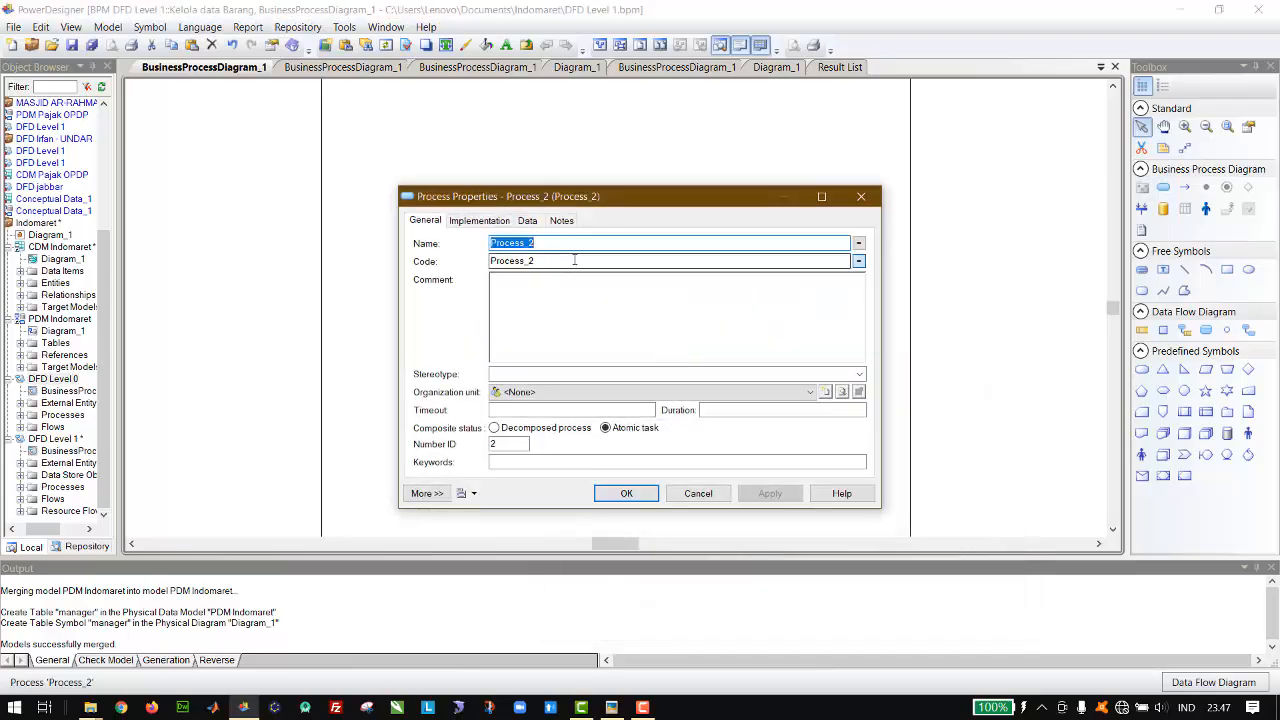
text(Ubah )
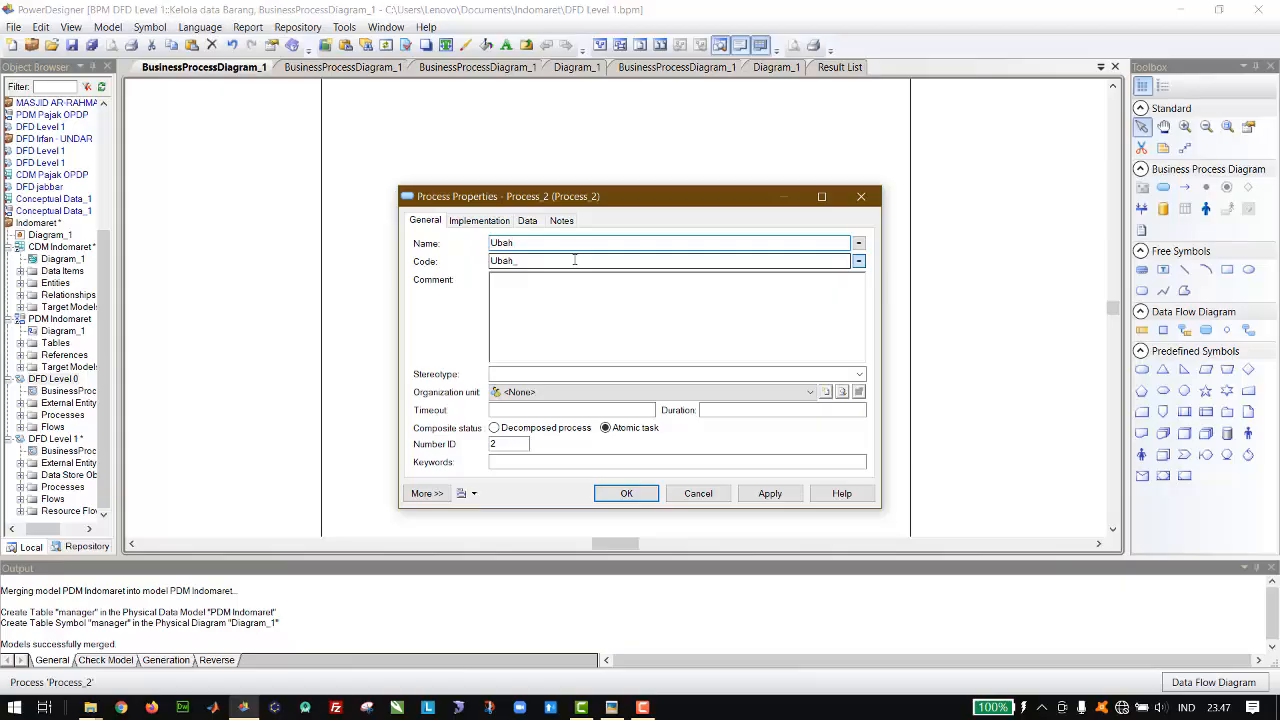
text(barang)
key(Return)
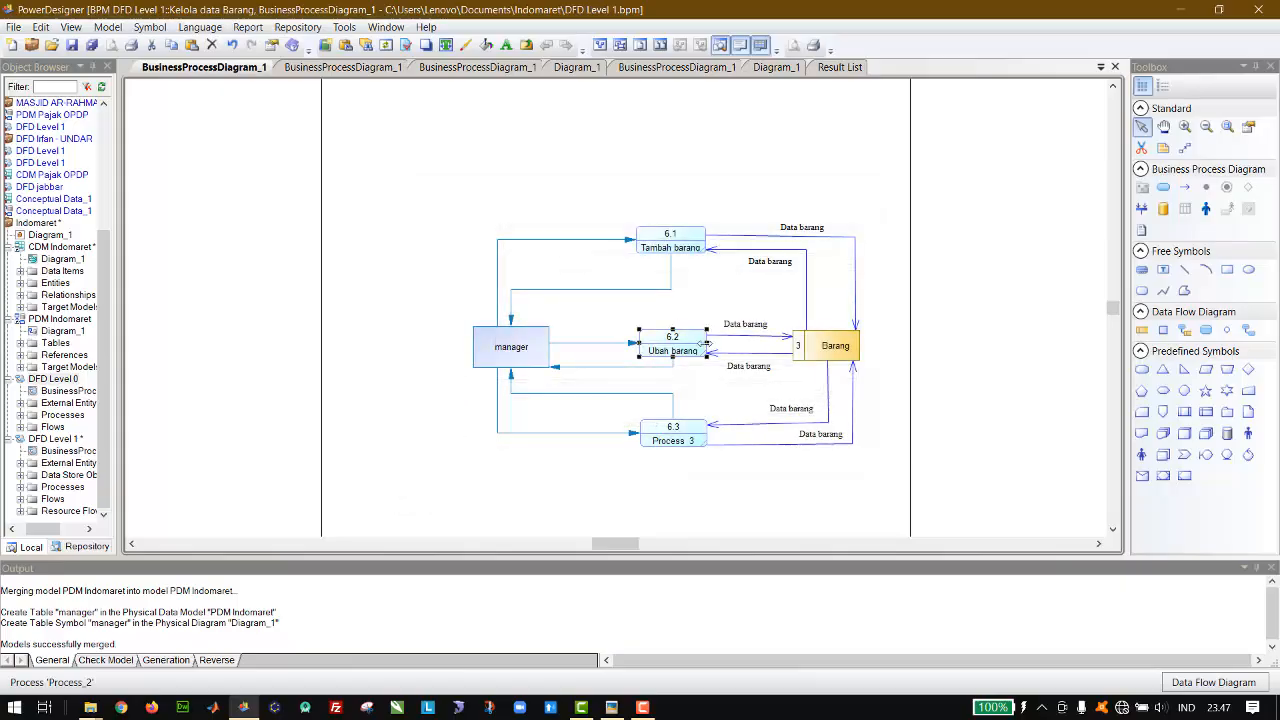
Step: Rename process 6.3 as Hapus barang
double_click(686, 437)
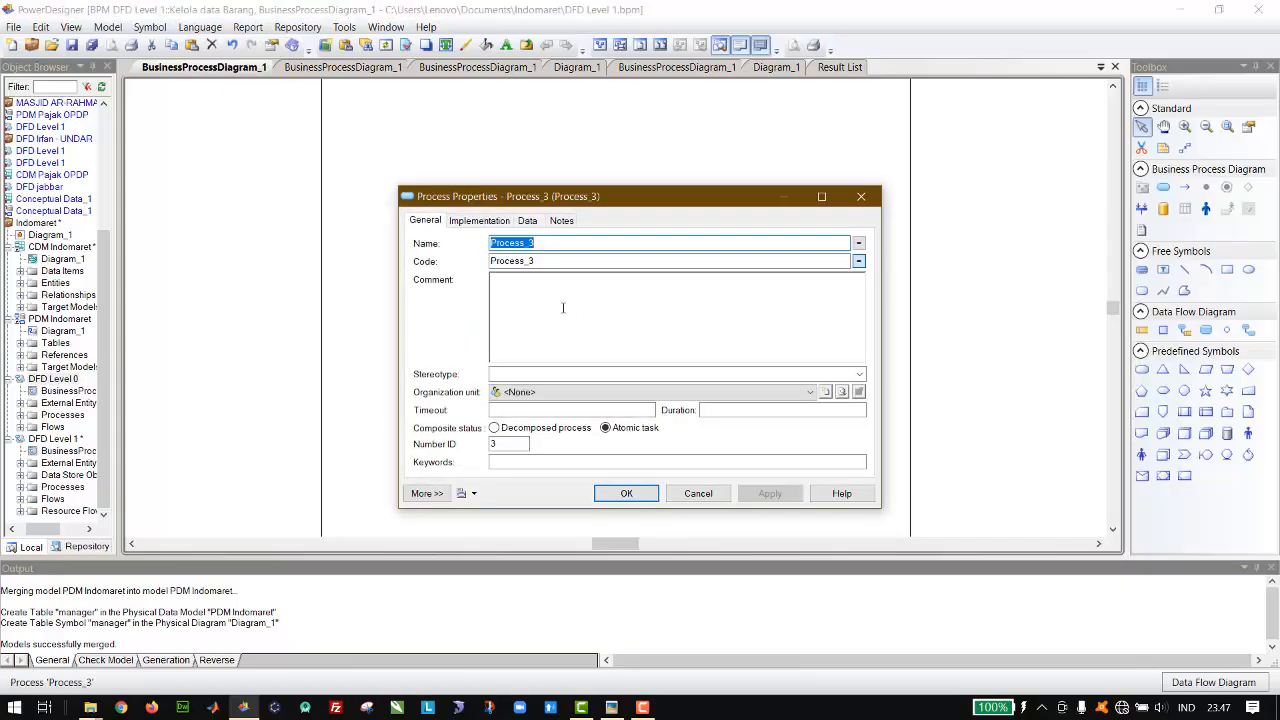
text(Hapus barang)
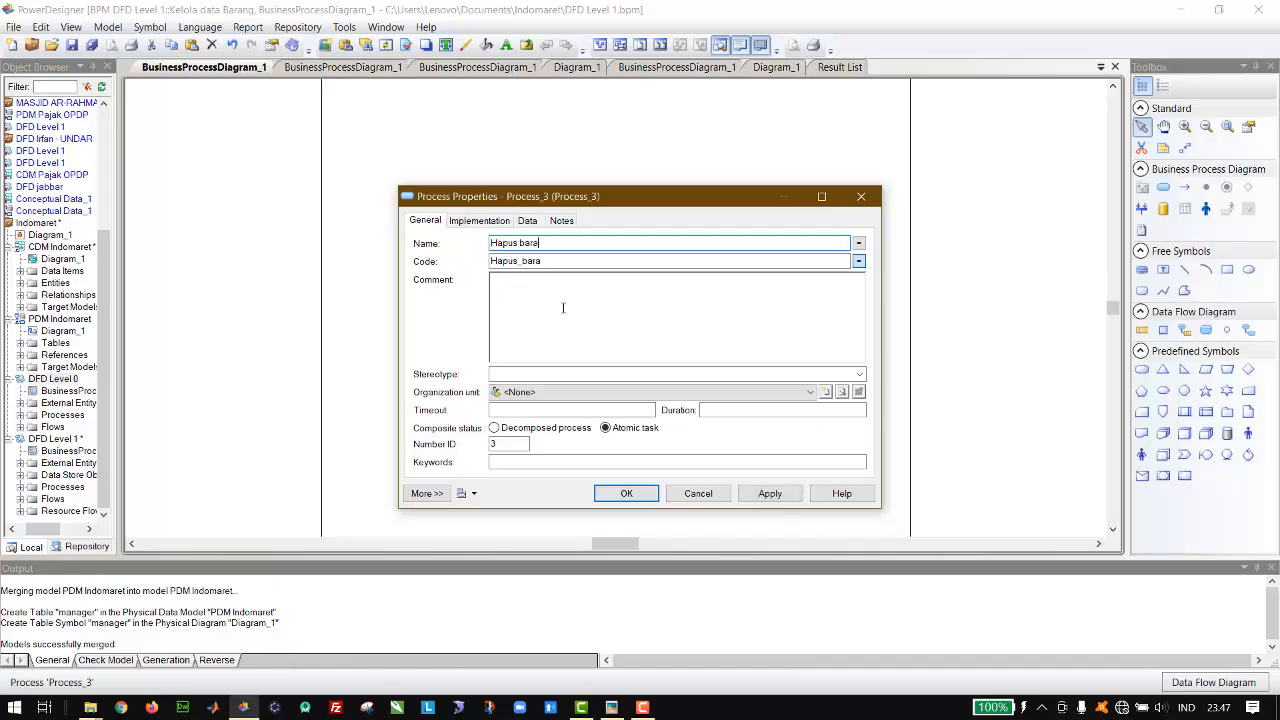
key(Return)
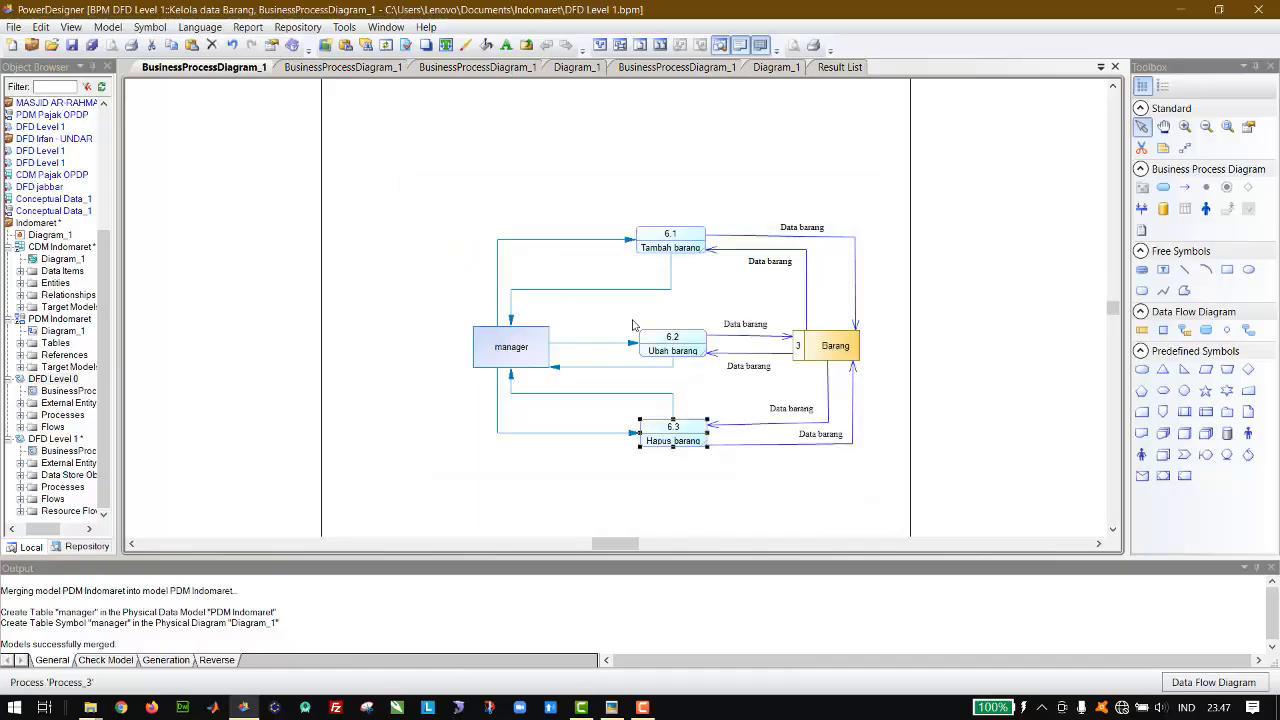
Step: Paste the copied Tambah label above the flow from manager to Tambah barang
click(527, 232)
text(Tambah)
drag(617, 312, 522, 232)
Step: Copy the Konfirmasi Tambah label from the Tambah Transaksi Penjualan diagram onto the flow from Tambah barang back to manager
click(343, 66)
click(485, 218)
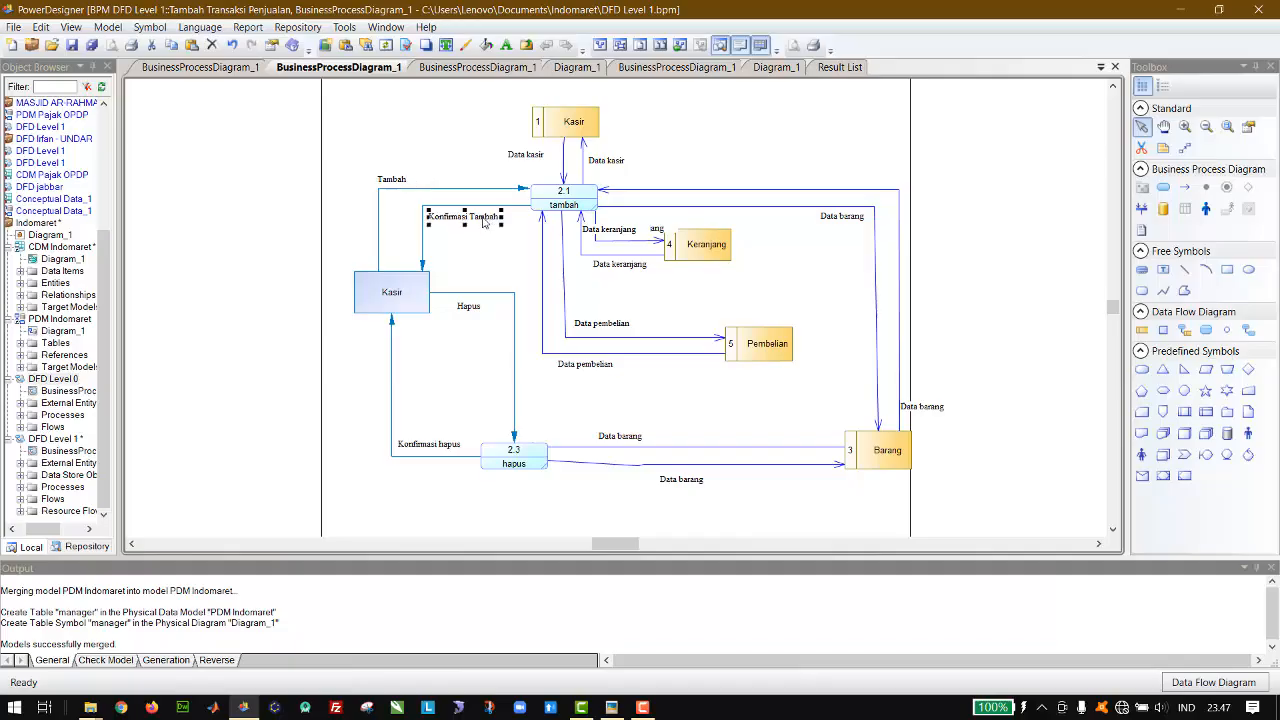
key(ctrl+c)
click(200, 66)
key(ctrl+v)
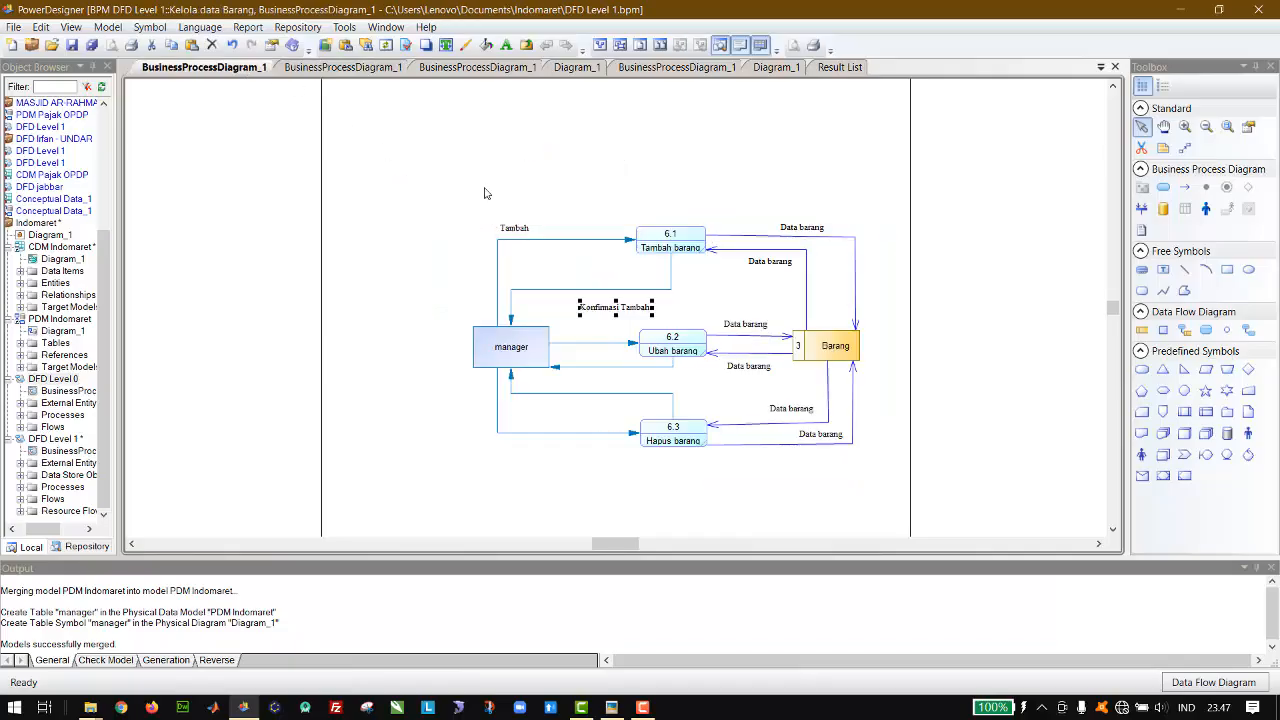
drag(636, 313, 584, 288)
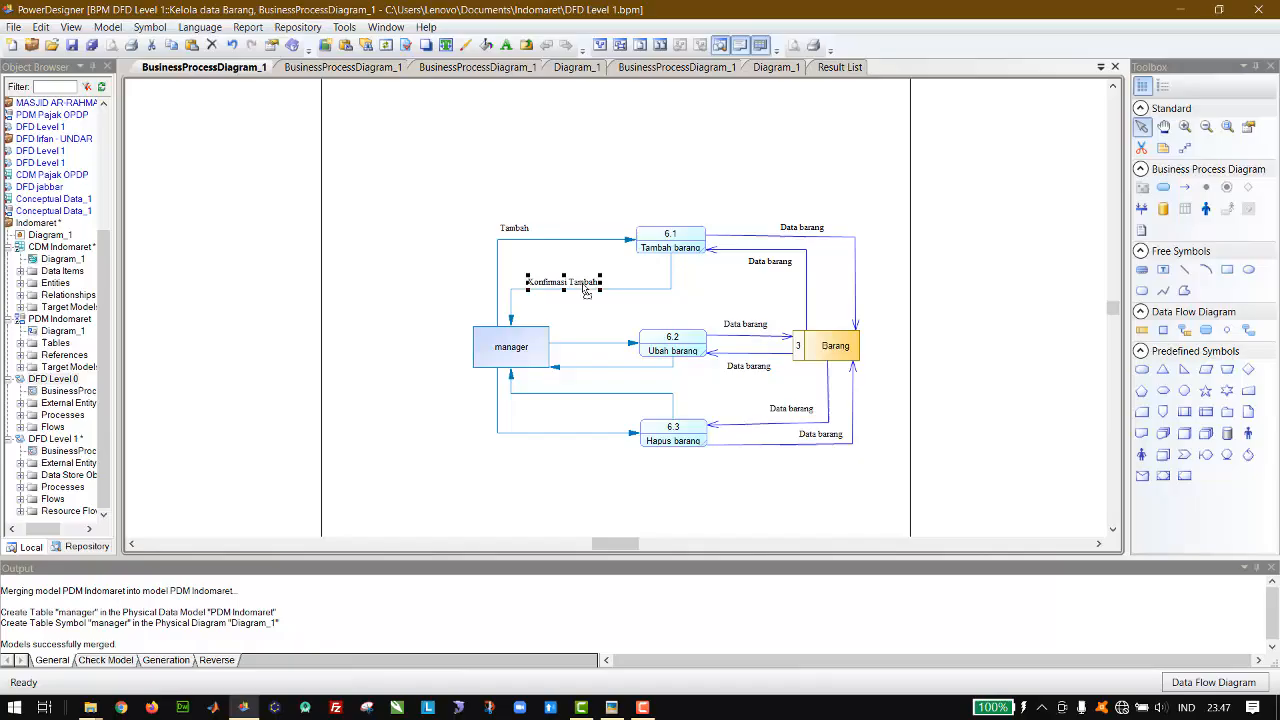
click(372, 67)
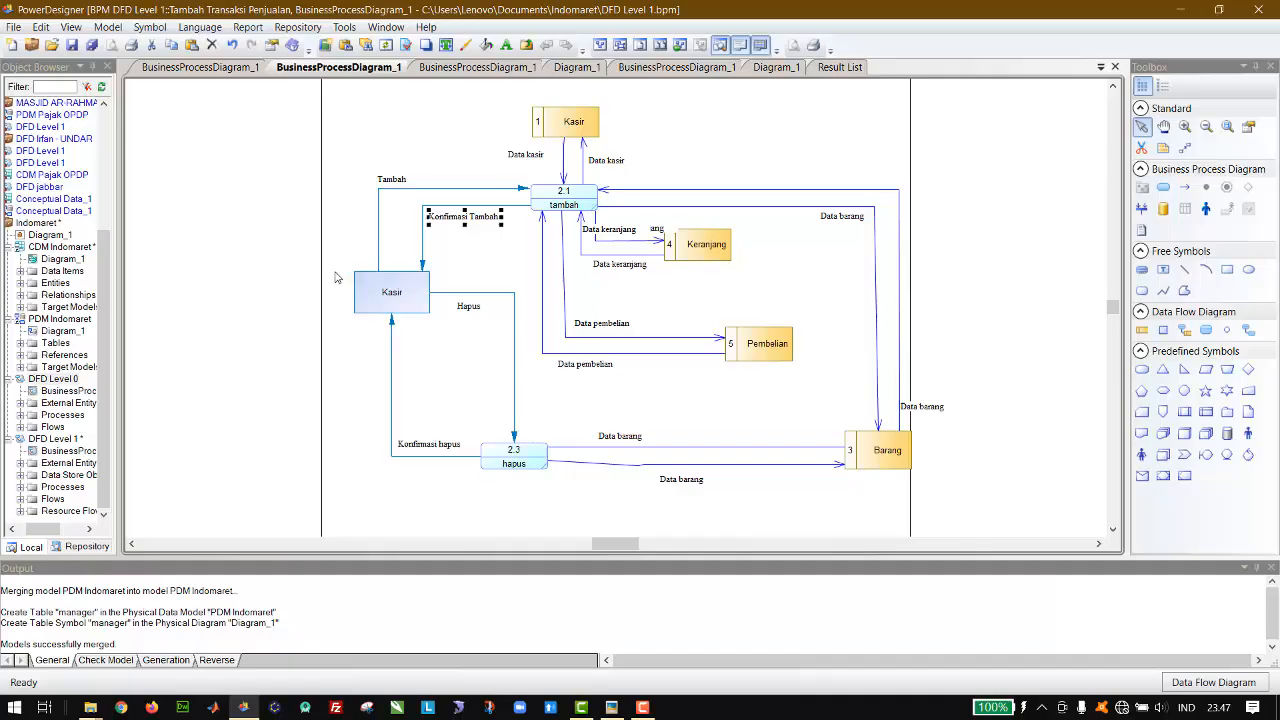
drag(335, 270, 525, 470)
click(195, 67)
key(ctrl+v)
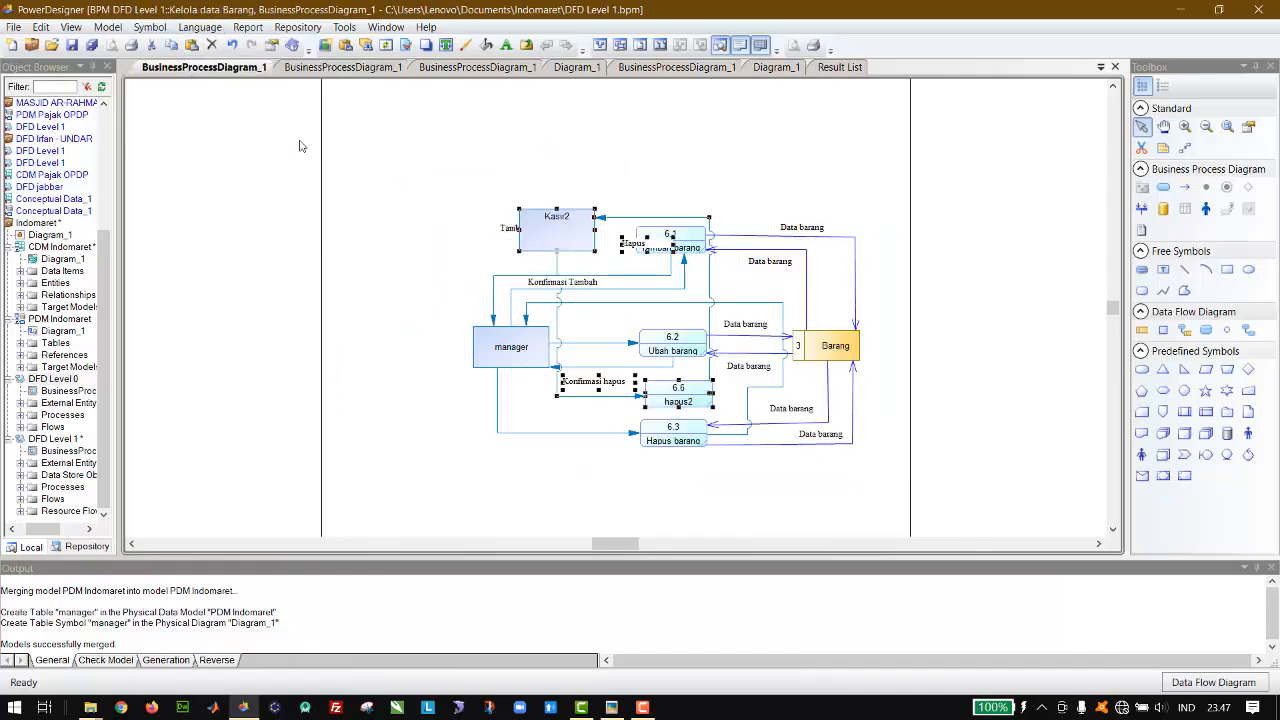
key(ctrl+z)
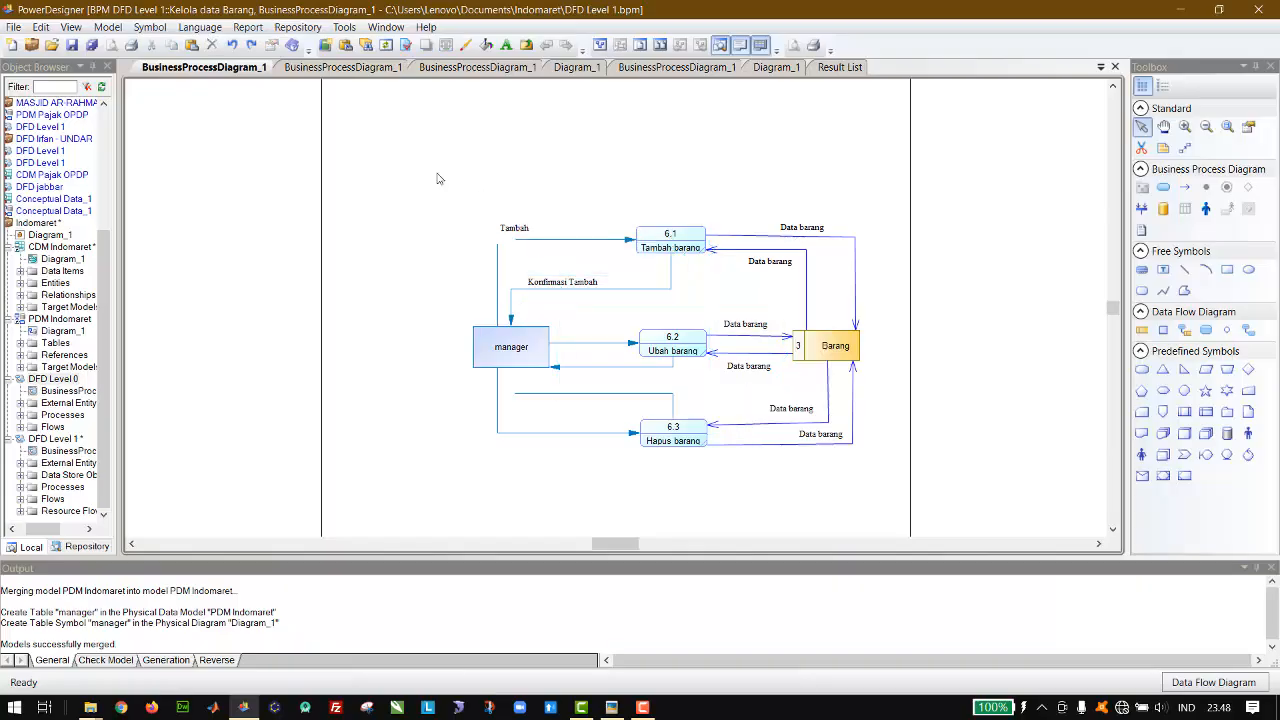
Step: Copy the Konfirmasi hapus label from the Tambah Transaksi Penjualan diagram onto the flow from Hapus barang back to manager
click(343, 68)
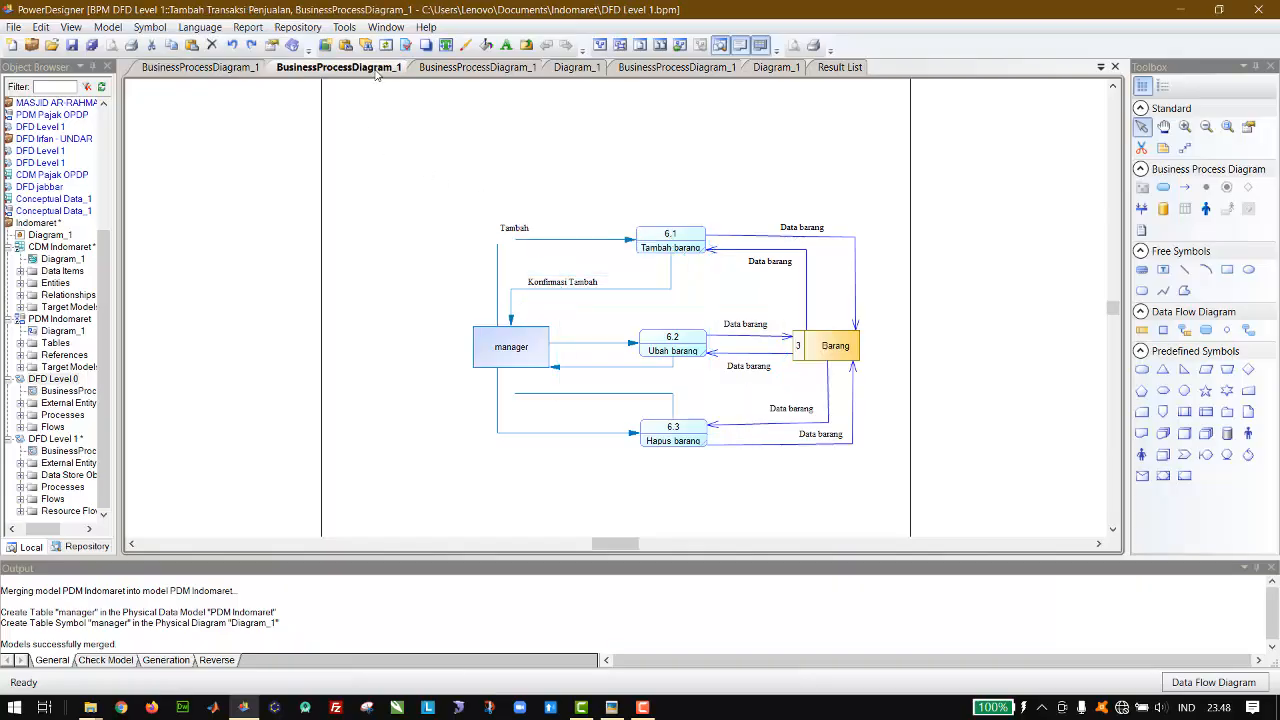
click(481, 307)
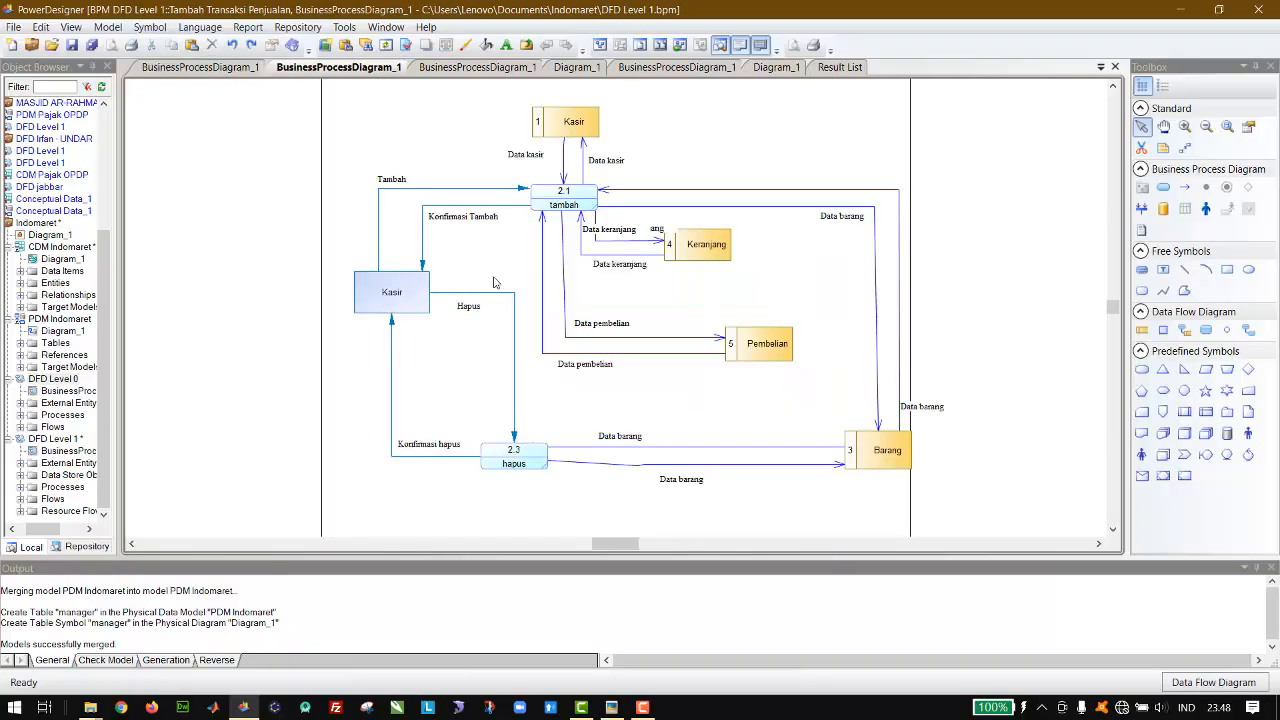
click(432, 447)
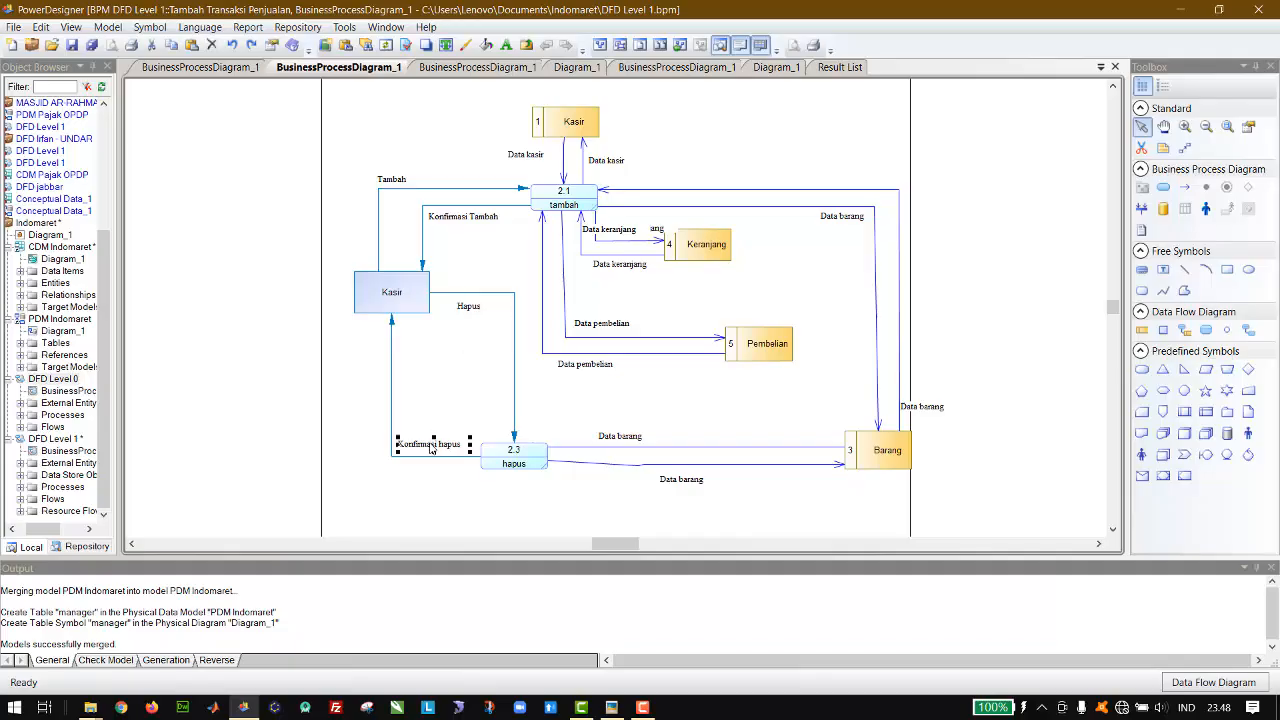
click(200, 67)
key(ctrl+v)
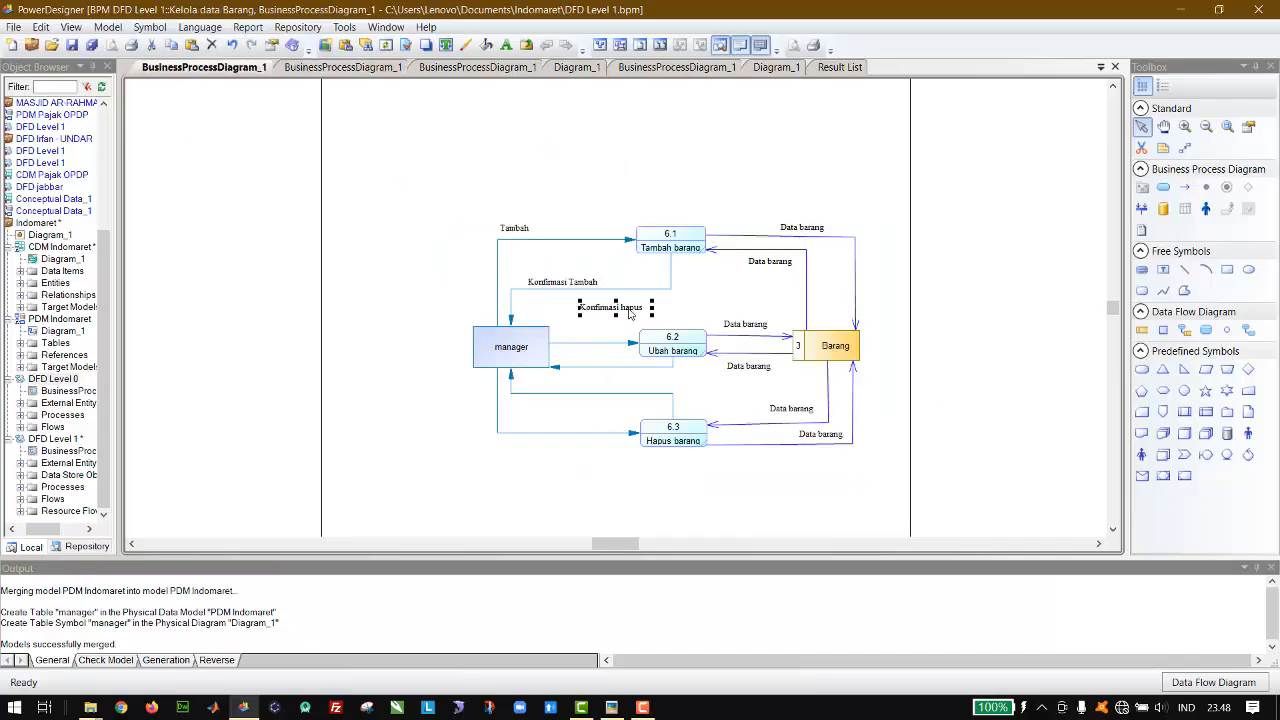
drag(629, 314, 601, 409)
Step: Place another copy of the Konfirmasi hapus label below the flow from manager to Hapus barang and shorten its text to Hapus
key(ctrl+v)
drag(606, 318, 522, 452)
double_click(521, 447)
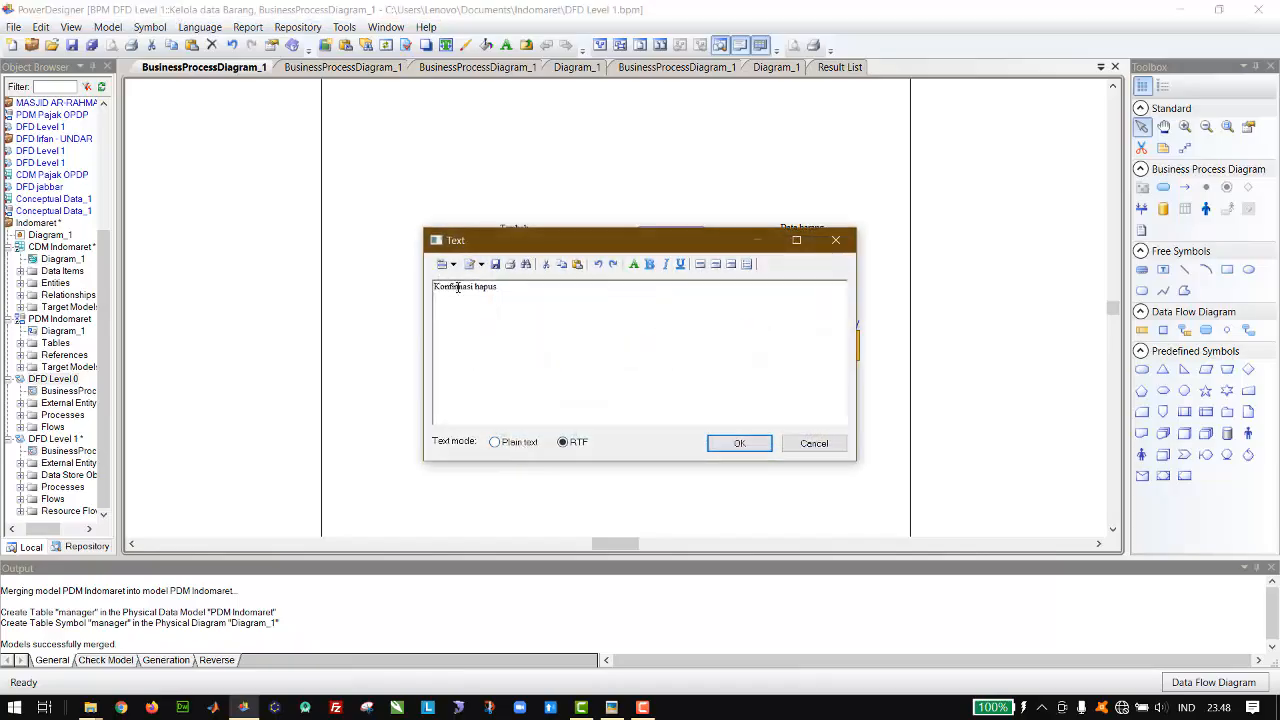
double_click(458, 287)
key(Delete)
click(768, 441)
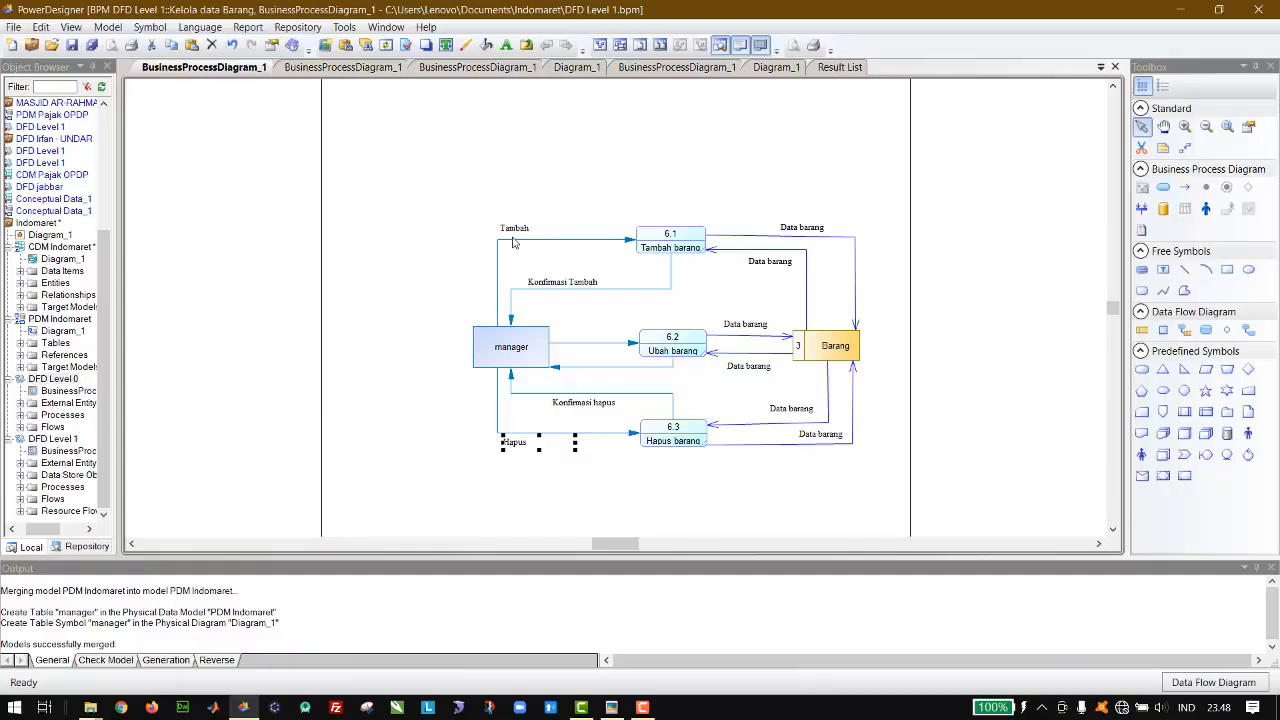
Step: Place a copy of the Tambah label above the flow from manager to Ubah barang and change its text to Ubah
key(ctrl+v)
drag(610, 313, 581, 338)
double_click(581, 338)
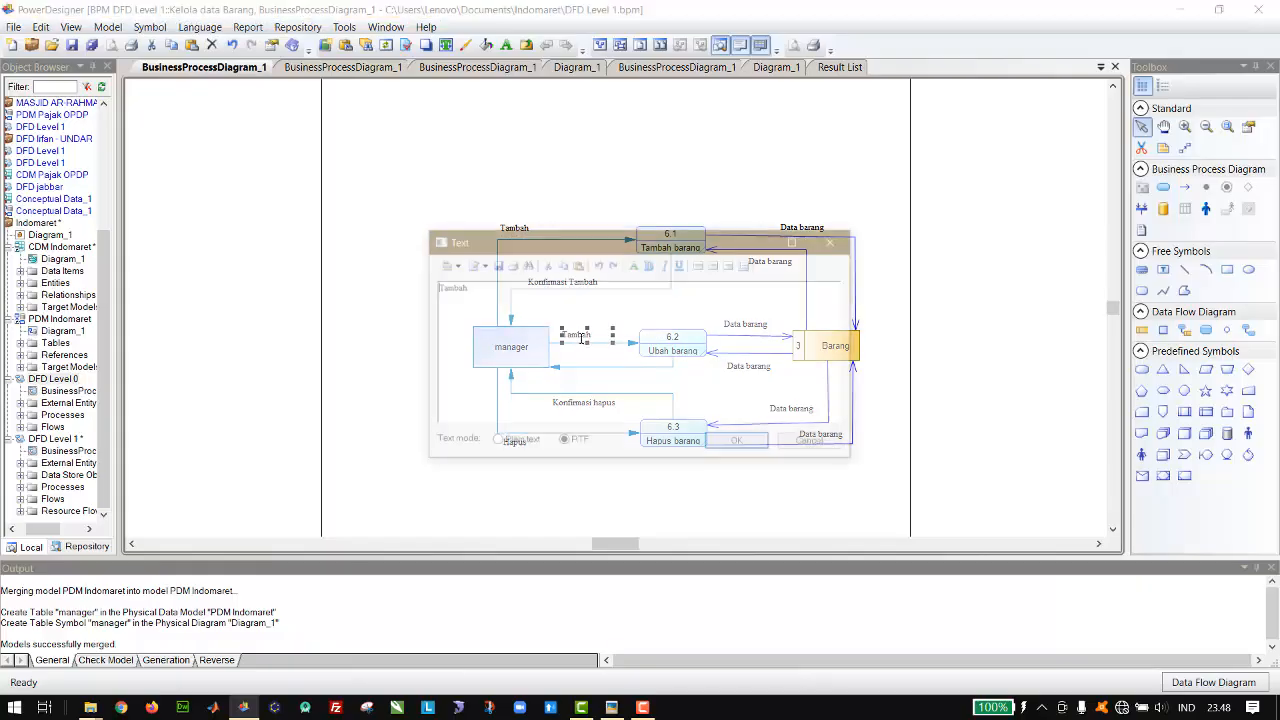
key(ctrl+a)
text(U)
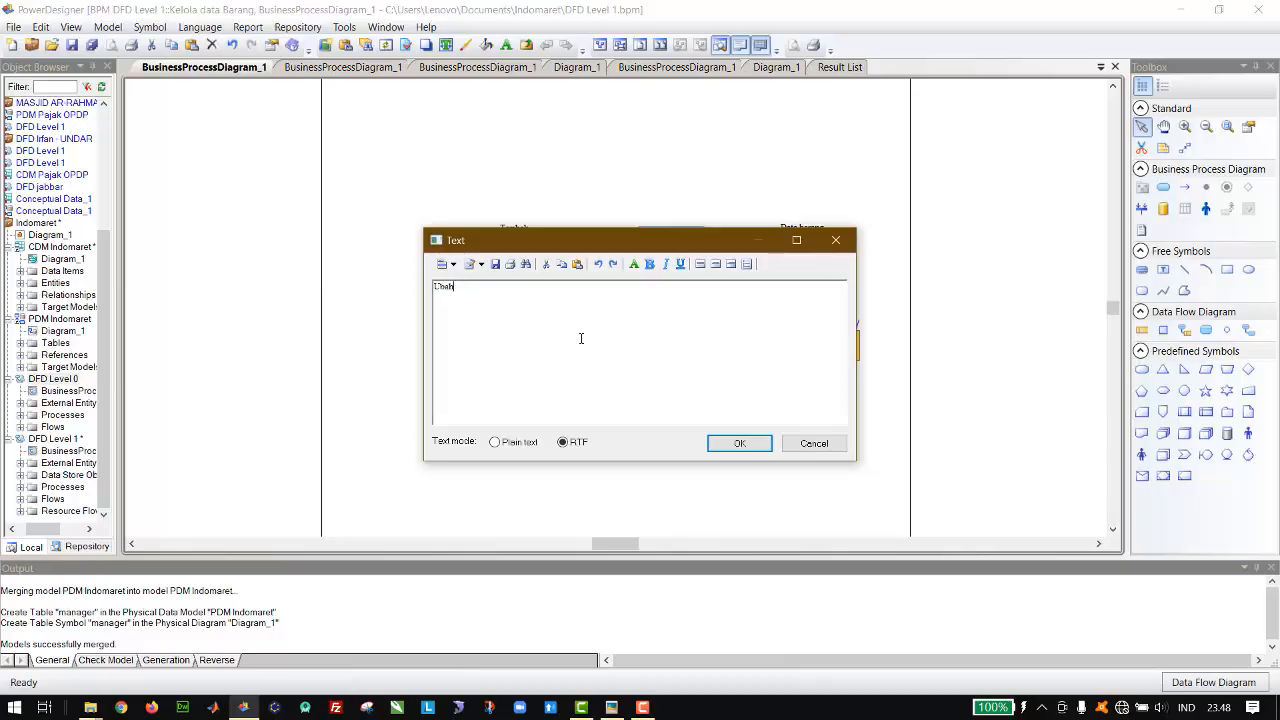
click(738, 442)
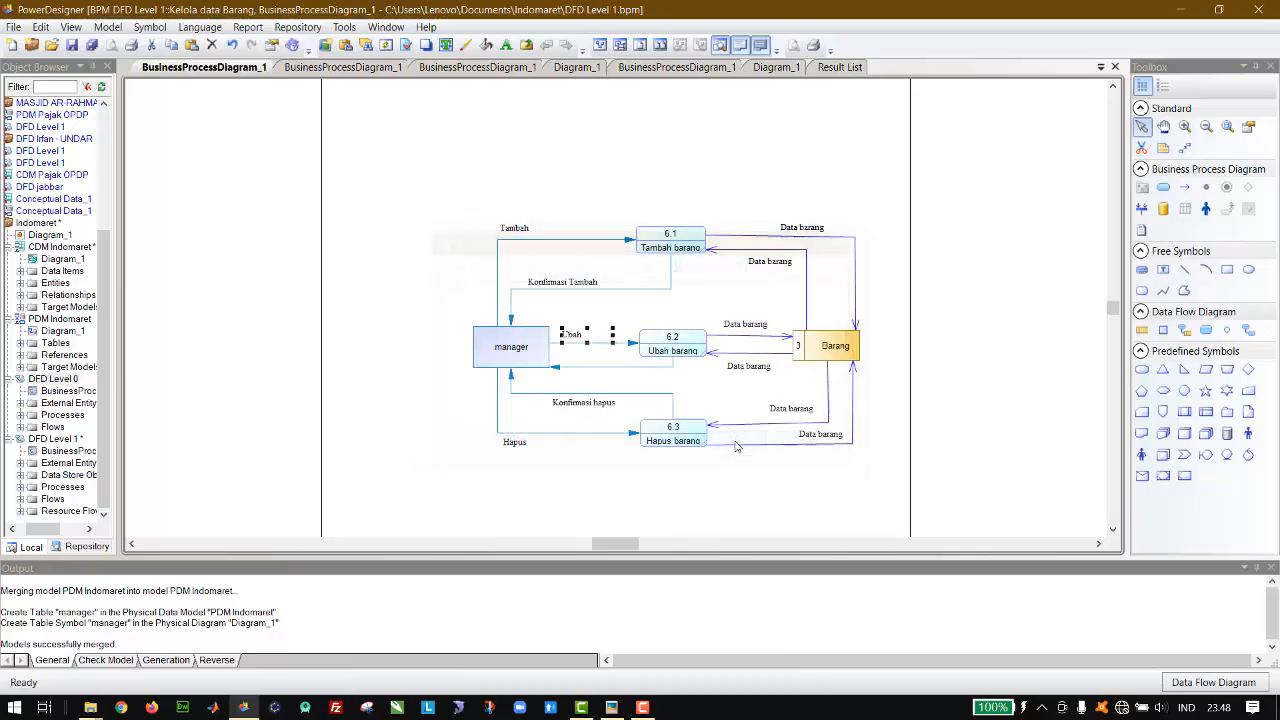
Step: Place a copy of the Ubah label on the return flow to manager, add Konfirmasi before its text, and save the model
drag(607, 337, 600, 362)
key(ctrl+v)
double_click(600, 362)
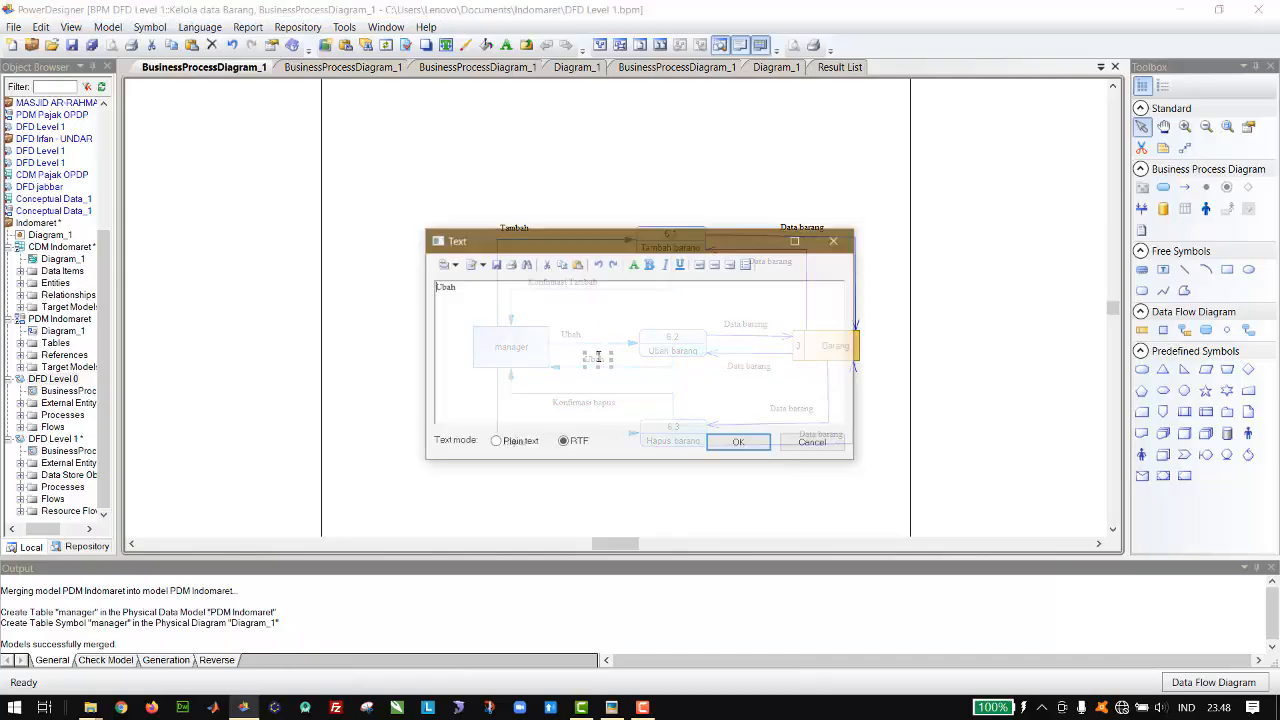
text(Konfirmasi)
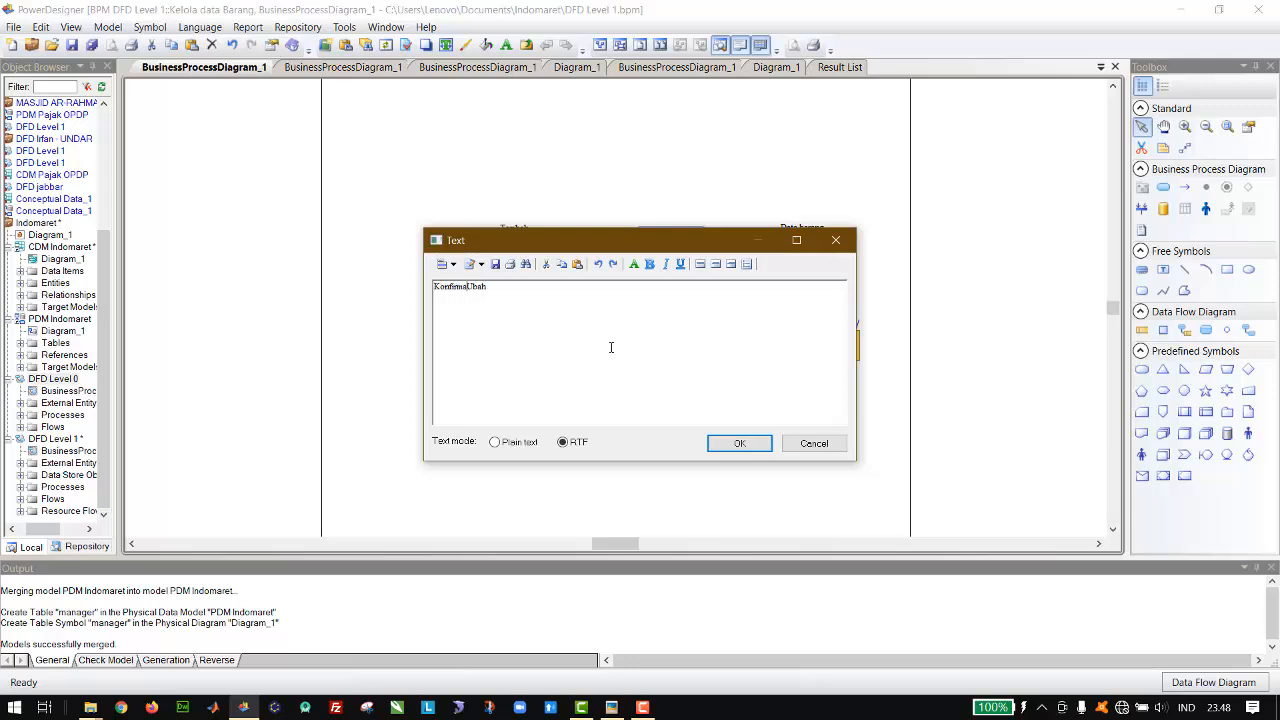
click(738, 443)
key(ctrl+s)
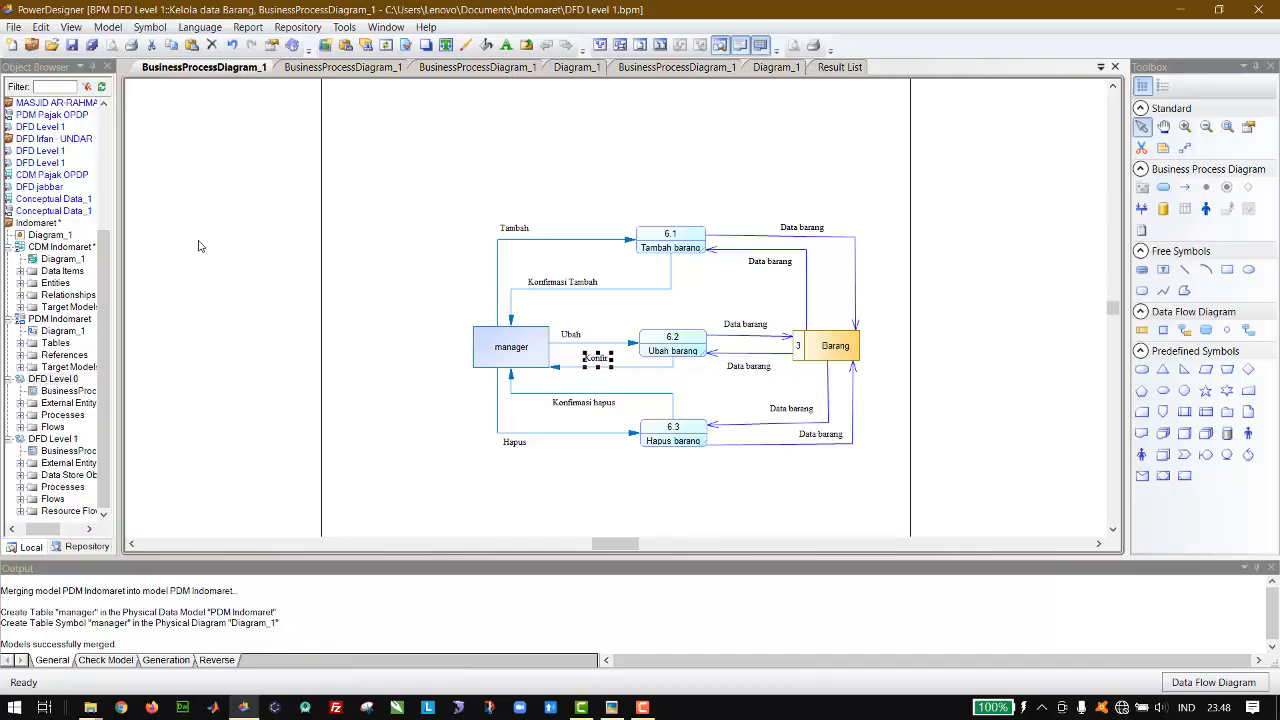
key(ctrl+s)
Step: Review the DFD Level 1 diagram and its decomposed Tambah Transaksi Penjualan process against the sub-diagrams
click(53, 378)
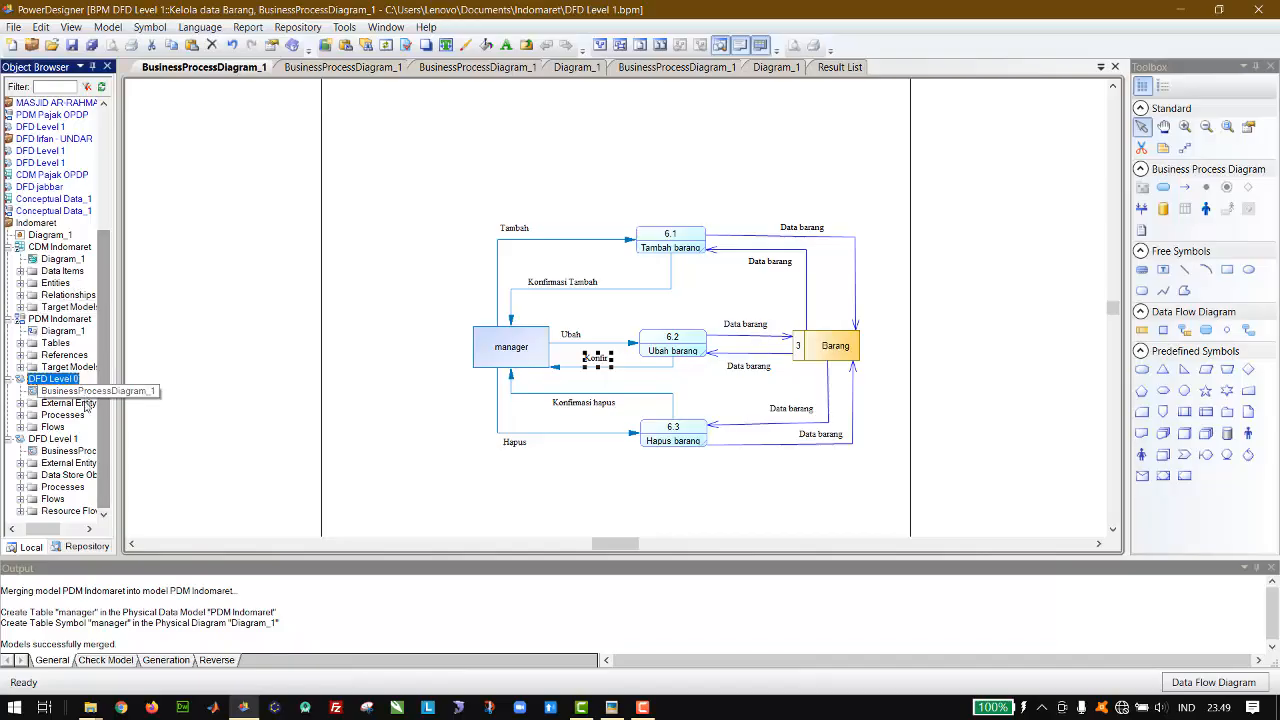
click(55, 439)
click(443, 220)
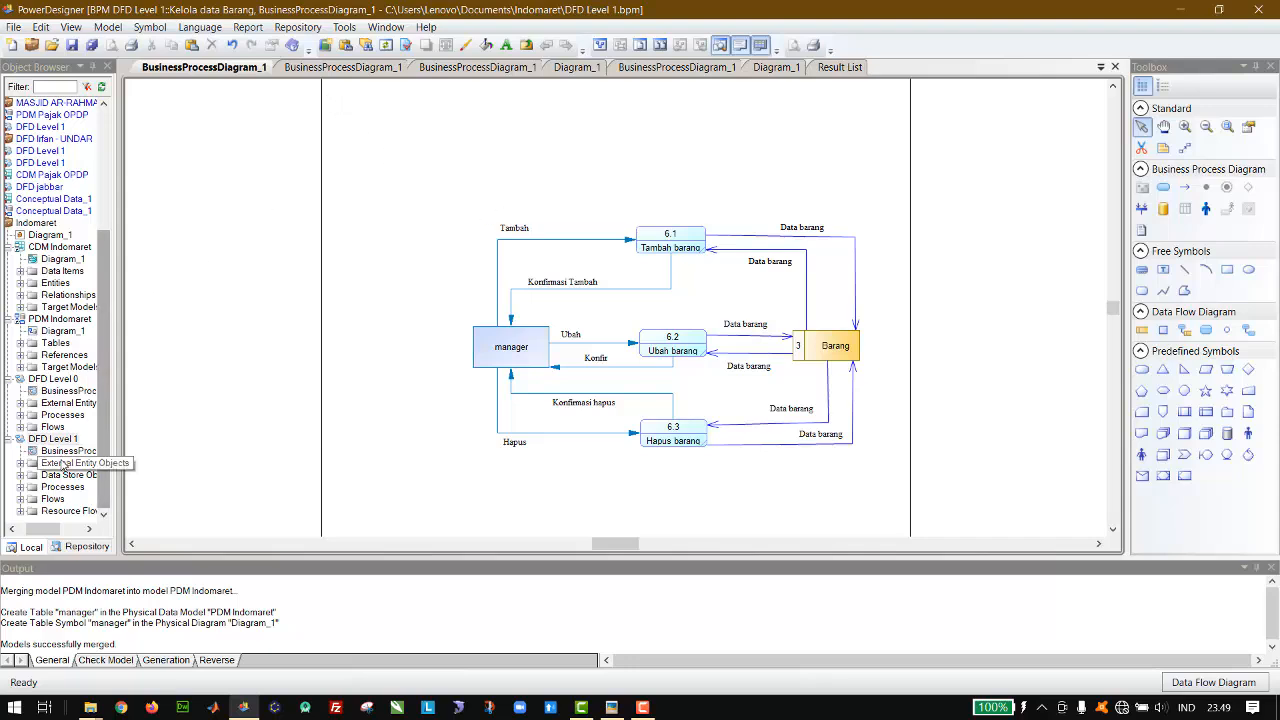
click(338, 67)
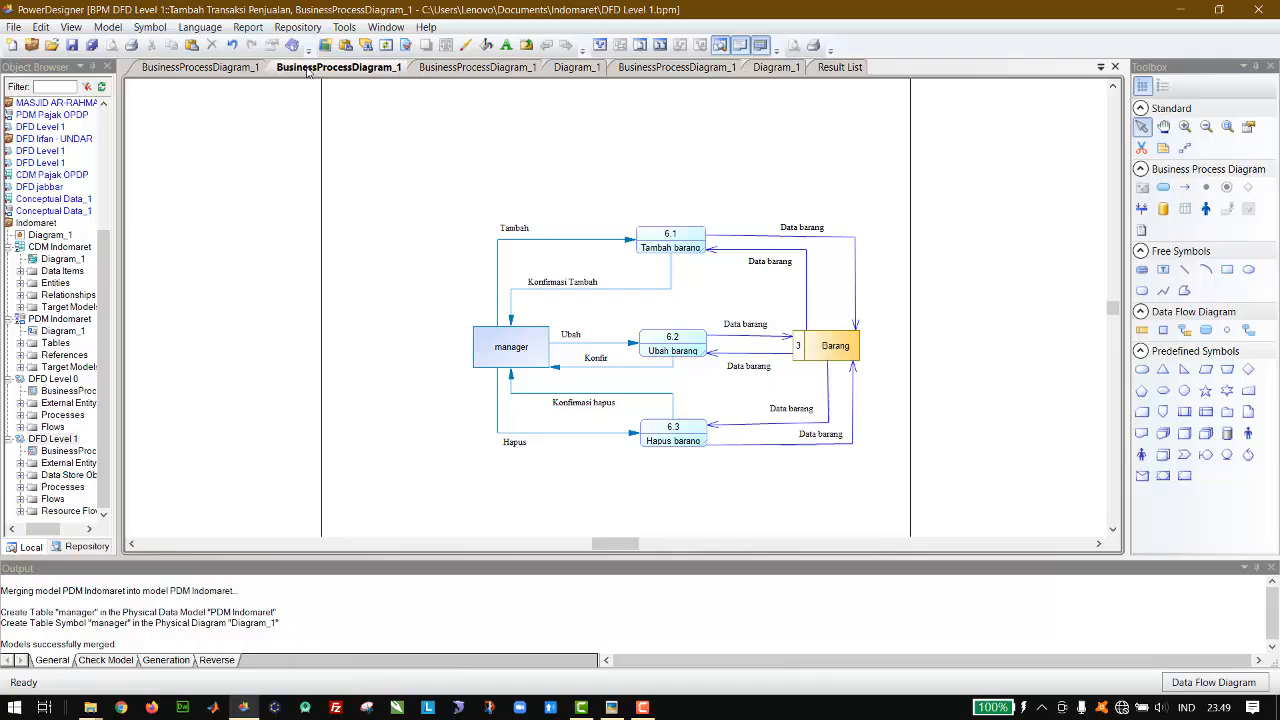
click(427, 66)
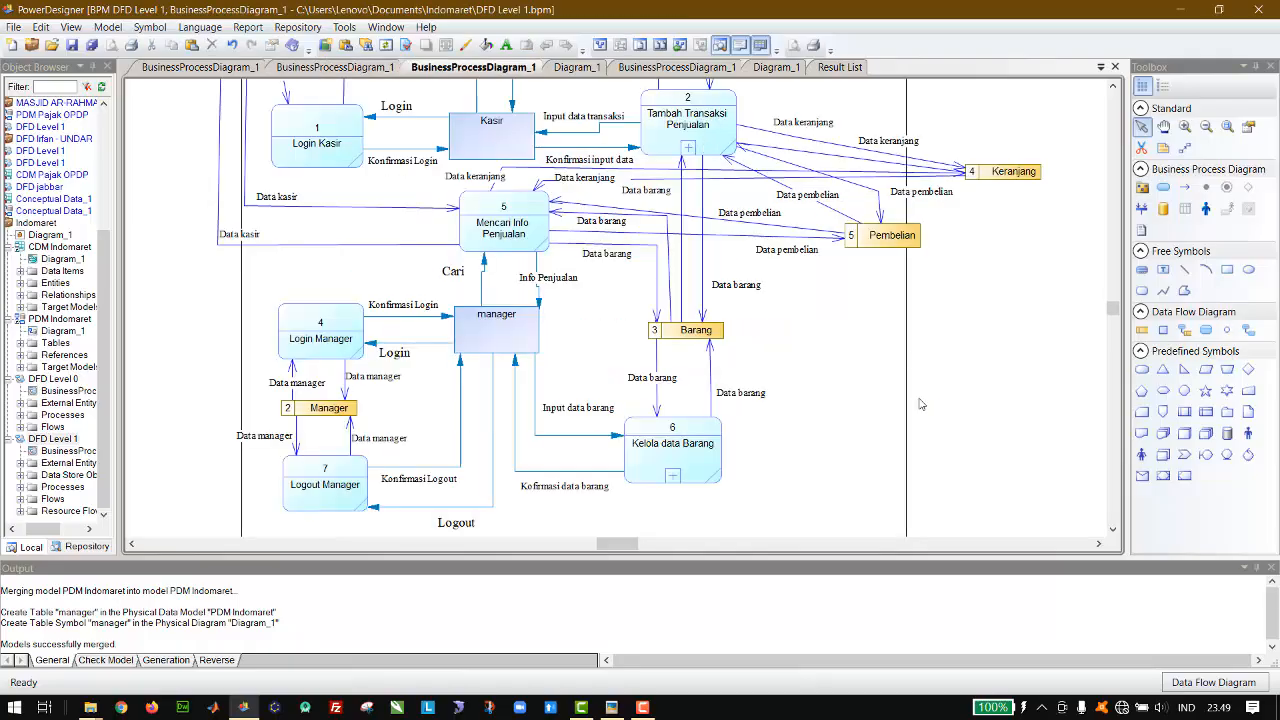
scroll(921, 404, up, 2)
scroll(921, 404, down, 1)
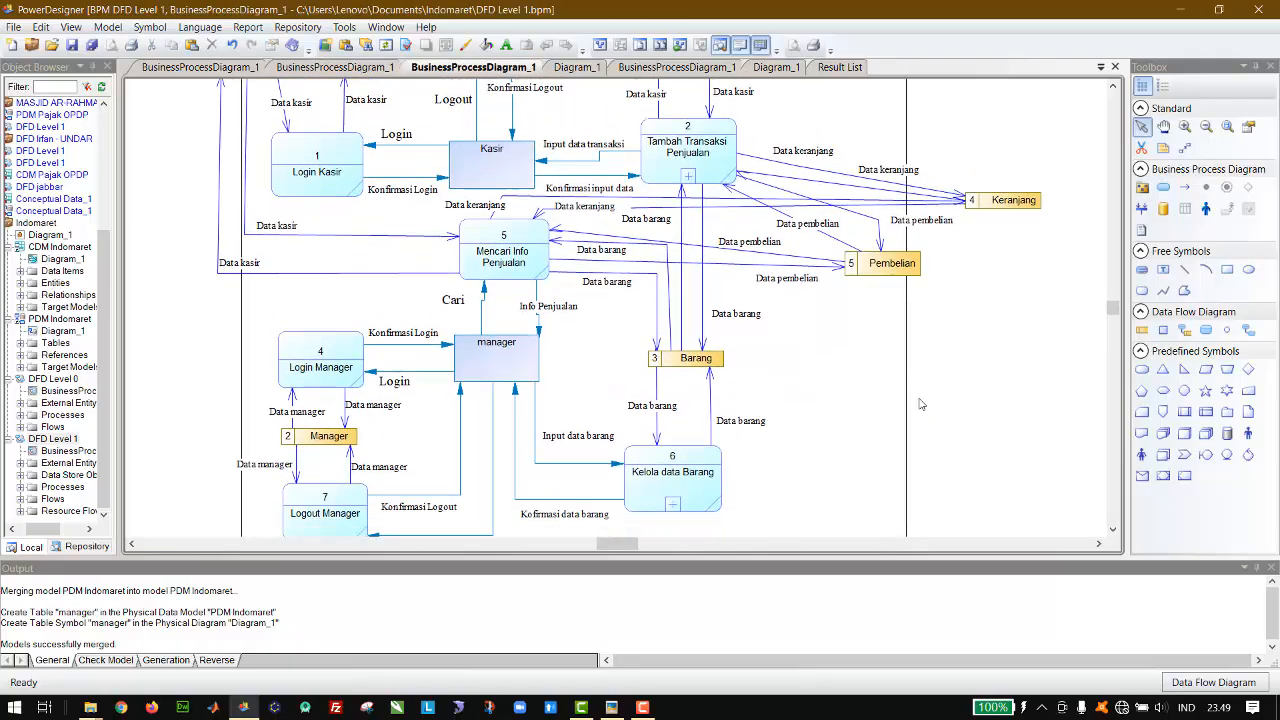
right_click(689, 175)
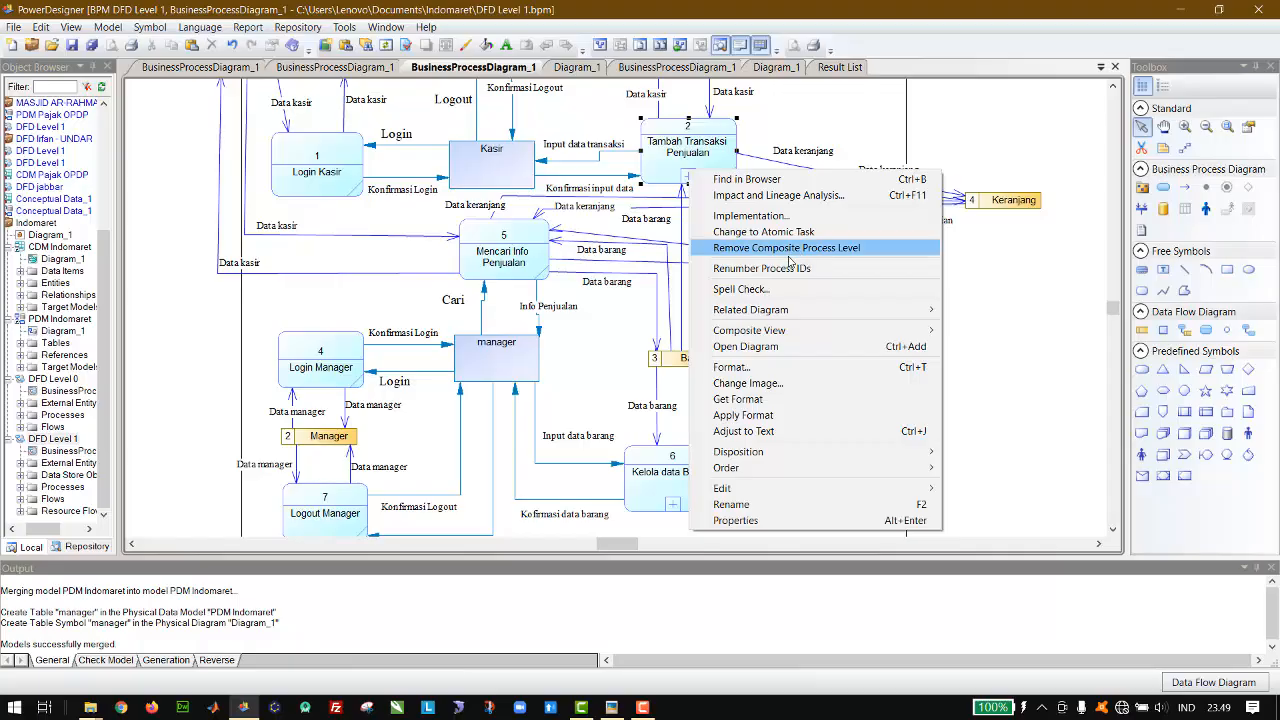
click(988, 117)
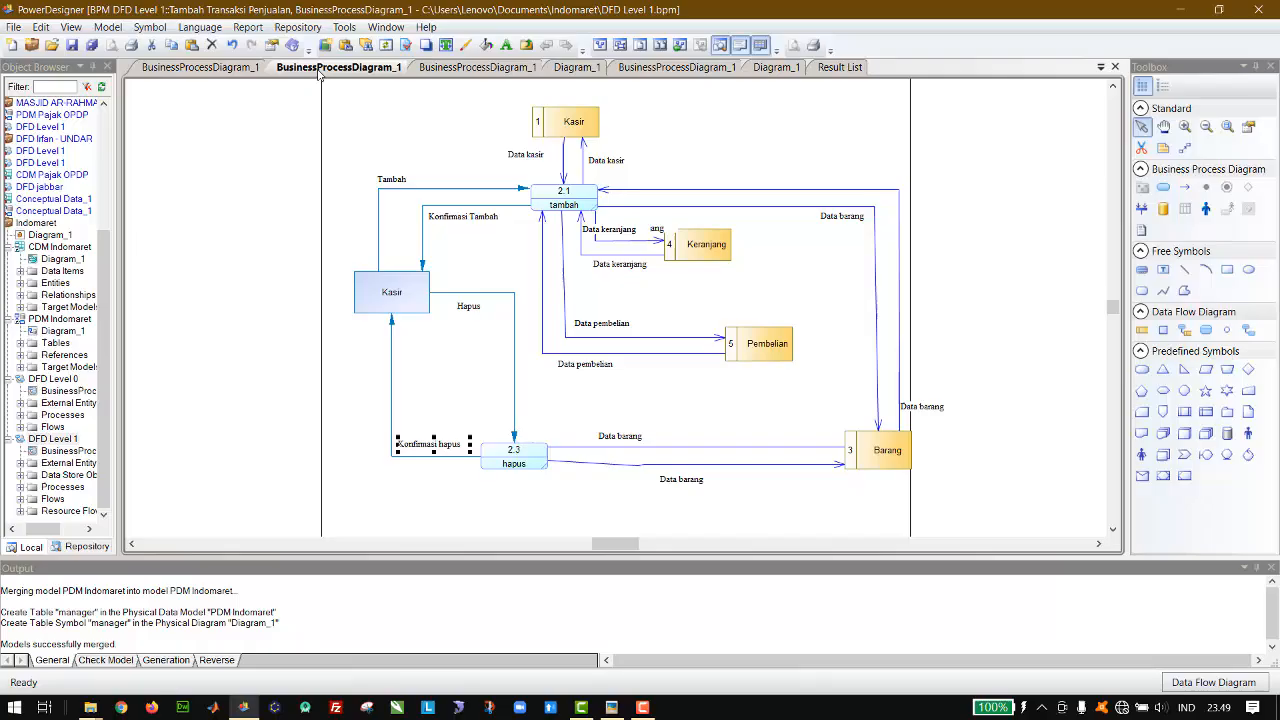
Step: Delete the stray "ang" text near the Keranjang data store in the Tambah Transaksi Penjualan diagram
click(280, 241)
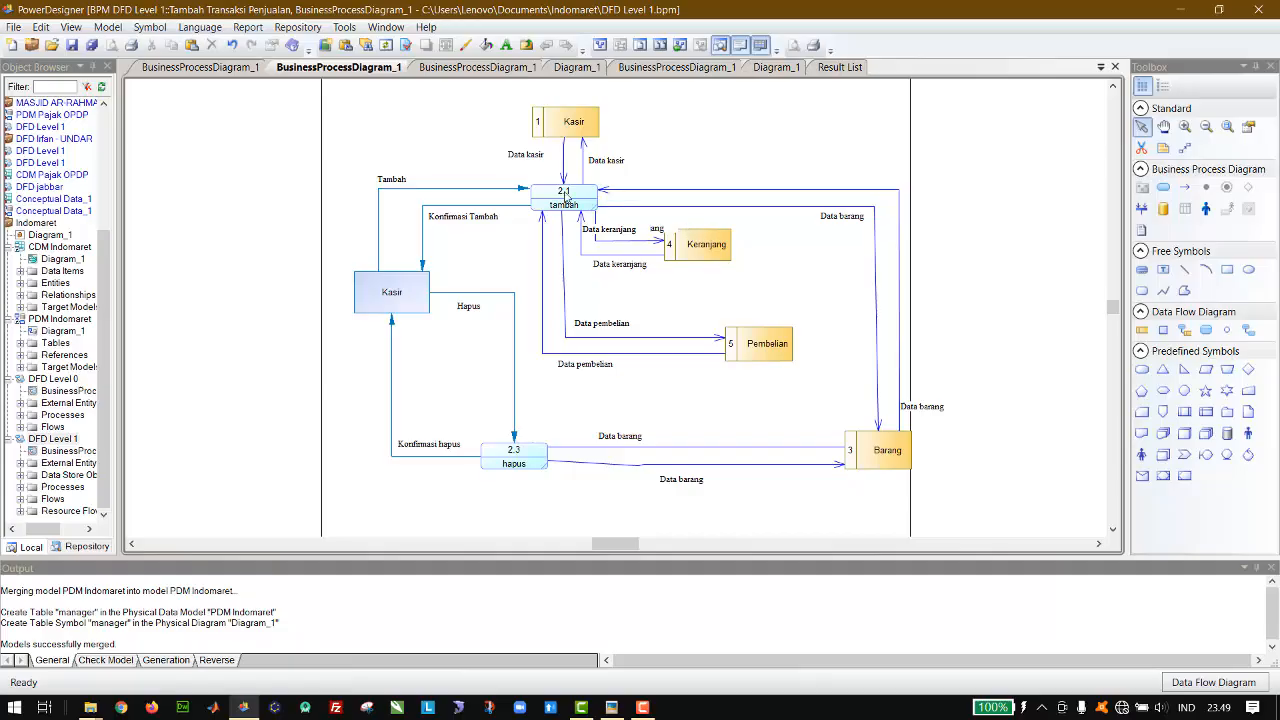
click(657, 230)
key(Delete)
Step: Compare the Kelola data Barang sub-diagram's processes and flows with the DFD Level 1 and Tambah Transaksi Penjualan diagrams
click(200, 67)
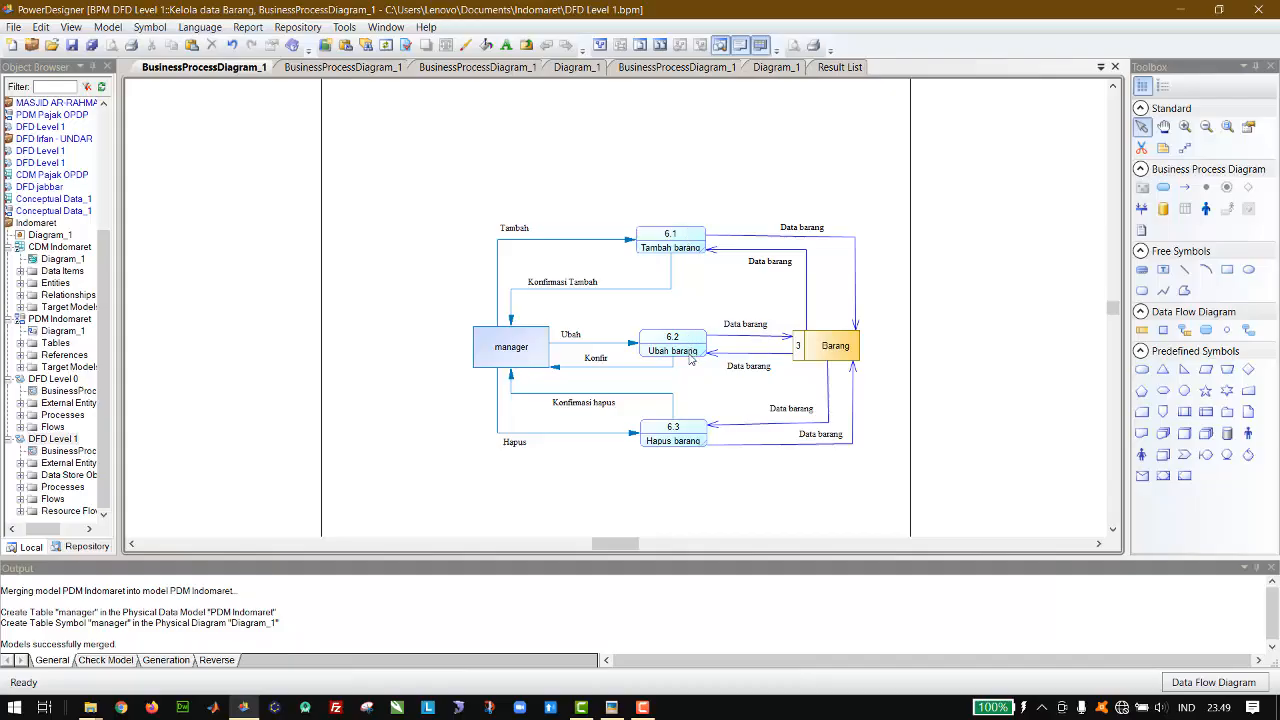
click(686, 240)
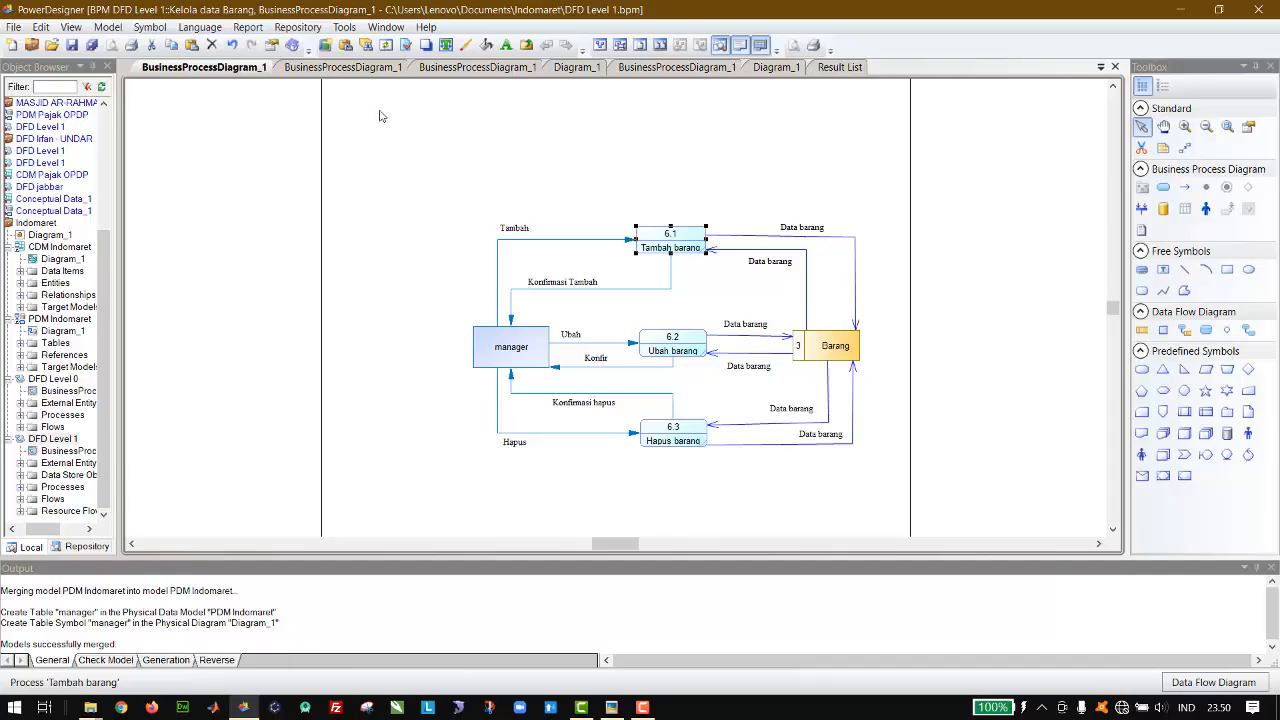
click(432, 67)
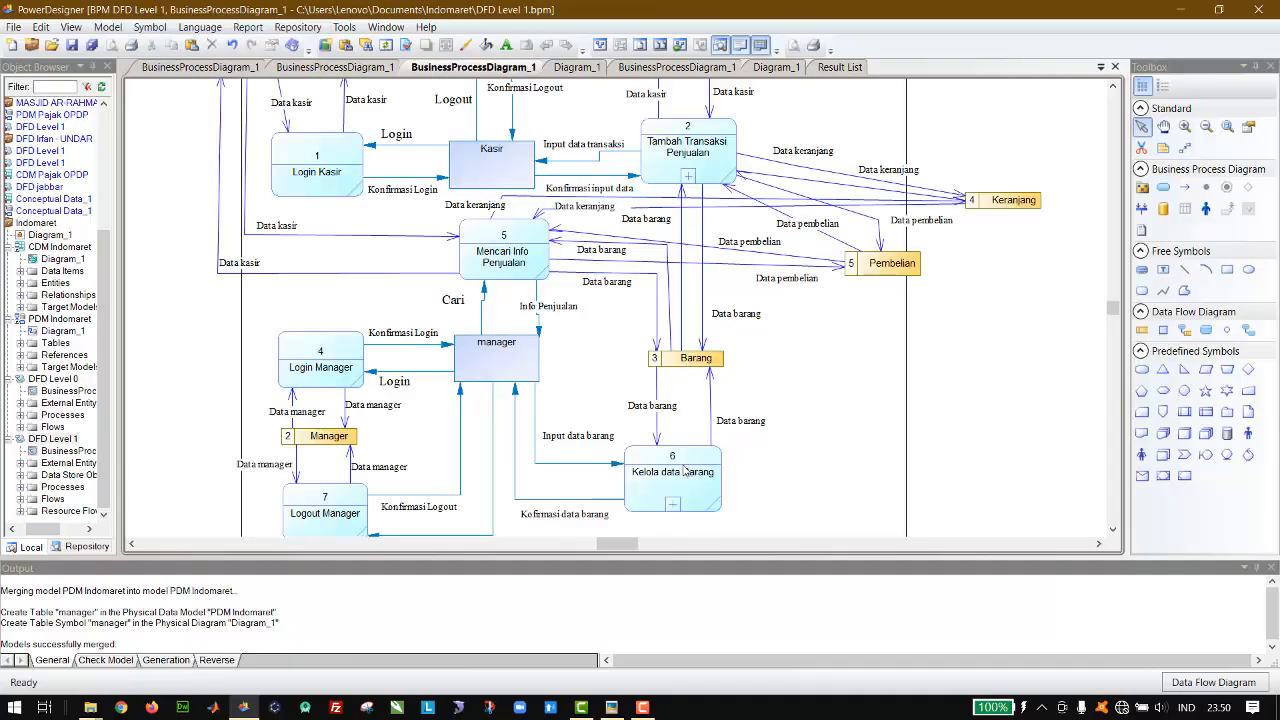
click(200, 68)
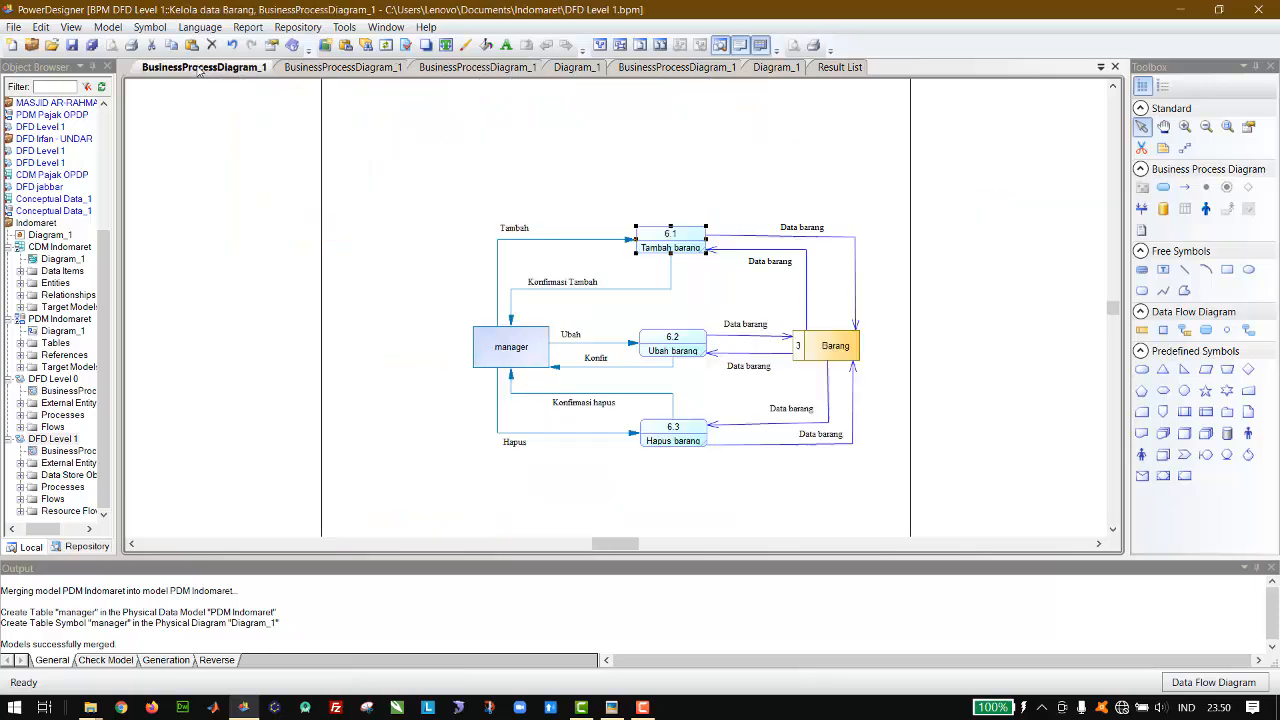
click(685, 187)
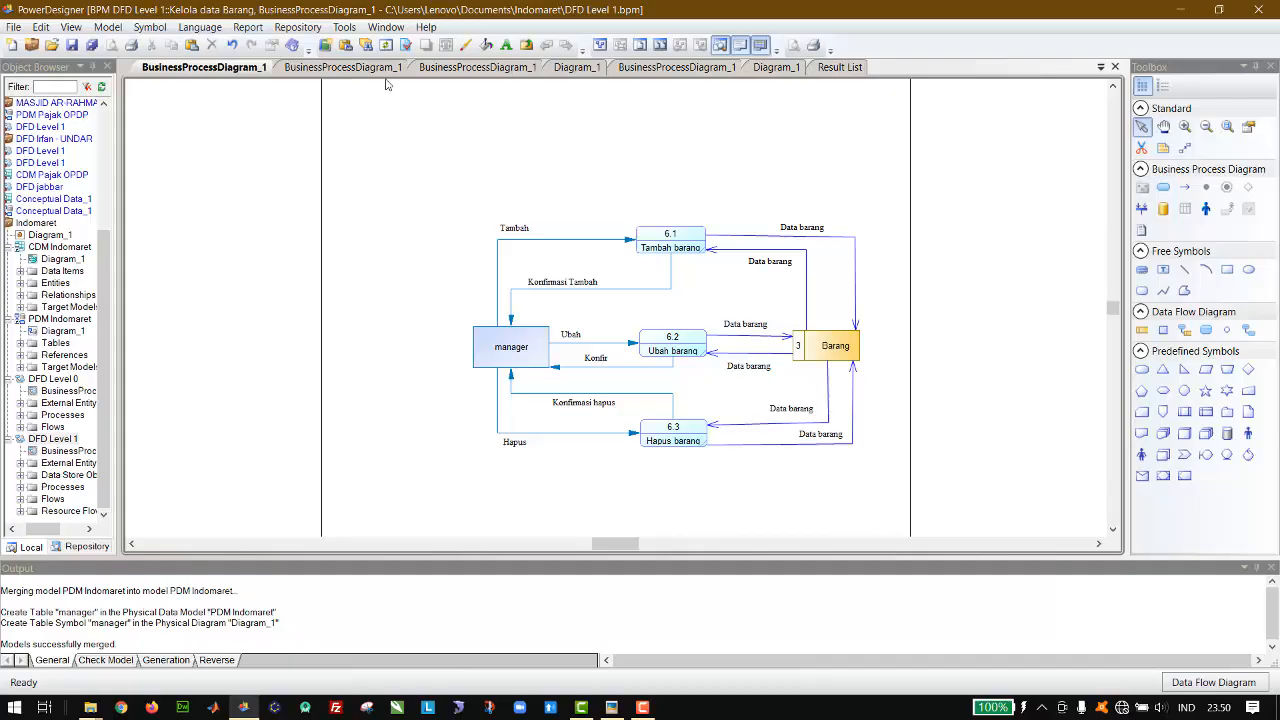
click(340, 67)
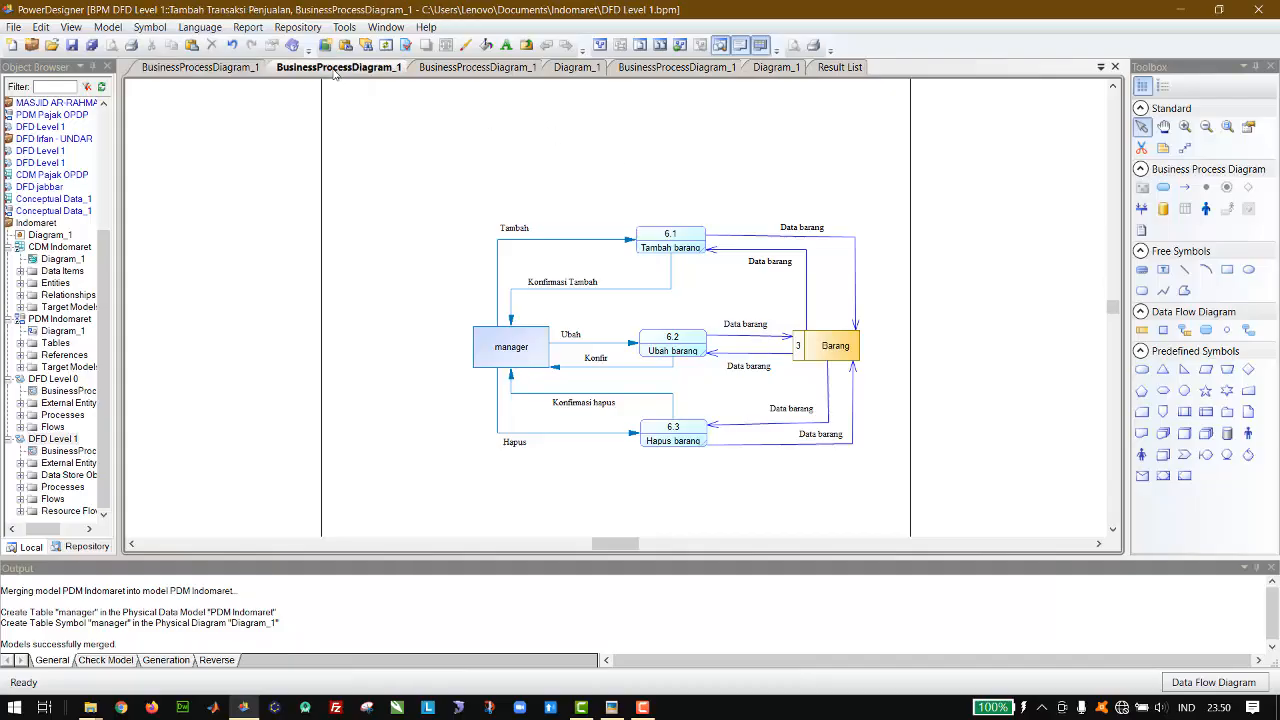
click(428, 68)
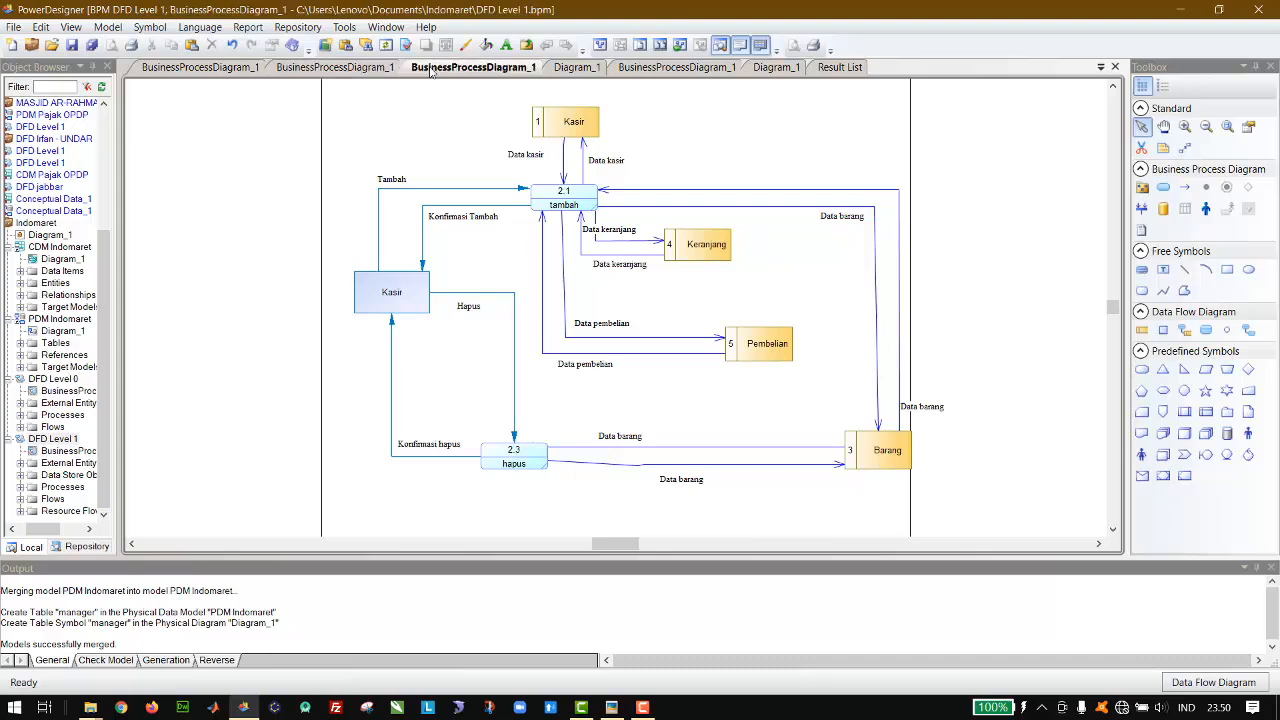